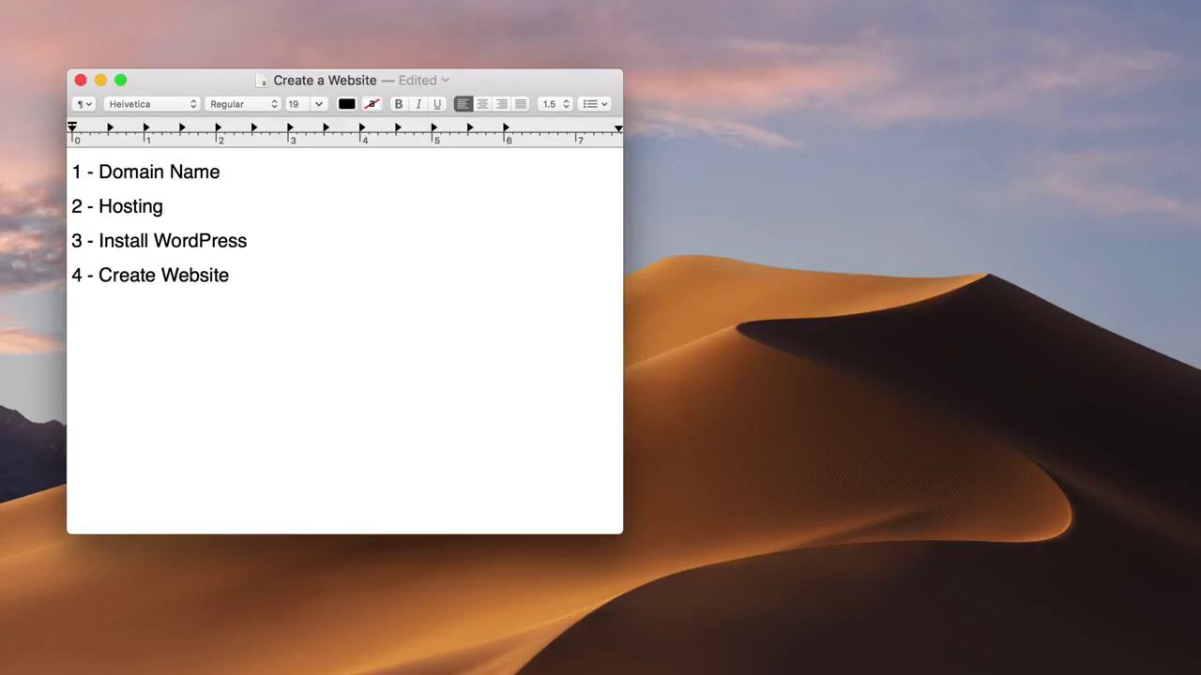
Step: Append ' - $13/Year', ' - $10/Month' and ' - Free' to the Domain Name, Hosting and Install WordPress lines
text(- $13/Year)
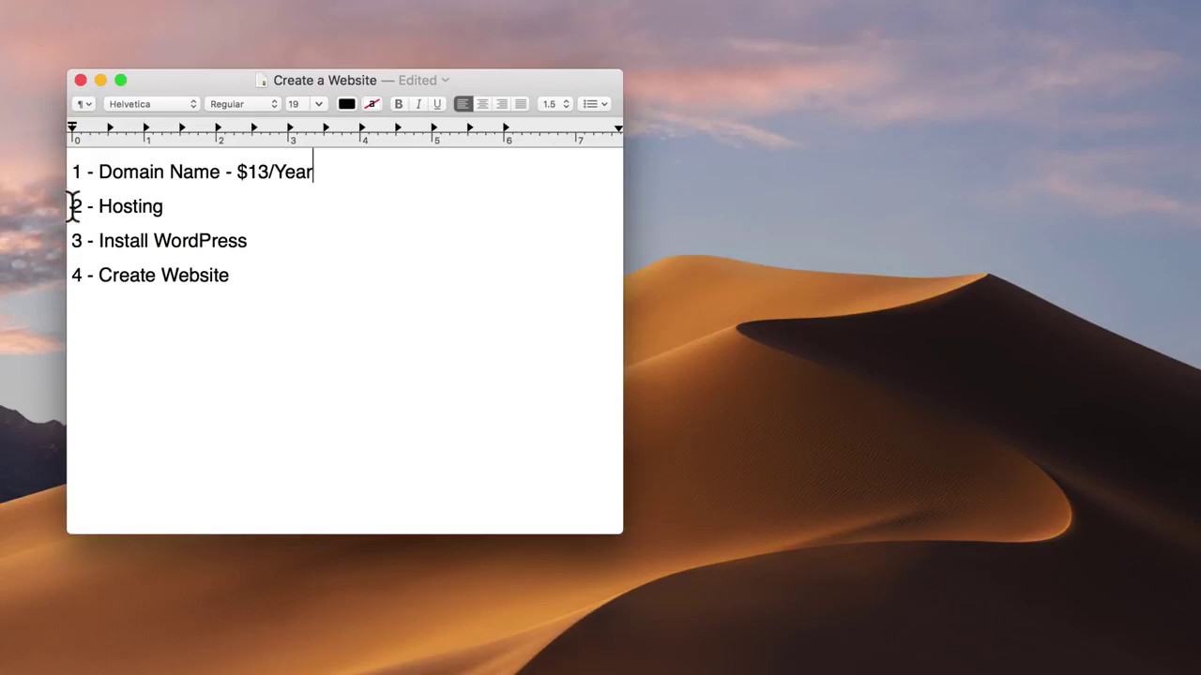
drag(71, 206, 165, 206)
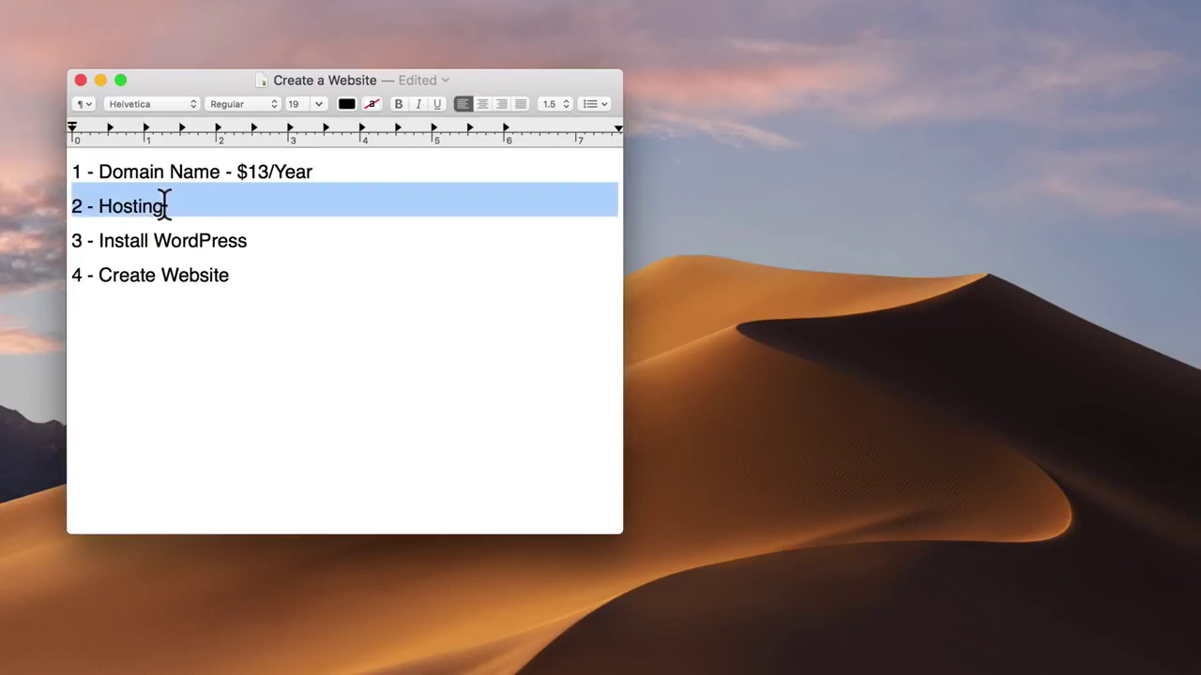
click(166, 206)
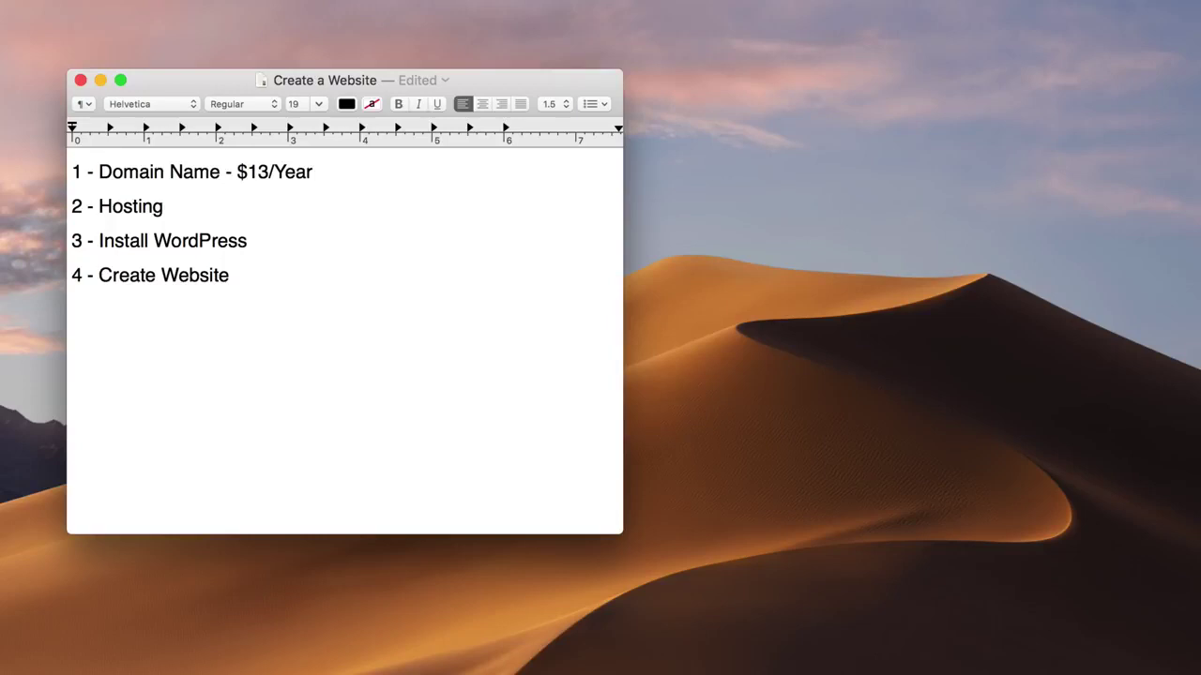
text(- $10/Month)
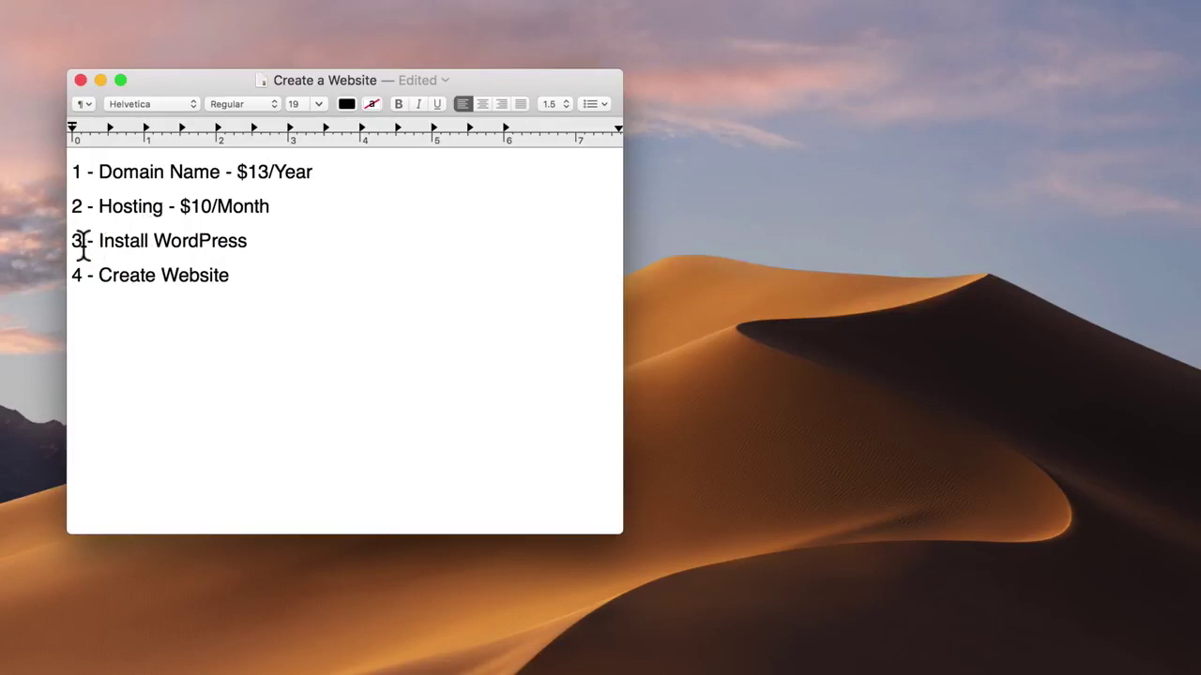
drag(74, 241, 248, 242)
click(247, 242)
text(- Free)
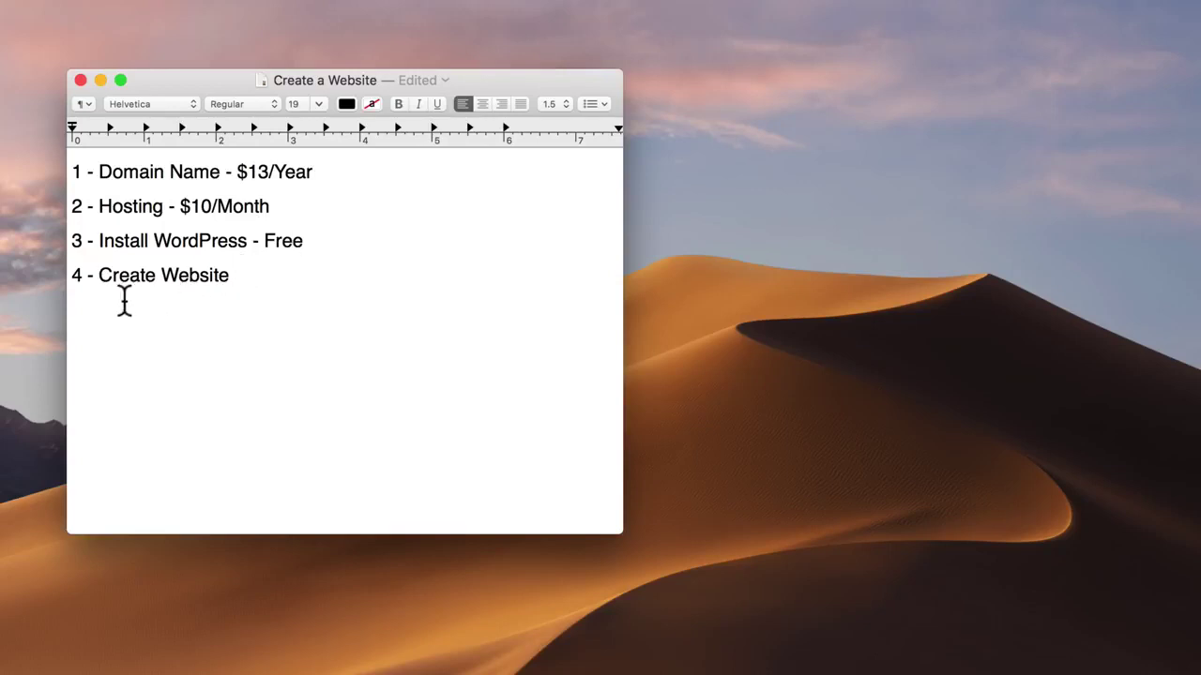
Step: Append ' - Free' to the Create Website line
click(75, 278)
drag(73, 275, 230, 275)
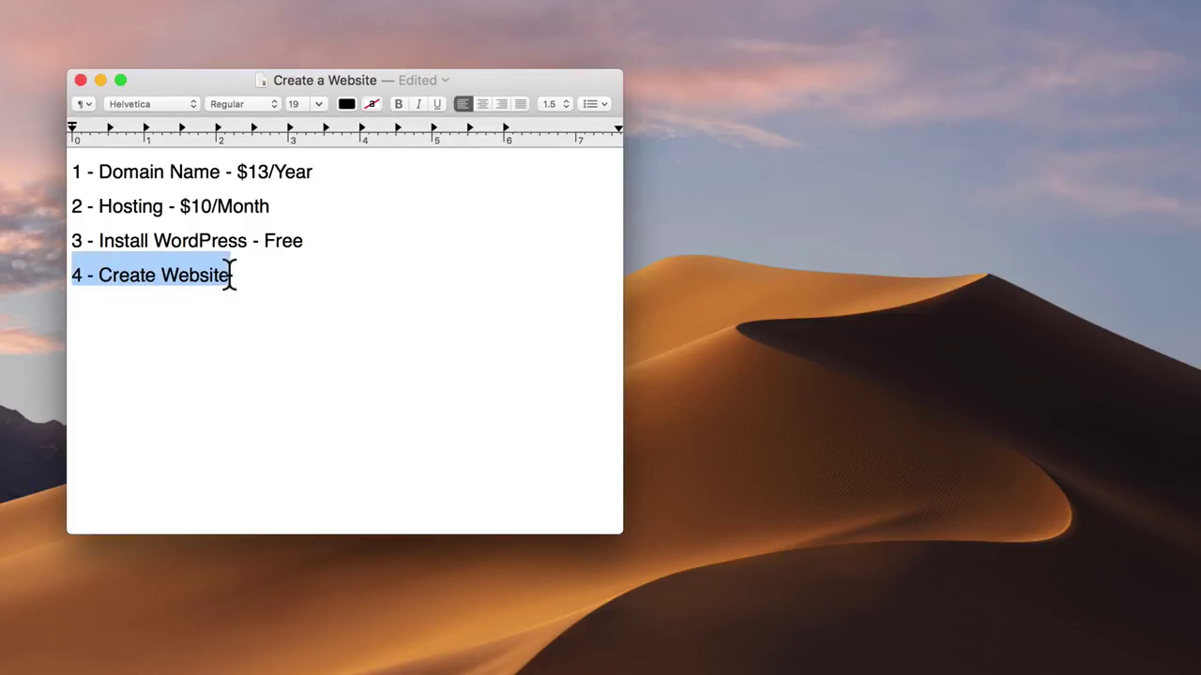
click(228, 275)
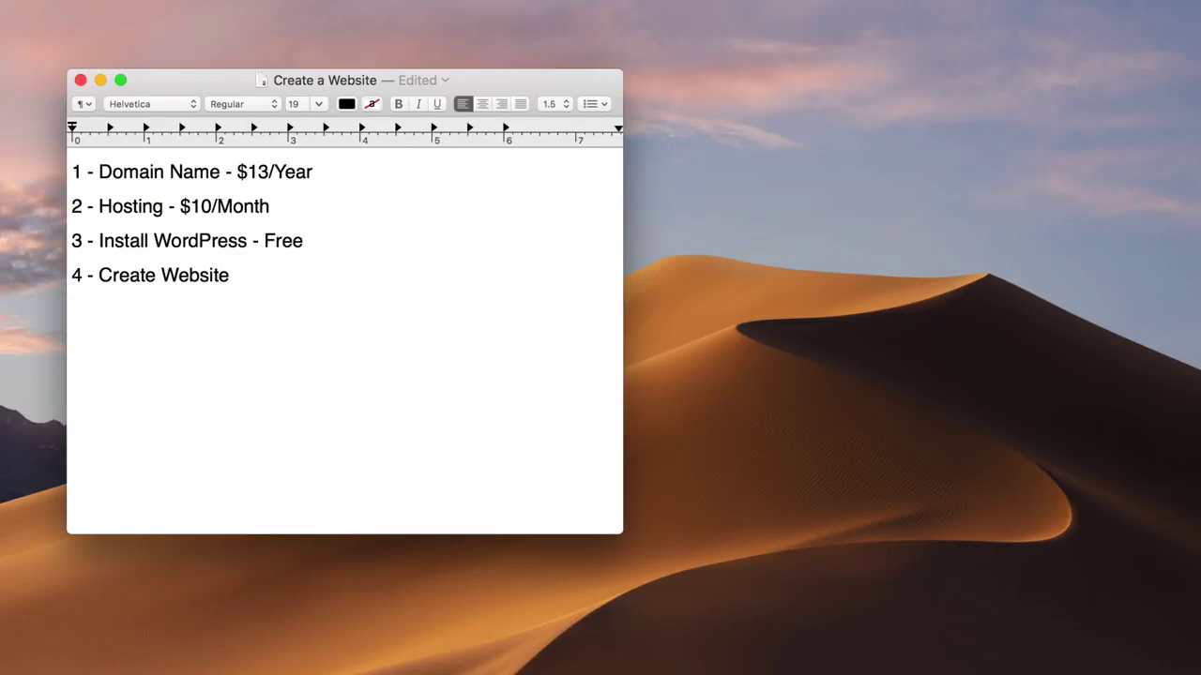
text(- Free)
Step: Add a bold $10.37 line below the list, delete it again, and minimize the document
key(Return)
key(Return)
text($10.37)
drag(187, 344, 134, 341)
click(73, 343)
key(super+b)
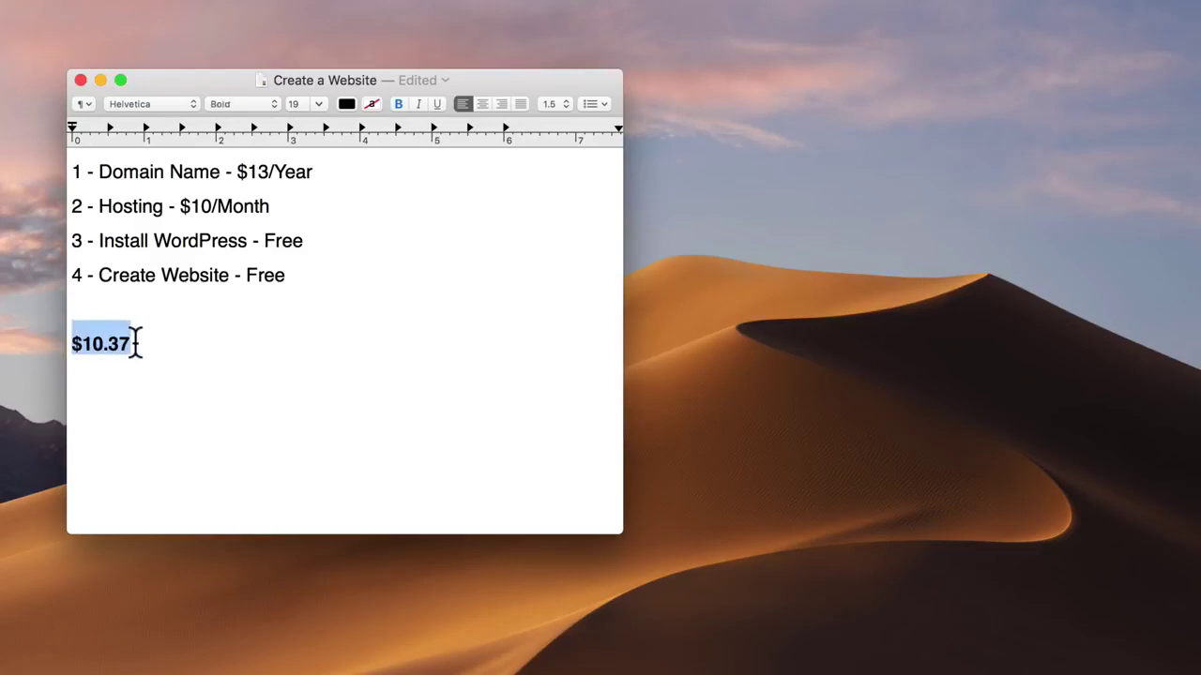
click(154, 343)
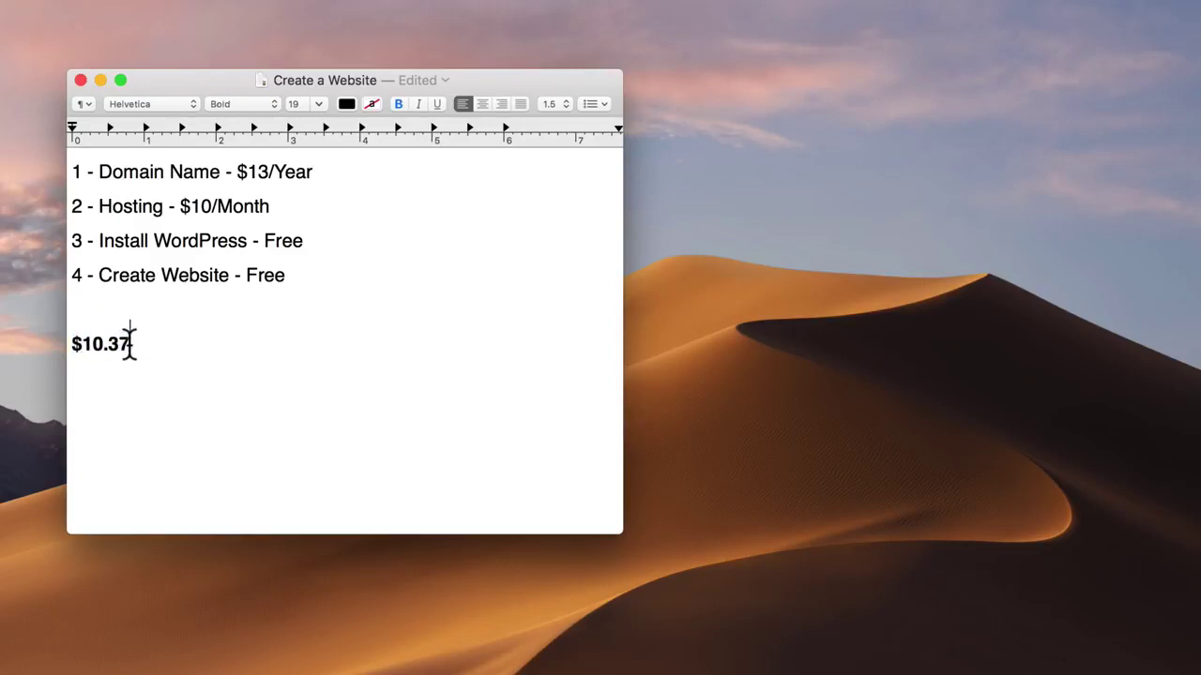
drag(130, 343, 72, 336)
key(BackSpace)
key(BackSpace)
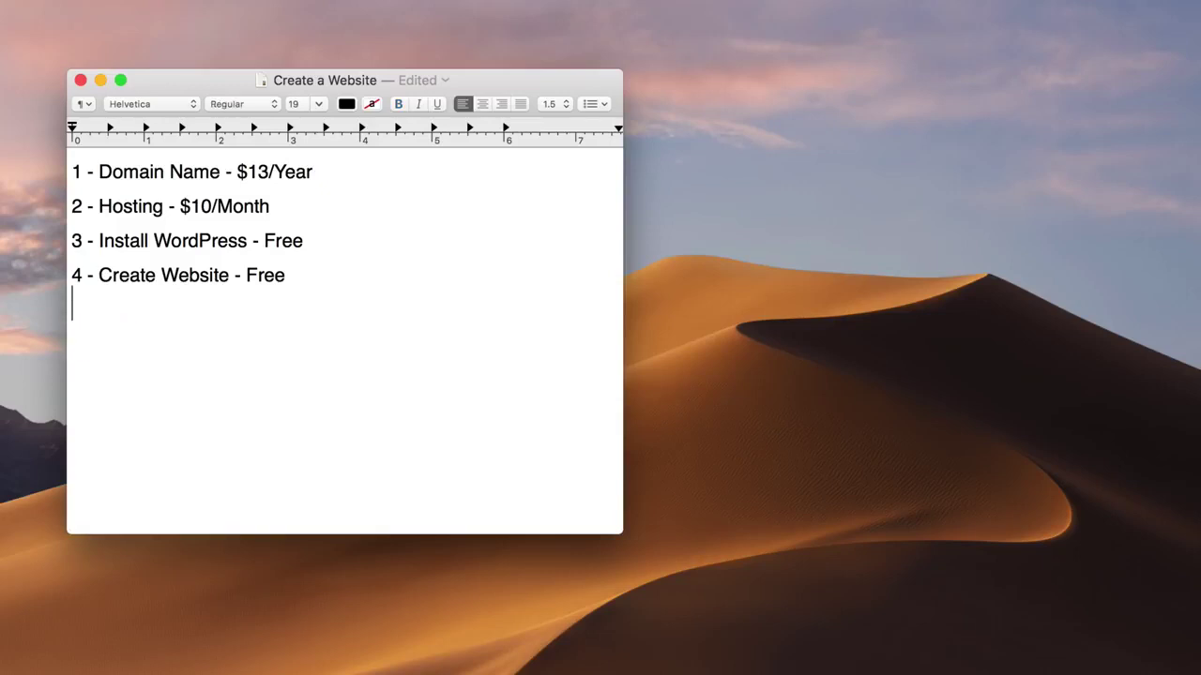
click(100, 80)
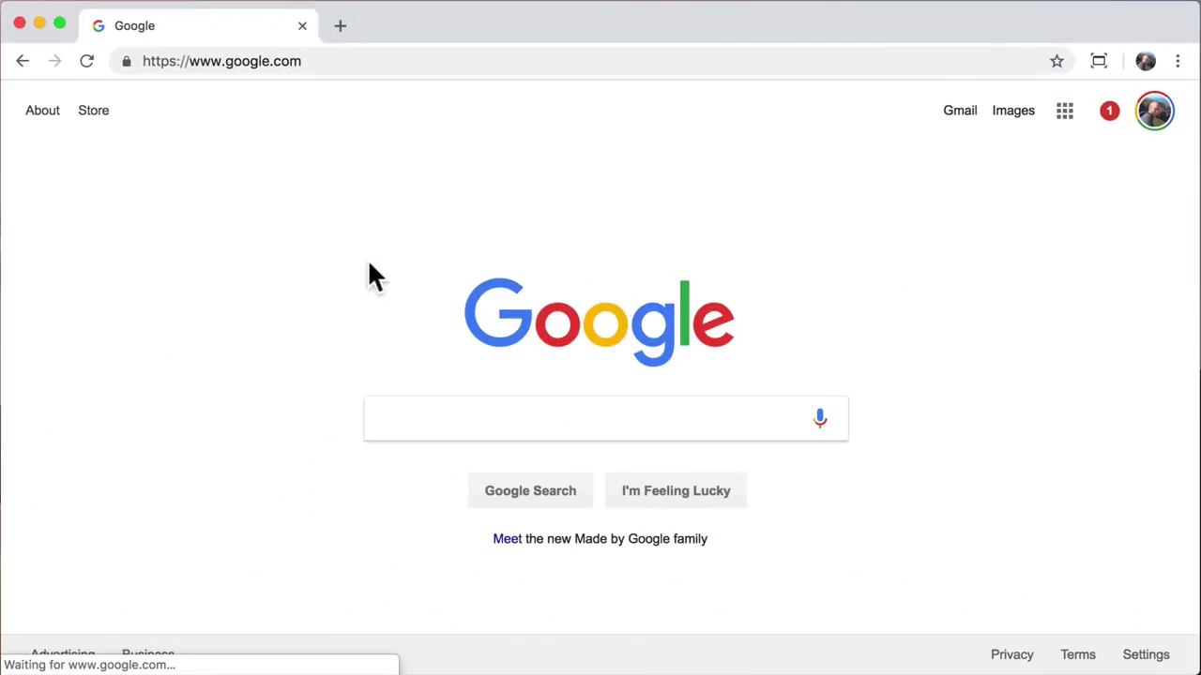
Step: Load hostgator.com in Chrome
click(381, 62)
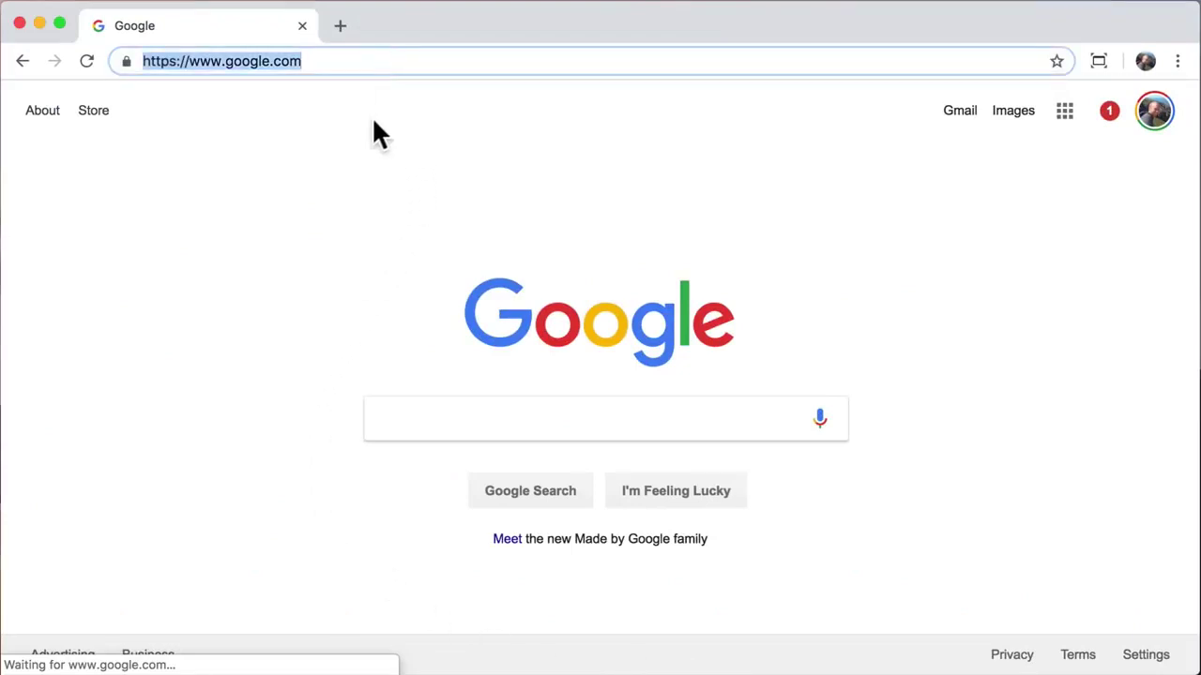
text(hos)
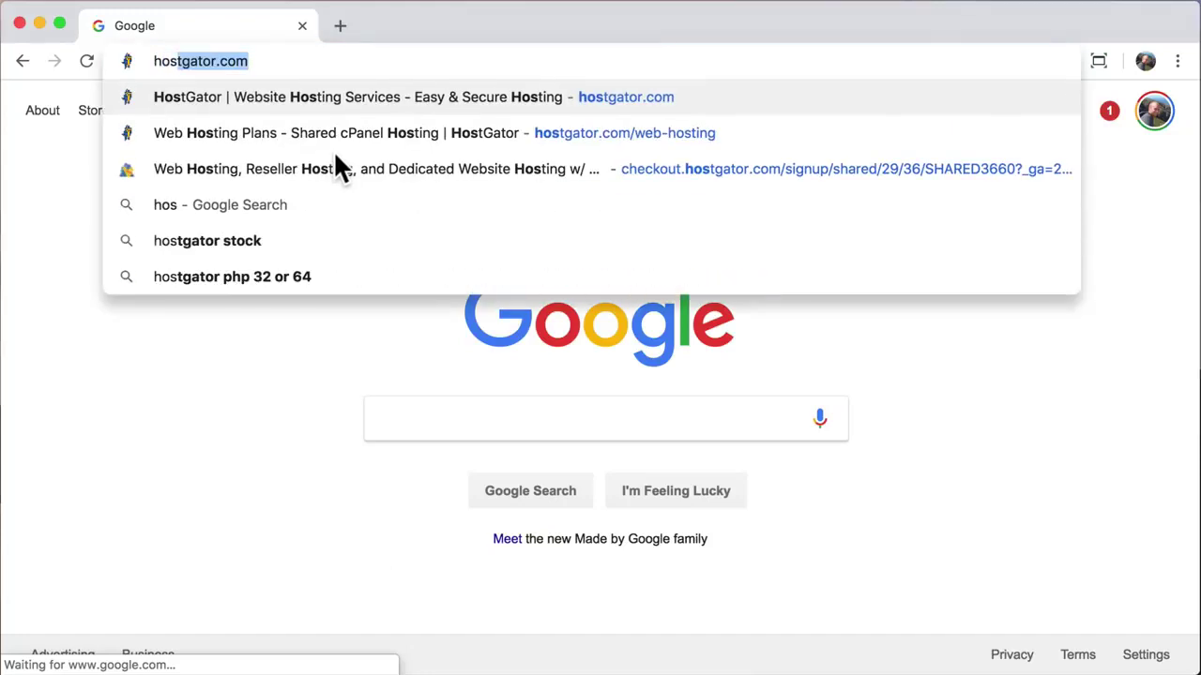
text(tgator.com)
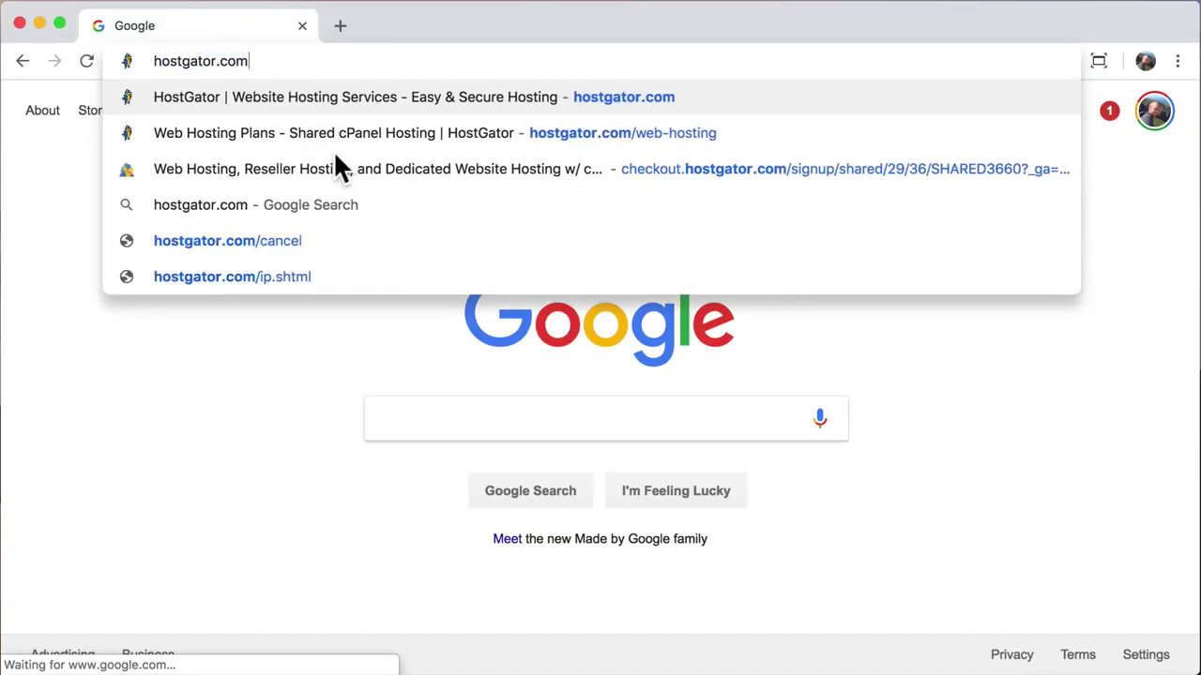
key(Return)
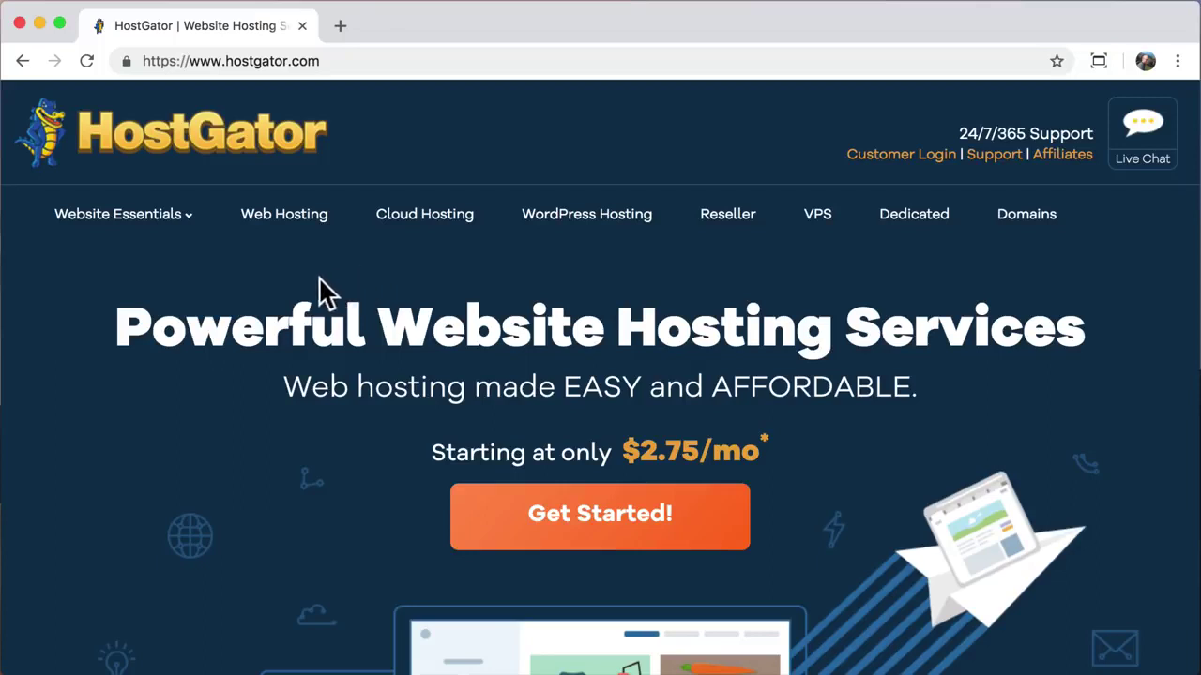
Step: Open Web Hosting and scroll to the Hatchling, Baby and Business plan cards
click(283, 235)
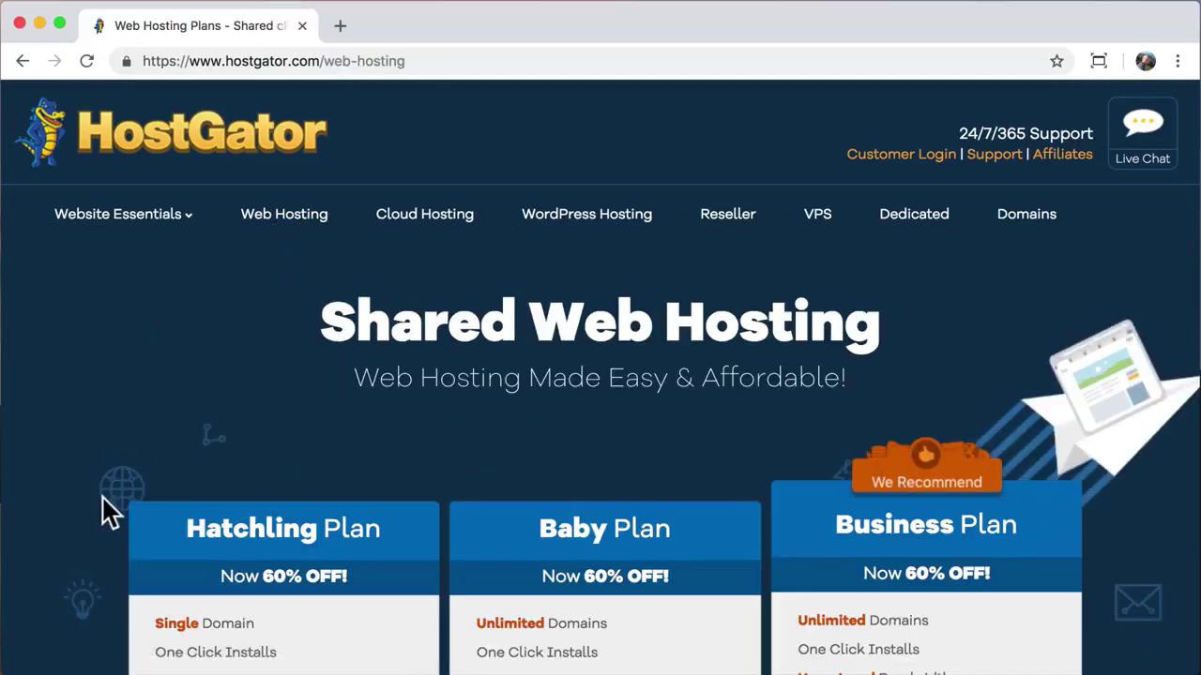
scroll(103, 511, down, 4)
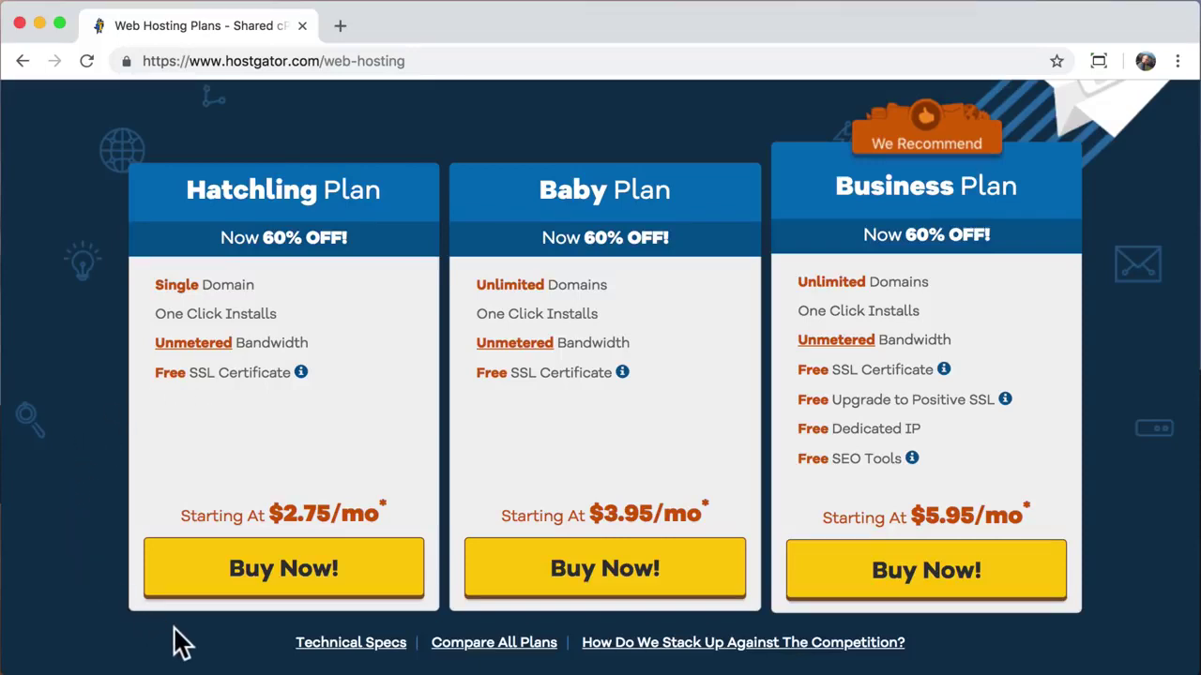
Step: Order the Hatchling plan, then try and clear an already-owned domain entry
click(284, 569)
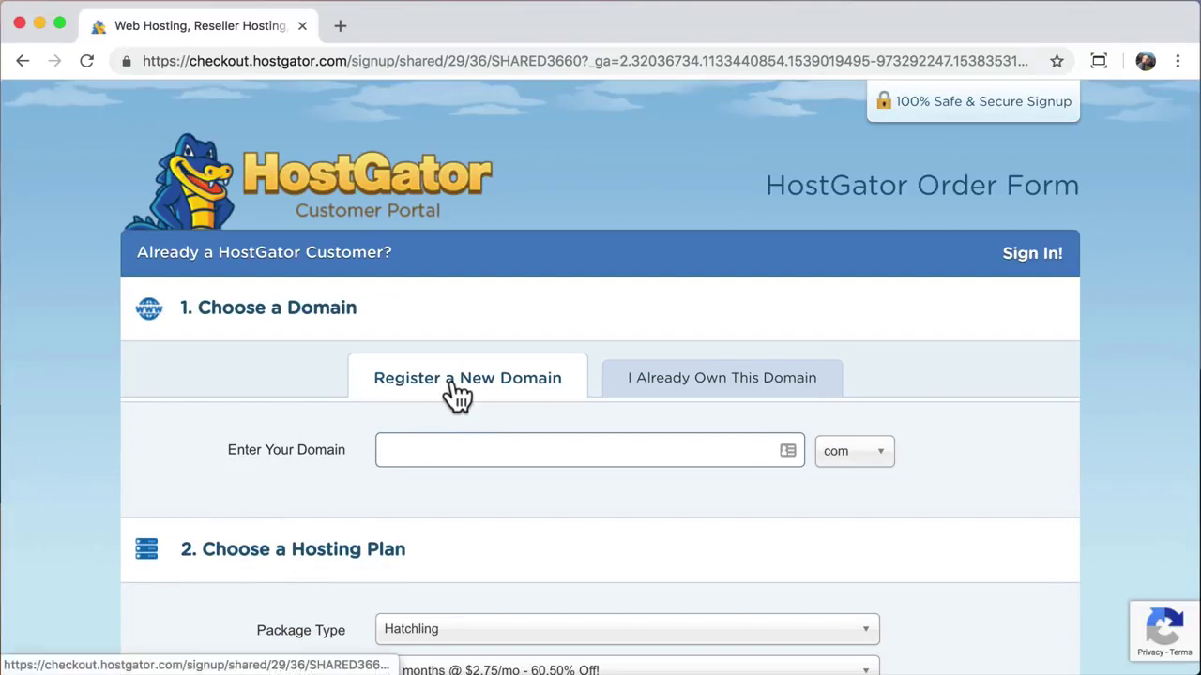
click(683, 398)
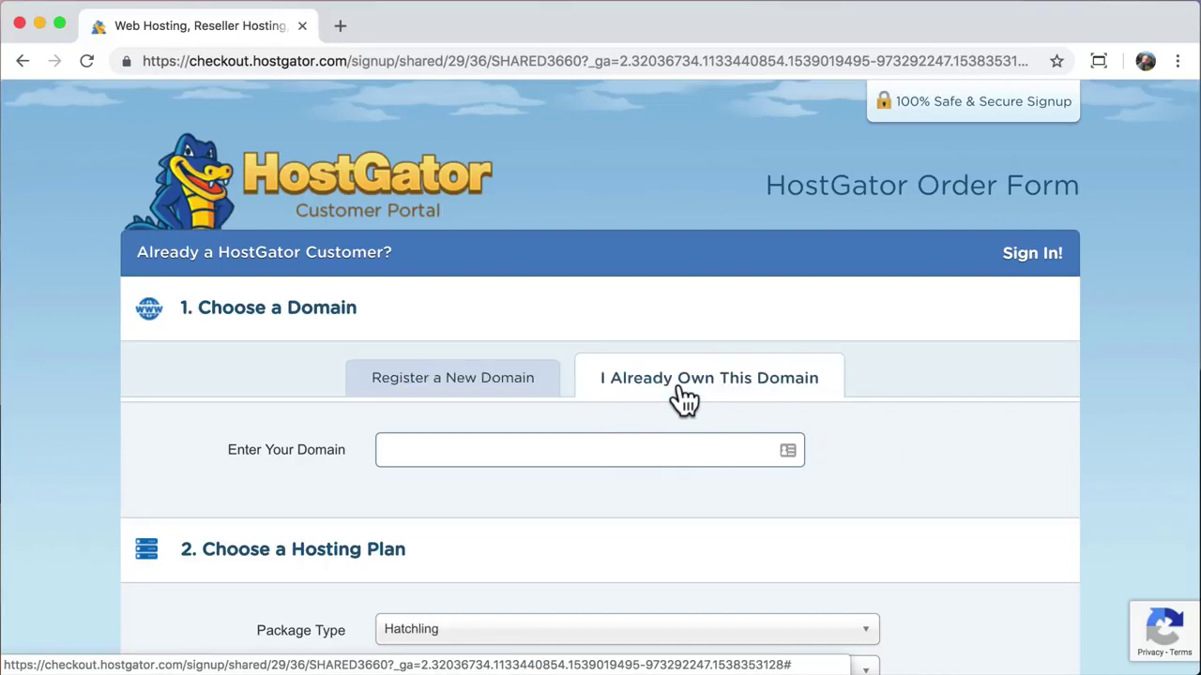
click(550, 450)
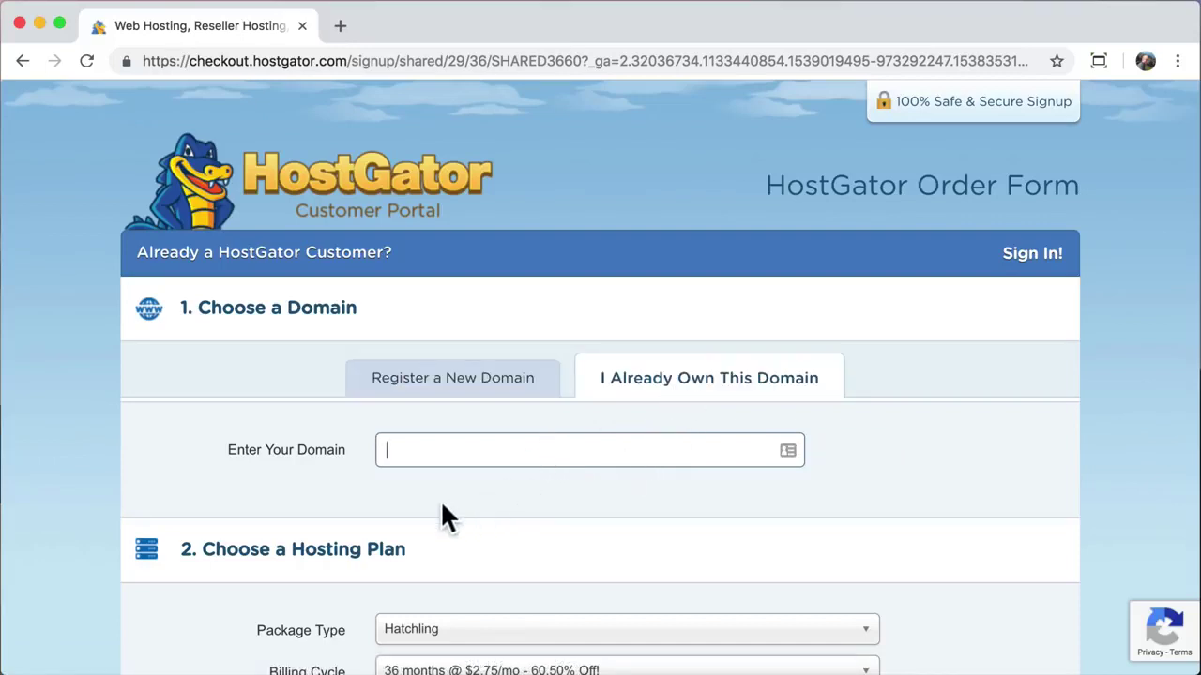
text(lalreadyownit.C)
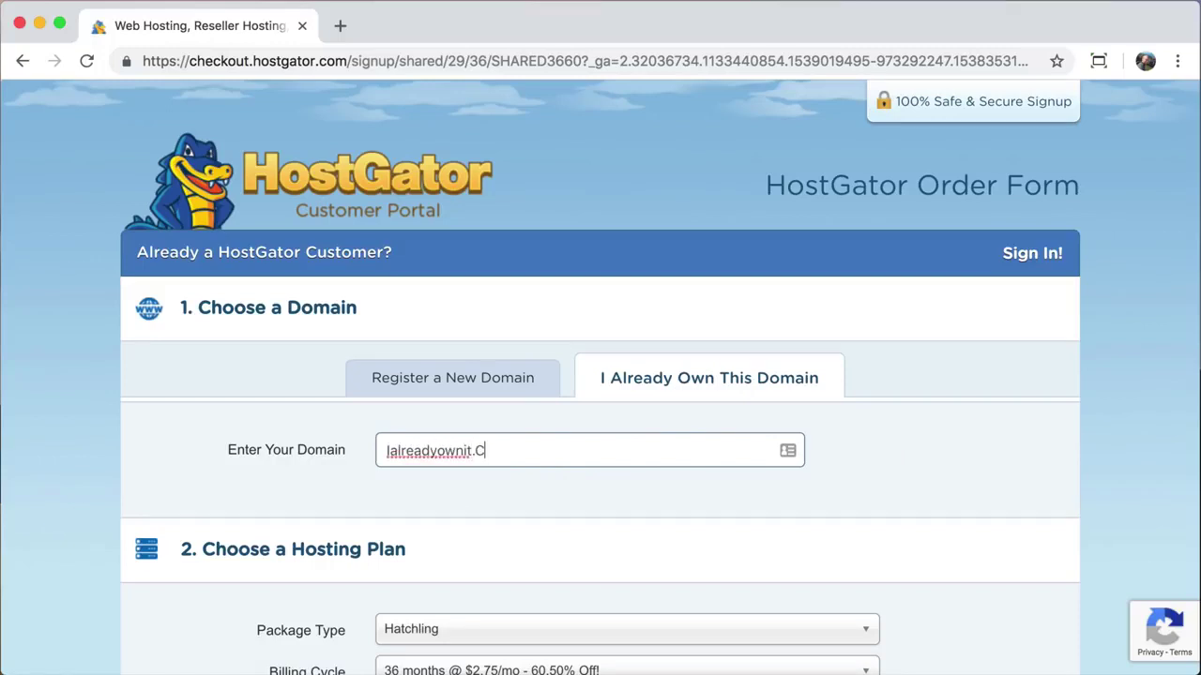
text(om)
key(BackSpace)
key(BackSpace)
key(BackSpace)
key(BackSpace)
key(BackSpace)
key(BackSpace)
key(BackSpace)
key(BackSpace)
key(BackSpace)
key(BackSpace)
key(BackSpace)
key(BackSpace)
key(BackSpace)
key(BackSpace)
key(BackSpace)
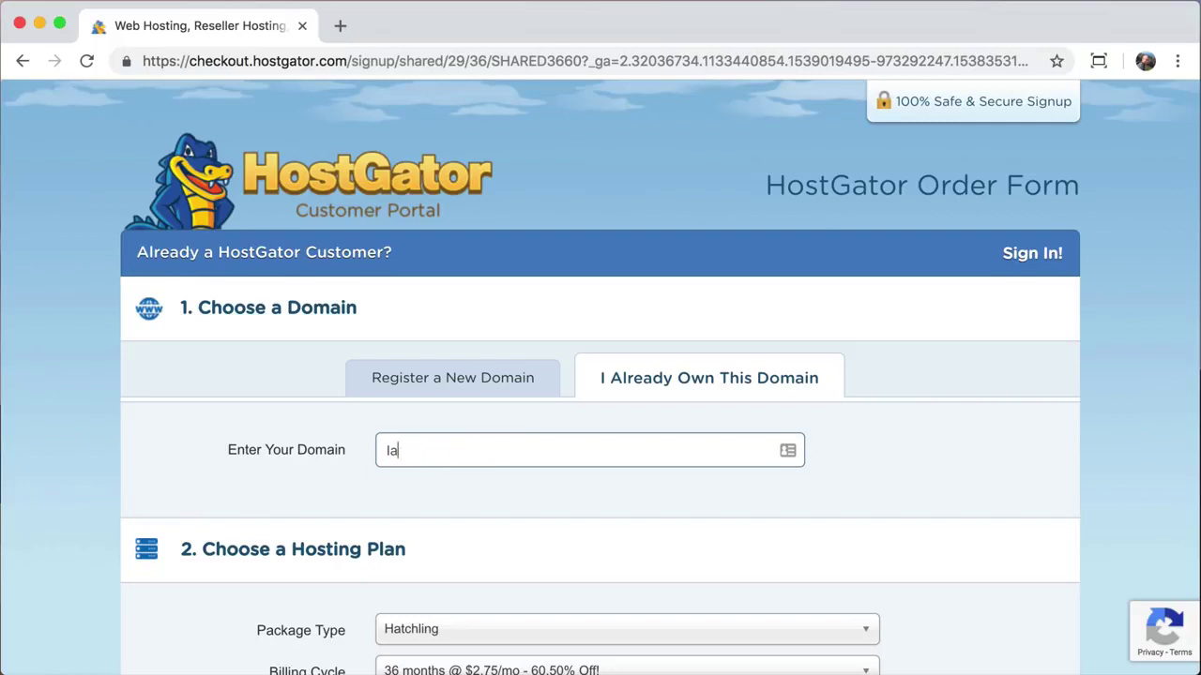
key(BackSpace)
key(BackSpace)
Step: Switch back to registering a new domain, enter learnhowtocreateawebsite and browse the domain endings
click(443, 397)
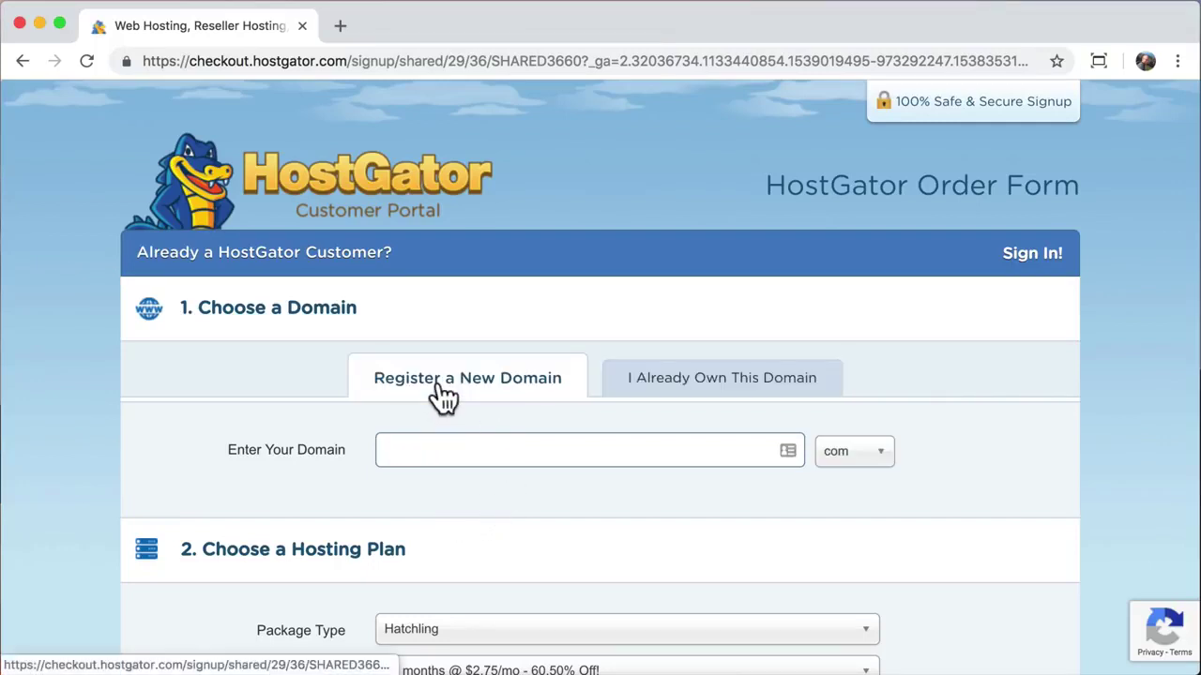
click(415, 450)
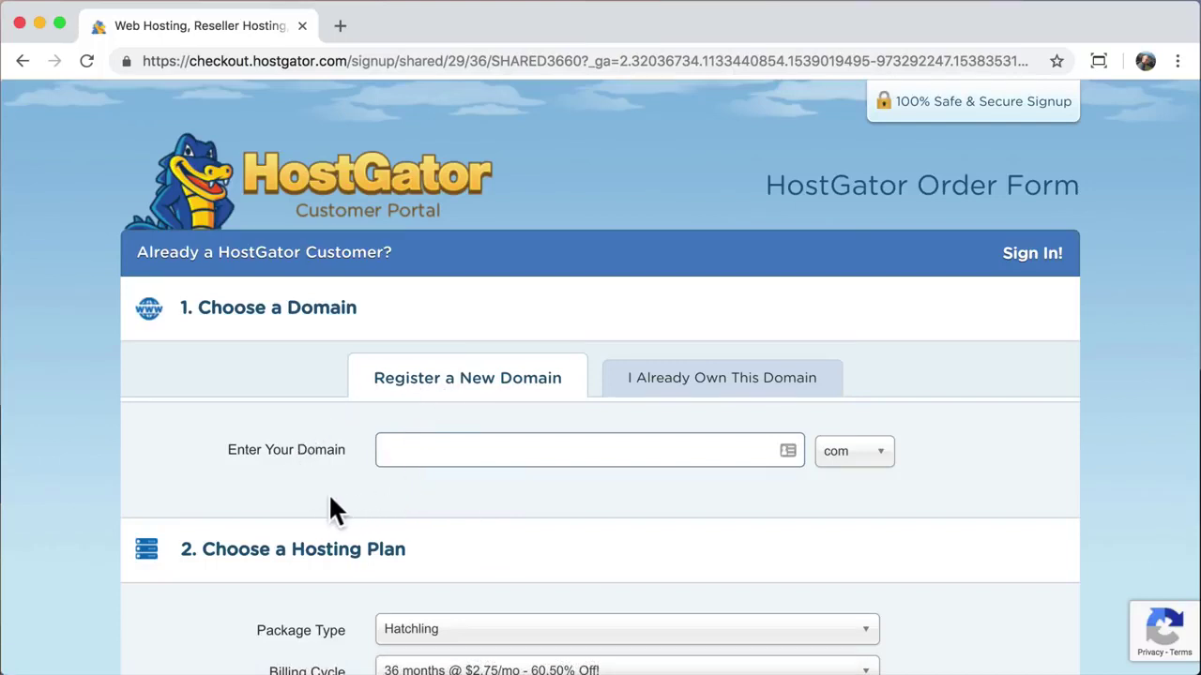
text(learnhowtocrea)
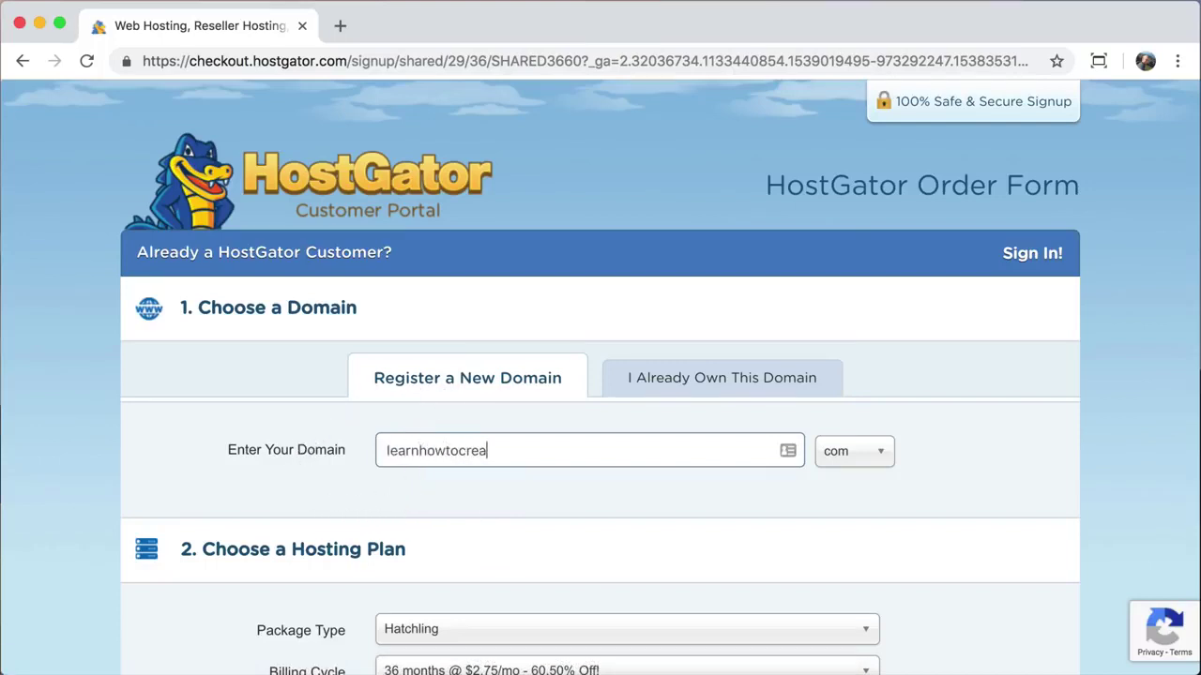
text(teawebsite)
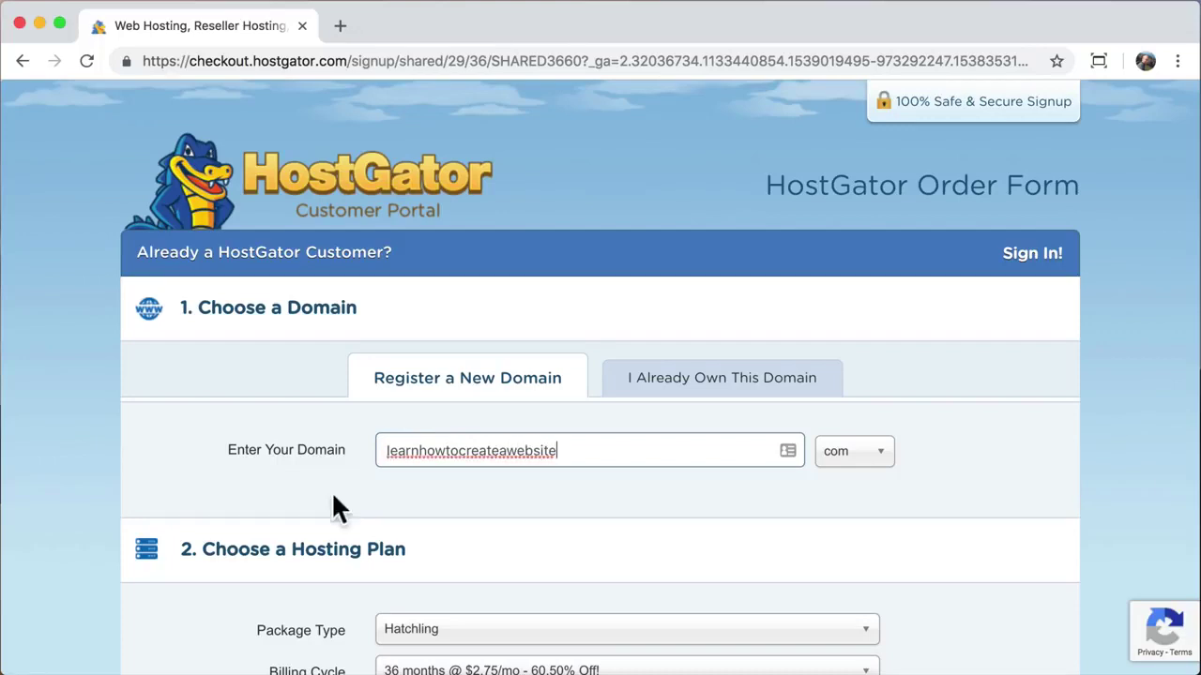
click(878, 473)
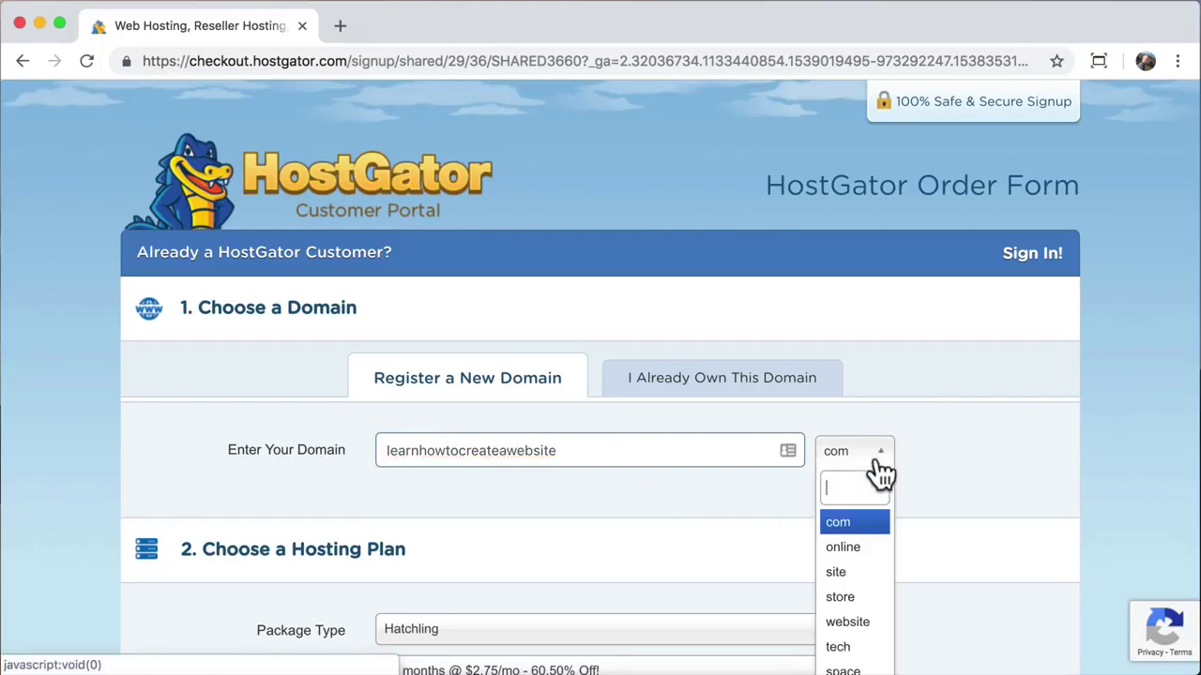
scroll(871, 514, down, 3)
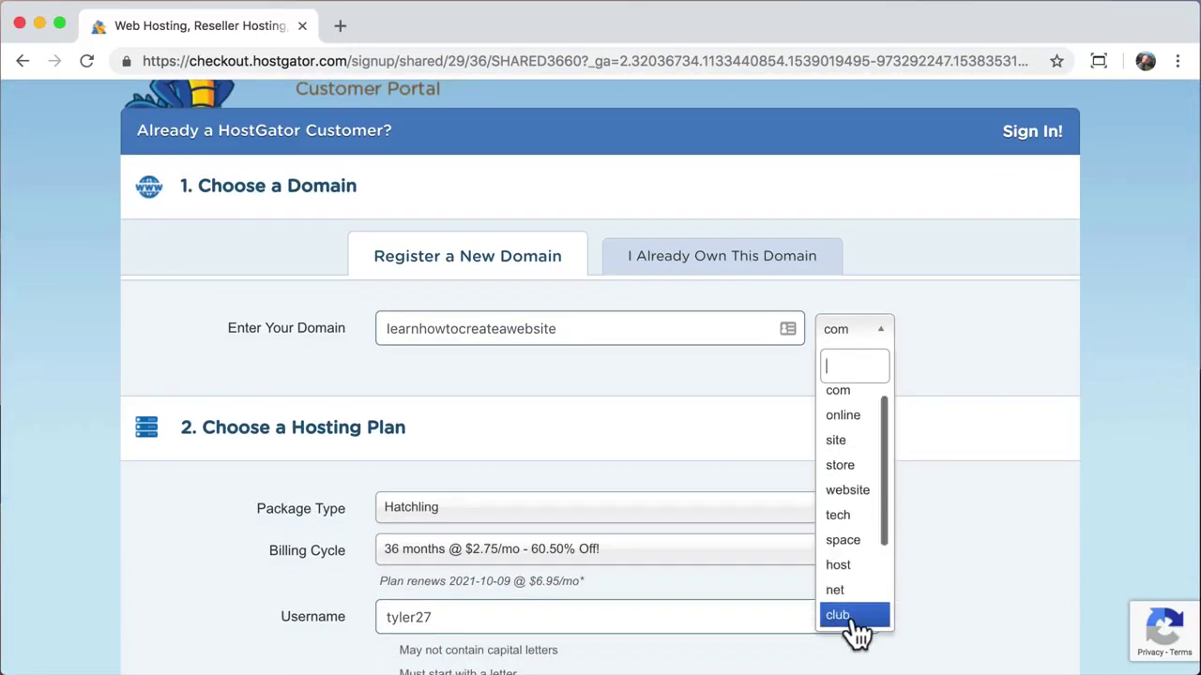
click(856, 395)
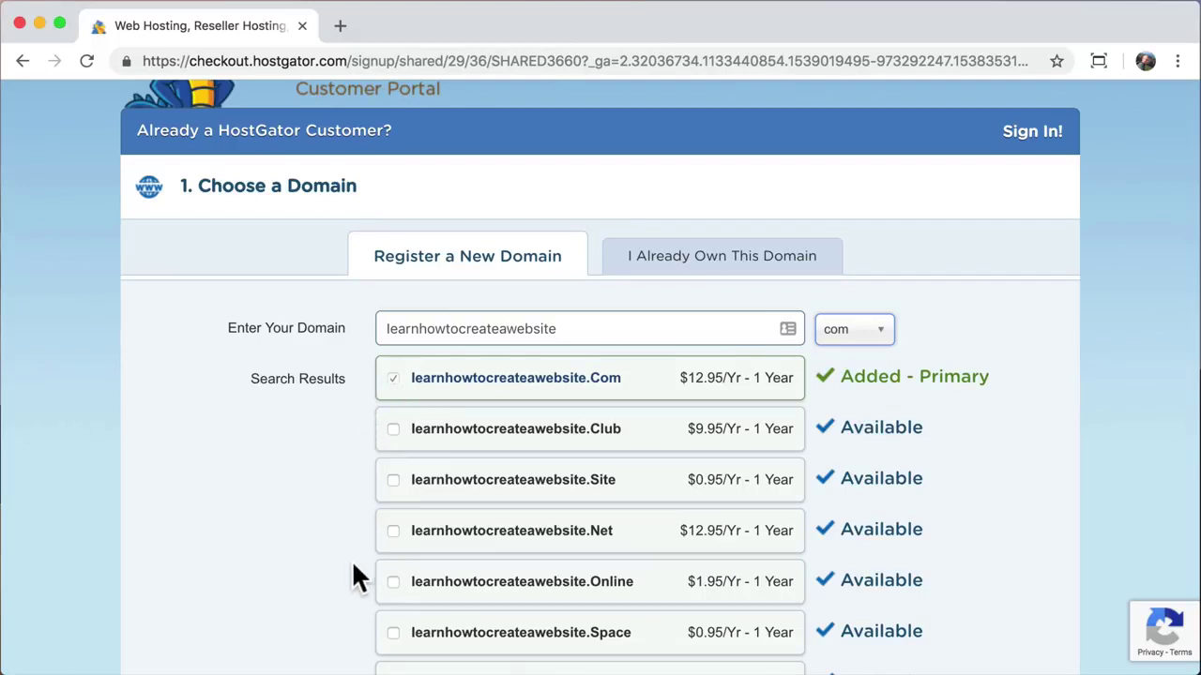
scroll(353, 577, down, 6)
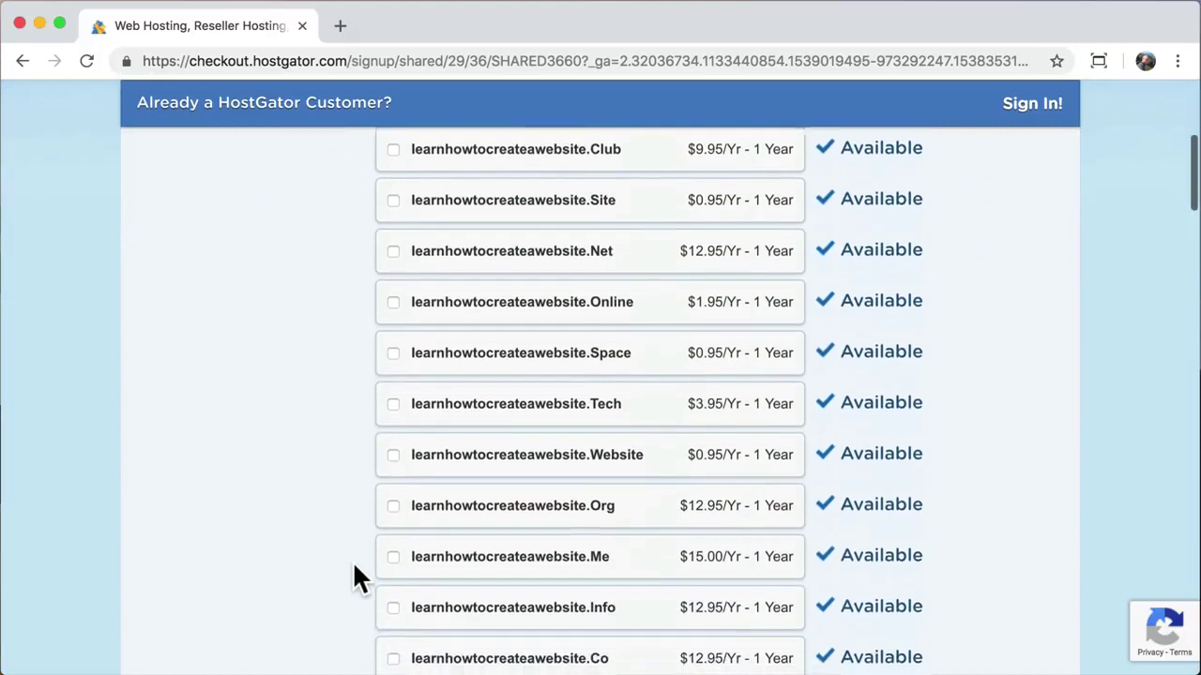
scroll(355, 565, down, 2)
scroll(354, 565, down, 2)
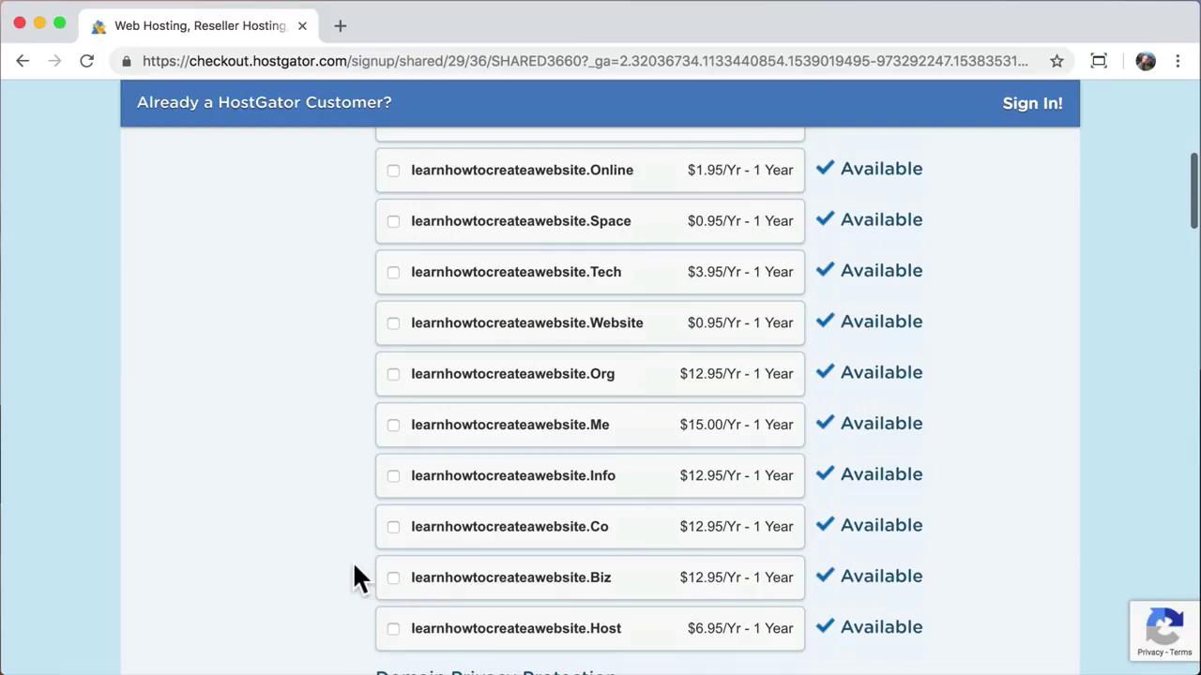
scroll(355, 568, down, 3)
scroll(354, 568, down, 3)
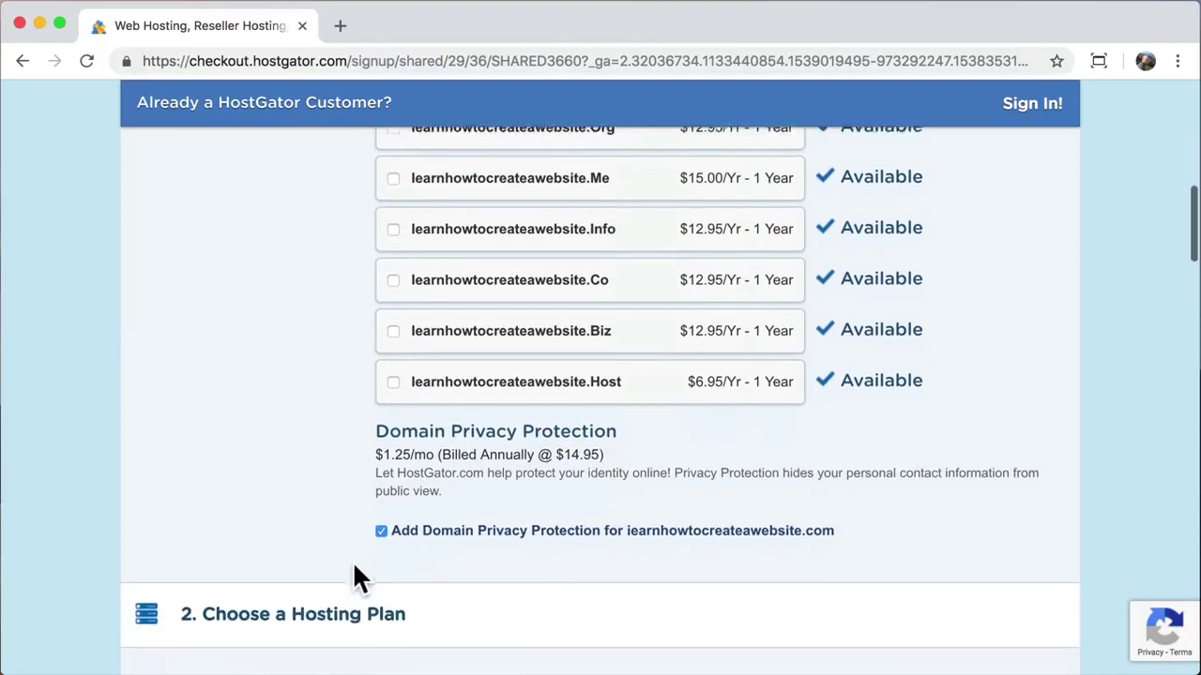
scroll(354, 567, down, 1)
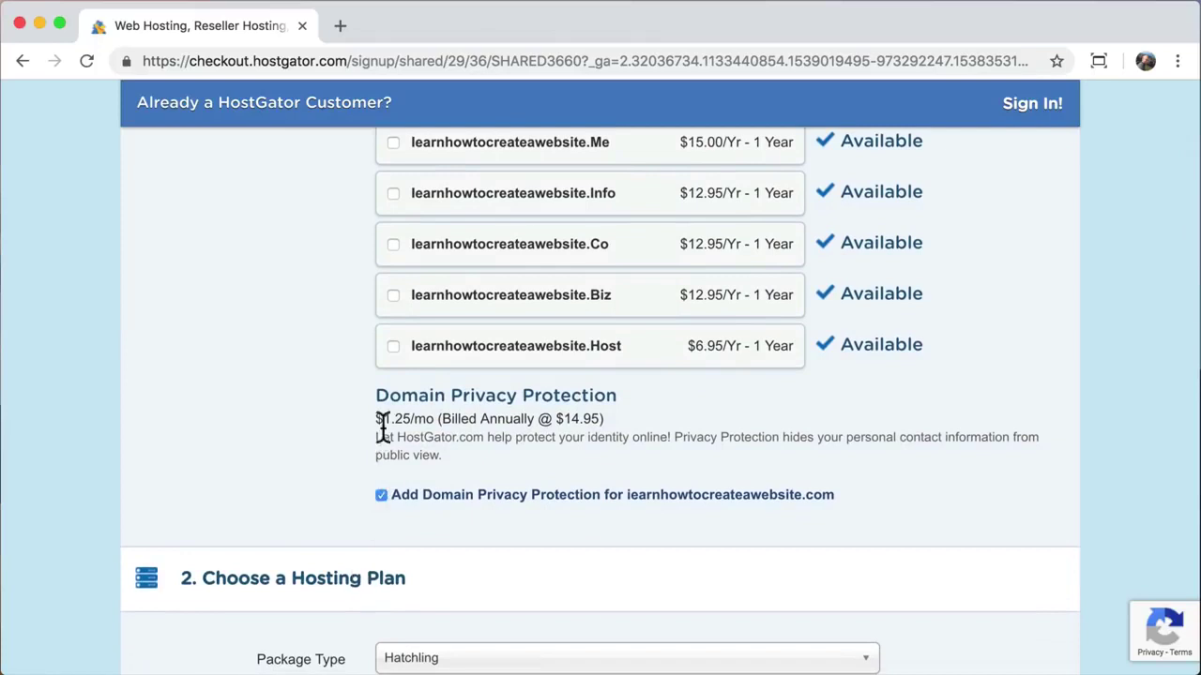
drag(378, 396, 616, 397)
click(617, 397)
scroll(313, 457, down, 1)
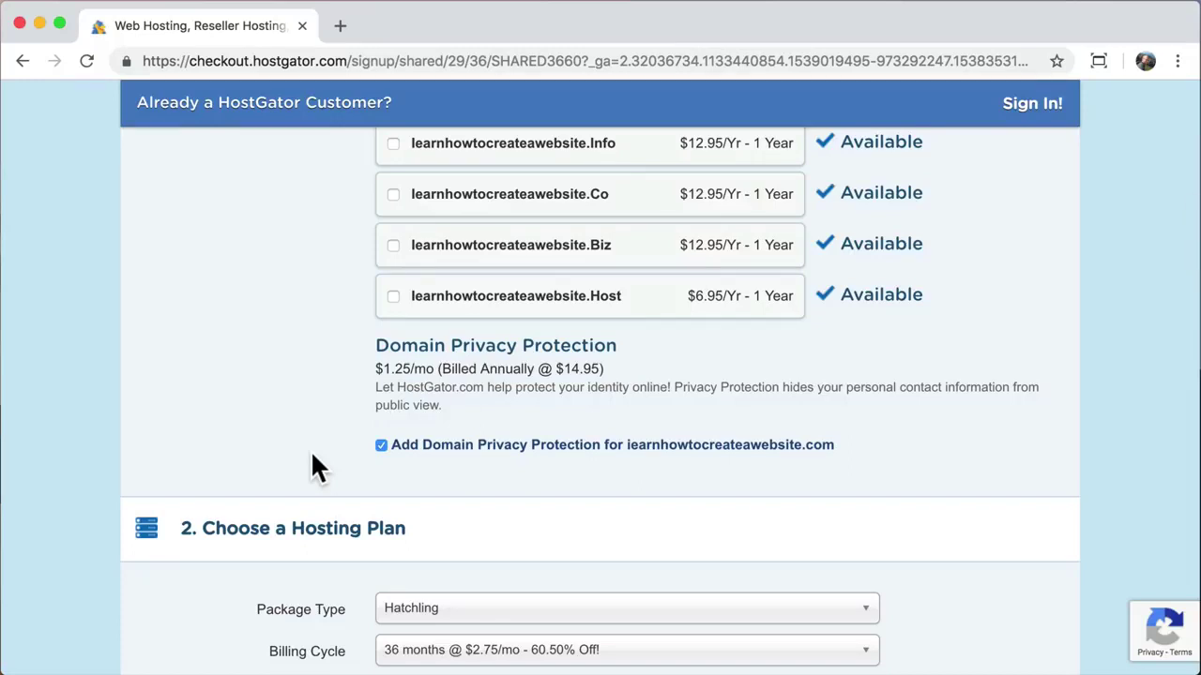
Step: Uncheck Add Domain Privacy Protection
click(381, 445)
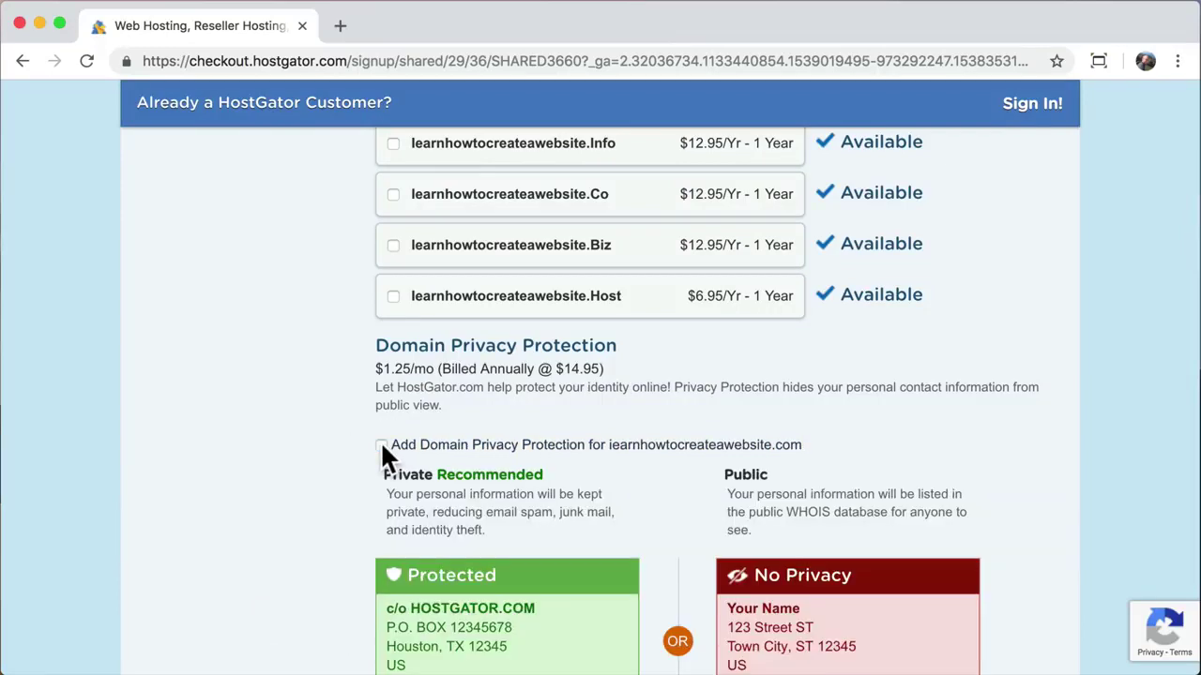
scroll(257, 507, down, 3)
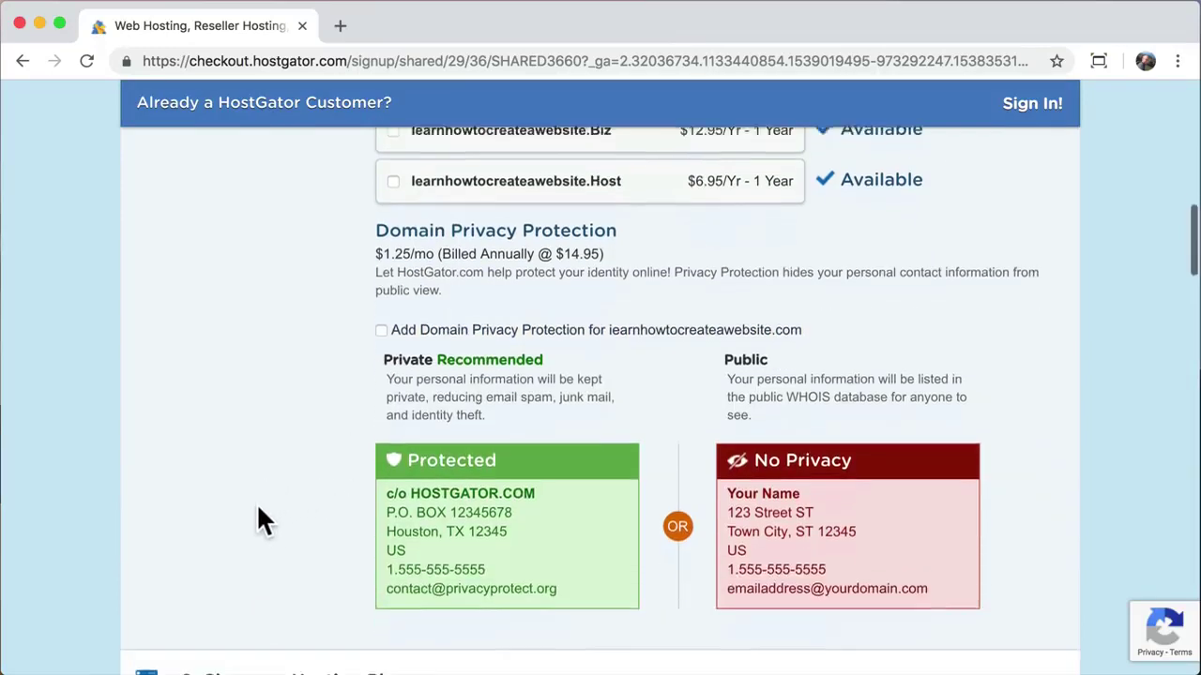
scroll(259, 509, down, 5)
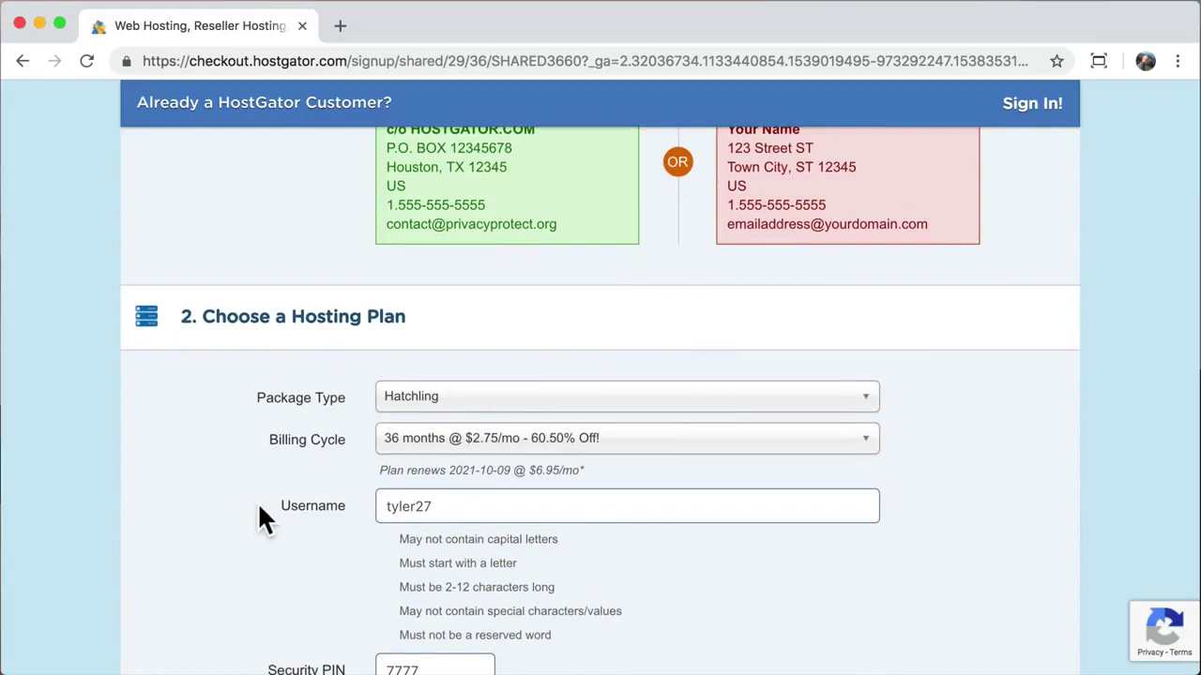
Step: Set the billing cycle to 1 month at $10.95/mo
click(864, 449)
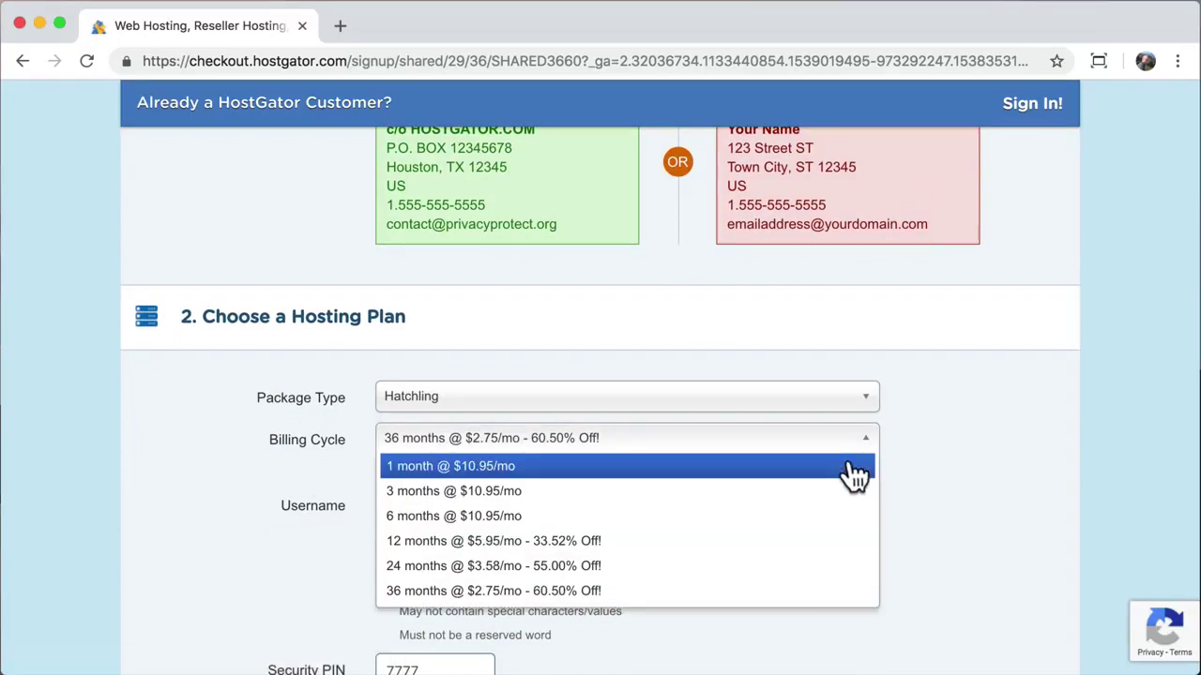
click(855, 474)
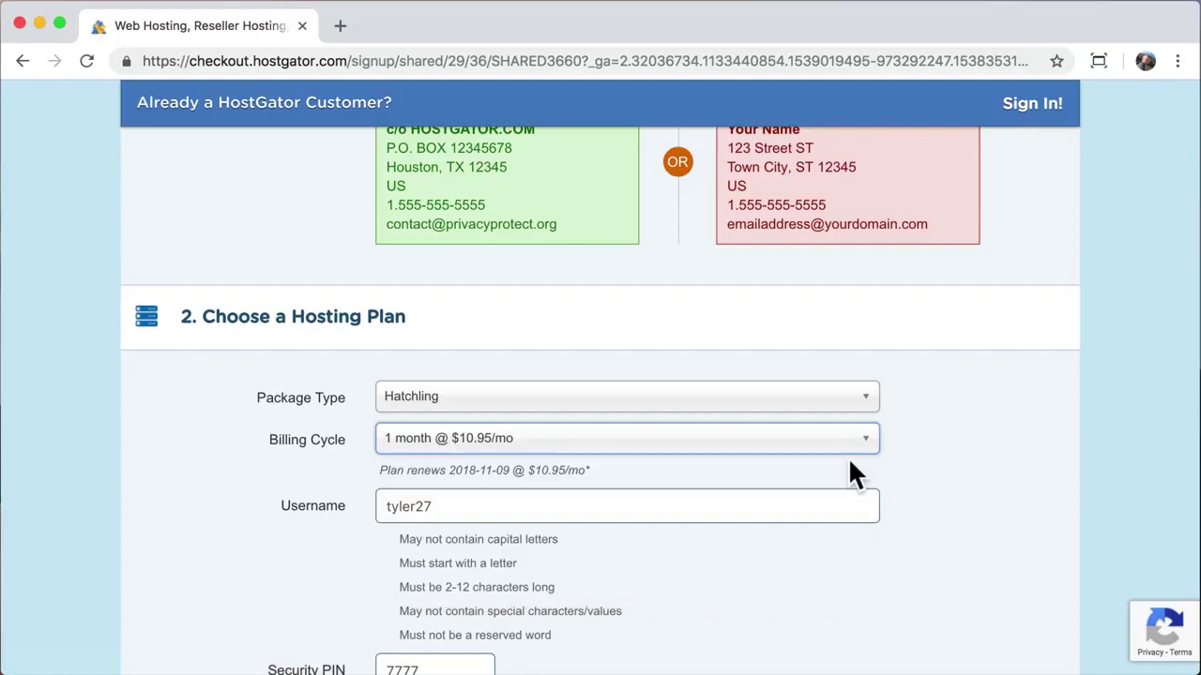
click(767, 469)
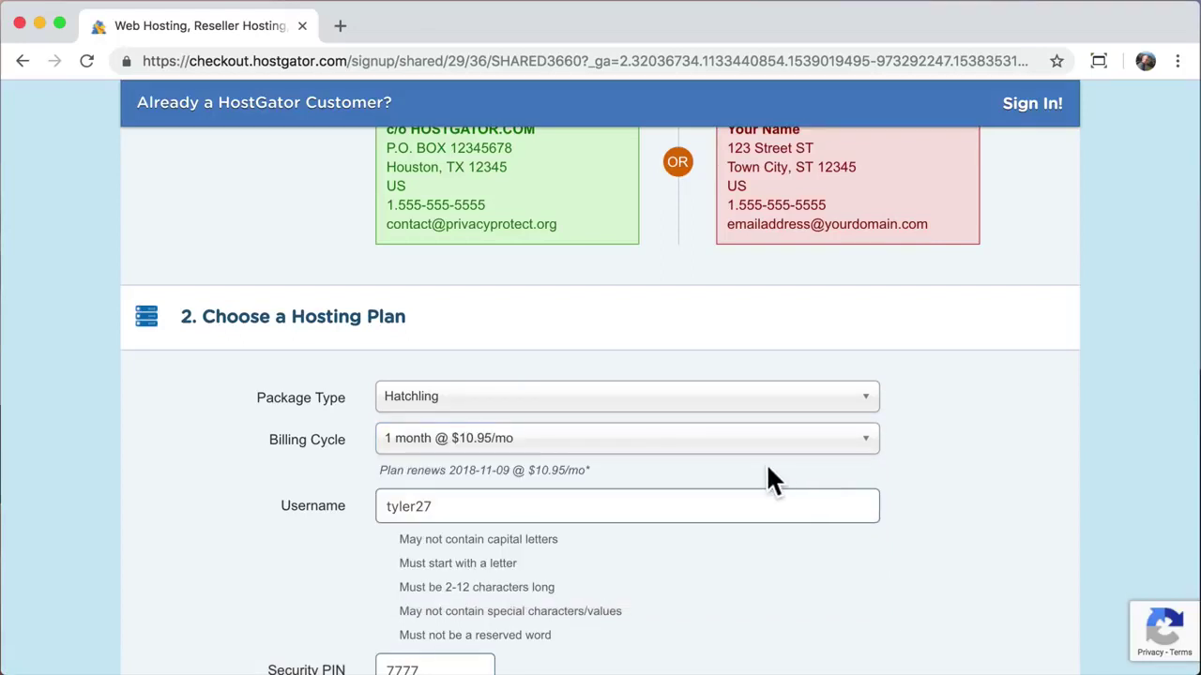
scroll(765, 463, down, 1)
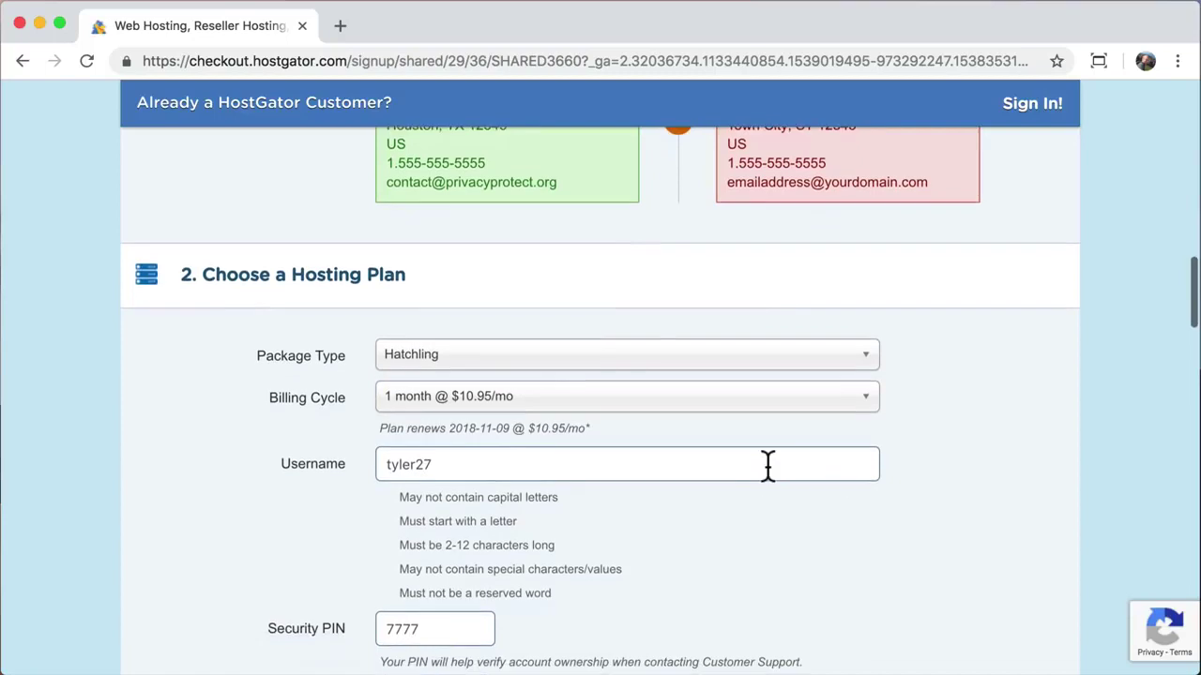
click(871, 407)
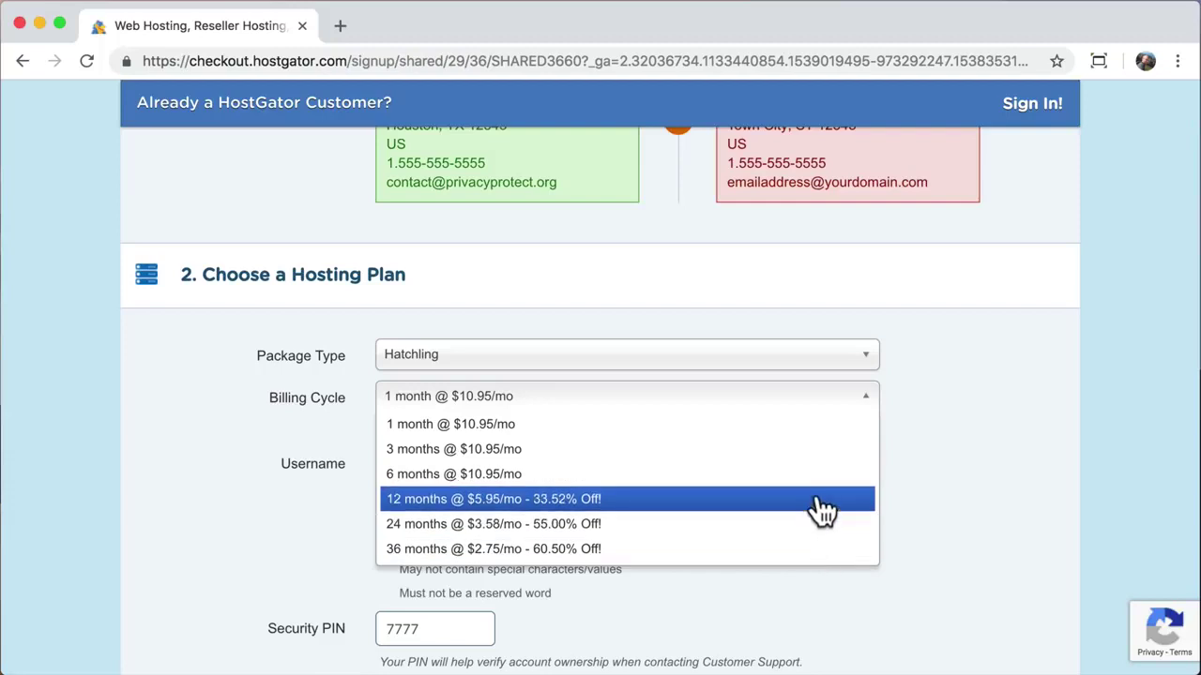
click(812, 409)
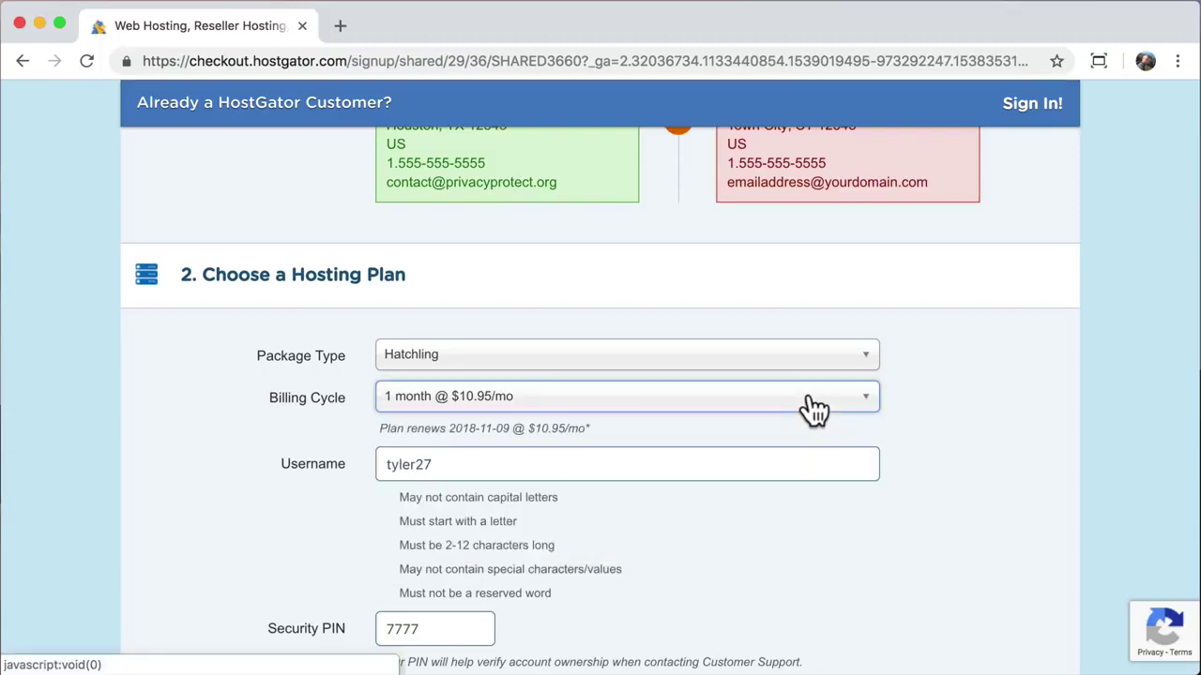
Step: Review the account details and choose California as the billing state
scroll(813, 409, down, 3)
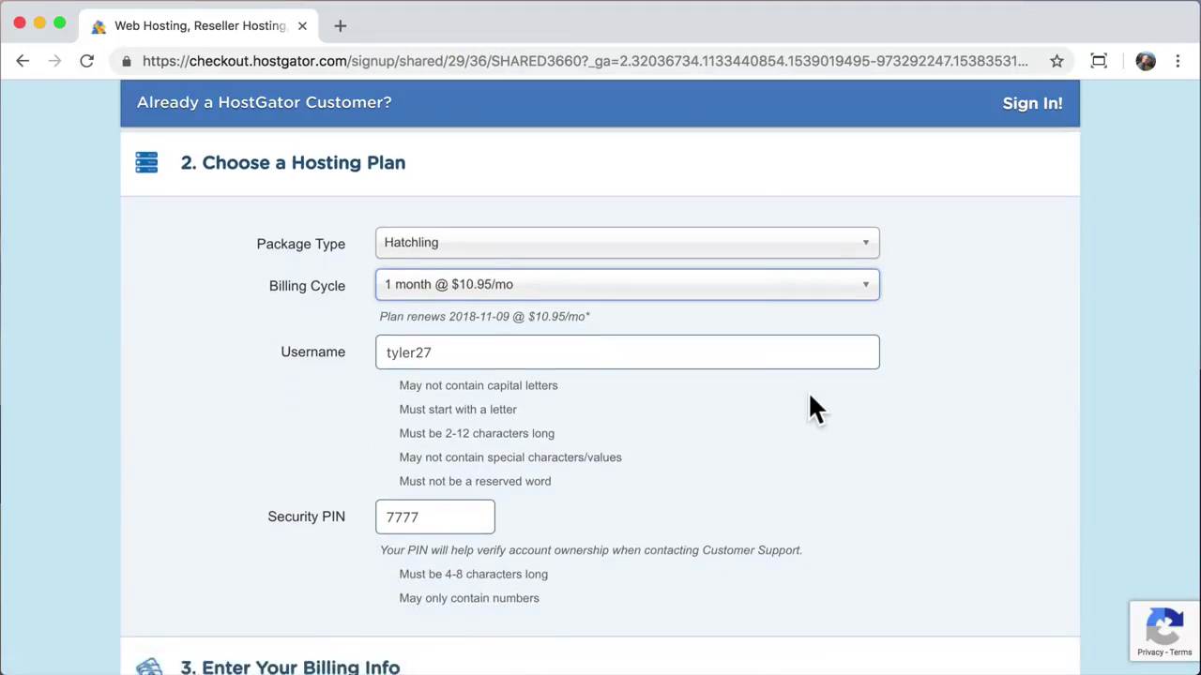
click(636, 349)
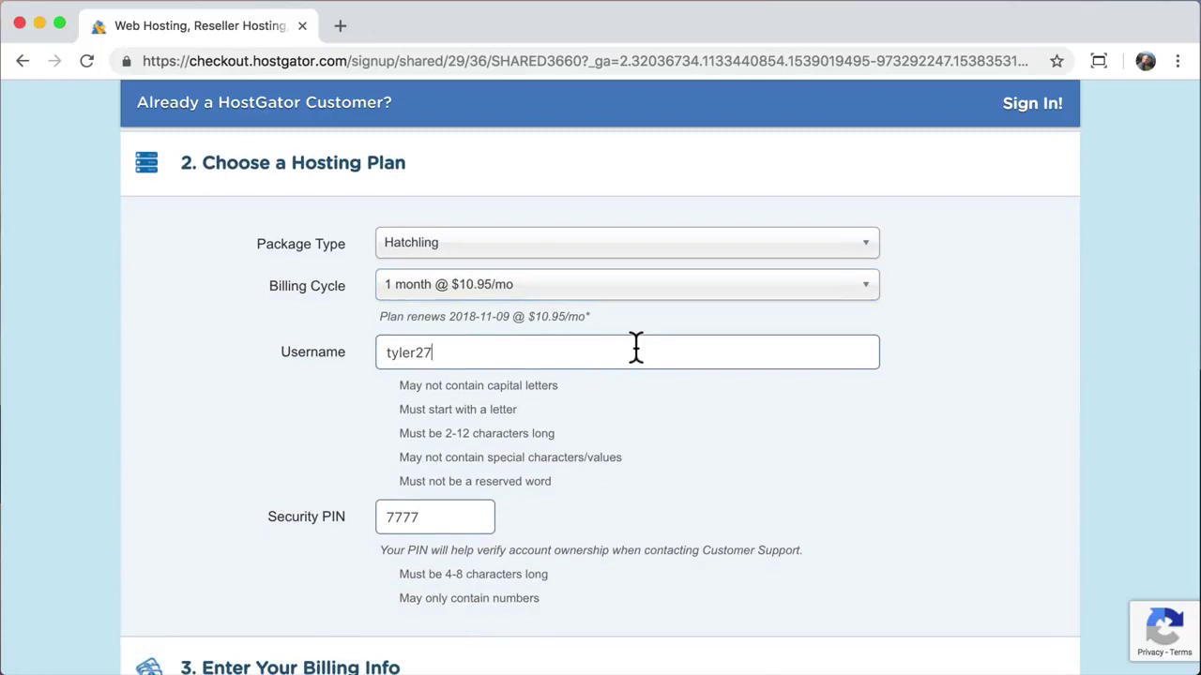
click(470, 515)
scroll(470, 515, down, 10)
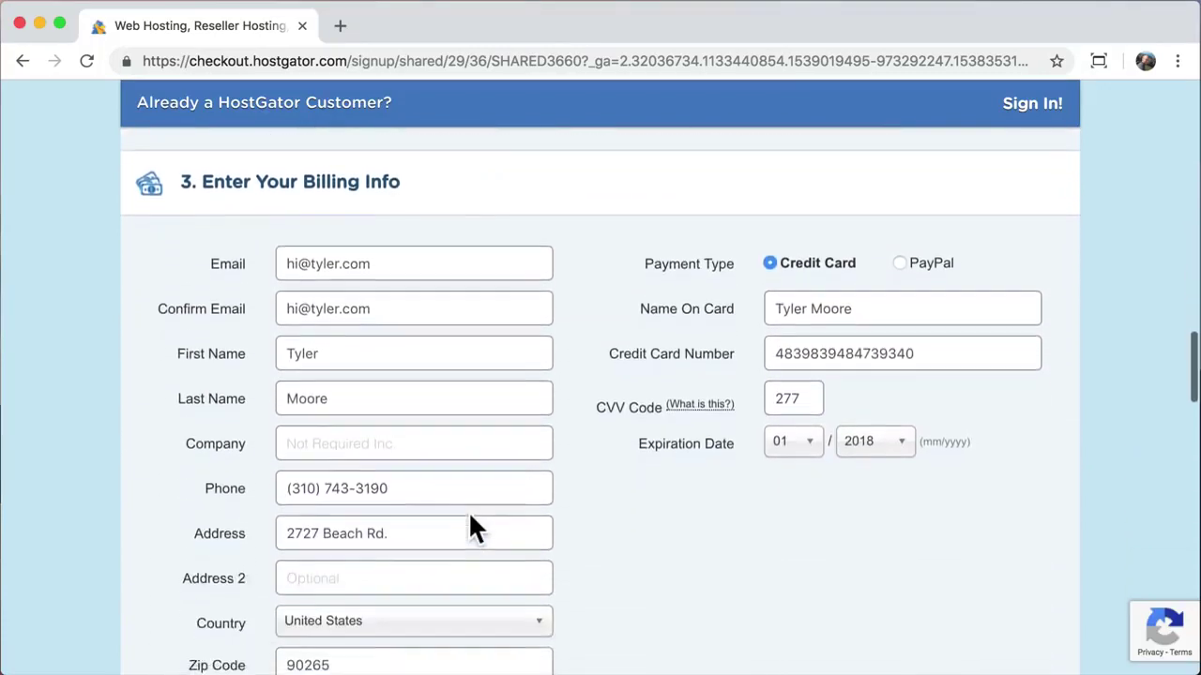
scroll(413, 394, down, 3)
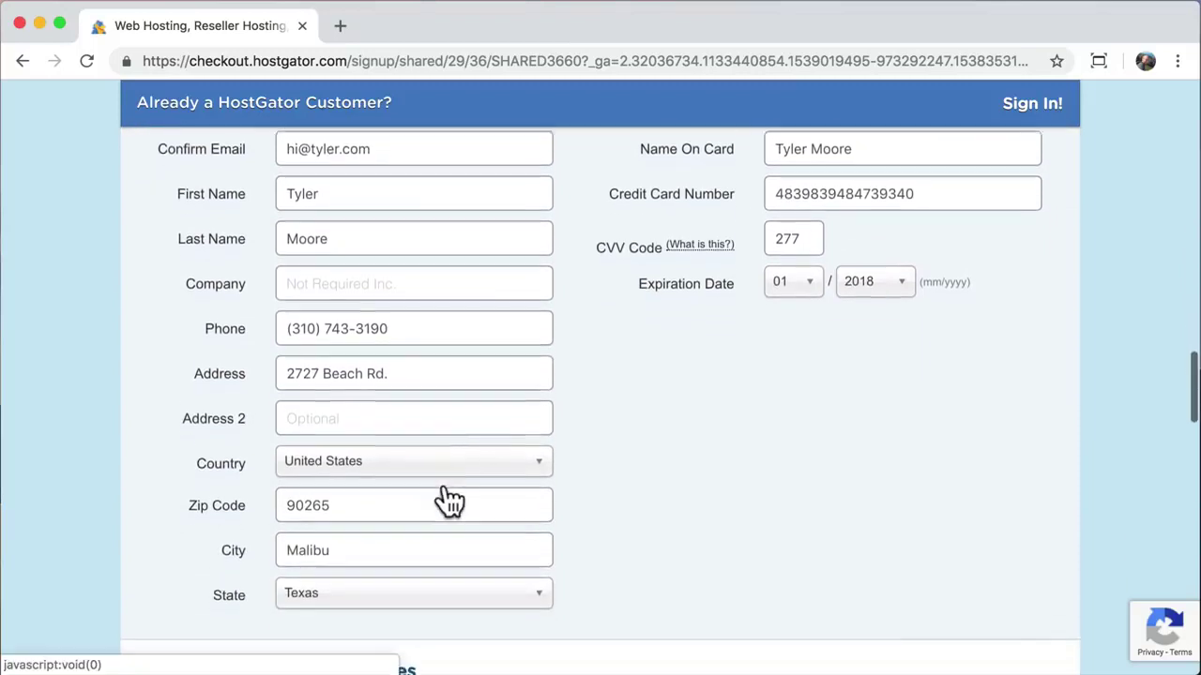
click(427, 593)
text(c)
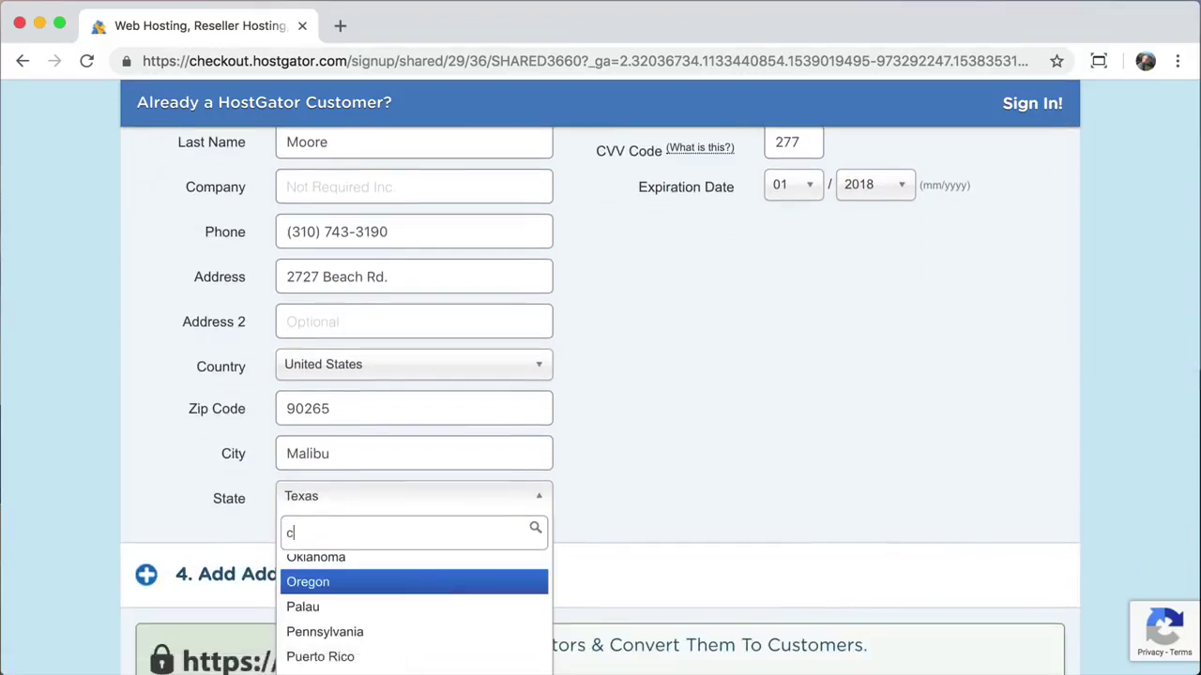
text(a)
click(340, 570)
scroll(682, 446, up, 4)
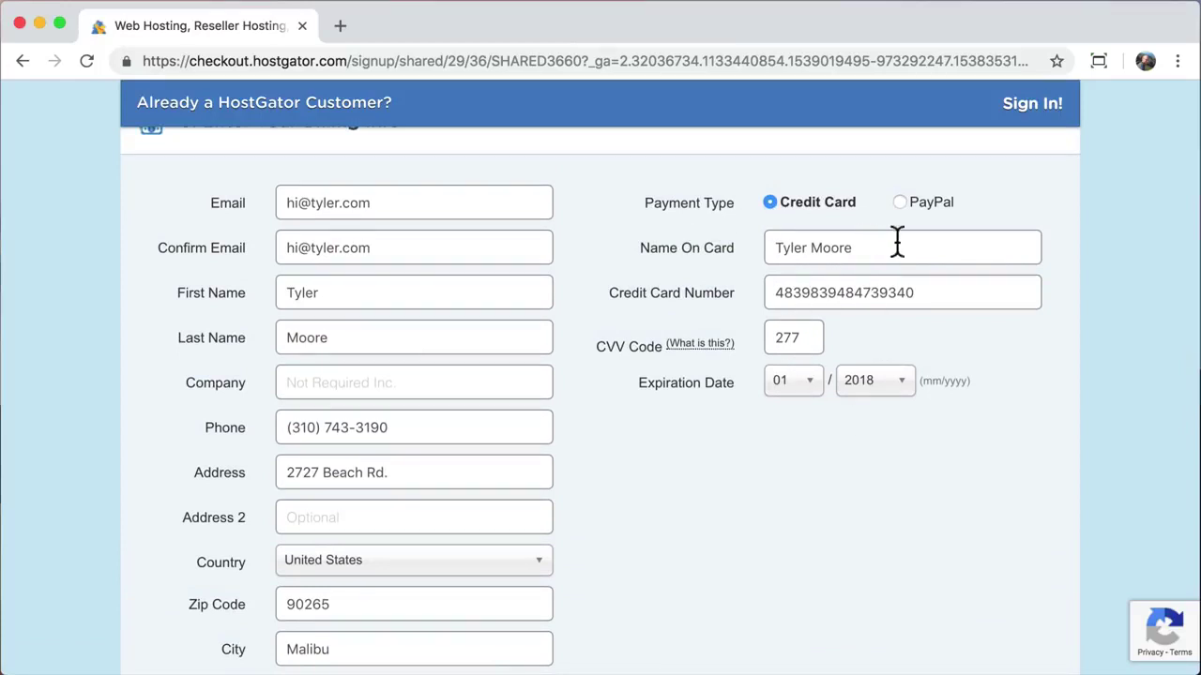
scroll(797, 466, down, 5)
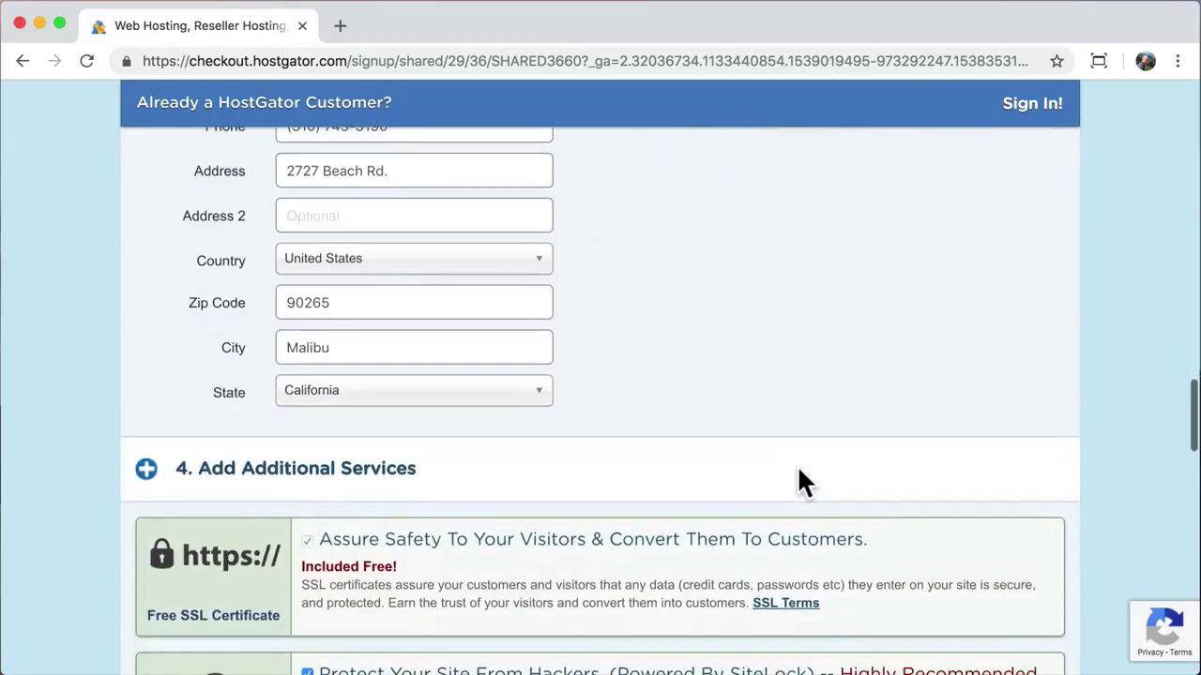
scroll(797, 469, down, 3)
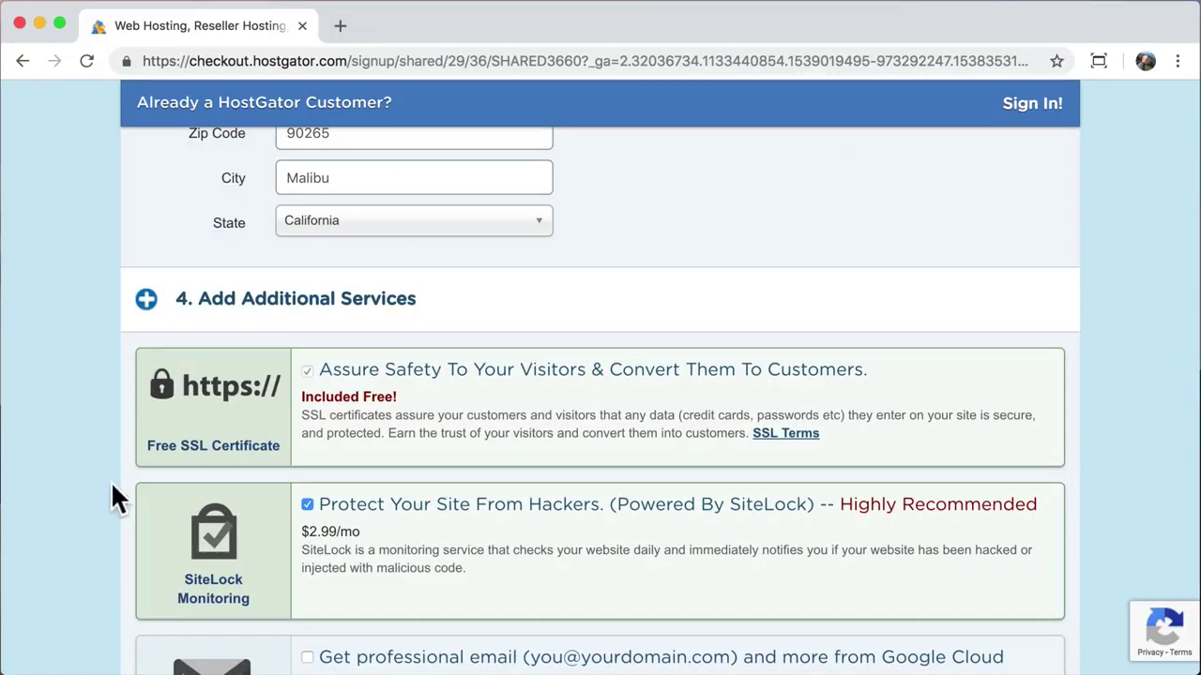
Step: Uncheck the SiteLock and CodeGuard Backup add-ons under Additional Services
scroll(130, 490, down, 2)
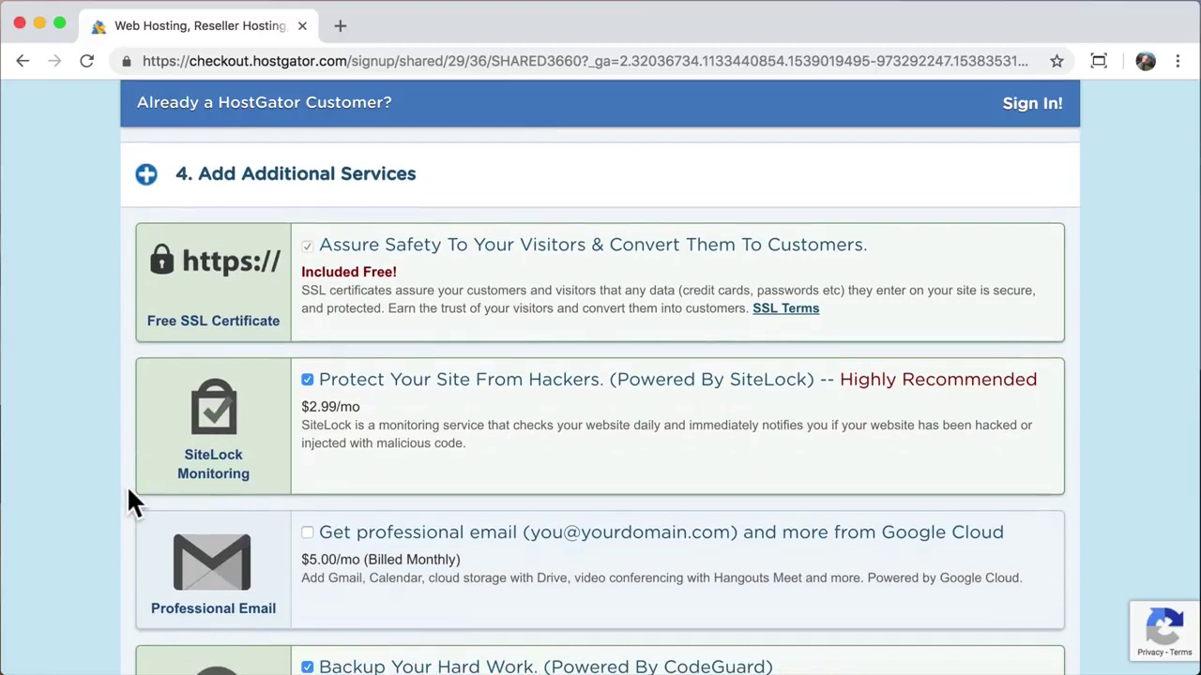
click(307, 379)
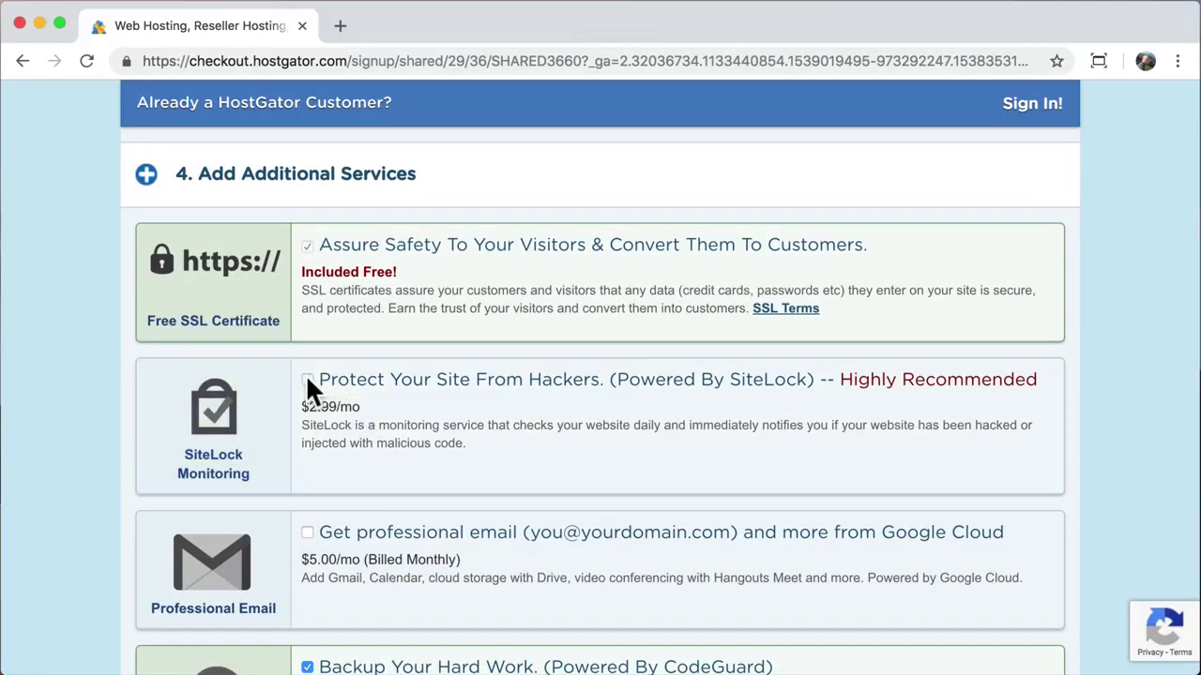
scroll(77, 497, down, 5)
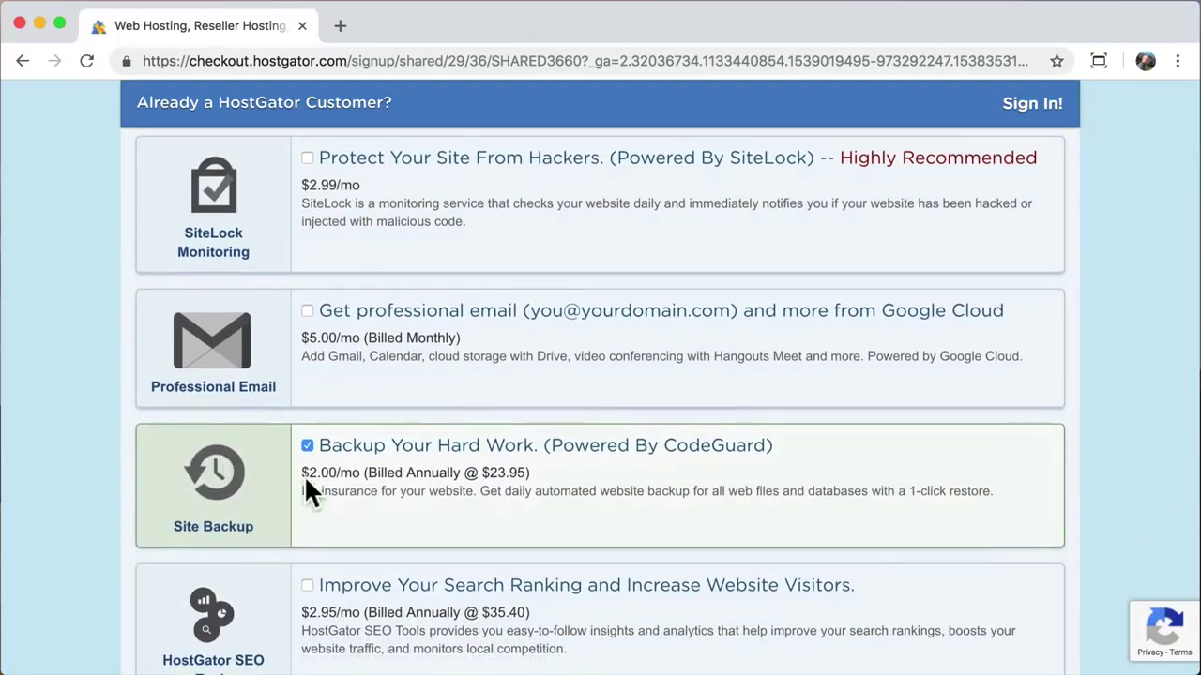
click(308, 446)
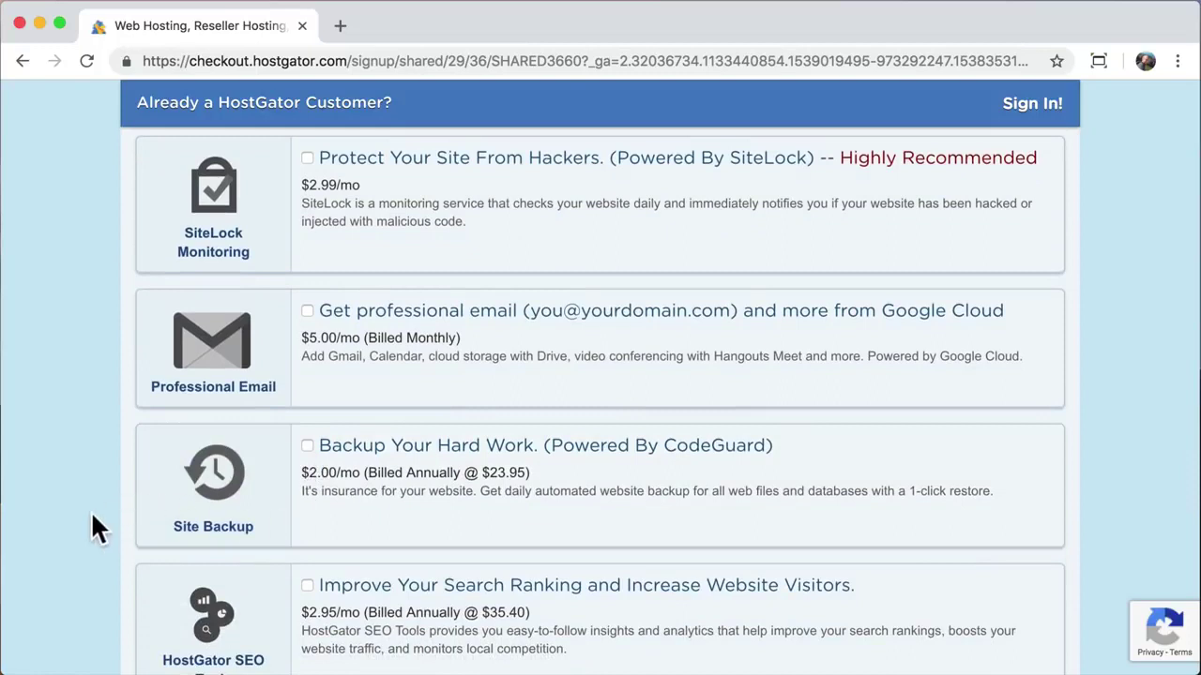
scroll(91, 514, down, 3)
Step: Scroll to the order summary and note the $23.90 amount due
scroll(91, 516, down, 2)
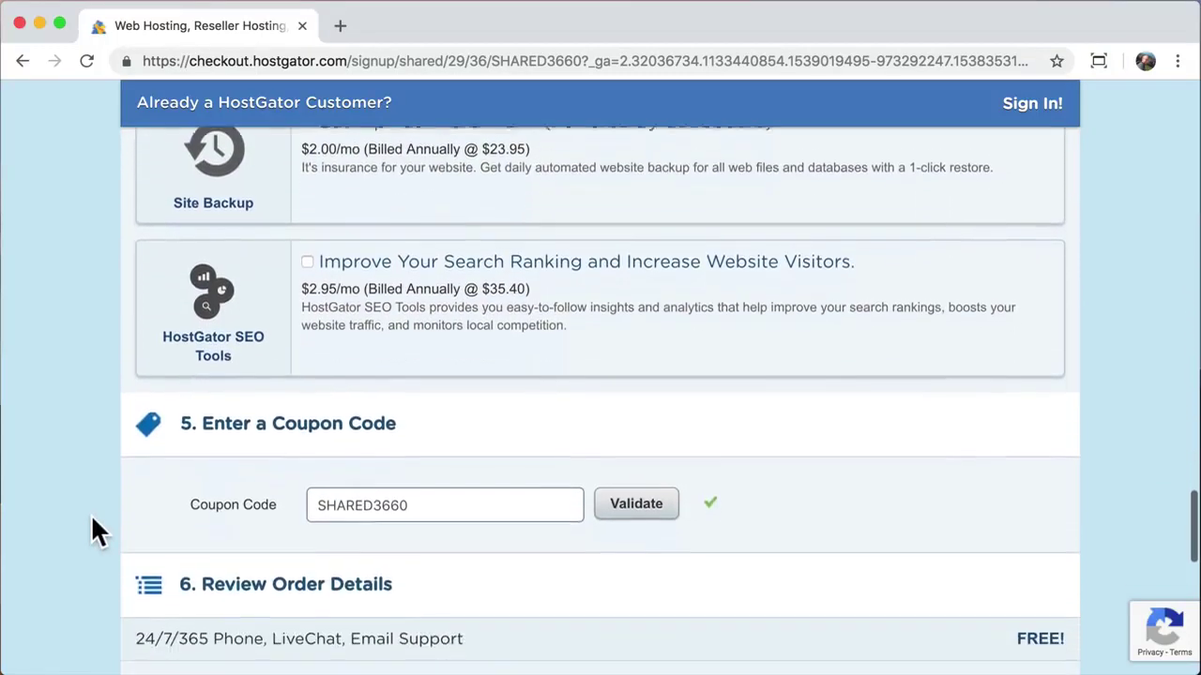
scroll(91, 516, down, 1)
scroll(91, 531, down, 3)
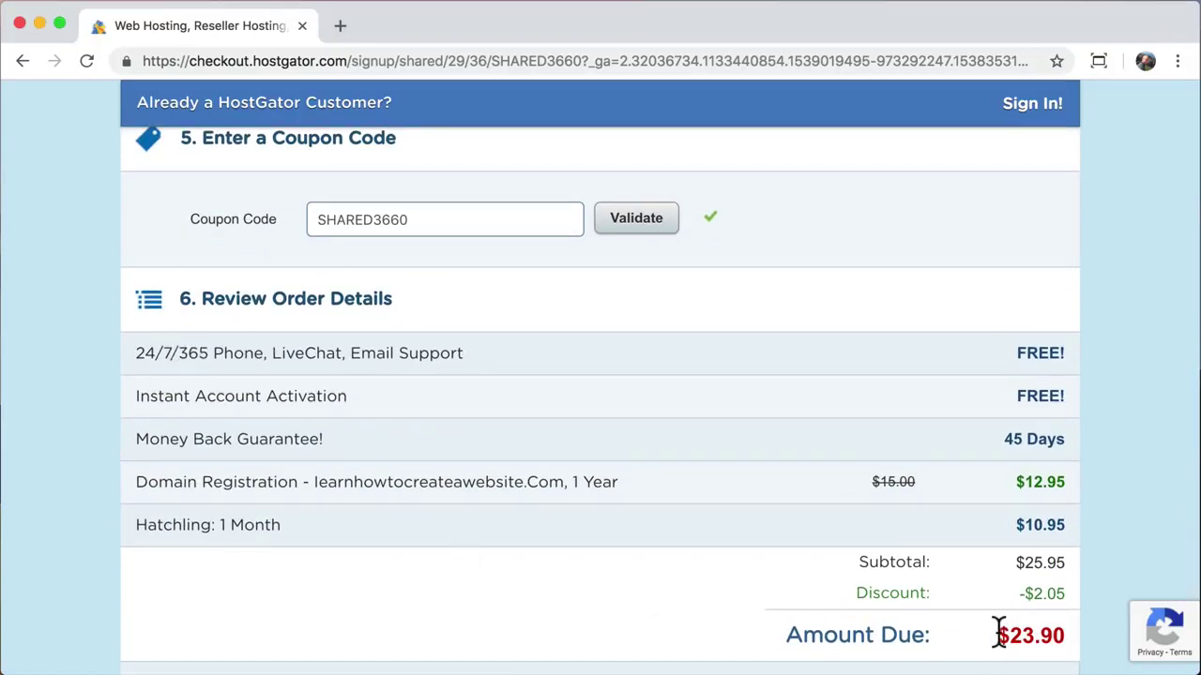
drag(1000, 635, 1054, 625)
click(1049, 624)
Step: Replace the coupon with savecode and validate it, bringing the amount due to $10.37
scroll(891, 524, down, 1)
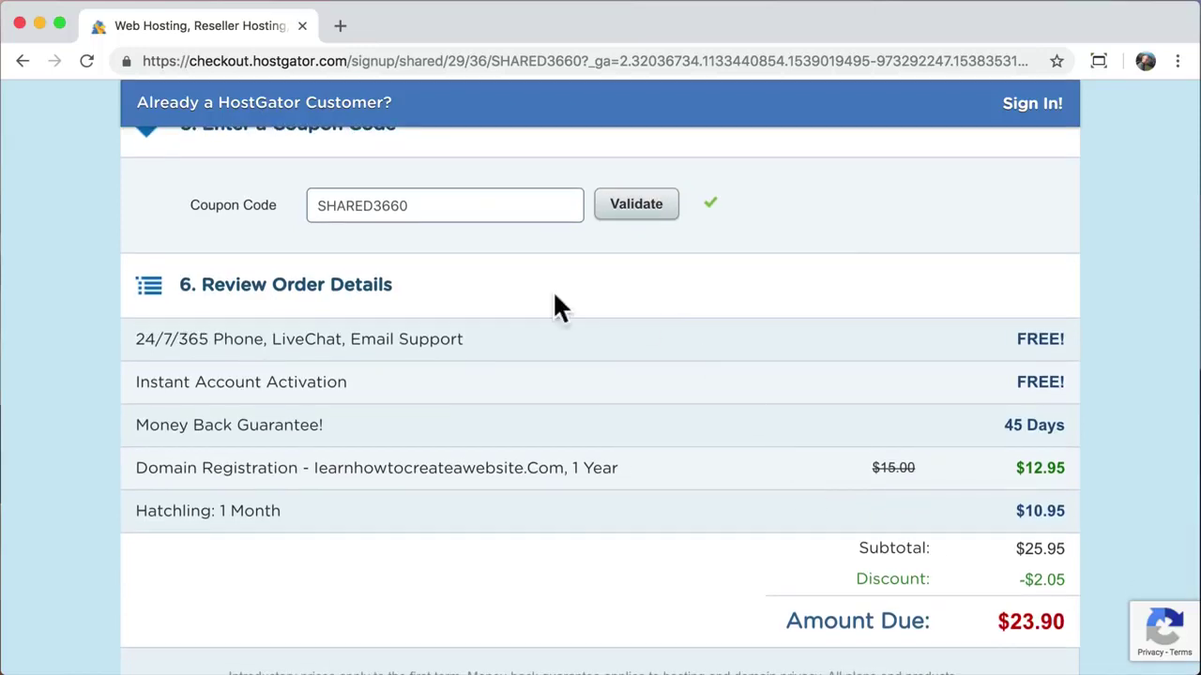
double_click(460, 201)
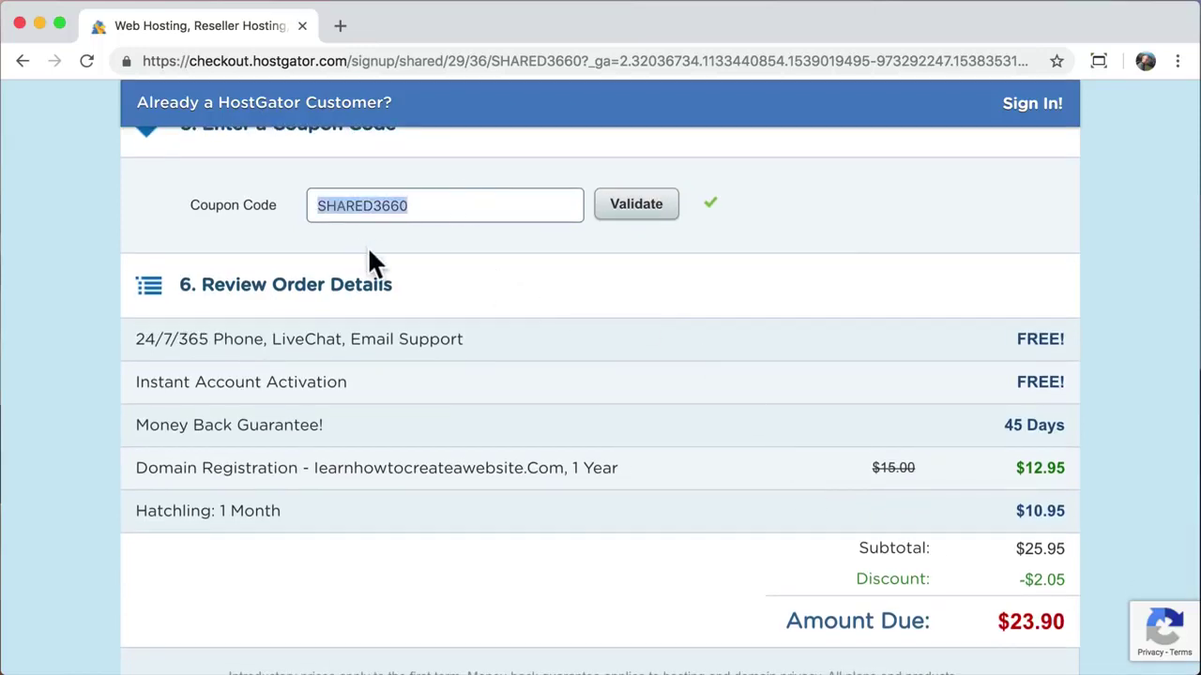
text(save)
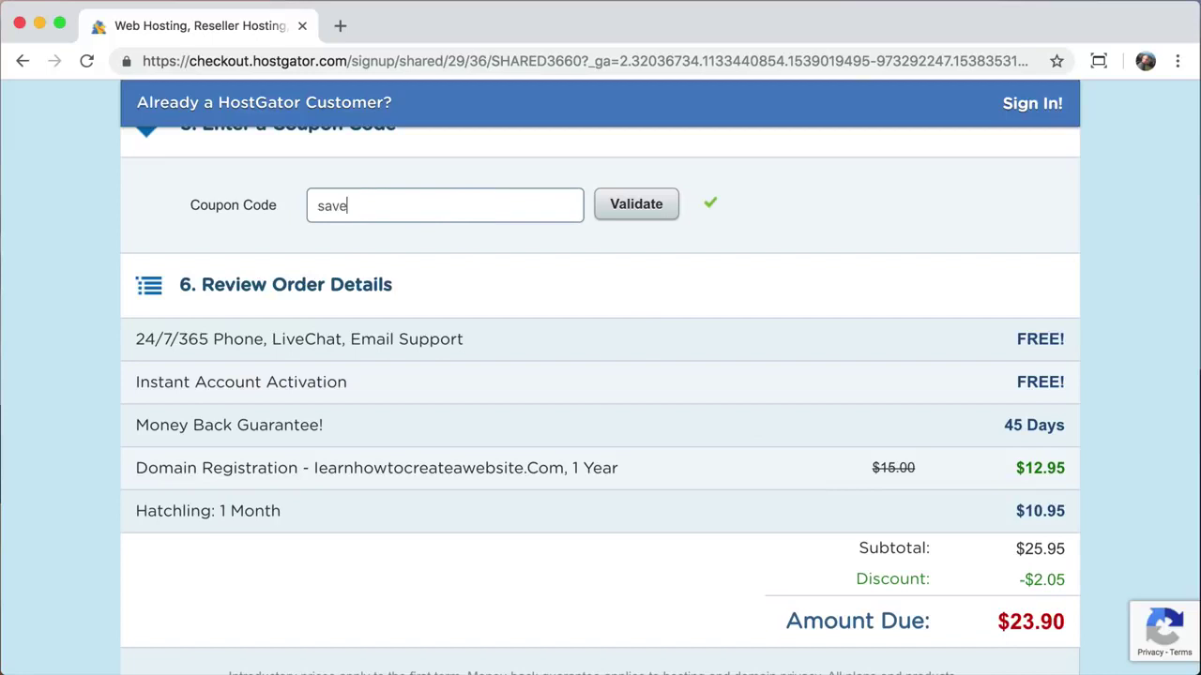
text(code)
click(644, 216)
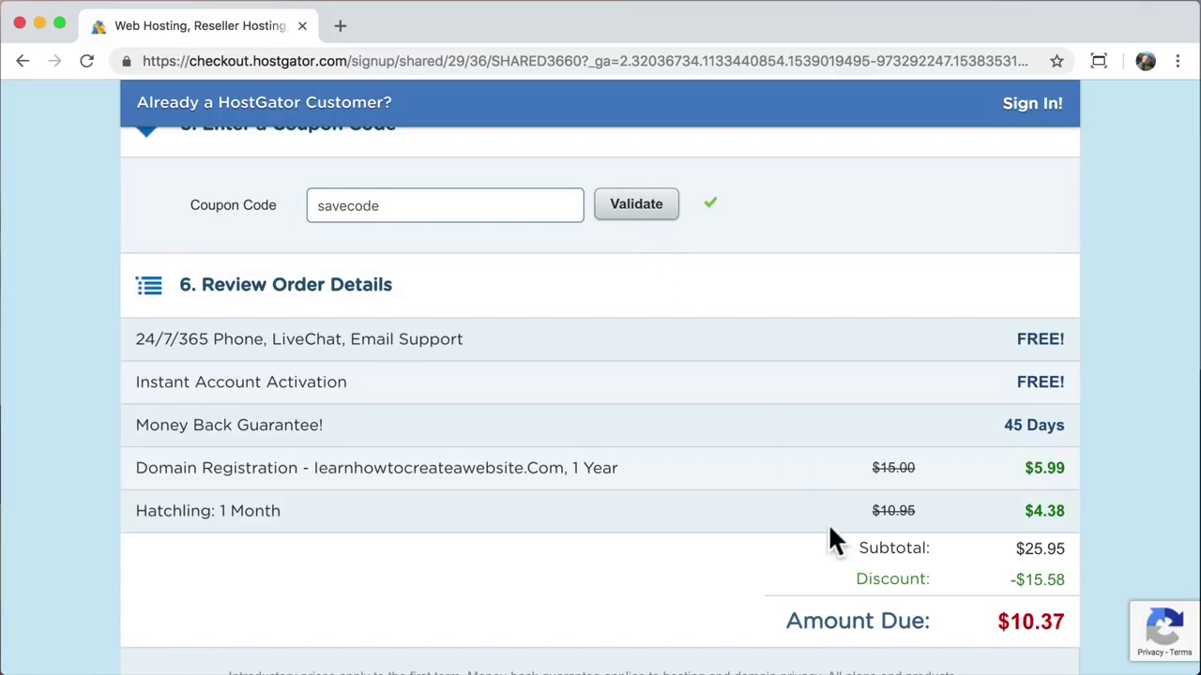
drag(998, 620, 1066, 616)
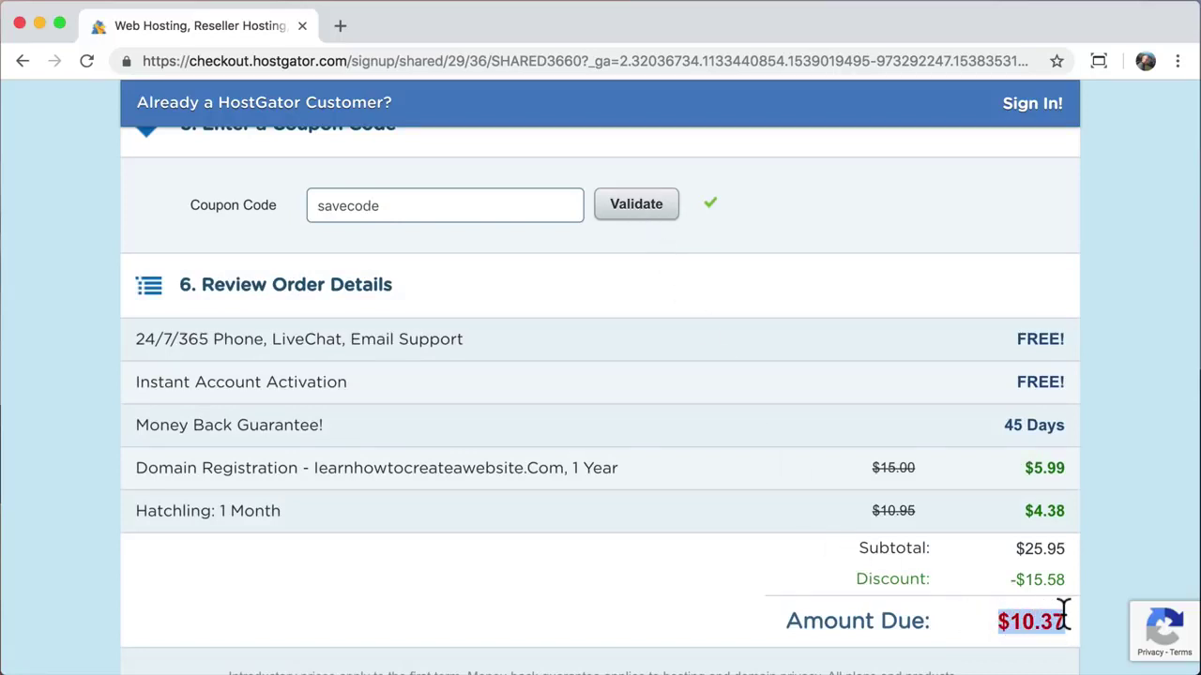
click(1063, 616)
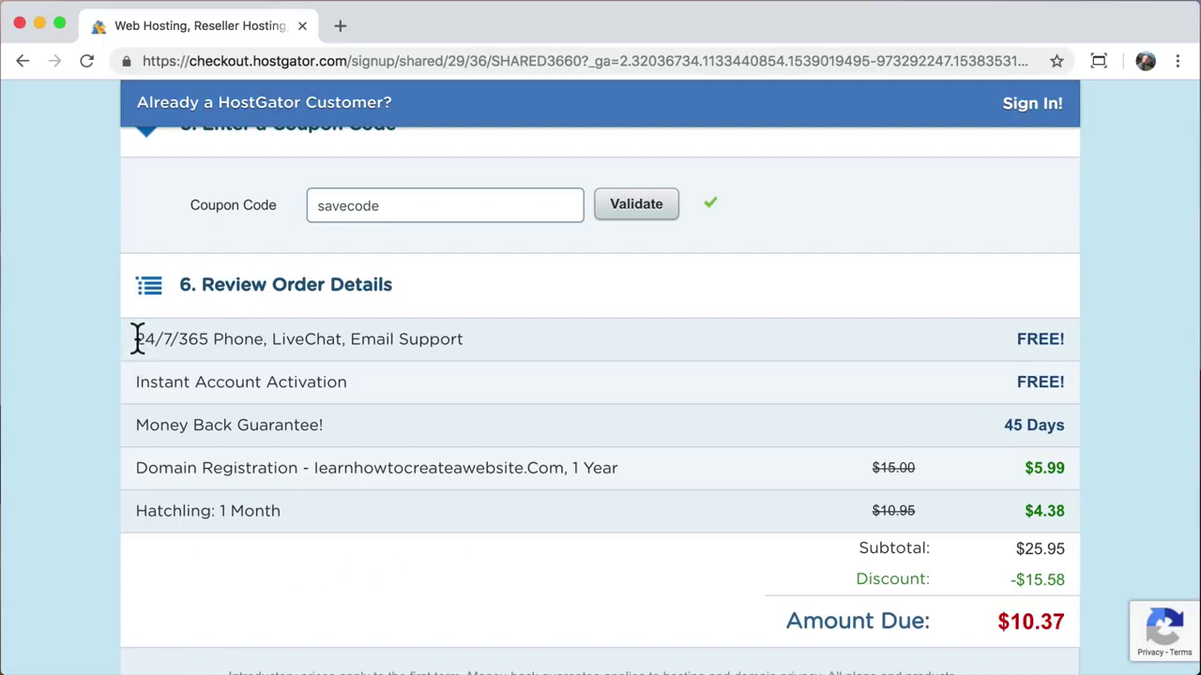
Step: Review the support, activation, money-back and domain registration lines of the order
drag(137, 339, 446, 339)
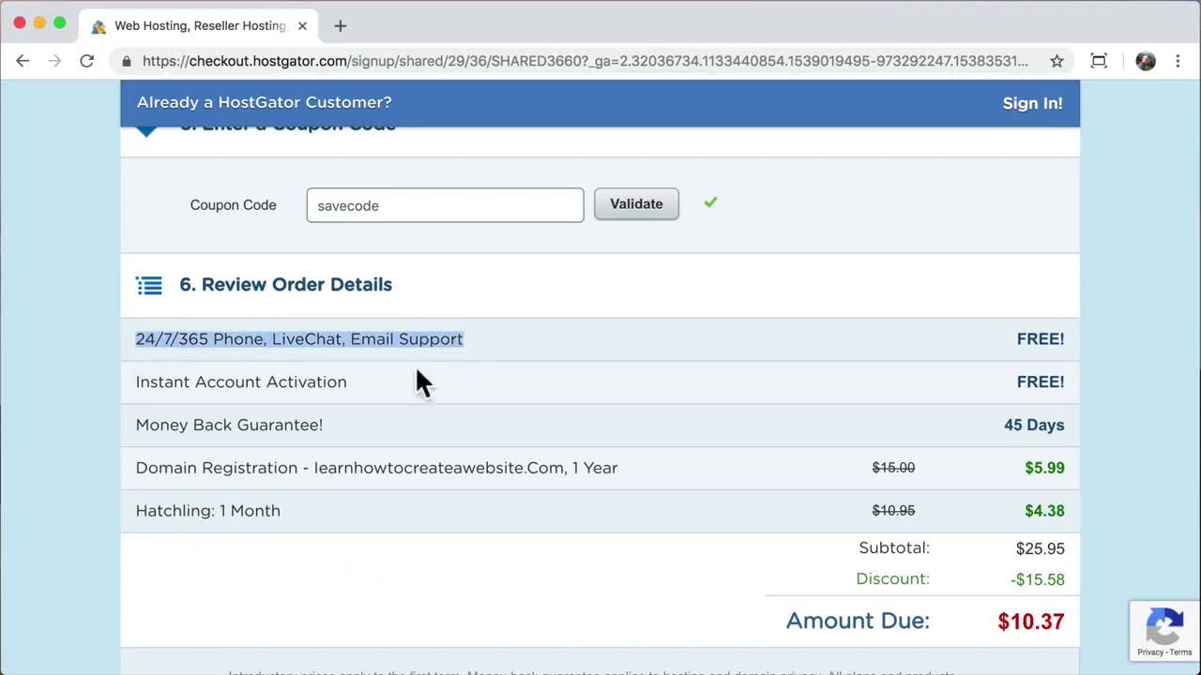
drag(348, 382, 150, 383)
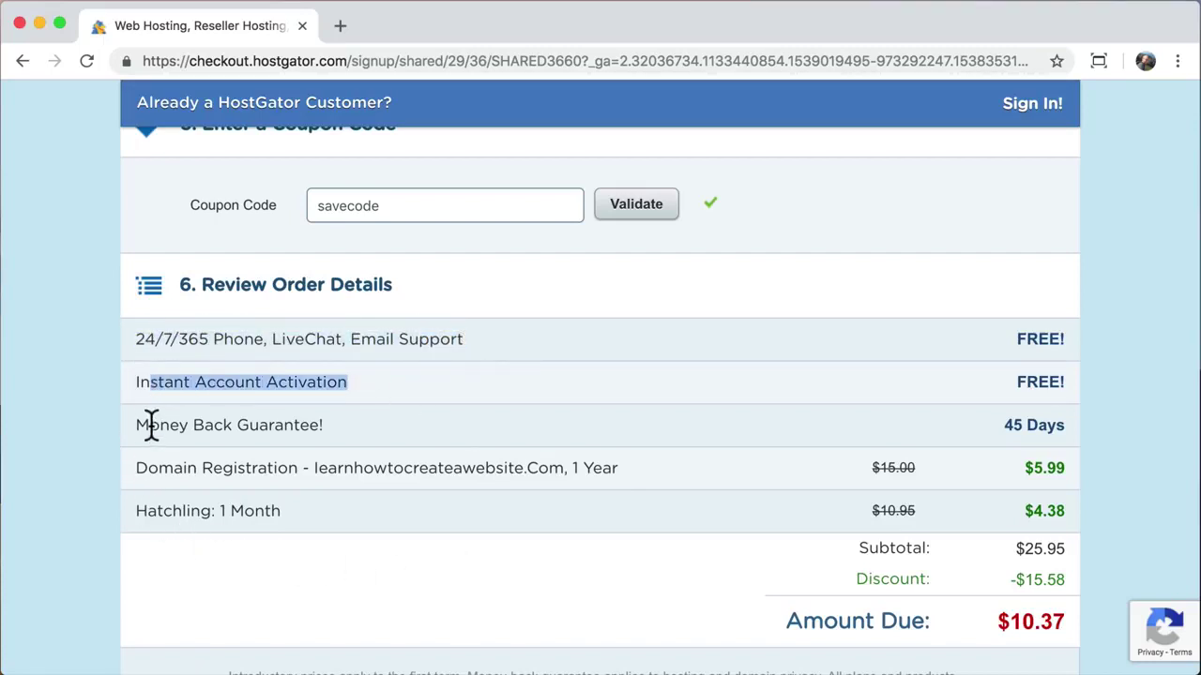
drag(147, 425, 310, 425)
mouse_move(338, 469)
mouse_down()
mouse_move(147, 474)
mouse_move(155, 512)
mouse_move(278, 510)
mouse_up()
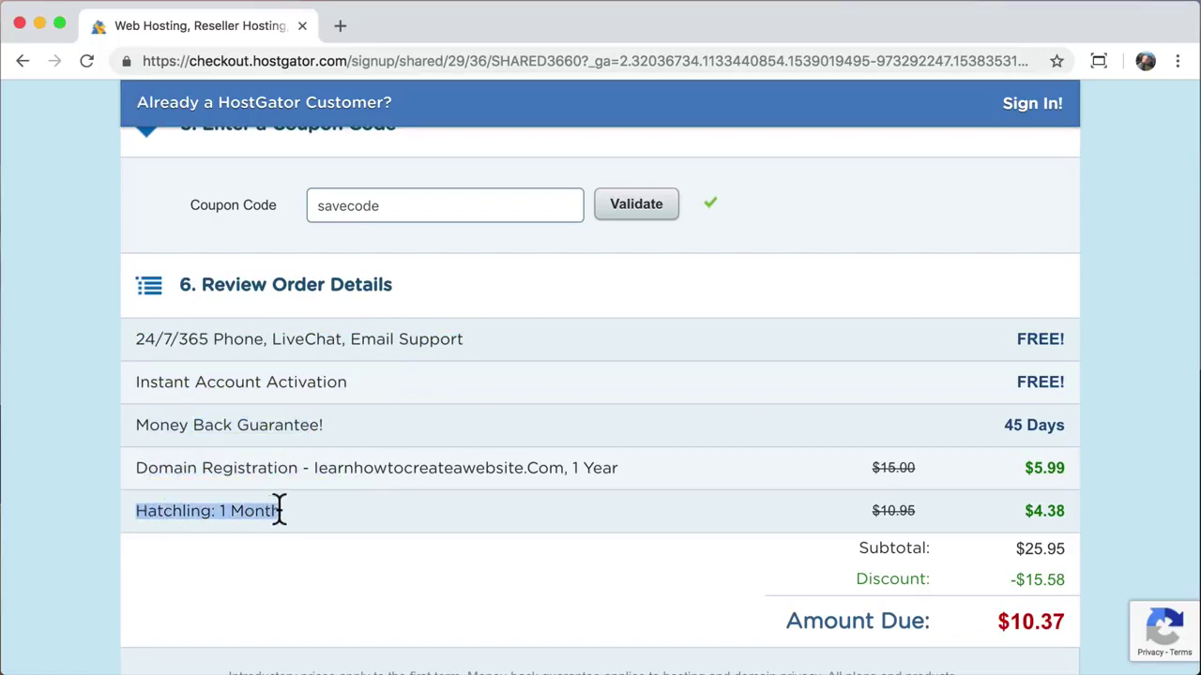
click(278, 510)
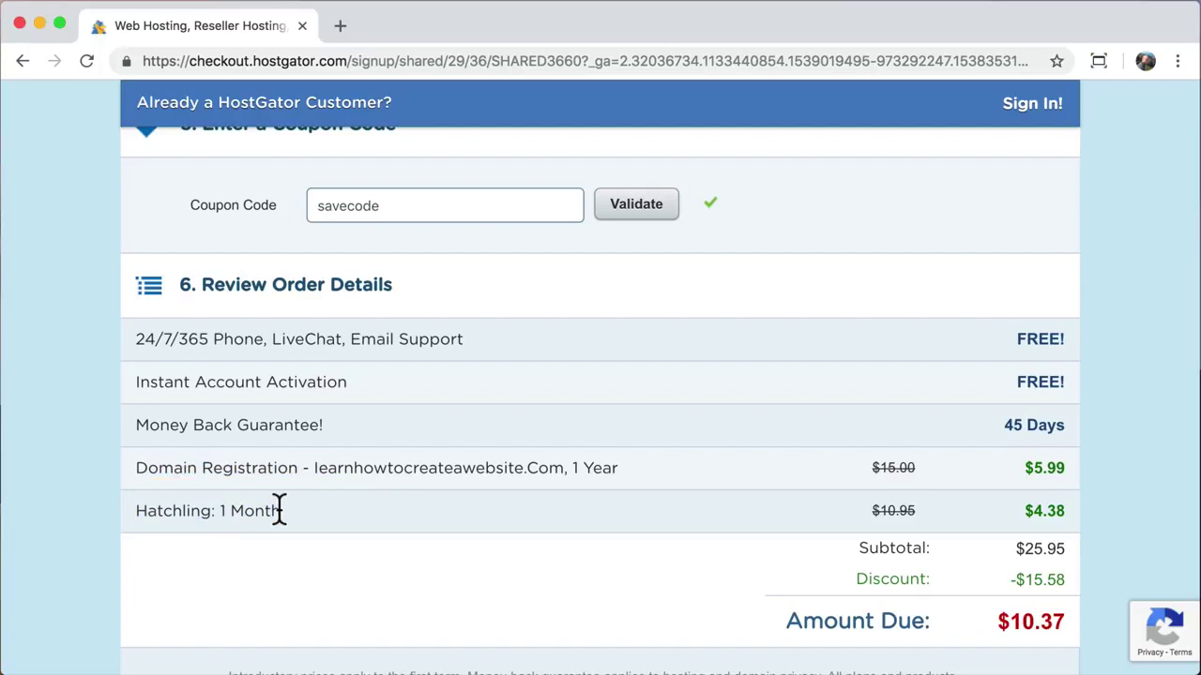
Step: Accept the Terms of Service and check out the order
scroll(279, 511, down, 5)
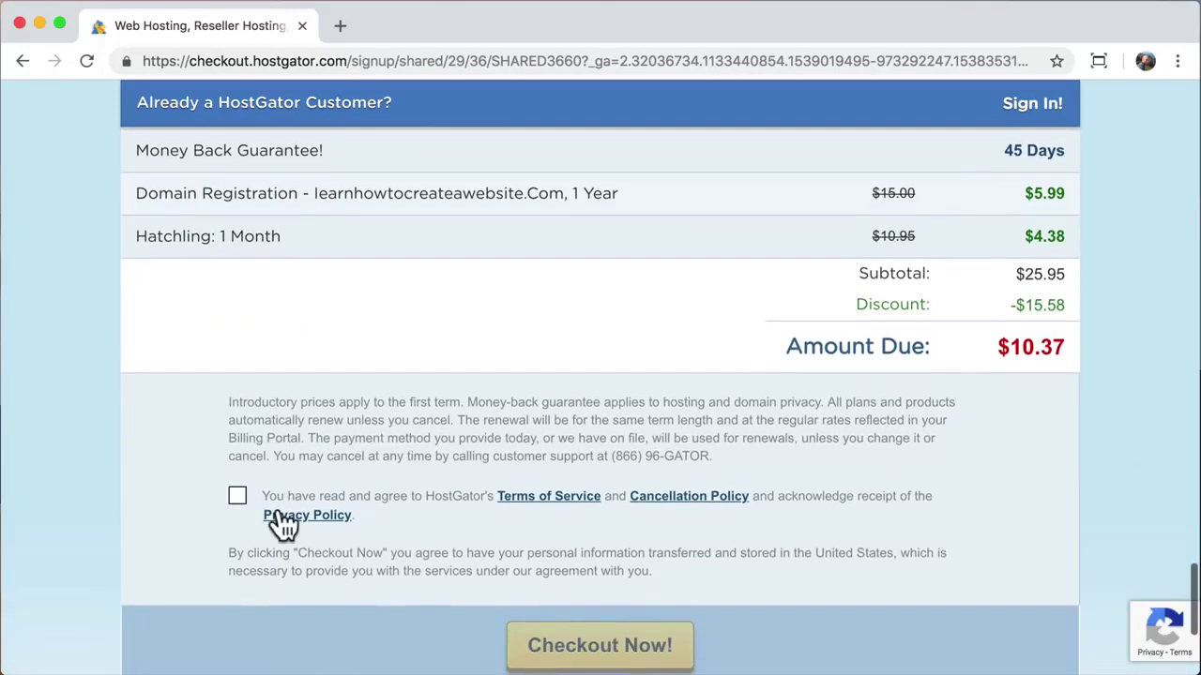
click(239, 499)
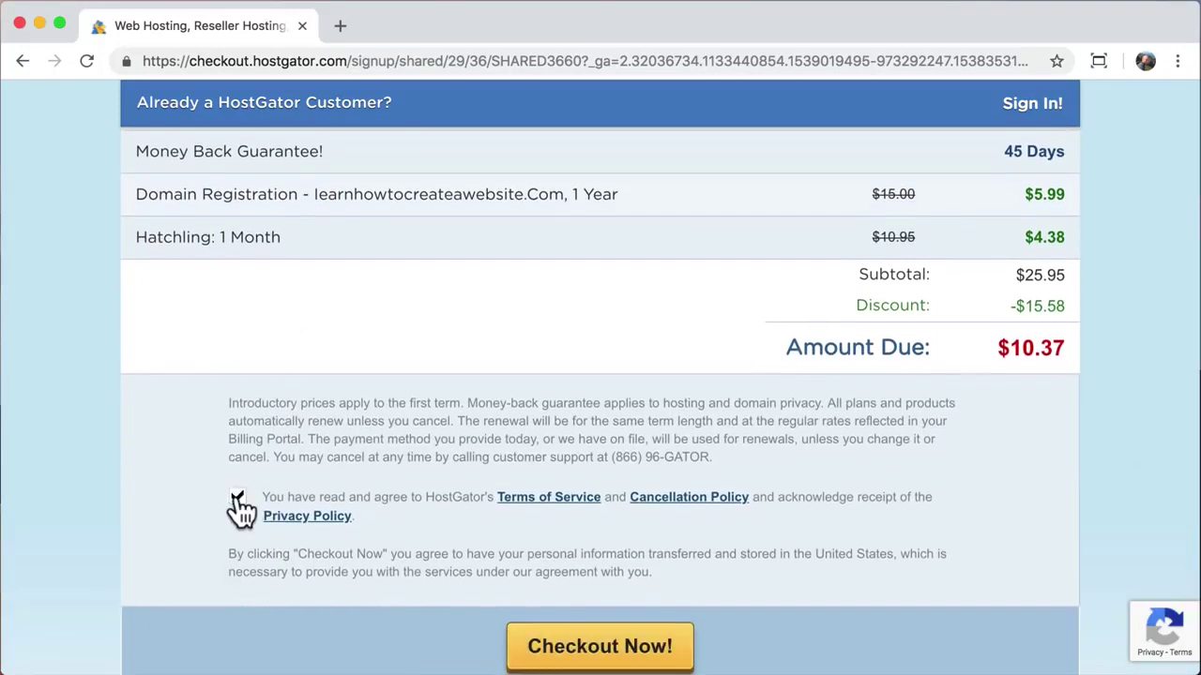
scroll(241, 506, down, 2)
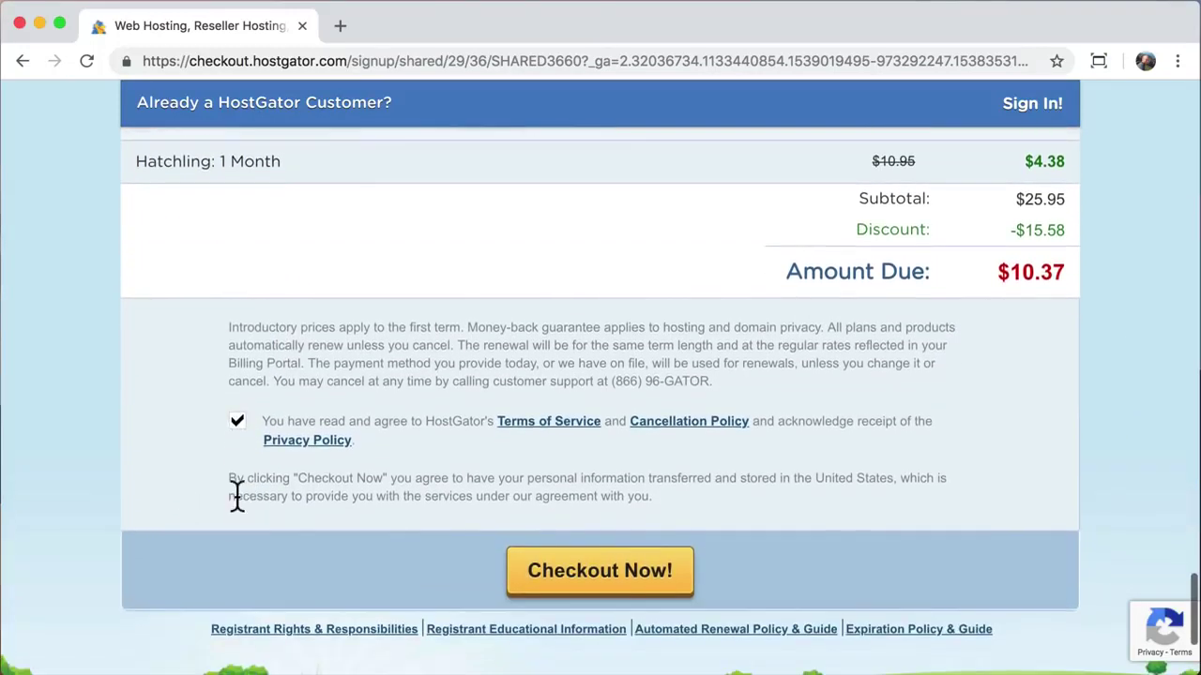
click(601, 586)
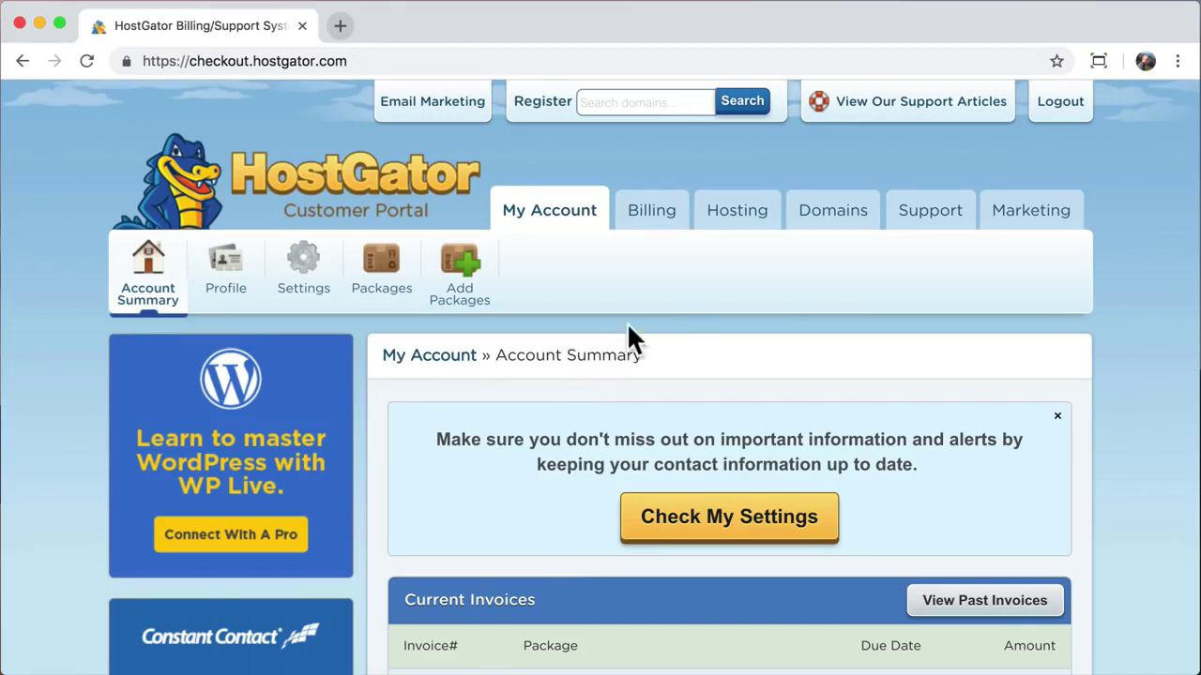
Step: Launch WordPress 1-Click Installation from the Hosting tab's Special Offers
click(736, 229)
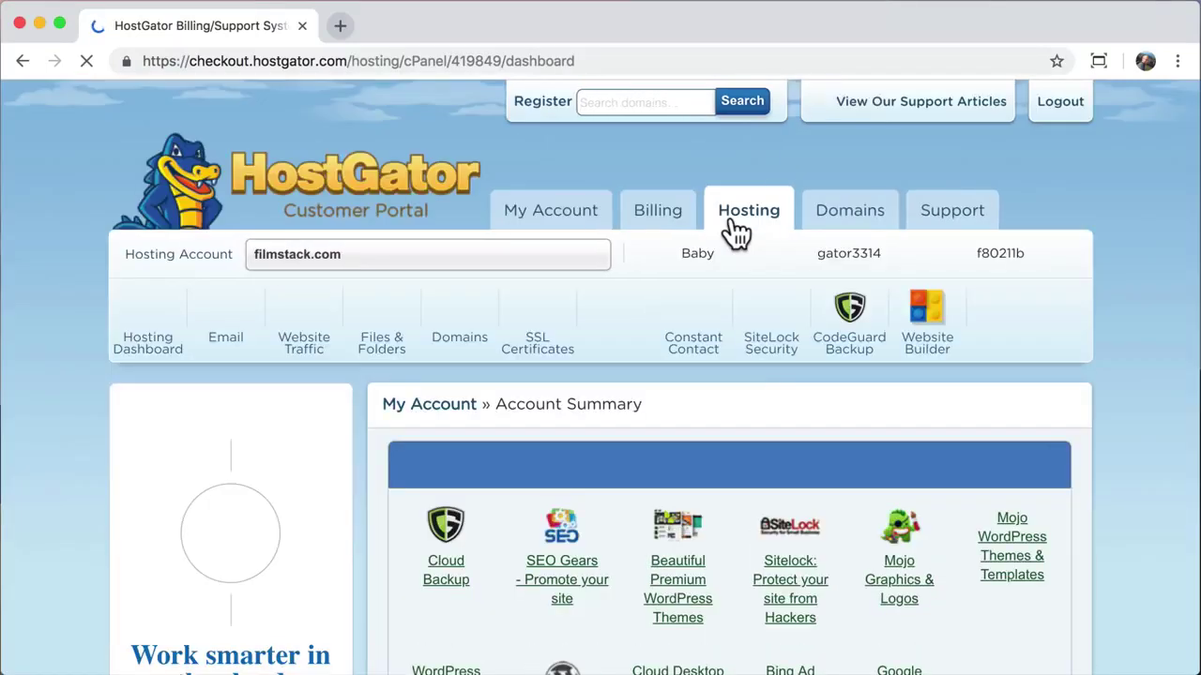
scroll(736, 233, down, 3)
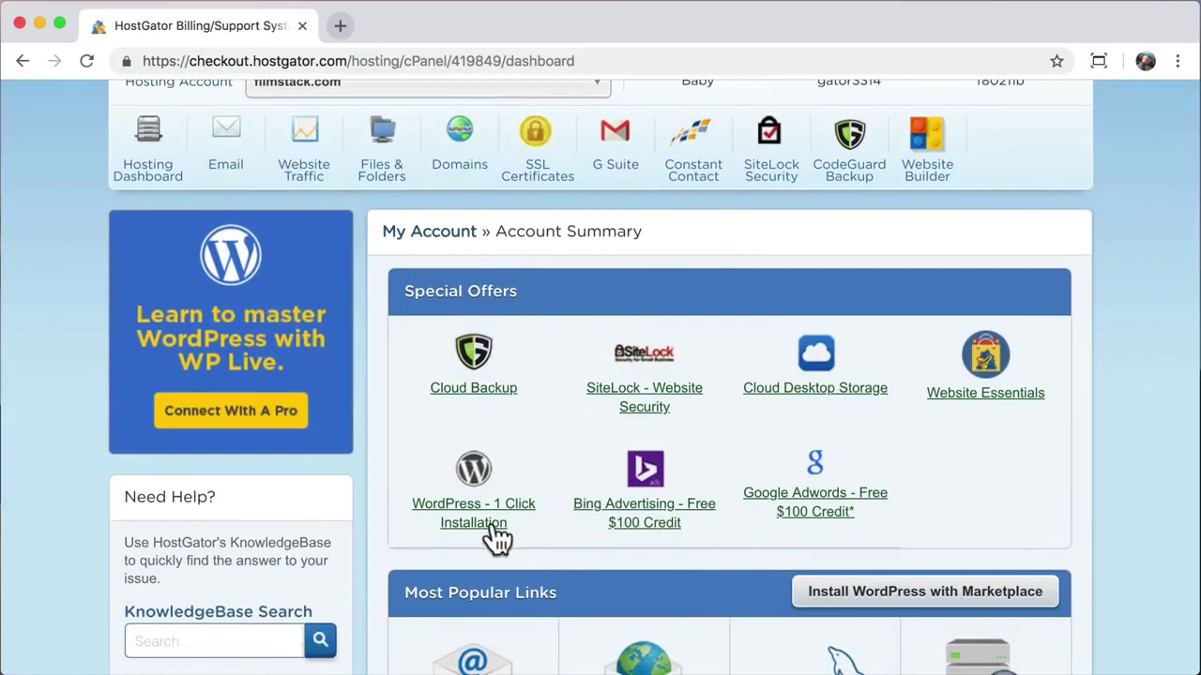
click(474, 474)
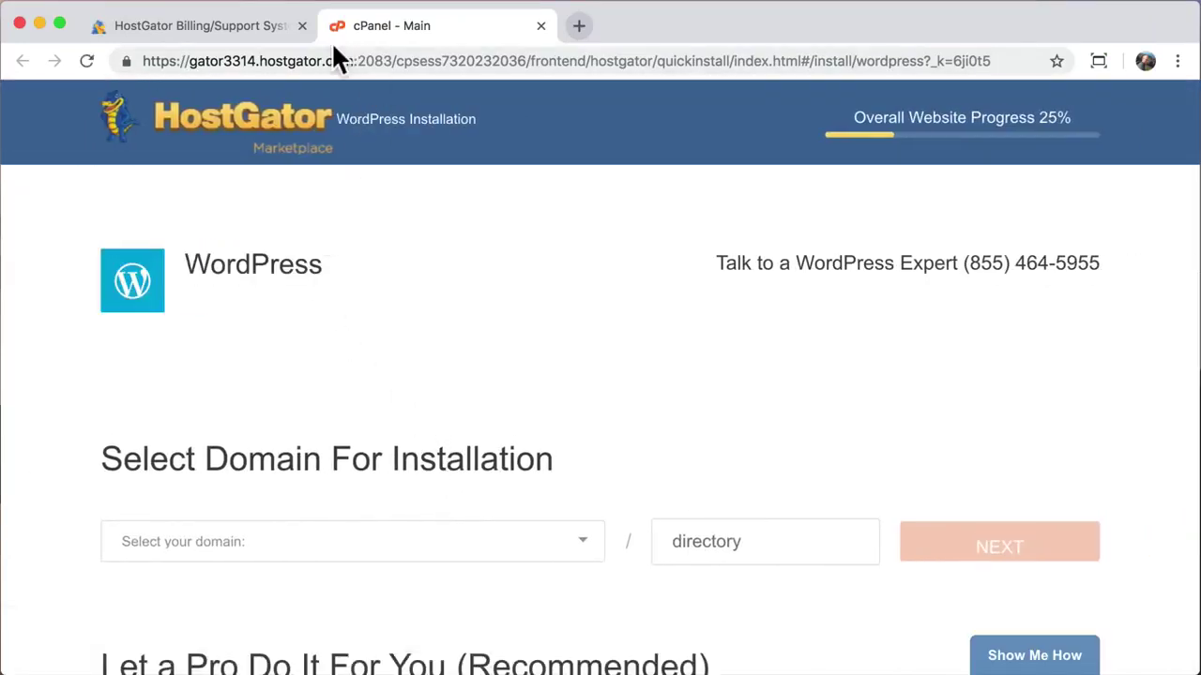
Step: Choose learnhowtocreateawebsite.com as the WordPress install domain, leaving the directory field empty
click(301, 25)
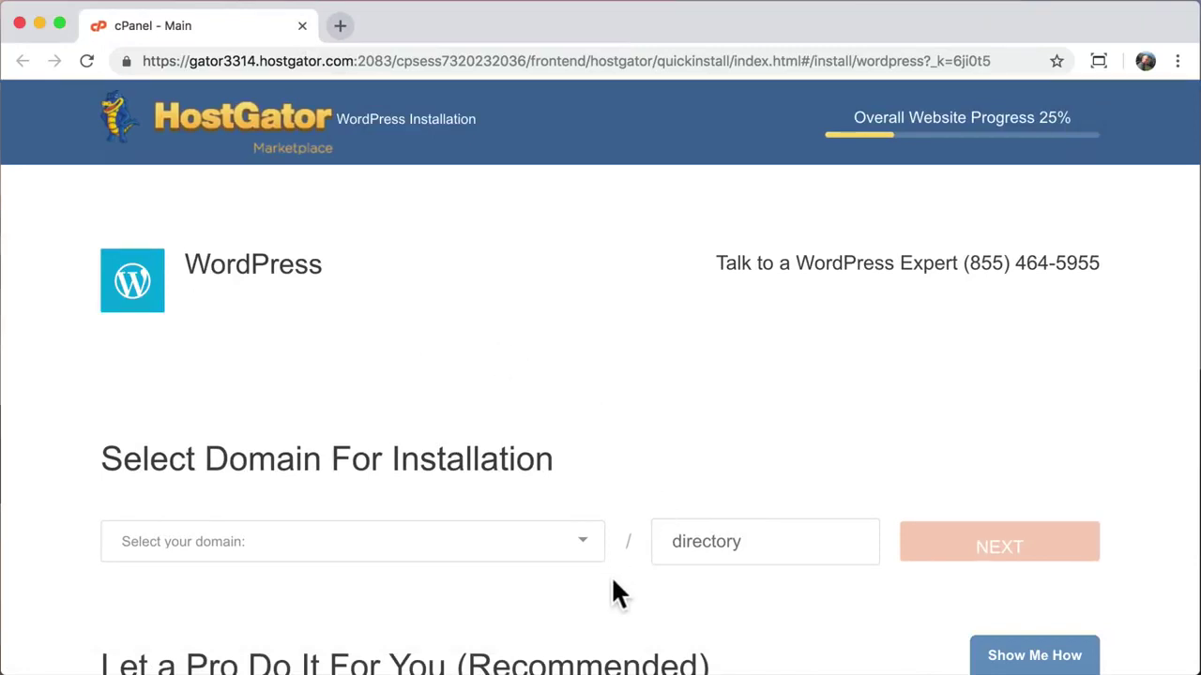
click(585, 552)
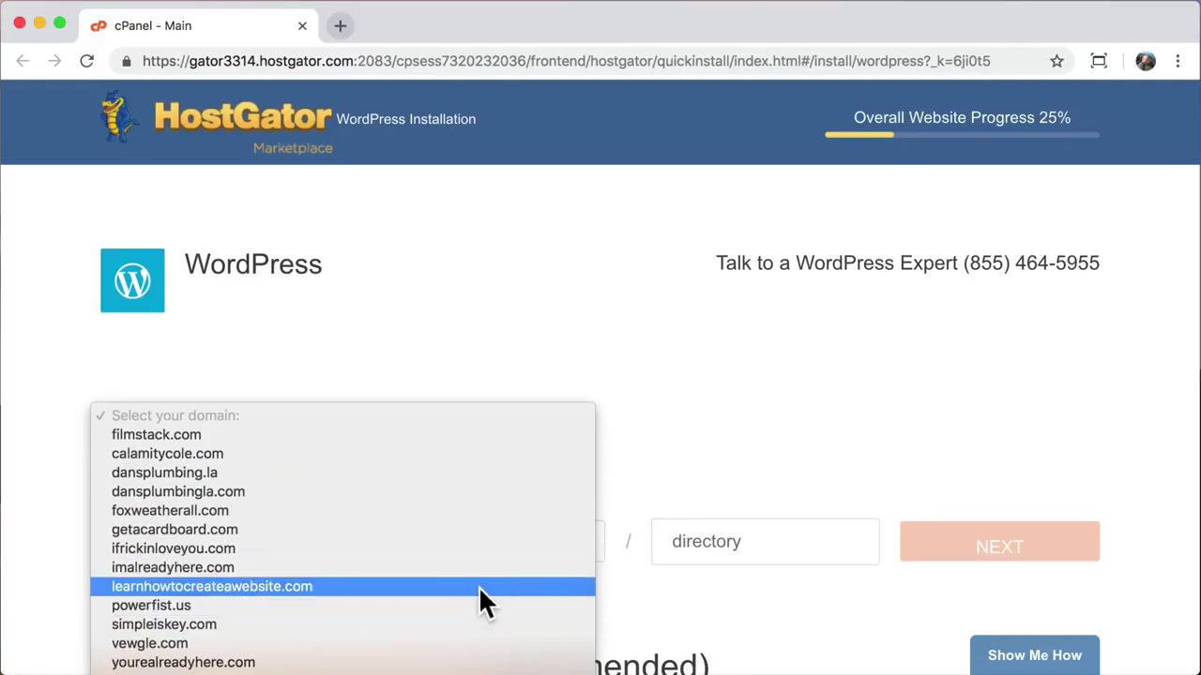
click(478, 586)
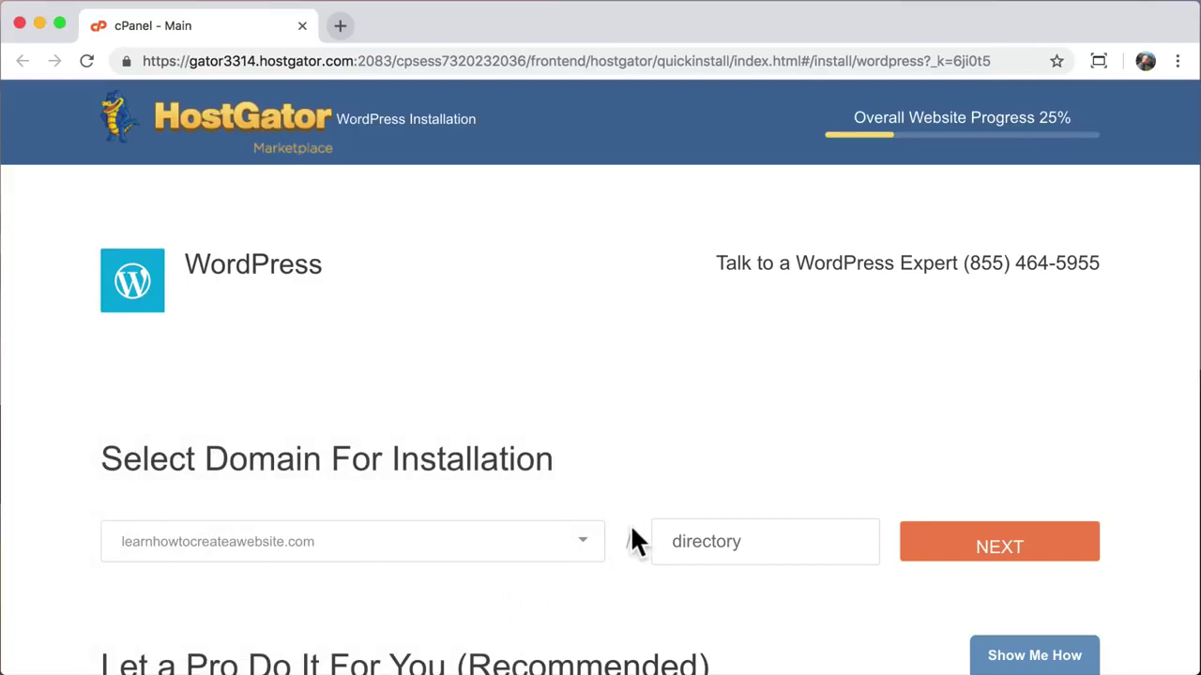
click(740, 540)
scroll(575, 579, down, 4)
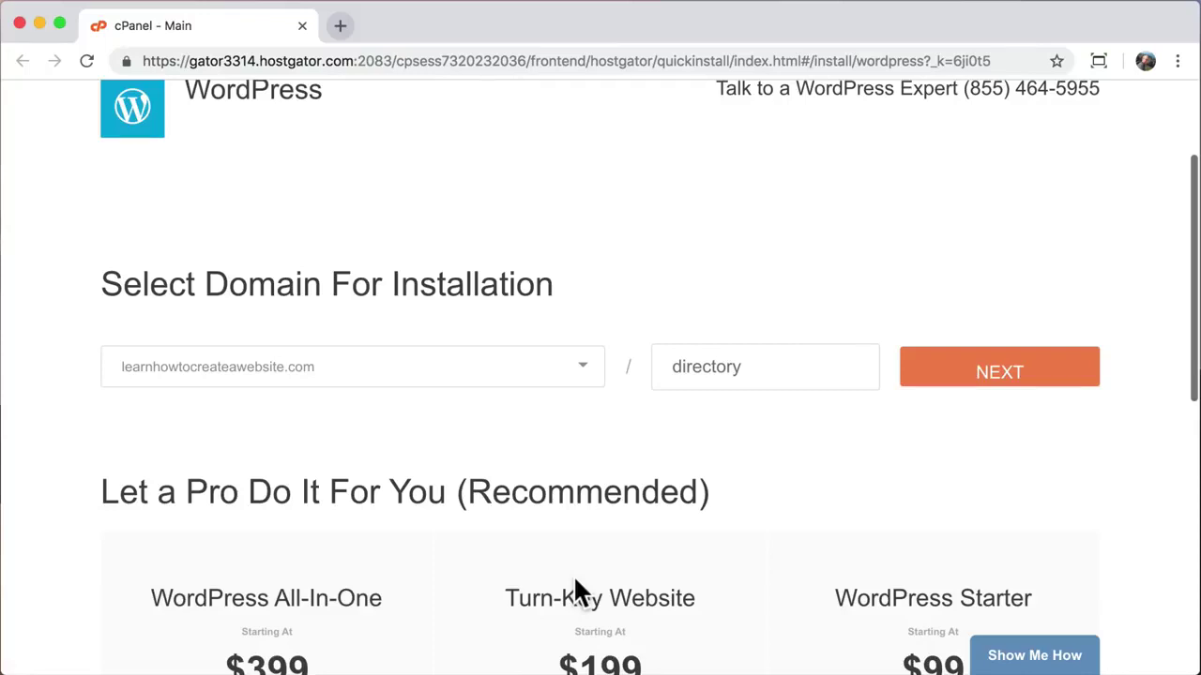
Step: Set the blog title to 'Create a Website' and the admin username to 'admin'
click(972, 387)
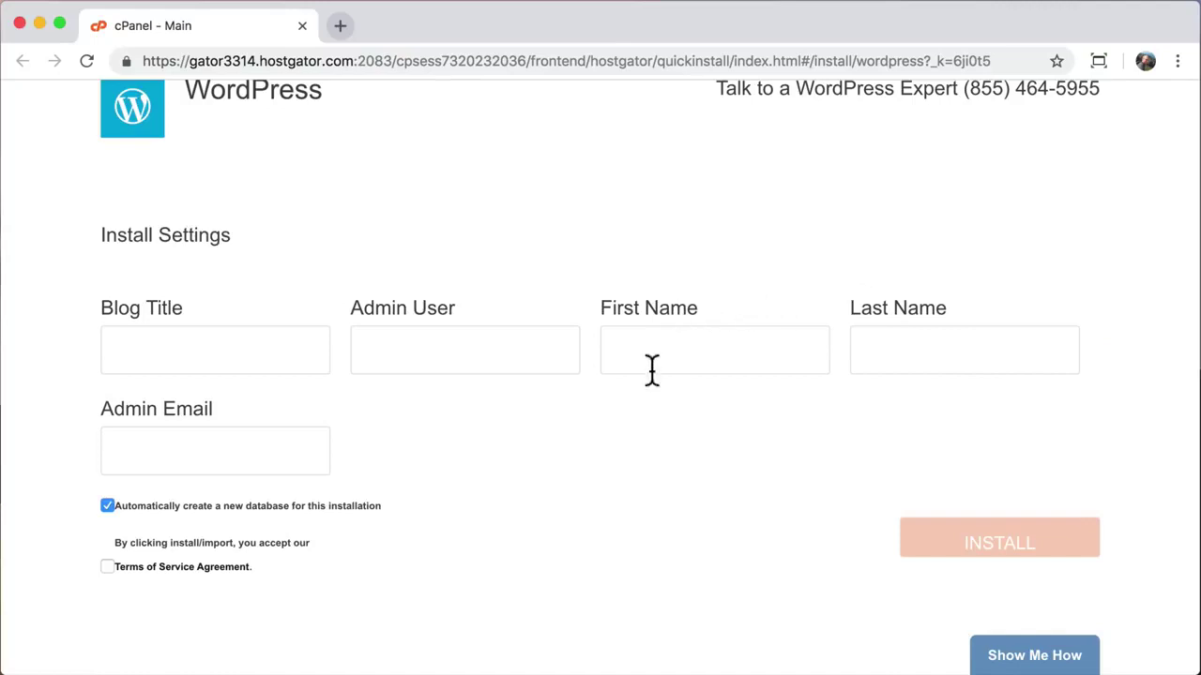
click(265, 351)
text(Create a Website)
key(Tab)
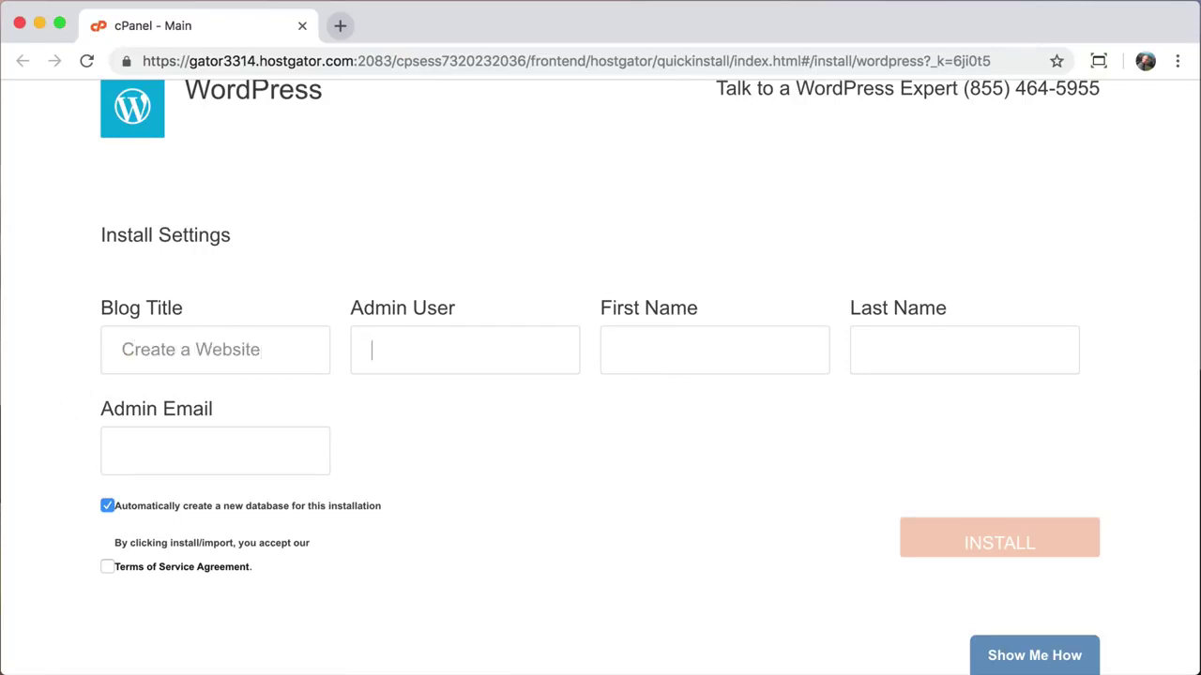
text(admin)
Step: Enter the admin's first name, last name and e-mail, accept the terms and install
key(Tab)
key(Tab)
key(Tab)
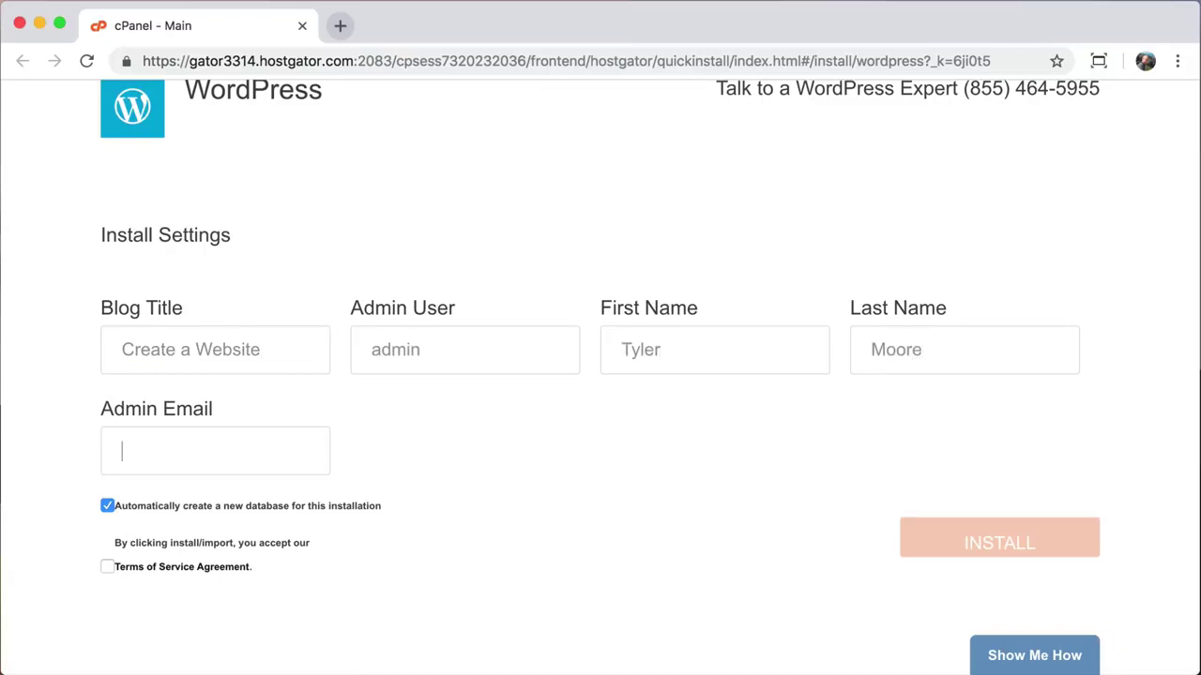
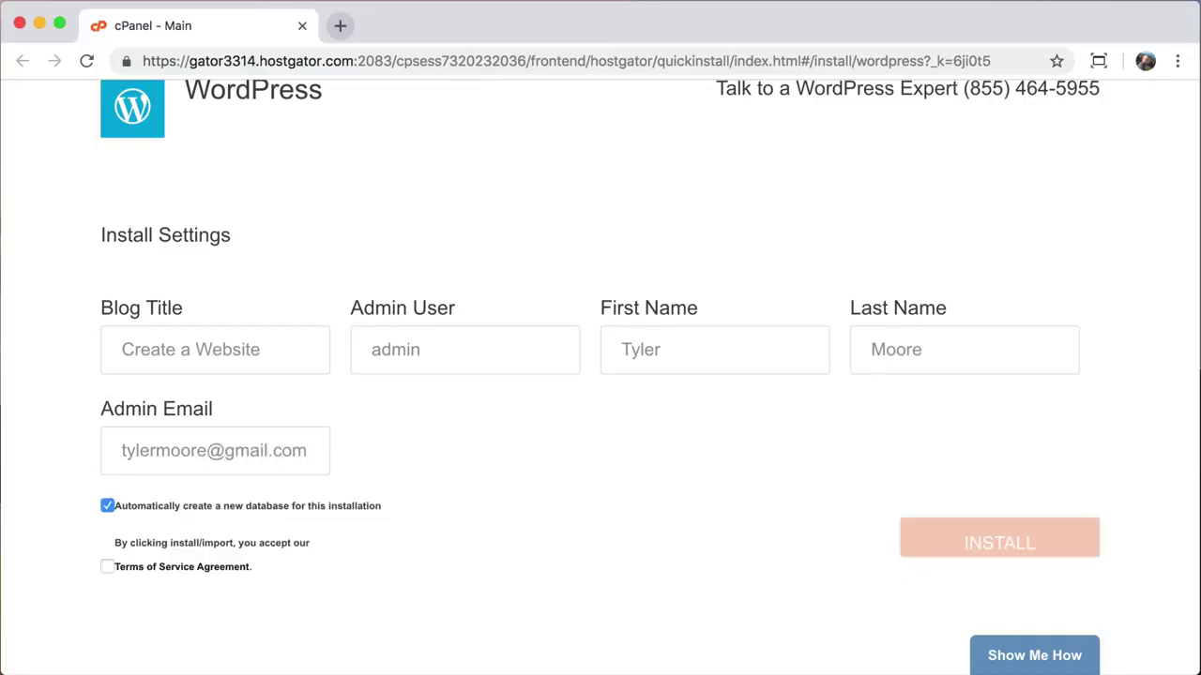
click(108, 567)
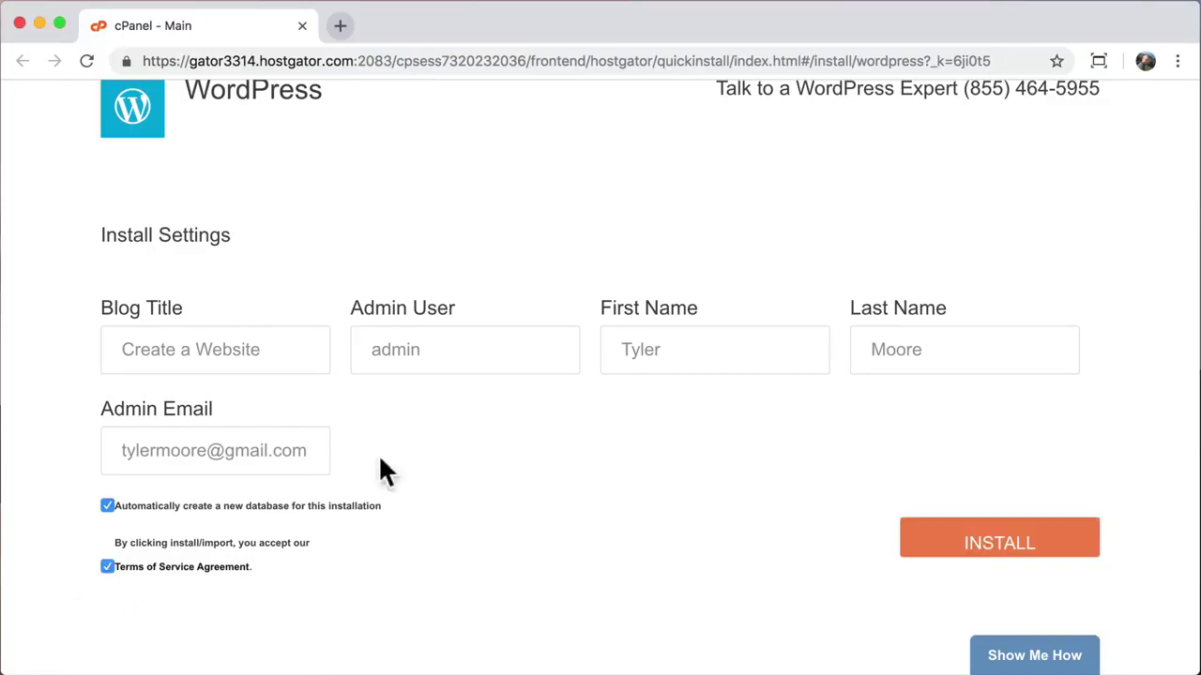
click(981, 553)
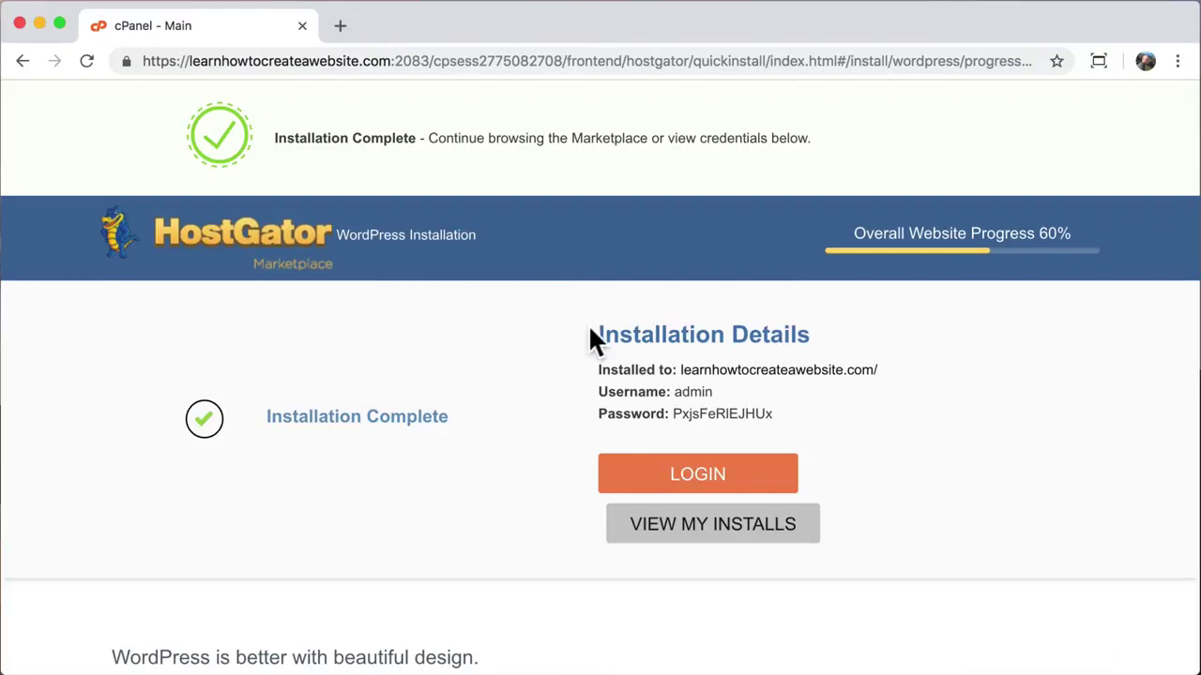
Step: Copy the site address, username and password from the Installation Details panel
drag(599, 335, 826, 341)
click(847, 330)
drag(596, 366, 810, 423)
right_click(647, 372)
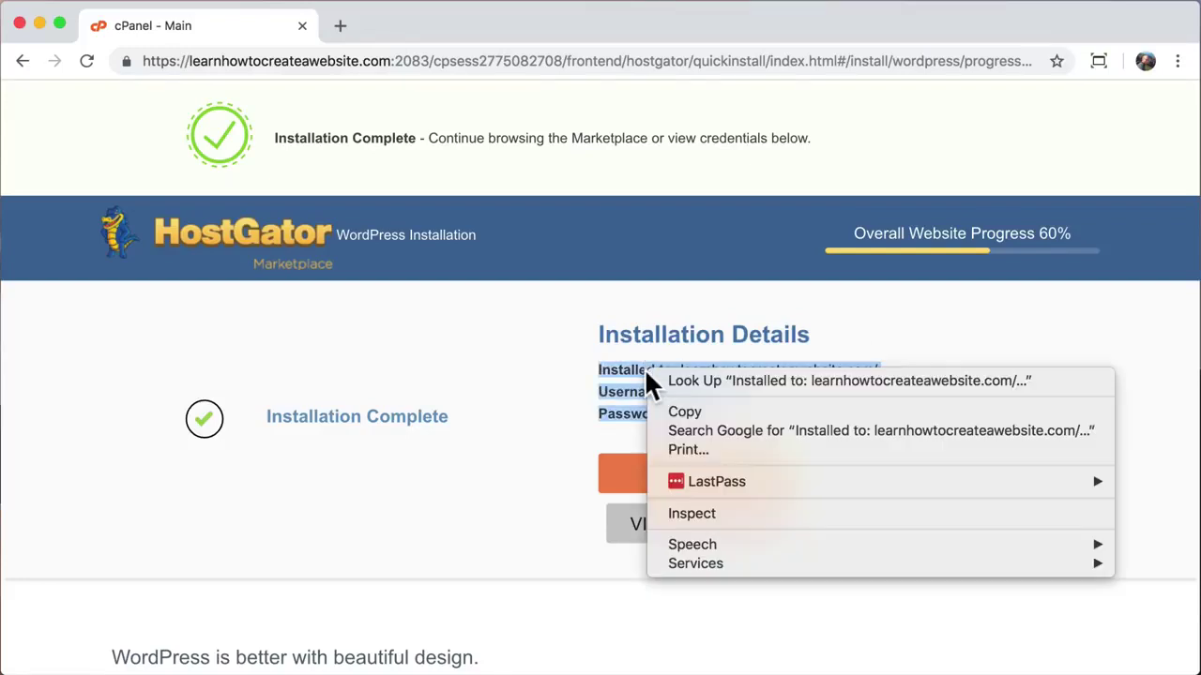
click(689, 410)
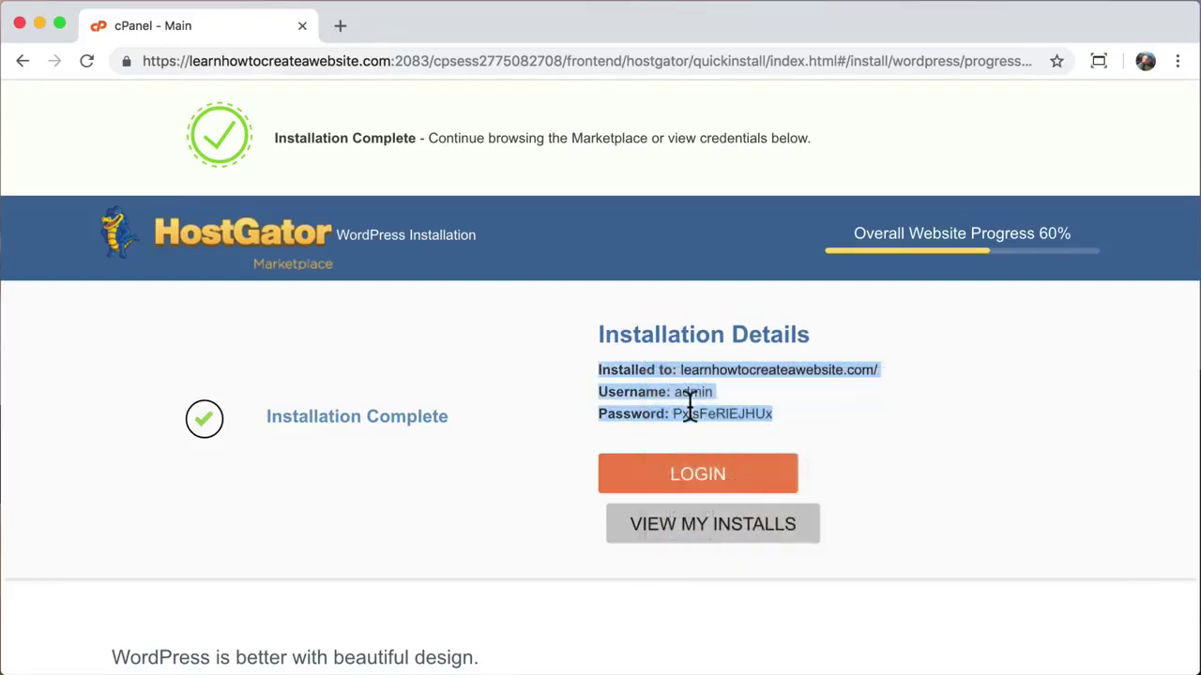
click(802, 411)
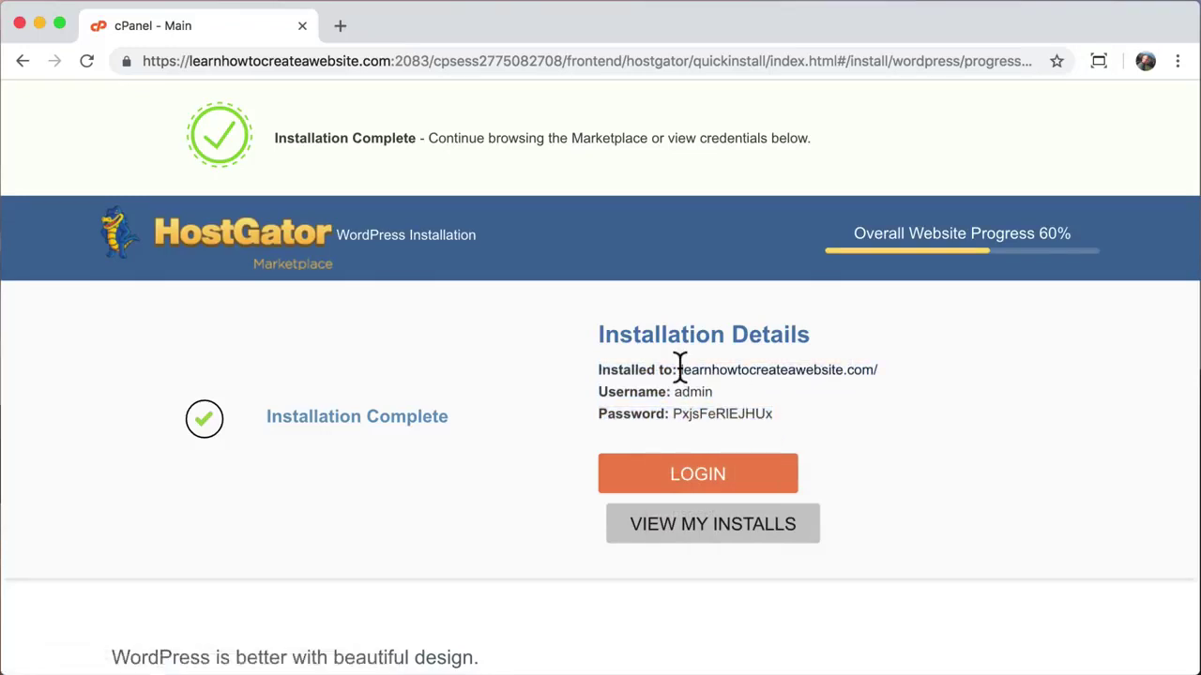
drag(679, 369, 872, 369)
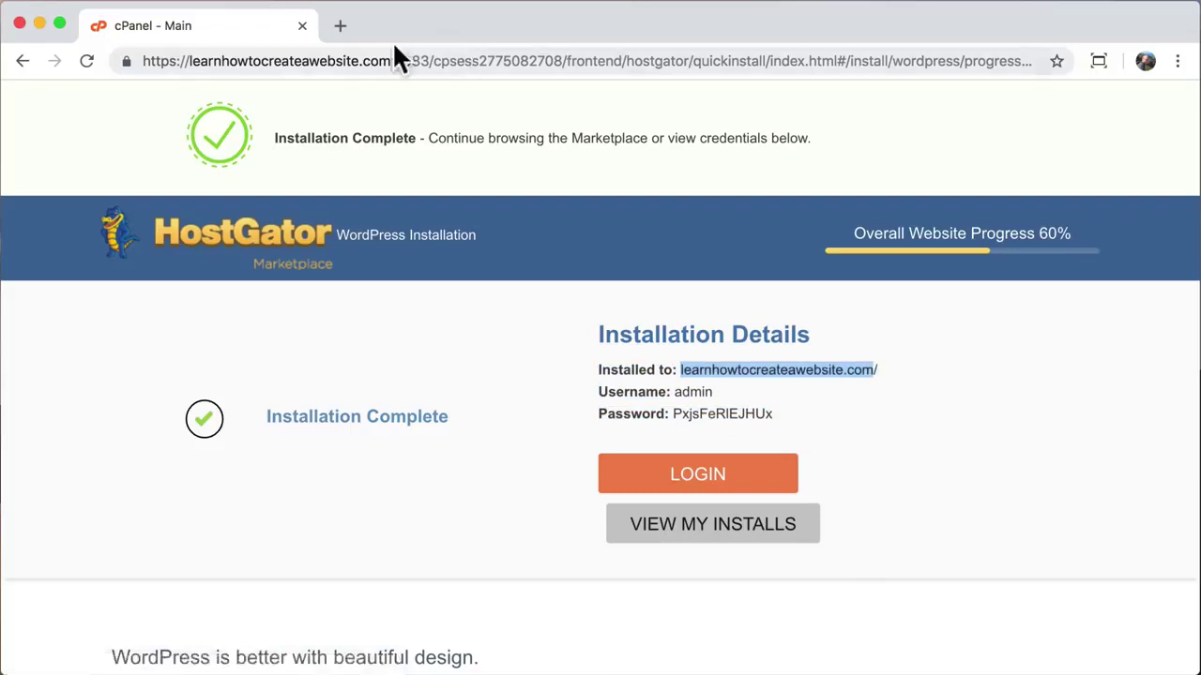
click(340, 26)
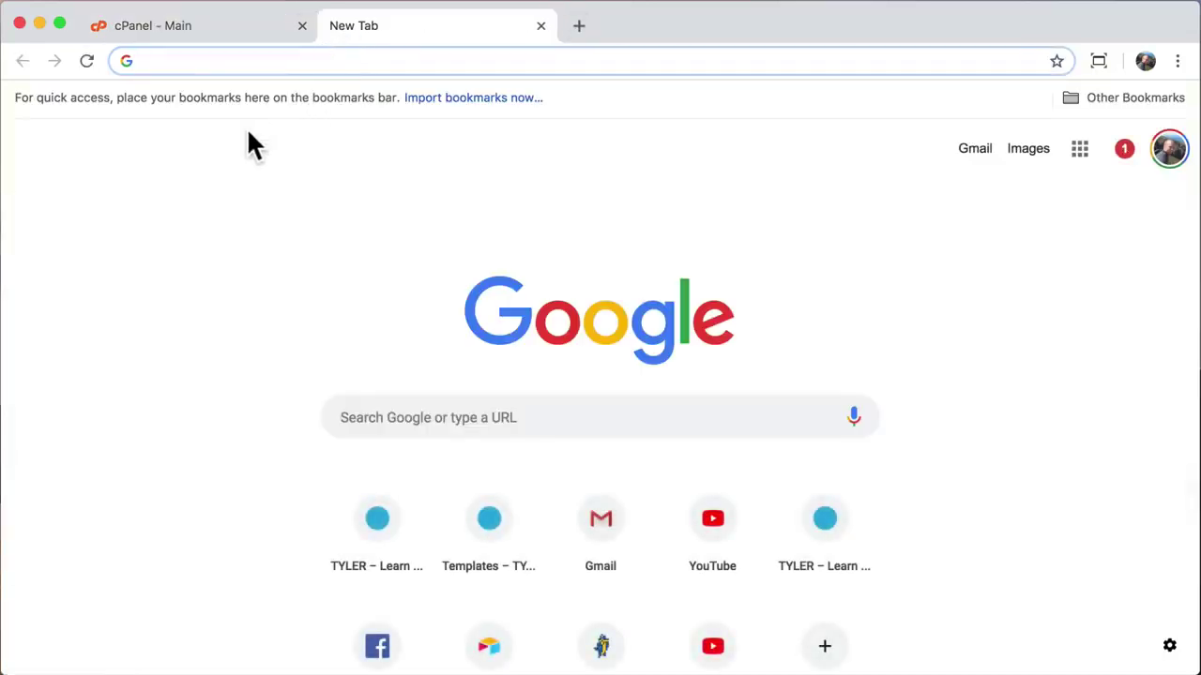
key(super+v)
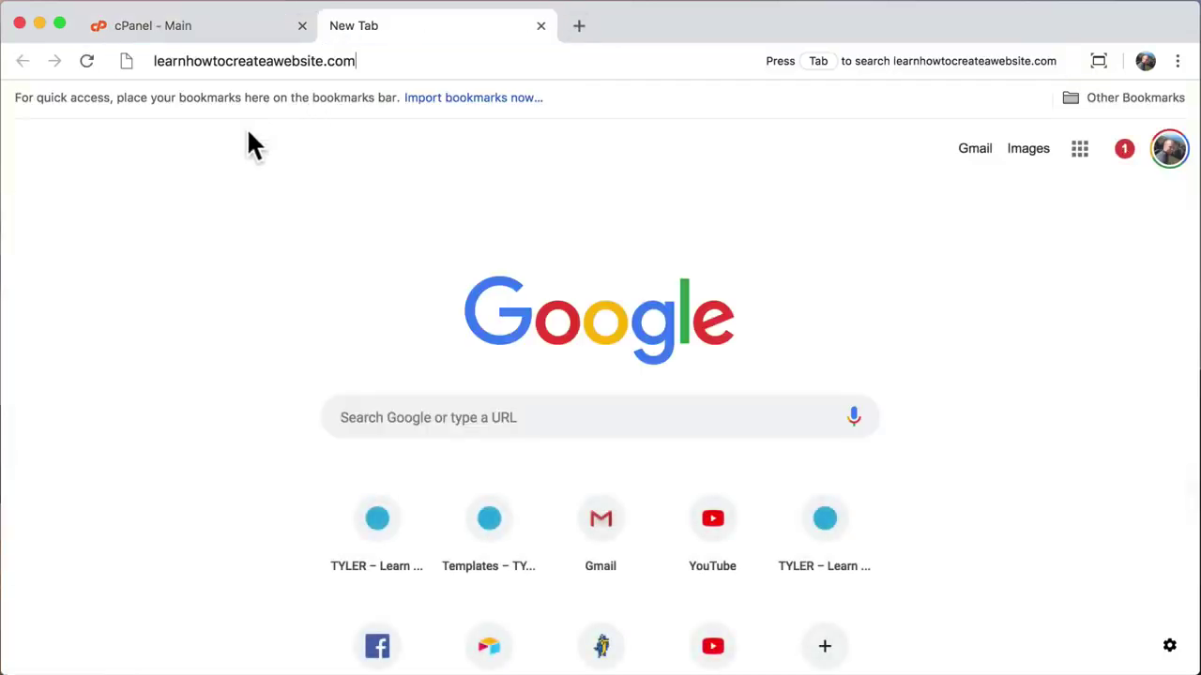
key(Return)
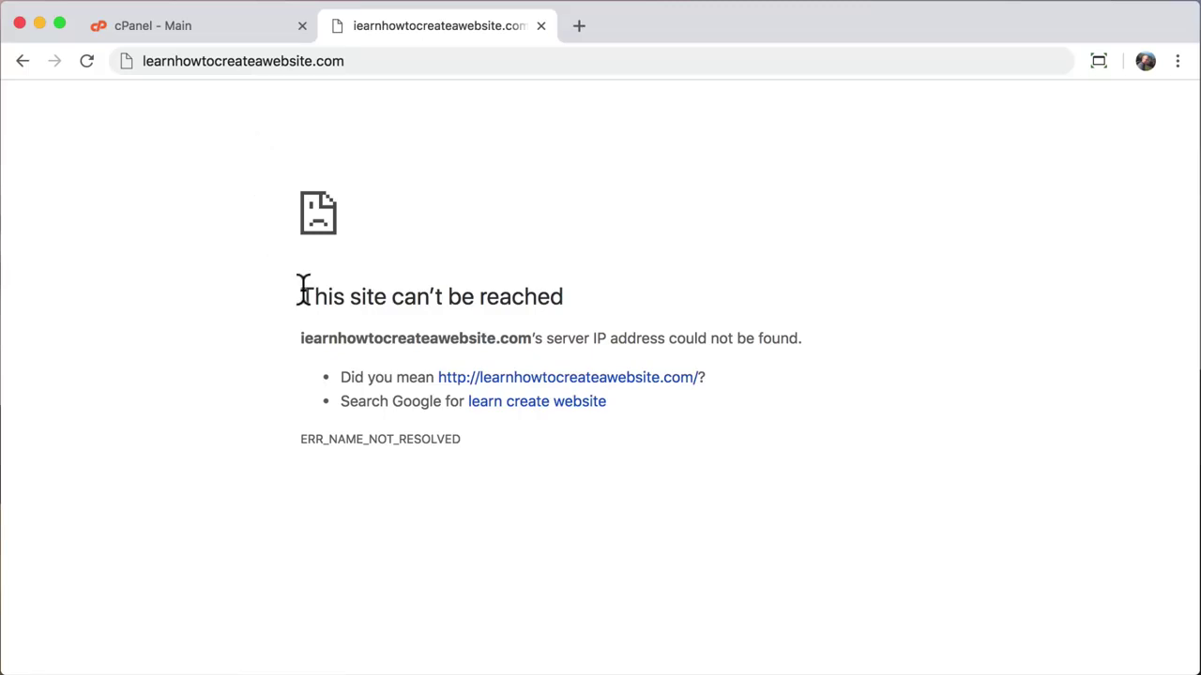
drag(303, 286, 672, 449)
click(671, 449)
click(540, 26)
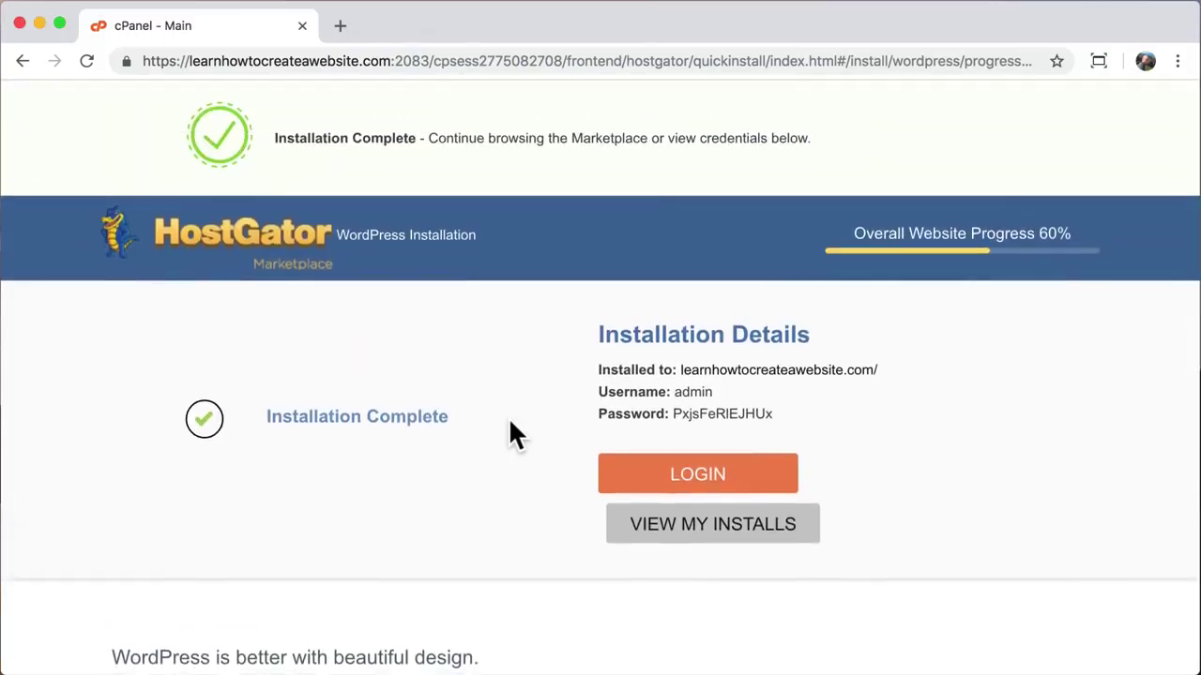
Step: Load learnhowtocreateawebsite in a new tab, showing its Website Coming Soon page
click(339, 26)
text(learnhowto)
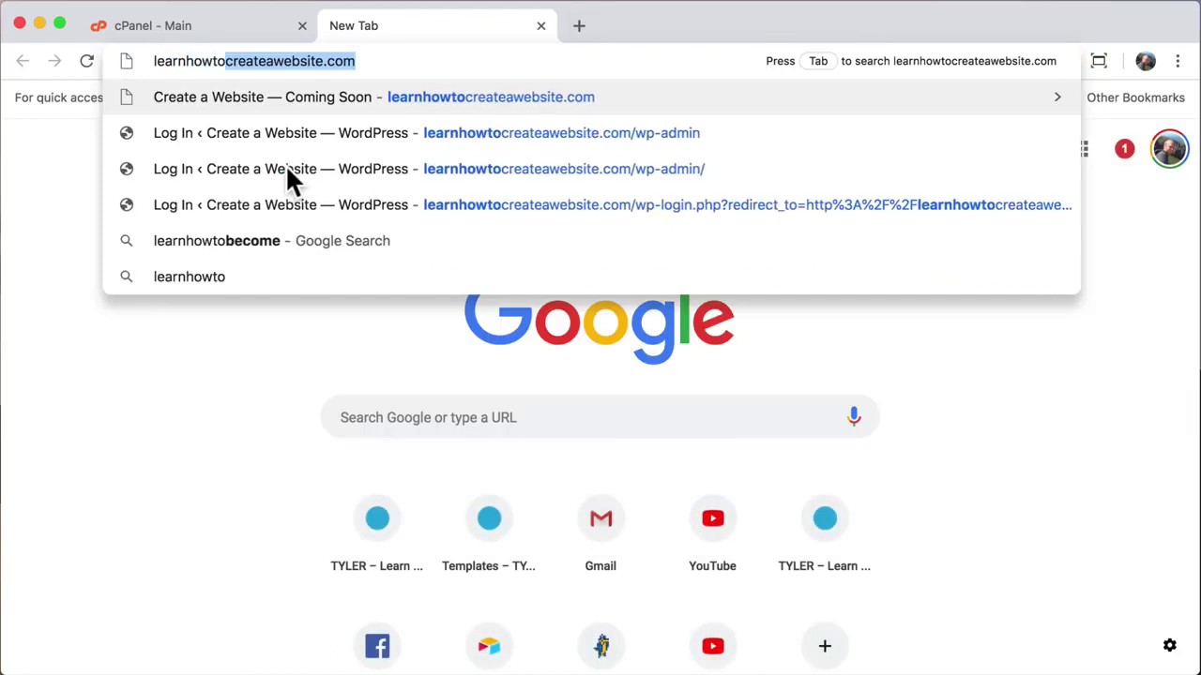
text(createawebsite)
key(Return)
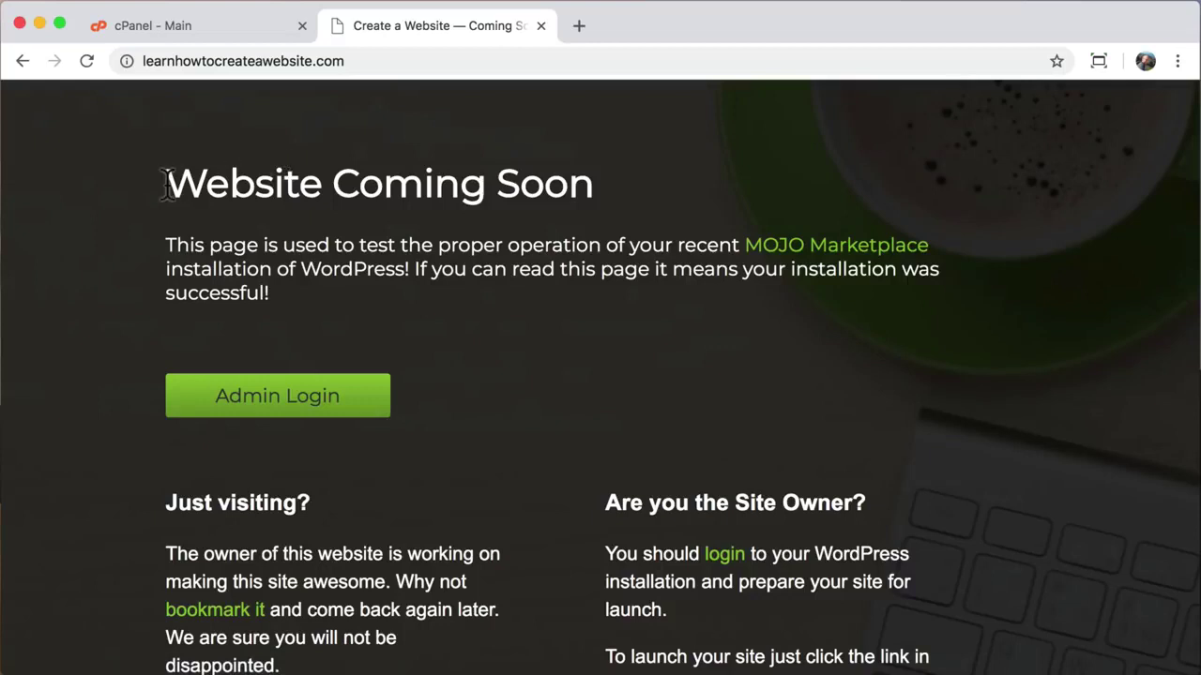
drag(166, 181, 584, 193)
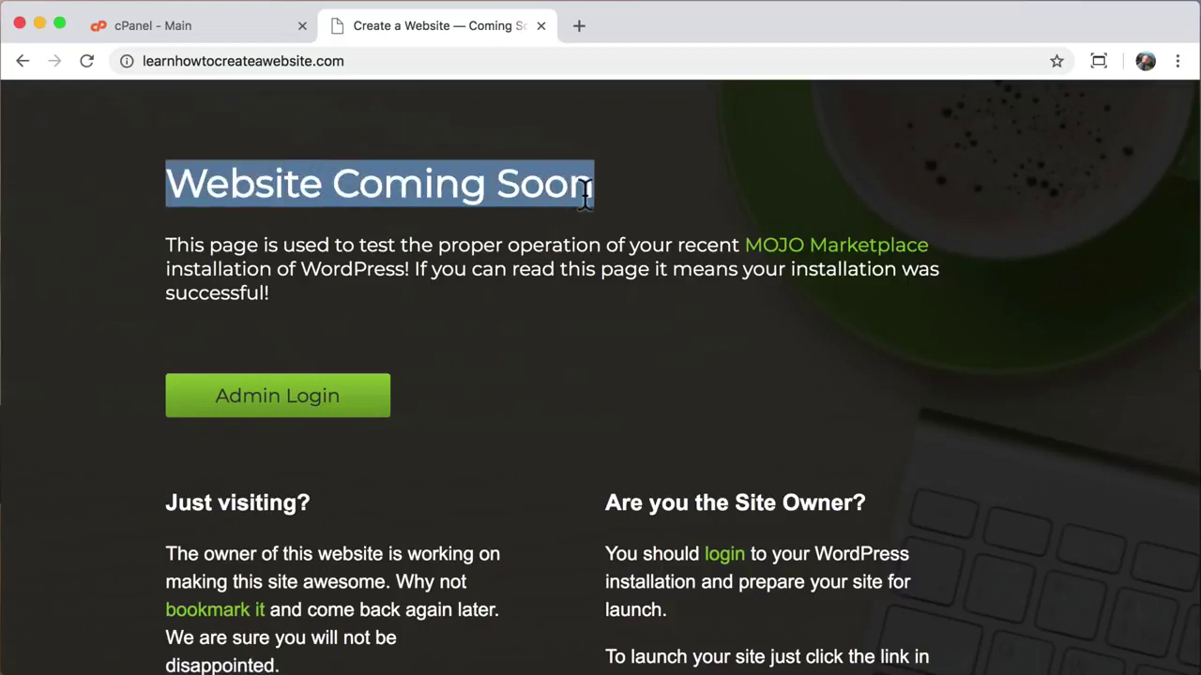
click(585, 192)
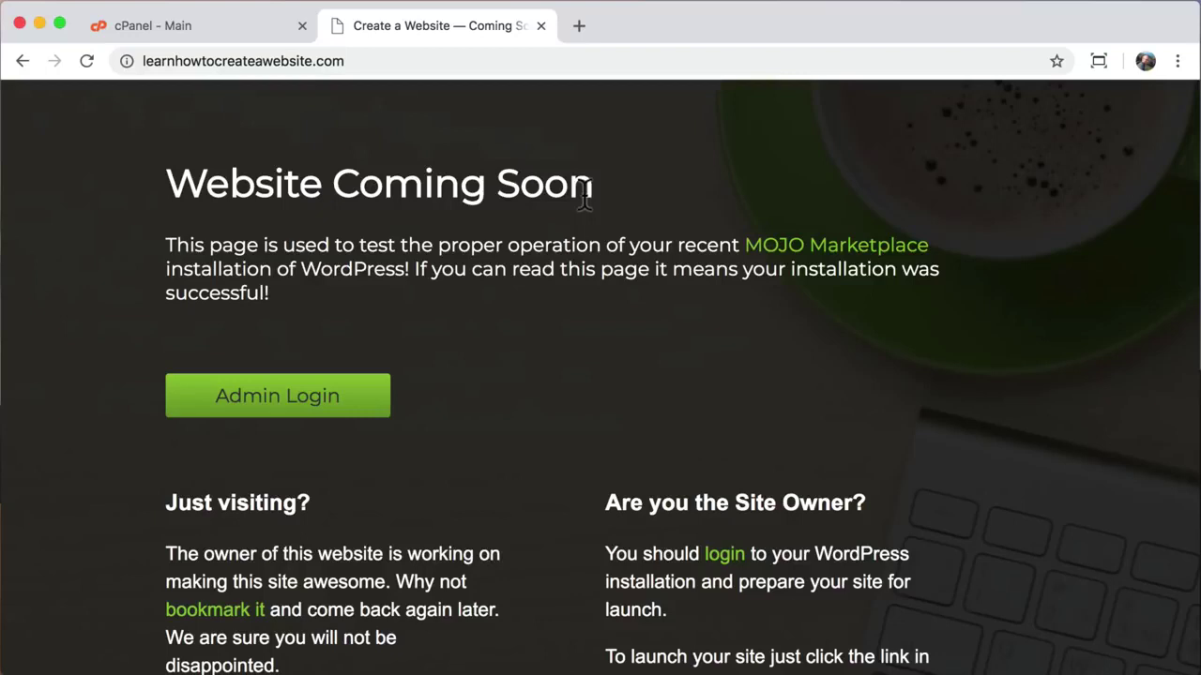
Step: Append /wp-admin to the site address to reach the WordPress login page
click(416, 62)
click(416, 62)
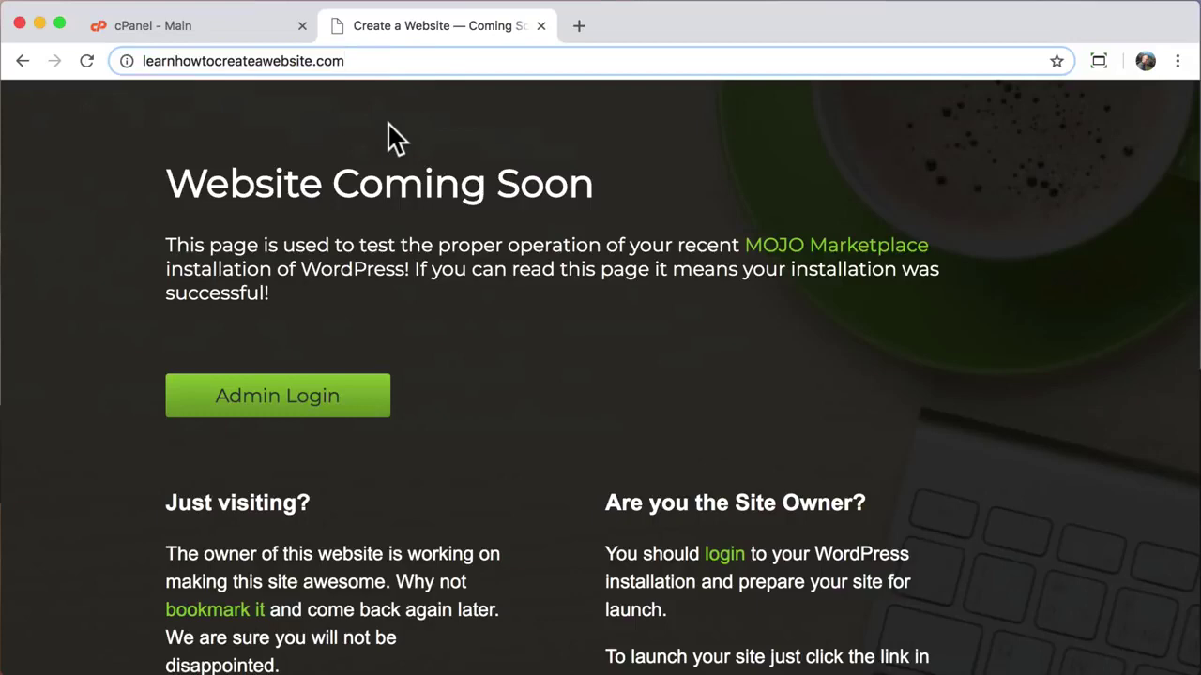
text(/wp-admin)
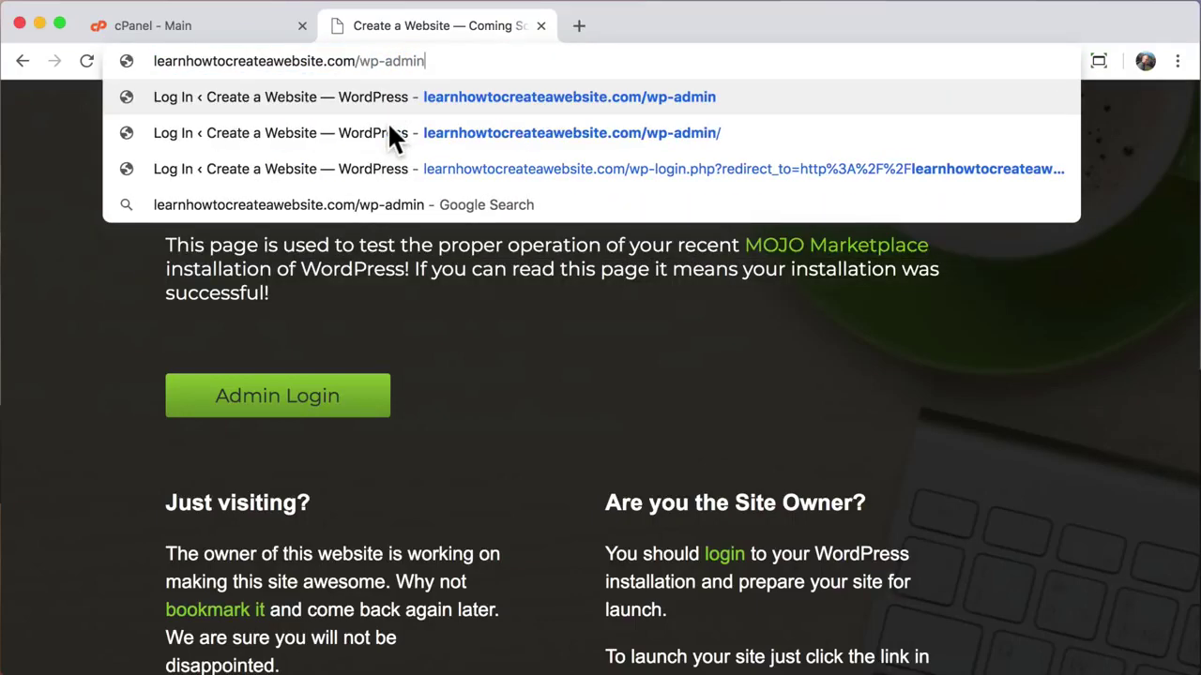
key(Return)
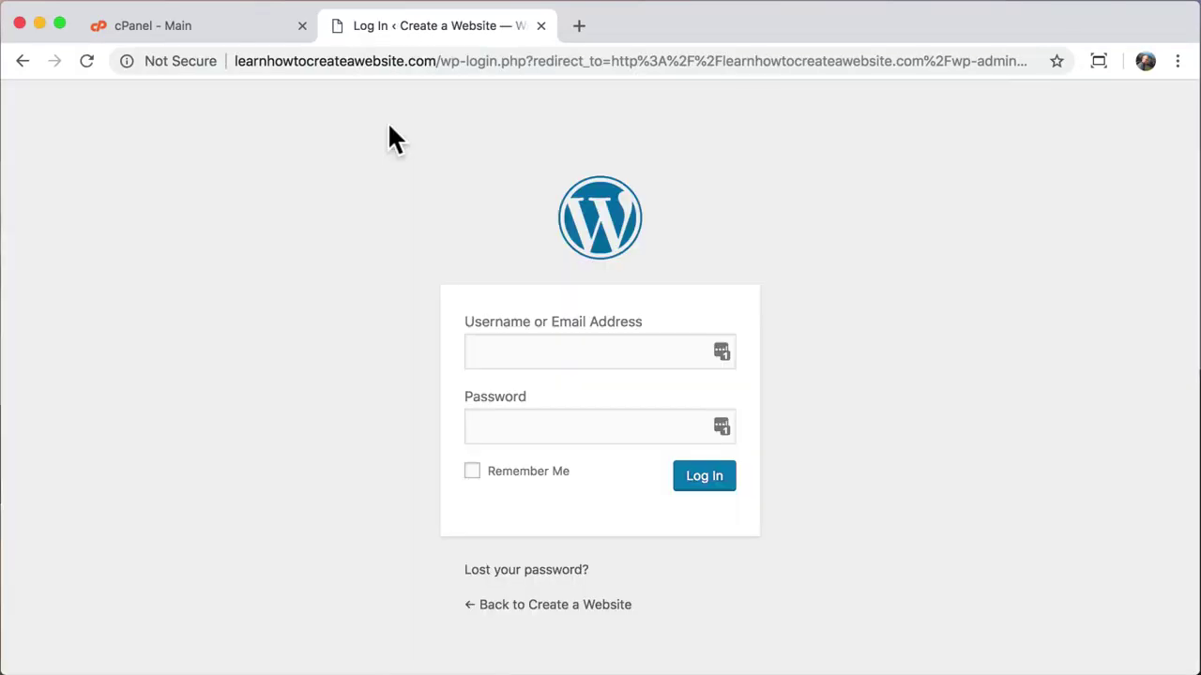
Step: Copy the installation password from the HostGator installation details
click(238, 26)
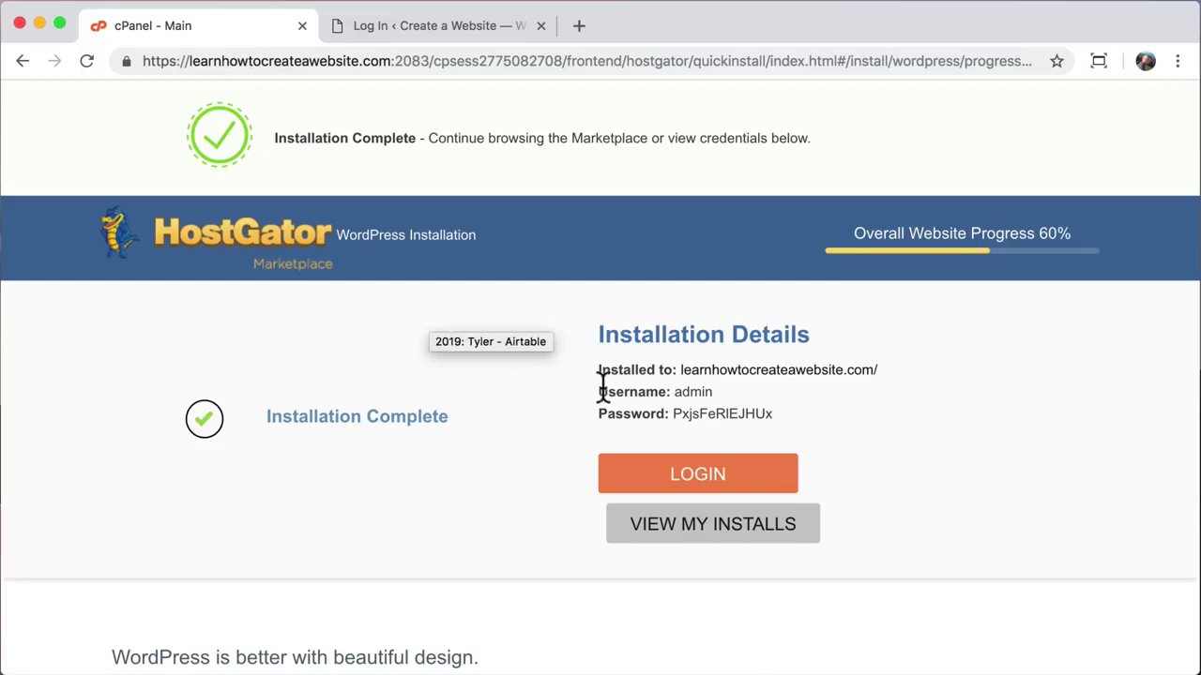
drag(673, 414, 742, 416)
right_click(743, 415)
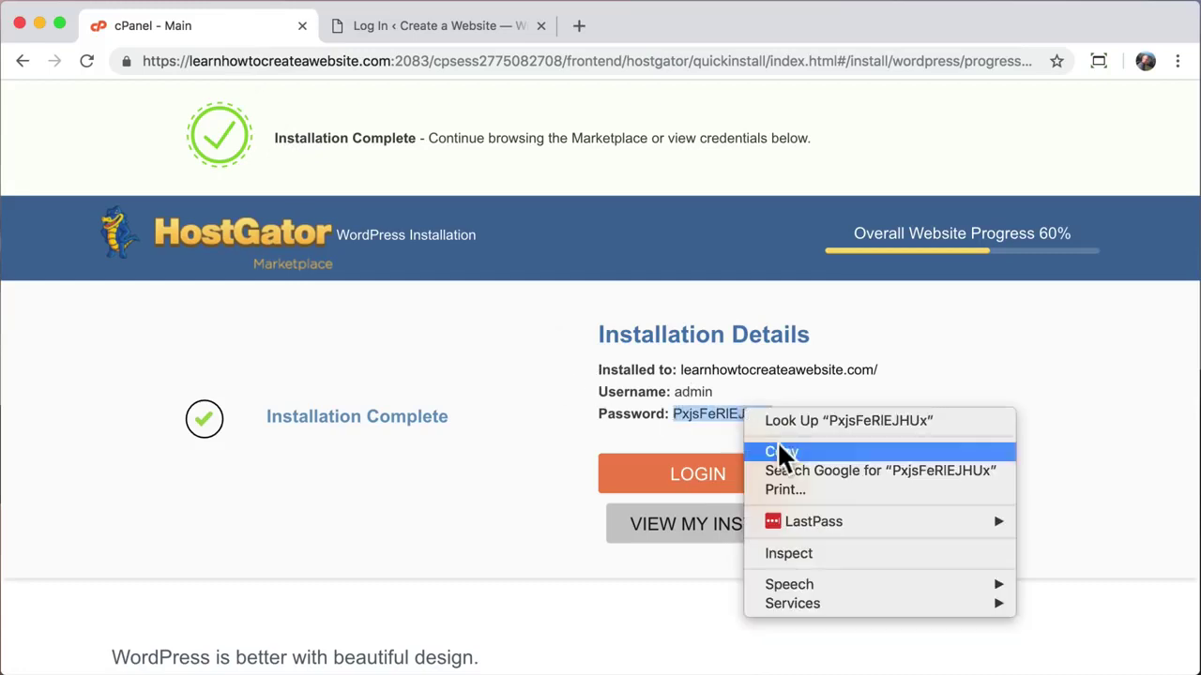
click(778, 448)
Step: Log in to WordPress as 'admin' using the pasted password
click(441, 30)
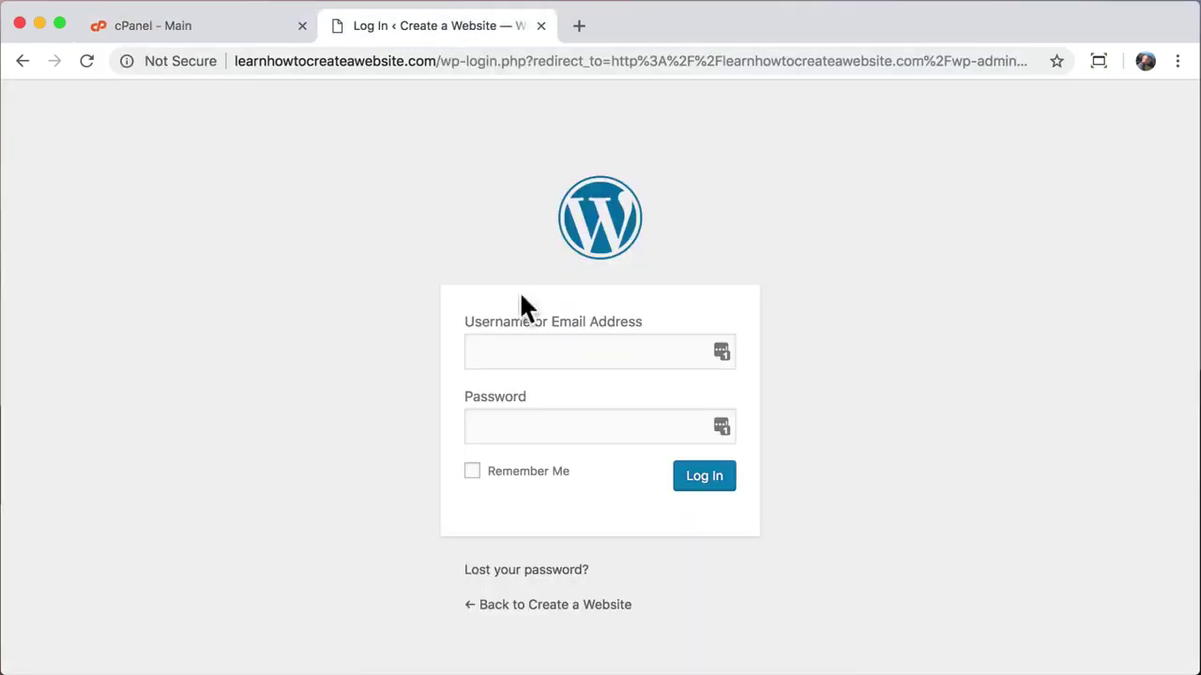
click(497, 352)
text(admin)
key(Tab)
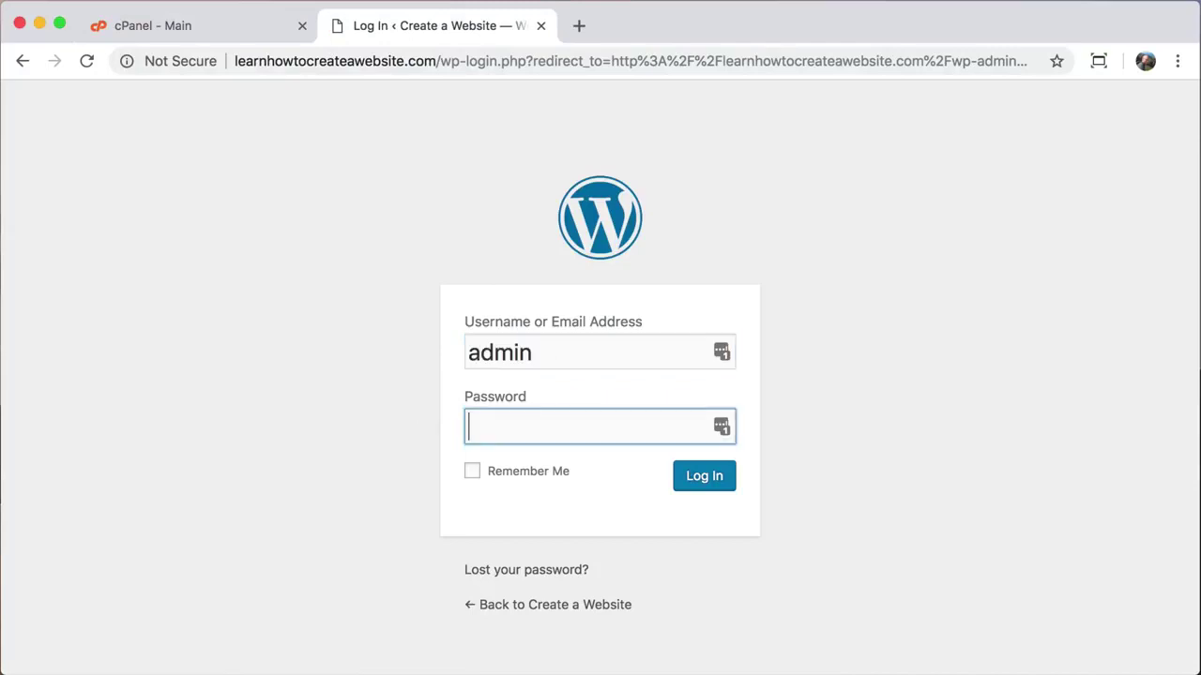
right_click(504, 428)
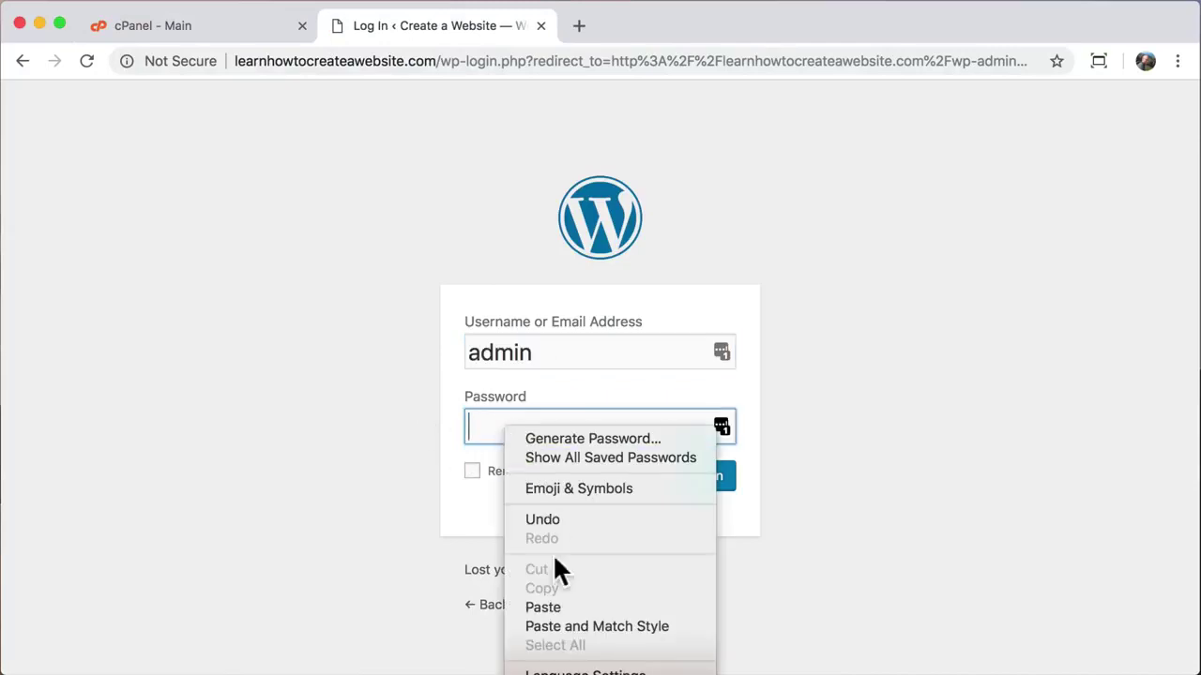
click(558, 607)
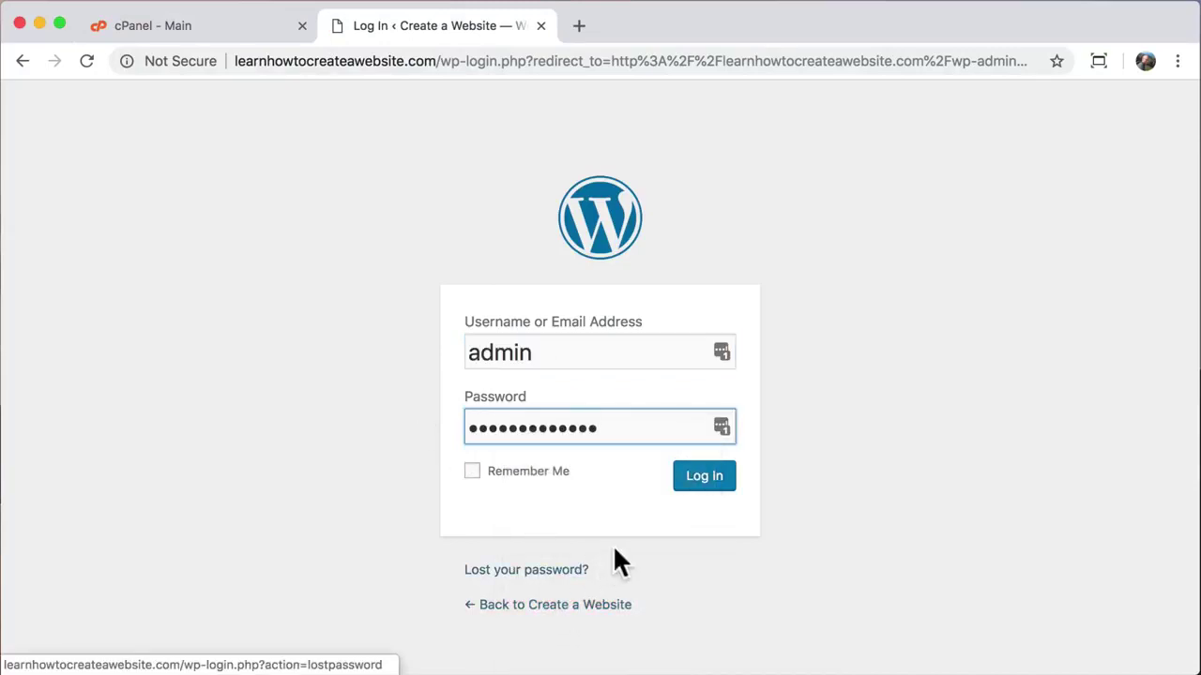
click(710, 482)
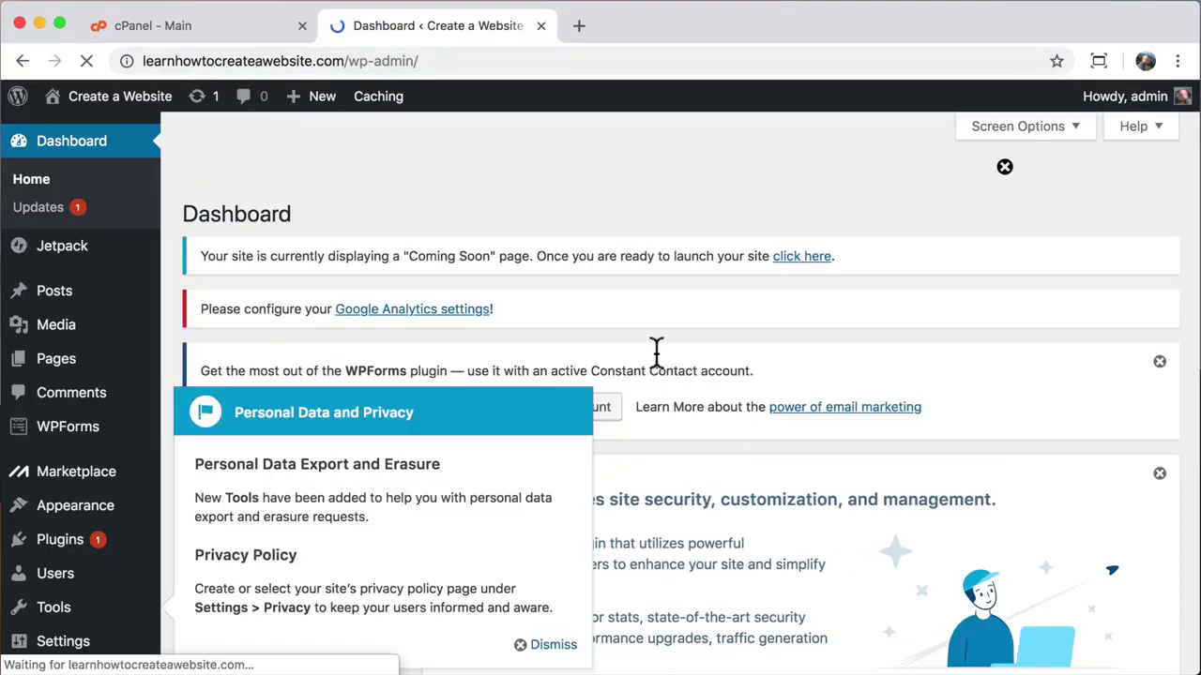
Step: Close the HostGator tab and browse the live CREATE A WEBSITE homepage via Visit Site
click(302, 27)
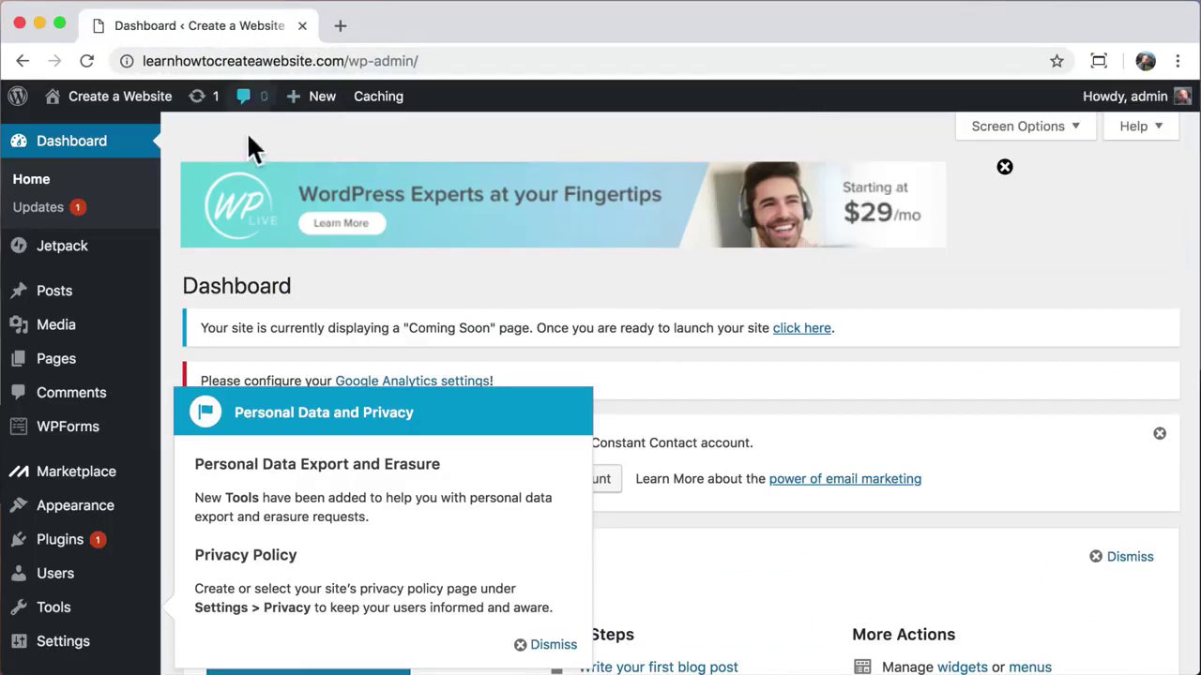
mouse_move(140, 113)
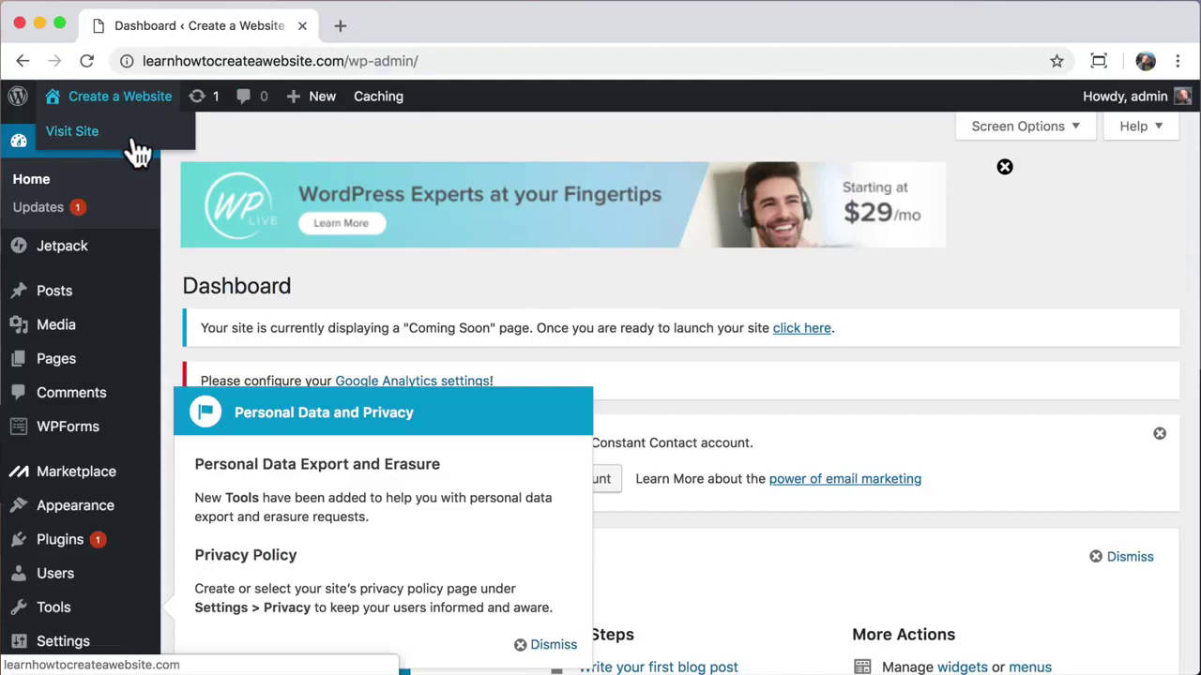
click(136, 140)
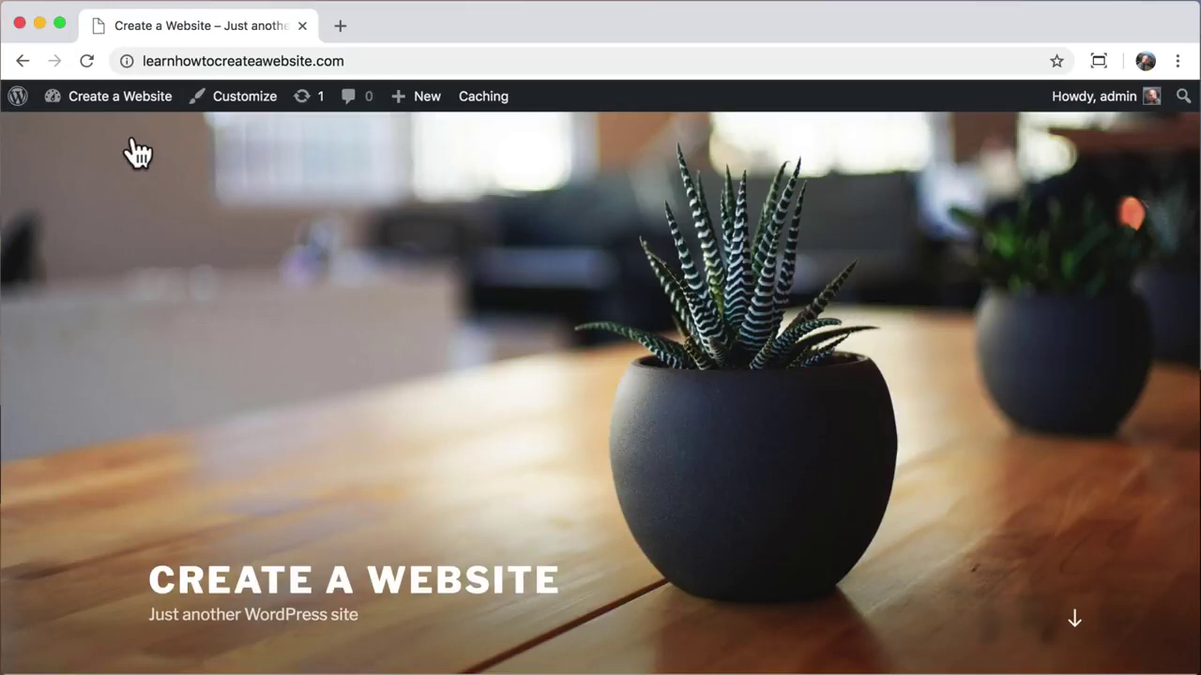
scroll(138, 153, down, 10)
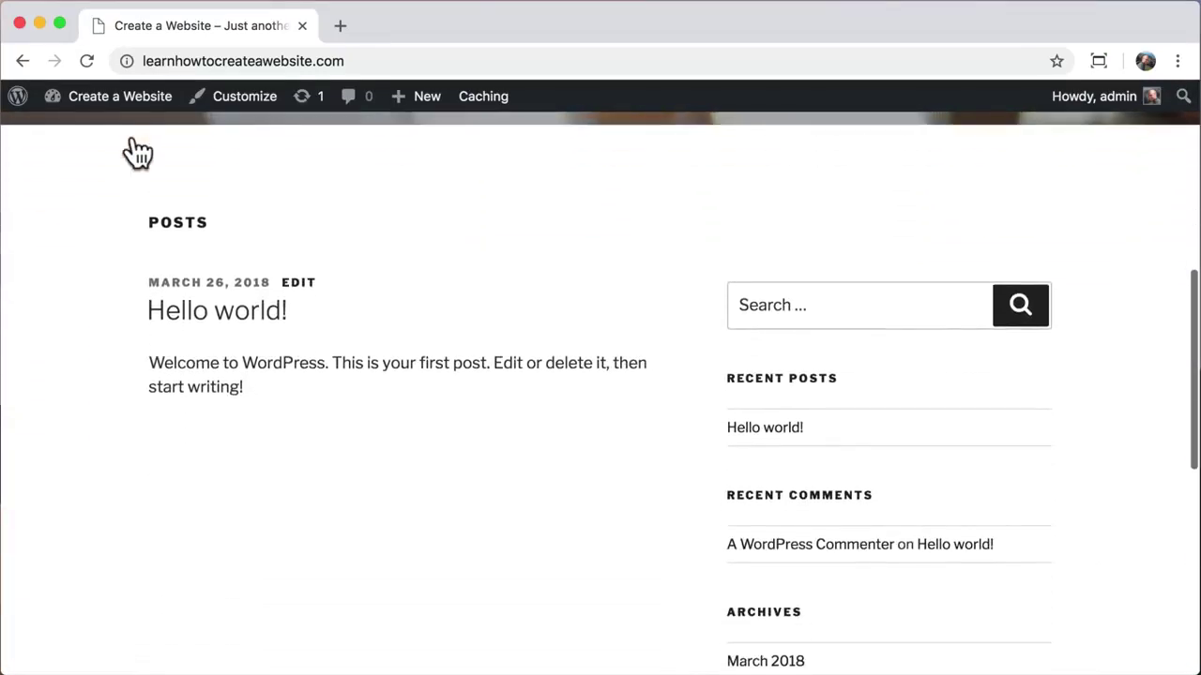
scroll(138, 153, down, 6)
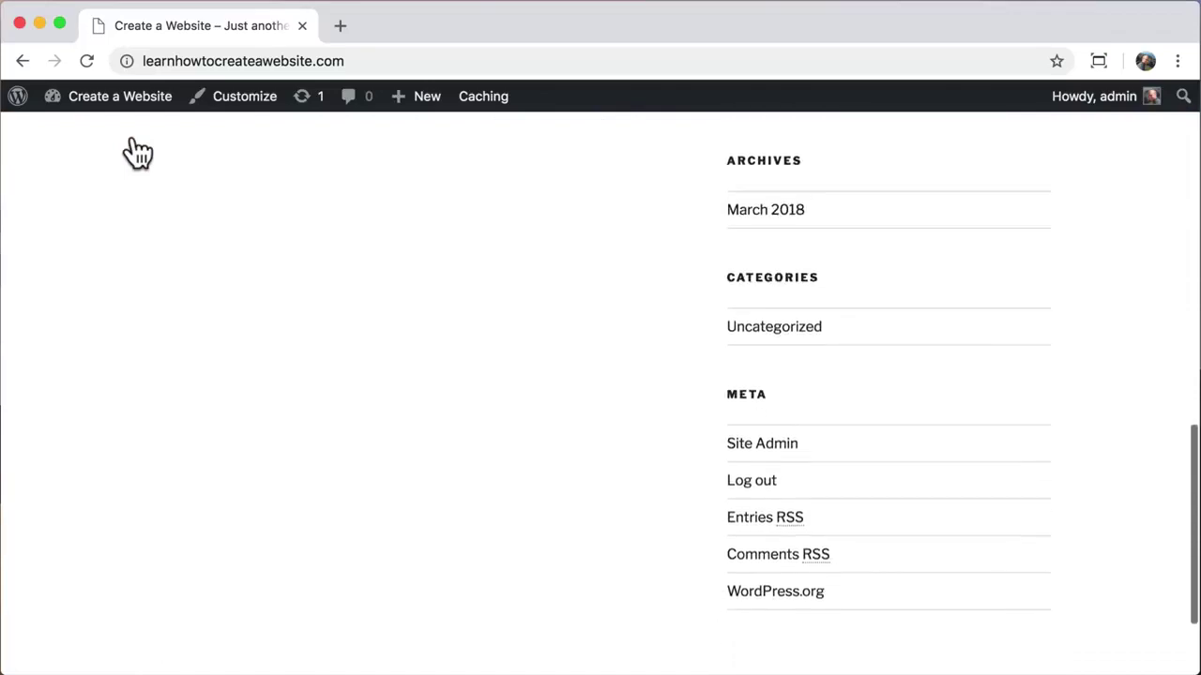
scroll(138, 153, up, 15)
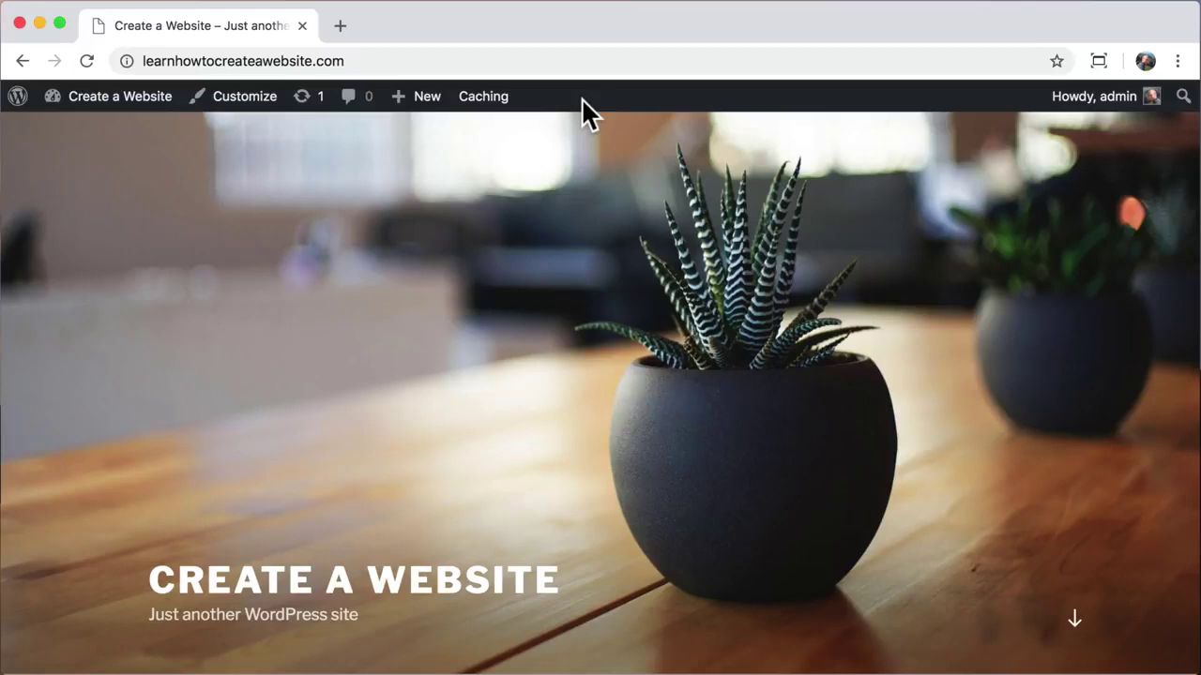
Step: Open the admin user's profile for editing from Users > All Users
mouse_move(106, 106)
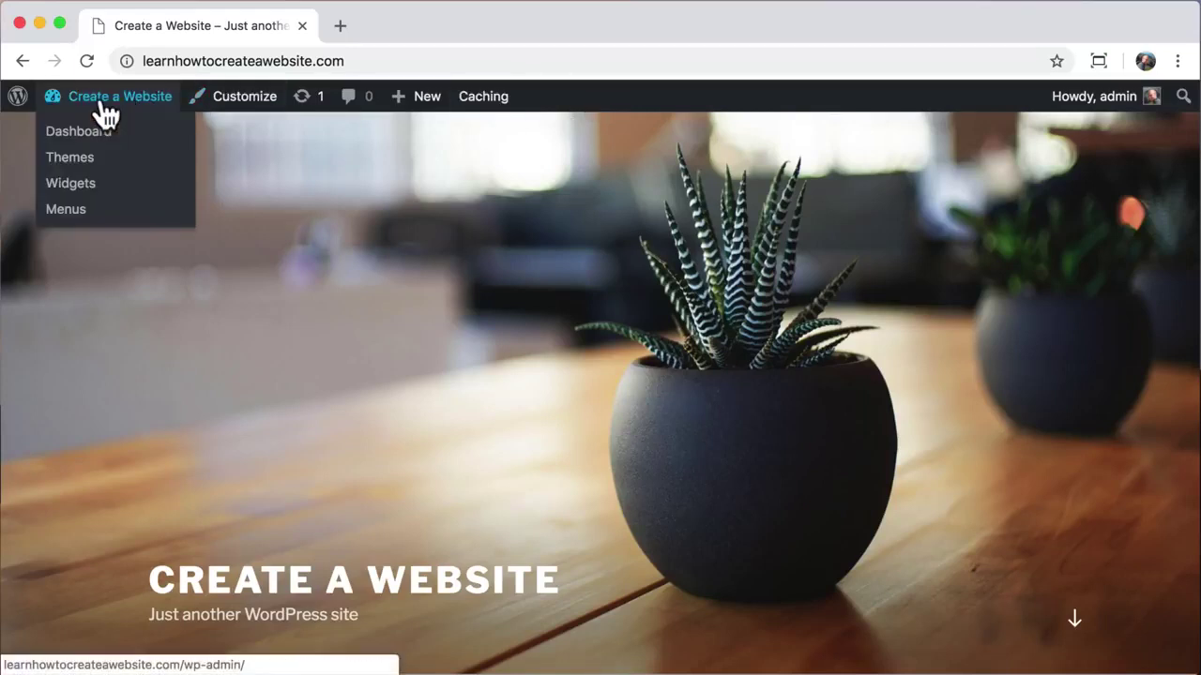
click(57, 148)
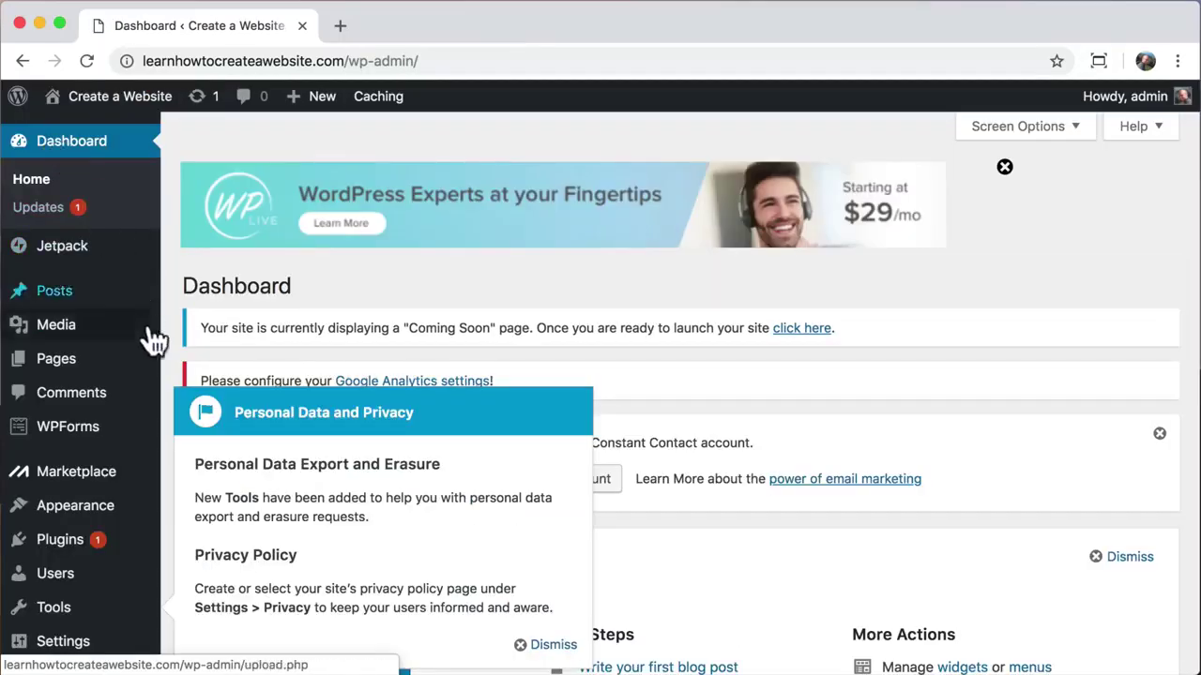
click(28, 580)
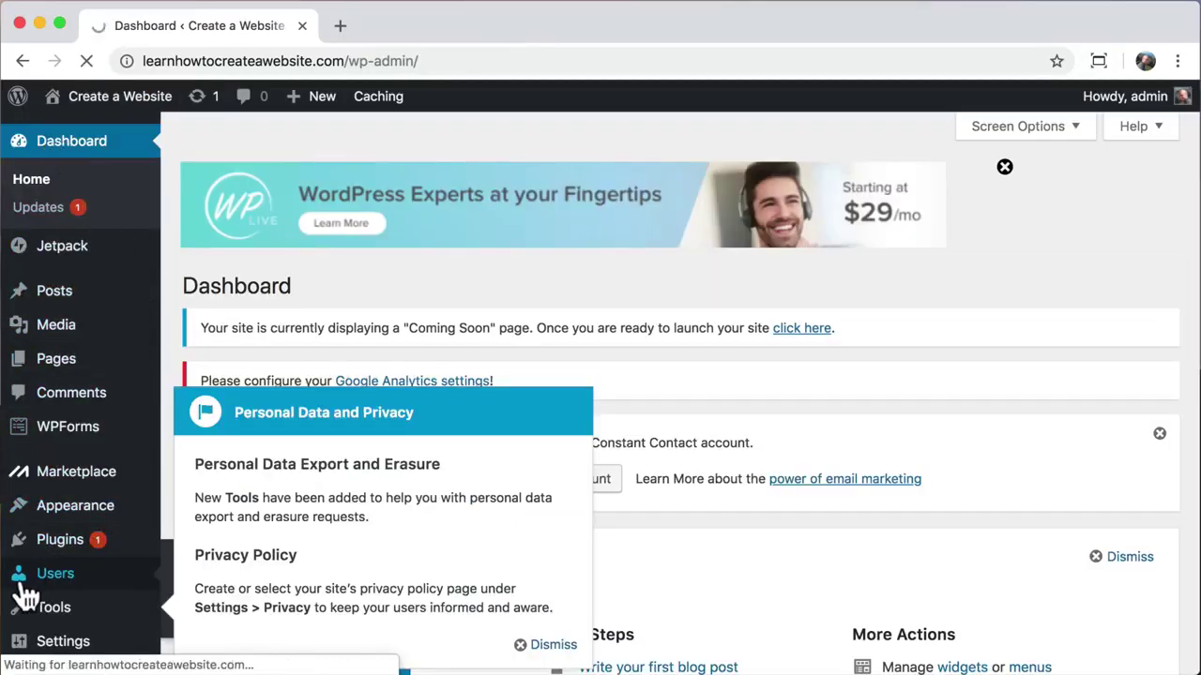
scroll(172, 530, down, 3)
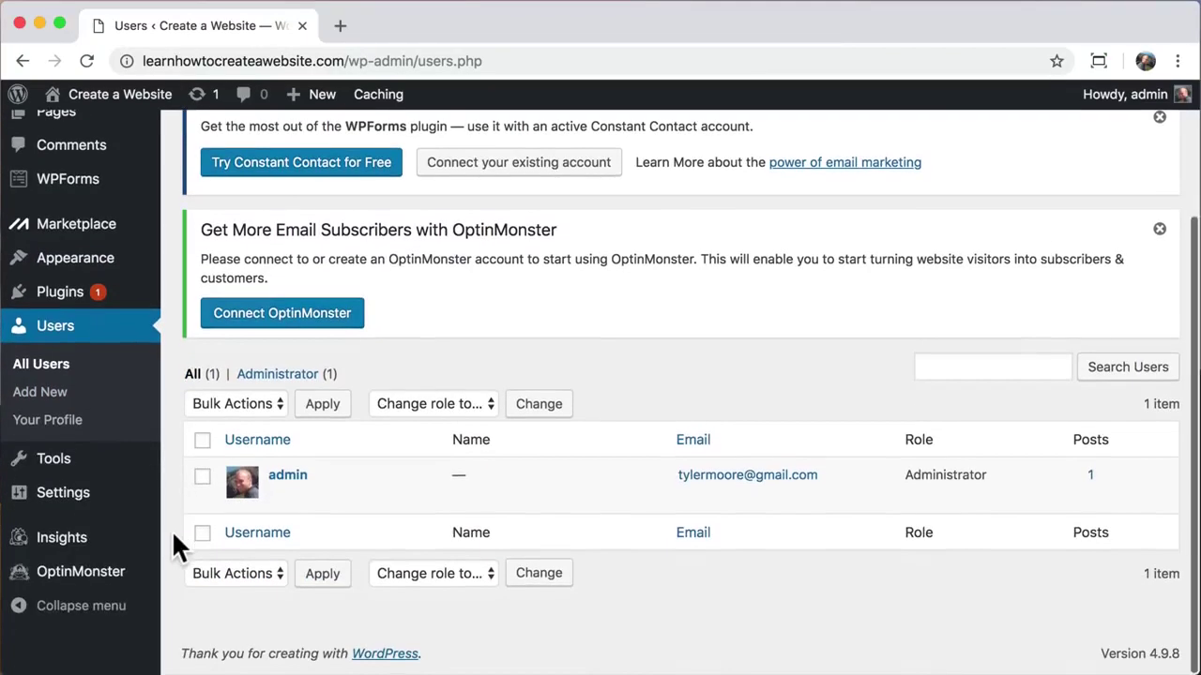
click(281, 498)
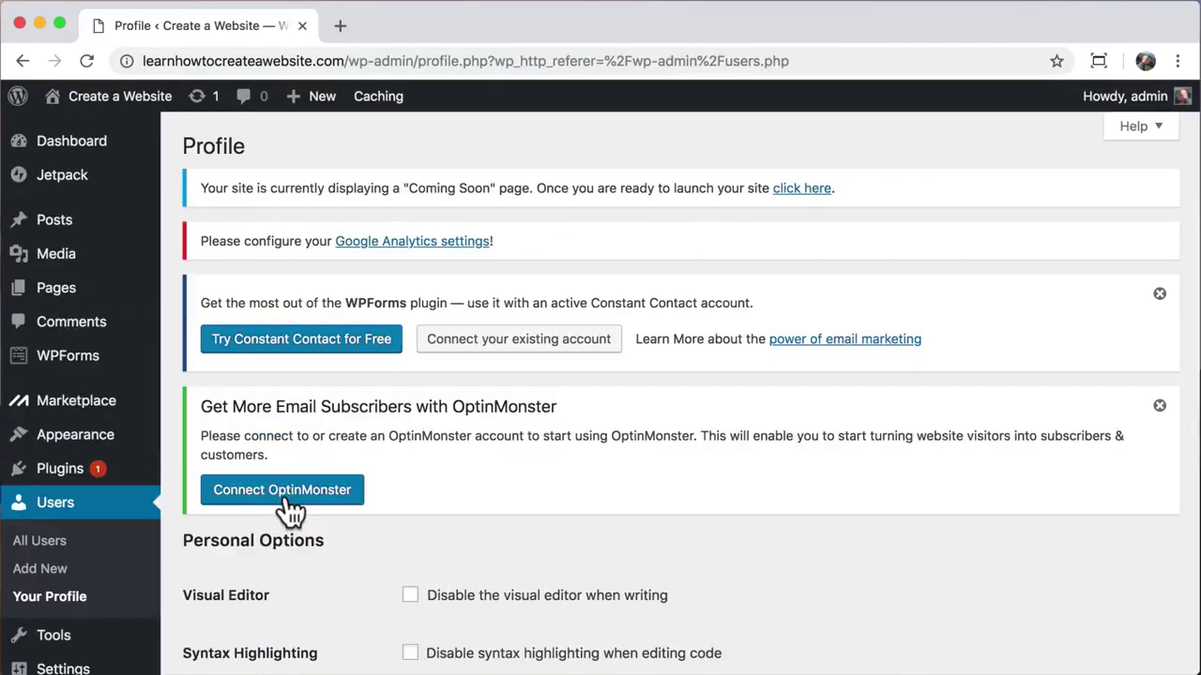
Step: Generate a new password, hide it, and replace it with your own password
scroll(289, 509, down, 3)
scroll(289, 509, down, 10)
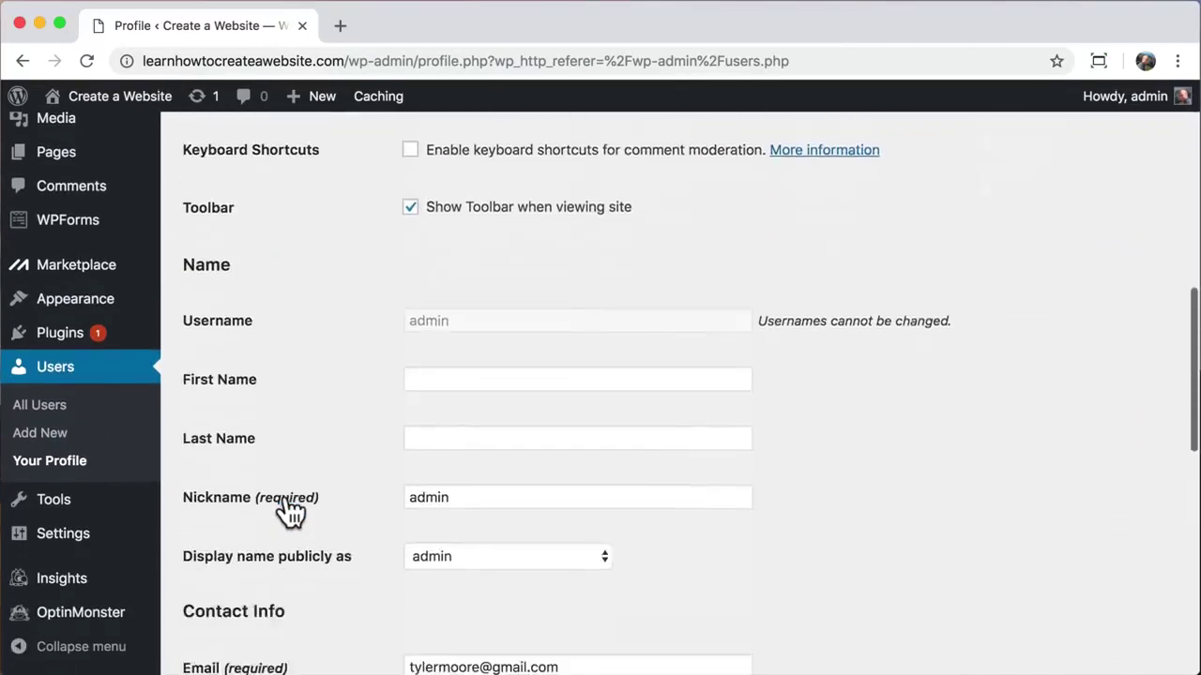
scroll(289, 509, down, 10)
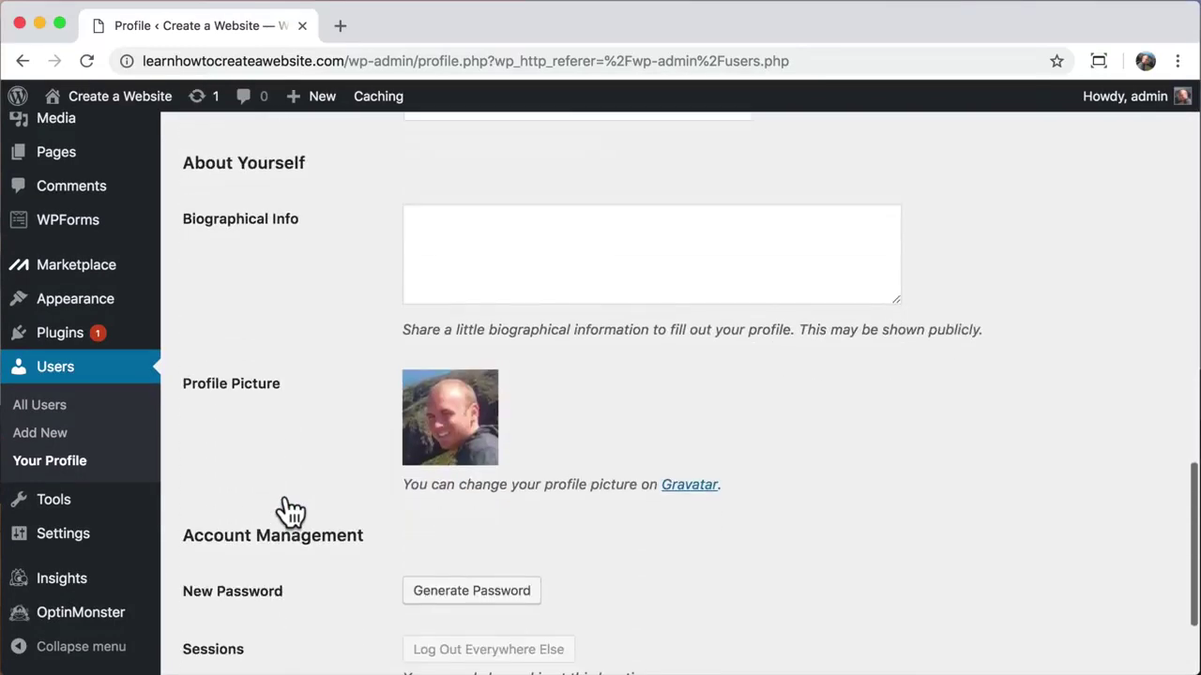
click(453, 429)
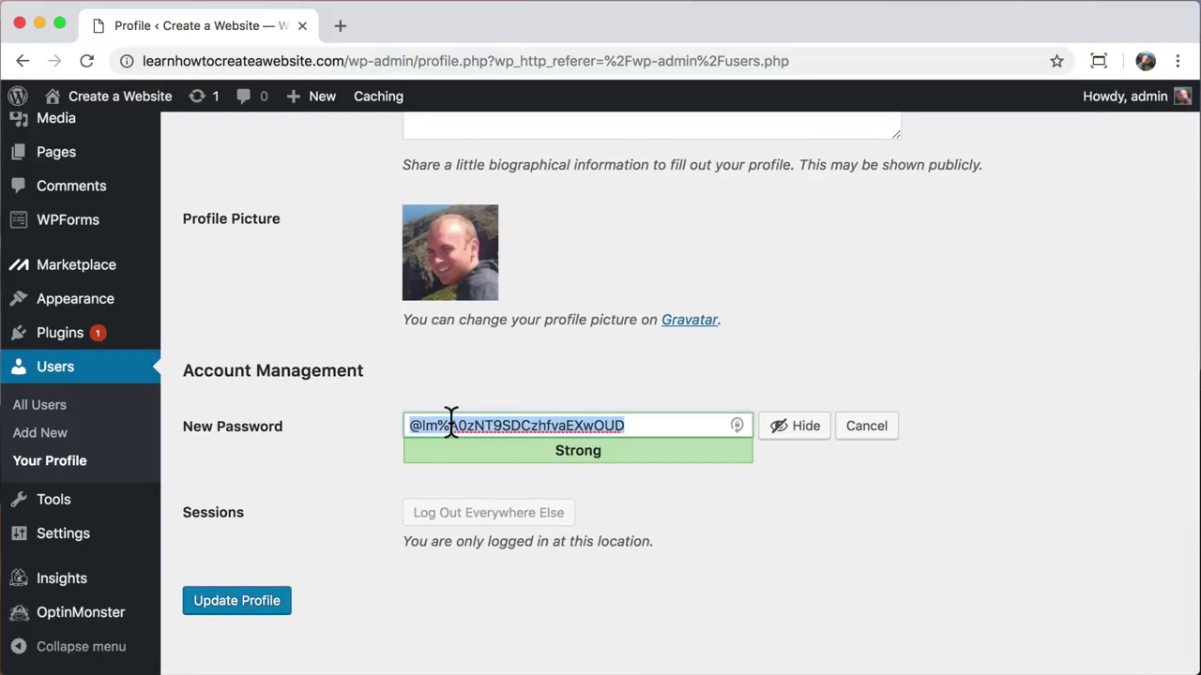
click(804, 435)
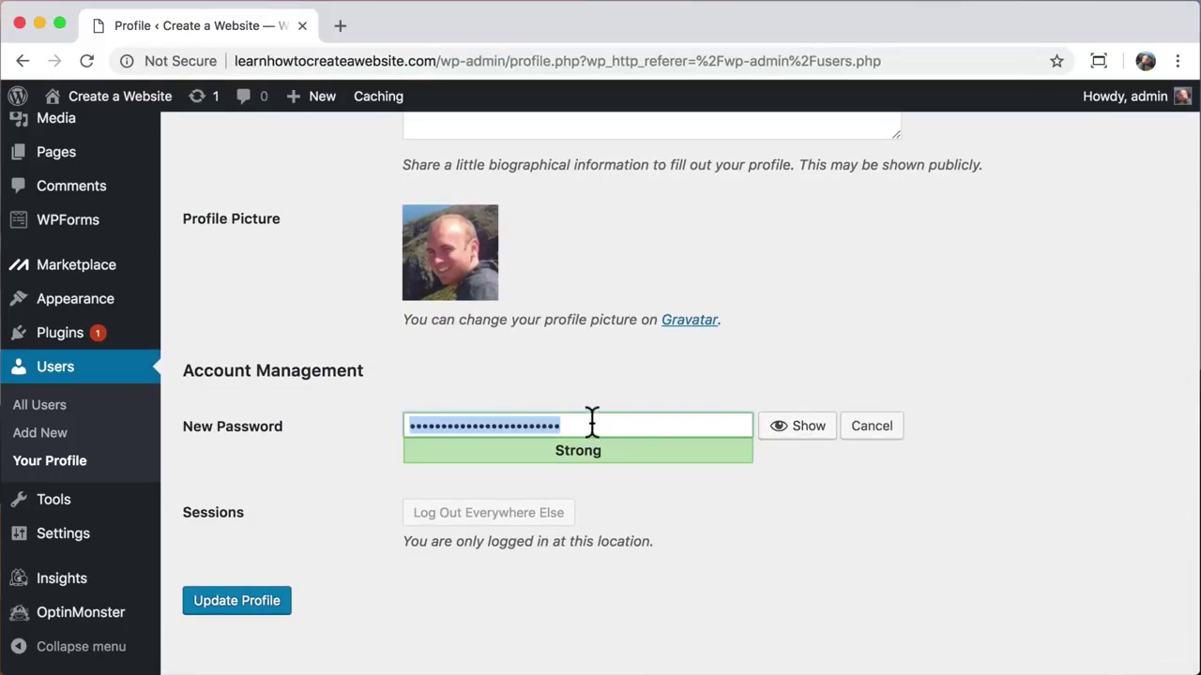
text(123456)
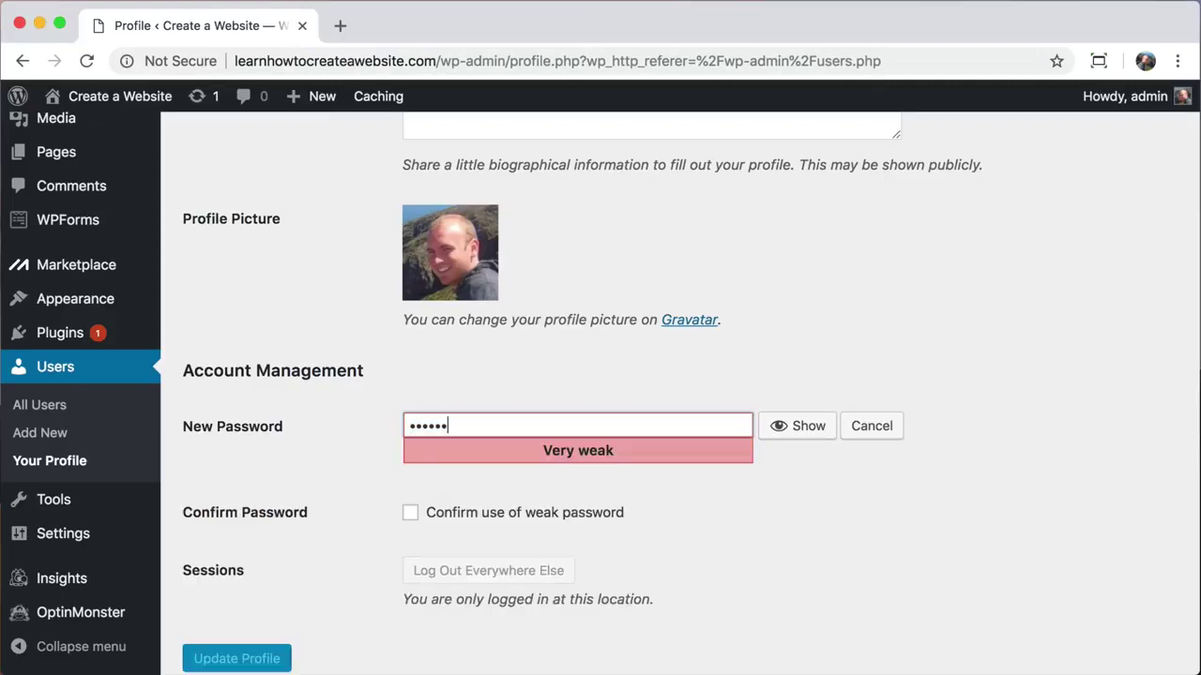
text(789abcdefghi)
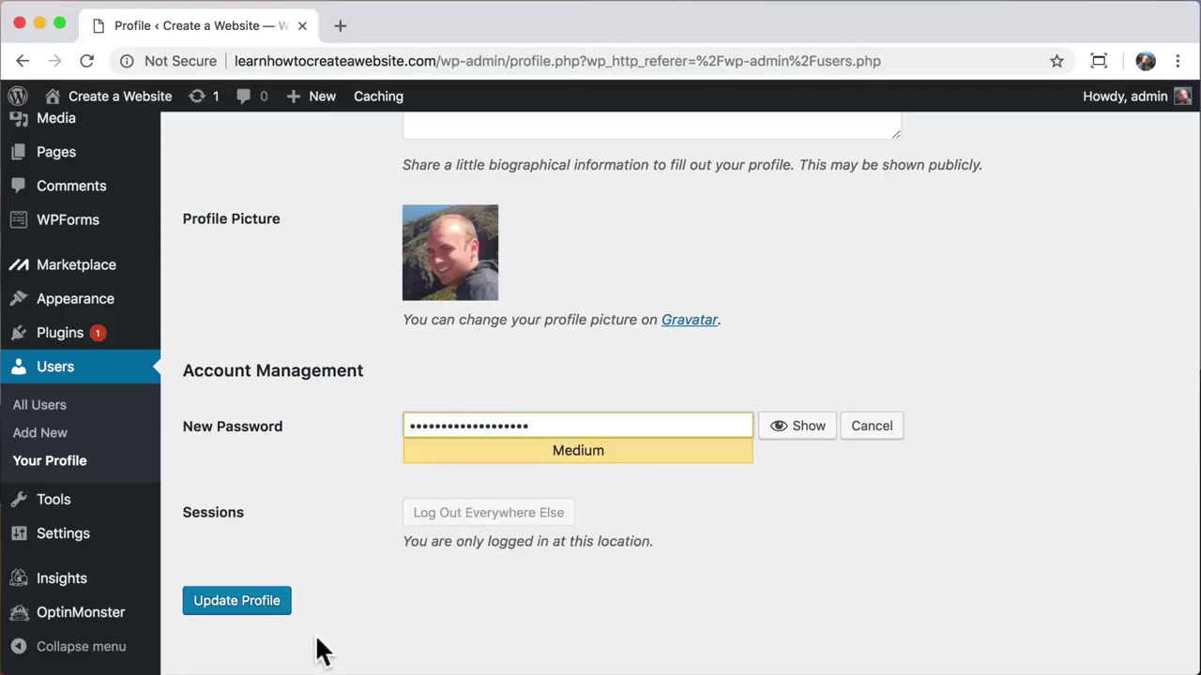
Step: Update the profile so the new admin password is saved
click(229, 609)
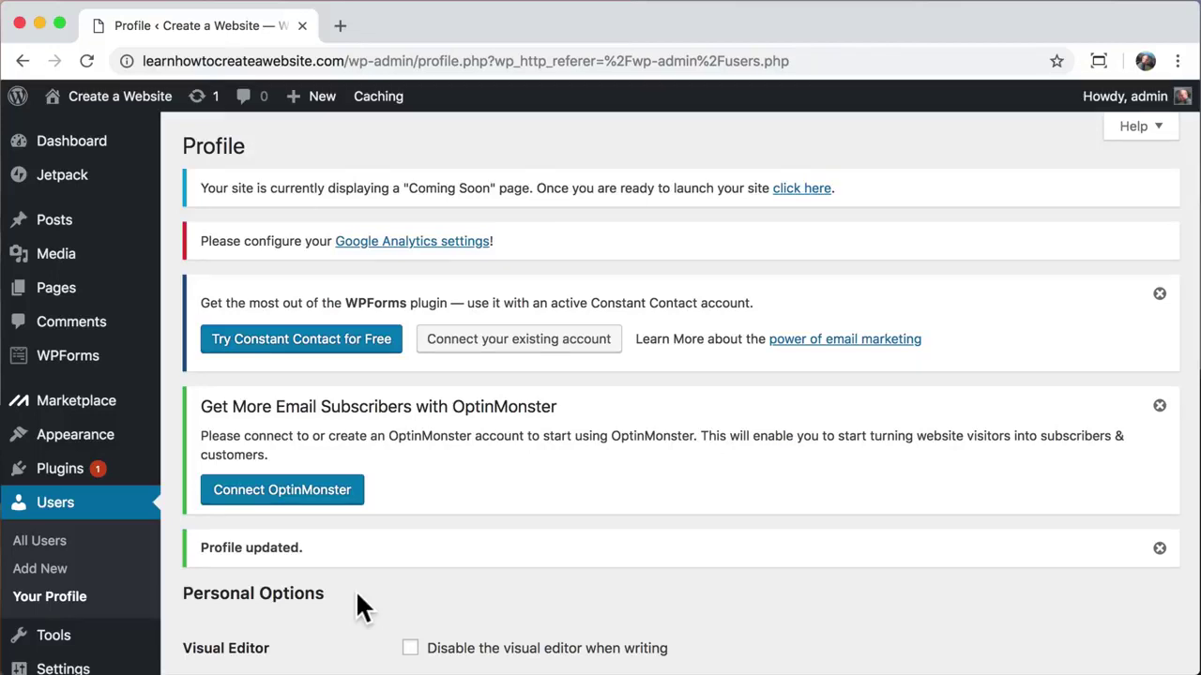
Step: Deactivate all installed plugins with the Deactivate bulk action
click(51, 480)
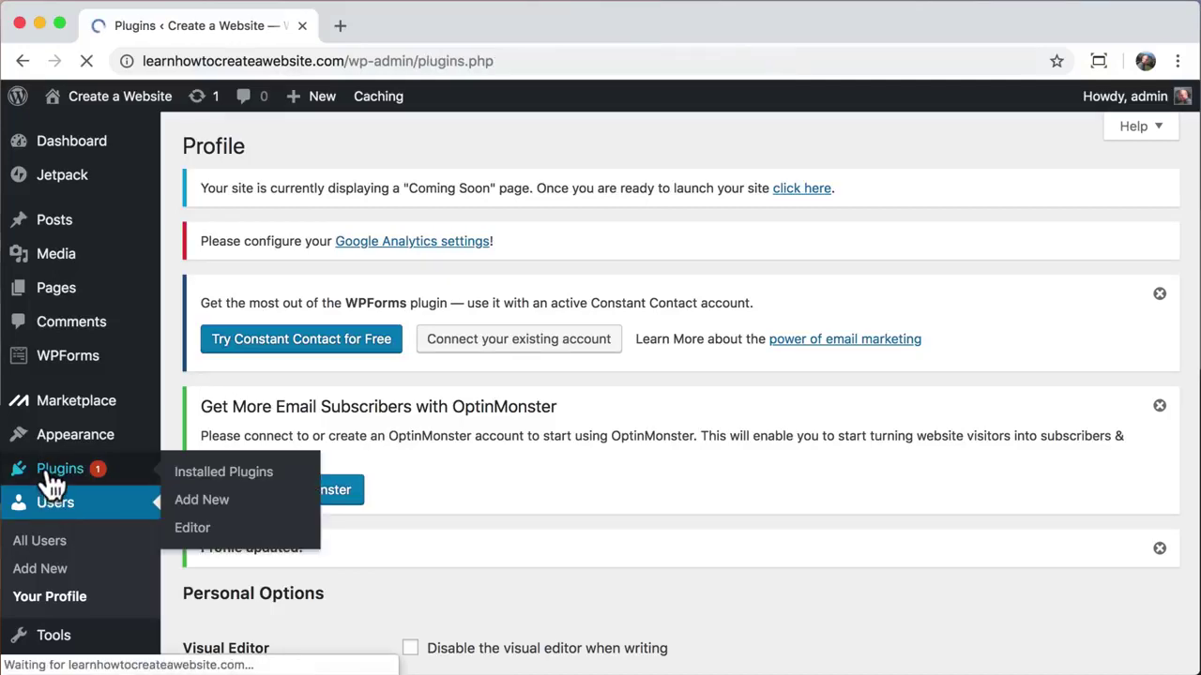
scroll(174, 458, down, 8)
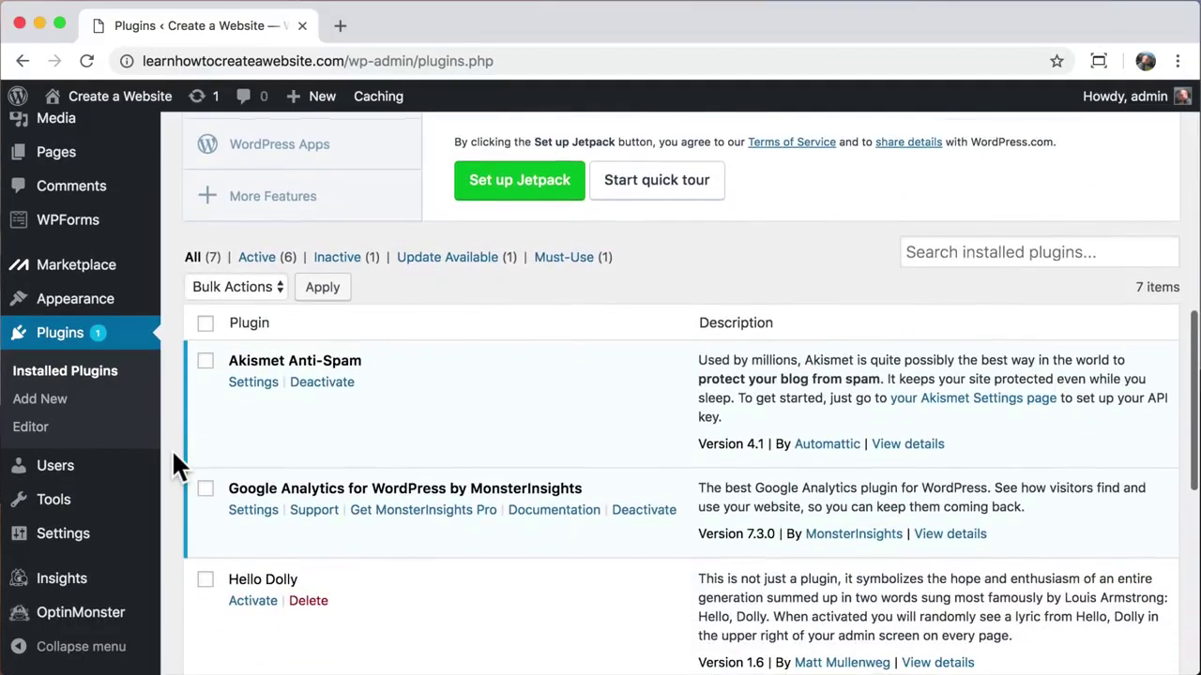
click(206, 322)
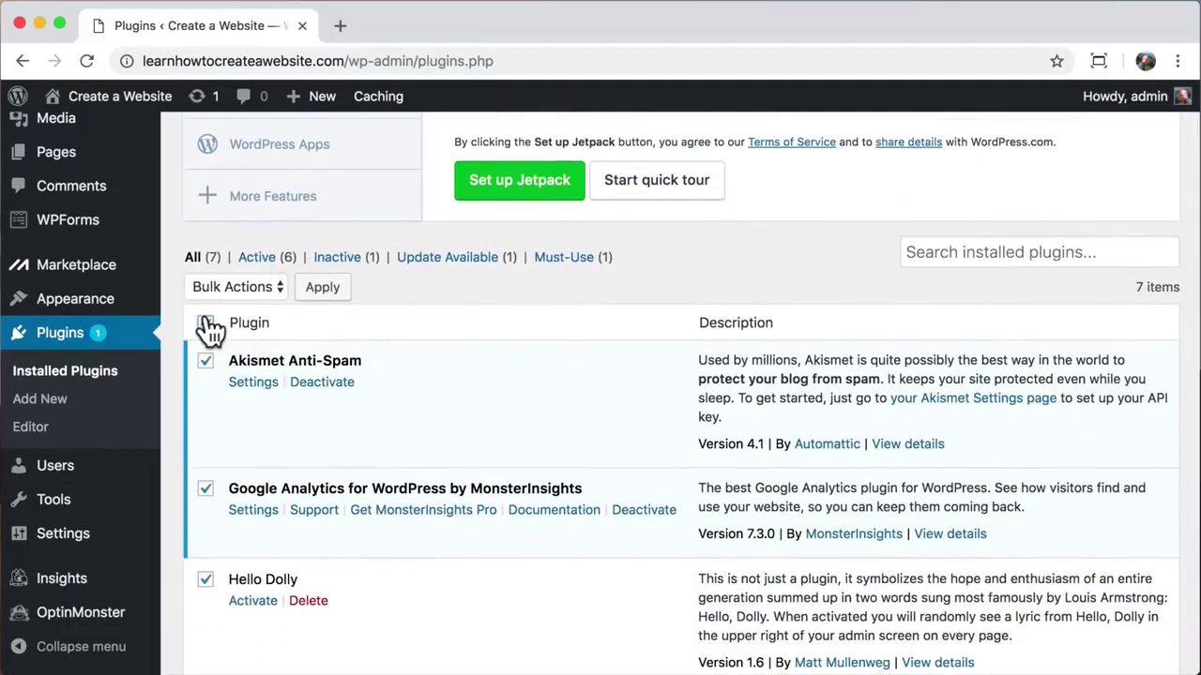
click(265, 286)
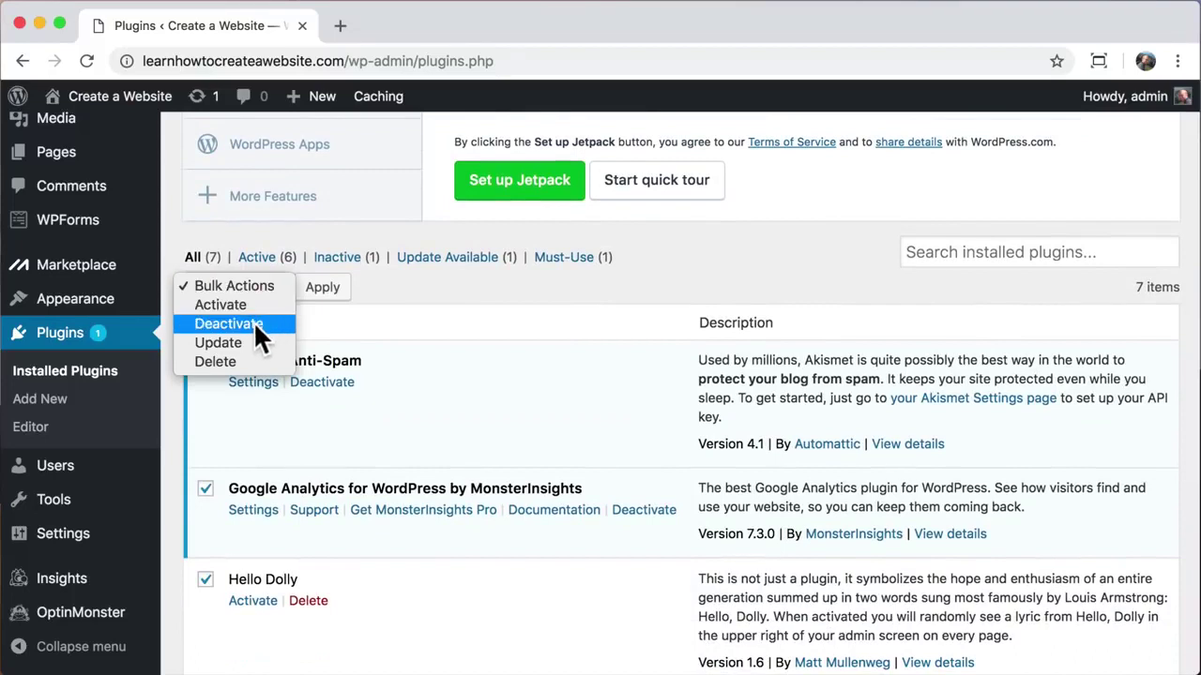
click(254, 325)
click(322, 293)
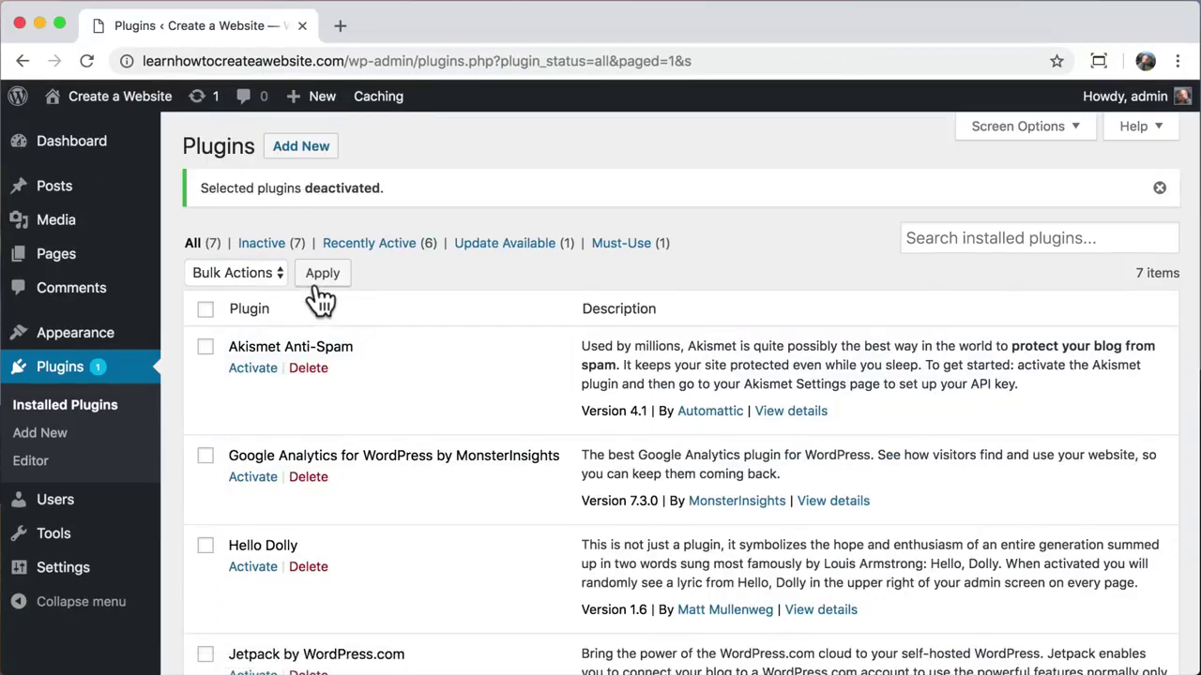
Step: Delete all the plugins with the Delete bulk action, confirming removal of their data
click(205, 309)
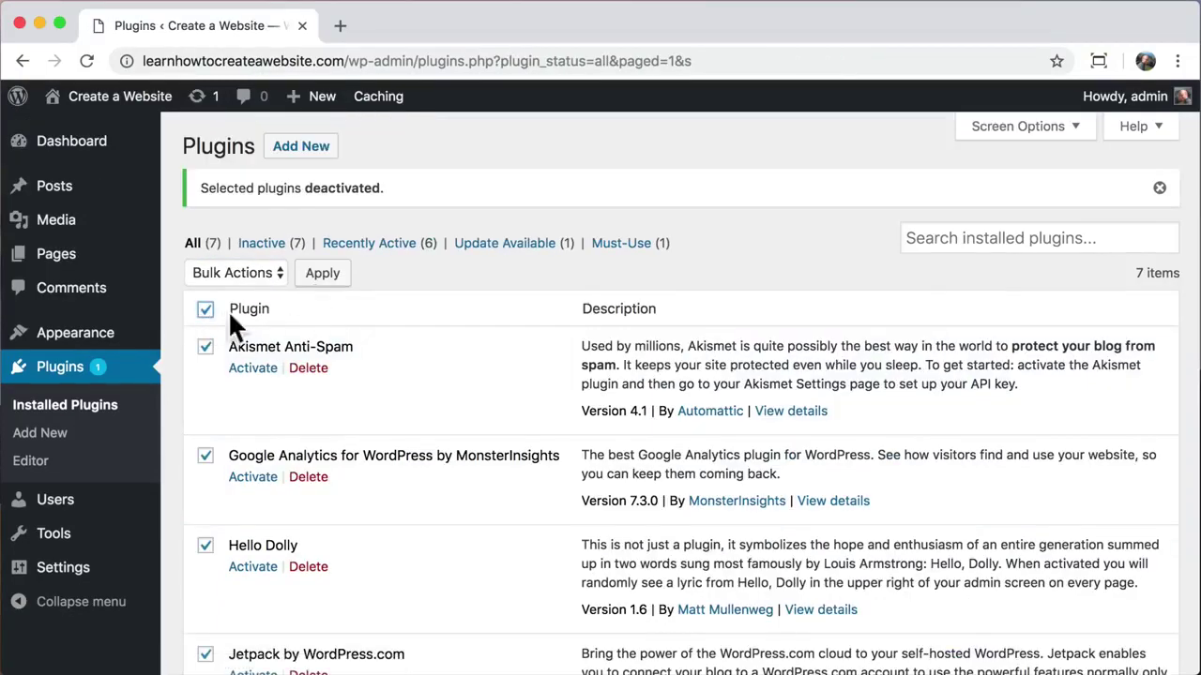
click(266, 274)
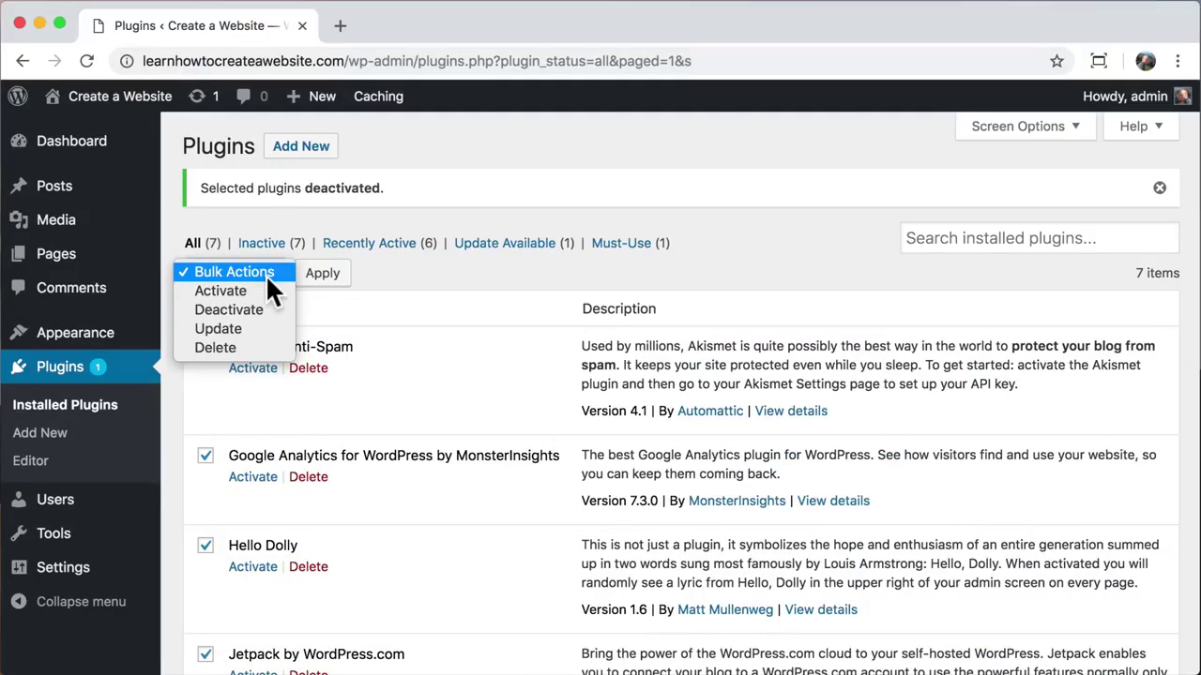
click(238, 344)
click(330, 272)
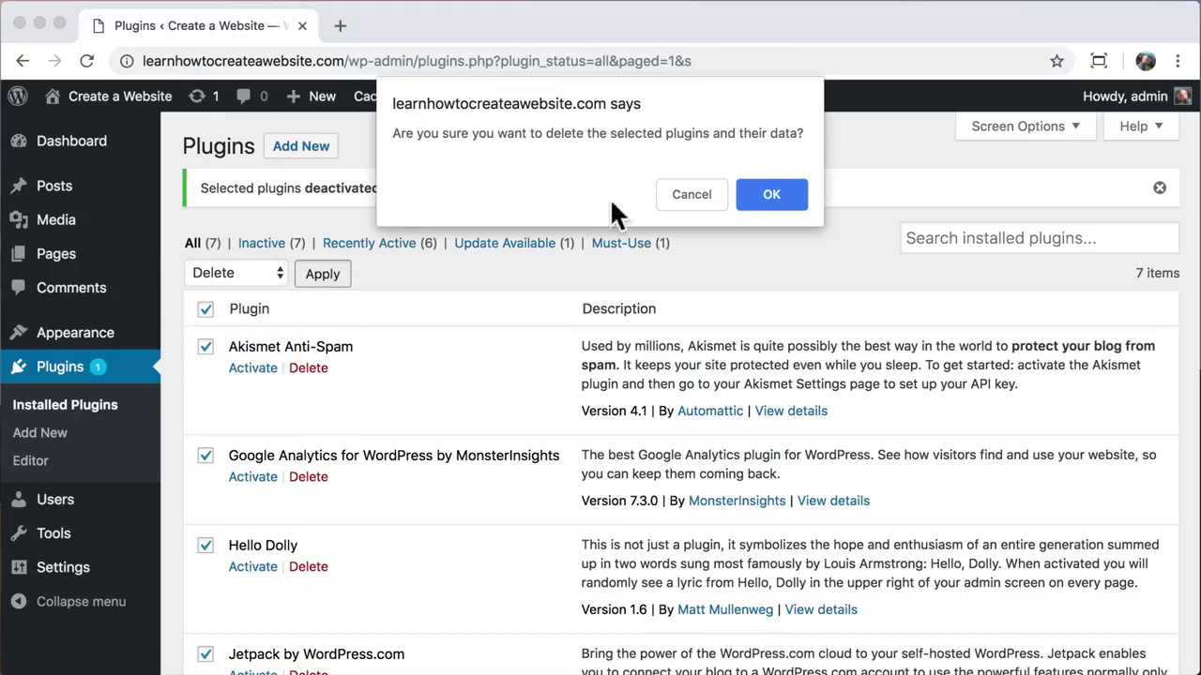
click(779, 194)
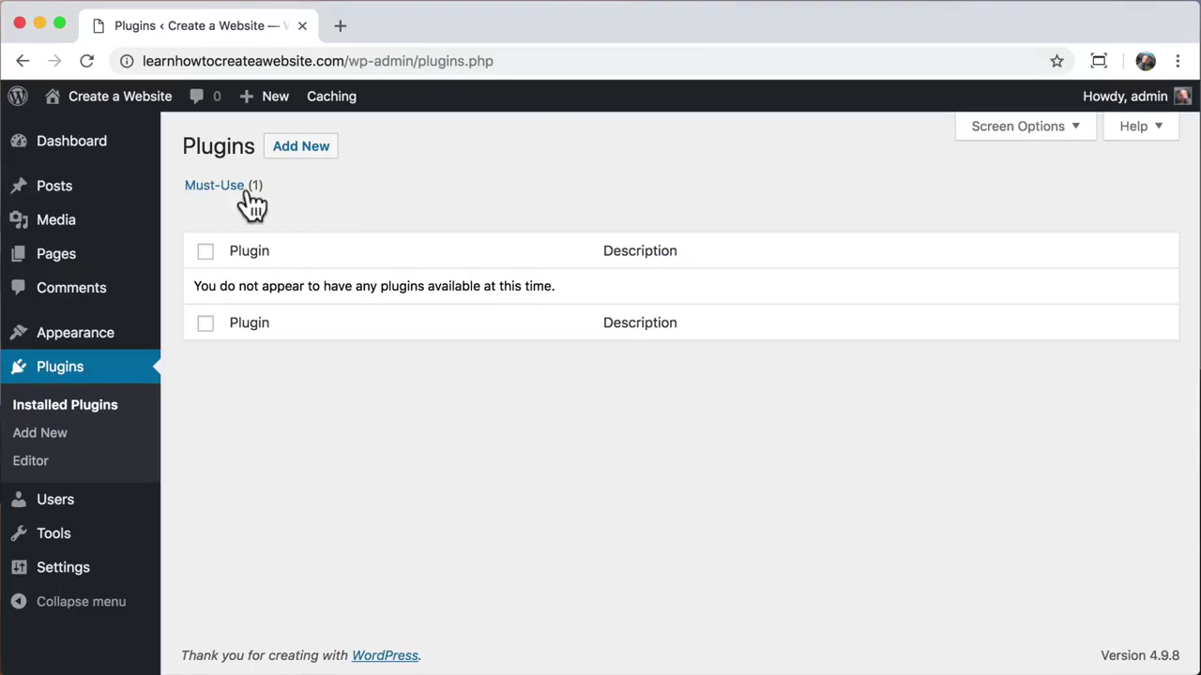
Step: Open the 'Hello world!' post from Recent Posts on the live site and inspect its URL path
mouse_move(134, 100)
click(122, 137)
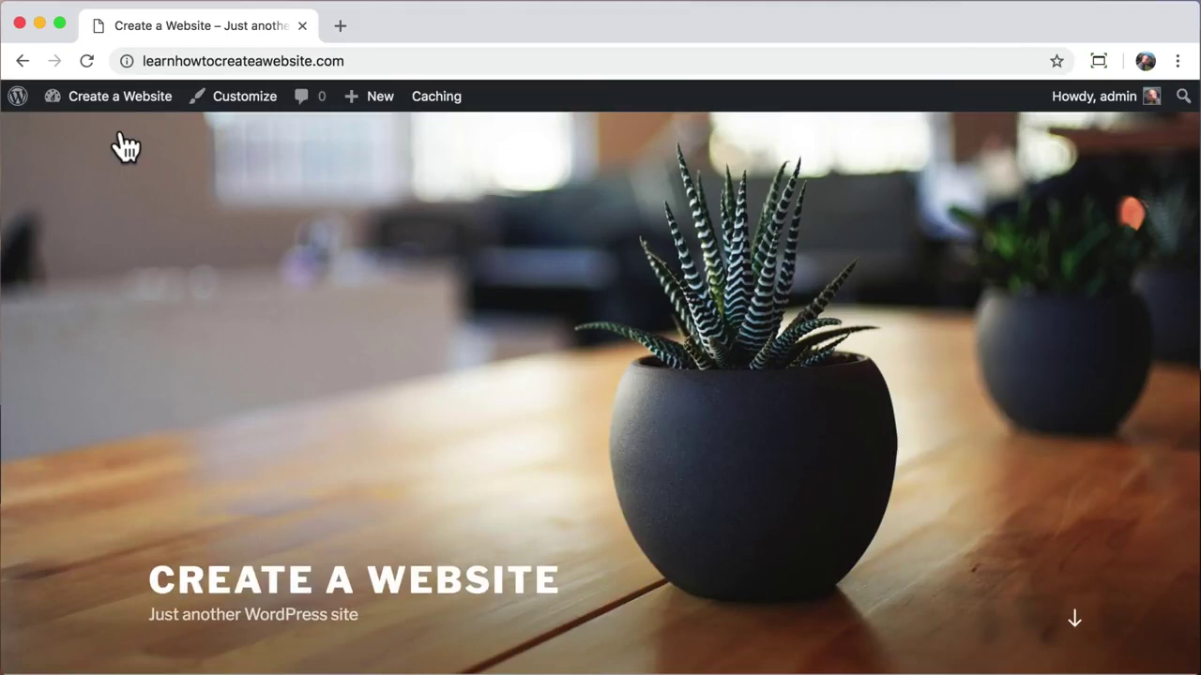
scroll(233, 276, down, 6)
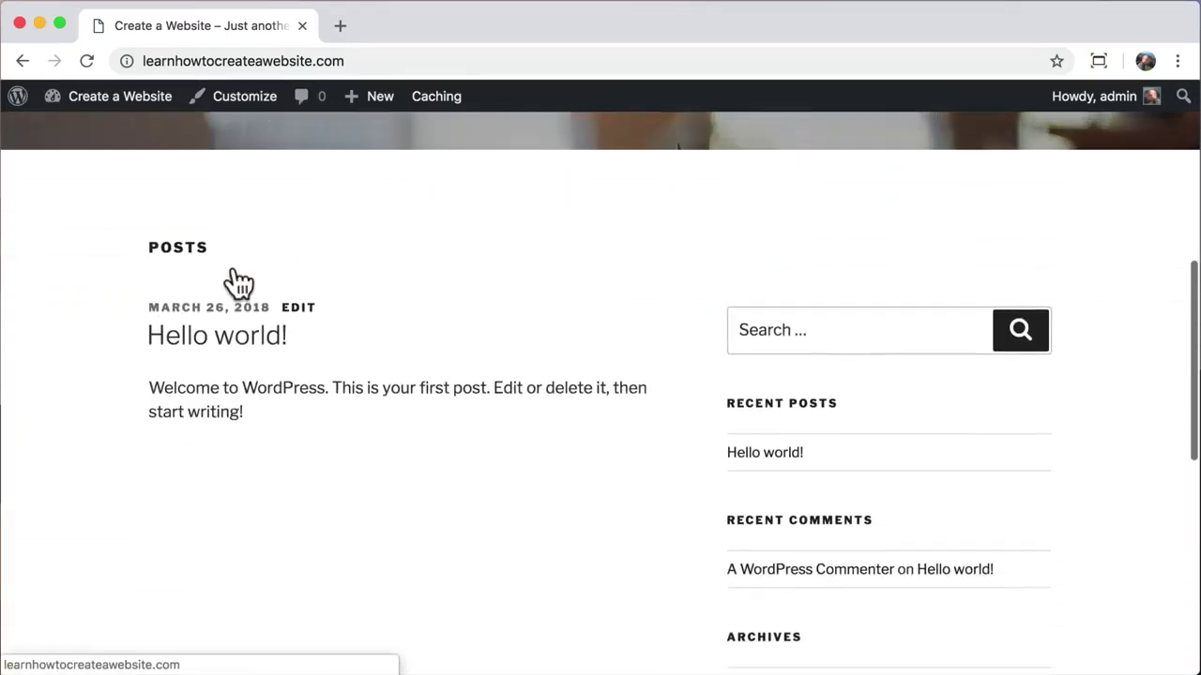
click(783, 452)
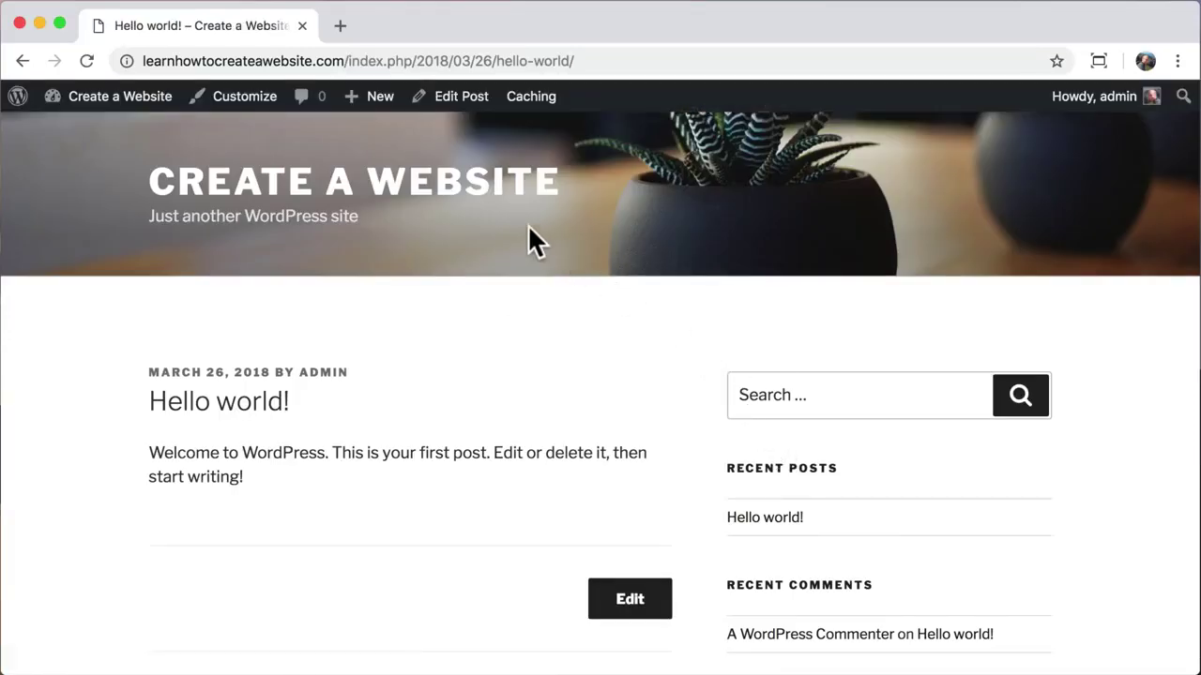
drag(344, 61, 599, 61)
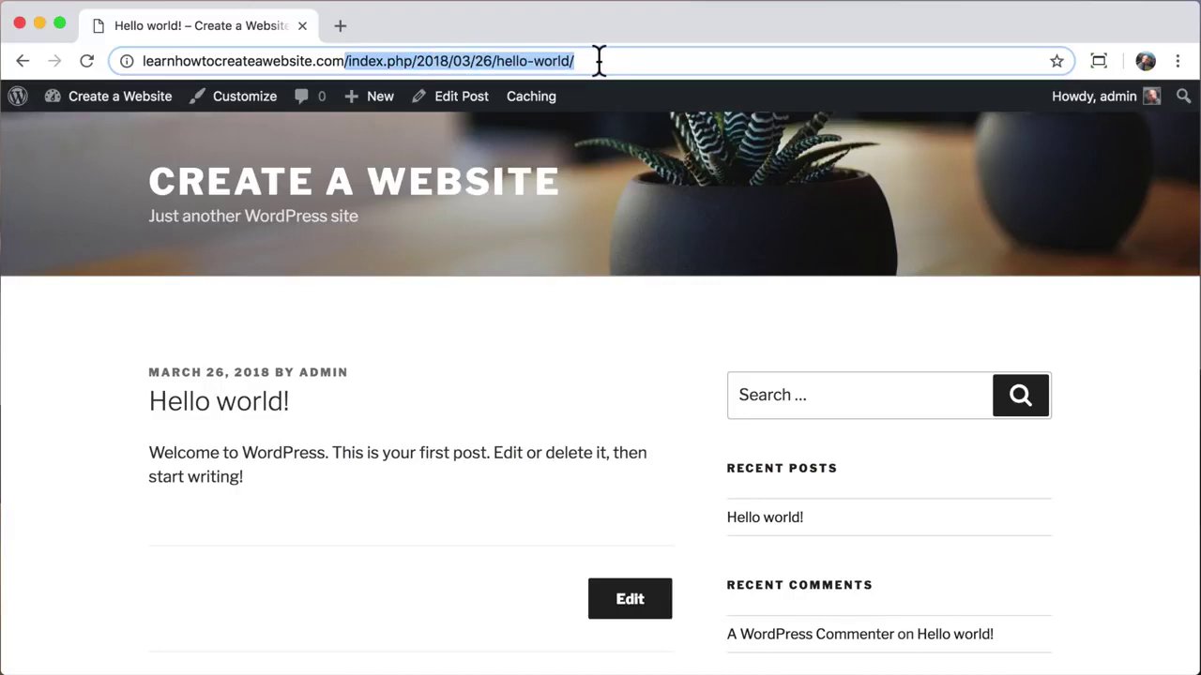
click(599, 61)
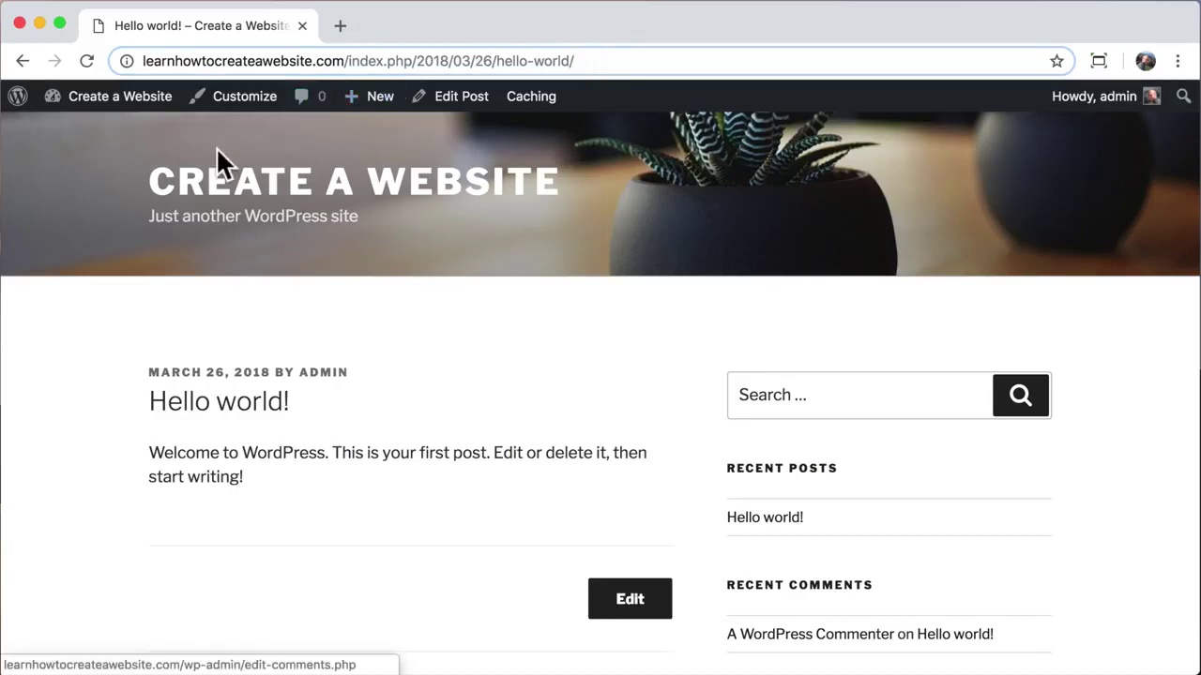
Step: Change the permalink structure from custom to Post name and save
mouse_move(108, 101)
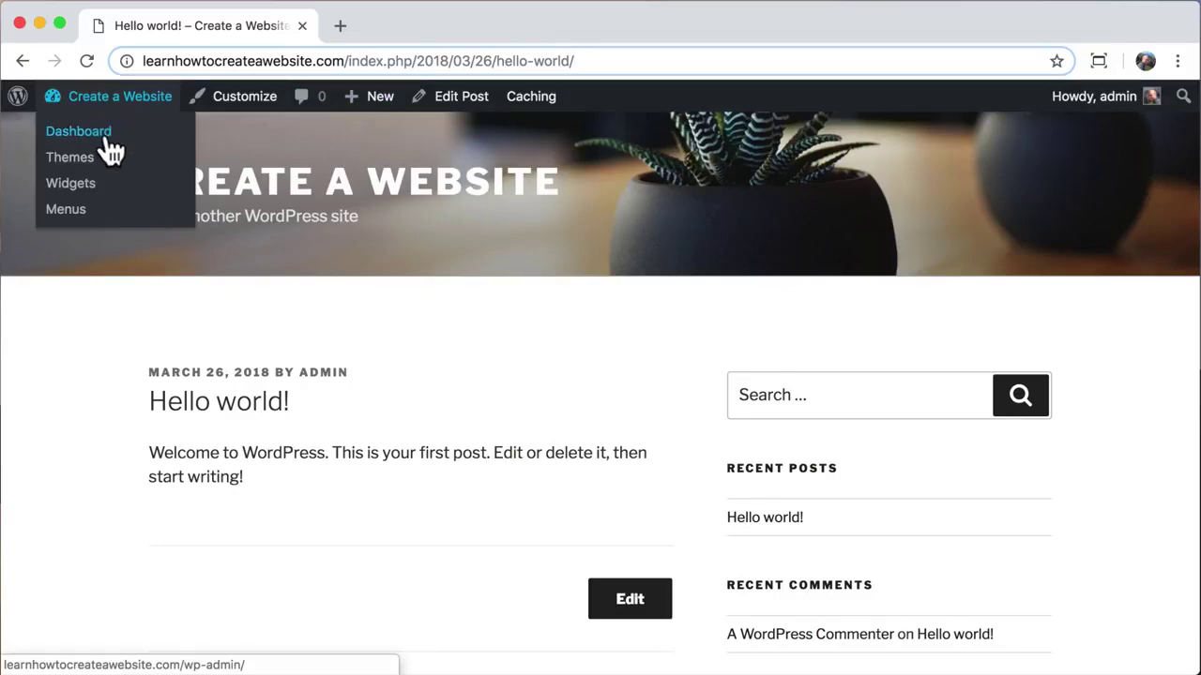
click(106, 139)
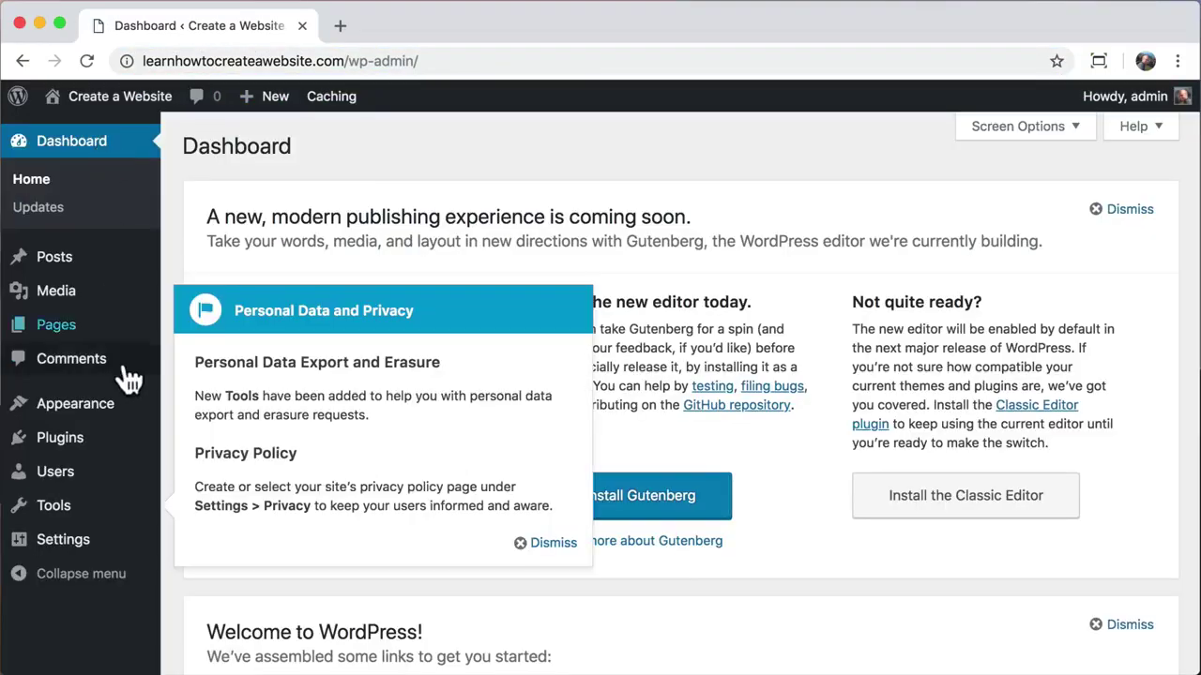
click(552, 544)
mouse_move(105, 544)
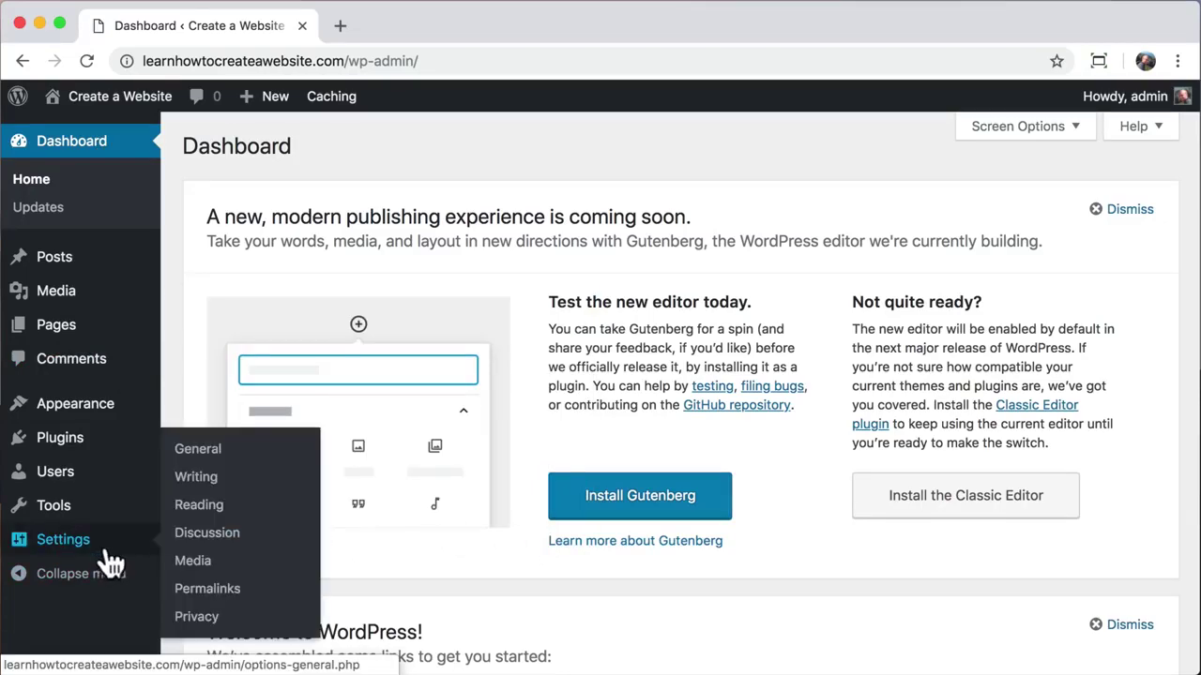
click(229, 593)
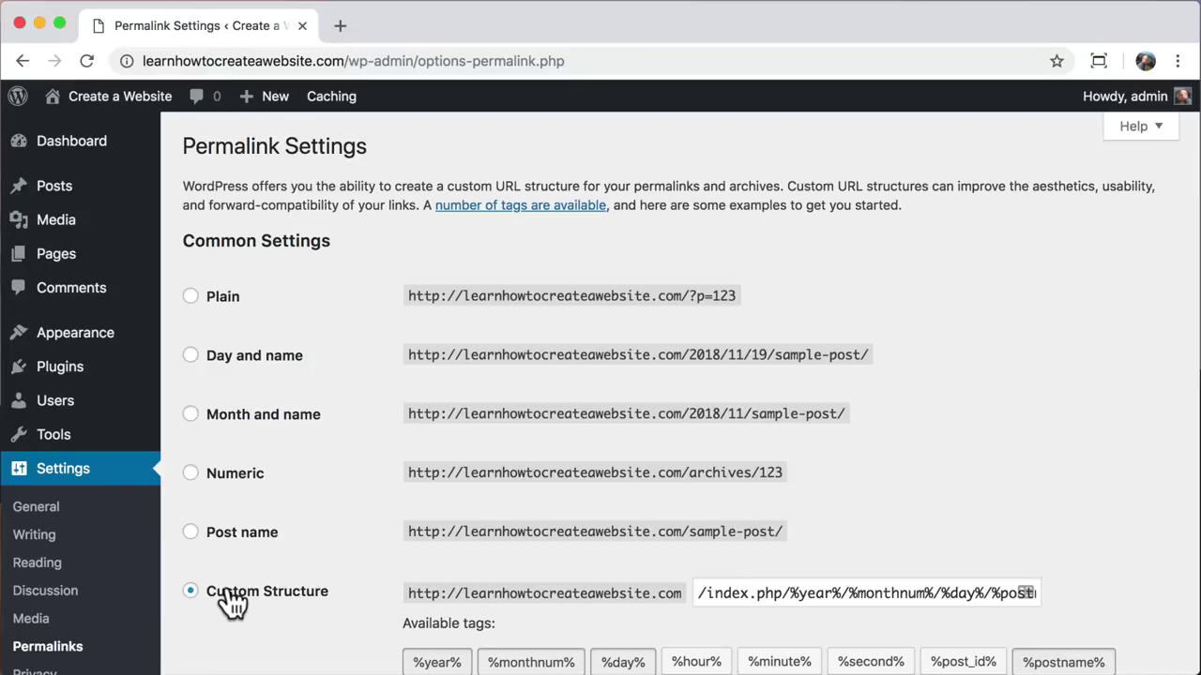
scroll(231, 601, down, 3)
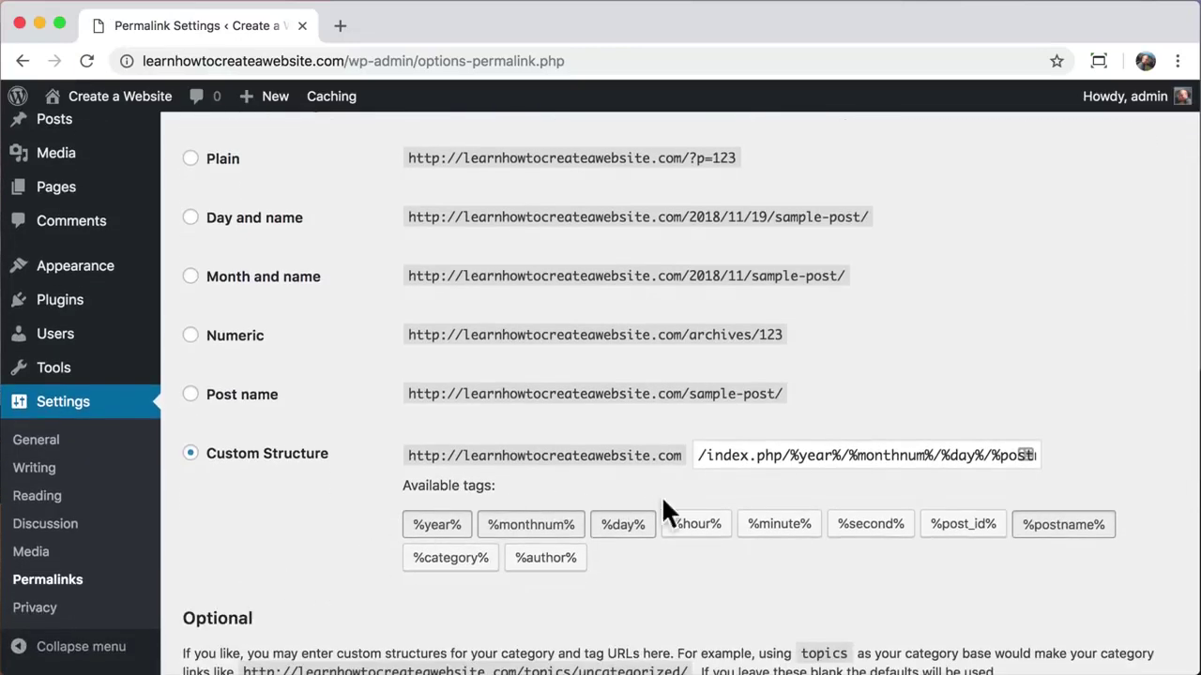
drag(700, 456, 1076, 461)
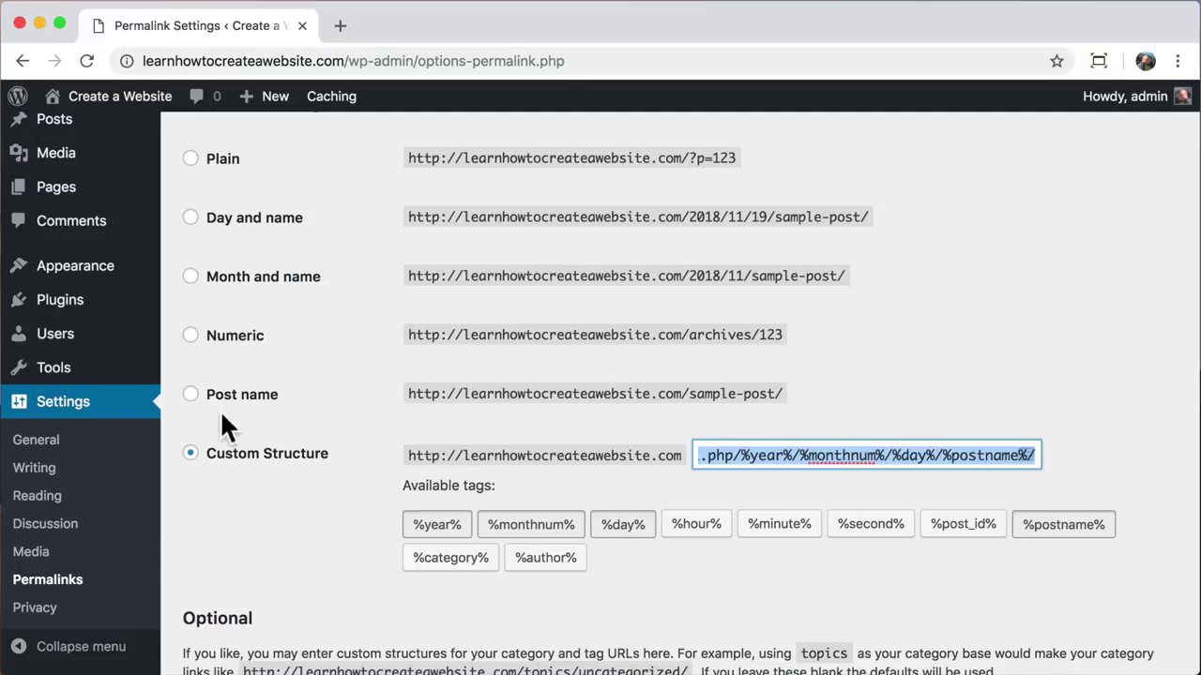
click(190, 396)
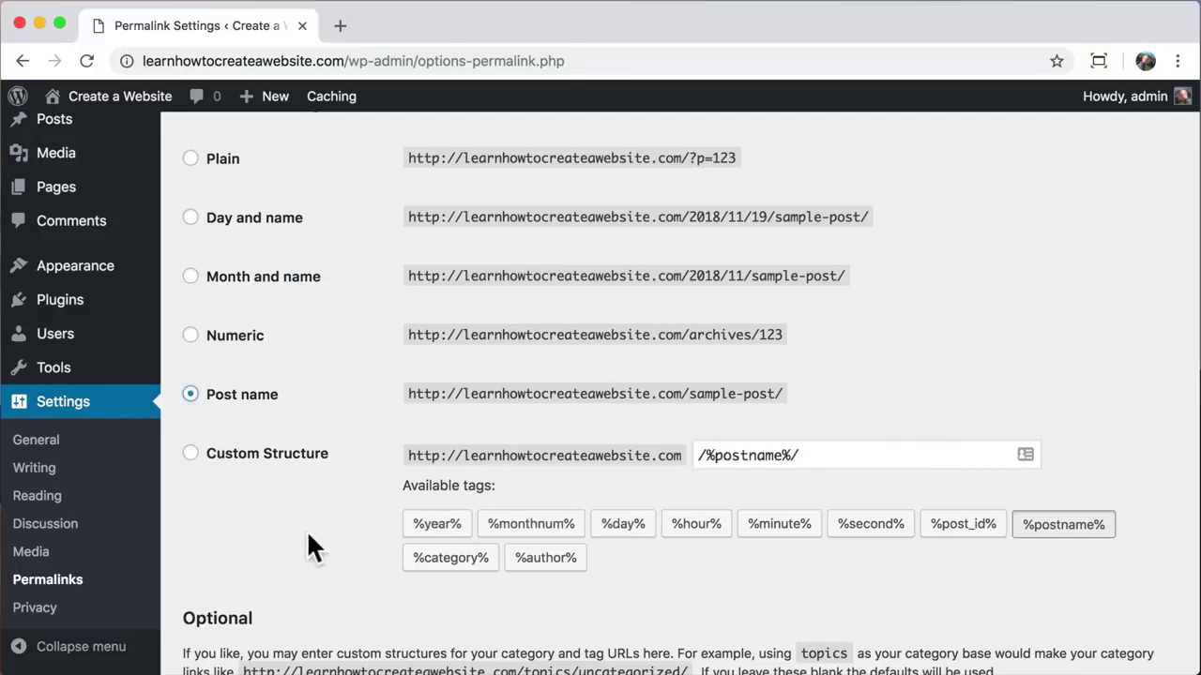
scroll(308, 550, down, 5)
click(229, 581)
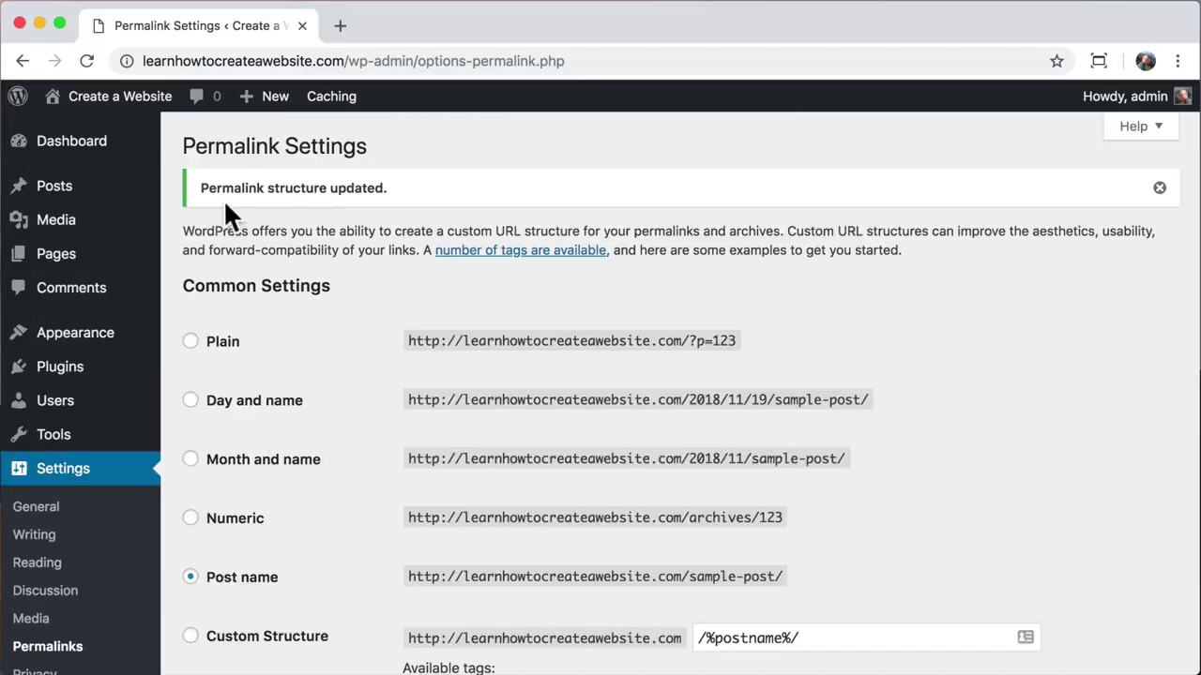
Step: Open the Hello world! post on the live site and check its /hello-world/ address
mouse_move(122, 105)
click(112, 140)
scroll(447, 360, down, 5)
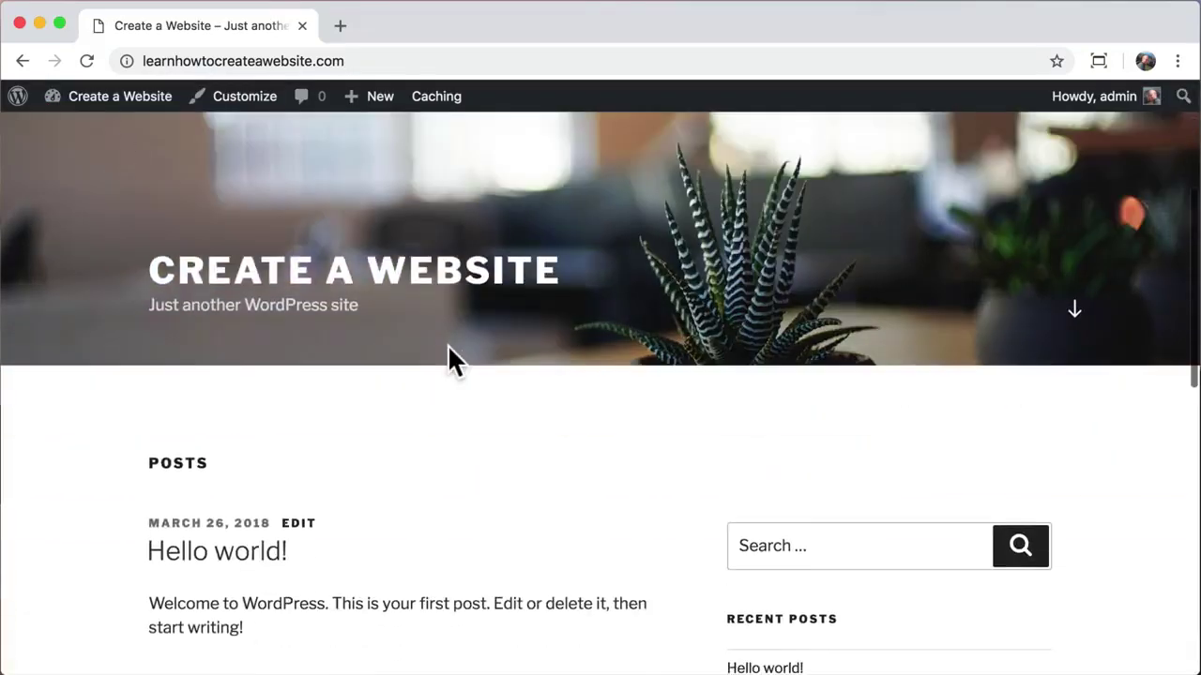
click(755, 422)
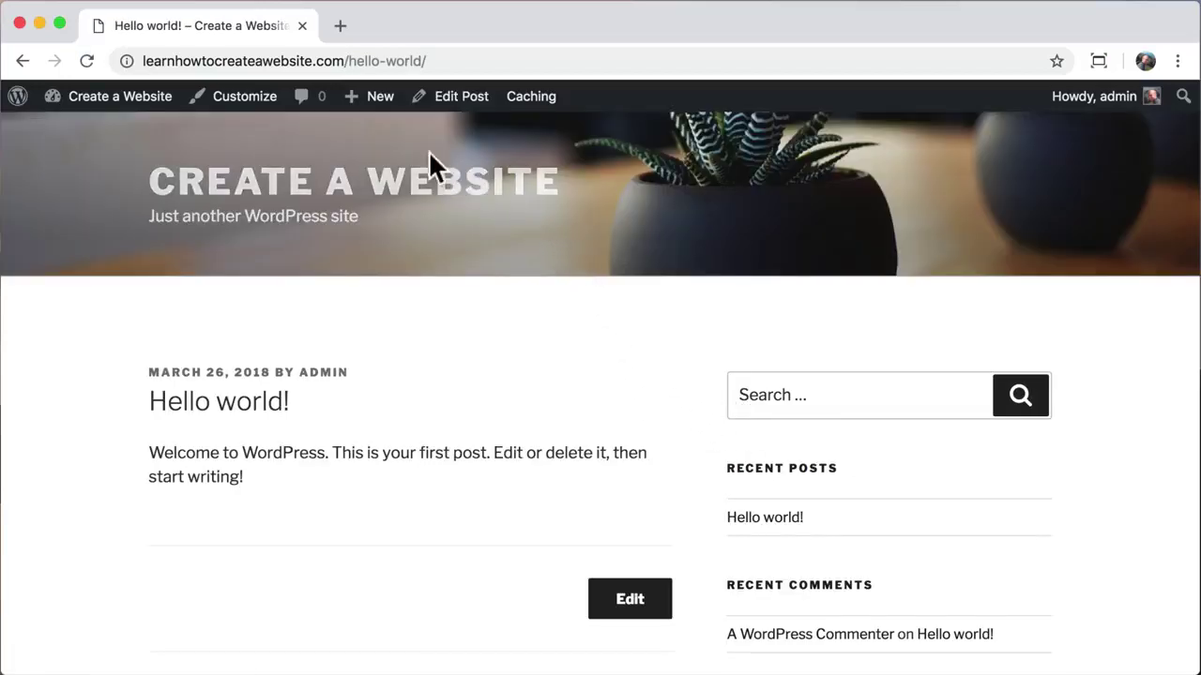
drag(348, 61, 451, 61)
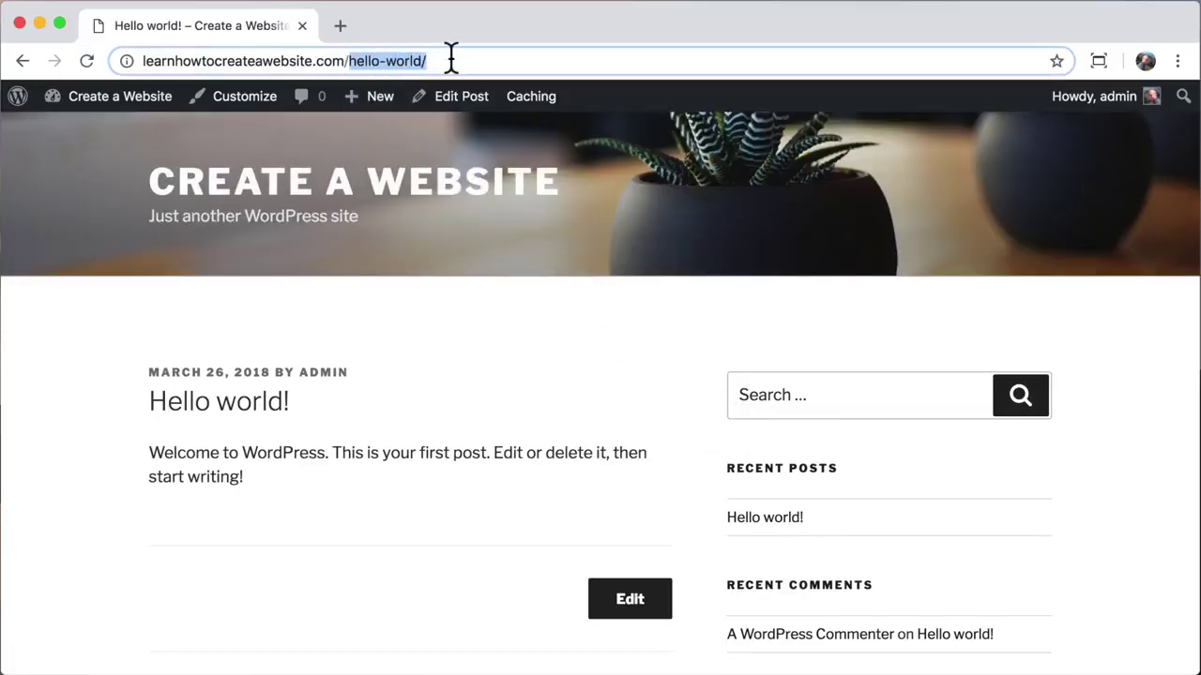
click(451, 61)
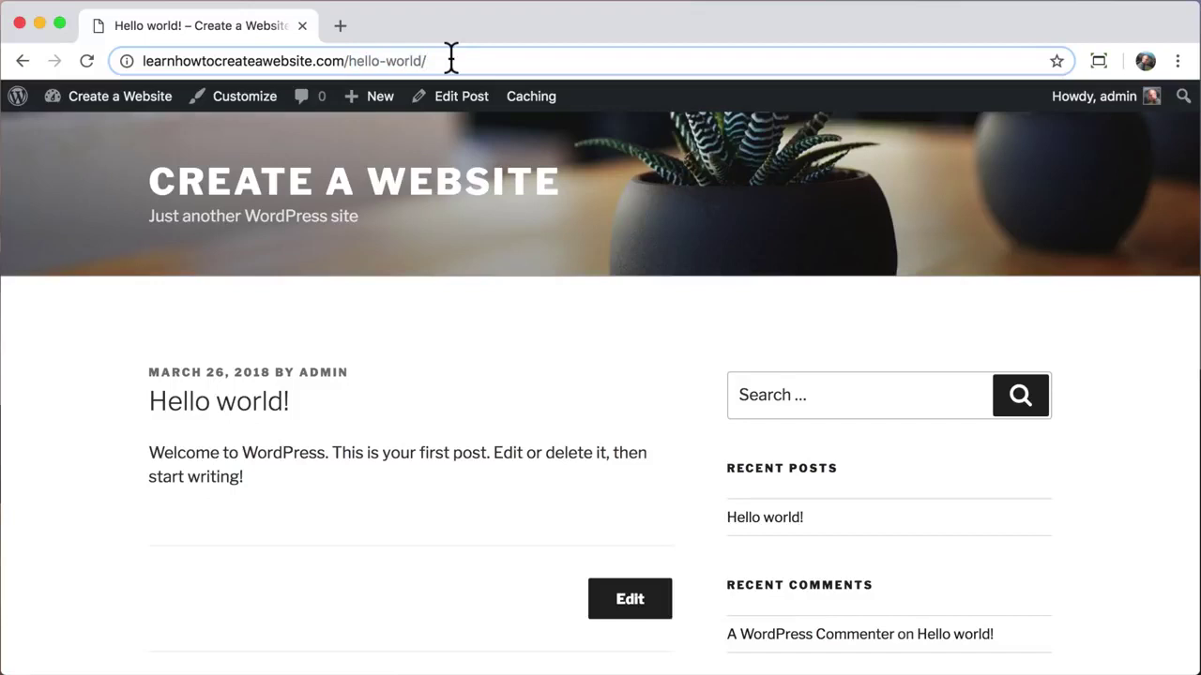
Step: Go to Dashboard > Updates to confirm WordPress, plugins and themes are up to date
mouse_move(110, 107)
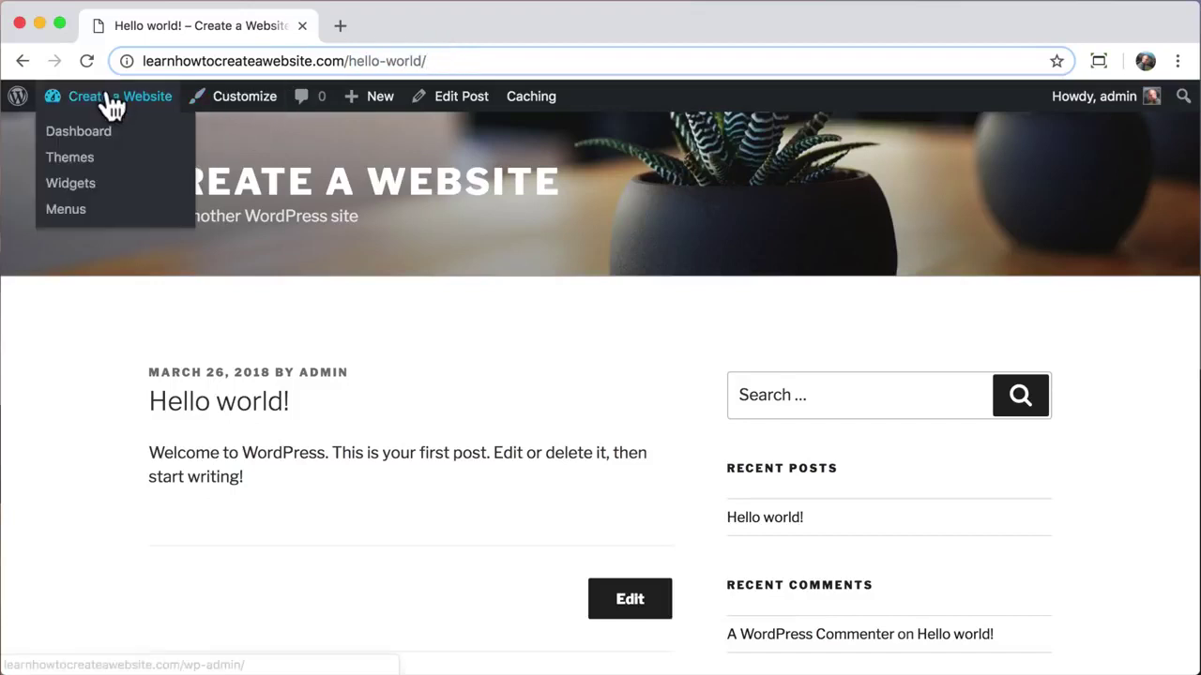
click(56, 145)
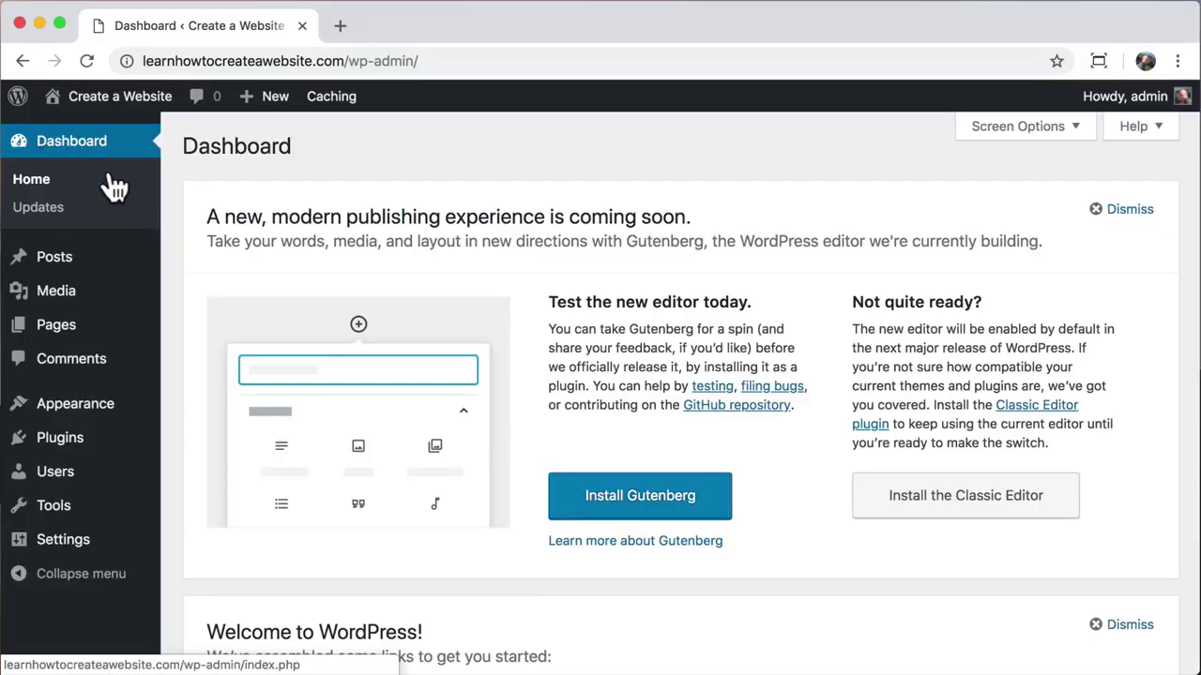
click(33, 222)
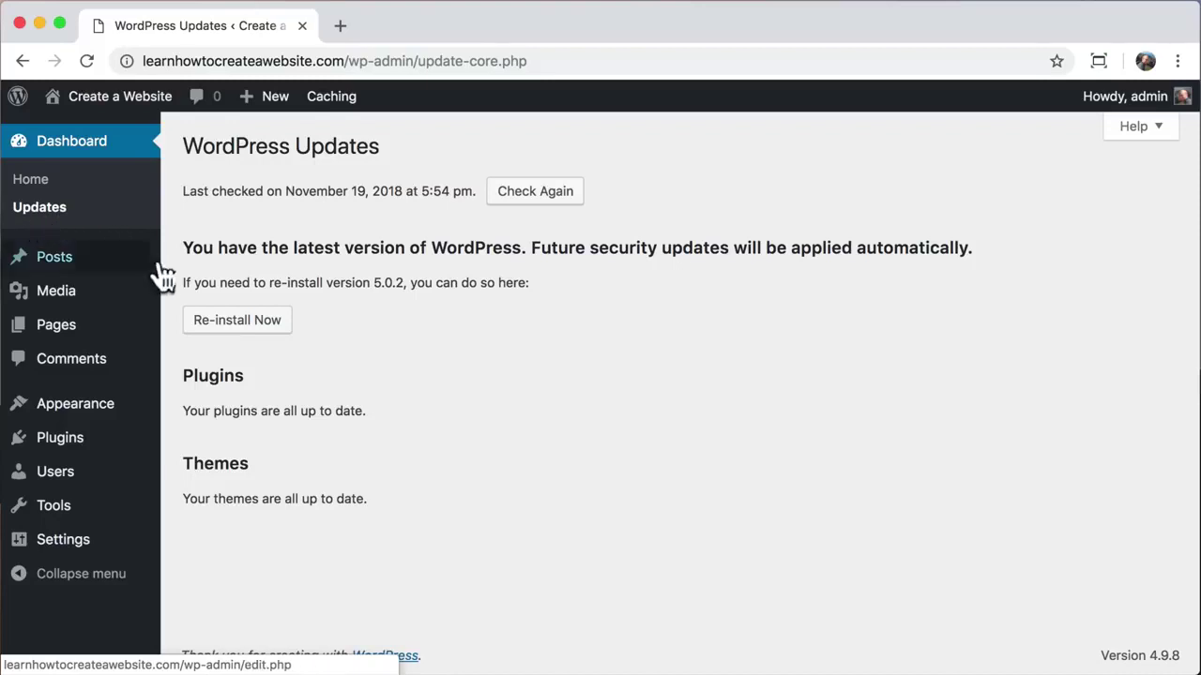
mouse_move(98, 408)
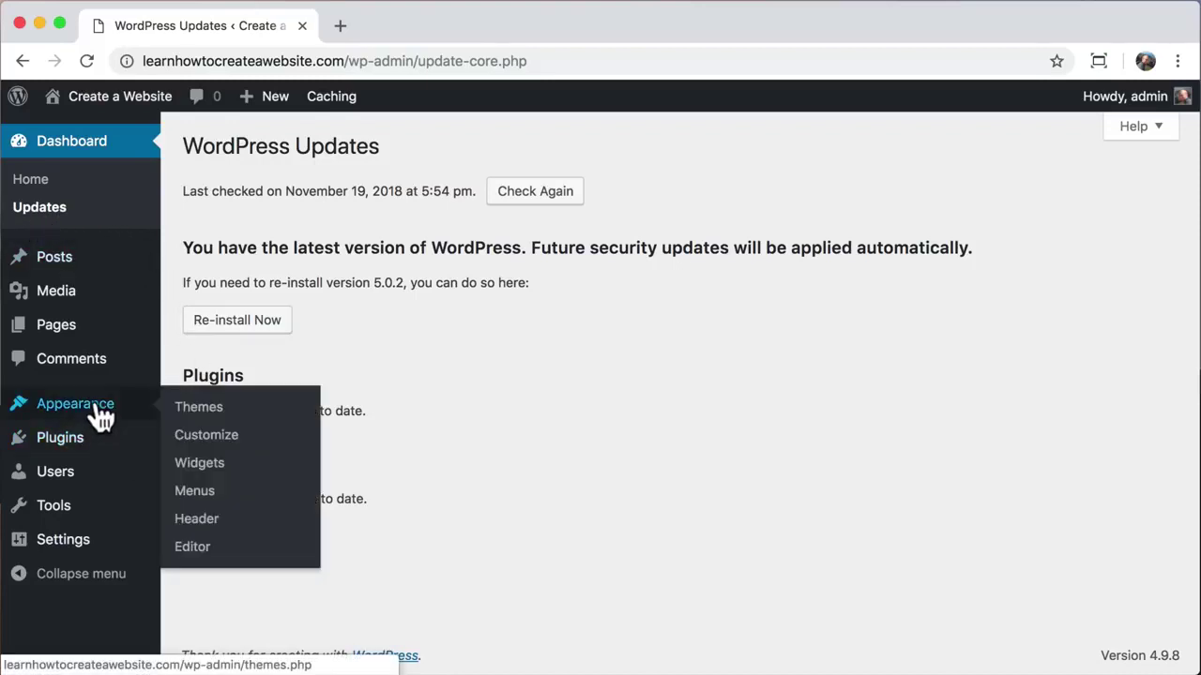
Step: Search the theme directory for 'astra', then install and activate the Astra theme
click(246, 420)
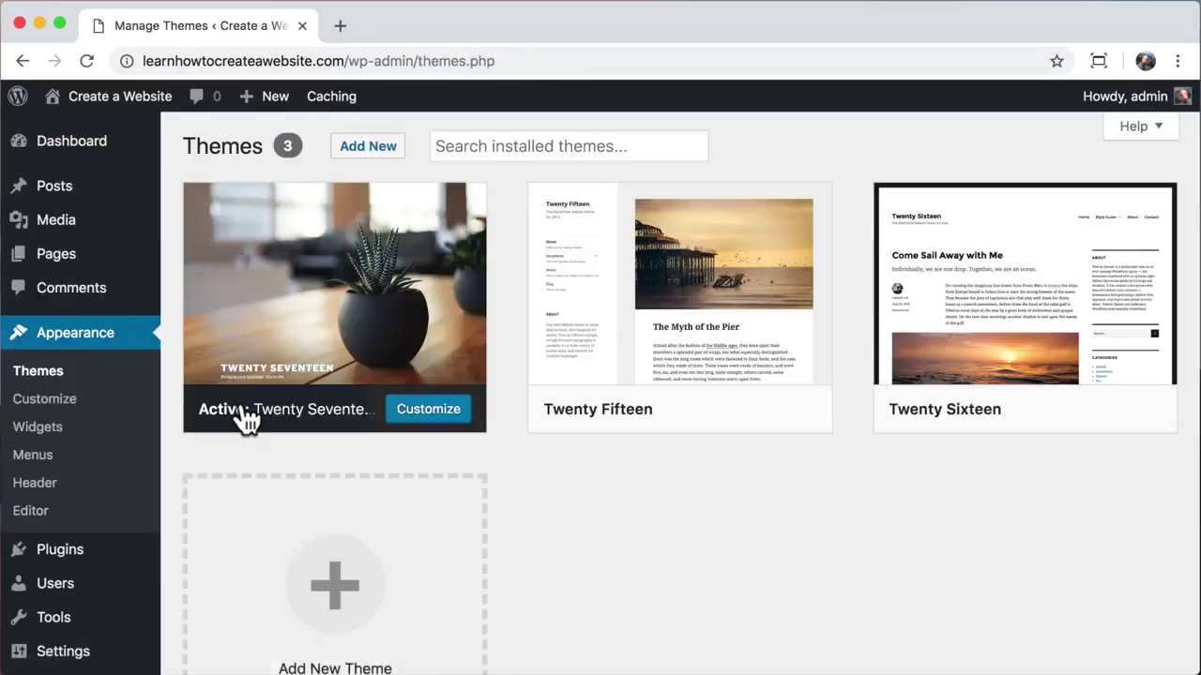
click(366, 161)
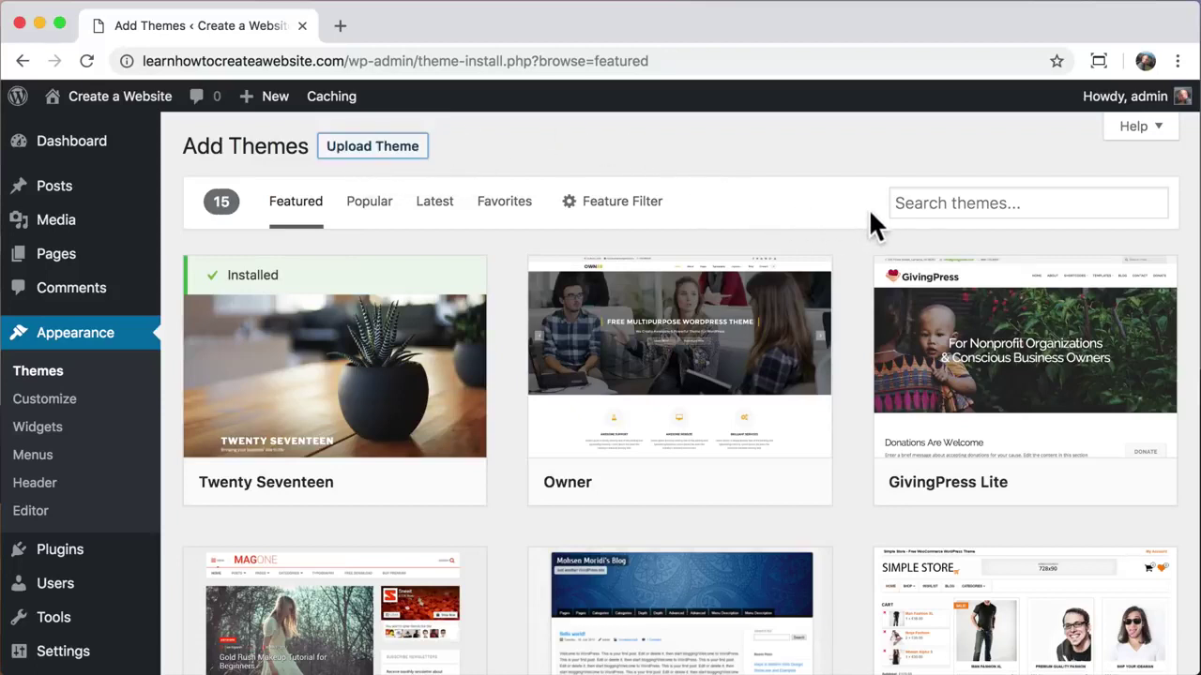
click(931, 202)
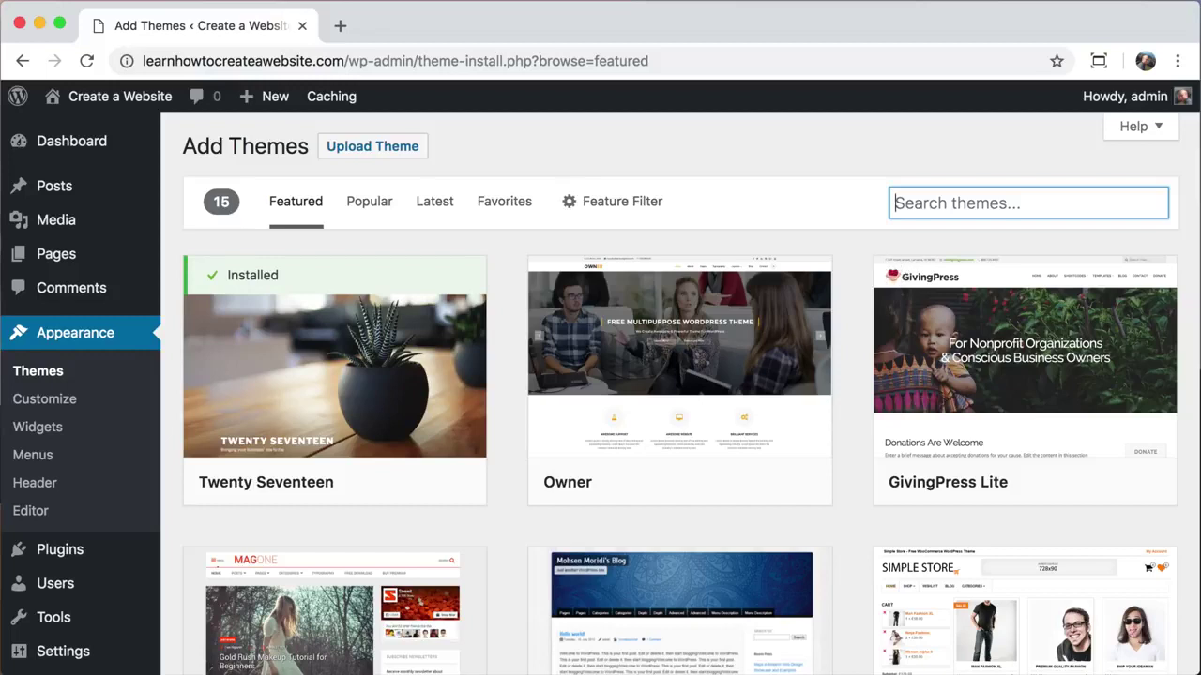
text(astra)
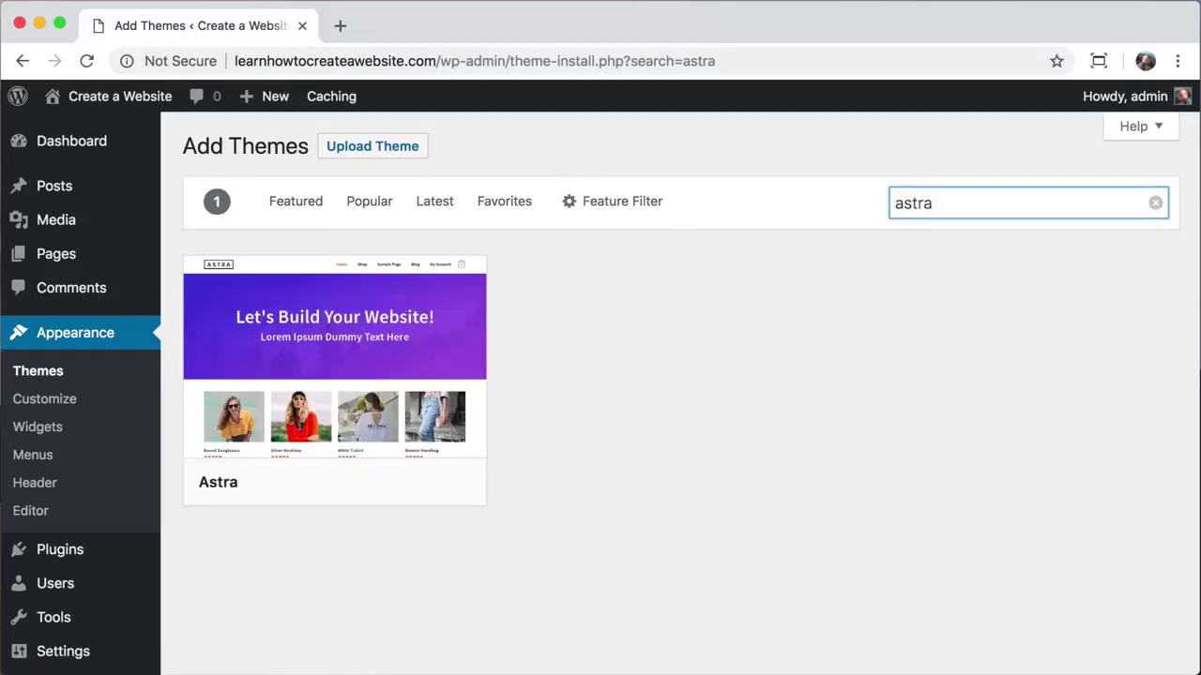
mouse_move(343, 402)
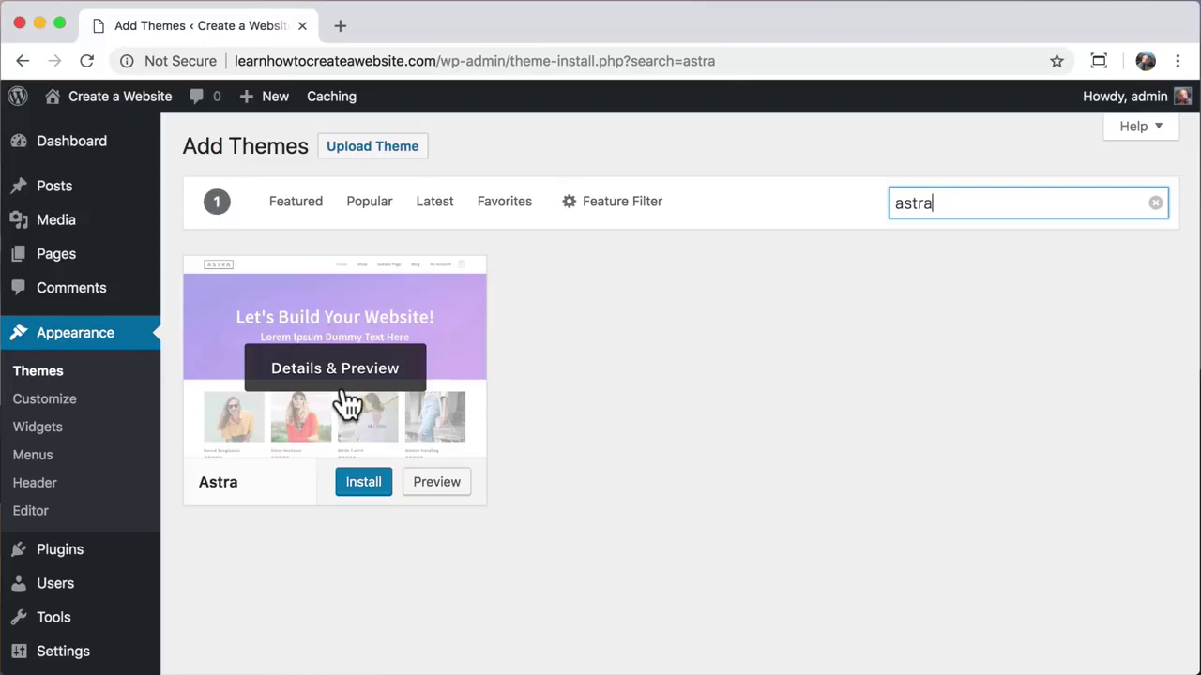
click(367, 492)
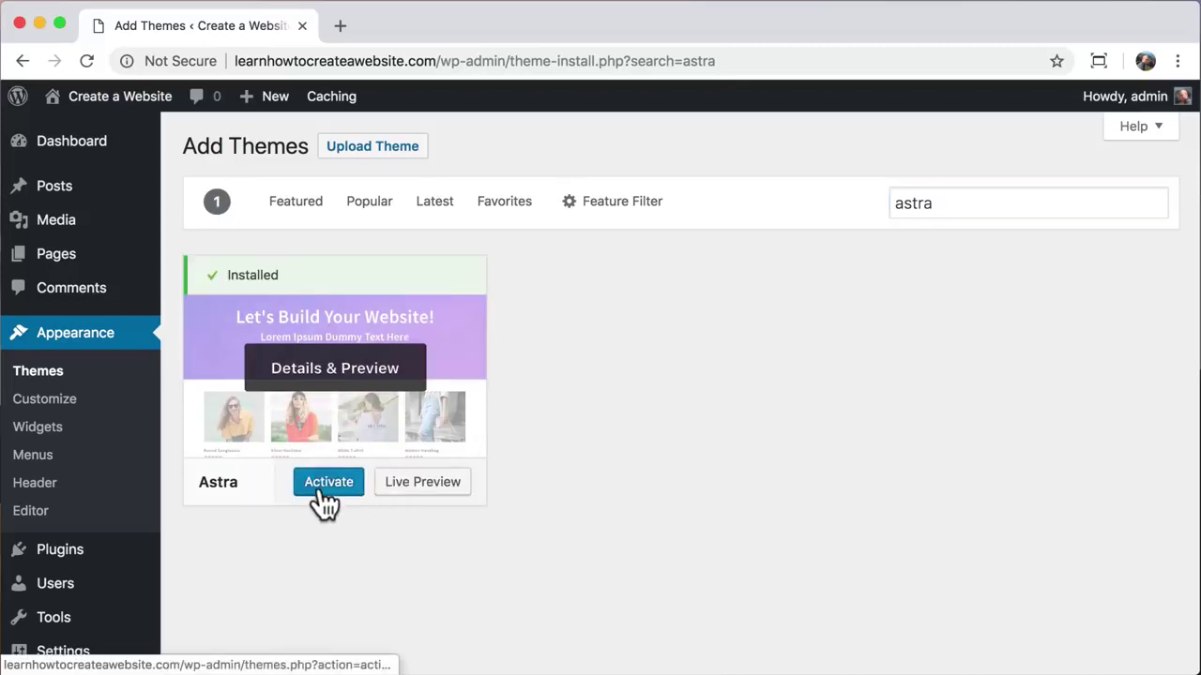
click(319, 484)
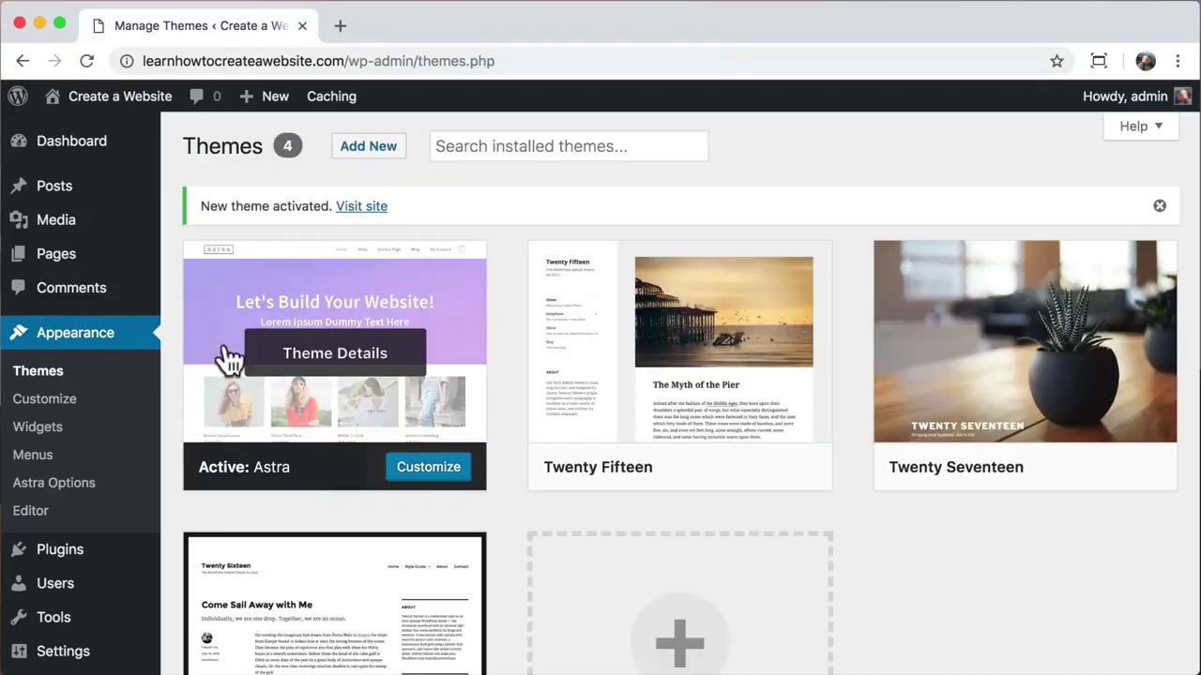
Step: View the live Create a Website homepage in its Astra design, scrolling down and back
mouse_move(107, 113)
click(99, 143)
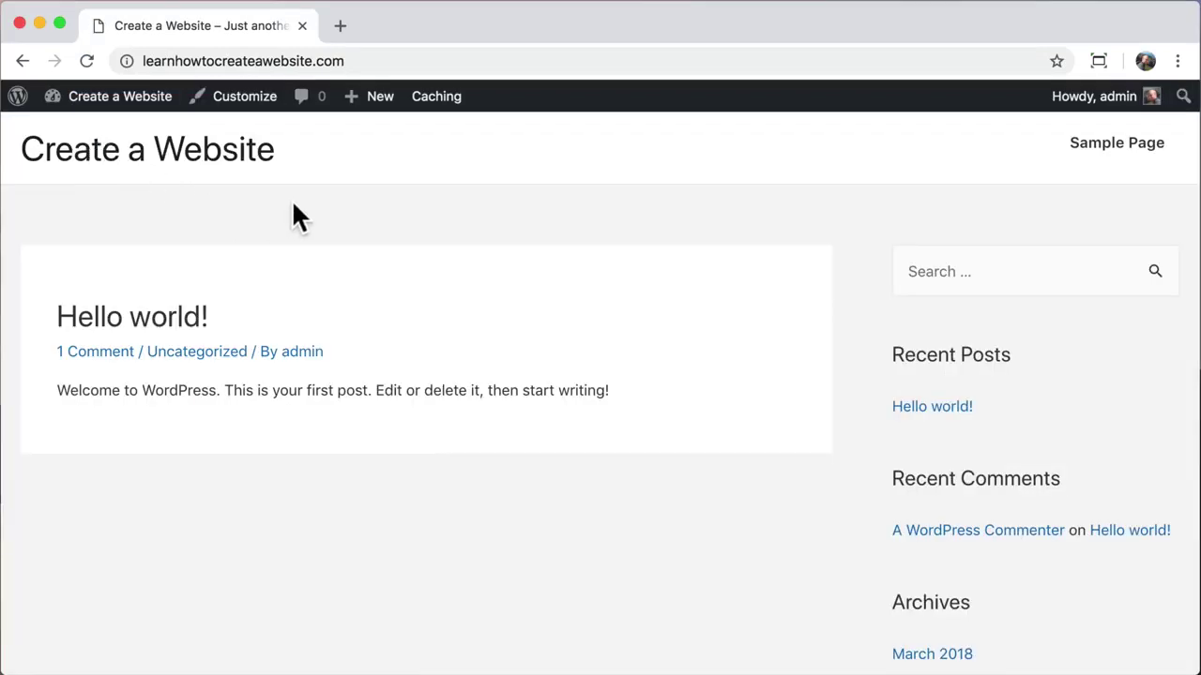
scroll(293, 204, down, 6)
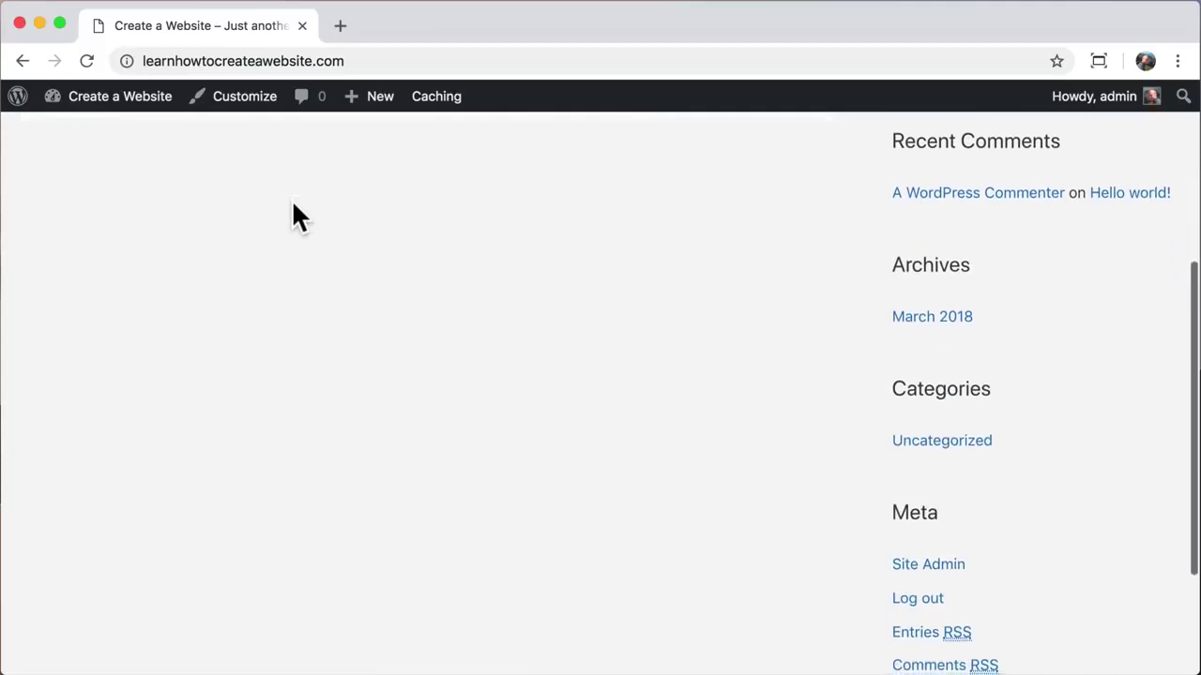
scroll(292, 204, up, 10)
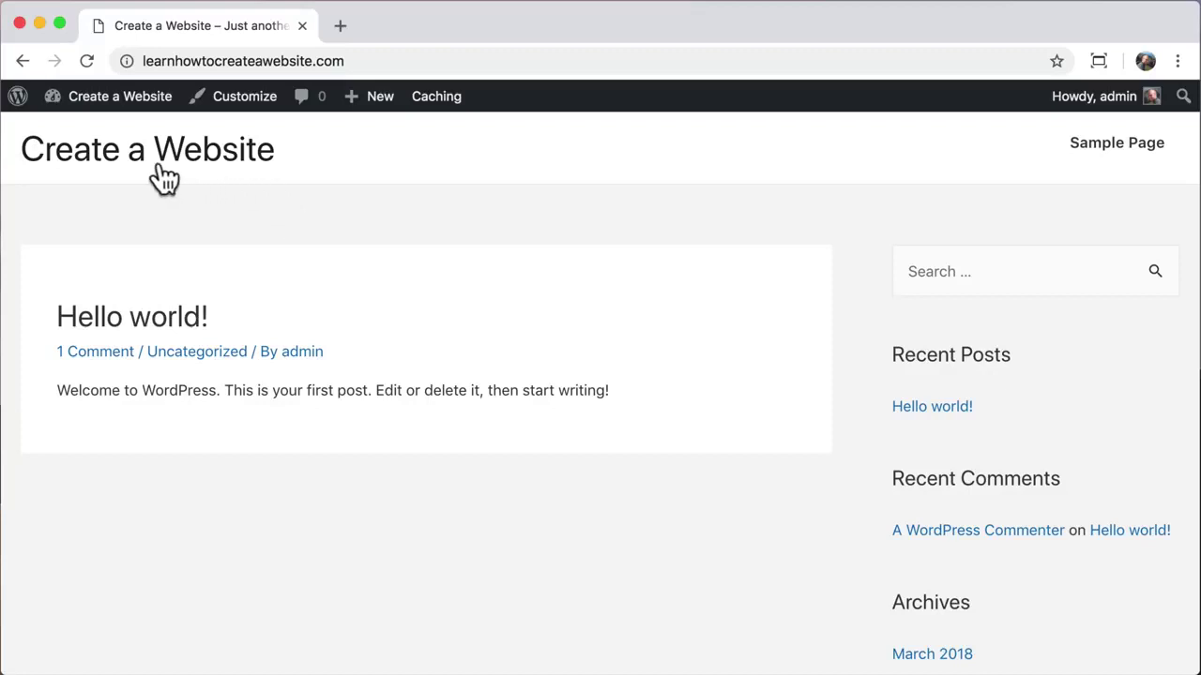
Step: Search plugins for 'astra starter', then install and activate Astra Starter Sites
mouse_move(108, 106)
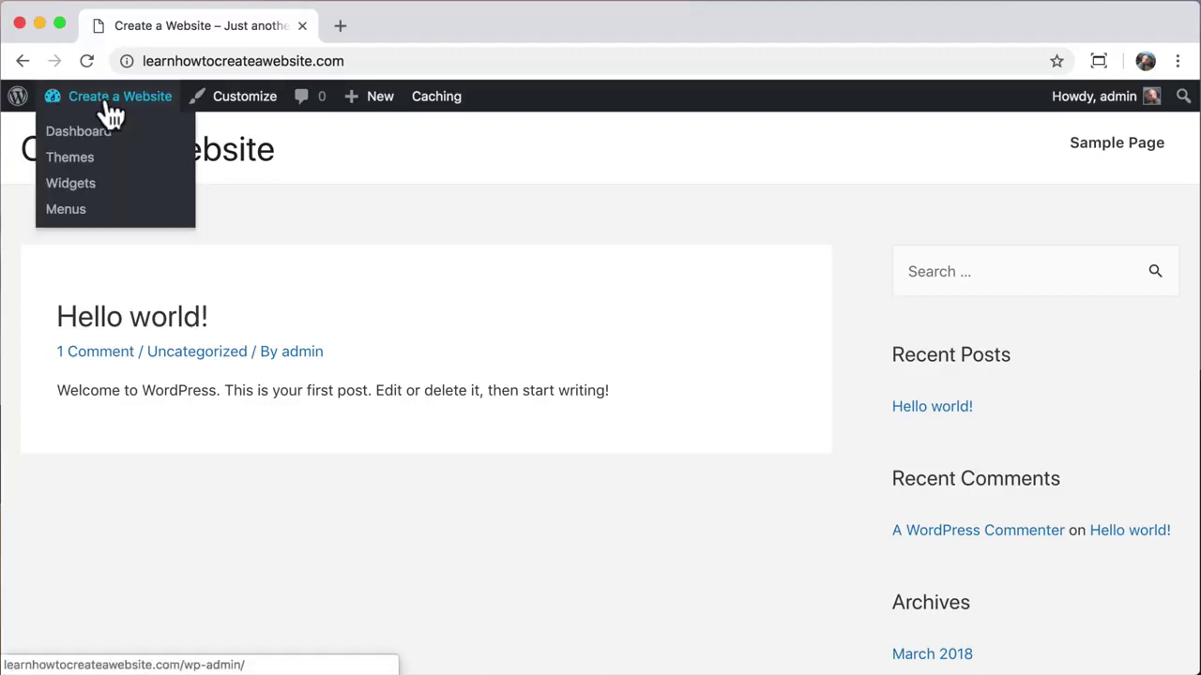
click(58, 141)
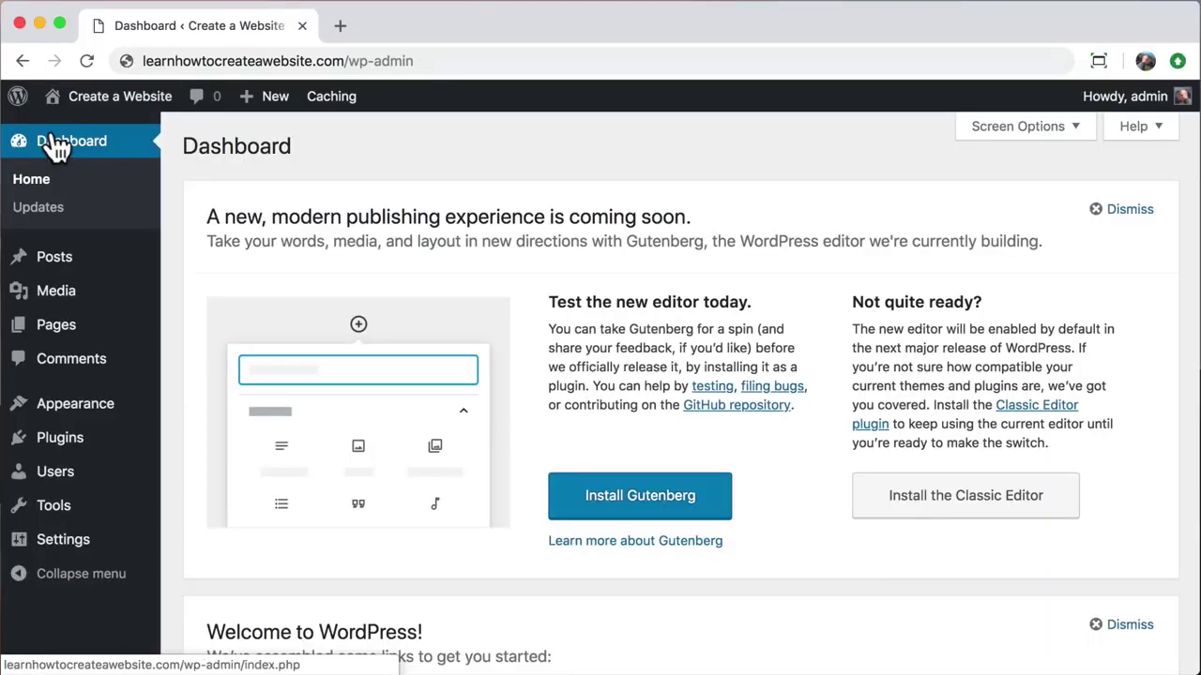
click(51, 440)
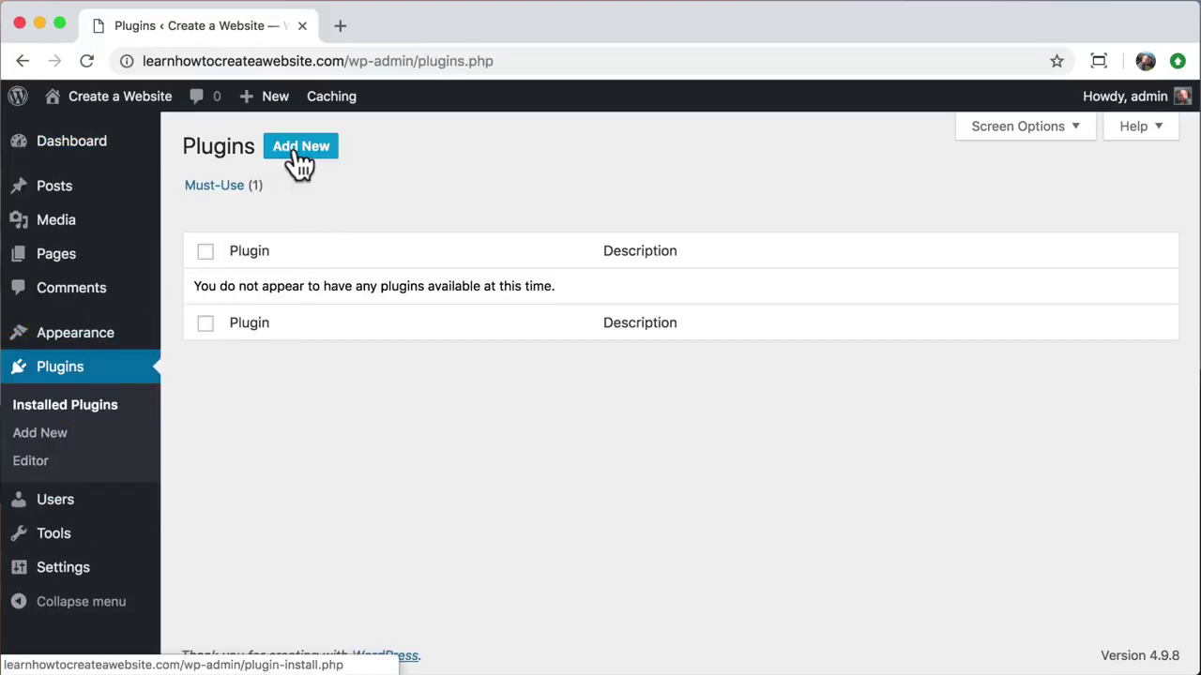
click(299, 153)
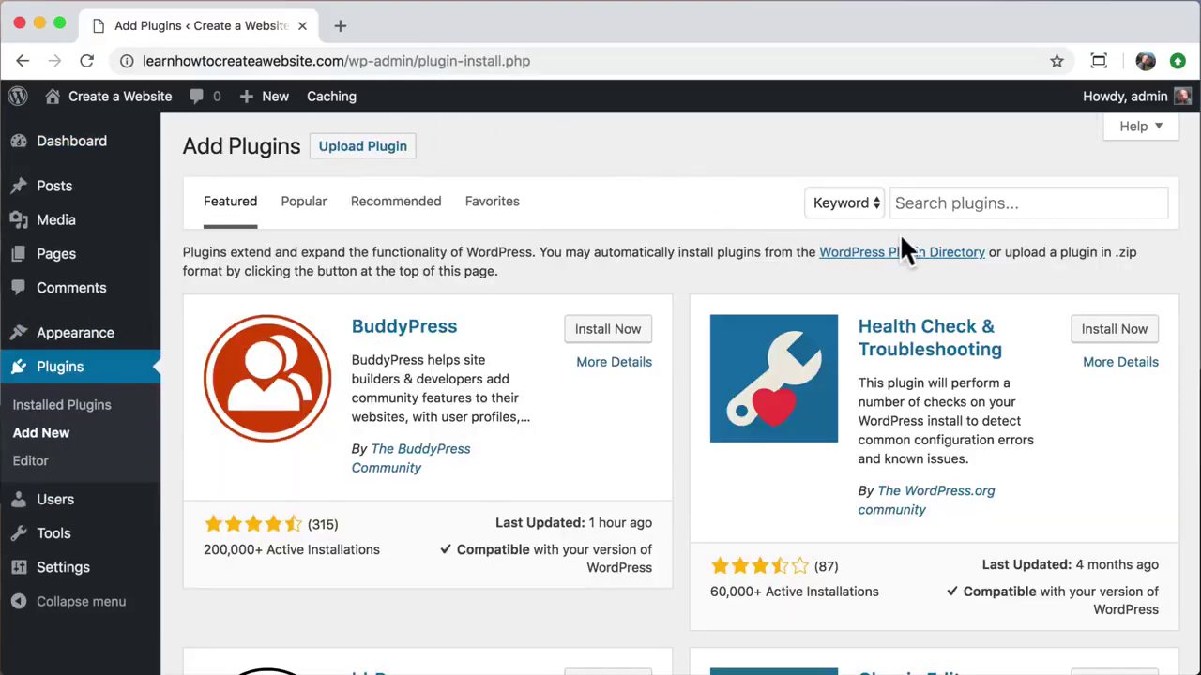
click(907, 203)
text(astra starter sites)
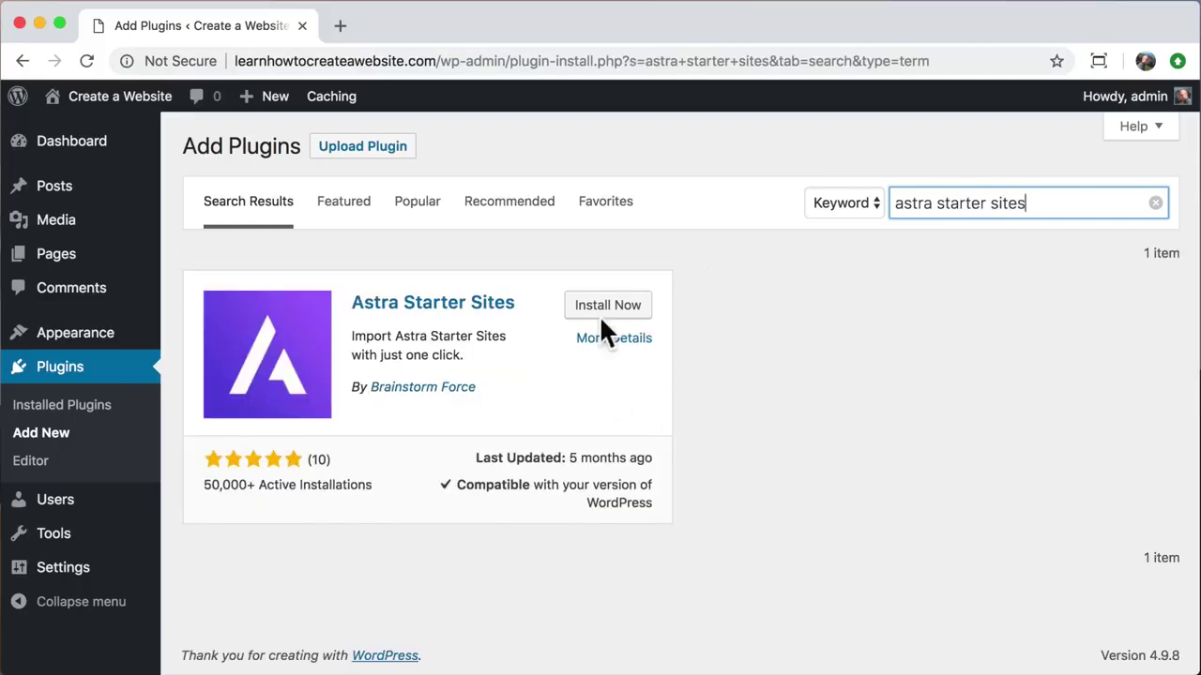
click(612, 310)
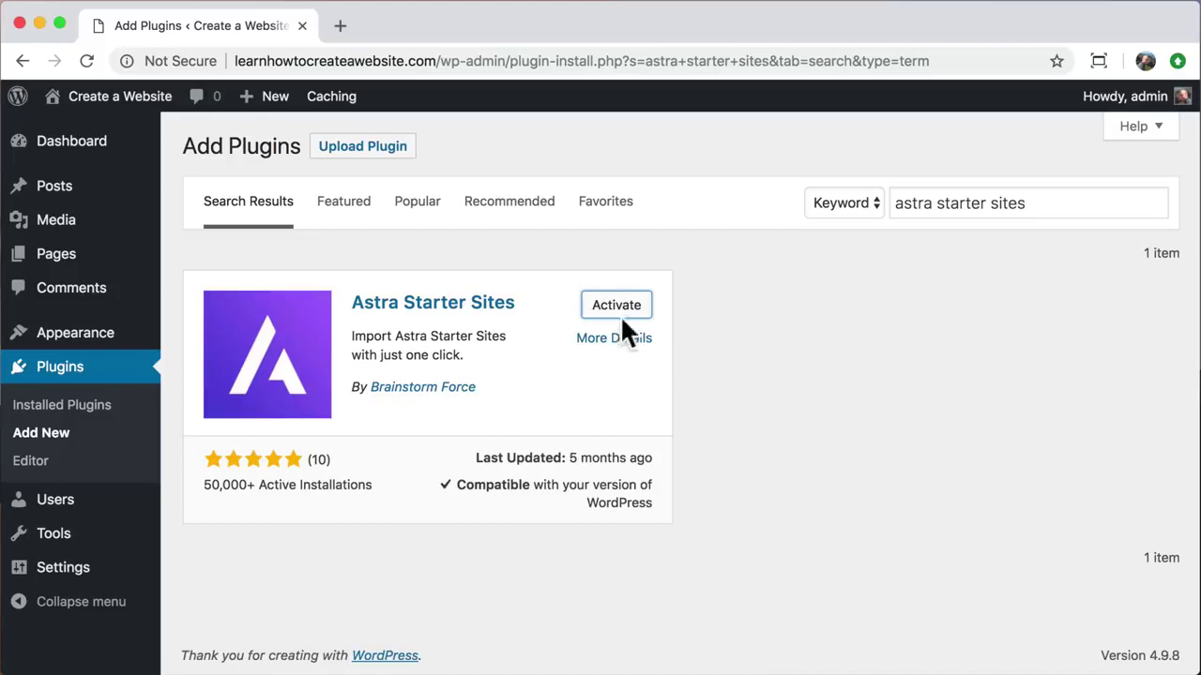
click(610, 313)
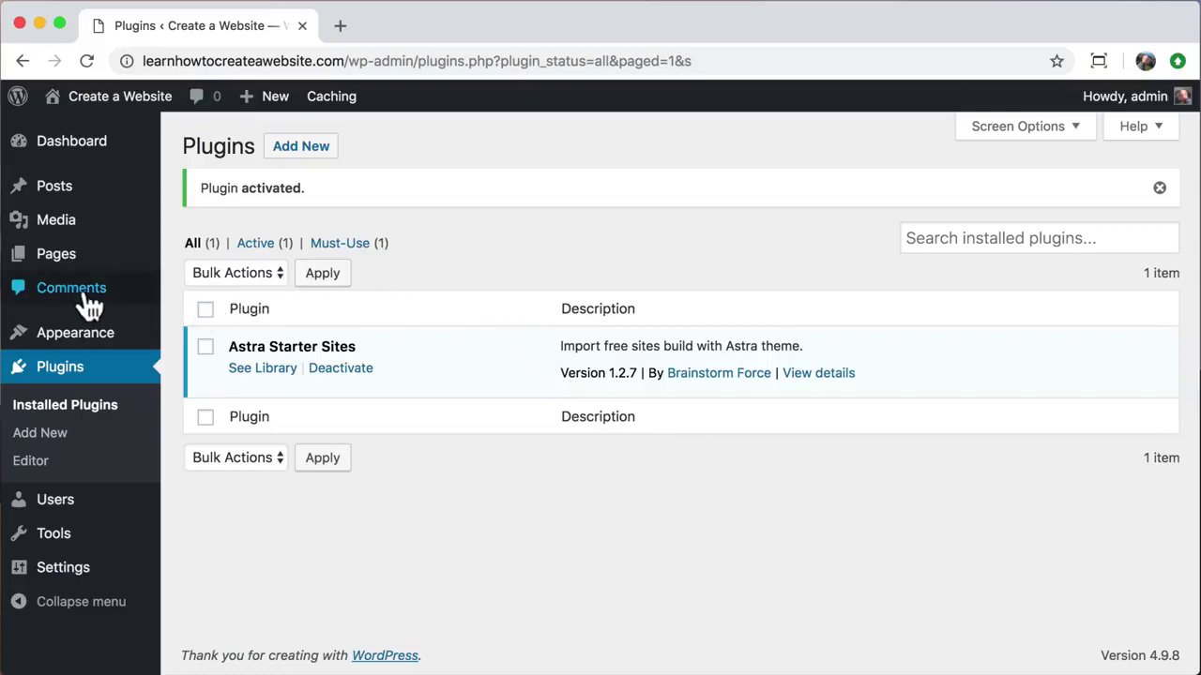
Step: Bulk-move Sample Page and WPForms Preview to Trash, then open the Trash (2) list
click(52, 265)
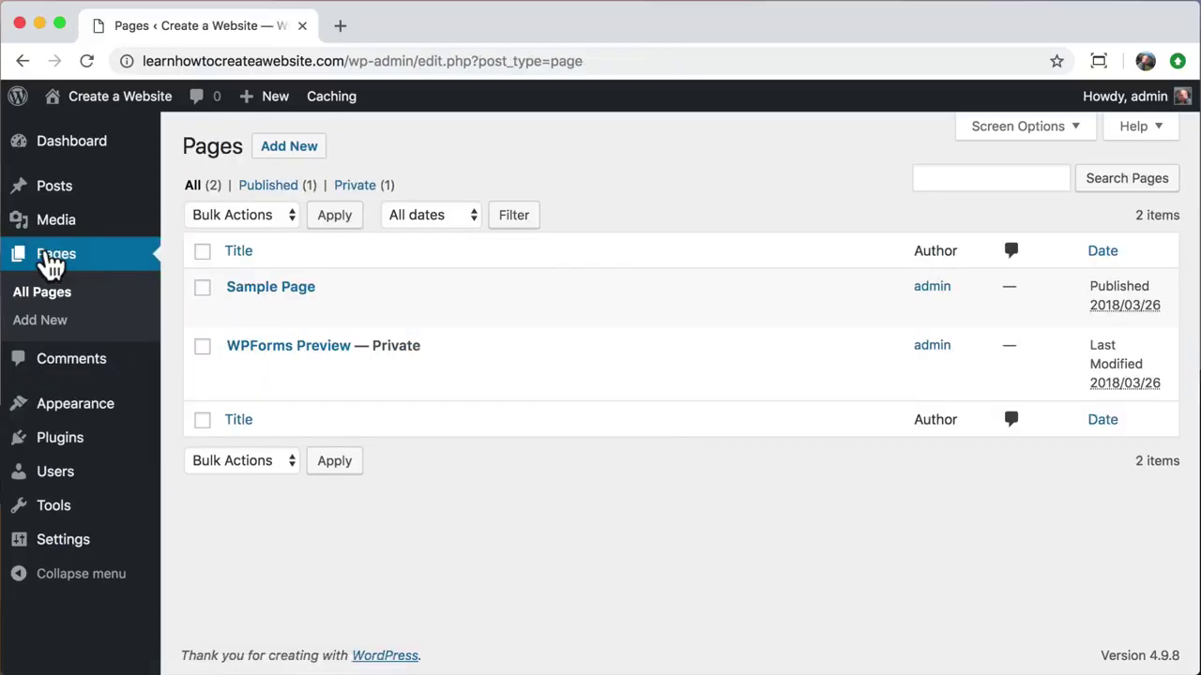
click(203, 251)
click(273, 214)
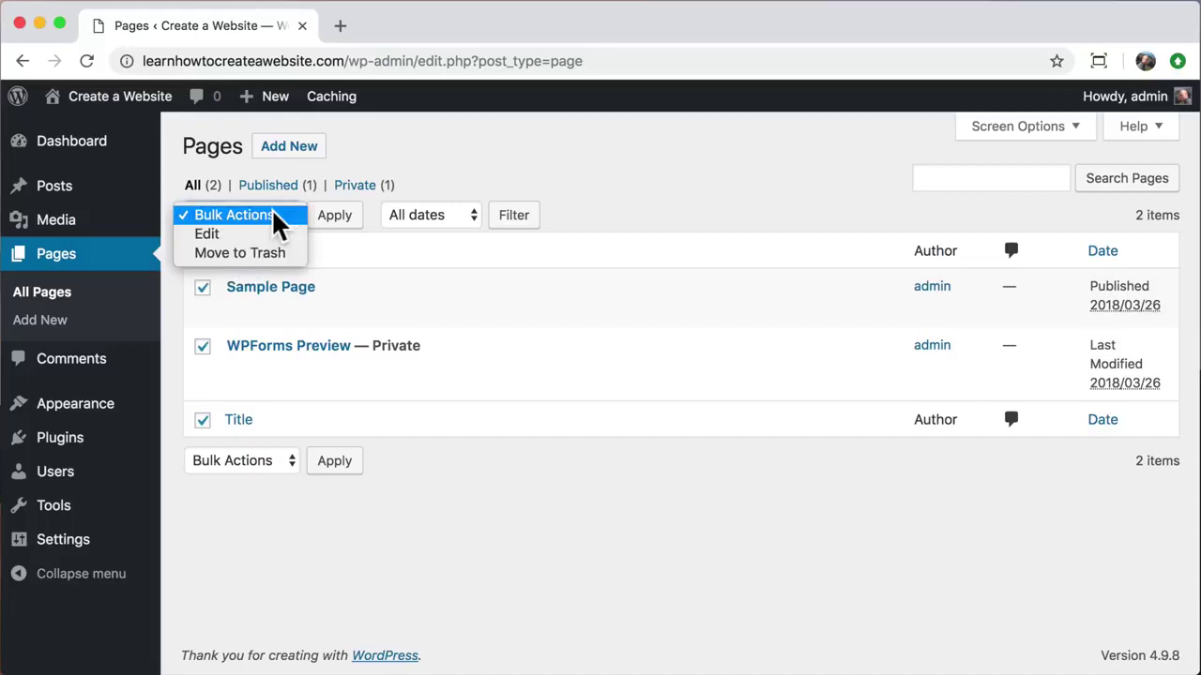
click(258, 251)
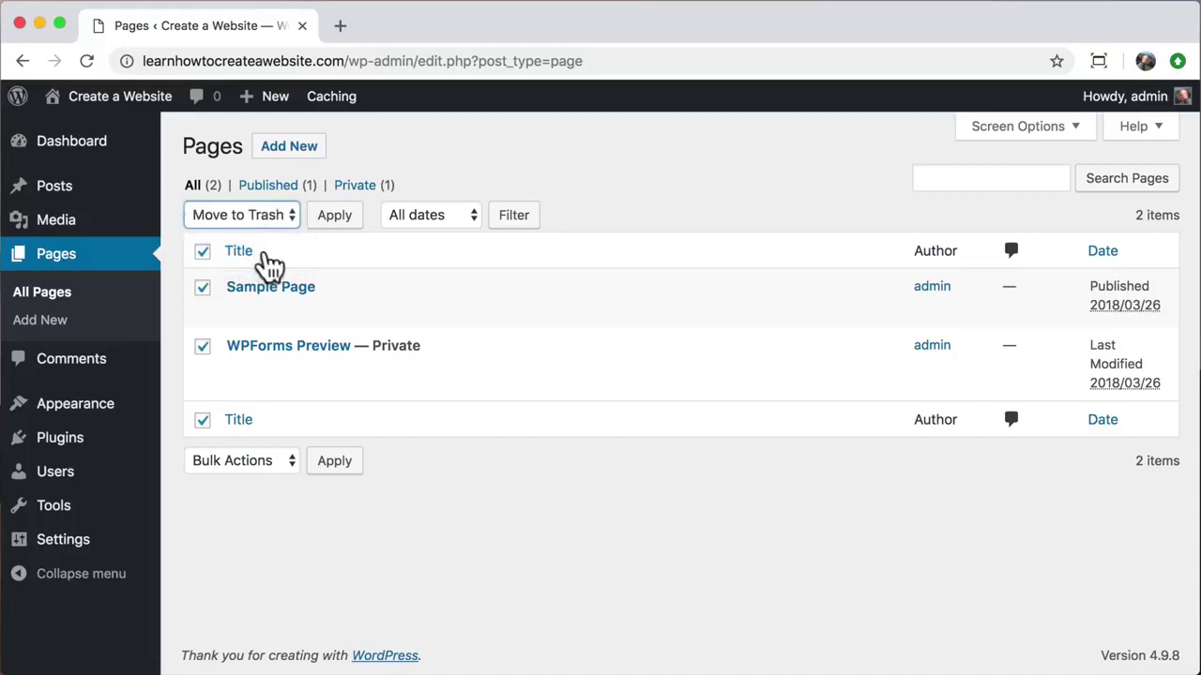
click(328, 225)
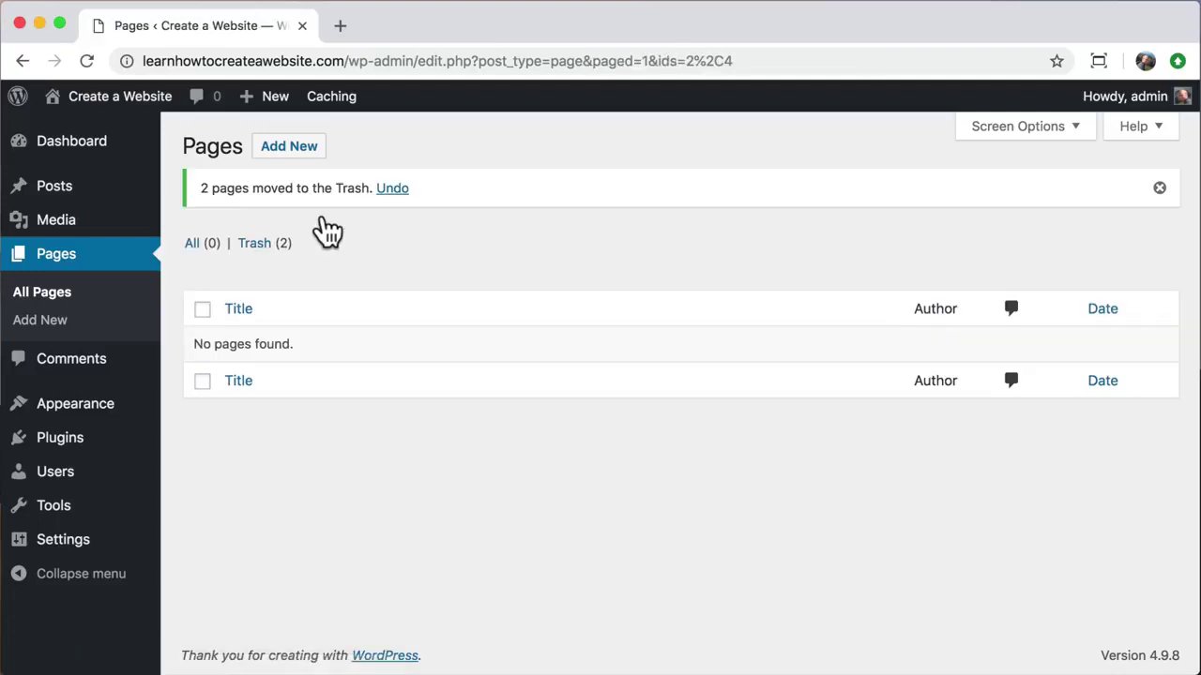
click(257, 246)
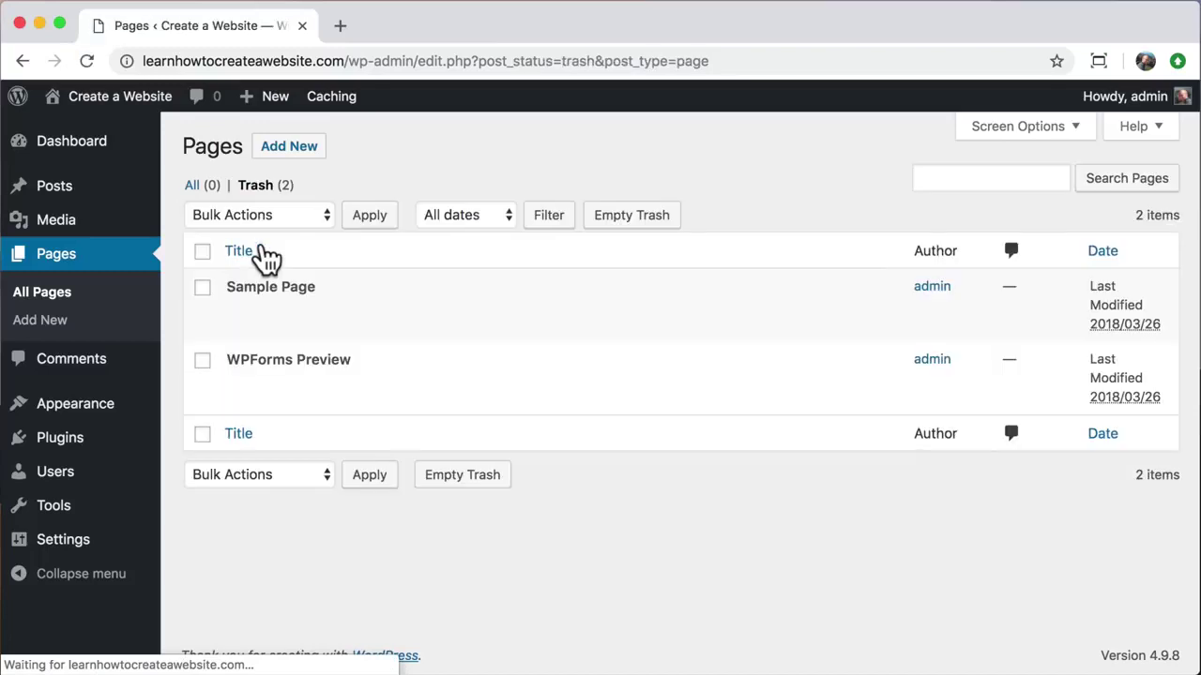
Step: Select both trashed pages and apply Delete Permanently, emptying the Trash
click(201, 251)
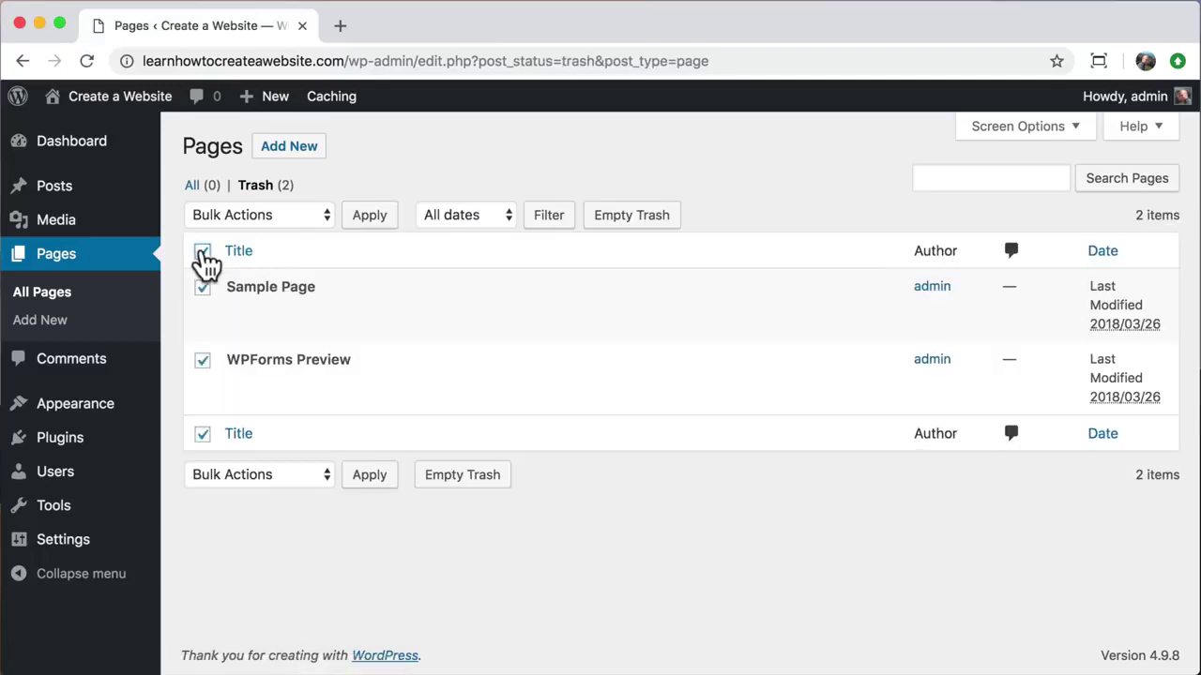
click(305, 214)
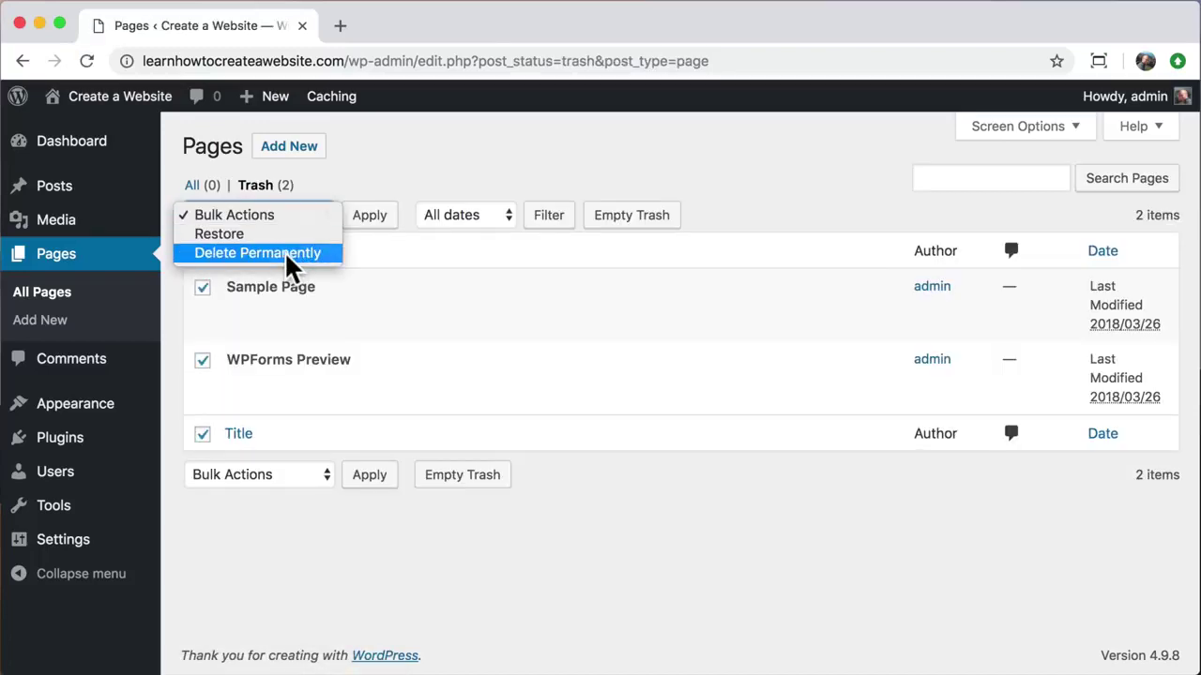
click(285, 251)
click(370, 225)
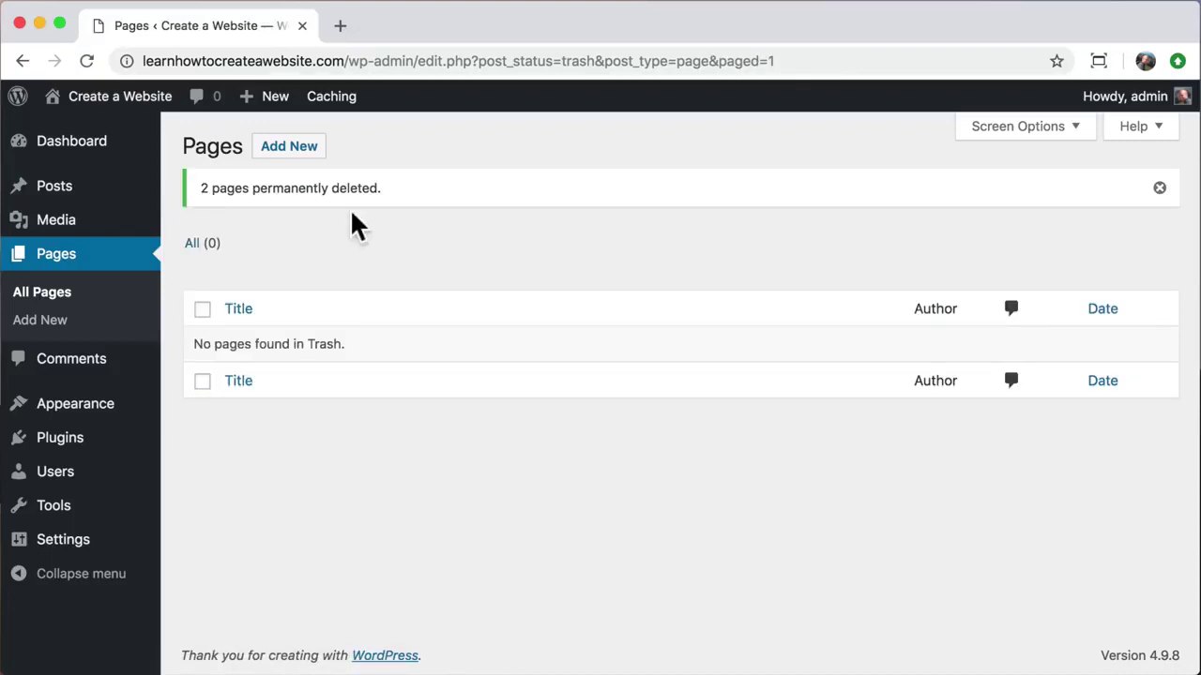
mouse_move(116, 416)
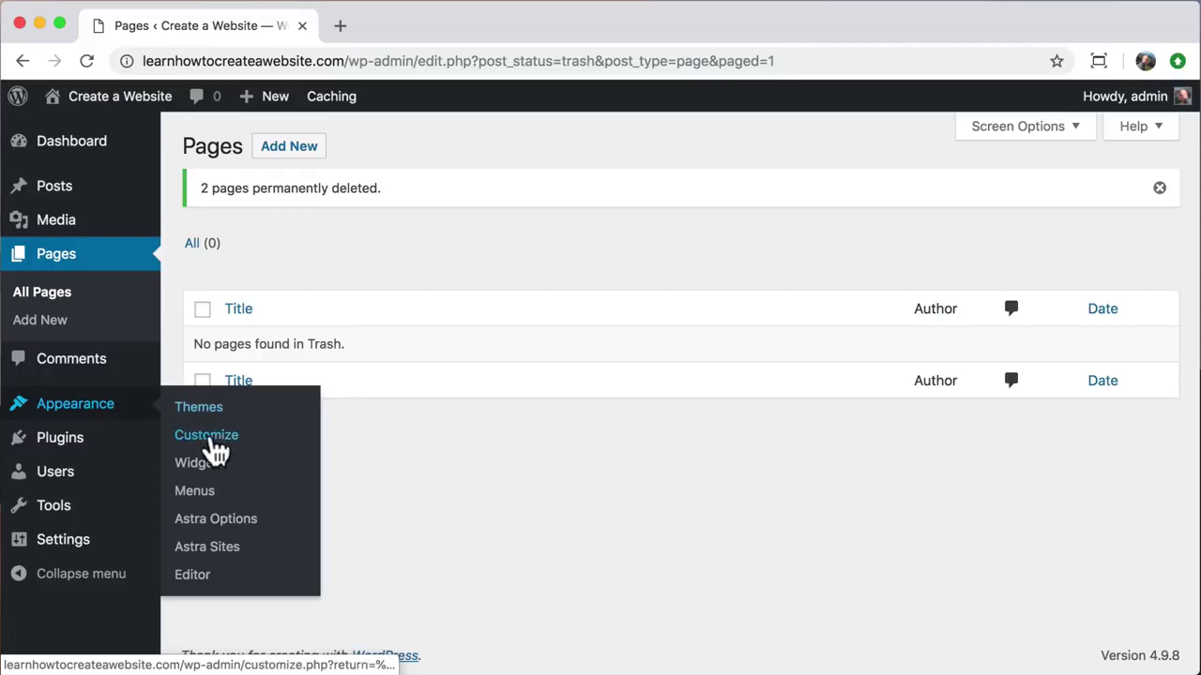
Step: Open Appearance > Astra Sites, show Elementor templates and filter to the 33 free designs
click(237, 556)
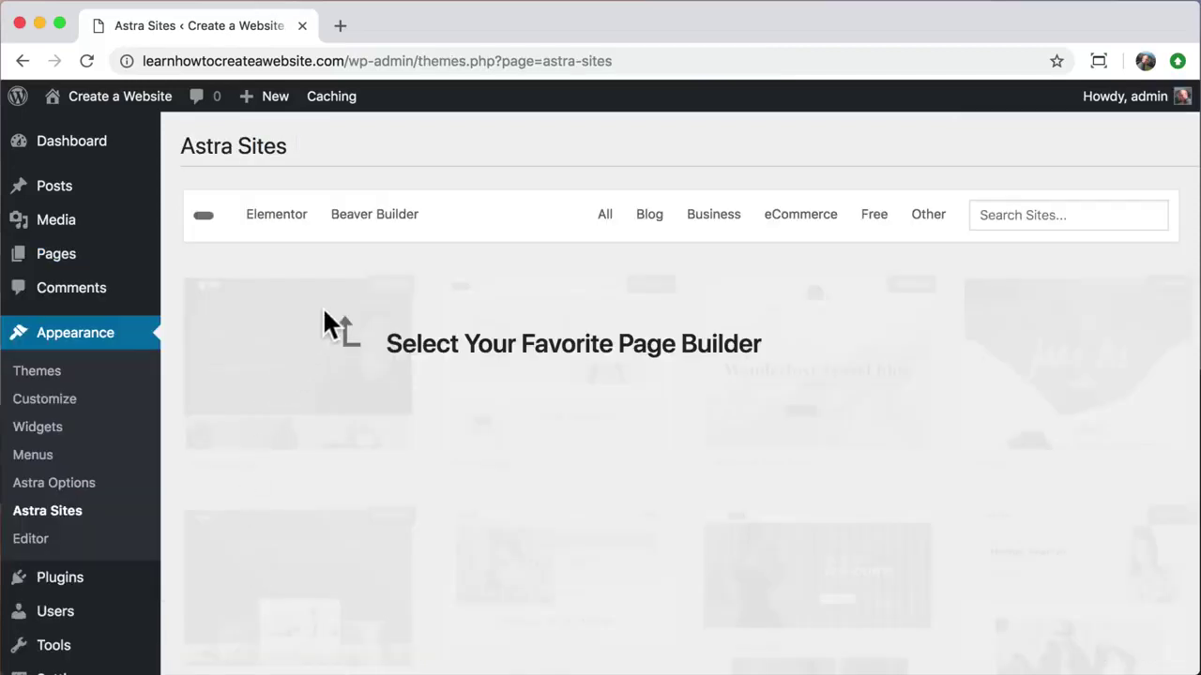
click(280, 224)
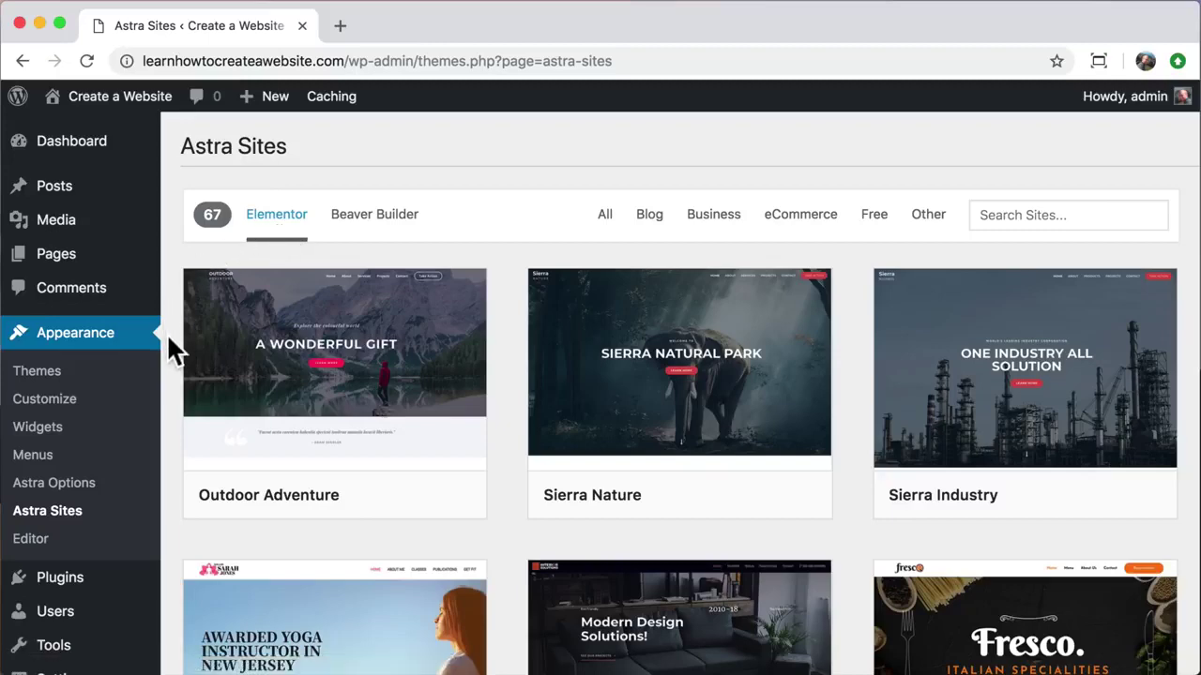
scroll(167, 338, down, 5)
scroll(169, 340, down, 9)
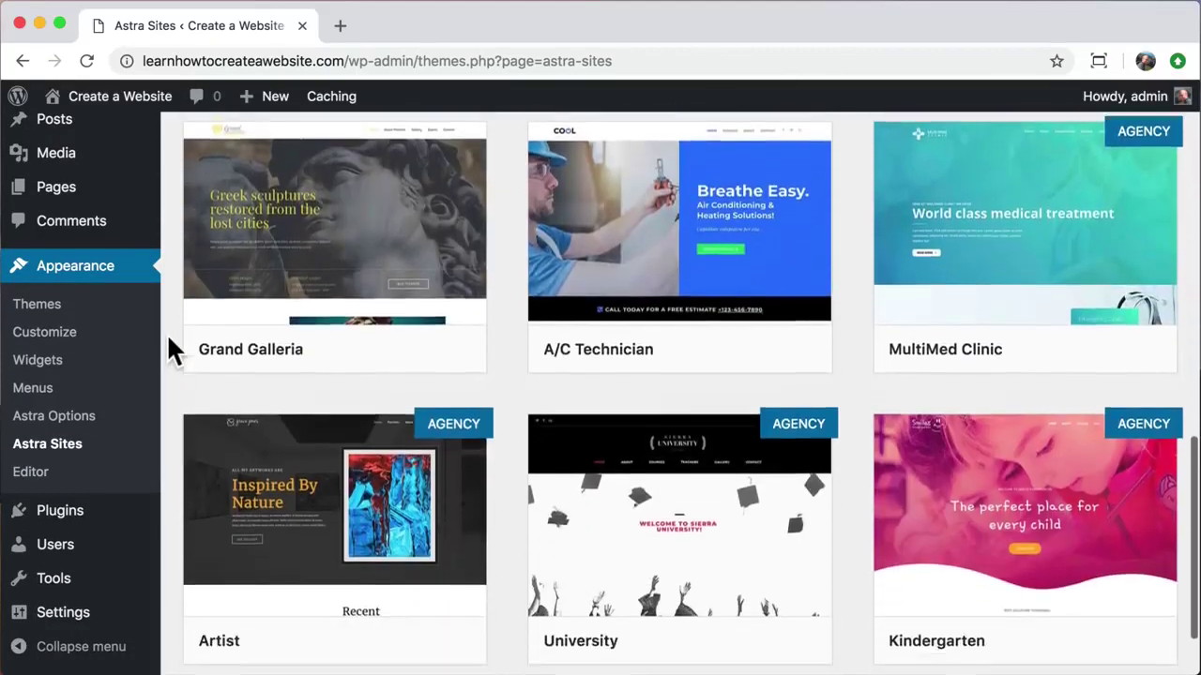
scroll(169, 339, down, 12)
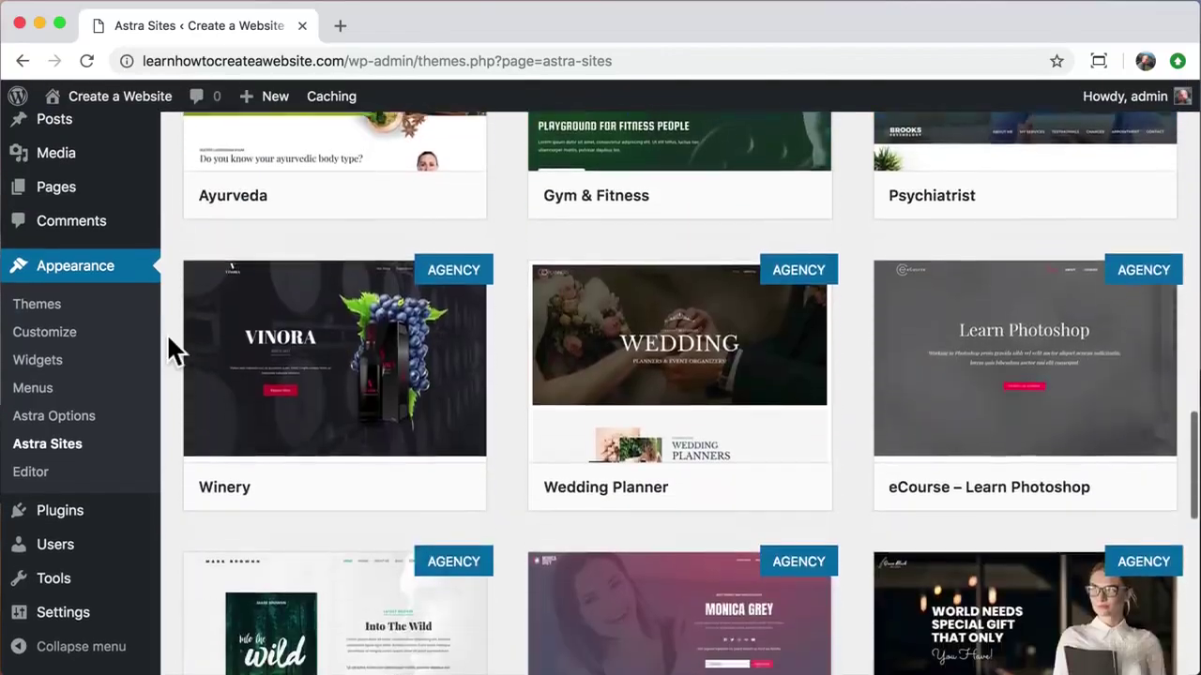
scroll(169, 338, down, 2)
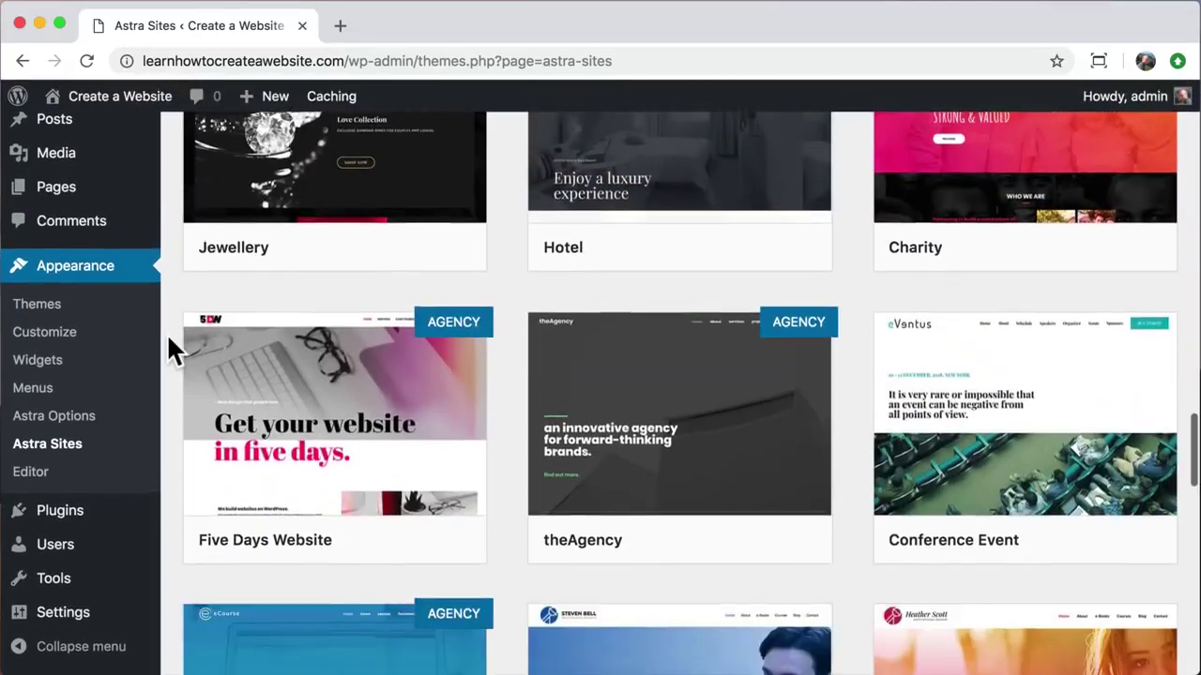
scroll(169, 339, up, 13)
scroll(166, 333, up, 11)
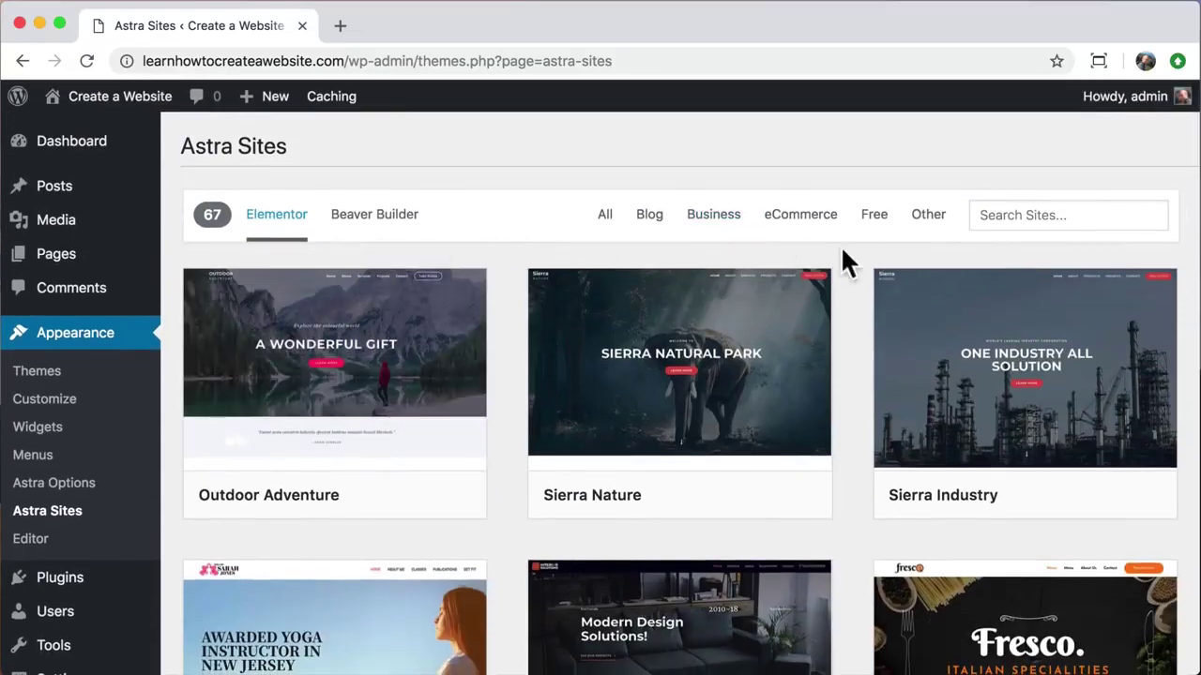
click(878, 222)
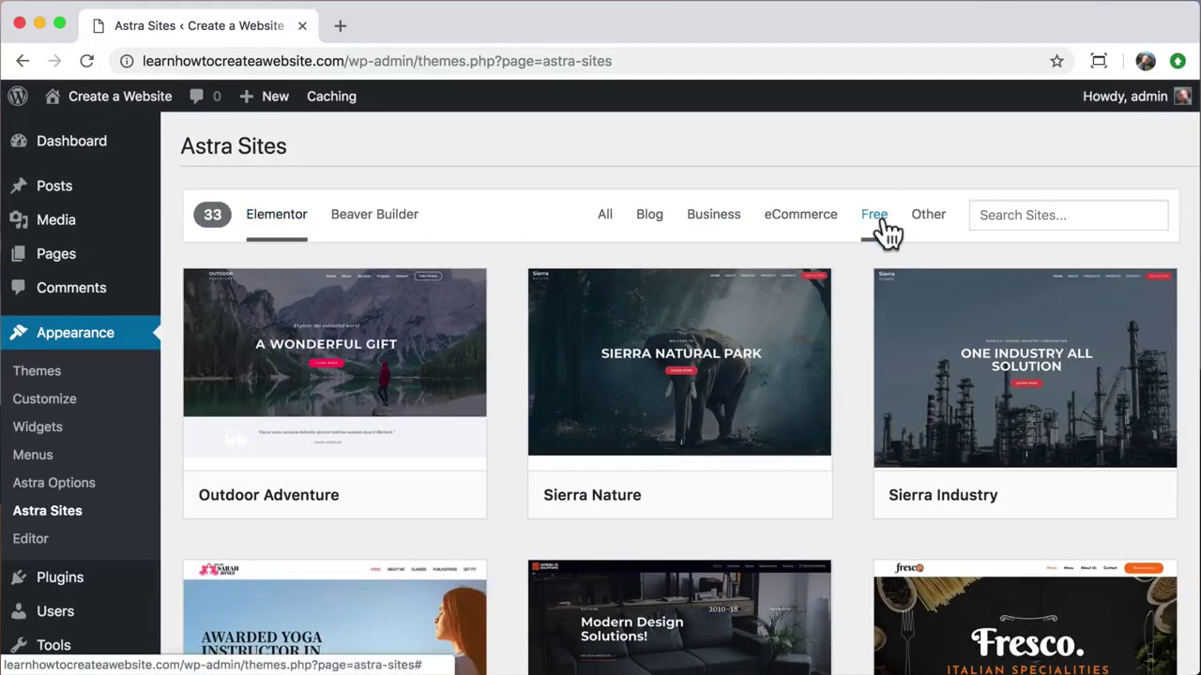
scroll(855, 309, down, 6)
scroll(853, 327, down, 4)
scroll(852, 338, up, 10)
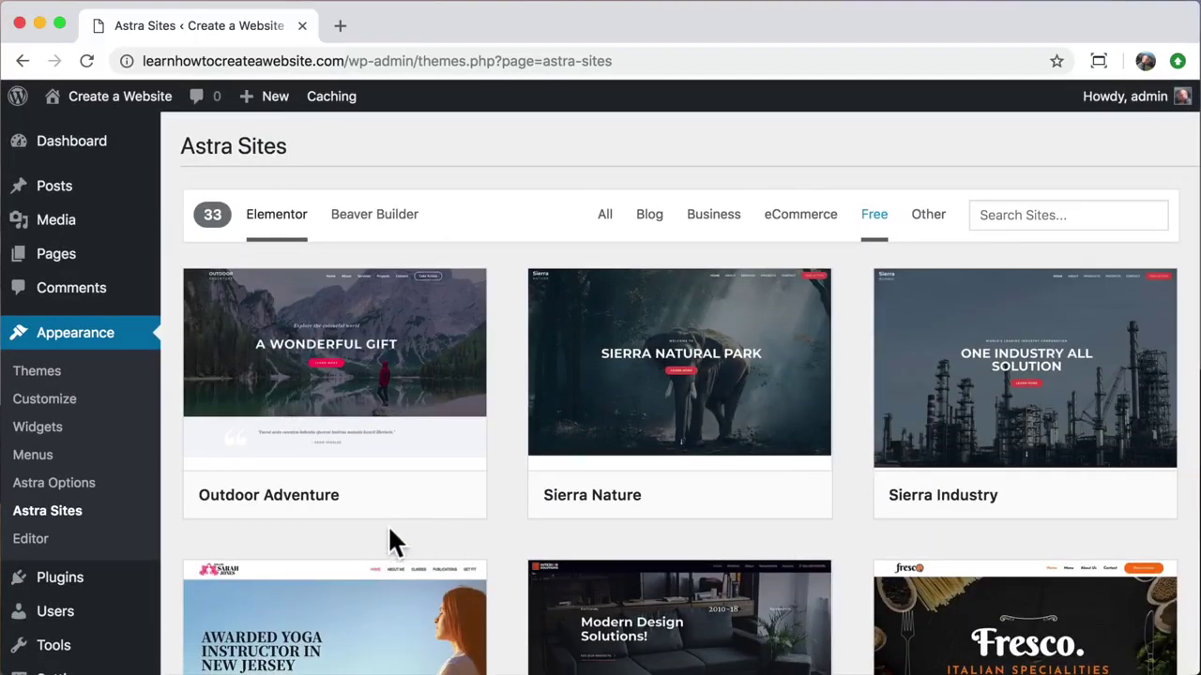
mouse_move(397, 388)
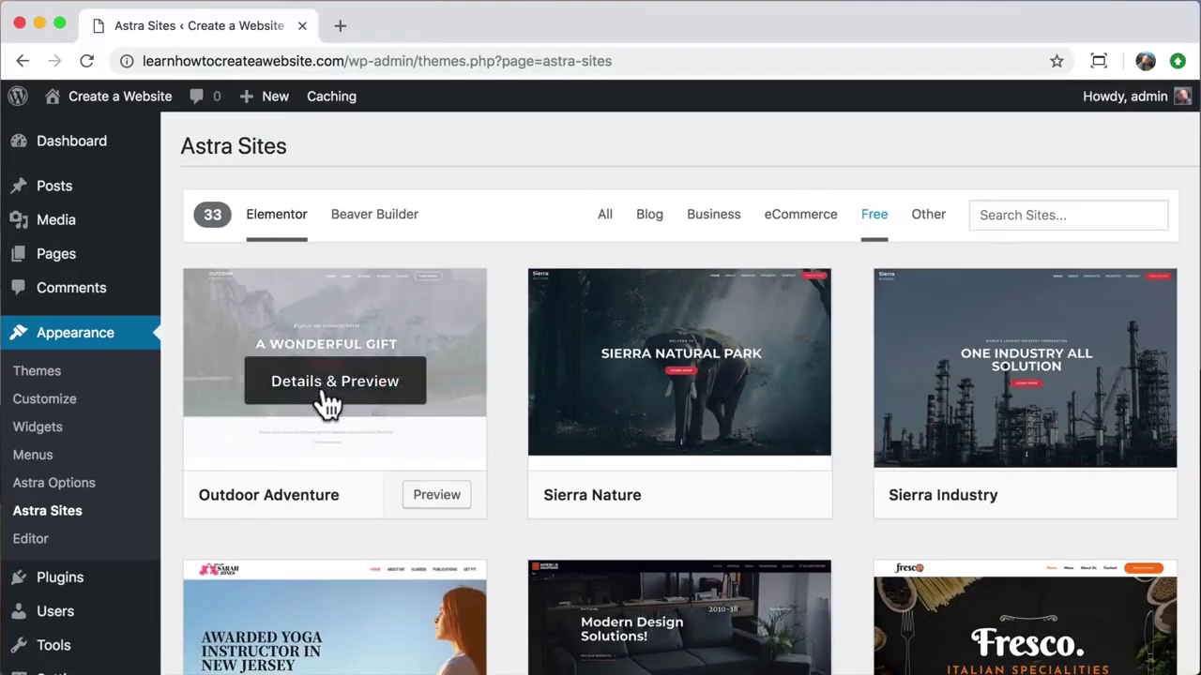
Step: Preview the Outdoor Adventure template and install its required Contact Form 7 and Elementor plugins
click(324, 394)
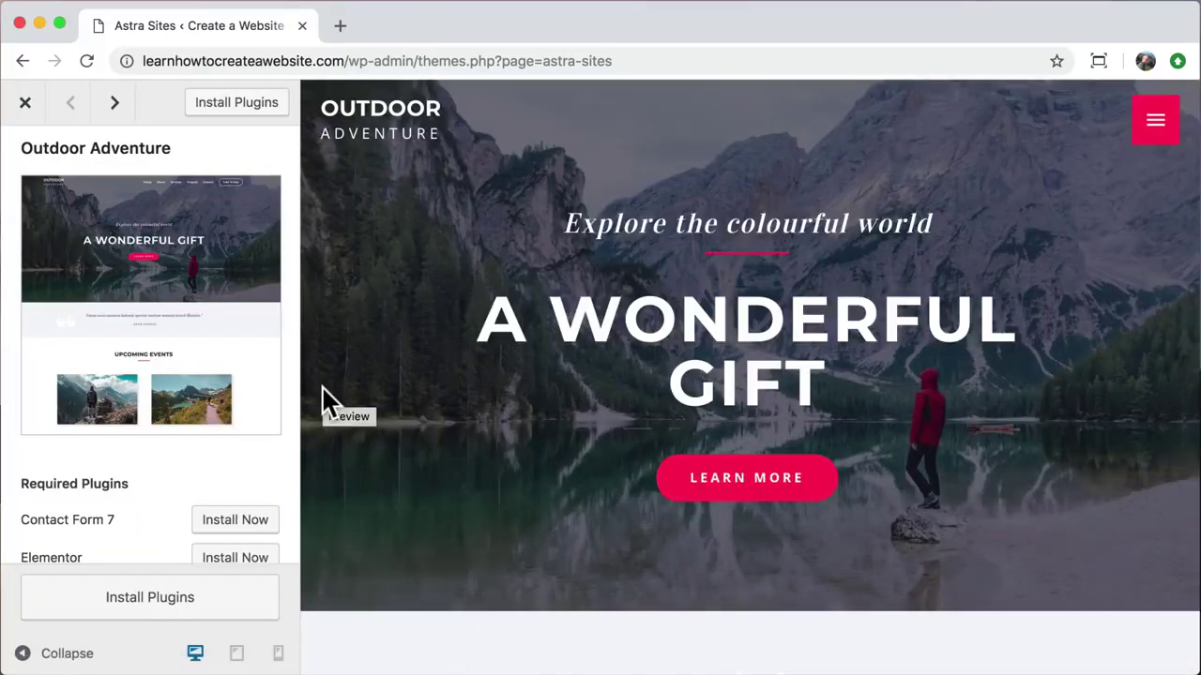
scroll(433, 404, down, 15)
scroll(432, 404, up, 5)
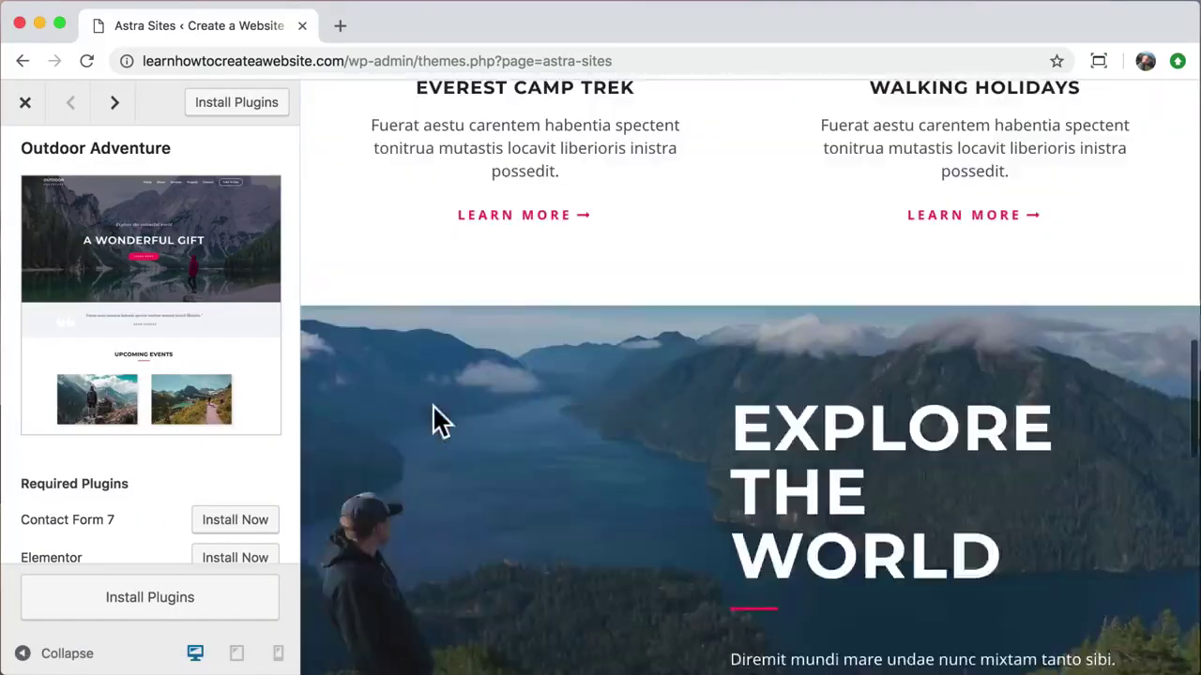
scroll(432, 405, up, 10)
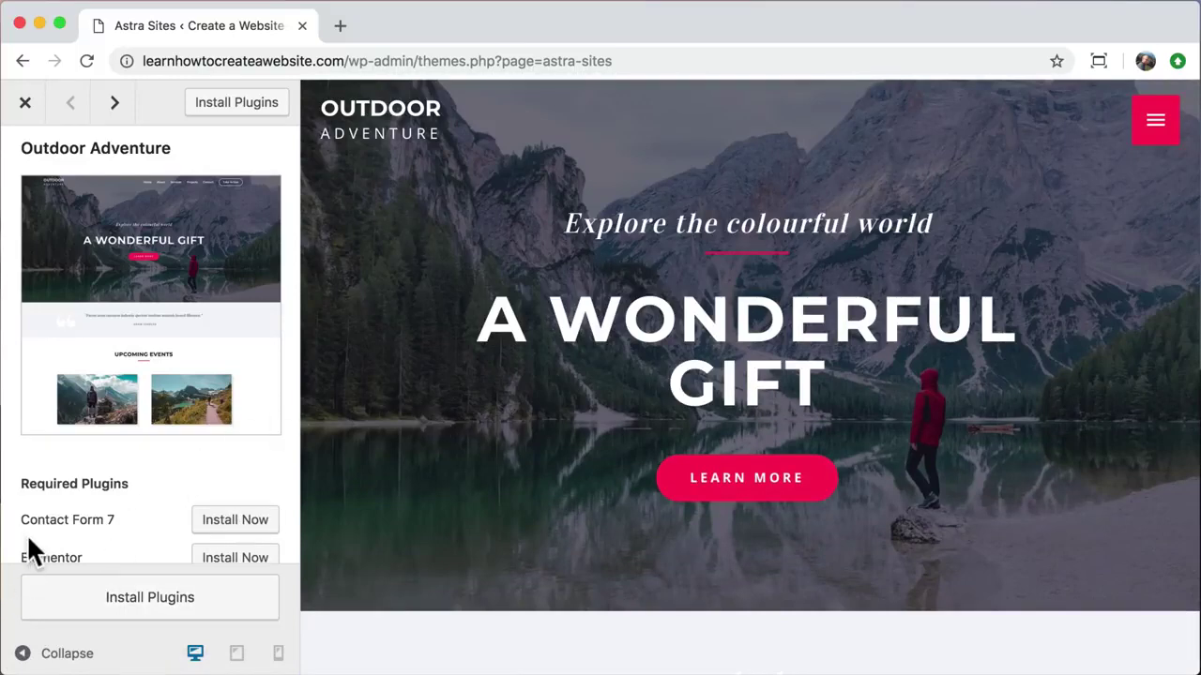
scroll(26, 534, down, 2)
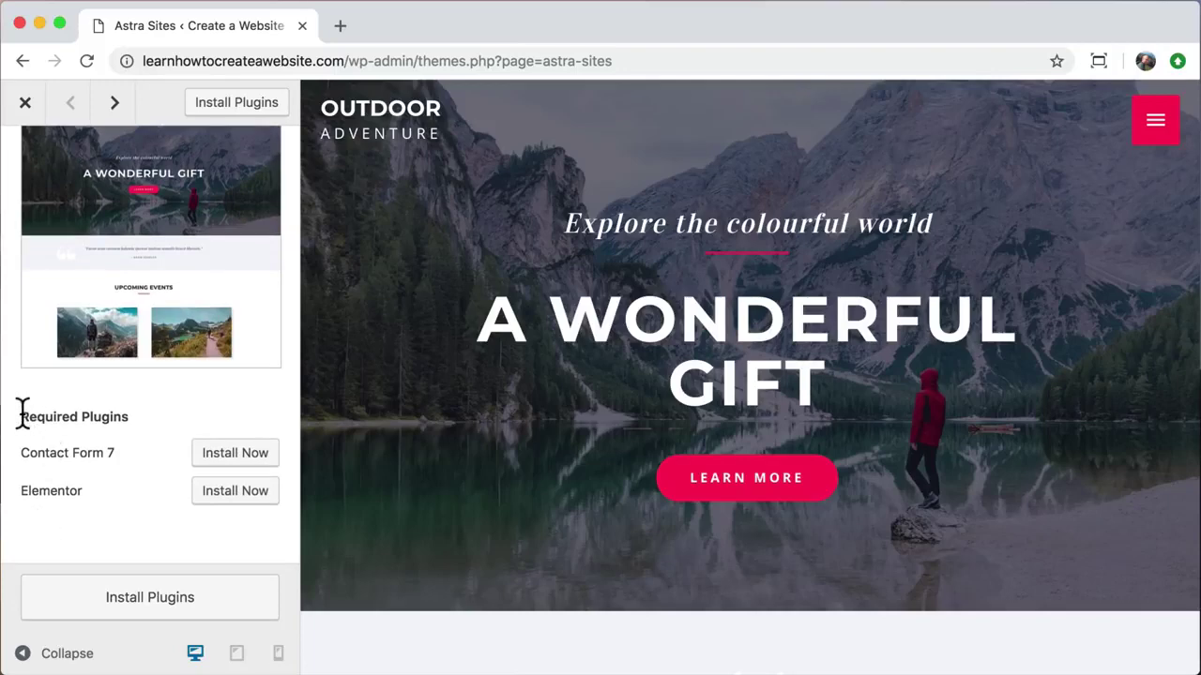
drag(21, 416, 132, 427)
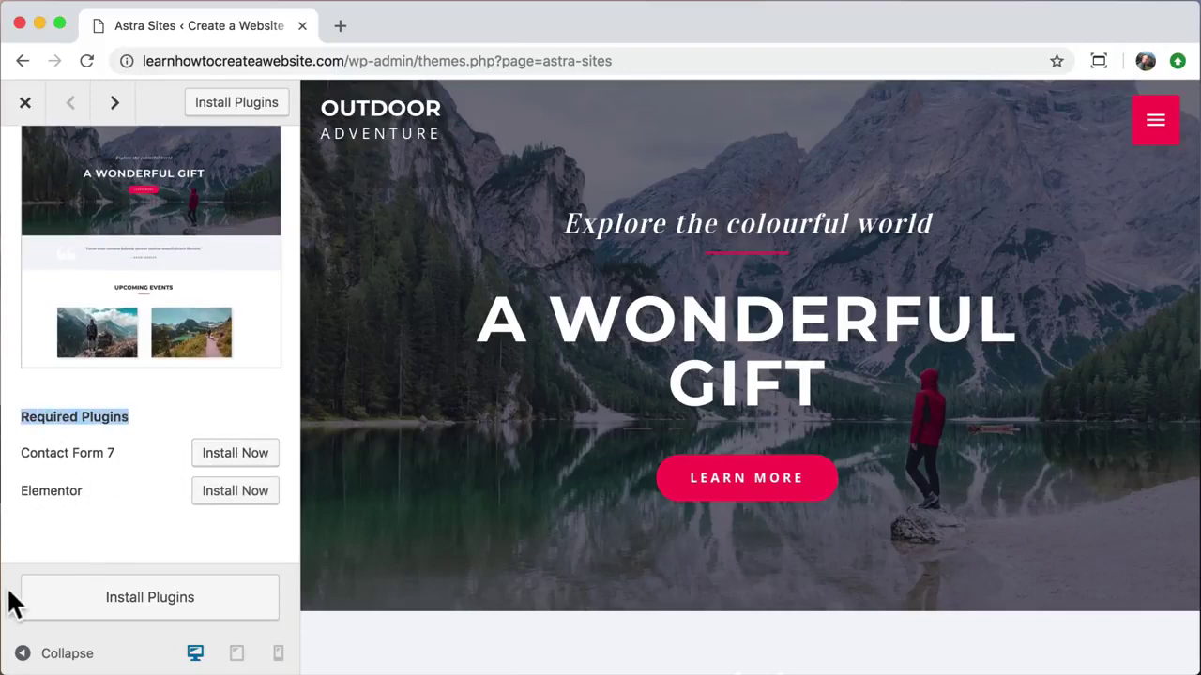
click(105, 605)
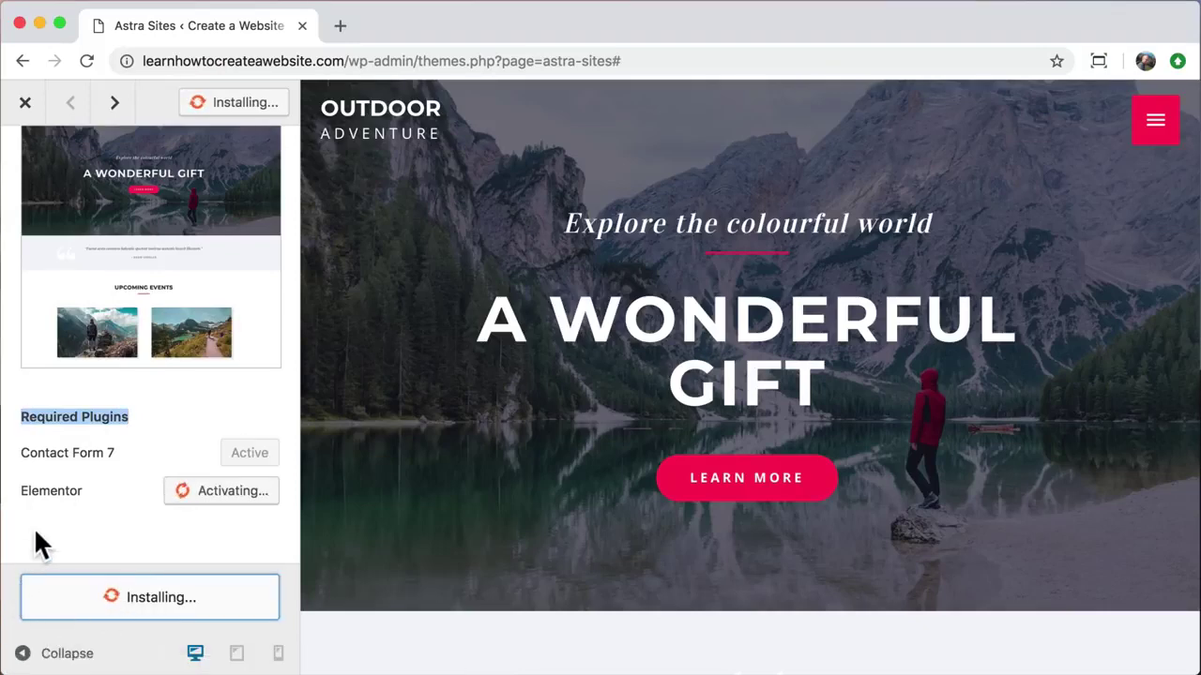
scroll(33, 527, up, 2)
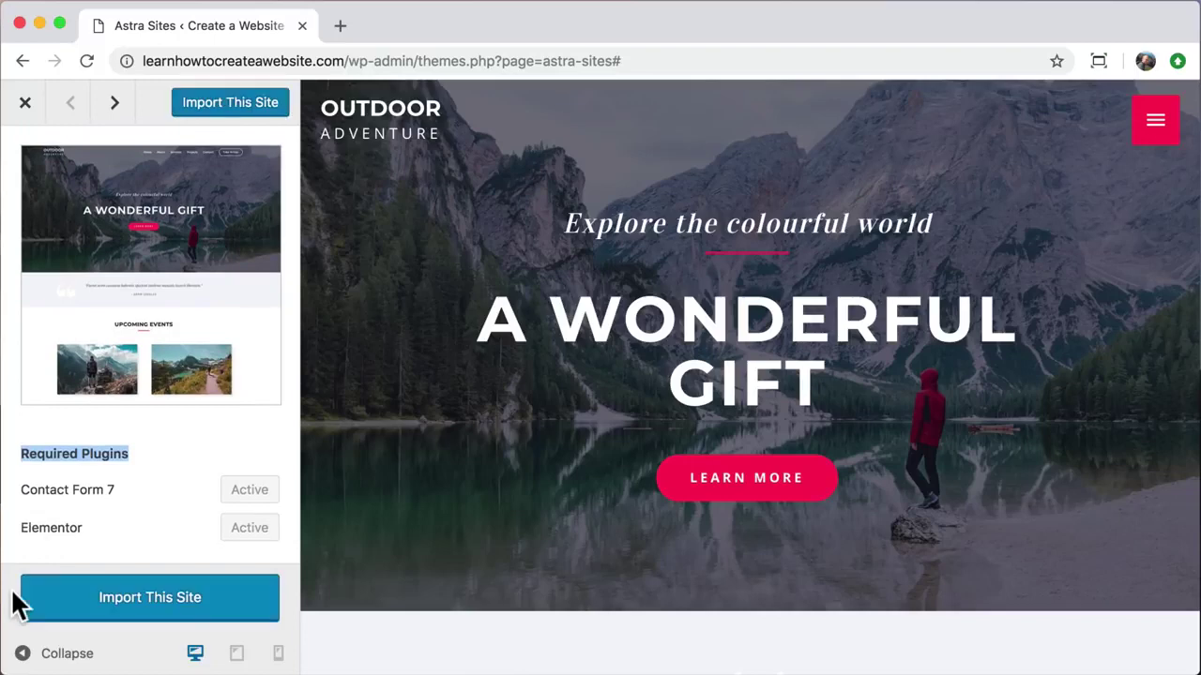
Step: Import the Outdoor Adventure site, confirm the import, and view the result in a new tab
click(147, 610)
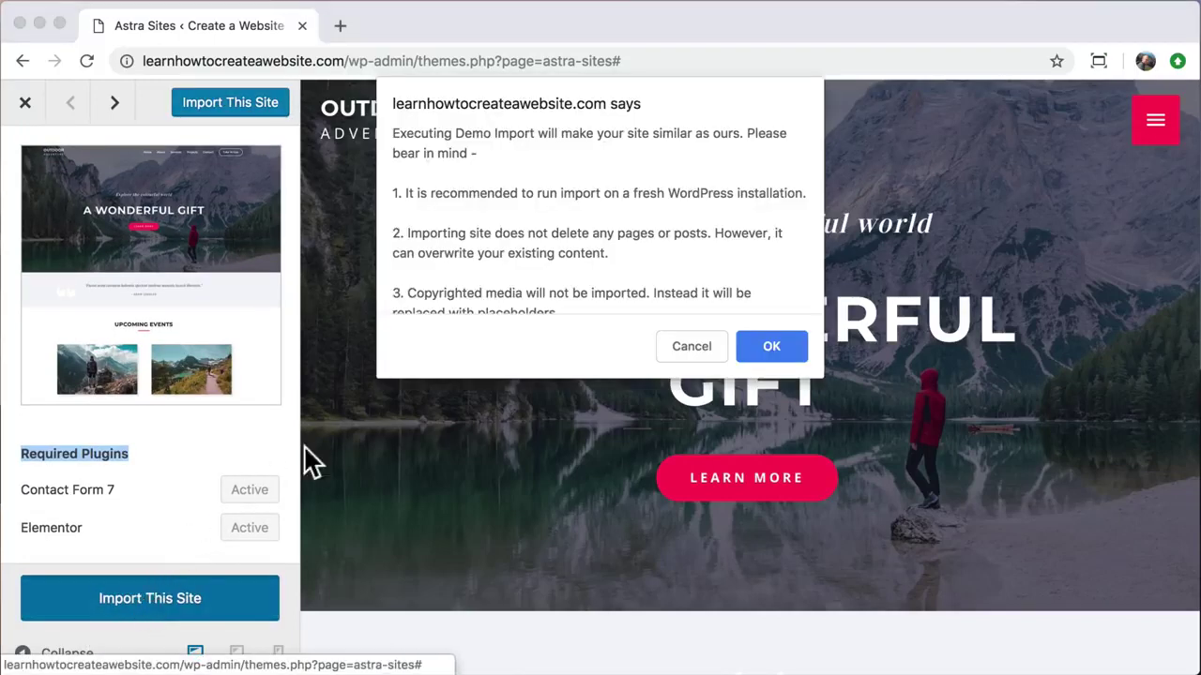
click(775, 344)
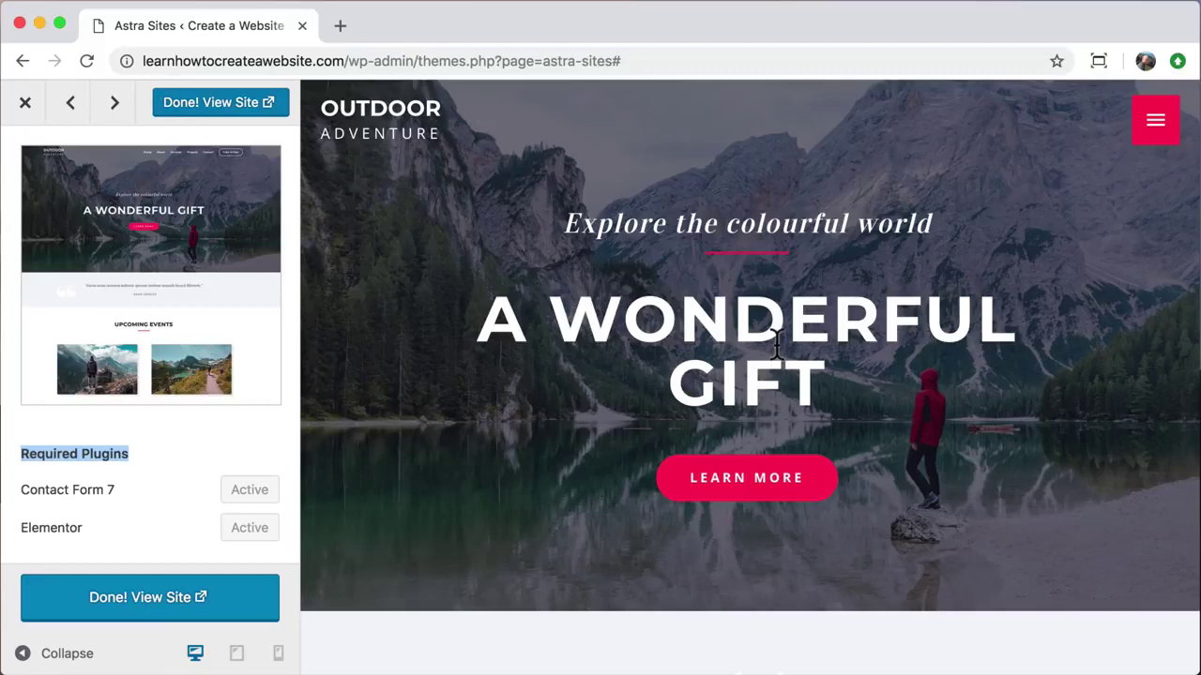
click(229, 108)
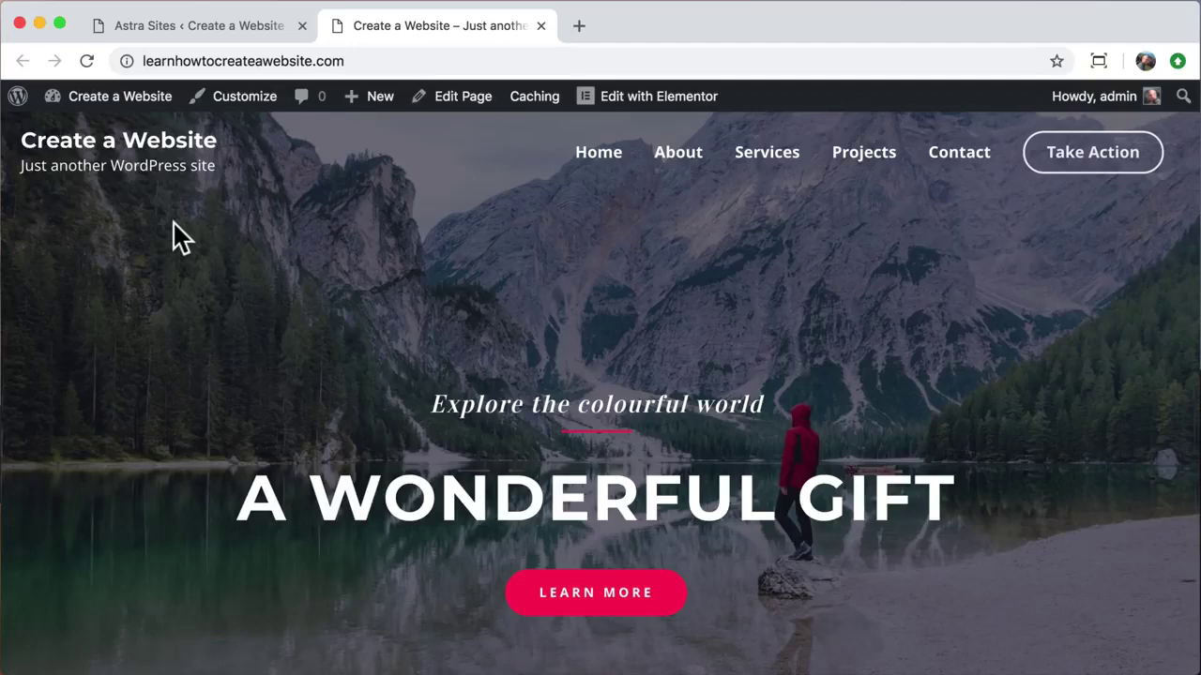
Step: Close the starter sites tab and scroll through the imported home page
click(302, 25)
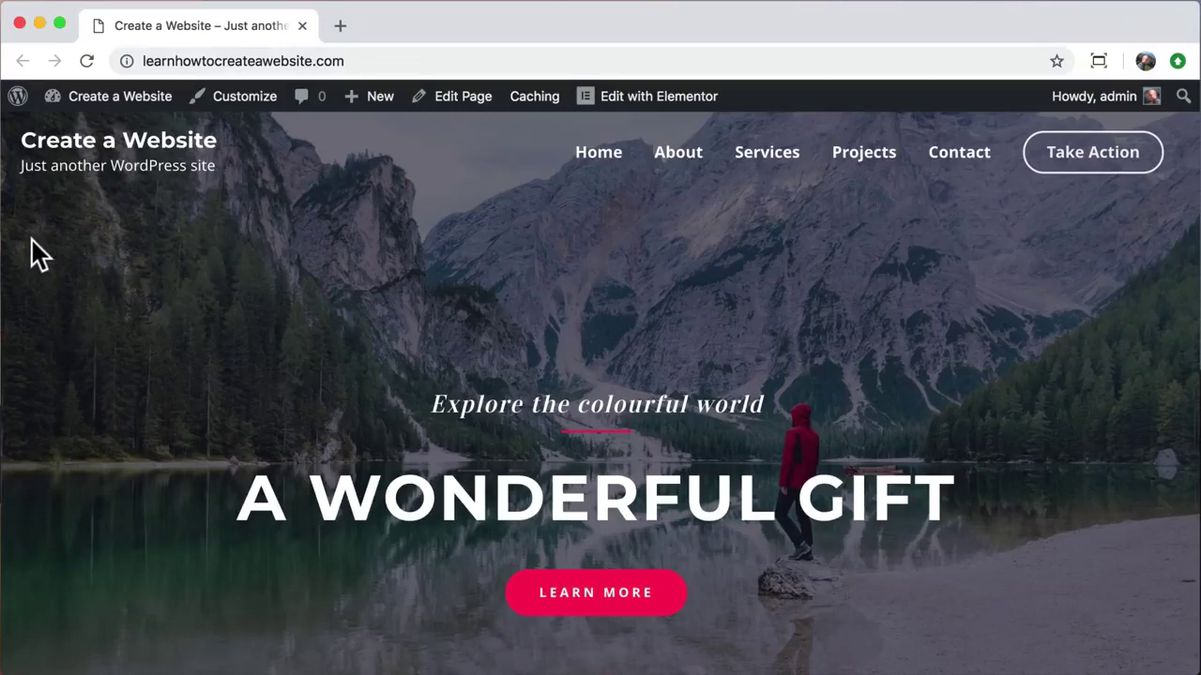
scroll(38, 253, down, 10)
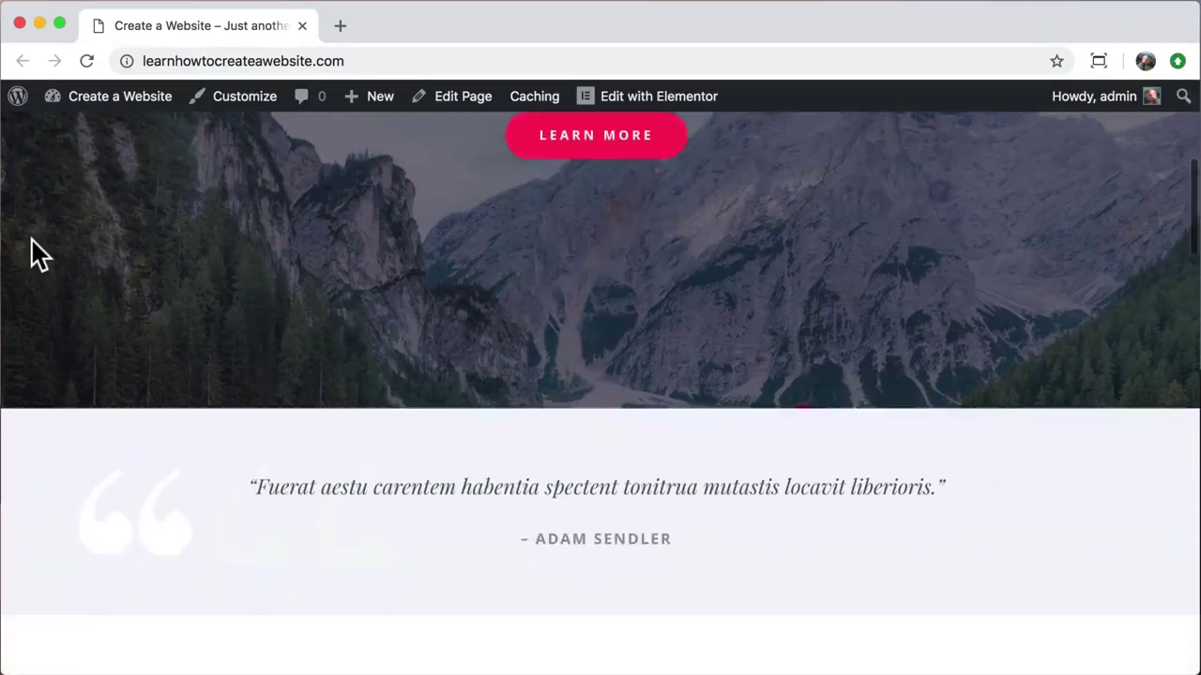
scroll(38, 253, down, 10)
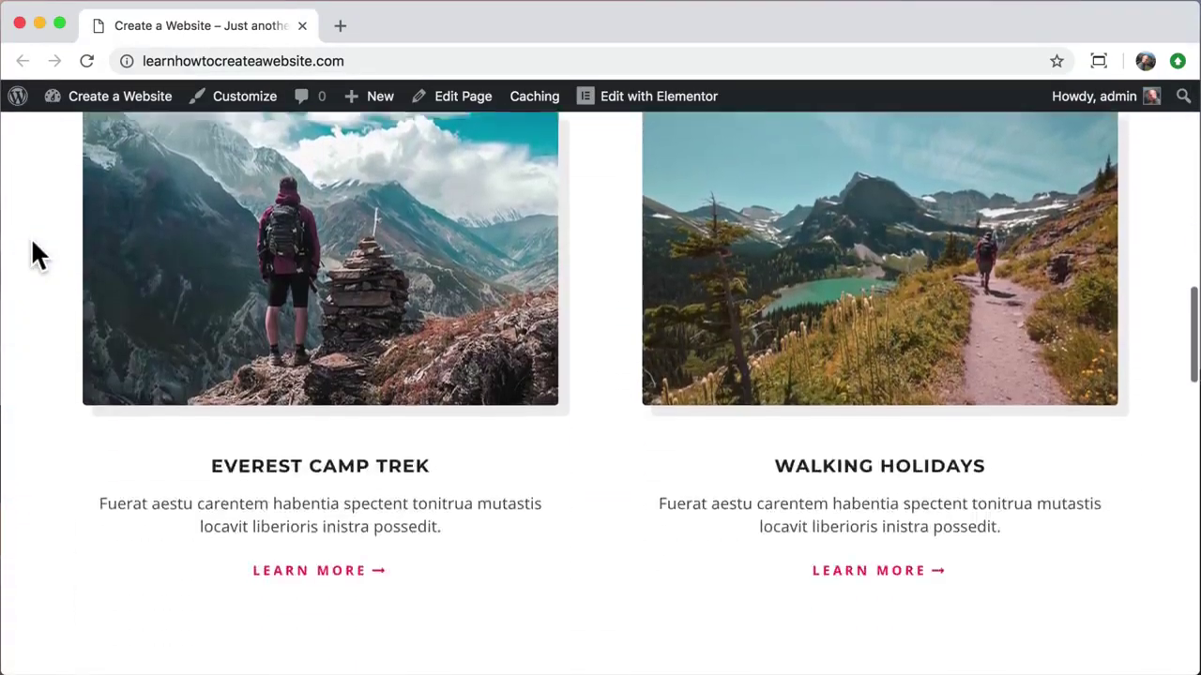
scroll(38, 253, down, 10)
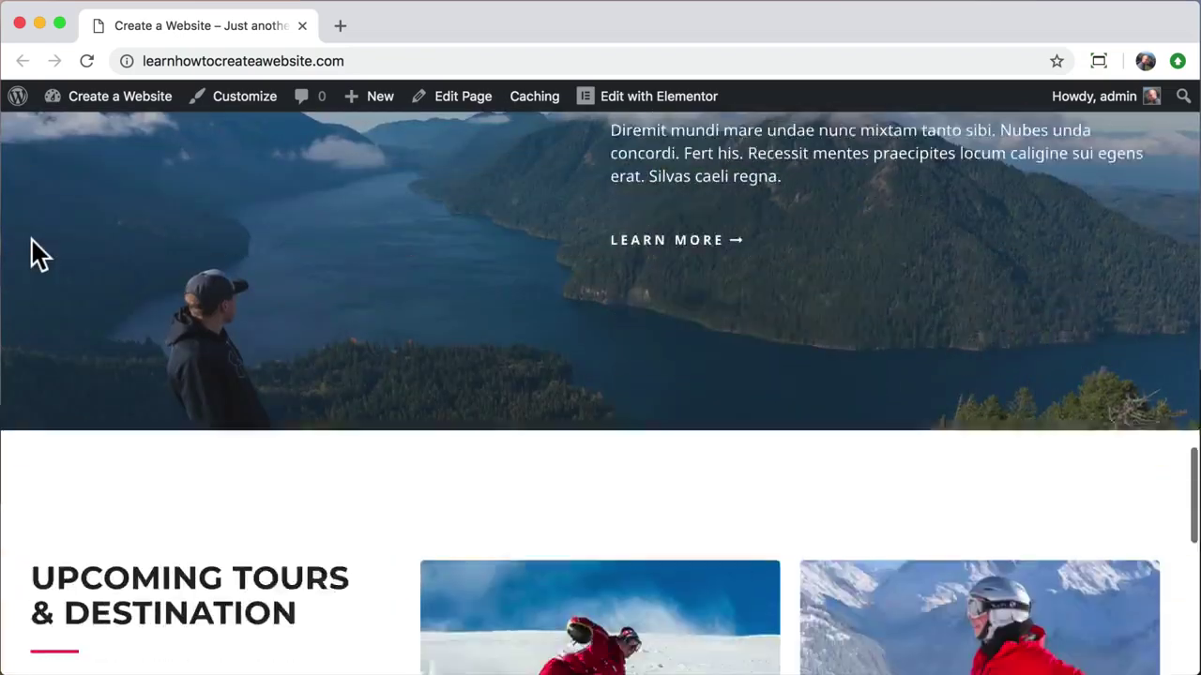
scroll(37, 253, down, 5)
scroll(37, 254, up, 20)
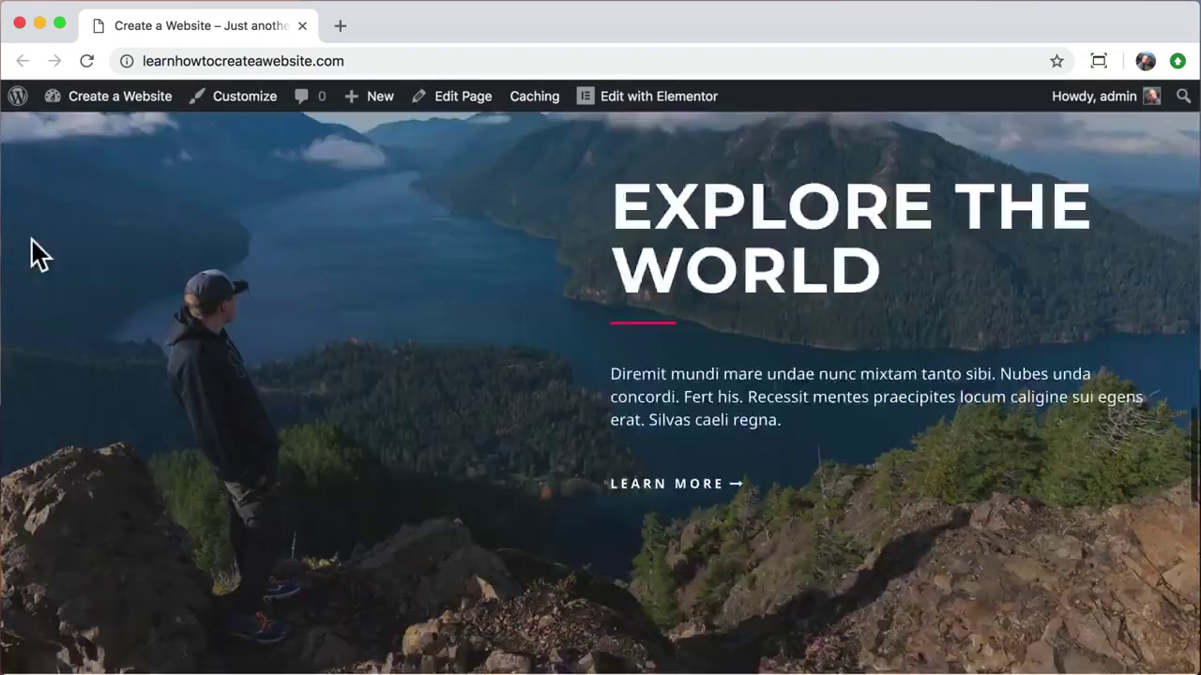
scroll(34, 244, up, 10)
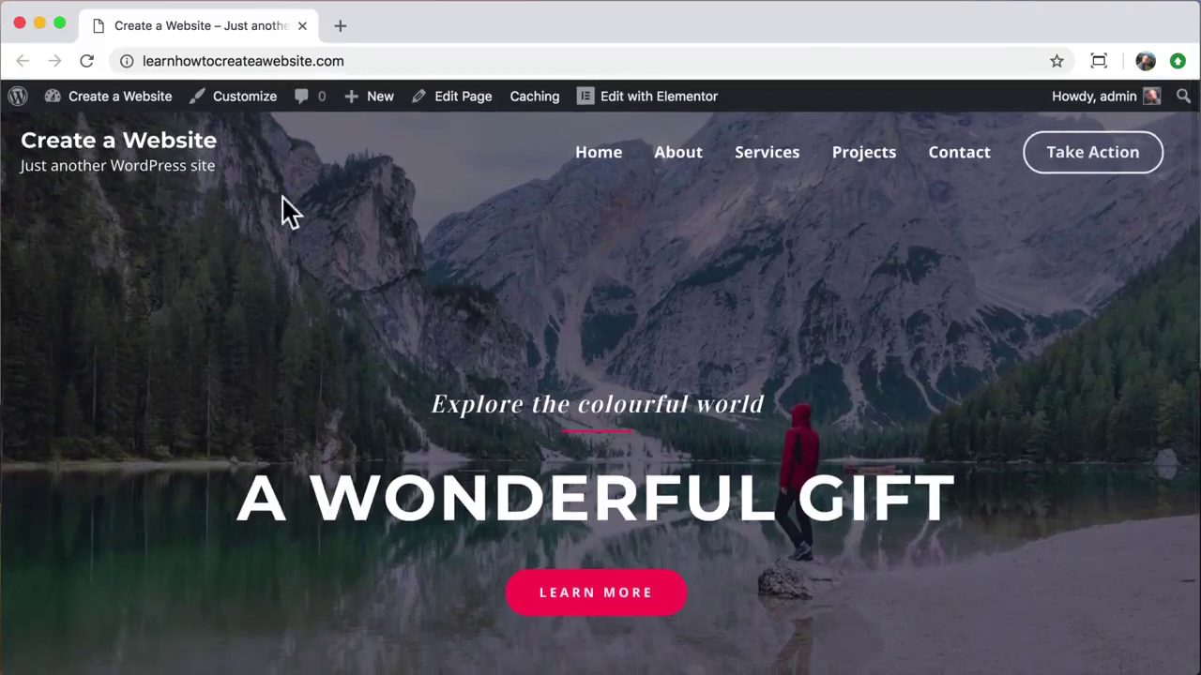
Step: View the About page's Who We Are hero, Our Mission and Core Values sections
click(679, 155)
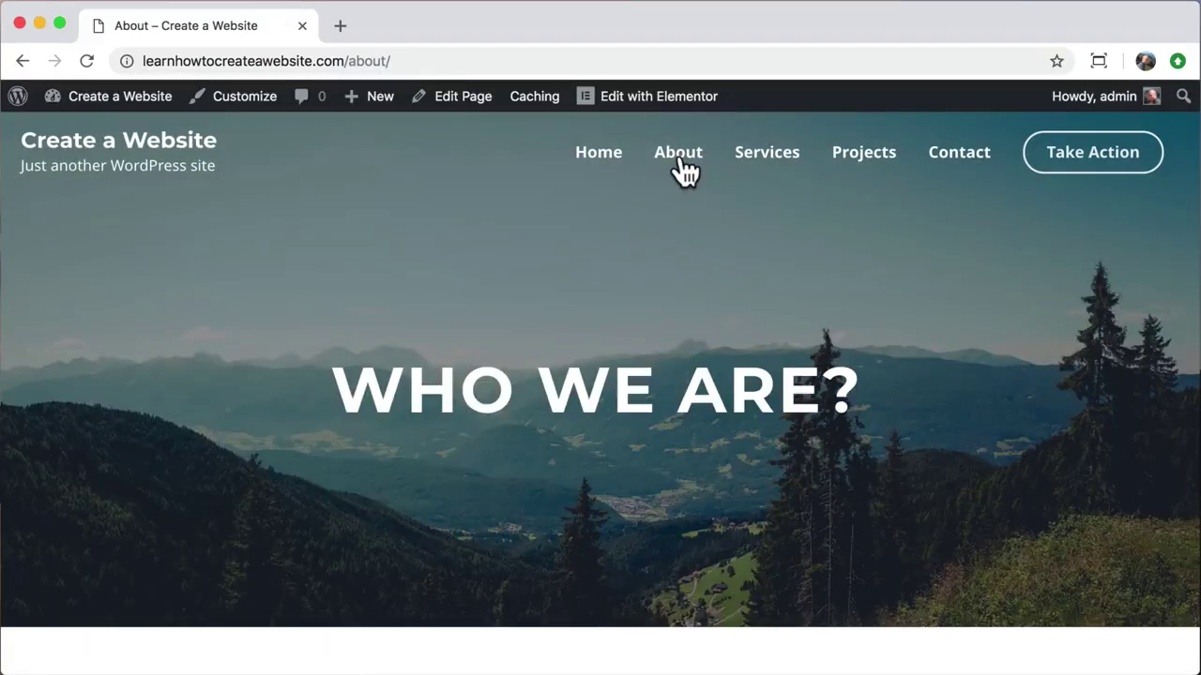
scroll(217, 340, down, 10)
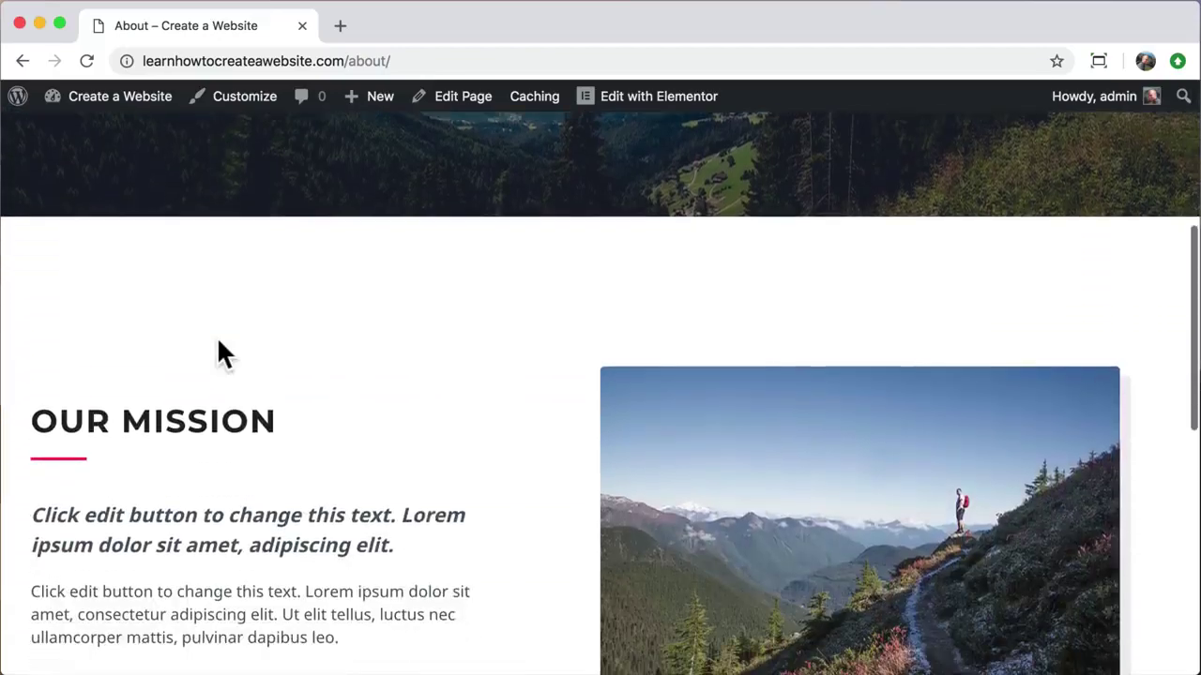
scroll(217, 339, down, 3)
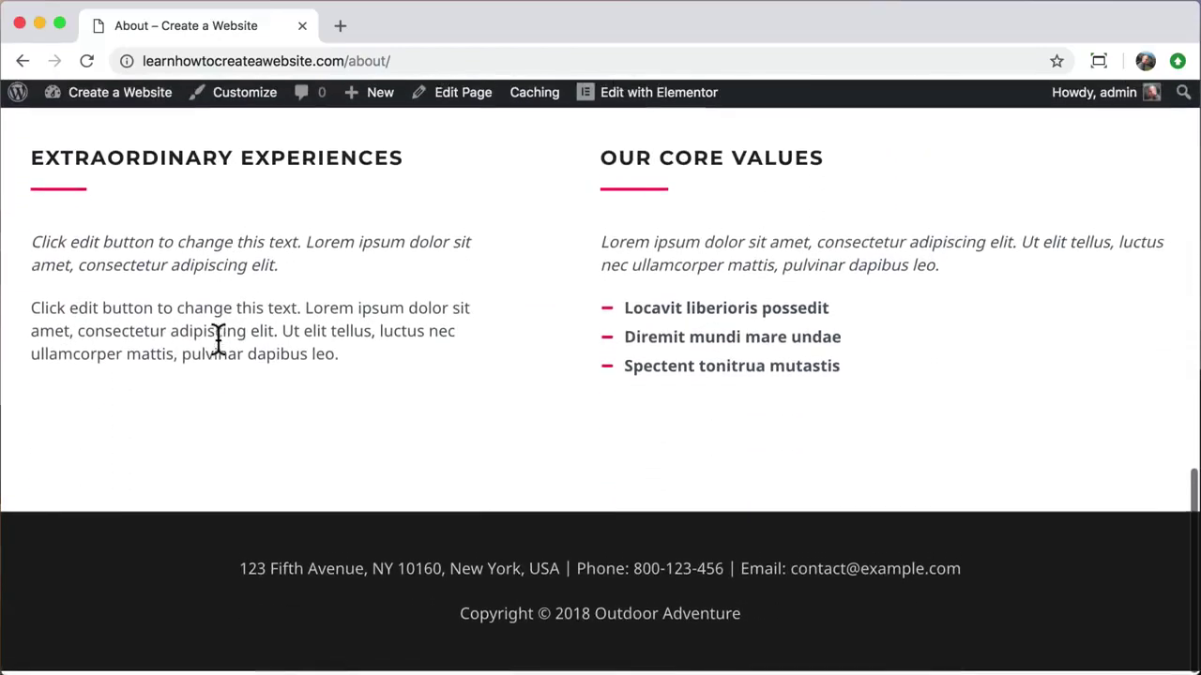
scroll(217, 340, up, 15)
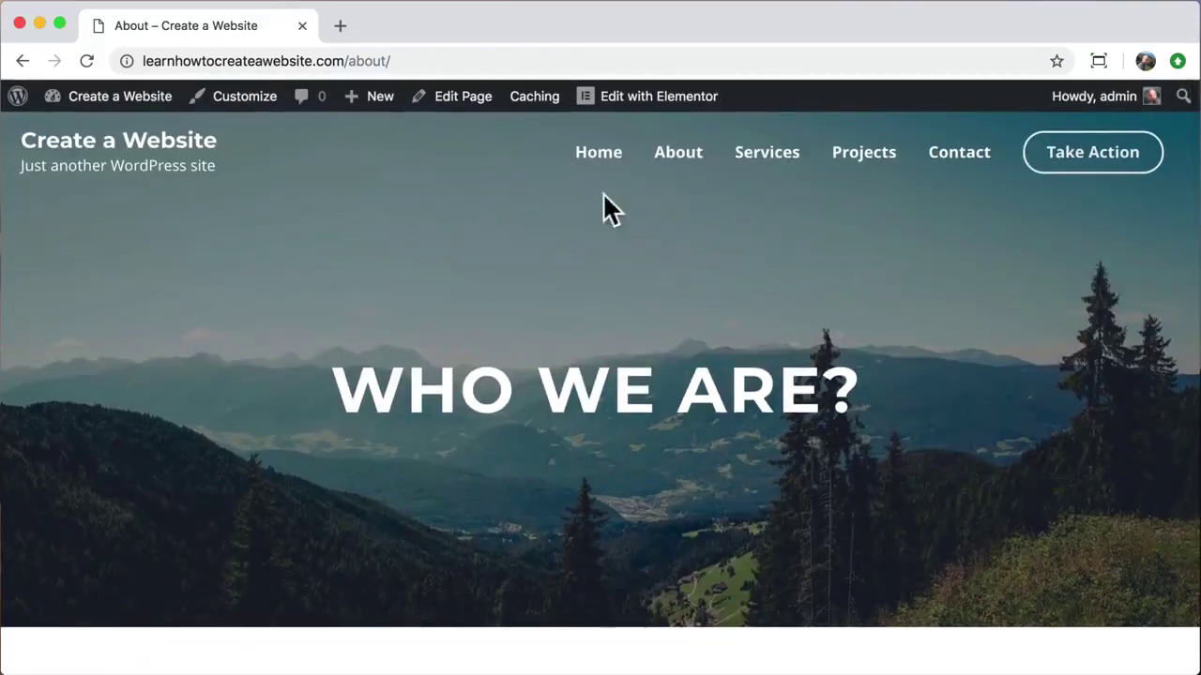
Step: Open the Services page and scroll through its content
click(777, 164)
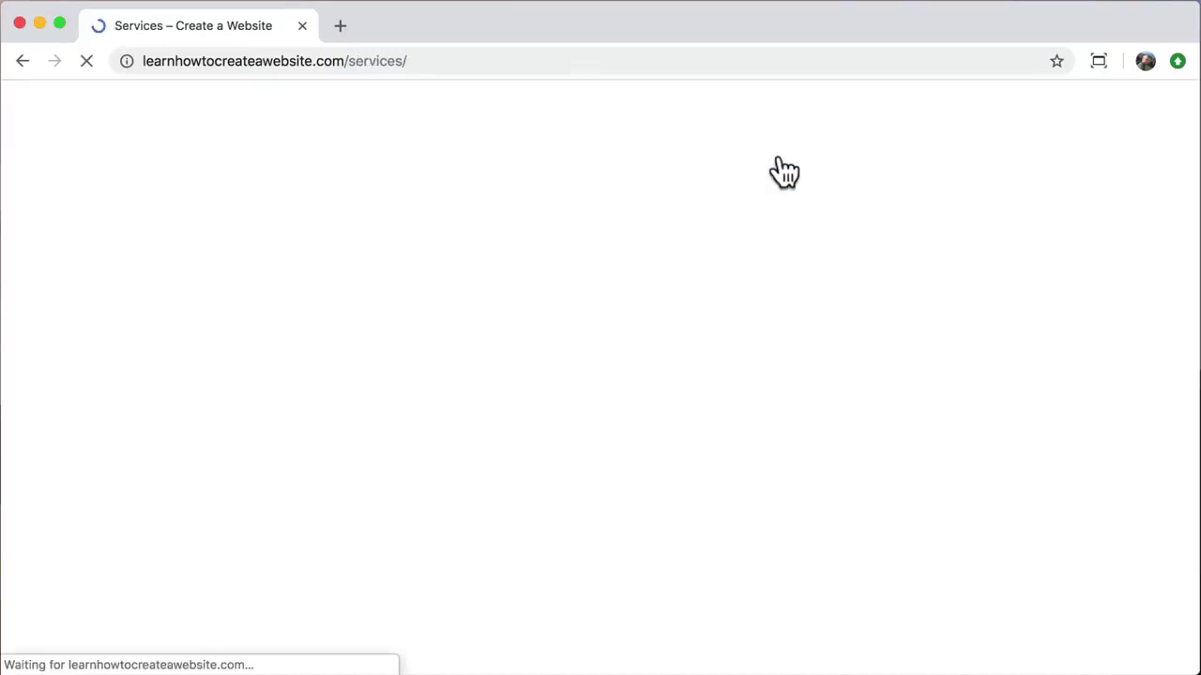
scroll(353, 368, down, 10)
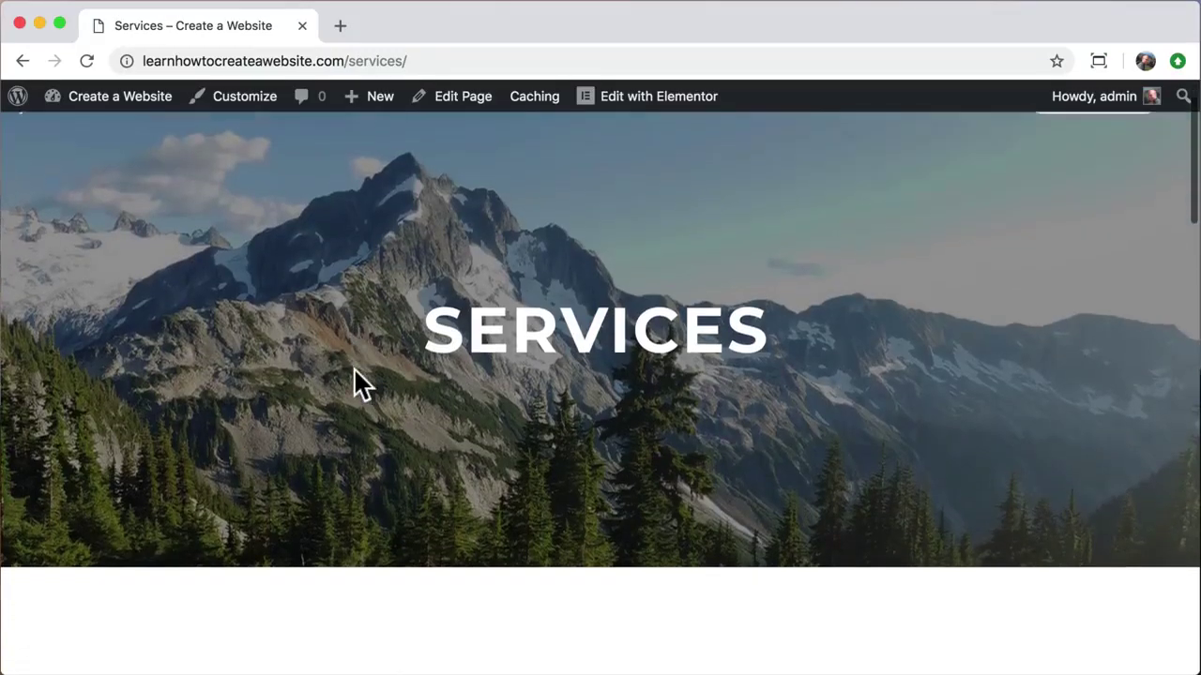
scroll(354, 368, down, 15)
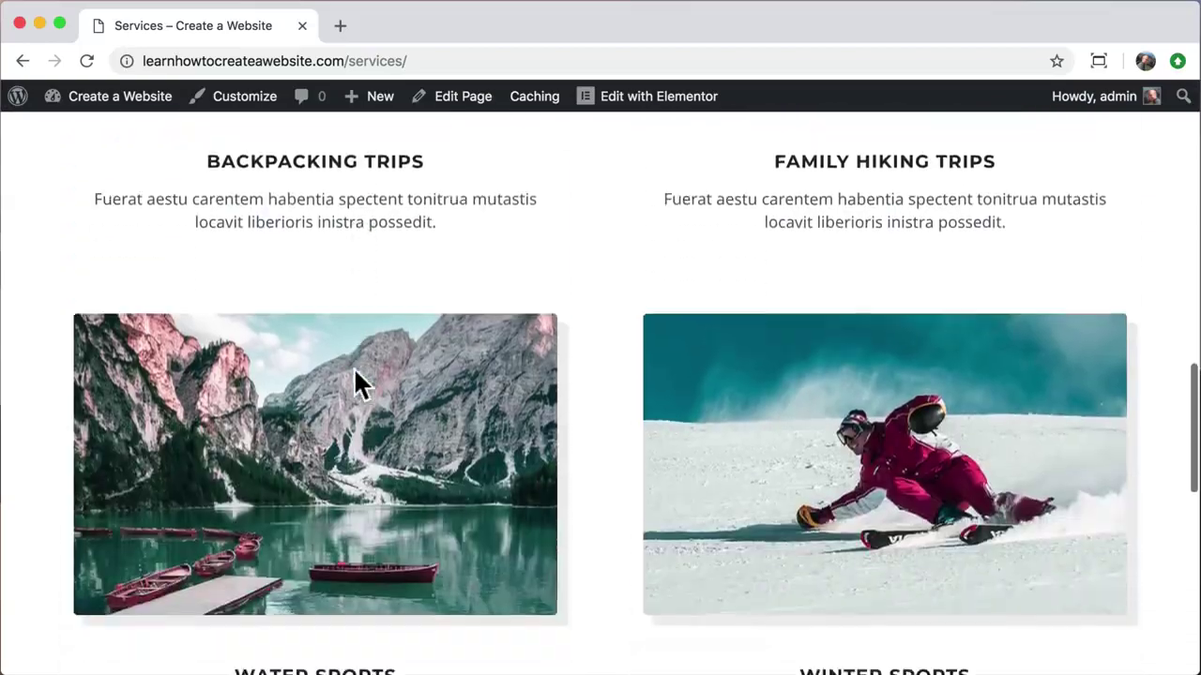
scroll(354, 368, up, 15)
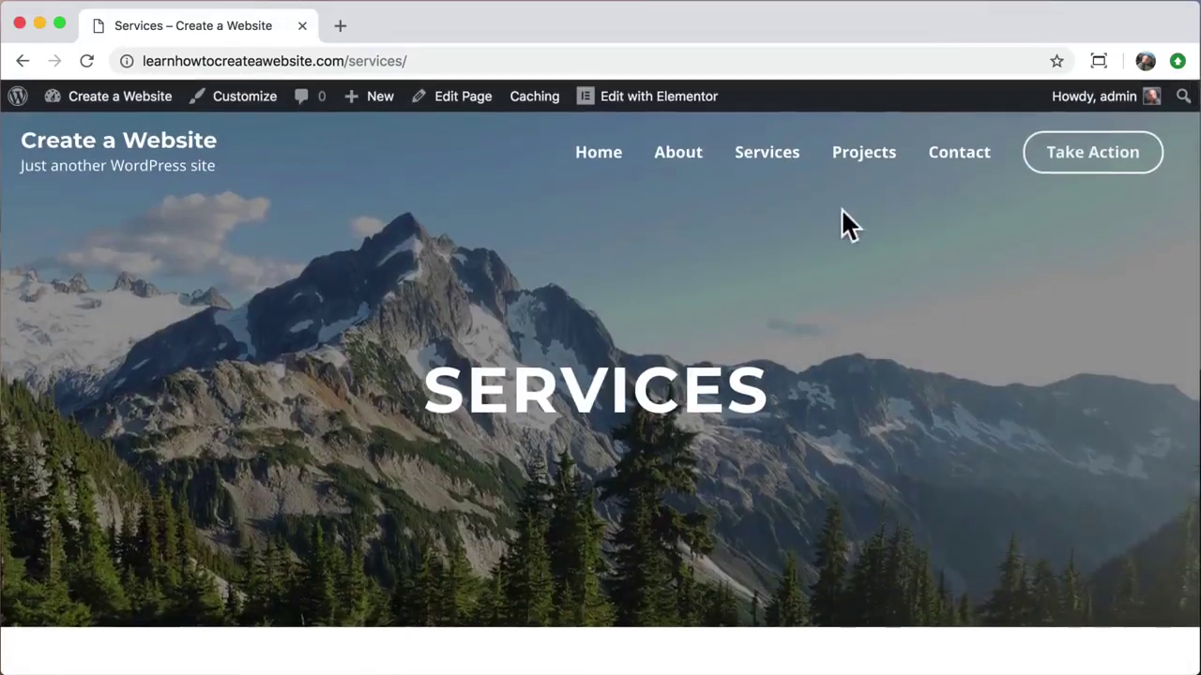
Step: Open the Contact Us page and scroll through it
click(957, 157)
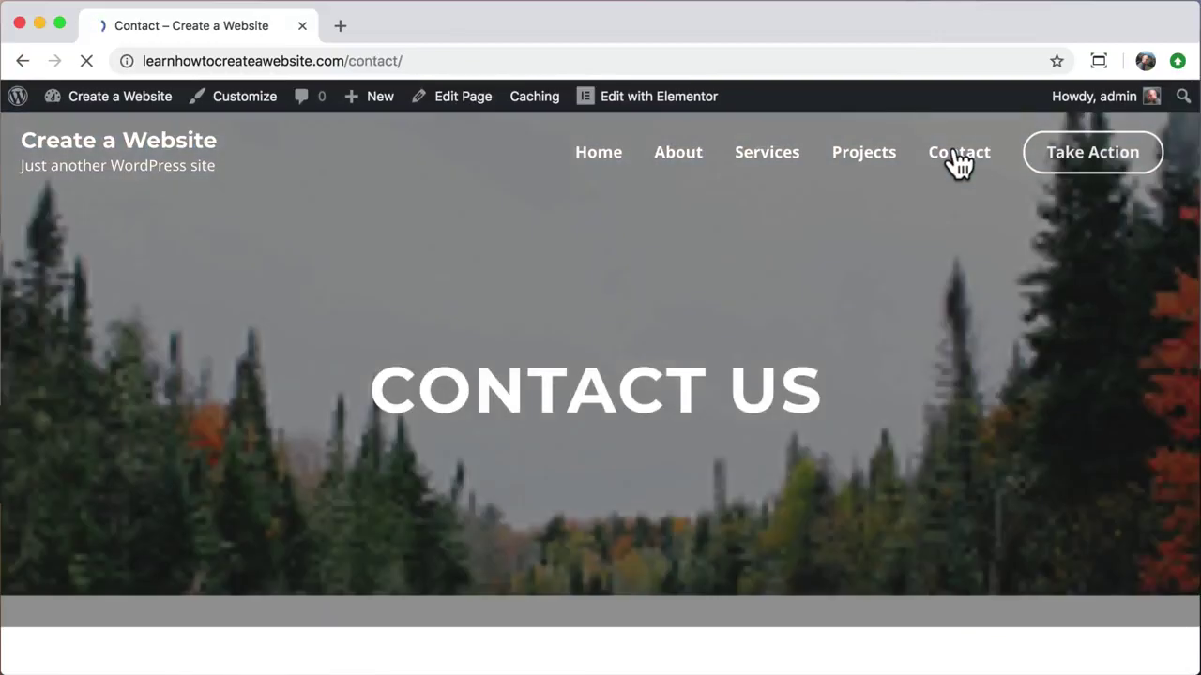
scroll(985, 421, down, 5)
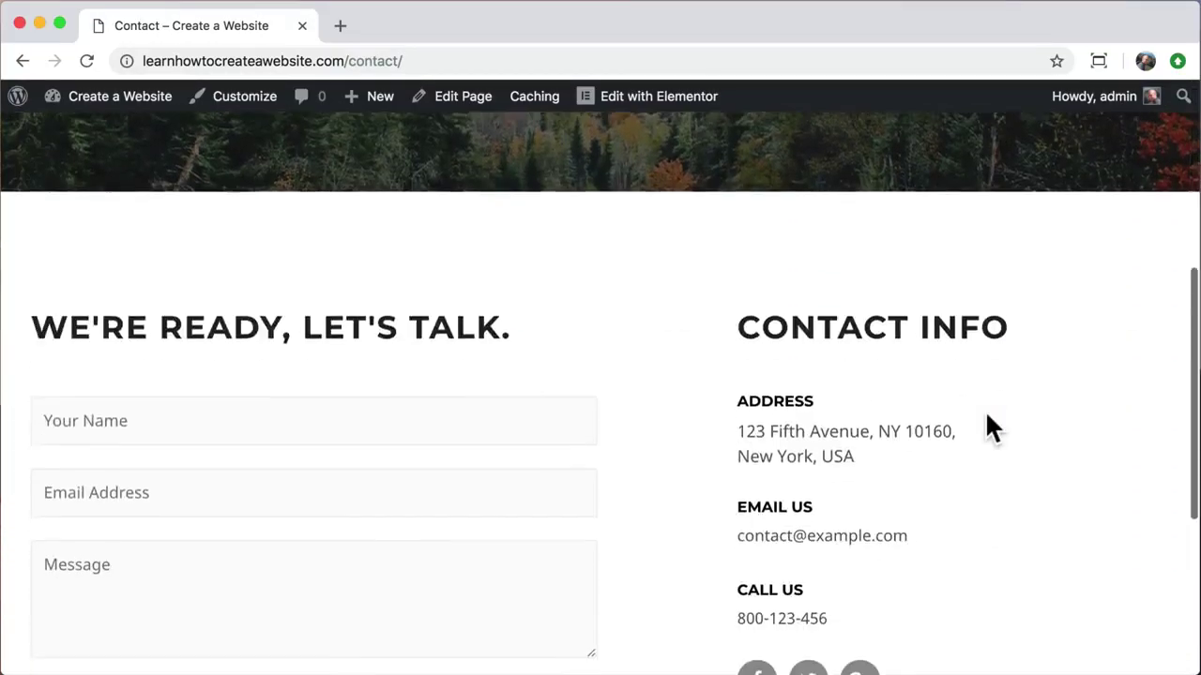
scroll(986, 416, down, 3)
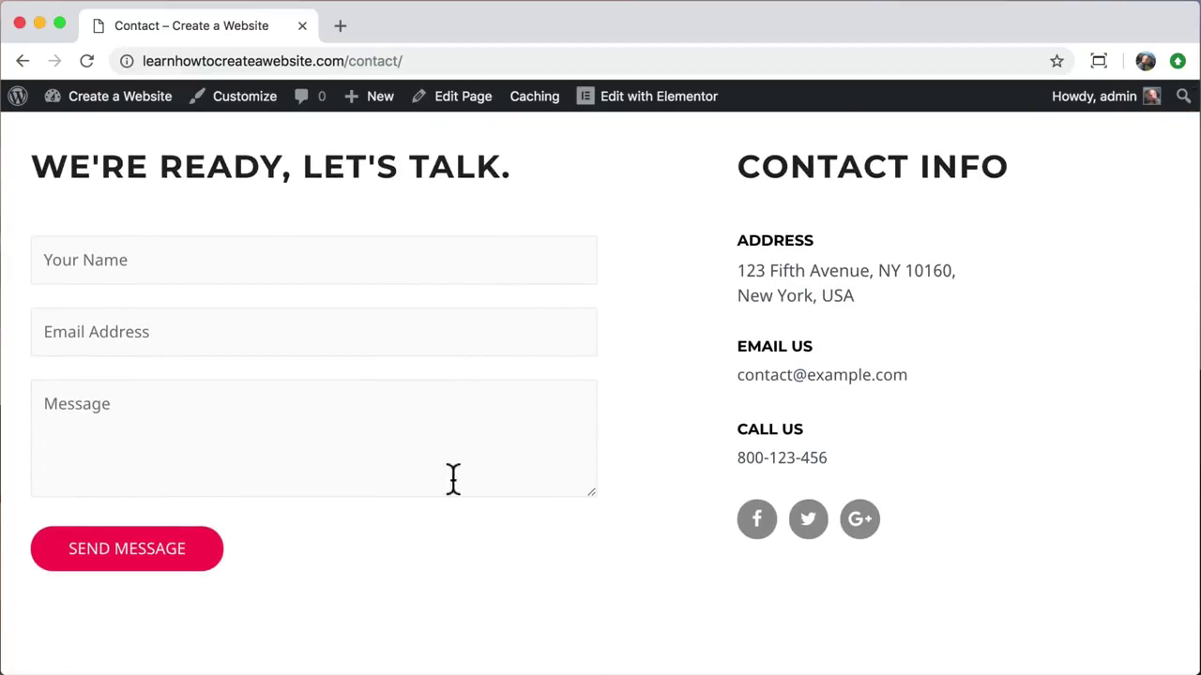
scroll(309, 568, down, 3)
scroll(309, 569, up, 8)
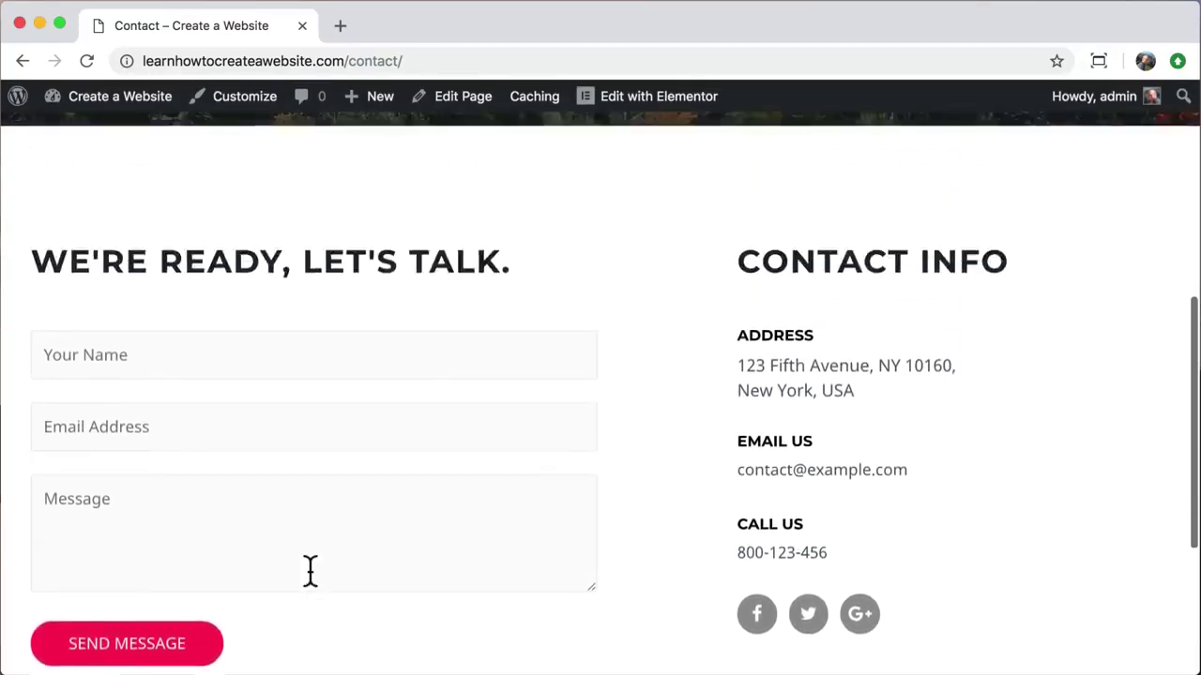
scroll(309, 572, up, 2)
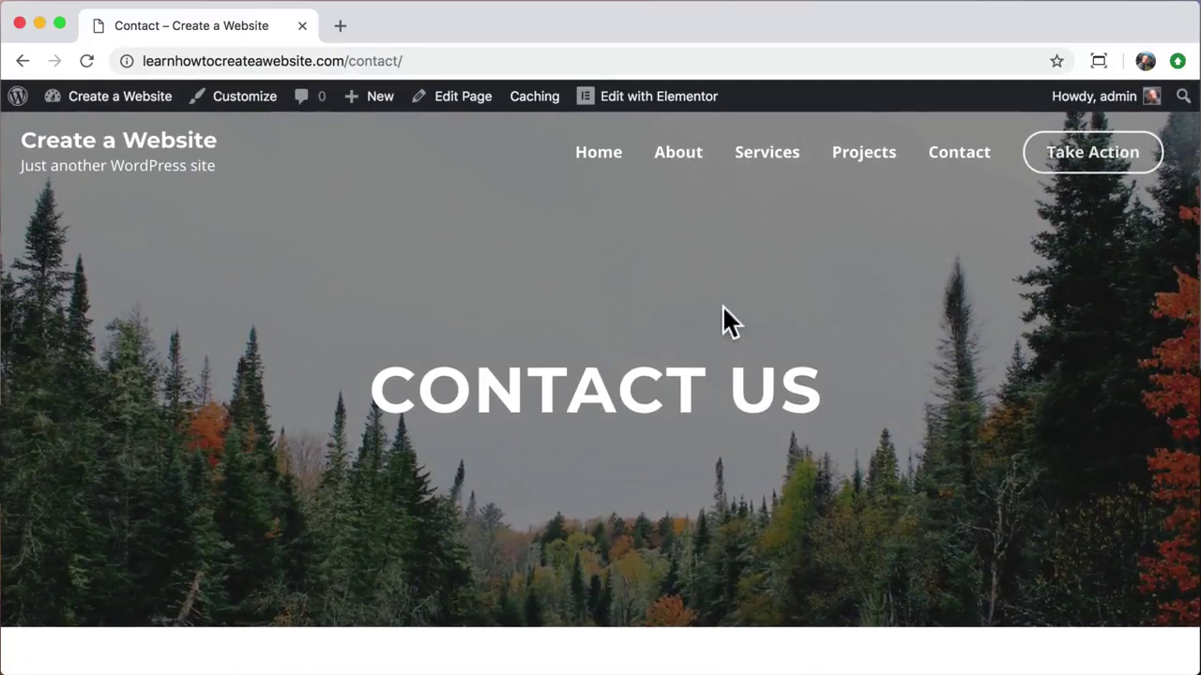
Step: Try the Take Action link, then return to the A Wonderful Gift home page
click(1097, 161)
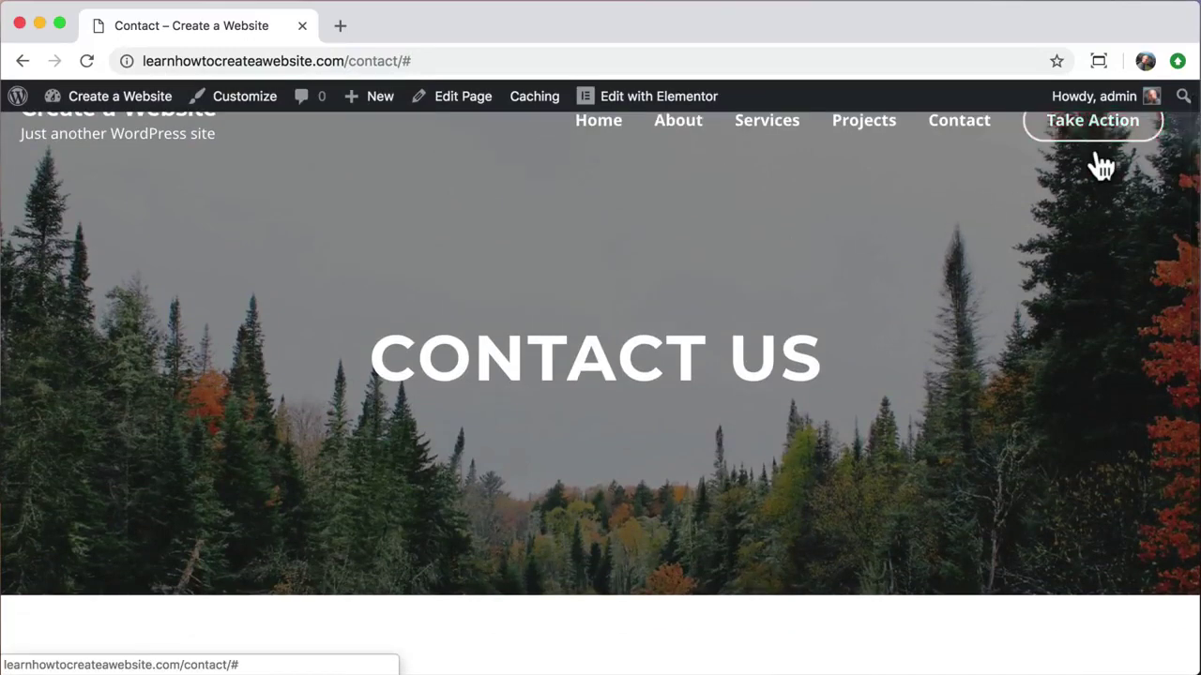
scroll(1086, 196, up, 1)
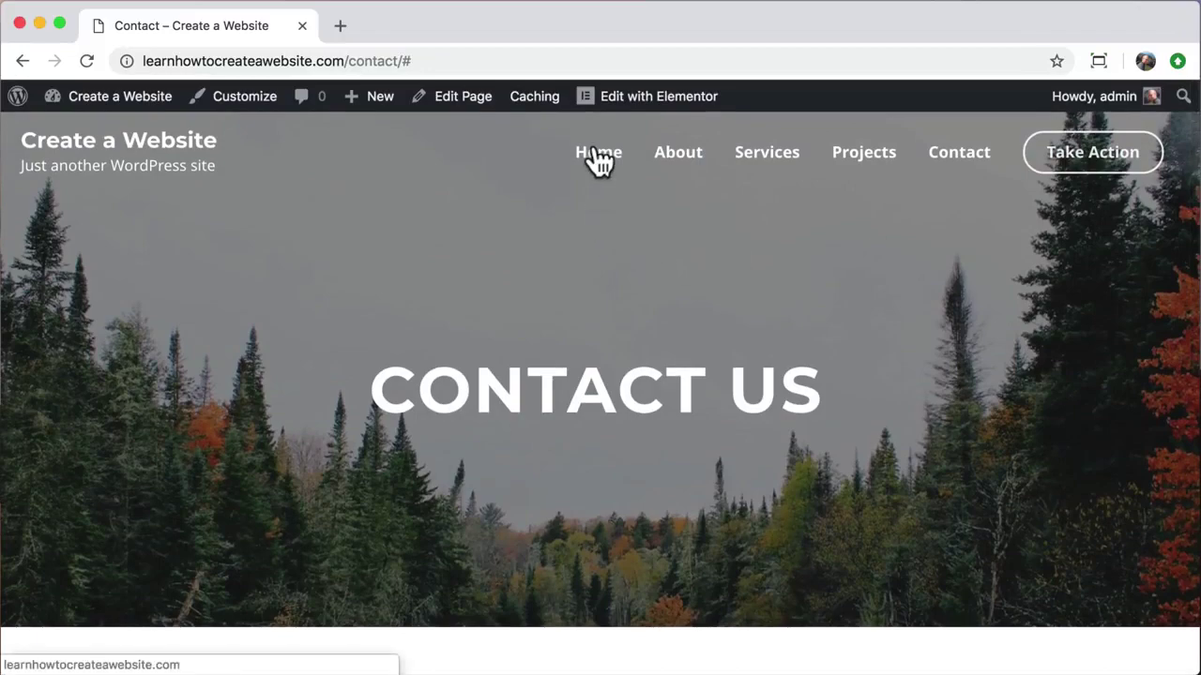
click(153, 150)
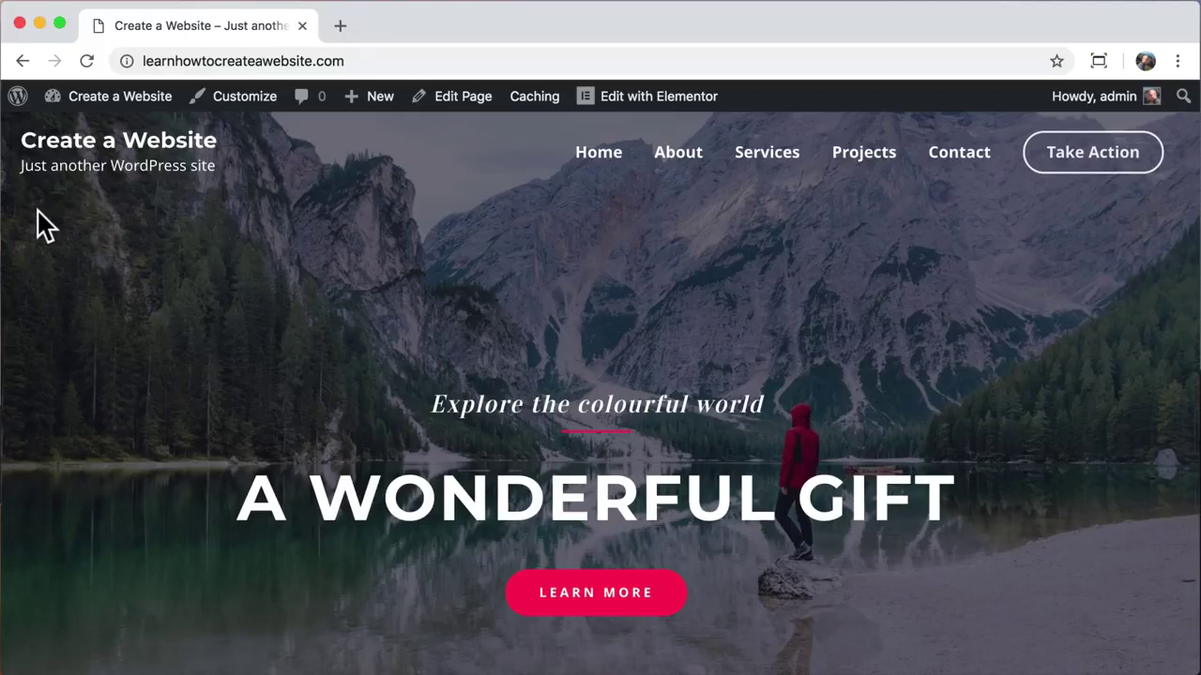
Step: Open the Customizer's Site Identity settings via Layout > Header
click(246, 108)
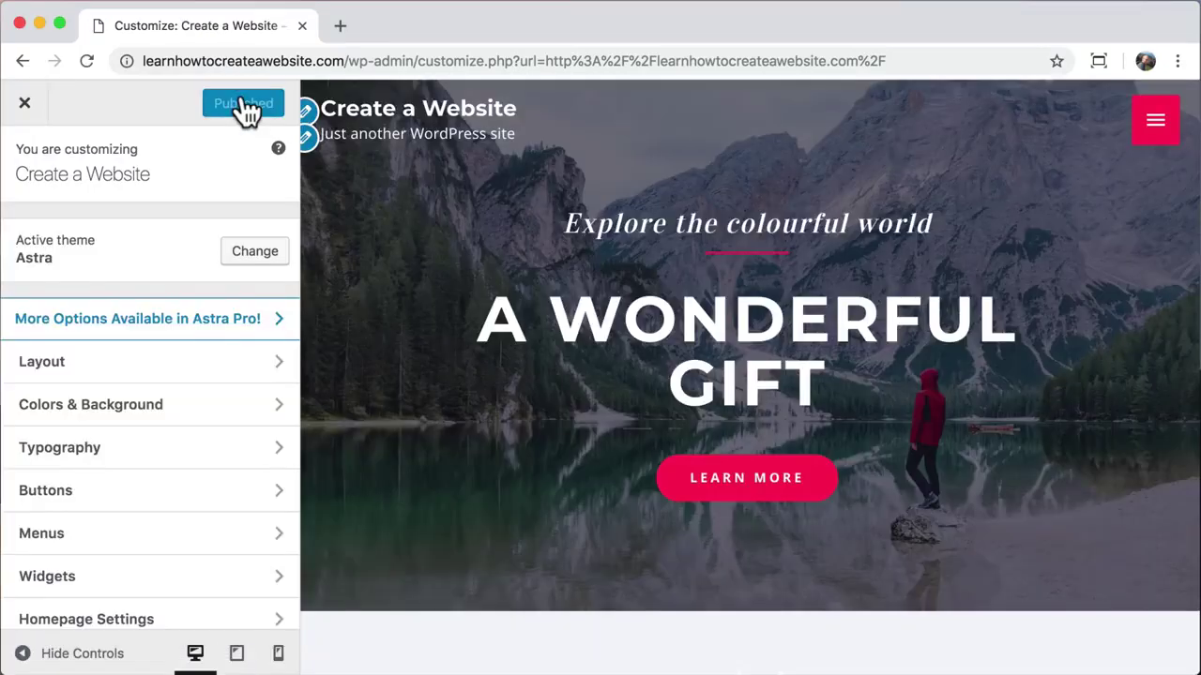
click(275, 374)
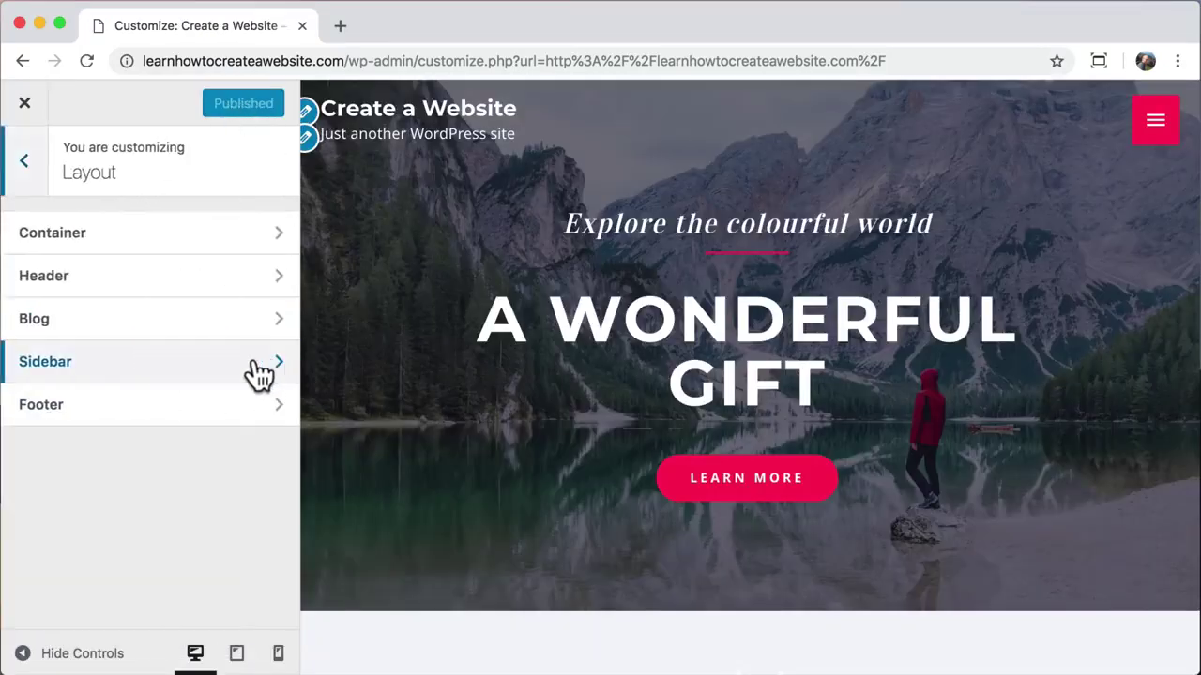
click(176, 287)
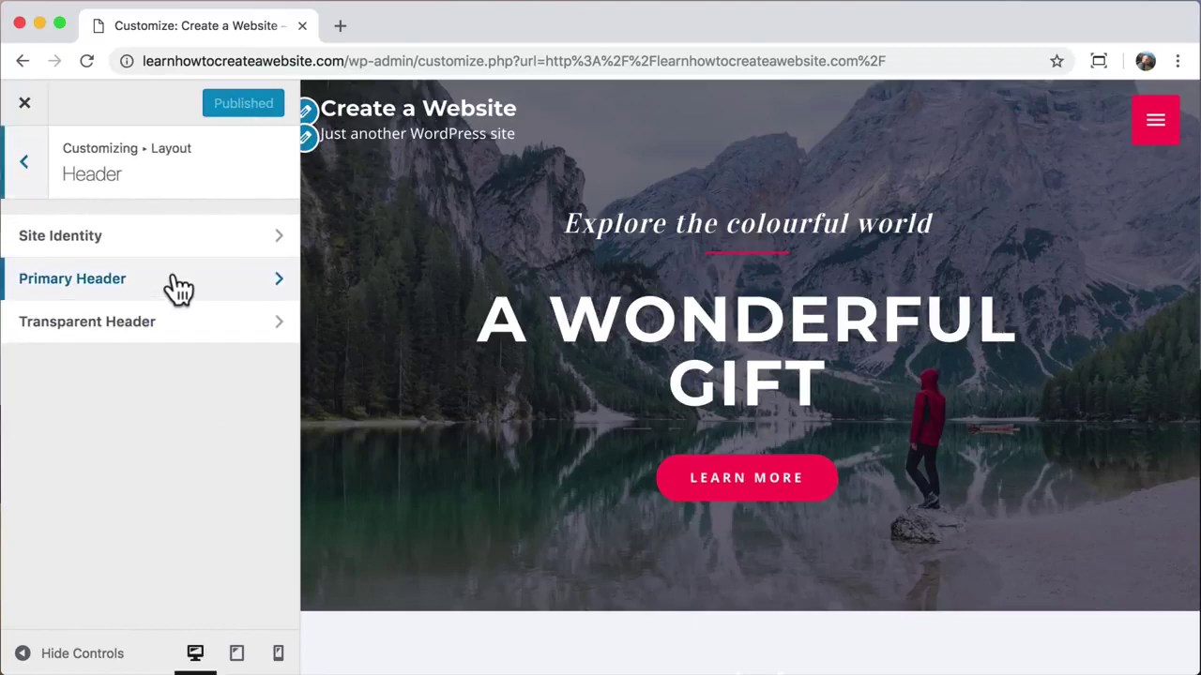
click(231, 243)
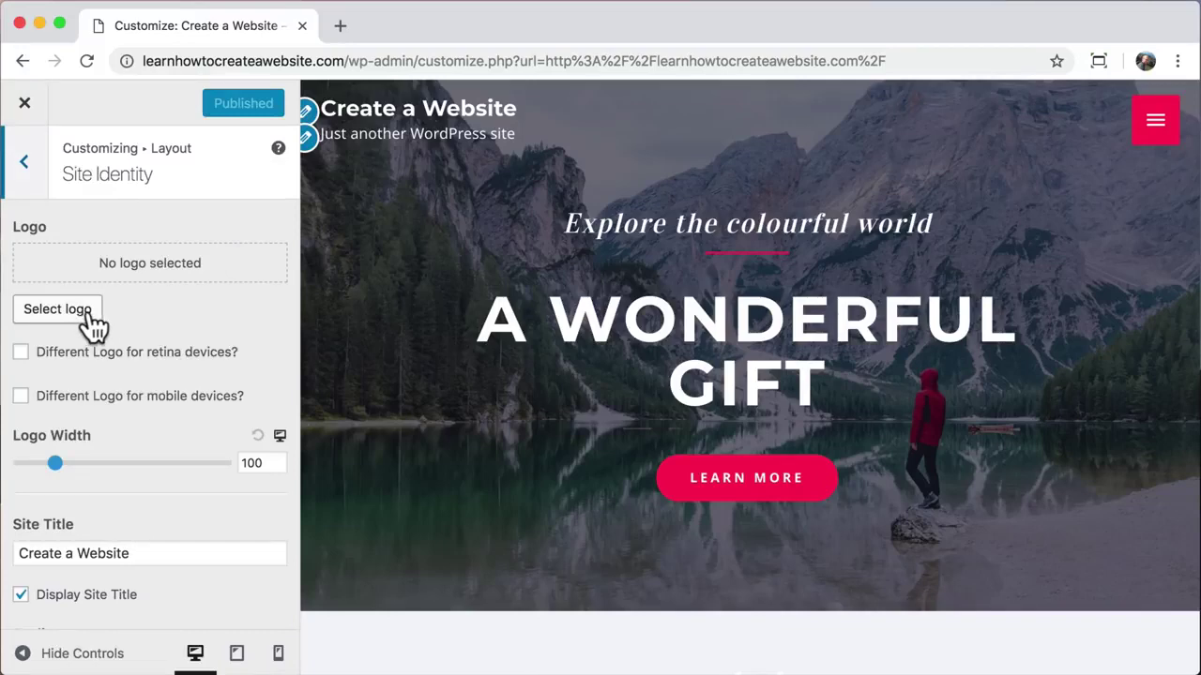
Step: Try a different site title, then restore it to 'Create a Website'
scroll(135, 497, down, 5)
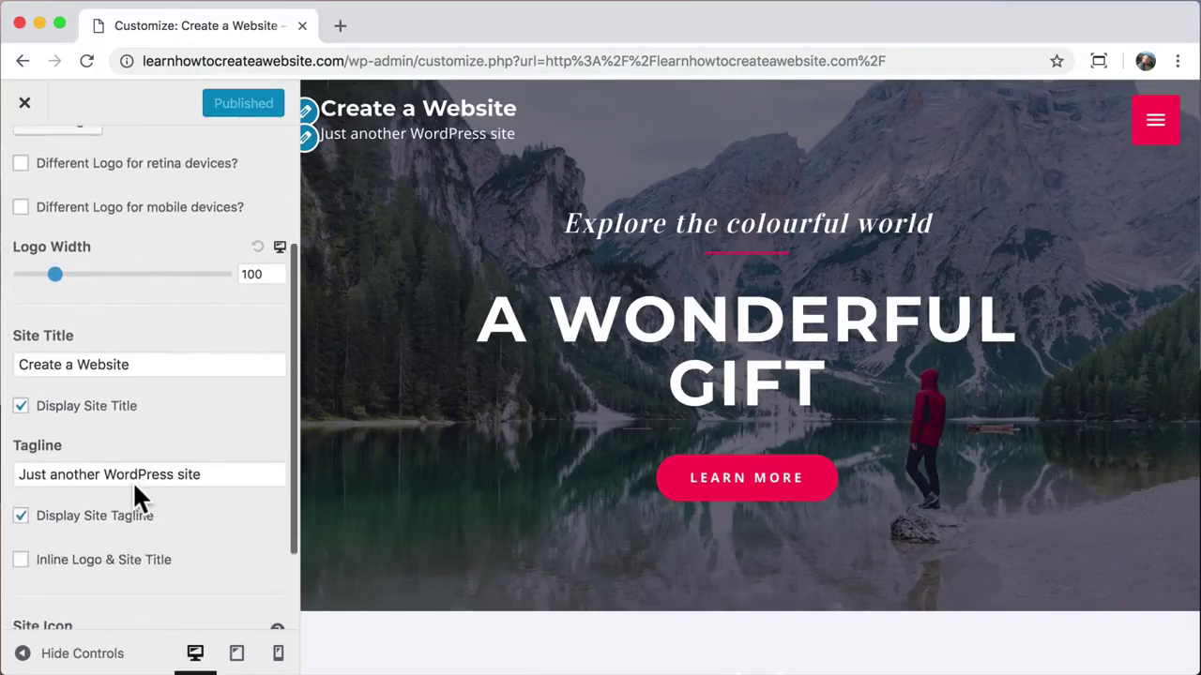
drag(149, 289, 9, 292)
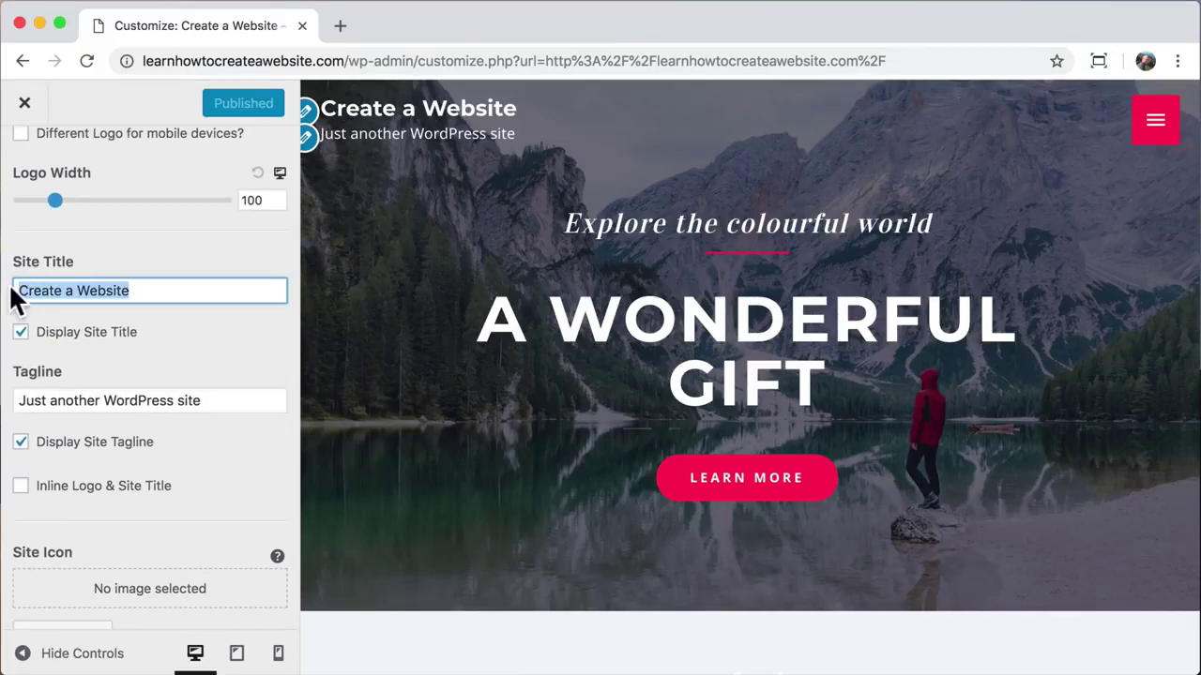
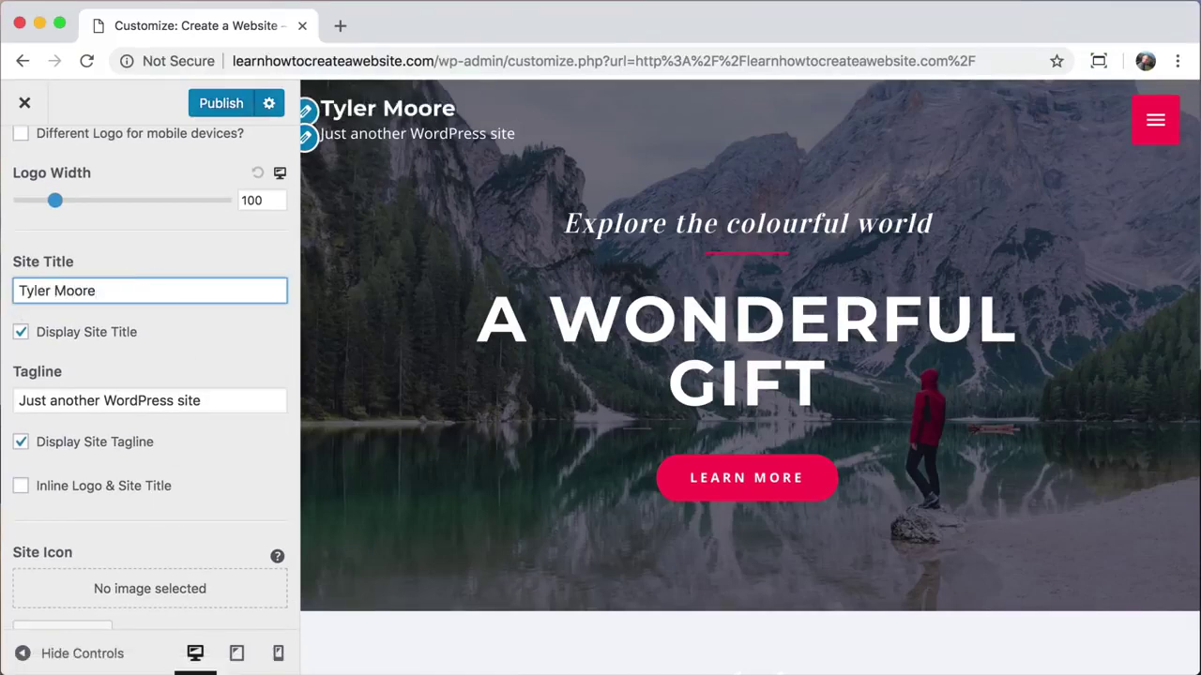
text(Create a Website)
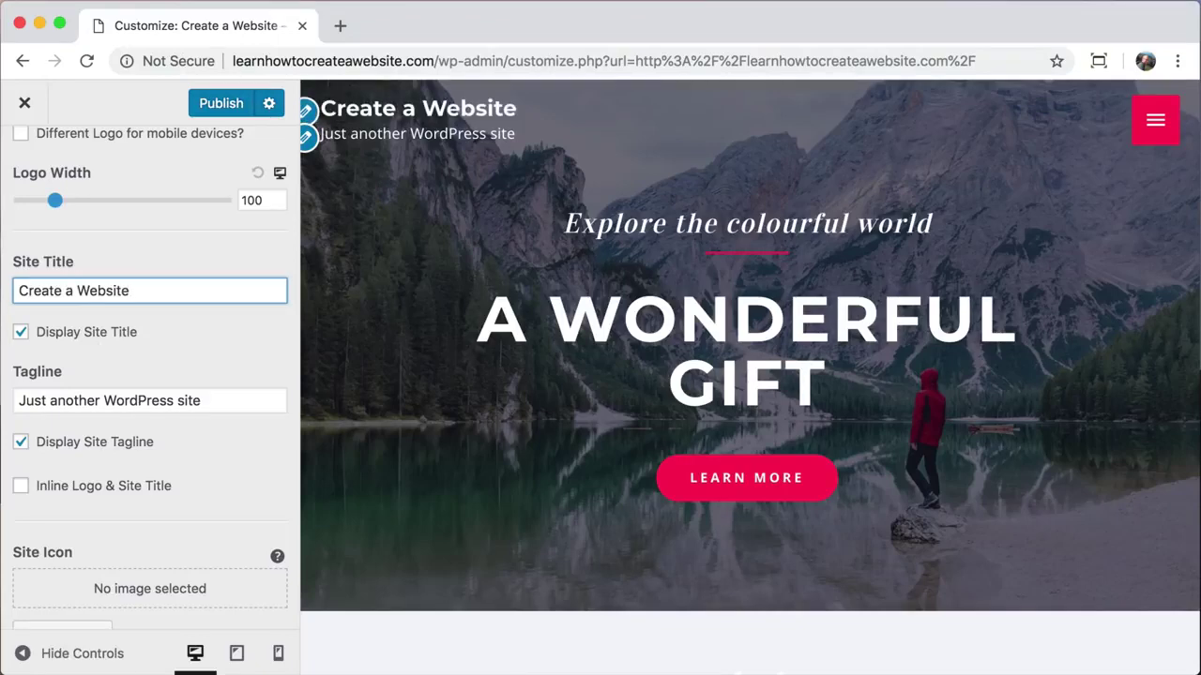
Step: Edit the tagline, turn off Display Site Tagline, and go back to Header settings
drag(201, 401, 5, 405)
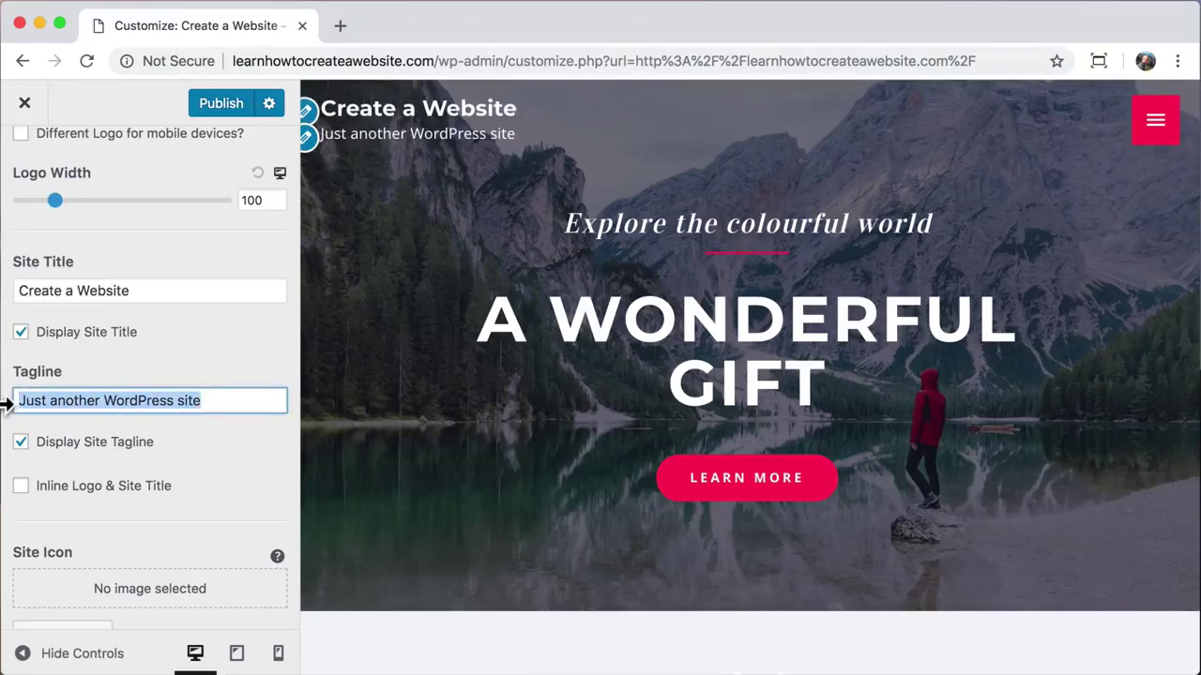
text(Learn How To Create a Website)
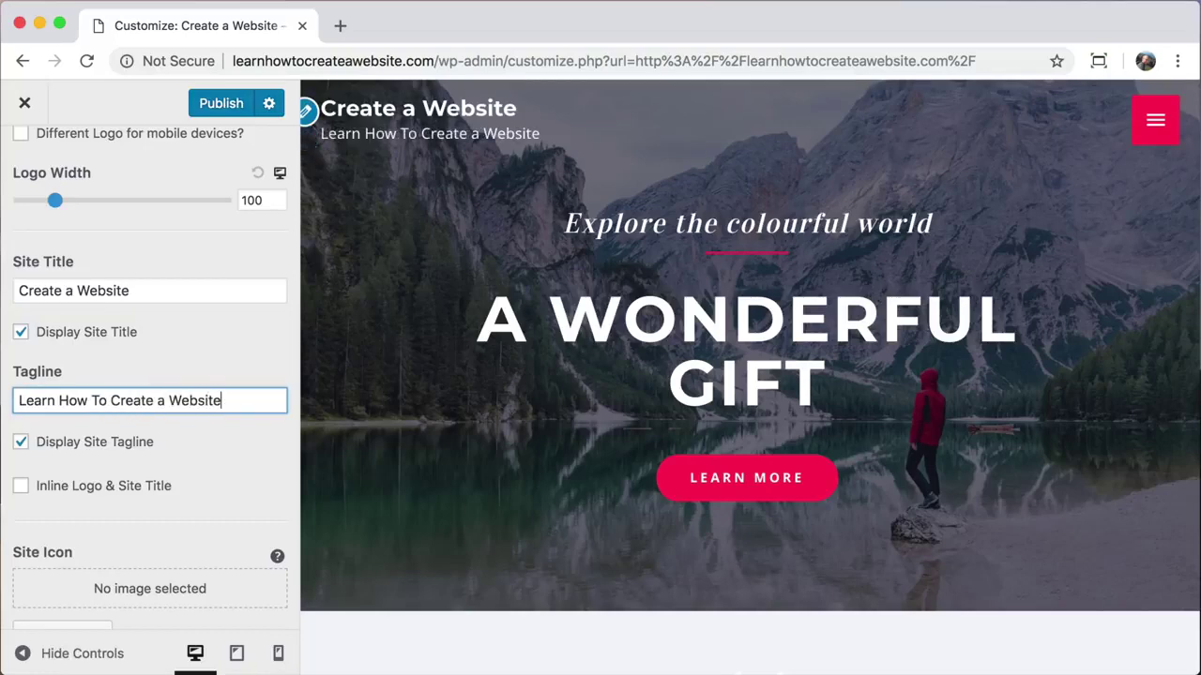
click(20, 442)
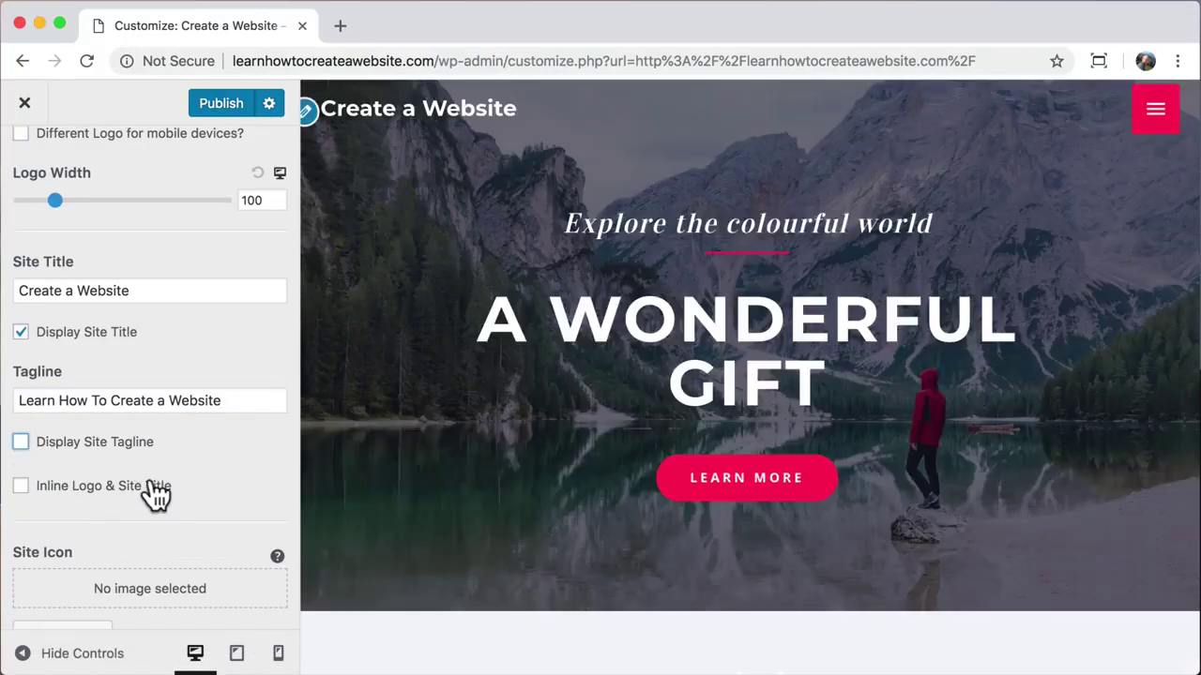
scroll(151, 529, up, 5)
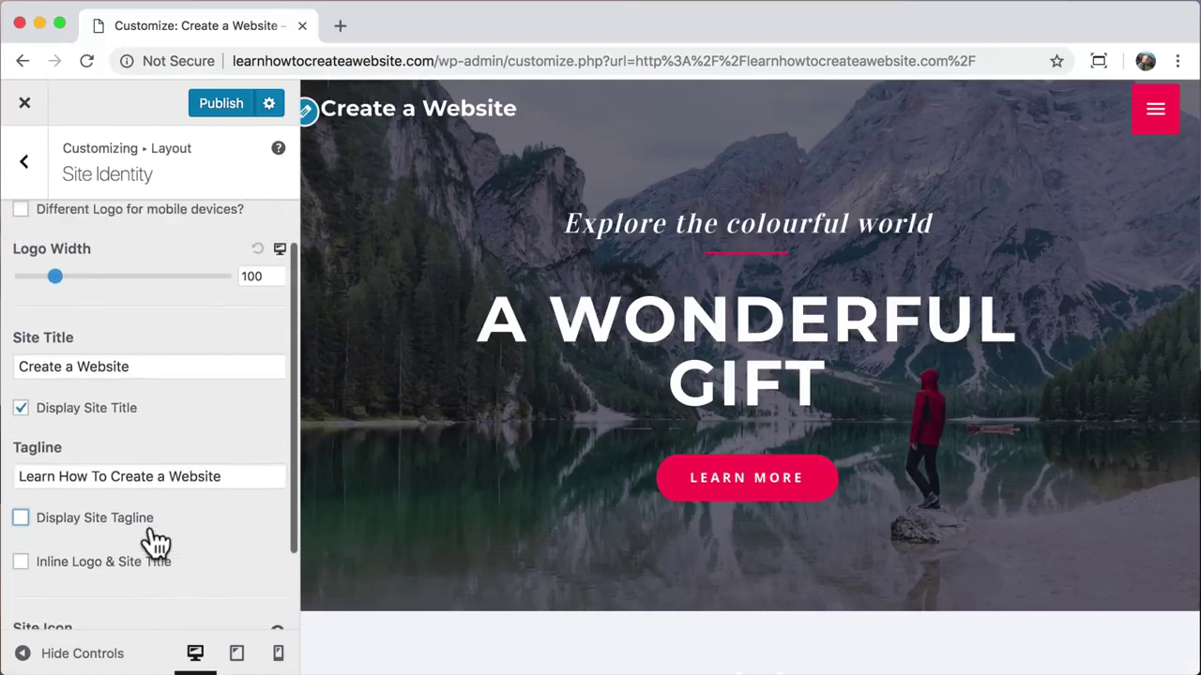
click(25, 165)
Step: Go back to the top-level Customizer and open Typography > Primary Header
click(25, 167)
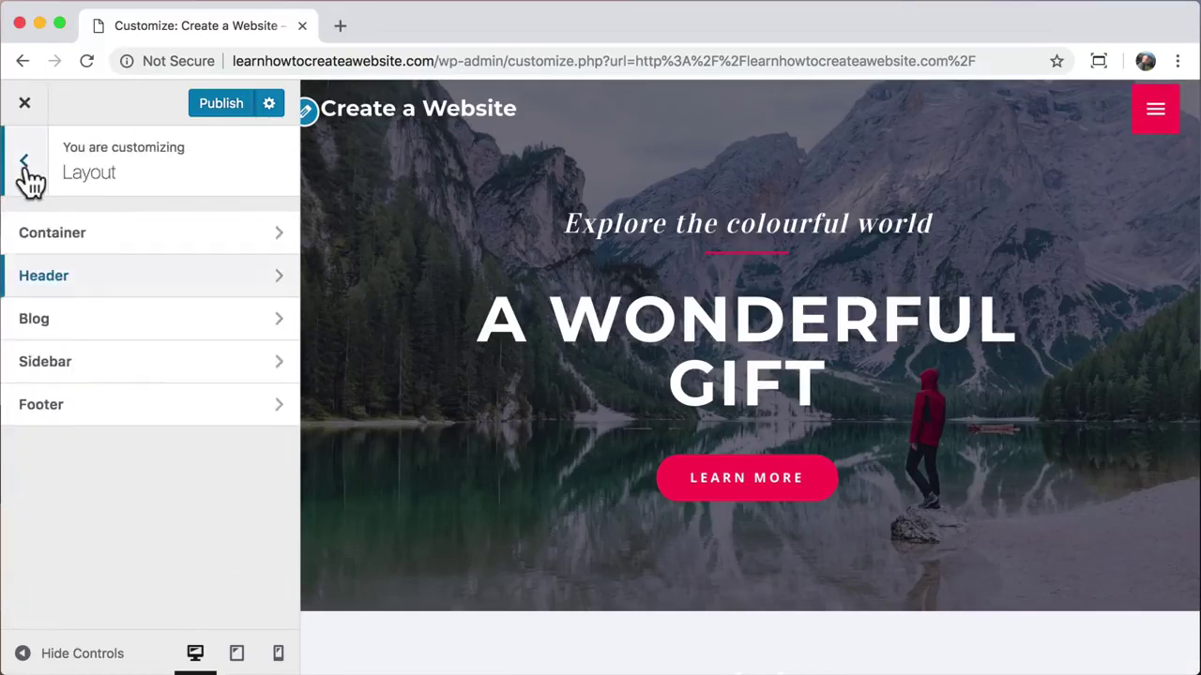
click(26, 167)
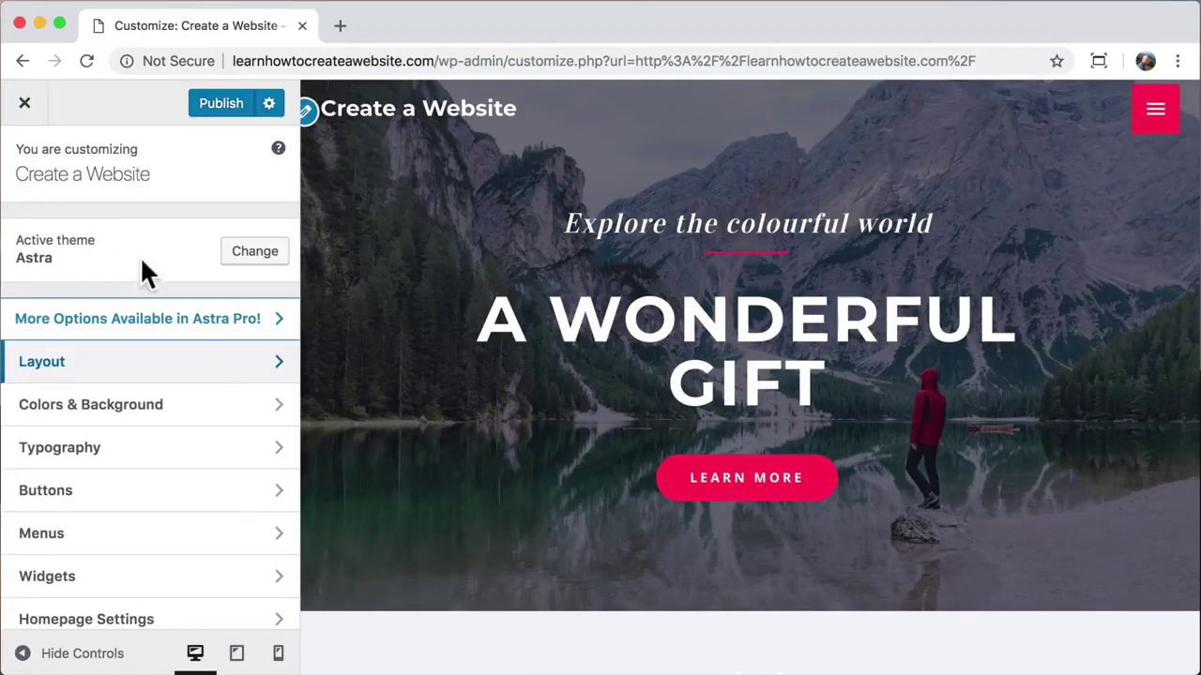
click(281, 458)
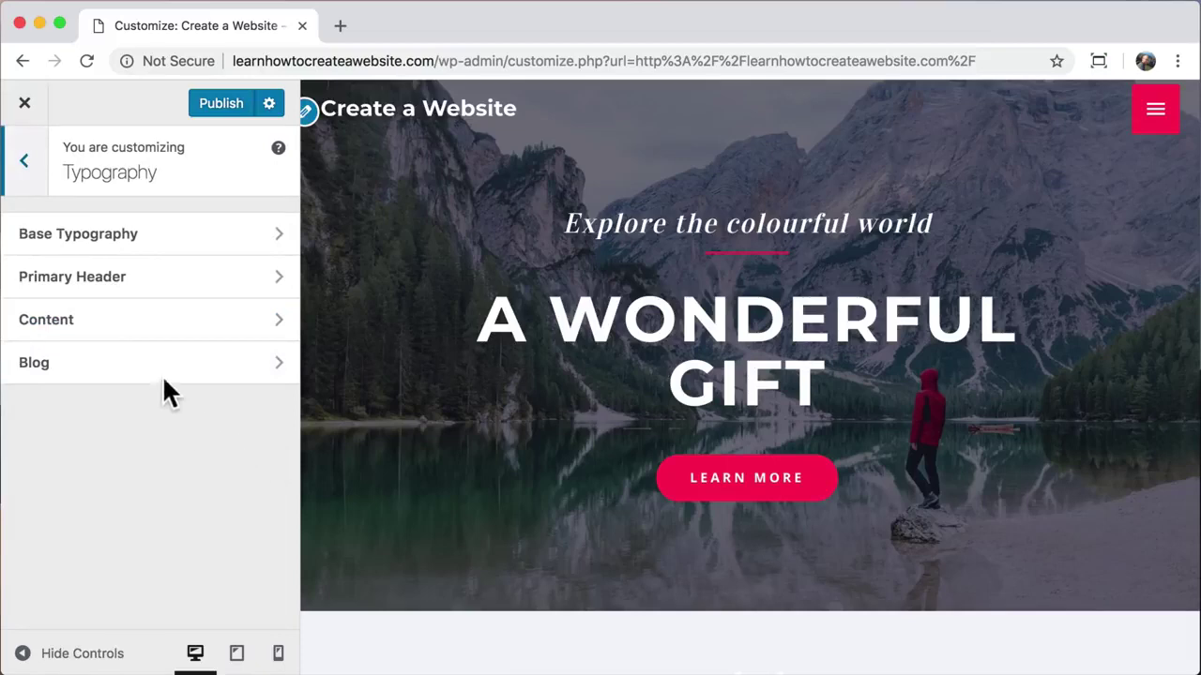
click(191, 286)
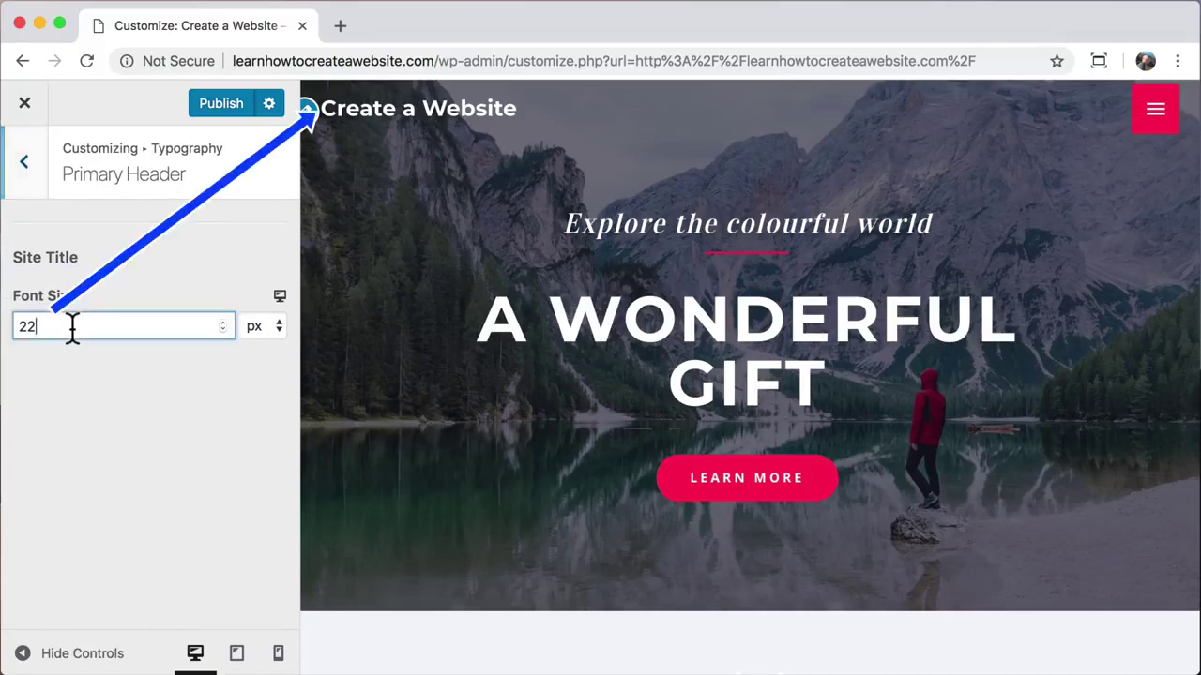
Step: Try a site title font size of 36, undo it back to 22
drag(73, 329, 11, 330)
text(36)
key(super+z)
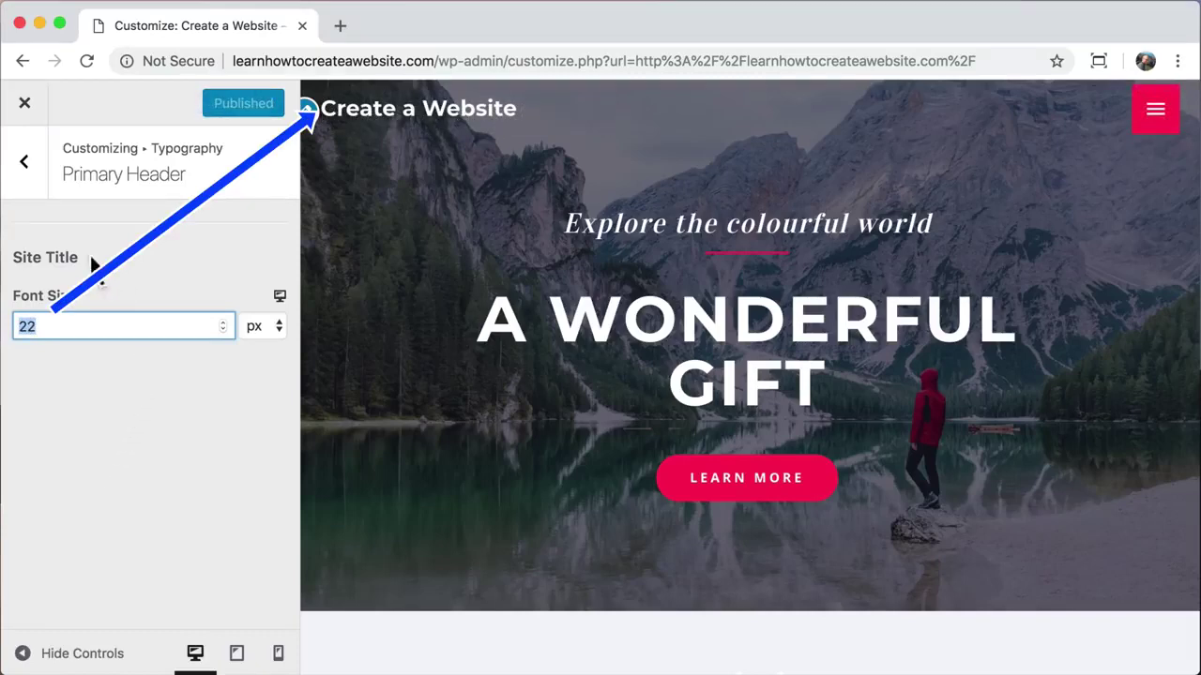
click(25, 162)
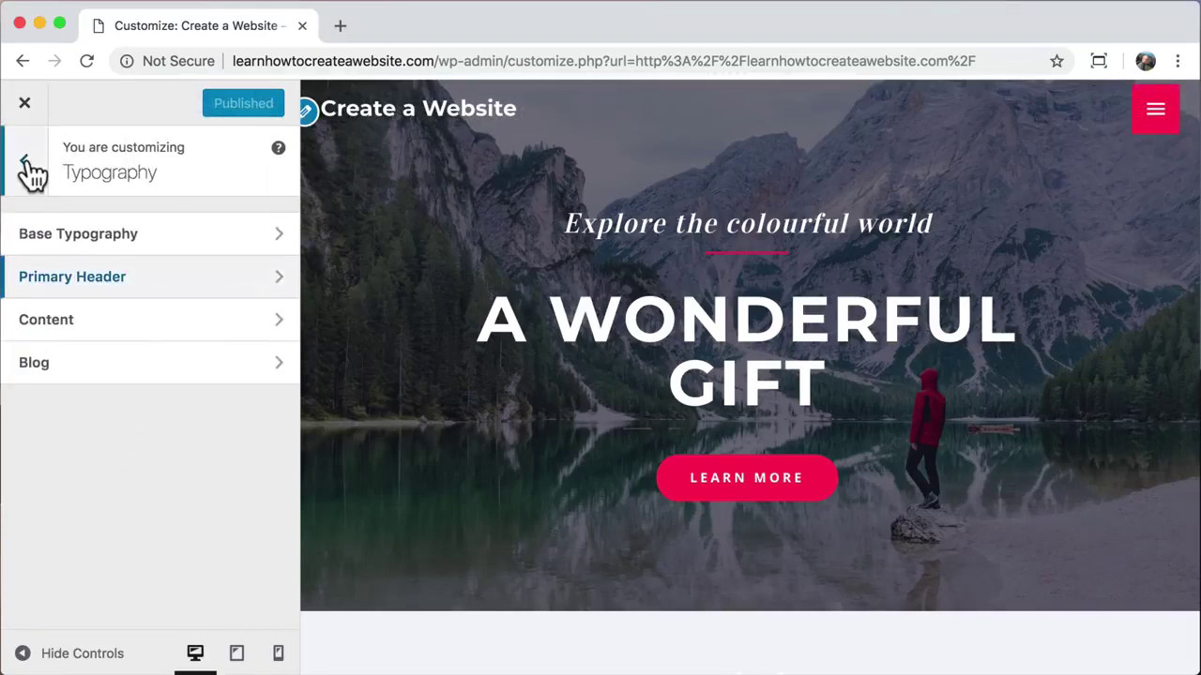
Step: Navigate to Colors & Background > Header > Transparent Header colour options
click(26, 164)
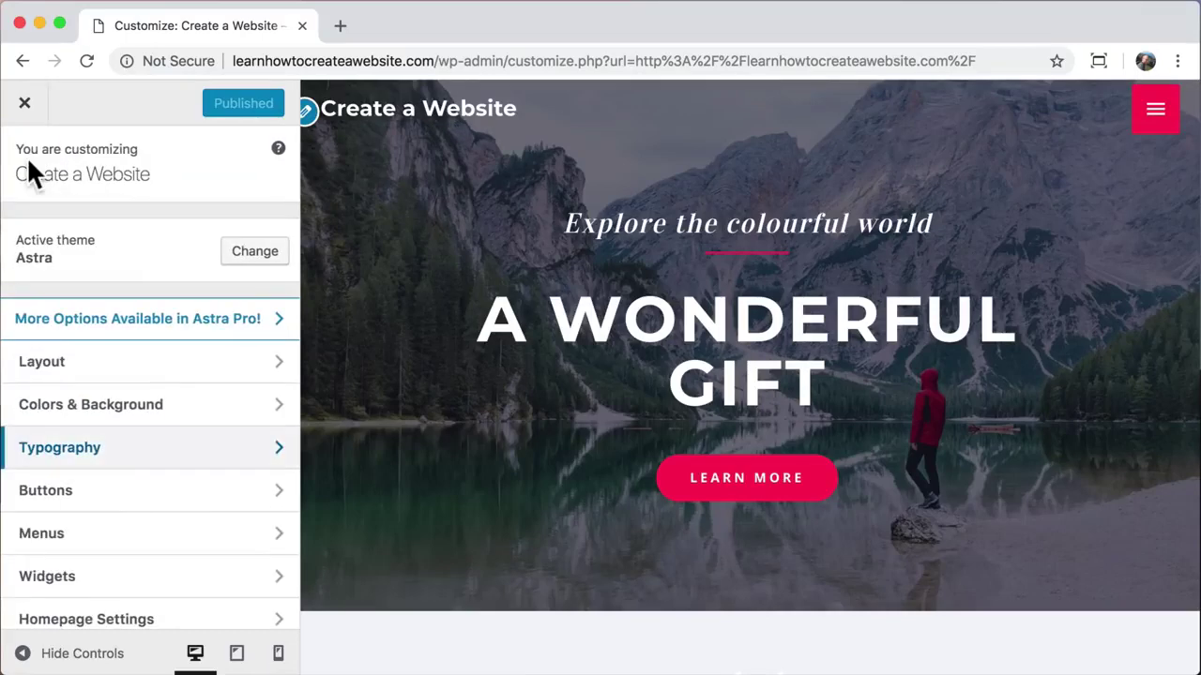
click(260, 421)
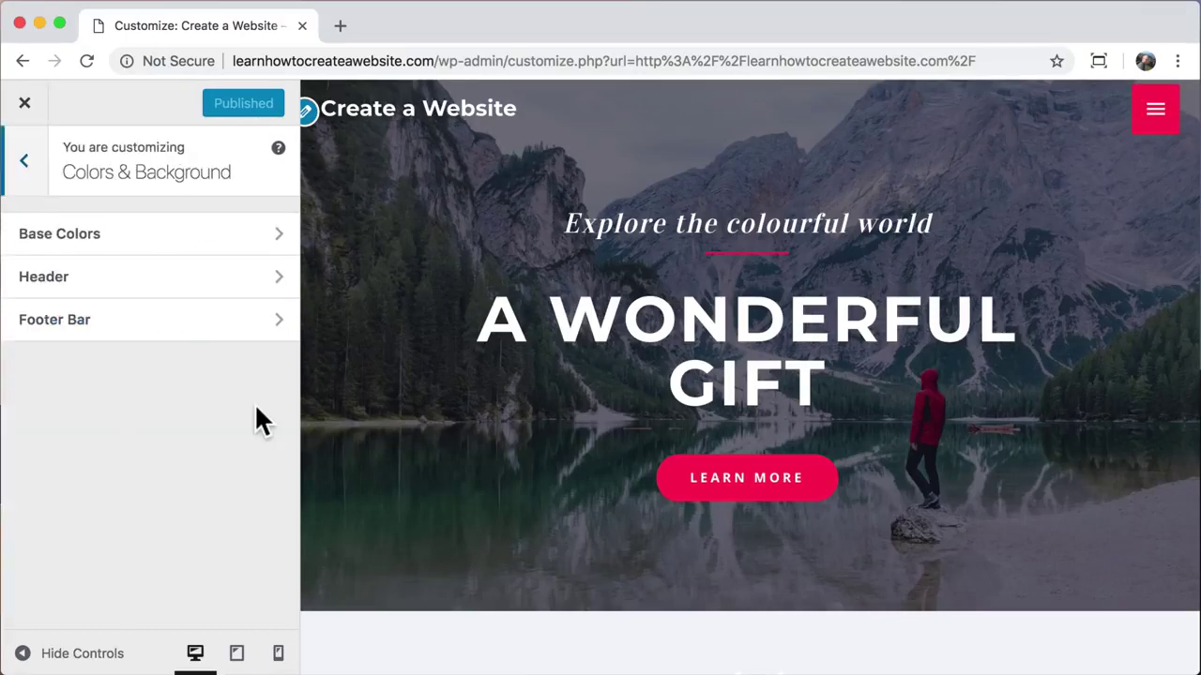
click(191, 277)
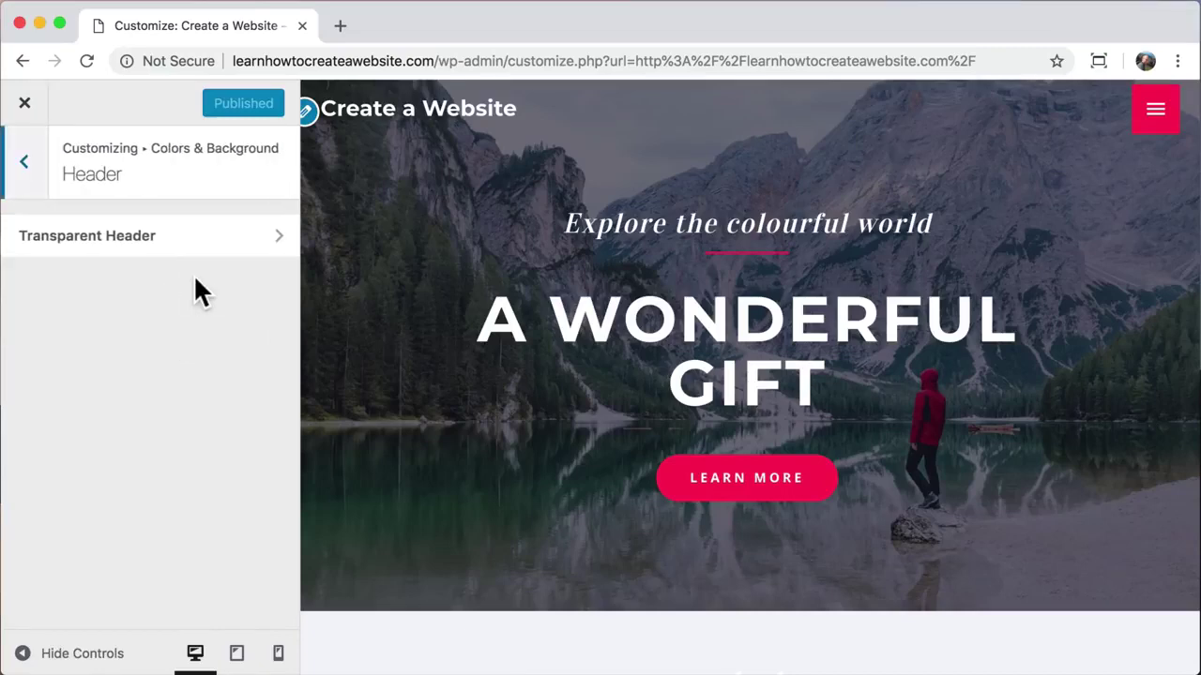
click(208, 241)
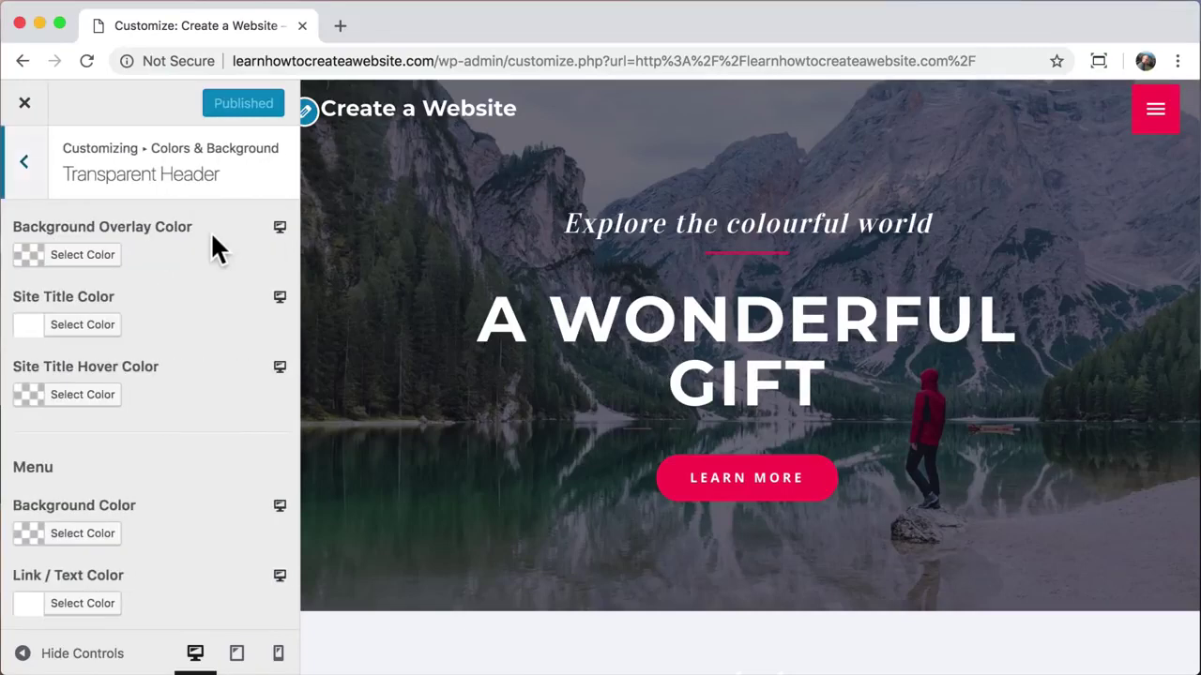
Step: Try green and dark blue site title colours, then set it back to white
click(97, 339)
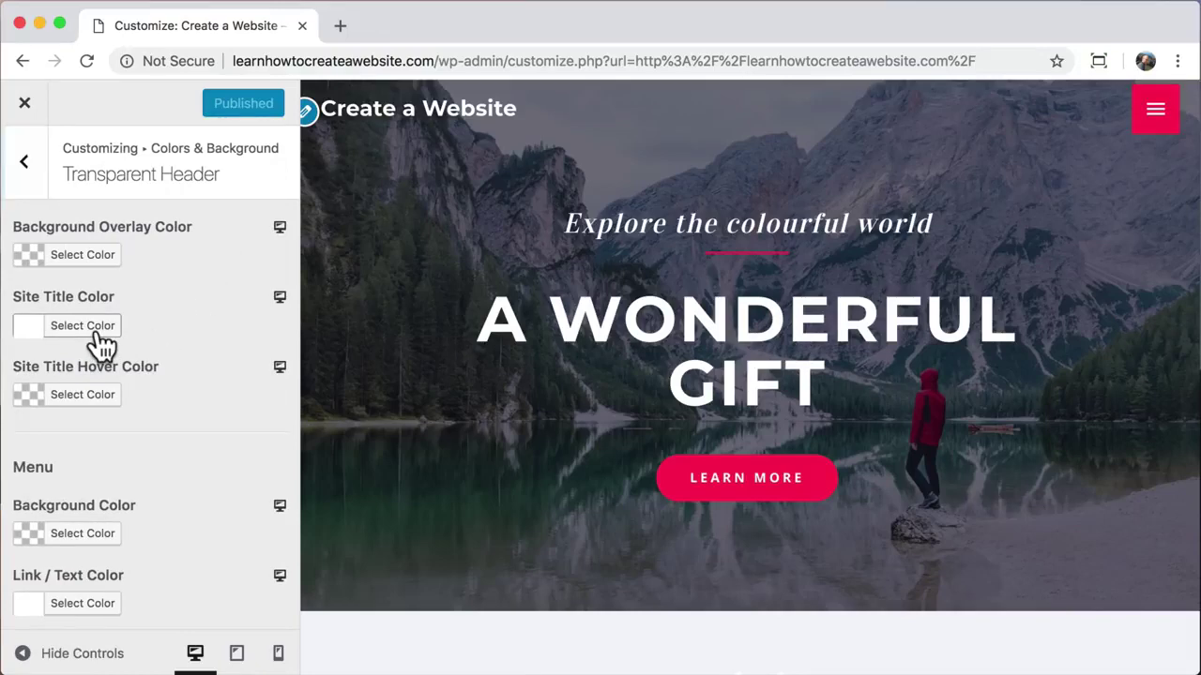
click(149, 572)
drag(73, 412, 135, 465)
click(57, 573)
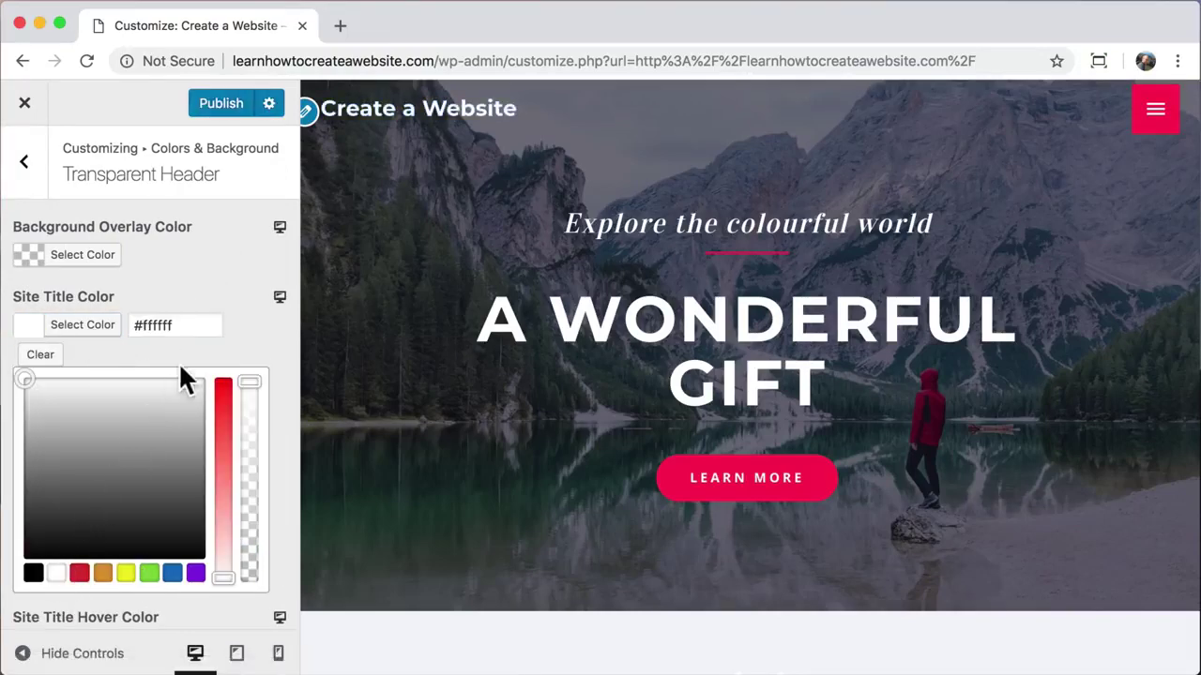
Step: Try white, grey and blue background overlay colours, then clear the overlay
click(91, 257)
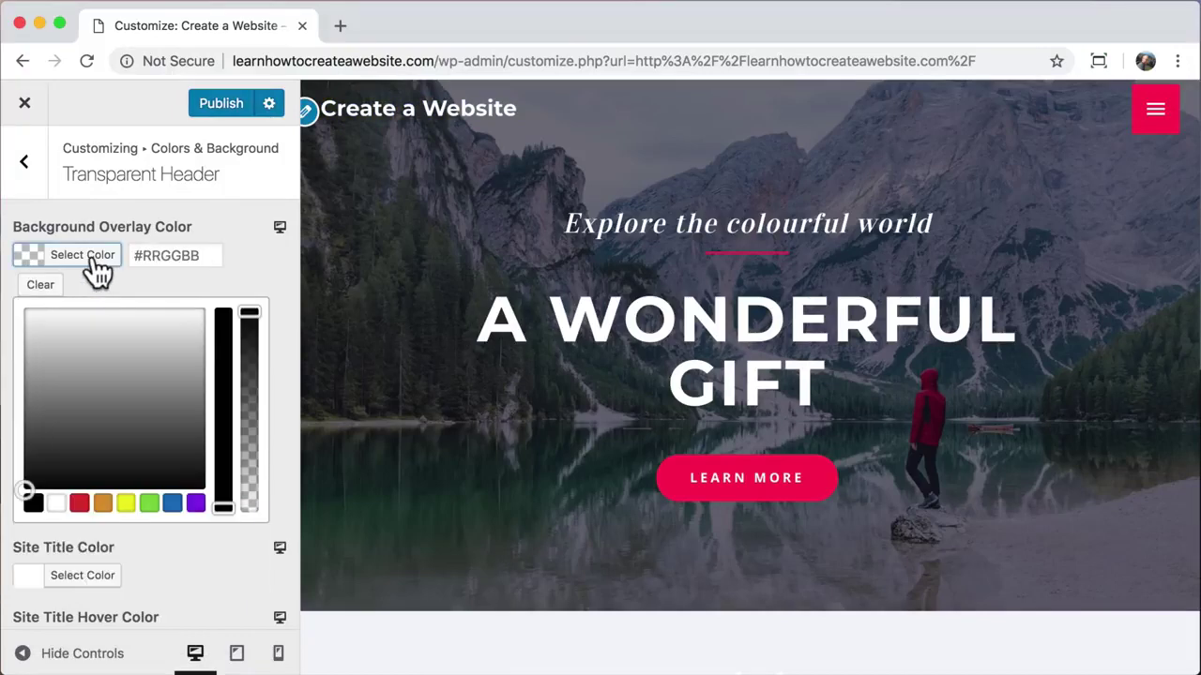
mouse_move(88, 382)
mouse_down()
mouse_move(14, 357)
mouse_move(10, 284)
mouse_move(40, 434)
mouse_up()
drag(249, 313, 247, 476)
click(172, 504)
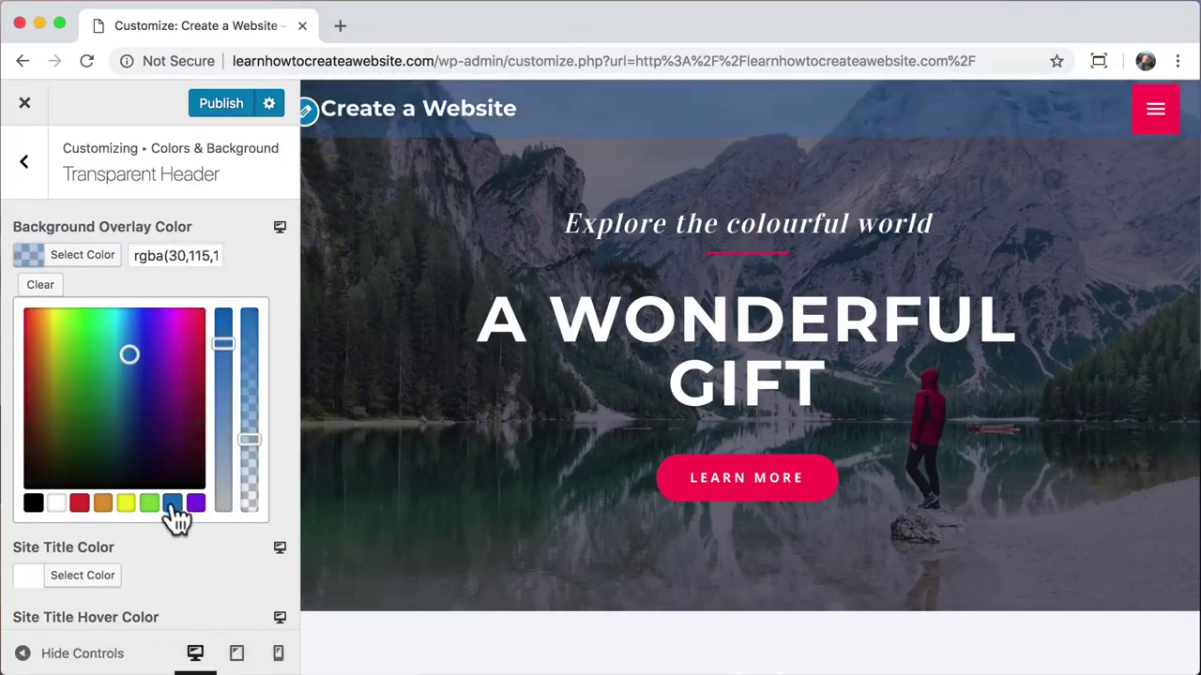
click(40, 287)
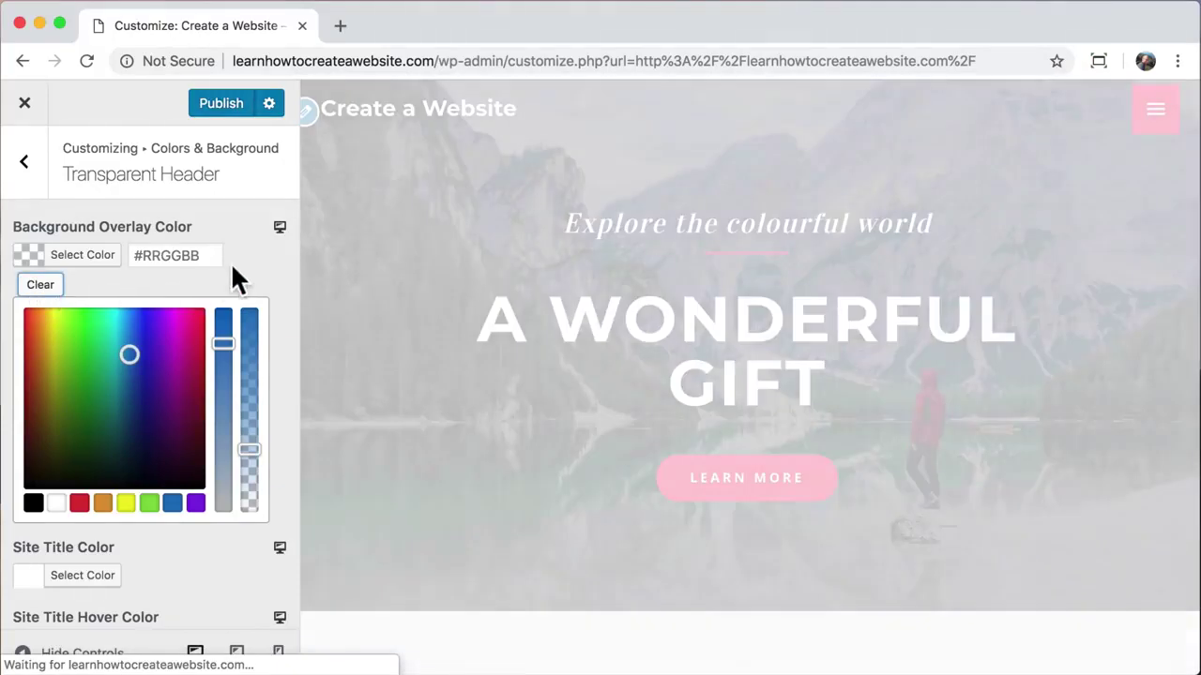
Step: Set the site title hover colour to black, then clear it
scroll(220, 406, down, 1)
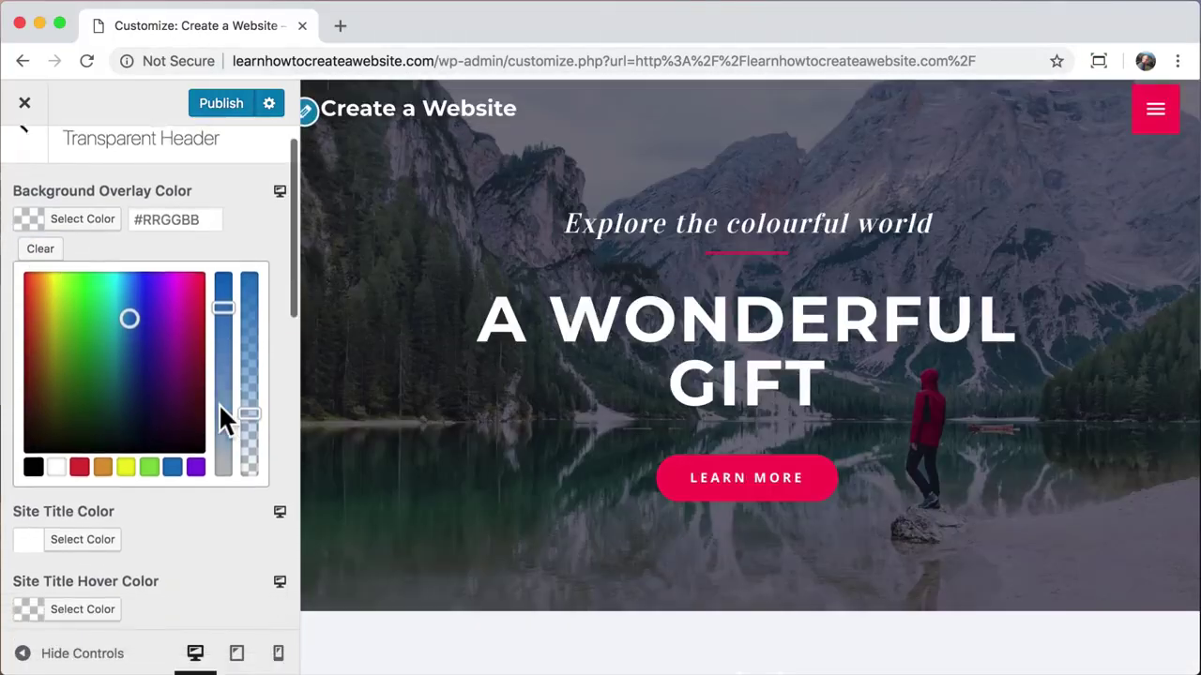
scroll(220, 410, down, 6)
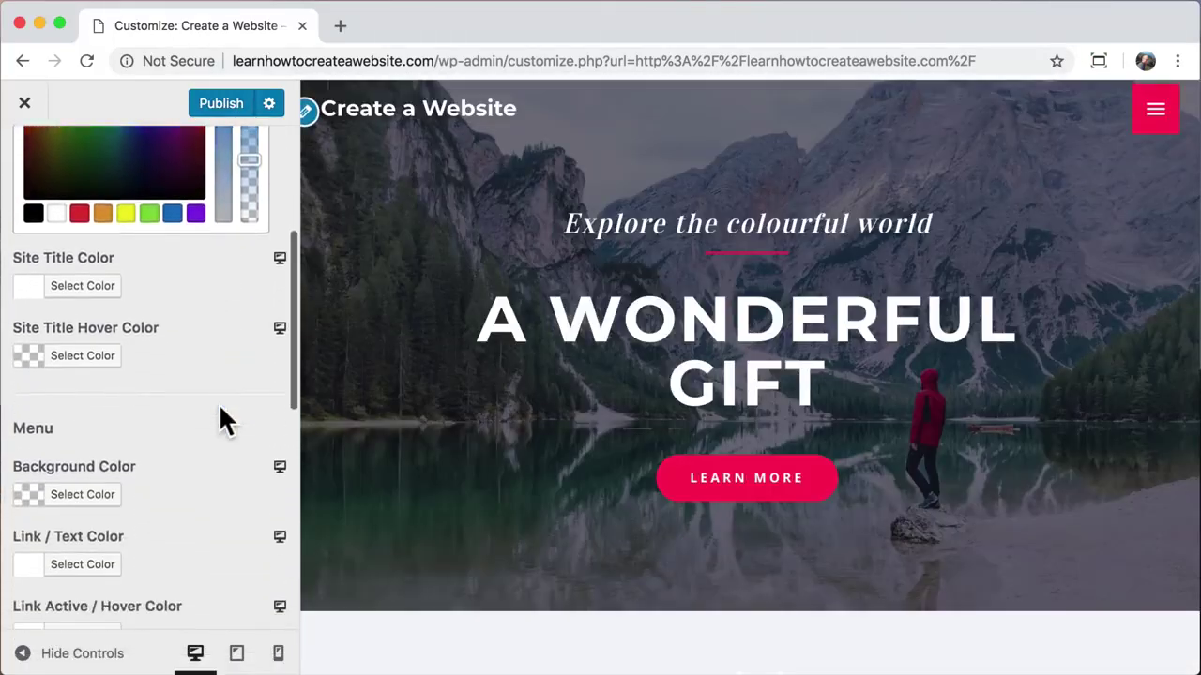
click(92, 361)
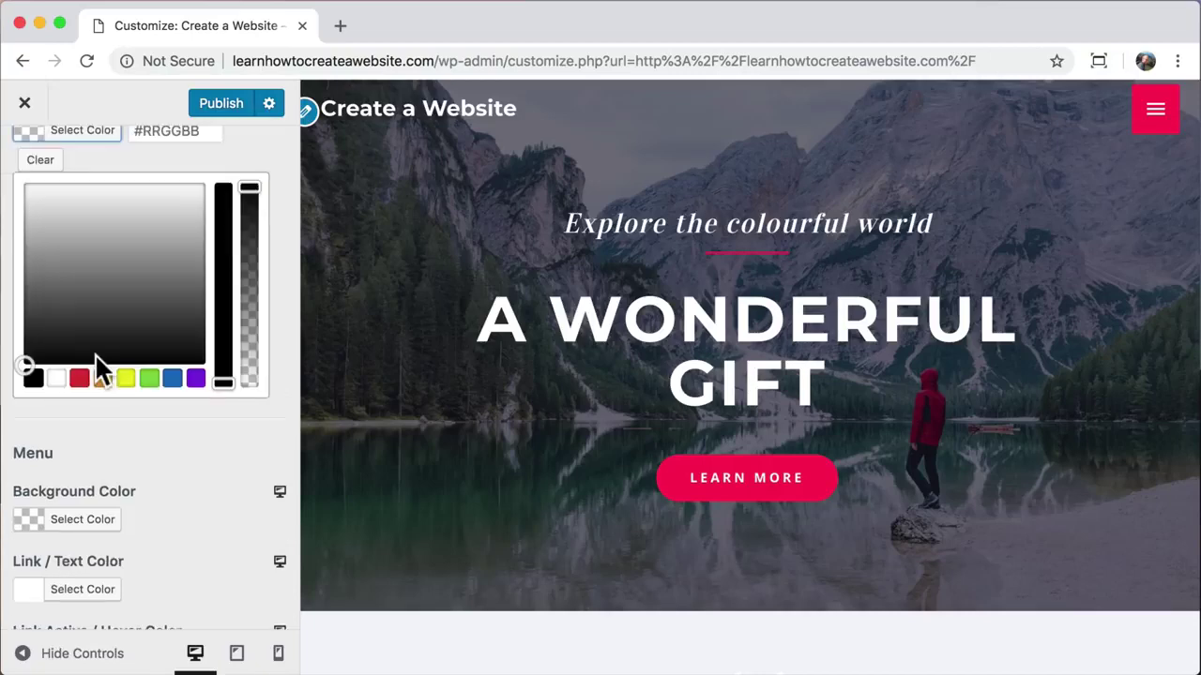
click(33, 378)
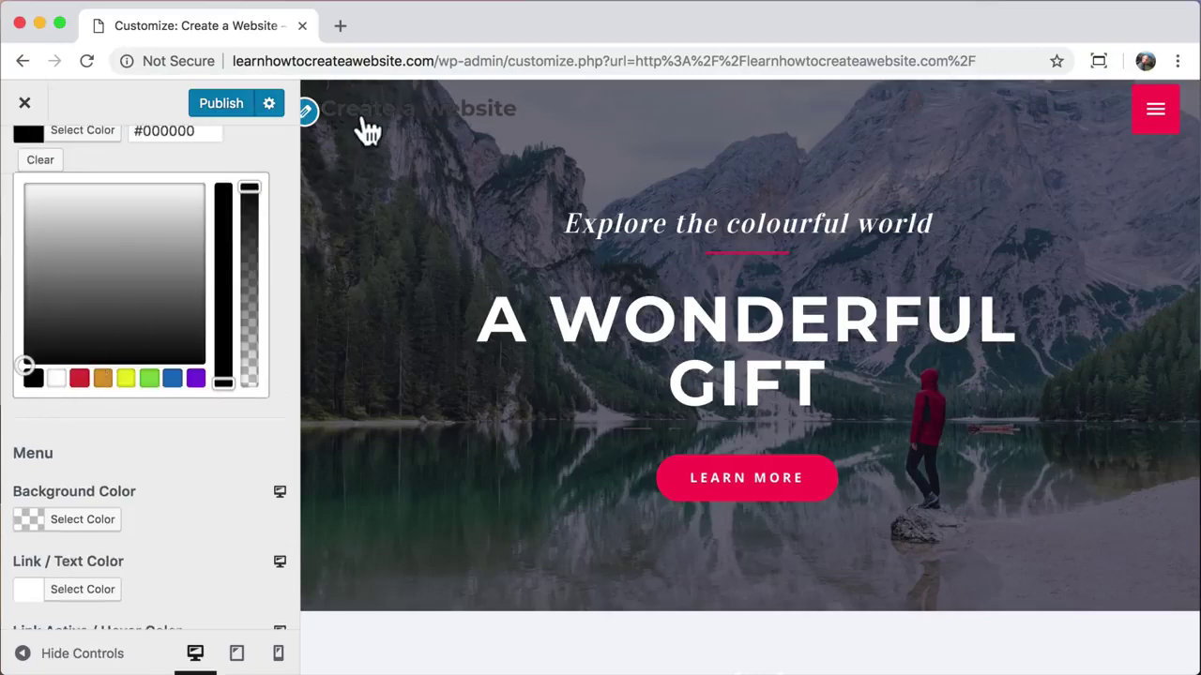
click(40, 161)
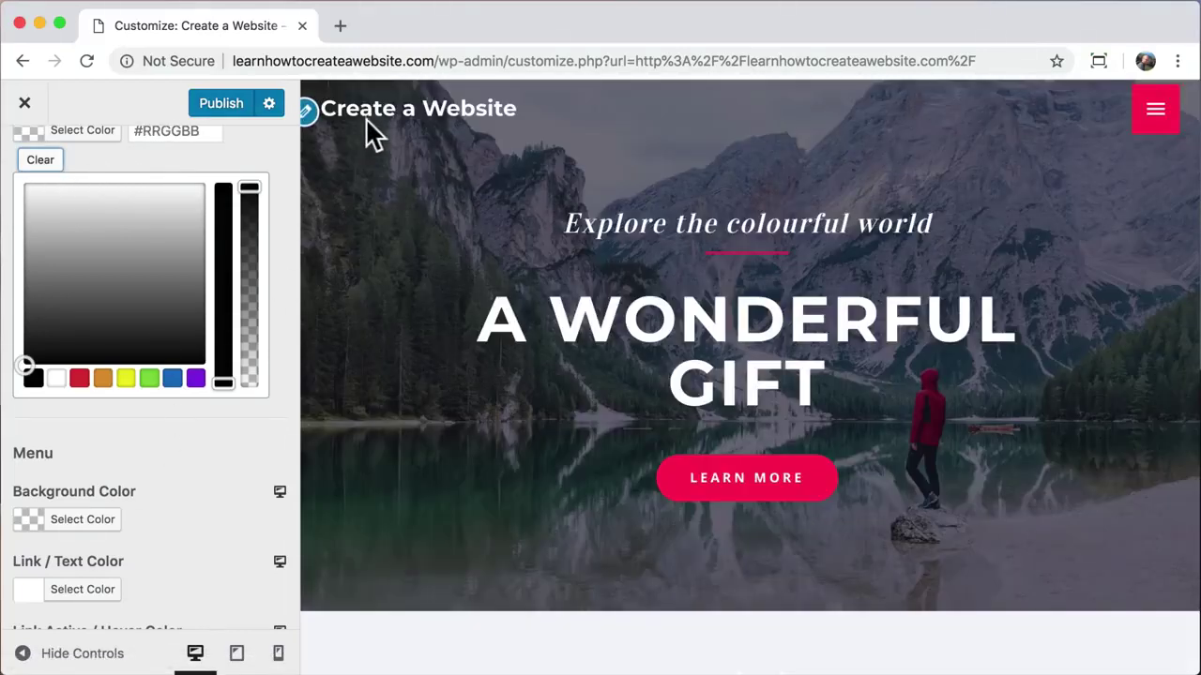
Step: Publish the Customizer changes to the live site
scroll(200, 457, up, 5)
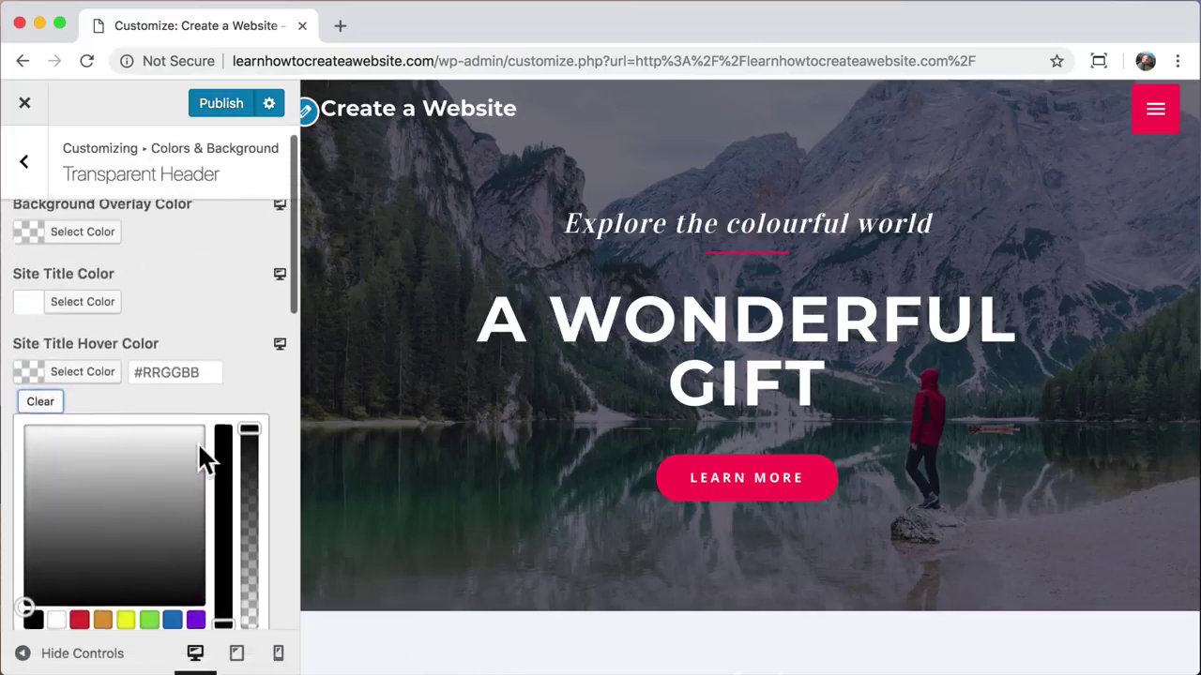
scroll(199, 448, up, 1)
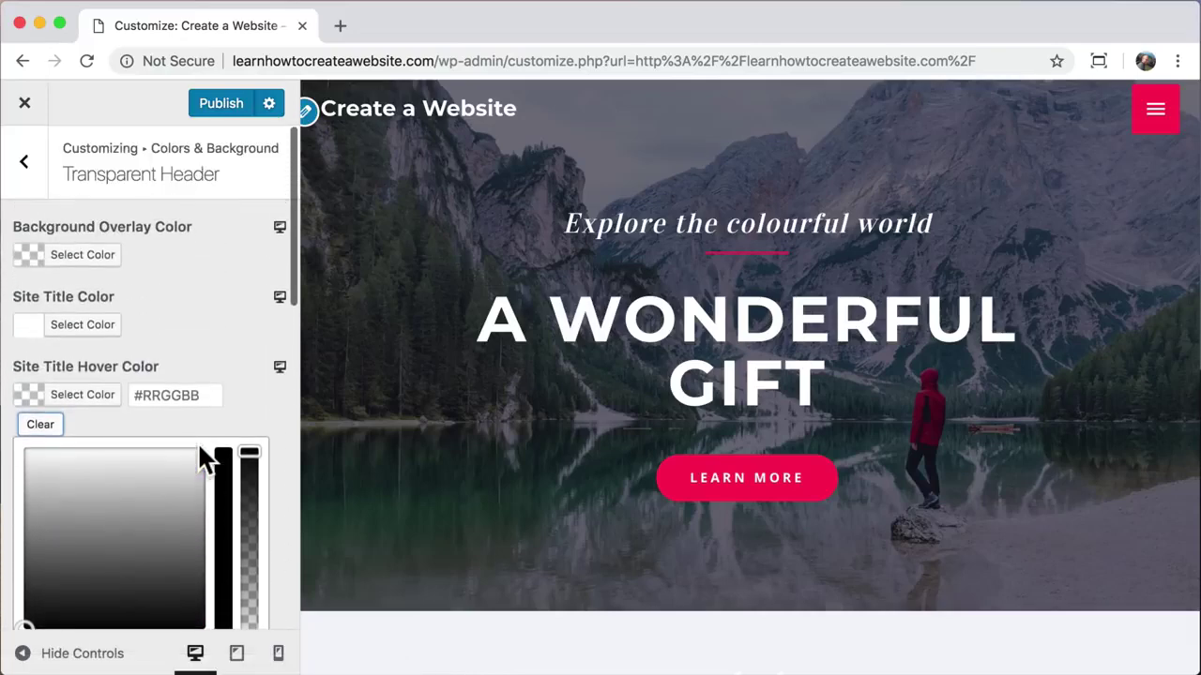
click(222, 105)
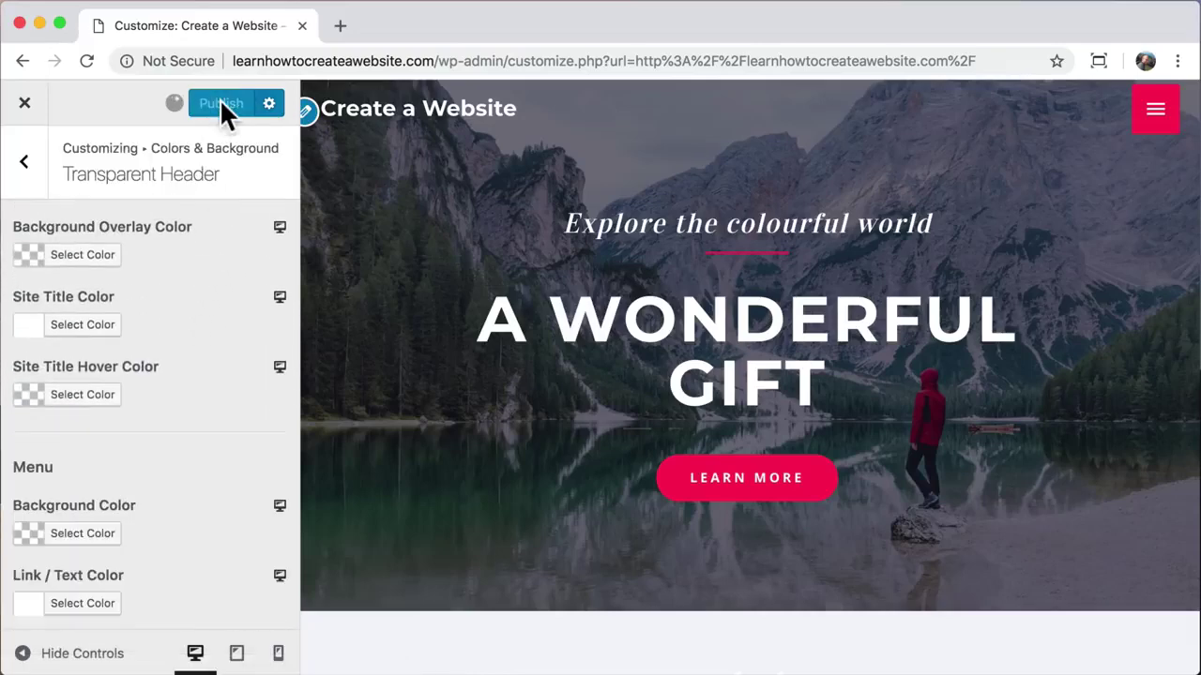
Step: Close the Customizer and launch Edit with Elementor for the Home page
click(26, 105)
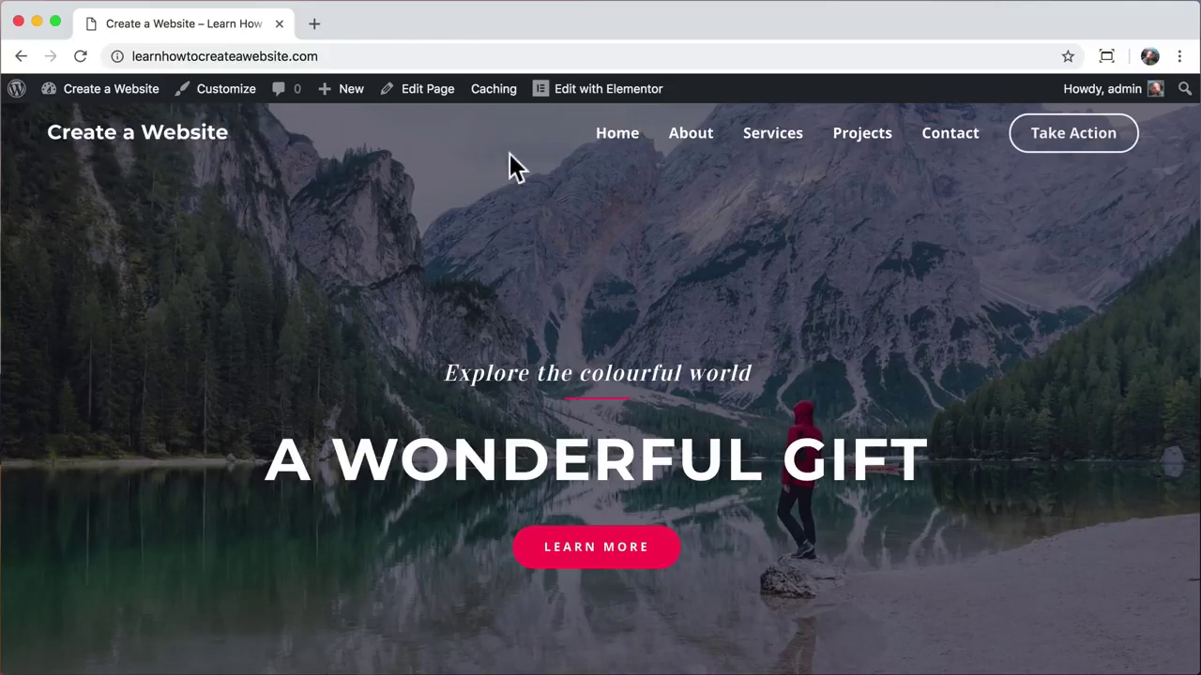
click(580, 94)
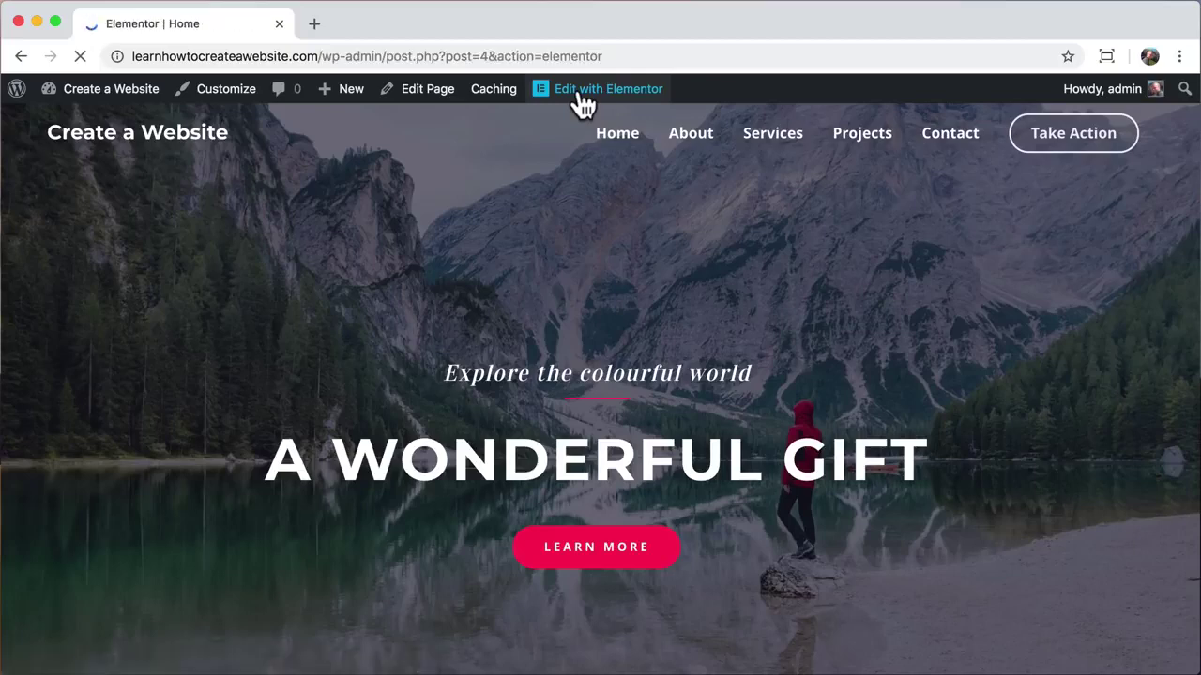
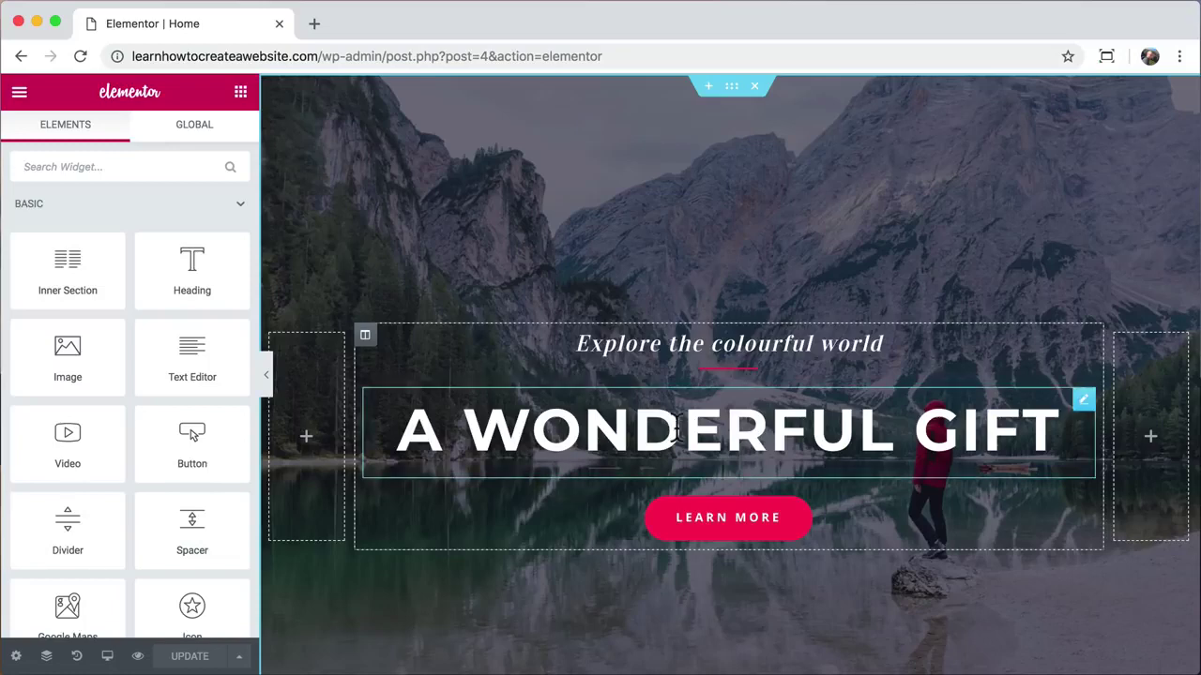
Step: Replace the main heading text 'A WONDERFUL GIFT' with 'WORDPRESS'
triple_click(677, 429)
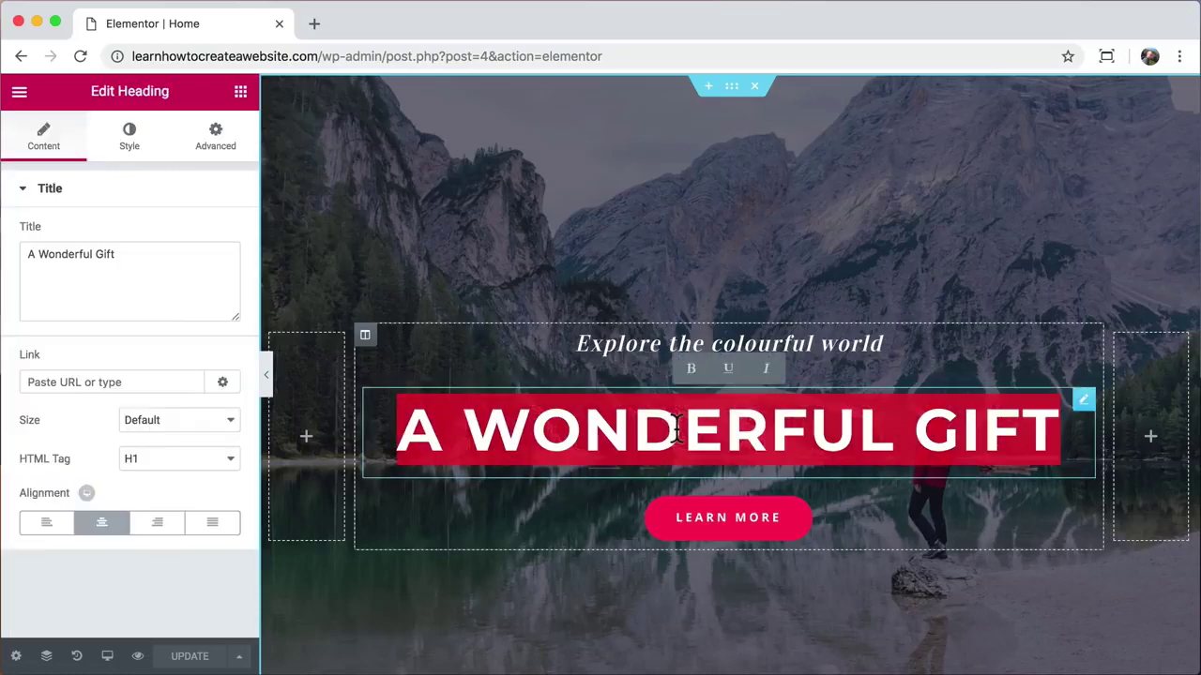
text(WORDPRESS)
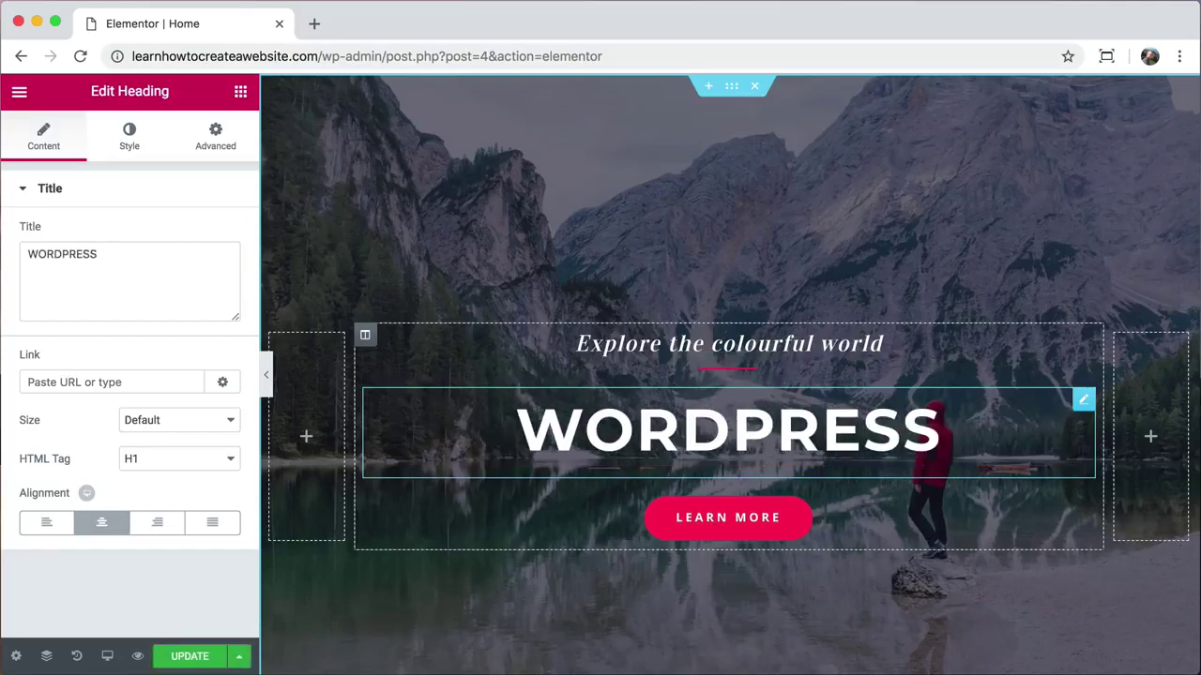
drag(129, 258, 62, 258)
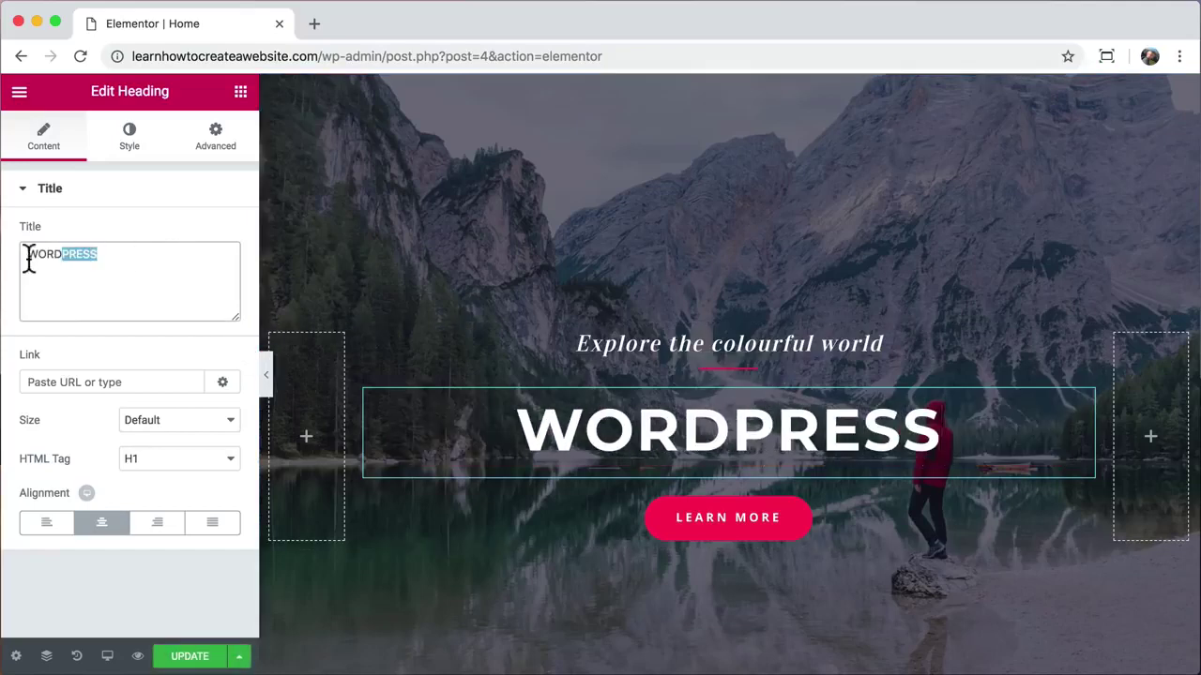
click(128, 258)
text(HELLO)
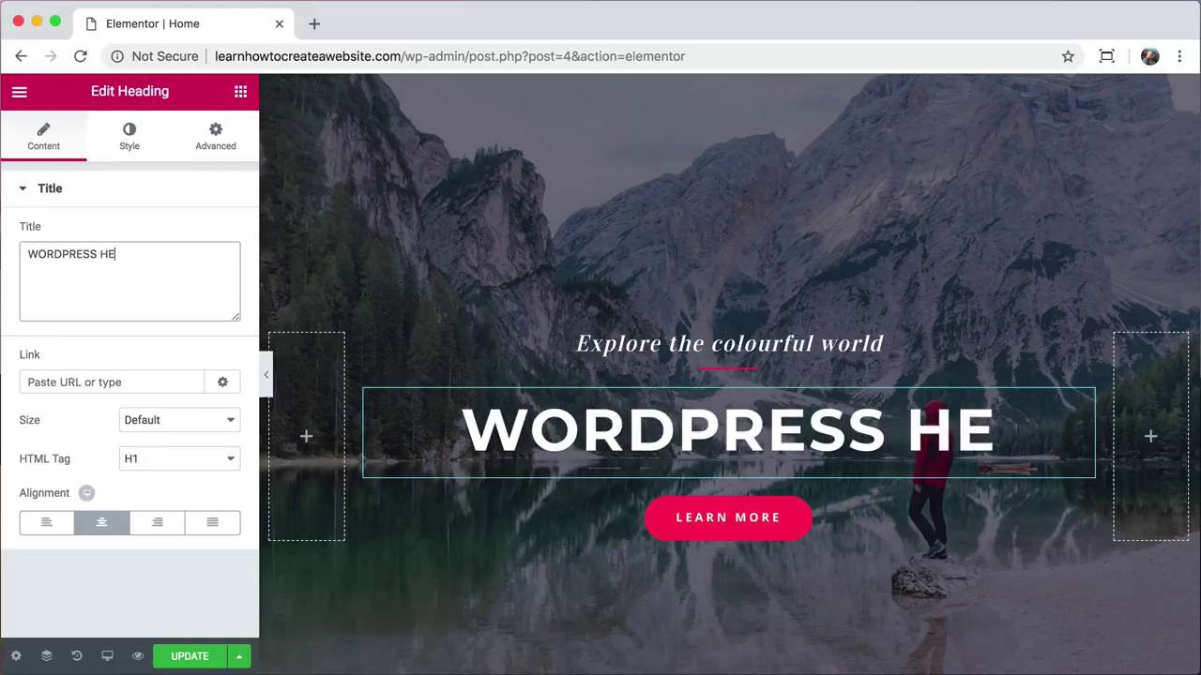
key(BackSpace)
key(BackSpace)
key(BackSpace)
key(BackSpace)
key(BackSpace)
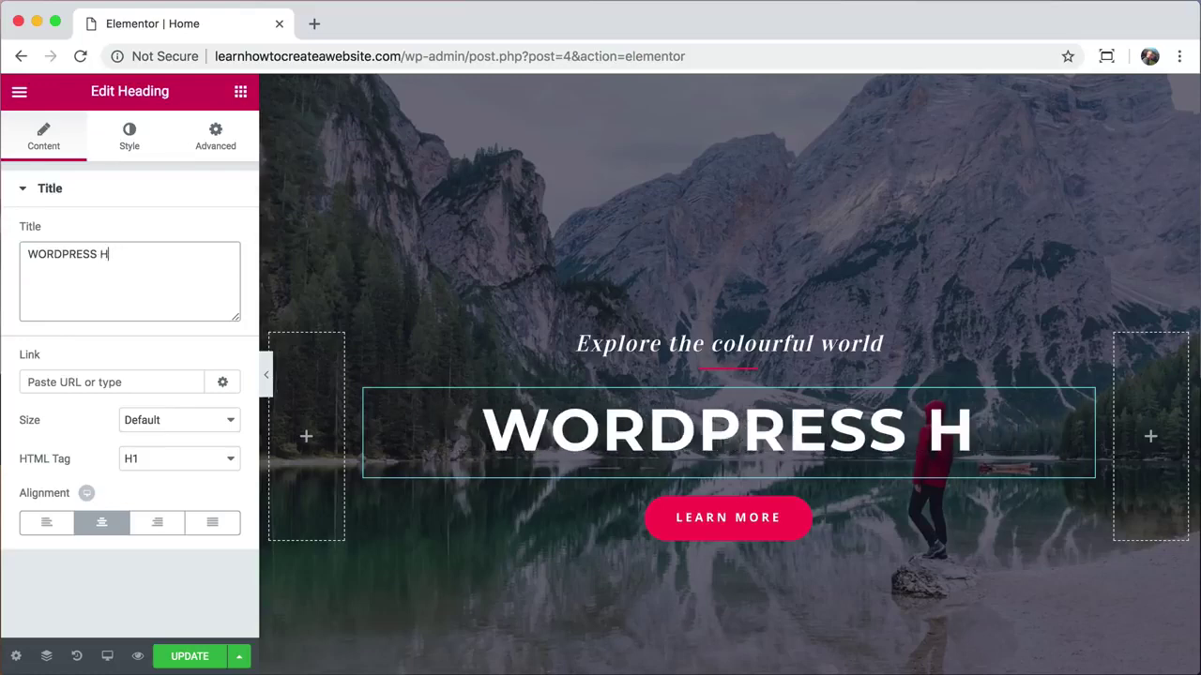
key(BackSpace)
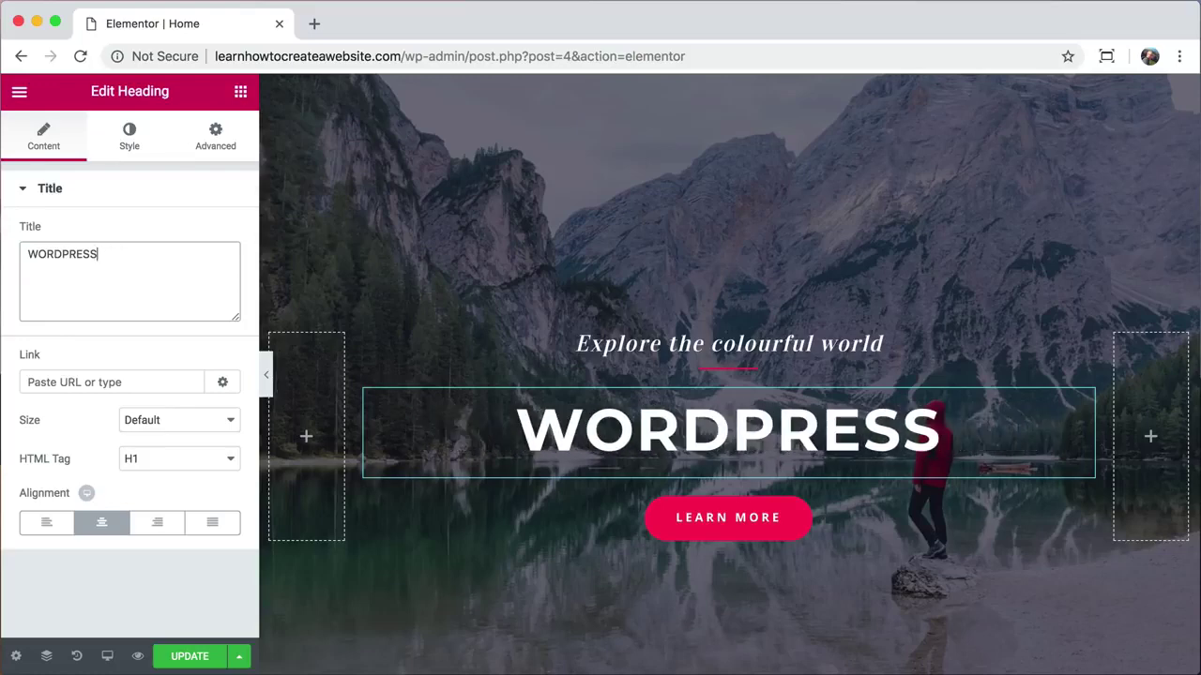
Step: Enlarge the WORDPRESS heading's typography size to 92 px
click(131, 143)
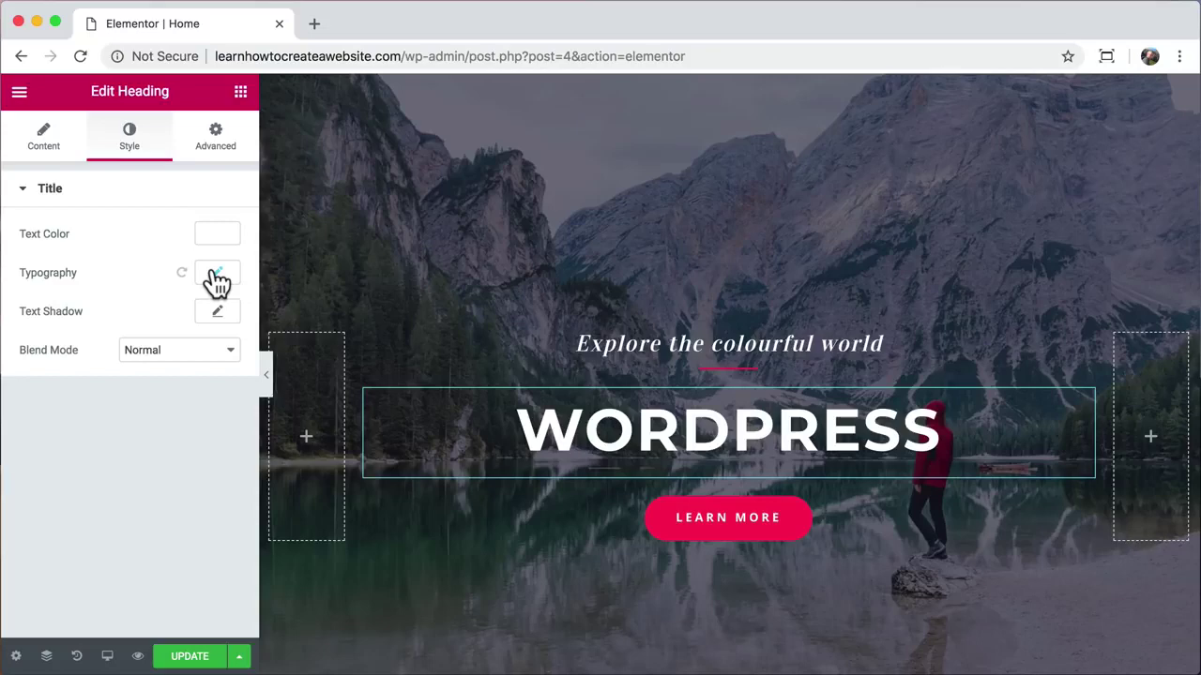
click(216, 275)
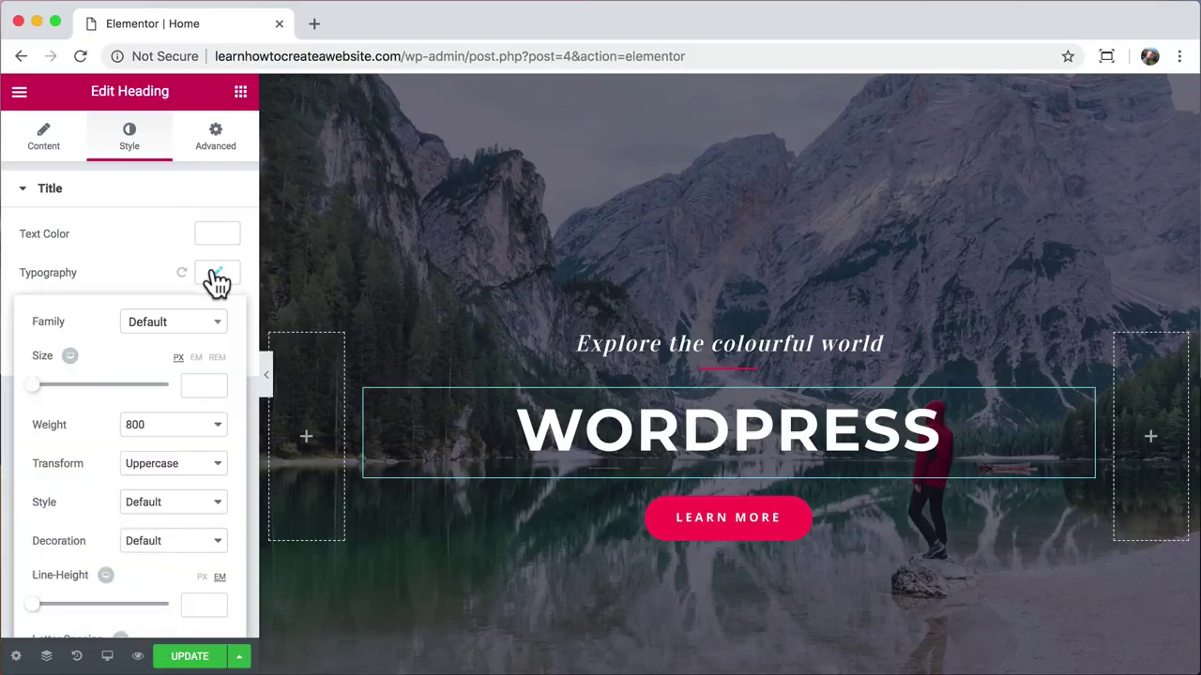
drag(32, 394, 98, 401)
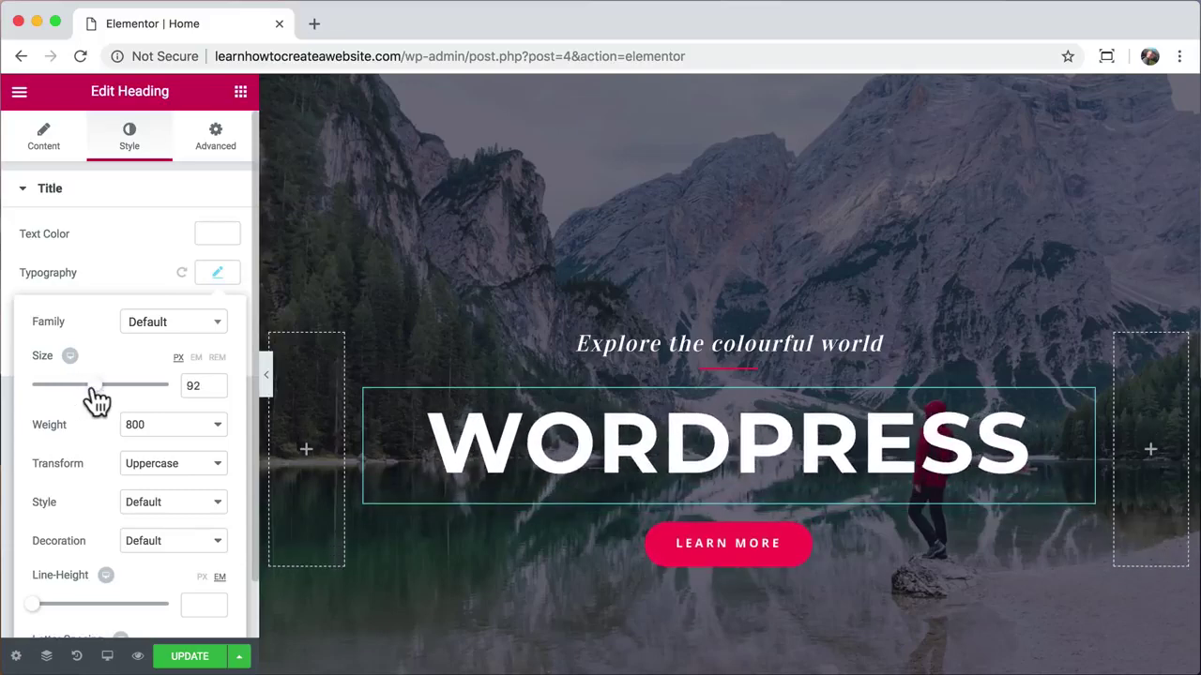
Step: Change the subtitle text to 'get it done with'
triple_click(605, 343)
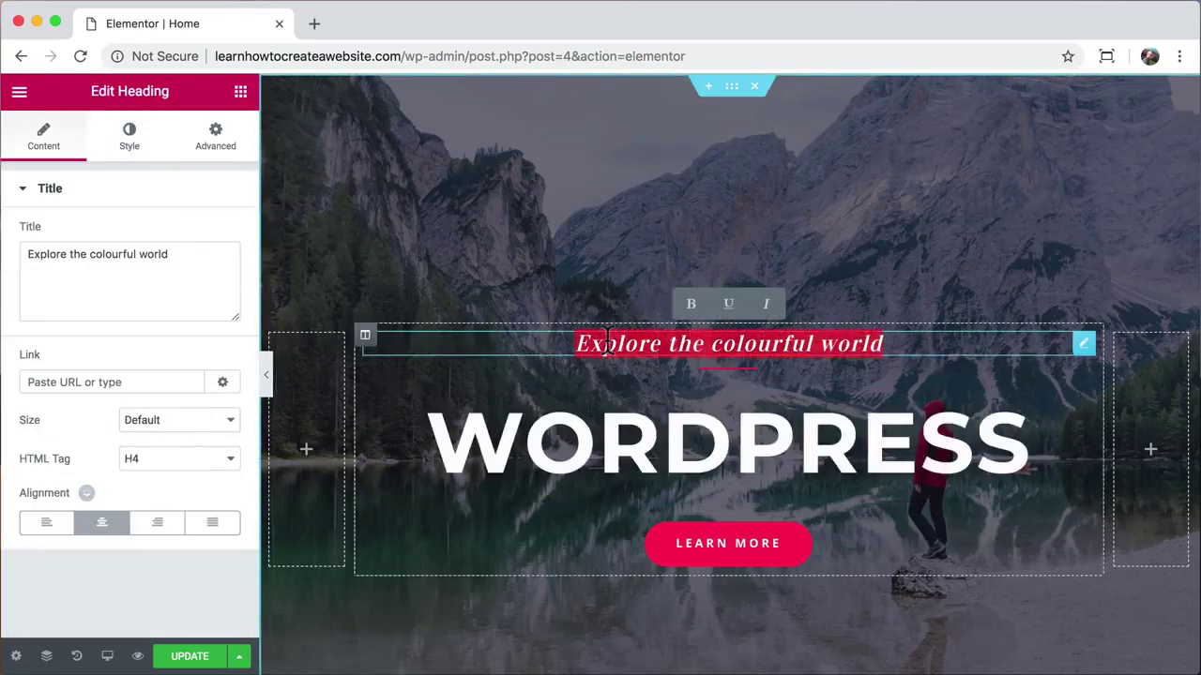
drag(182, 257, 26, 255)
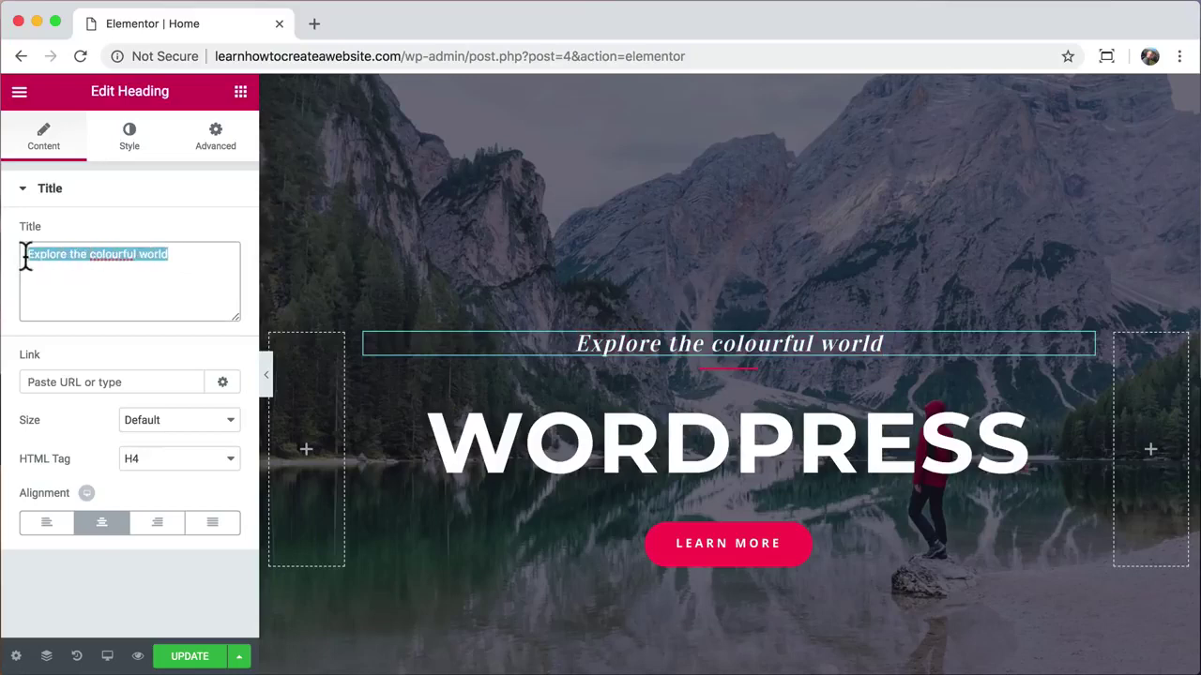
text(getit do)
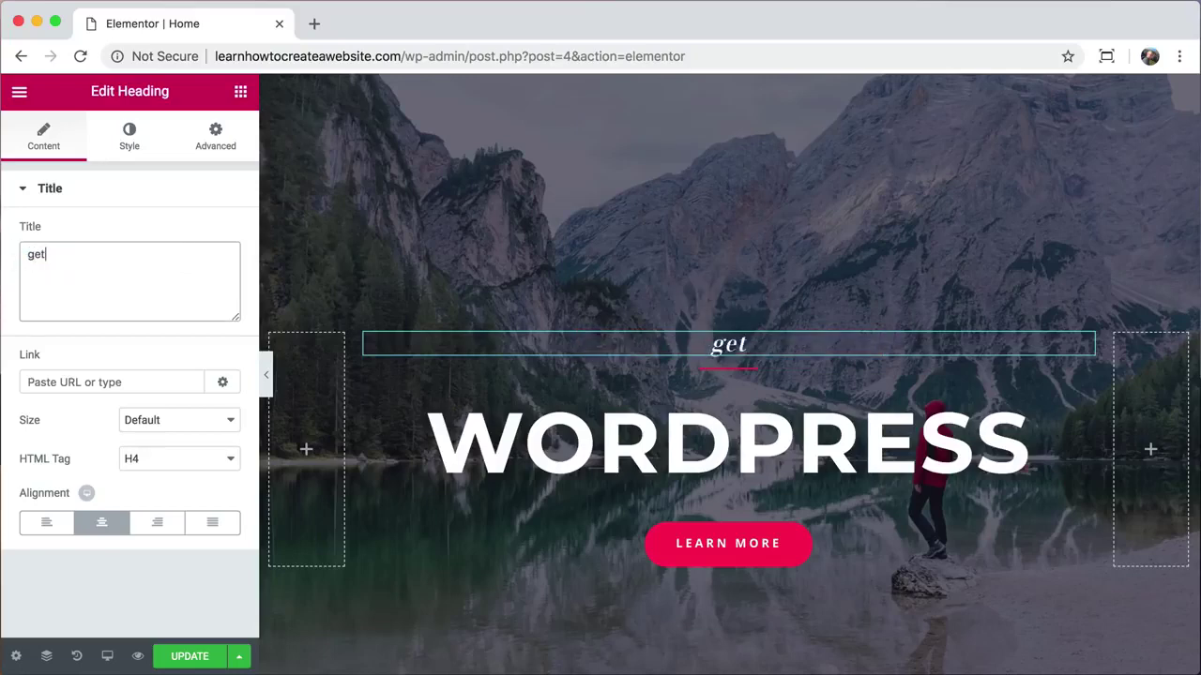
key(BackSpace)
key(BackSpace)
key(BackSpace)
key(BackSpace)
key(BackSpace)
text(it done with)
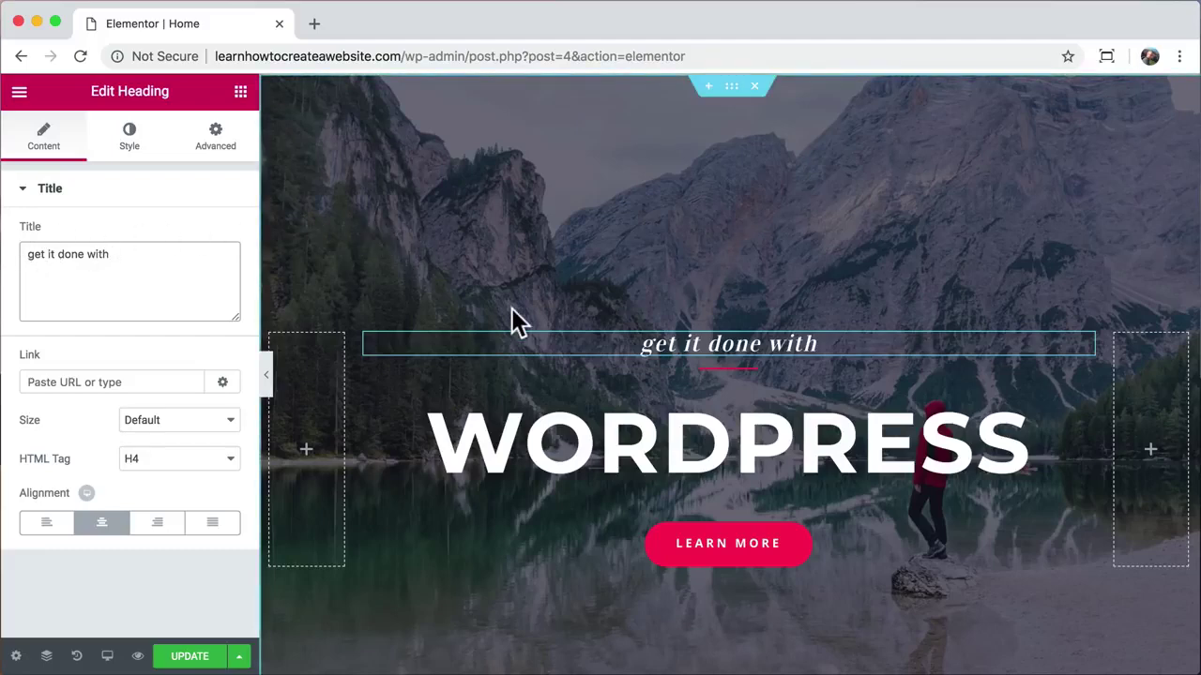
Step: Make the divider under the subtitle weight 5, width 8, and yellow (#d8d81c)
click(727, 369)
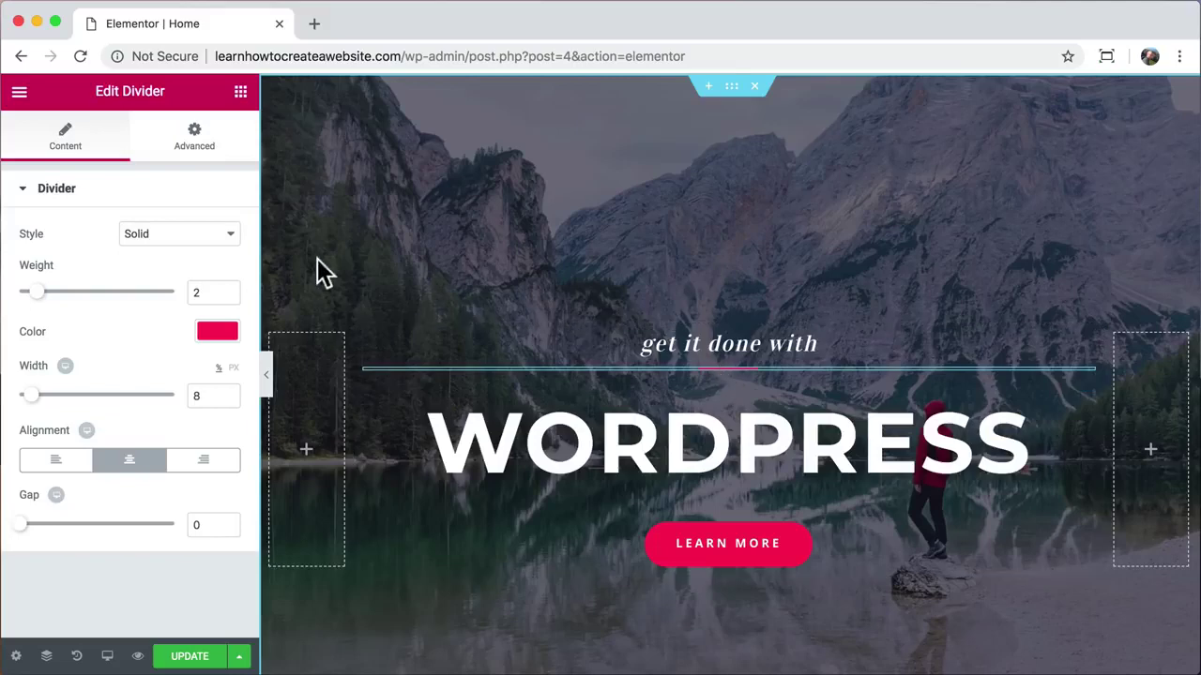
drag(40, 294, 98, 297)
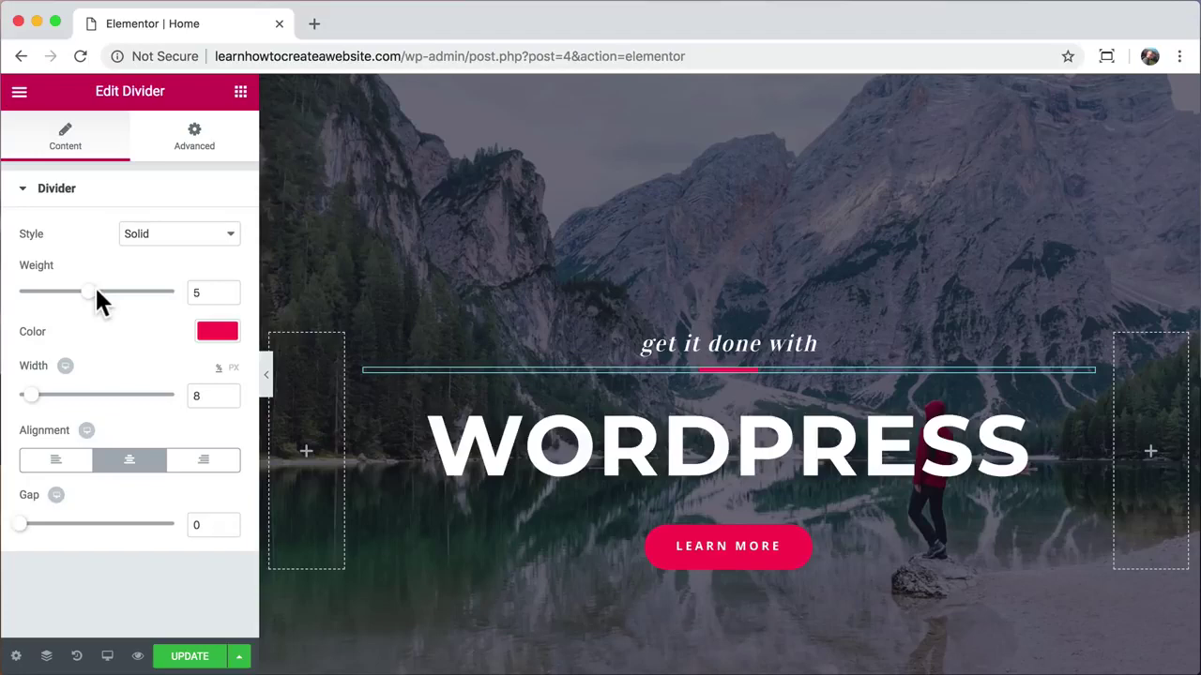
mouse_move(31, 395)
mouse_down()
mouse_move(163, 397)
mouse_move(33, 396)
mouse_up()
click(209, 339)
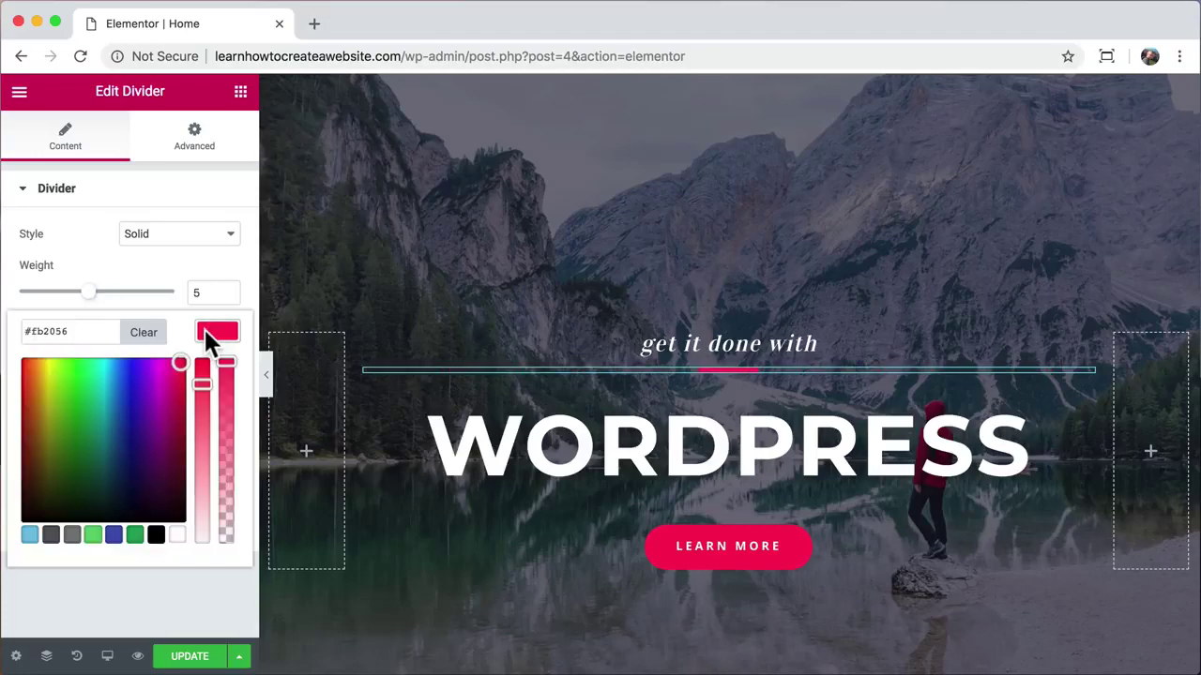
drag(187, 362, 43, 384)
click(221, 336)
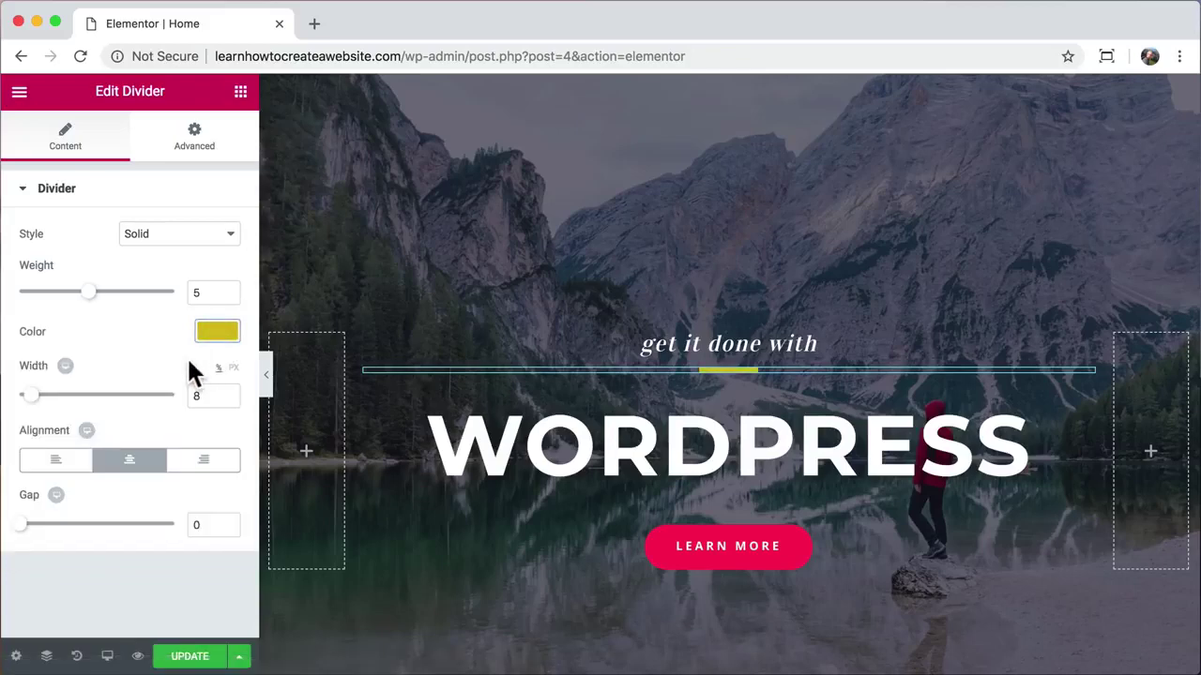
click(699, 554)
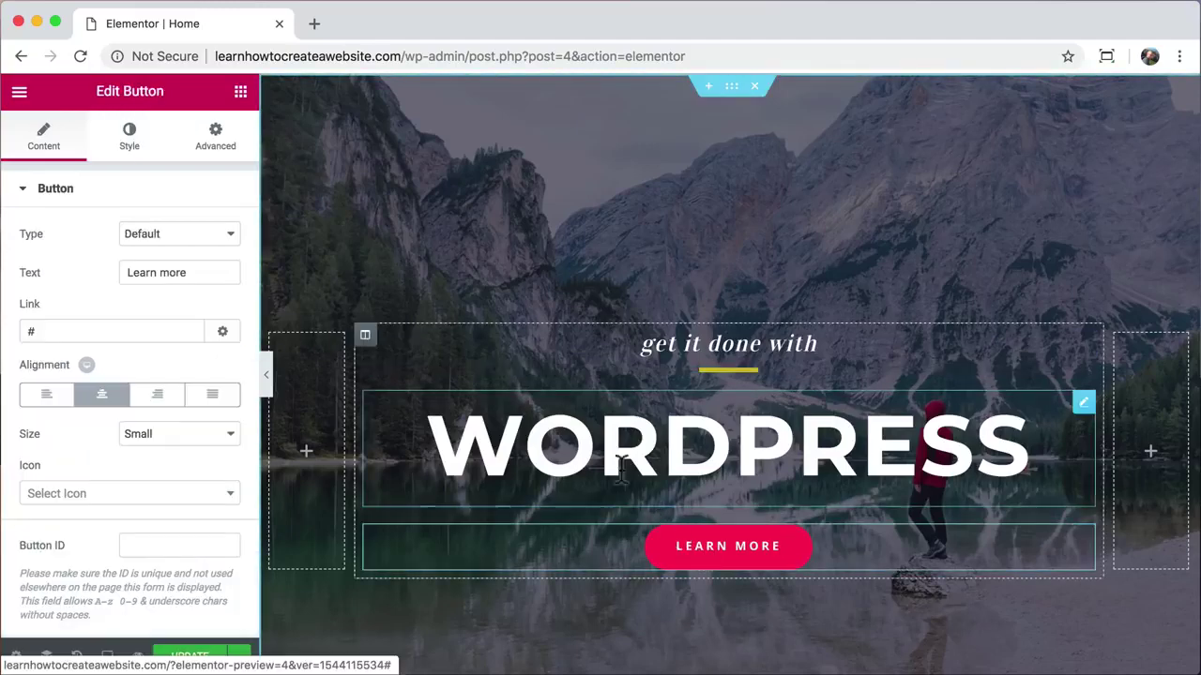
Step: Link the LEARN MORE button to the About page, keeping its label Learn More
double_click(77, 330)
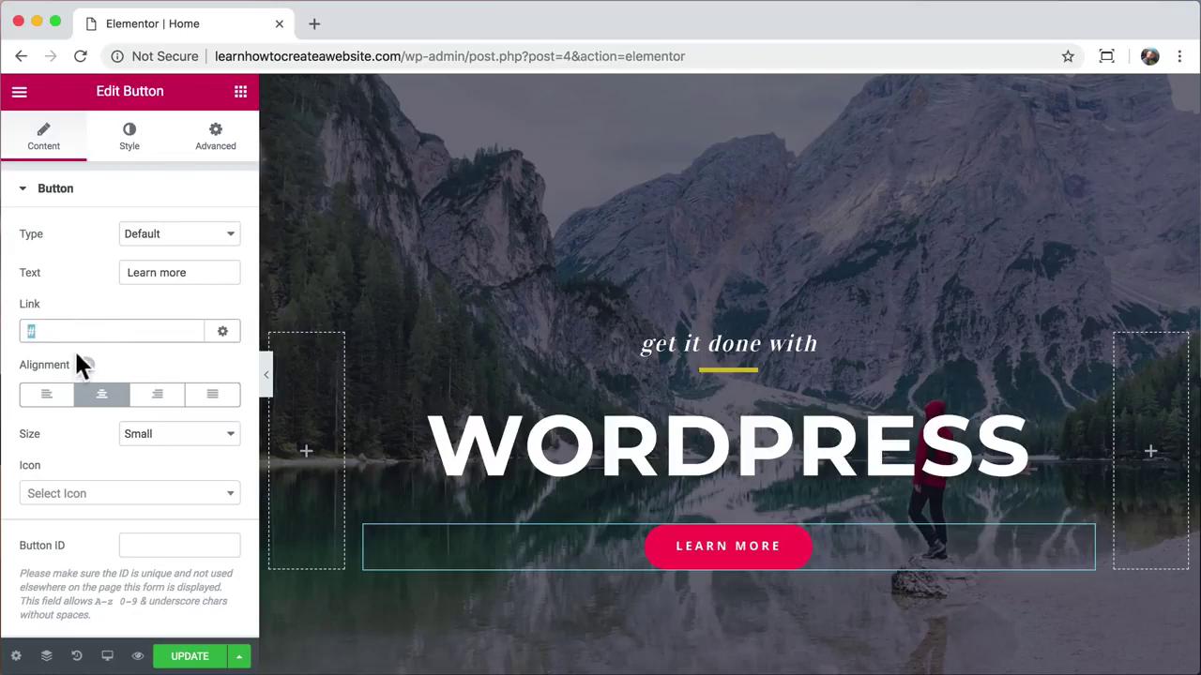
text(abou)
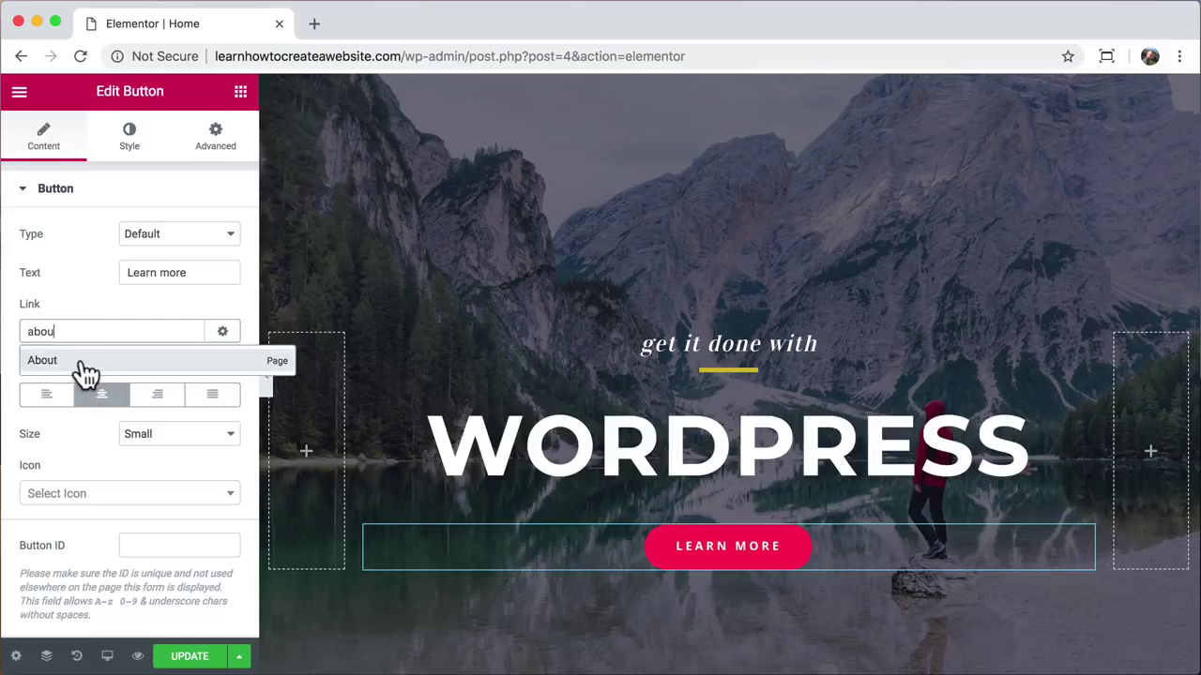
click(85, 366)
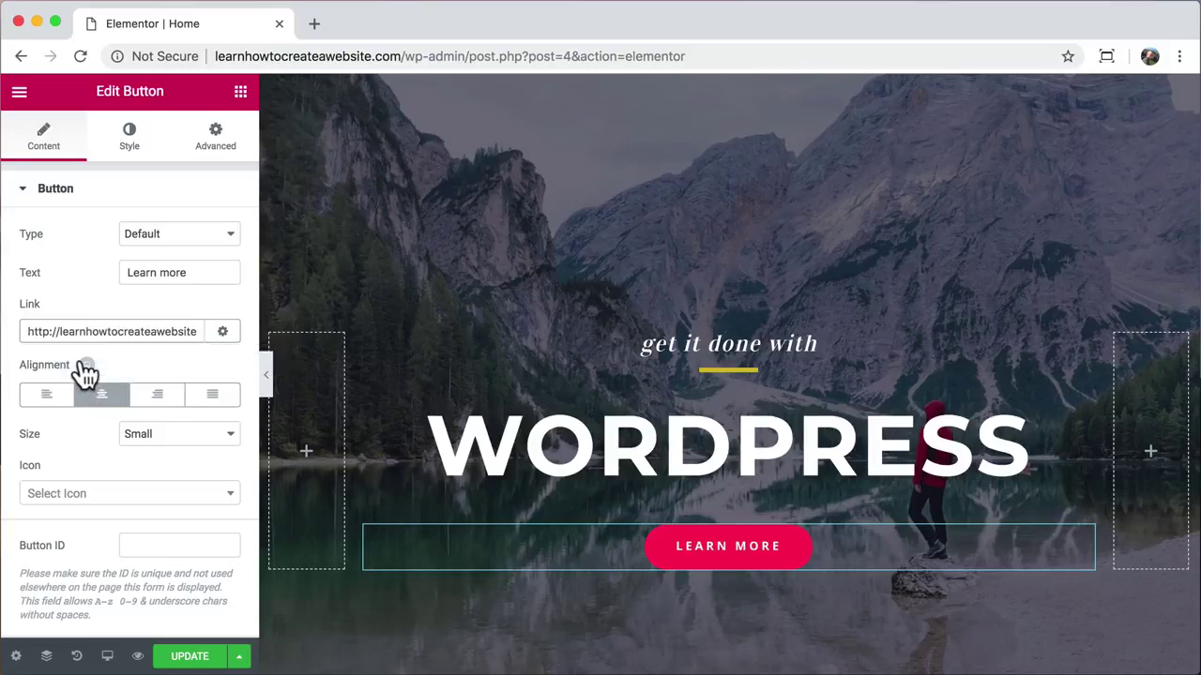
click(206, 273)
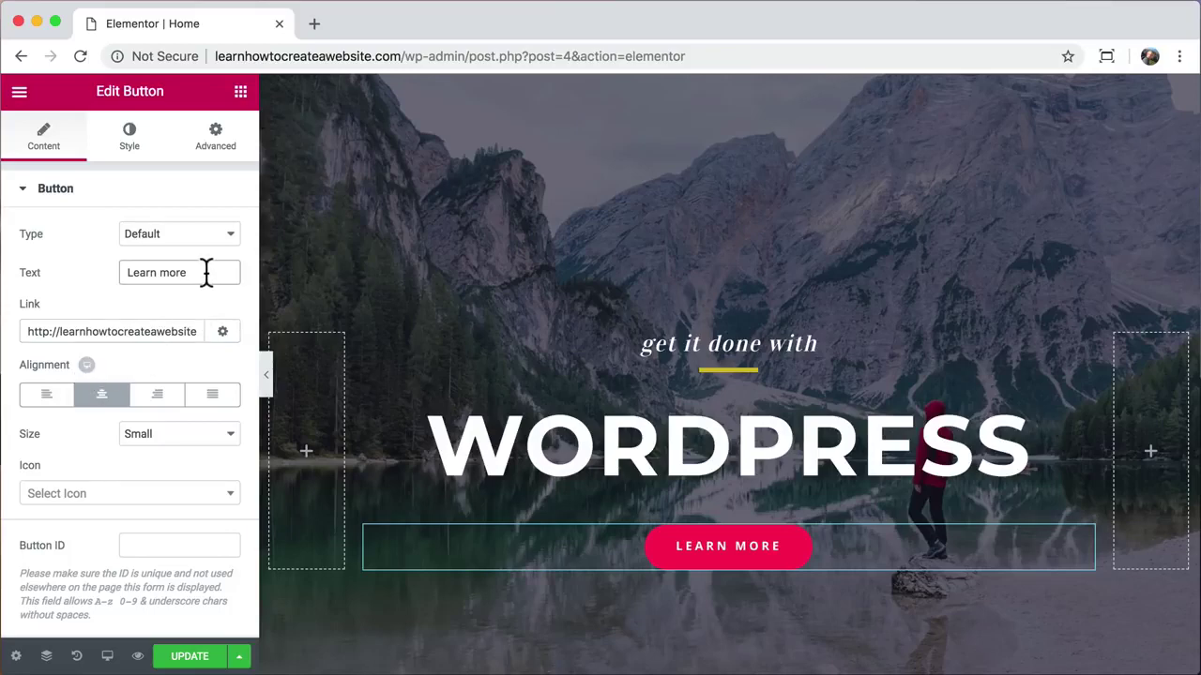
text(about us)
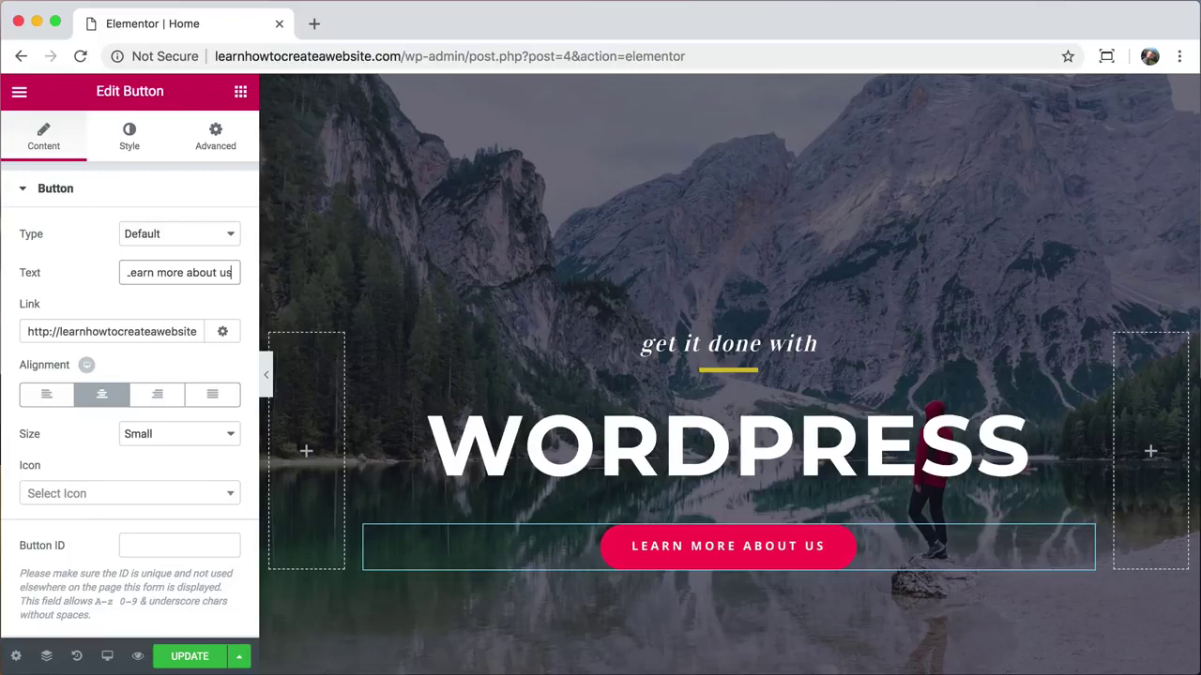
key(BackSpace)
key(BackSpace)
key(BackSpace)
key(BackSpace)
key(BackSpace)
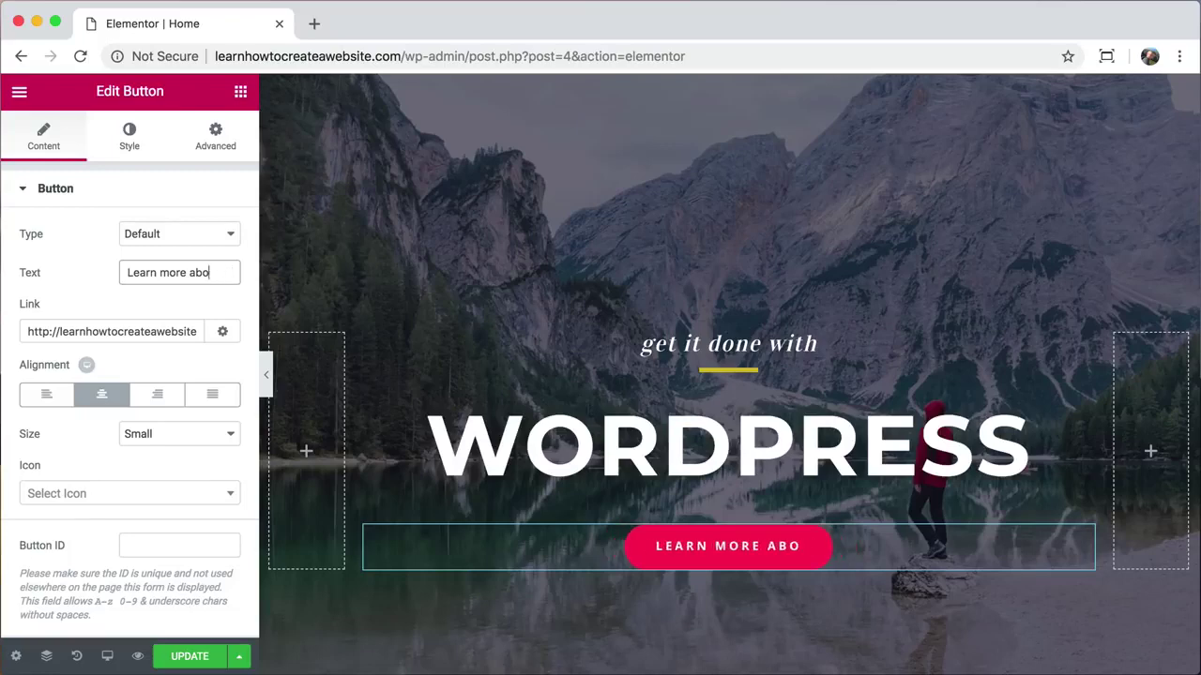
key(BackSpace)
key(BackSpace)
key(BackSpace)
key(BackSpace)
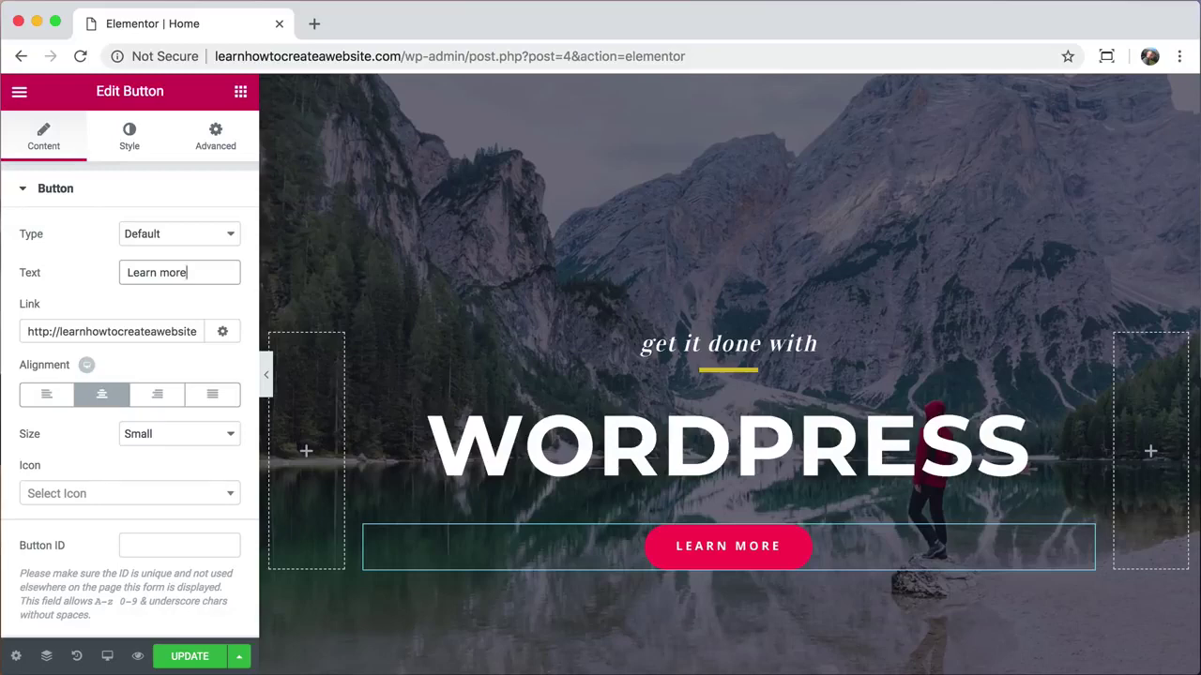
Step: Change the LEARN MORE button's normal background colour to light blue
click(132, 147)
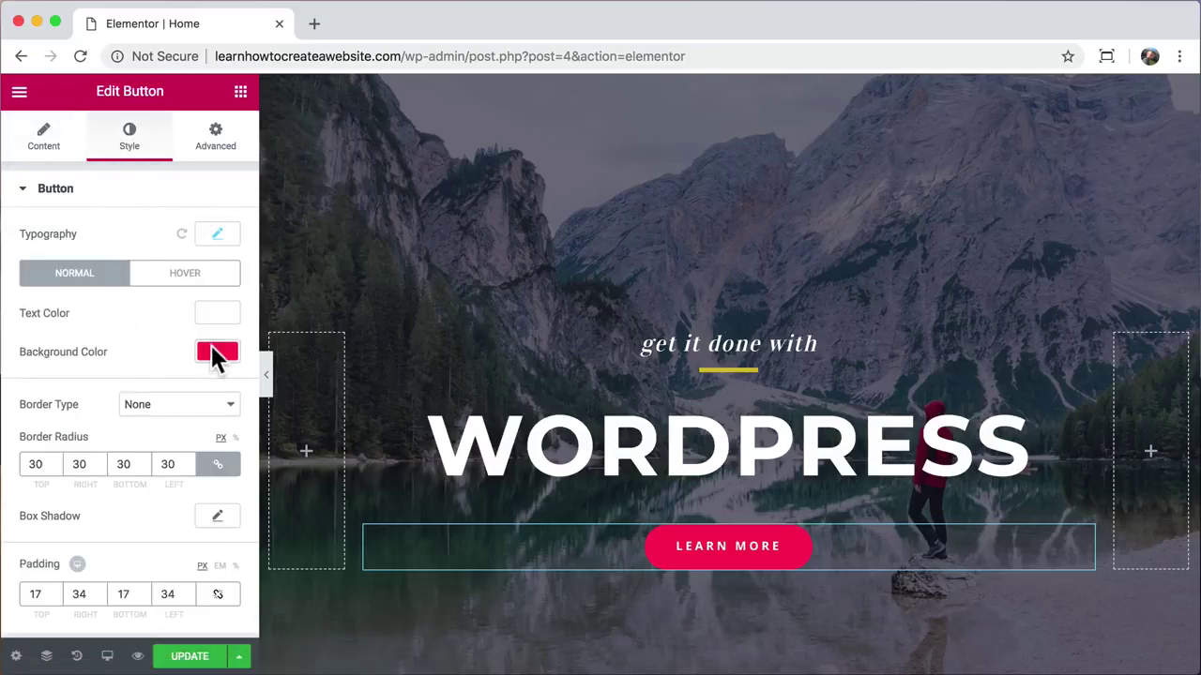
click(216, 352)
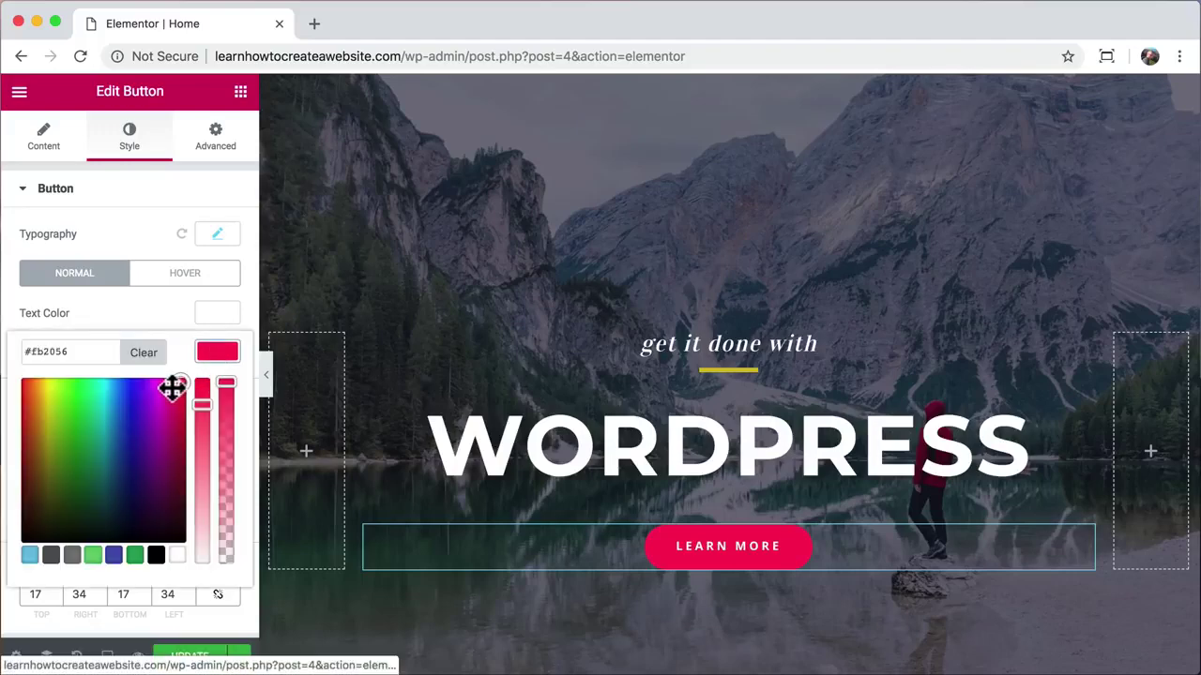
drag(175, 386, 112, 390)
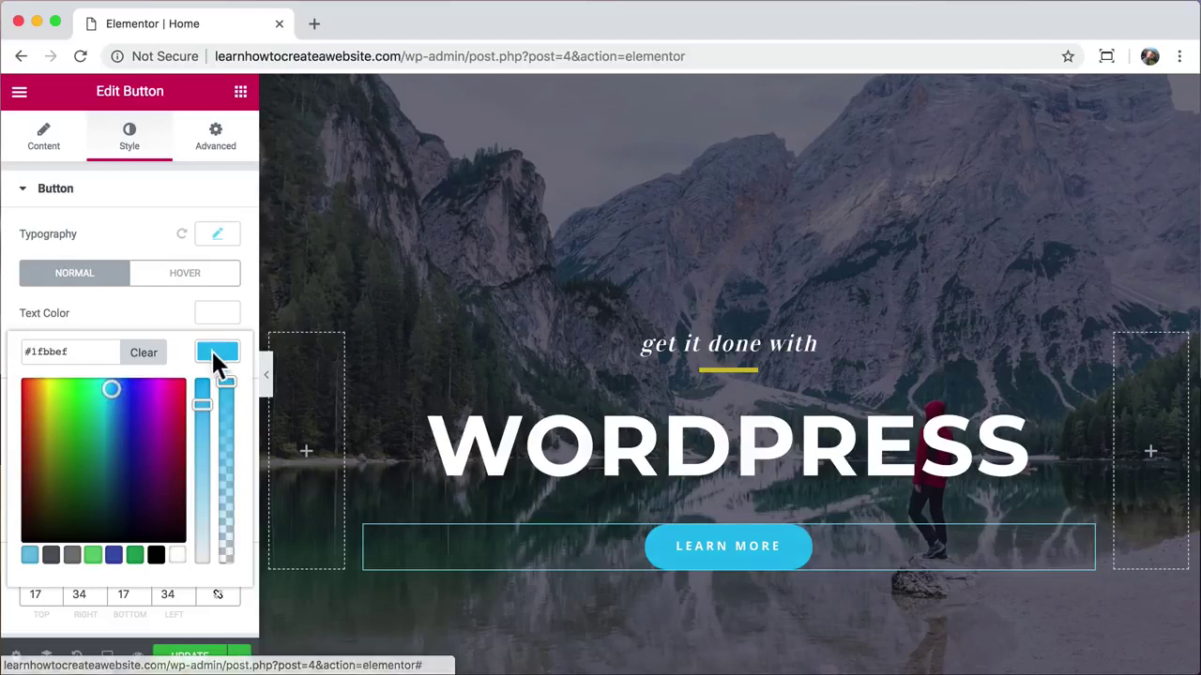
click(213, 352)
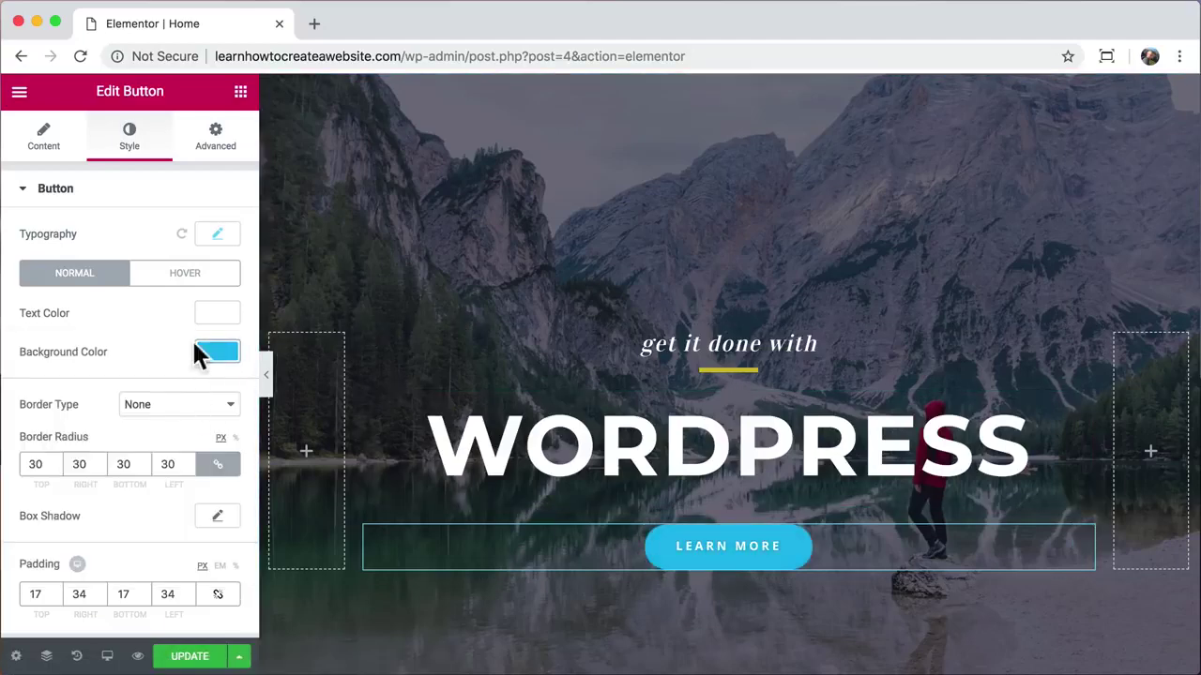
Step: Set the button's hover background colour to deep blue (#1f6fef)
click(188, 278)
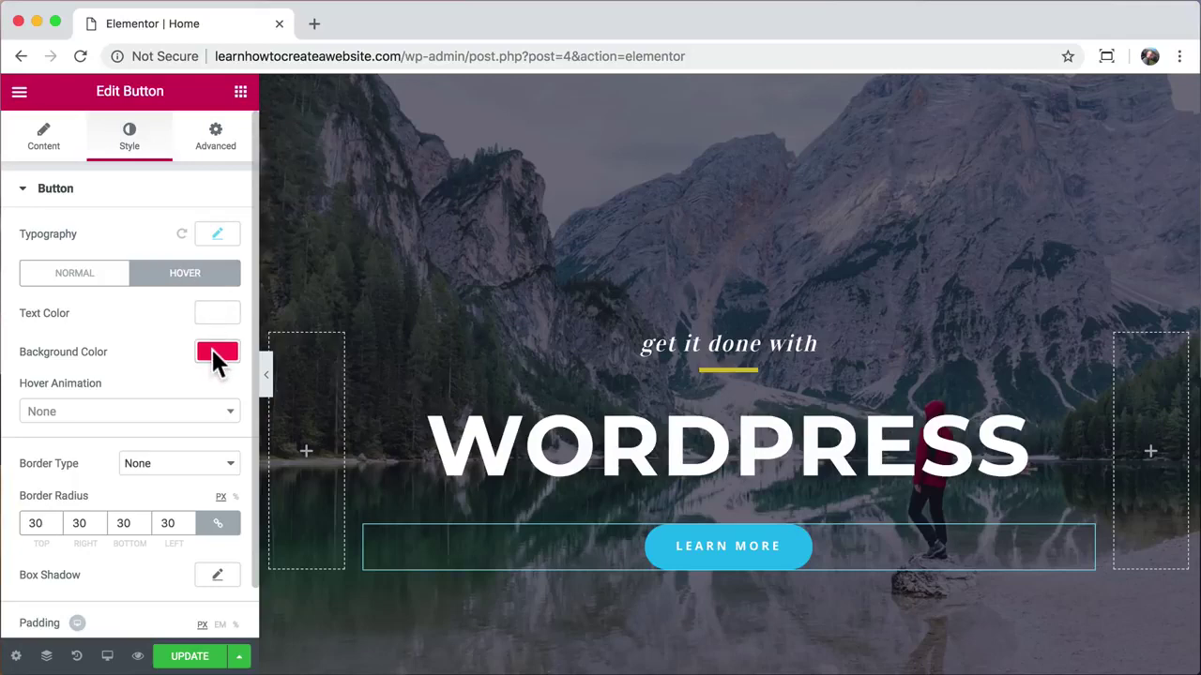
click(212, 353)
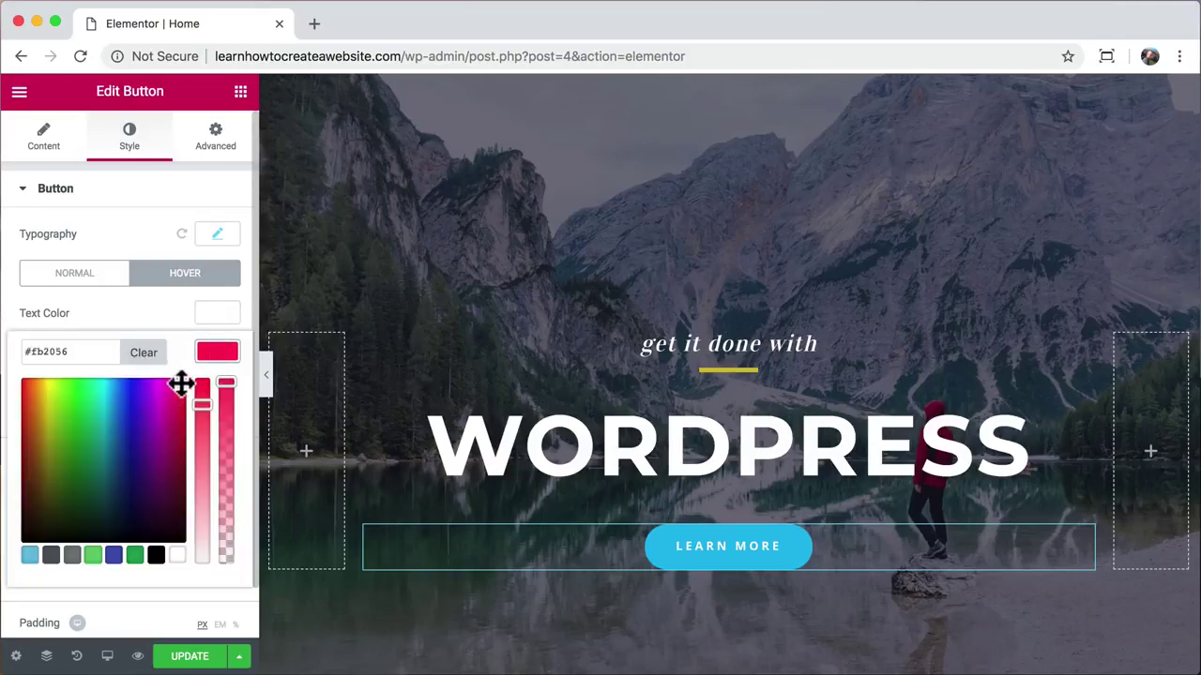
drag(181, 384, 124, 390)
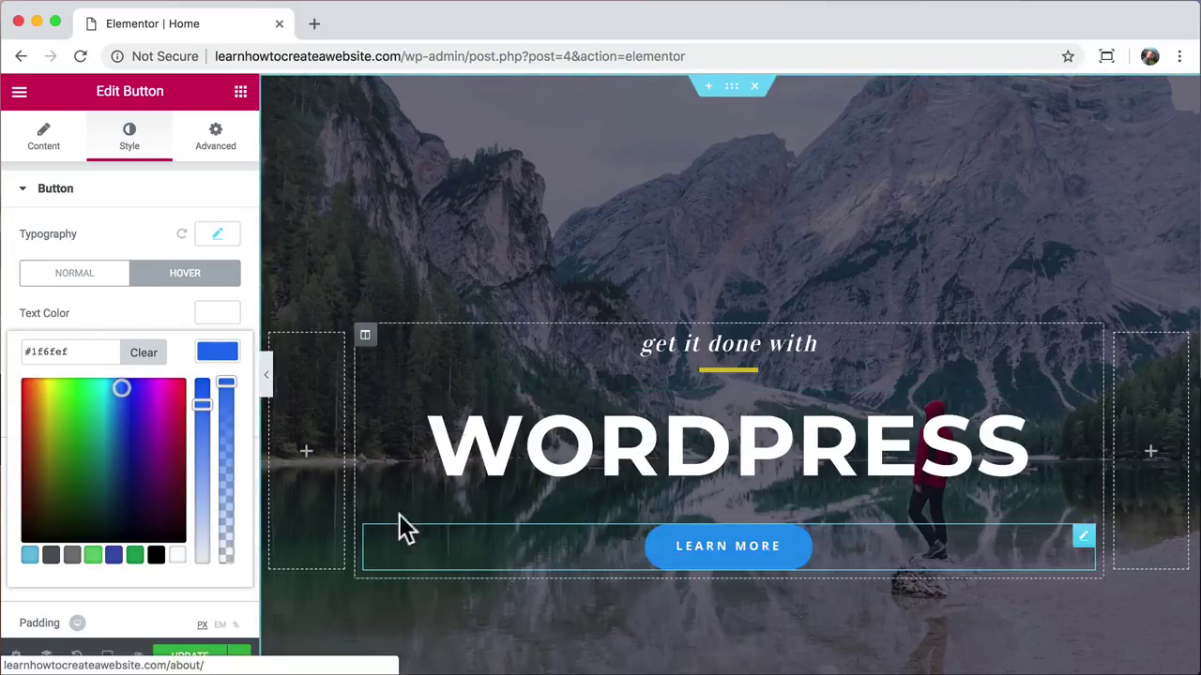
click(217, 351)
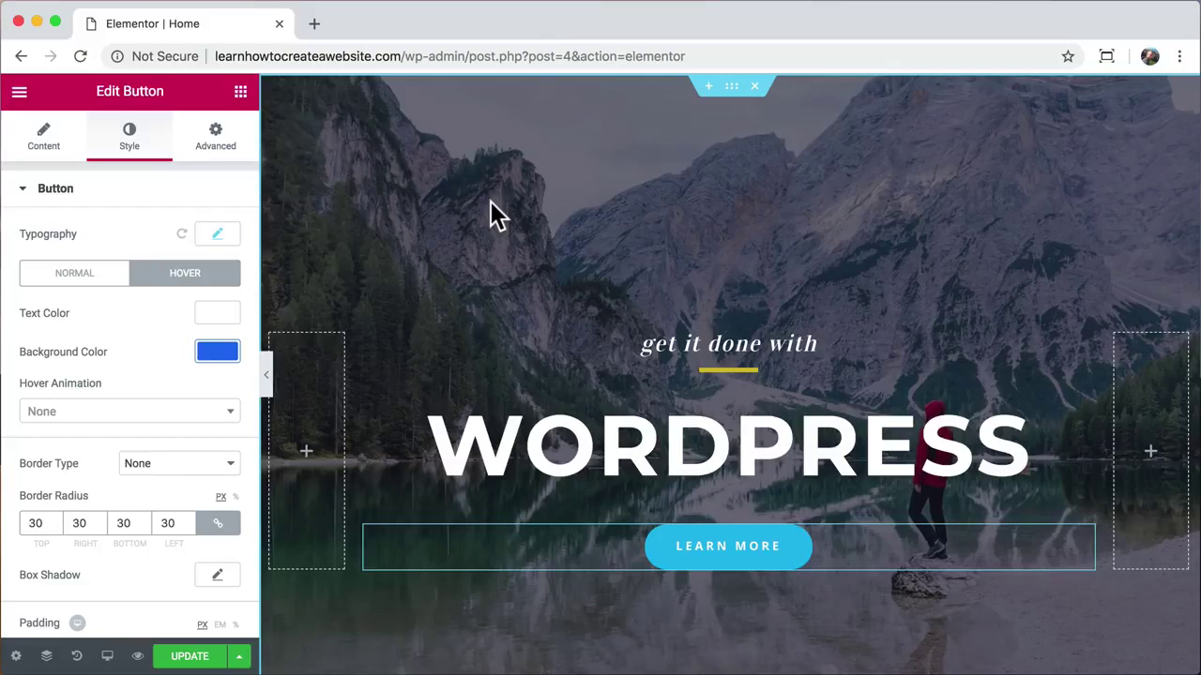
Step: Open the hero section's background image picker on the Upload Files tab
click(732, 88)
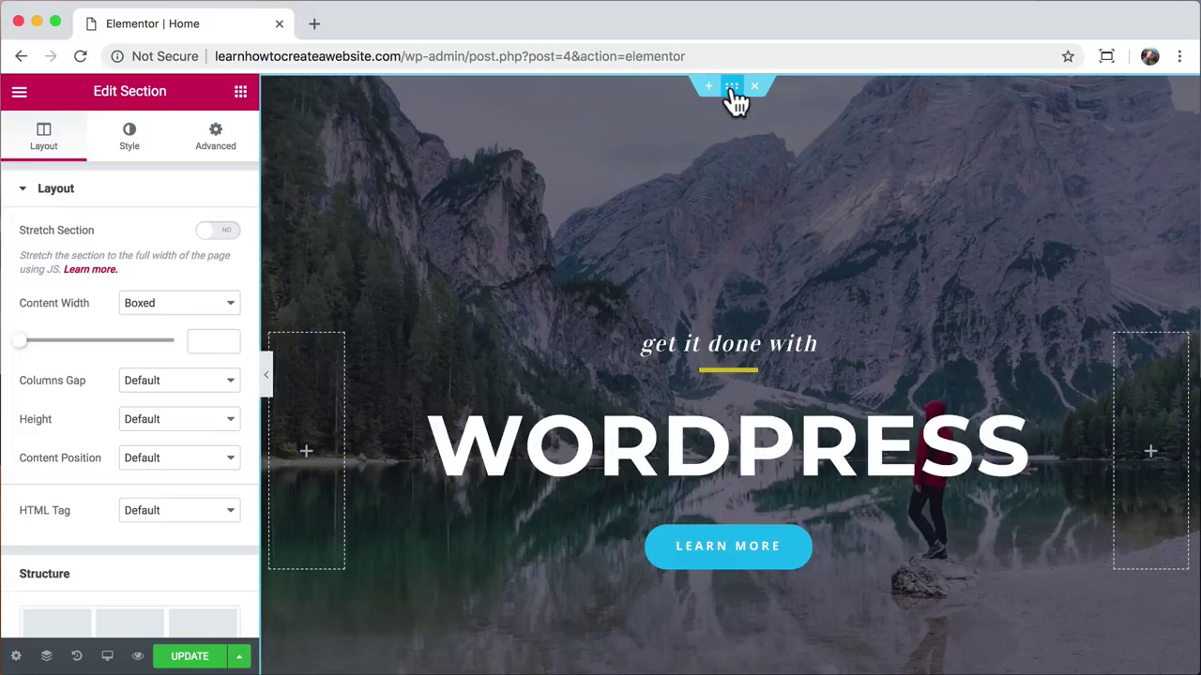
right_click(630, 159)
click(661, 165)
click(130, 150)
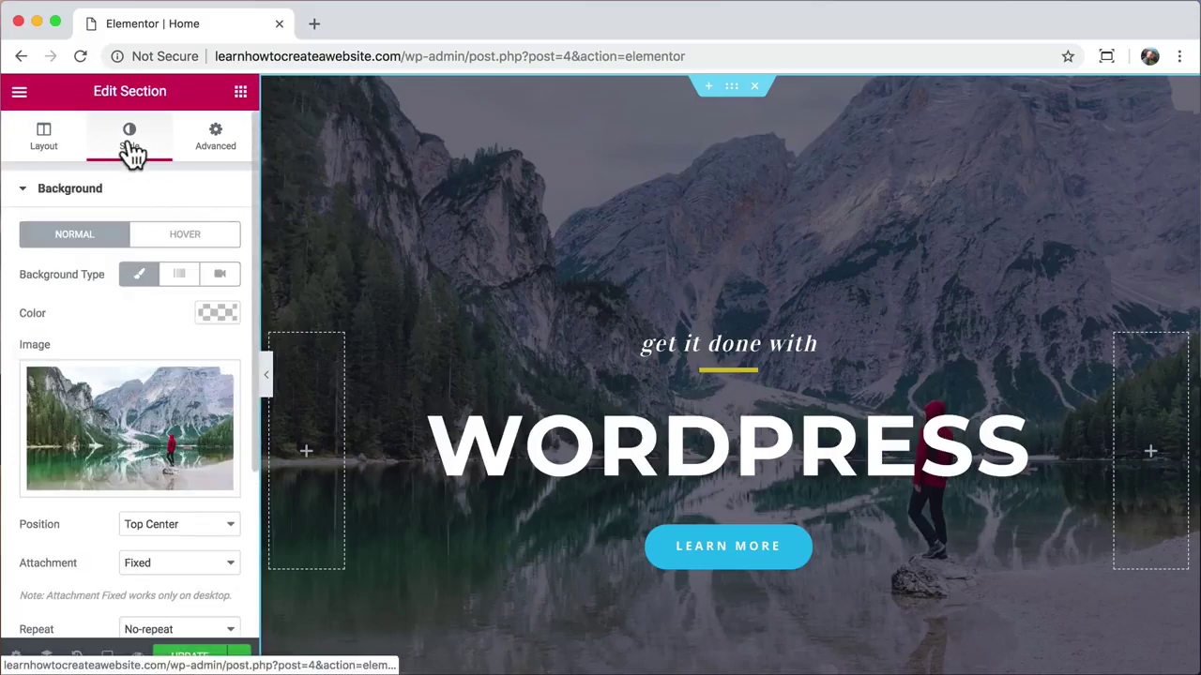
click(128, 422)
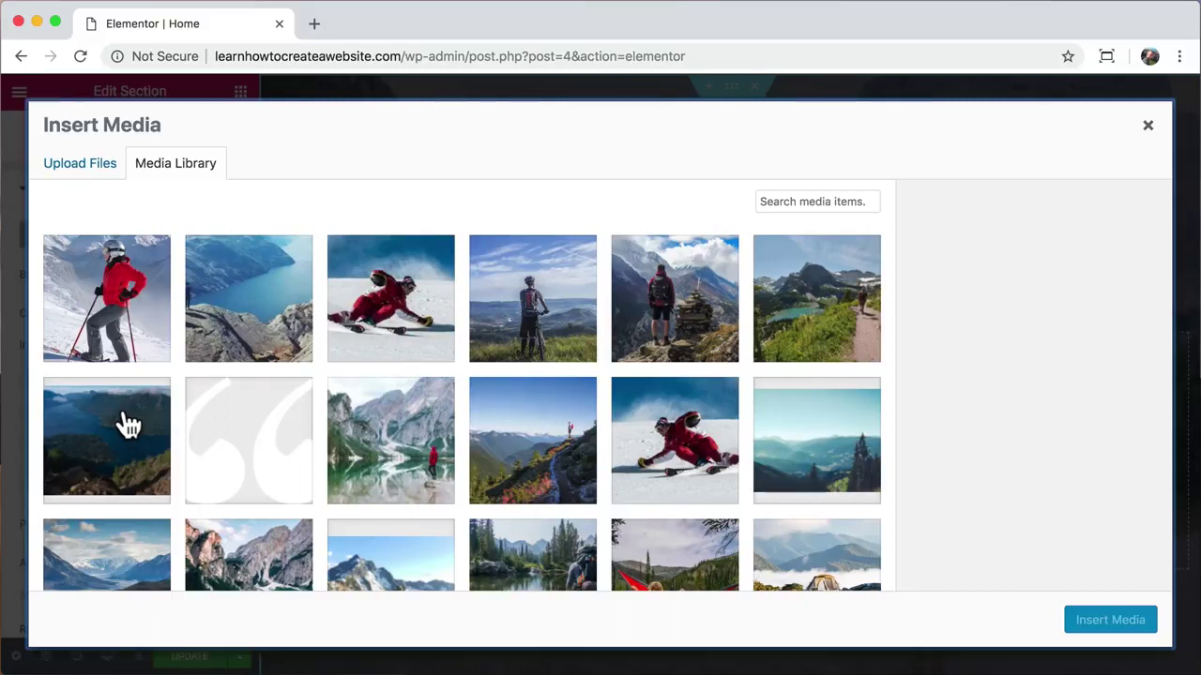
click(94, 167)
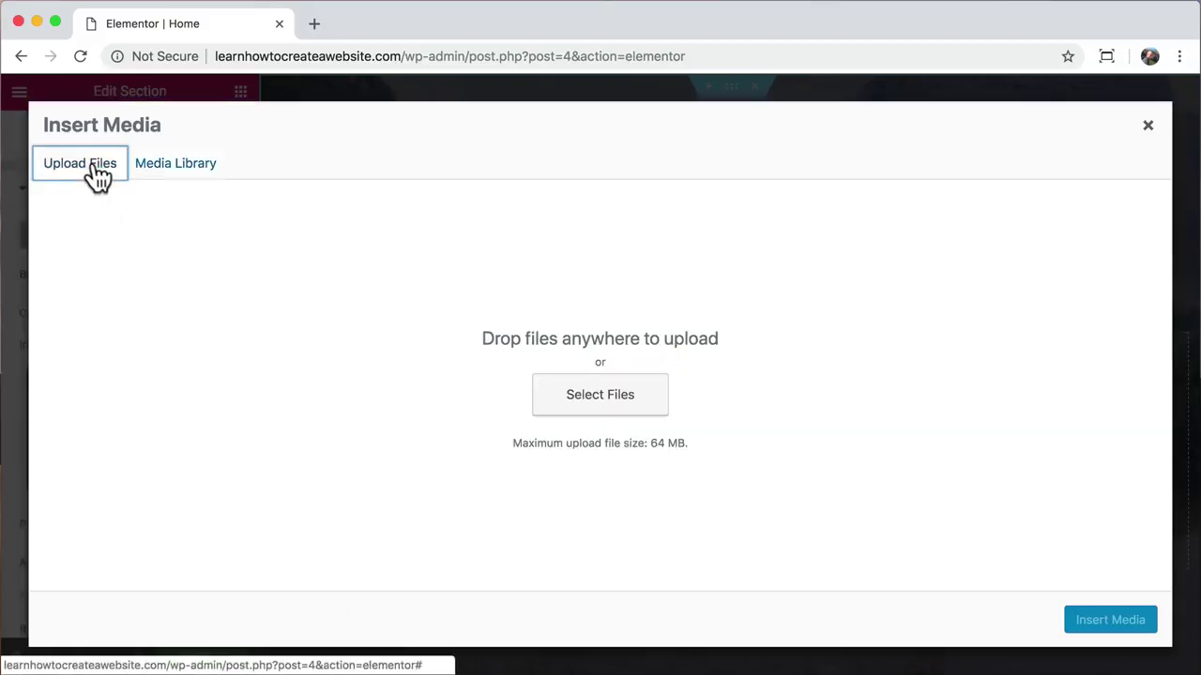
Step: Load pexels.com in a new tab and search for 'desert' photos
click(315, 23)
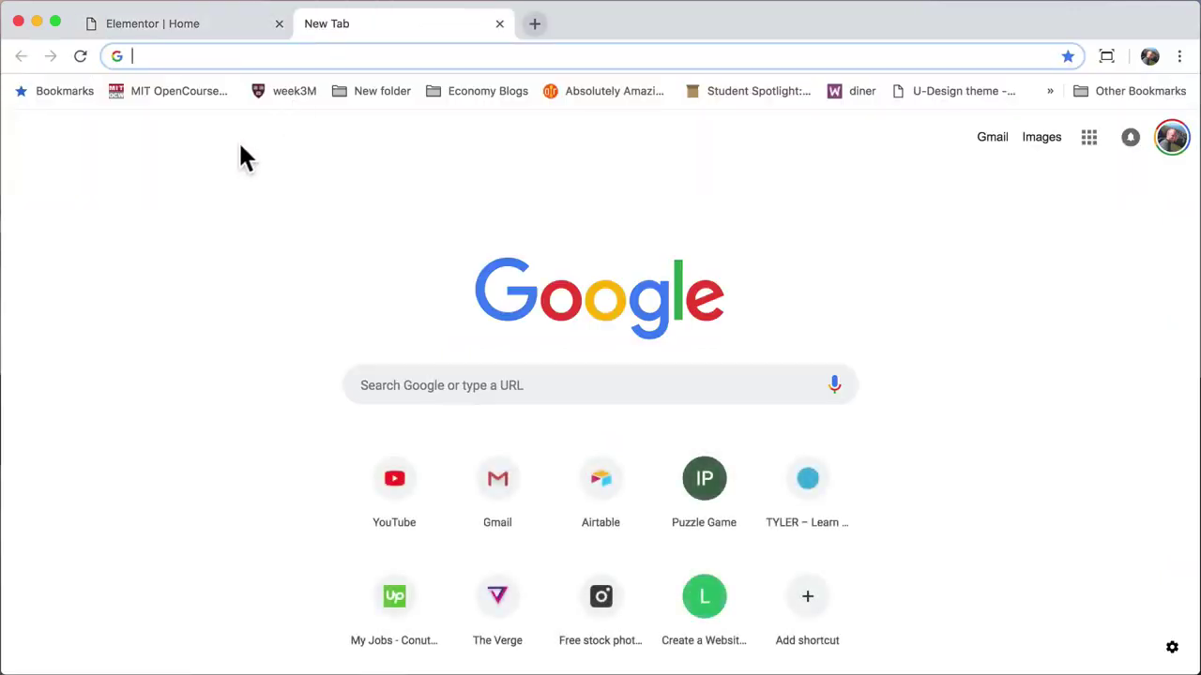
text(pexels.c)
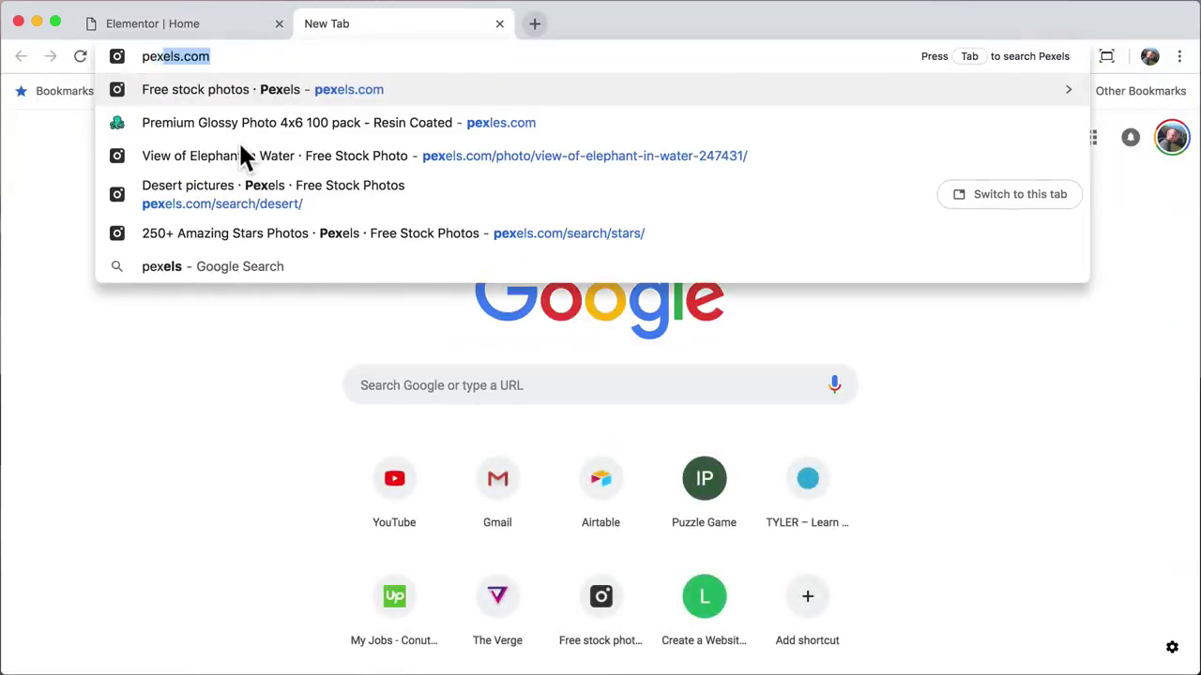
text(om)
key(Return)
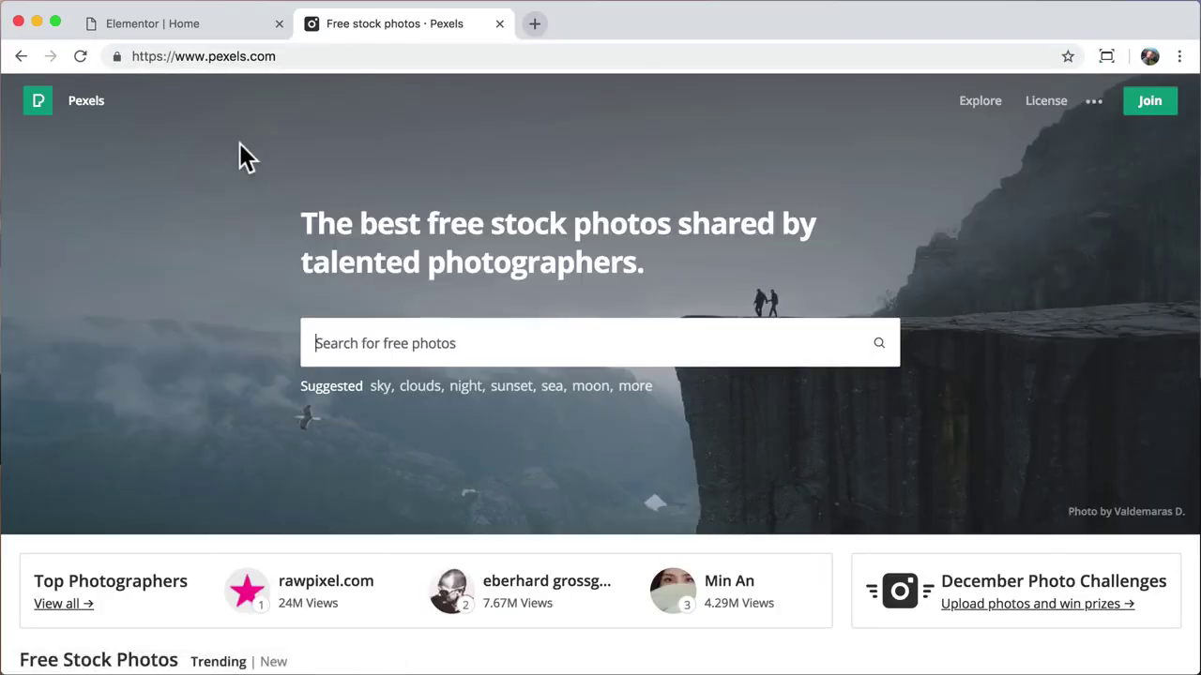
scroll(194, 349, down, 15)
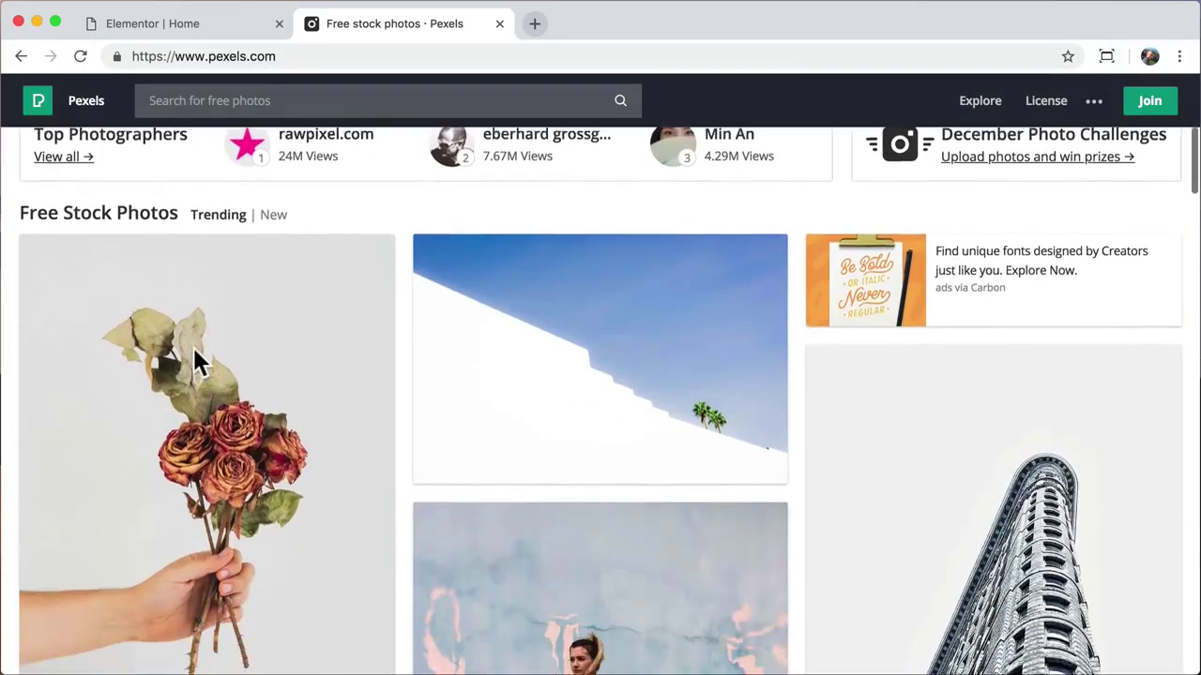
scroll(195, 356, down, 15)
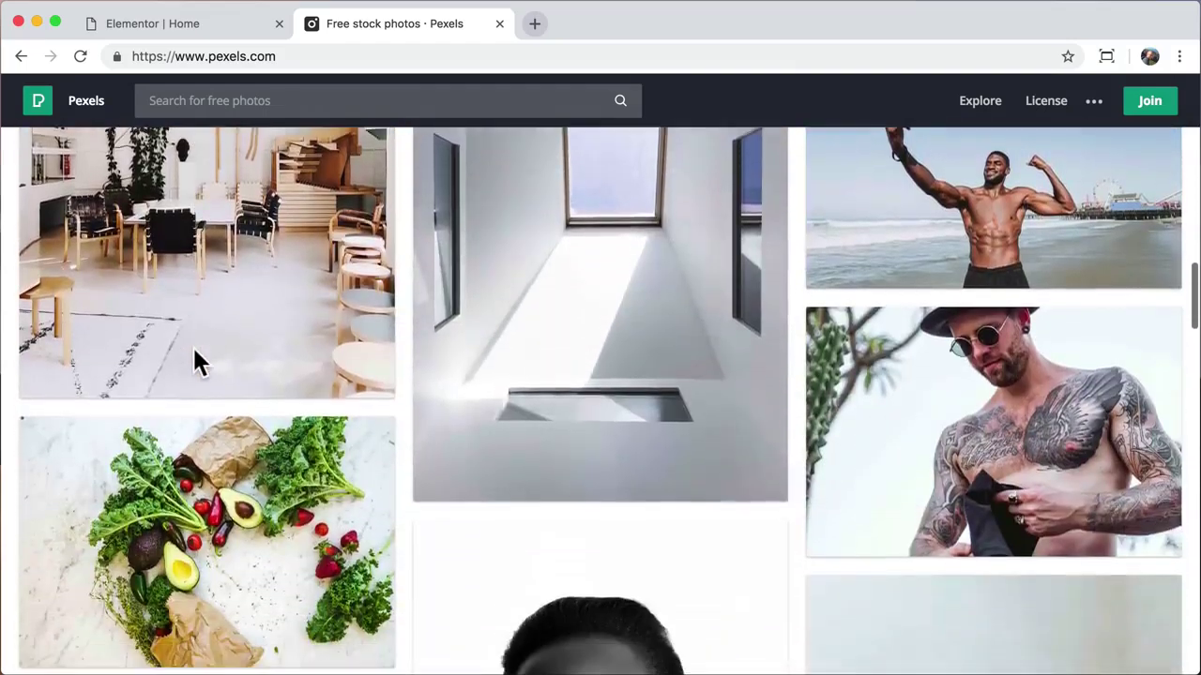
scroll(197, 364, up, 20)
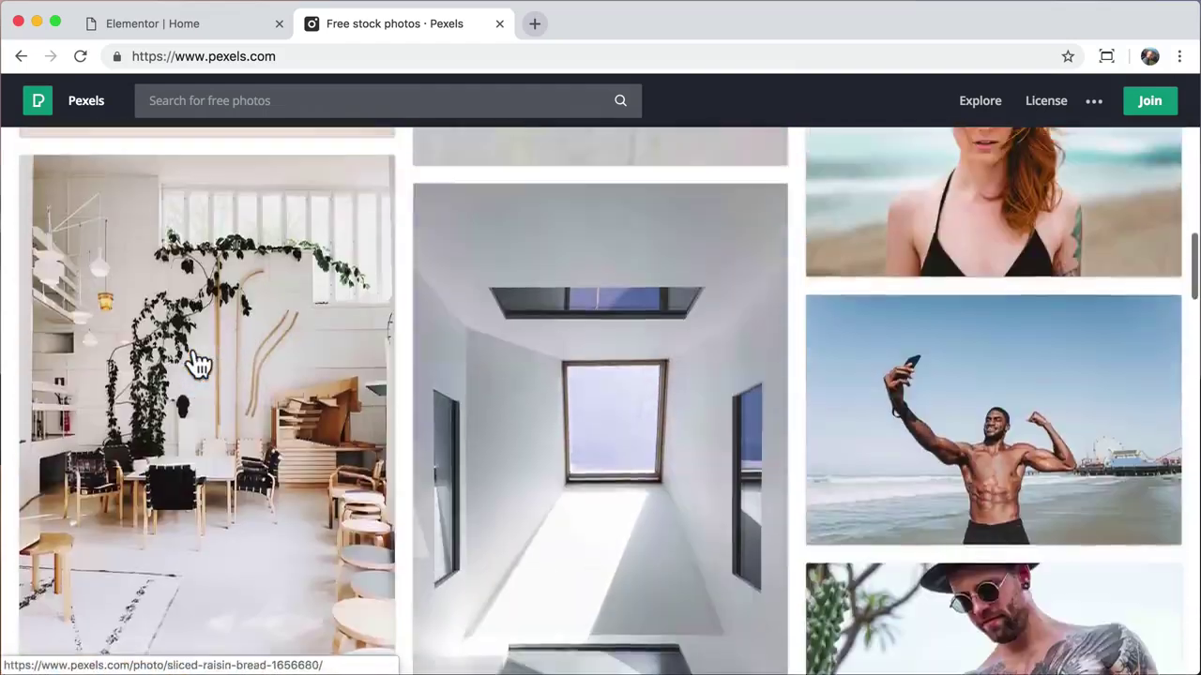
scroll(199, 364, up, 2)
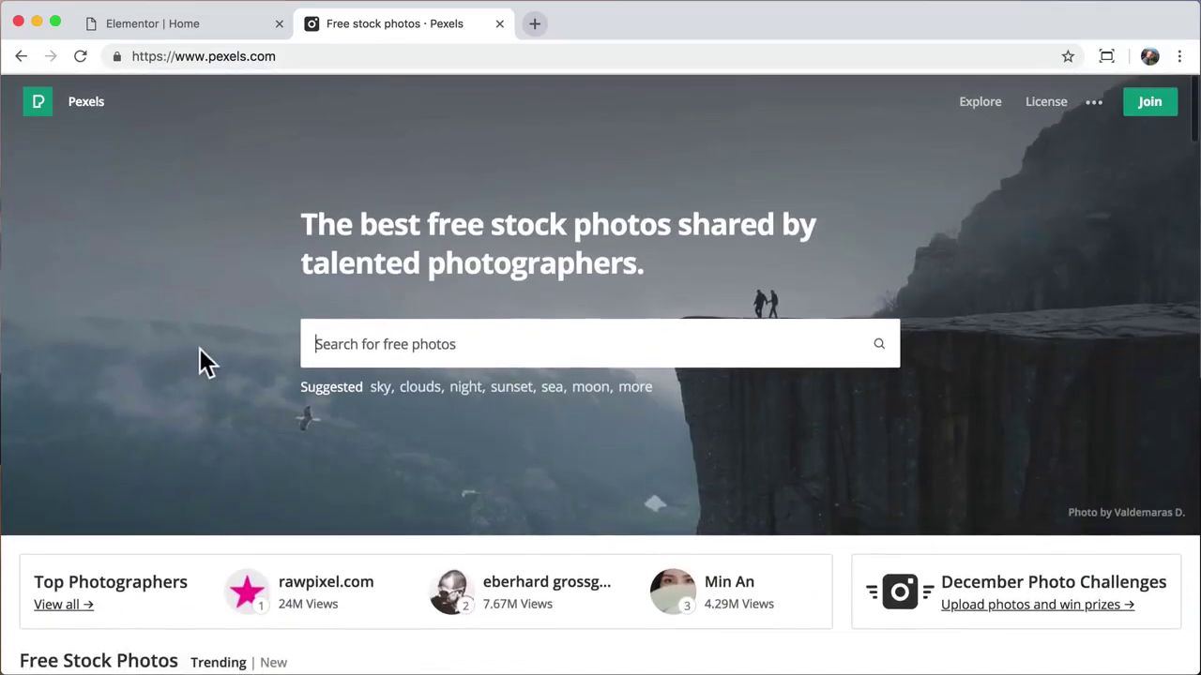
text(desert)
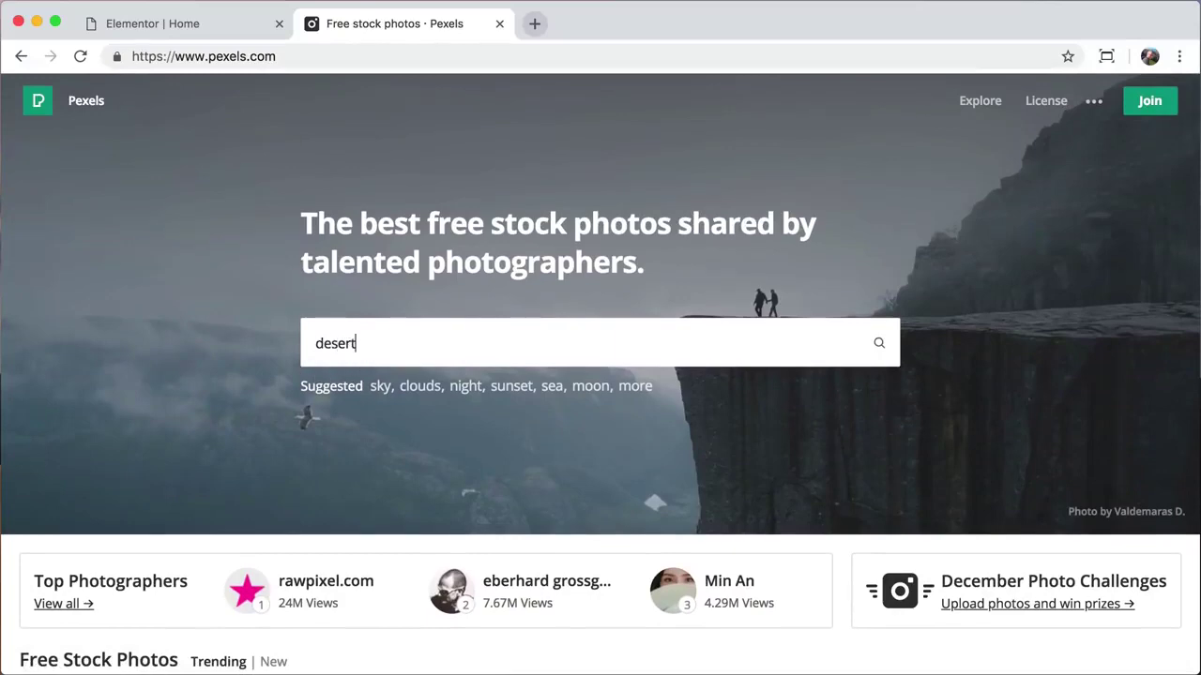
key(Return)
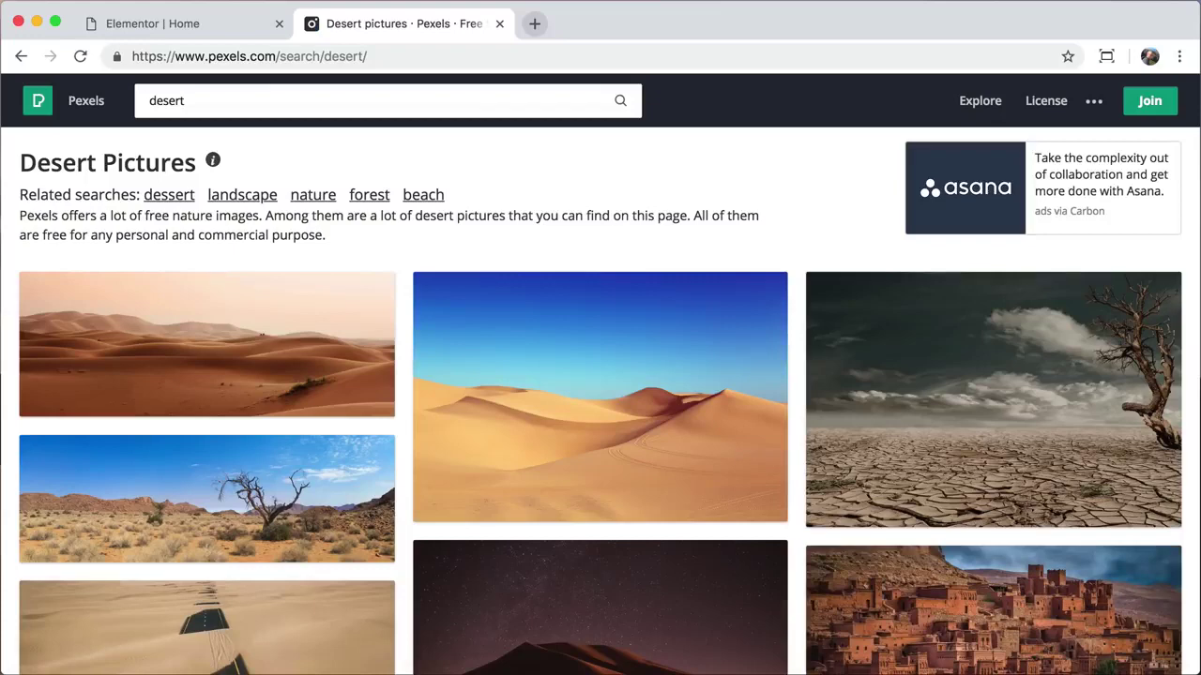
Step: Save the blue-sky dune photo at Large 1920 x 1280 as pexels-photo-210307.jpeg on the Desktop
click(622, 407)
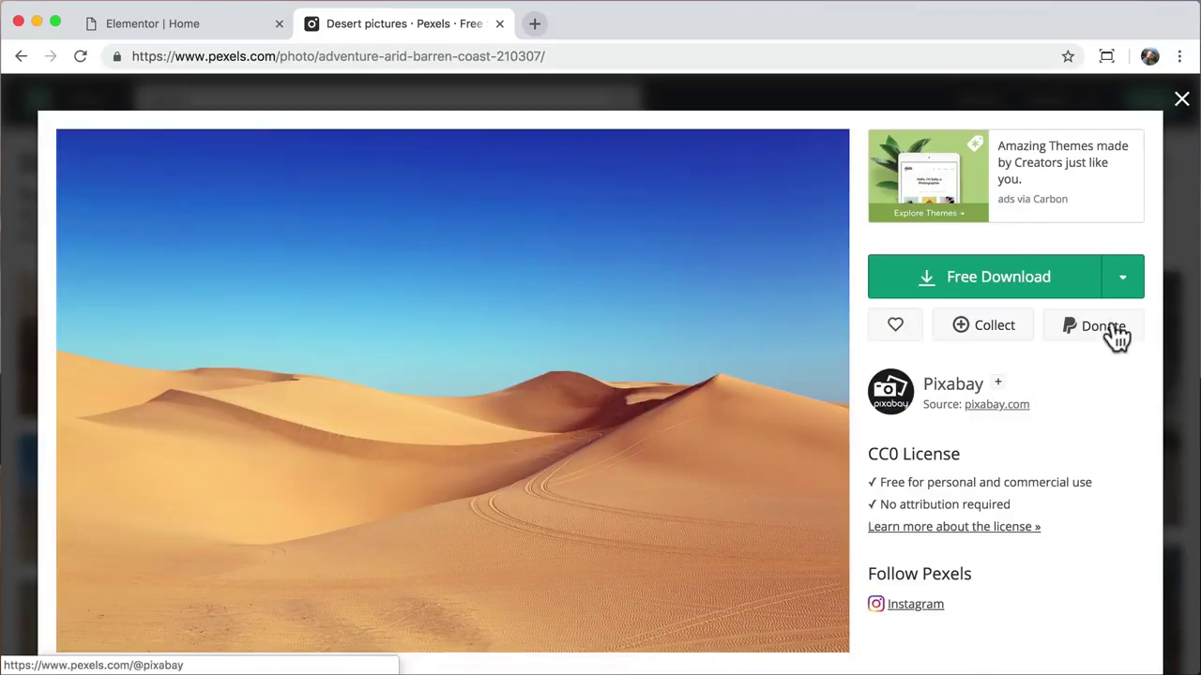
click(1122, 281)
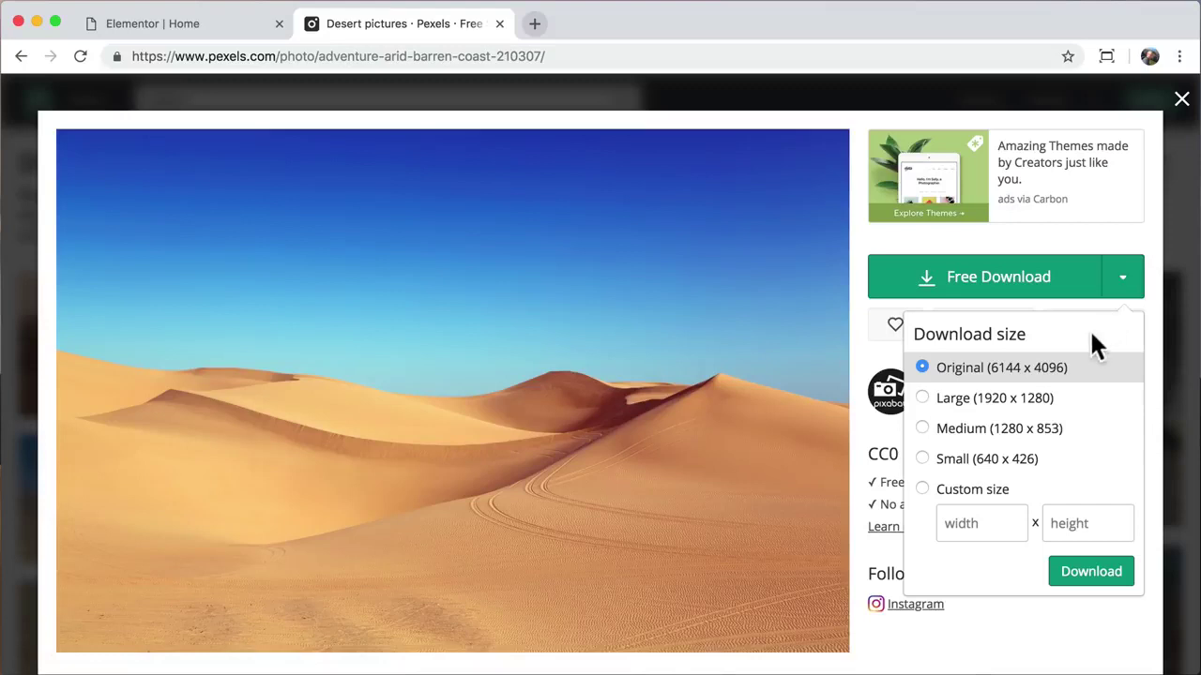
click(1030, 413)
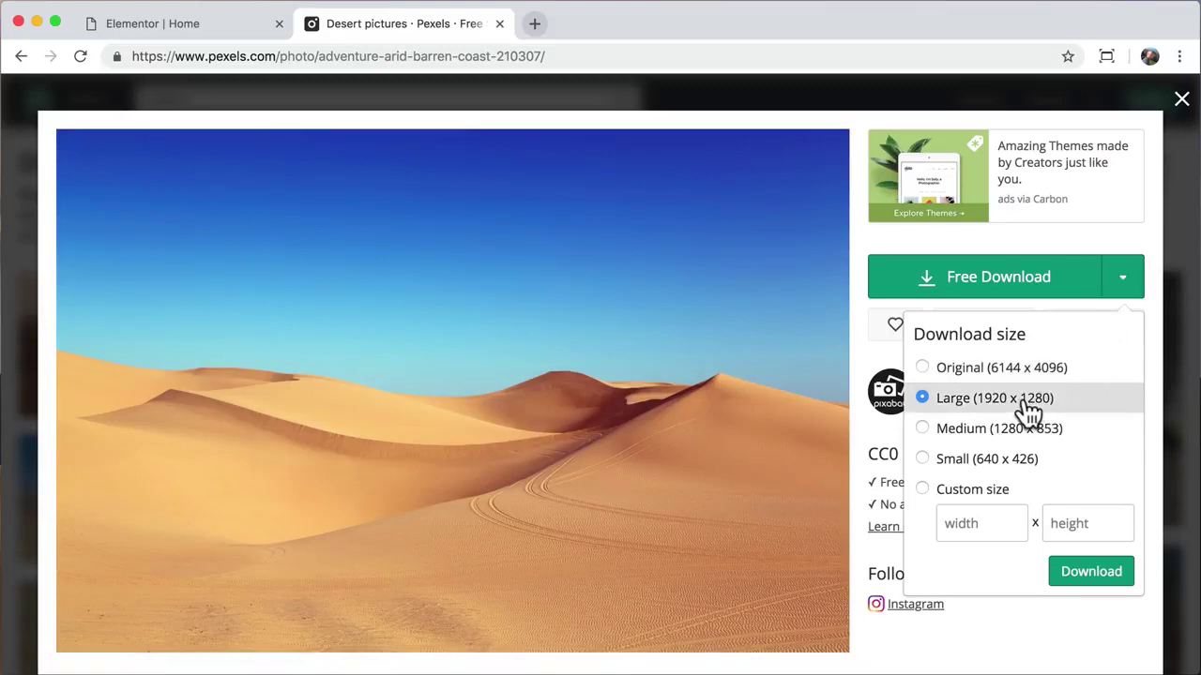
click(1093, 572)
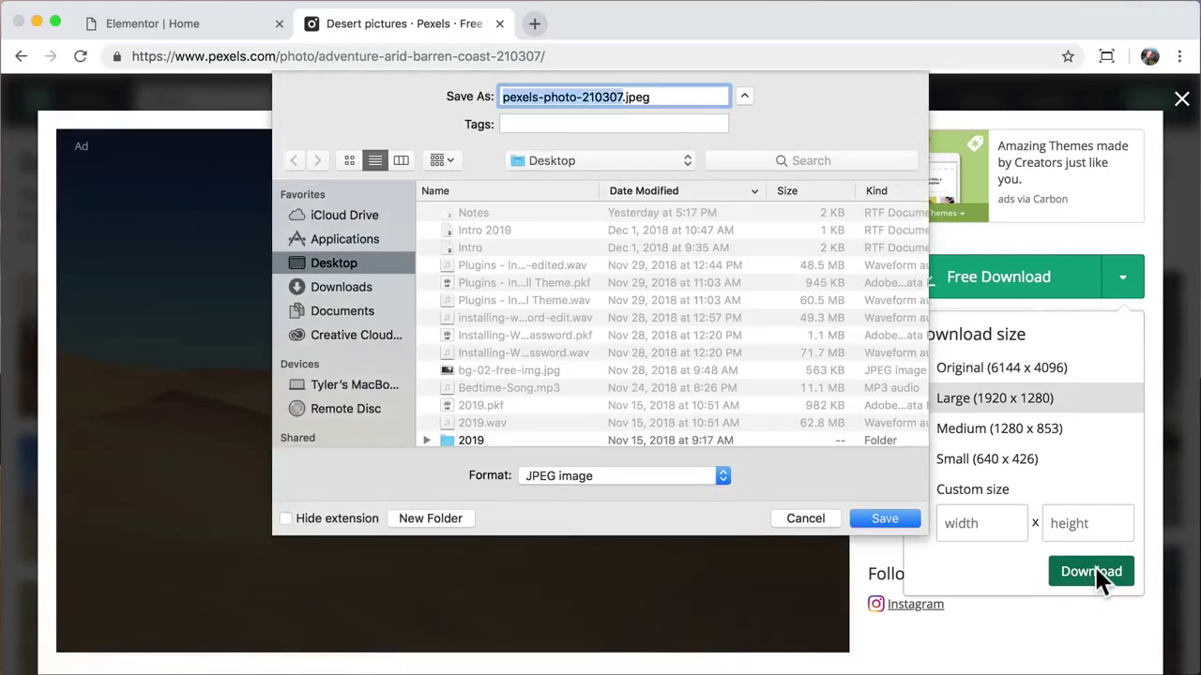
click(887, 520)
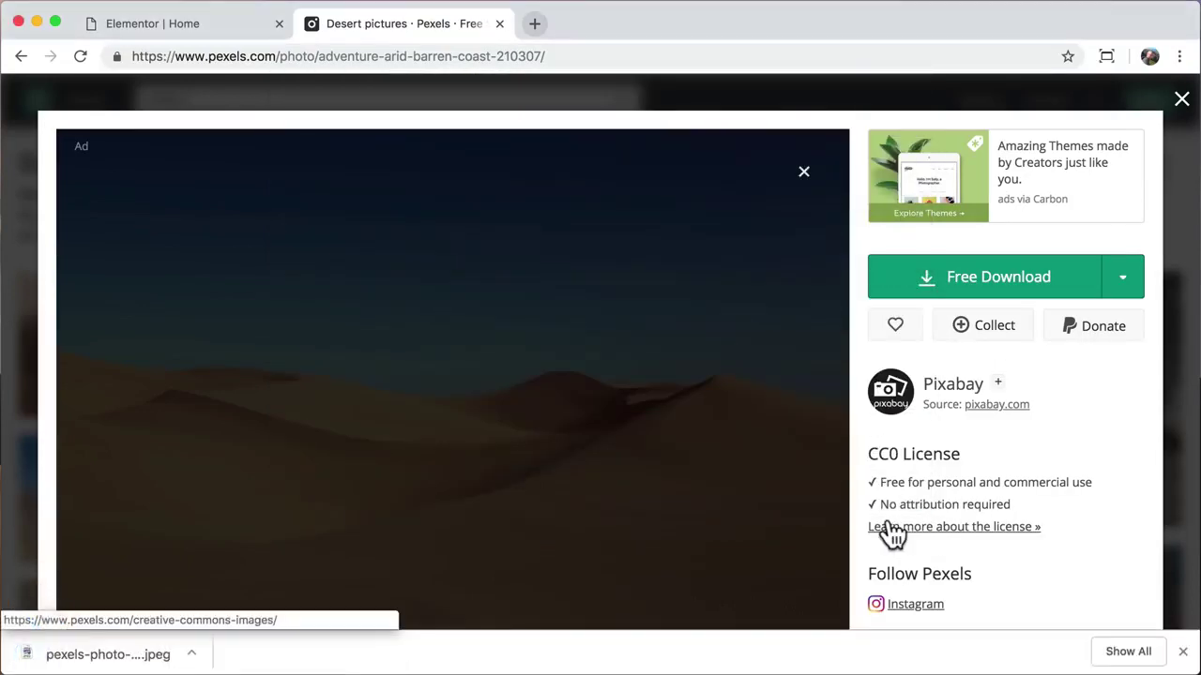
click(1183, 652)
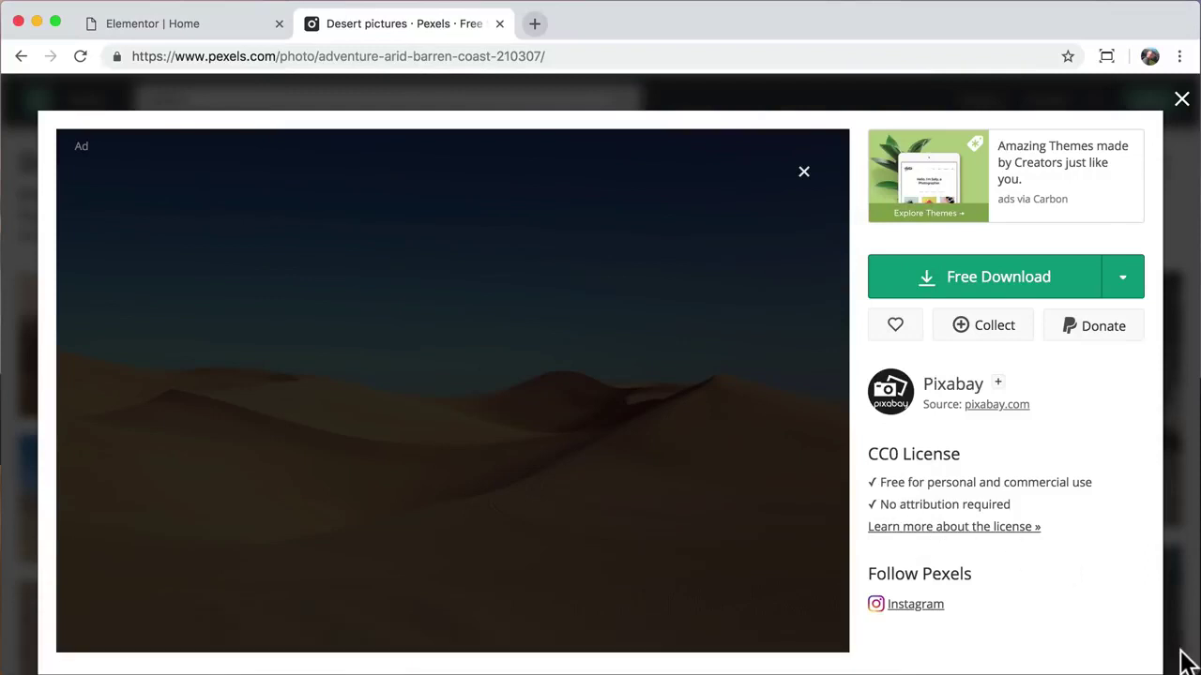
Step: Upload pexels-photo-210307.jpeg and insert it as the hero section's background
click(499, 24)
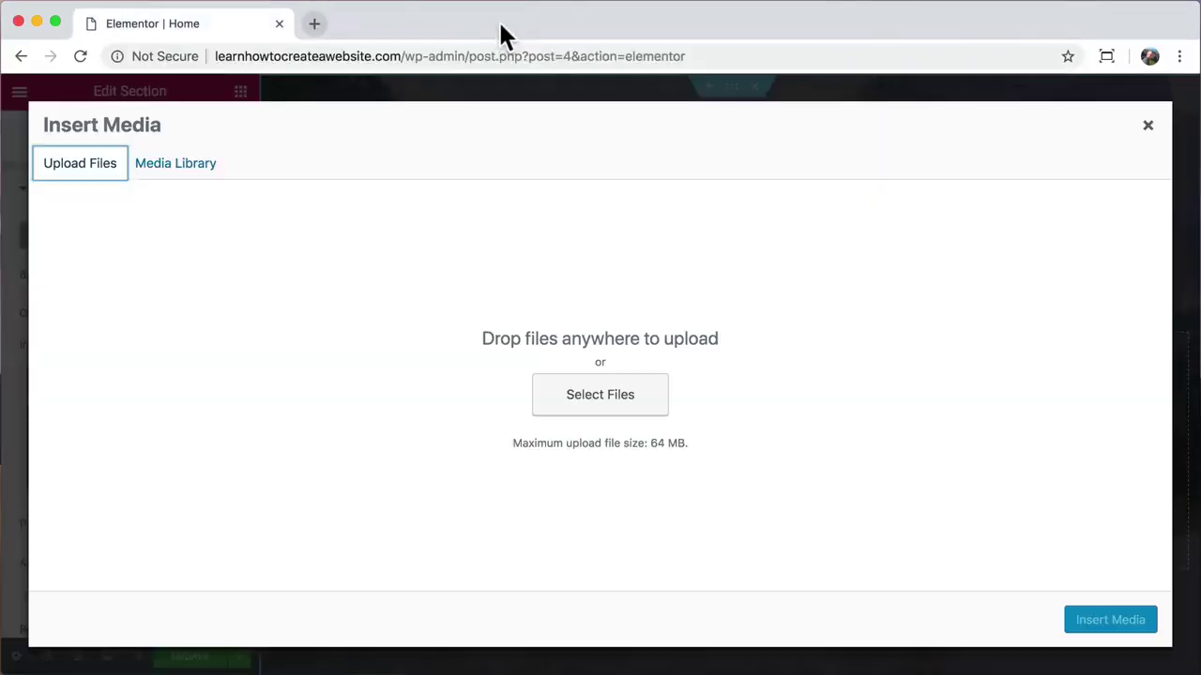
click(608, 404)
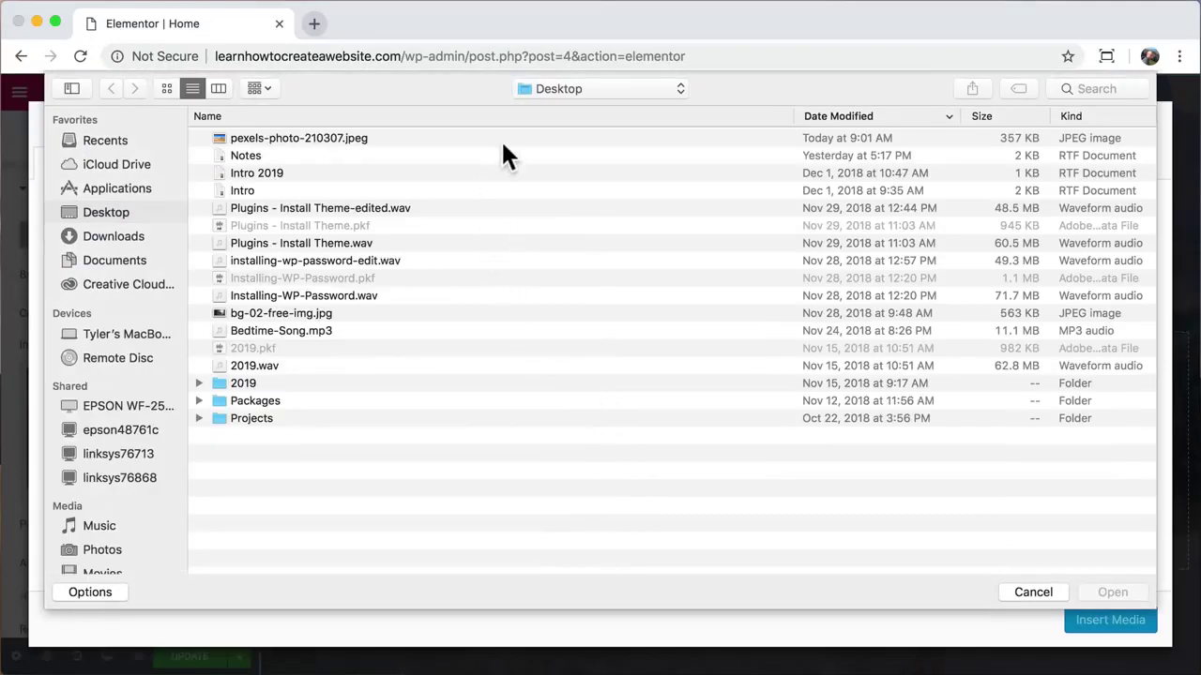
click(512, 137)
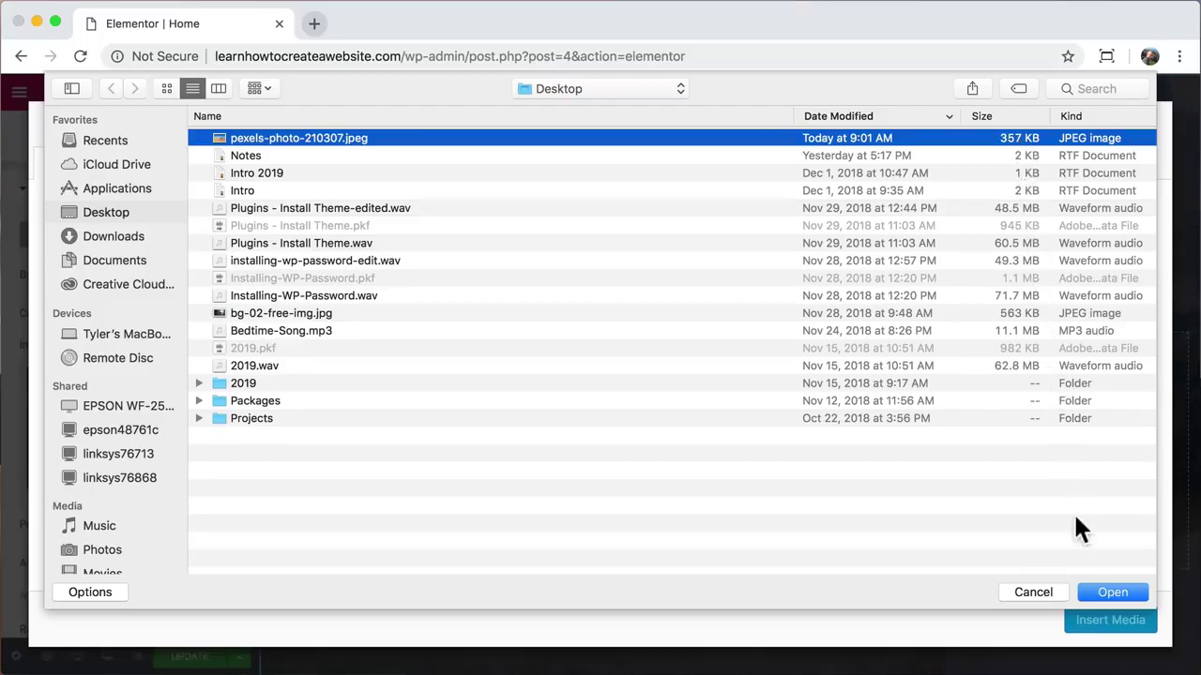
click(1110, 592)
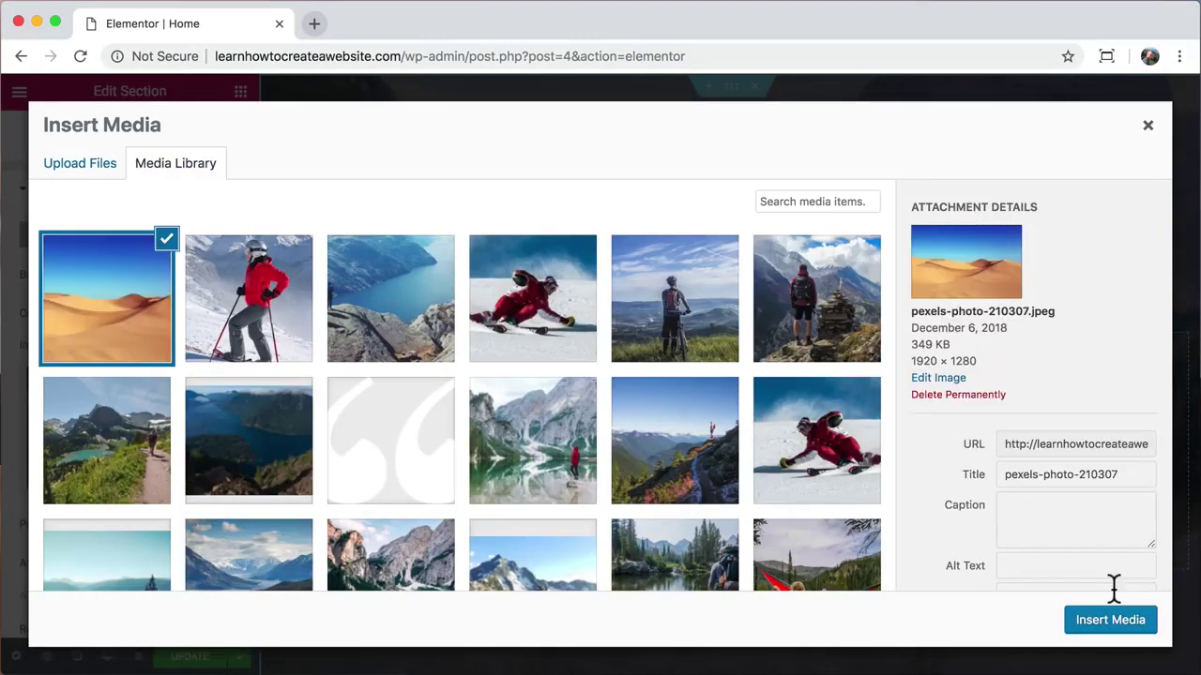
click(1123, 631)
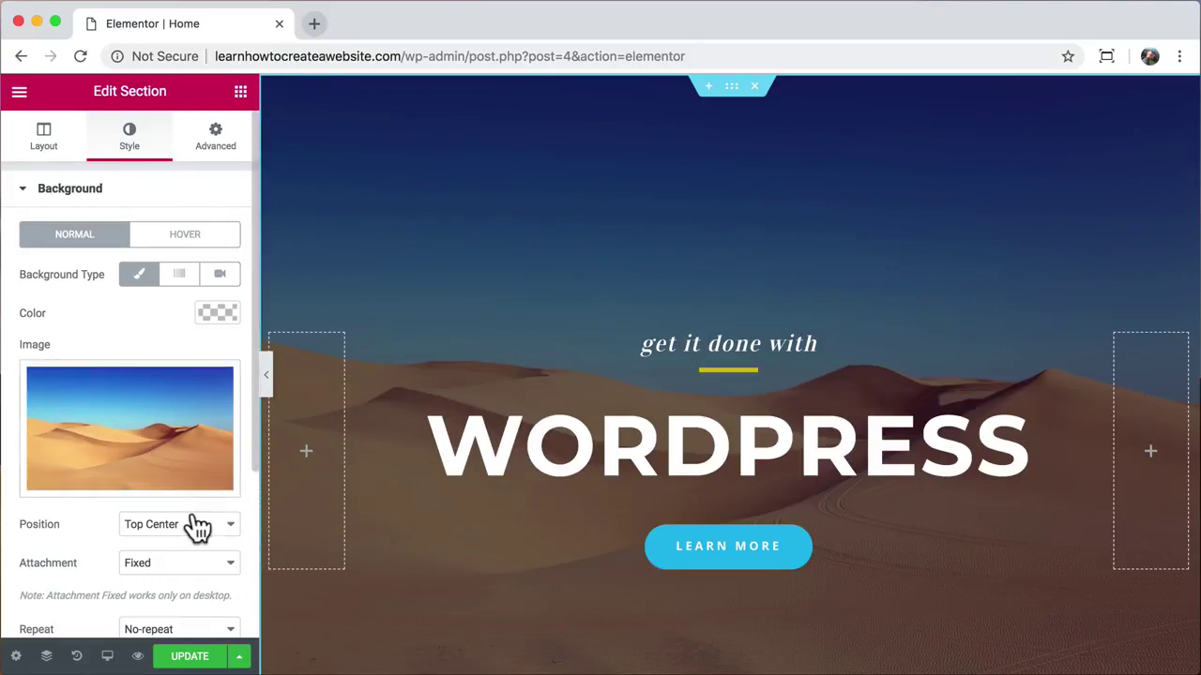
Step: Set the hero's background overlay colour to black
scroll(197, 527, down, 5)
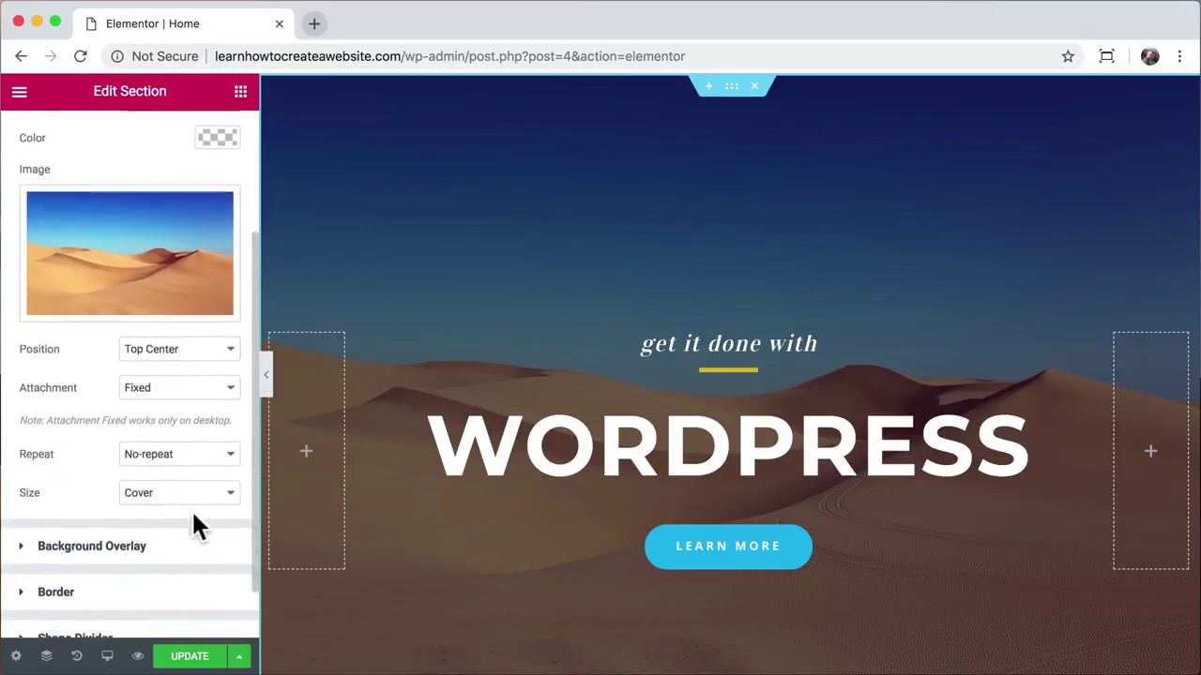
click(150, 490)
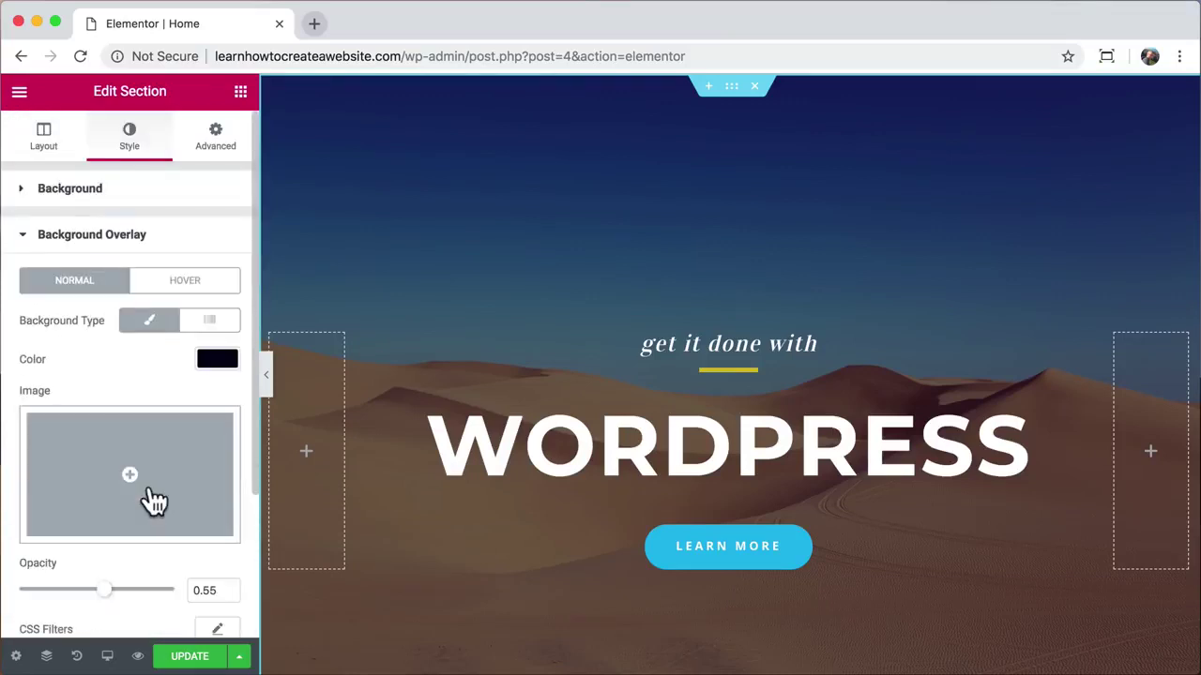
scroll(153, 501, down, 1)
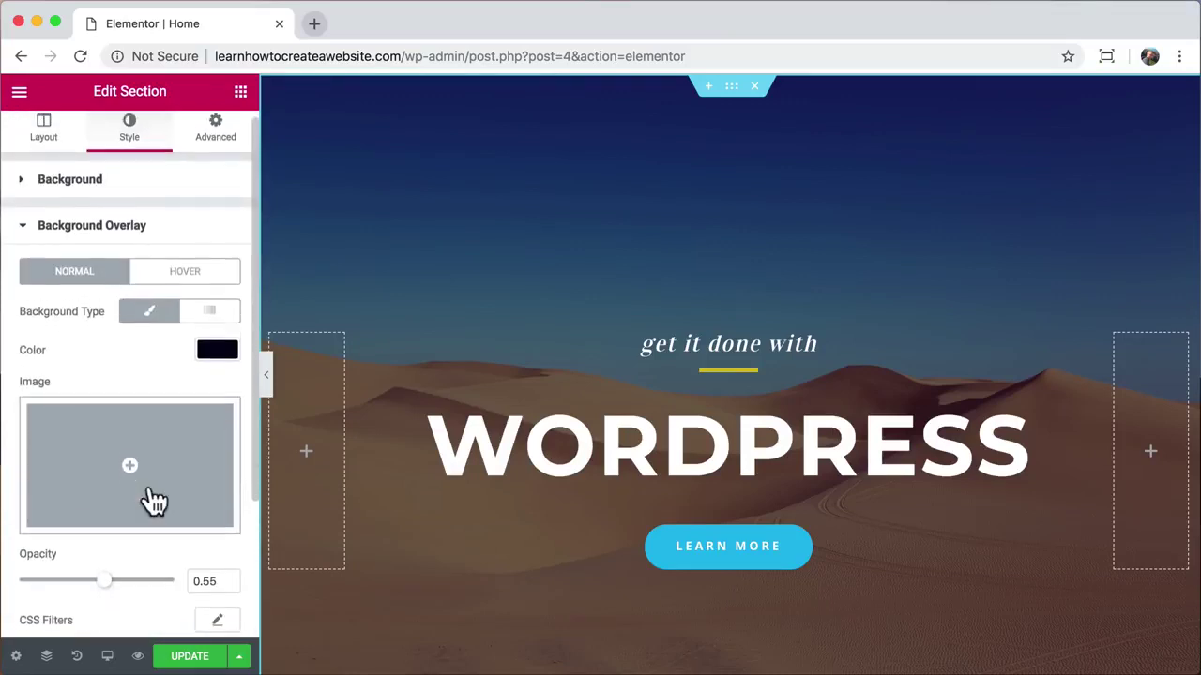
click(219, 339)
mouse_move(167, 399)
mouse_down()
mouse_move(16, 397)
mouse_move(1, 413)
mouse_move(83, 406)
mouse_move(121, 459)
mouse_move(178, 416)
mouse_move(123, 382)
mouse_move(75, 448)
mouse_move(25, 442)
mouse_move(96, 385)
mouse_move(144, 427)
mouse_up()
click(156, 542)
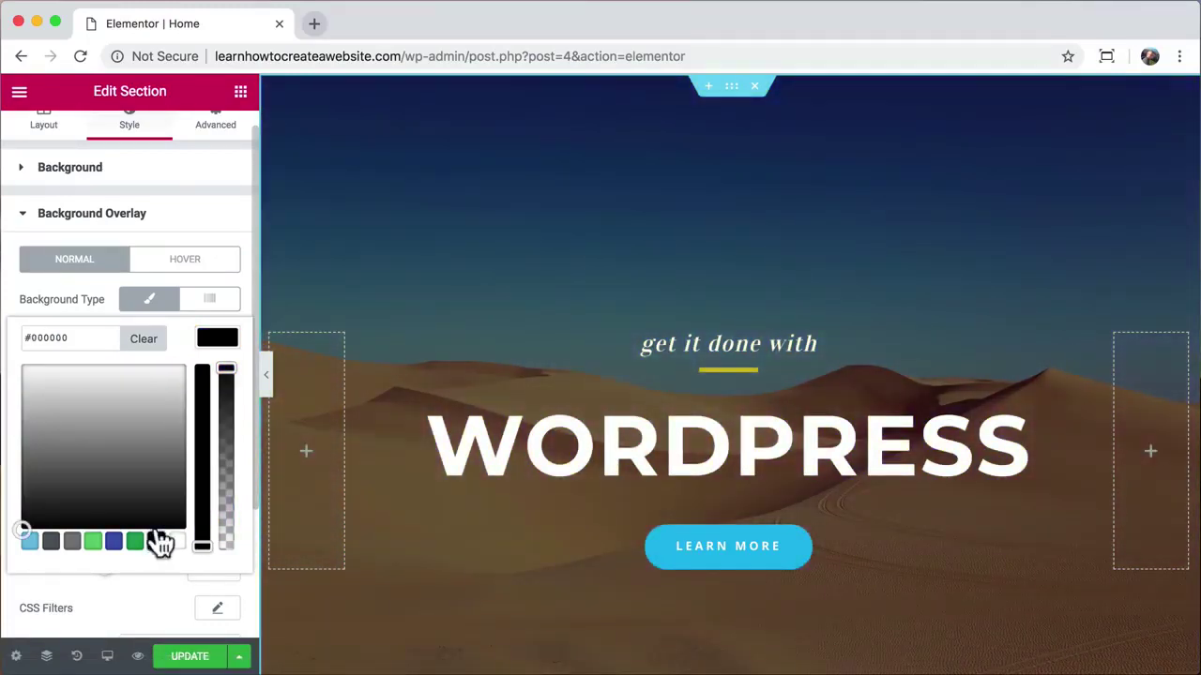
click(218, 340)
Step: Lower the black overlay's opacity to 0.23 to brighten the desert
scroll(164, 443, down, 1)
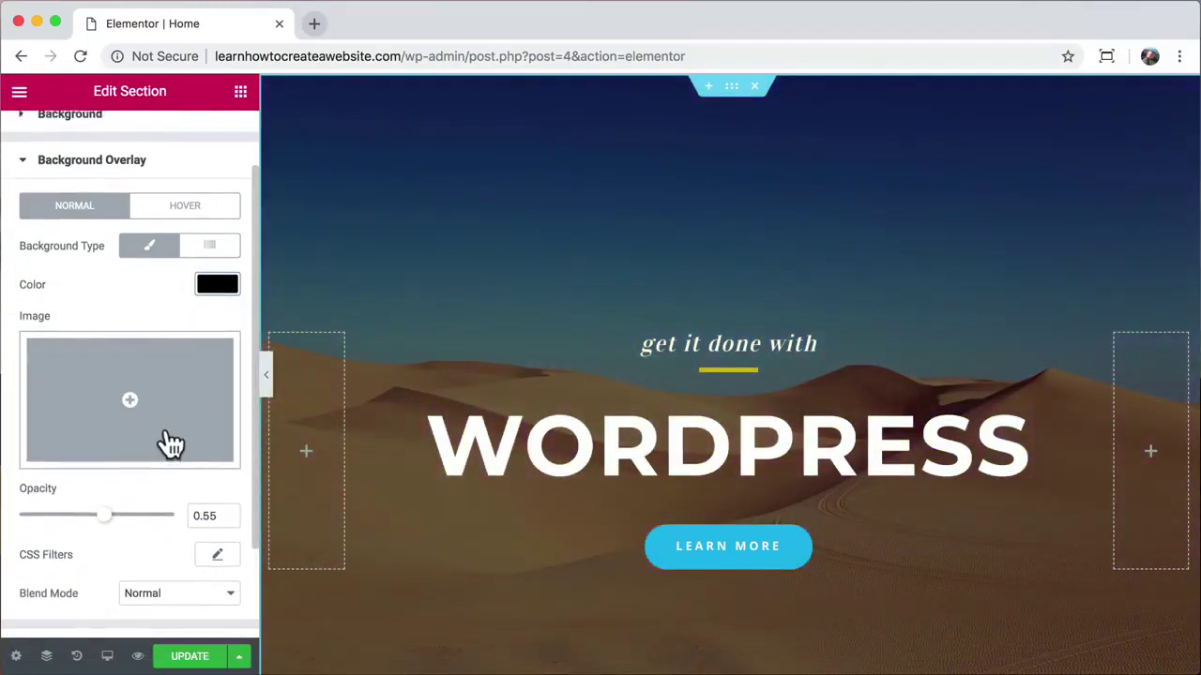
drag(102, 524, 56, 531)
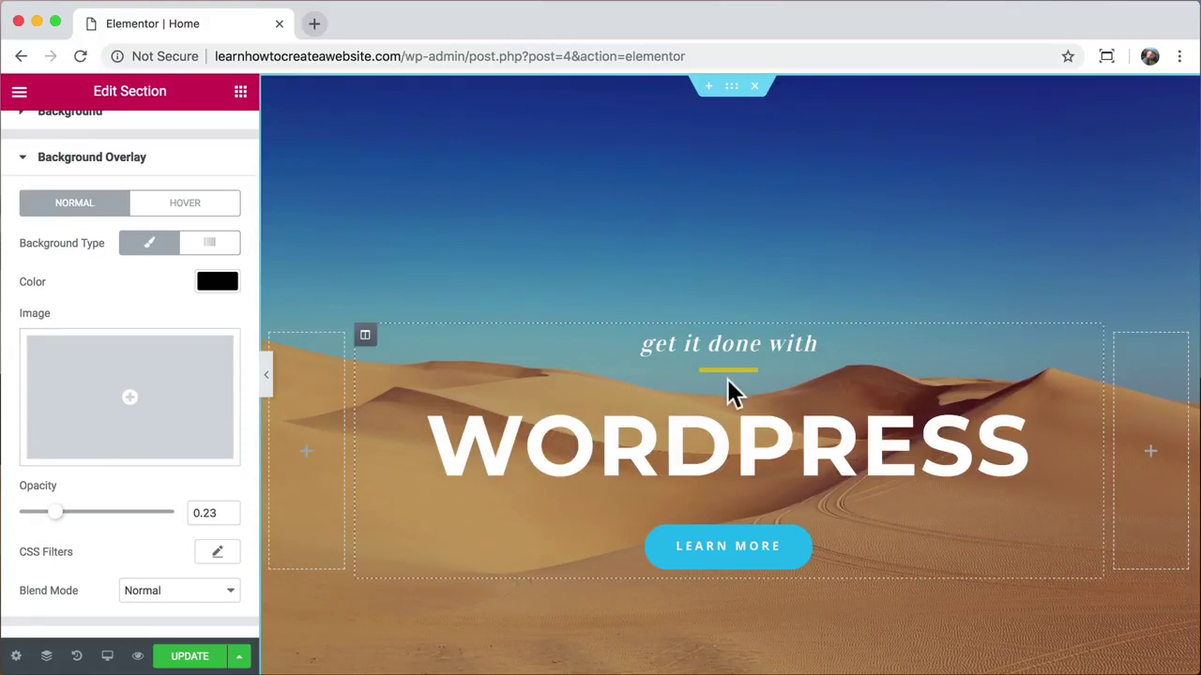
scroll(728, 388, down, 3)
scroll(729, 562, up, 2)
scroll(730, 554, up, 1)
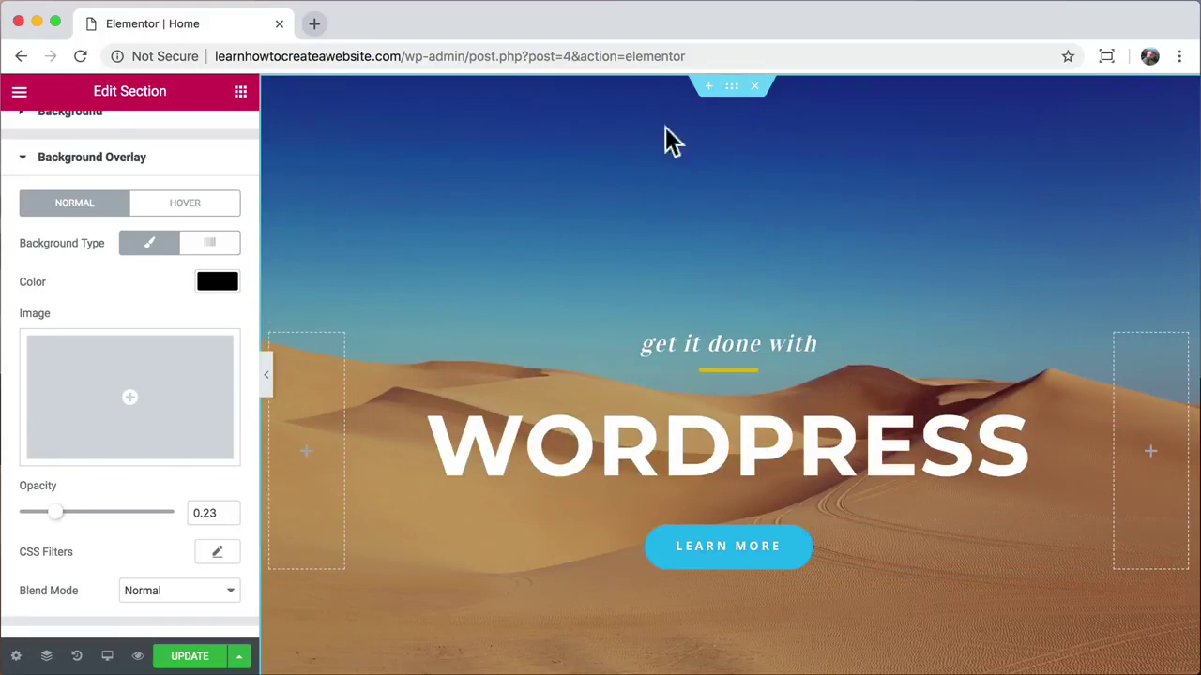
scroll(172, 192, up, 2)
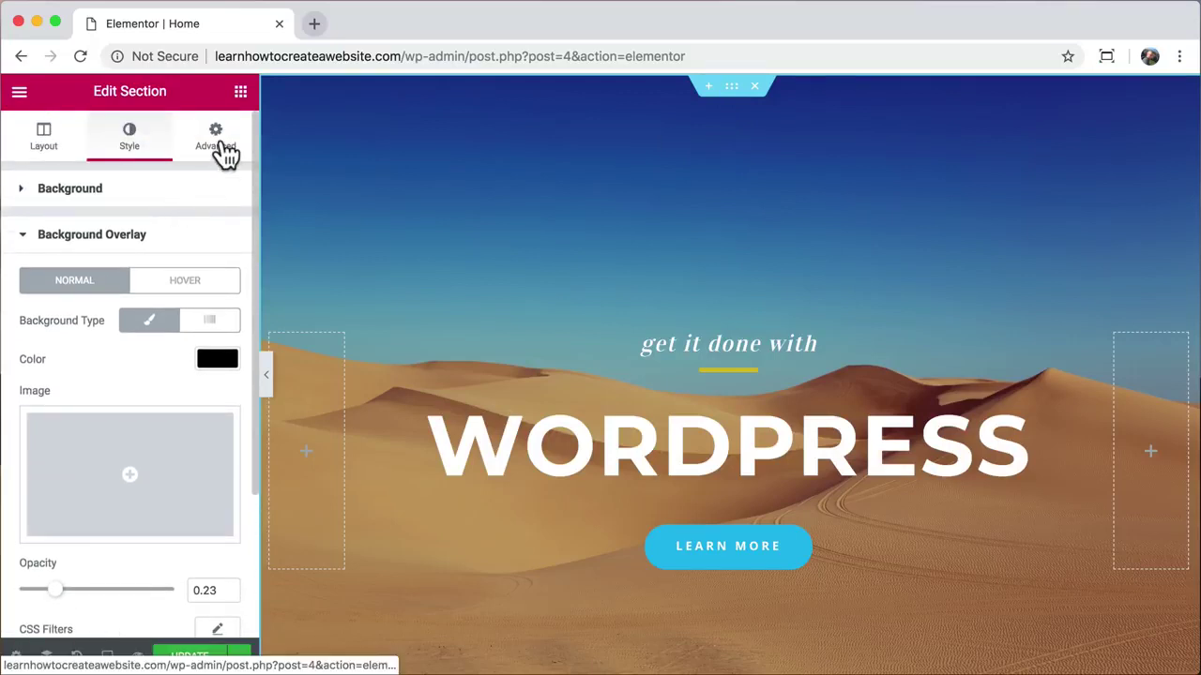
Step: Try 200 px top and 345 px bottom padding in Advanced, previewing full width
click(224, 150)
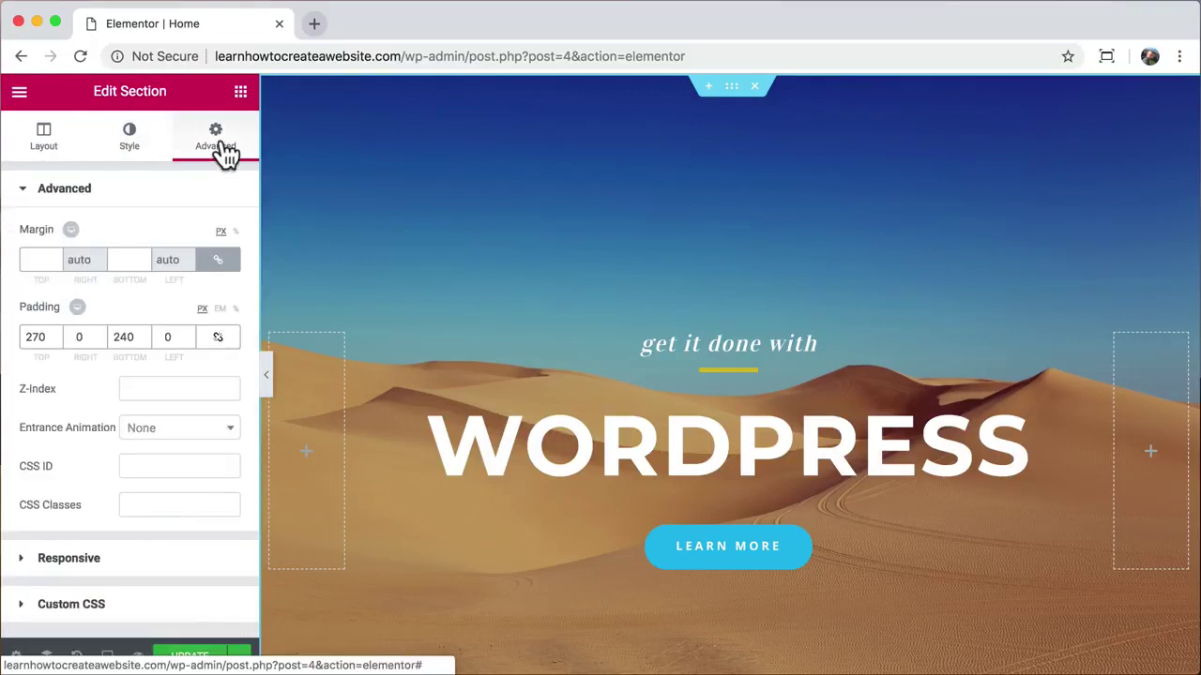
double_click(34, 338)
text(200)
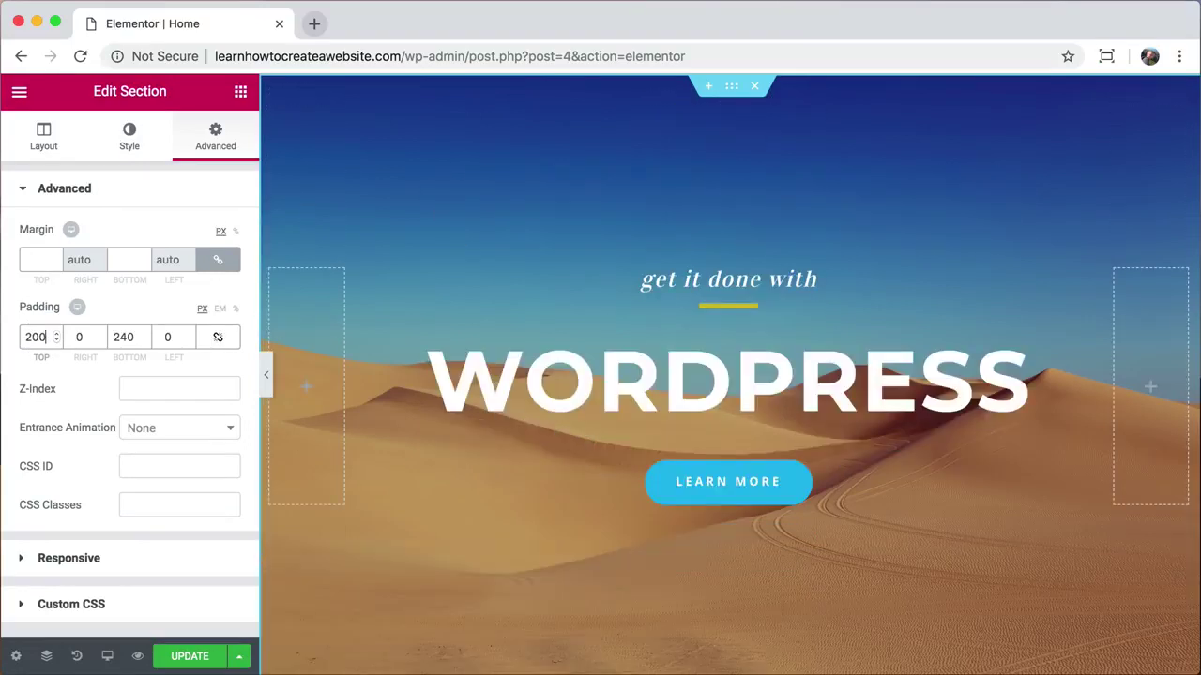
double_click(123, 337)
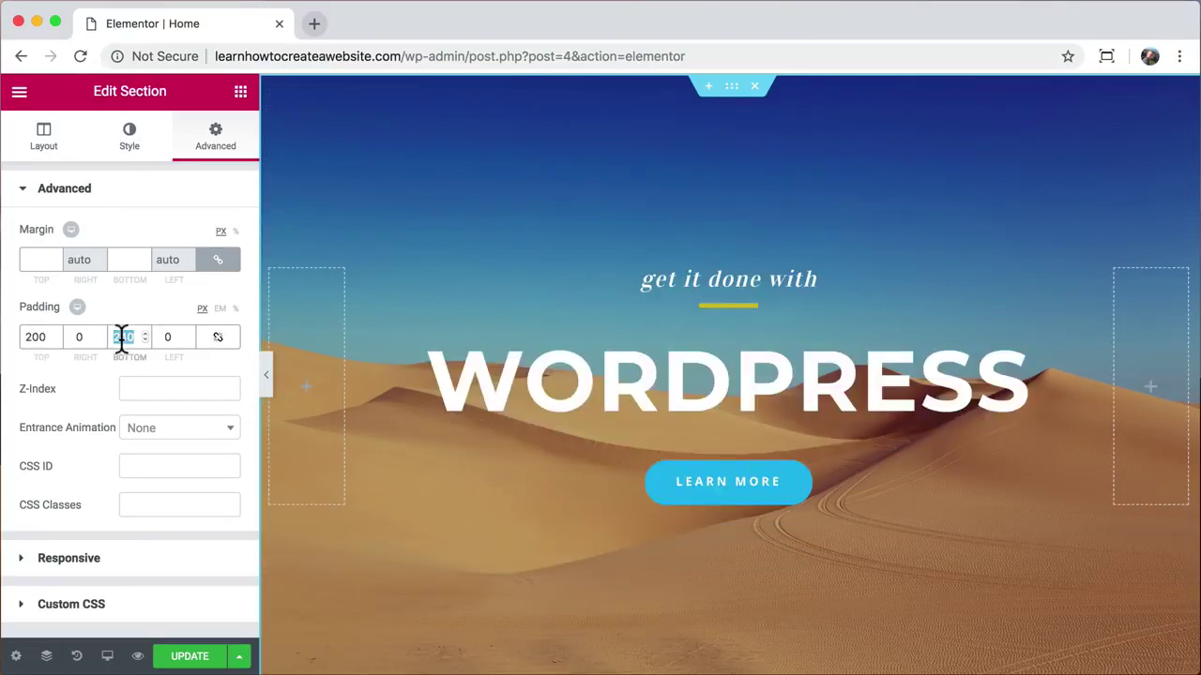
text(345)
click(268, 377)
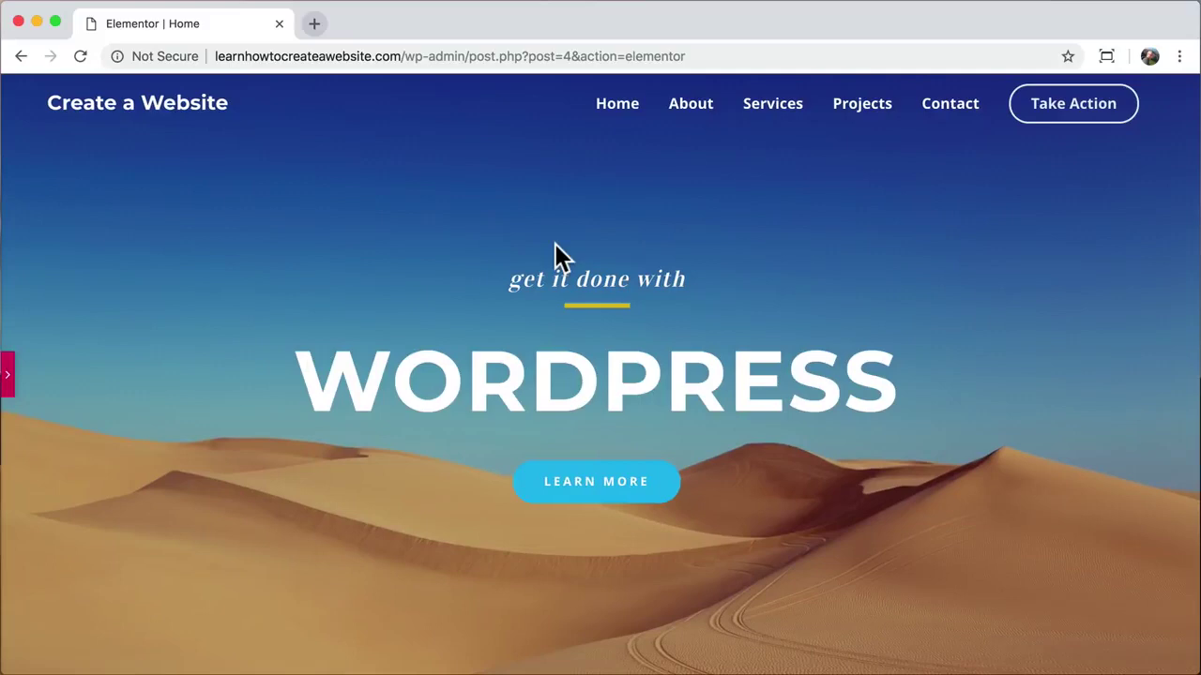
Step: Revise the hero padding to 250 px top and 330 px bottom, checking the preview
click(7, 376)
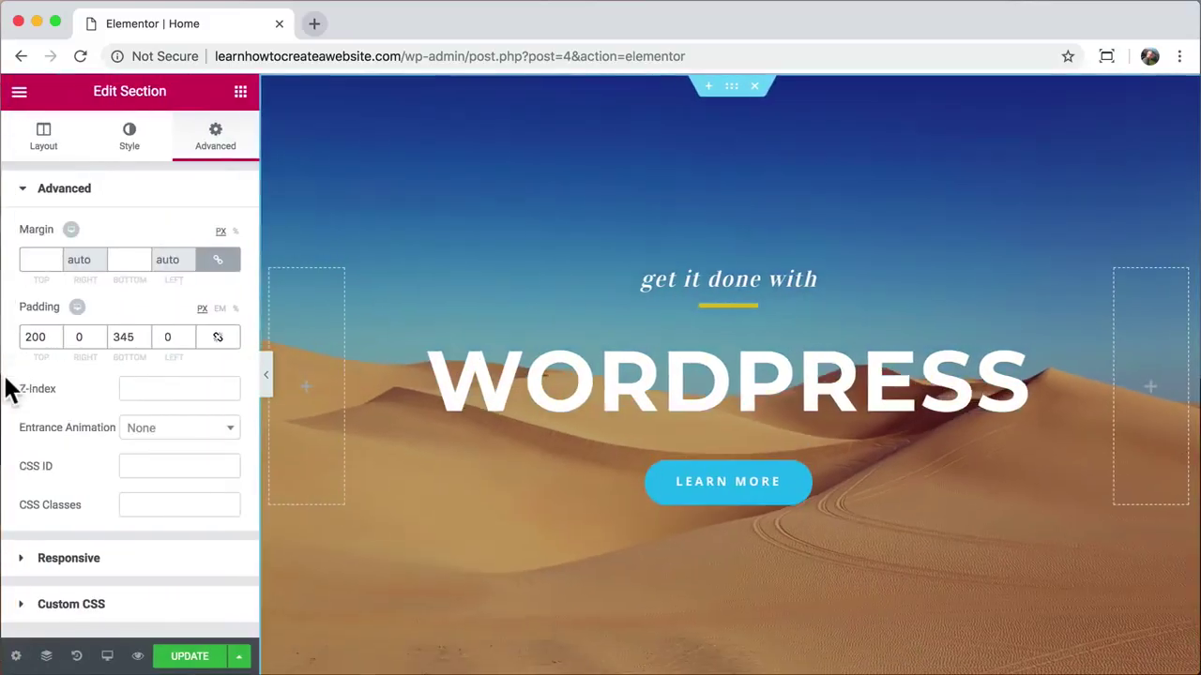
double_click(35, 337)
text(250)
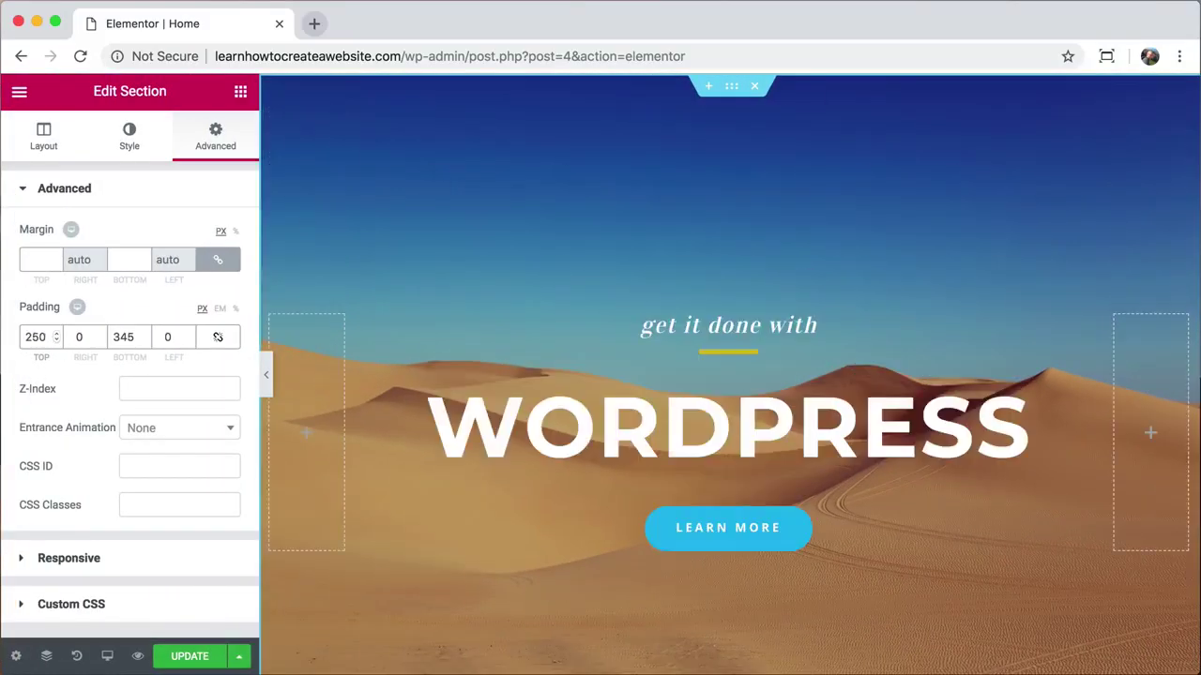
double_click(123, 336)
text(590)
click(266, 375)
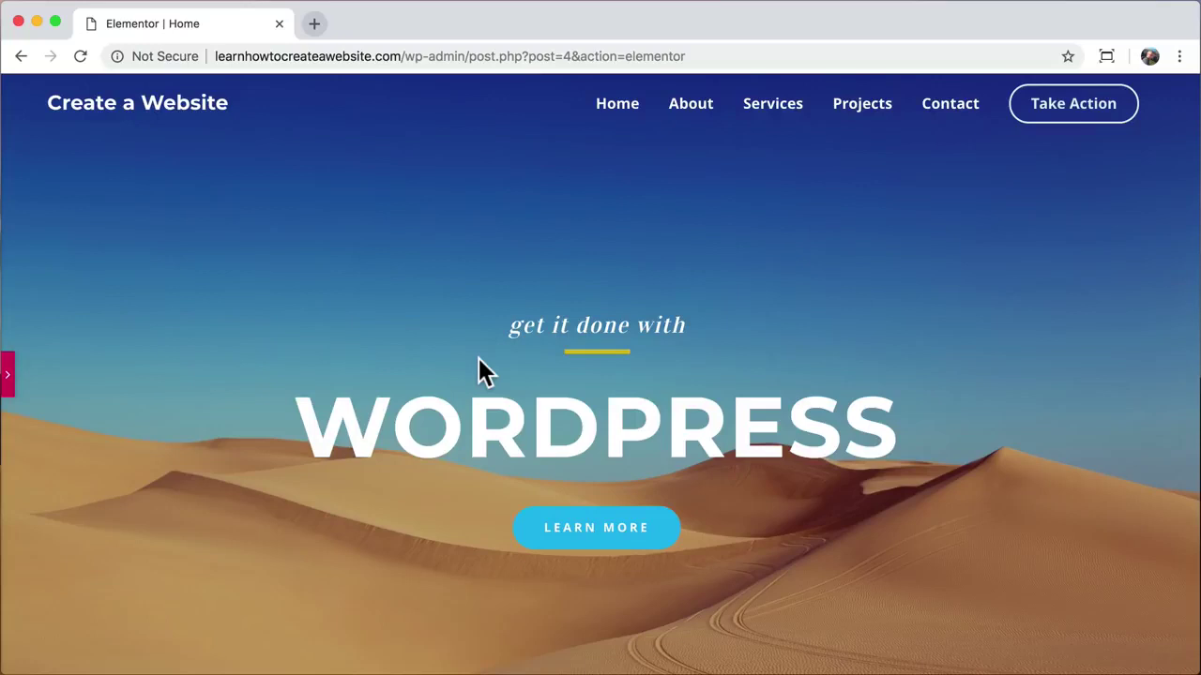
scroll(497, 410, down, 5)
scroll(497, 413, up, 2)
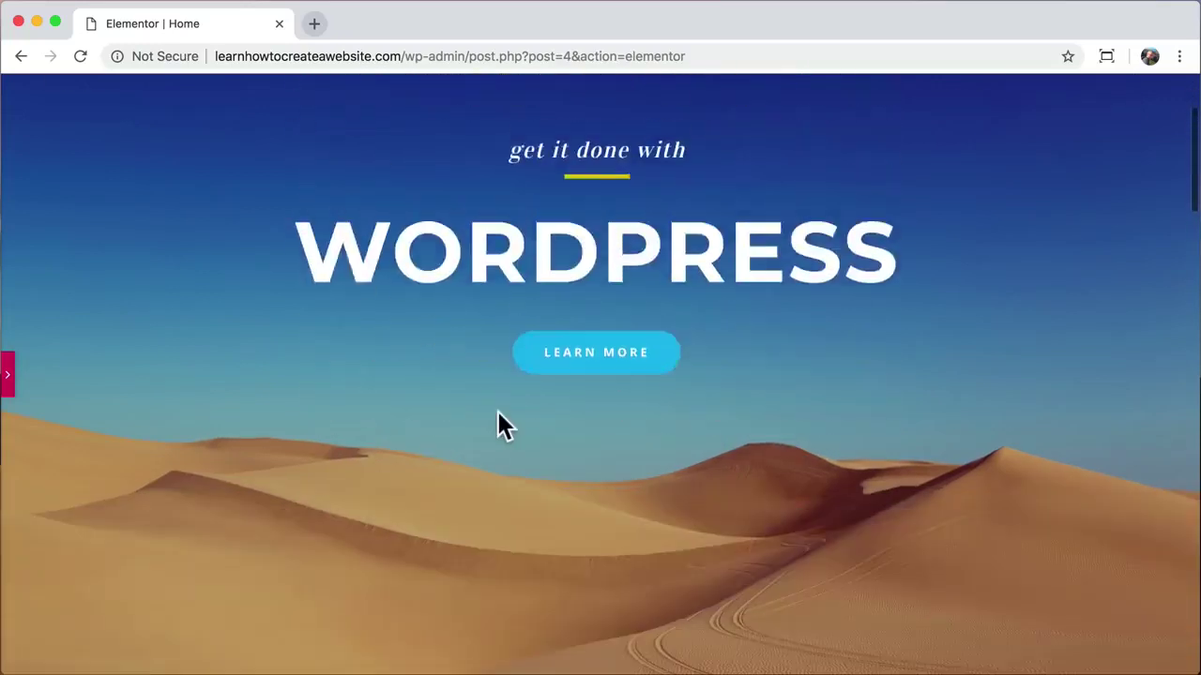
scroll(497, 413, up, 3)
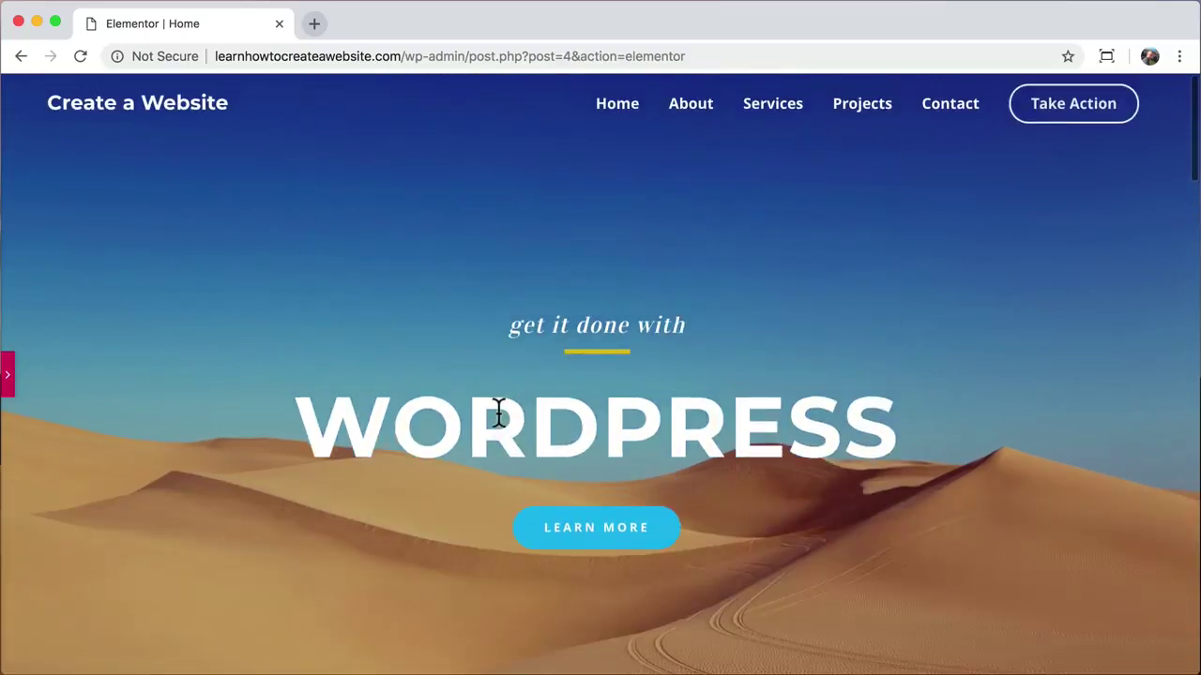
click(8, 370)
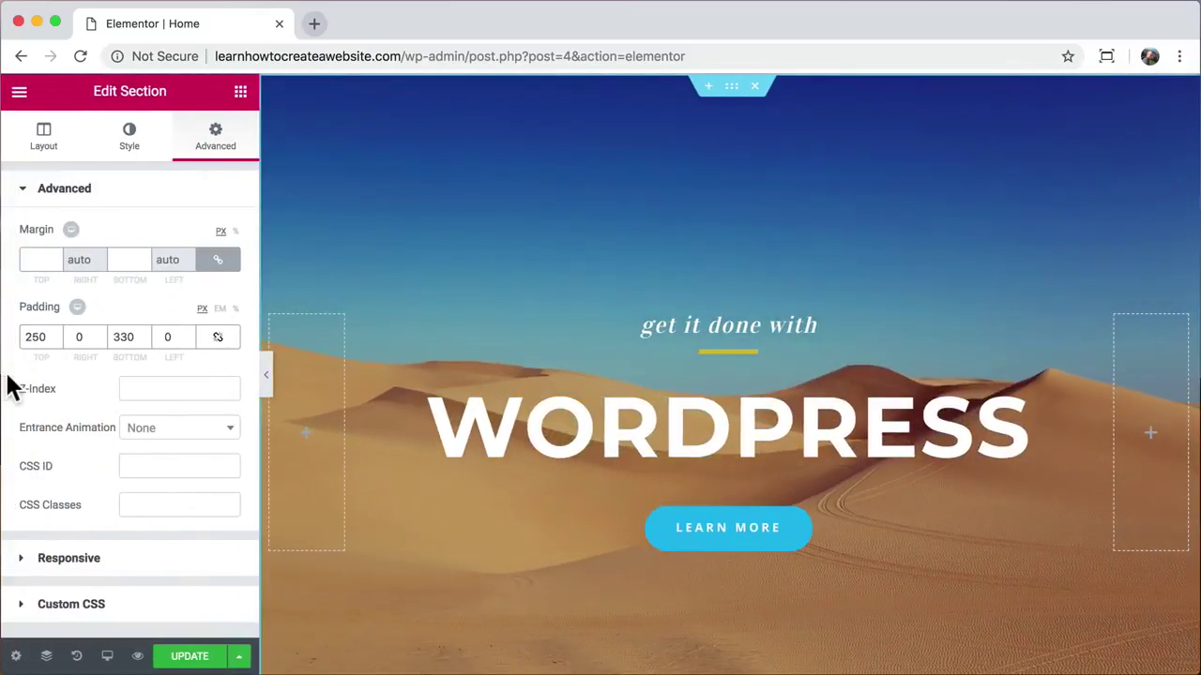
Step: Switch the hero background's attachment from Fixed to Scroll in the Style settings
click(130, 141)
scroll(139, 316, down, 3)
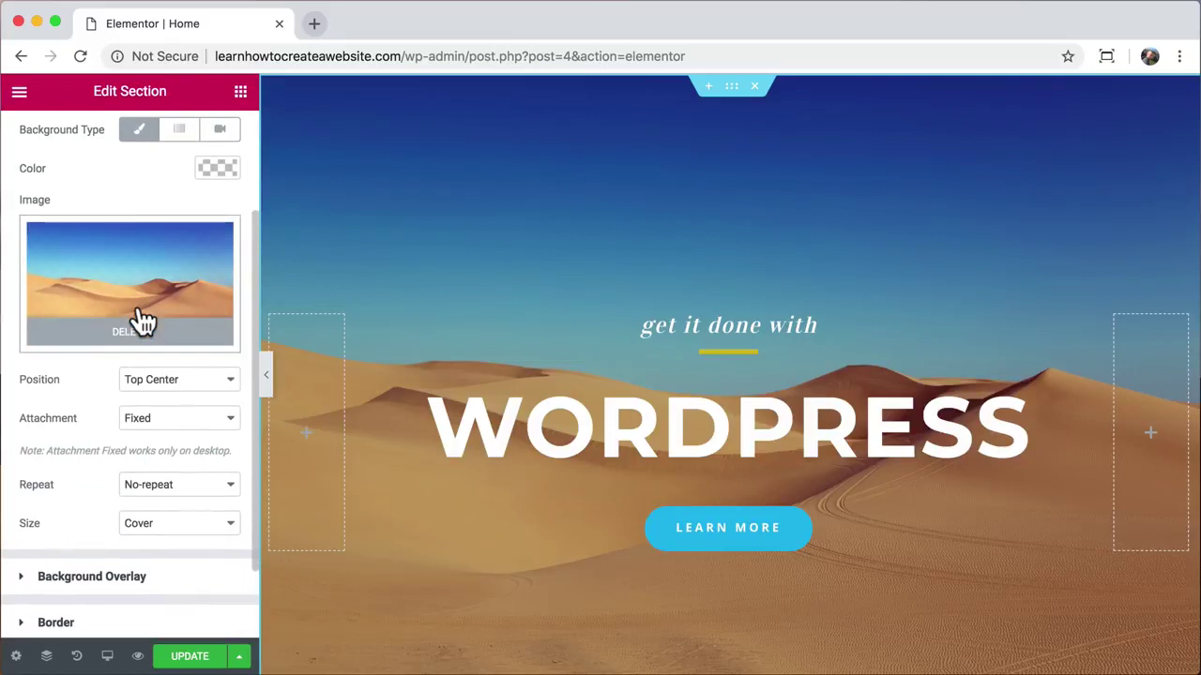
scroll(141, 323, down, 1)
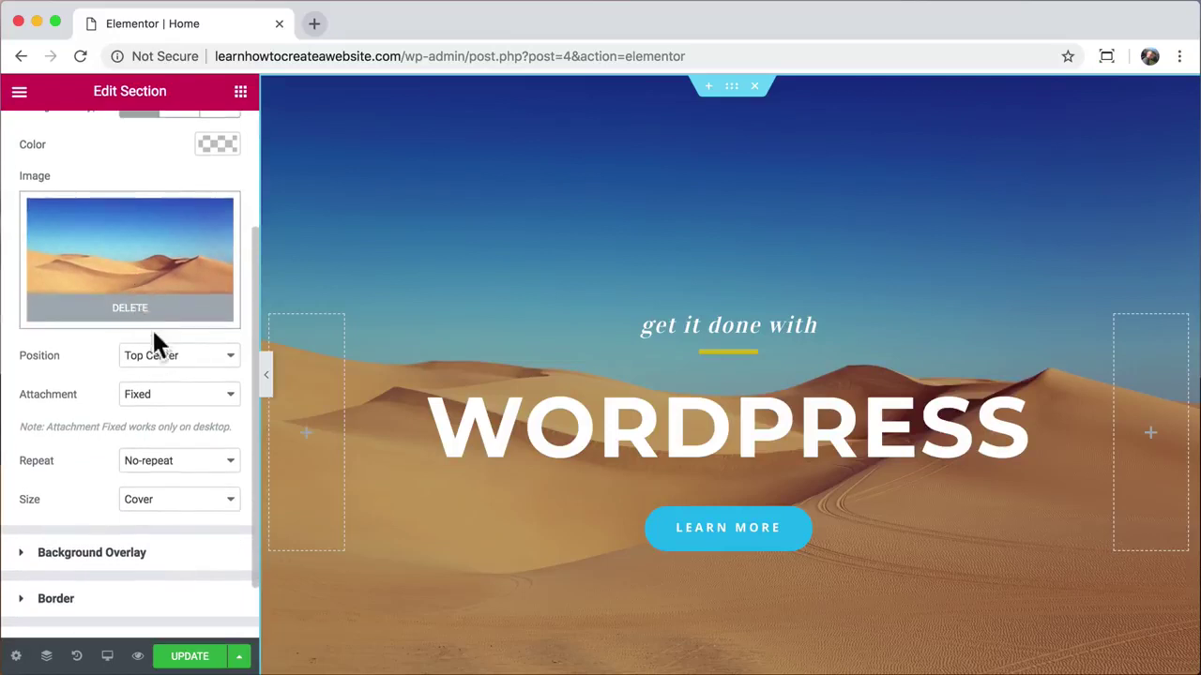
click(215, 398)
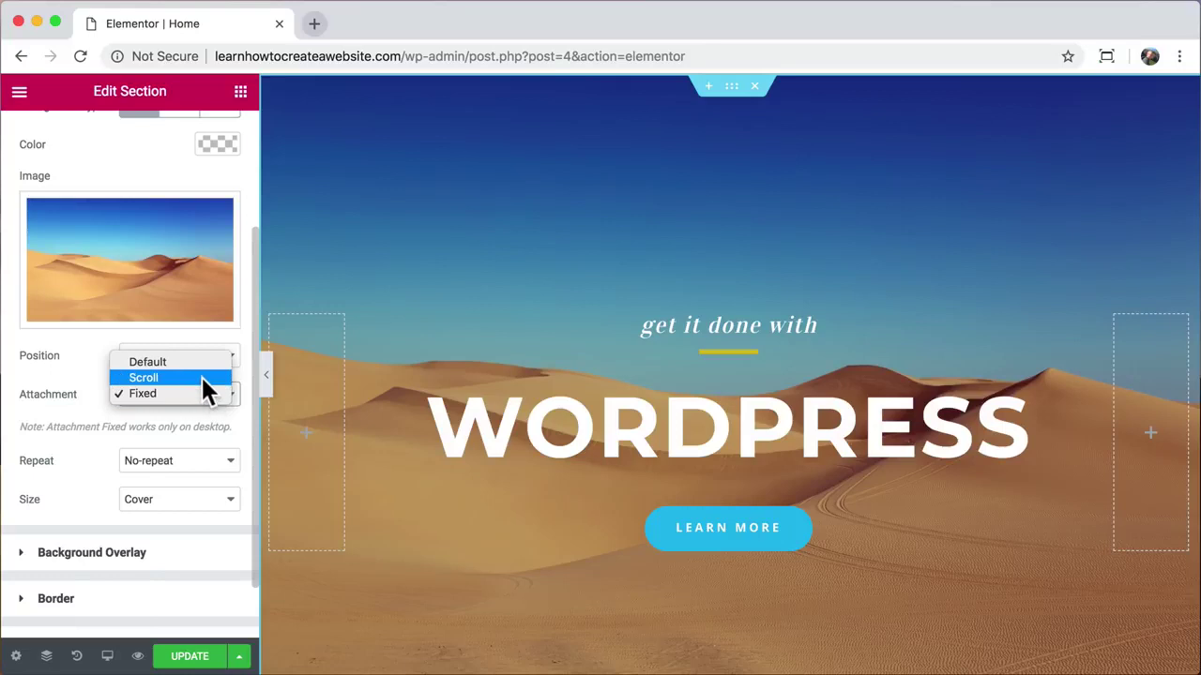
click(201, 377)
Step: Set the hero background attachment back to Fixed, keeping the desert dune photo
scroll(545, 236, down, 1)
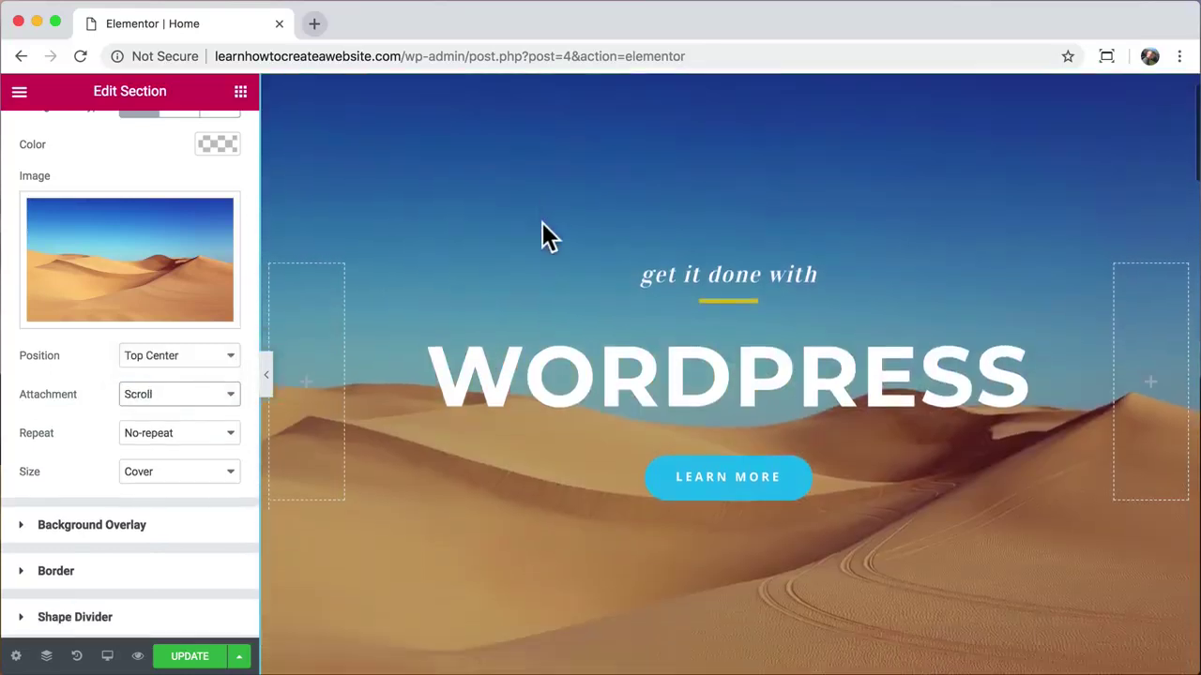
scroll(542, 223, down, 5)
scroll(542, 223, up, 6)
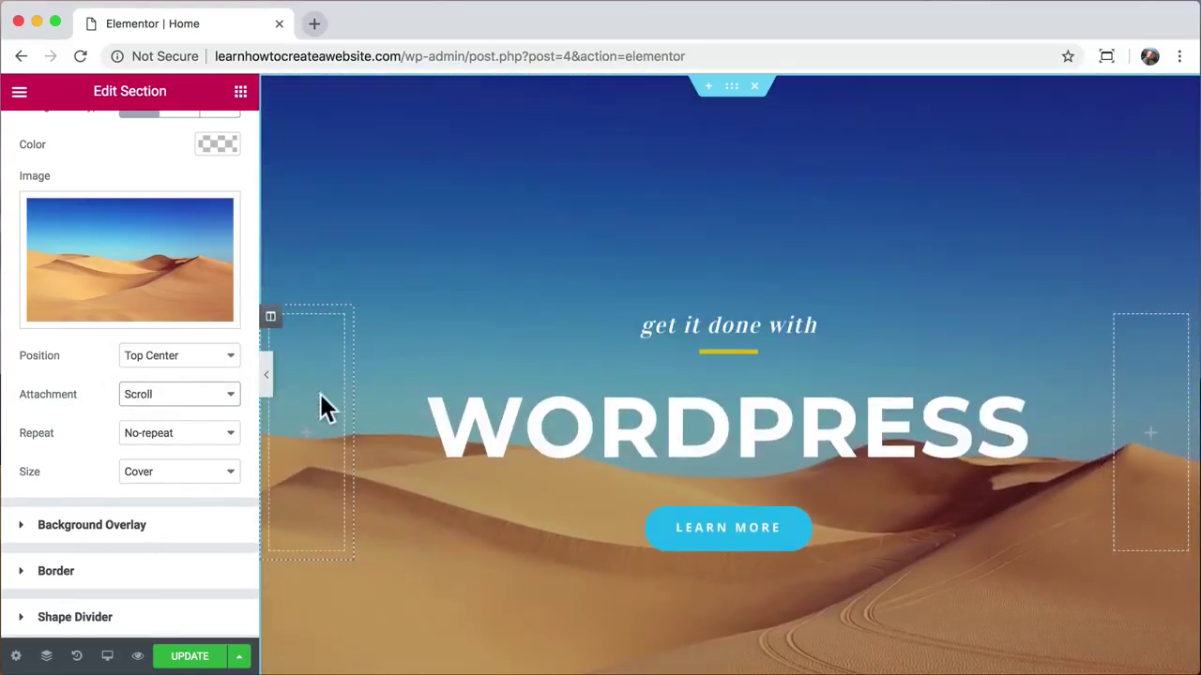
click(232, 394)
click(212, 406)
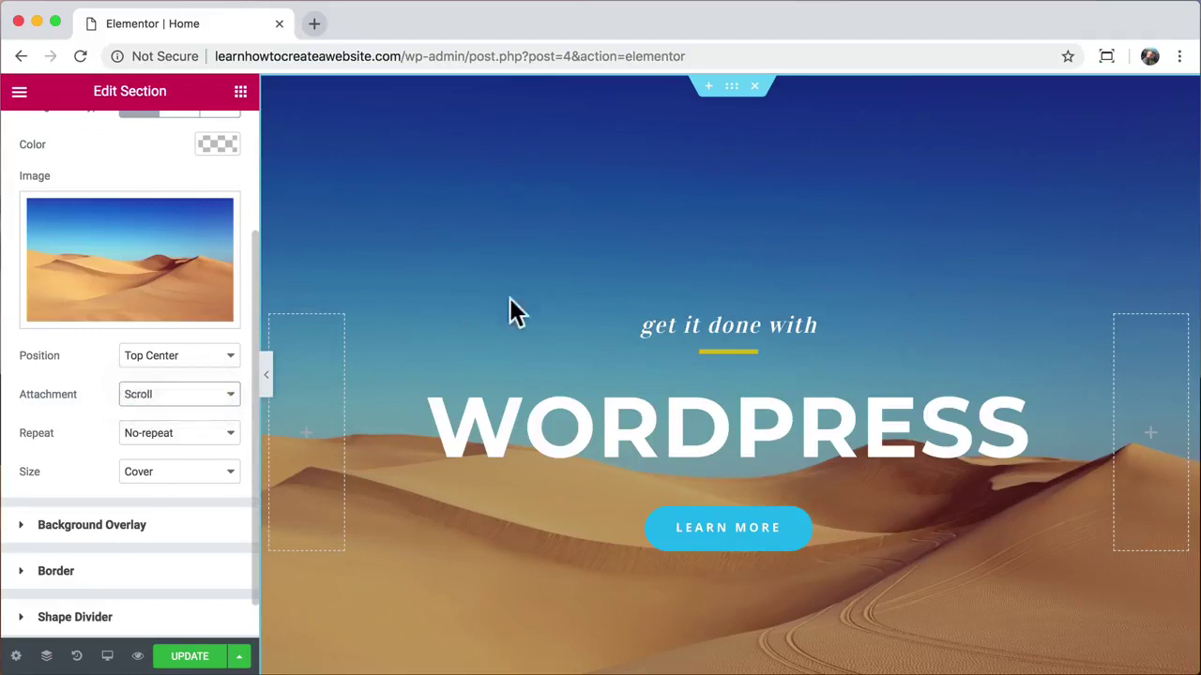
scroll(529, 293, down, 3)
scroll(529, 292, up, 2)
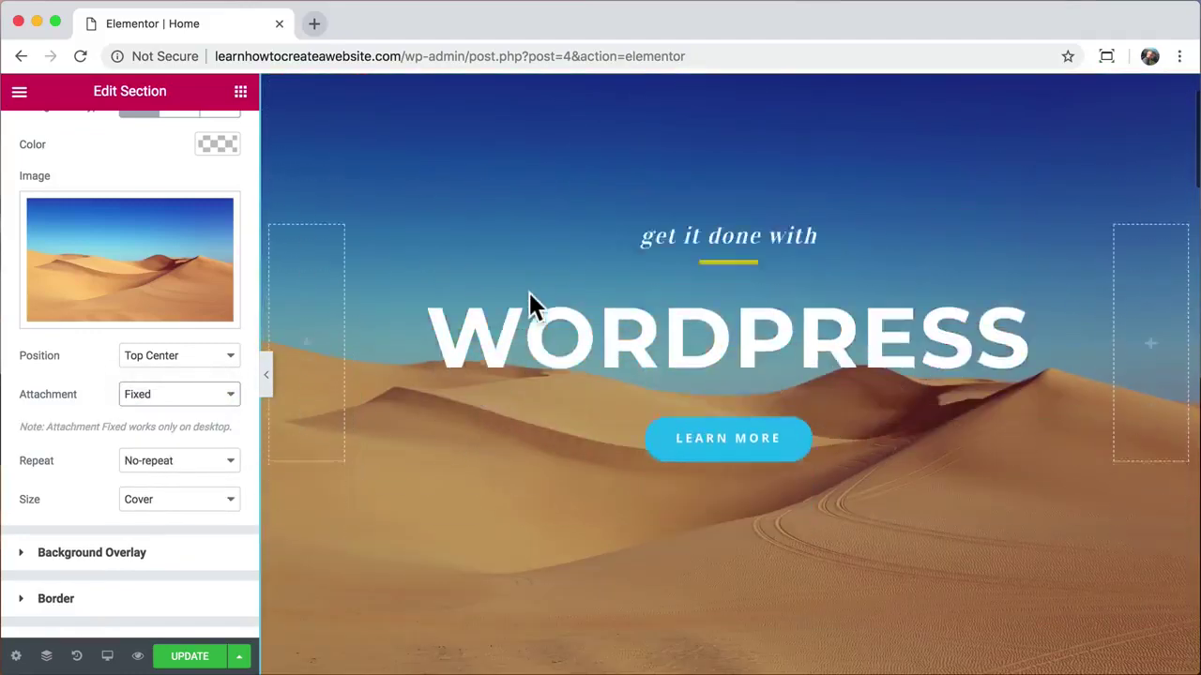
Step: Save the Home page changes with Update
scroll(529, 296, down, 2)
scroll(529, 296, up, 2)
scroll(529, 296, down, 2)
scroll(529, 295, up, 3)
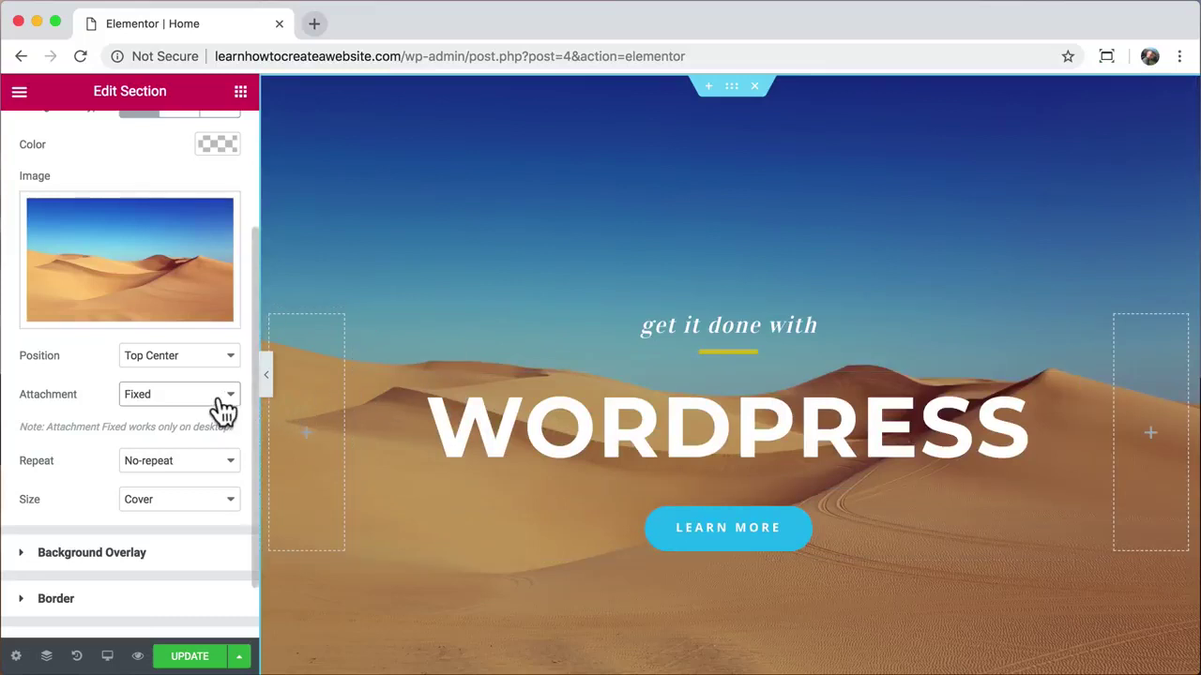
click(191, 655)
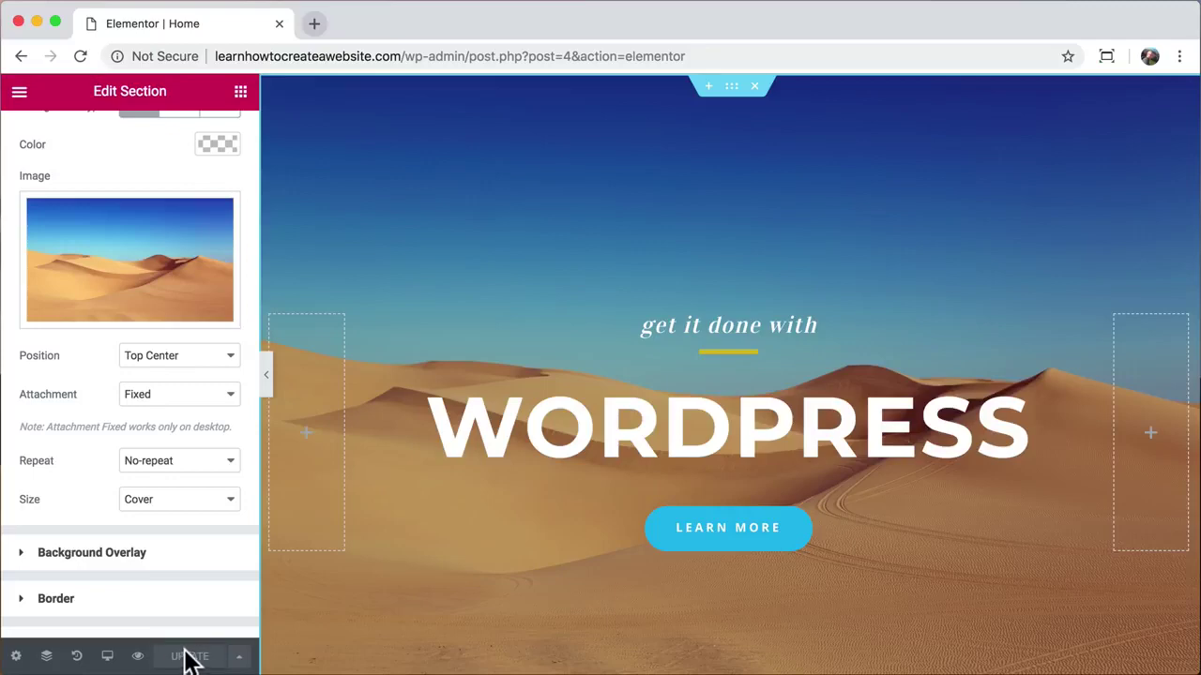
Step: Check the saved page in a preview tab, then close it to return to the editor
click(138, 656)
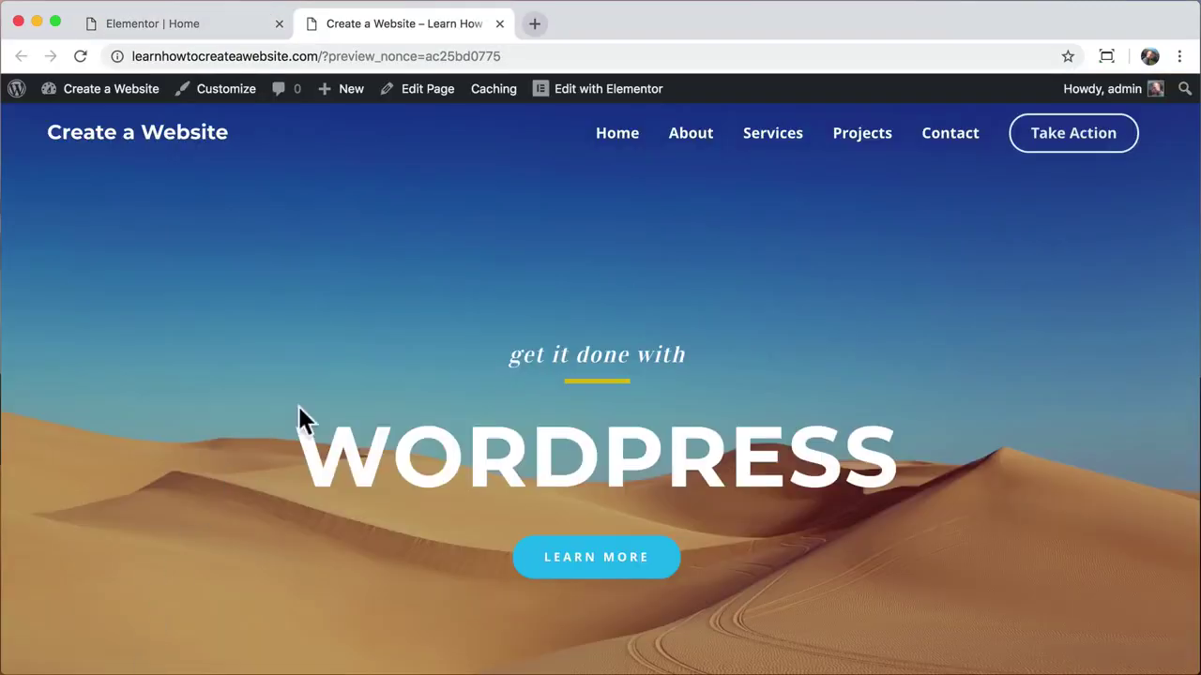
scroll(401, 317, down, 10)
scroll(400, 317, up, 10)
click(498, 23)
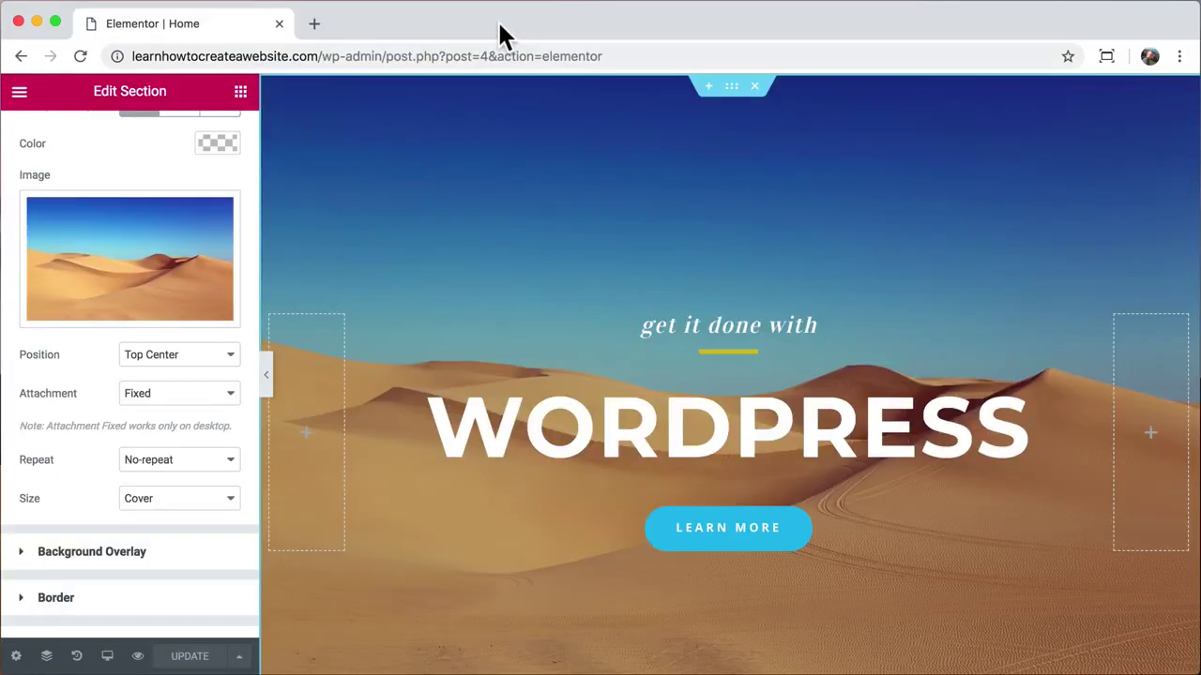
Step: Move the EVEREST CAMP TREK and WALKING HOLIDAYS text above their images, then scroll back up
scroll(404, 277, down, 6)
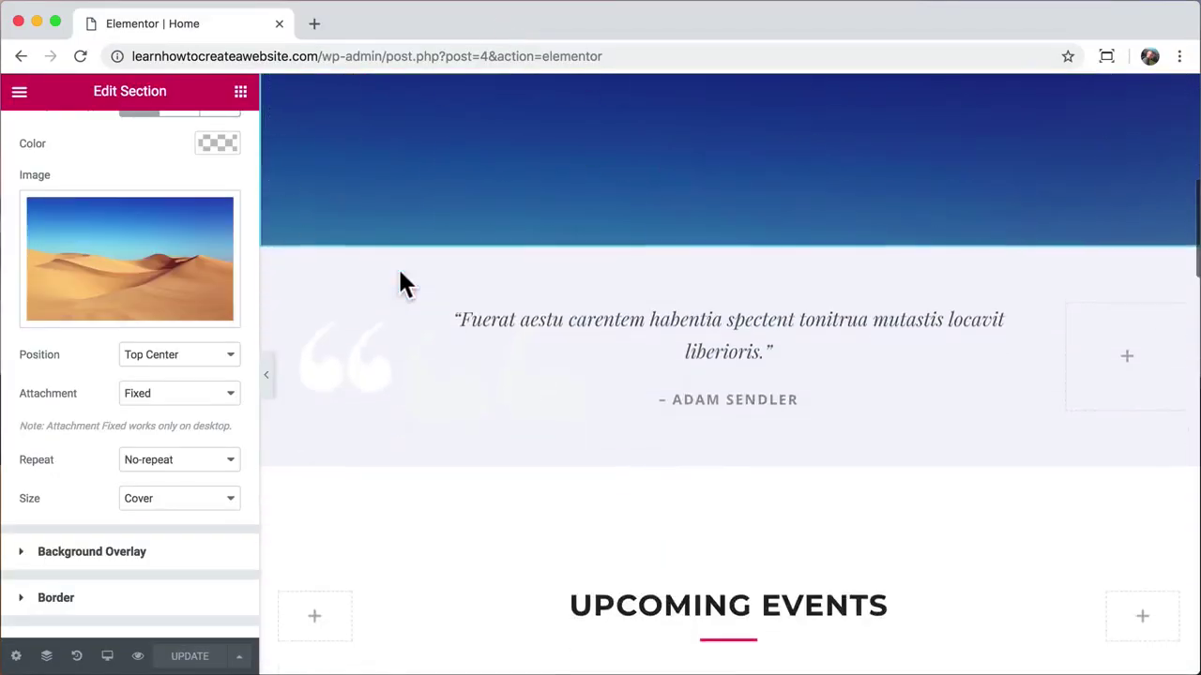
scroll(401, 282, down, 3)
scroll(401, 283, down, 1)
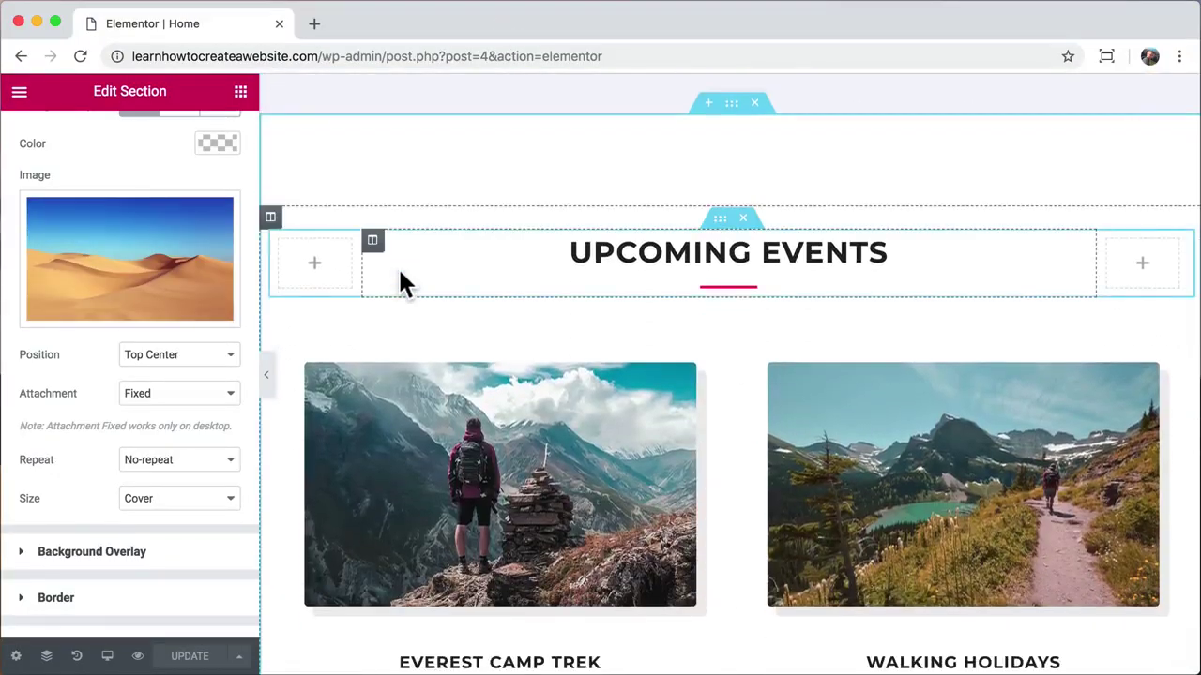
scroll(401, 281, down, 3)
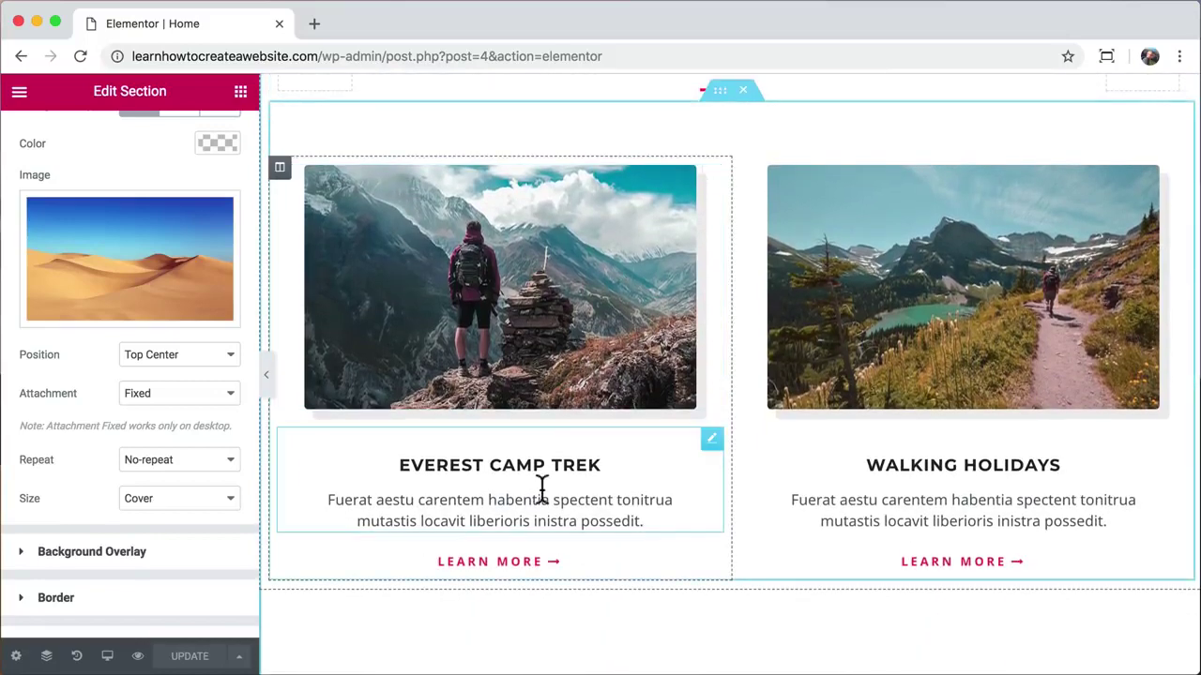
drag(711, 438, 579, 170)
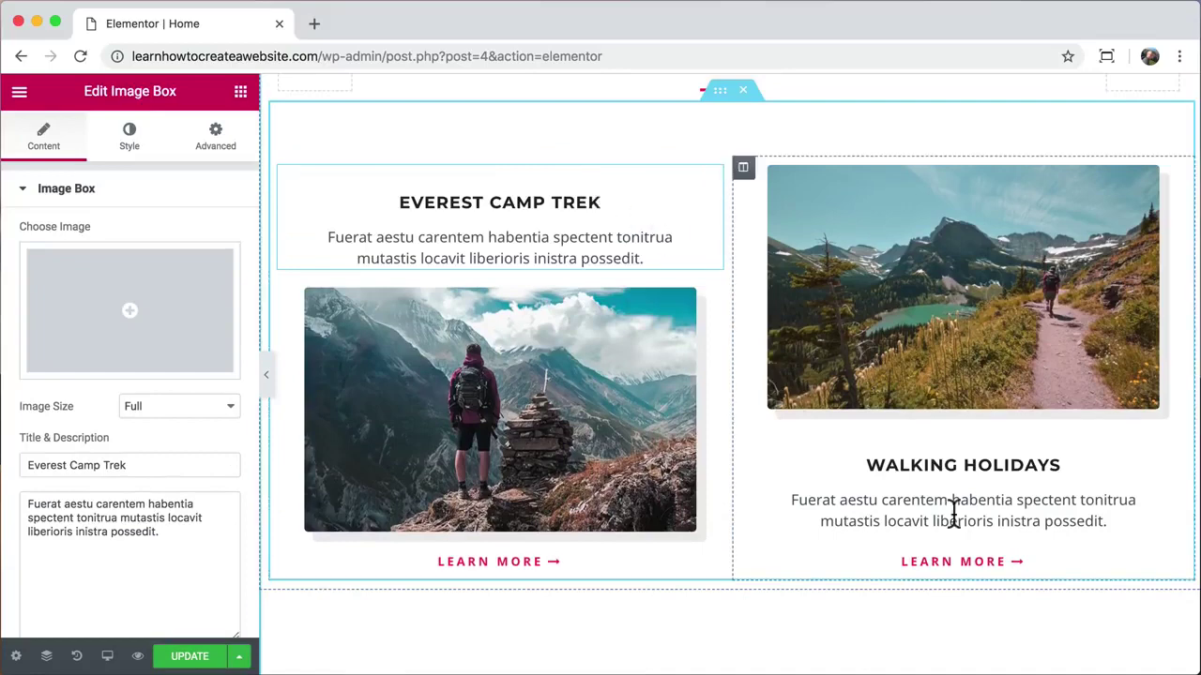
drag(1174, 438, 1070, 186)
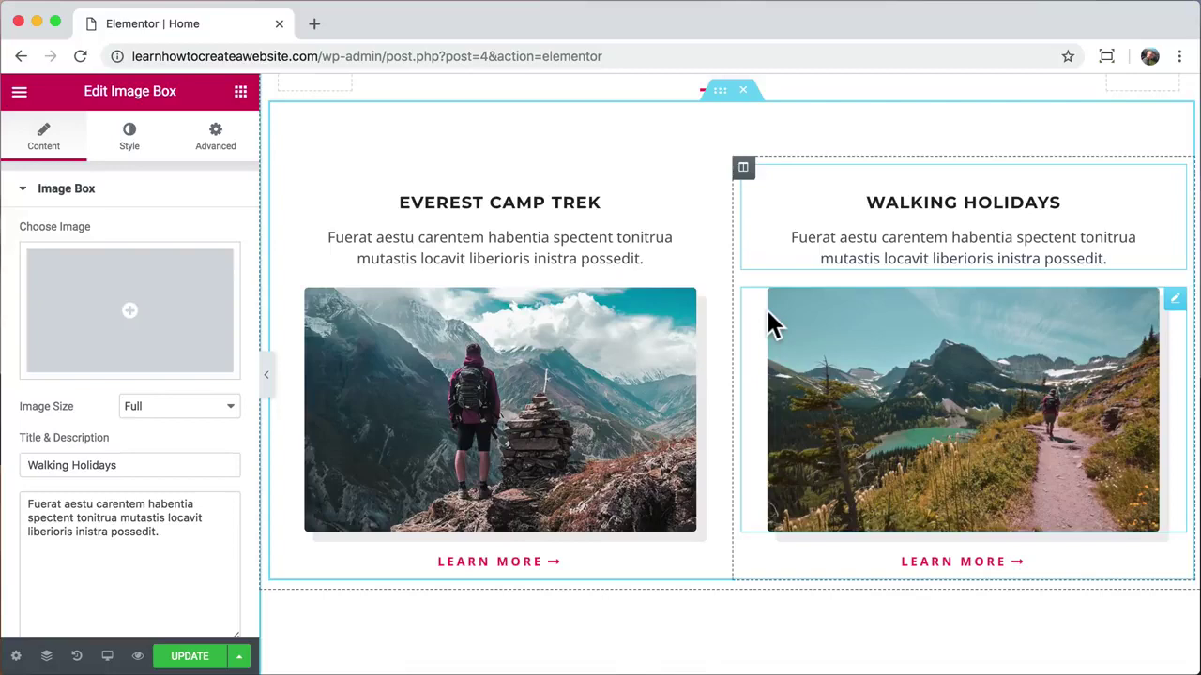
scroll(767, 323, up, 10)
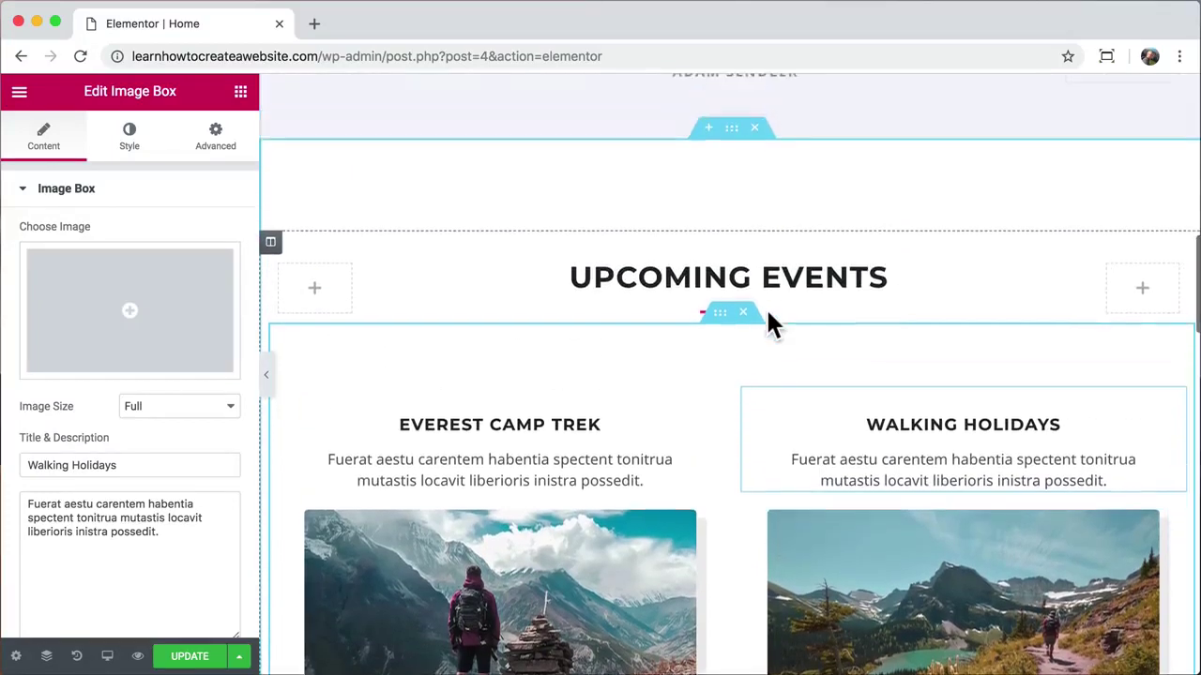
scroll(767, 323, up, 2)
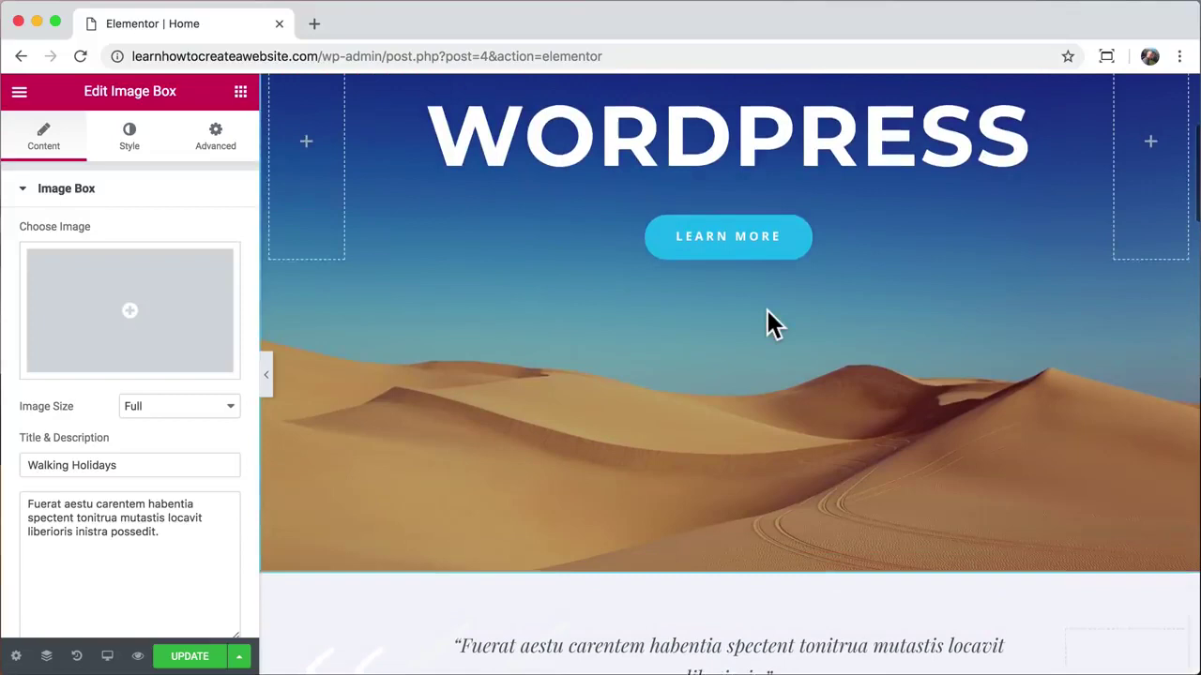
Step: Copy the hero's blue LEARN MORE button and paste its style onto the Everest LEARN MORE link
right_click(720, 262)
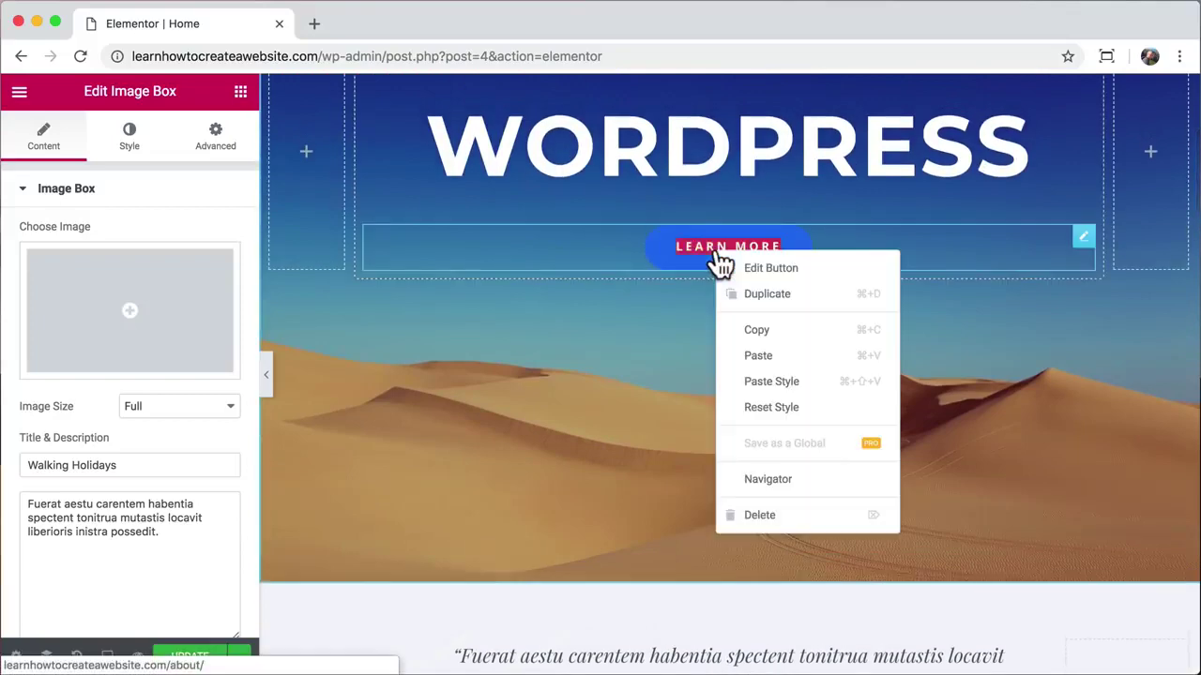
click(762, 329)
scroll(667, 361, down, 5)
scroll(670, 361, down, 6)
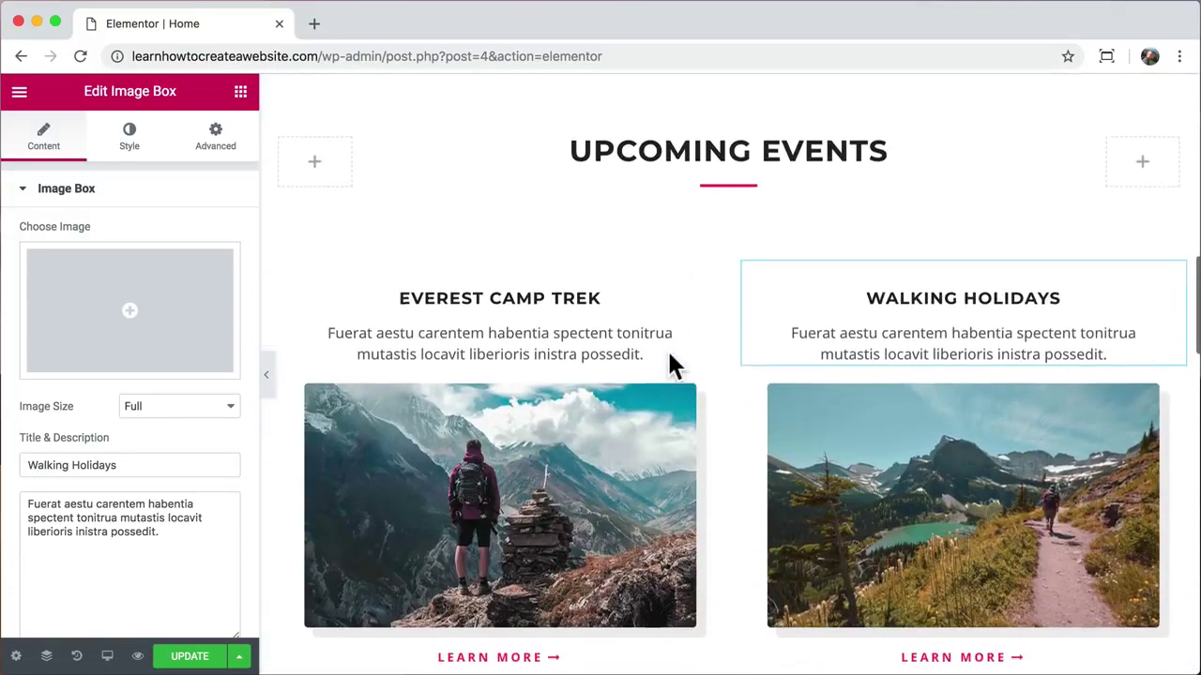
right_click(503, 413)
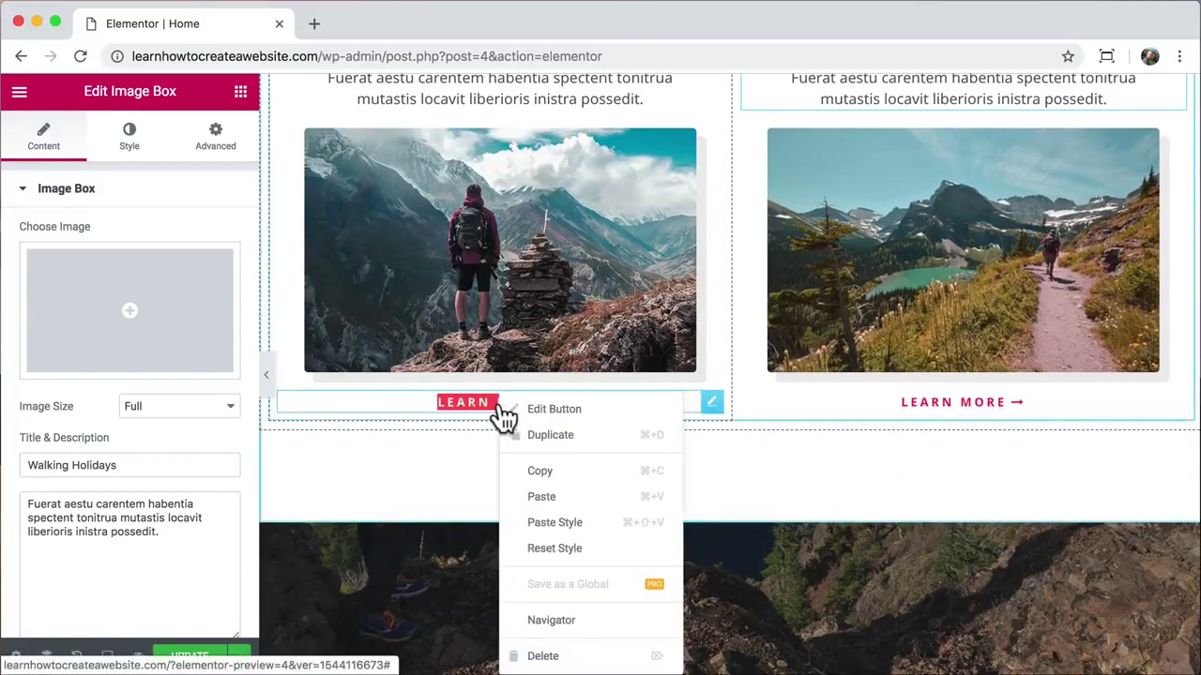
click(575, 523)
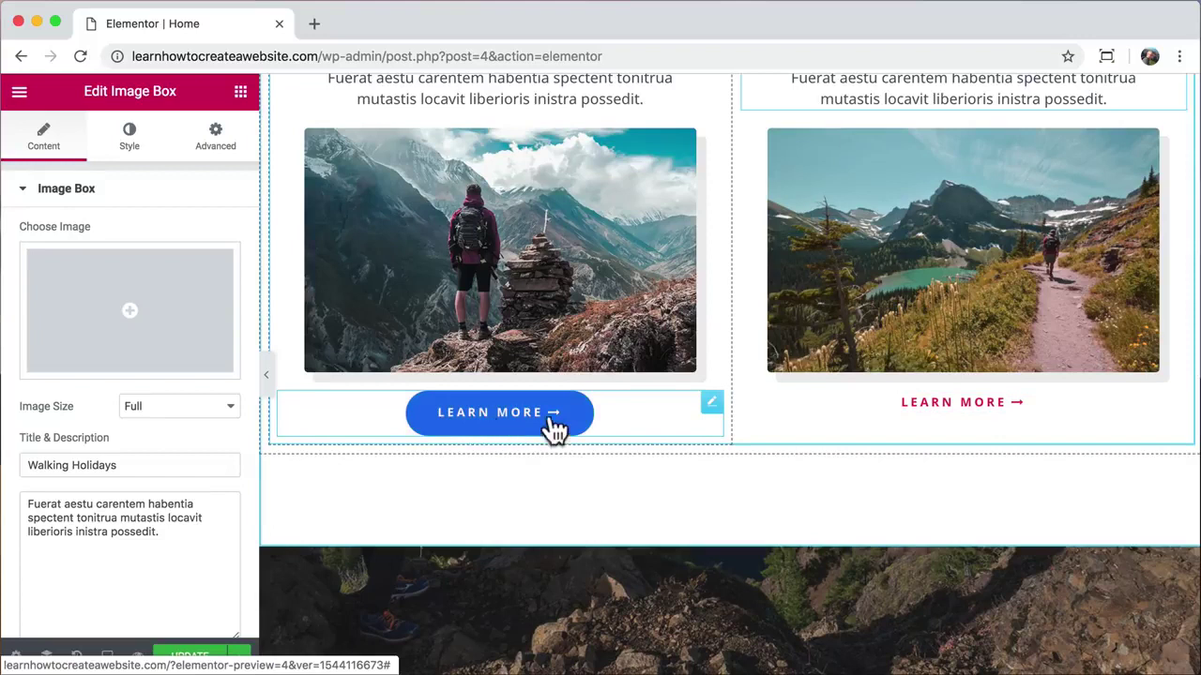
click(711, 404)
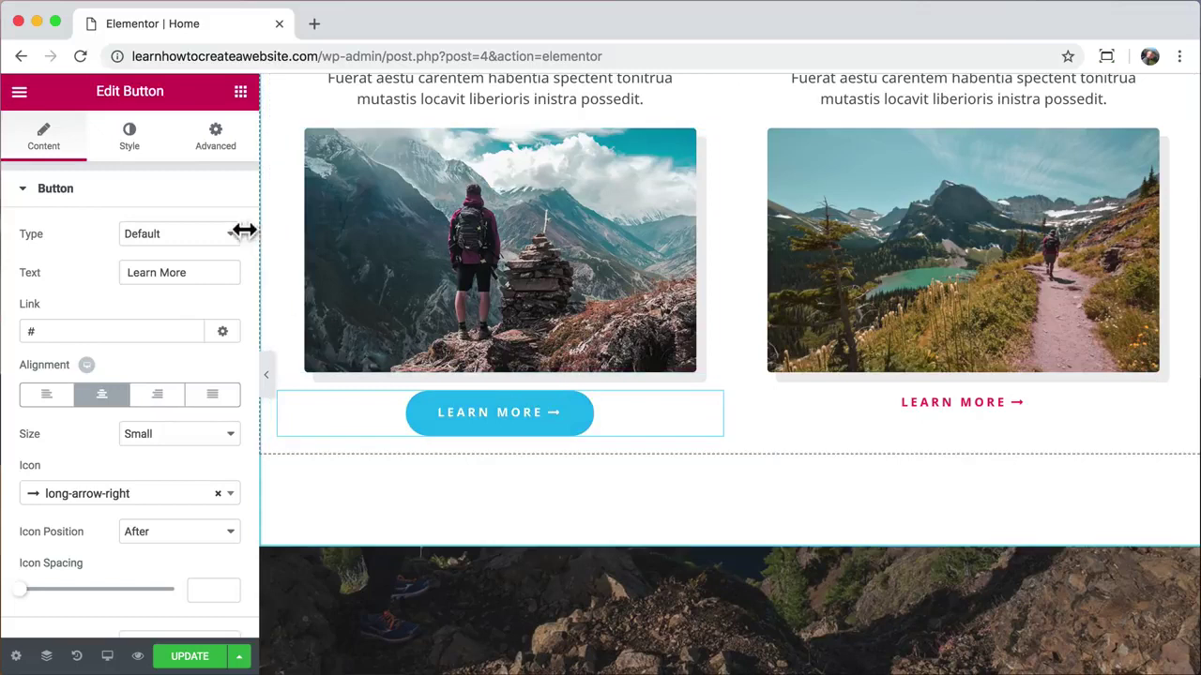
Step: Unlink the Everest LEARN MORE button's margins and set its top margin to 35 px
click(216, 139)
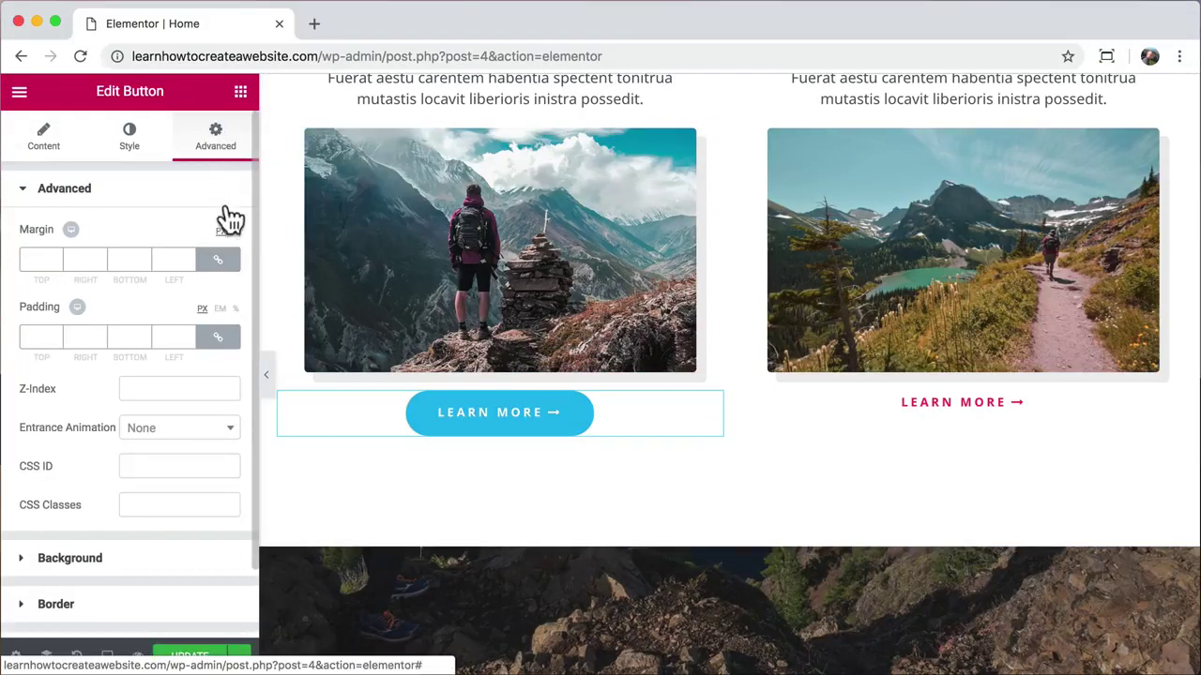
click(218, 261)
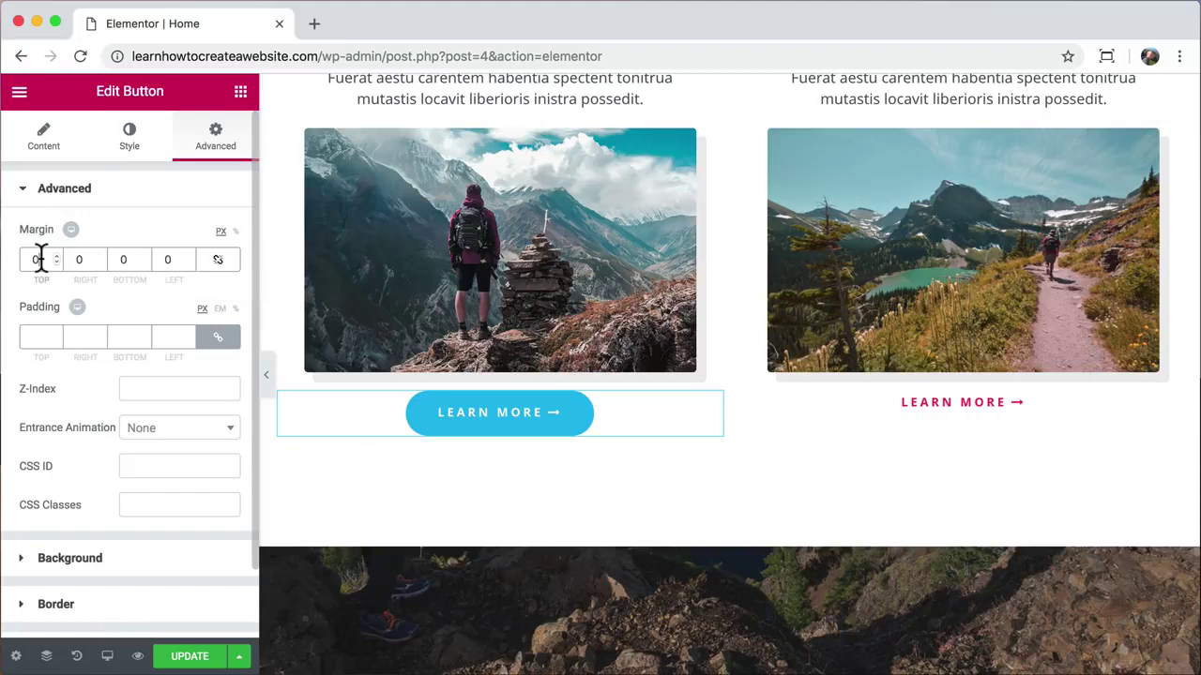
text(90)
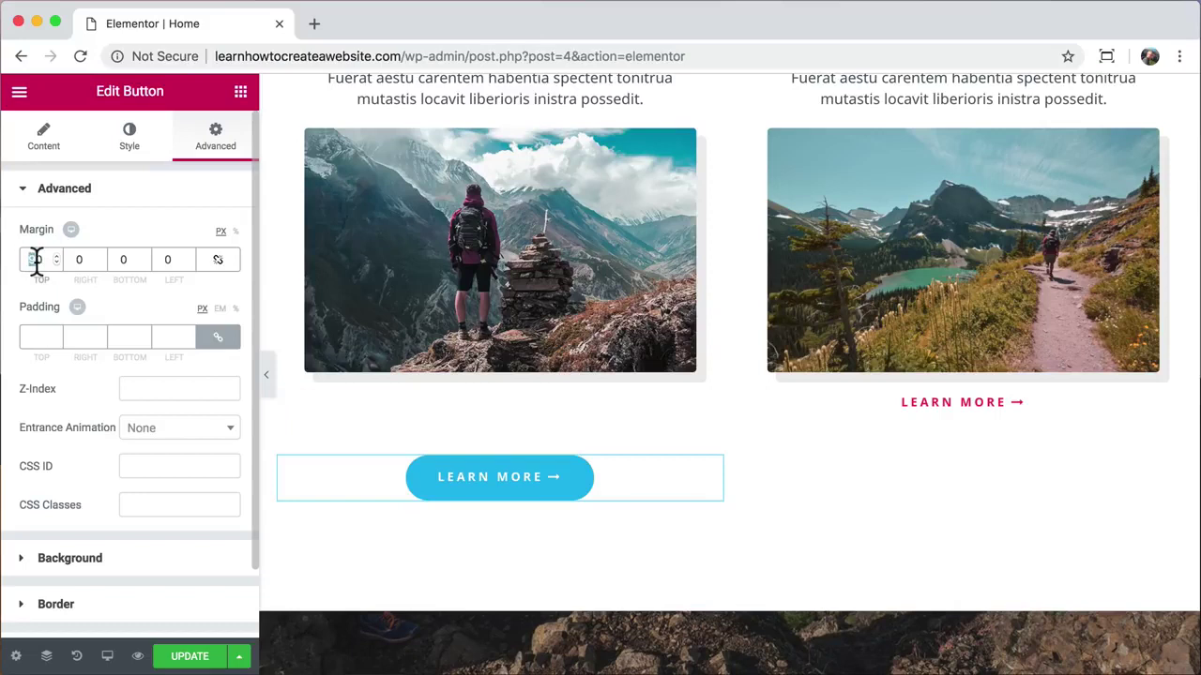
text(35)
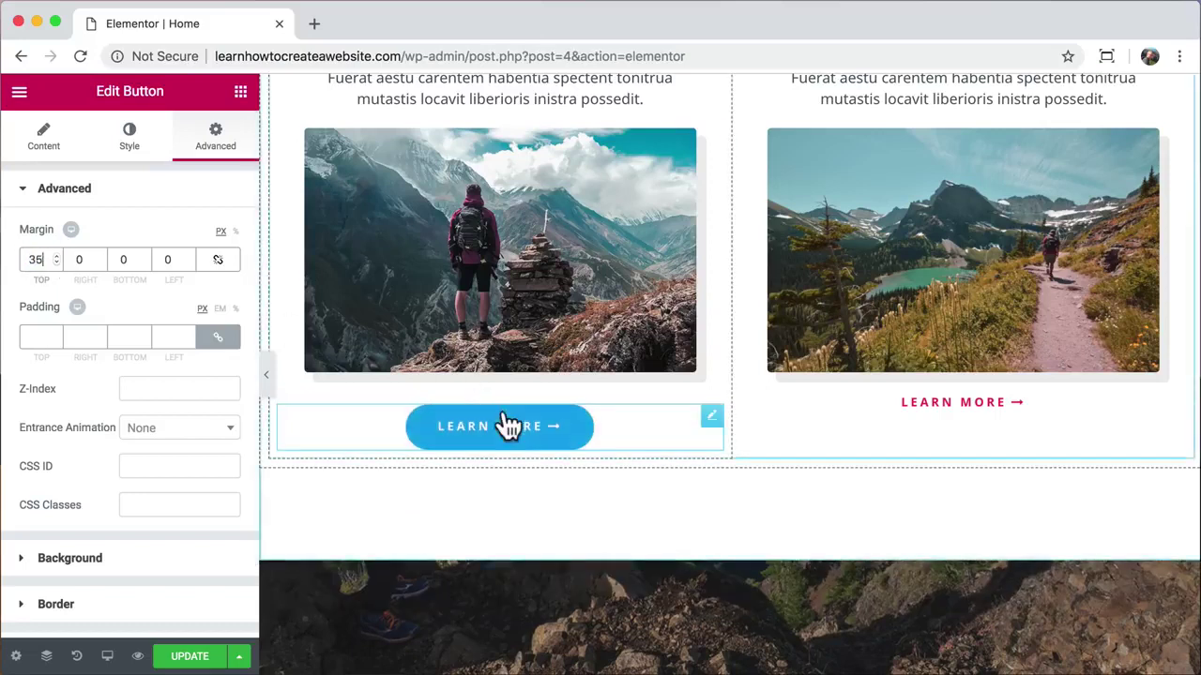
Step: Copy the Everest button's style and paste it onto the Walking Holidays LEARN MORE link
right_click(504, 422)
click(561, 477)
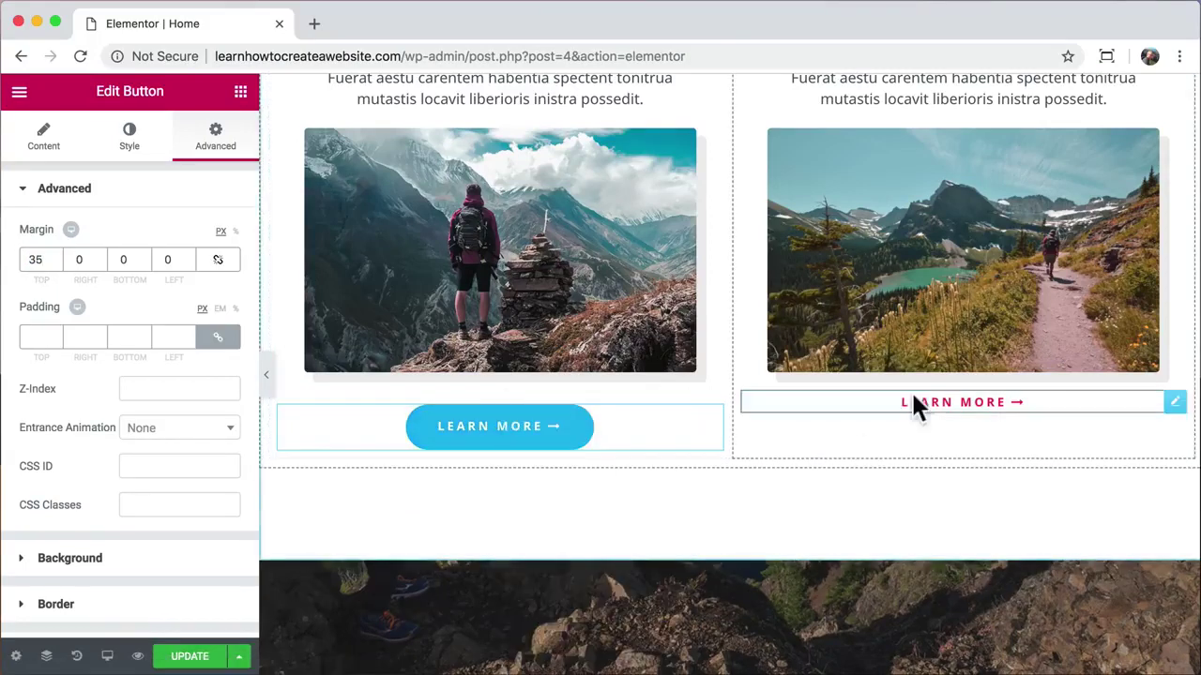
right_click(916, 400)
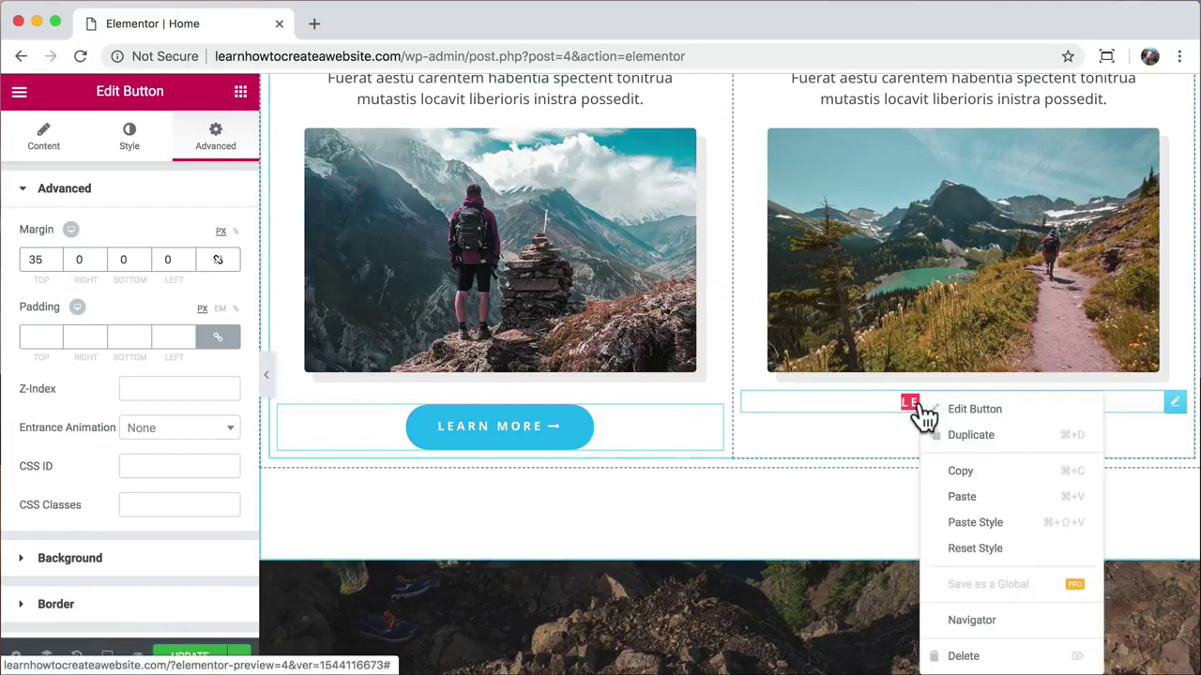
click(994, 523)
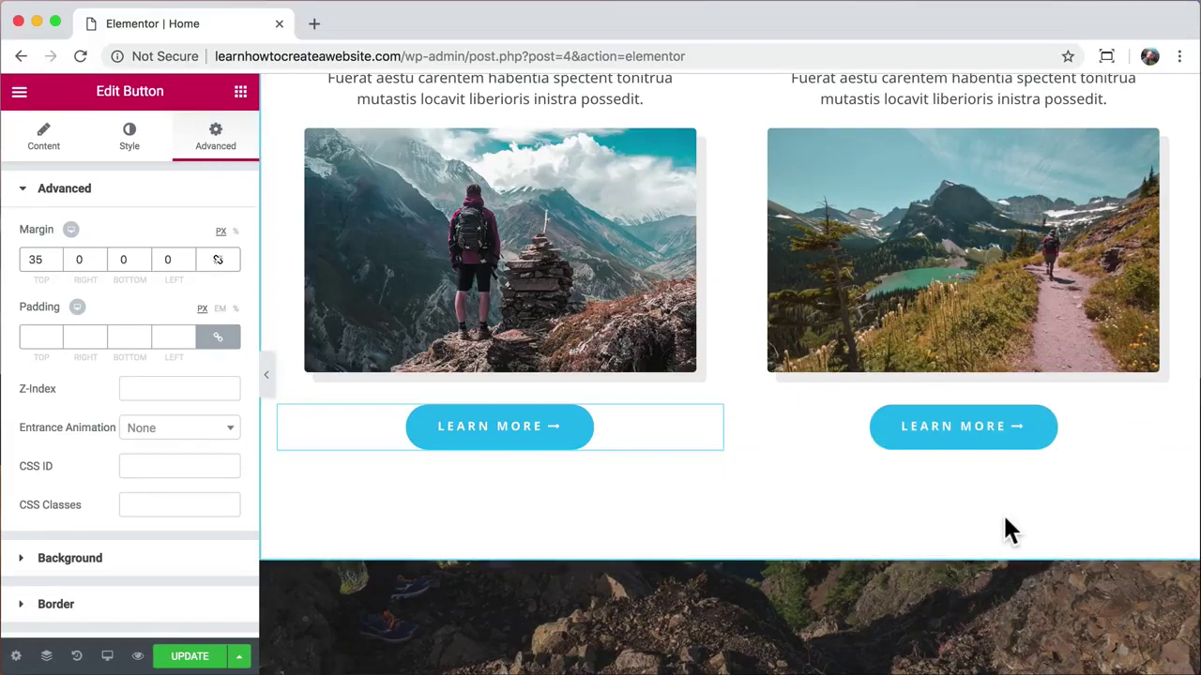
Step: Replace the Everest Camp Trek image with the services-1.jpg photo of the hiker in the lake
scroll(1005, 516, up, 2)
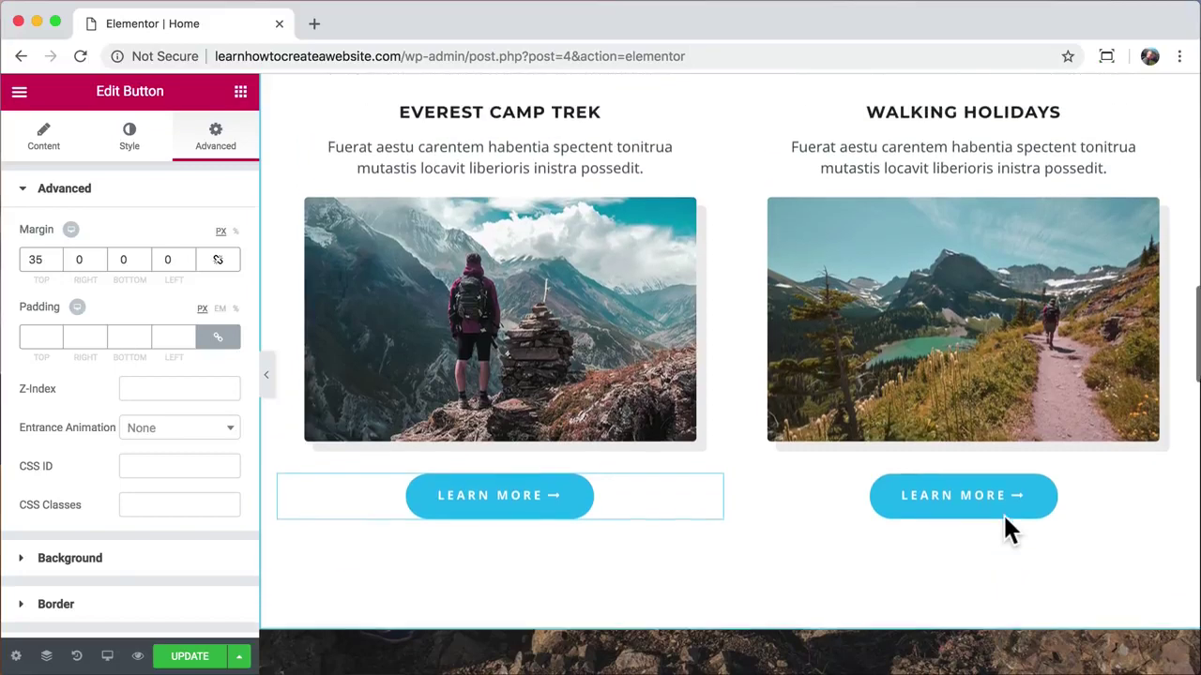
scroll(1004, 517, down, 1)
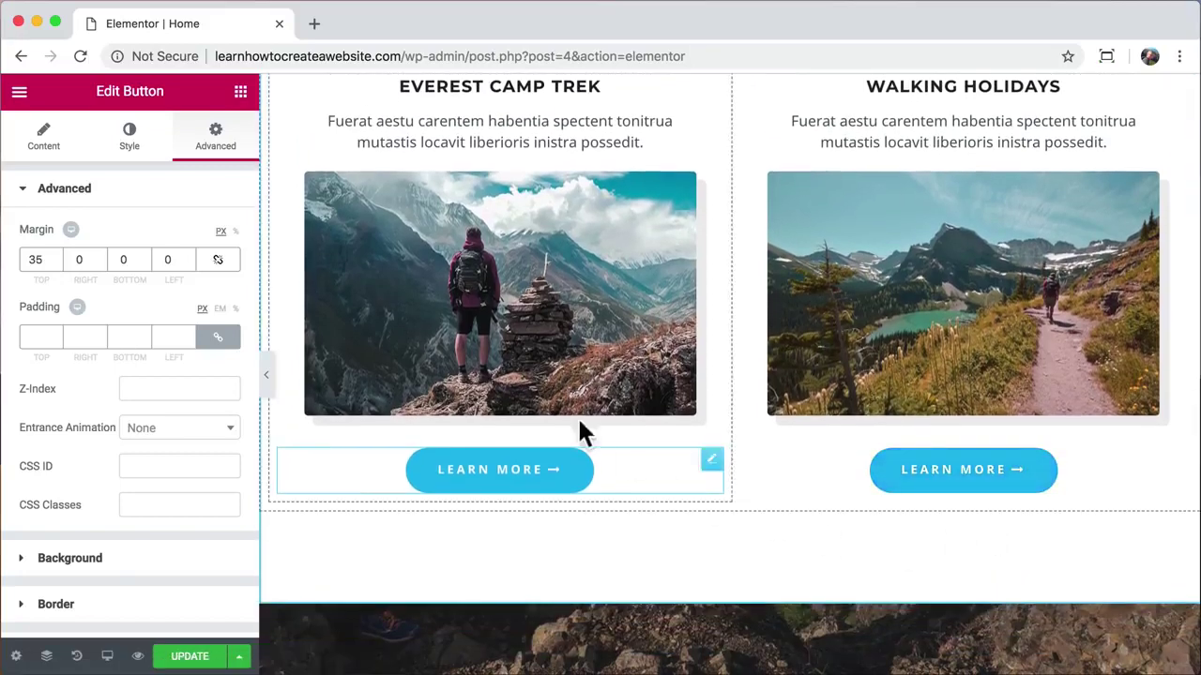
click(508, 273)
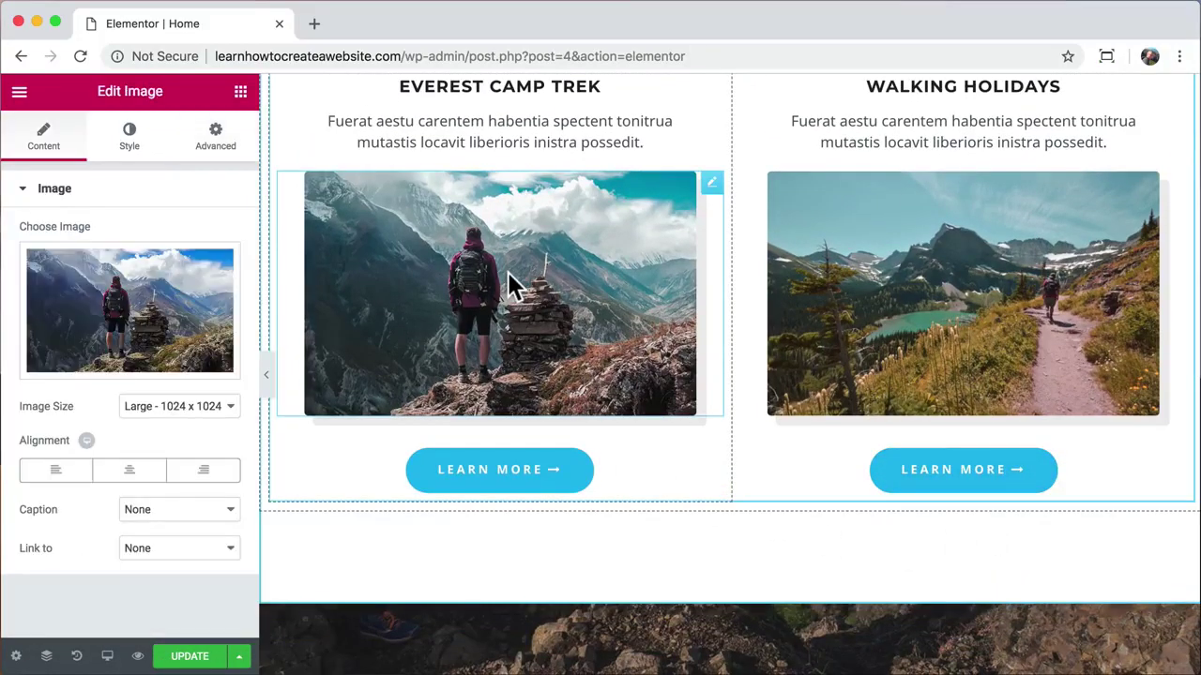
click(136, 292)
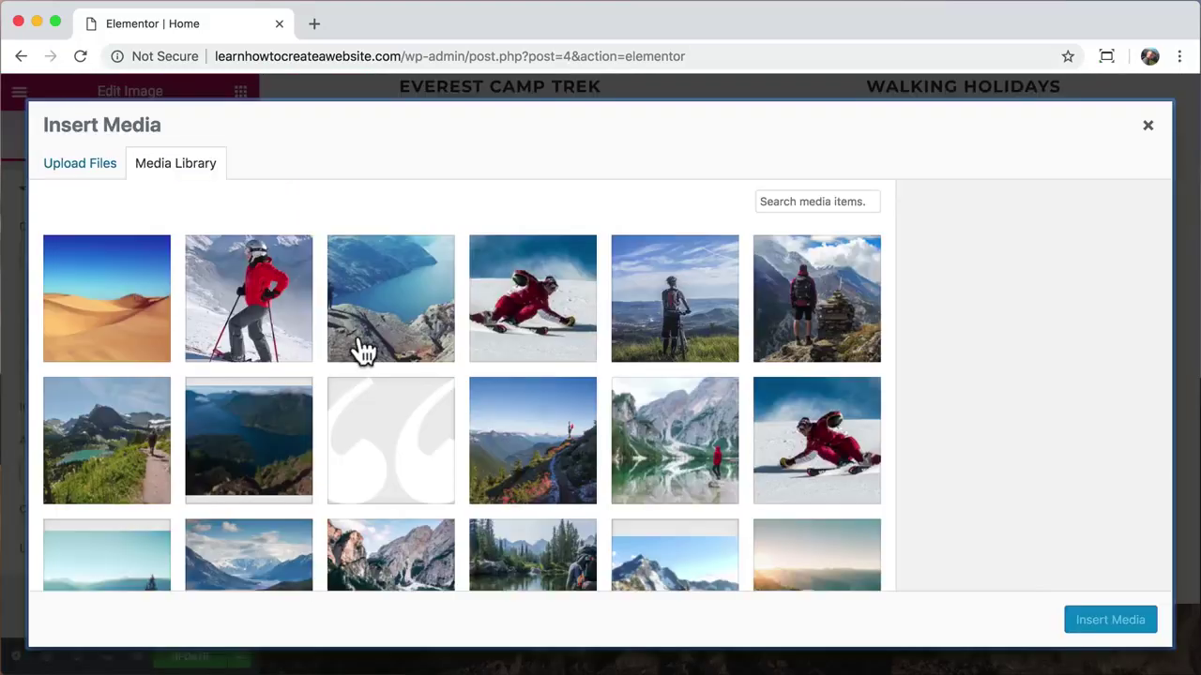
scroll(362, 348, down, 3)
click(540, 439)
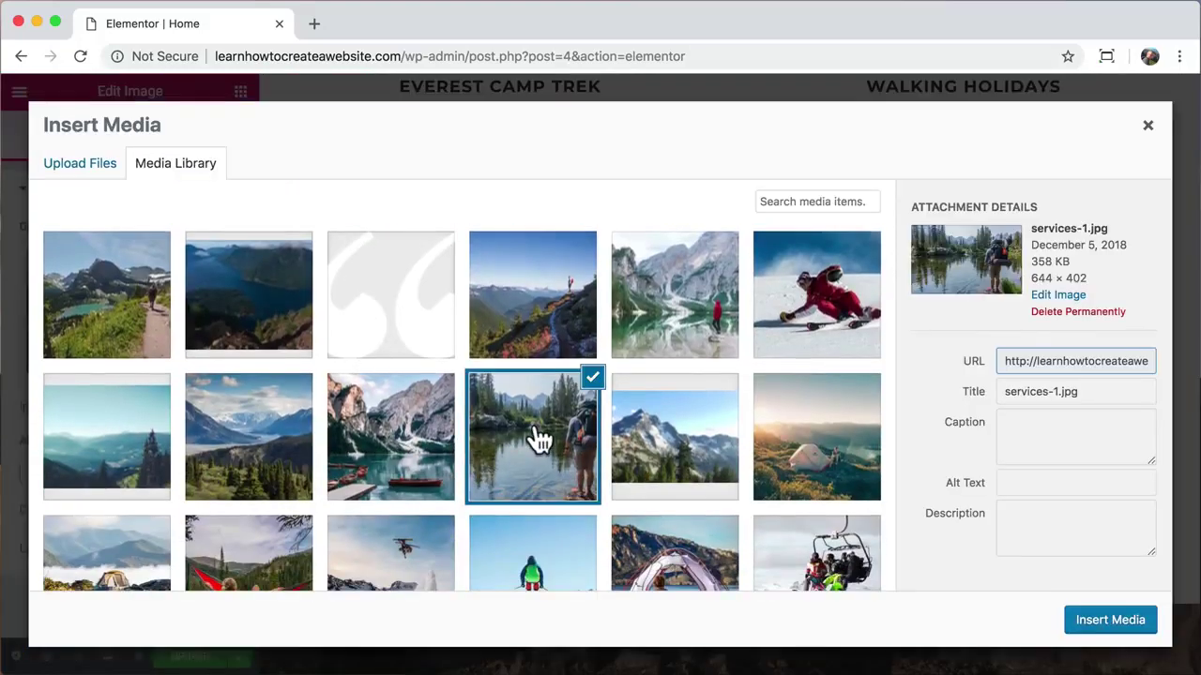
click(1110, 620)
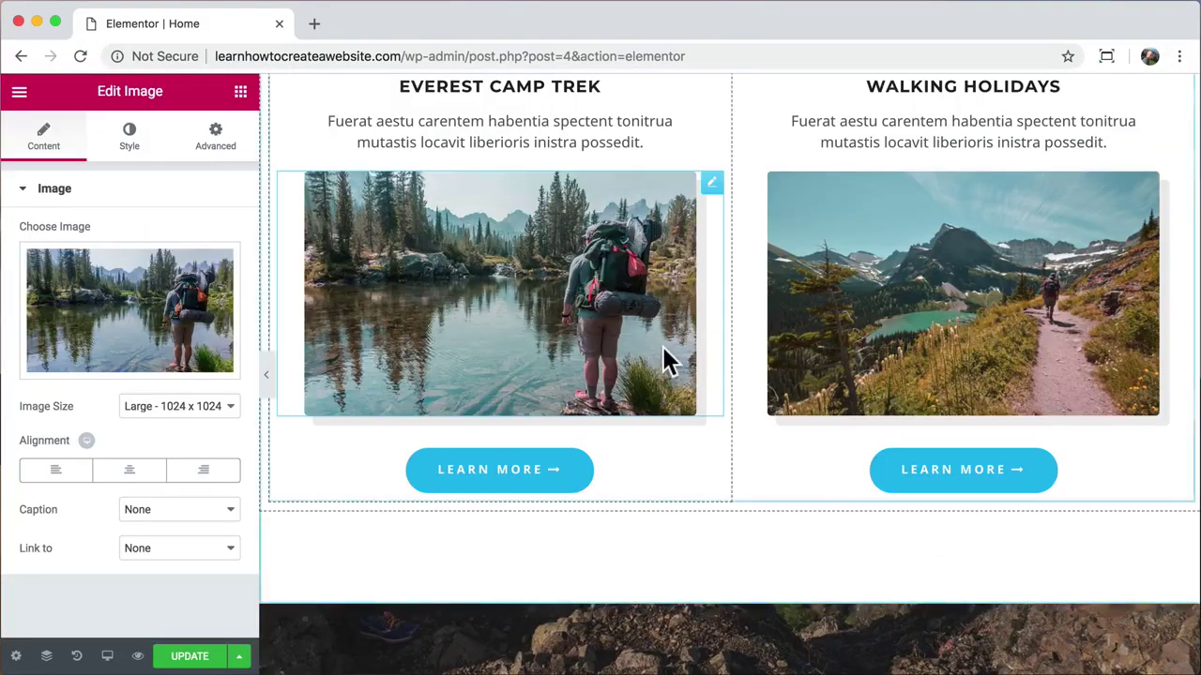
Step: Set the Everest image width to 89% and preview it without the editing panel
click(129, 141)
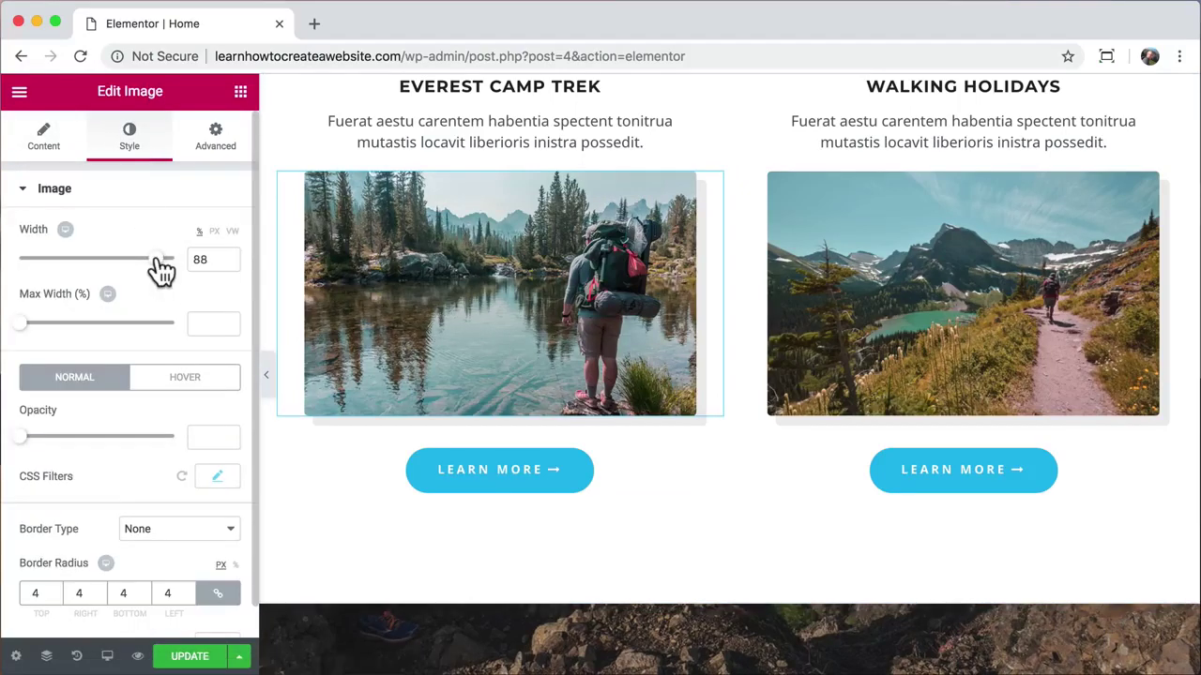
mouse_move(160, 266)
mouse_down()
mouse_move(40, 273)
mouse_move(169, 242)
mouse_move(159, 248)
mouse_up()
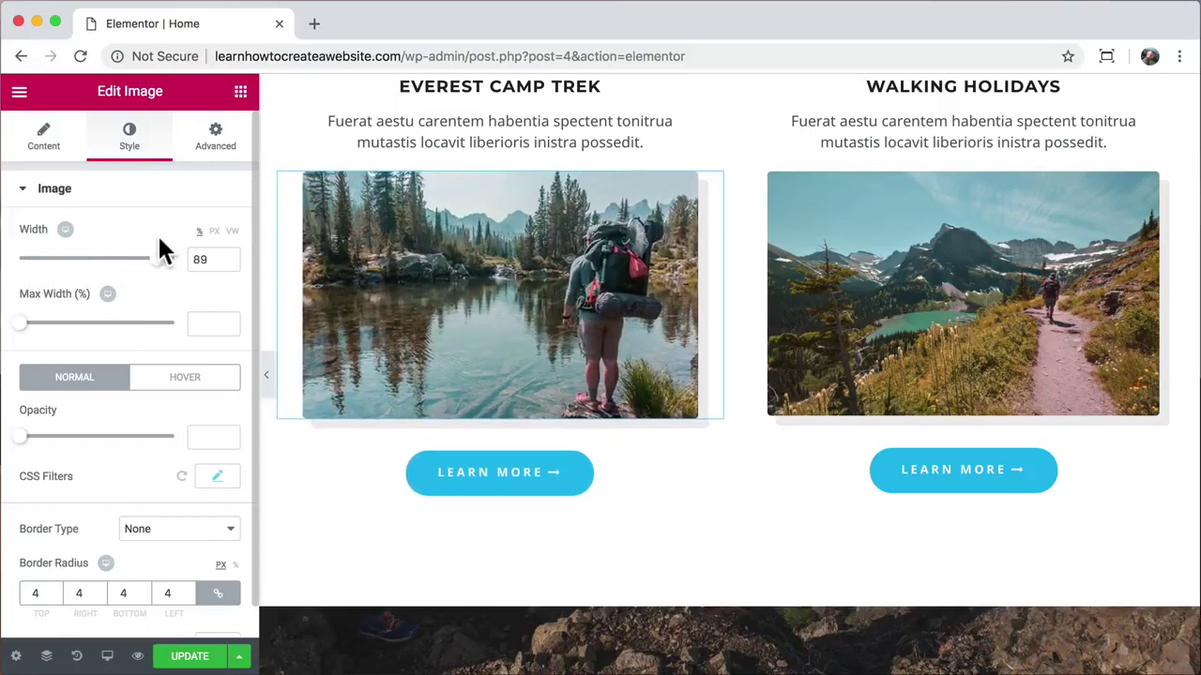
click(266, 376)
scroll(589, 286, up, 15)
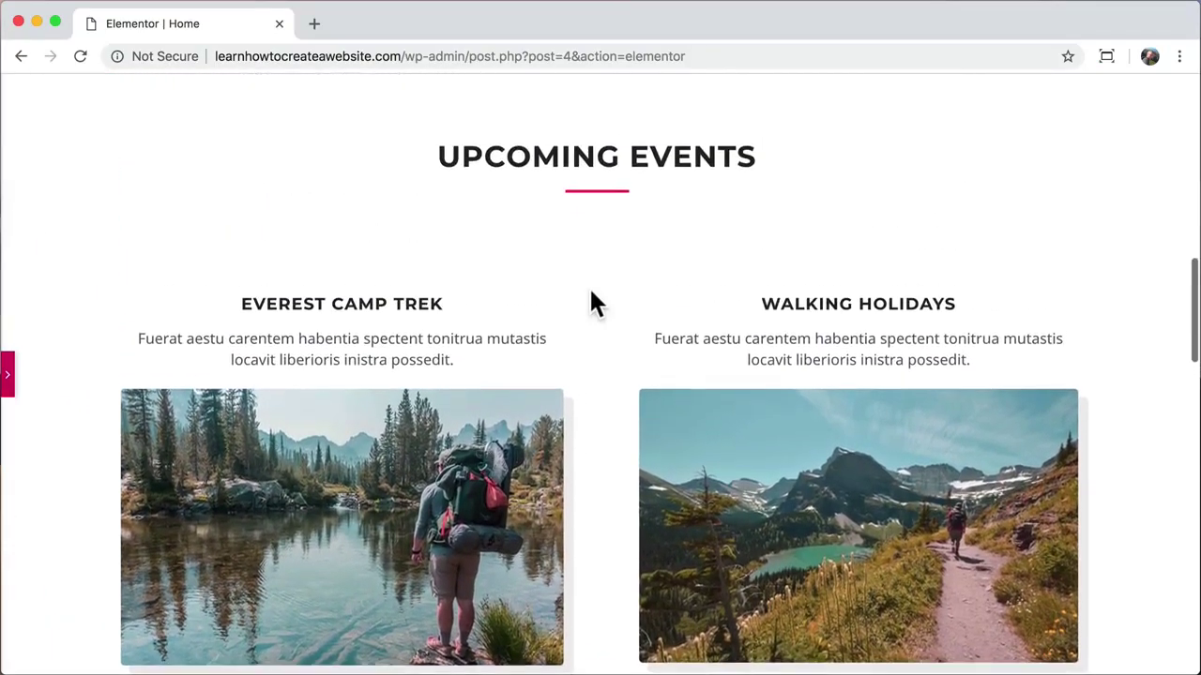
scroll(589, 301, down, 10)
scroll(589, 300, up, 3)
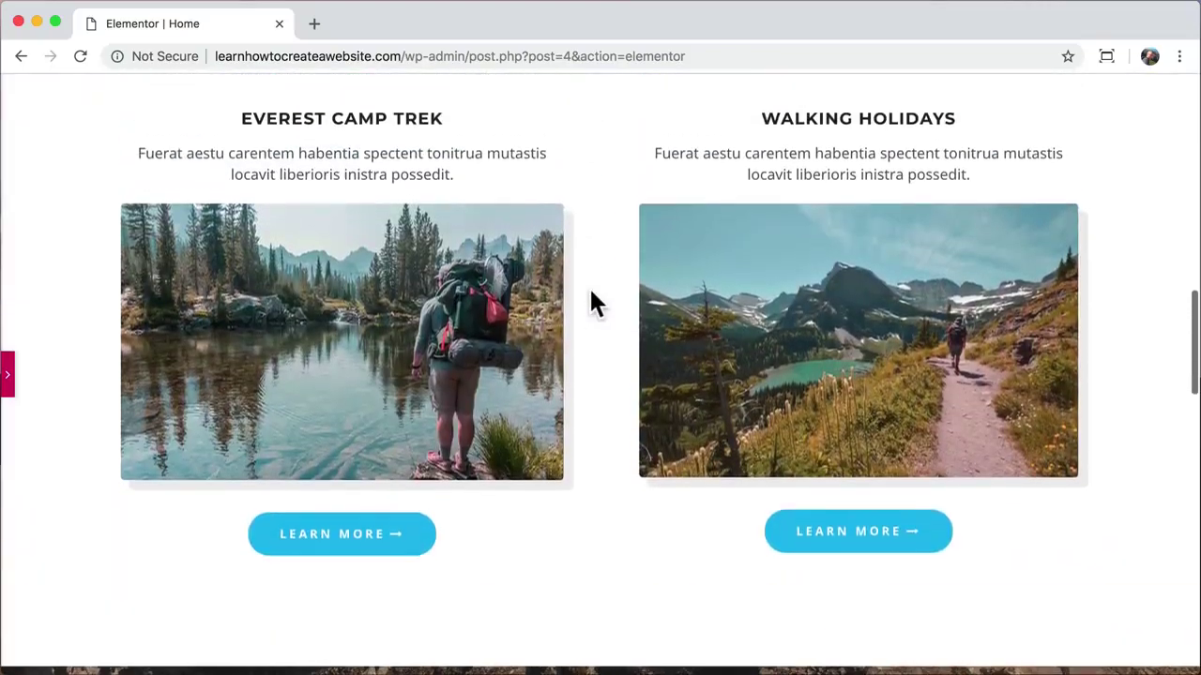
click(7, 374)
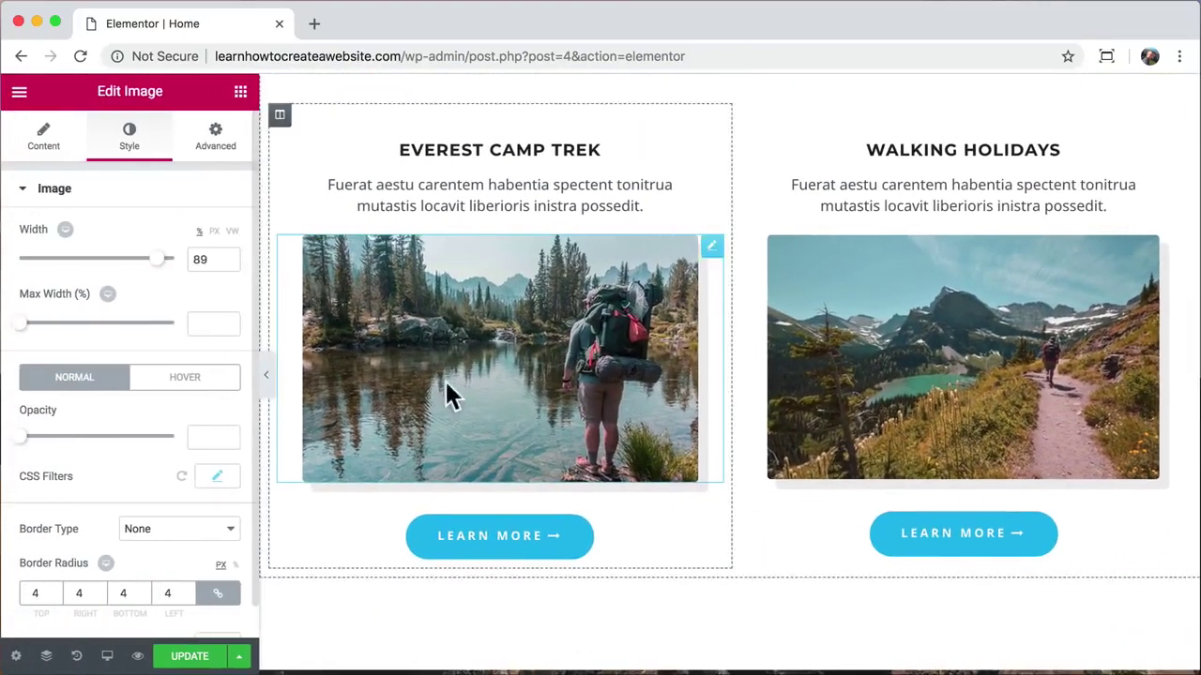
scroll(324, 654, down, 8)
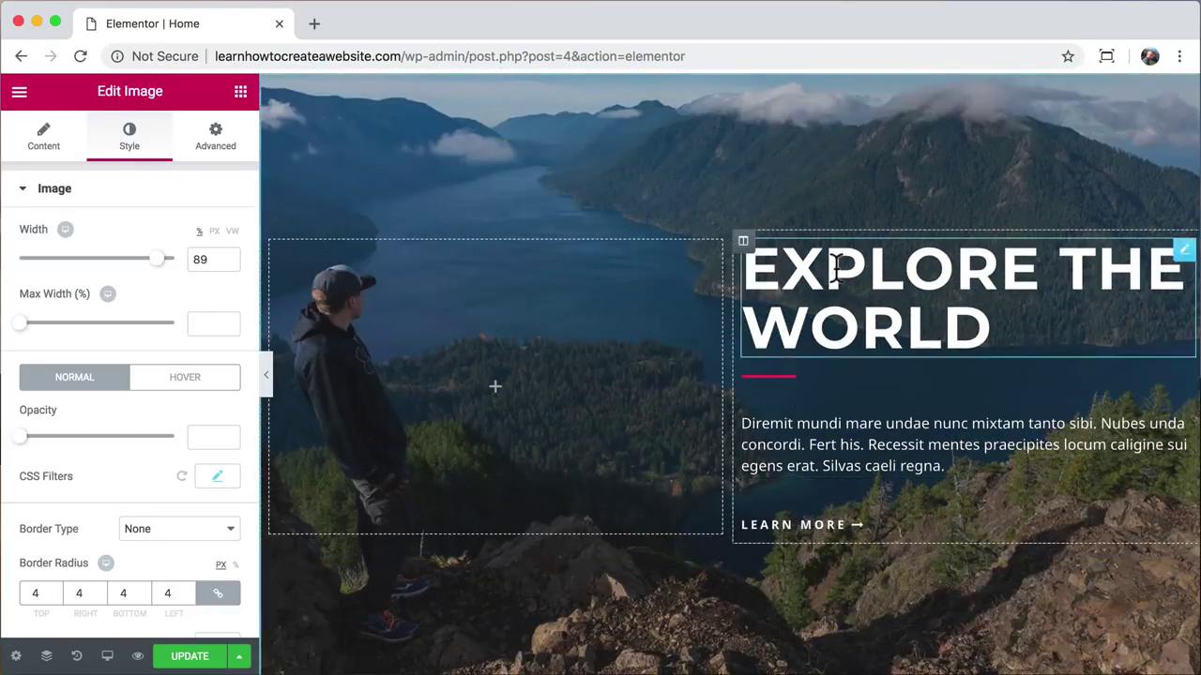
Step: Try green and yellow text colours on the EXPLORE THE WORLD heading, then keep it white
click(838, 267)
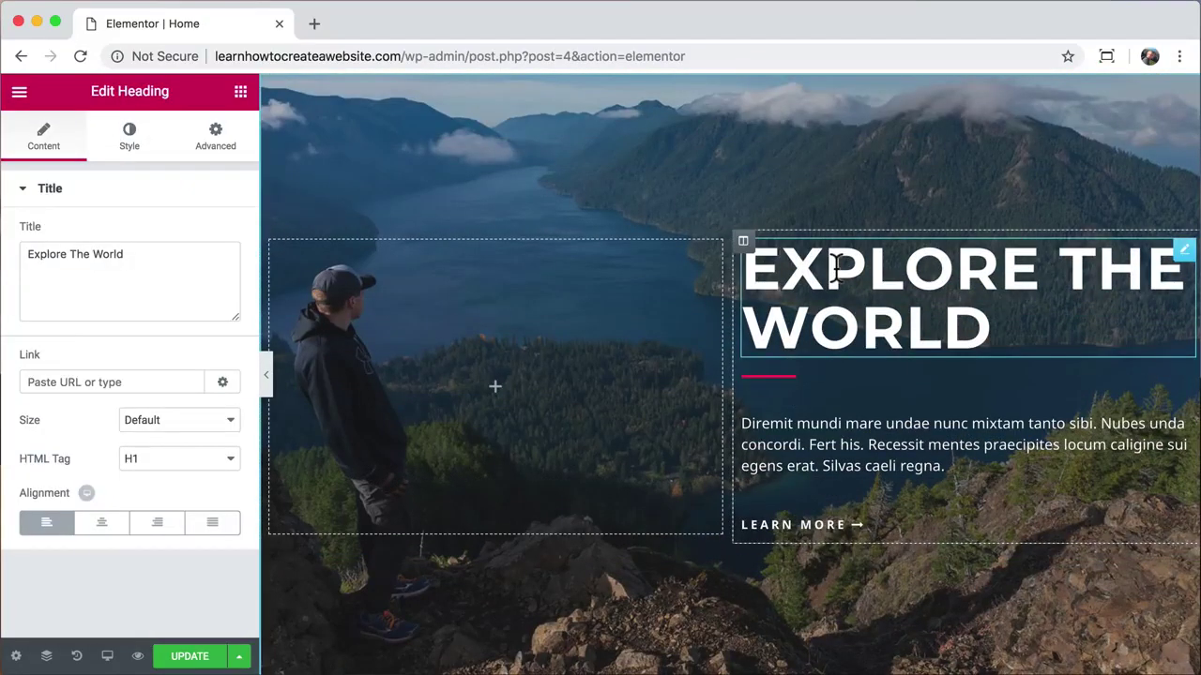
click(128, 152)
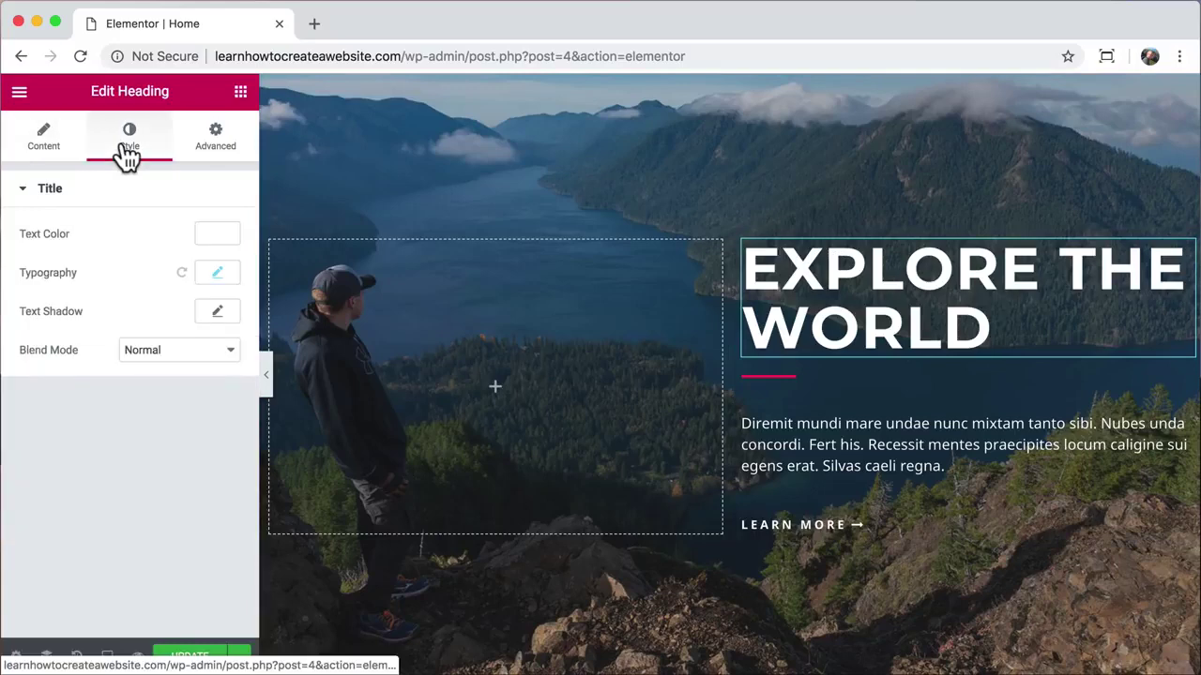
click(212, 234)
click(135, 437)
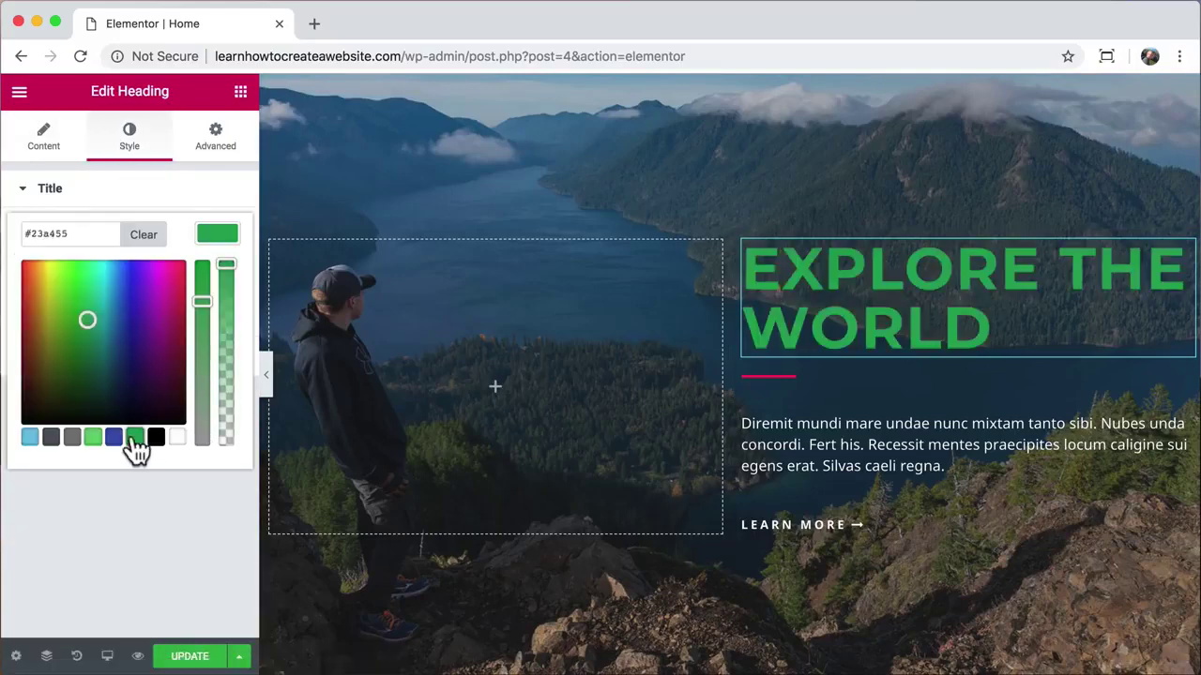
click(47, 289)
click(177, 438)
Step: Add a Video widget to the empty left column beside EXPLORE THE WORLD
click(190, 504)
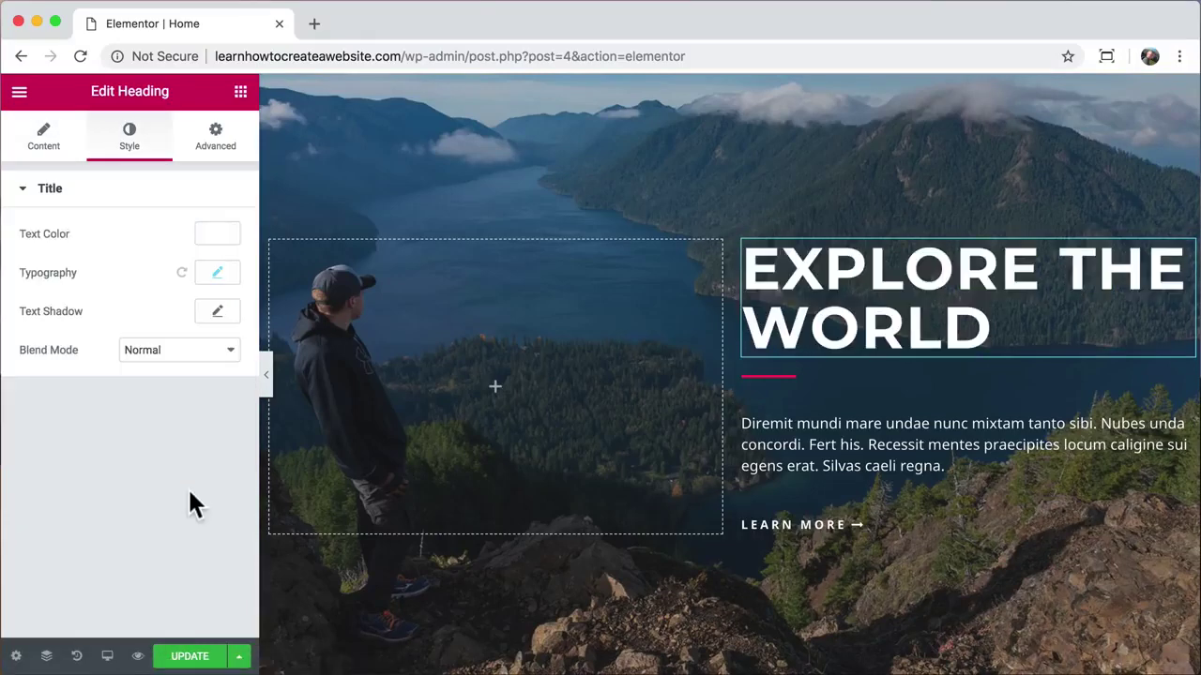
click(239, 92)
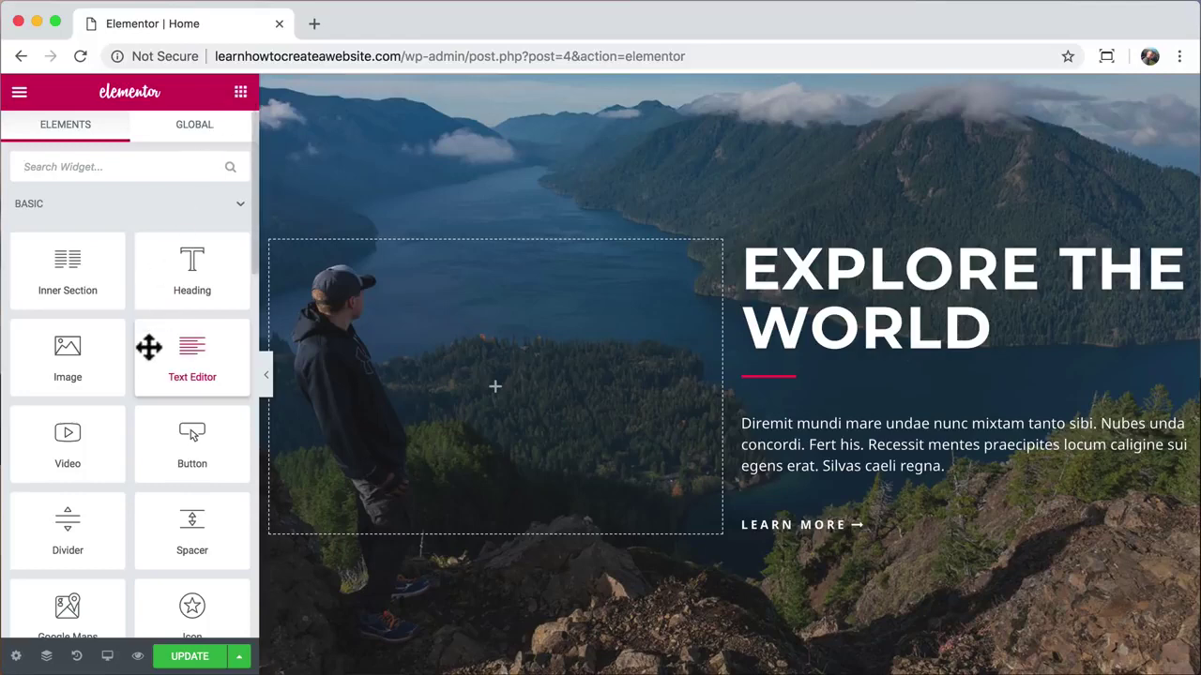
drag(70, 448, 477, 388)
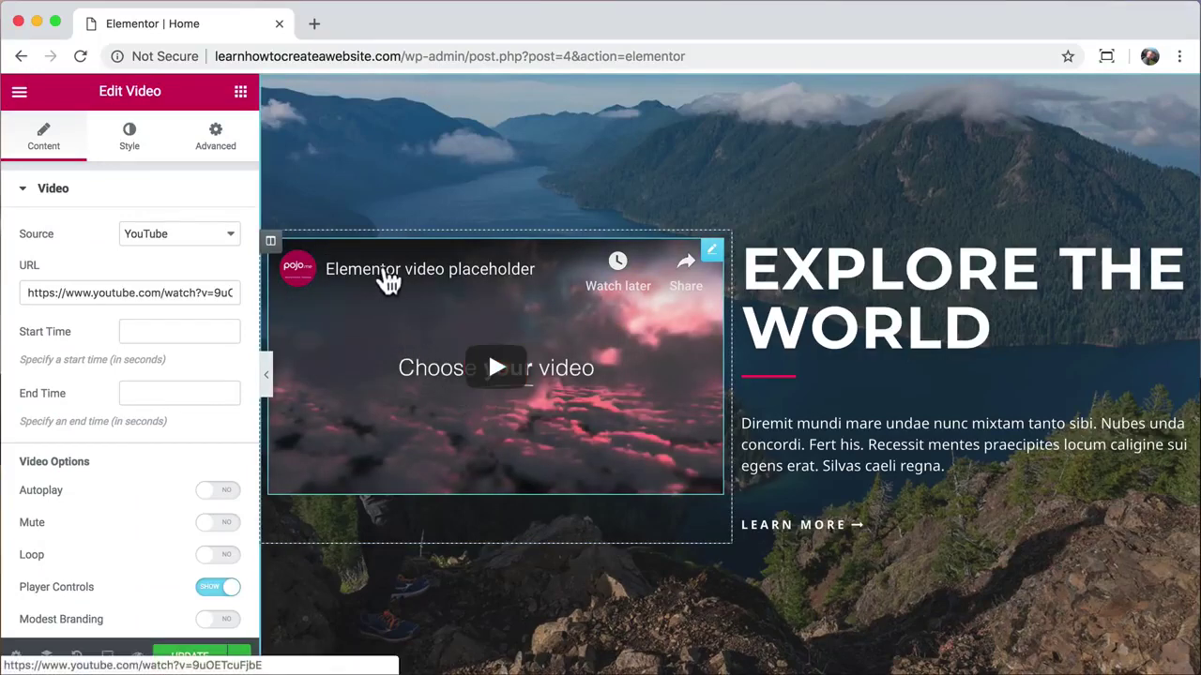
Step: Search YouTube for 'gopro surfing' in a new browser tab
click(315, 25)
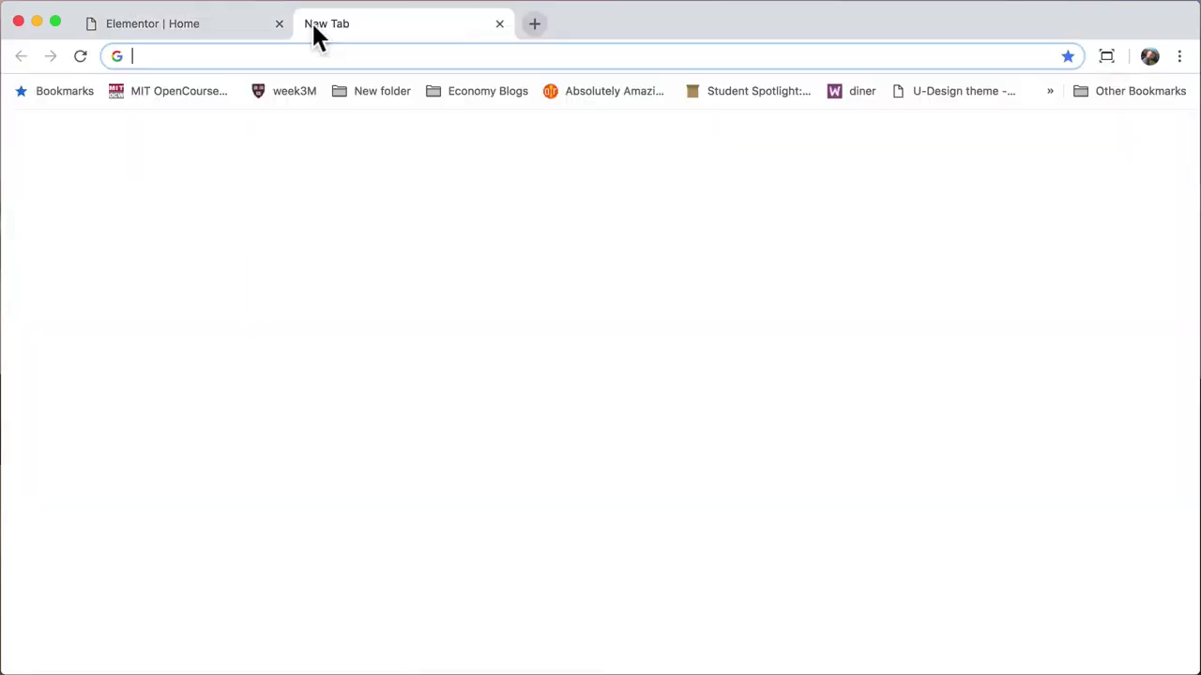
text(yout)
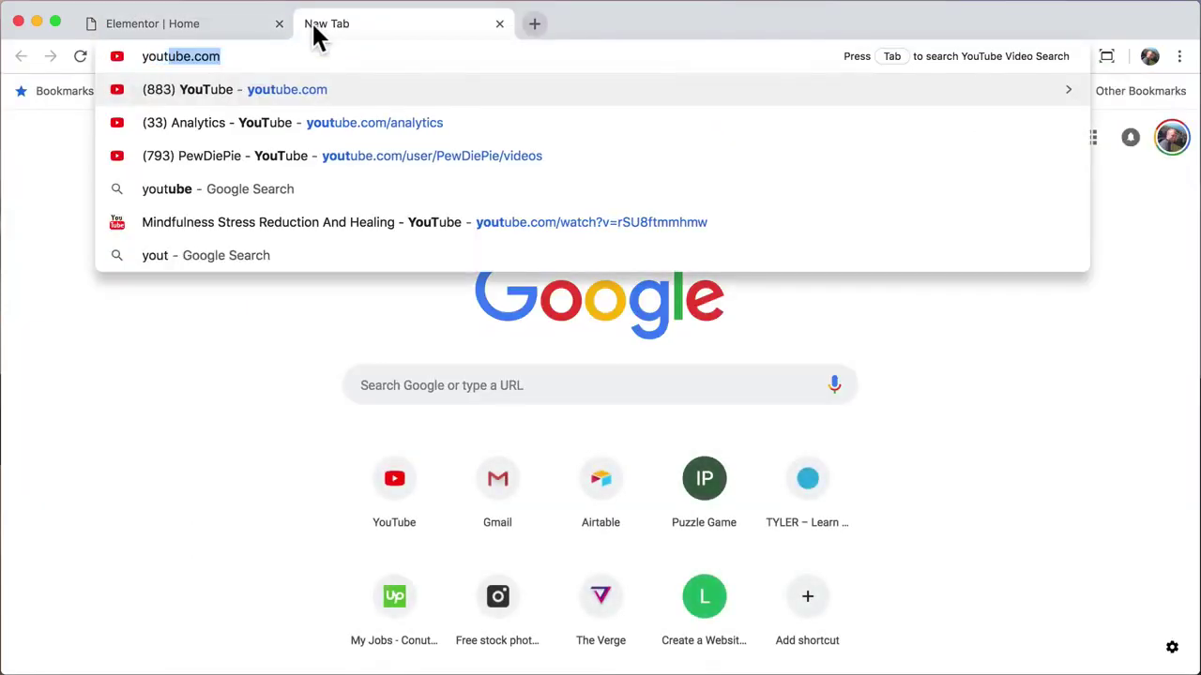
key(Return)
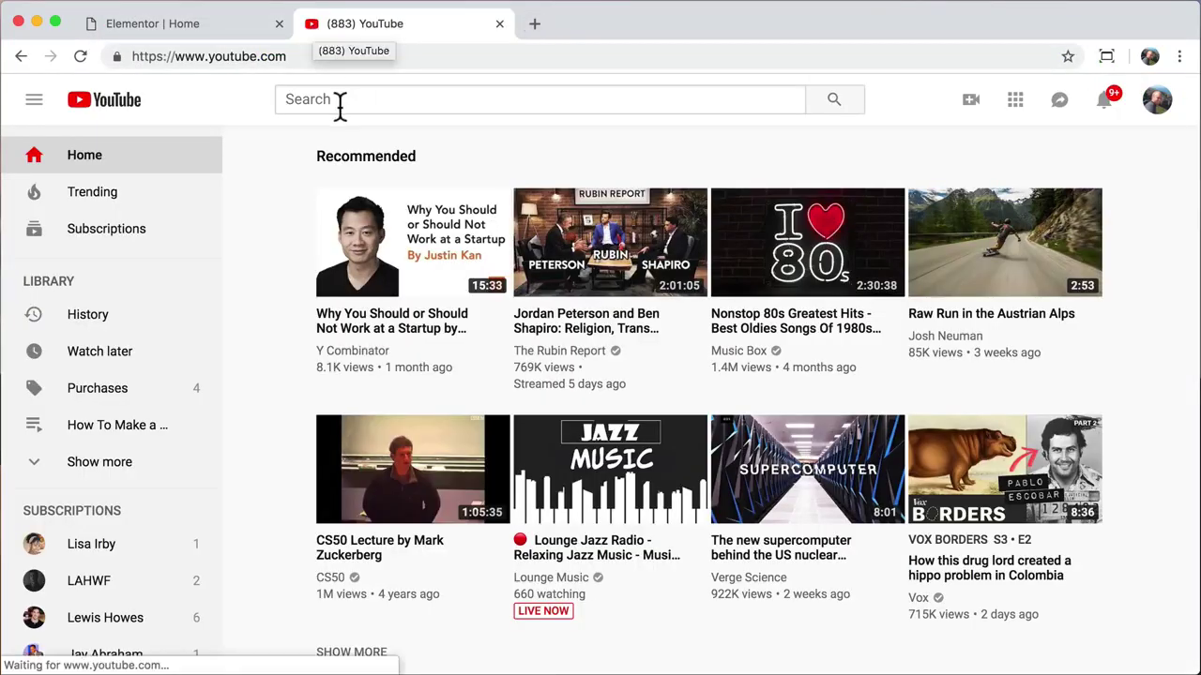
text(go)
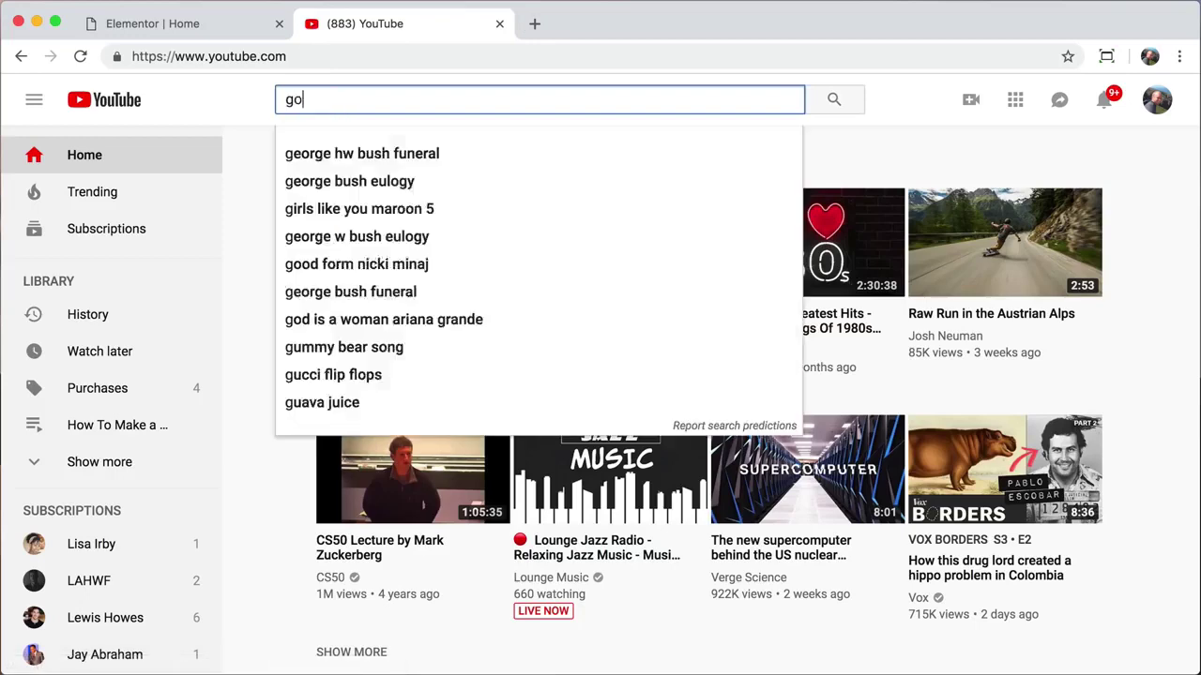
text(pro surfing)
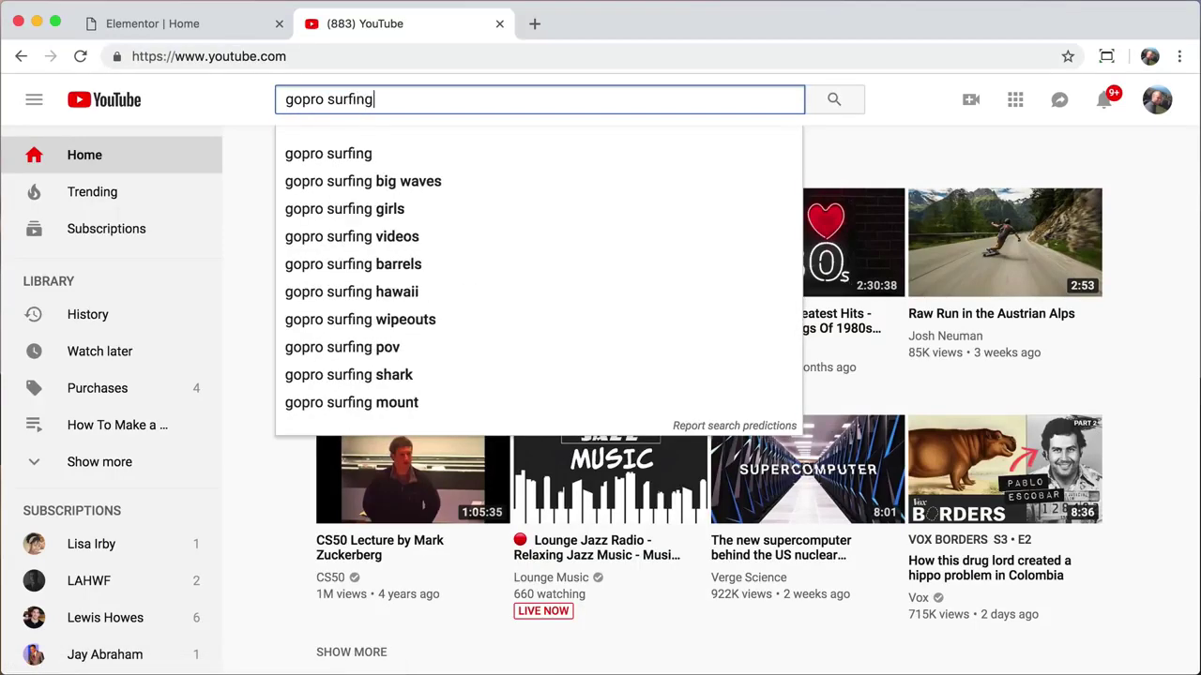
key(Return)
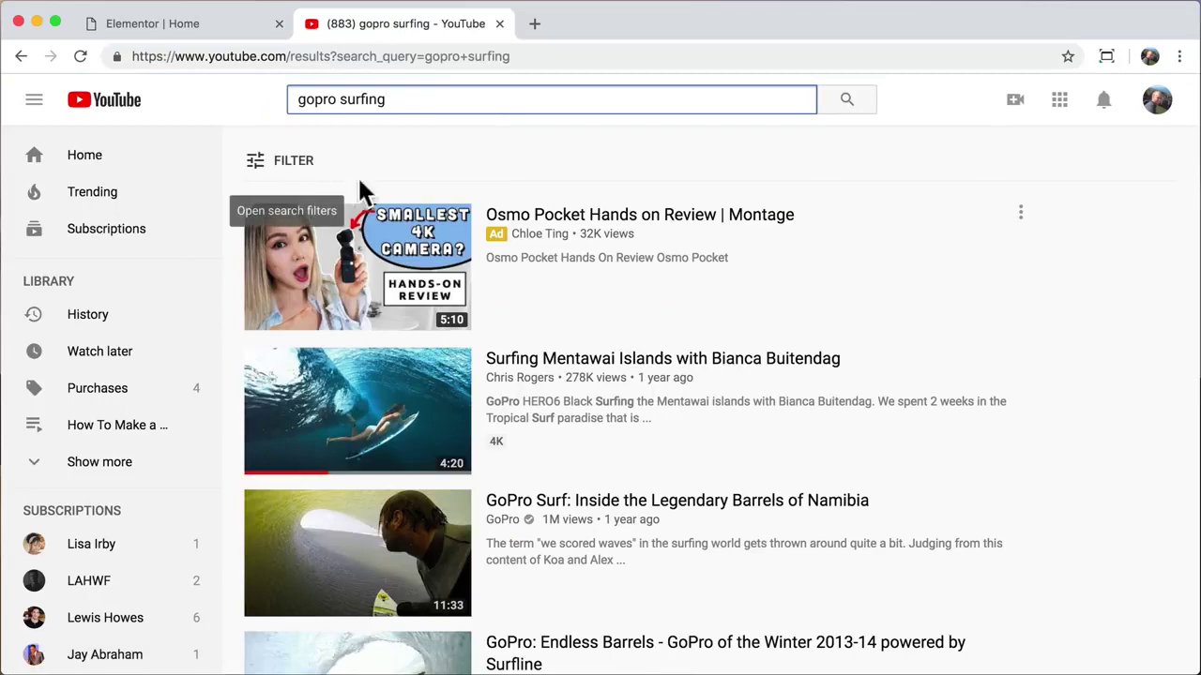
Step: Copy the Surfing Mentawai Islands video's web address and close the YouTube tab
click(557, 373)
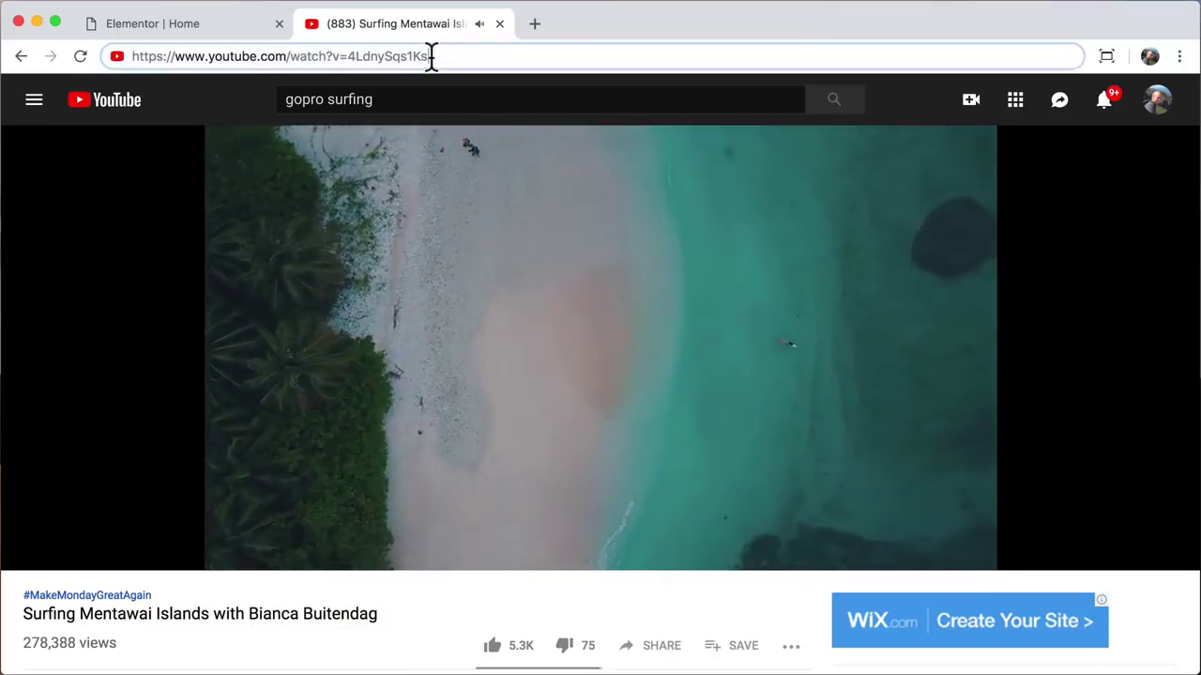
click(429, 59)
right_click(332, 58)
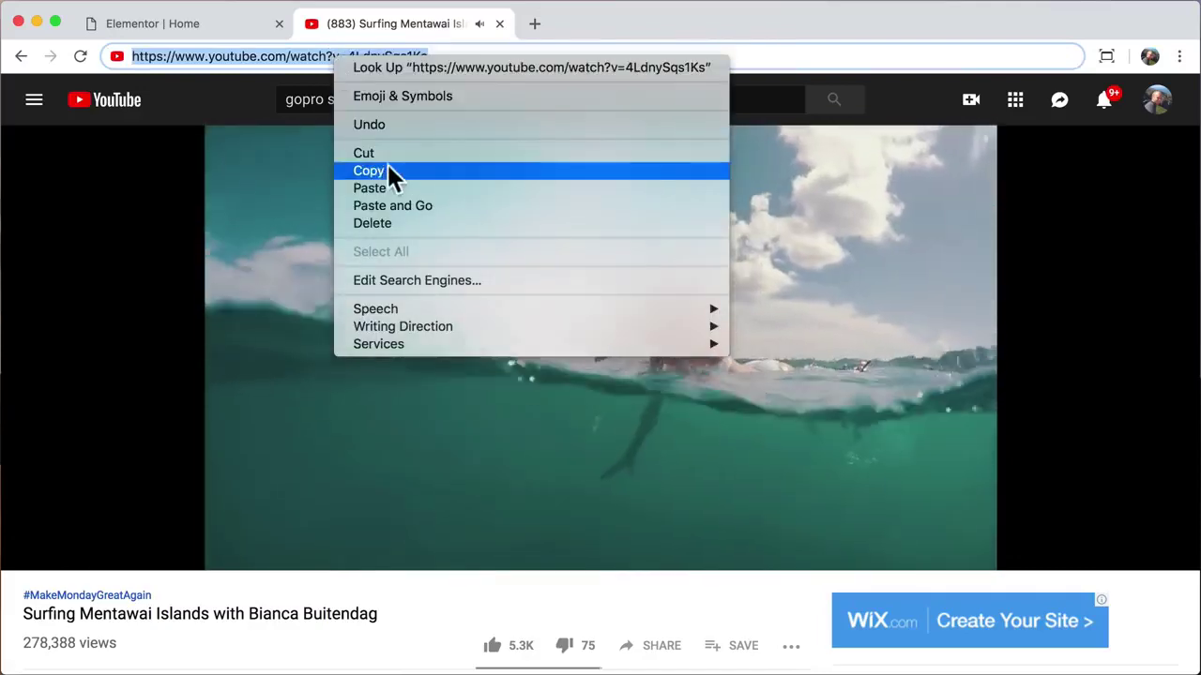
click(382, 173)
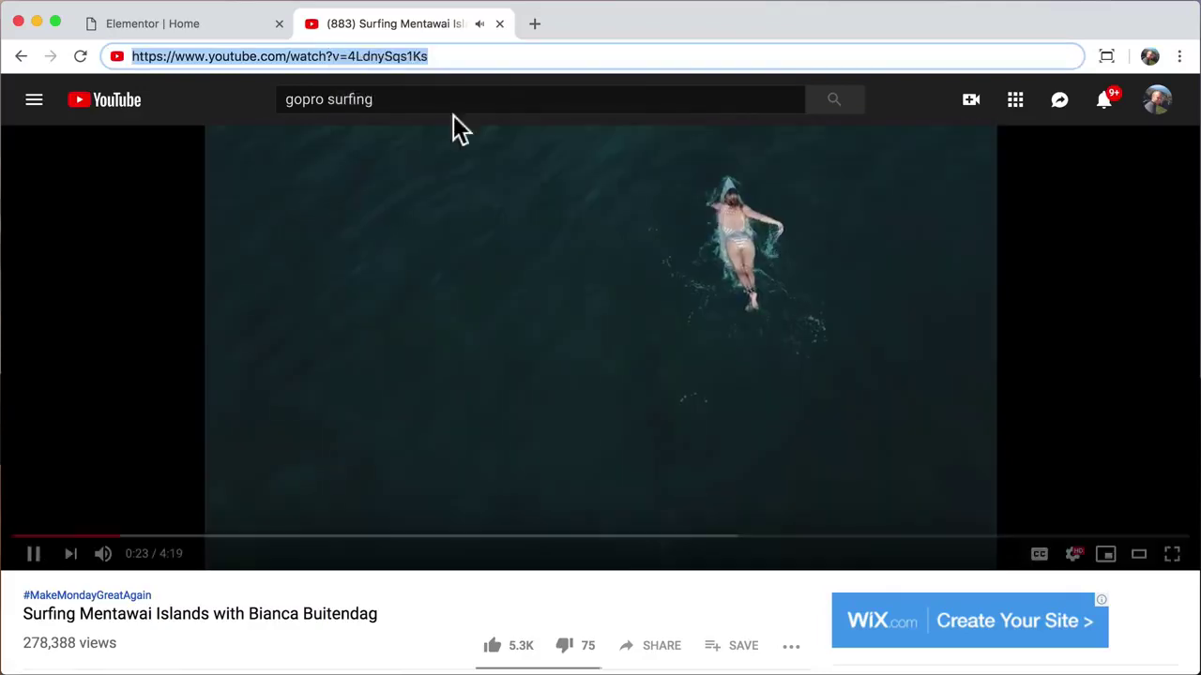
click(499, 23)
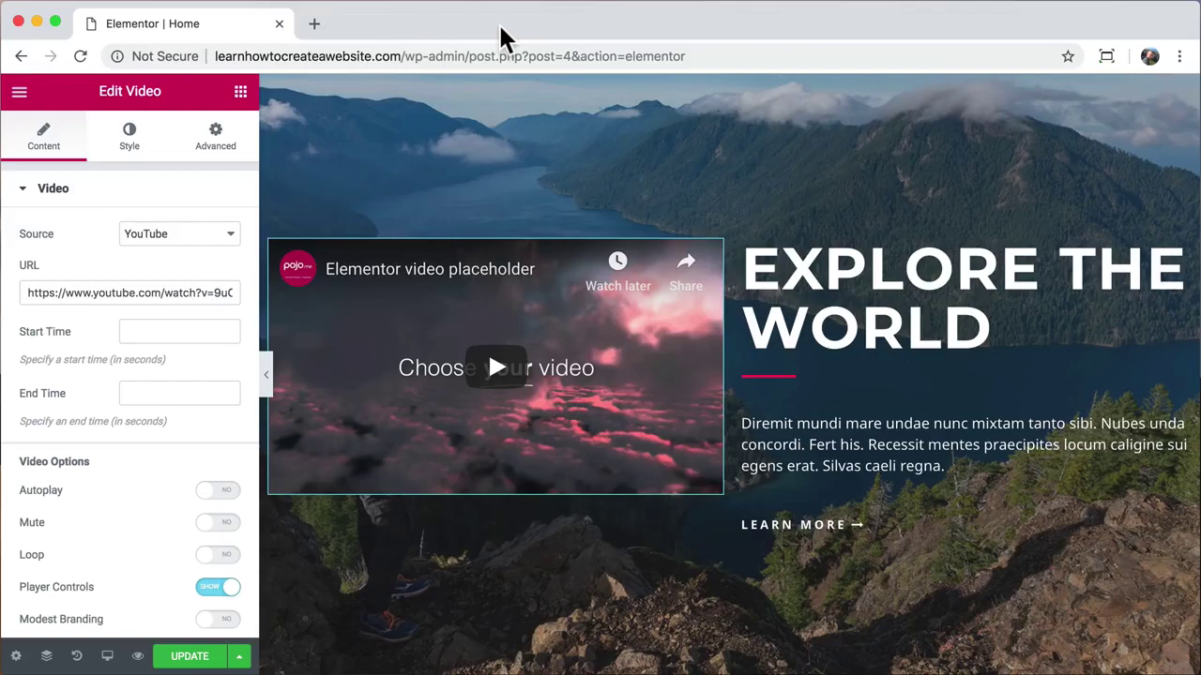
Step: Paste the surfing video's URL into the Video widget and set its start time to 70 seconds
triple_click(161, 293)
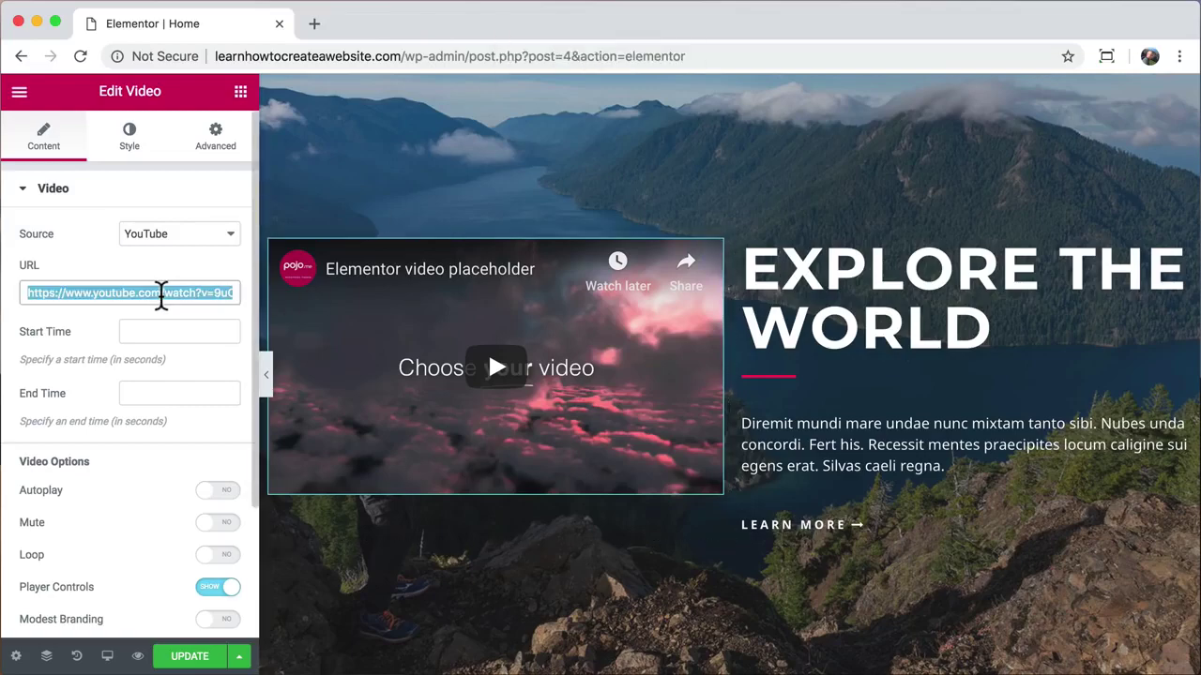
right_click(161, 293)
click(208, 442)
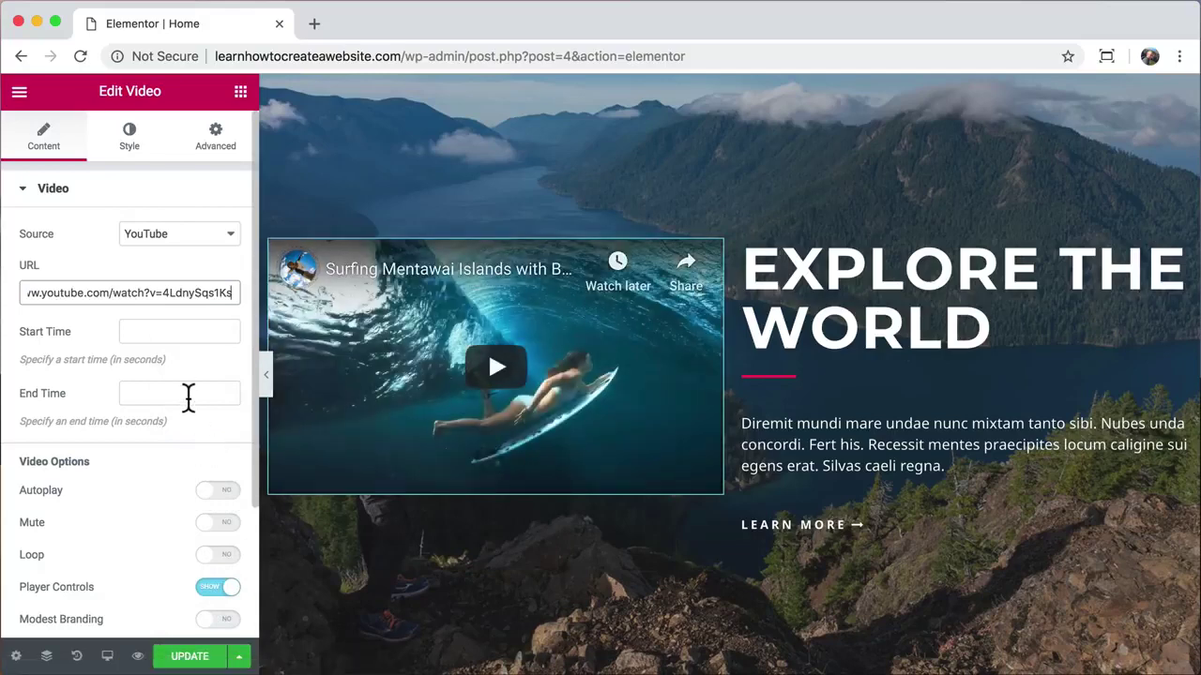
click(160, 332)
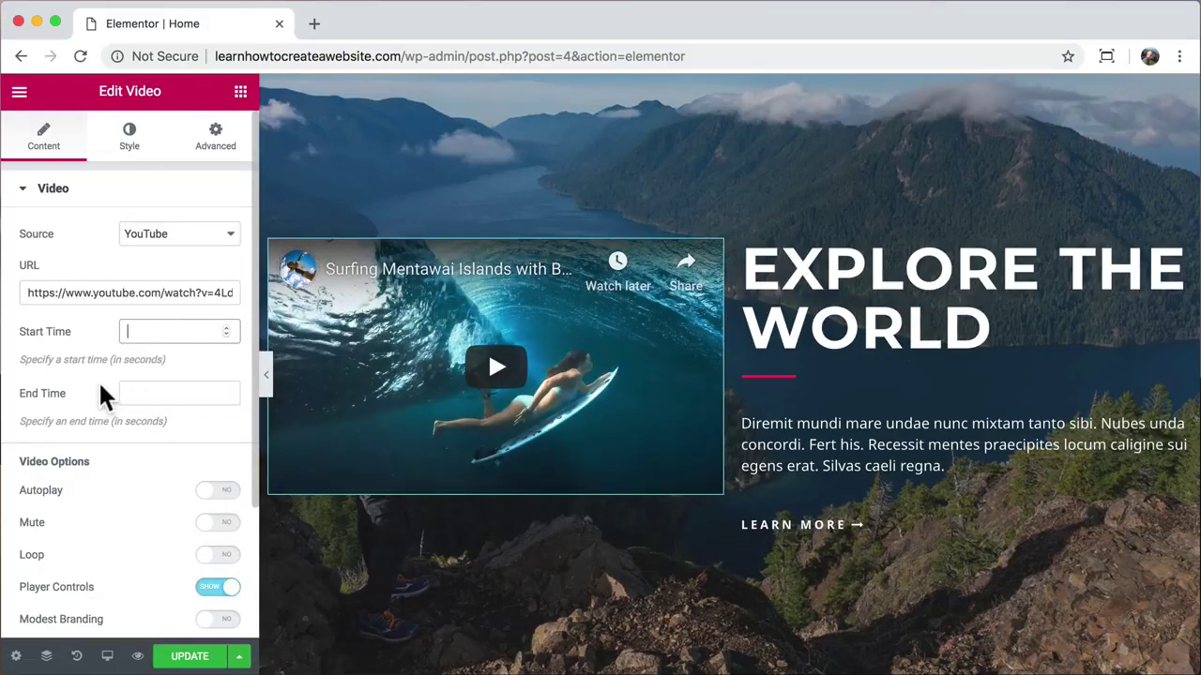
text(70)
click(150, 394)
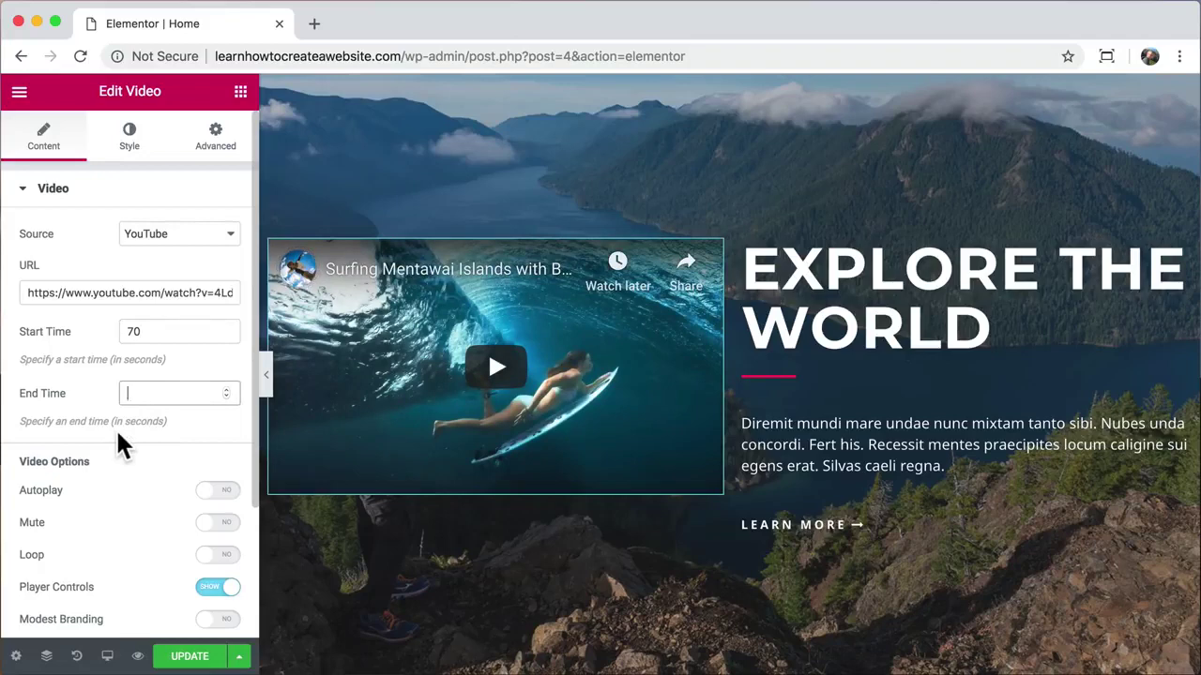
Step: Play and pause the surfing video in the preview, then bring back the video's settings
click(266, 373)
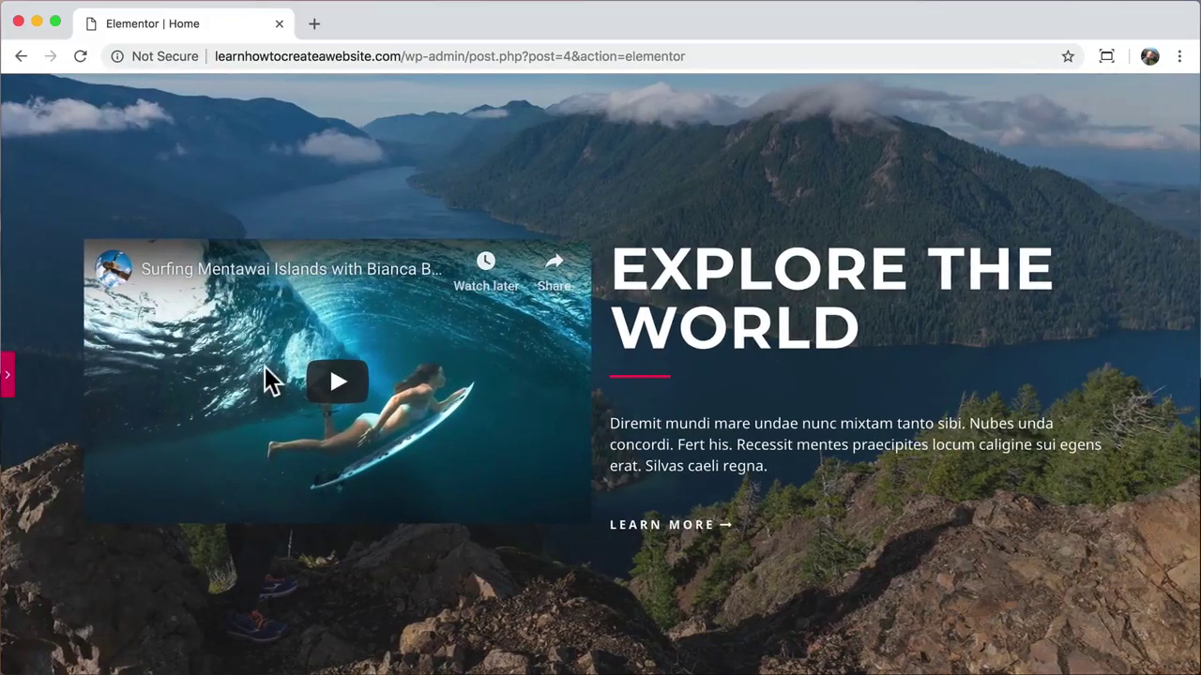
click(335, 380)
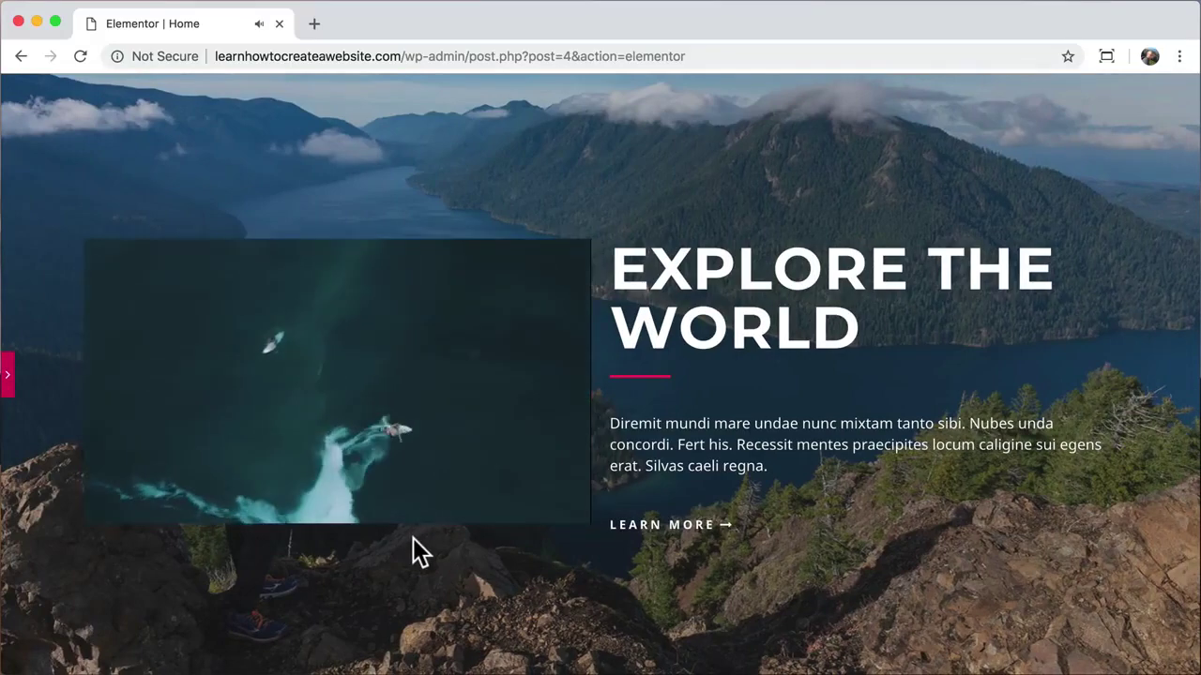
scroll(413, 537, down, 3)
scroll(413, 538, up, 3)
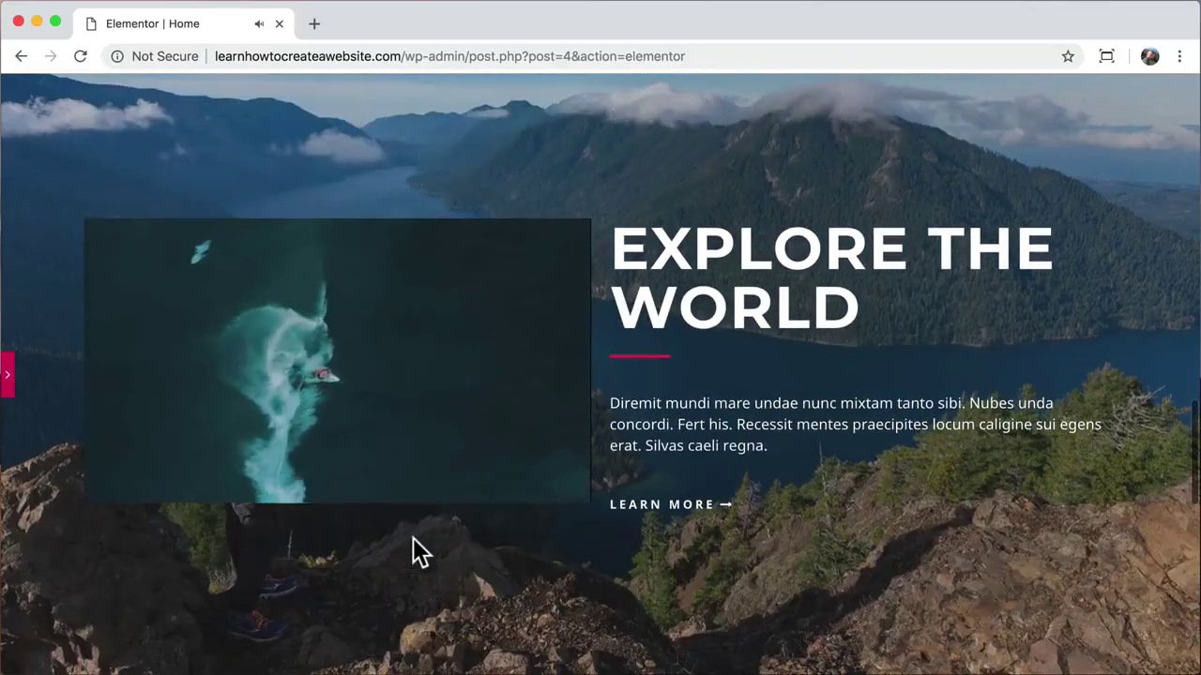
scroll(413, 538, down, 1)
scroll(413, 537, up, 1)
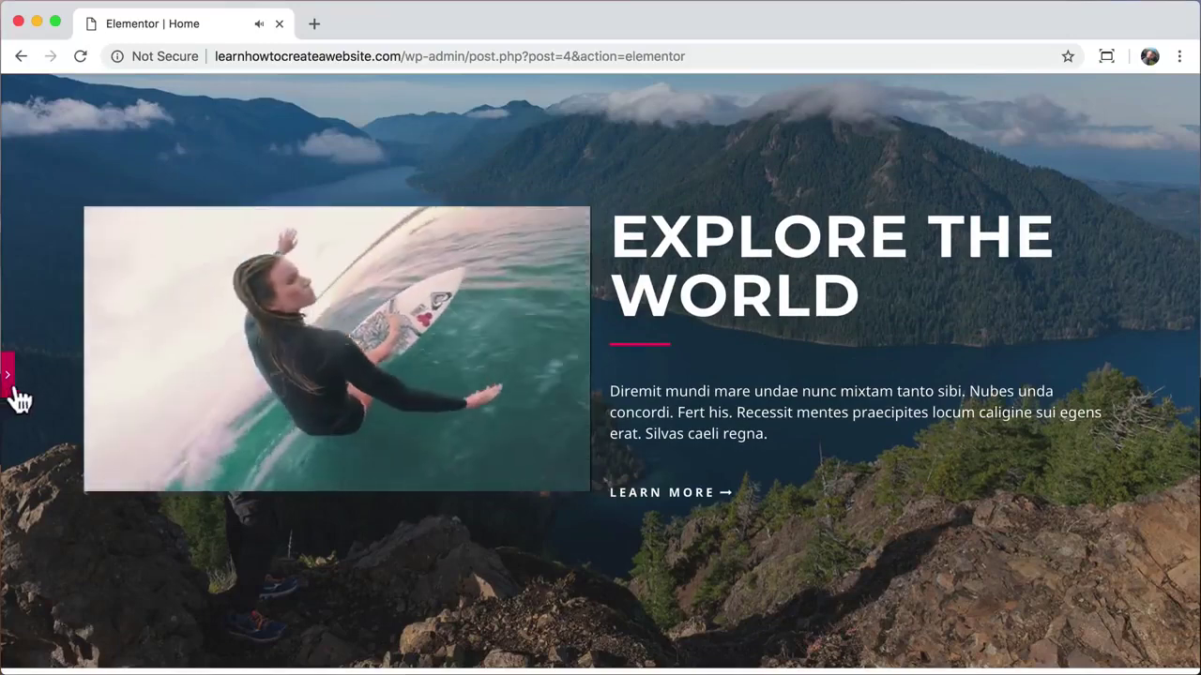
click(117, 475)
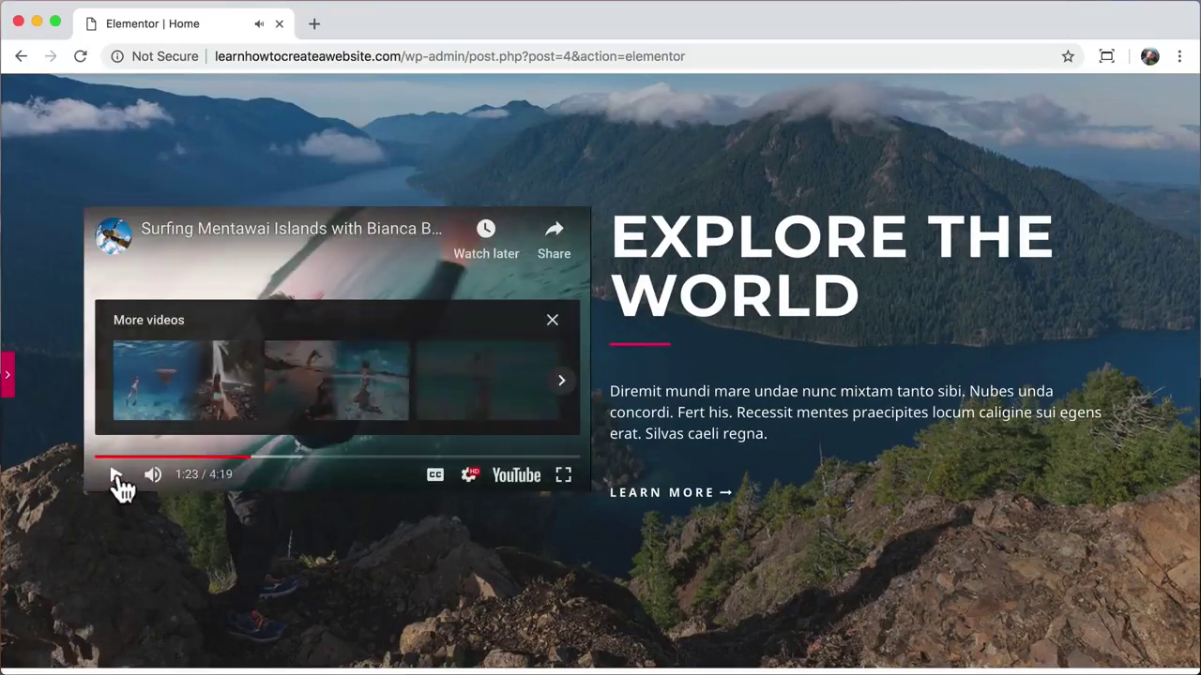
click(10, 376)
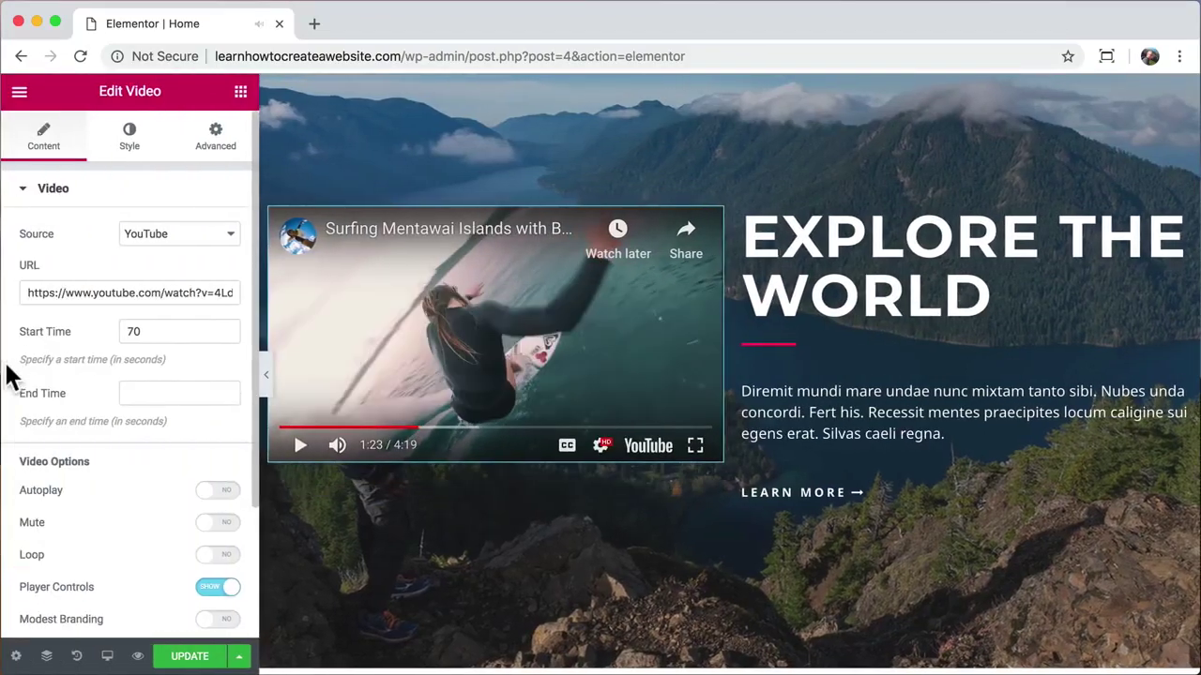
click(203, 148)
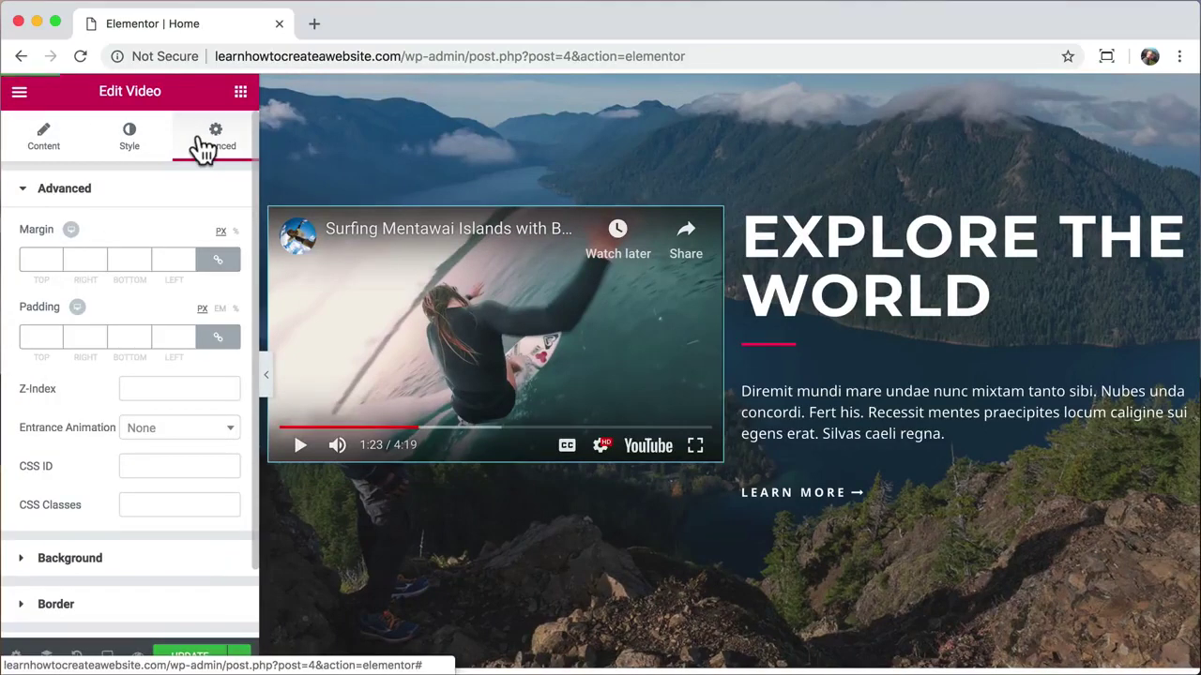
Step: Give the video a 50 px right margin and test it playing in the preview
click(221, 262)
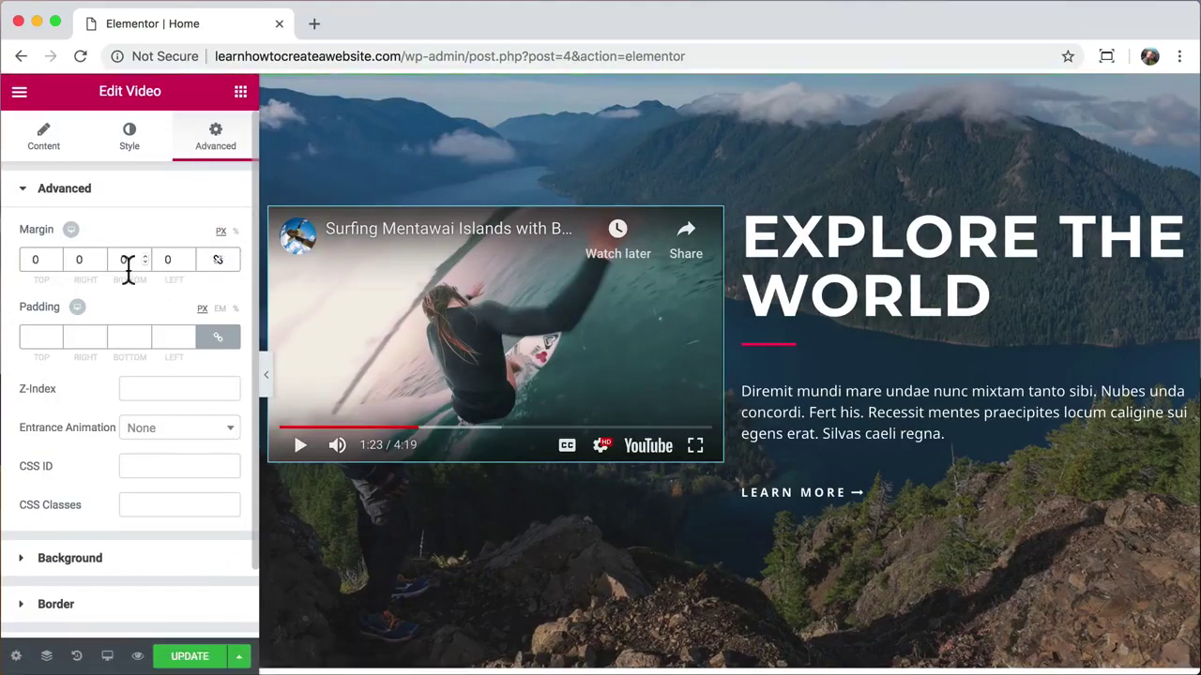
click(79, 259)
text(50)
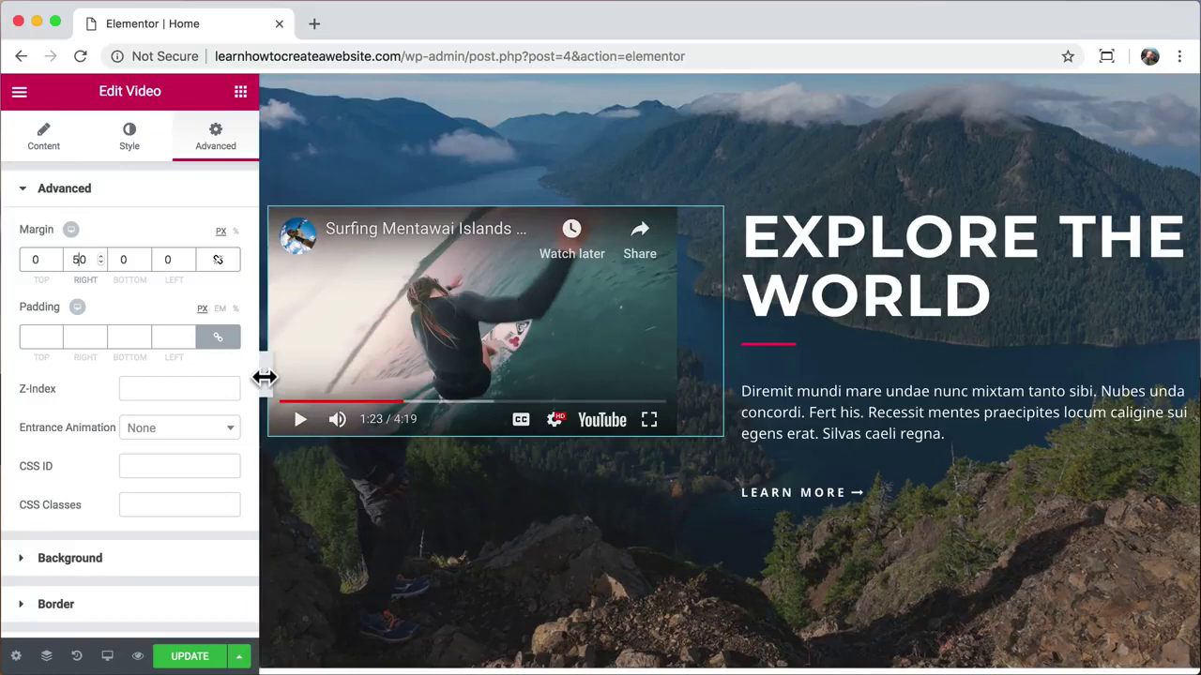
click(265, 376)
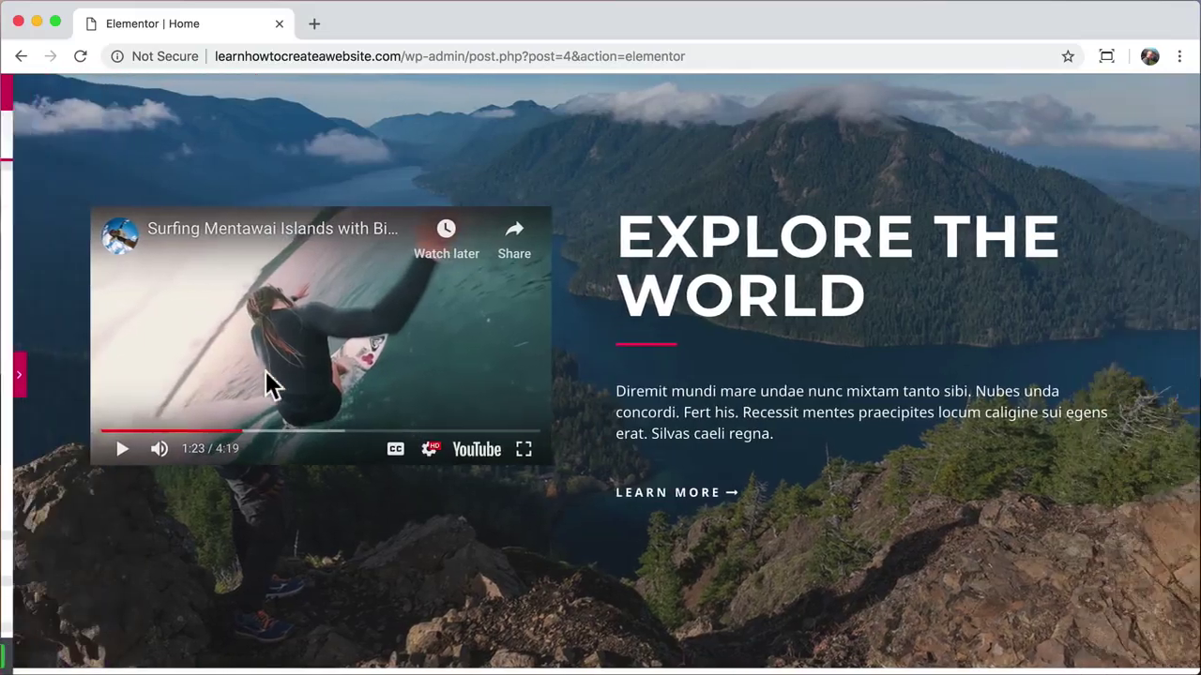
click(116, 451)
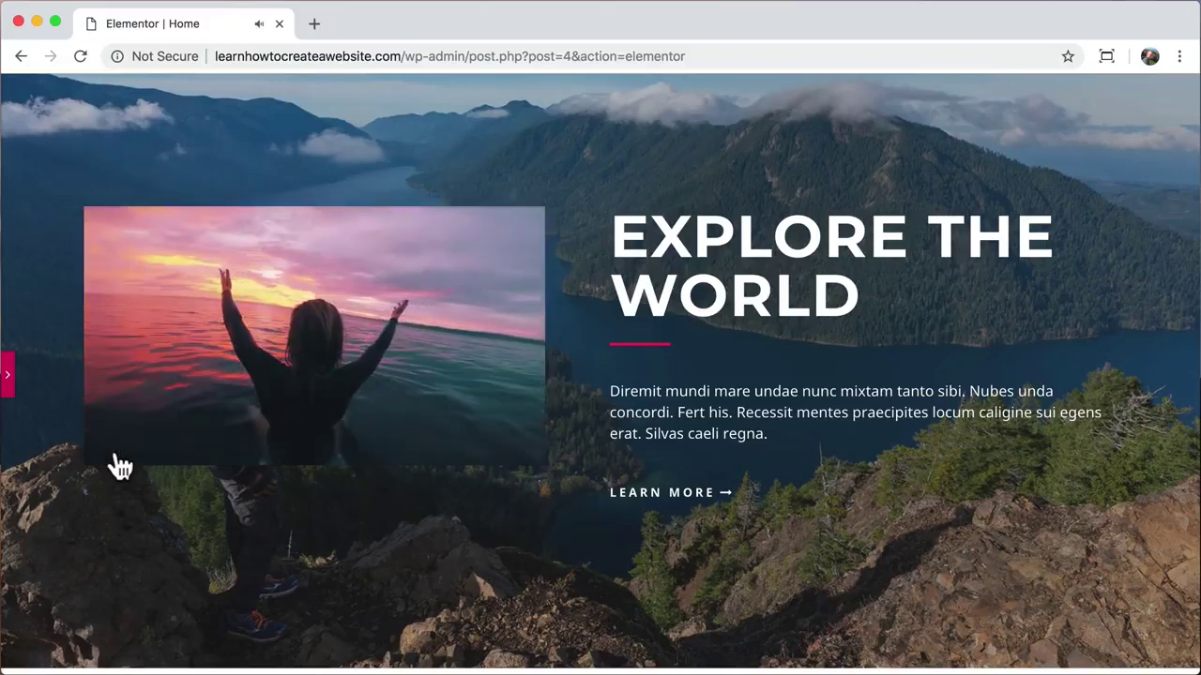
click(116, 451)
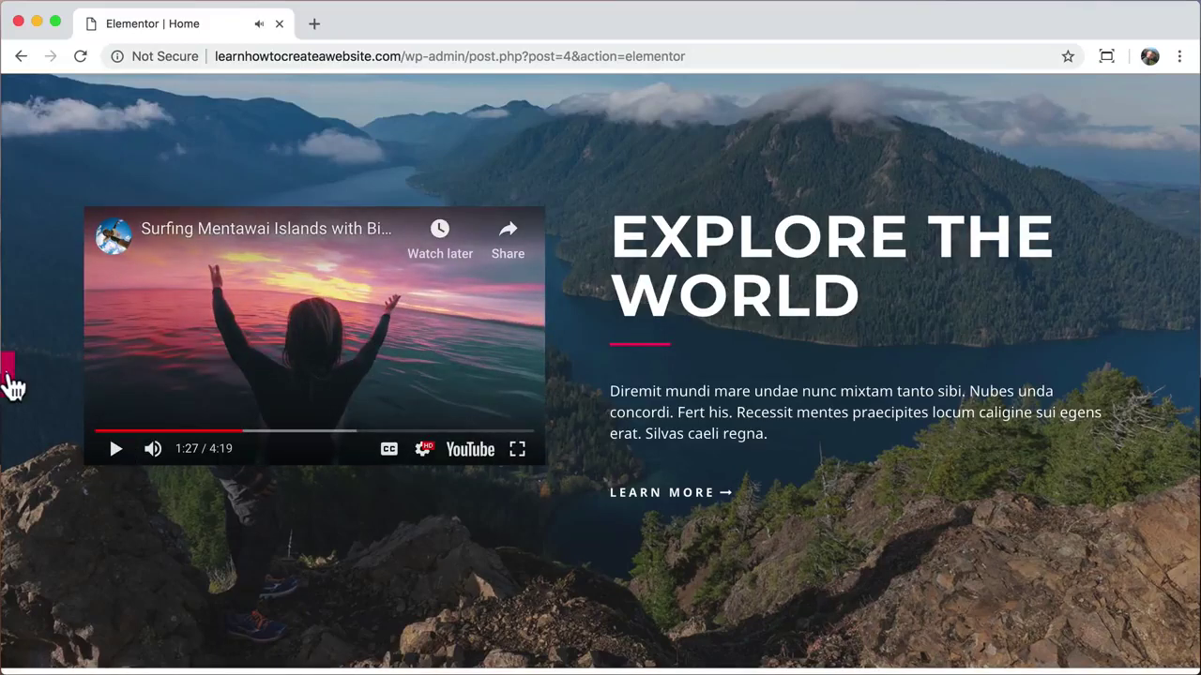
click(9, 380)
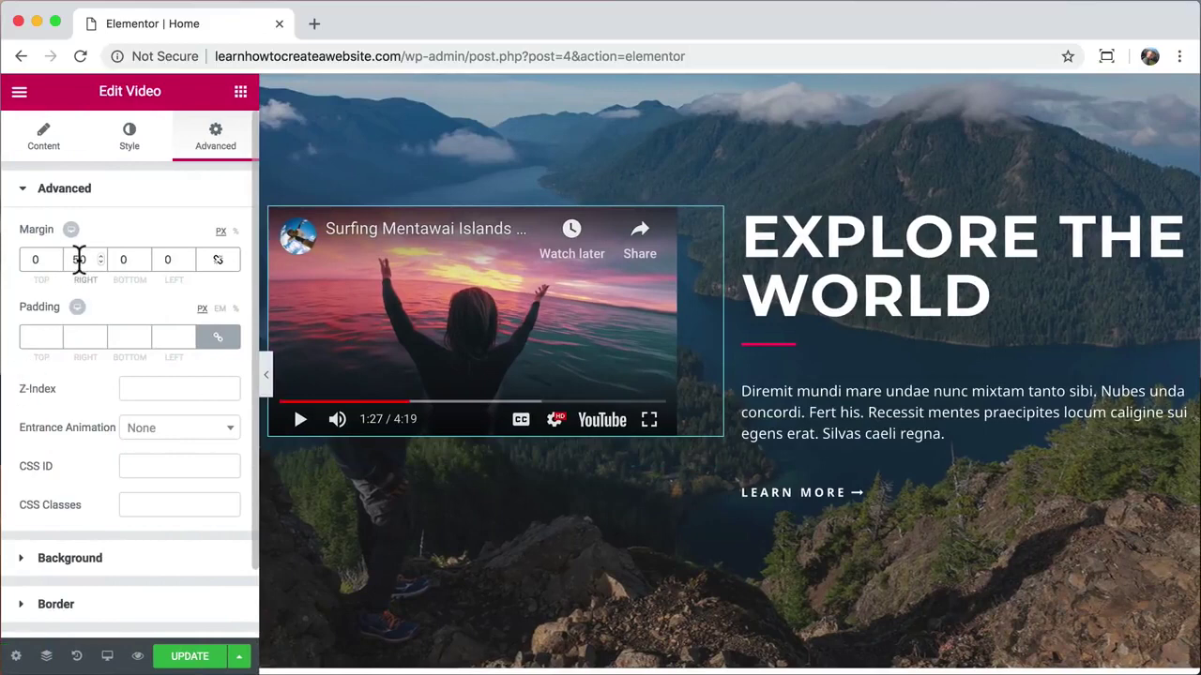
Step: Reset the video's right margin to 0 and bring up the headline column's options
click(79, 260)
key(BackSpace)
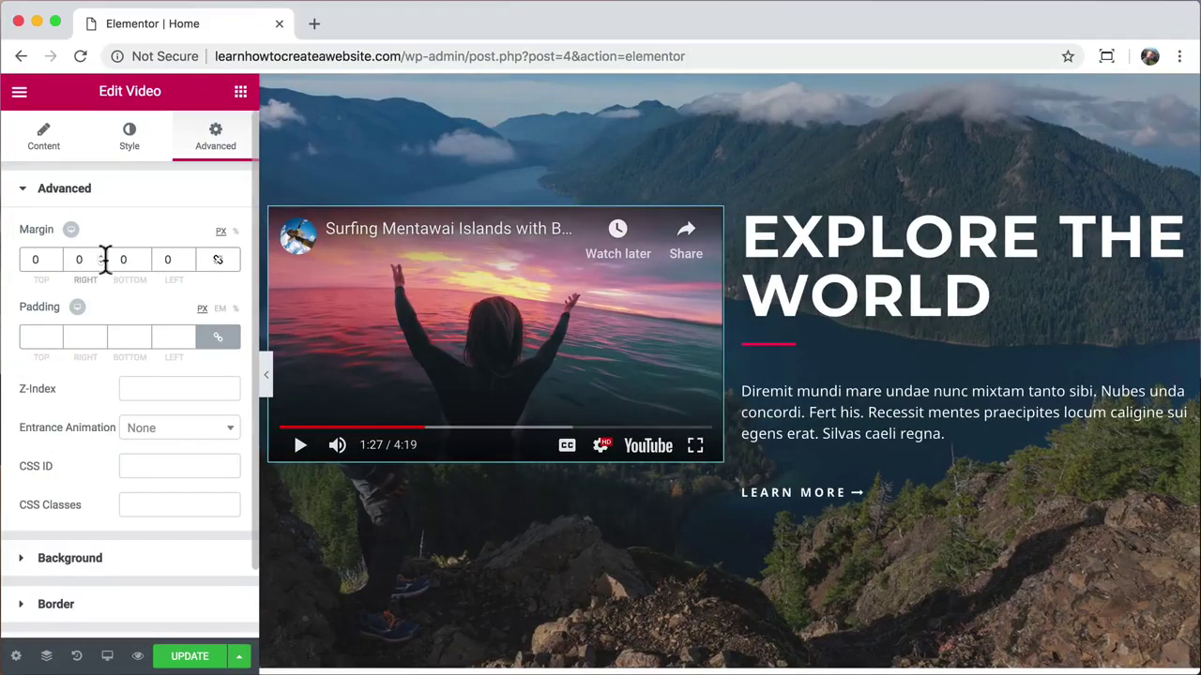
click(746, 218)
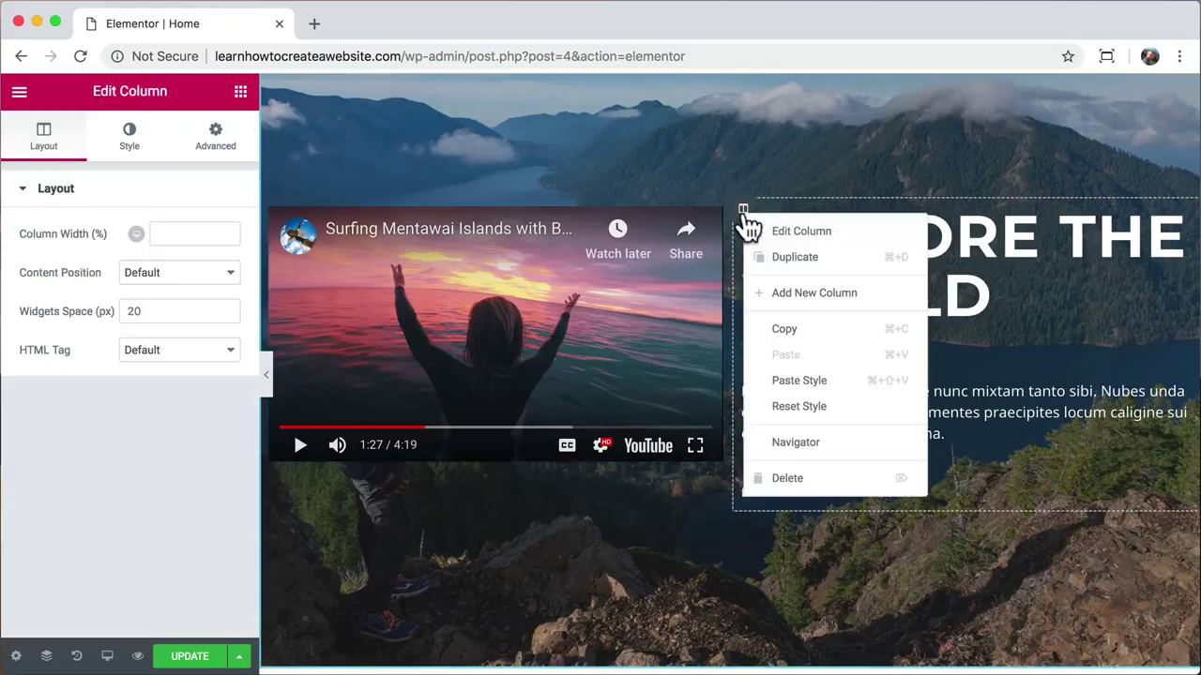
Step: Remove the headline column, preview the surfing video with the sidebar hidden, then pause it
click(786, 478)
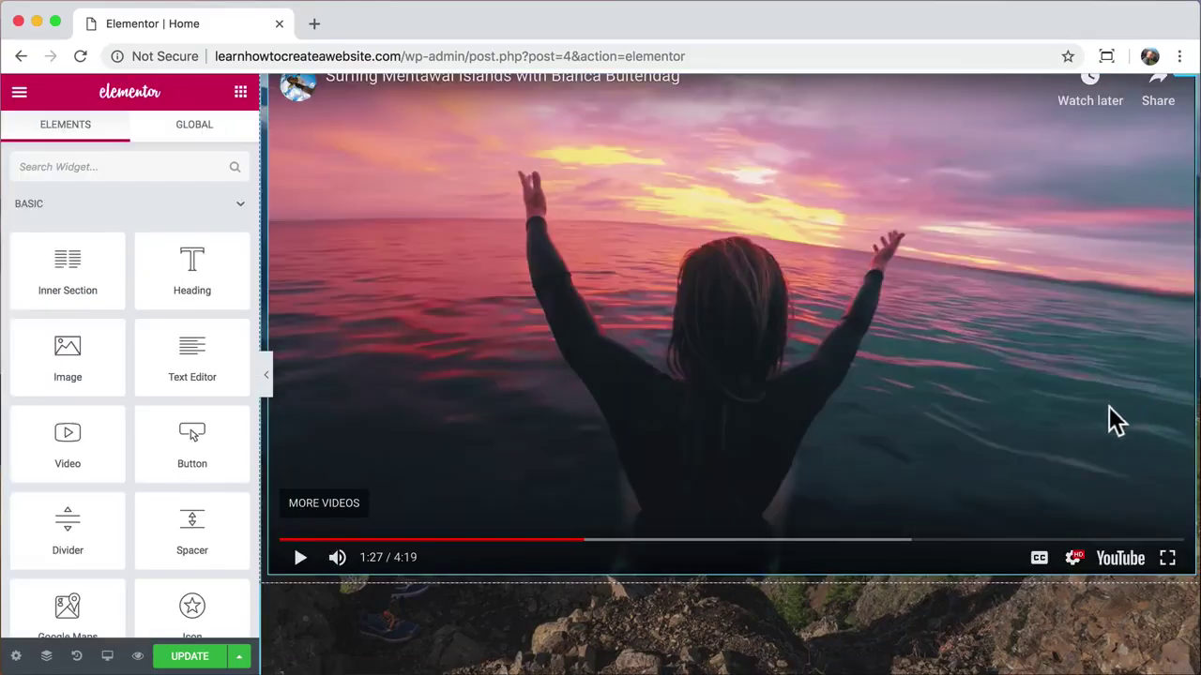
drag(511, 541, 297, 570)
click(316, 542)
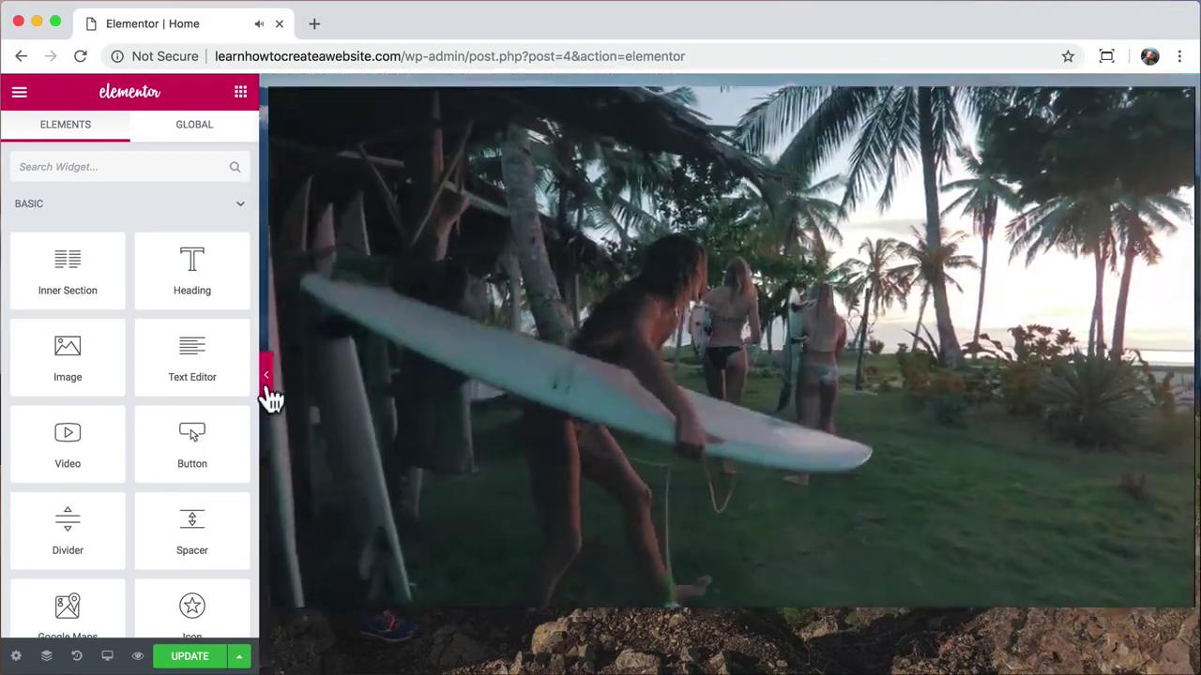
click(266, 380)
scroll(400, 408, up, 1)
scroll(401, 408, down, 1)
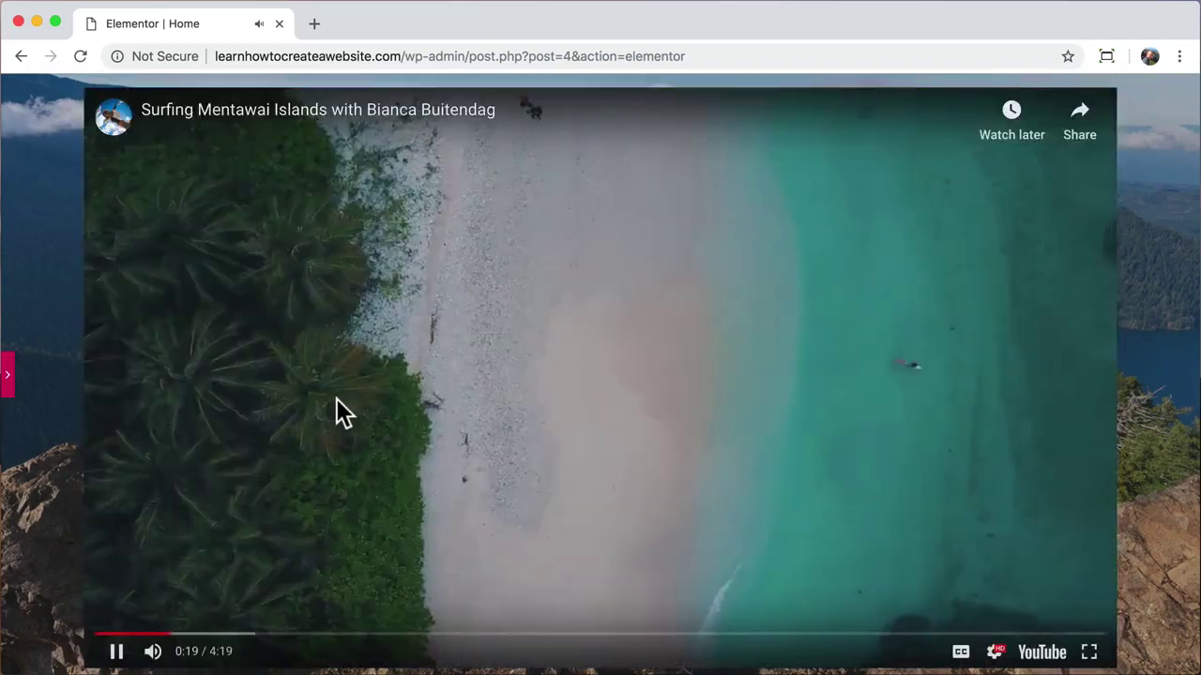
click(9, 385)
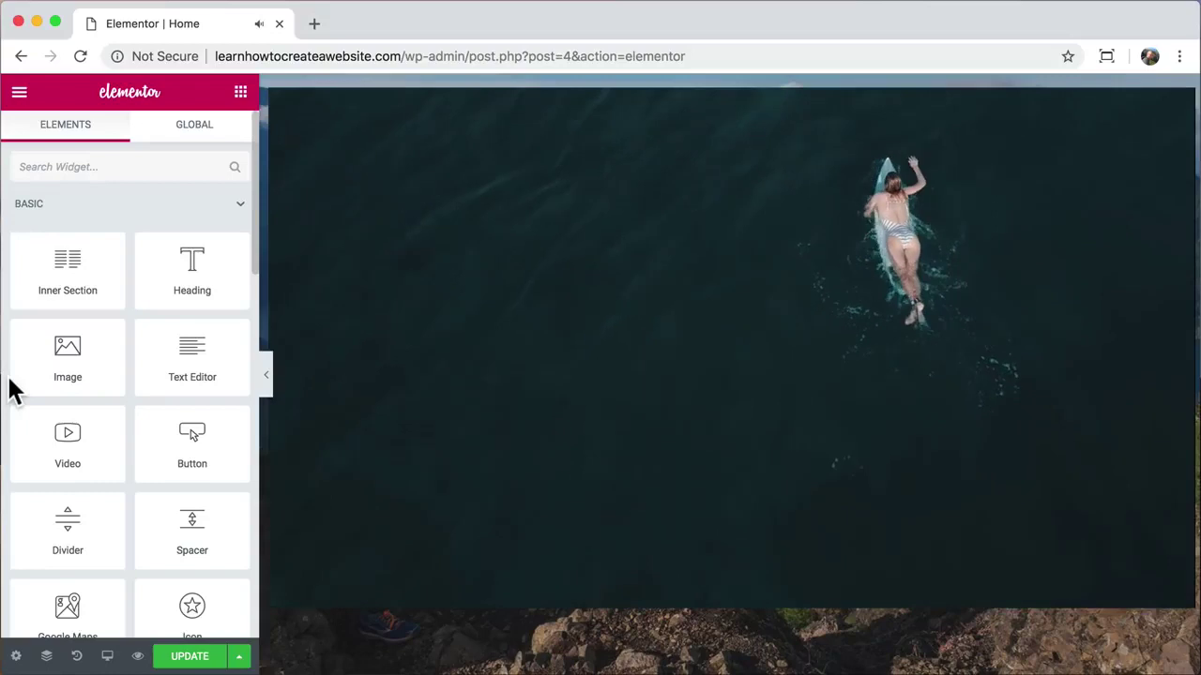
mouse_move(308, 314)
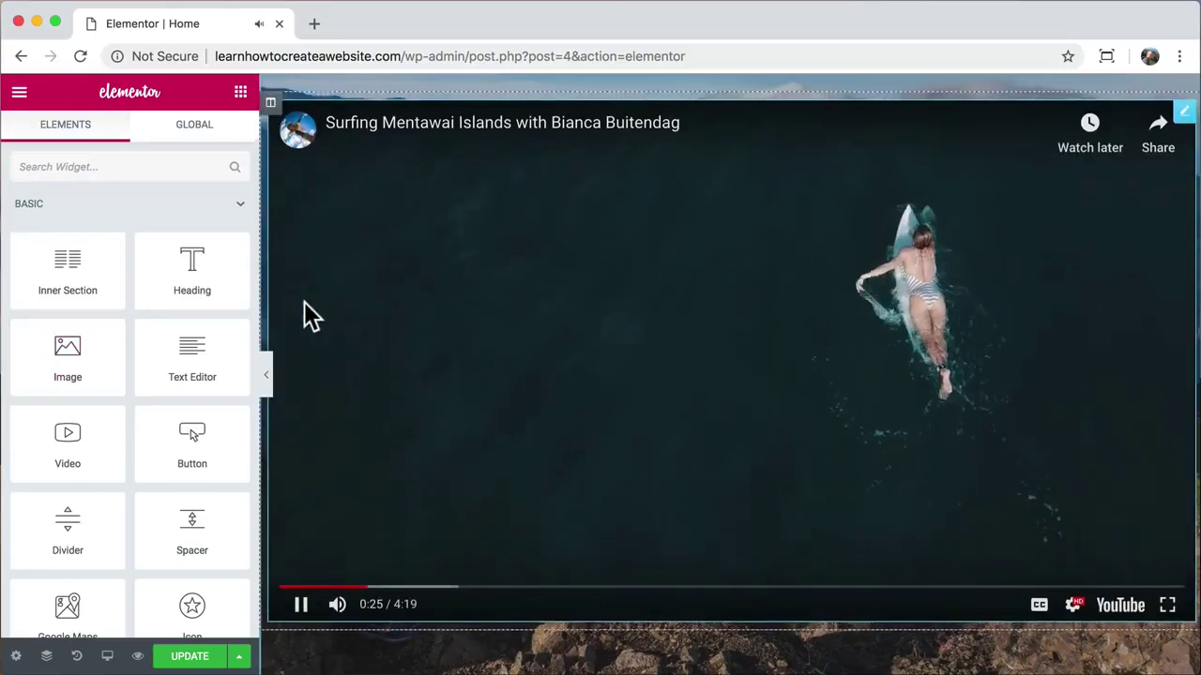
click(306, 316)
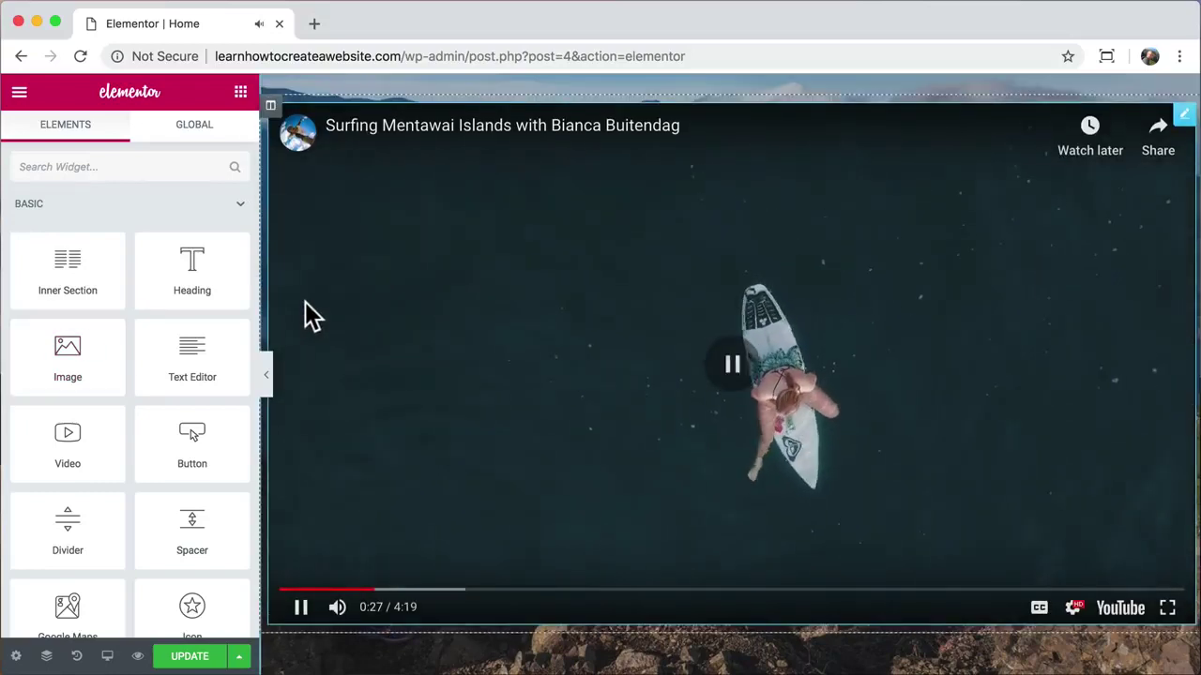
scroll(308, 316, up, 3)
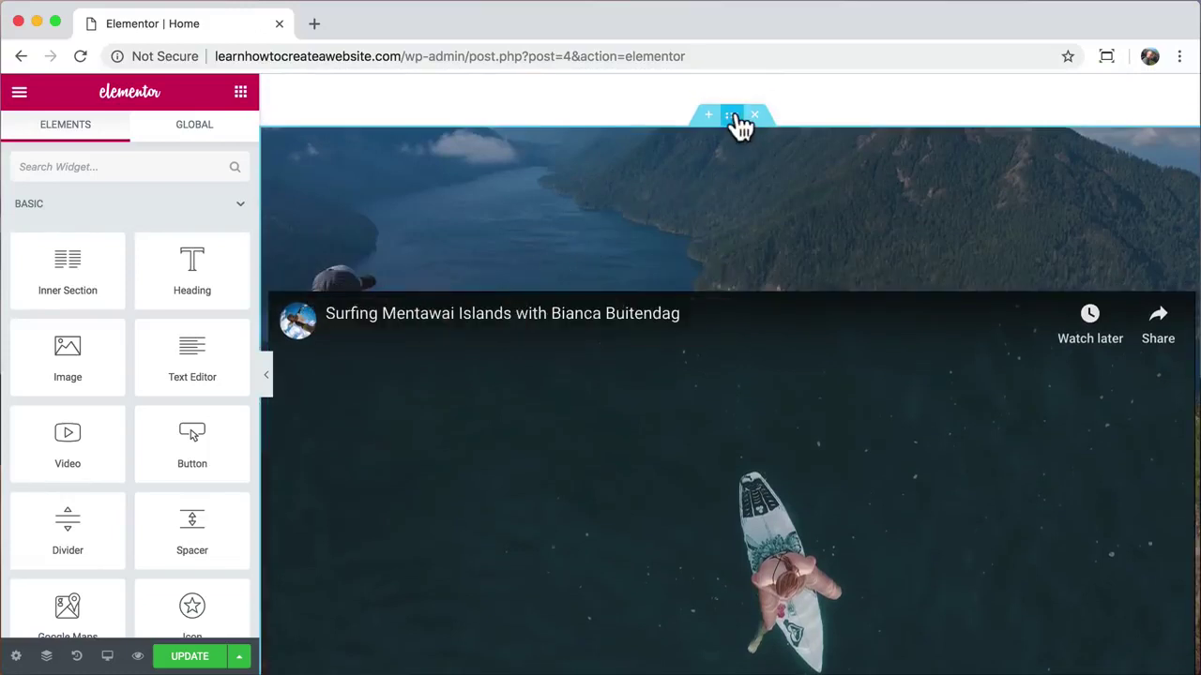
Step: Set the video section's content width to 900 px and preview the wider playing video
click(731, 116)
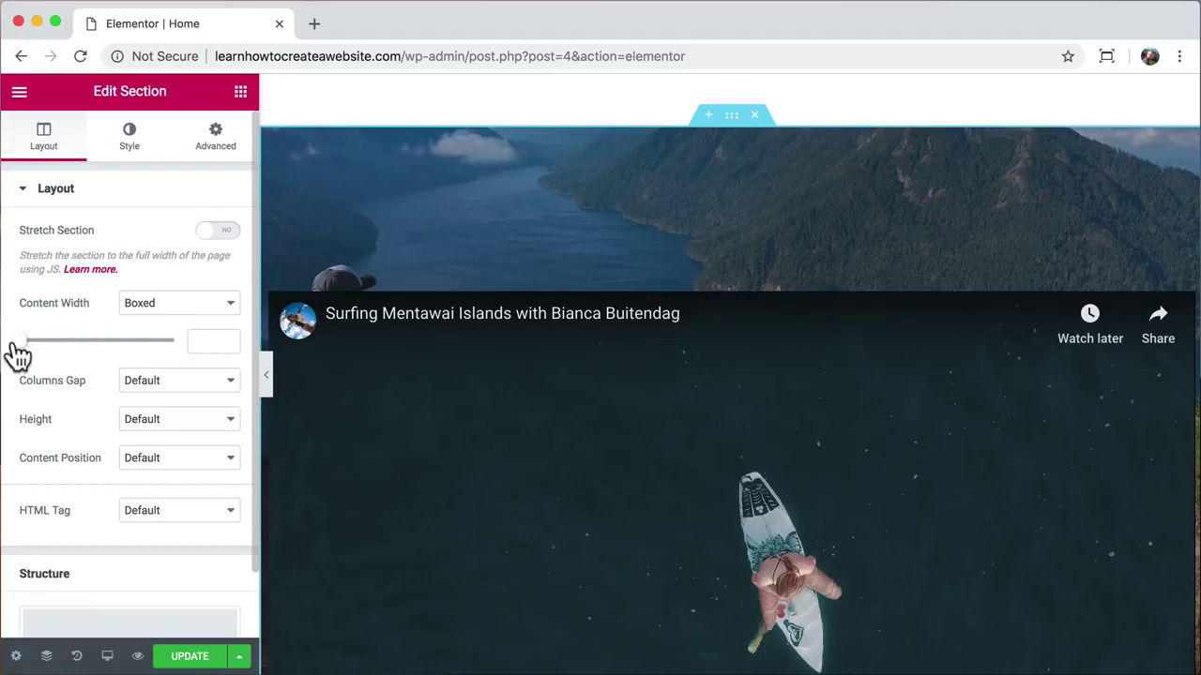
drag(17, 342, 78, 356)
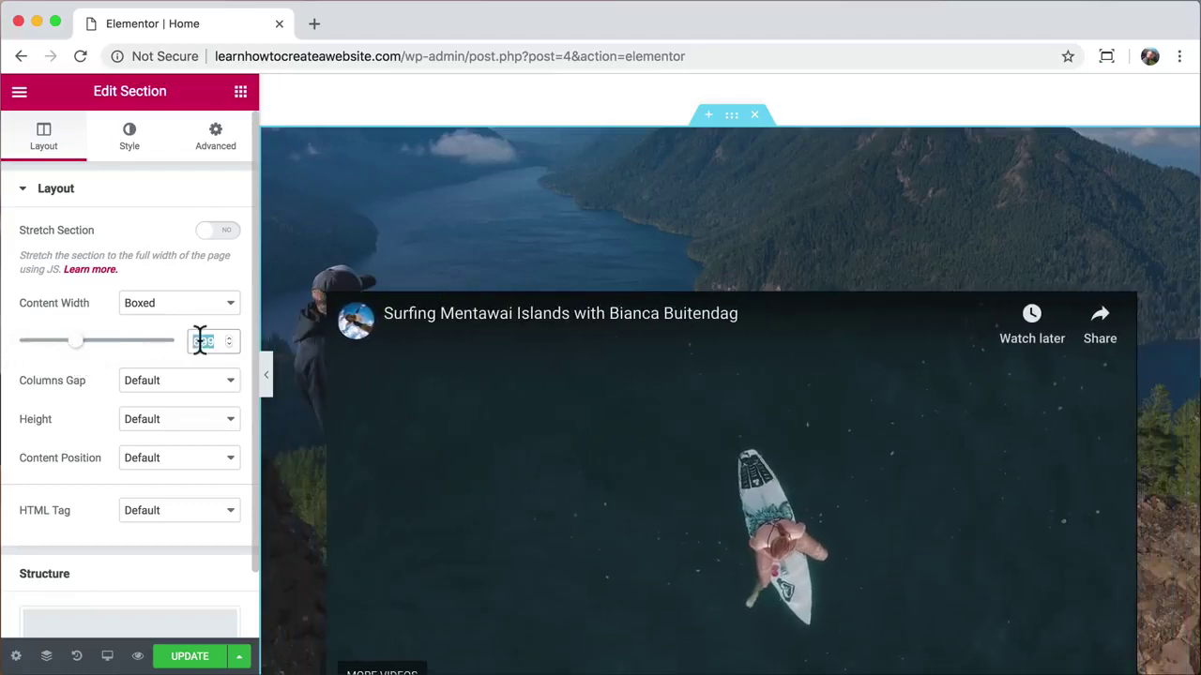
text(900)
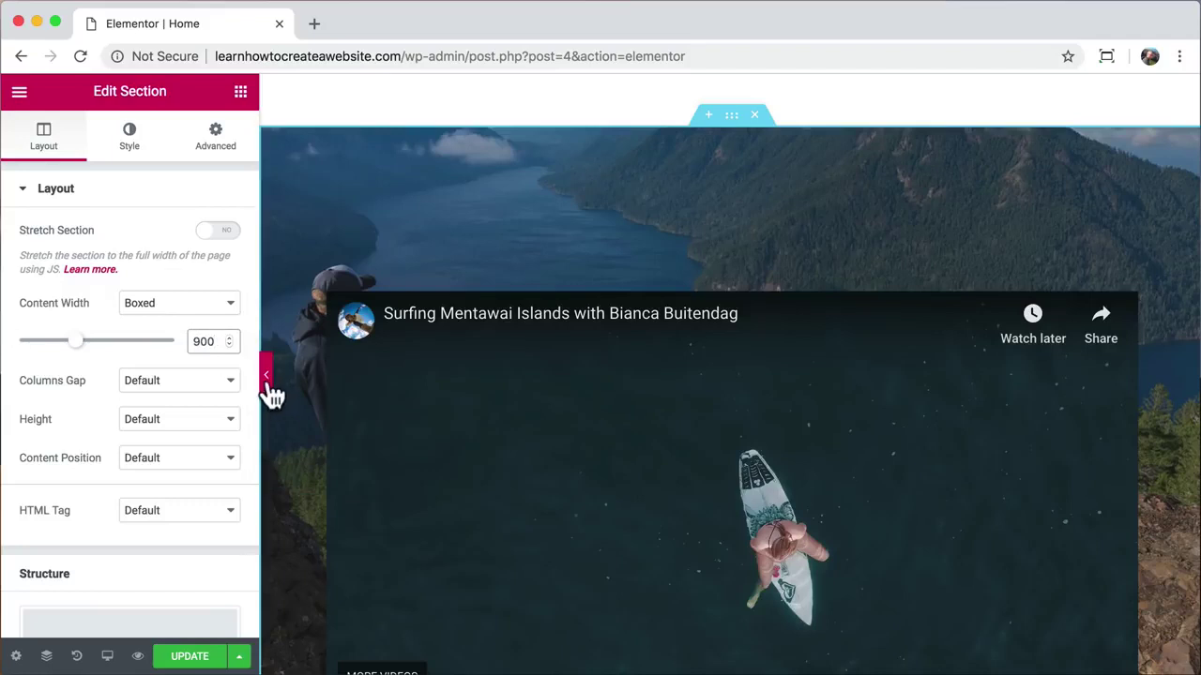
click(265, 376)
scroll(379, 377, down, 3)
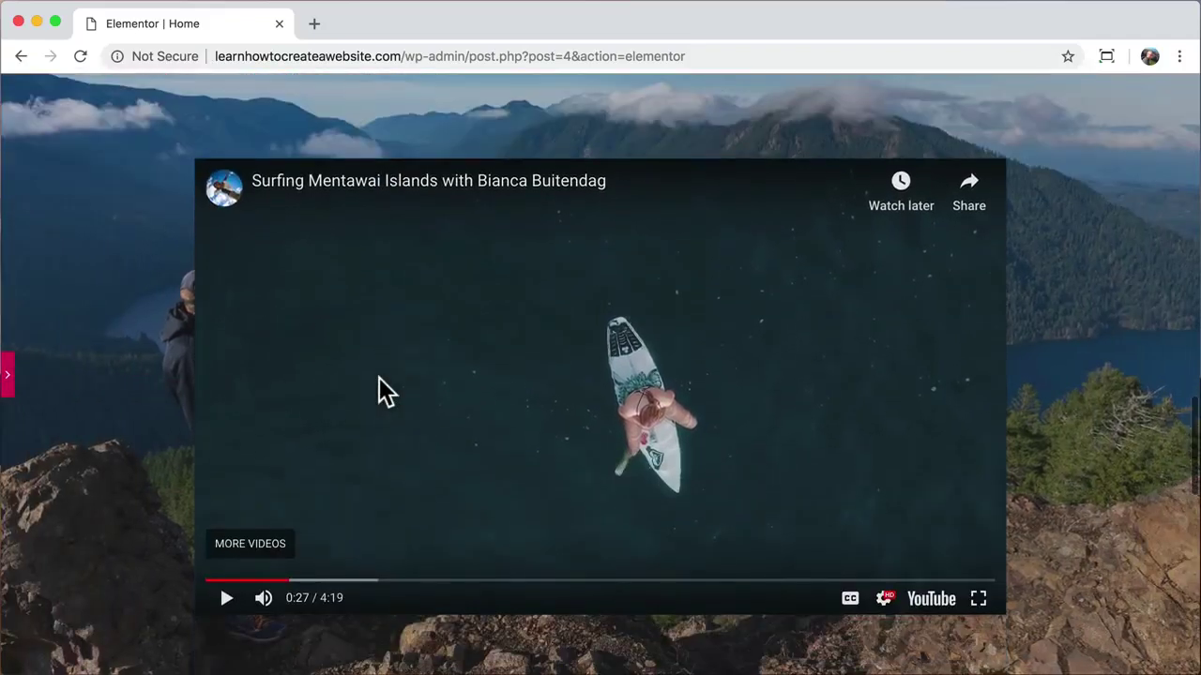
click(227, 586)
scroll(366, 527, down, 1)
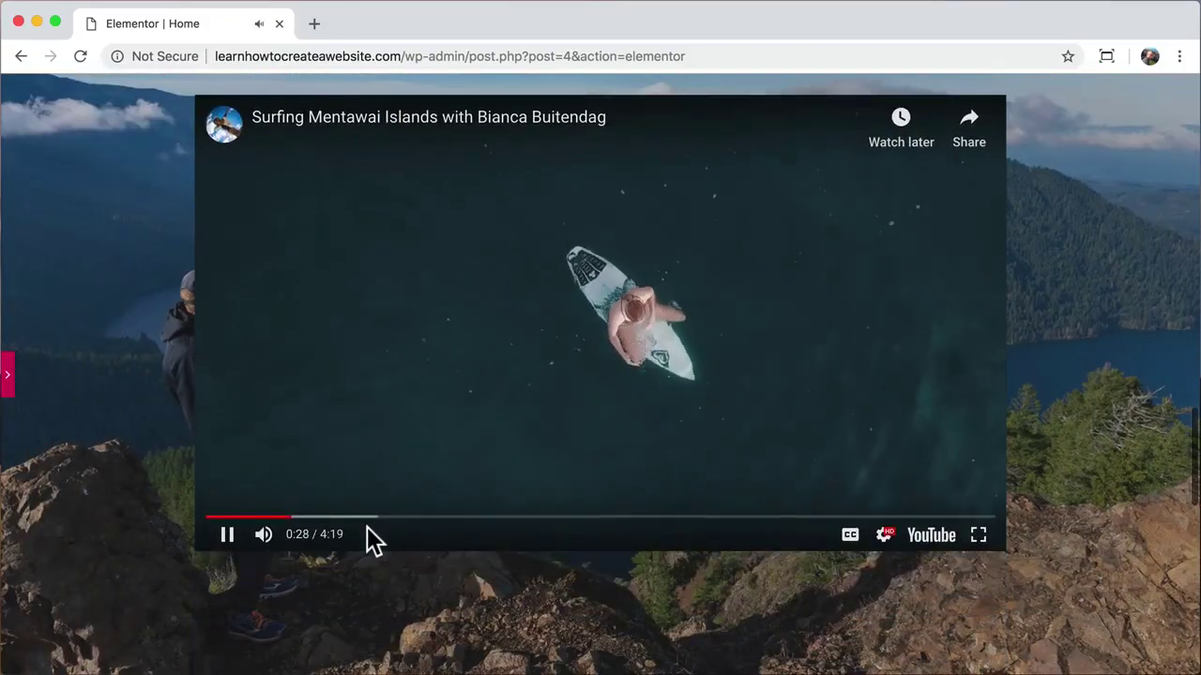
scroll(367, 527, up, 1)
scroll(367, 526, up, 2)
scroll(366, 526, down, 2)
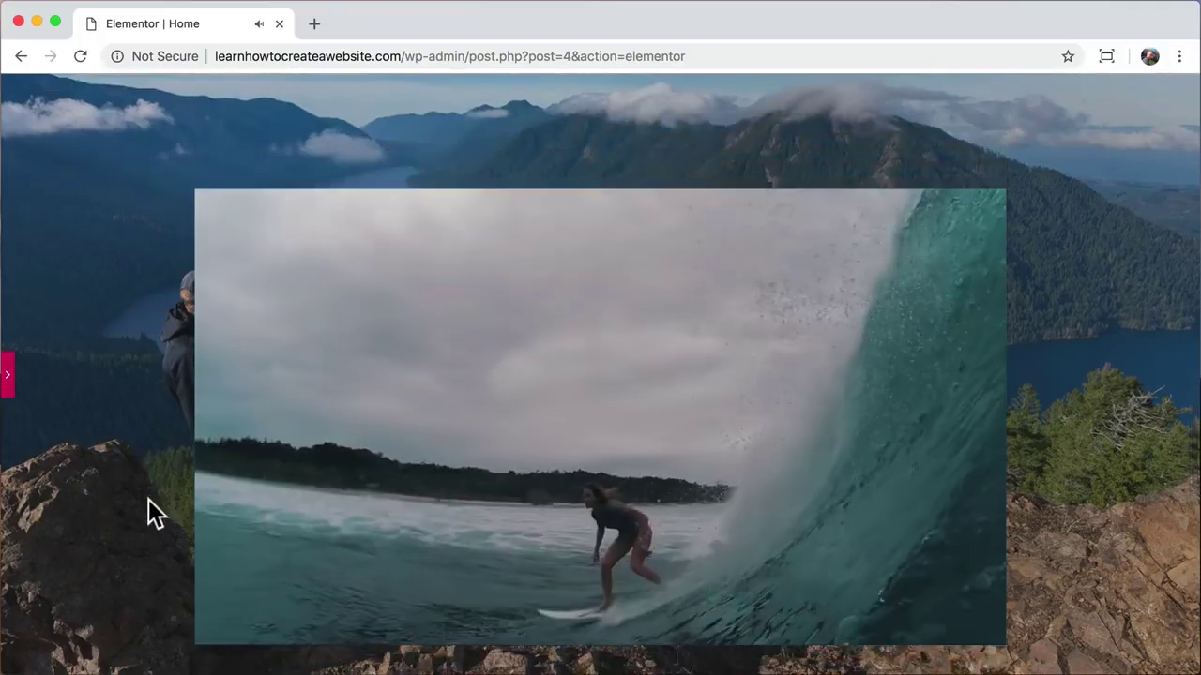
scroll(148, 499, down, 1)
scroll(148, 499, down, 1)
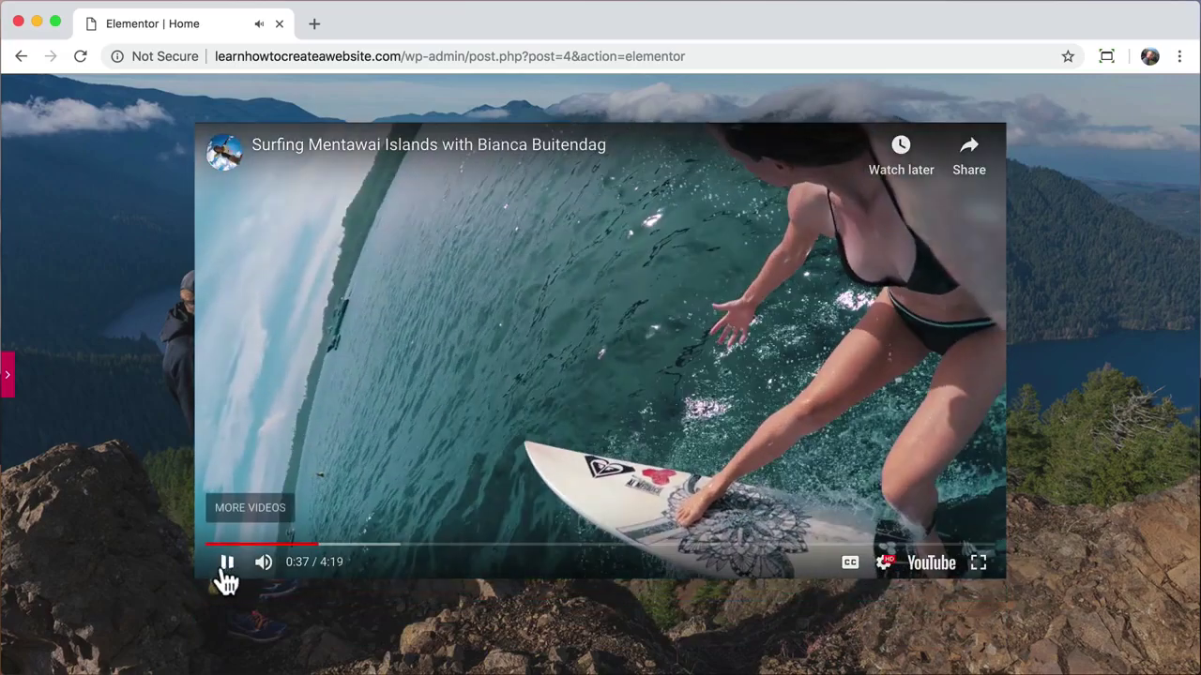
click(225, 563)
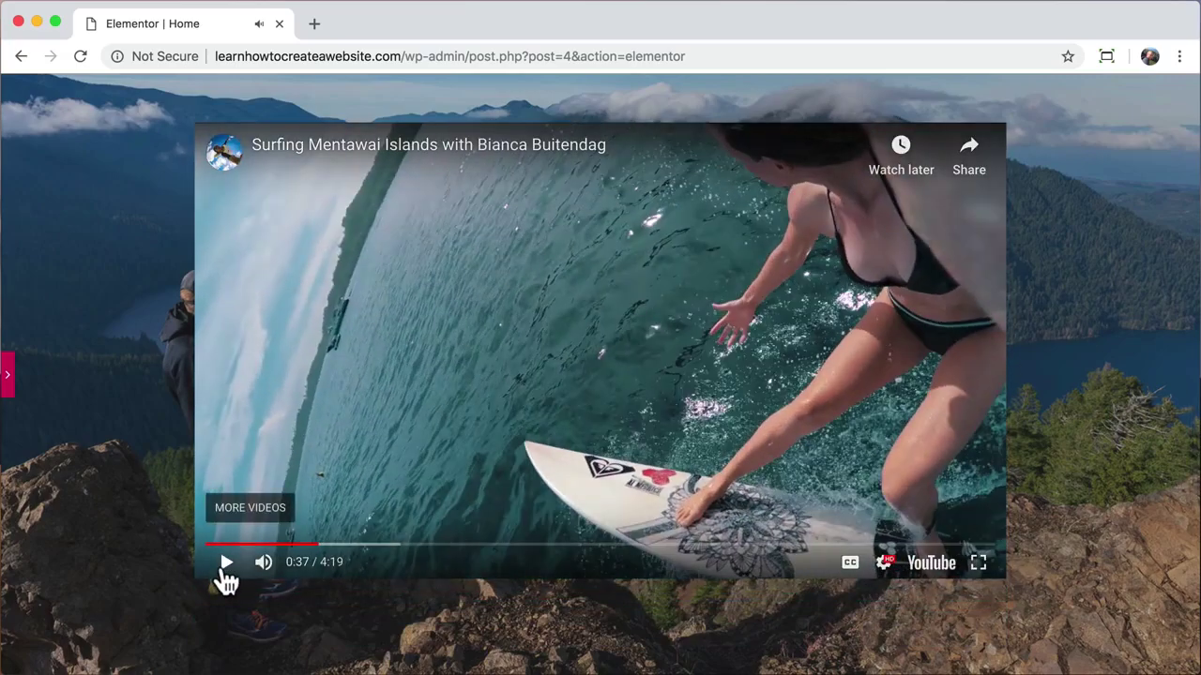
Step: Replay and pause the video, then open the video widget's Edit Video settings
click(8, 375)
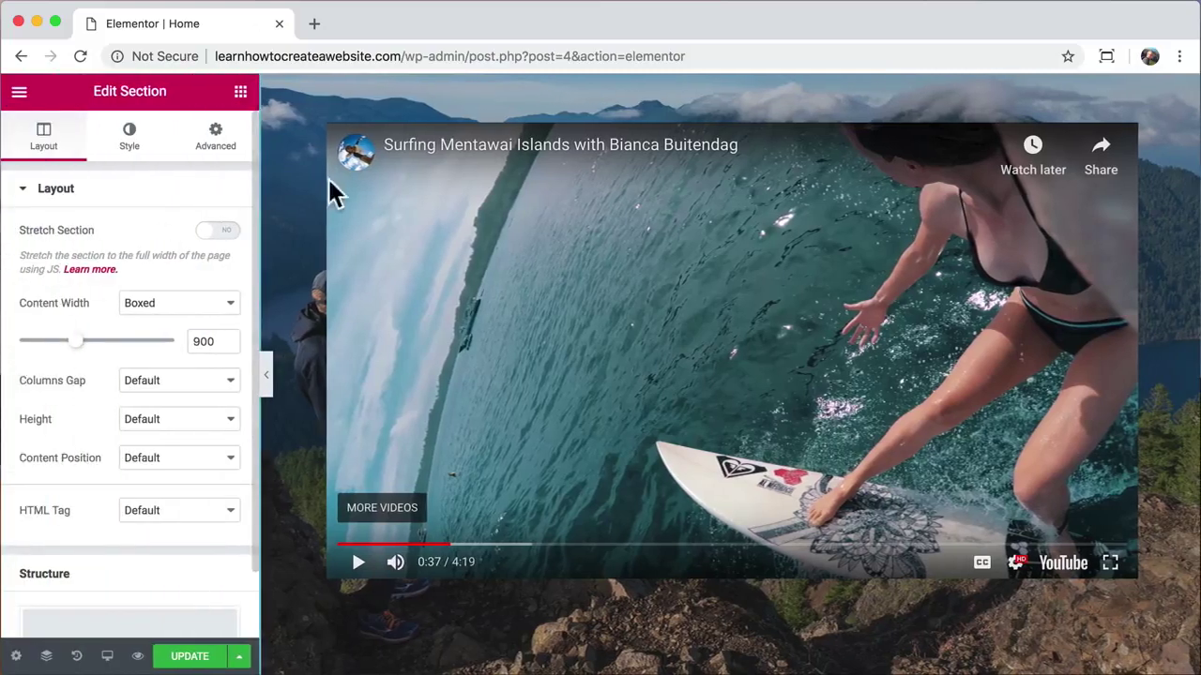
click(373, 184)
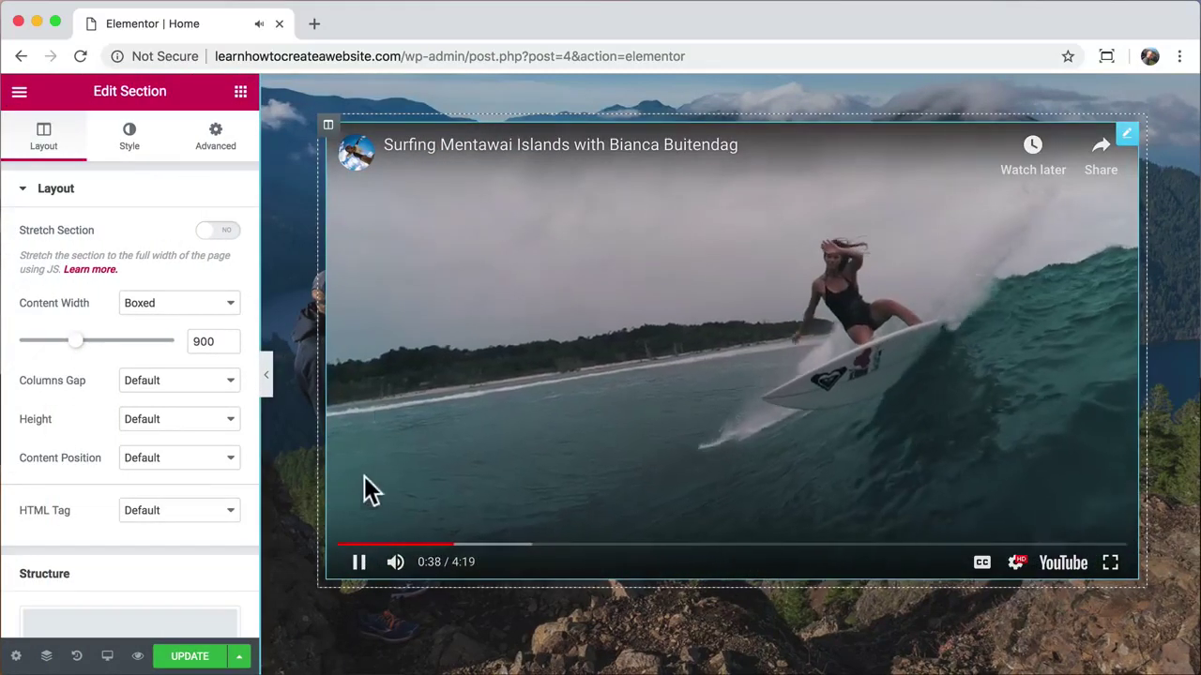
click(358, 562)
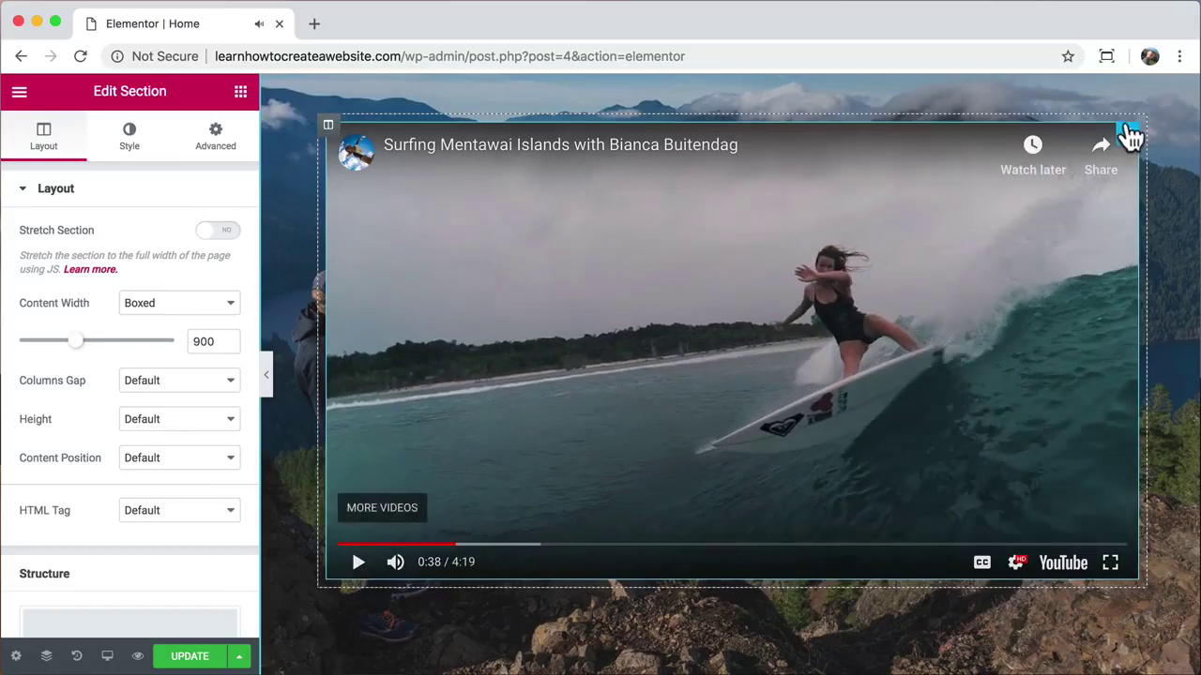
click(1127, 136)
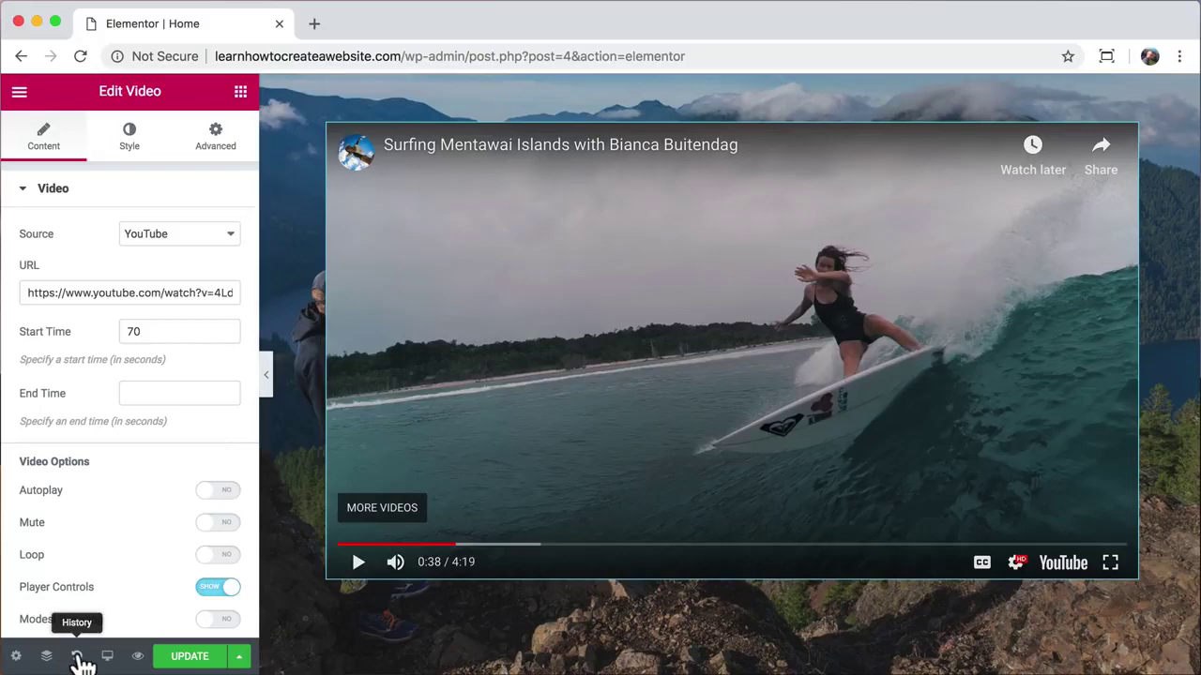
Step: Revert the page through History to the 'Video Margin Edited' state
click(77, 657)
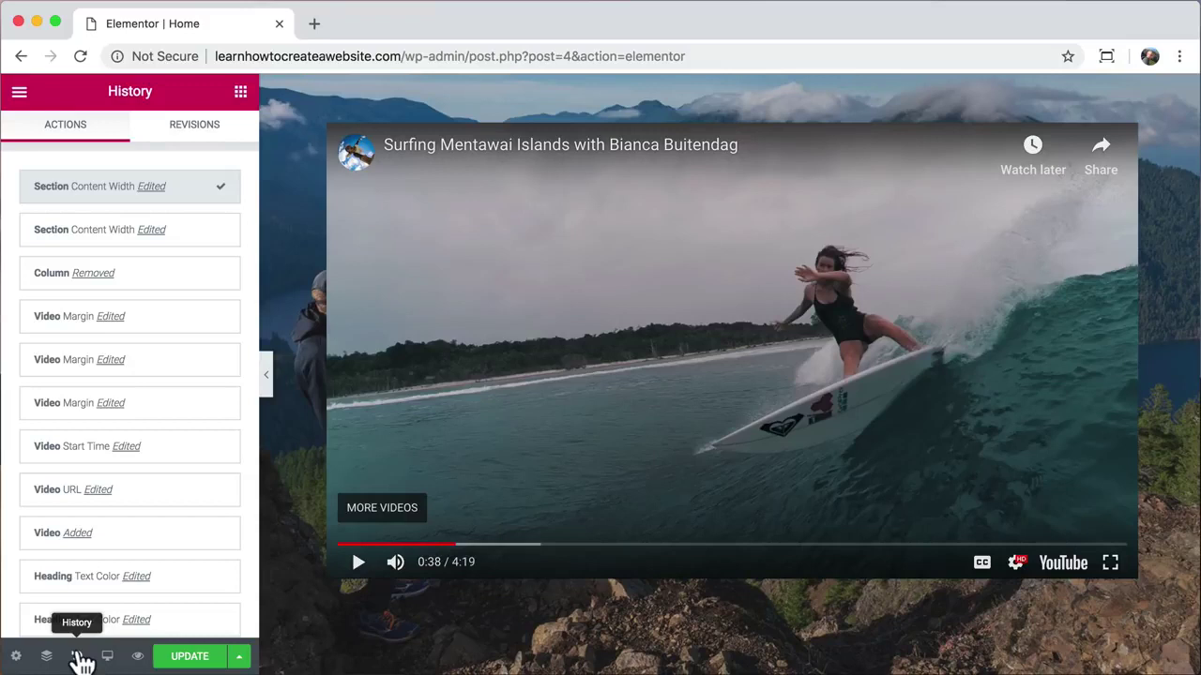
scroll(169, 359, down, 5)
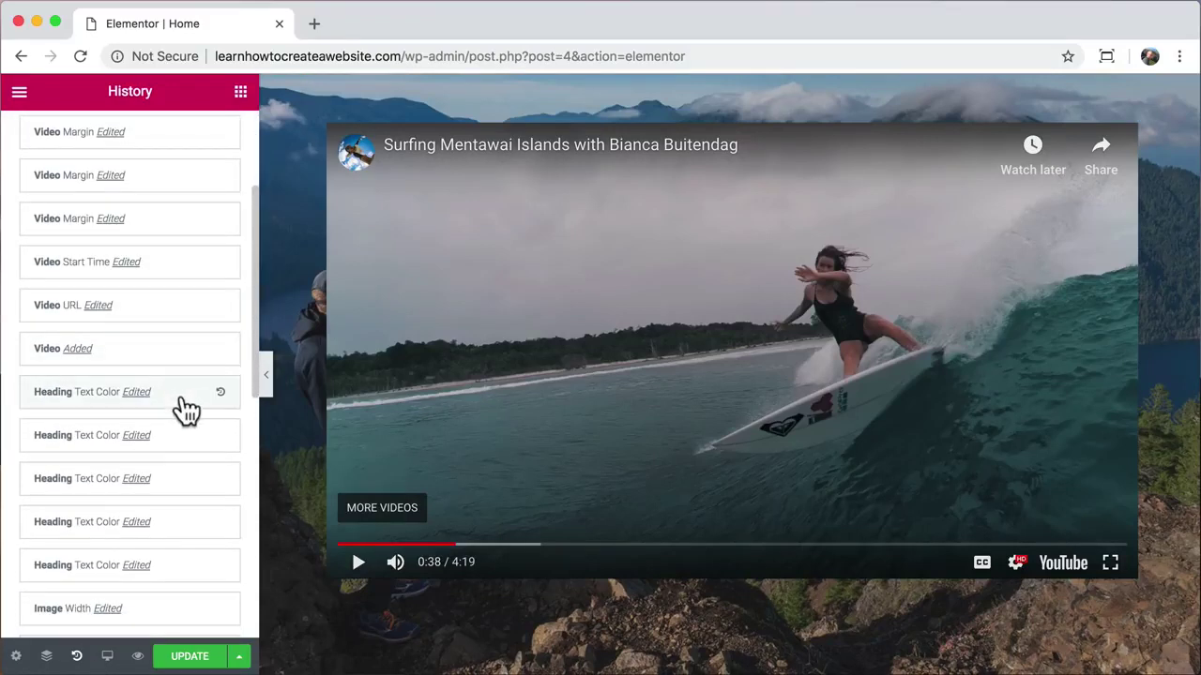
scroll(188, 316, up, 1)
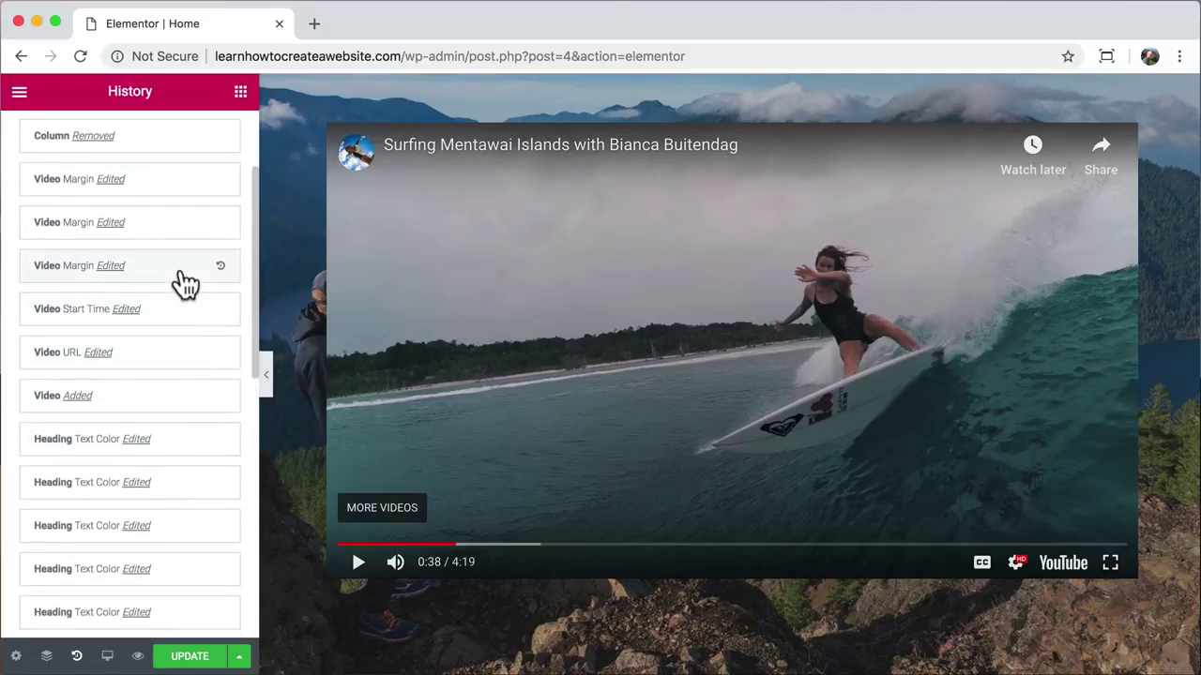
click(186, 284)
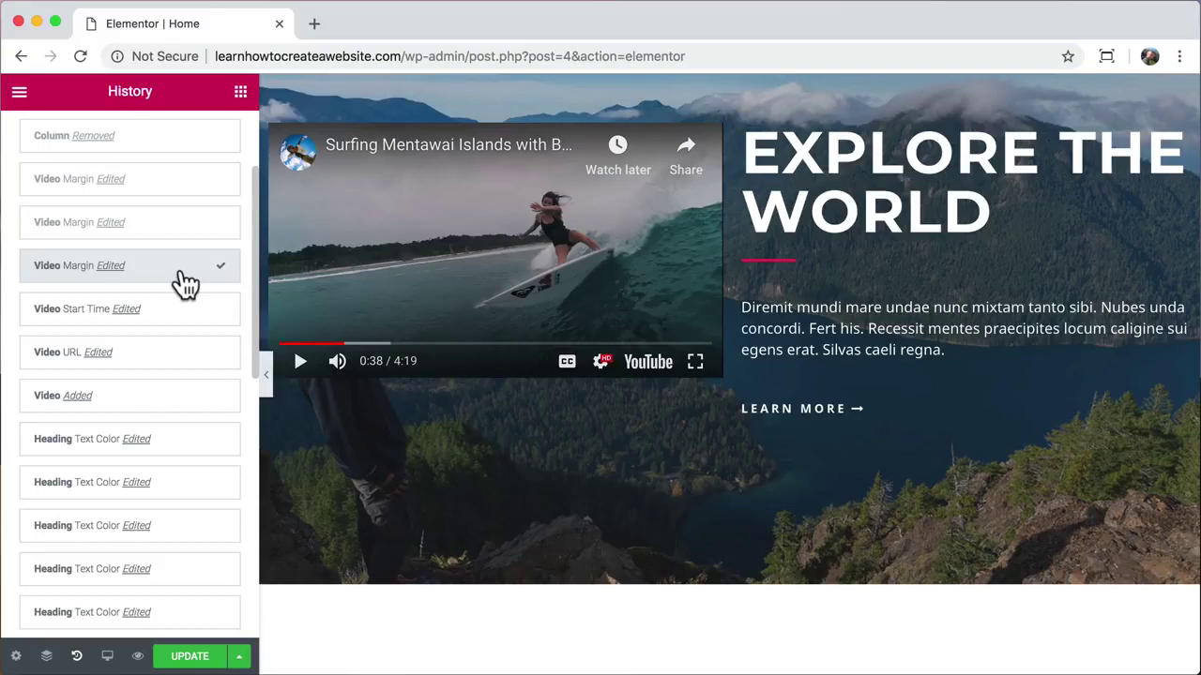
scroll(476, 182, up, 1)
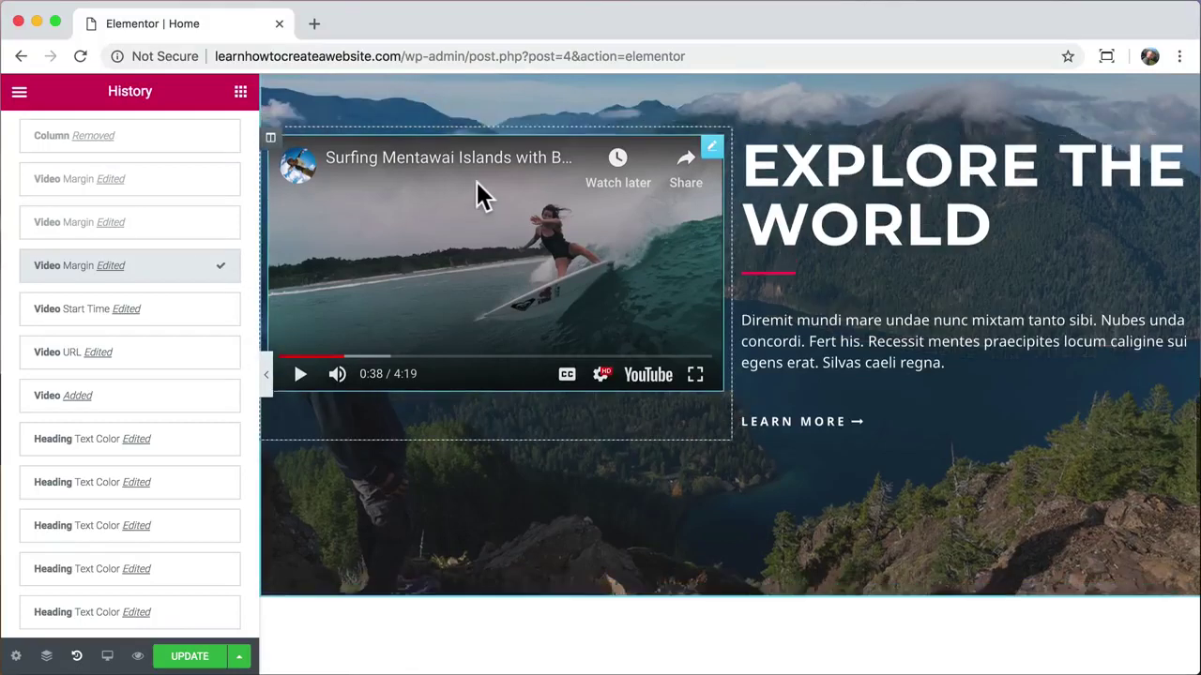
Step: Delete the video column and centre the heading, divider and paragraph text
right_click(271, 148)
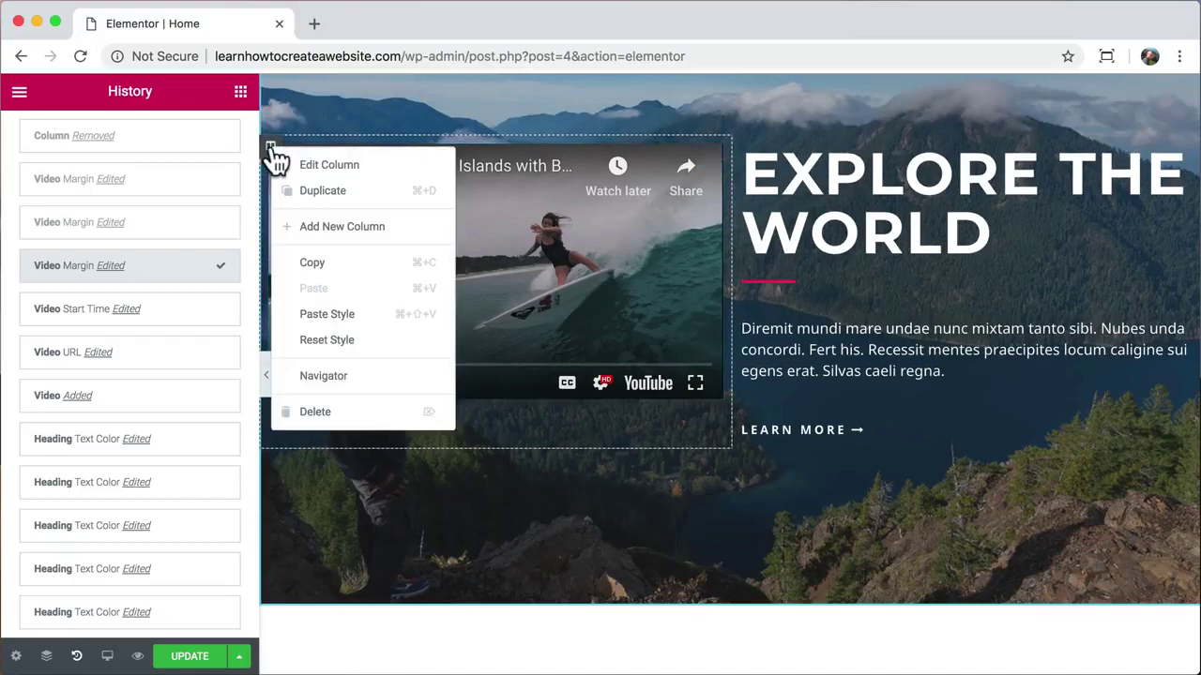
click(319, 412)
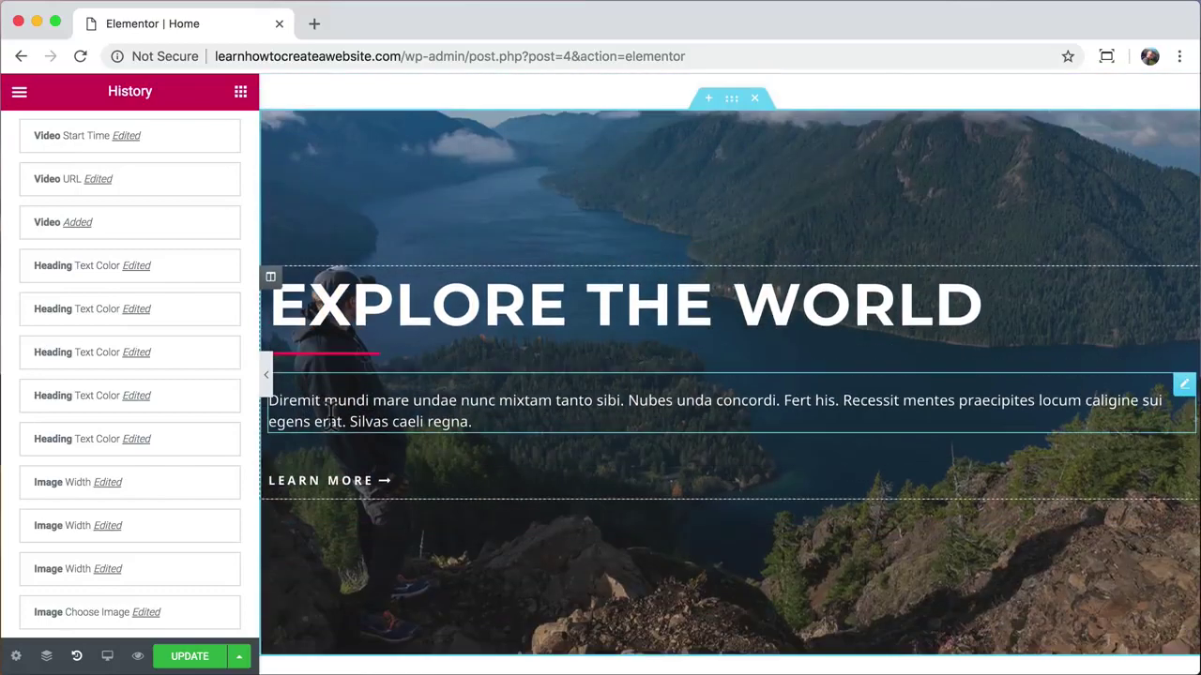
click(476, 316)
click(103, 523)
click(348, 352)
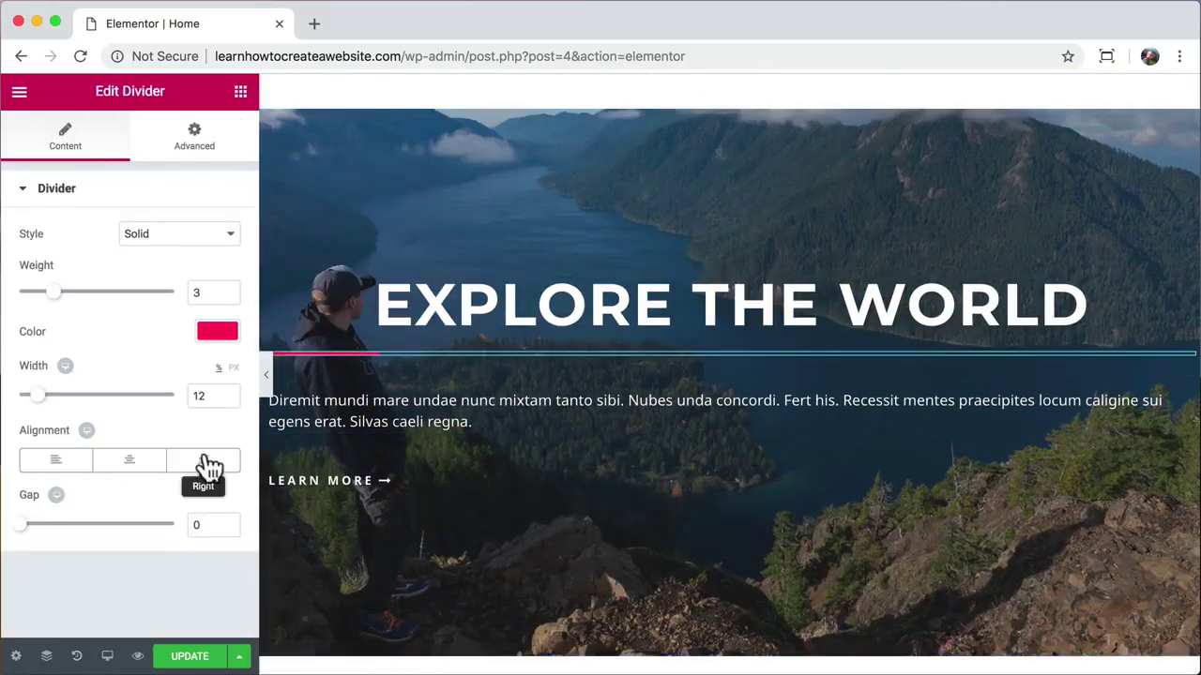
click(129, 460)
click(310, 410)
click(67, 363)
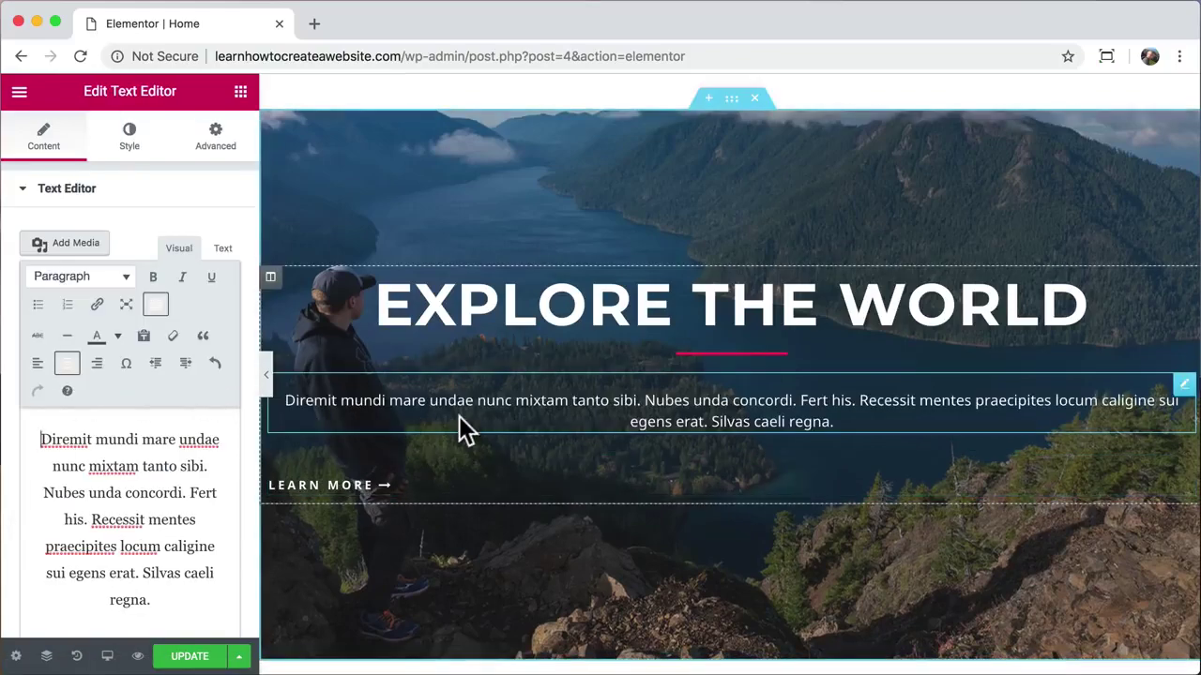
Step: Centre the Learn More button by pasting the style of an already-centred button
scroll(461, 421, up, 4)
right_click(502, 195)
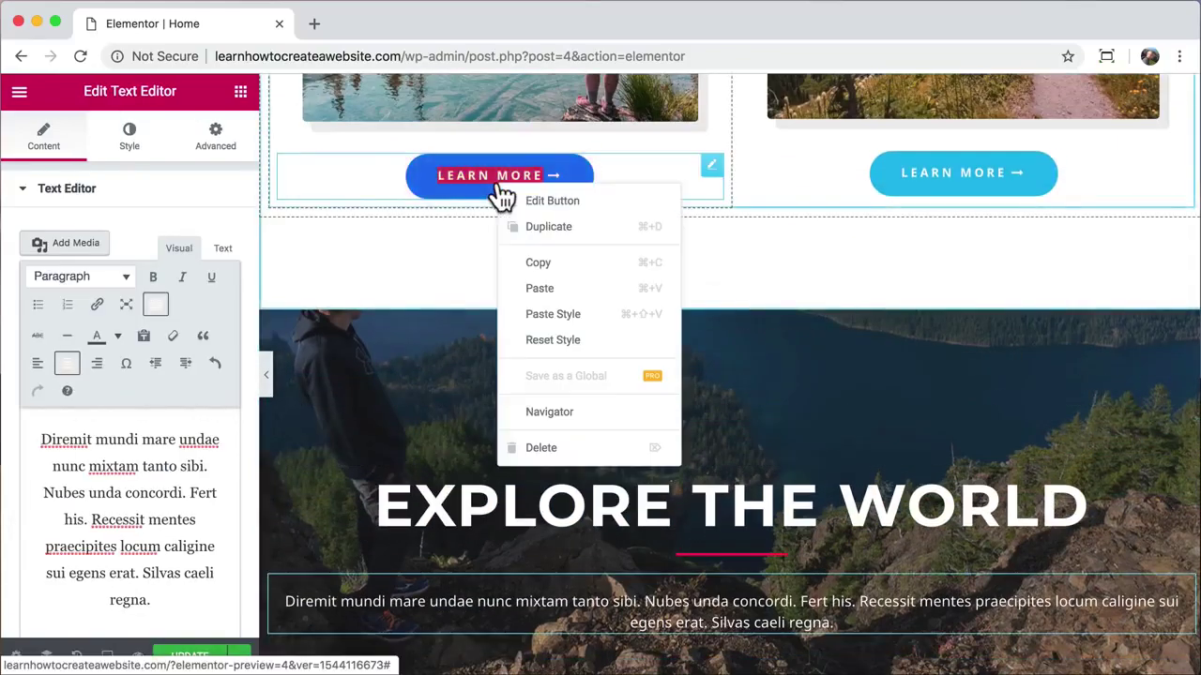
click(566, 270)
scroll(563, 272, down, 6)
right_click(343, 355)
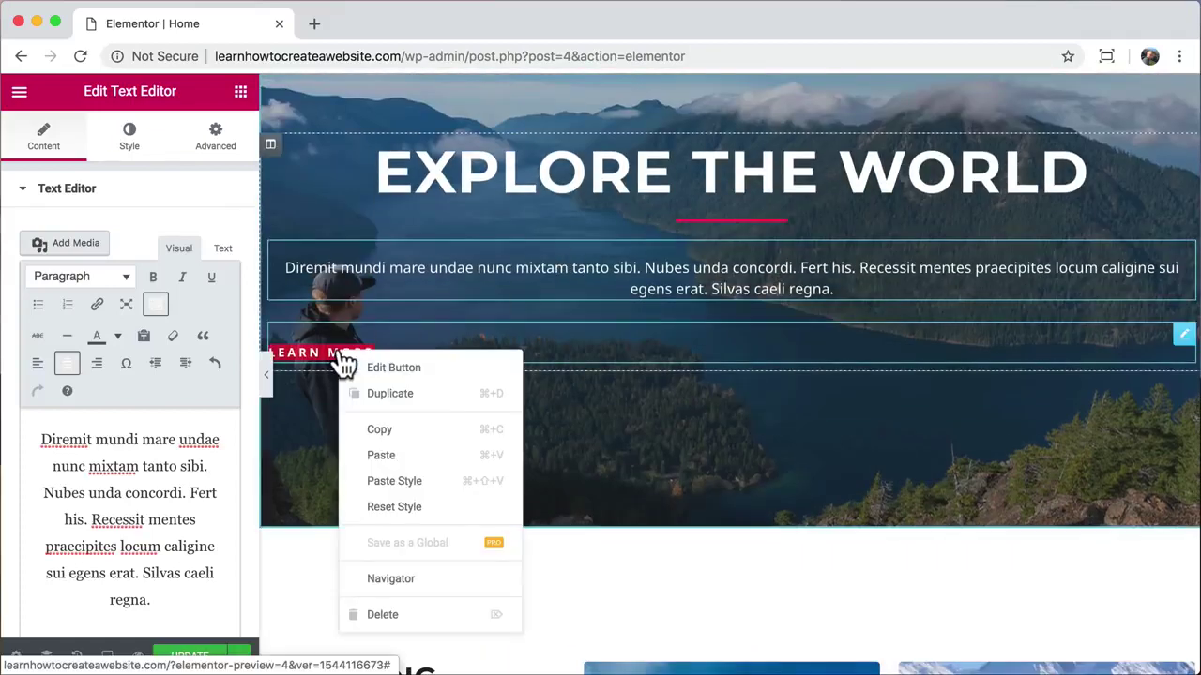
click(420, 487)
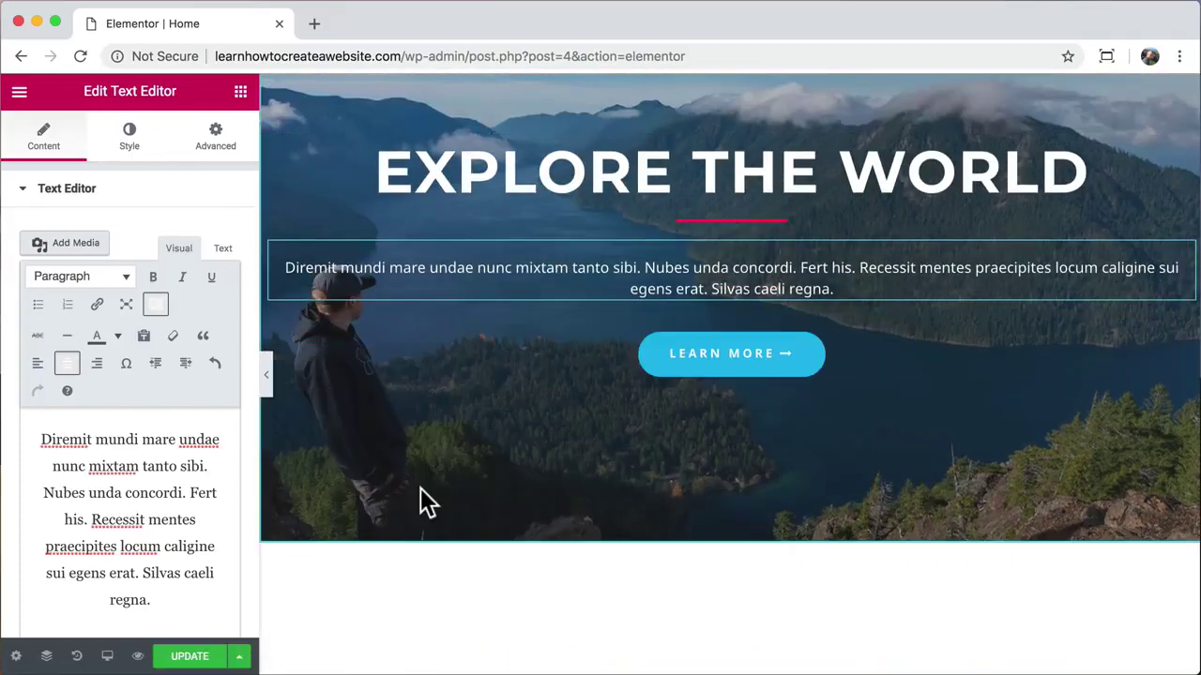
scroll(420, 488, up, 3)
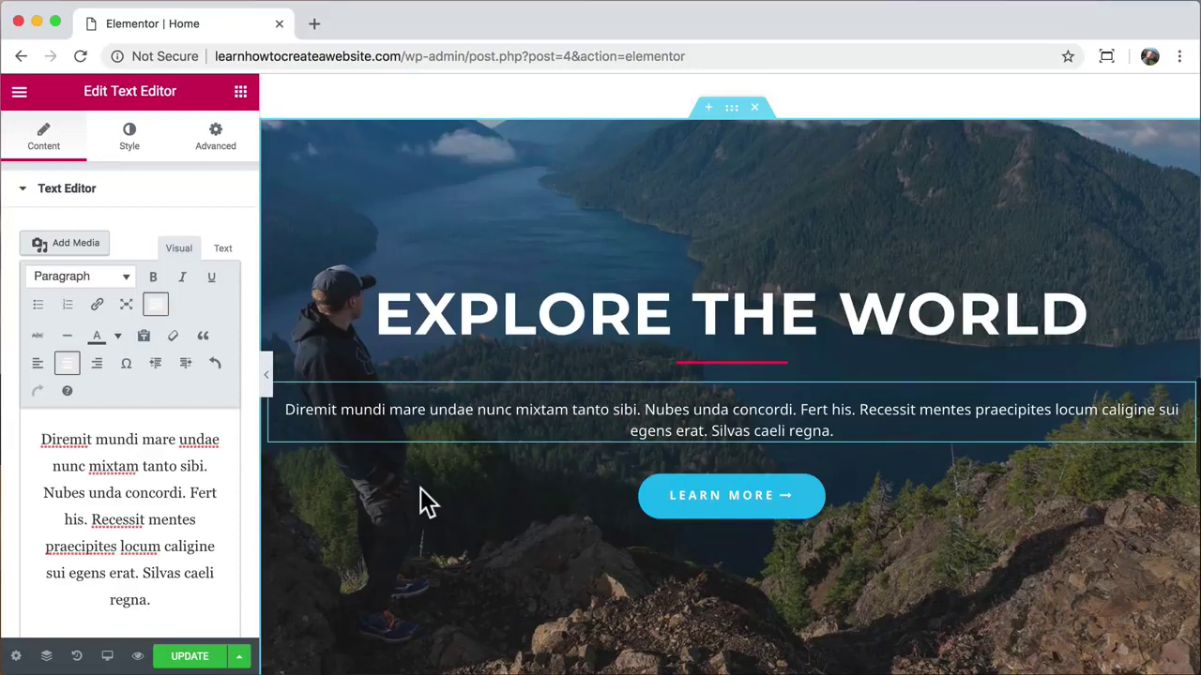
Step: Set the hero section's content width to 800 px
scroll(420, 488, up, 1)
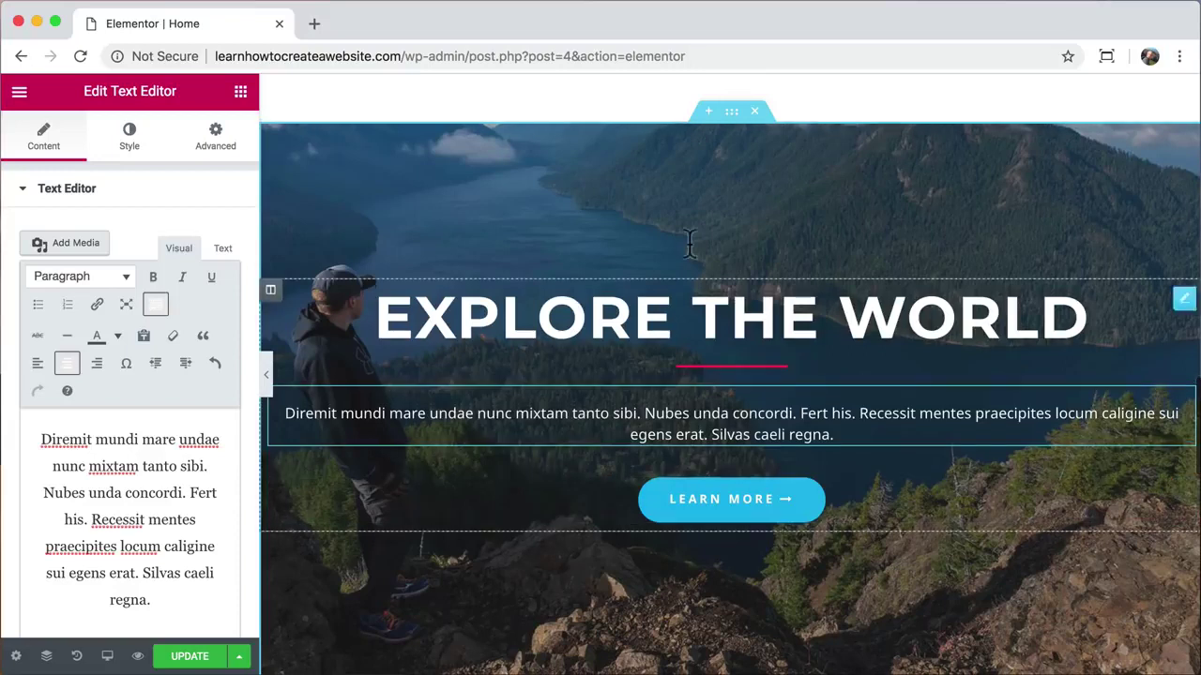
click(731, 112)
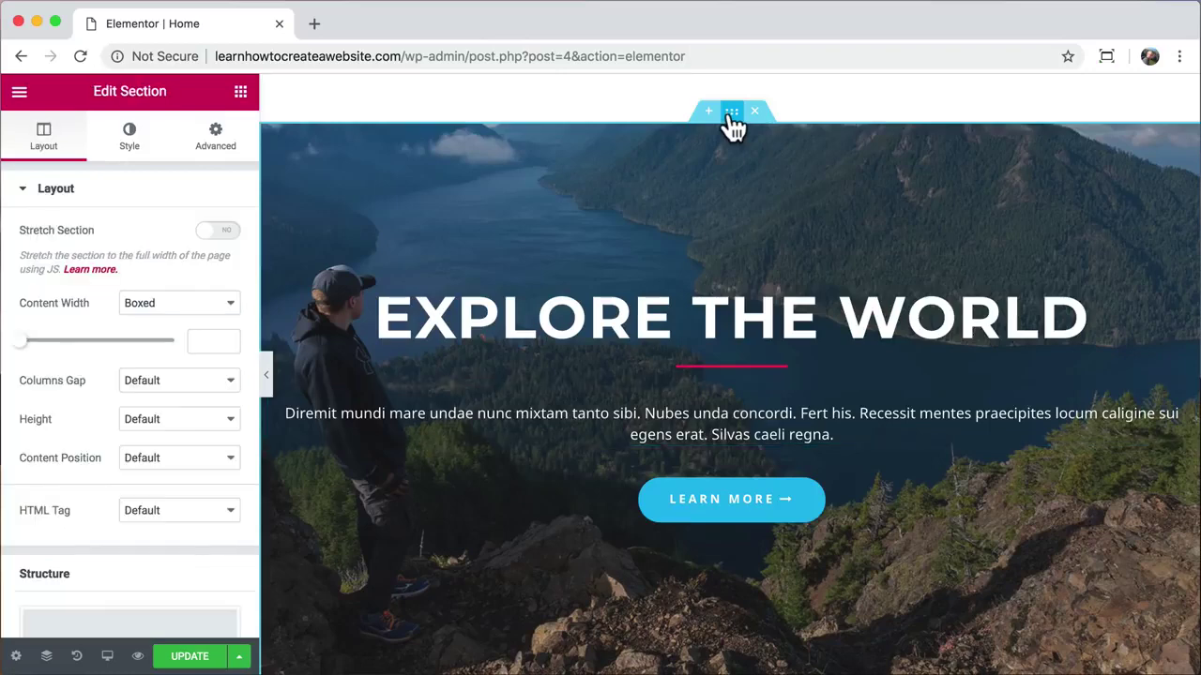
drag(21, 342, 62, 345)
double_click(203, 340)
text(800)
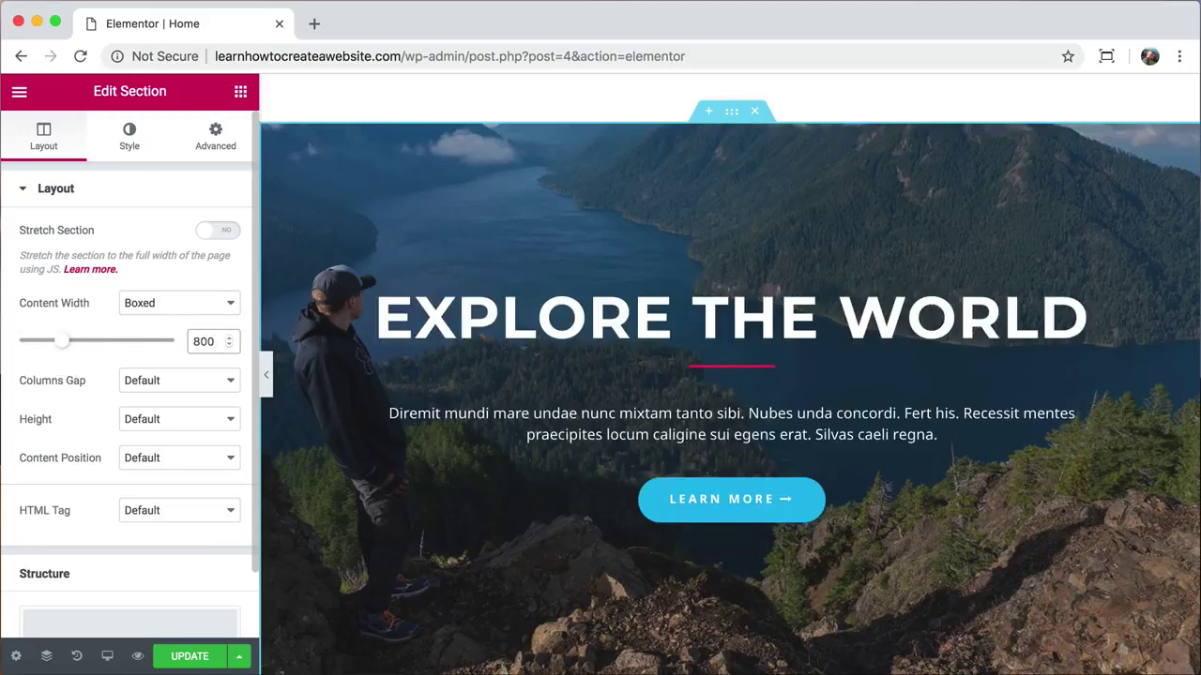
click(130, 152)
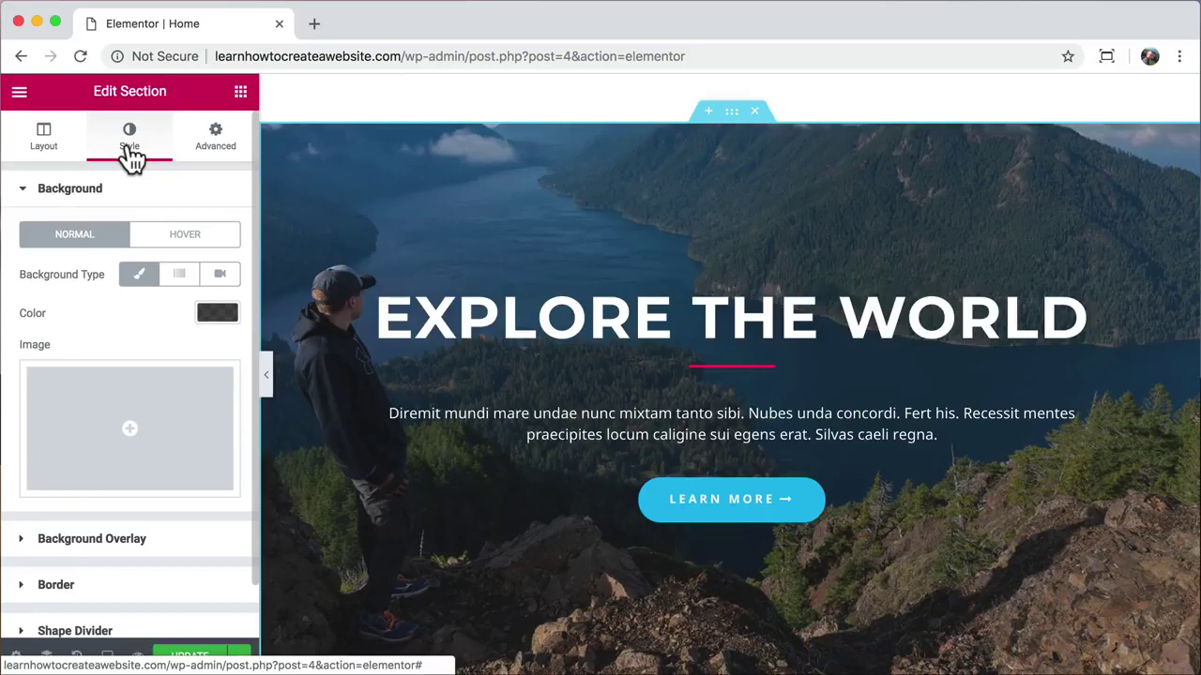
Step: Make the hero background a pasted YouTube video playing from 70 to 96 seconds
click(221, 276)
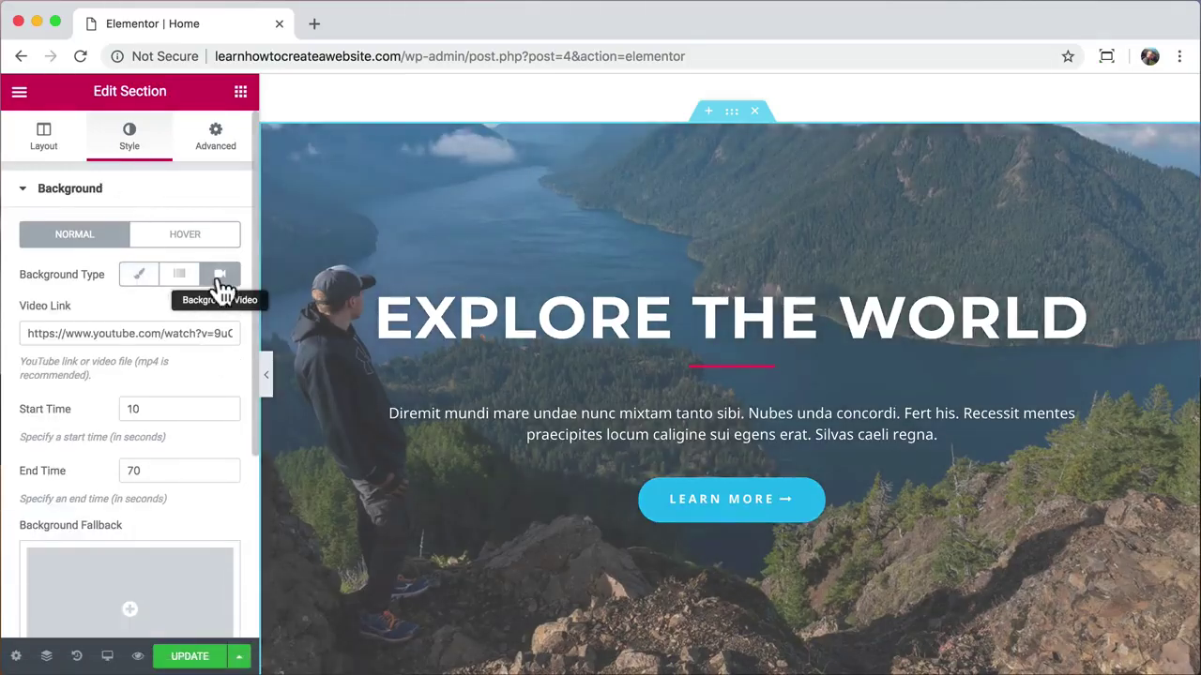
click(98, 333)
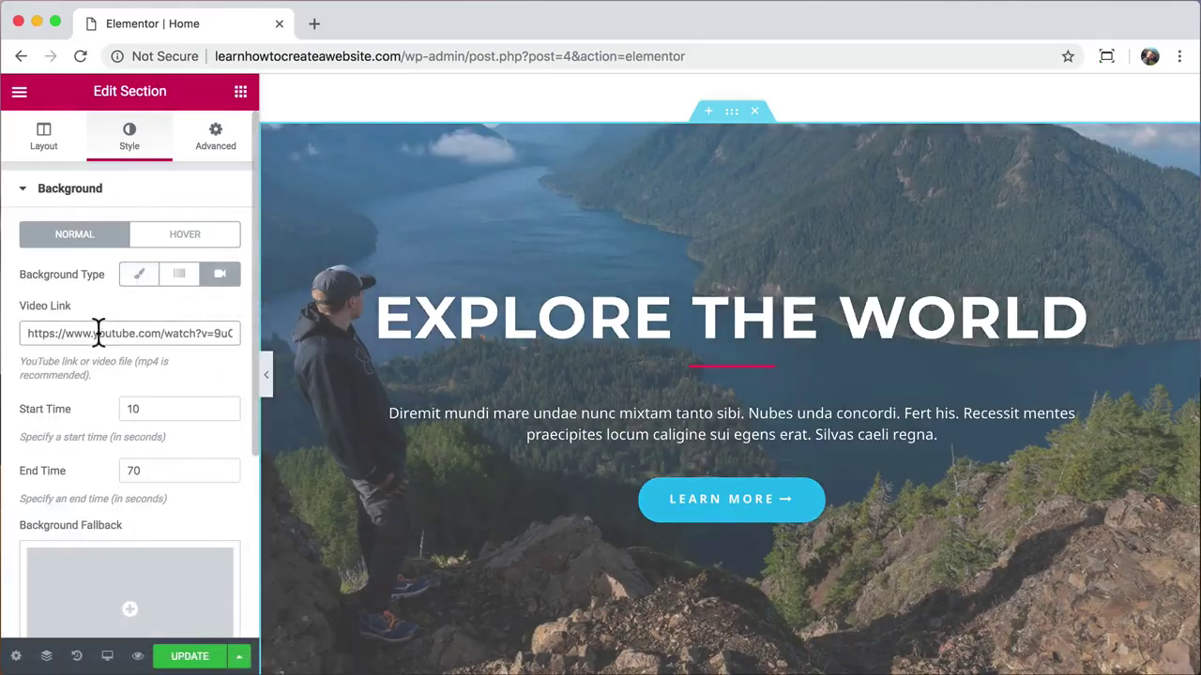
key(super+a)
key(super+v)
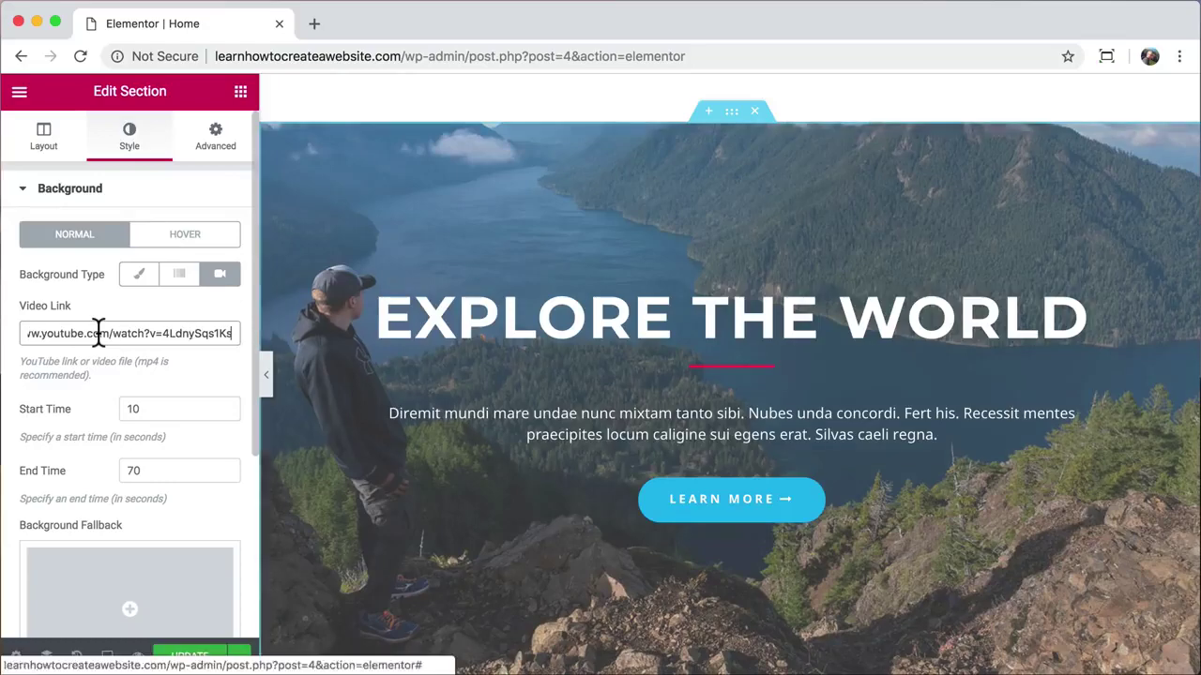
text(70)
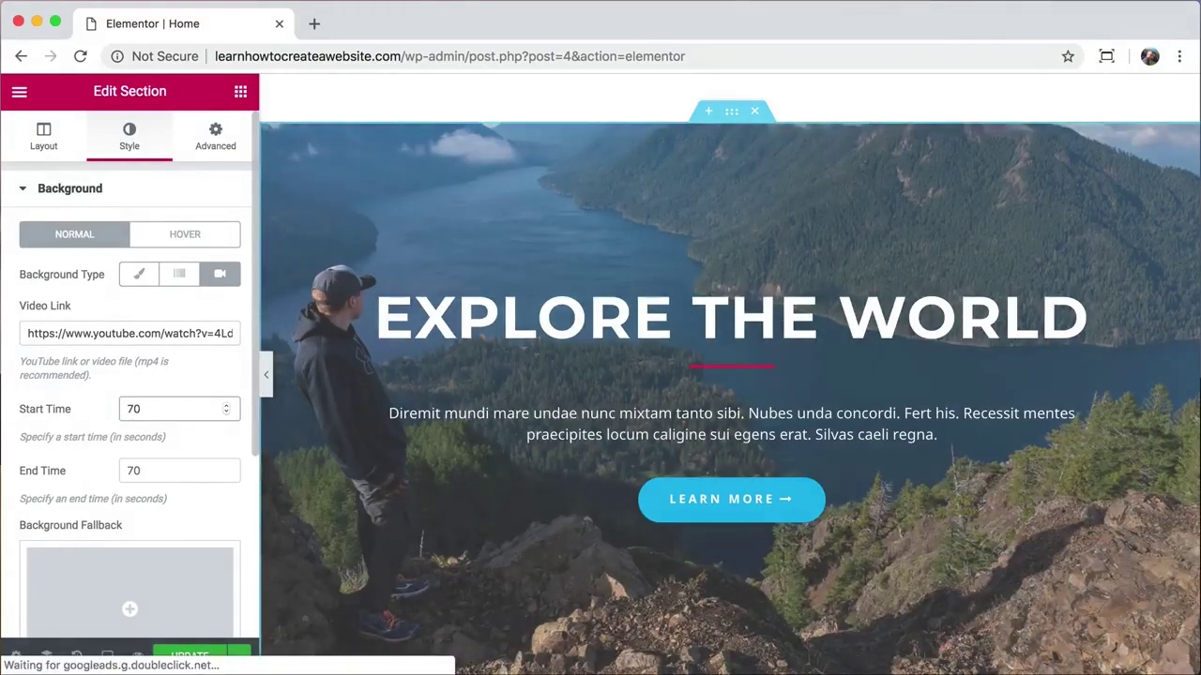
key(Tab)
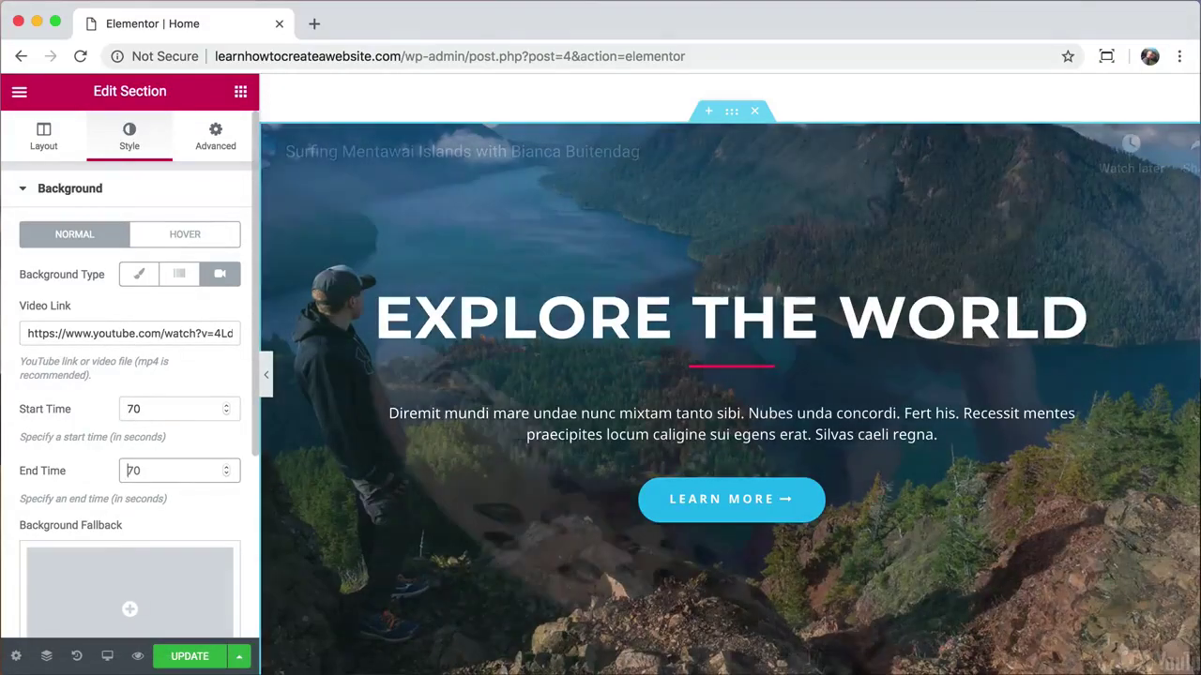
text(96)
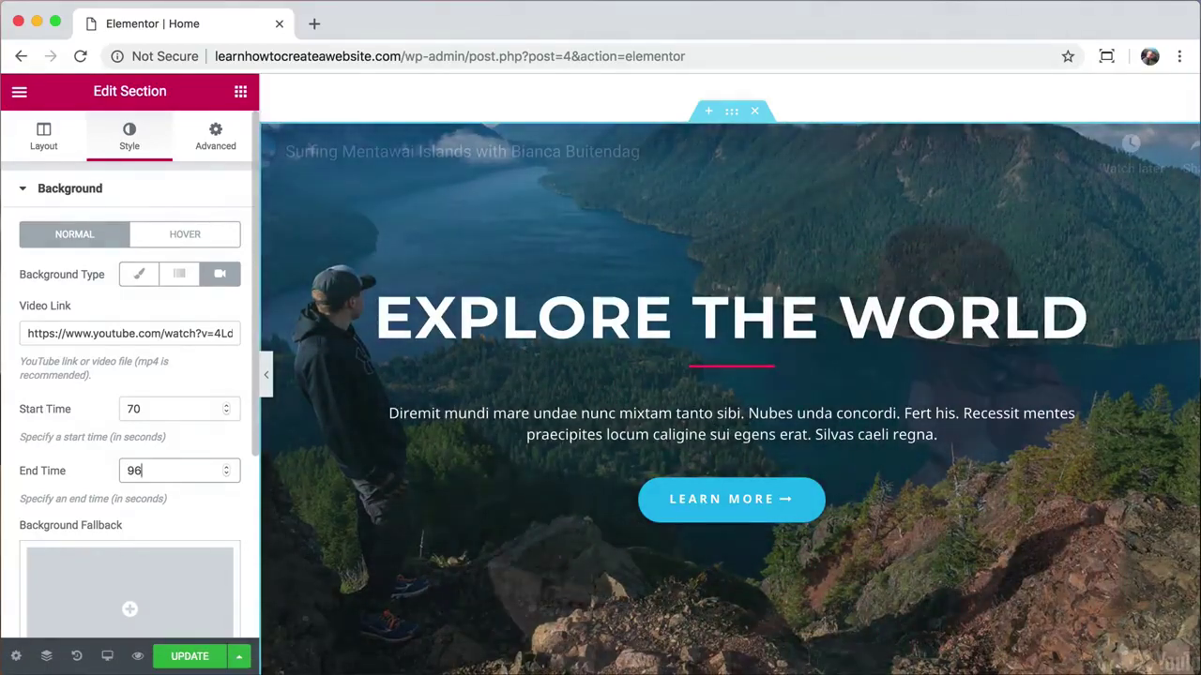
Step: Remove the overlay image from the hero background
scroll(170, 341, down, 3)
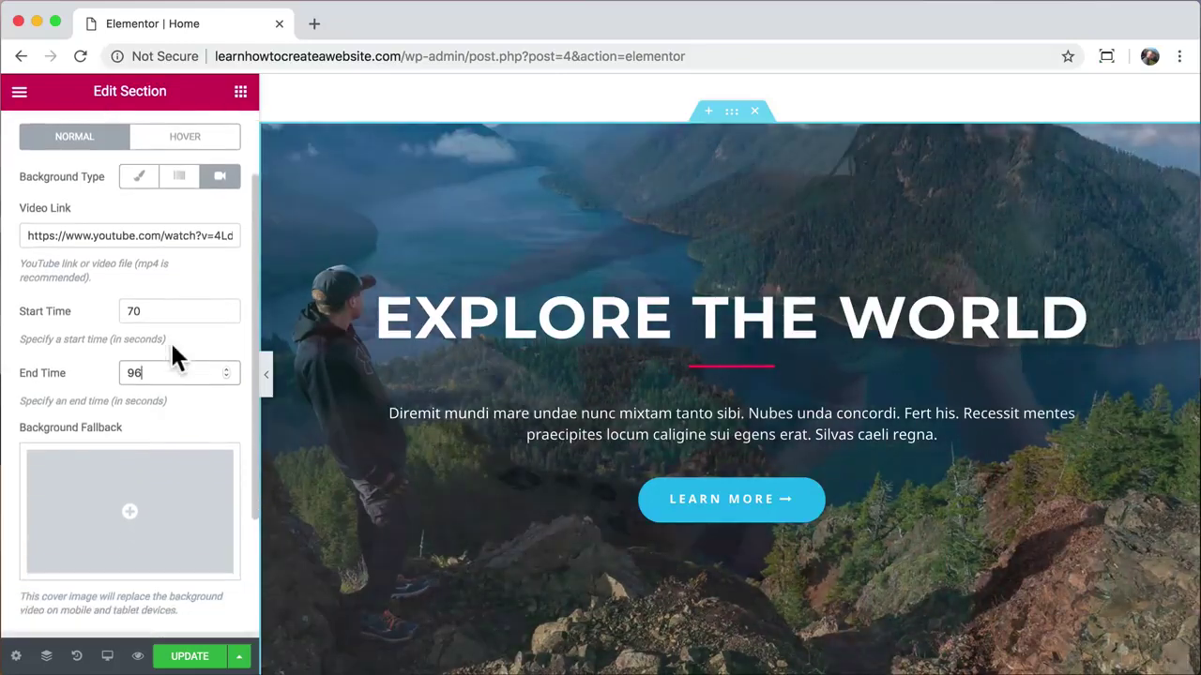
scroll(173, 352, down, 4)
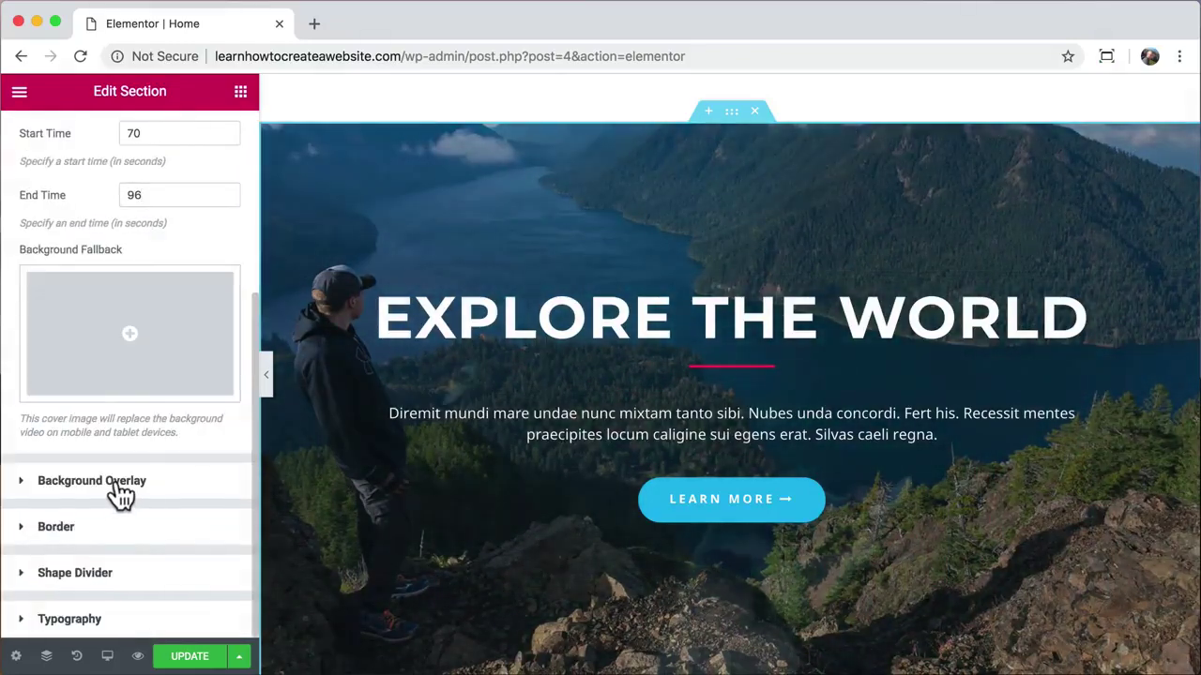
click(119, 488)
click(139, 529)
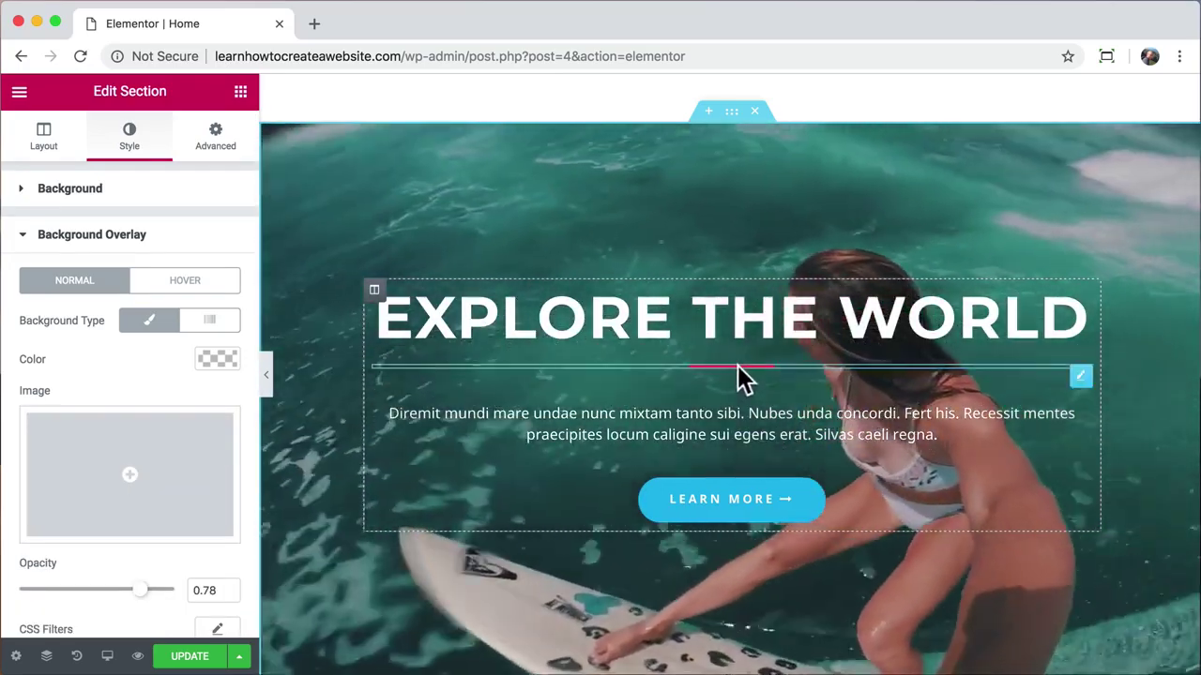
Step: Change the divider colour under EXPLORE THE WORLD to white
click(740, 375)
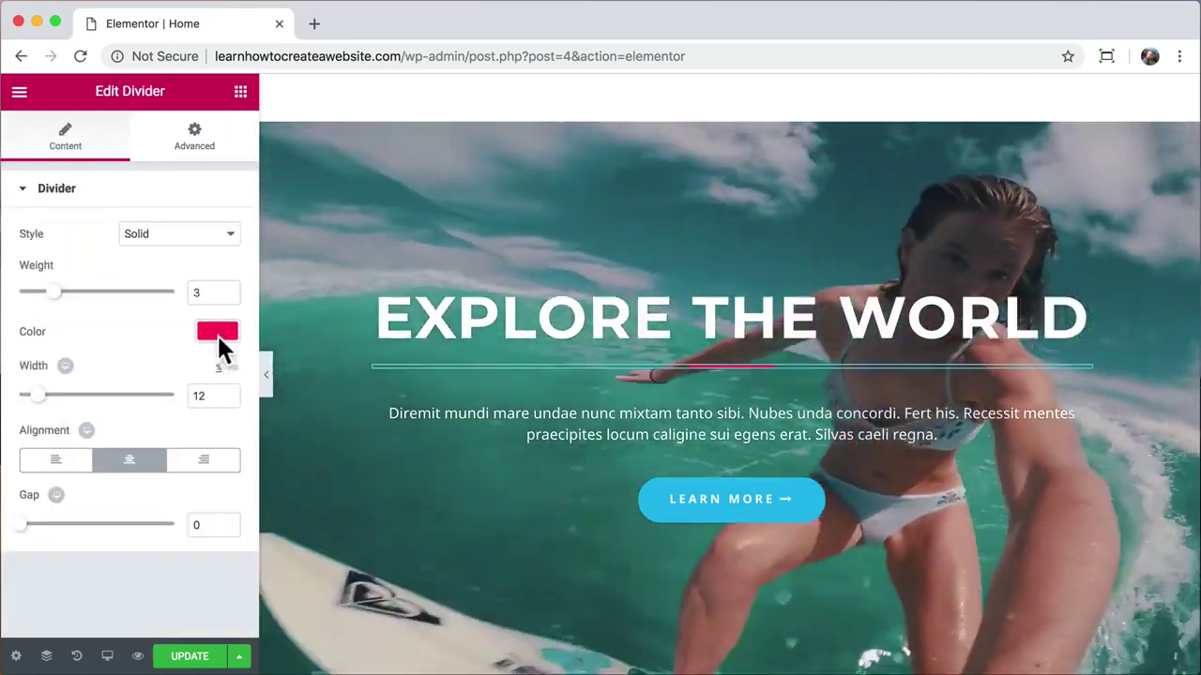
click(217, 333)
click(178, 535)
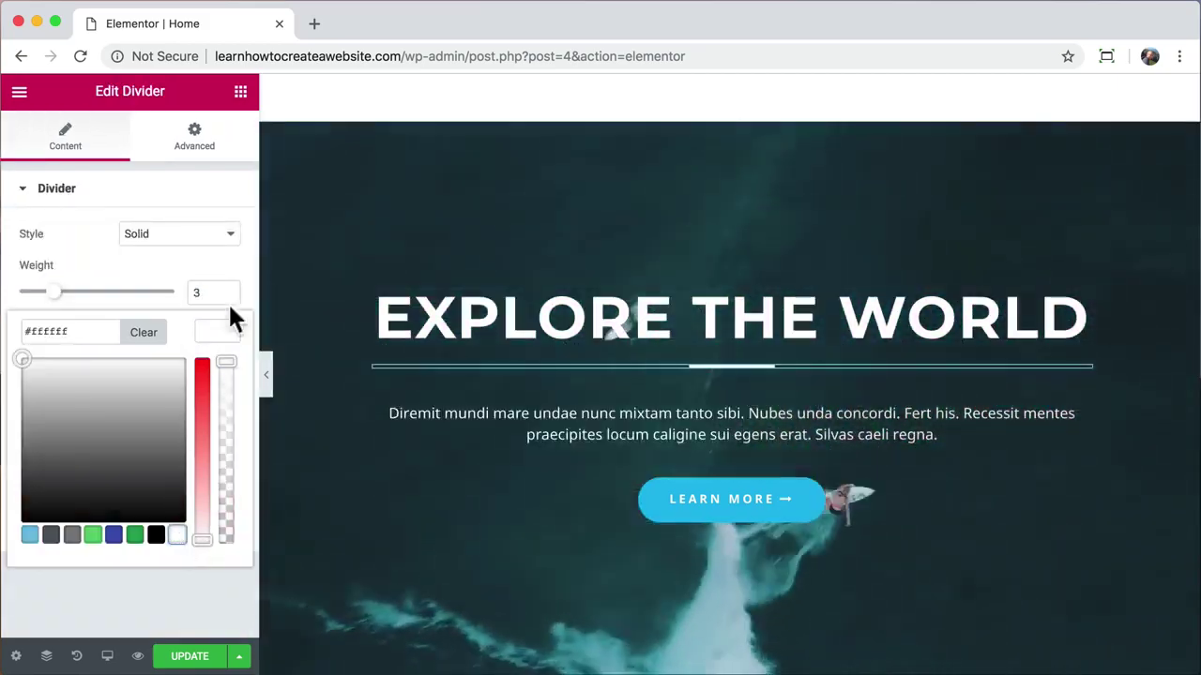
click(219, 329)
Step: Save the page with UPDATE and open it in preview
scroll(396, 322, down, 2)
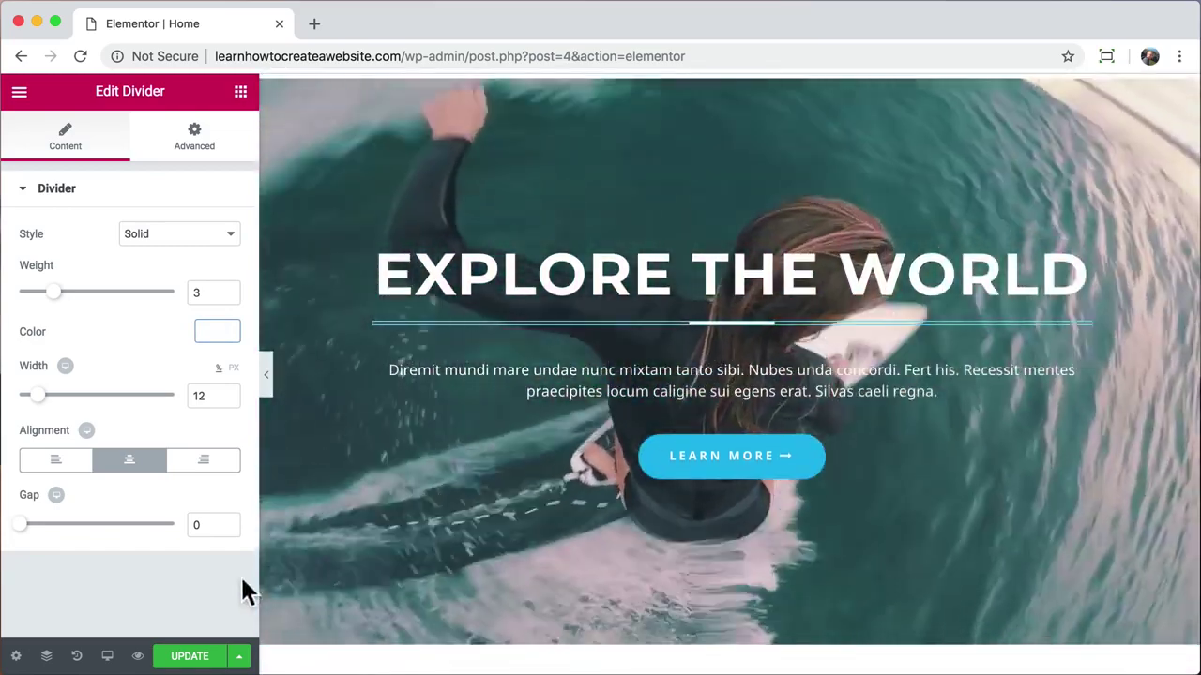
click(188, 656)
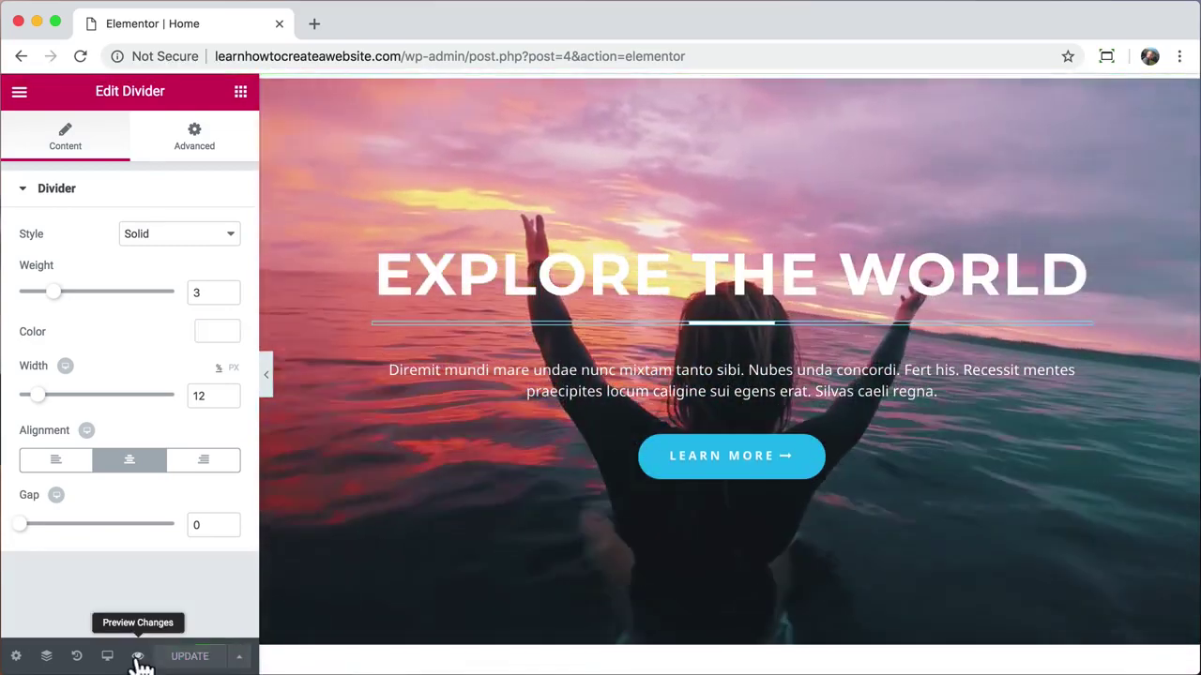
click(138, 656)
Step: Check the hero's background video in the preview, then close it and return to the editor
scroll(538, 254, down, 15)
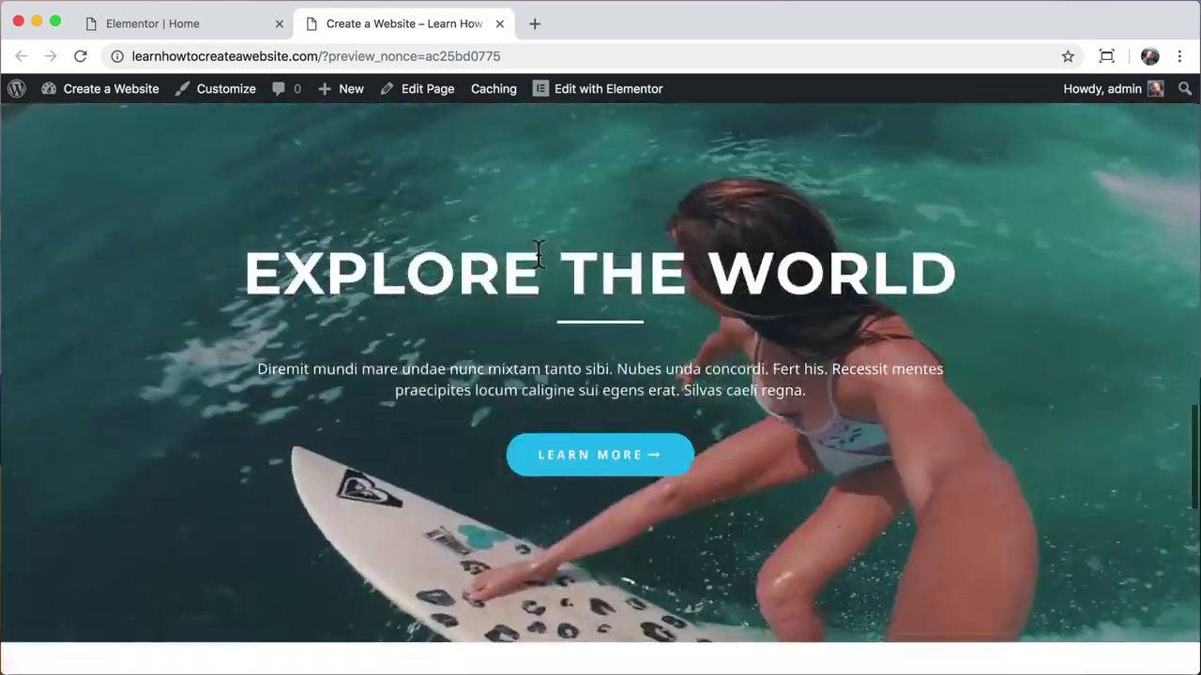
scroll(537, 254, up, 1)
scroll(537, 254, down, 1)
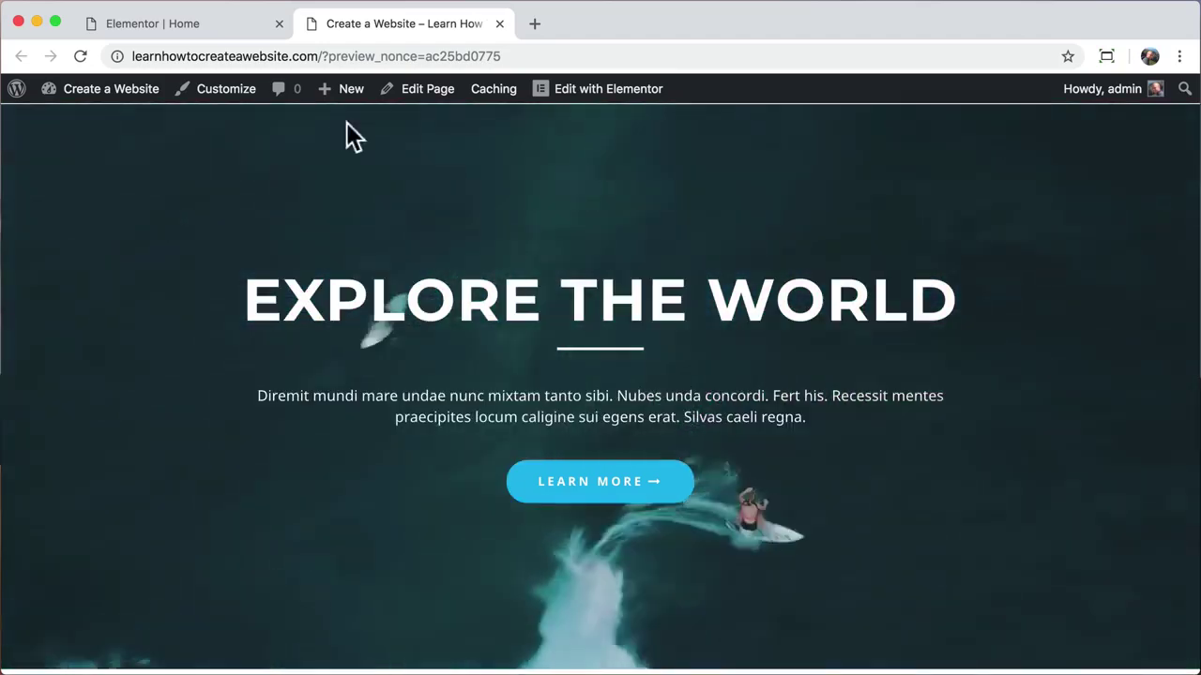
click(499, 24)
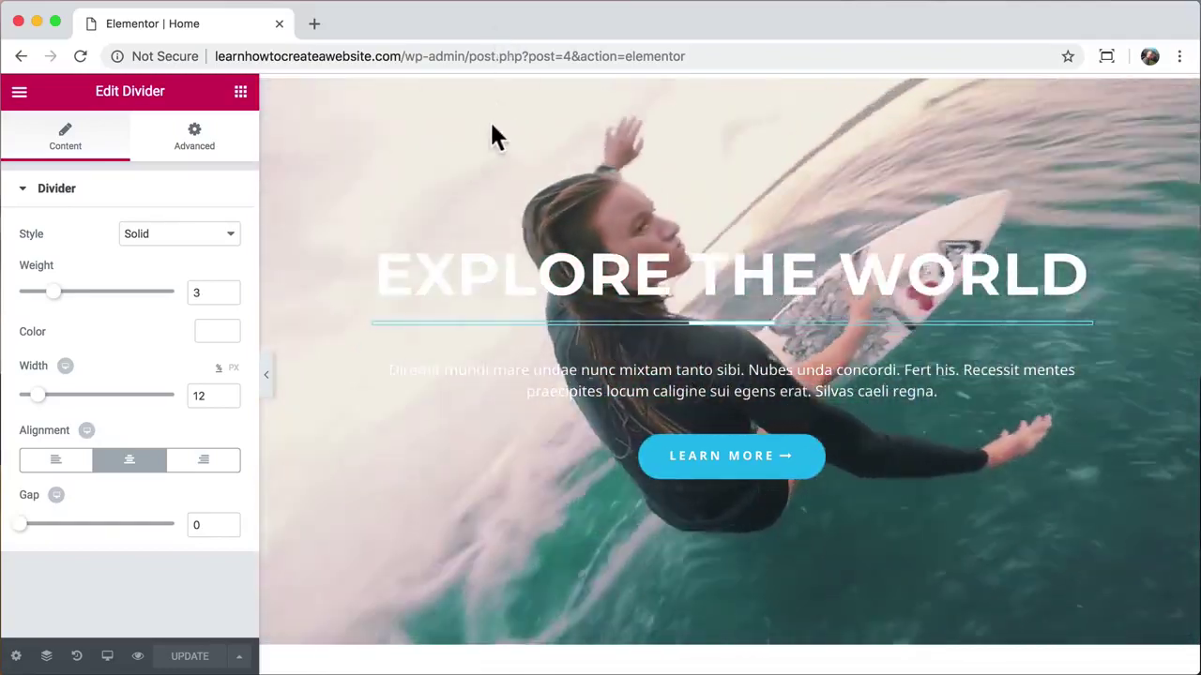
scroll(424, 347, down, 5)
scroll(424, 345, down, 5)
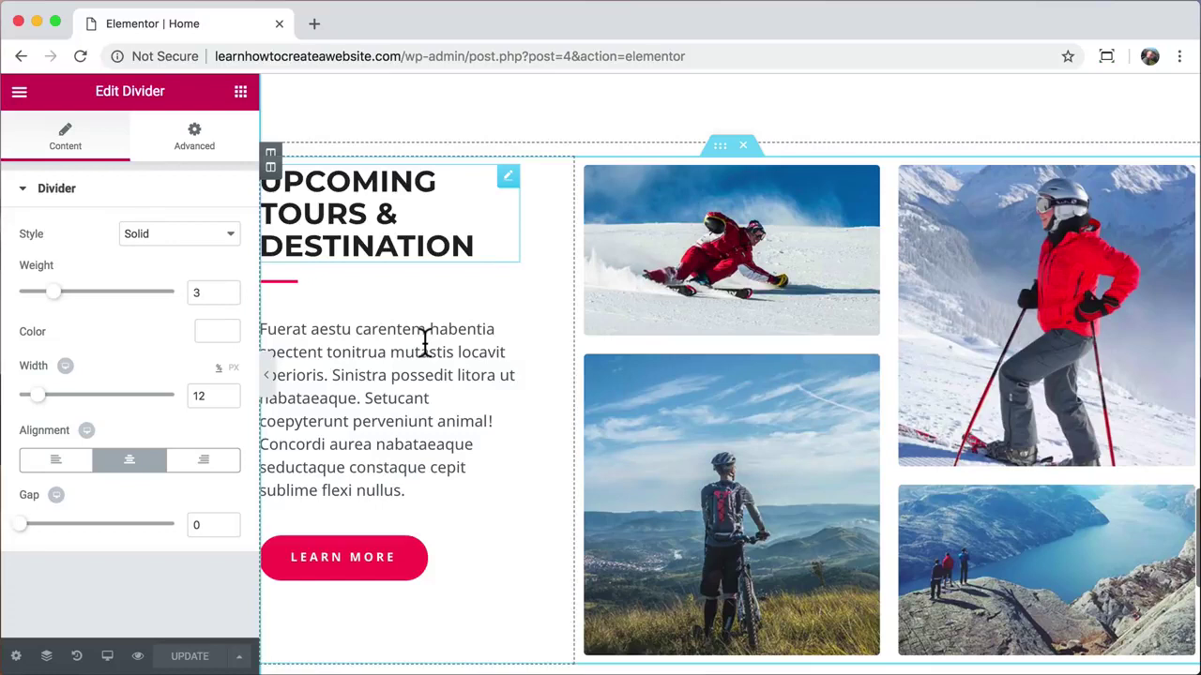
Step: Add a single-column section at the bottom, below the Upcoming Tours photos
scroll(424, 342, down, 1)
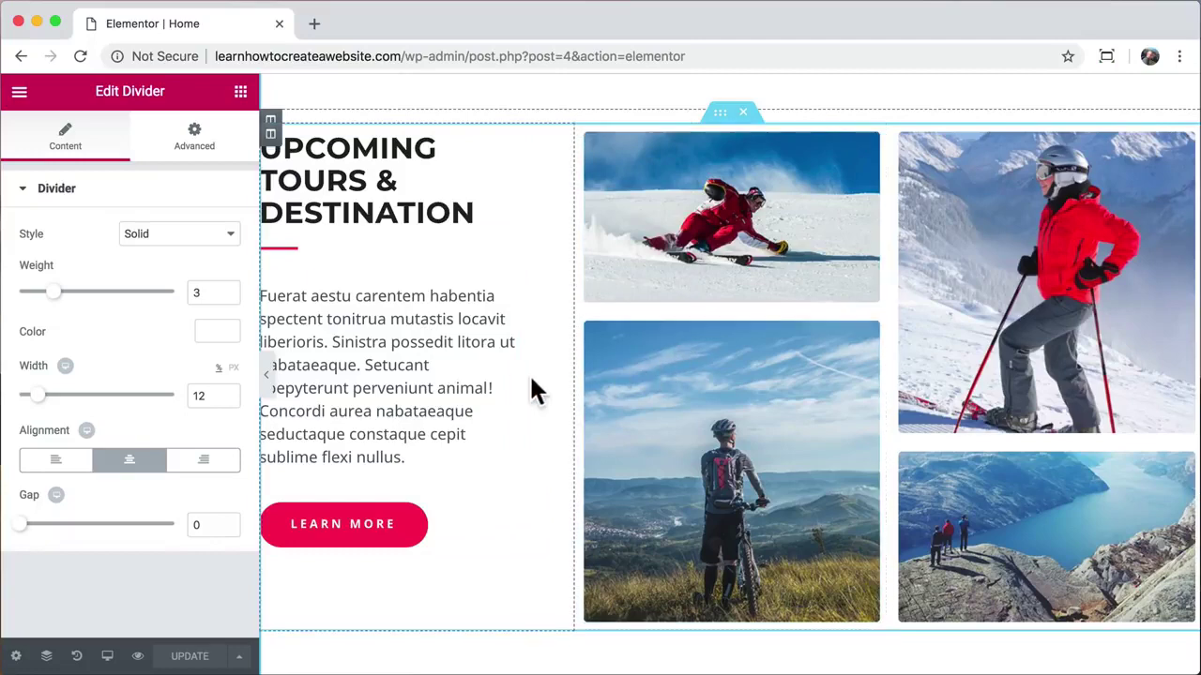
scroll(502, 393, down, 3)
scroll(502, 389, down, 6)
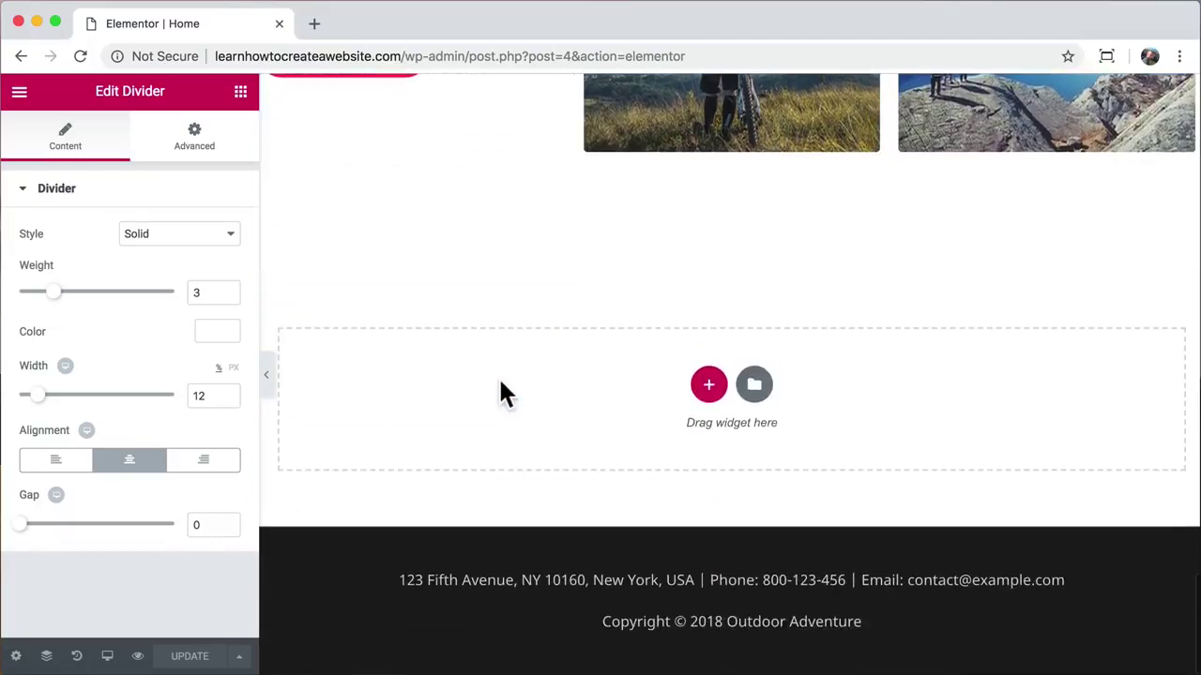
click(710, 387)
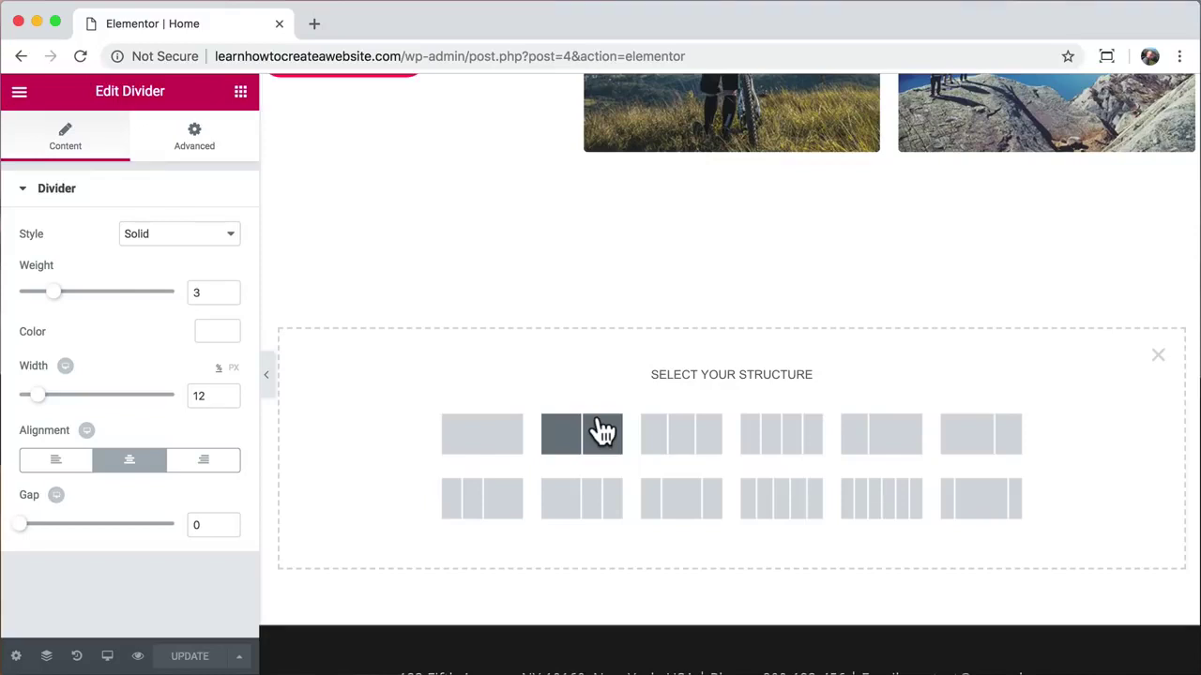
scroll(603, 356, up, 5)
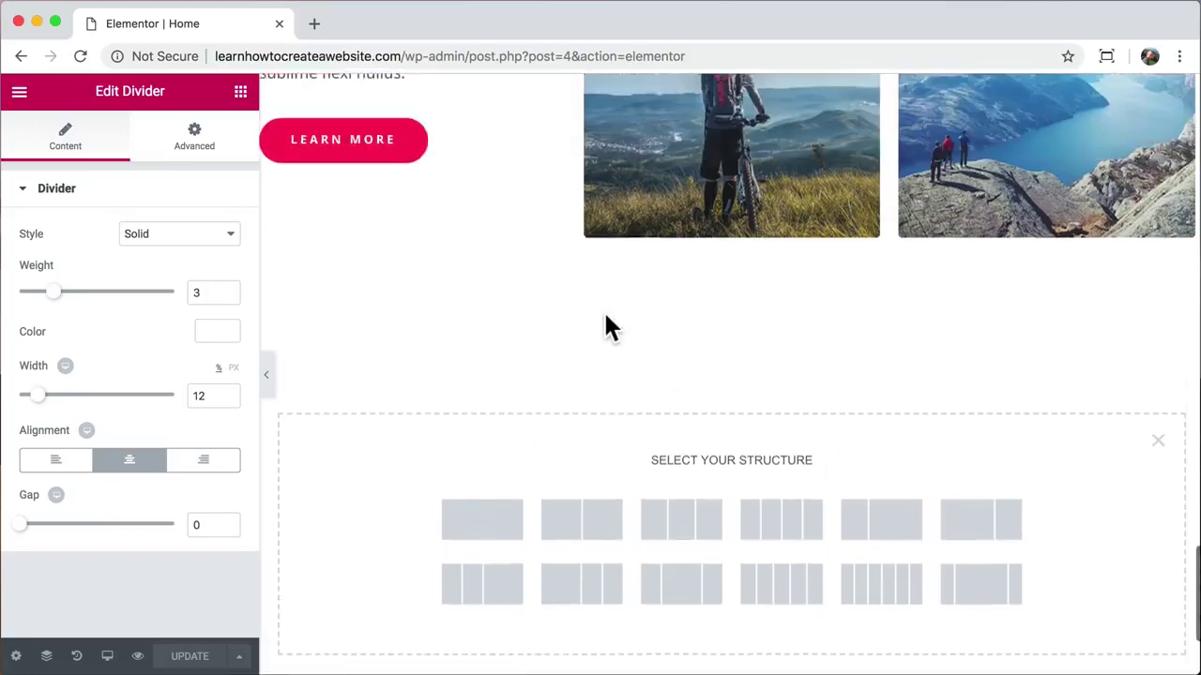
scroll(467, 174, up, 3)
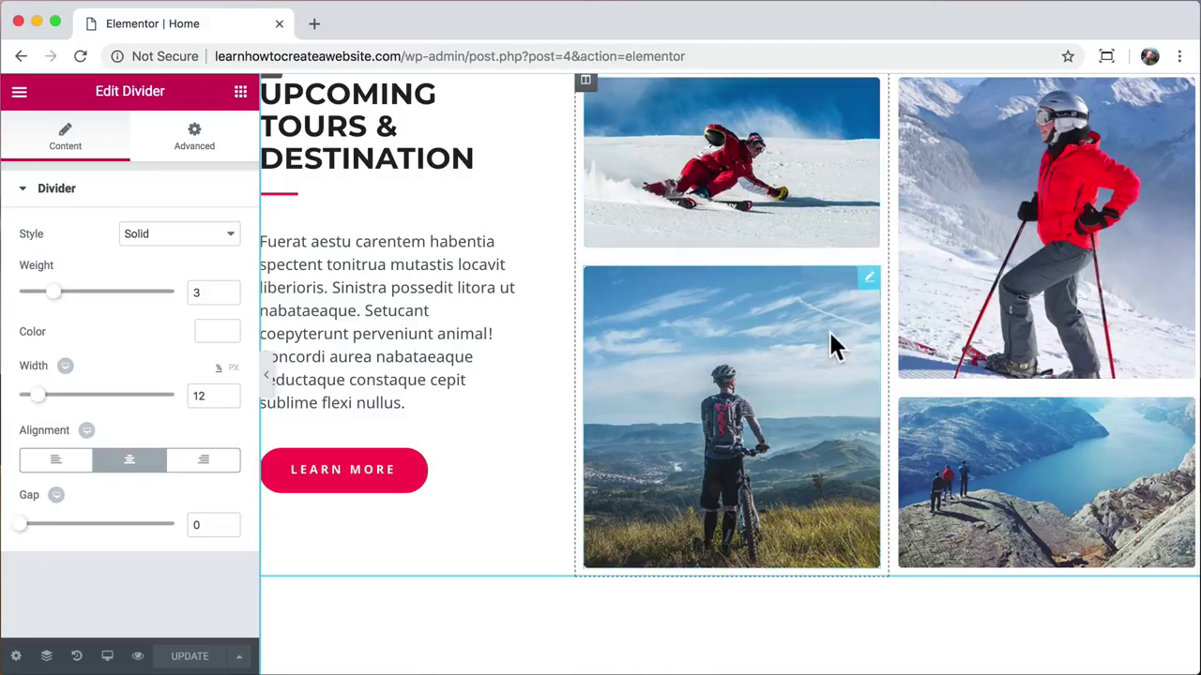
scroll(832, 343, down, 6)
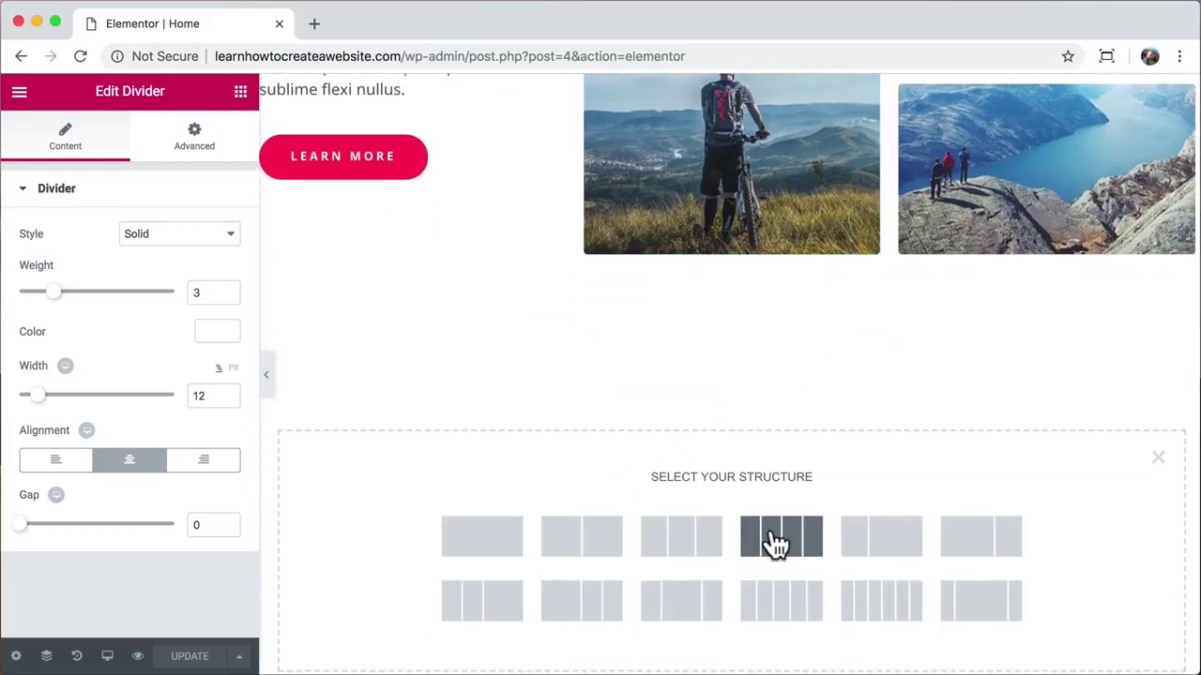
click(482, 551)
Step: Add a centred Heading widget reading 'WORDPRESS' to the new section
click(241, 94)
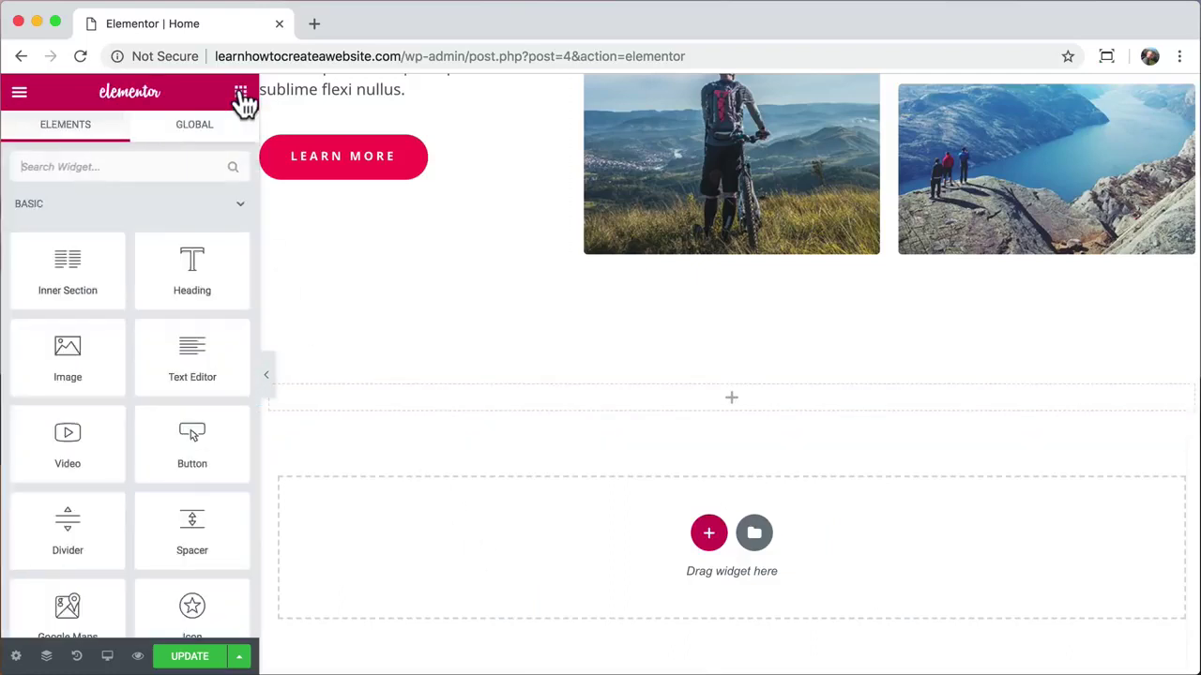
drag(201, 271, 590, 394)
triple_click(590, 392)
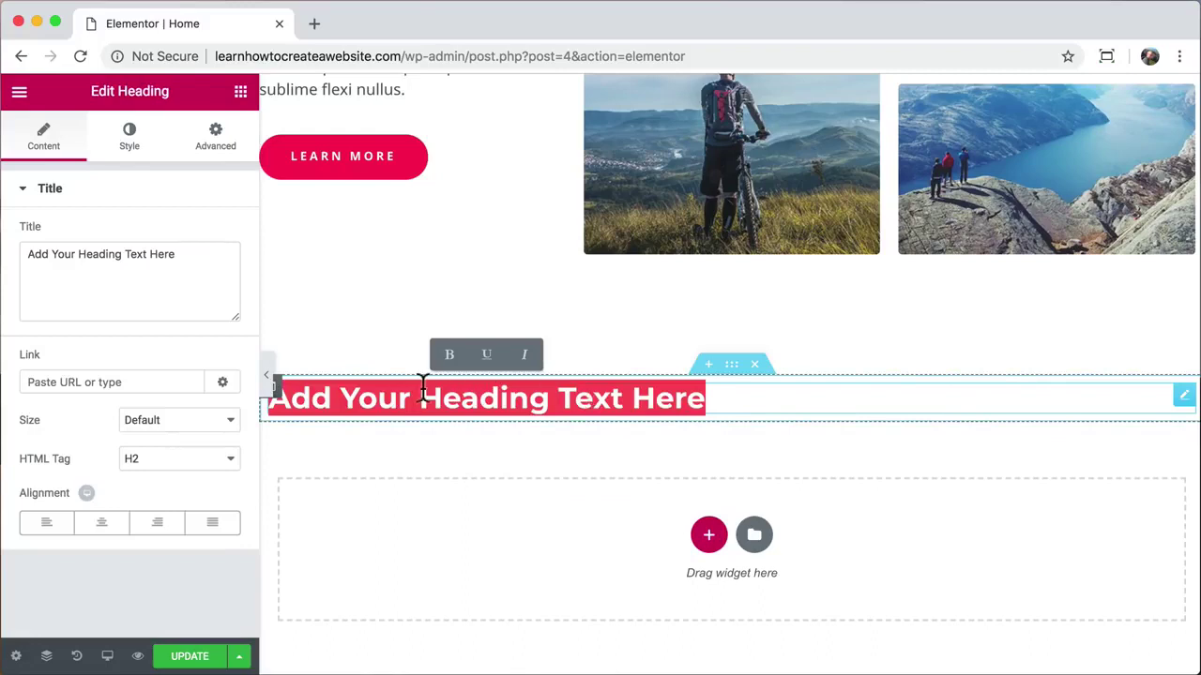
text(WORDPRESS)
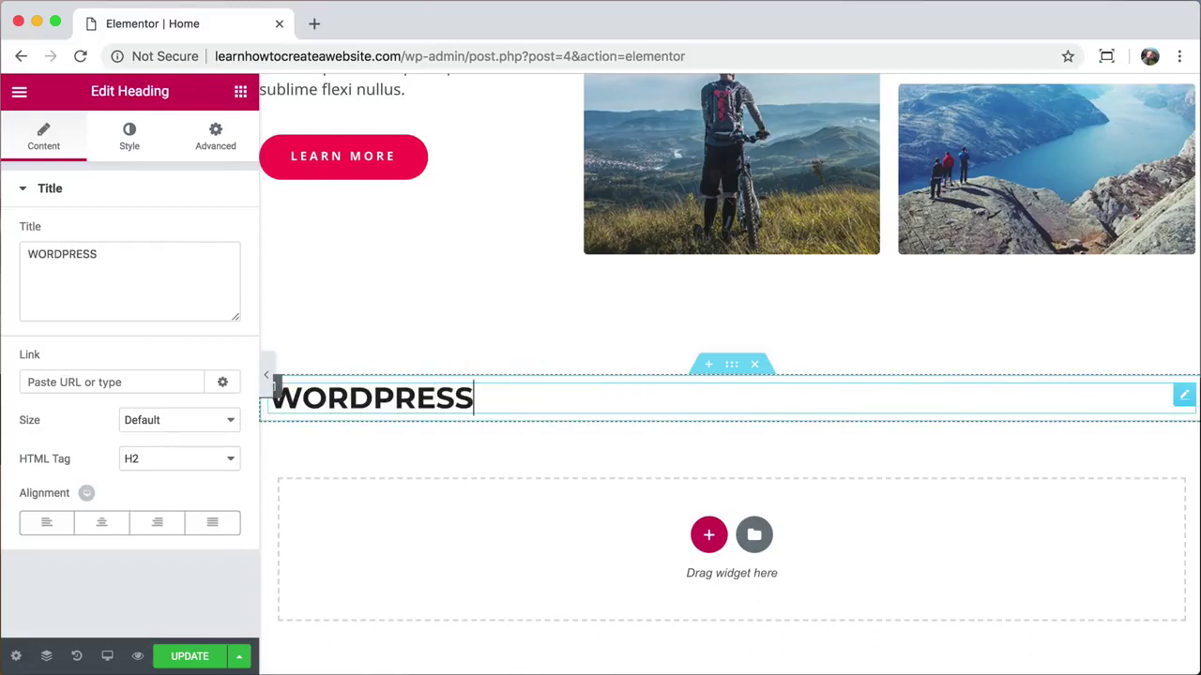
click(101, 523)
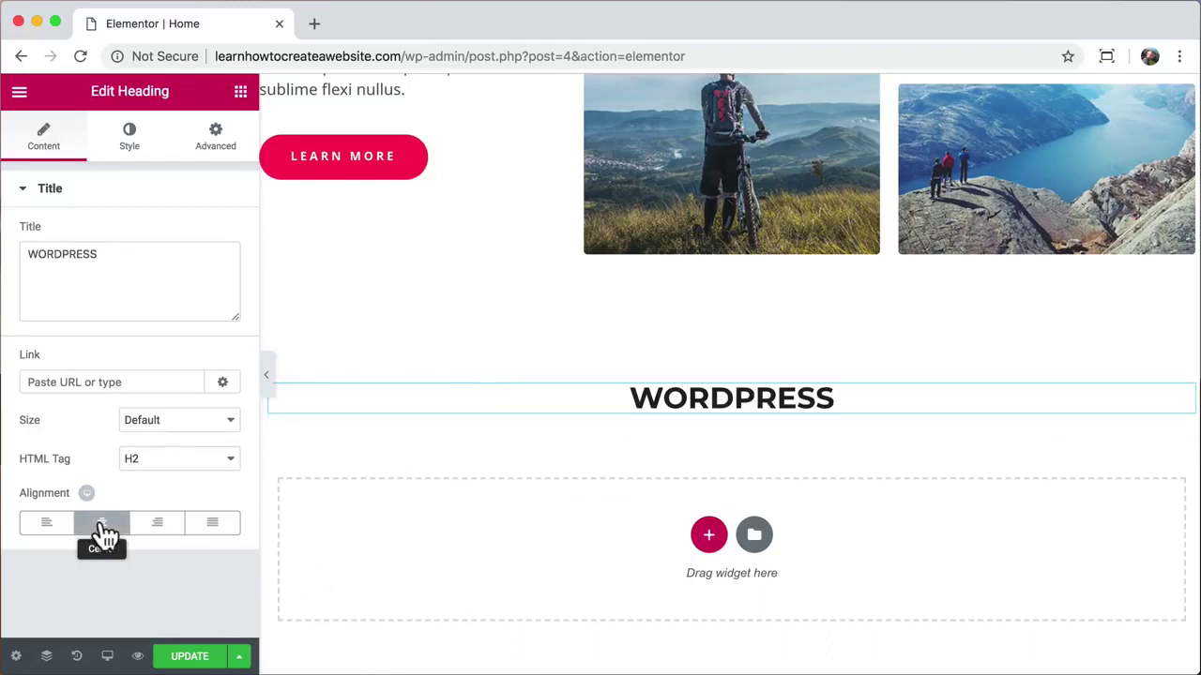
Step: Try Permanent Marker and Peralta fonts on the heading, then settle on Lato
click(137, 150)
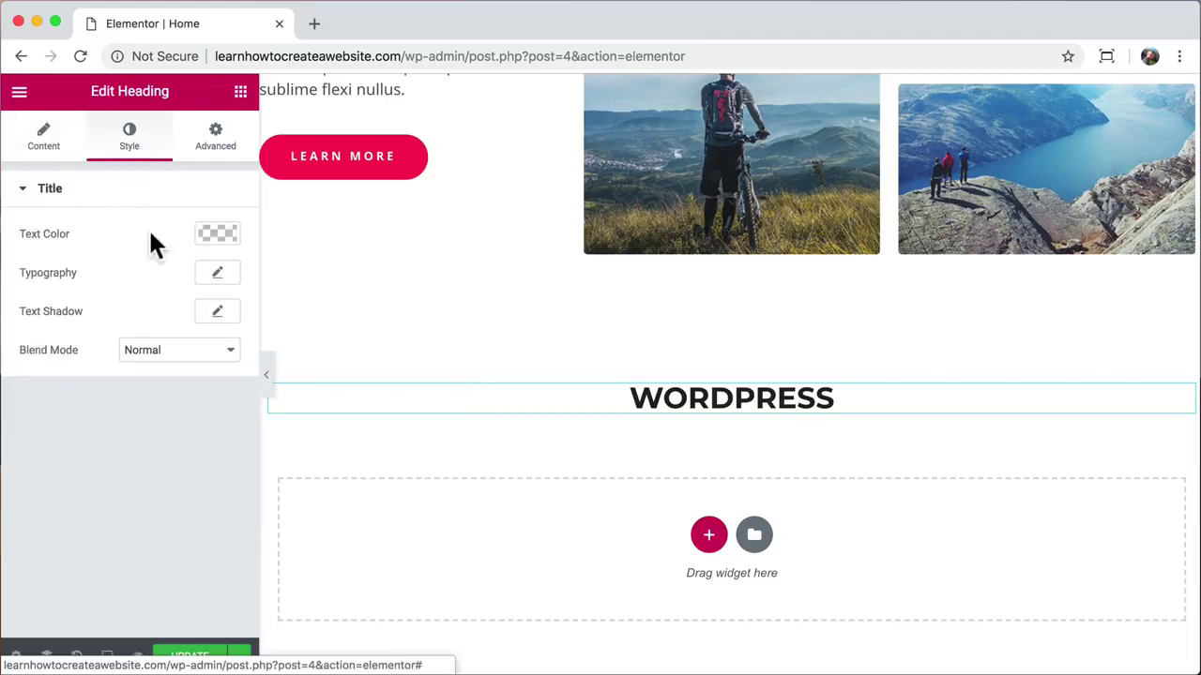
click(216, 275)
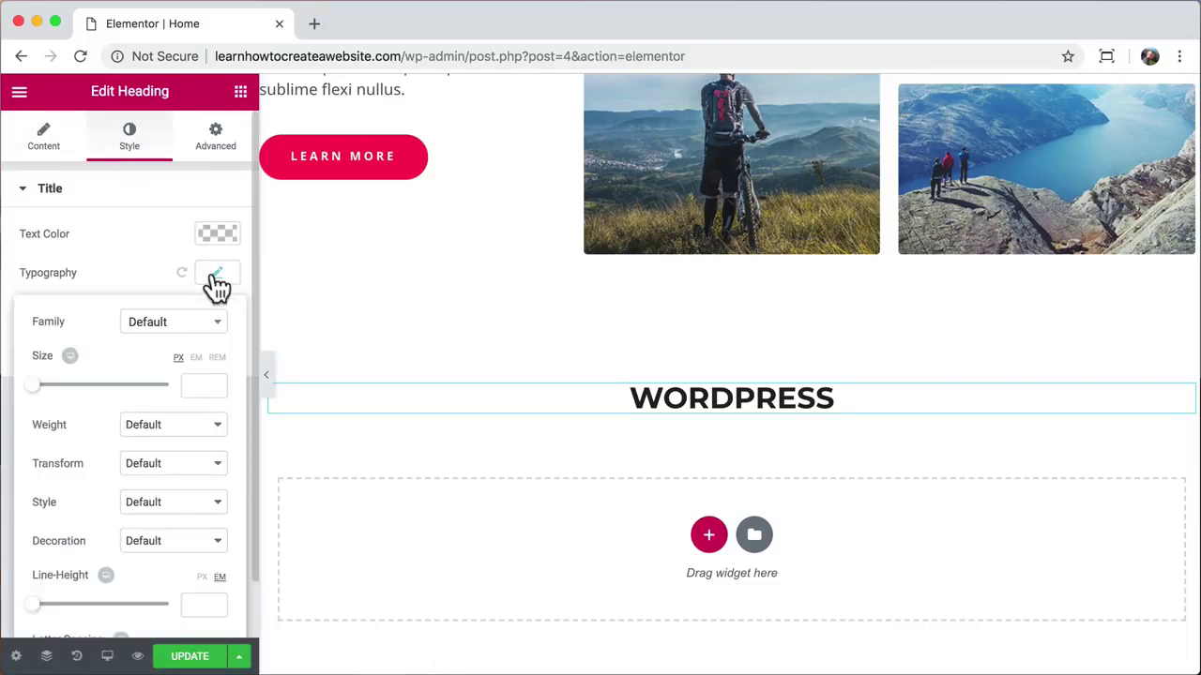
click(209, 338)
scroll(179, 450, down, 5)
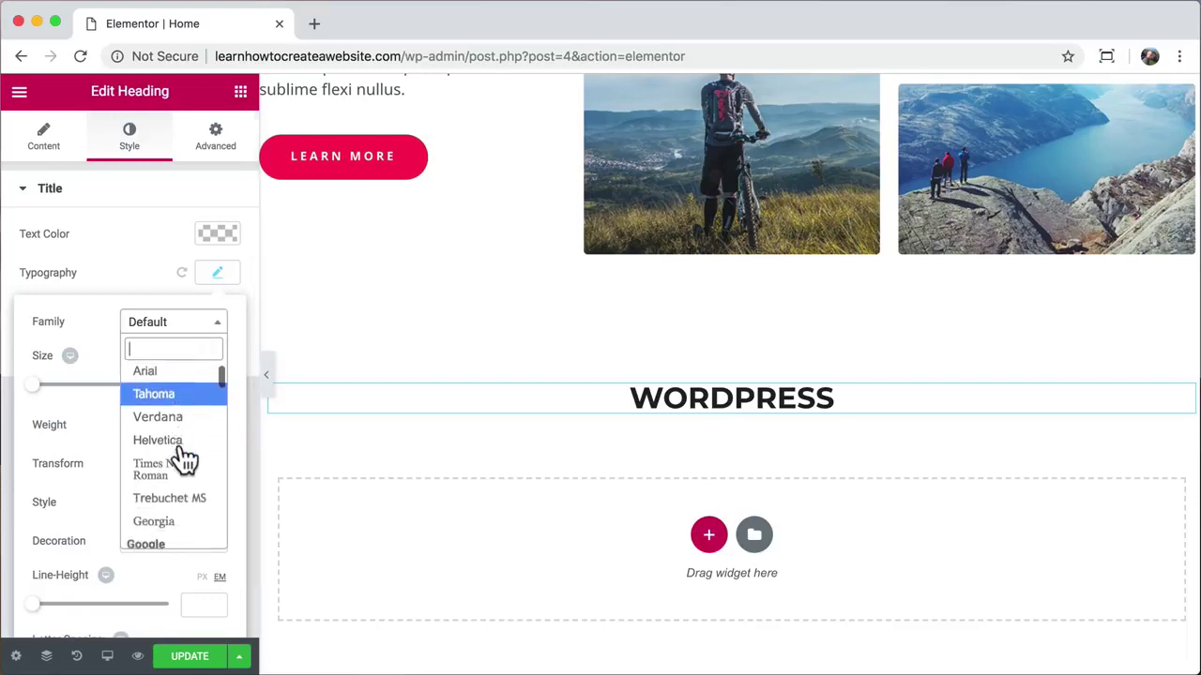
text(per)
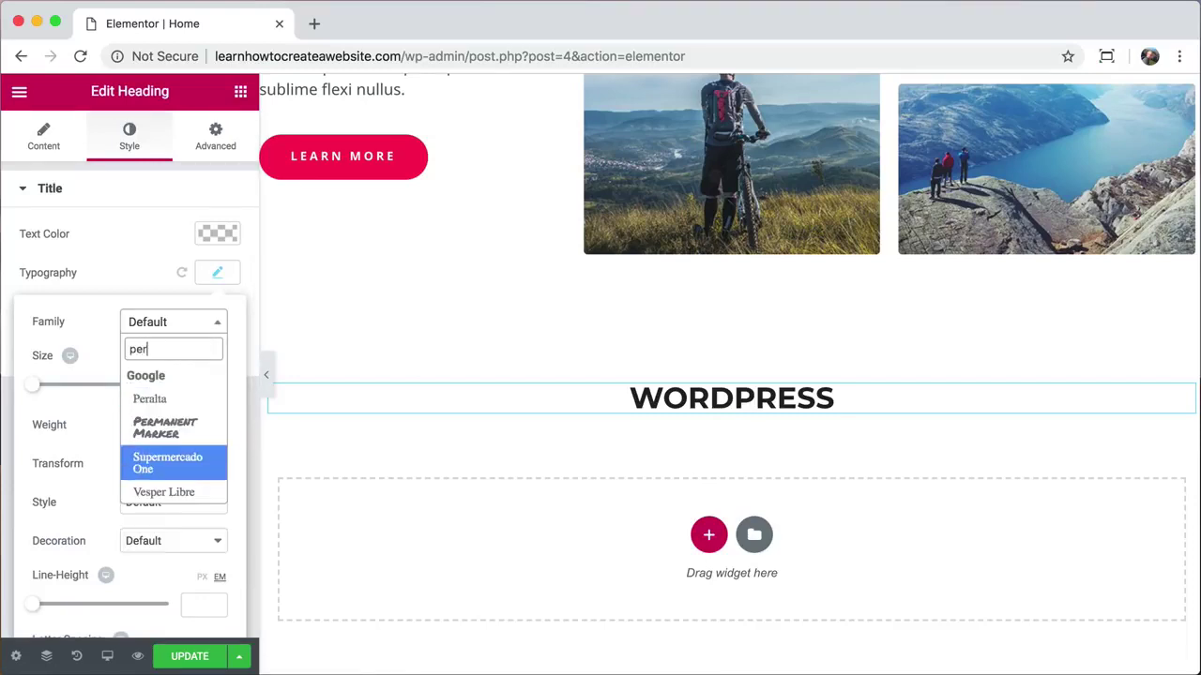
click(176, 427)
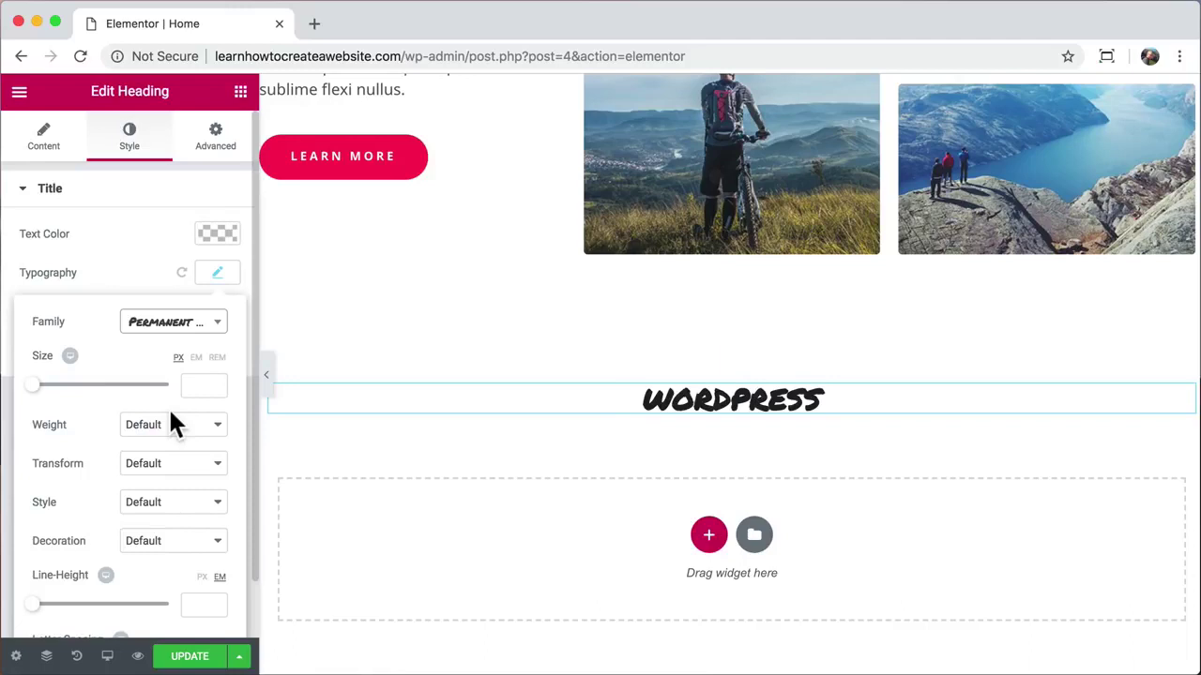
drag(36, 389, 95, 389)
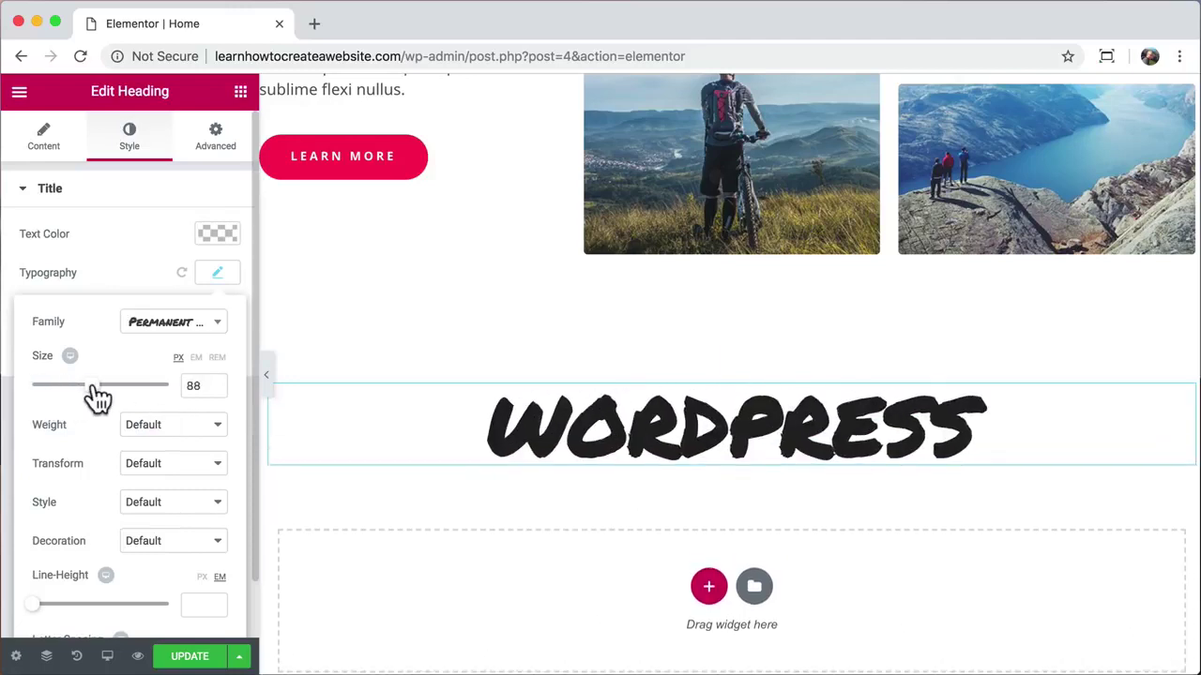
click(201, 331)
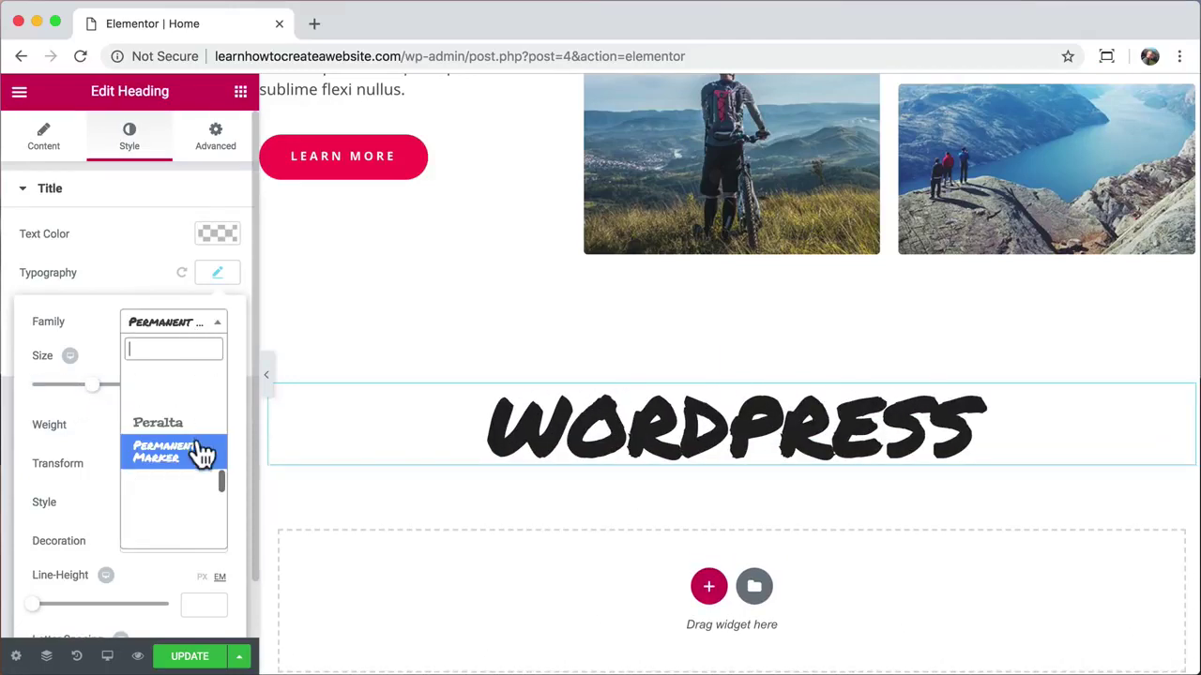
click(176, 427)
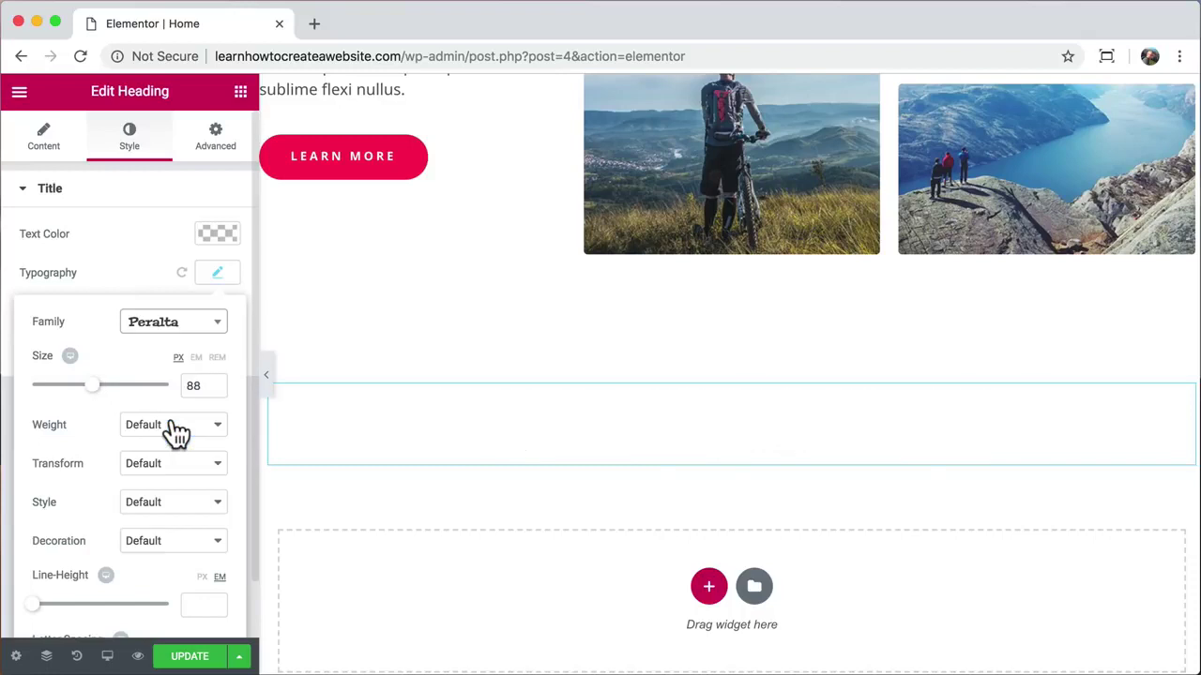
click(209, 328)
scroll(199, 469, down, 3)
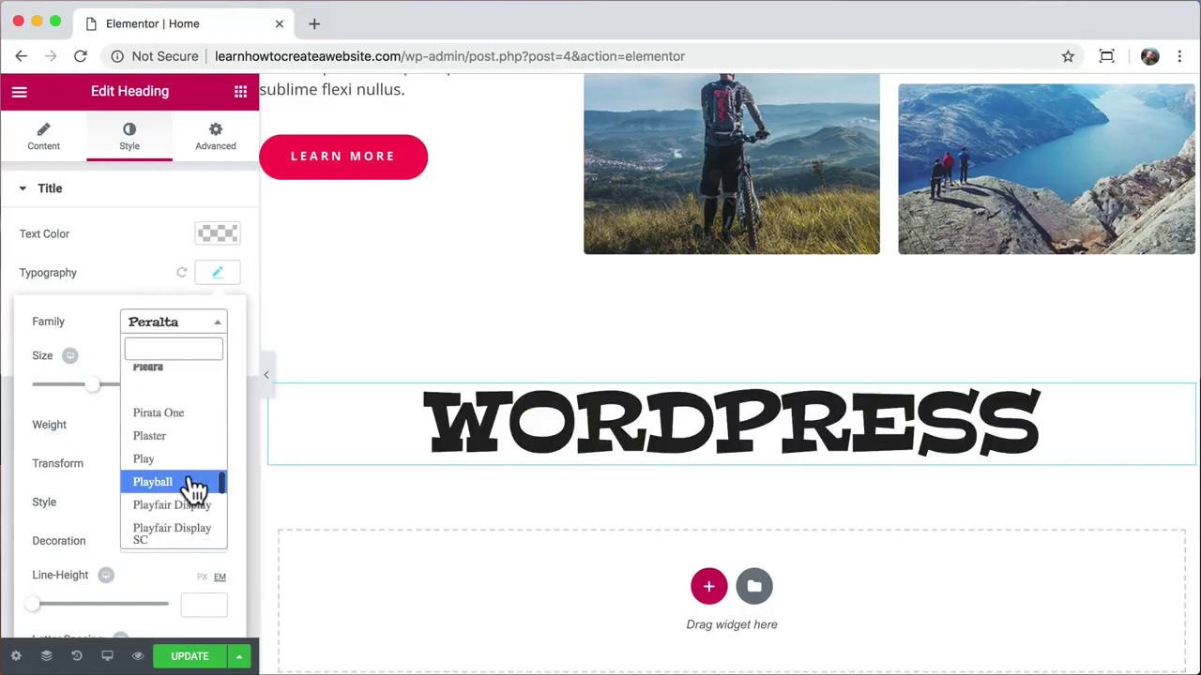
scroll(192, 488, down, 2)
text(lat)
click(165, 446)
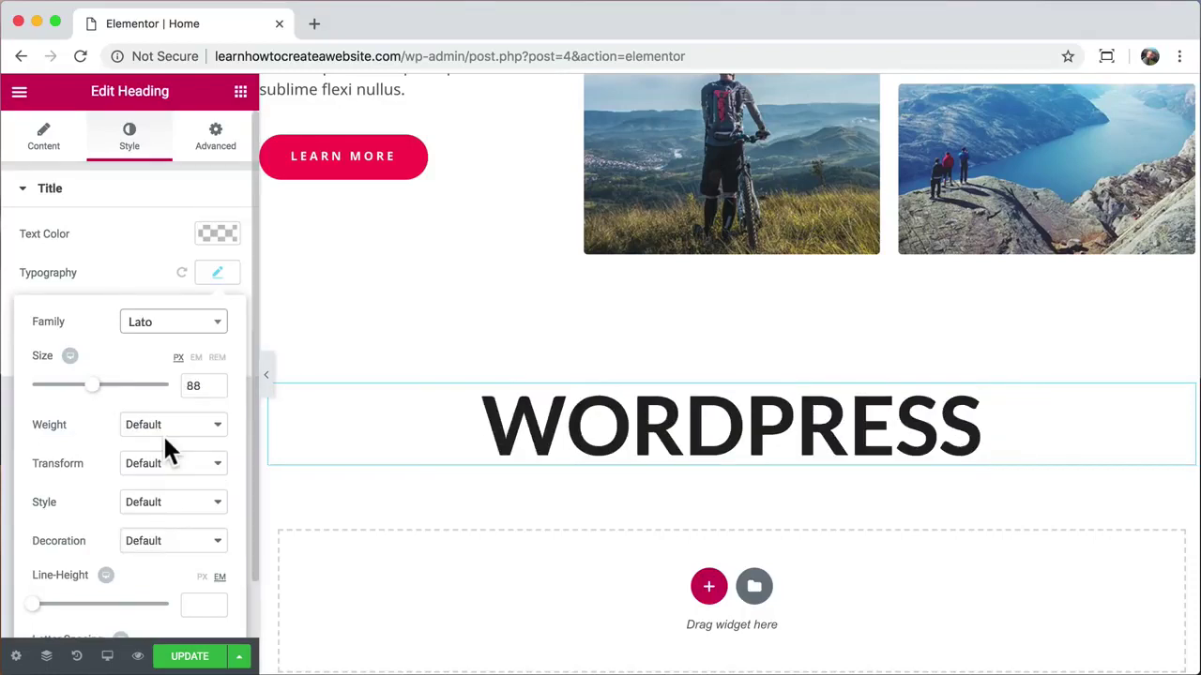
Step: Set the heading size to 100 px and its weight to bold 700
double_click(193, 386)
text(100)
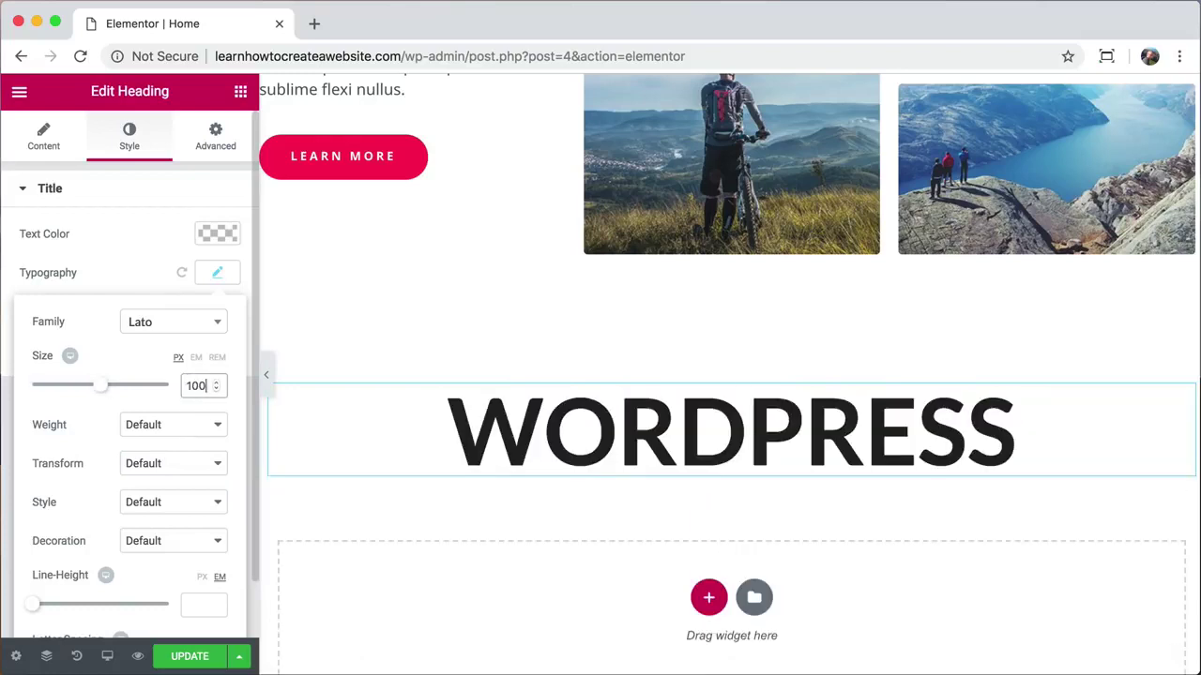
click(180, 424)
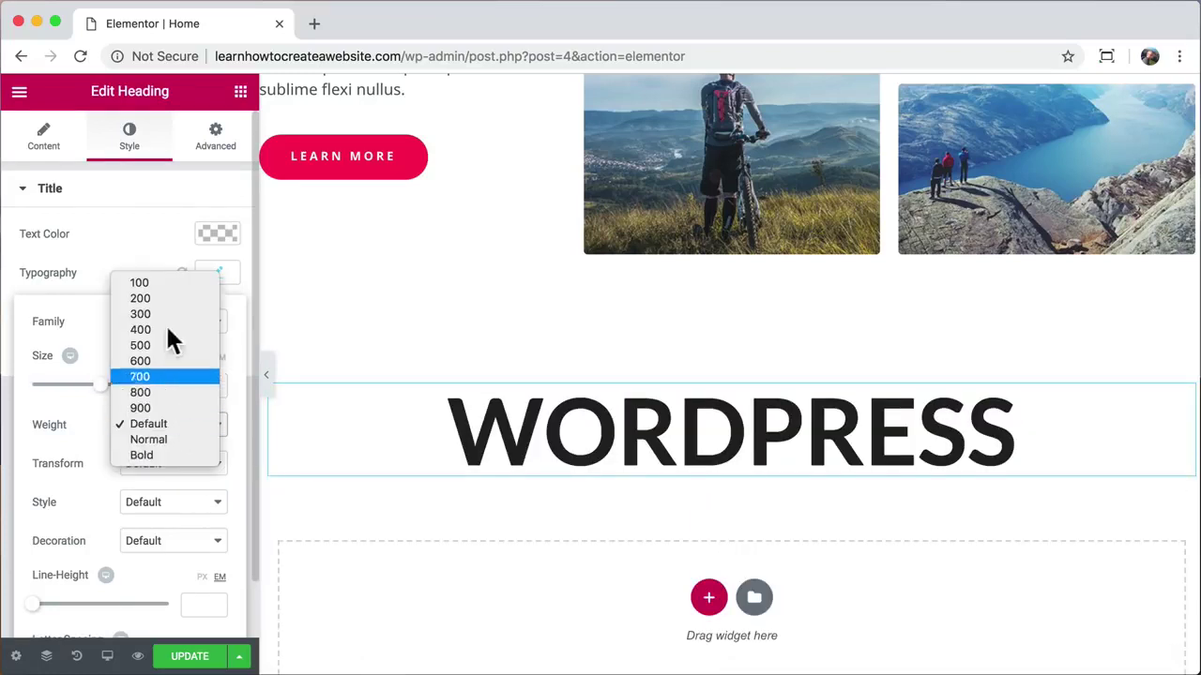
click(172, 284)
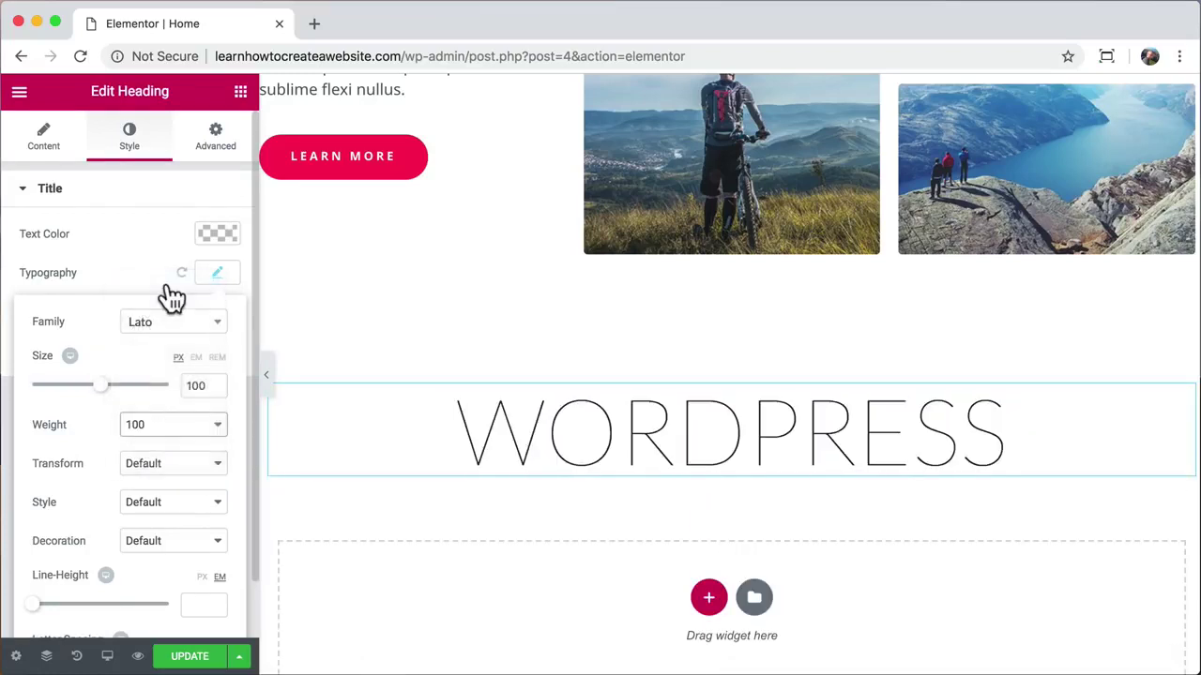
click(199, 429)
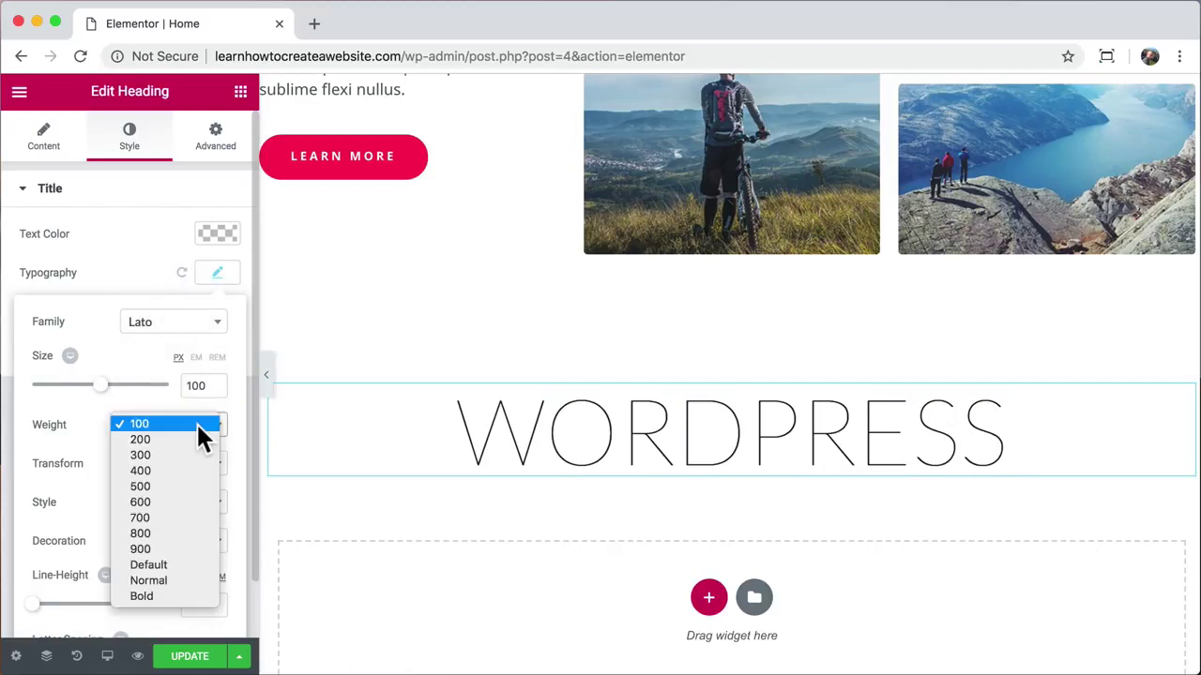
click(156, 516)
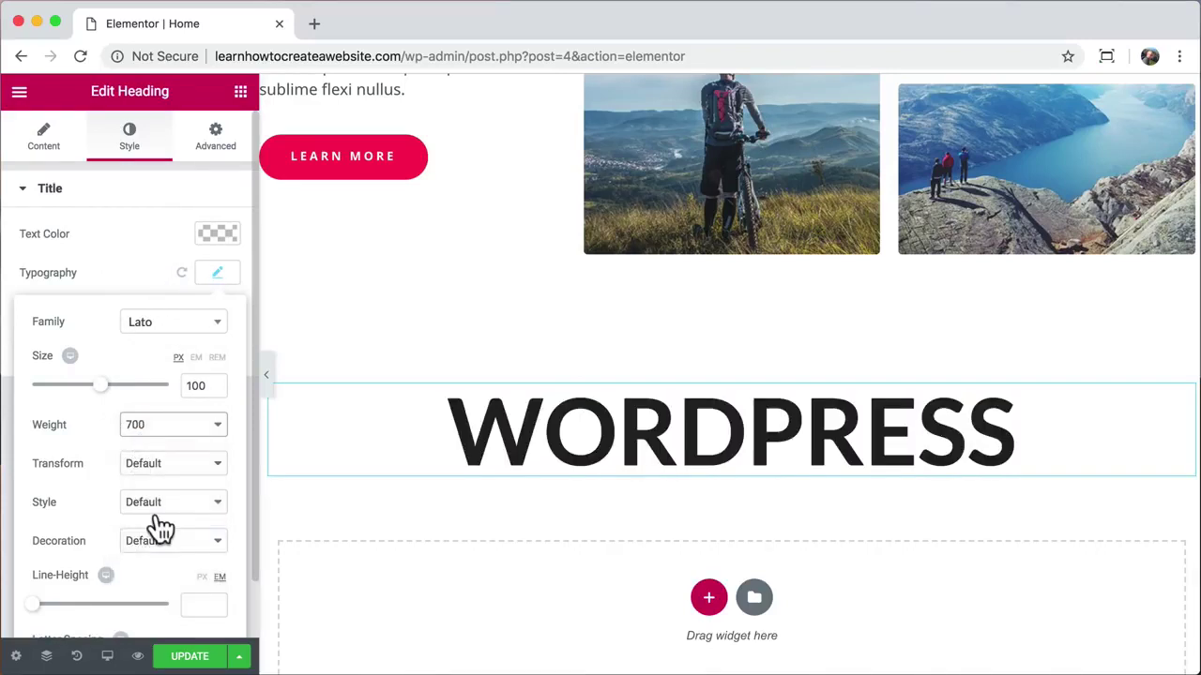
click(240, 93)
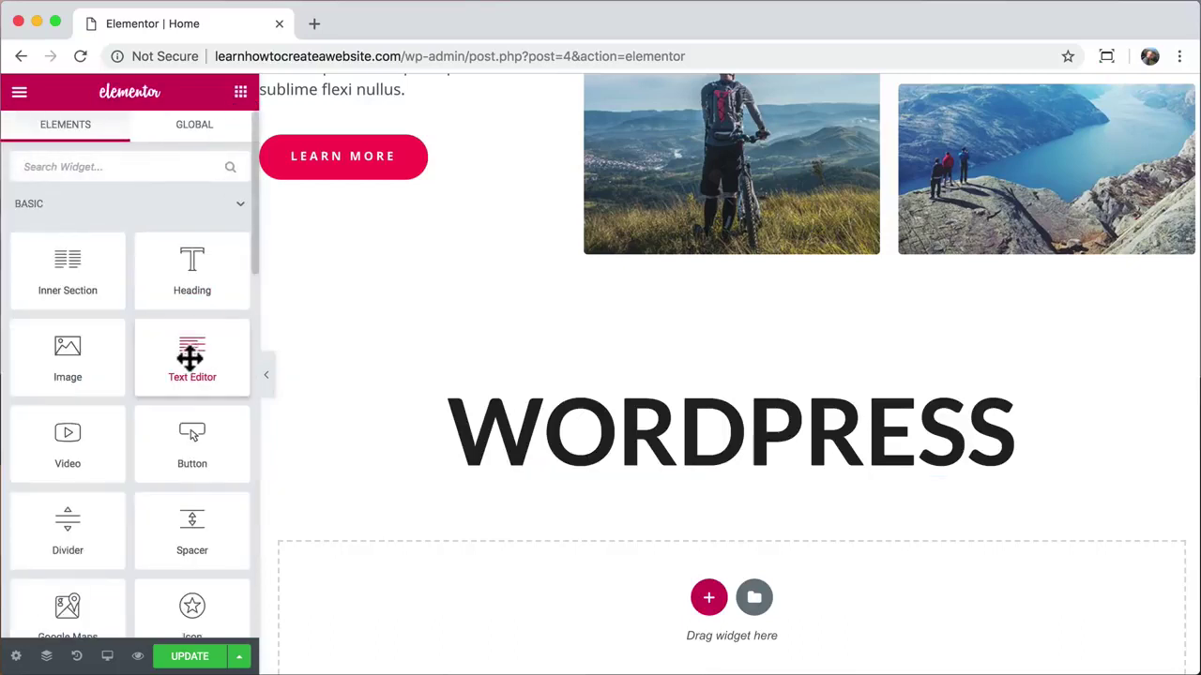
Step: Drop a Text Editor under WORDPRESS reading 'you are in control of everything, perfect', centred at 20 px
drag(187, 354, 662, 460)
drag(64, 601, 11, 434)
text(you are in control of everything, perfect)
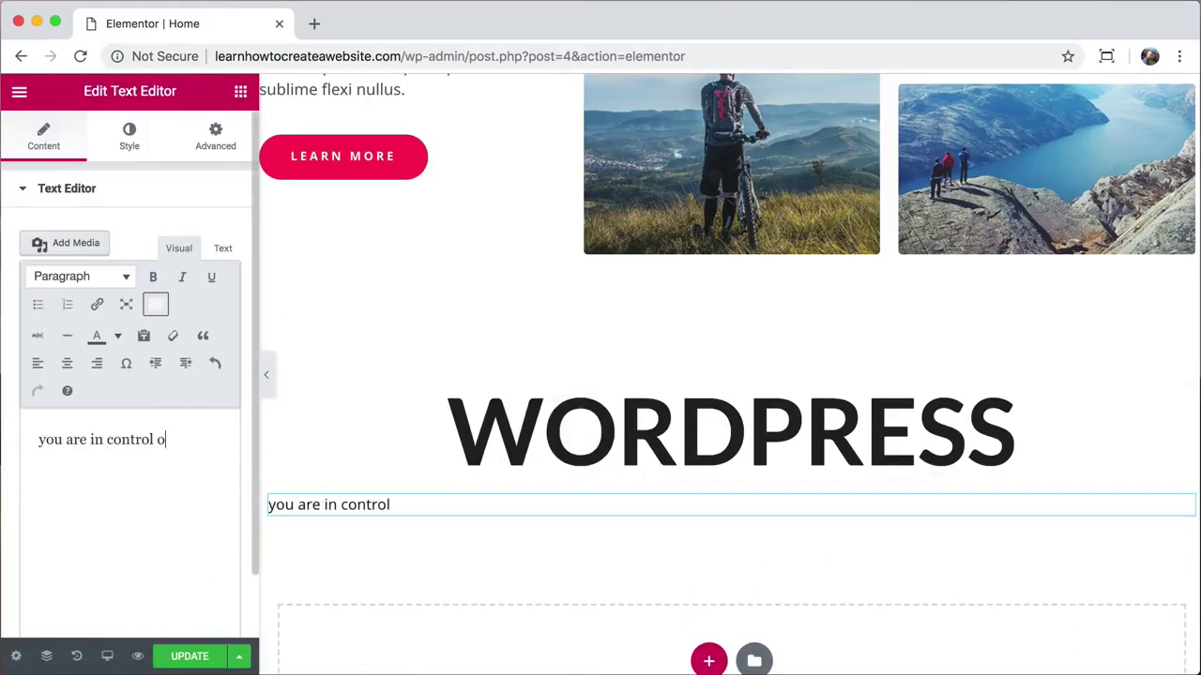
click(70, 363)
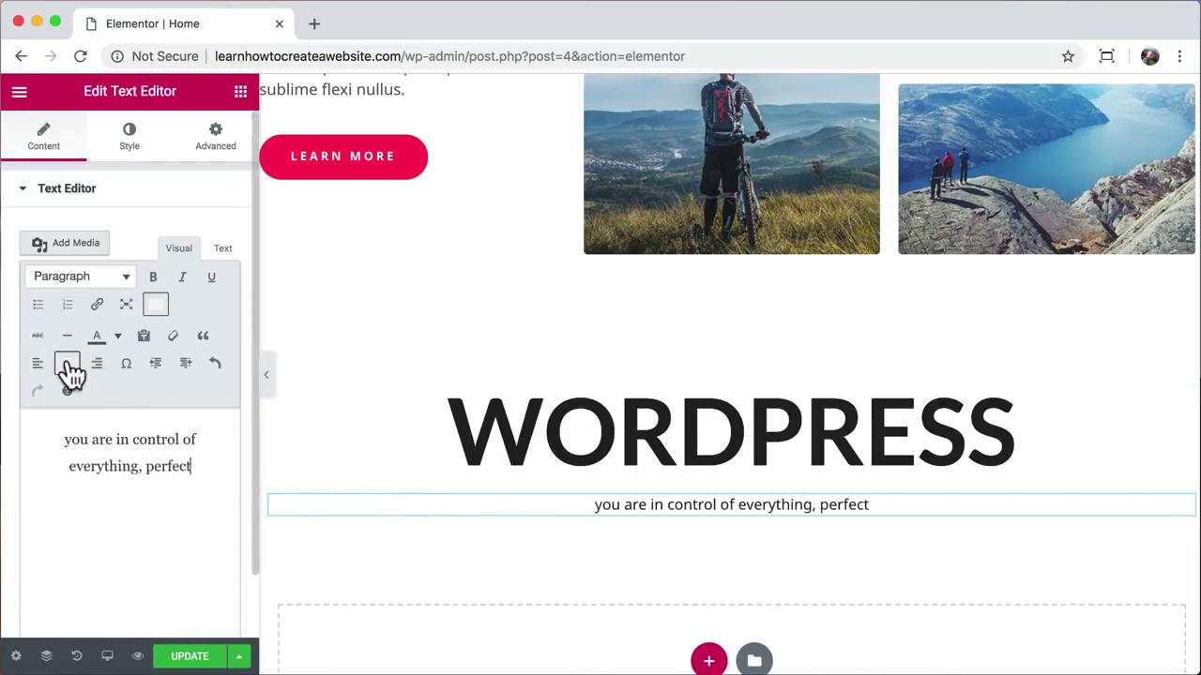
click(136, 138)
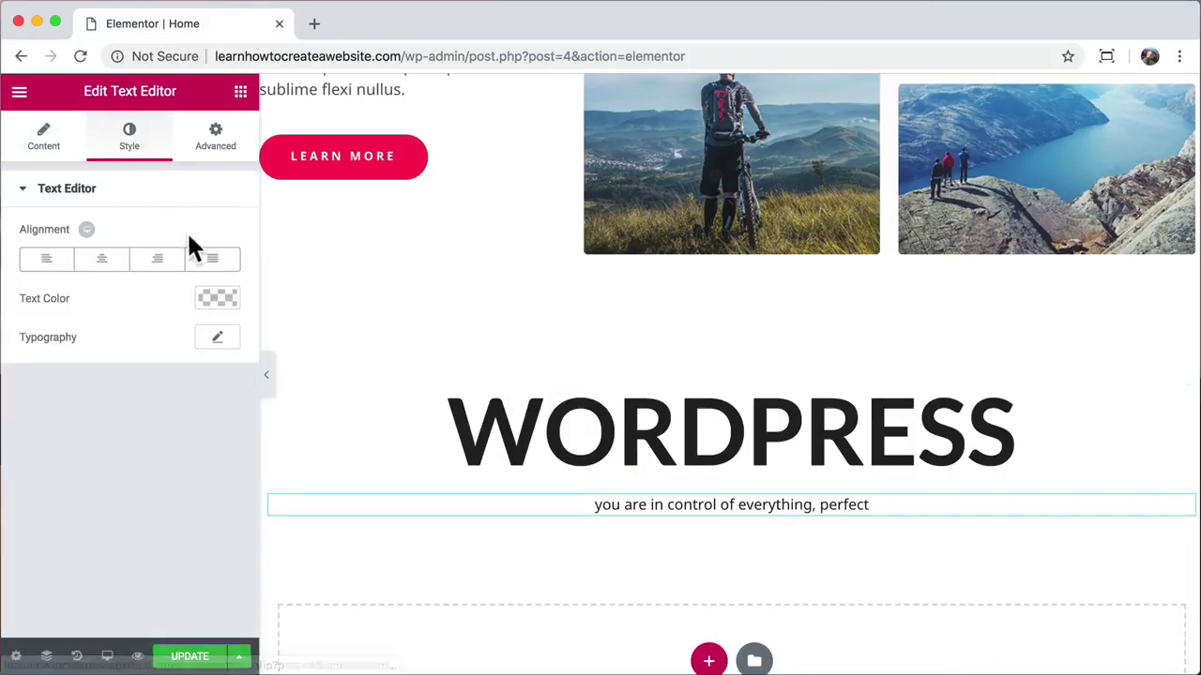
click(219, 345)
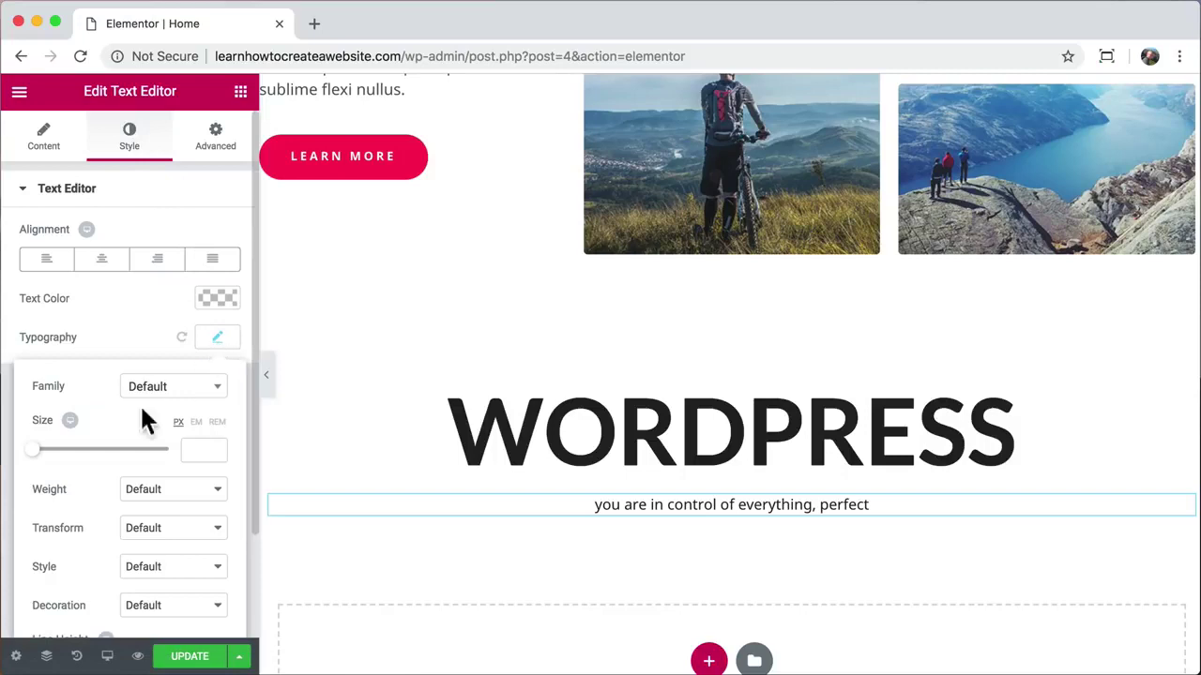
drag(40, 458, 51, 460)
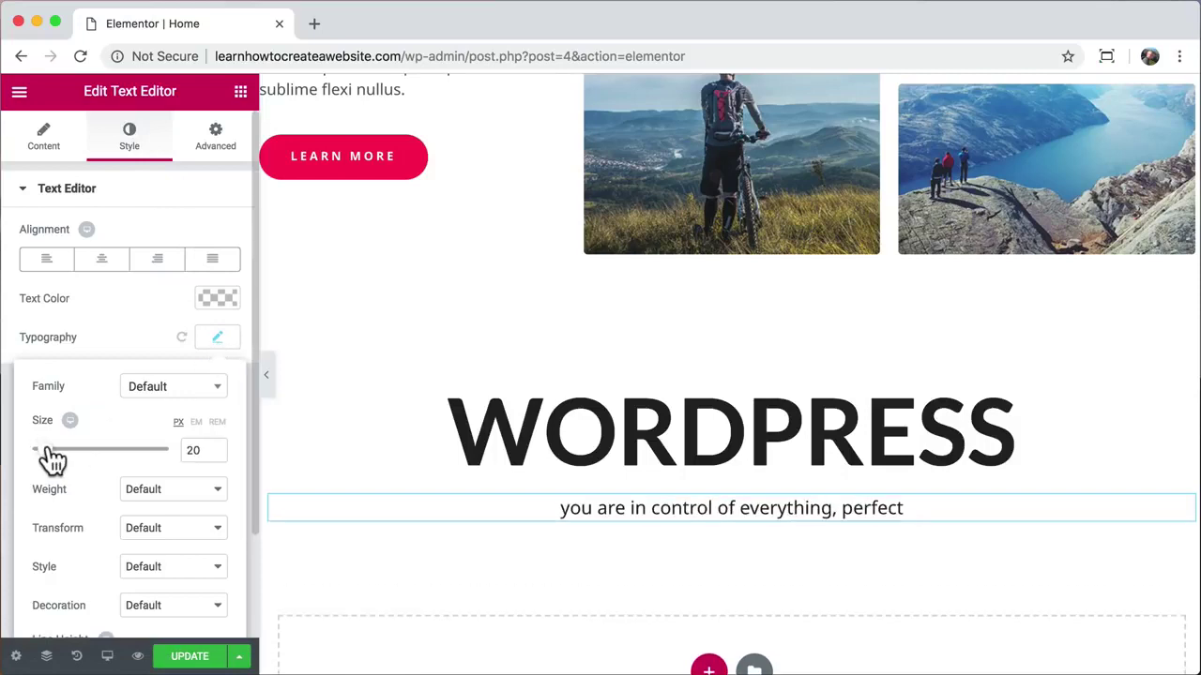
Step: Duplicate the Learn More button into the new section, centre it, and relabel it 'Contact us'
right_click(318, 163)
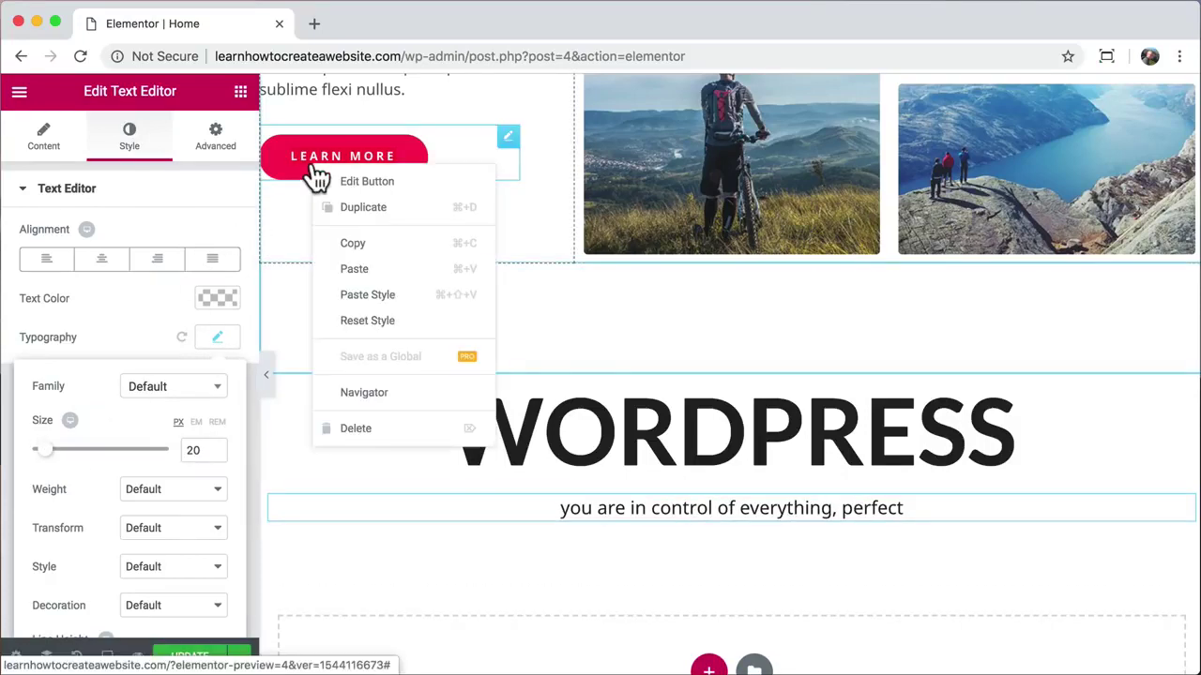
click(365, 211)
drag(509, 220, 668, 537)
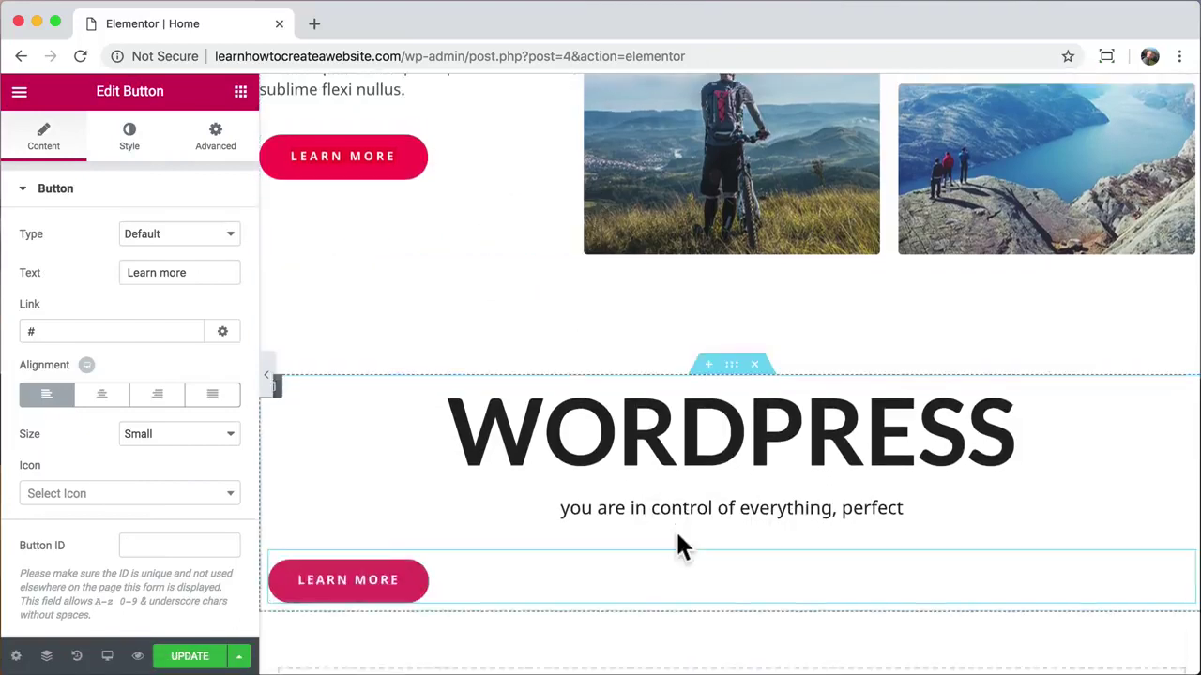
click(102, 398)
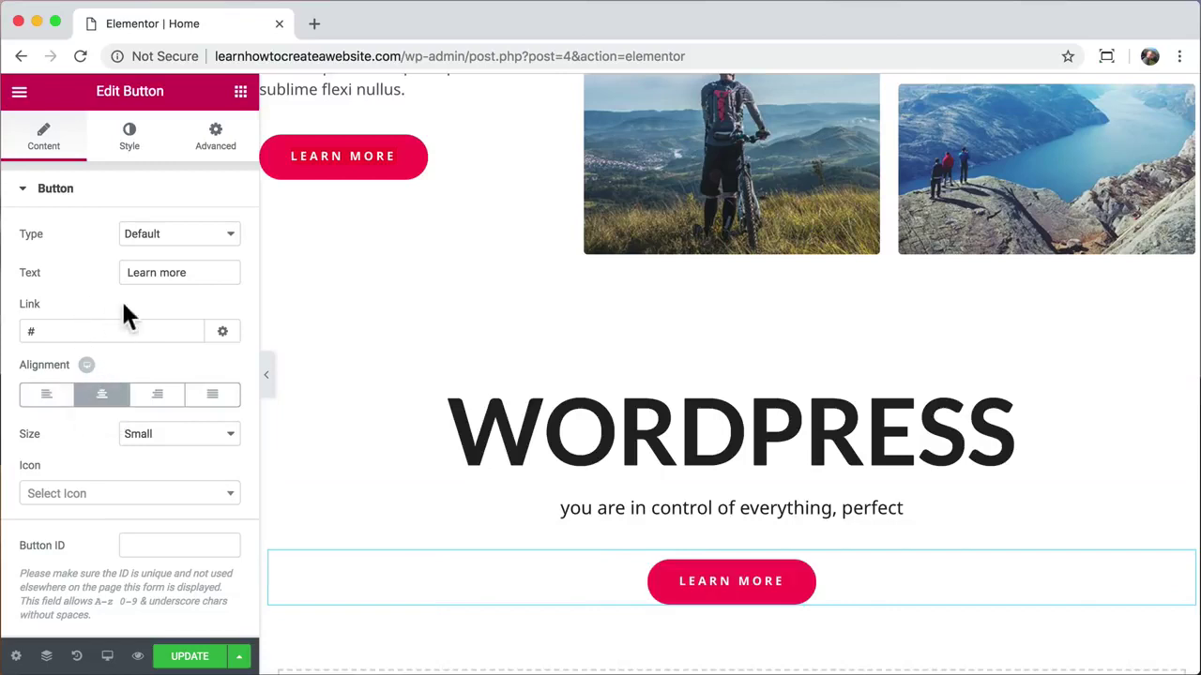
triple_click(203, 272)
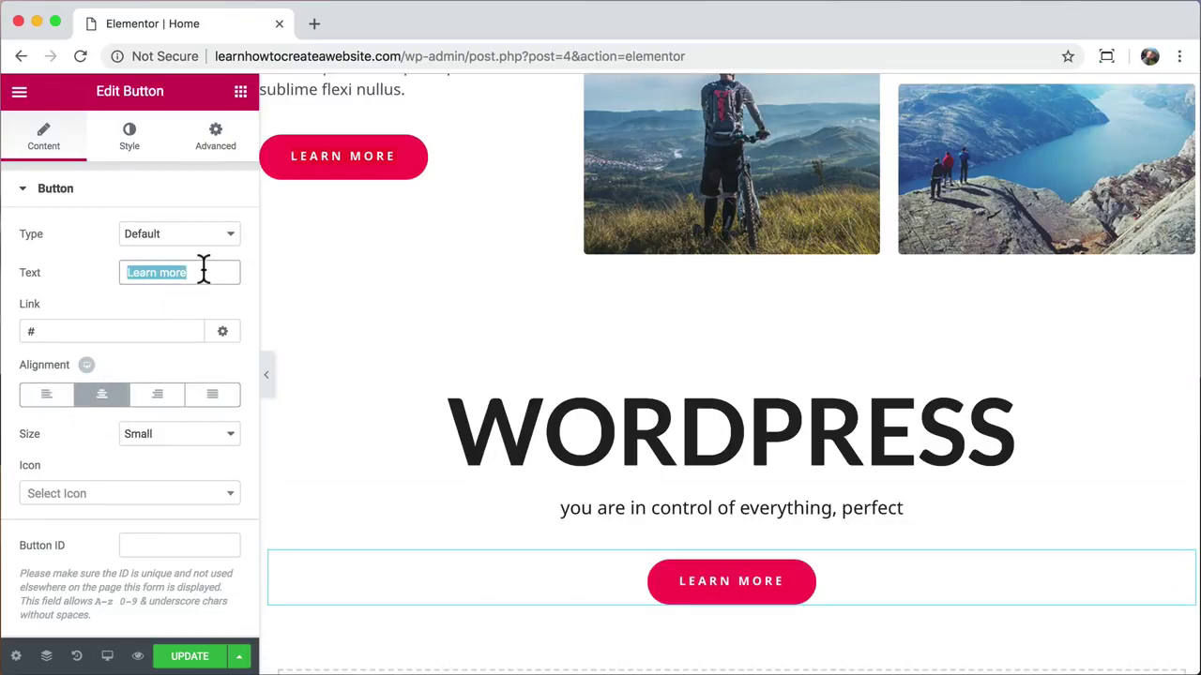
text(Contact us)
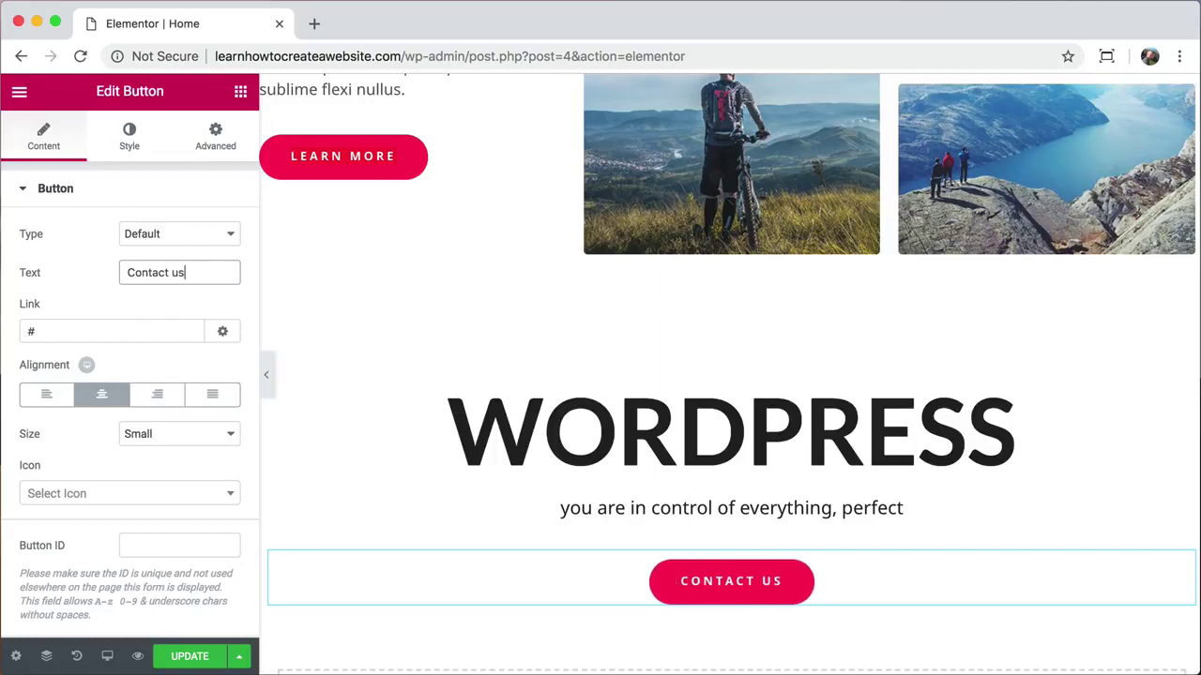
Step: Link the button to the Contact page and give it 25 px top padding
triple_click(74, 326)
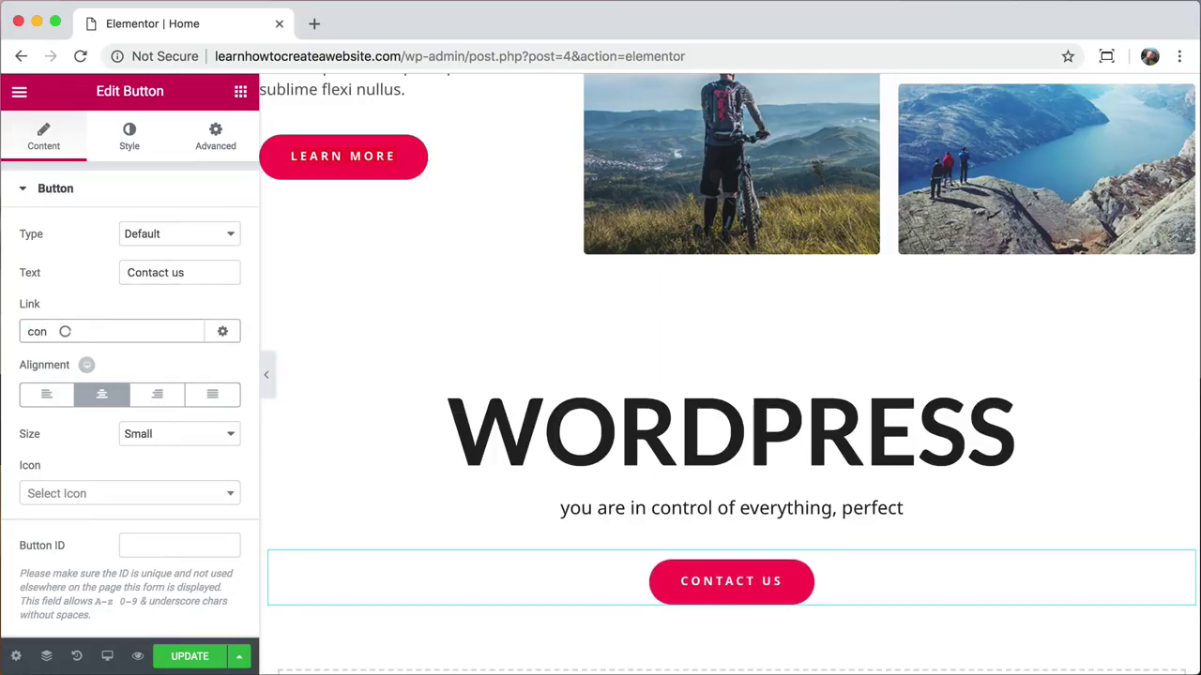
text(con)
click(65, 365)
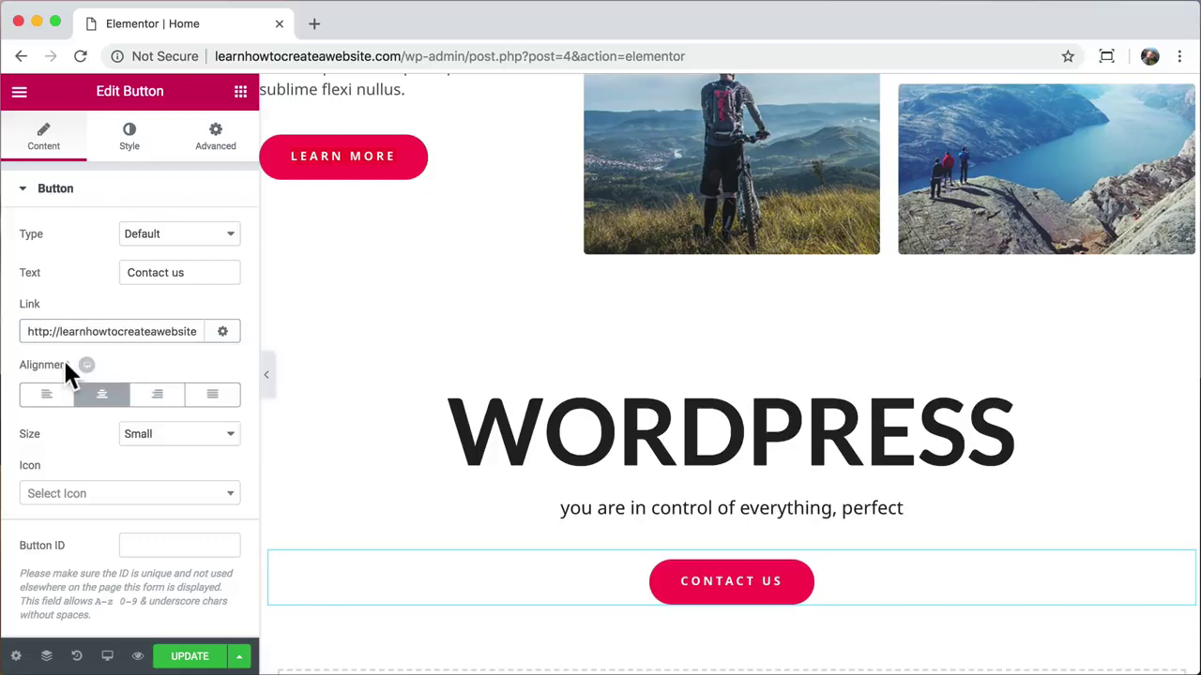
click(215, 161)
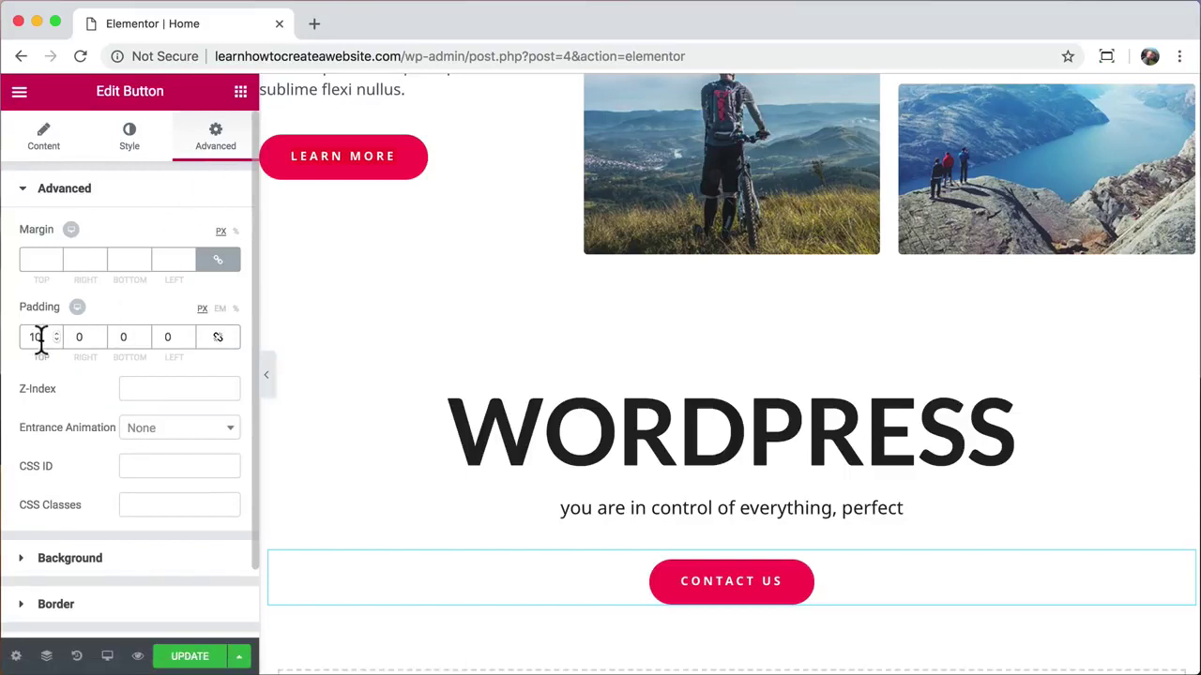
text(25)
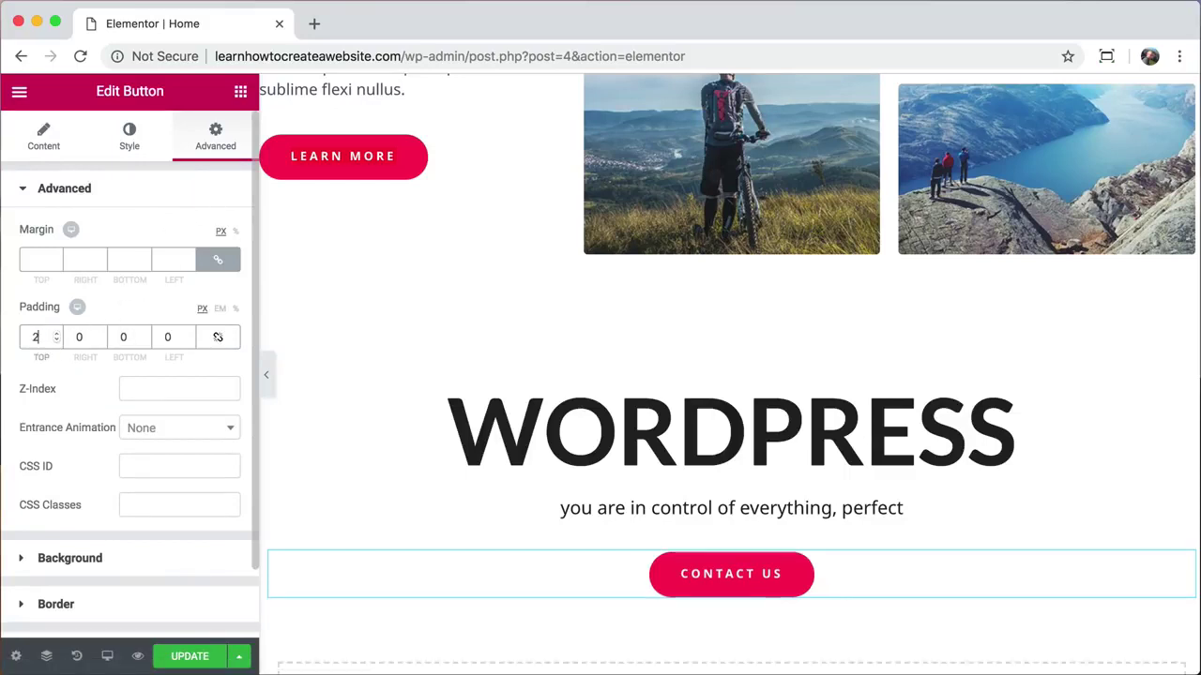
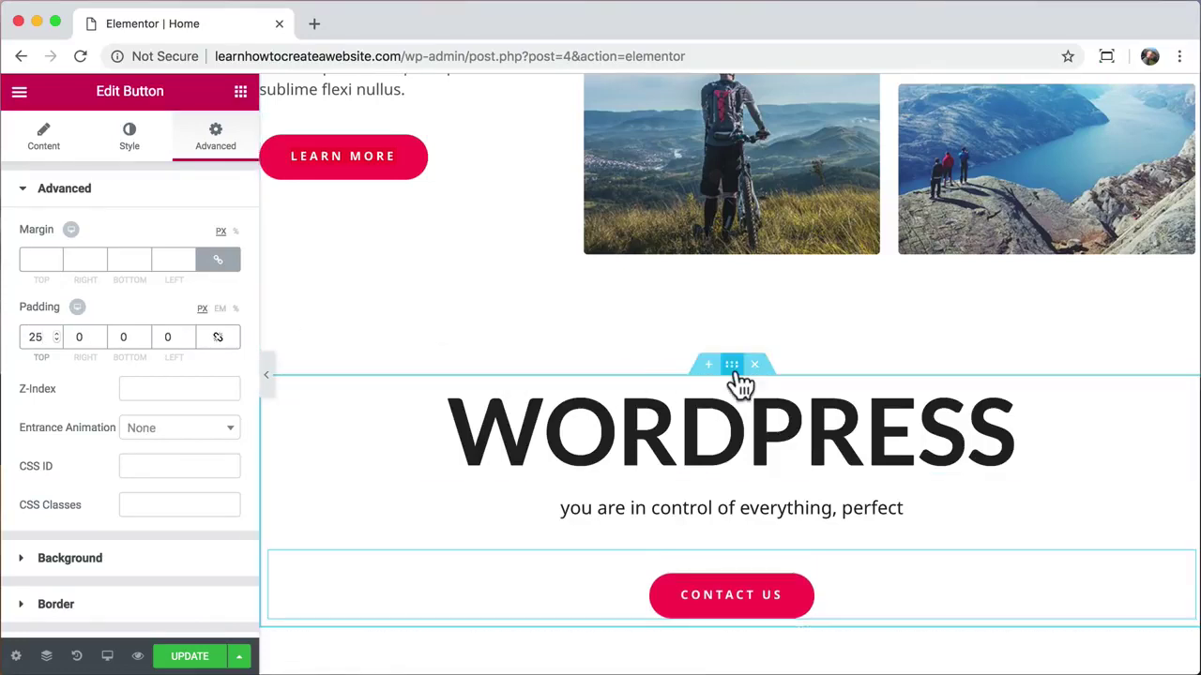
Step: Give the WORDPRESS section a plain blue background colour
click(734, 368)
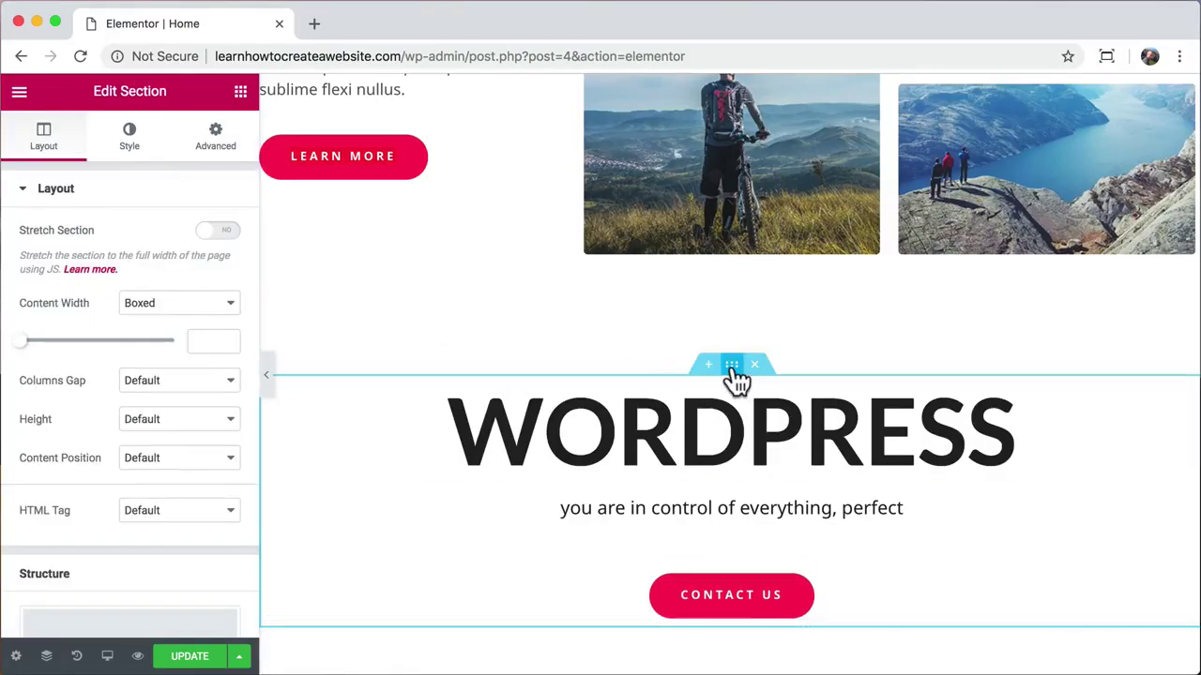
click(132, 141)
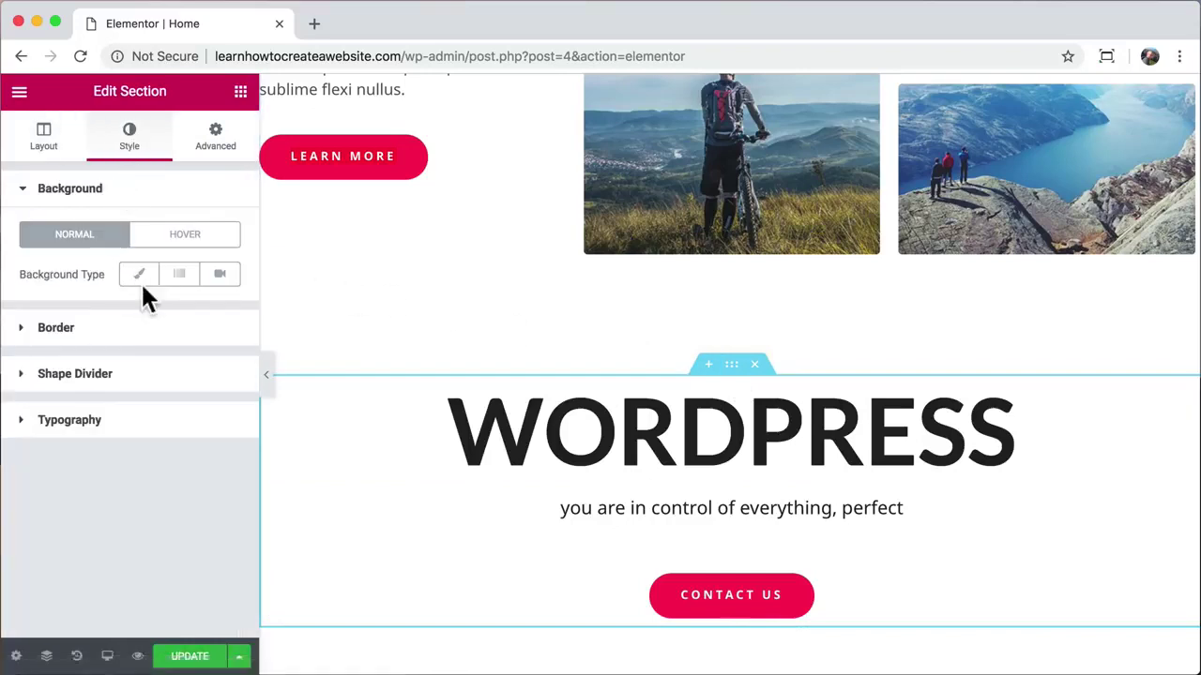
click(140, 284)
click(215, 309)
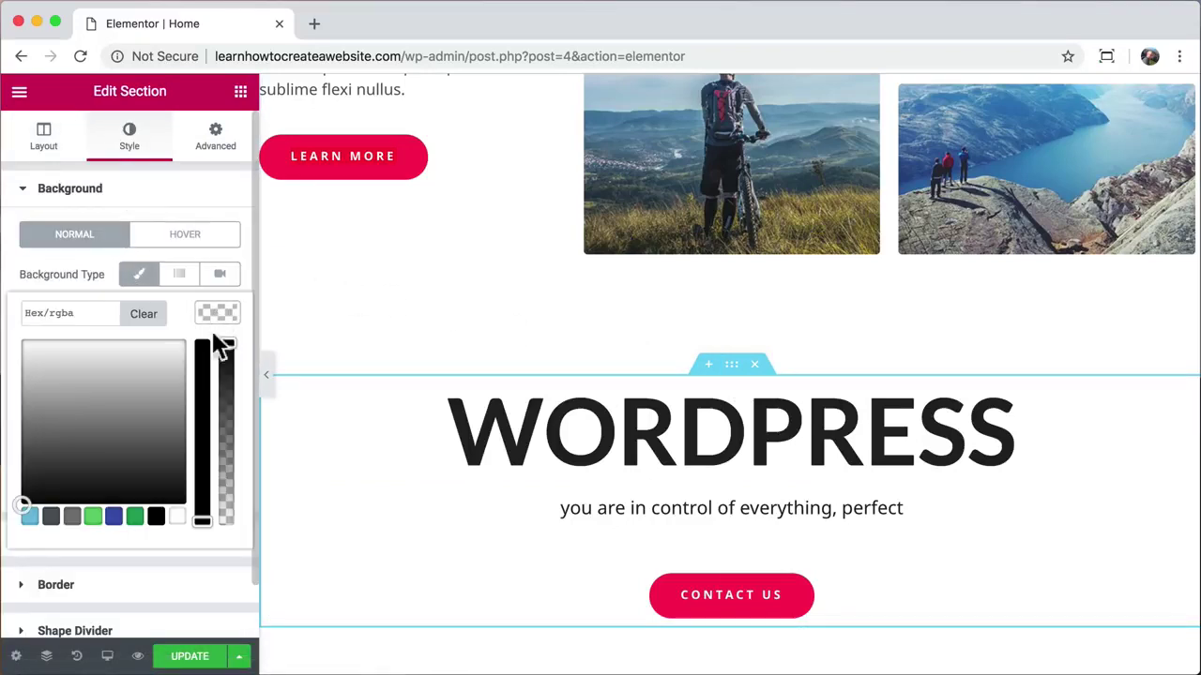
click(92, 516)
click(80, 469)
click(123, 355)
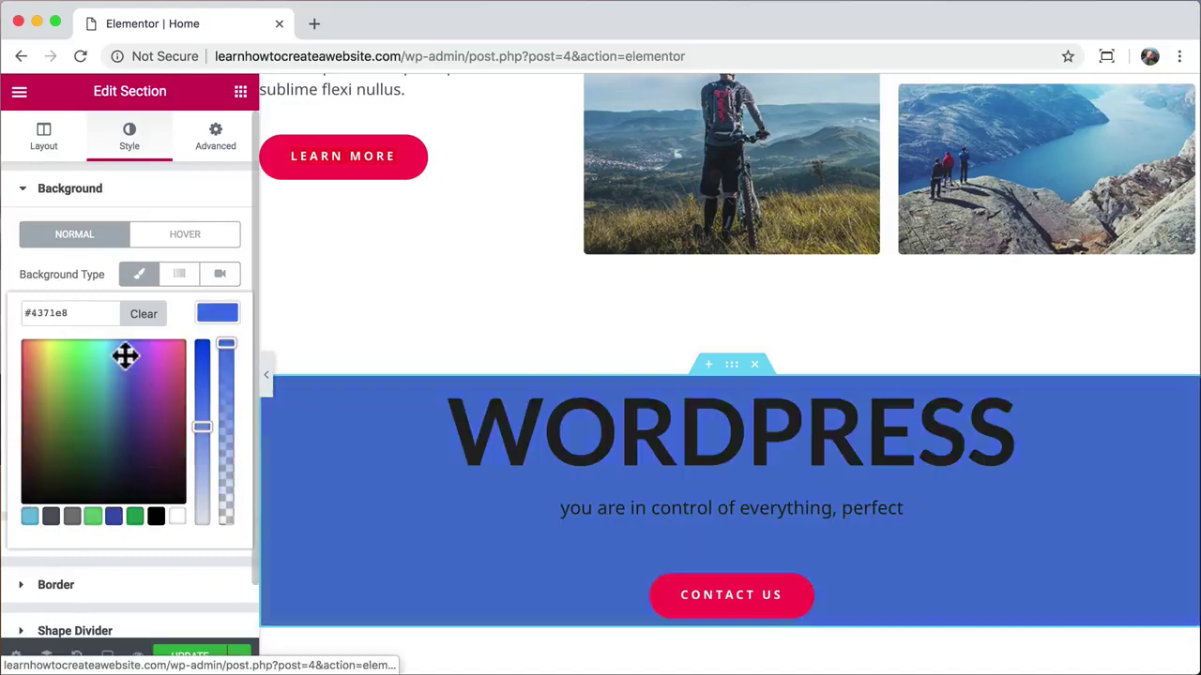
Step: Change it to a linear blue-to-cyan gradient angled at 130°
click(181, 284)
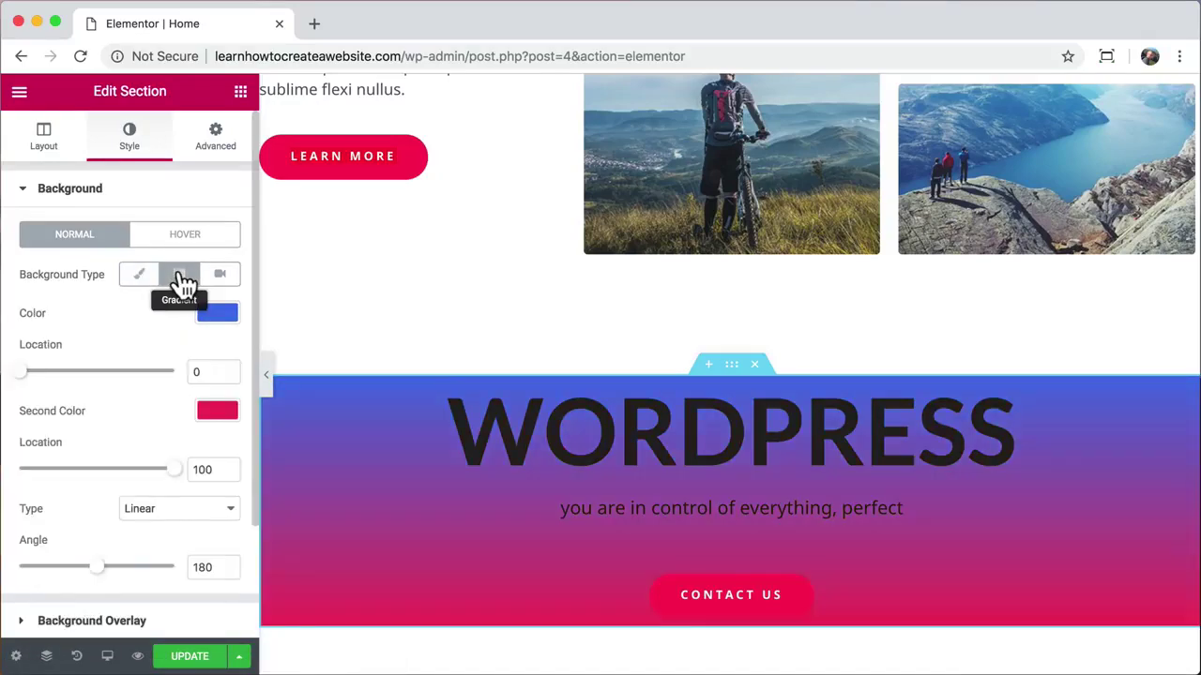
click(217, 410)
click(114, 453)
mouse_move(113, 453)
mouse_down()
mouse_move(134, 461)
mouse_move(115, 451)
mouse_move(108, 463)
mouse_up()
click(152, 336)
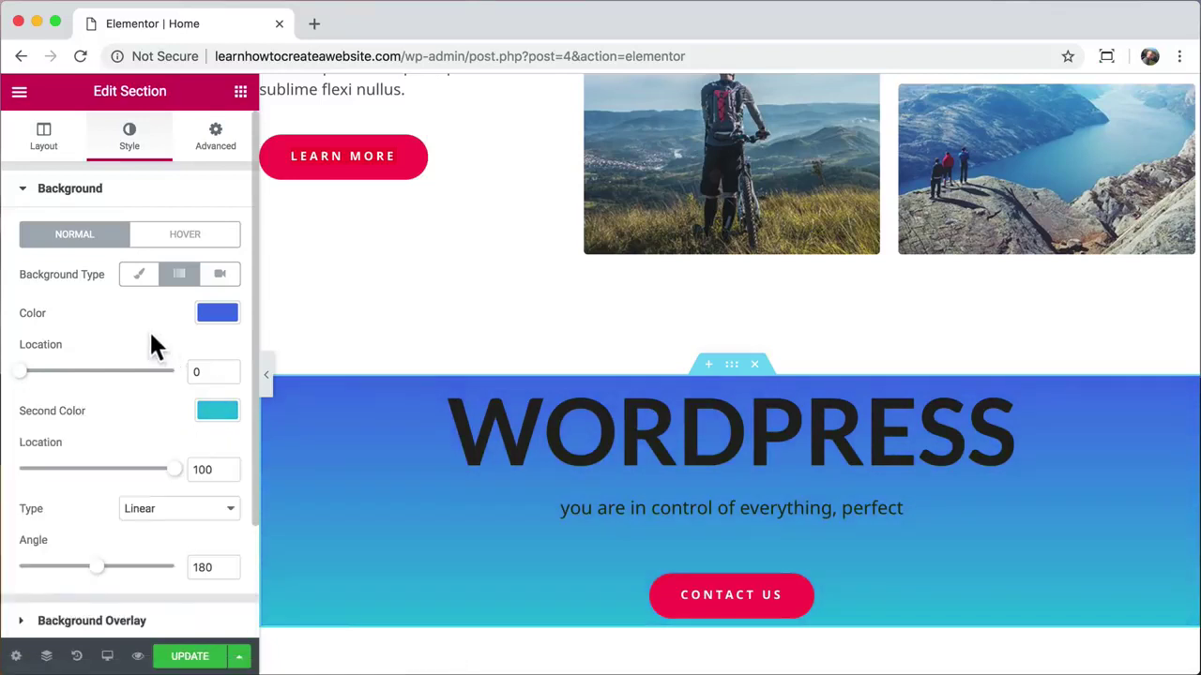
scroll(155, 479, down, 1)
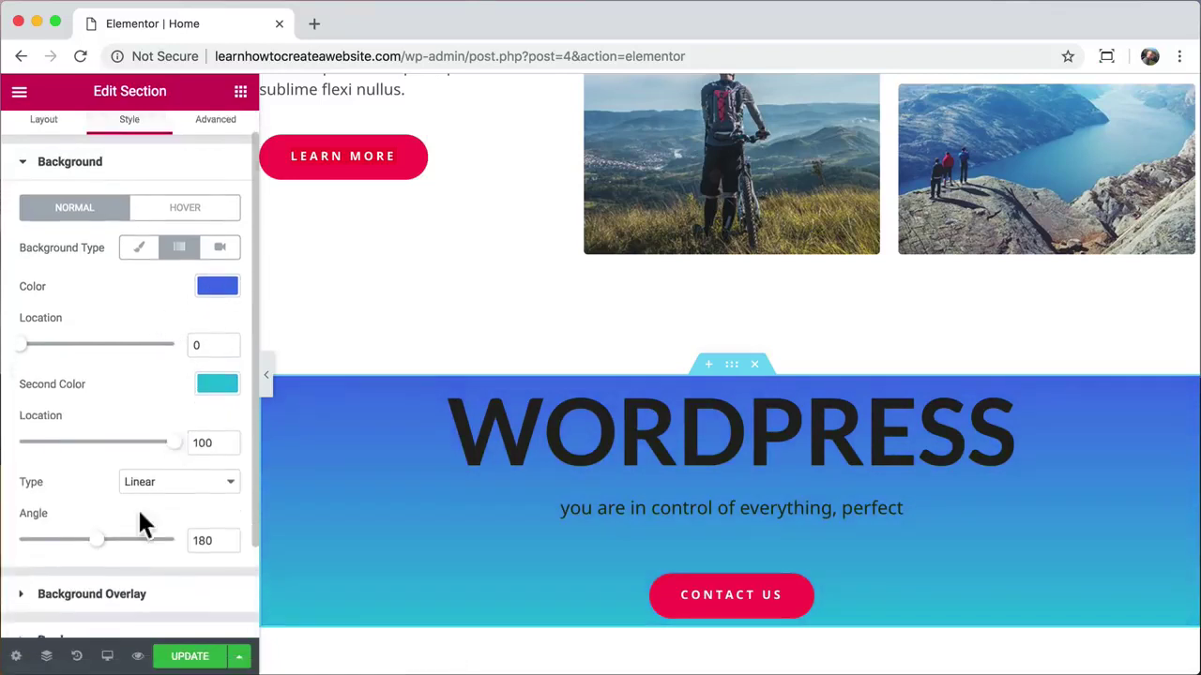
mouse_move(97, 546)
mouse_down()
mouse_move(170, 544)
mouse_move(9, 544)
mouse_move(89, 544)
mouse_move(73, 544)
mouse_up()
mouse_move(172, 443)
mouse_down()
mouse_move(8, 442)
mouse_move(188, 448)
mouse_move(4, 453)
mouse_move(157, 444)
mouse_move(178, 460)
mouse_up()
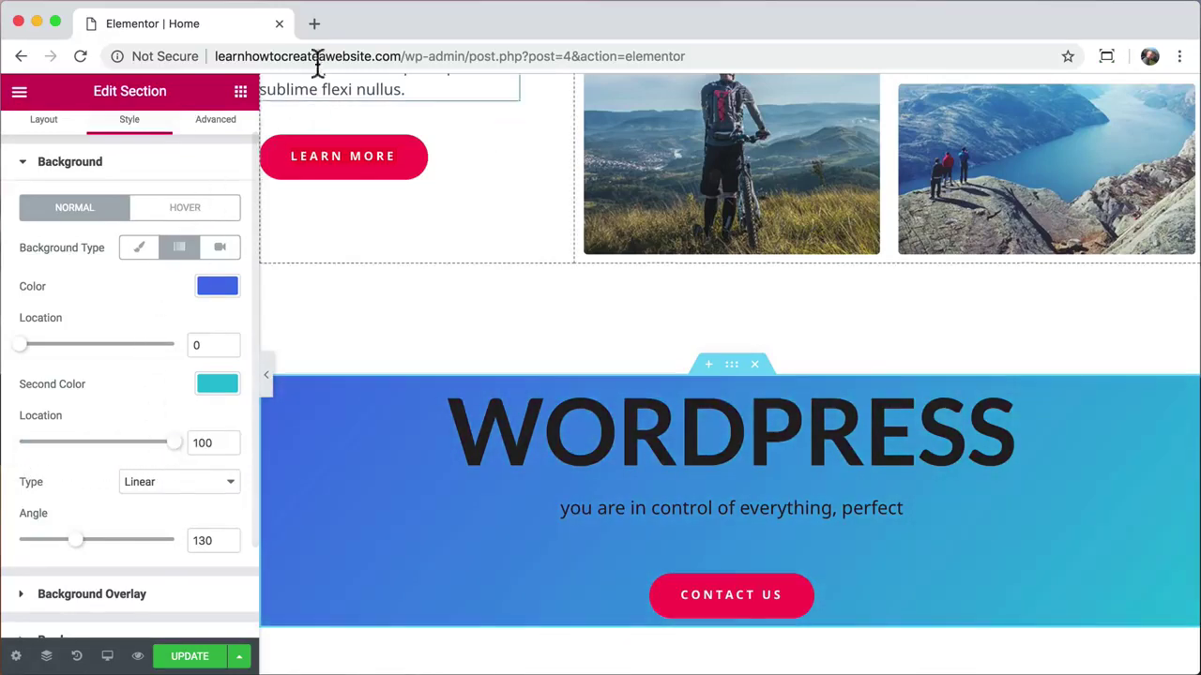
Step: Search Pexels for 'desert' and open the starry night desert photo
click(314, 24)
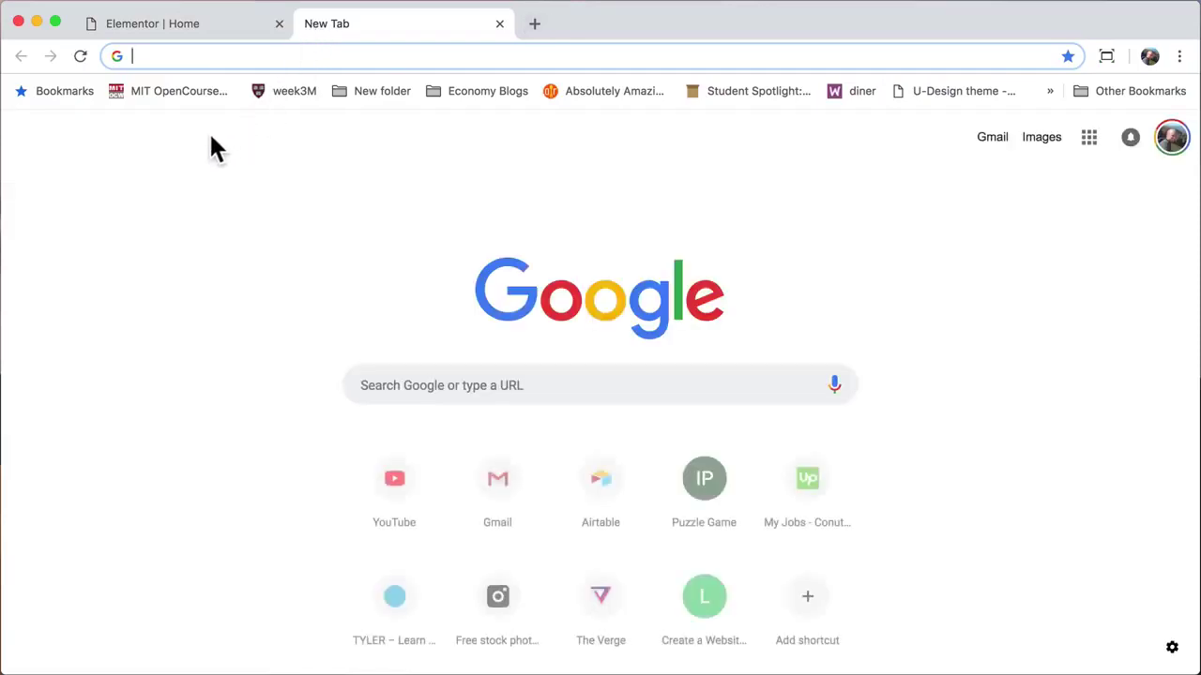
text(pexels.)
key(Return)
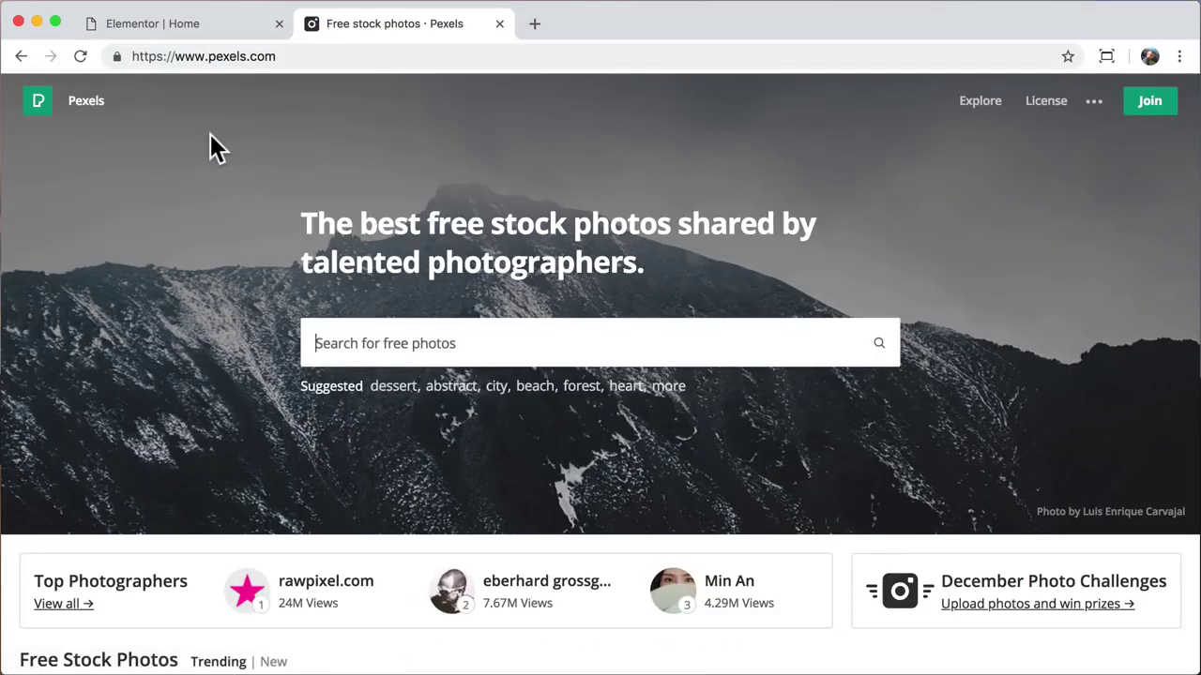
text(desert)
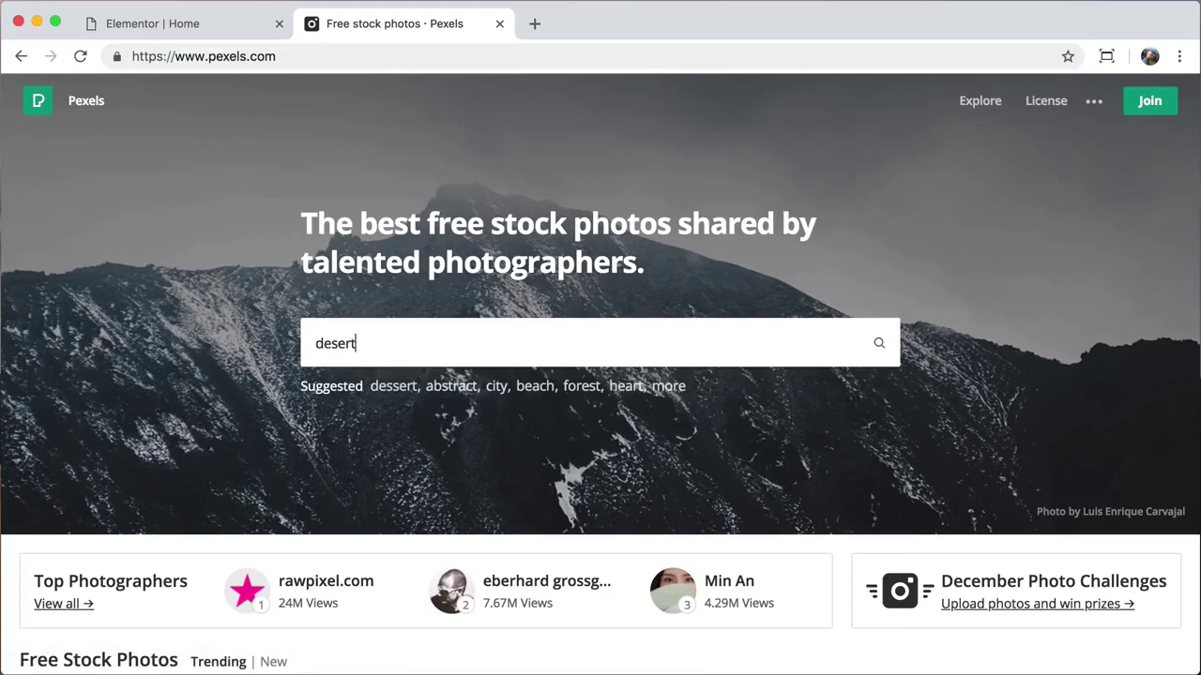
key(Return)
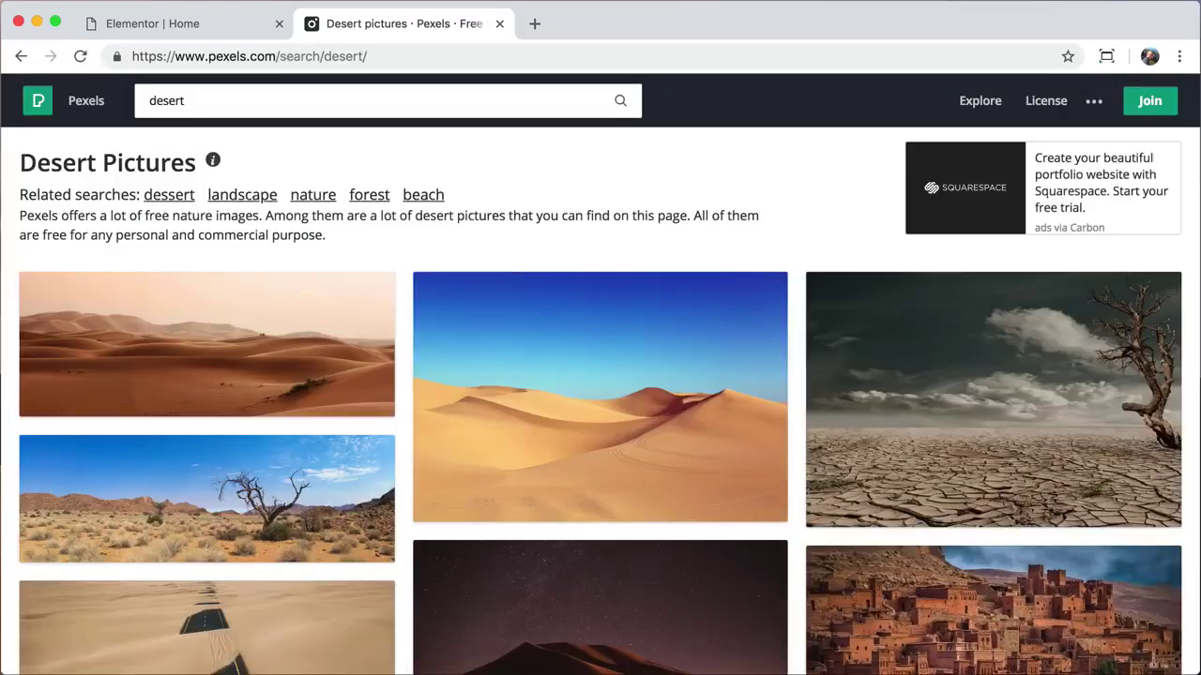
scroll(421, 488, down, 2)
click(469, 504)
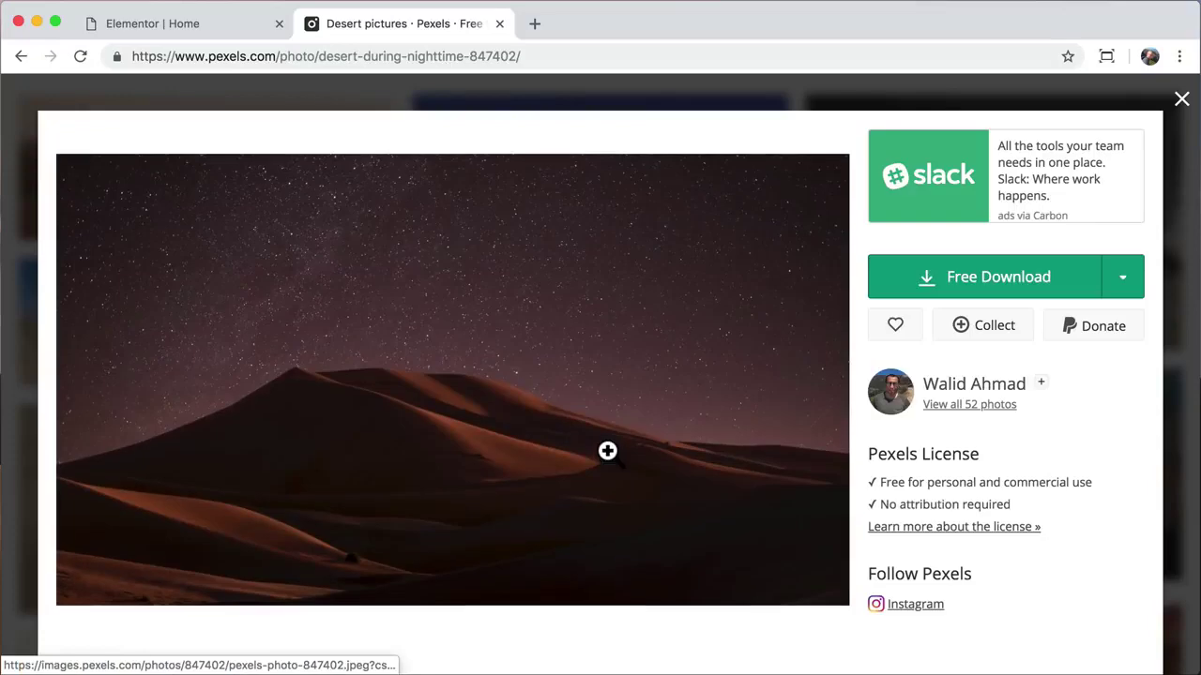
Step: Download the photo at Large 1920 x 1106 and close the Pexels tab
click(1129, 287)
click(1019, 403)
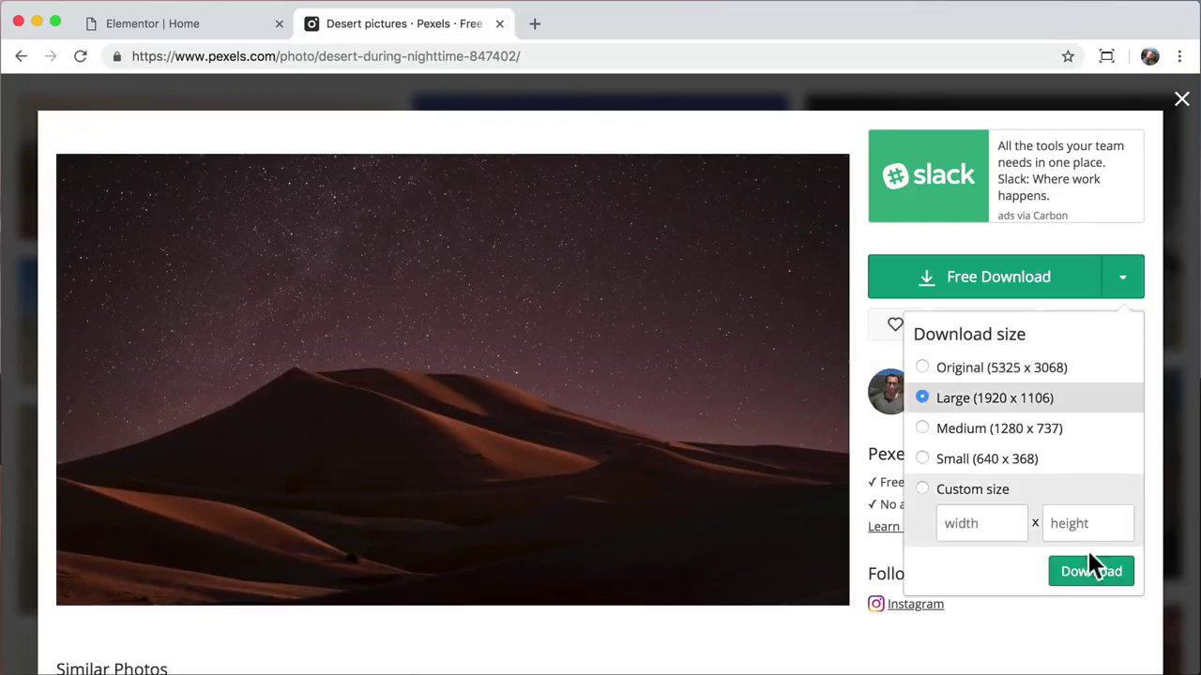
click(1088, 575)
click(907, 522)
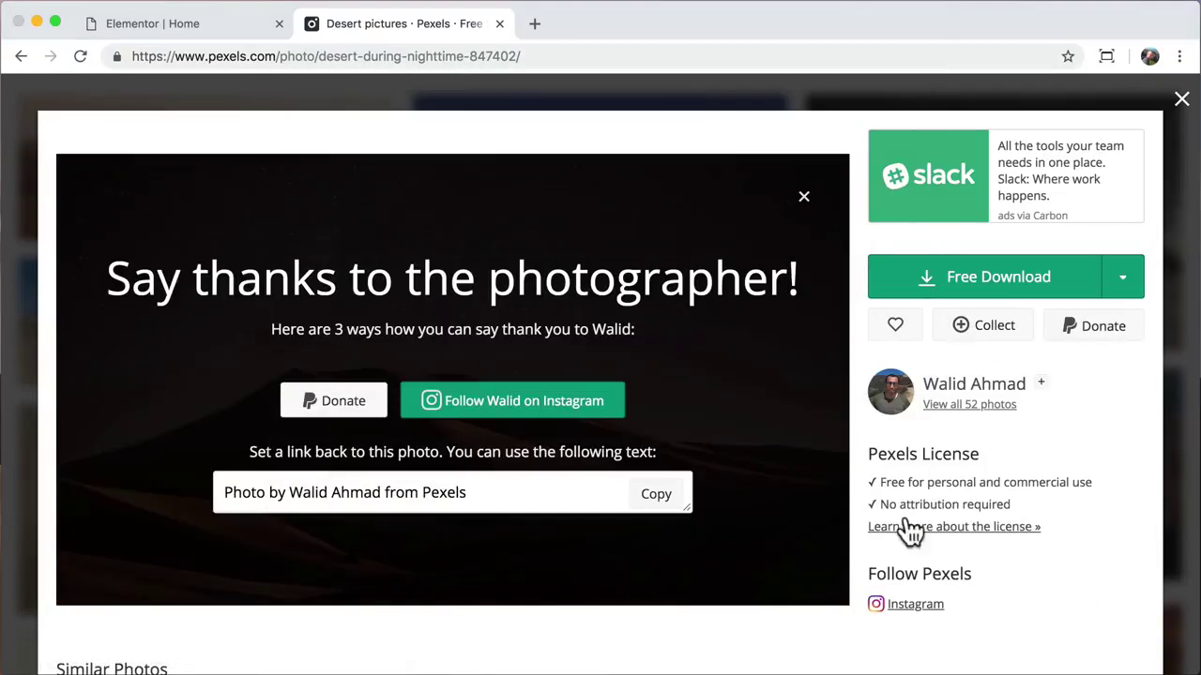
click(1182, 651)
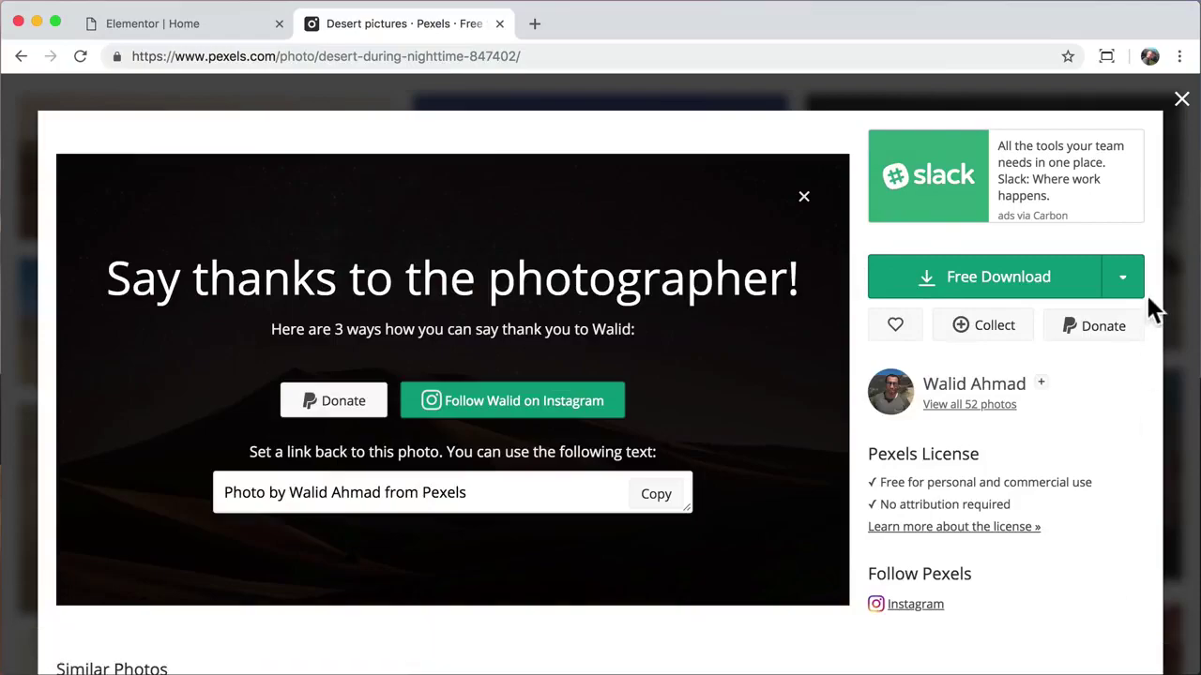
click(1182, 99)
click(499, 24)
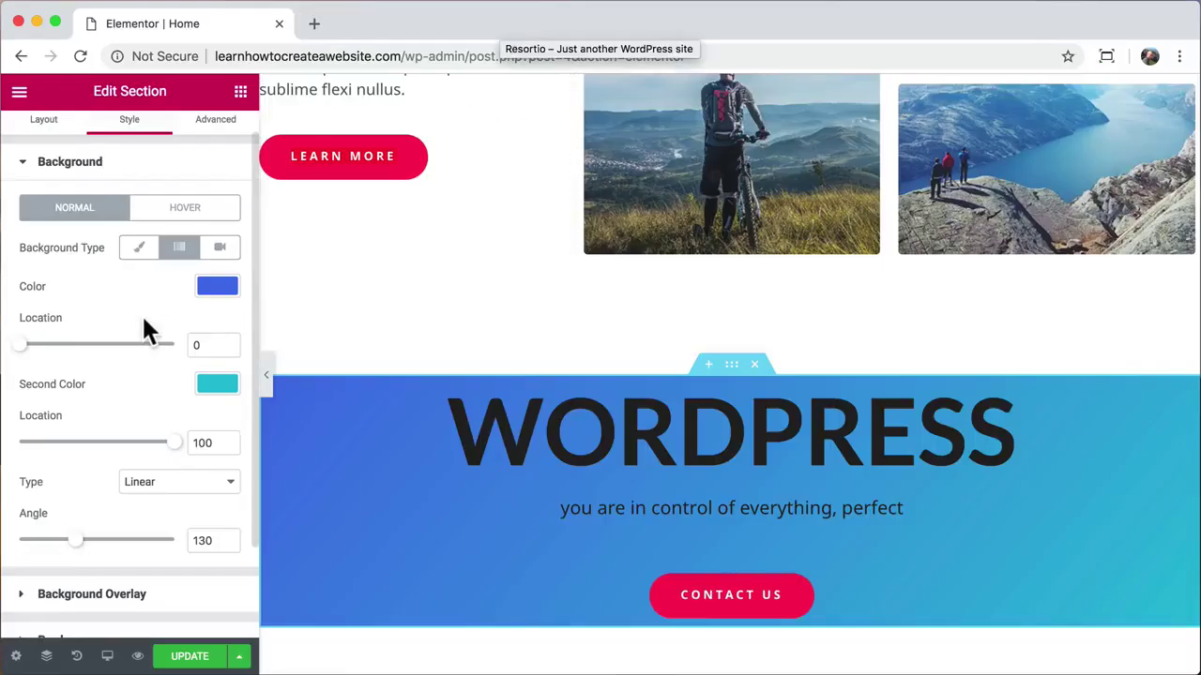
Step: Upload pexels-photo-847402.jpeg as the section's classic background image, sized to Cover
scroll(145, 328, up, 1)
click(139, 273)
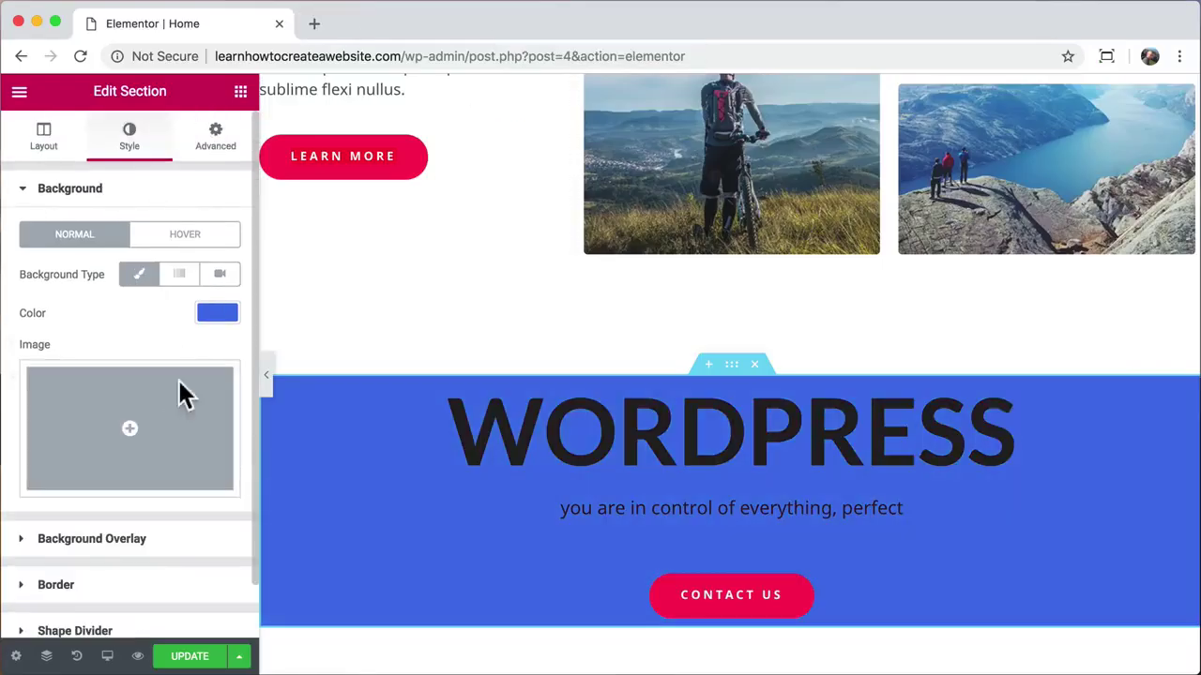
click(182, 391)
click(82, 176)
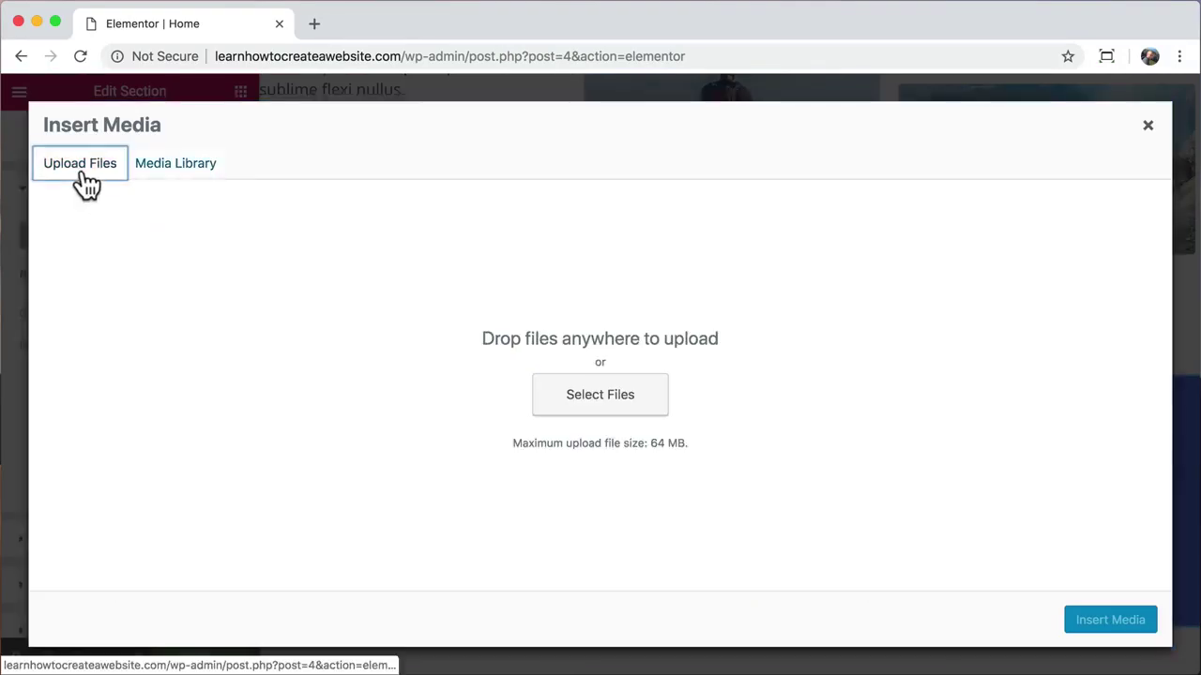
click(561, 405)
click(373, 140)
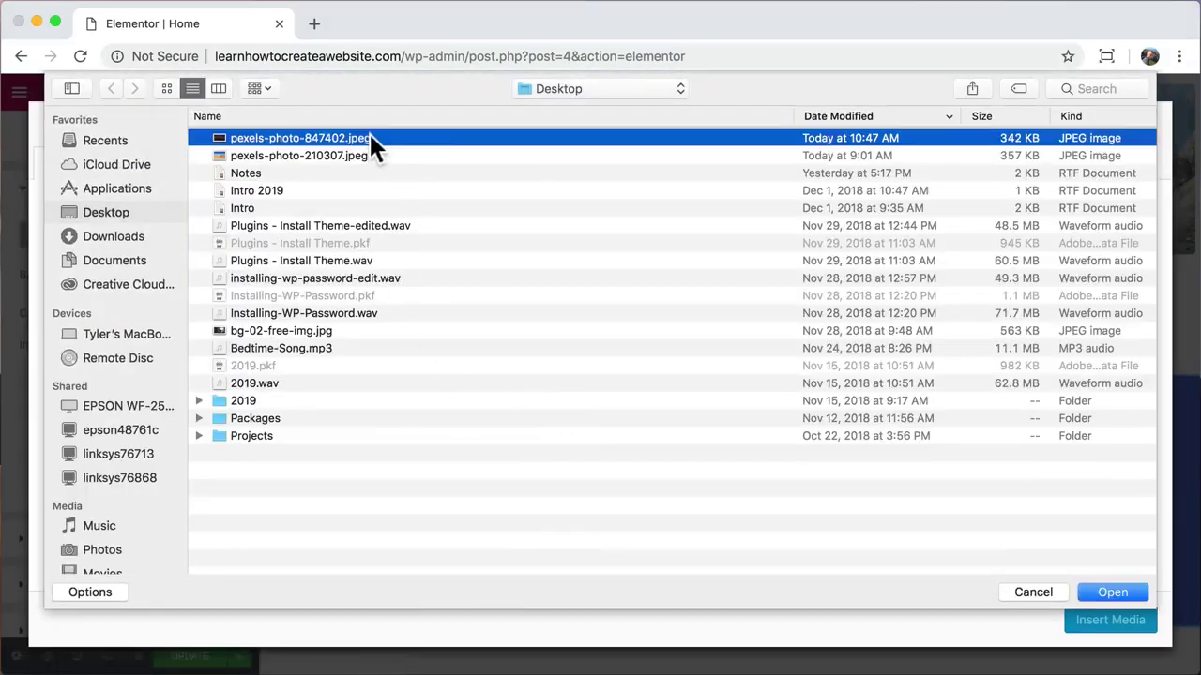
click(1115, 593)
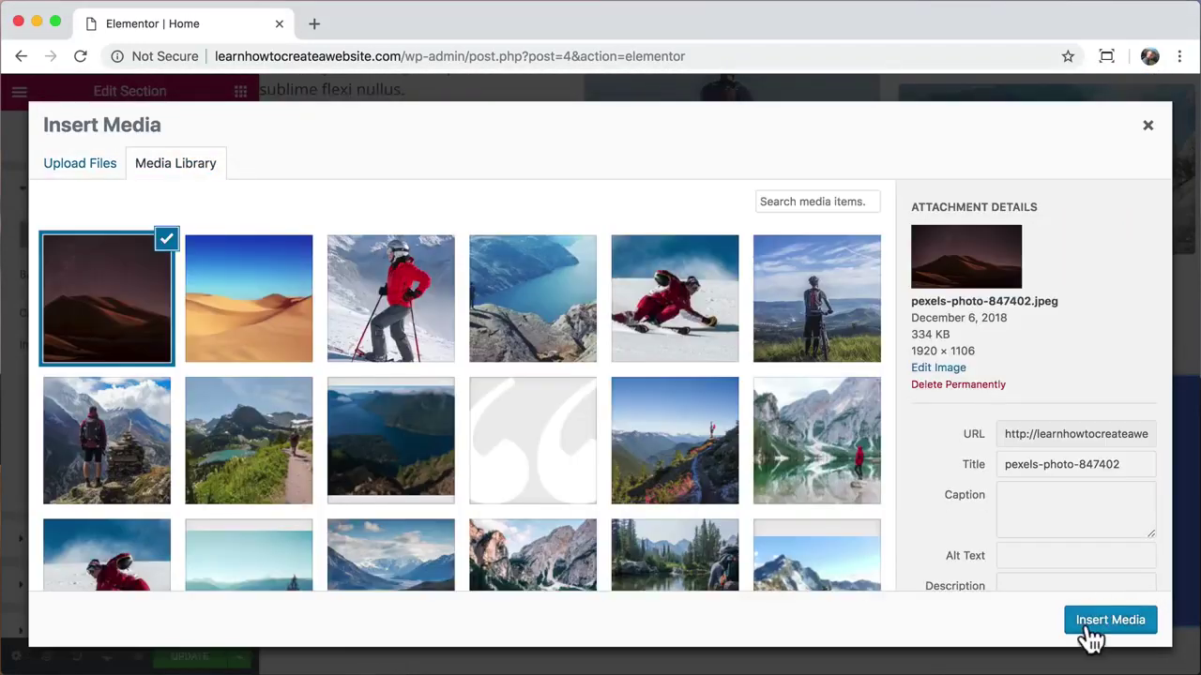
click(1110, 620)
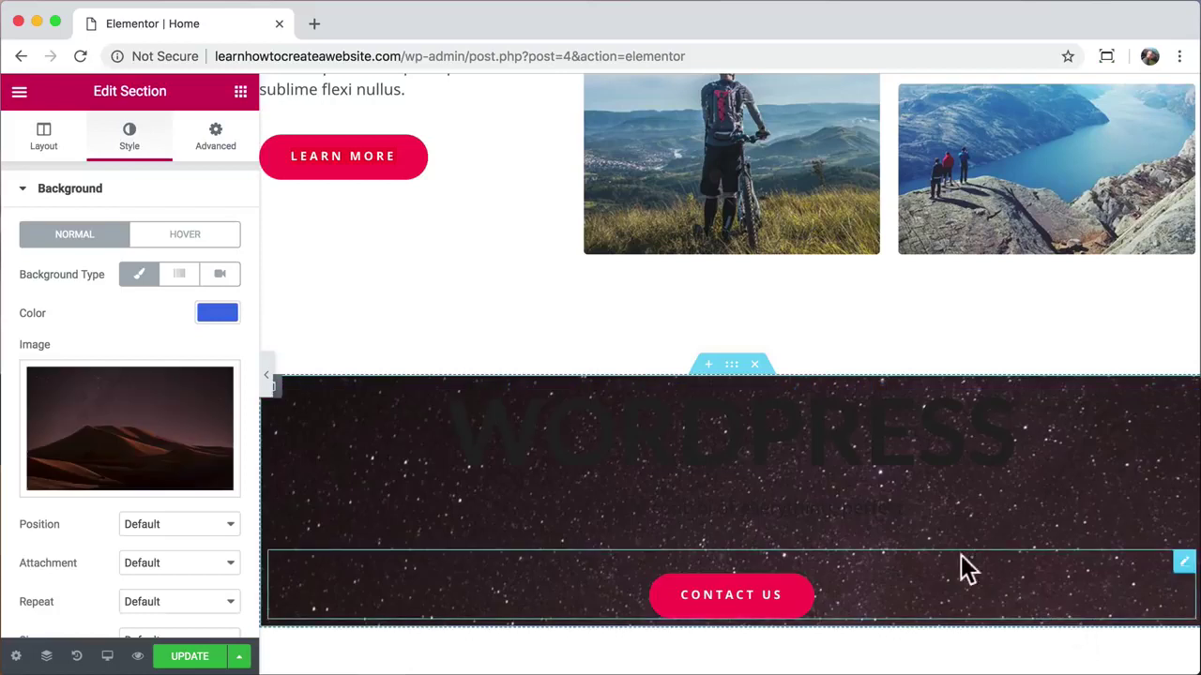
scroll(235, 422, down, 3)
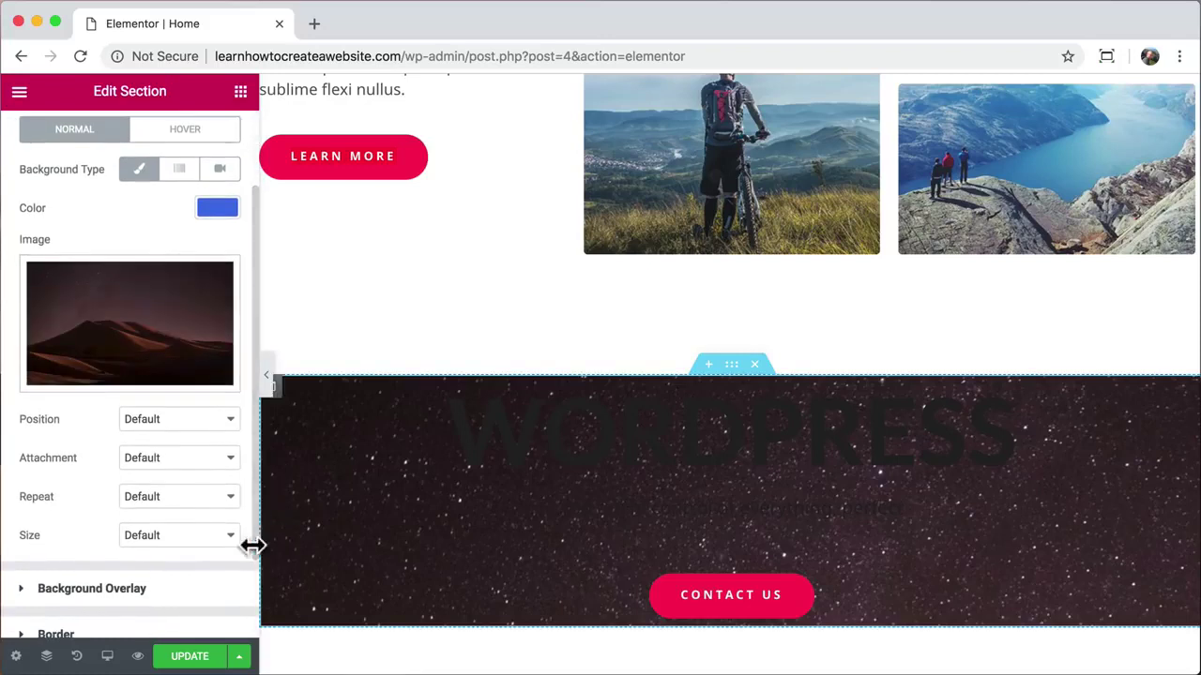
click(226, 536)
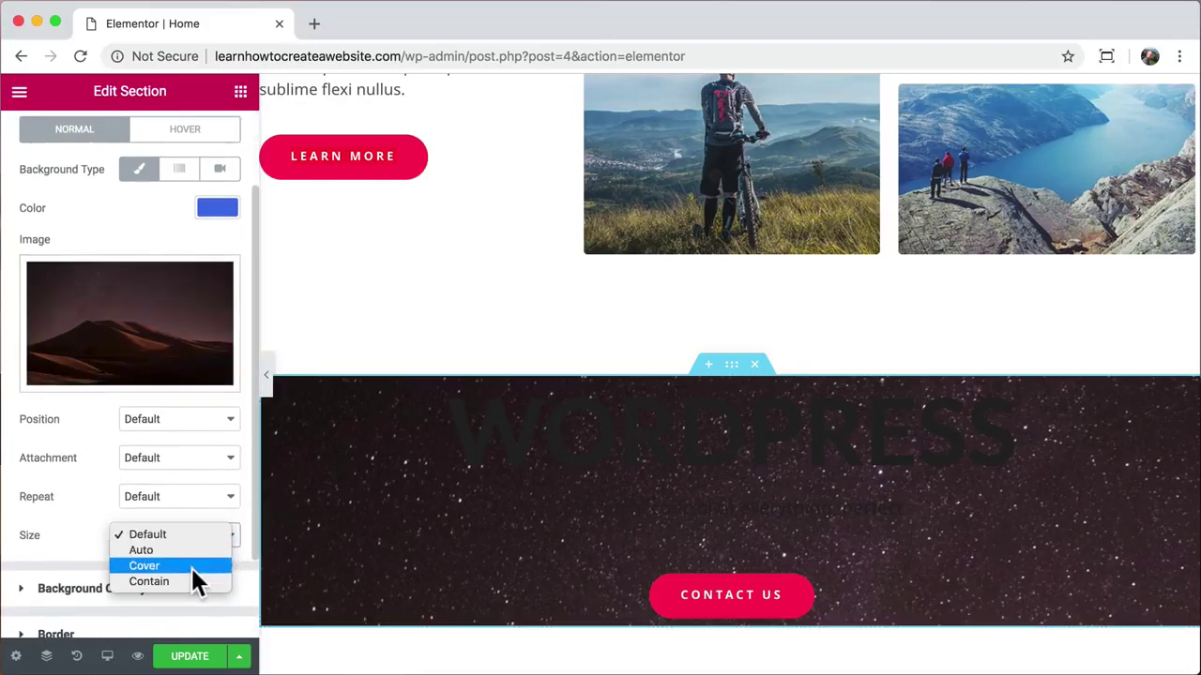
click(191, 566)
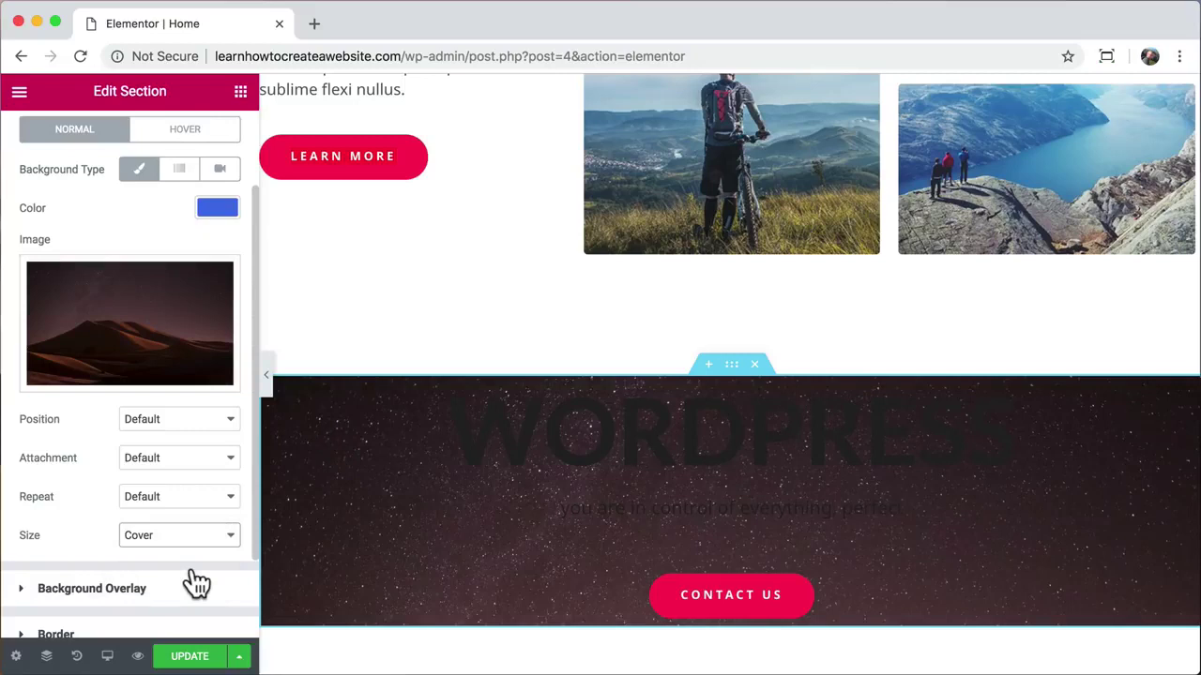
Step: Make the WORDPRESS heading text white
click(556, 424)
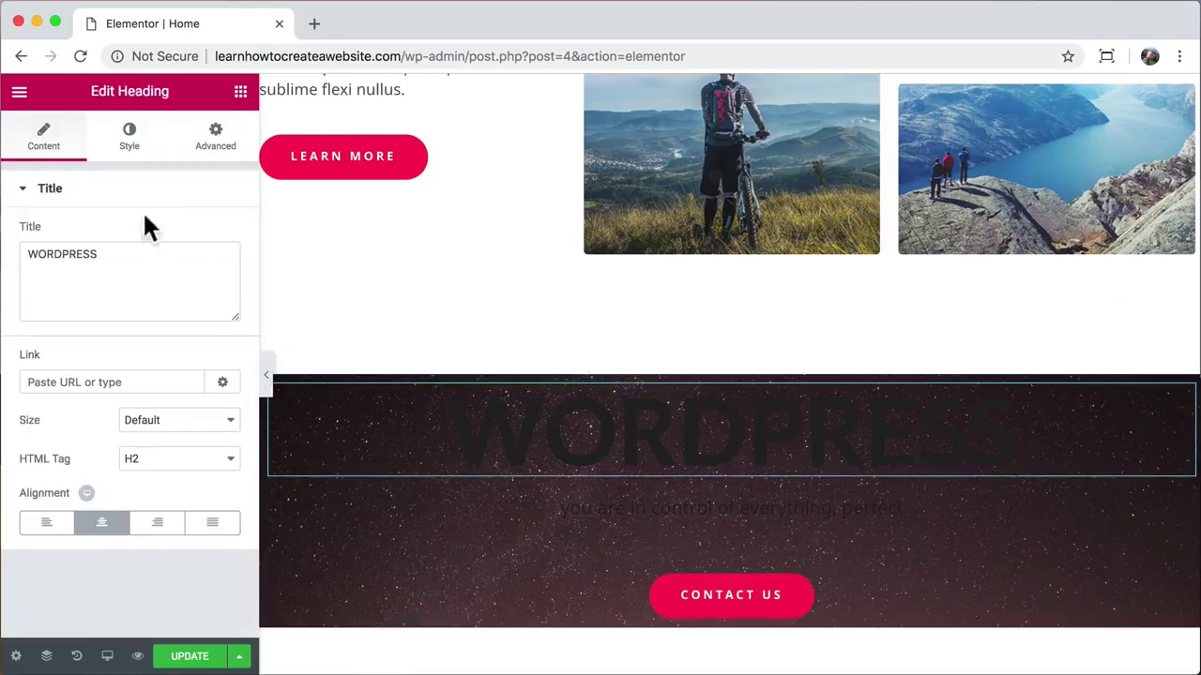
click(130, 136)
click(202, 238)
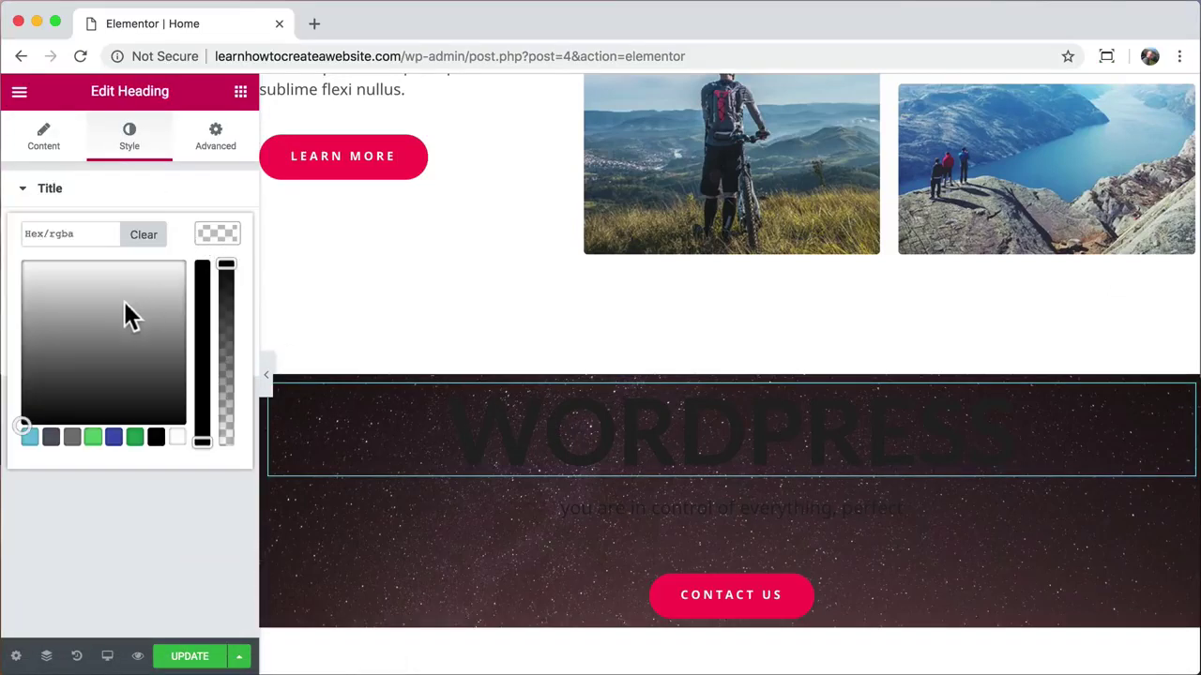
click(22, 263)
Step: Set the subtitle 'you are in control of everything, perfect' to white (#ffffff)
click(629, 497)
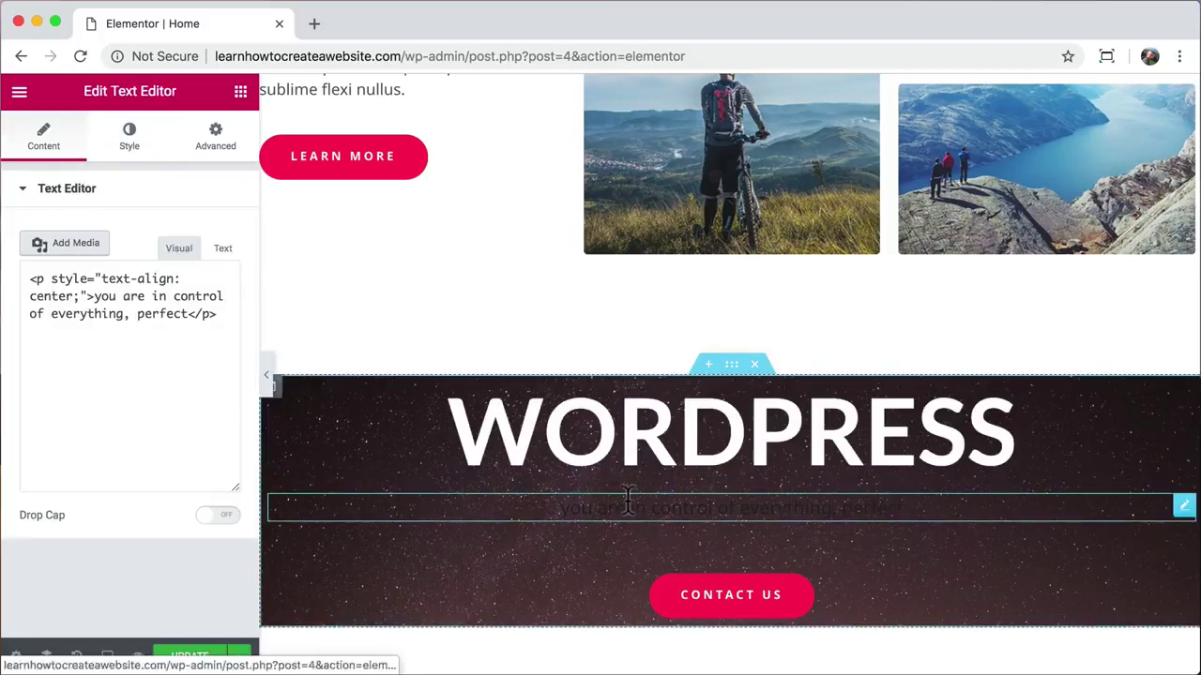
click(128, 140)
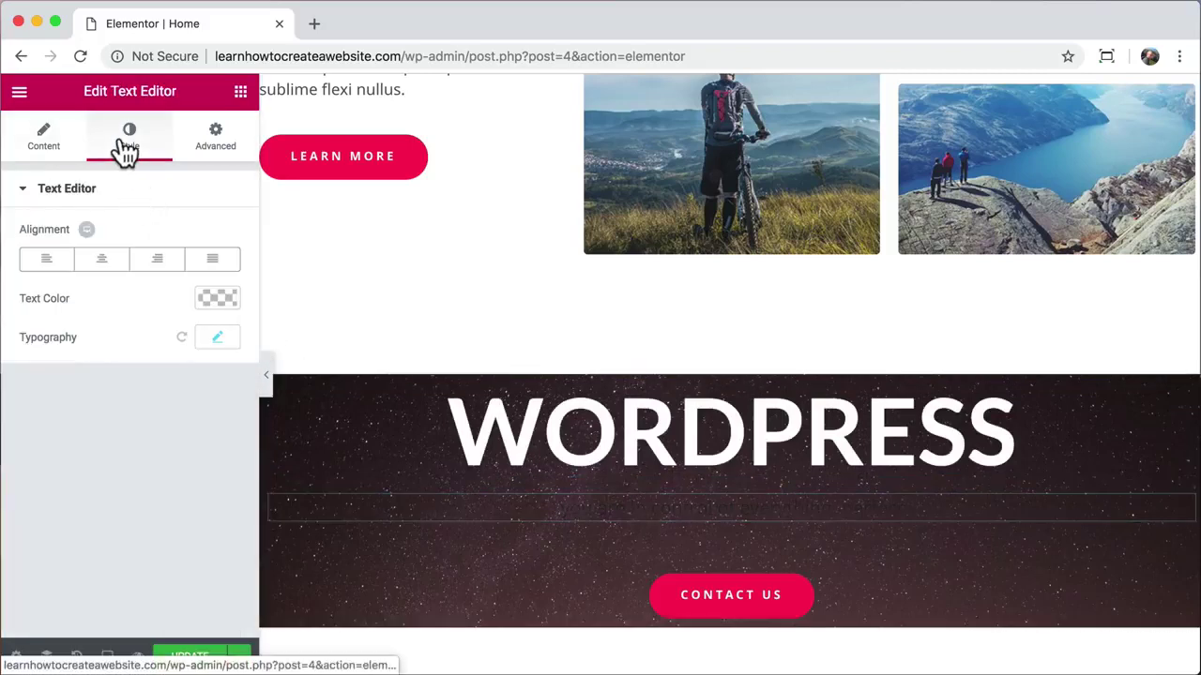
click(214, 299)
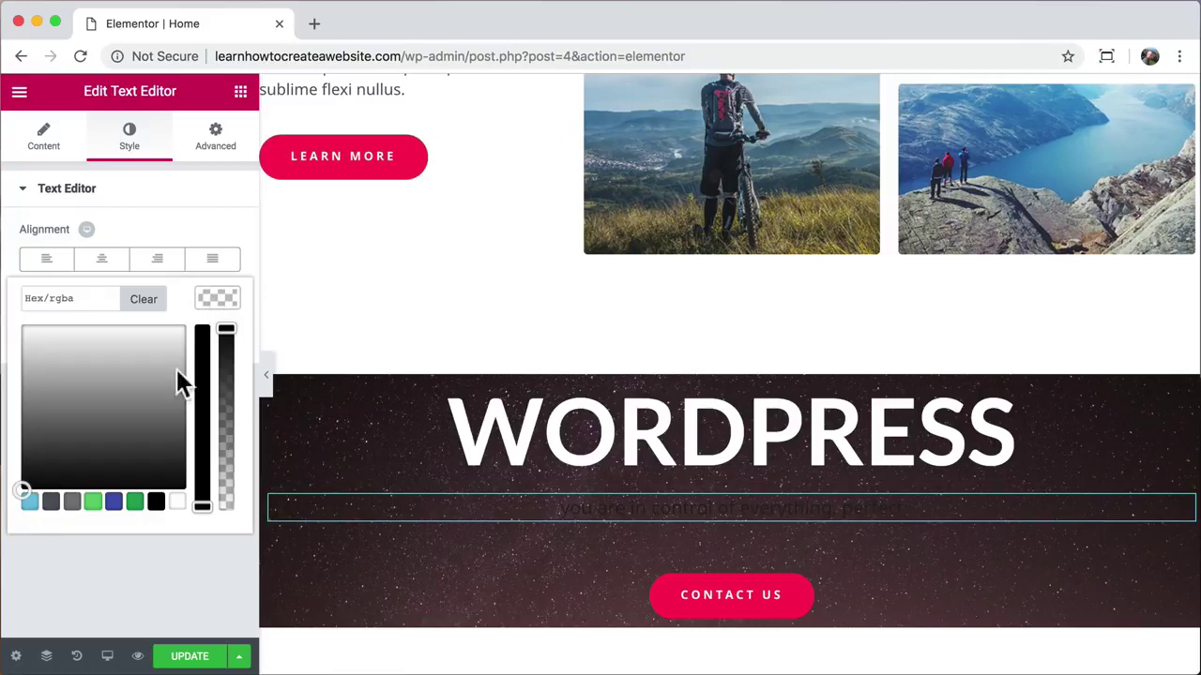
click(23, 326)
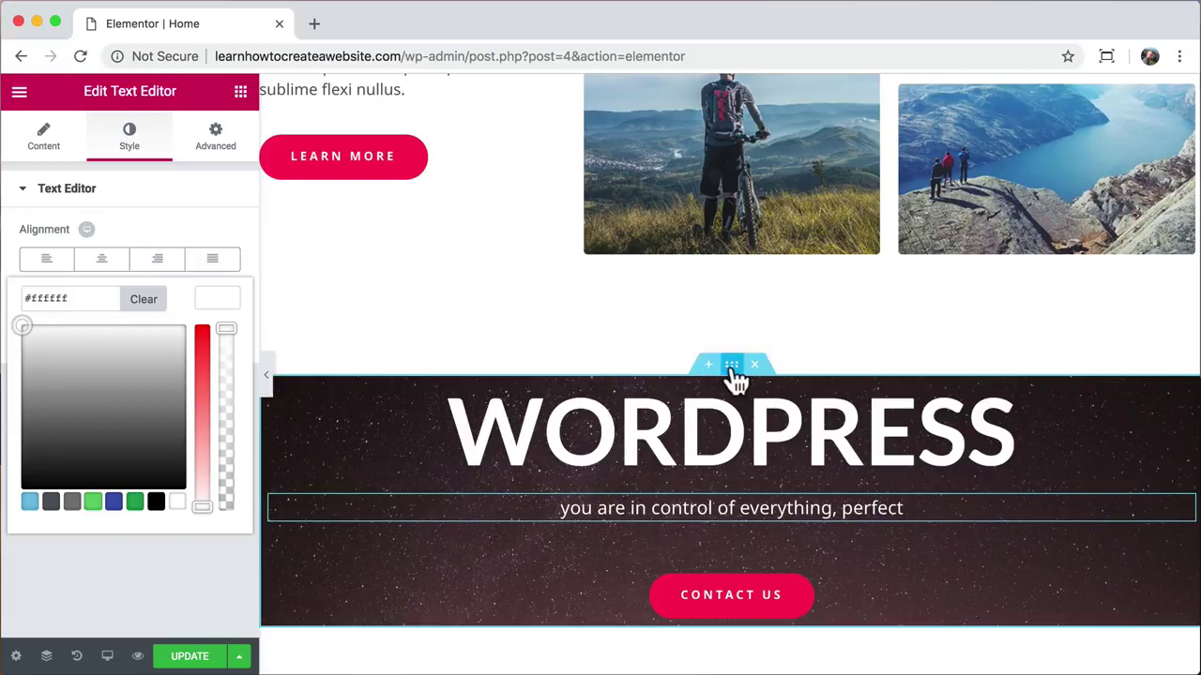
click(732, 367)
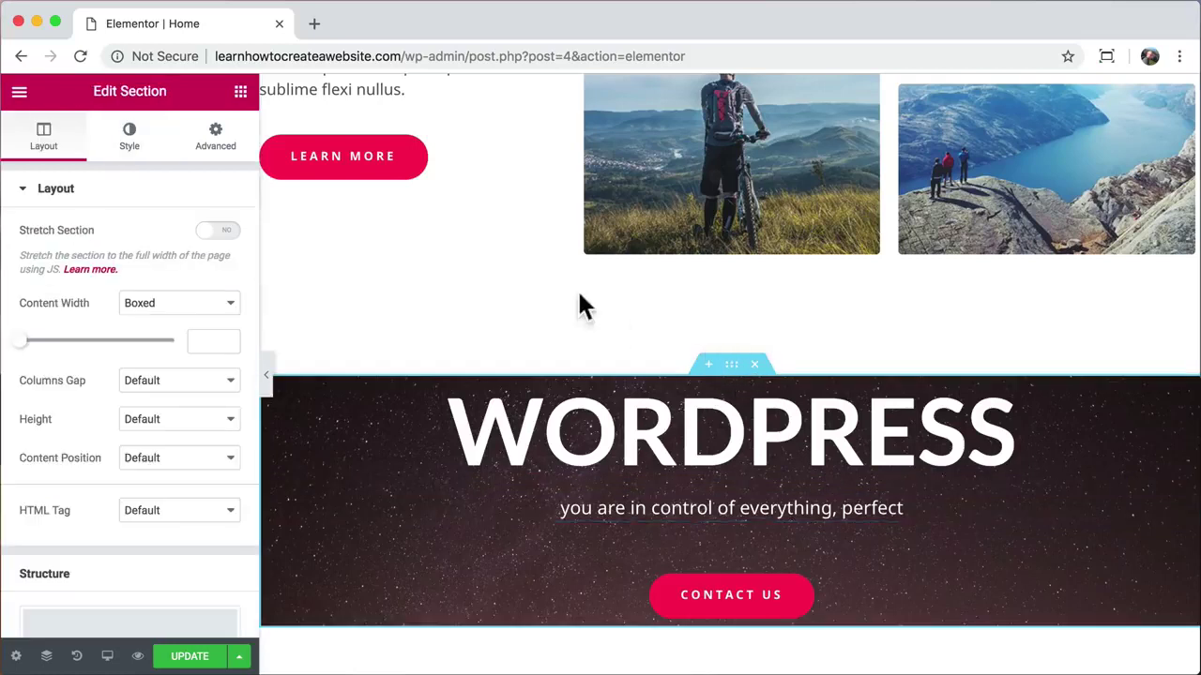
Step: Unlink the section padding, set top and bottom to 160 px, and update the page
click(207, 148)
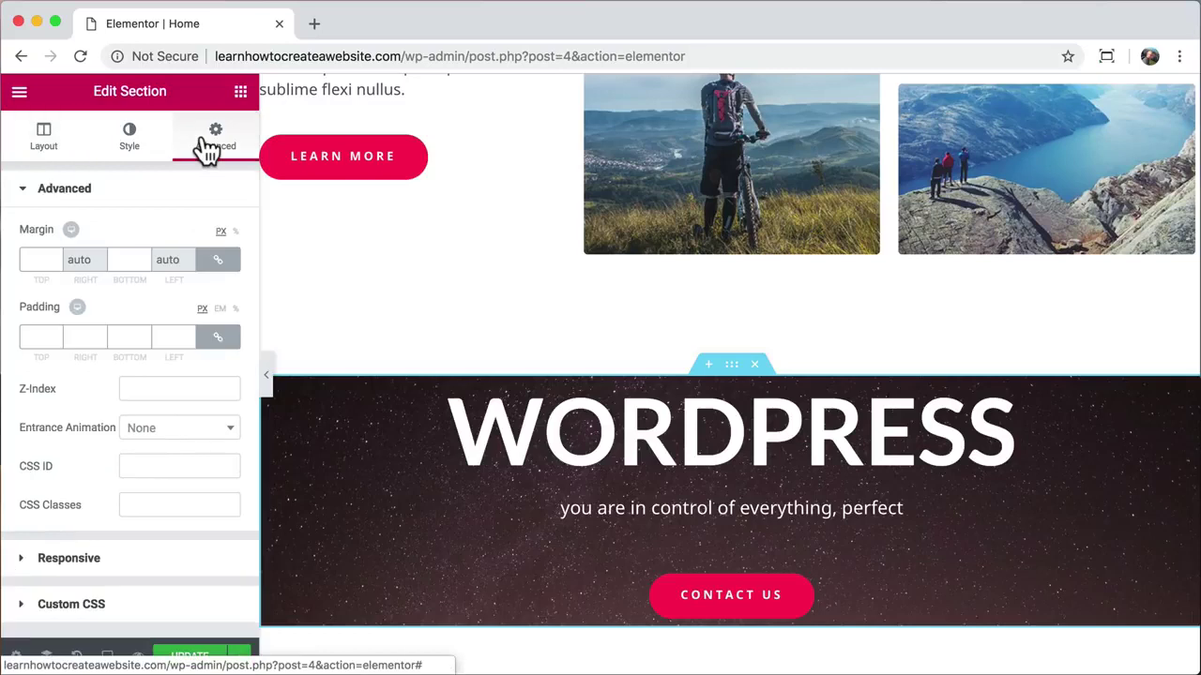
click(217, 339)
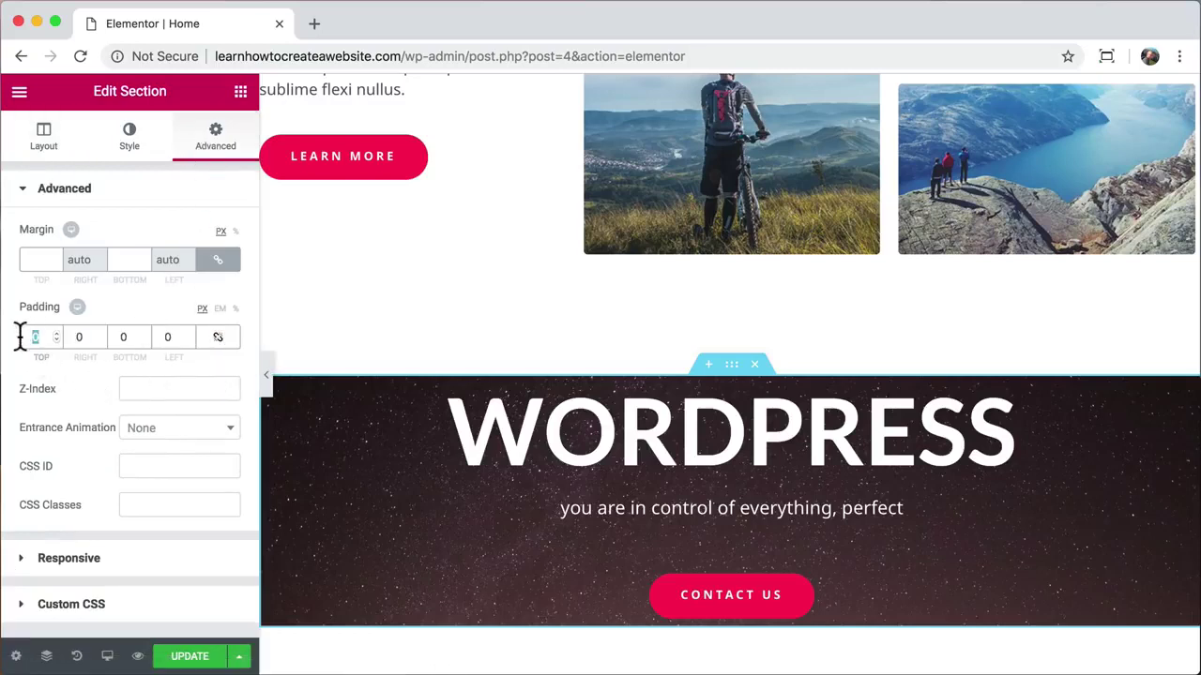
text(160)
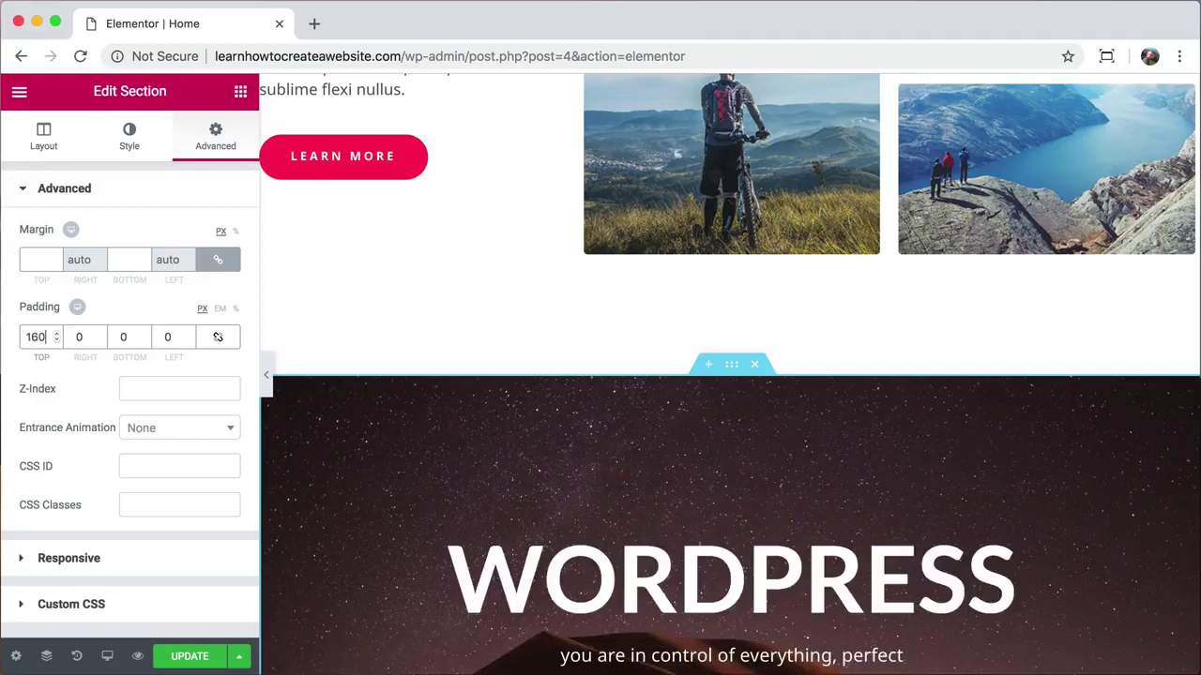
key(Tab)
text(160)
scroll(441, 386, down, 5)
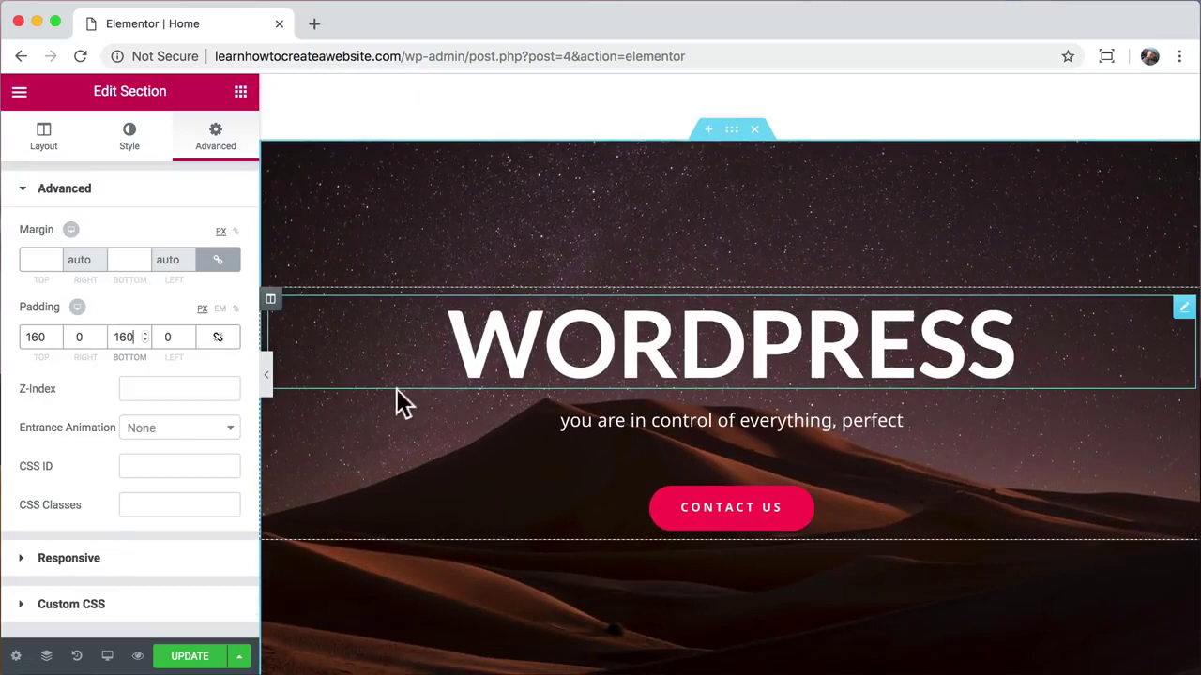
click(189, 657)
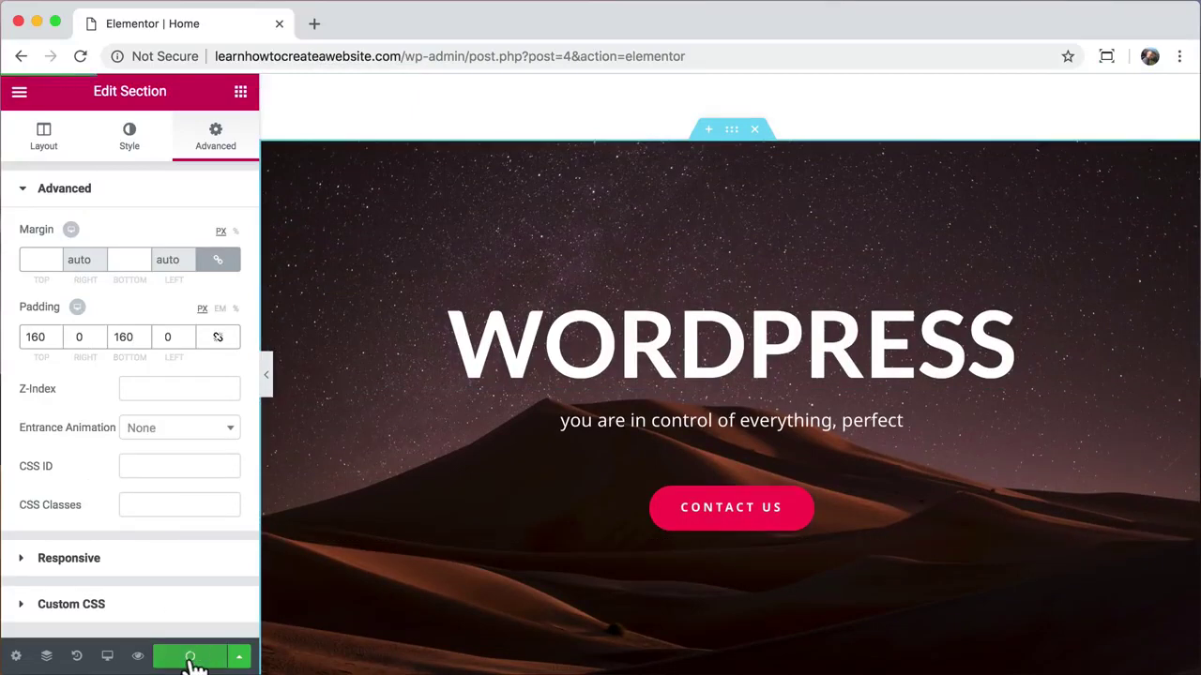
click(137, 656)
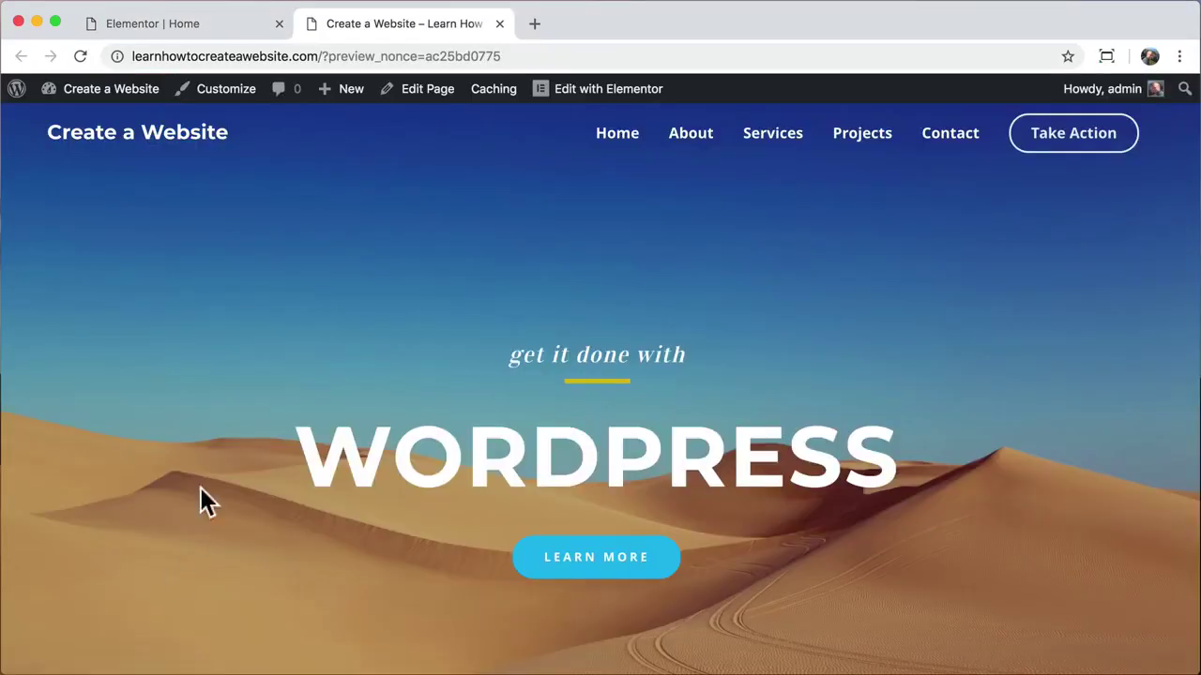
drag(321, 57, 507, 57)
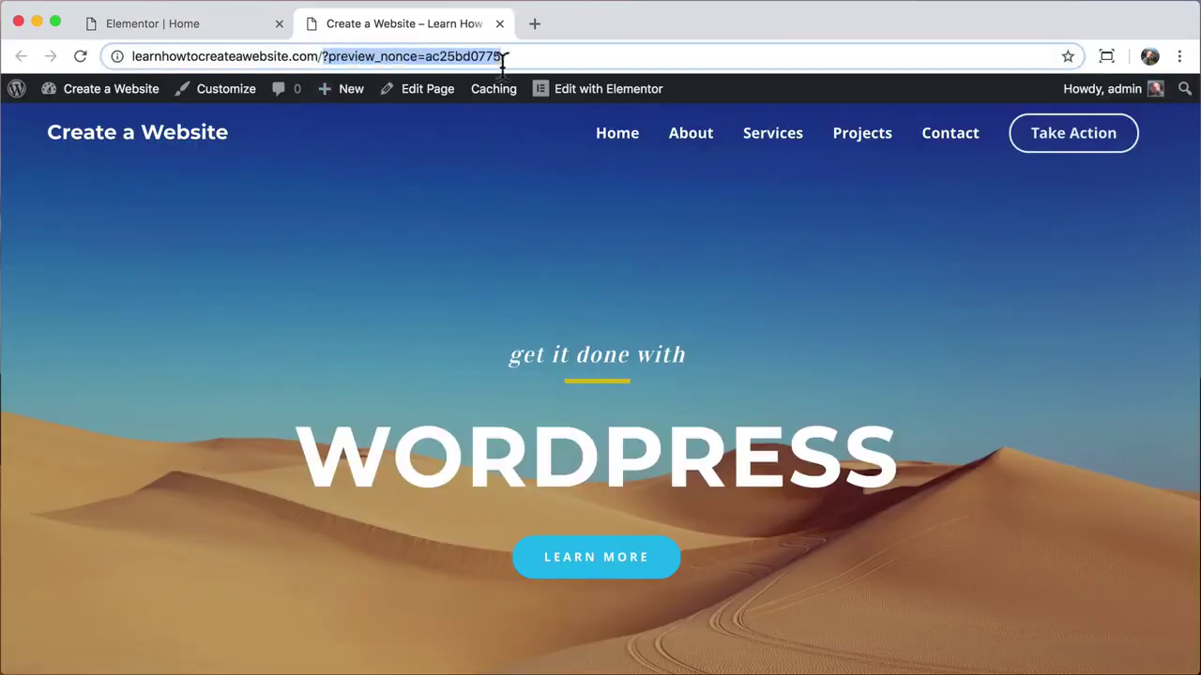
key(BackSpace)
key(Return)
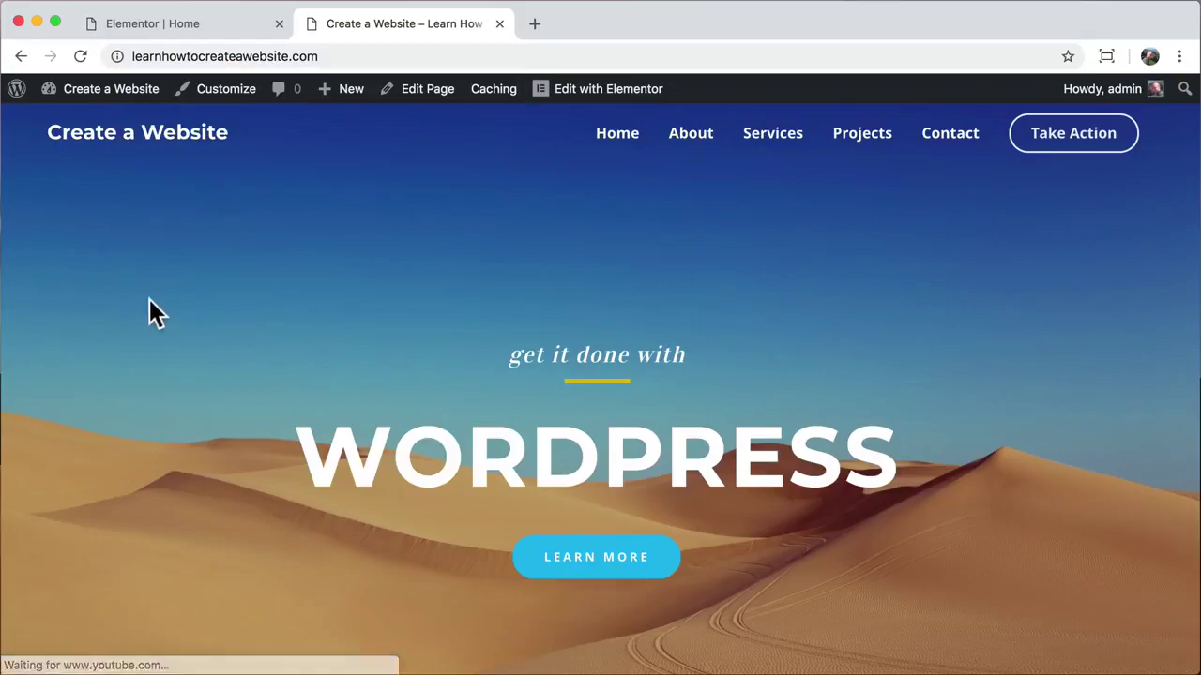
scroll(148, 300, down, 5)
scroll(149, 300, down, 20)
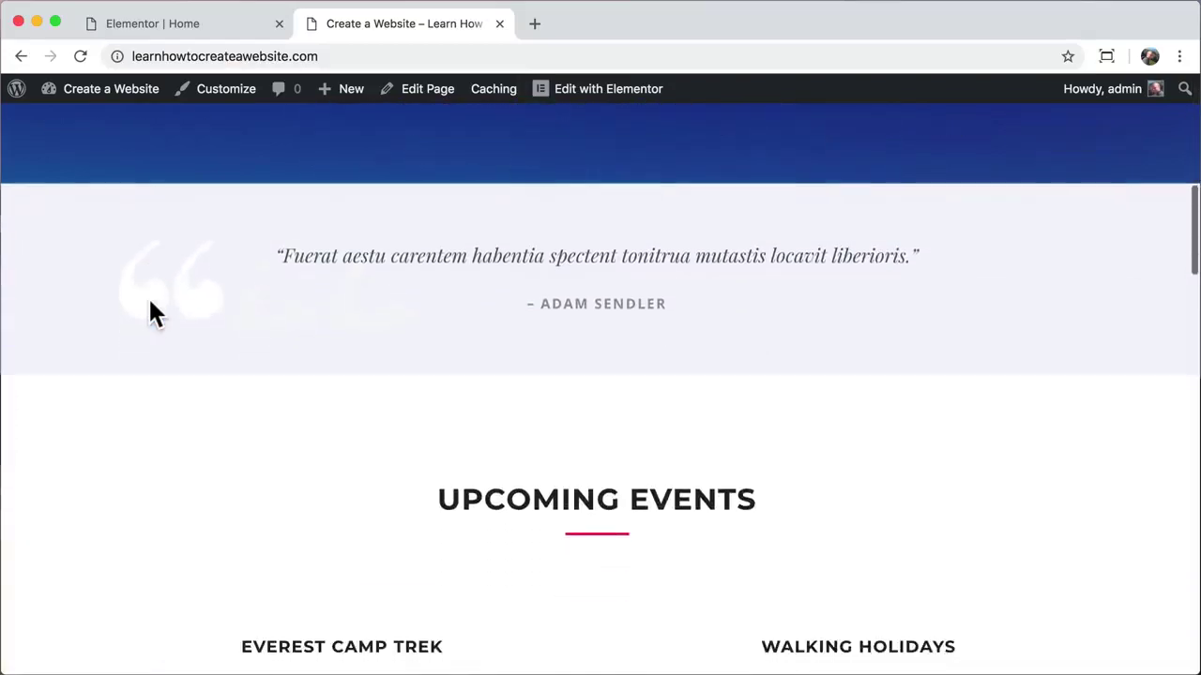
scroll(149, 298, down, 2)
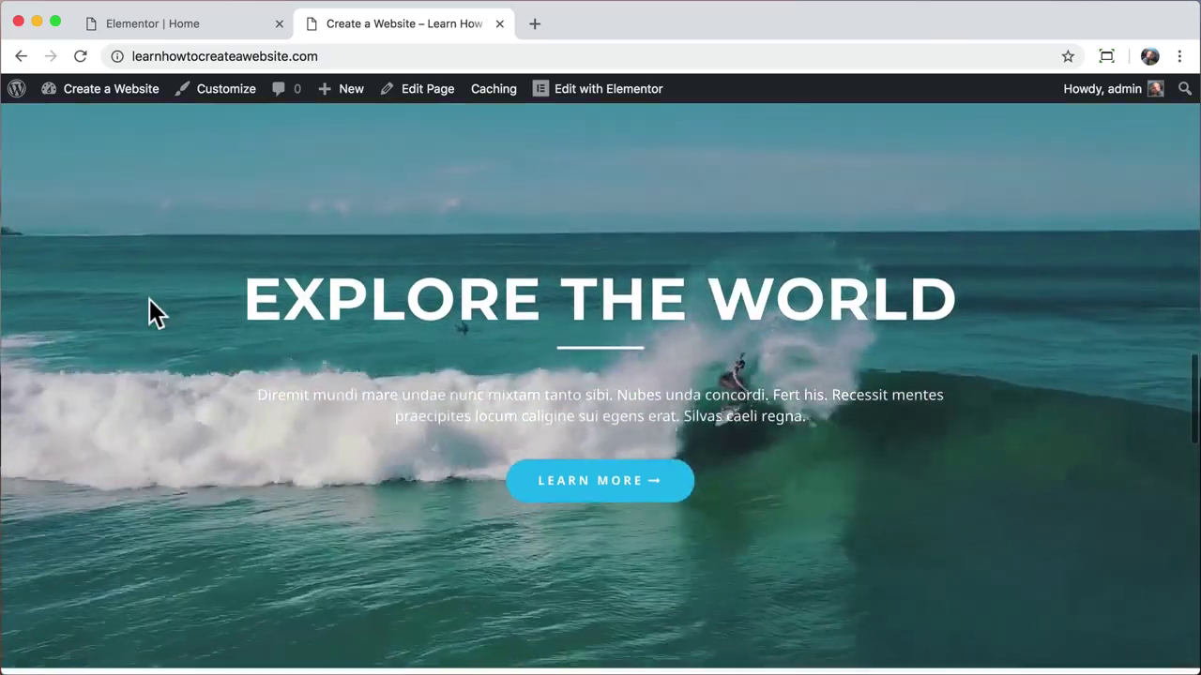
scroll(149, 299, down, 6)
scroll(149, 299, down, 10)
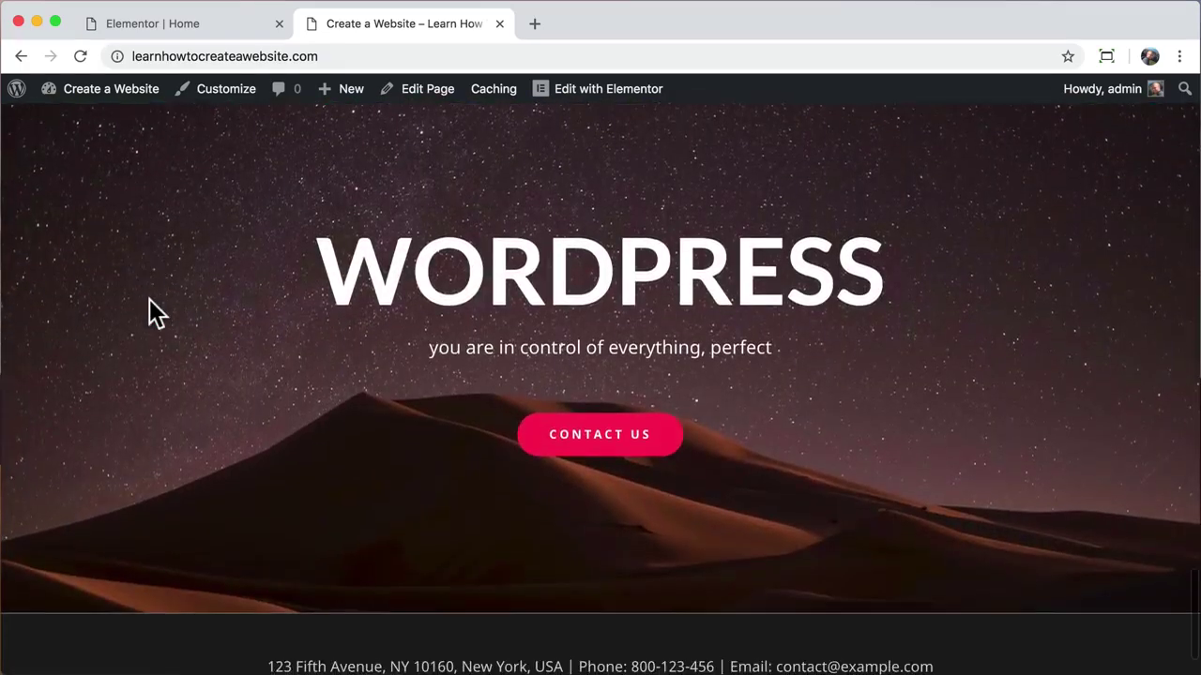
scroll(150, 300, up, 2)
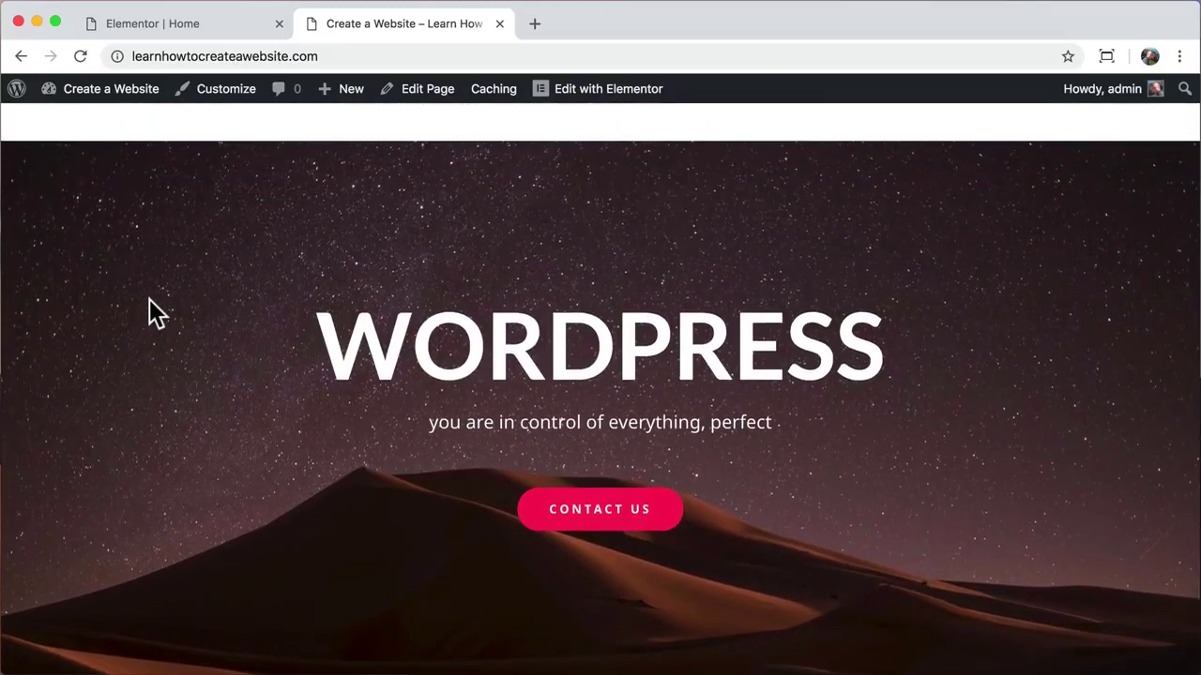
scroll(149, 299, up, 15)
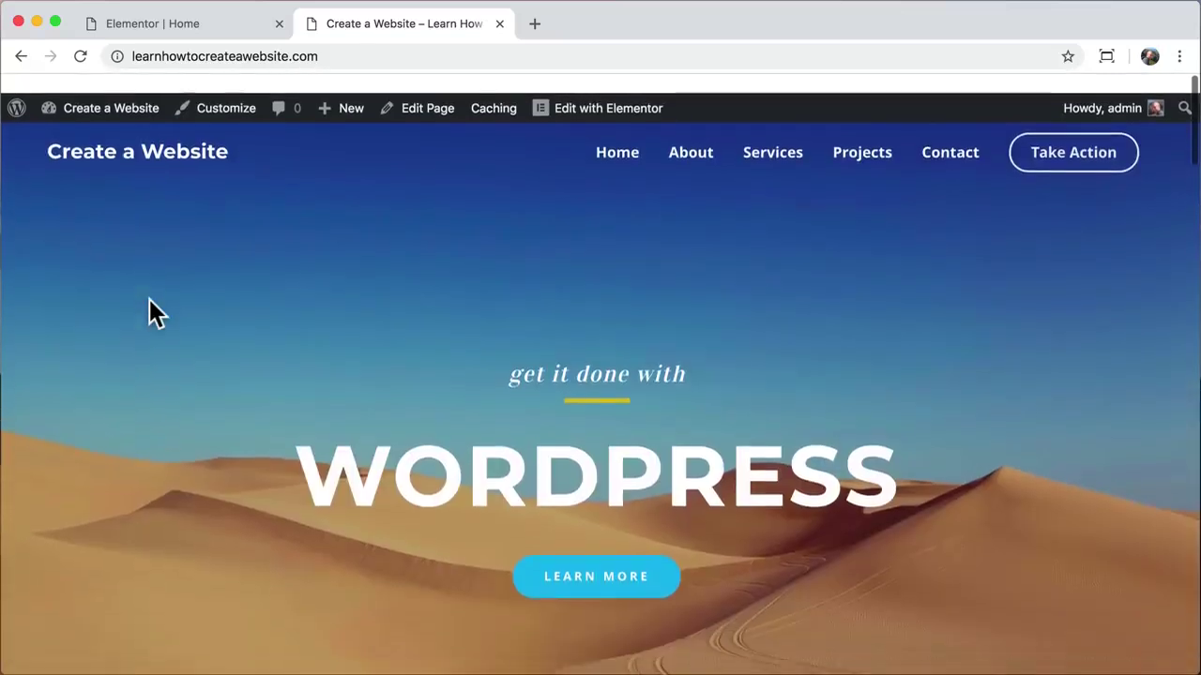
scroll(149, 299, down, 1)
scroll(149, 299, up, 1)
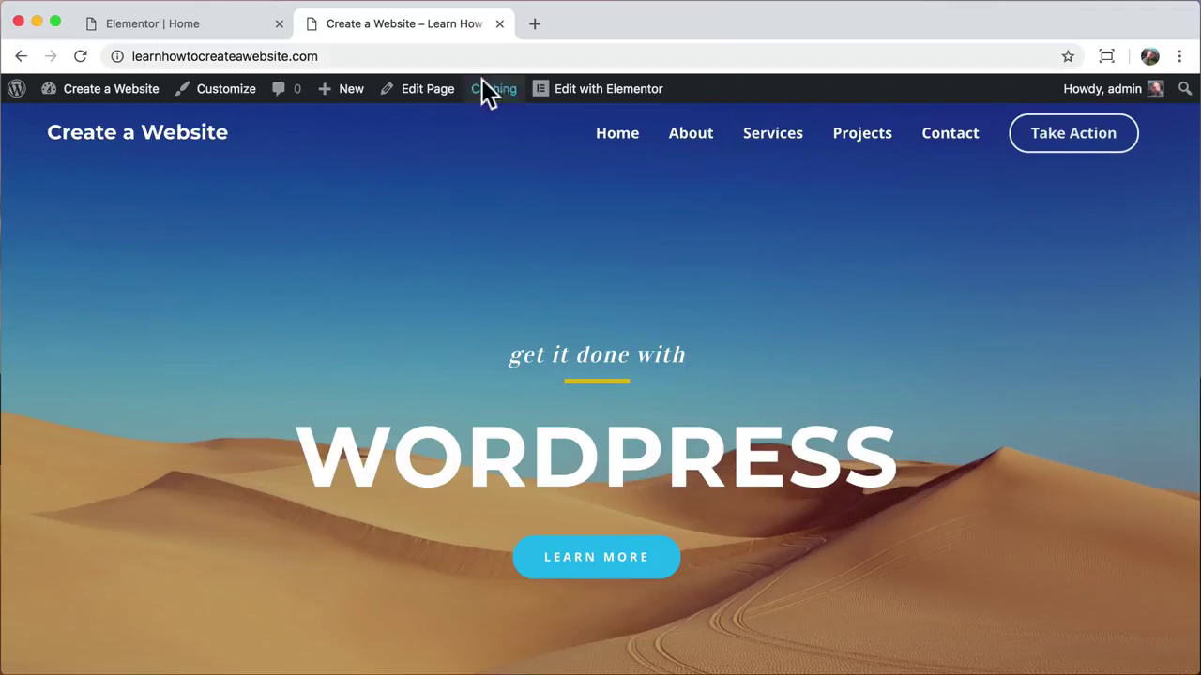
click(500, 24)
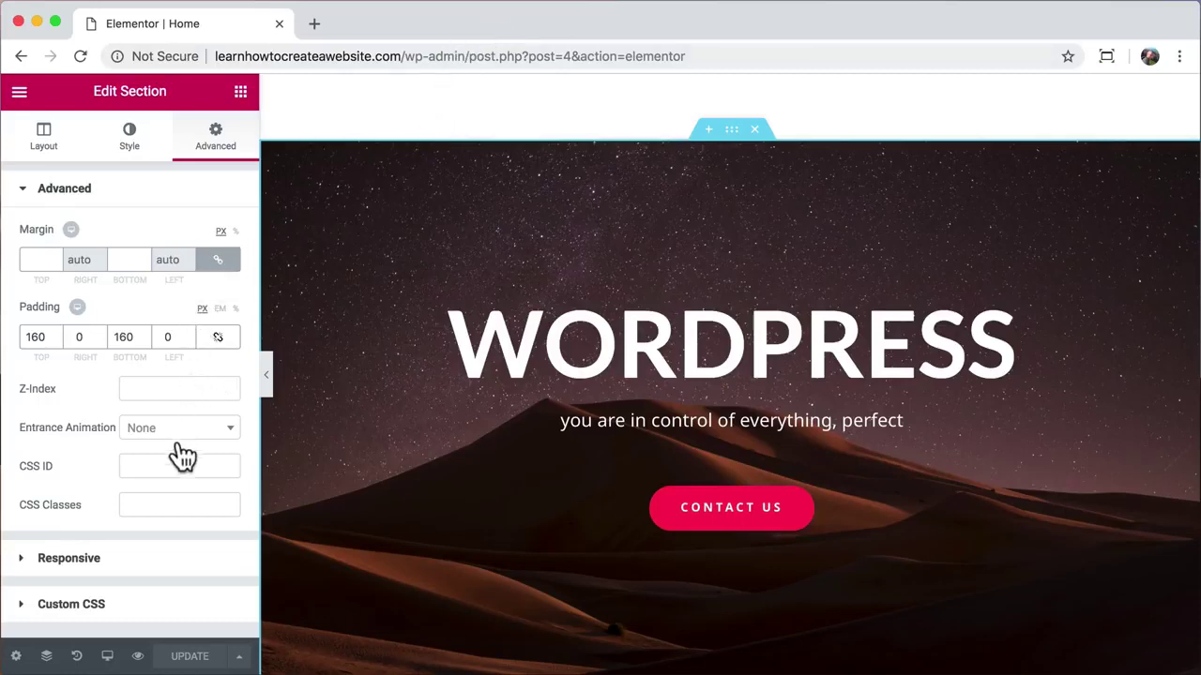
Step: Switch the editor preview to mobile width
click(108, 658)
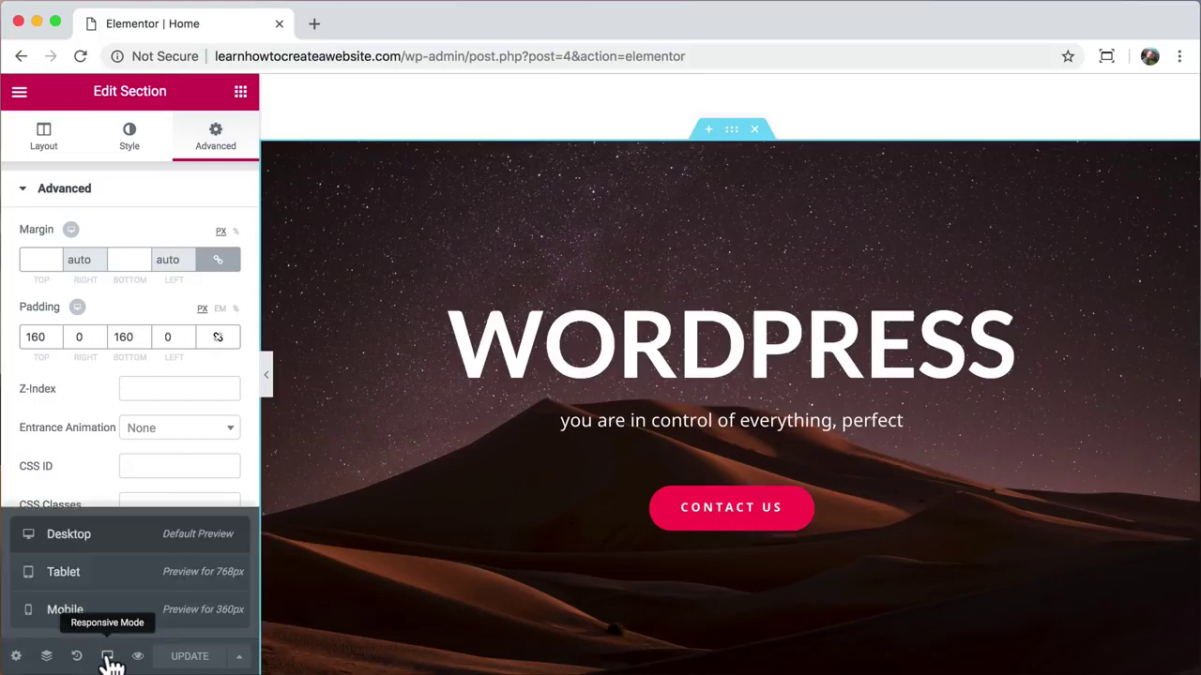
click(101, 623)
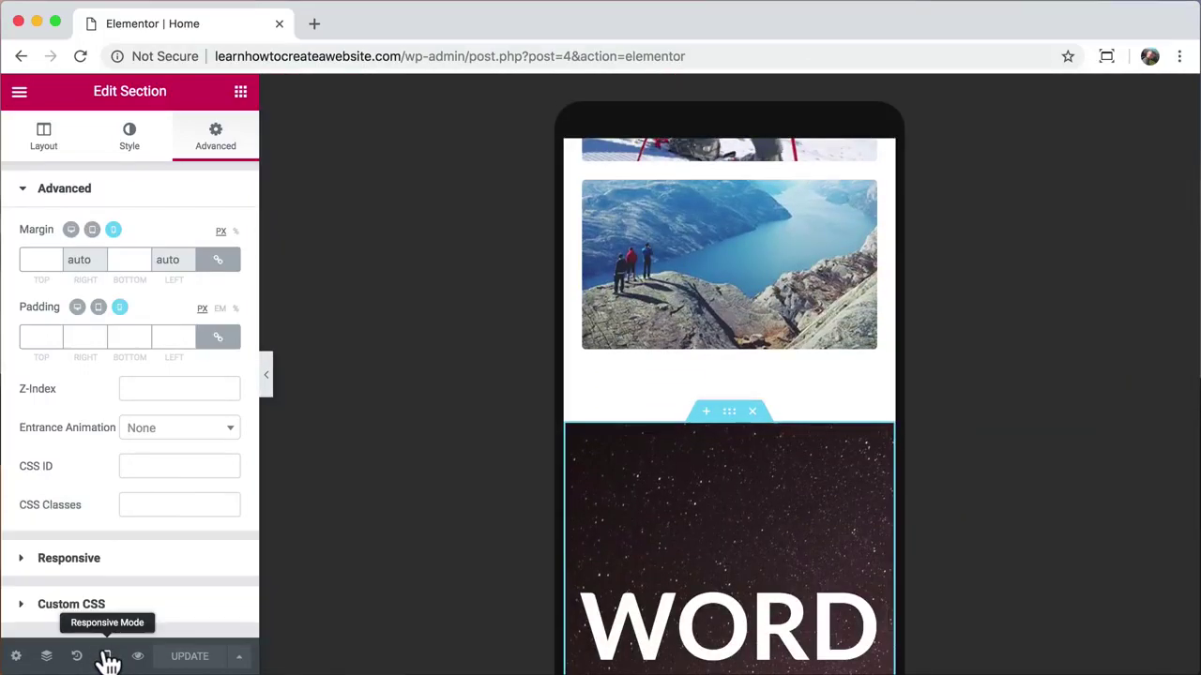
scroll(691, 281, up, 15)
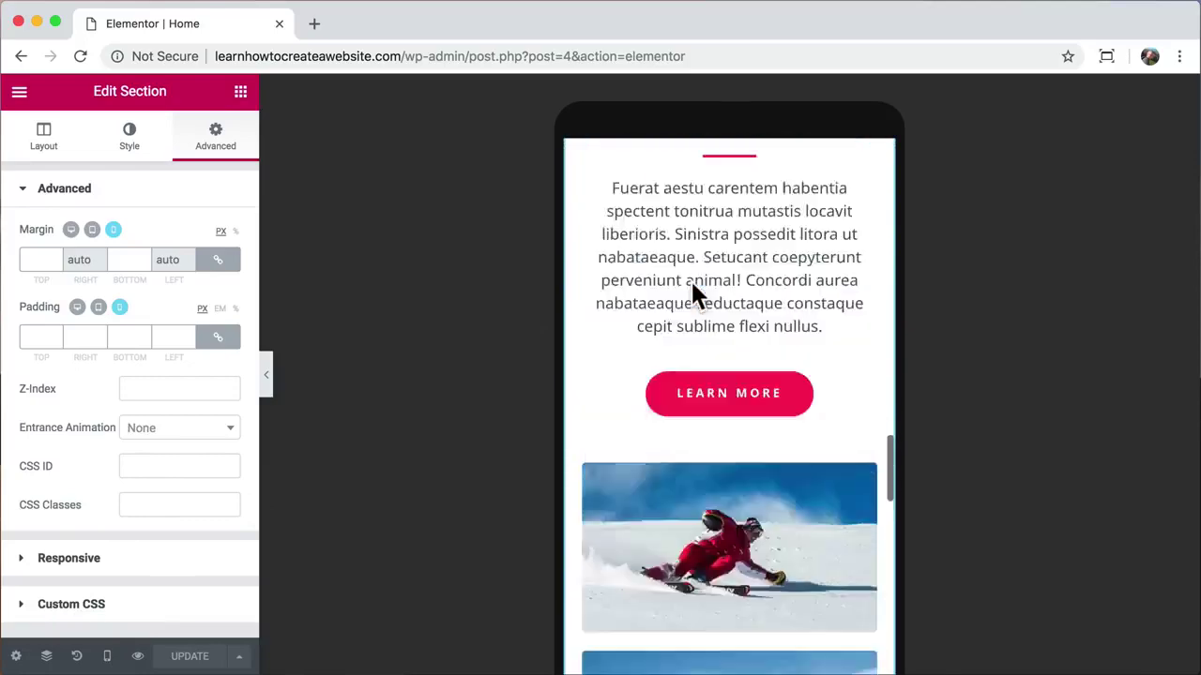
scroll(691, 282, up, 8)
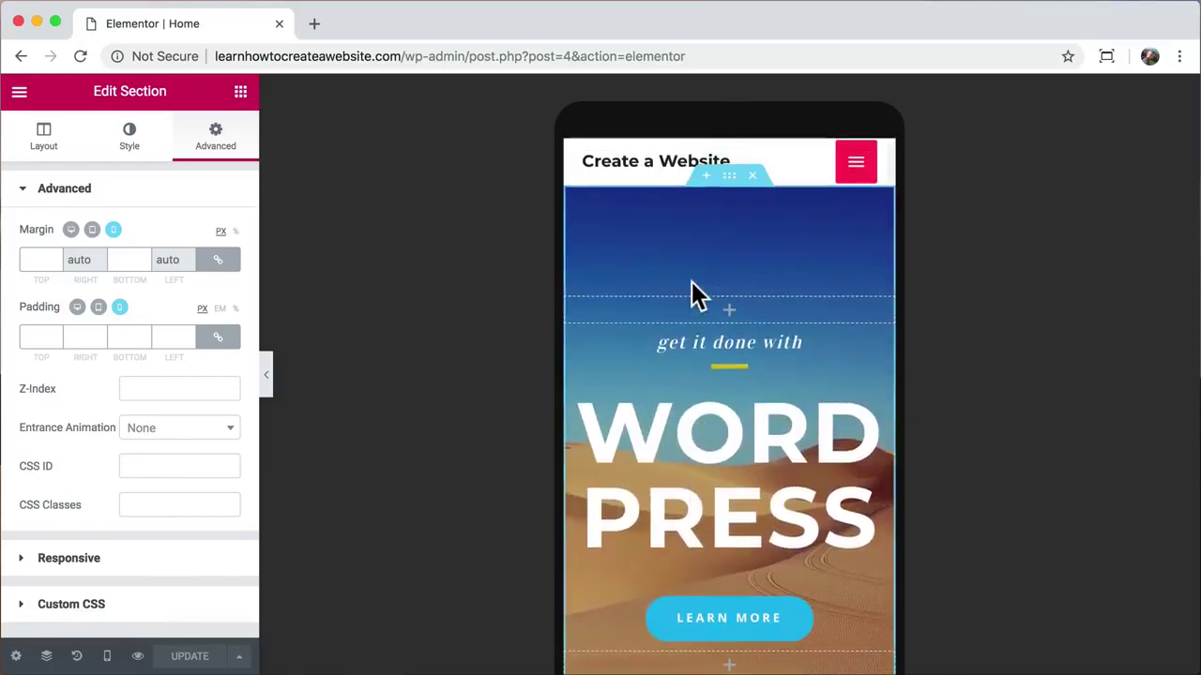
Step: Shrink the mobile WORDPRESS heading's font size to fit one line, then scroll to Explore the World
click(705, 434)
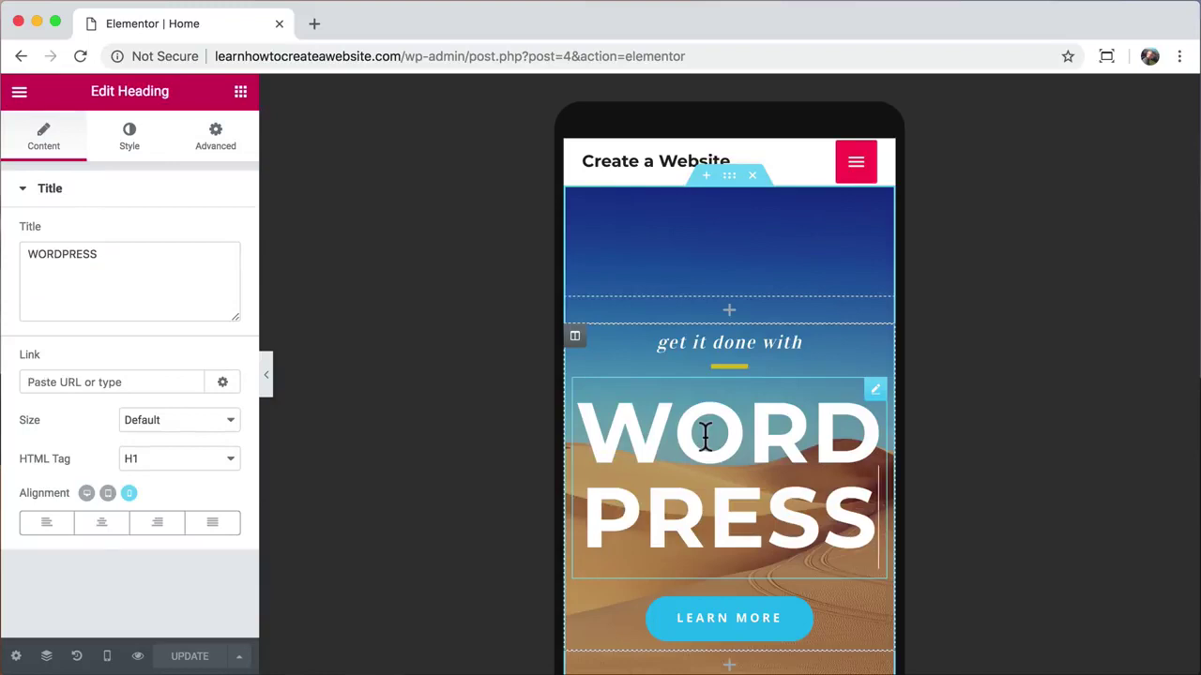
click(136, 148)
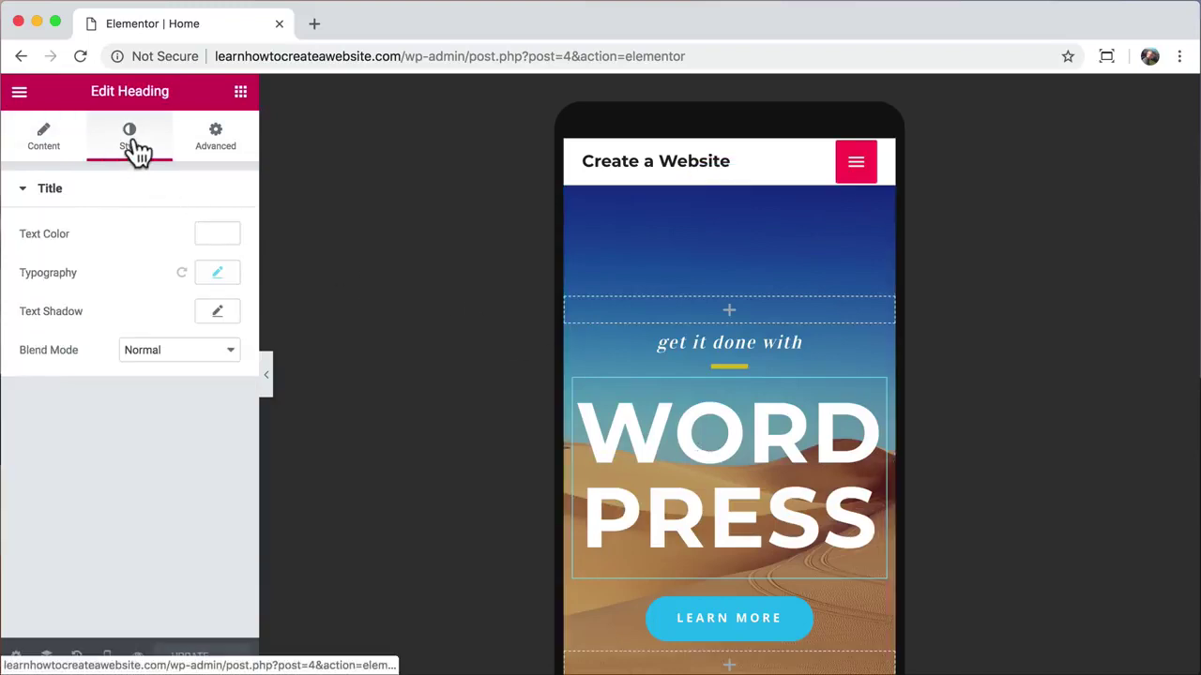
click(223, 278)
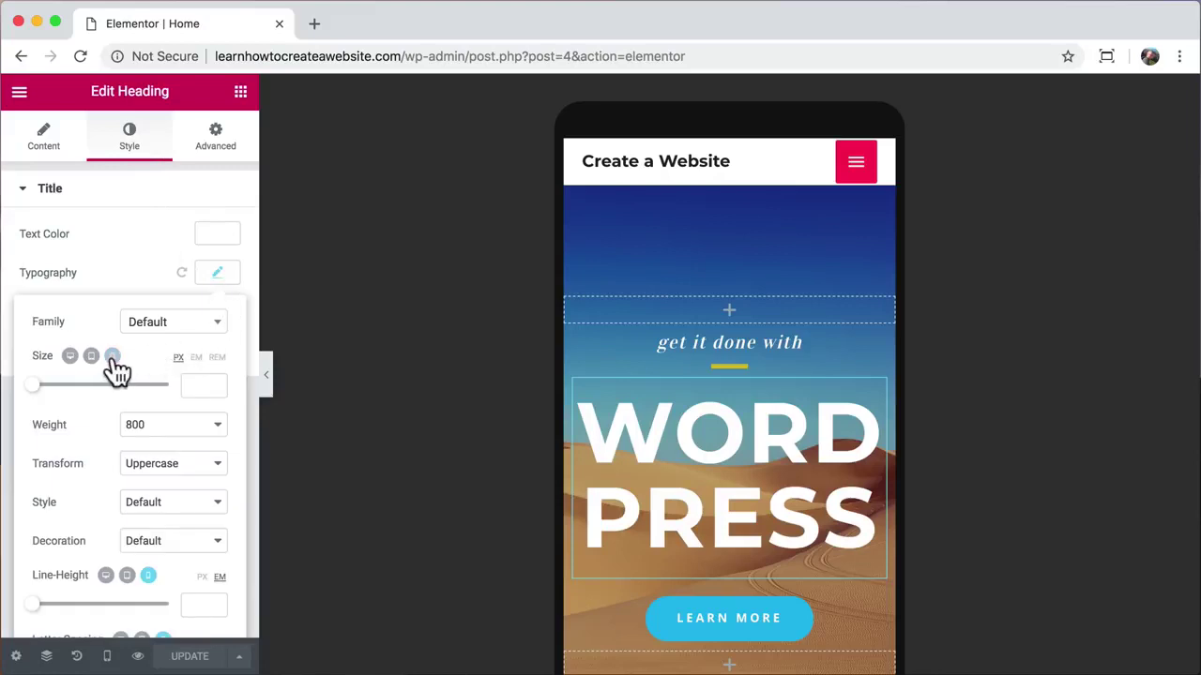
drag(33, 386, 64, 392)
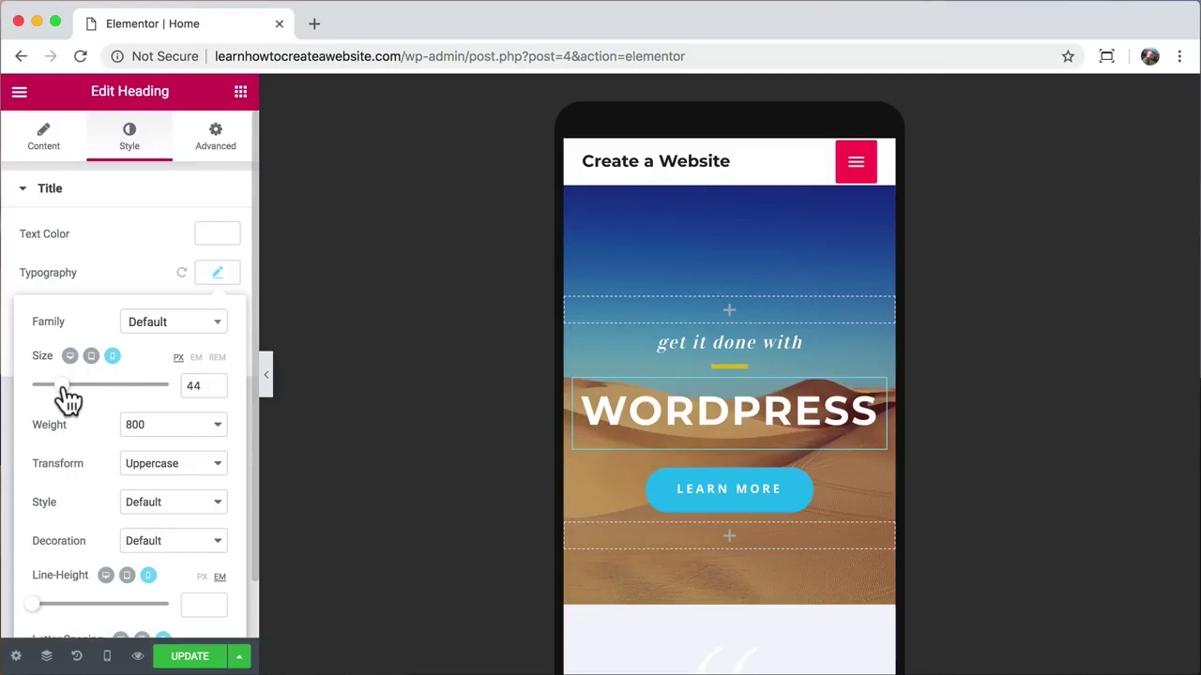
scroll(657, 410, down, 5)
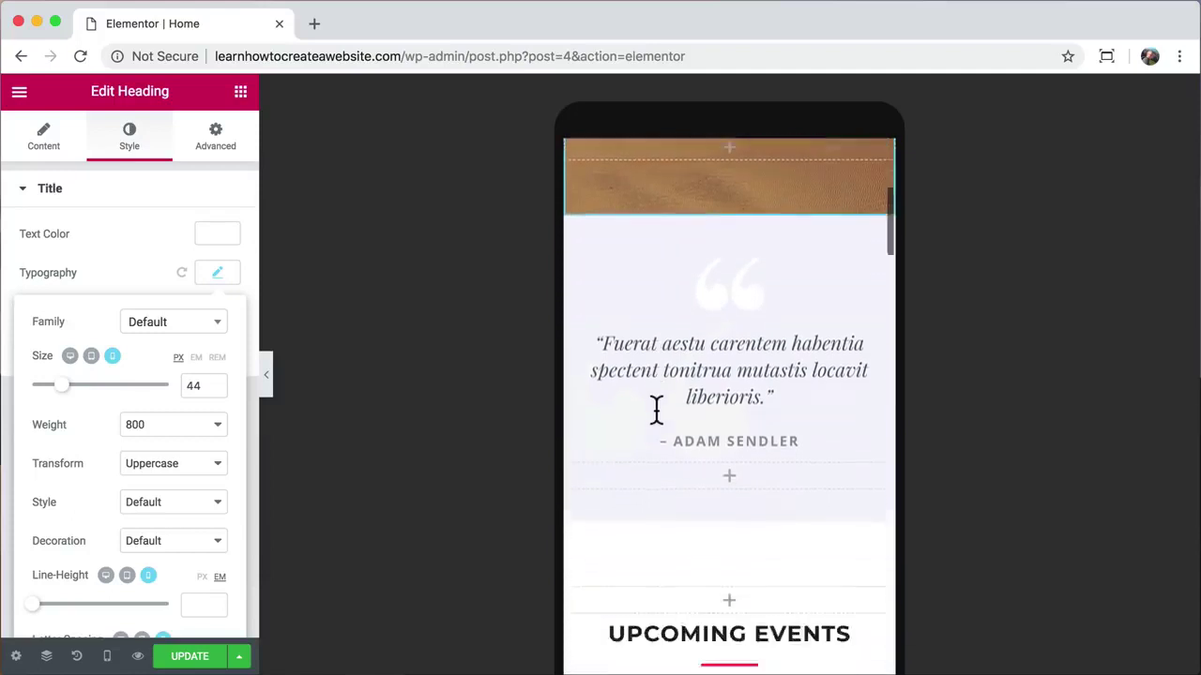
scroll(656, 410, down, 10)
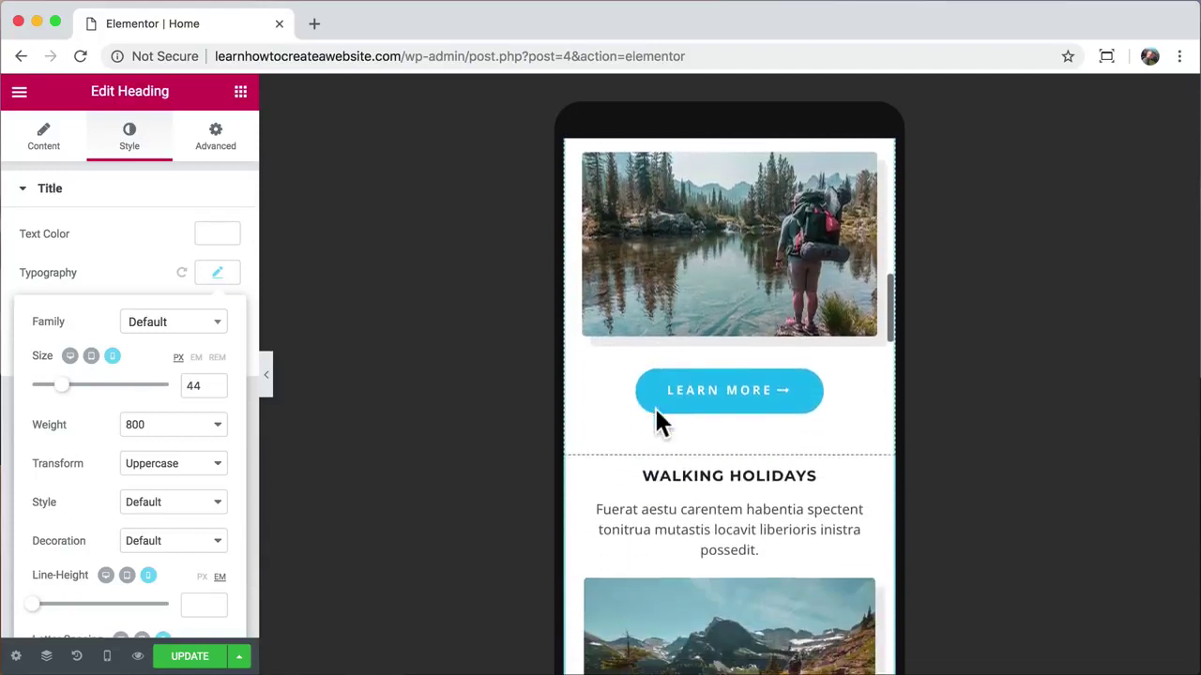
scroll(657, 422, down, 1)
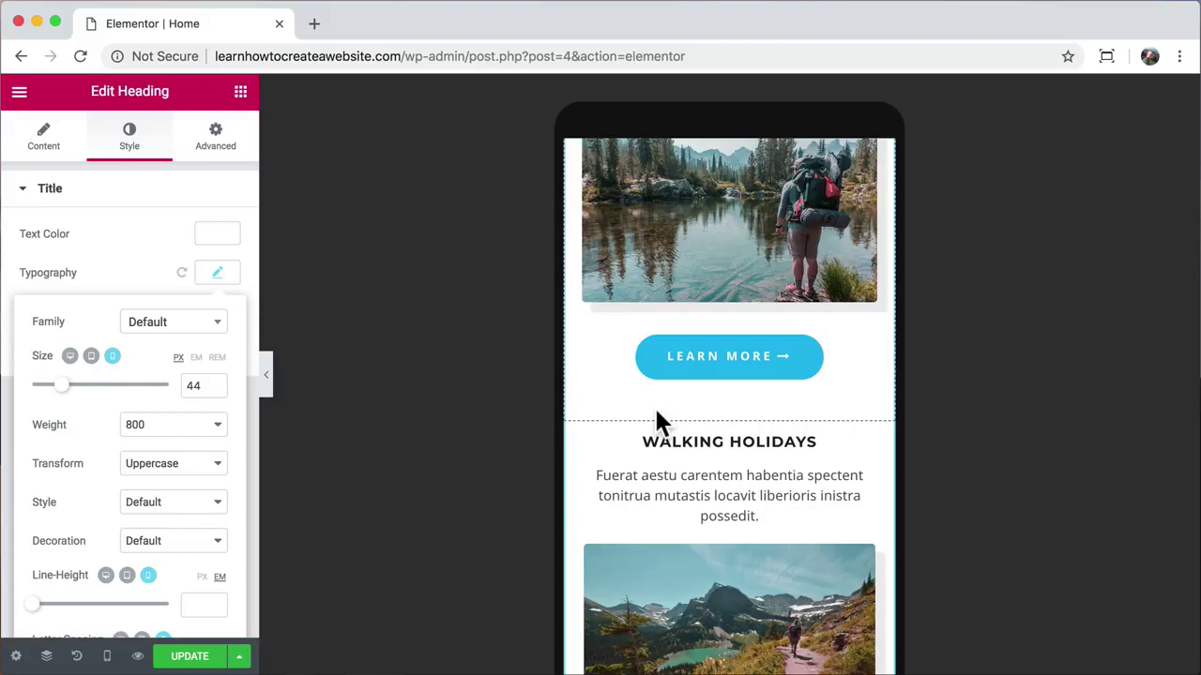
scroll(656, 412, down, 10)
scroll(659, 424, down, 5)
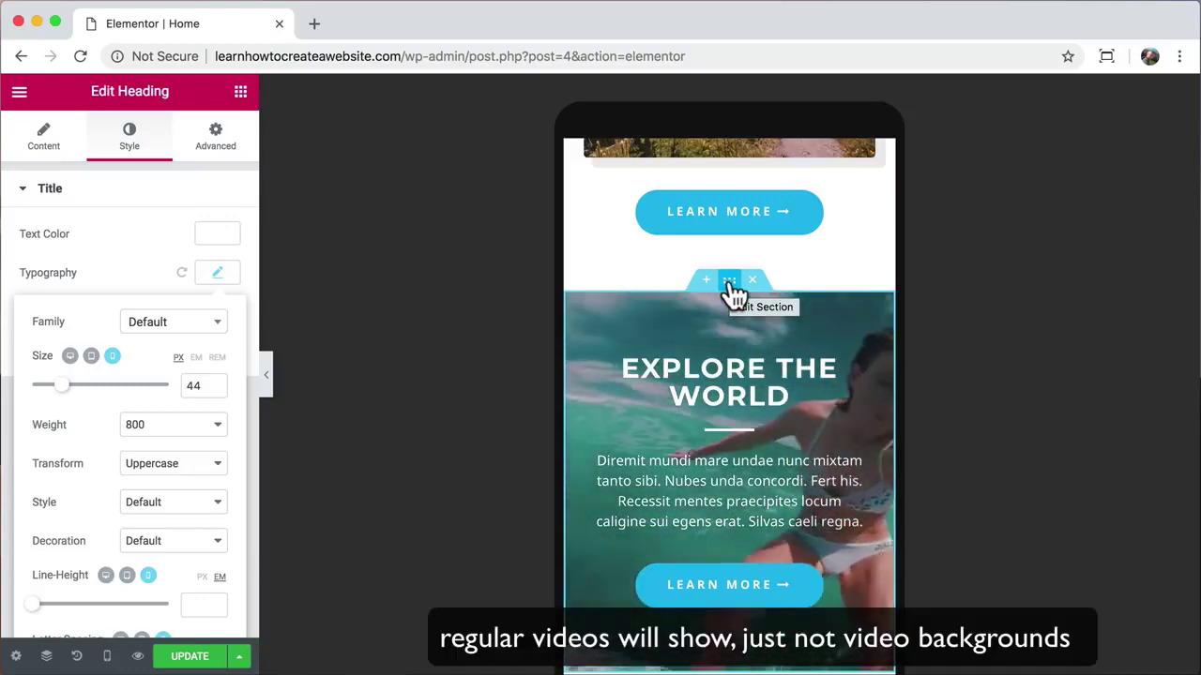
Step: Set water-sports-04.jpg as the video background fallback, then expand Background Overlay
click(730, 282)
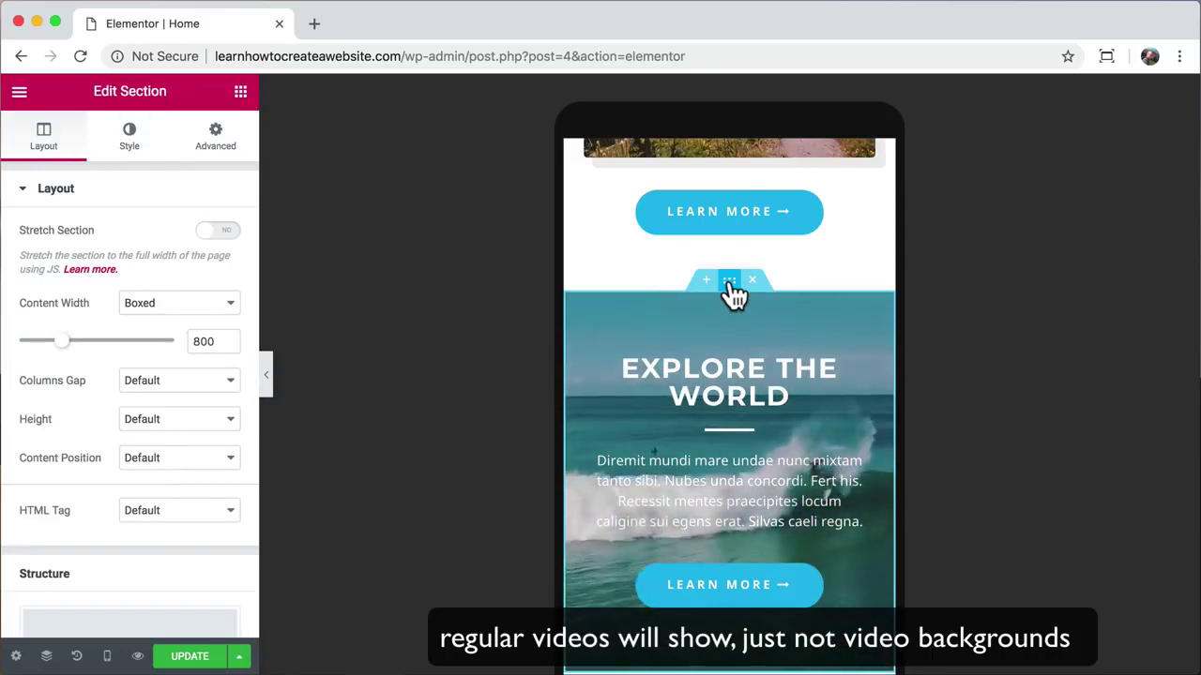
scroll(729, 295, down, 2)
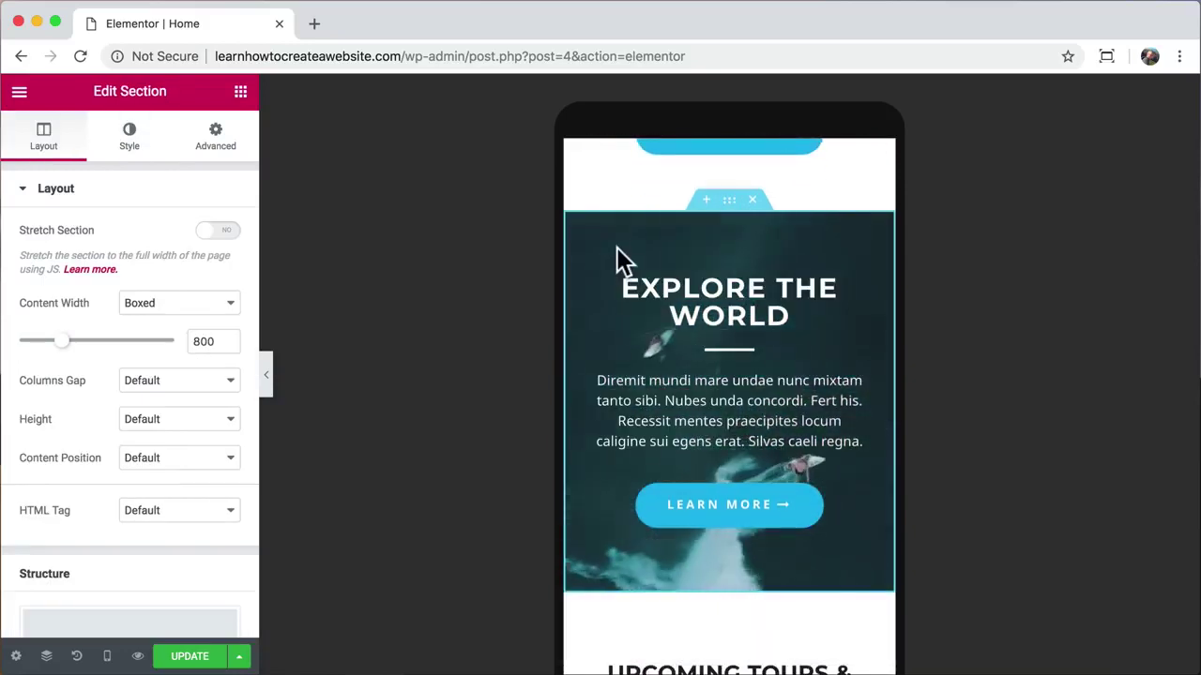
click(131, 148)
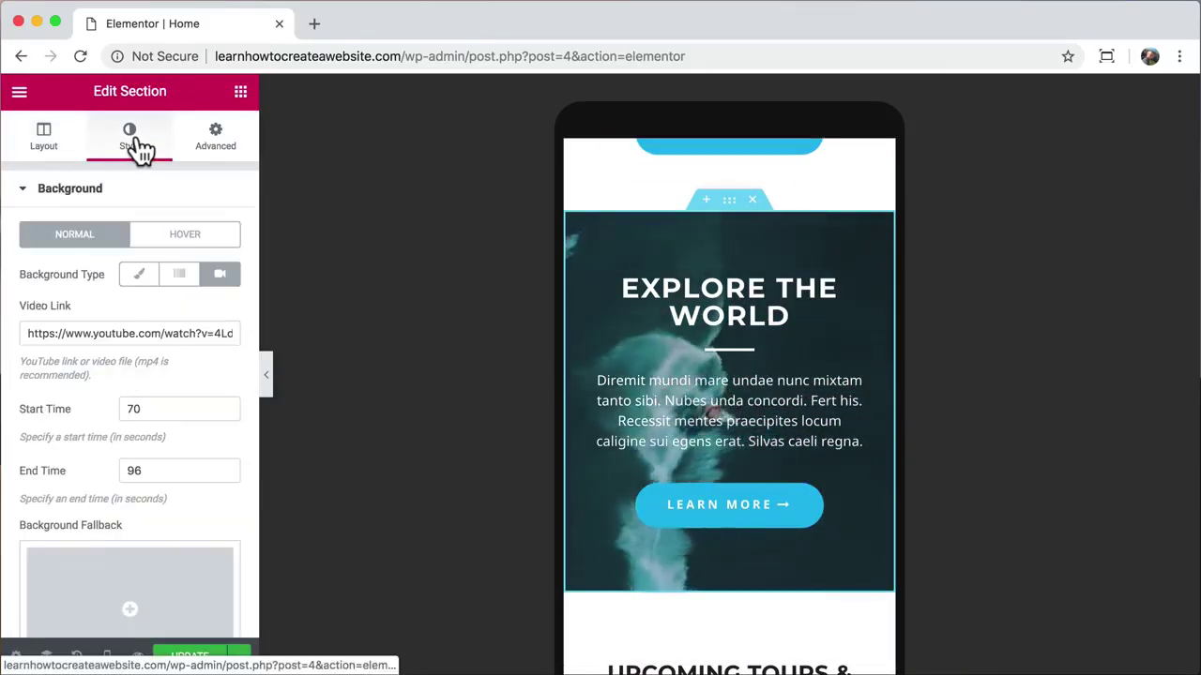
scroll(138, 390, down, 3)
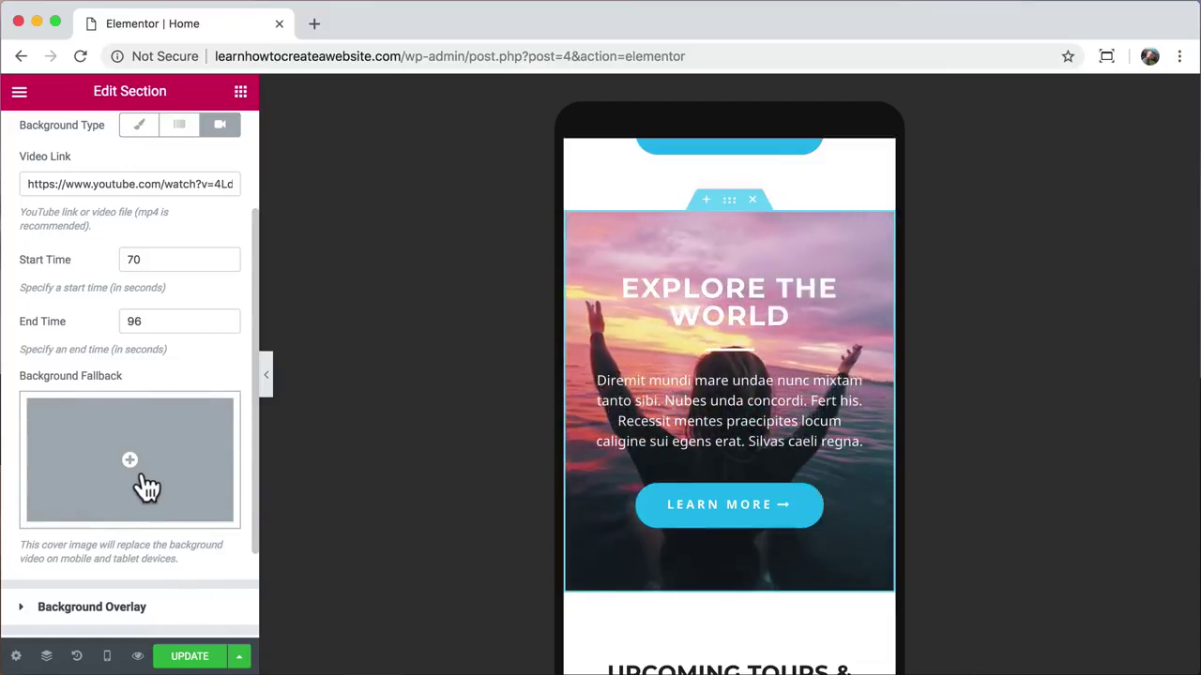
click(148, 486)
scroll(563, 451, down, 5)
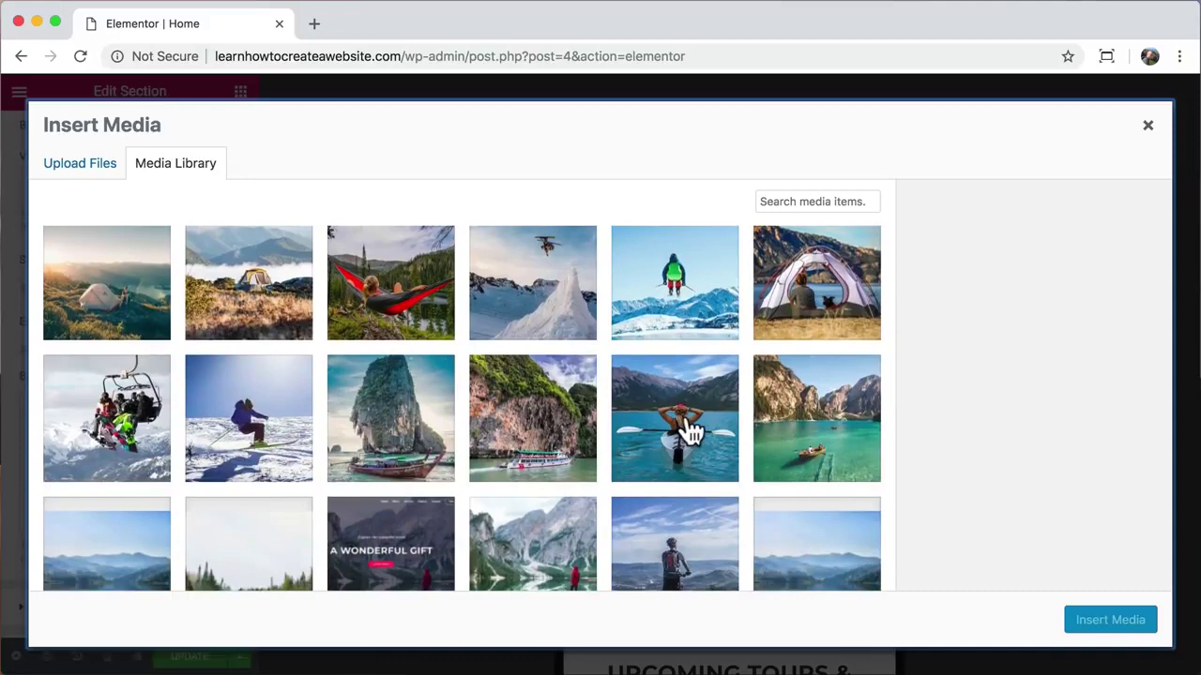
click(692, 432)
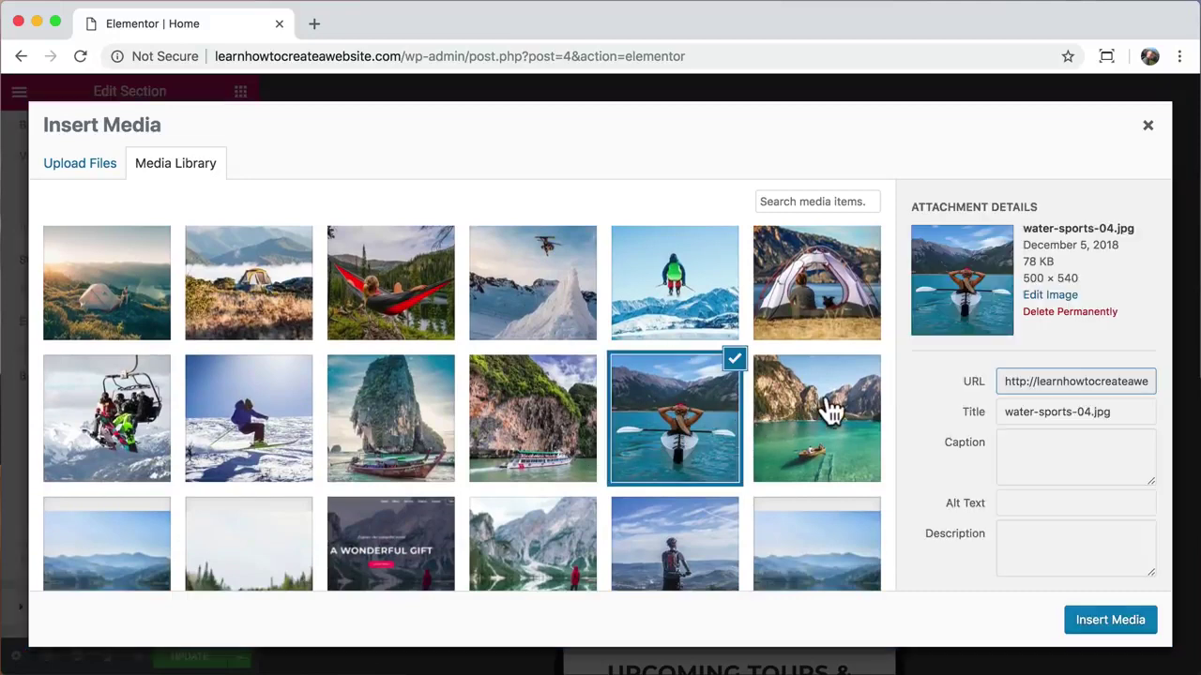
click(1094, 627)
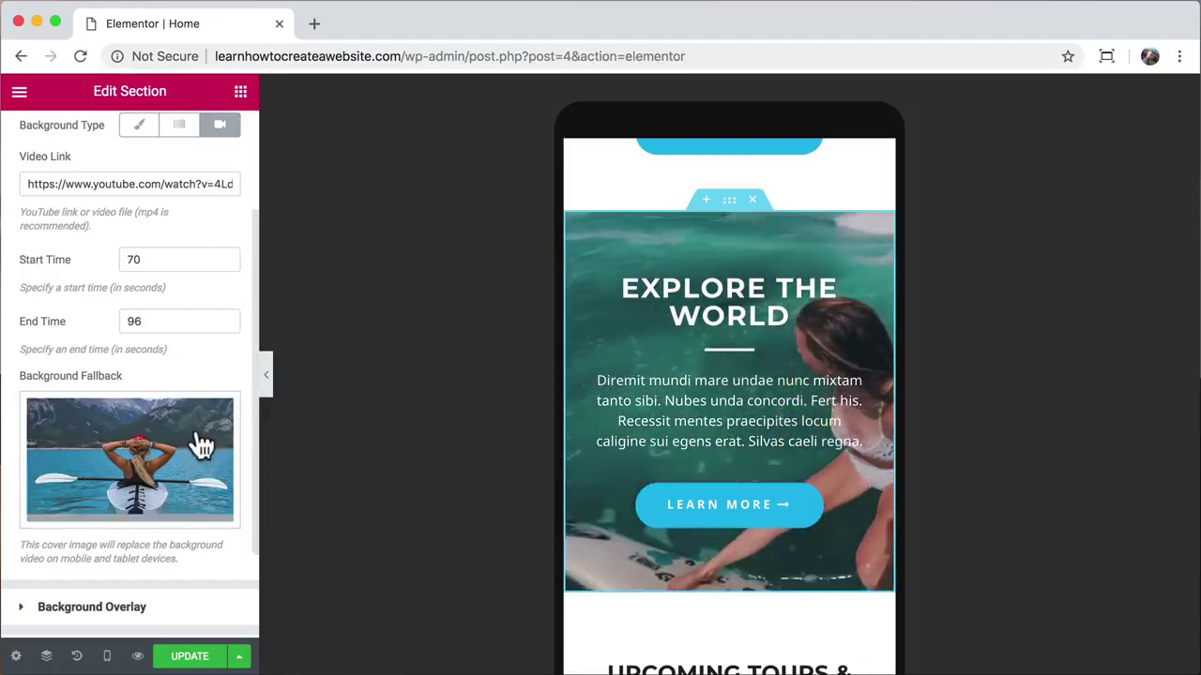
scroll(157, 469, down, 2)
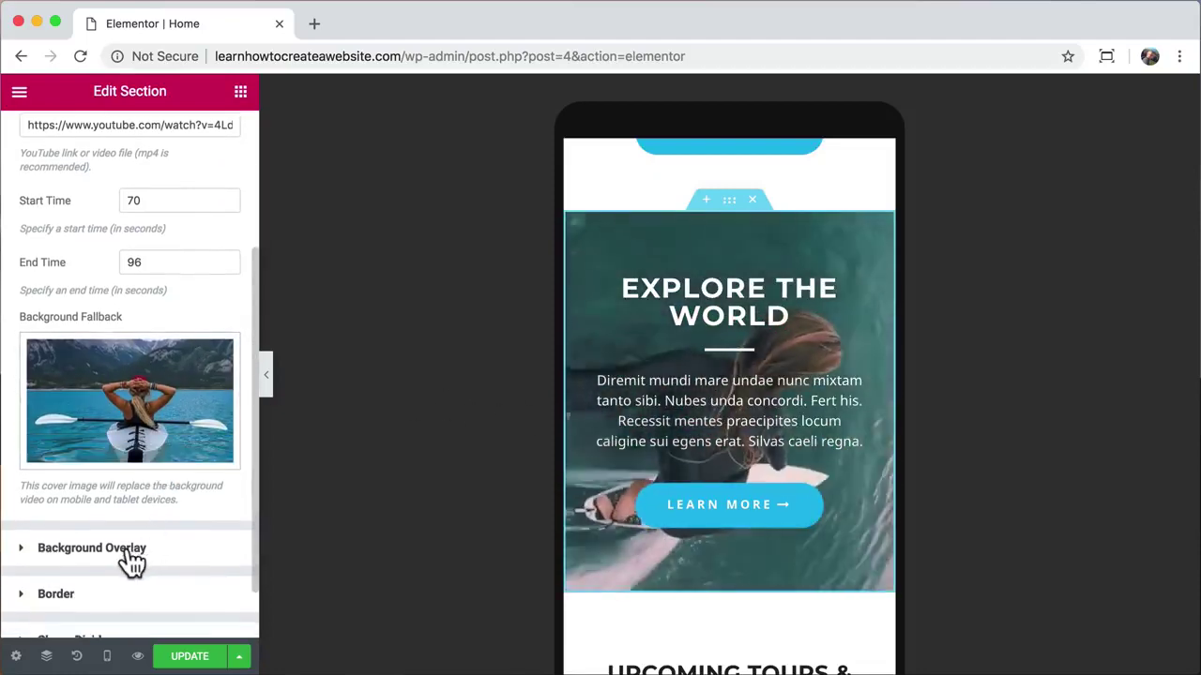
click(128, 563)
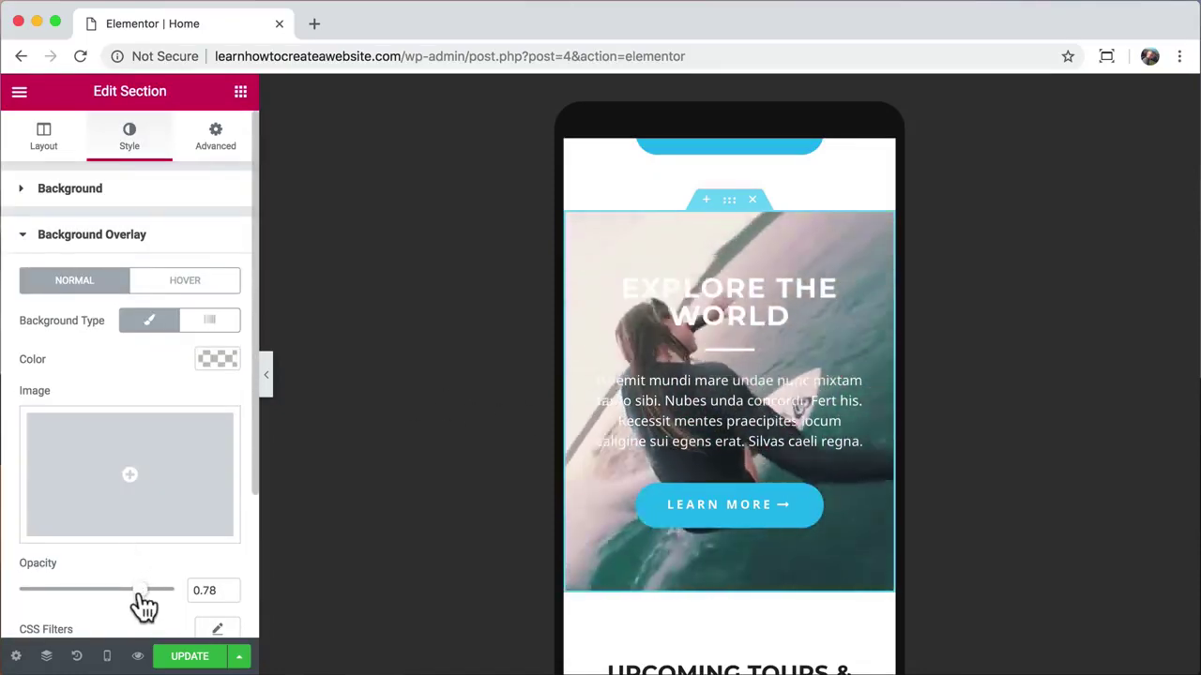
Step: Lower the overlay opacity to 0.4 and paste a new YouTube link into Video Link
drag(140, 593, 82, 591)
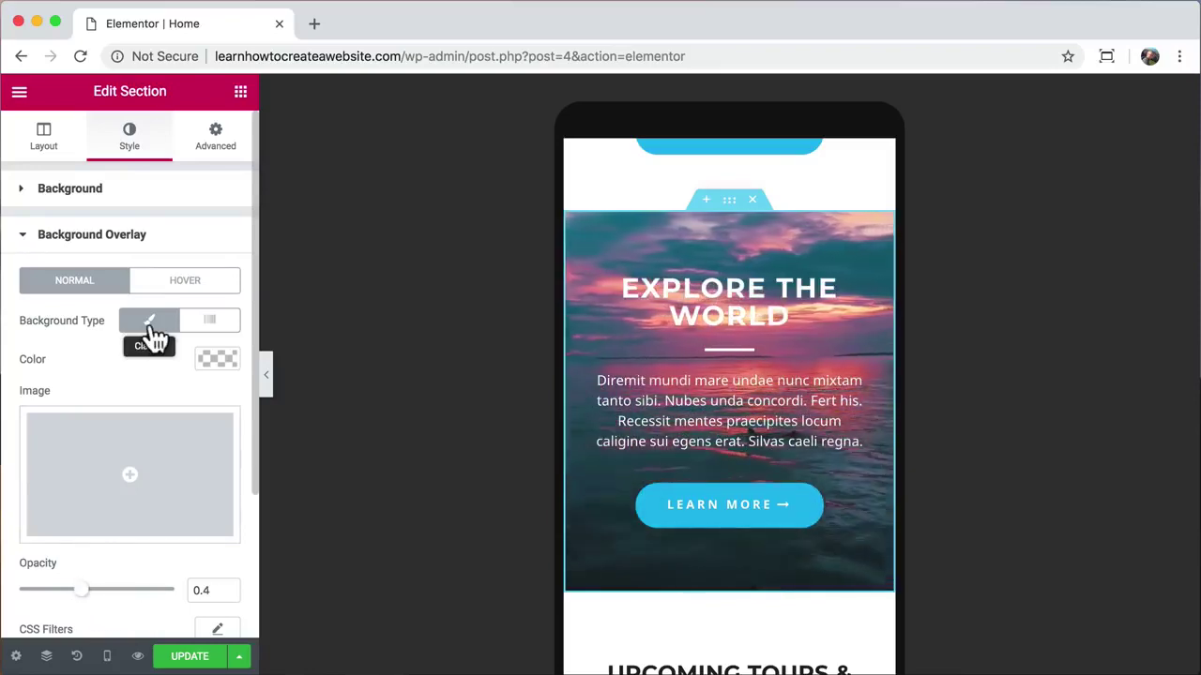
click(132, 195)
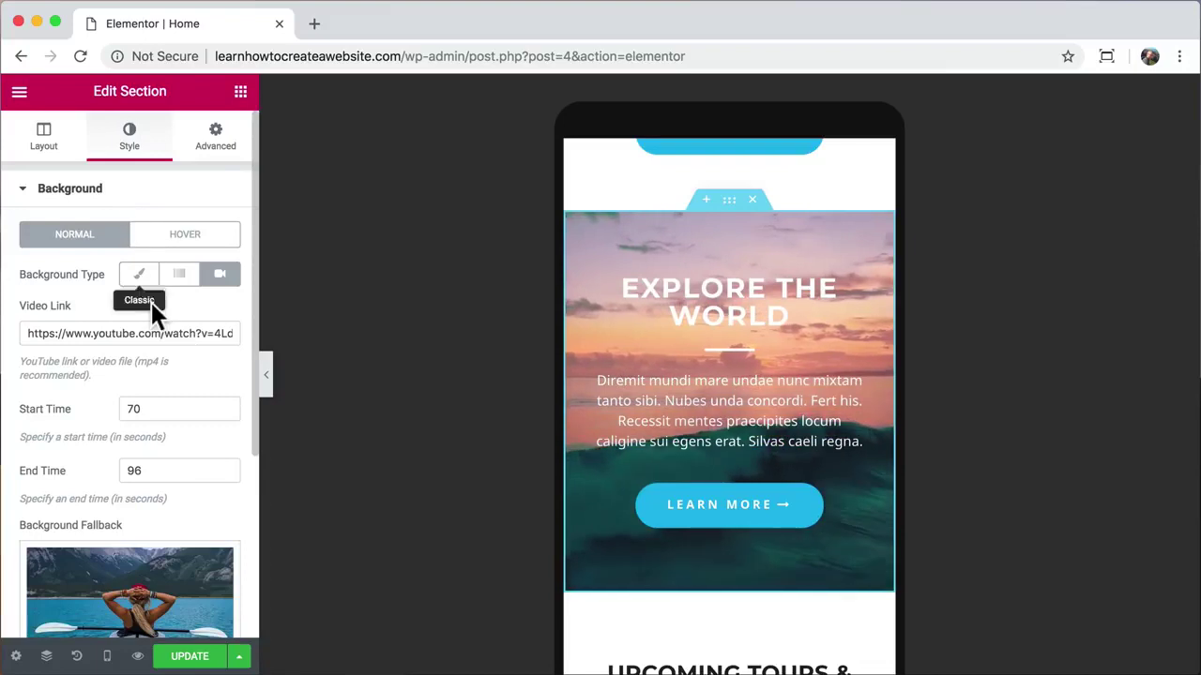
double_click(127, 333)
key(ctrl+a)
key(ctrl+v)
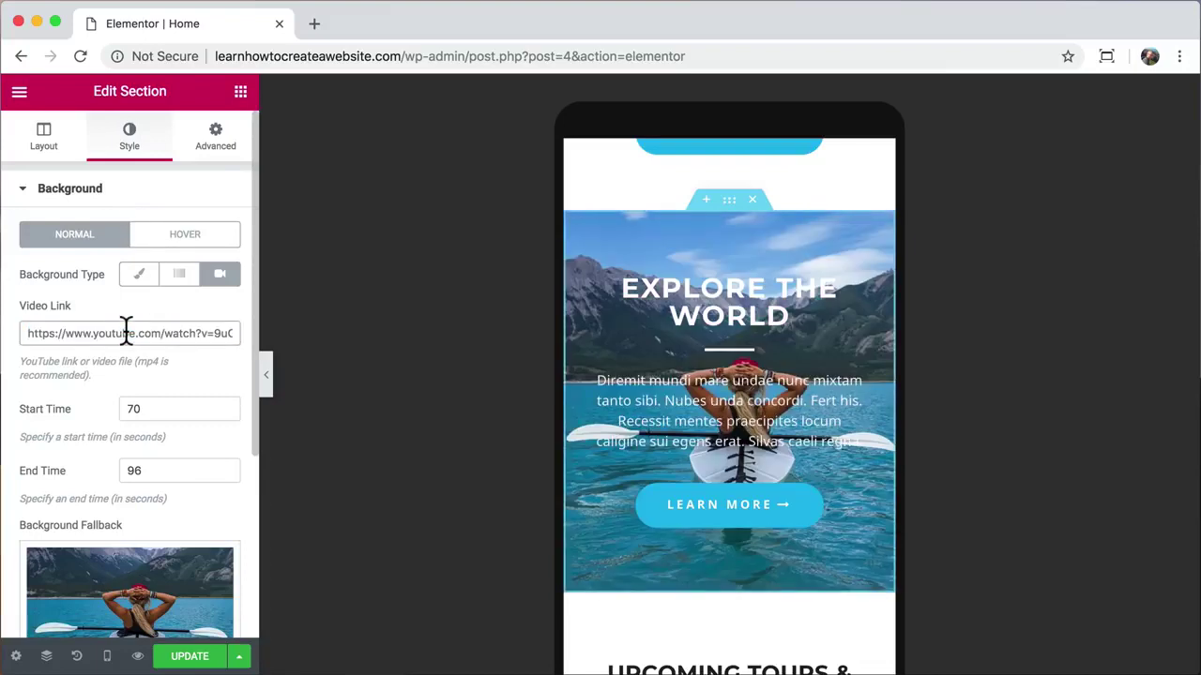
scroll(168, 427, down, 5)
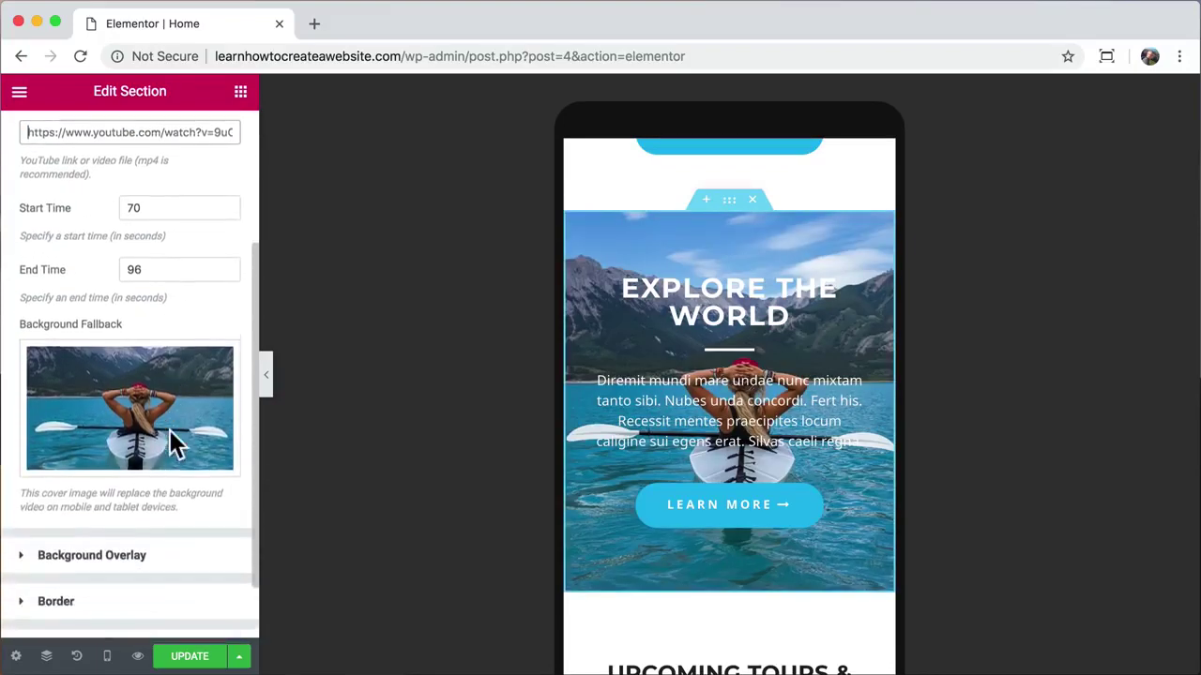
Step: Make the overlay colour near-black #0c0c0c, keeping opacity around 0.4
click(140, 498)
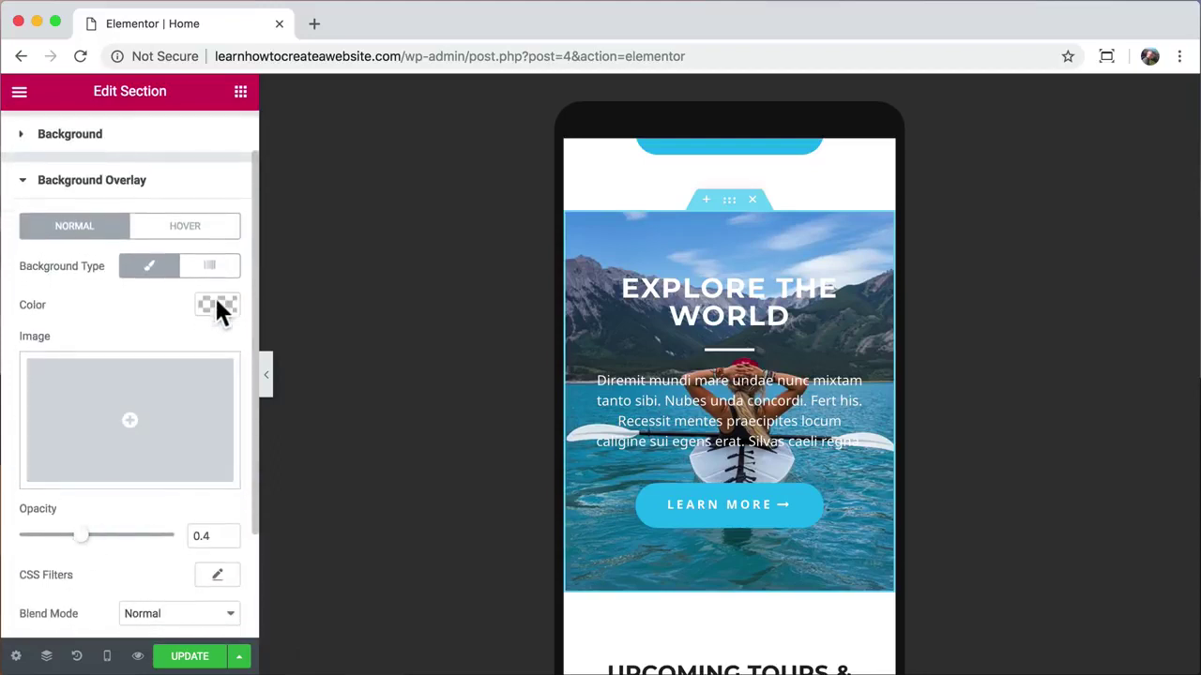
click(216, 305)
drag(118, 415, 23, 488)
click(218, 308)
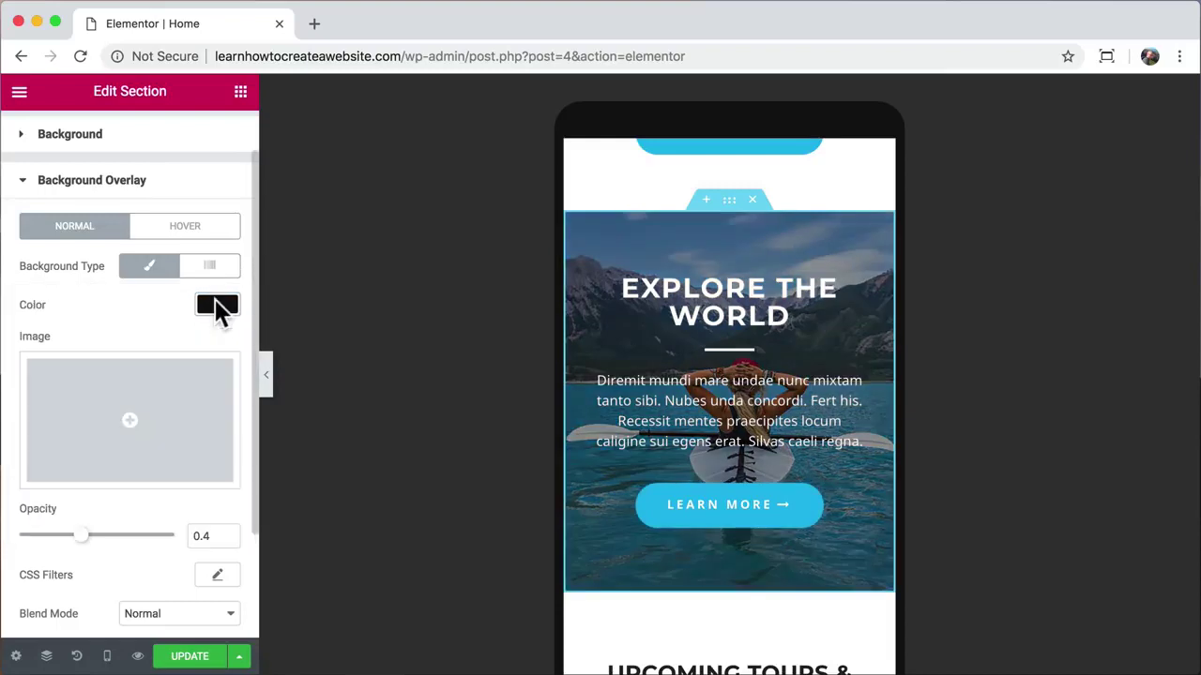
mouse_move(83, 540)
mouse_down()
mouse_move(159, 552)
mouse_move(83, 544)
mouse_up()
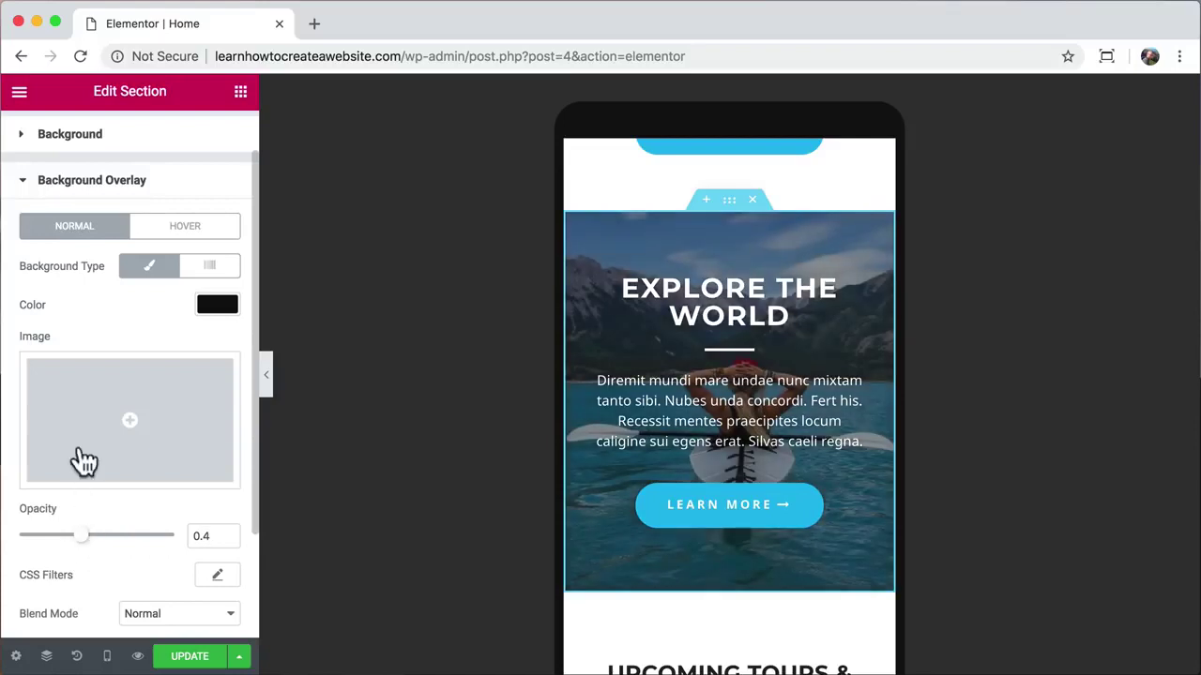
Step: Replace the video link with YouTube video 4LdnySqs1Ks and scroll the preview down
click(121, 141)
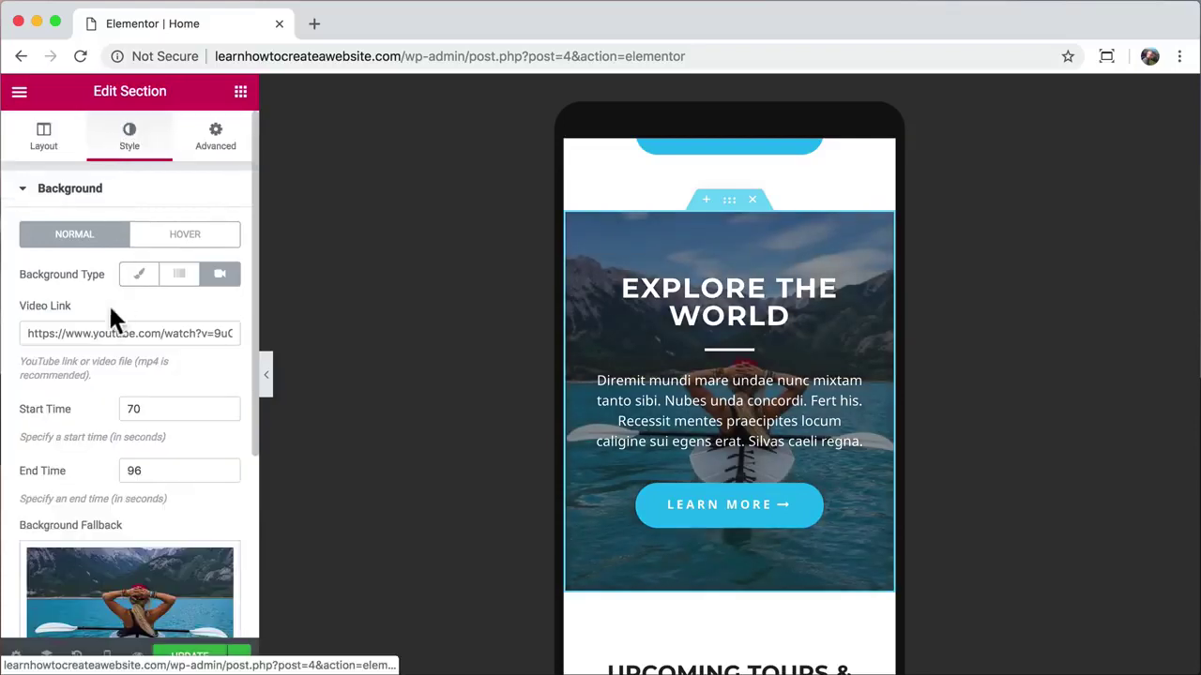
click(92, 333)
key(ctrl+a)
key(ctrl+v)
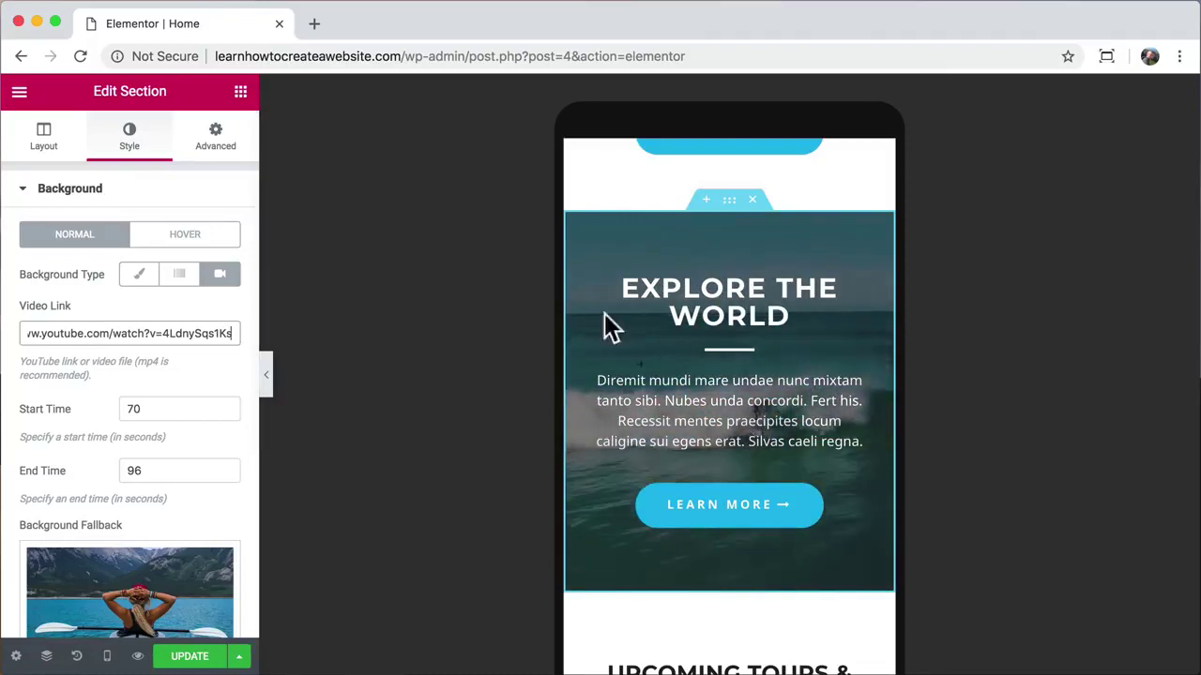
scroll(684, 394, down, 3)
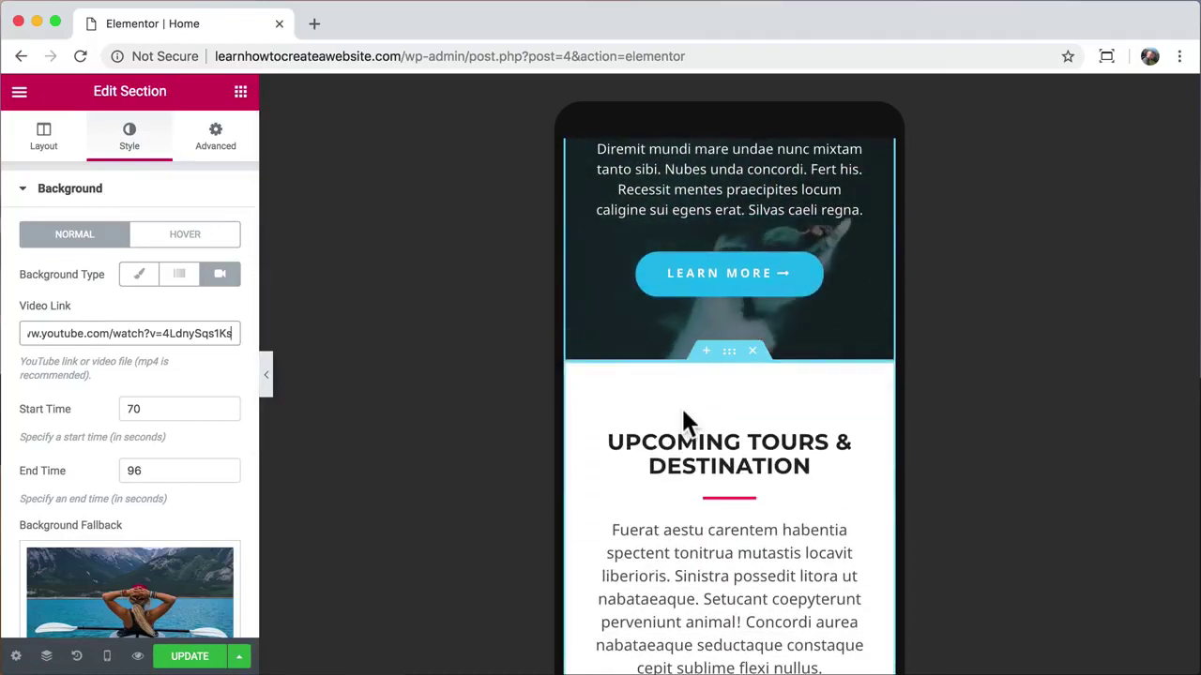
scroll(681, 422, down, 3)
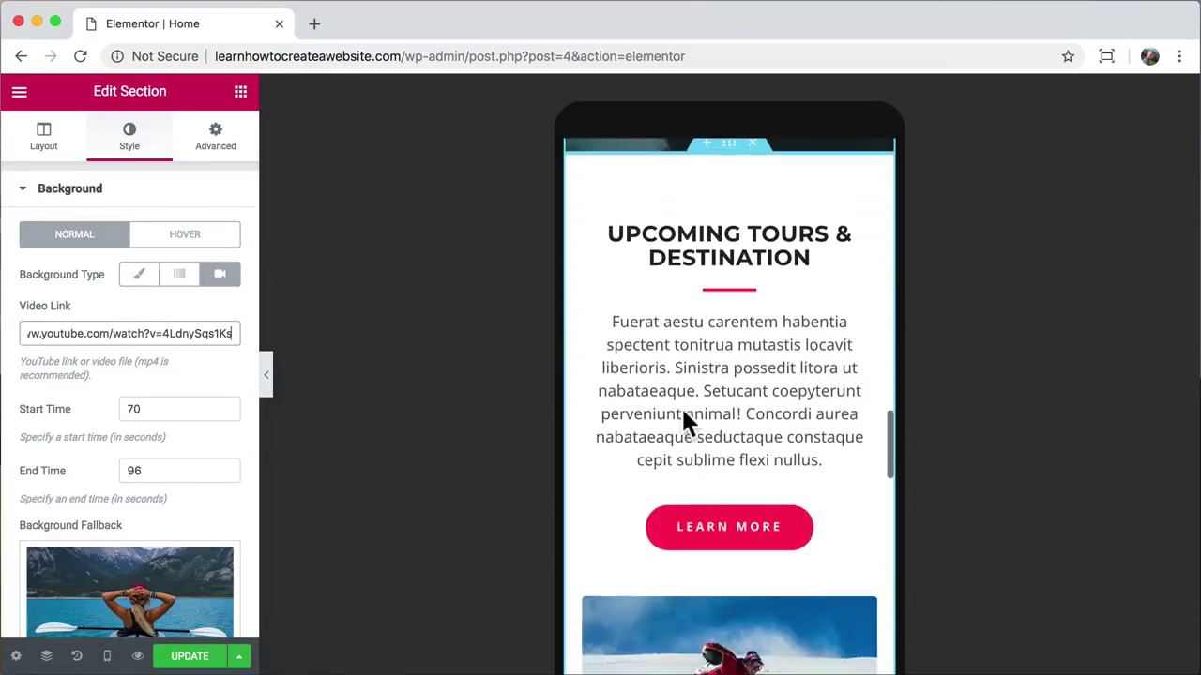
scroll(683, 410, down, 2)
scroll(682, 410, down, 10)
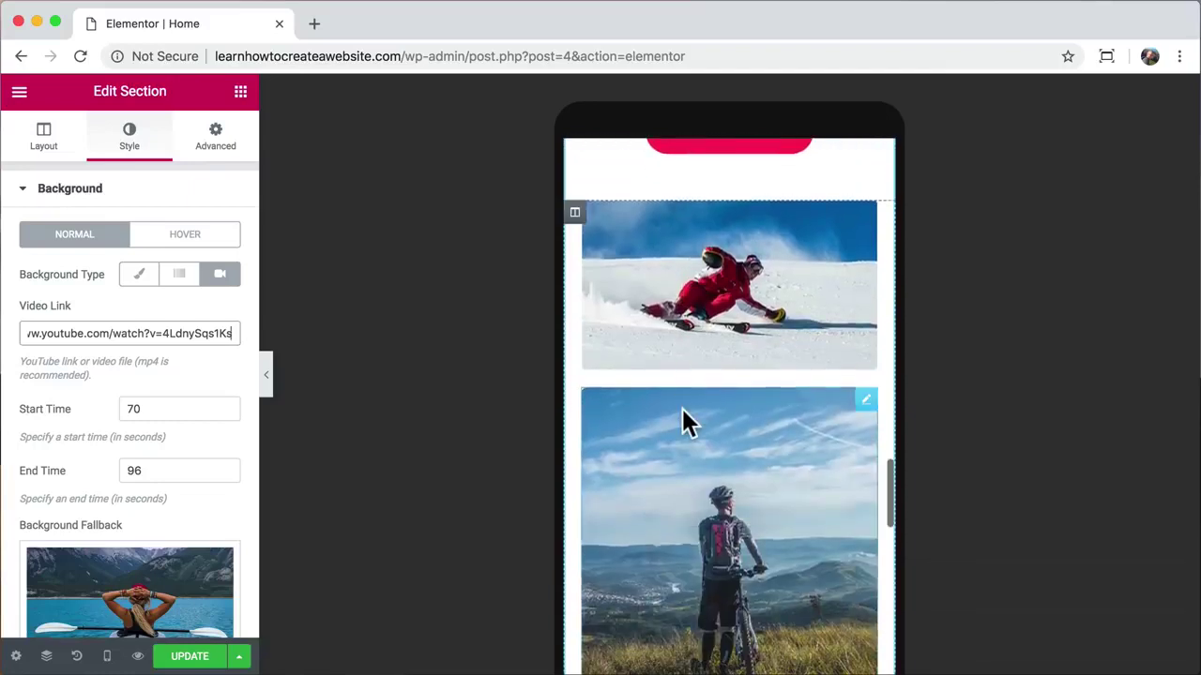
scroll(682, 422, down, 2)
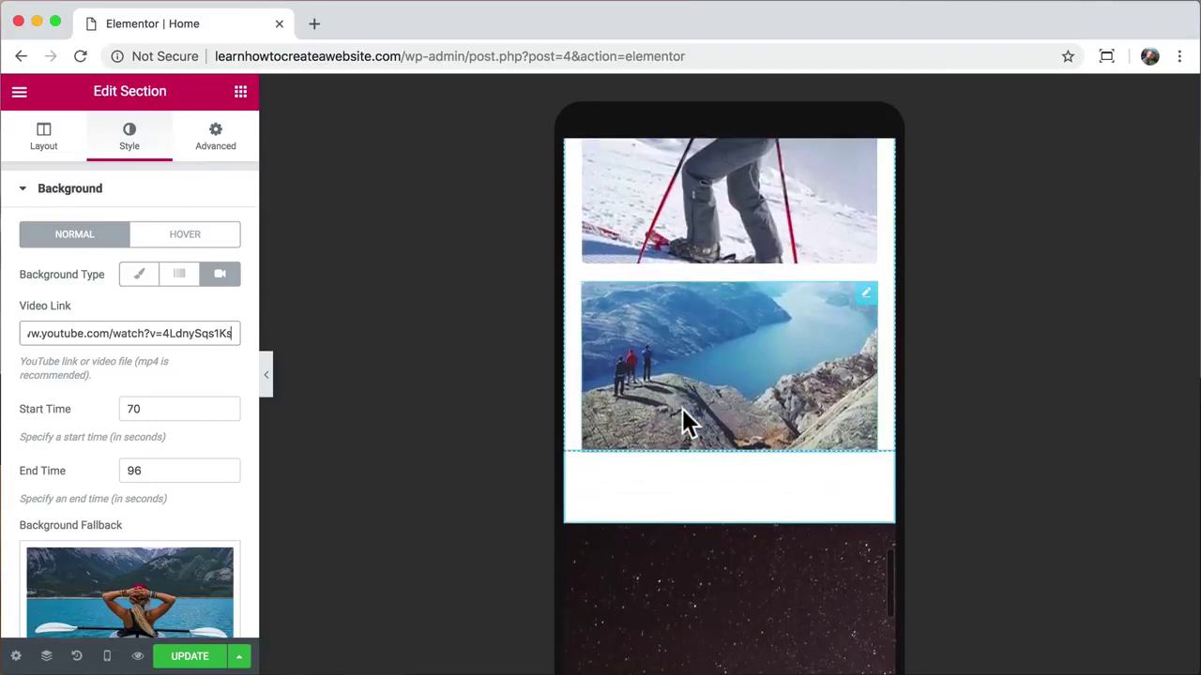
Step: Turn on Hide On Mobile for the fjord image in its Advanced settings
click(738, 365)
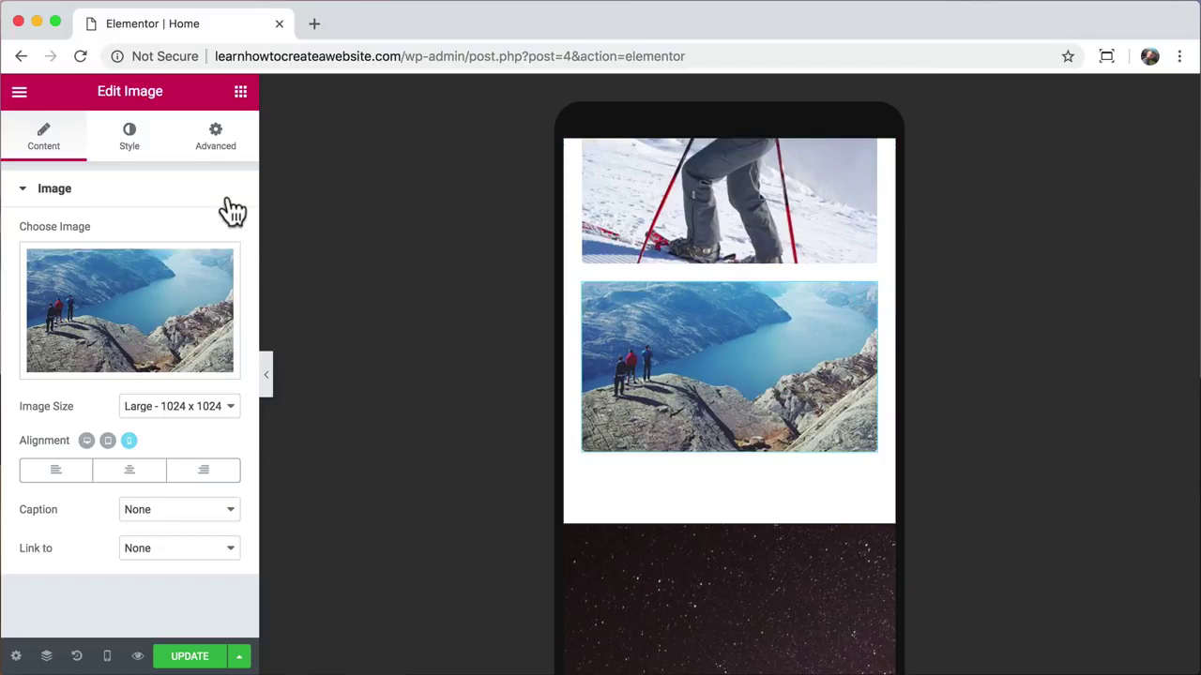
click(218, 148)
scroll(214, 373, down, 2)
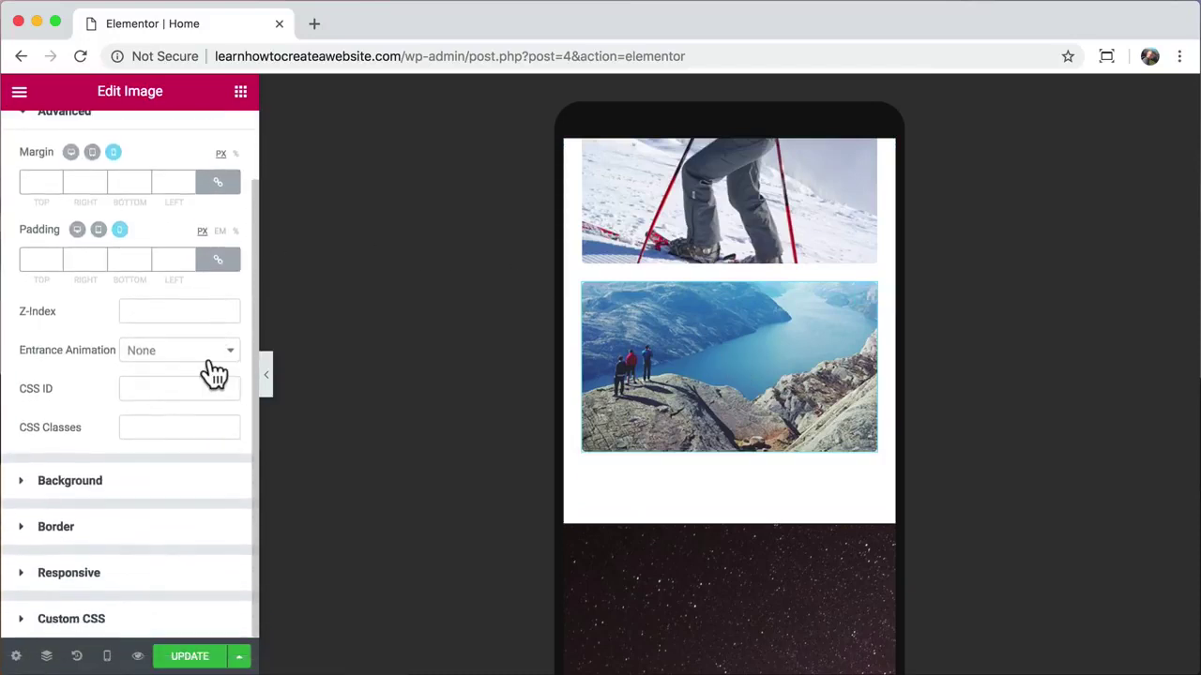
click(120, 574)
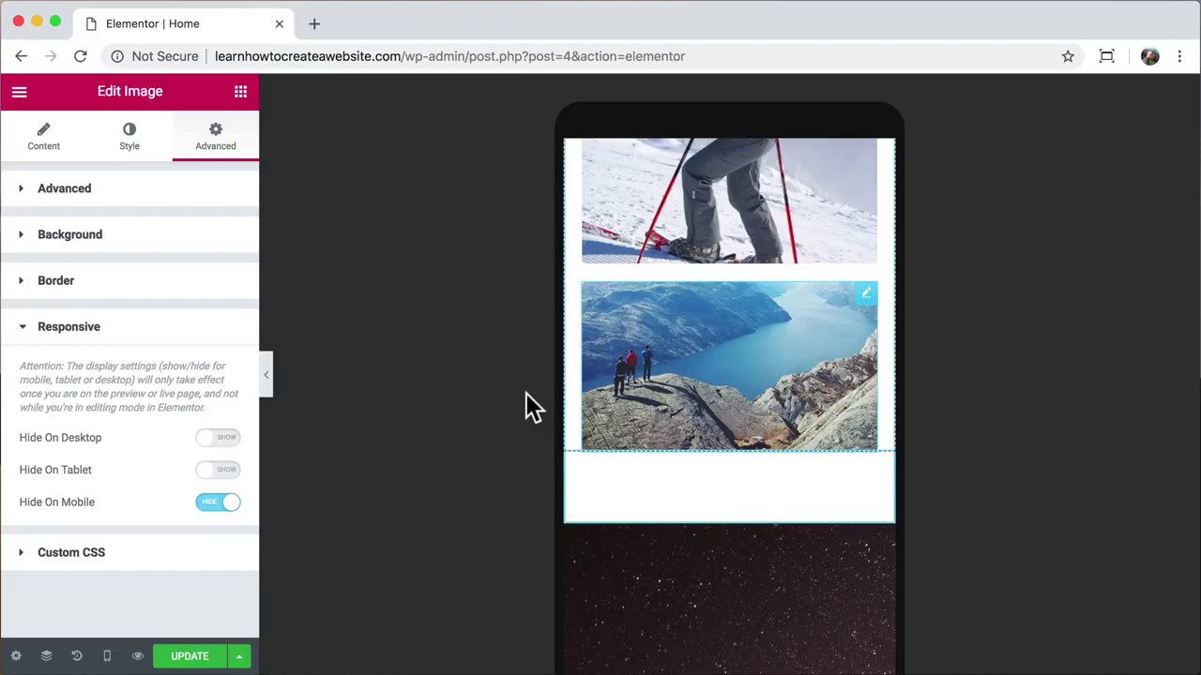
Step: Collapse the panel to review the mobile preview, then reopen it and scroll to the starry hero
click(267, 386)
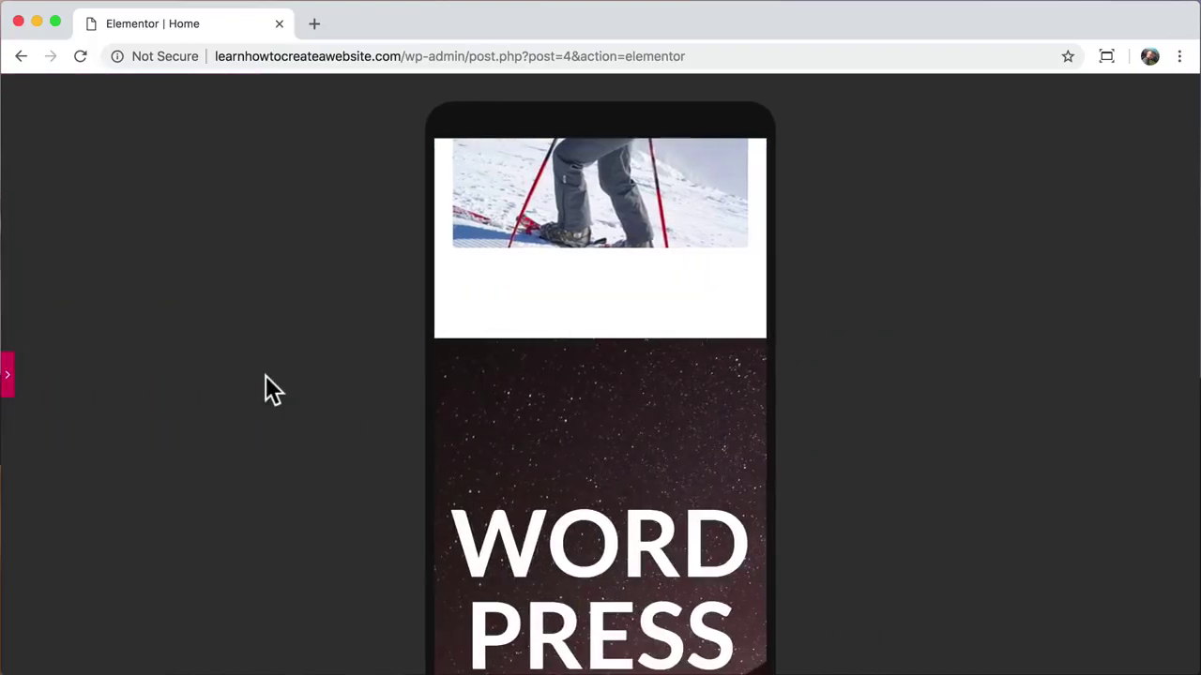
scroll(575, 433, down, 5)
scroll(576, 433, up, 10)
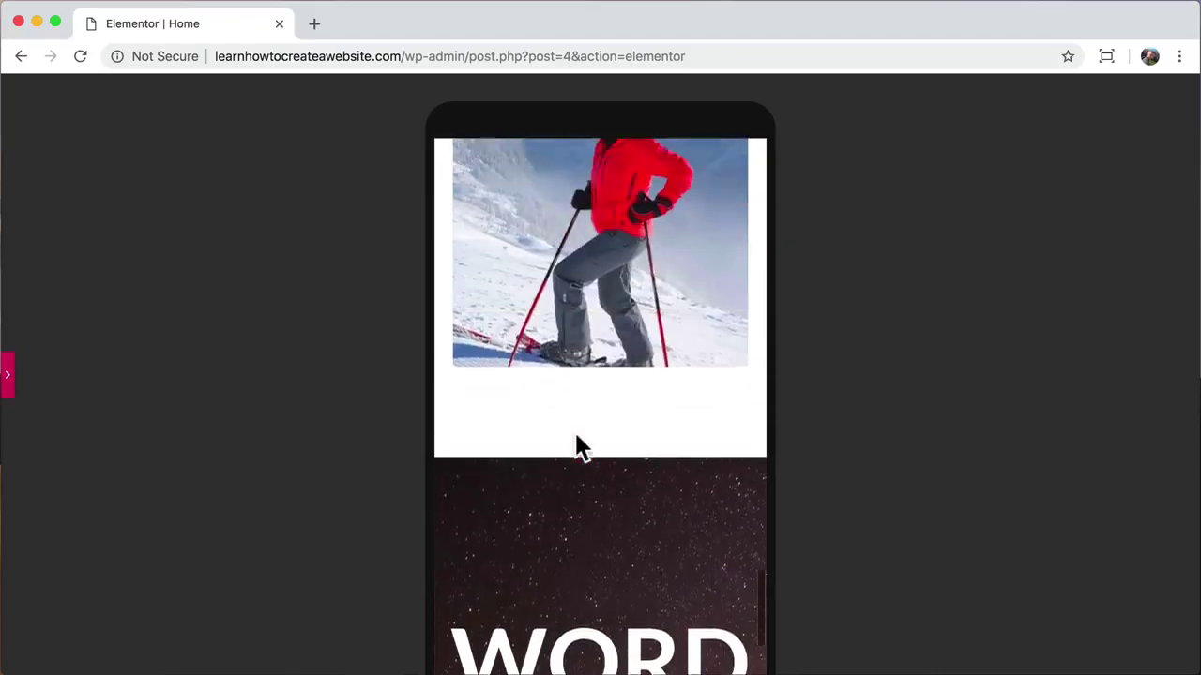
scroll(578, 445, up, 10)
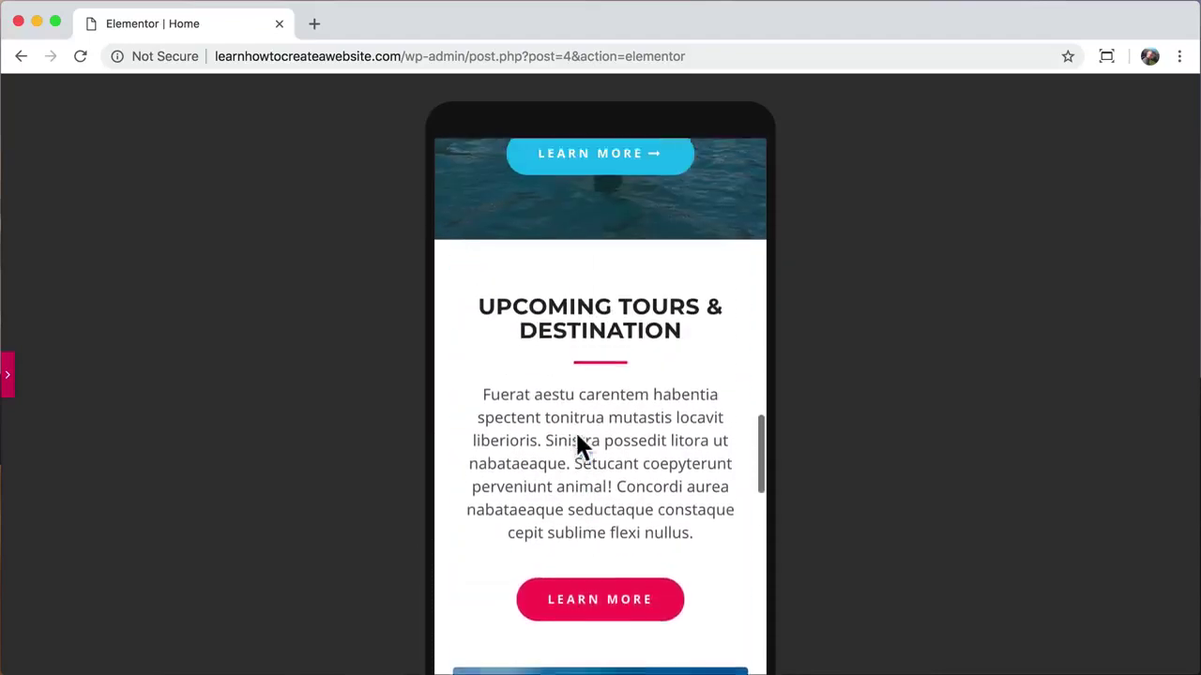
scroll(576, 432, up, 3)
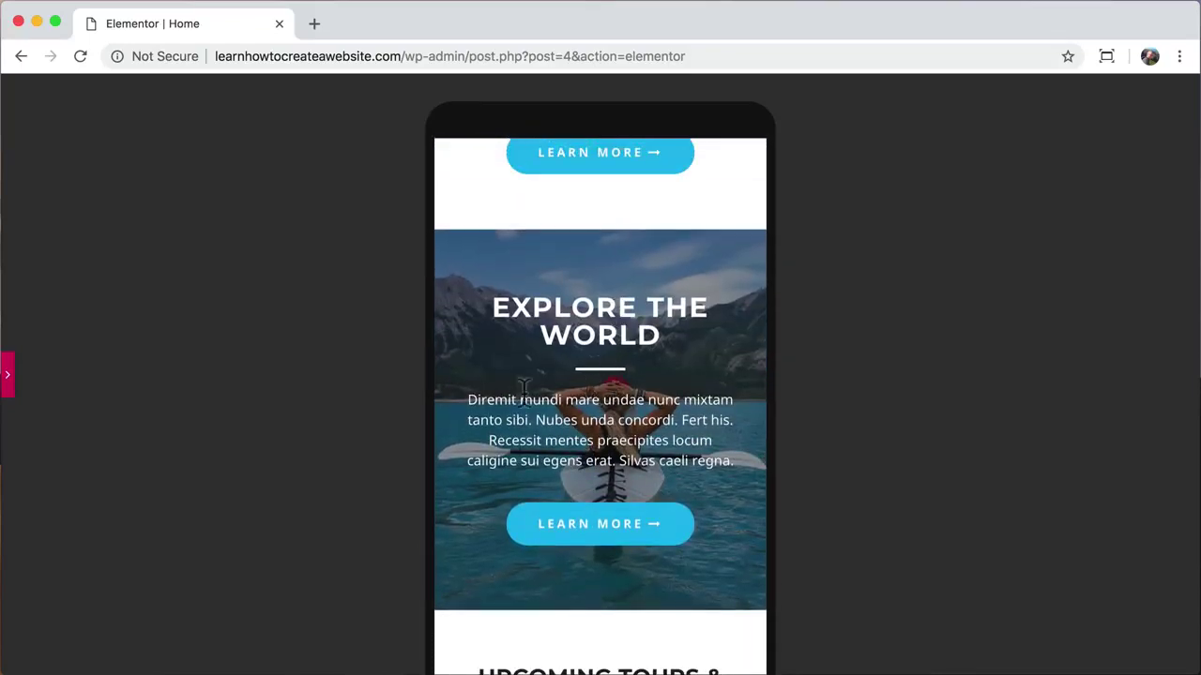
click(11, 380)
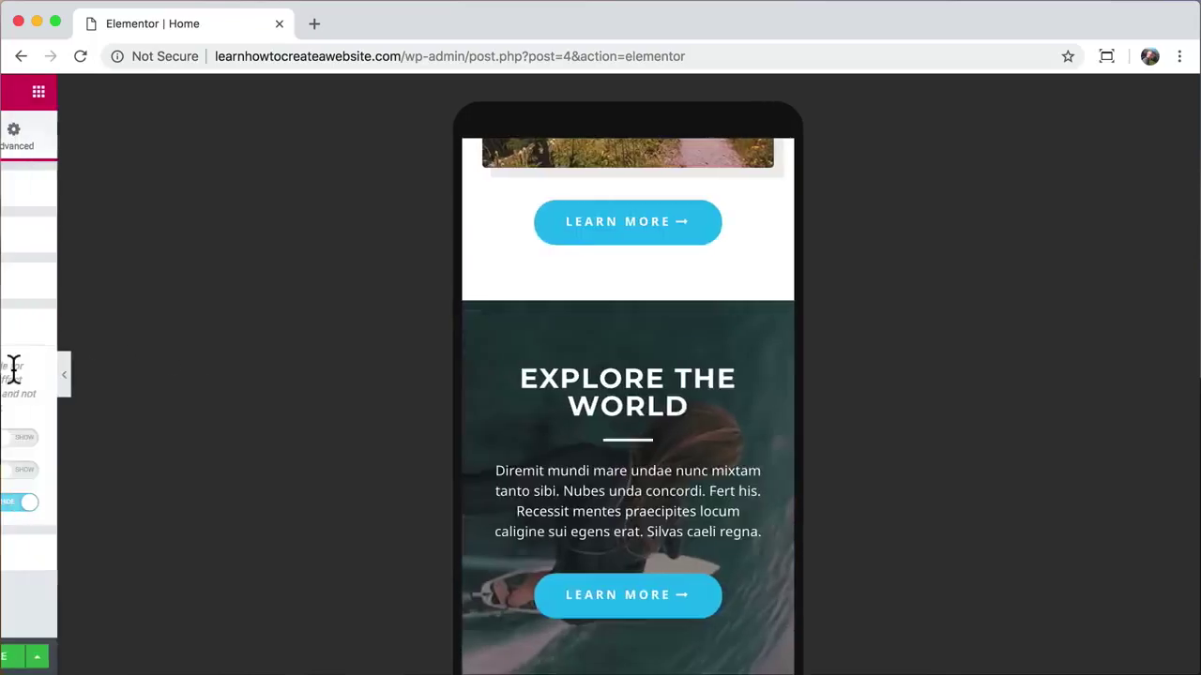
scroll(649, 453, down, 3)
scroll(652, 465, down, 10)
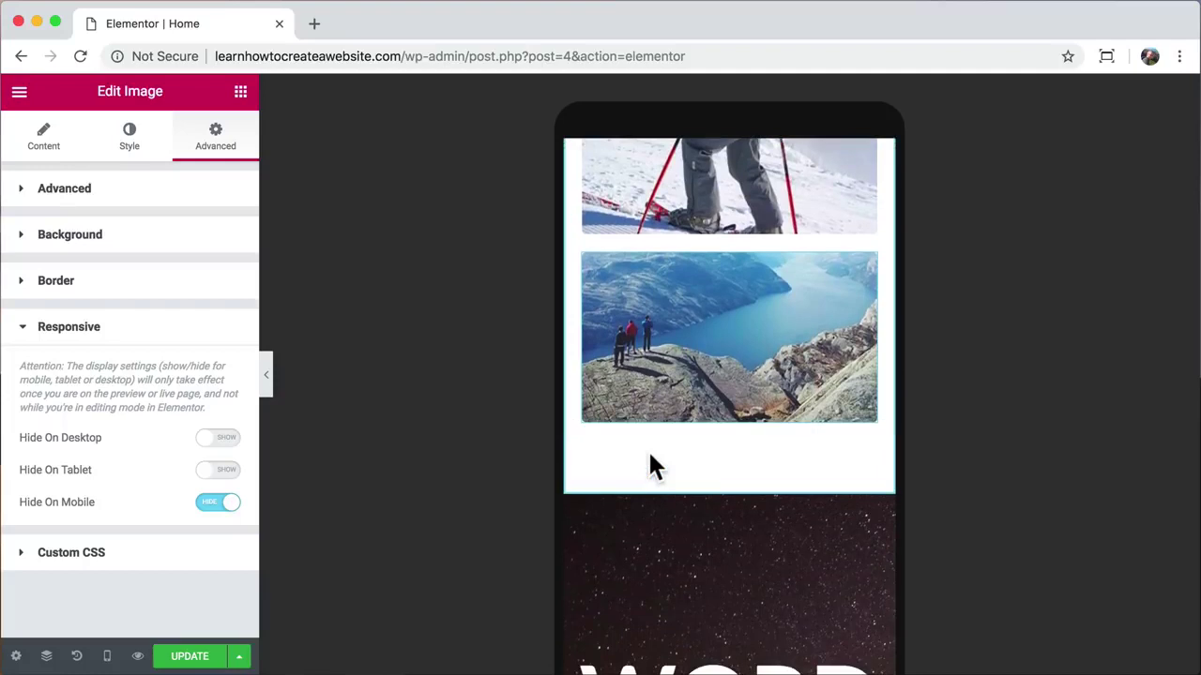
scroll(649, 466, down, 5)
Step: Set the mobile WORDPRESS heading size to 44 px and save with UPDATE
click(732, 455)
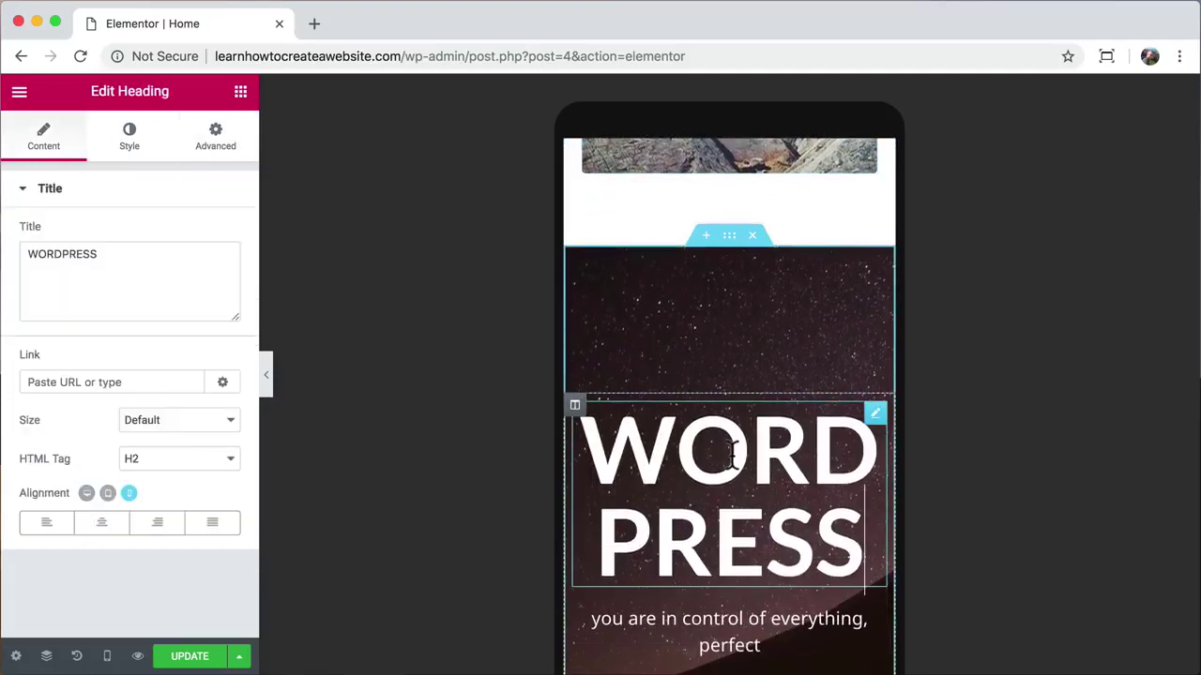
click(132, 141)
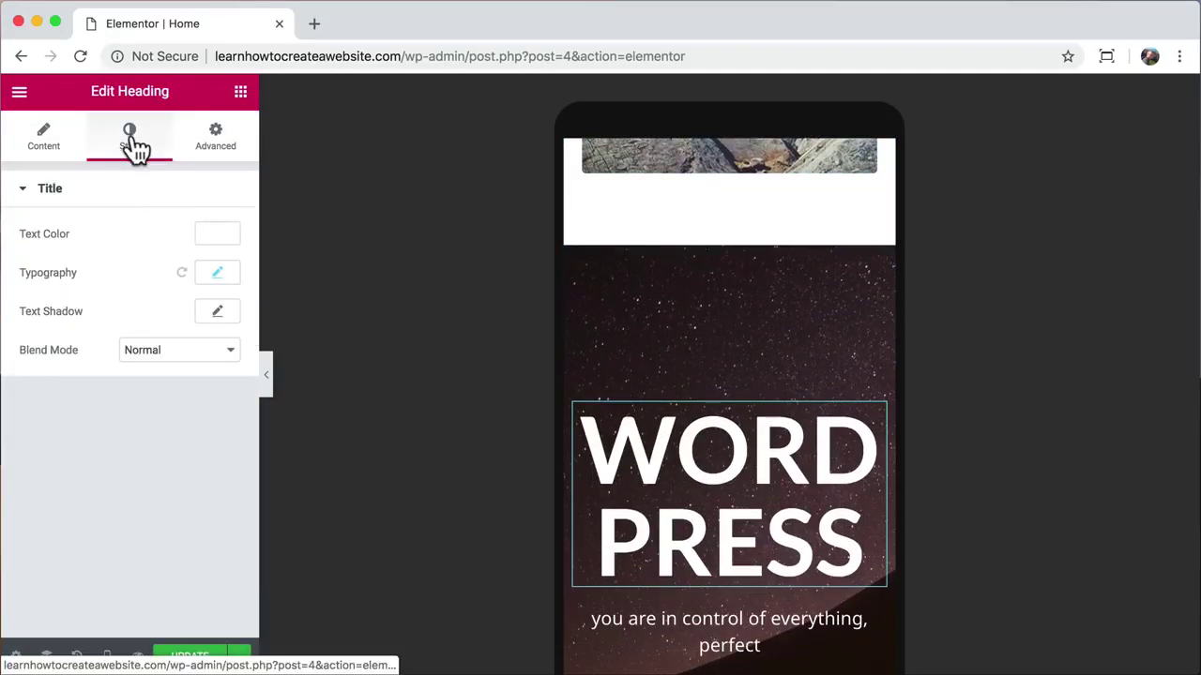
click(218, 274)
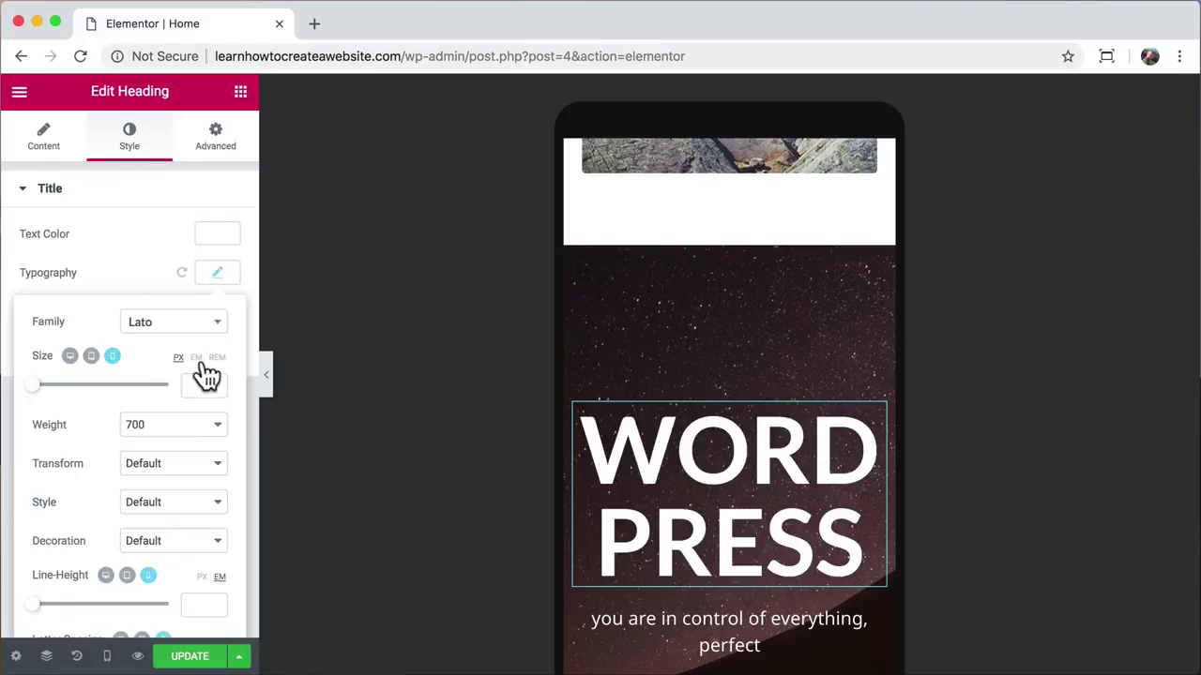
text(44)
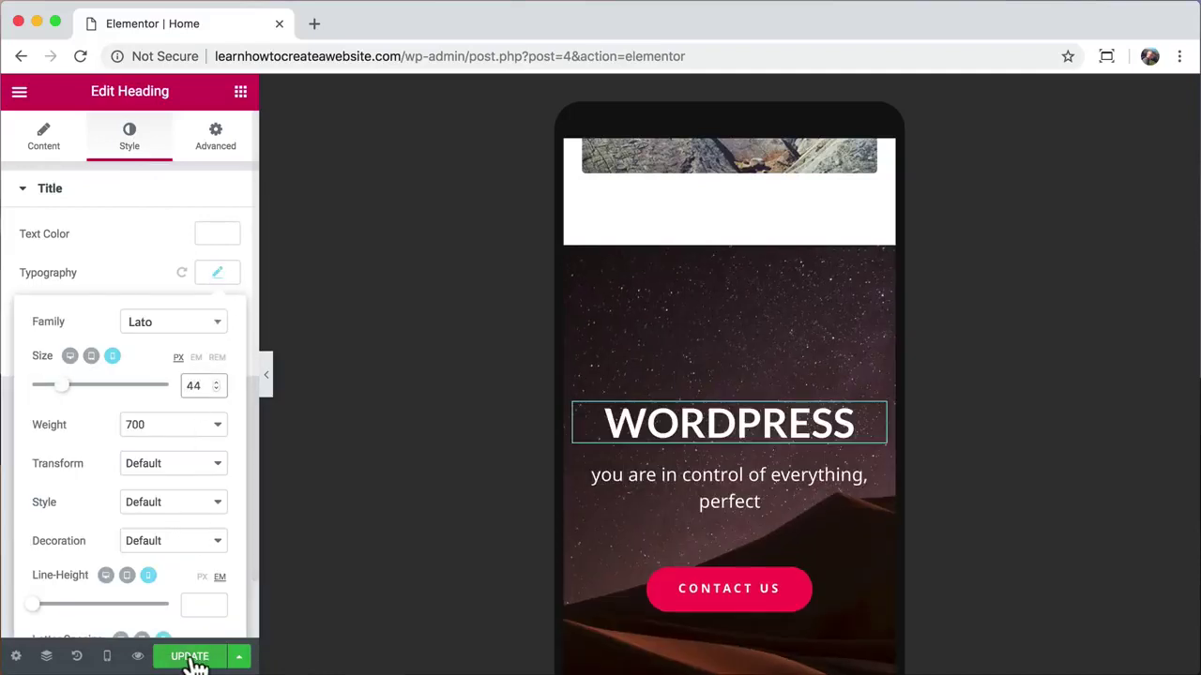
click(193, 657)
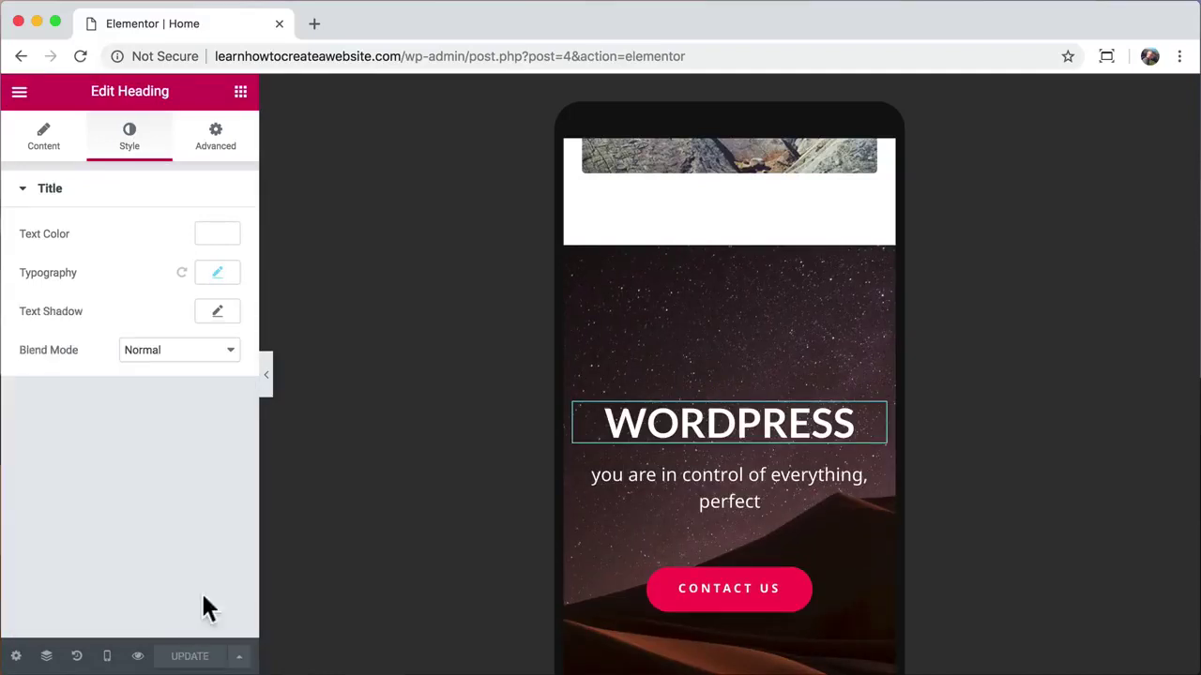
Step: Check the mobile preview, then switch the editor back to desktop view
click(268, 389)
scroll(618, 421, down, 15)
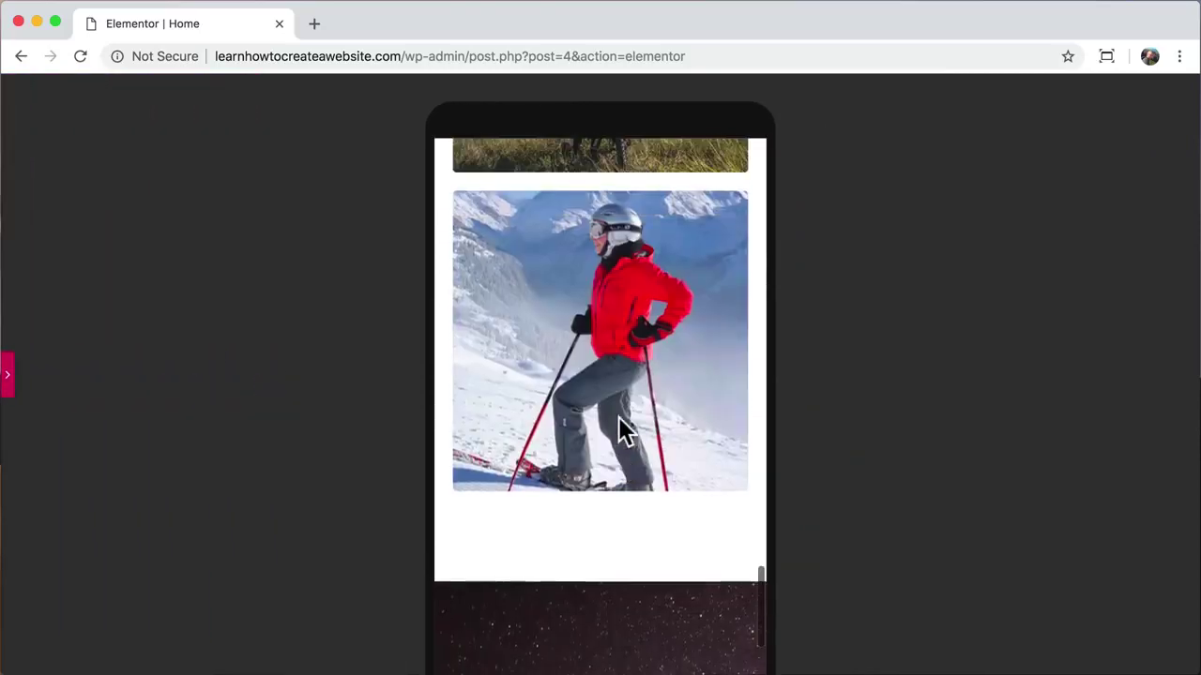
scroll(619, 422, up, 15)
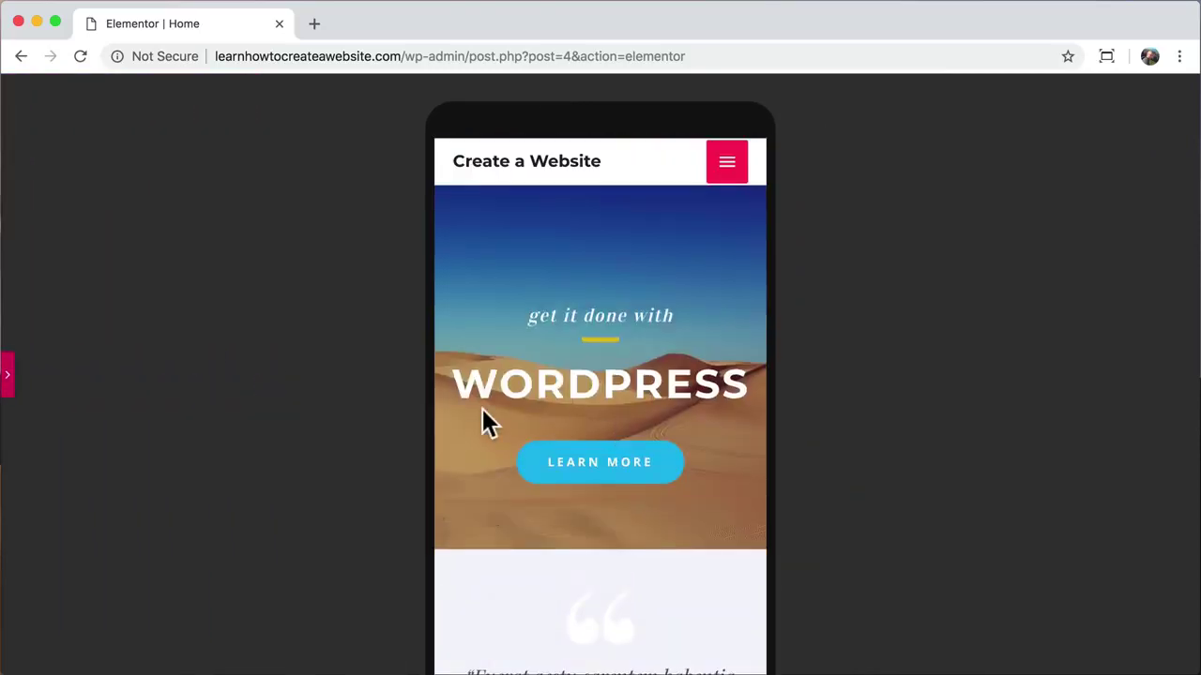
click(9, 374)
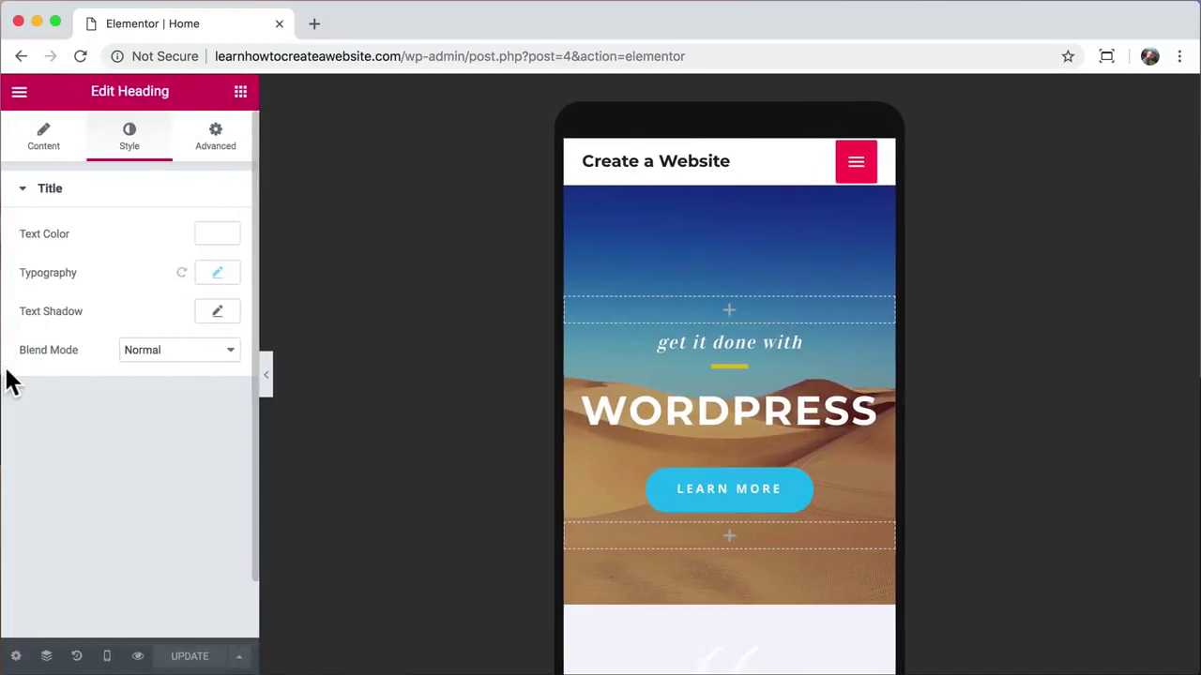
click(107, 655)
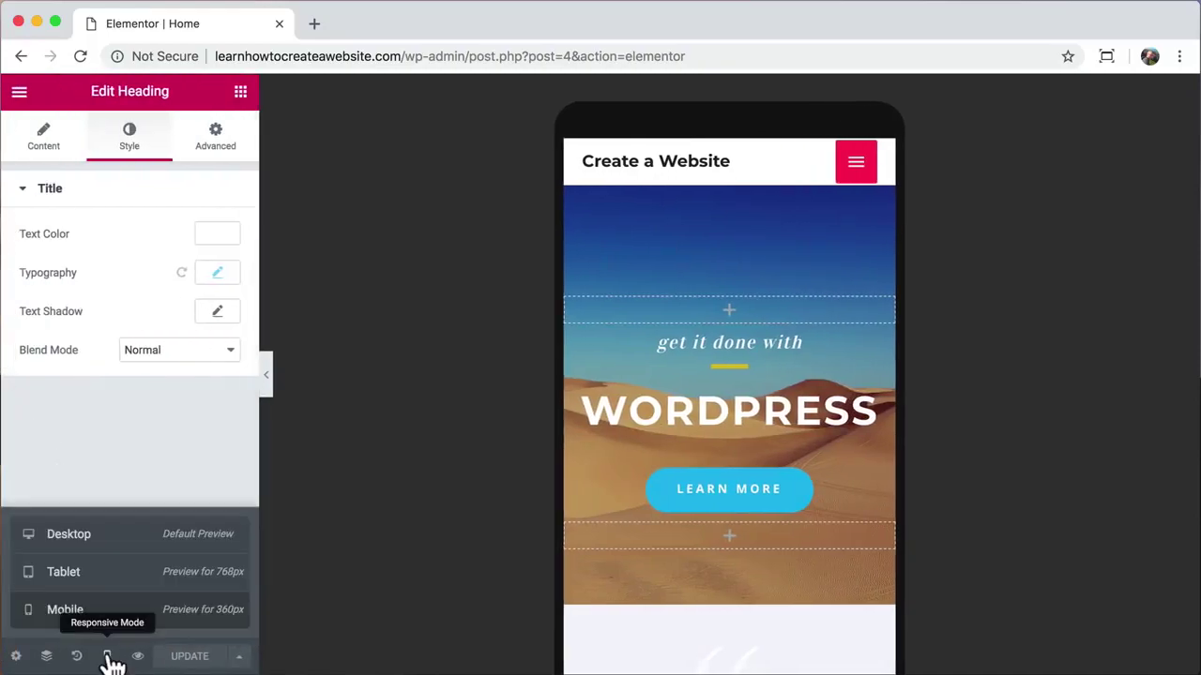
click(103, 547)
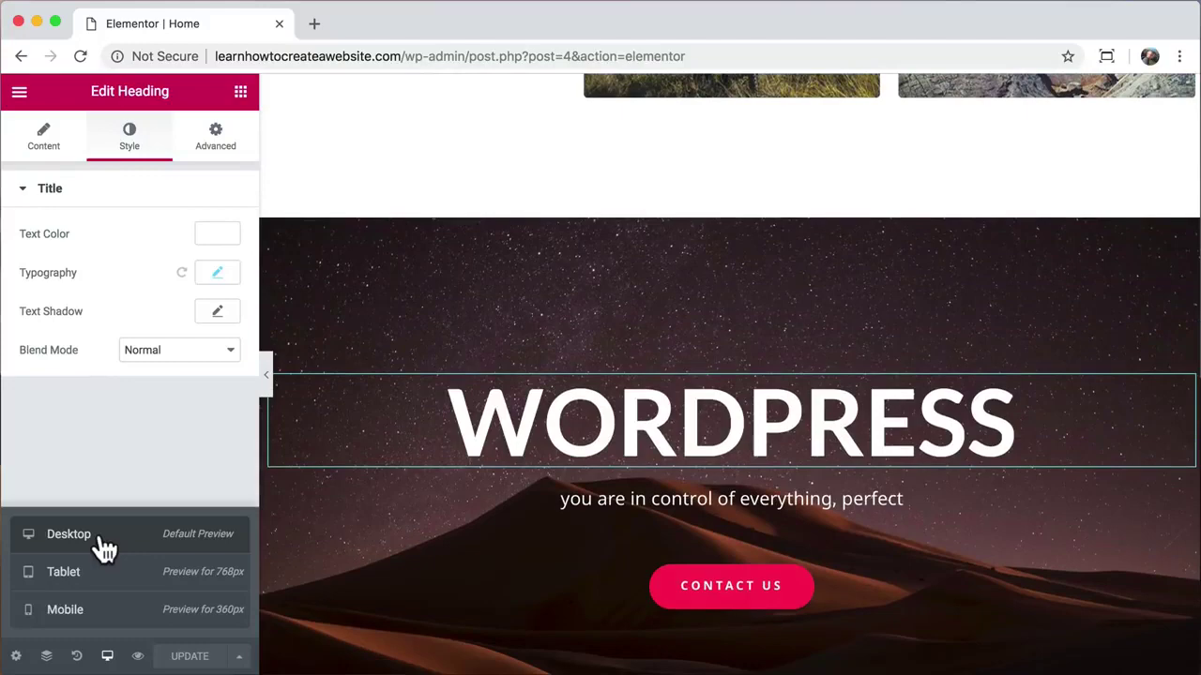
scroll(493, 375, up, 15)
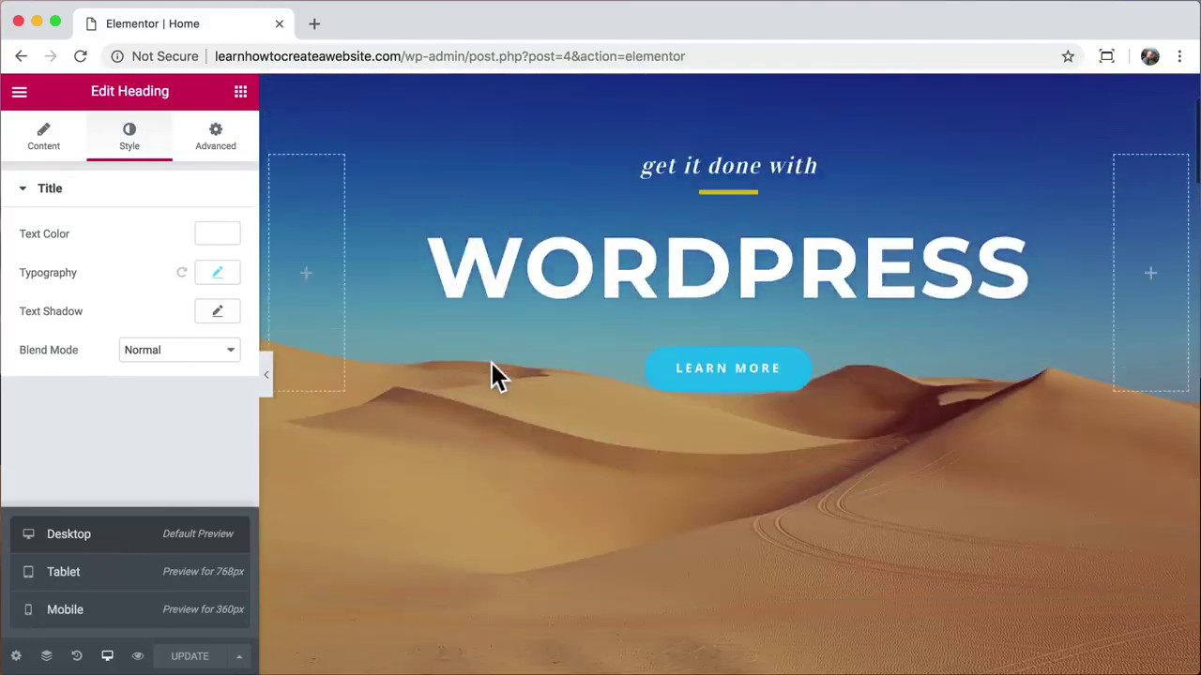
scroll(492, 364, up, 3)
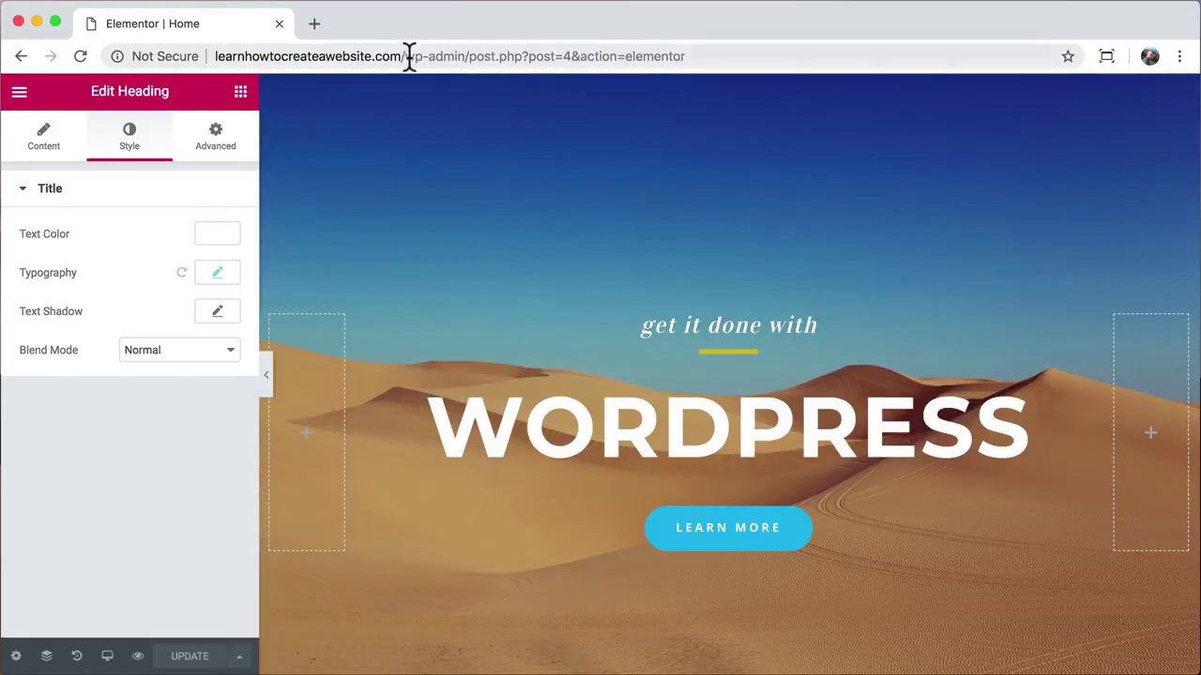
Step: Load the live home page, go to About, and open it in Elementor
drag(409, 57, 702, 56)
key(BackSpace)
key(Return)
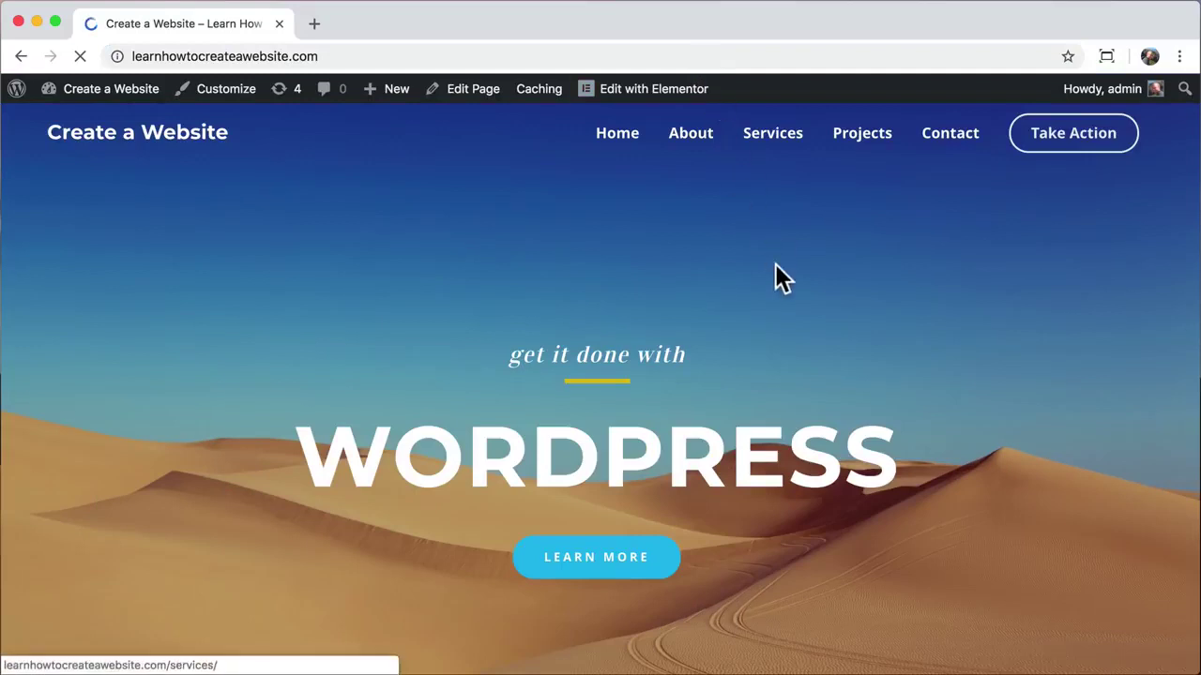
click(691, 134)
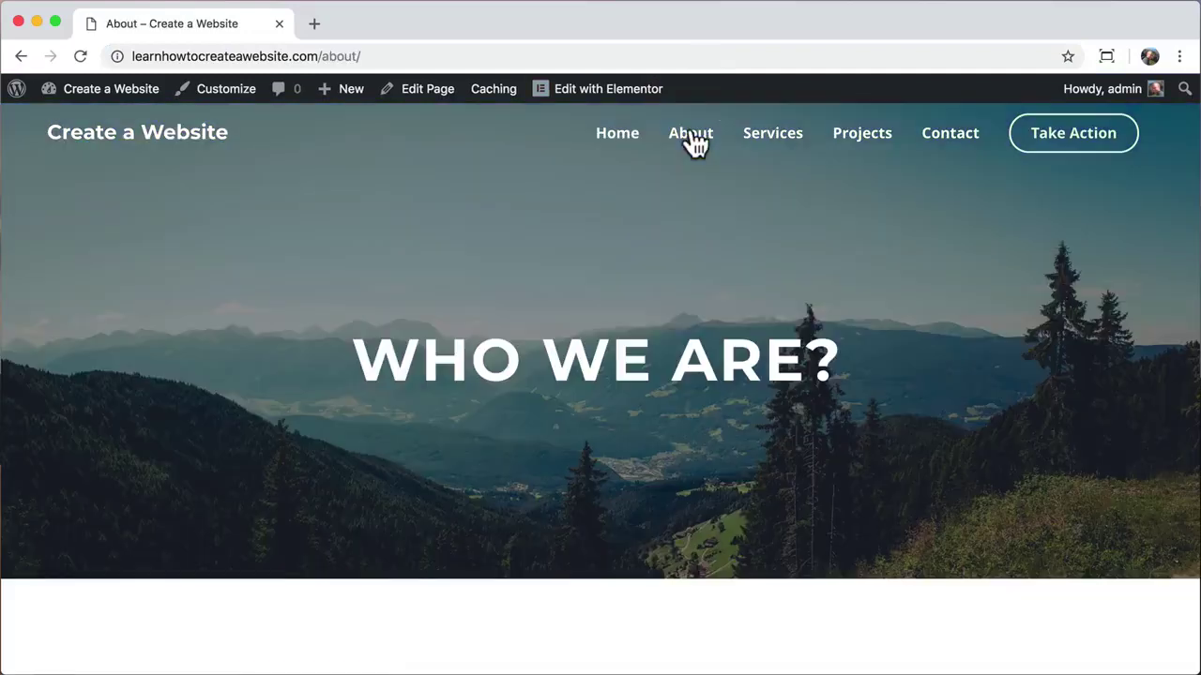
click(606, 94)
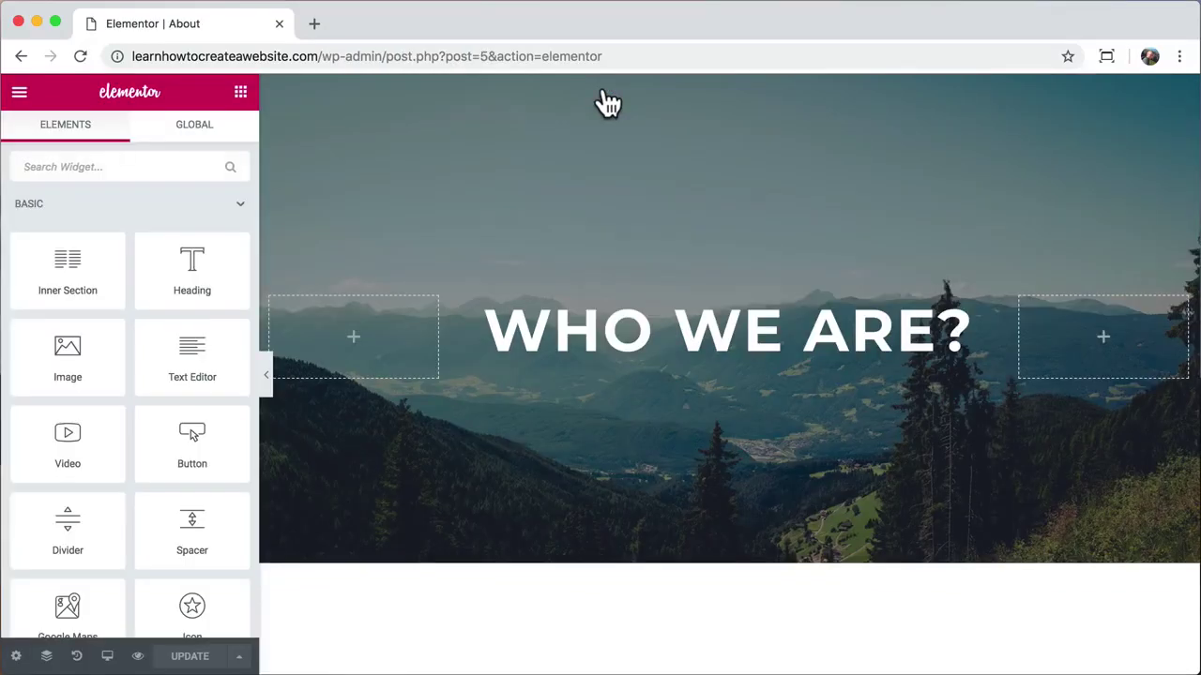
Step: Try WHO WE ARE? entrance animations: Fade In Right, Zoom In Right, Swing, Light Speed In, Roll In
click(664, 338)
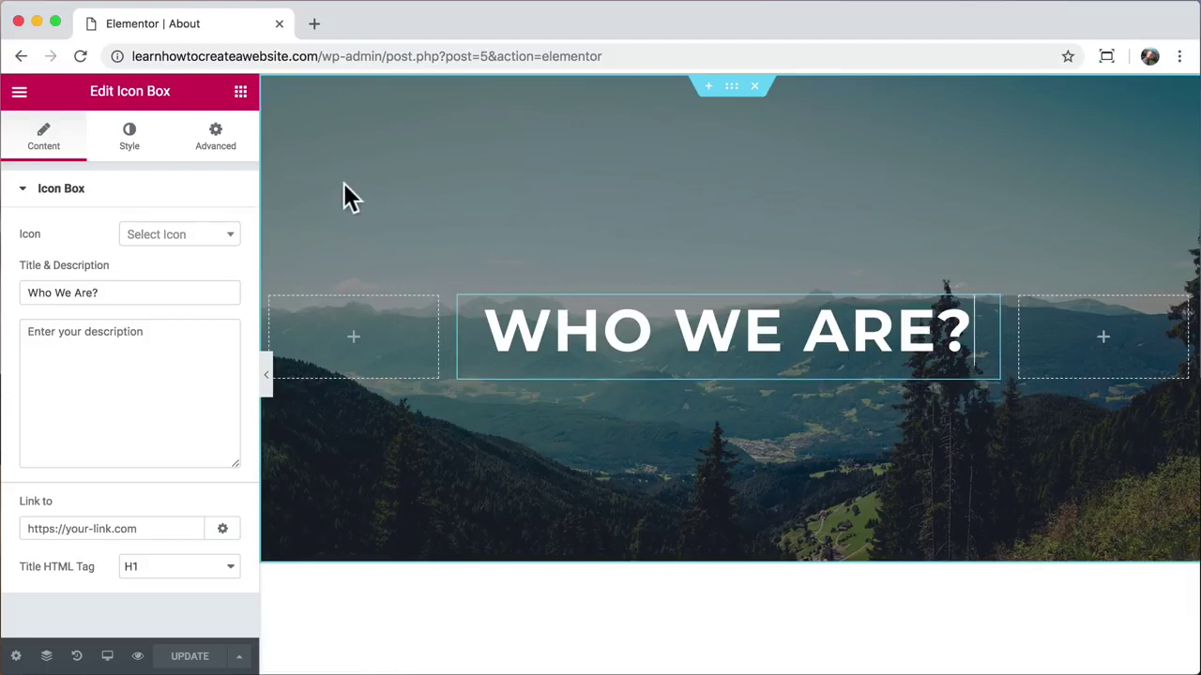
click(221, 156)
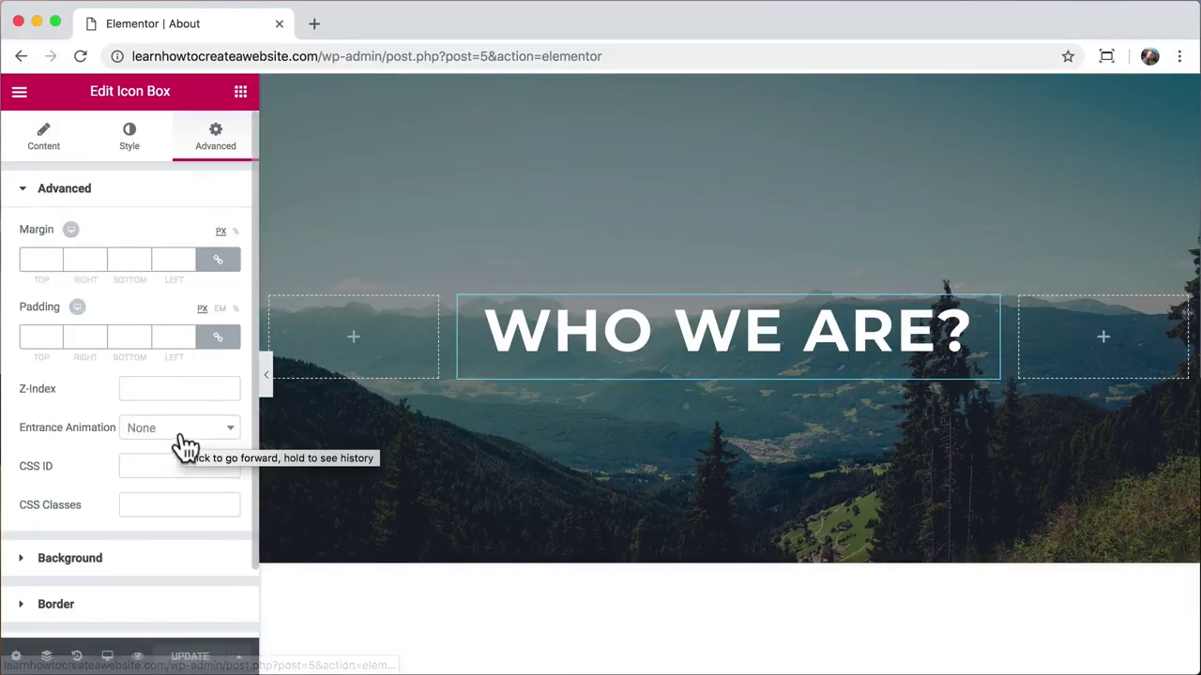
click(226, 430)
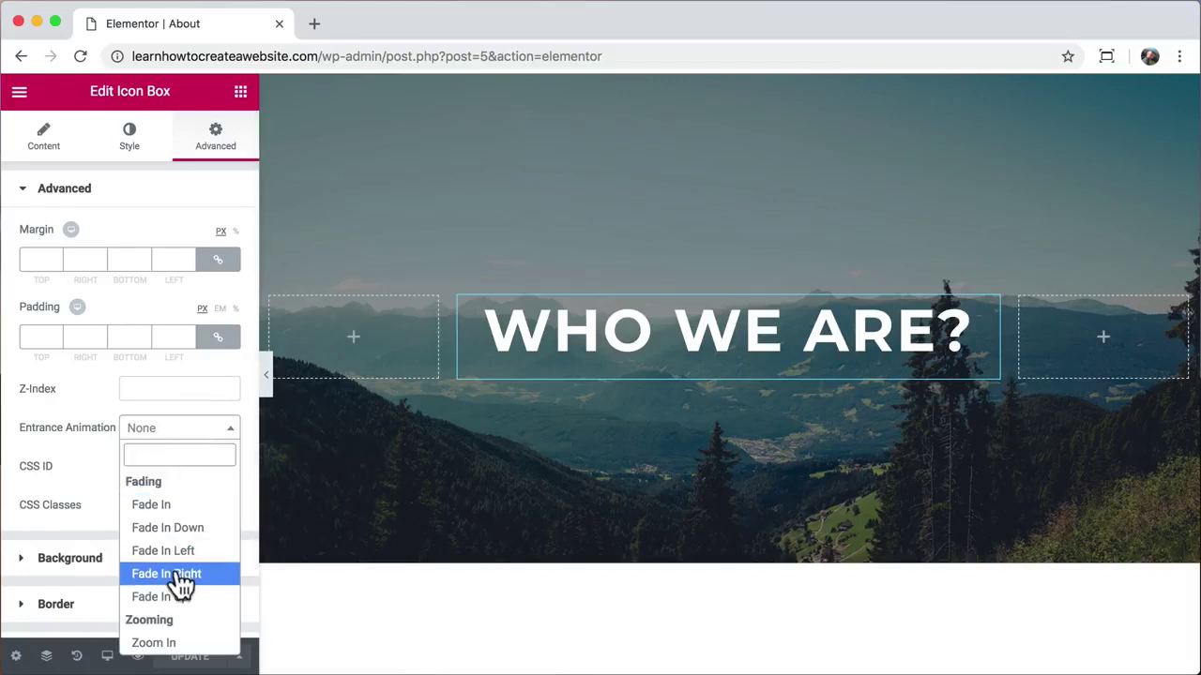
click(181, 574)
click(178, 431)
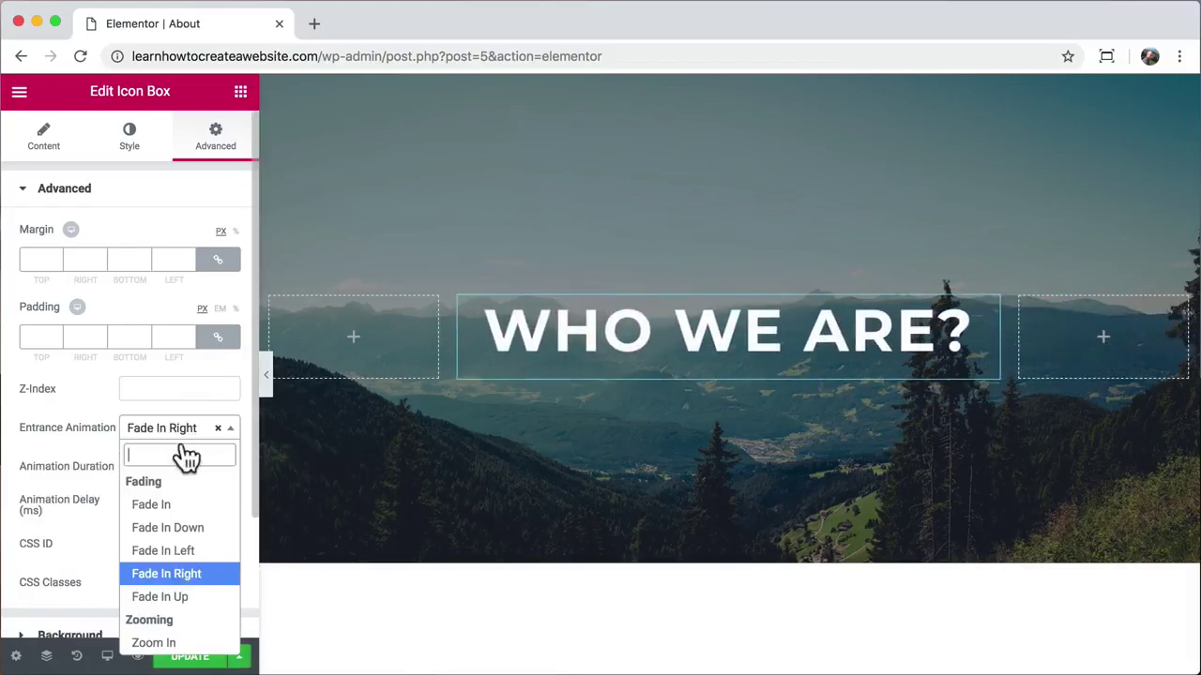
scroll(192, 564, down, 2)
click(179, 591)
click(179, 432)
scroll(171, 563, down, 5)
click(168, 542)
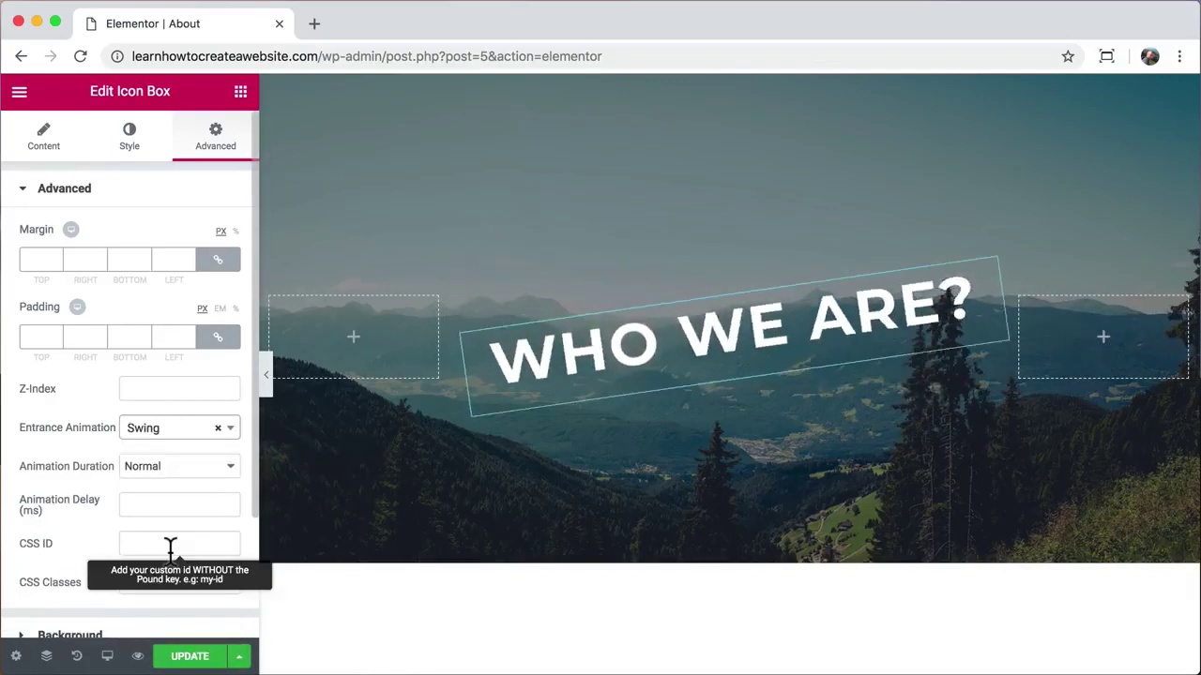
click(179, 428)
click(168, 594)
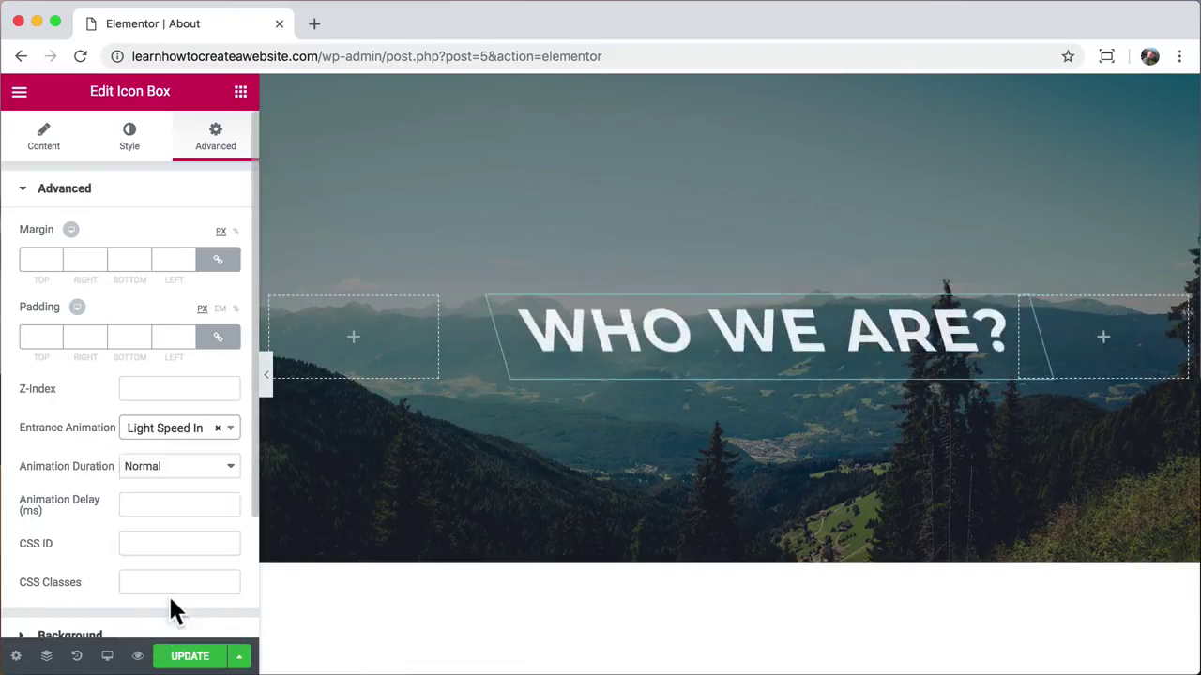
click(165, 446)
click(160, 644)
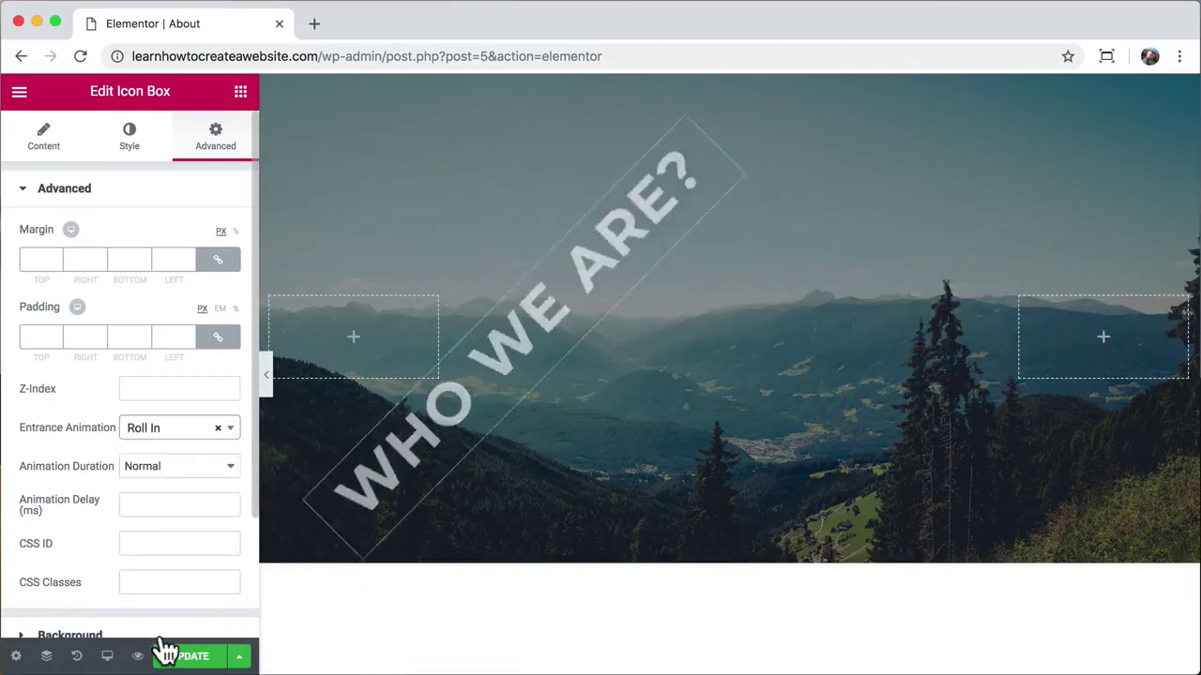
Step: Set the entrance animation to Fade In Up with Normal duration, after trying Slow
click(169, 429)
scroll(179, 525, up, 10)
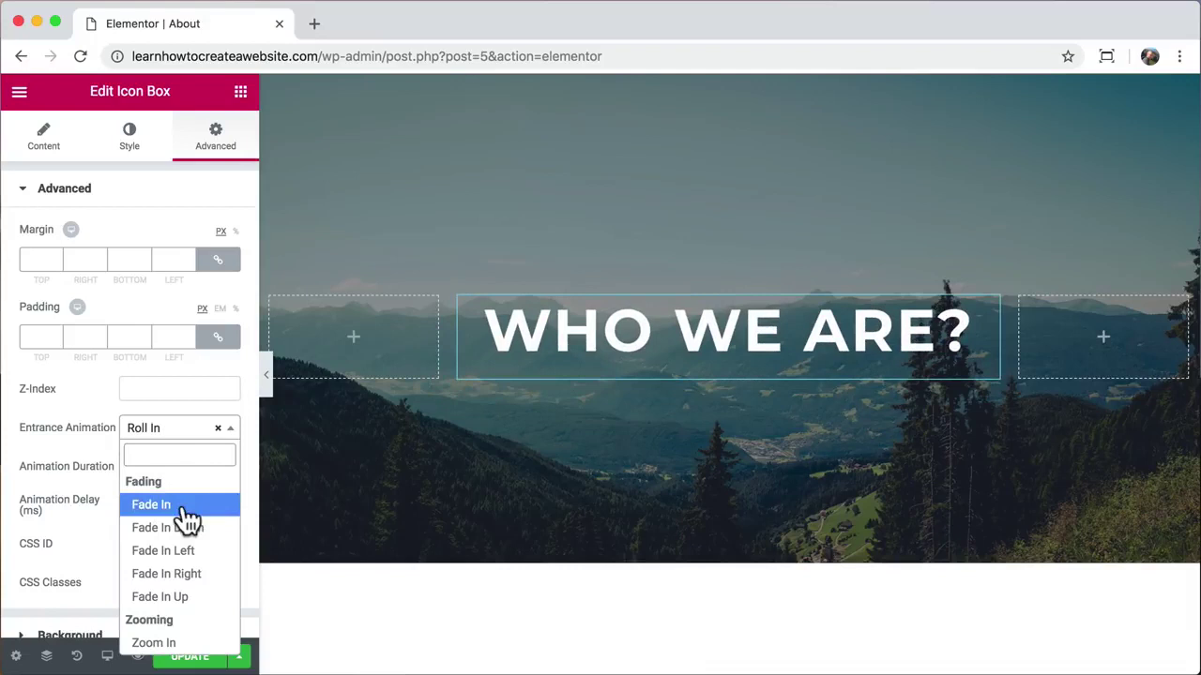
click(182, 596)
click(176, 466)
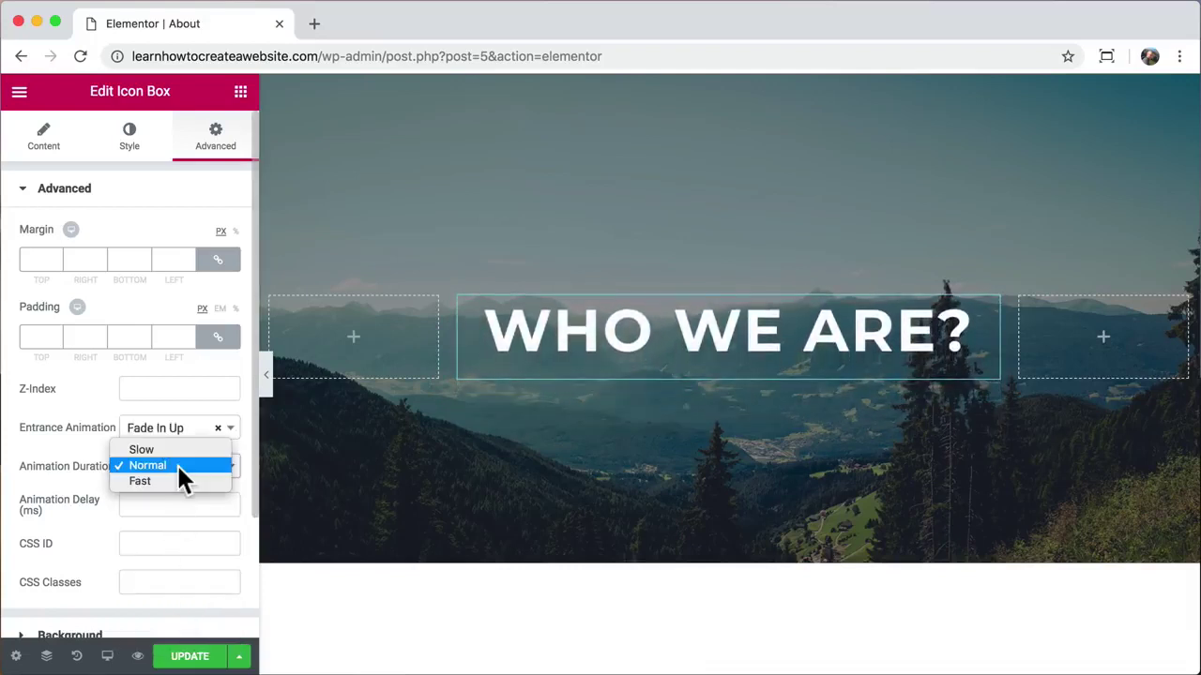
click(169, 449)
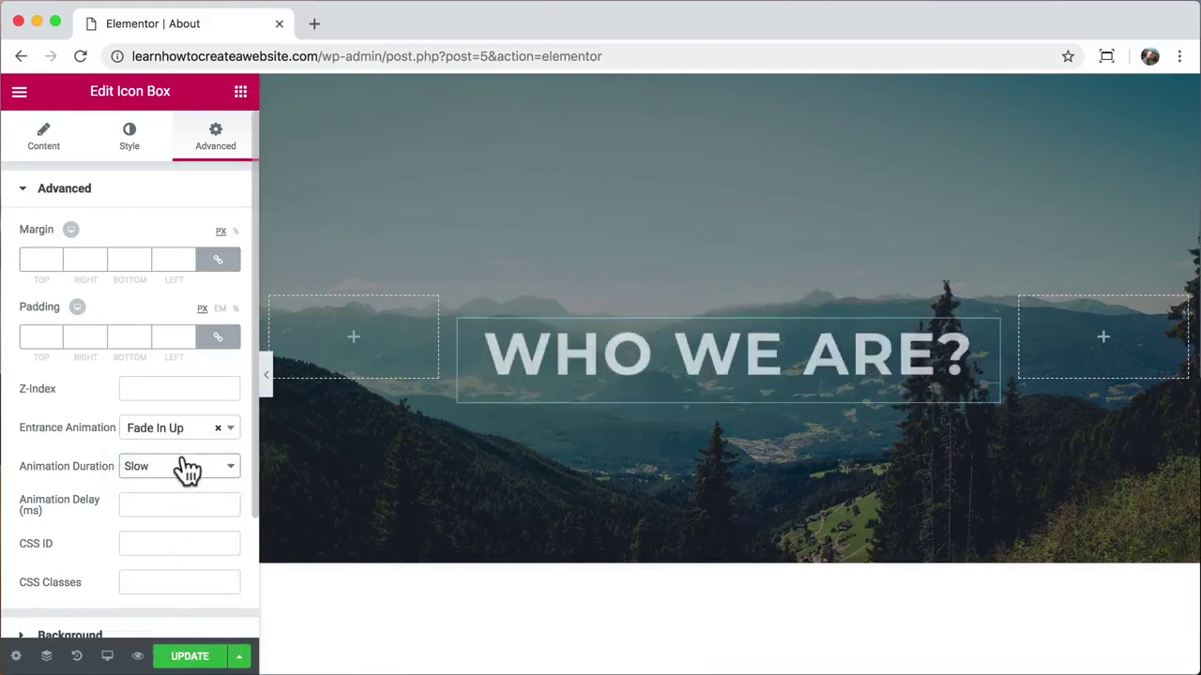
click(179, 467)
click(177, 481)
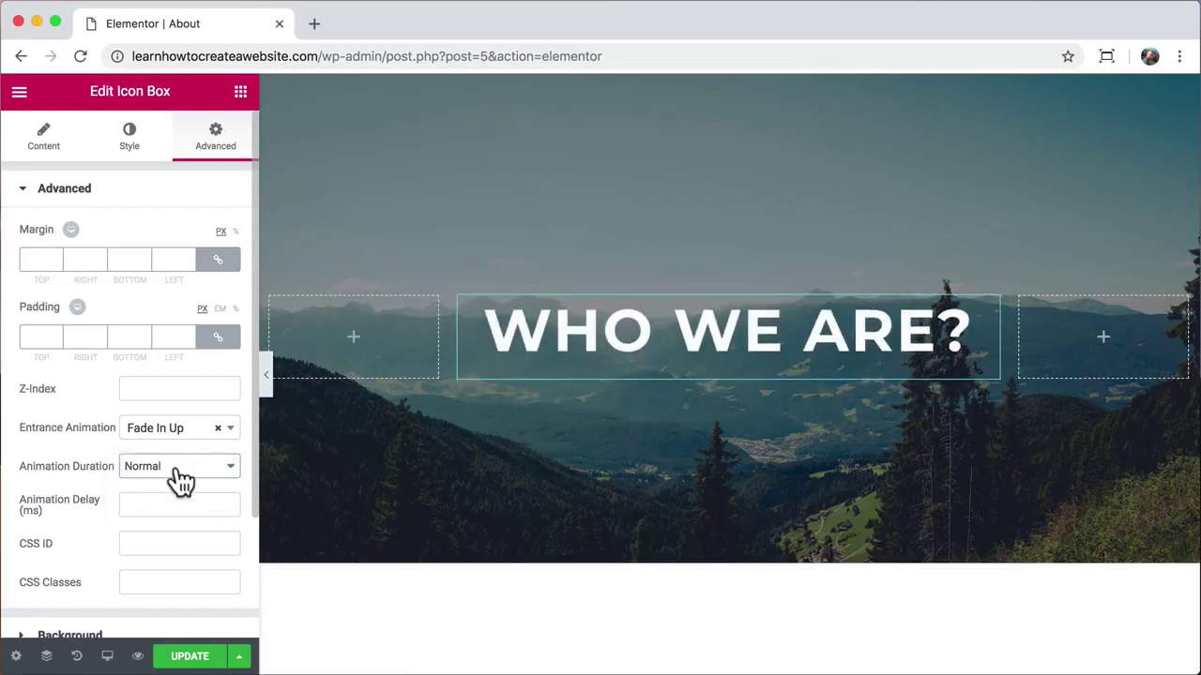
scroll(496, 593, down, 5)
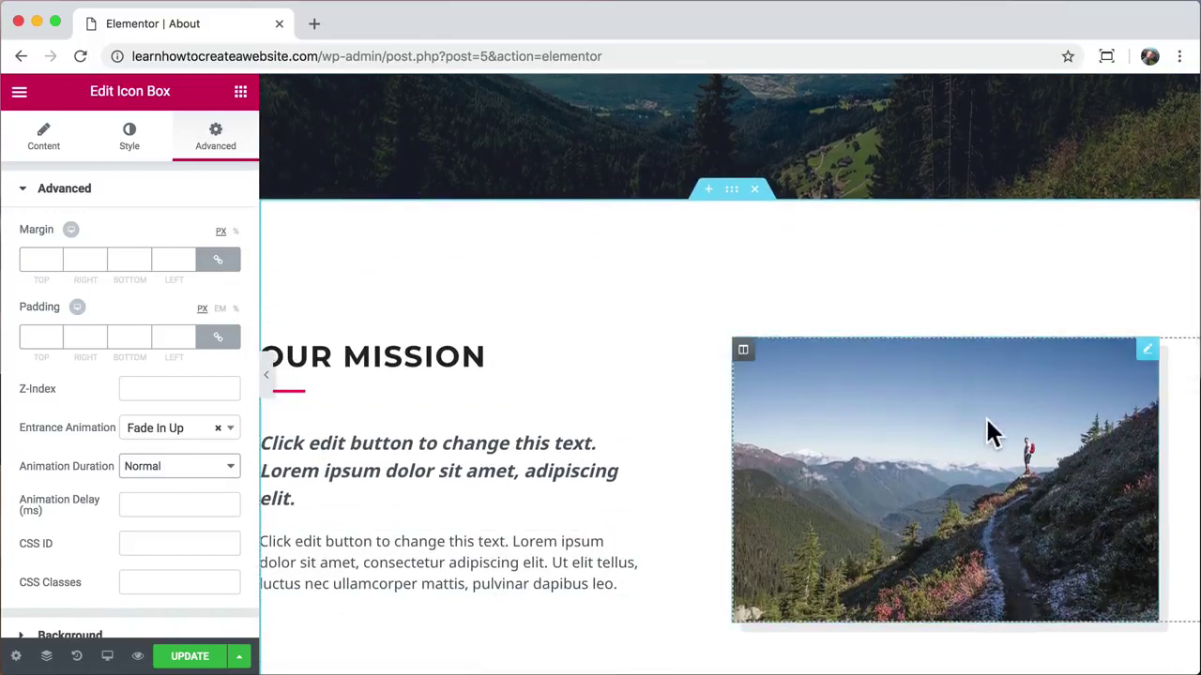
Step: Give the hiker photo a Pulse Shrink hover animation in its Style > Hover settings
click(986, 417)
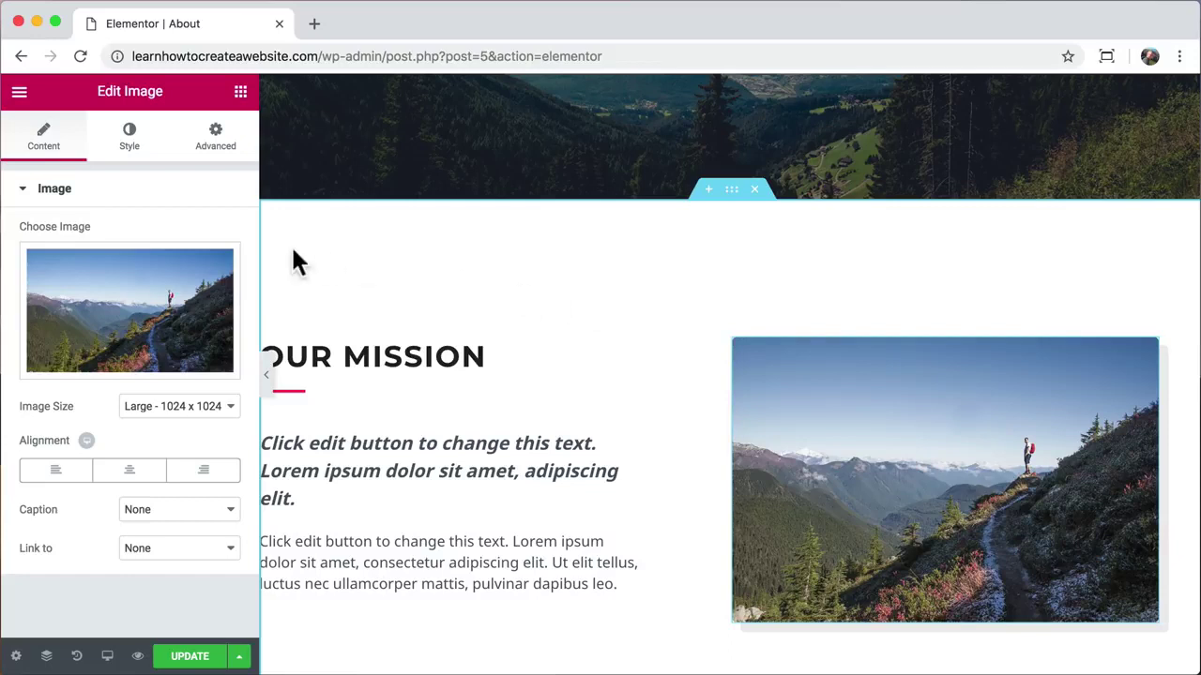
click(129, 148)
scroll(125, 233, down, 1)
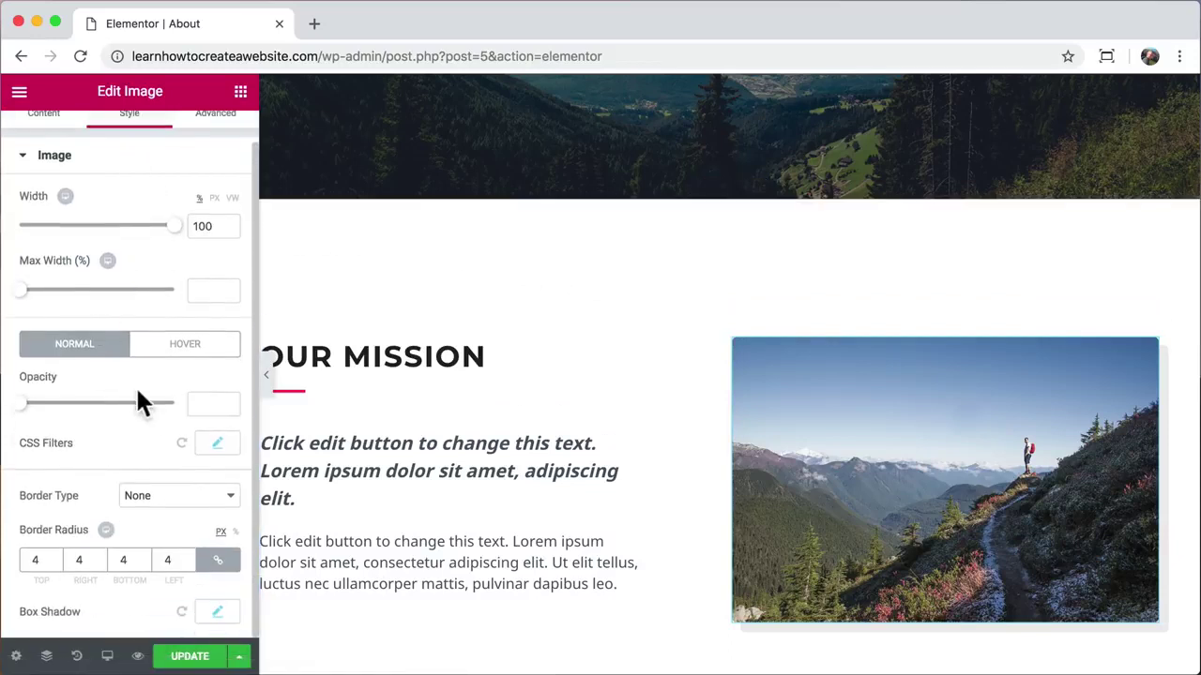
click(187, 357)
scroll(175, 435, down, 2)
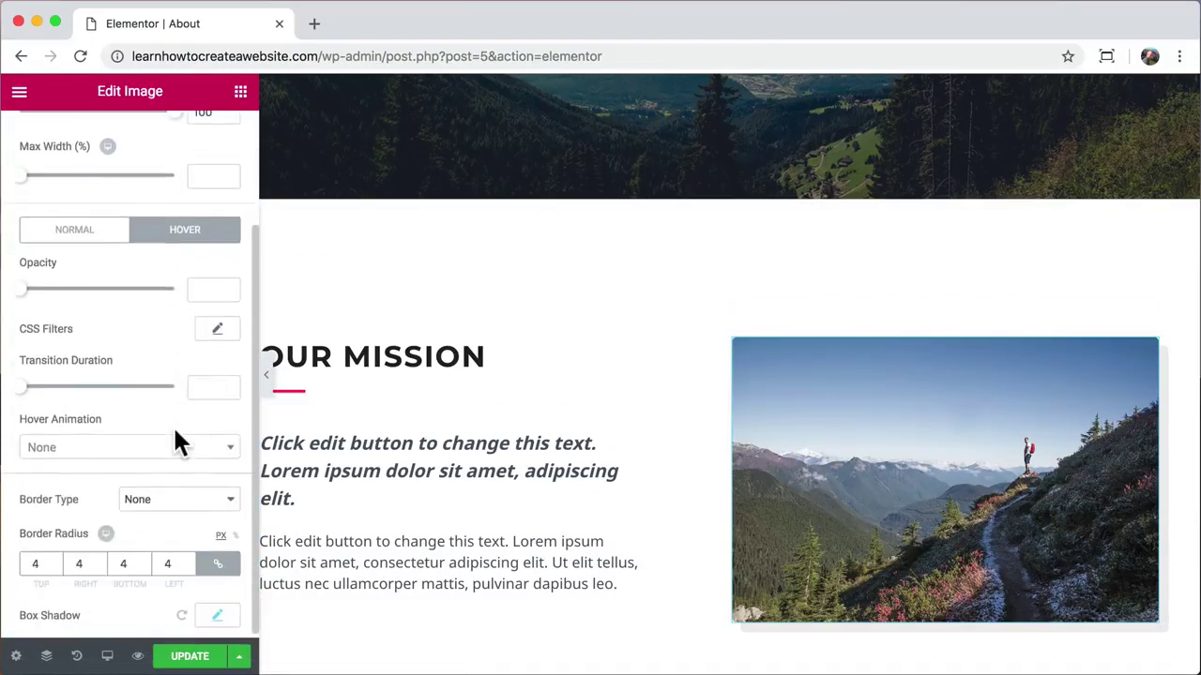
click(226, 452)
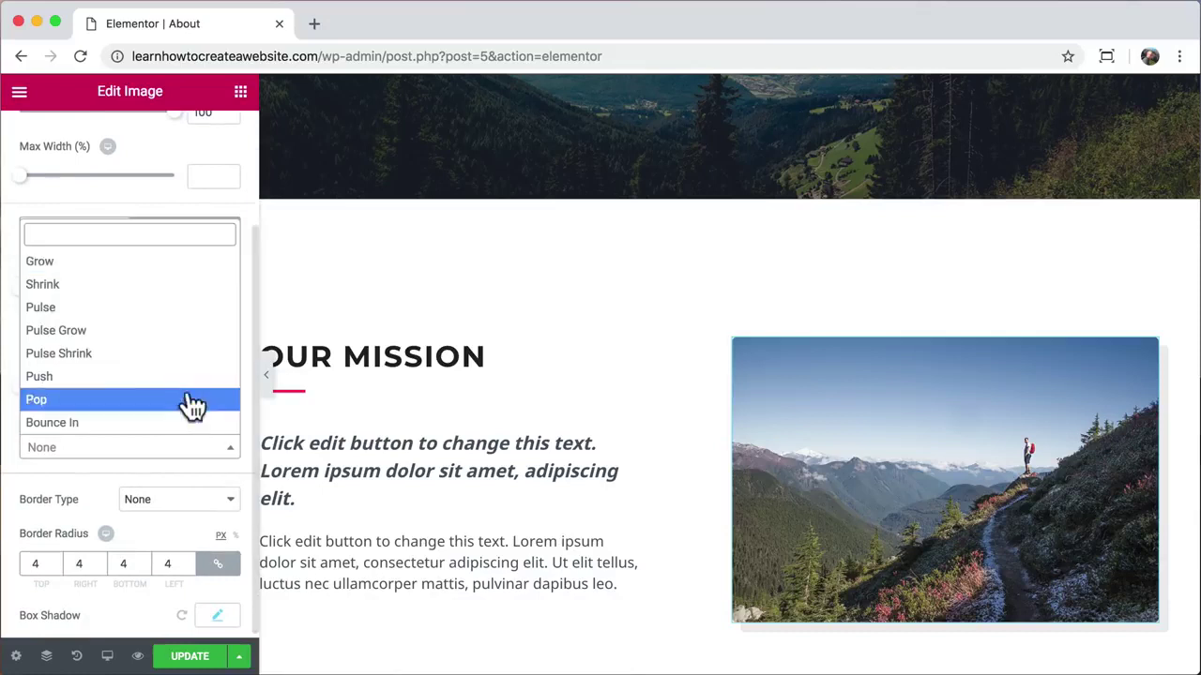
click(177, 352)
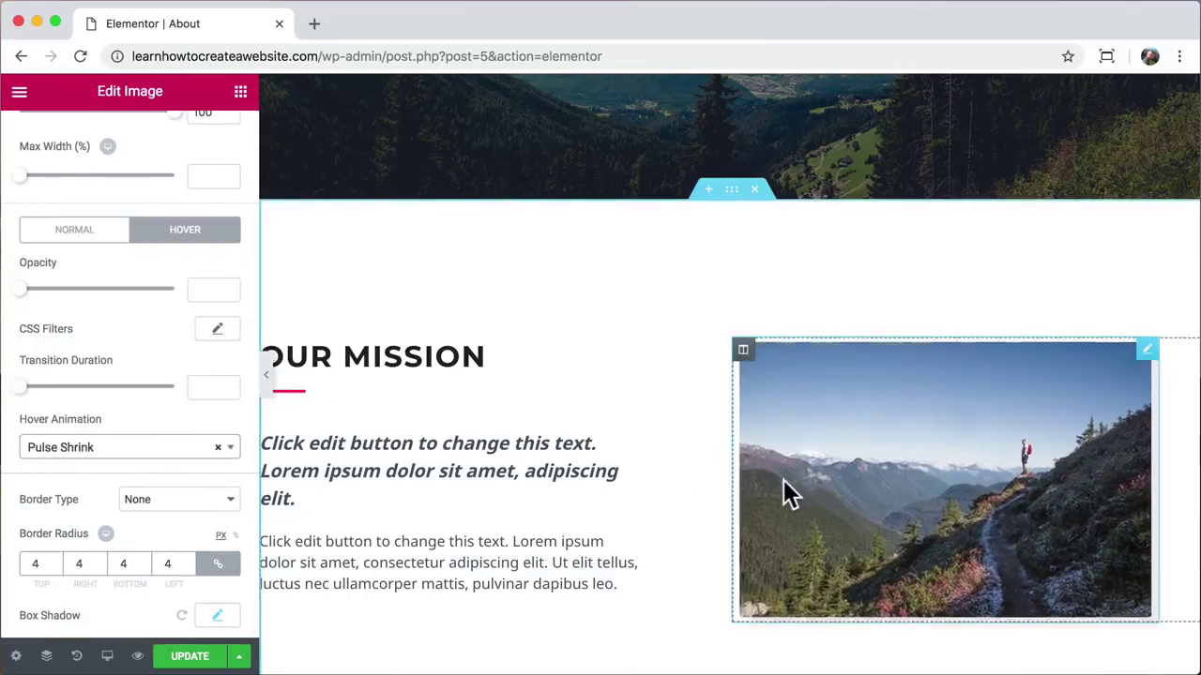
Step: Change the hover animation to Grow Rotate and update the page
click(230, 450)
scroll(185, 351, down, 3)
click(185, 351)
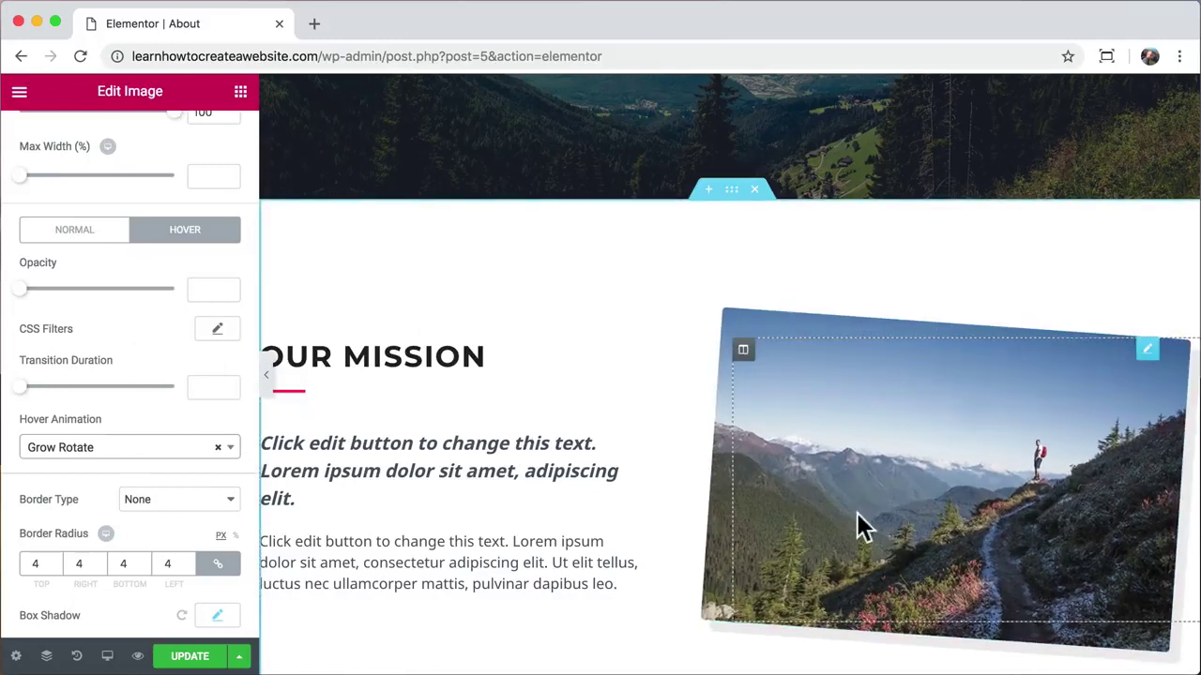
click(195, 657)
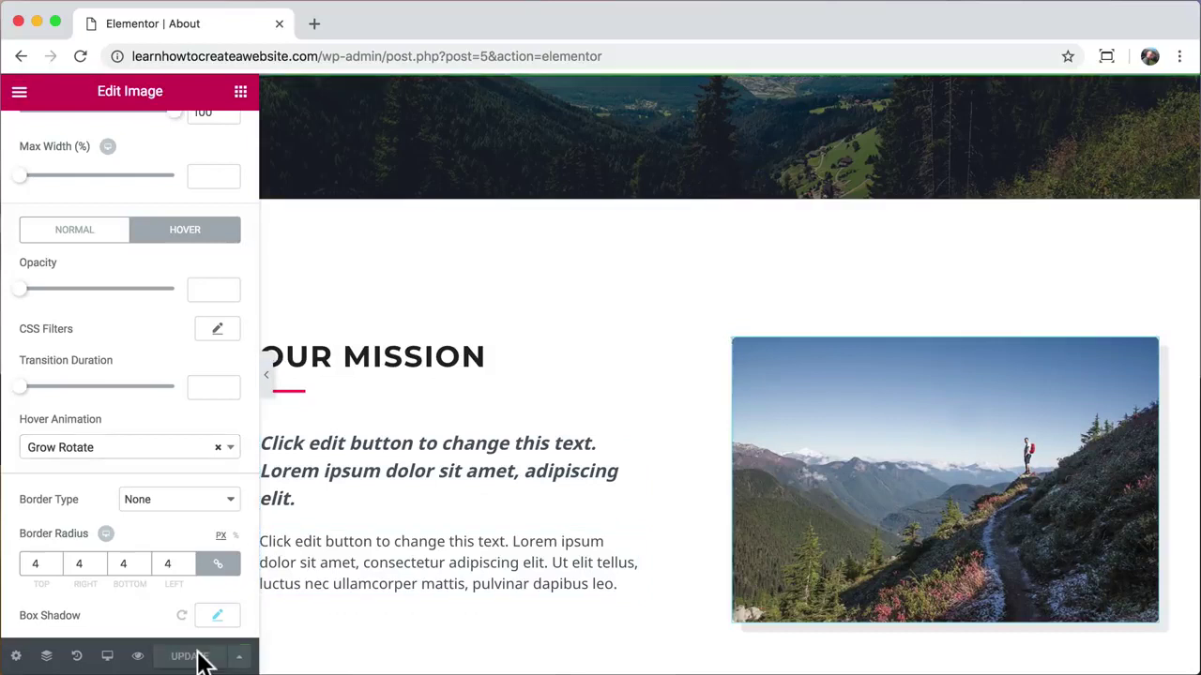
Step: Preview the updated About page, close its editor tab, and navigate to Services
click(138, 657)
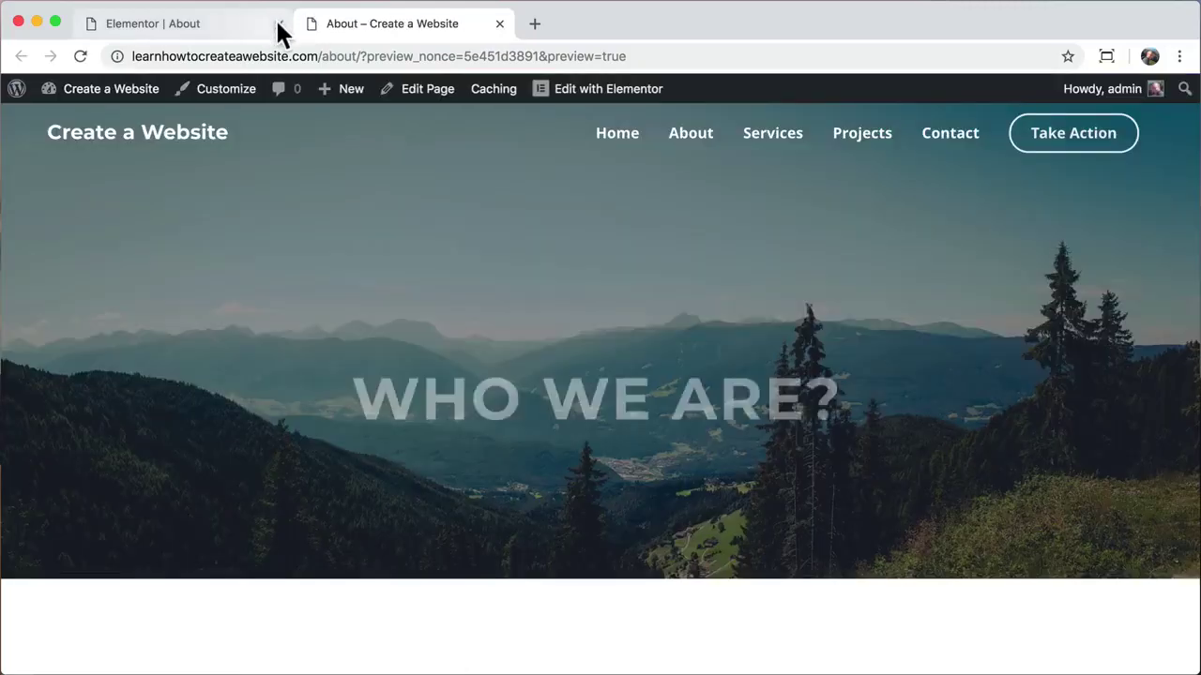
click(279, 24)
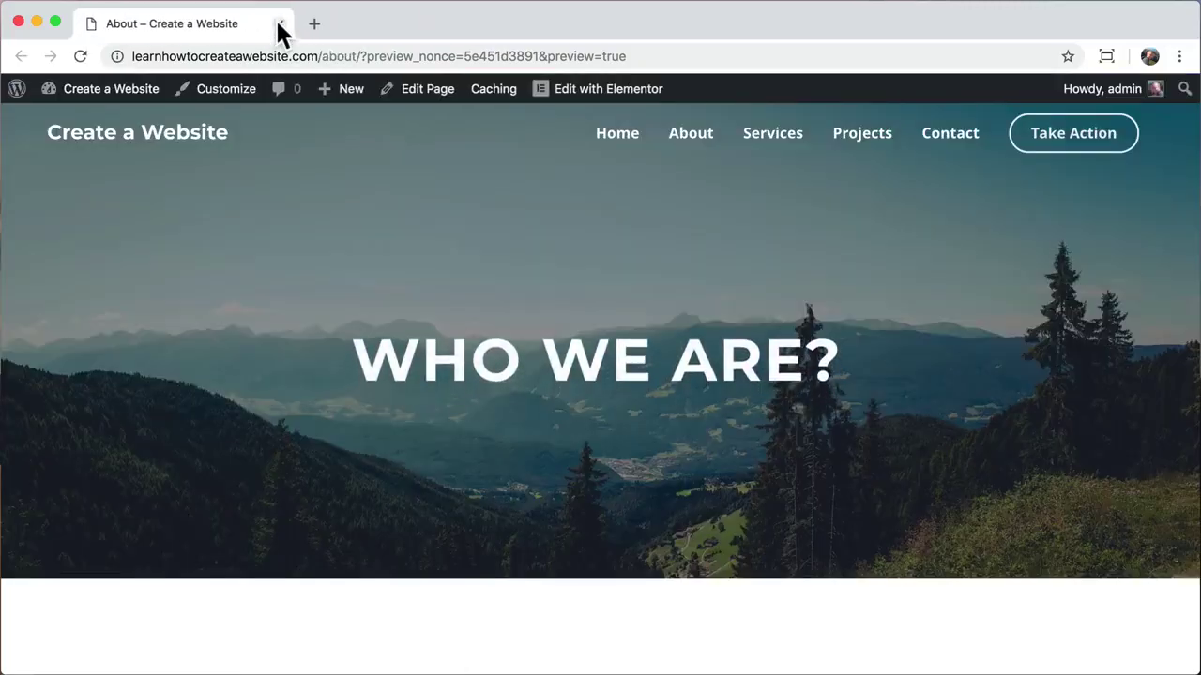
scroll(340, 246, down, 5)
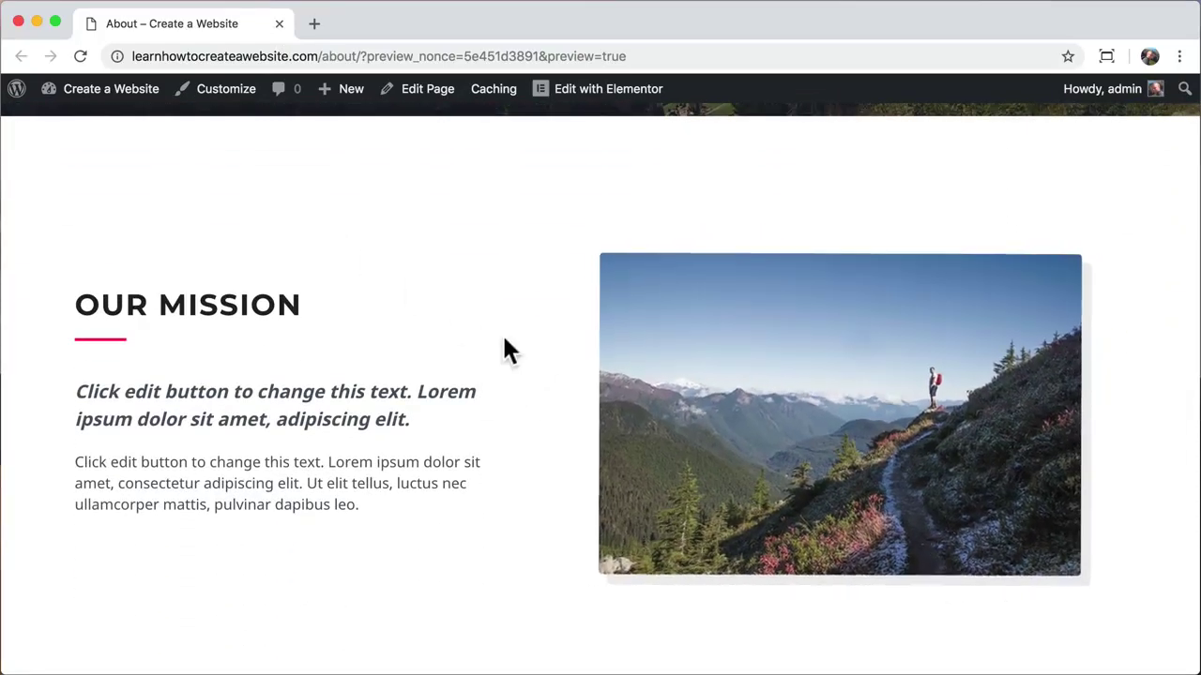
scroll(504, 343, up, 5)
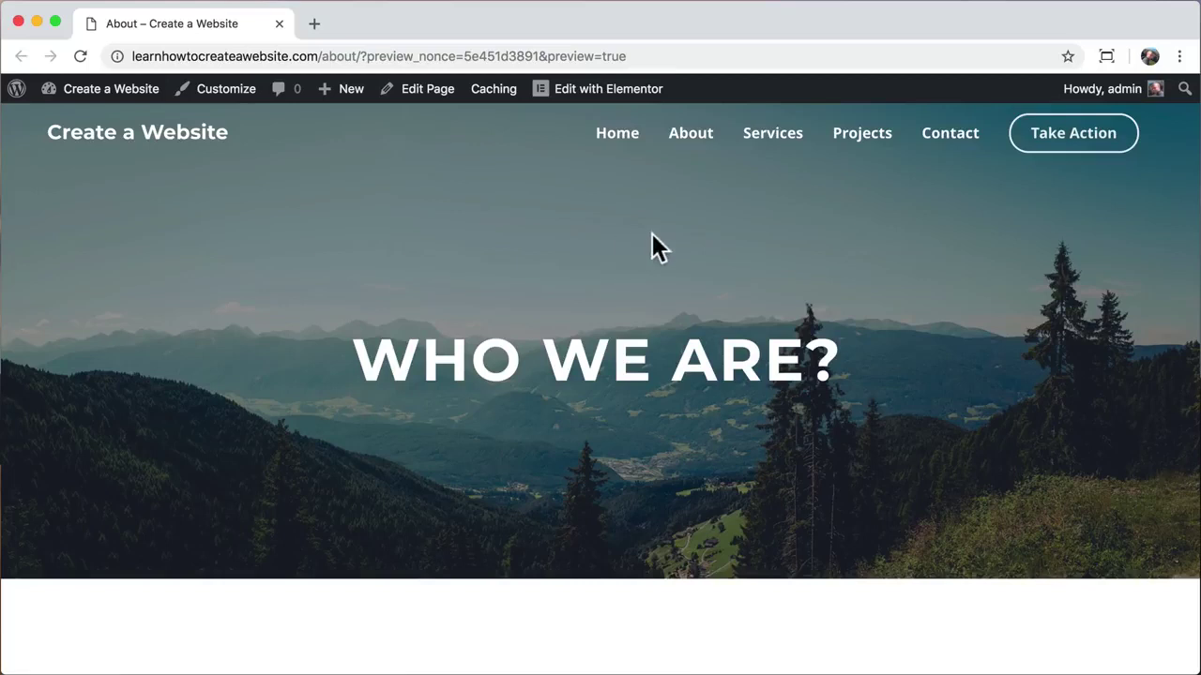
click(772, 147)
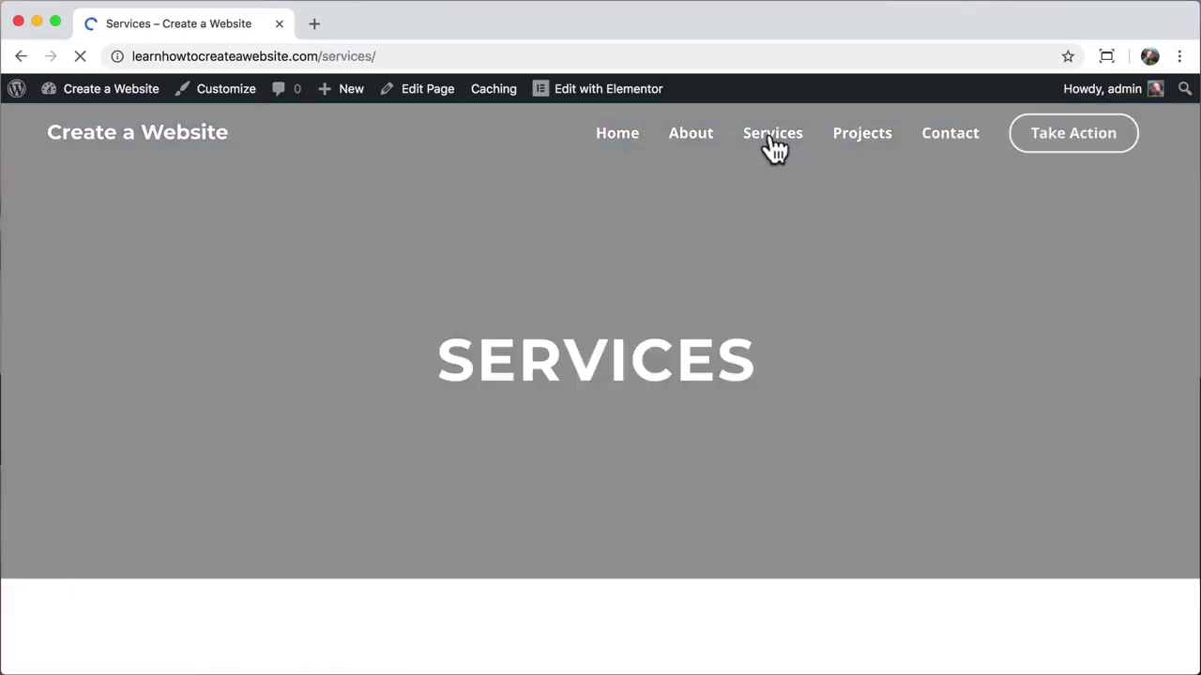
Step: Open Services in Elementor and move the Winter/Water Sports row above the trips row
scroll(563, 454, down, 5)
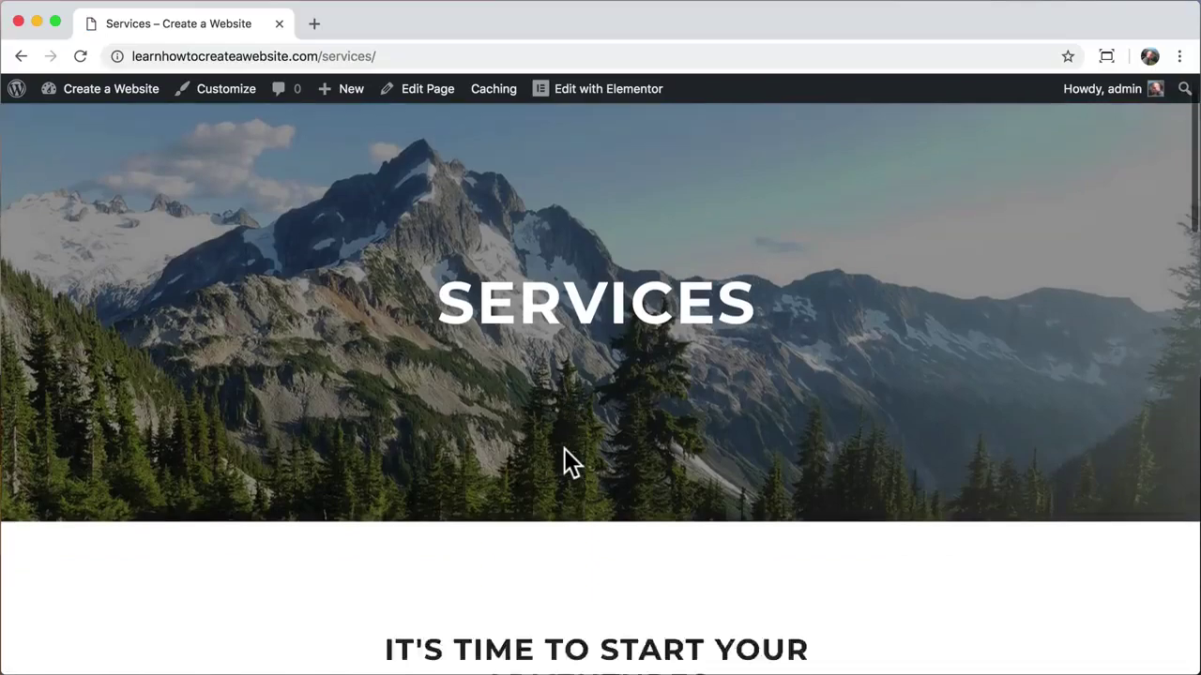
scroll(563, 454, down, 15)
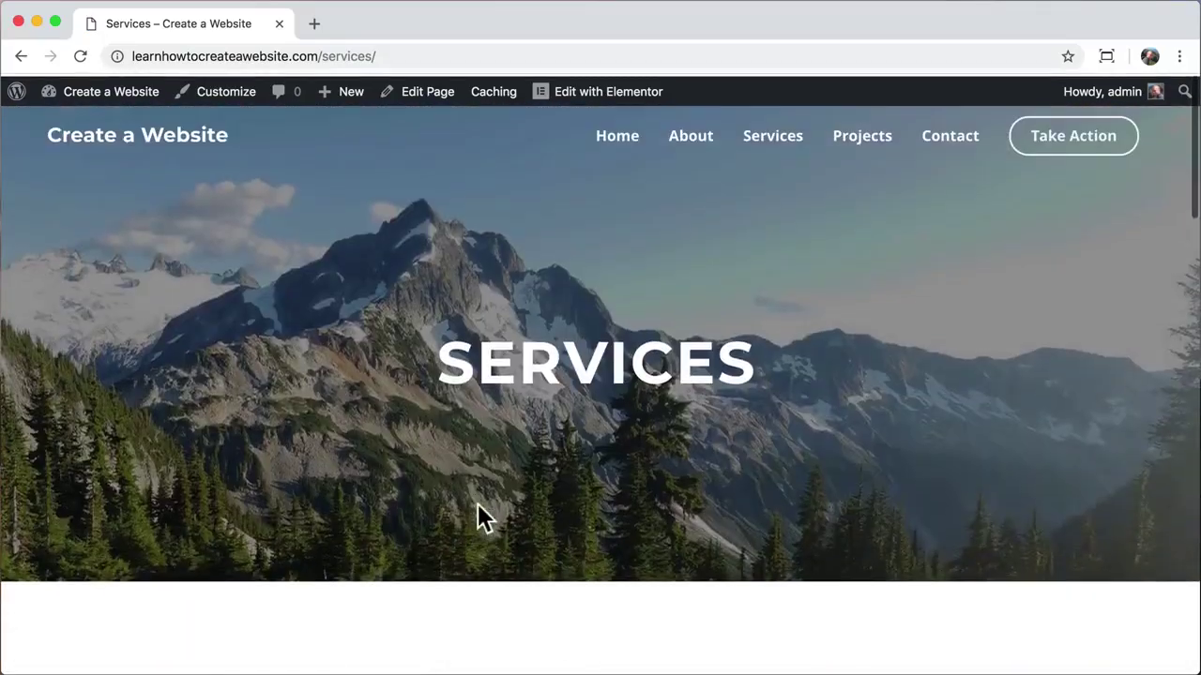
click(580, 99)
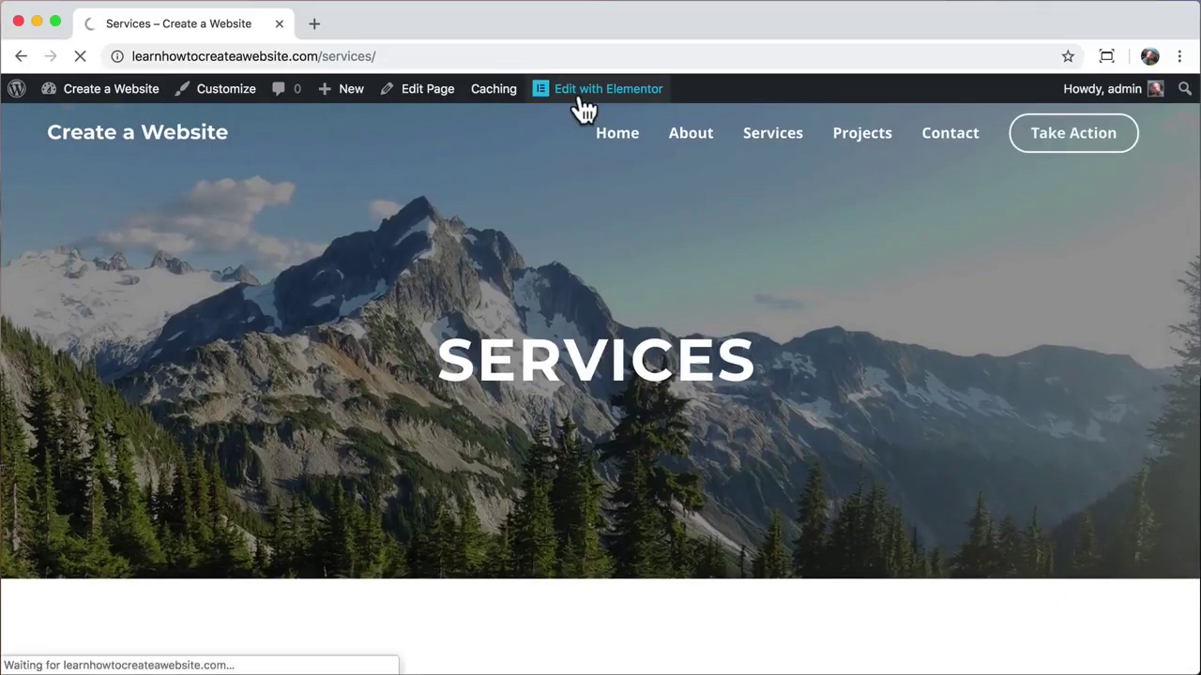
scroll(638, 431, down, 6)
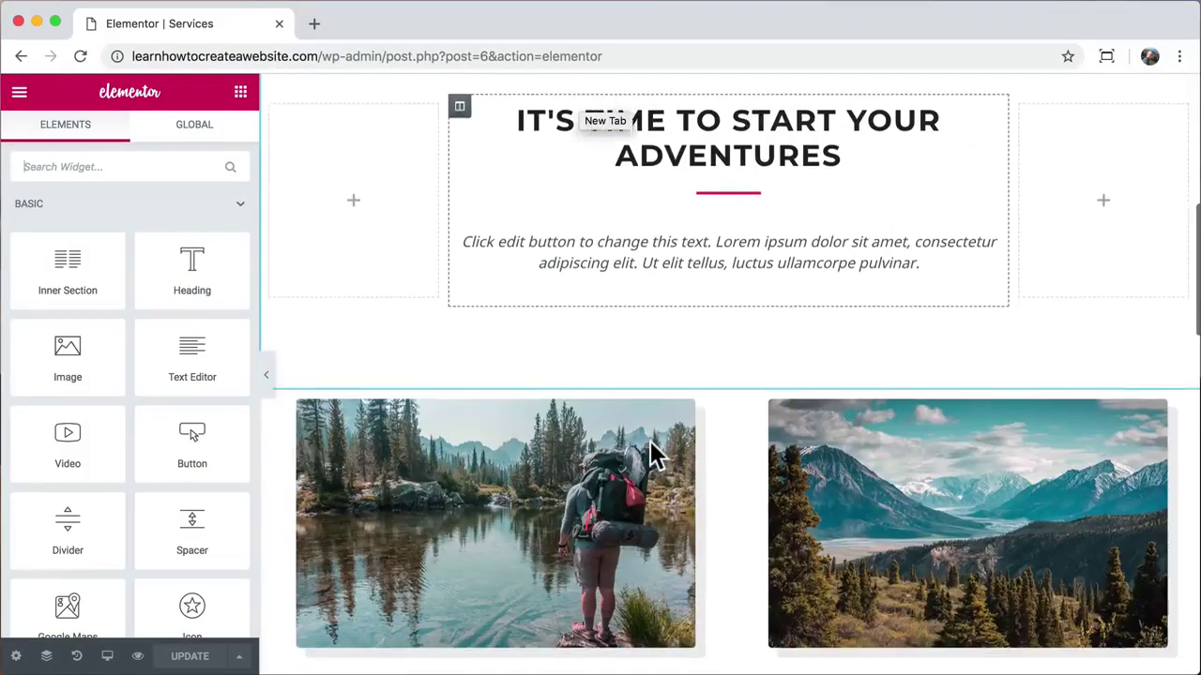
scroll(654, 455, down, 2)
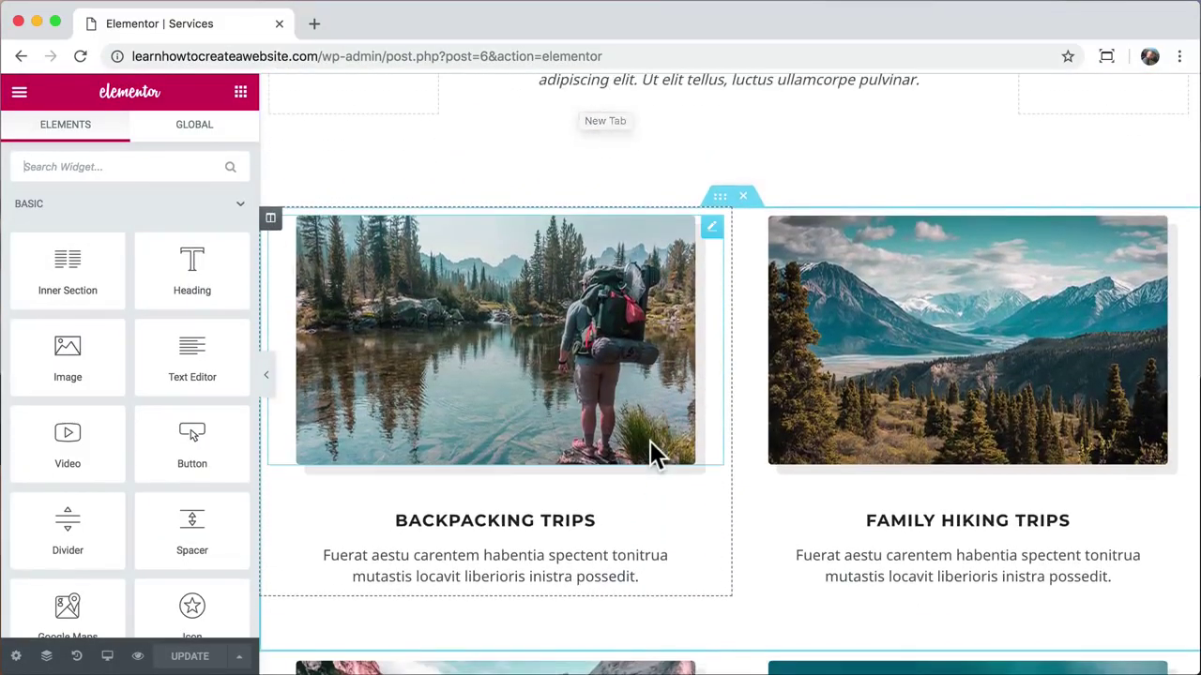
scroll(654, 455, down, 3)
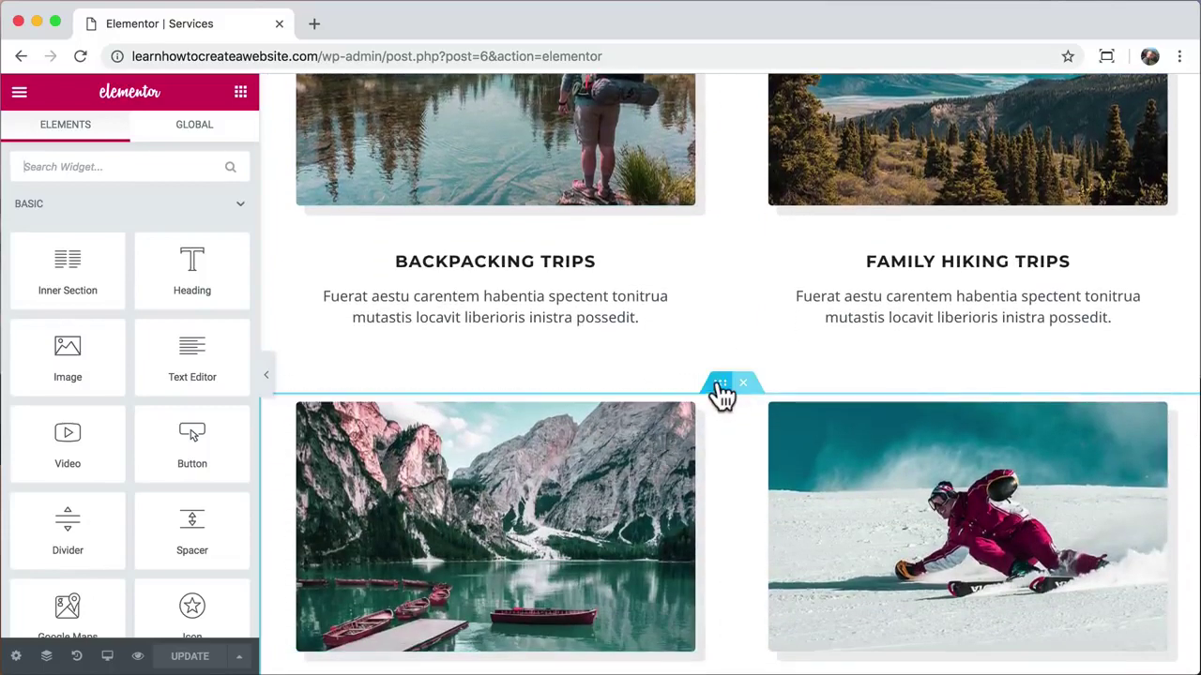
drag(722, 394, 694, 316)
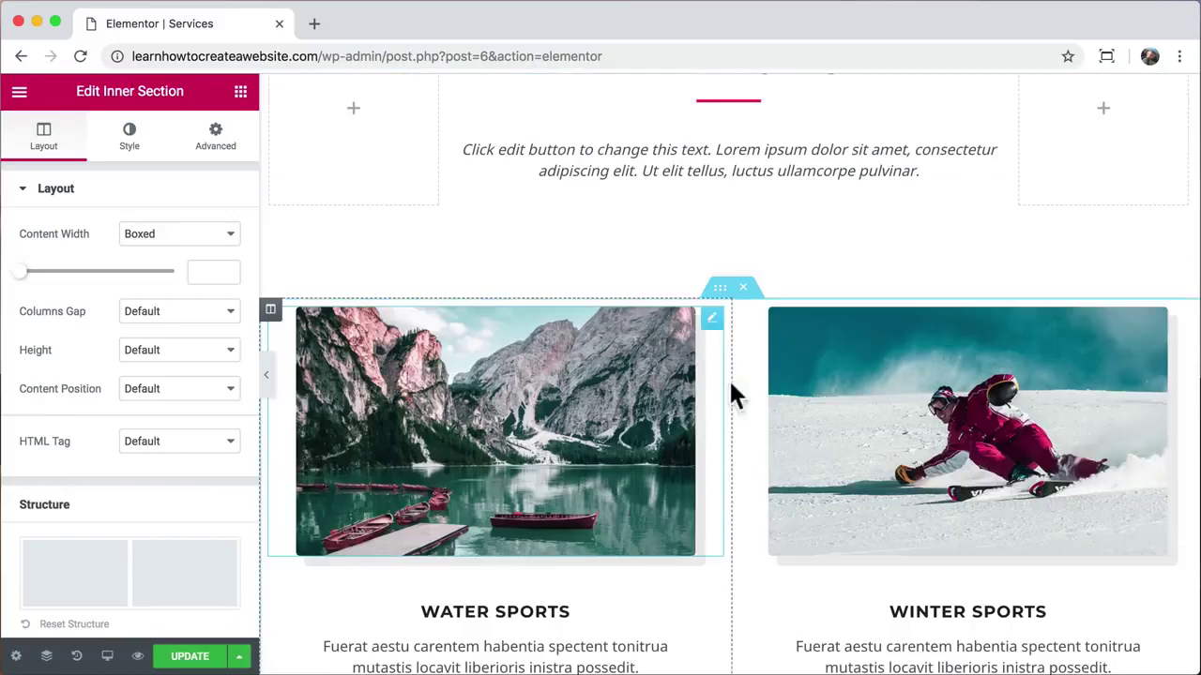
scroll(730, 394, down, 4)
scroll(735, 407, up, 3)
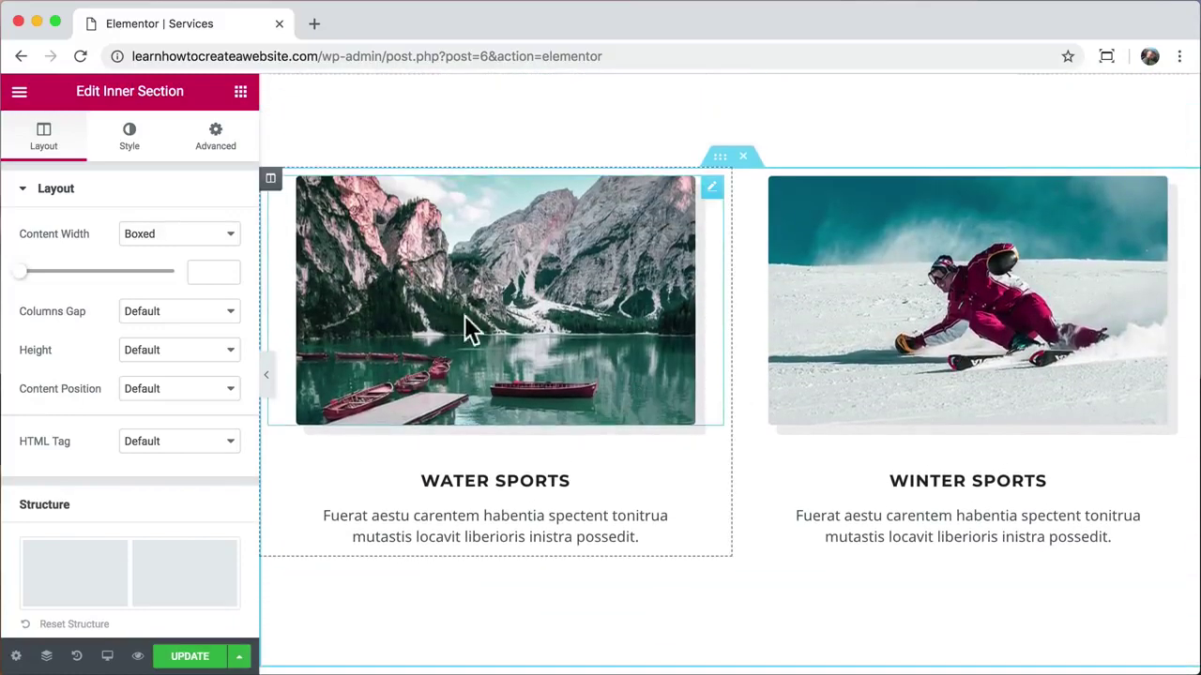
Step: Swap columns so Winter Sports precedes Water Sports and Family Hiking precedes Backpacking Trips
drag(273, 188, 879, 246)
scroll(788, 342, down, 5)
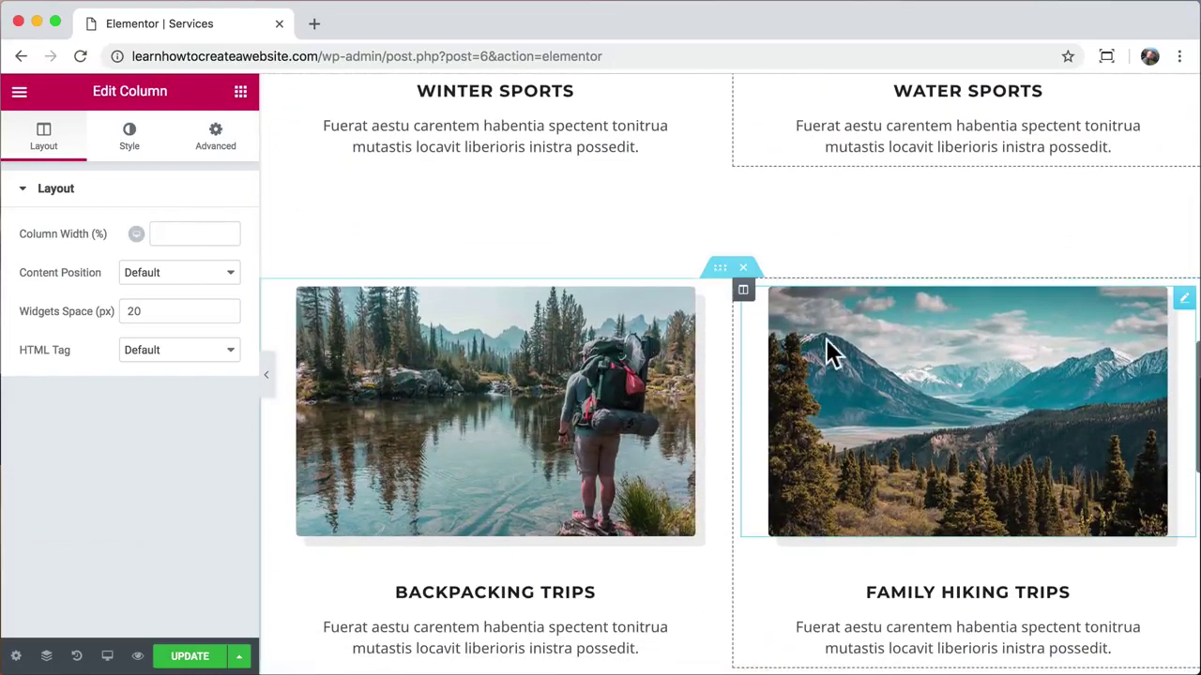
drag(743, 290, 366, 351)
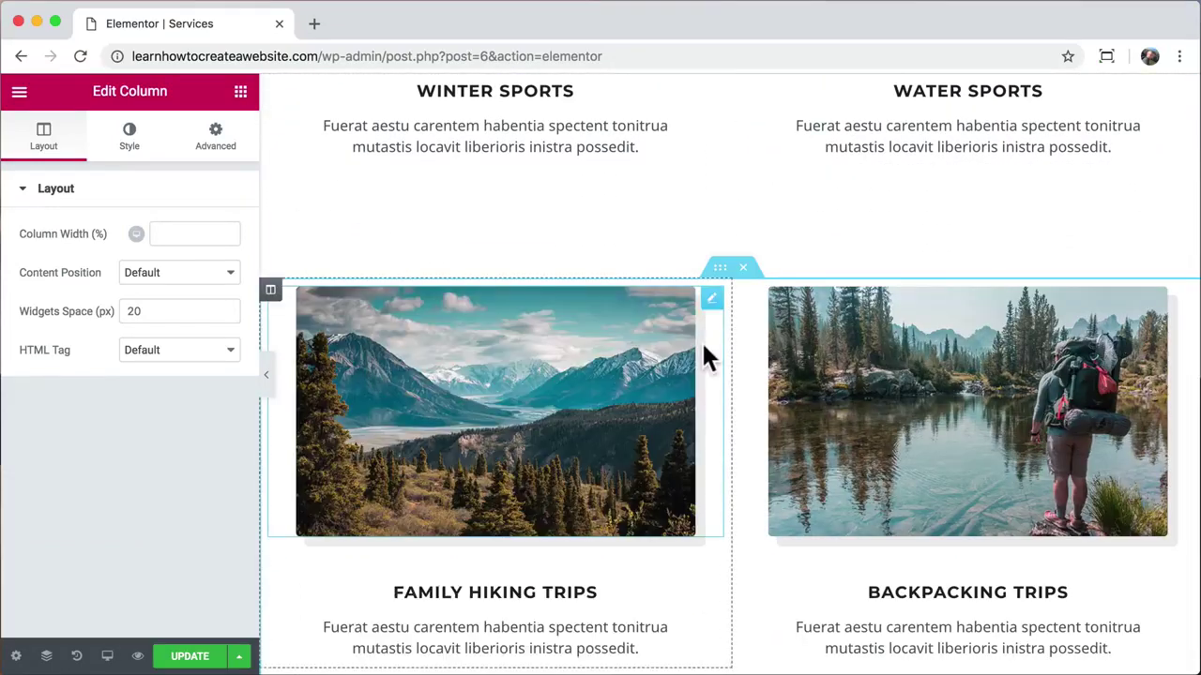
scroll(709, 352, up, 4)
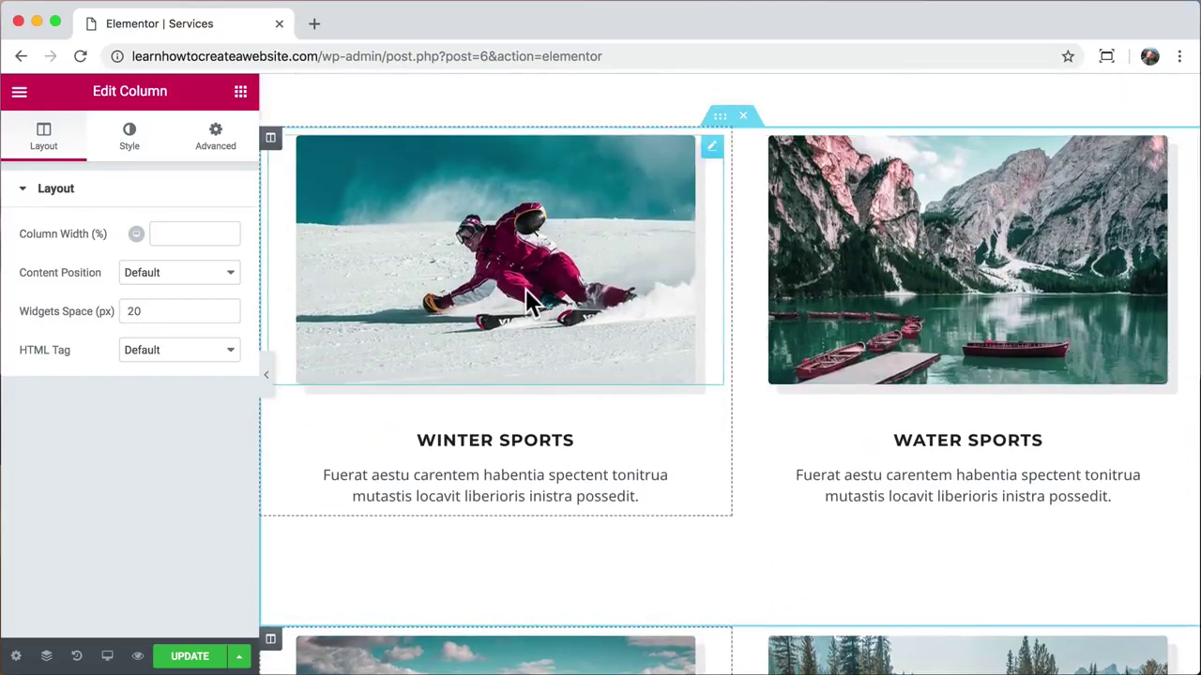
click(525, 299)
Step: In the skier image's CSS Filters, remove the blur, nudge brightness, and keep contrast at 100
click(127, 150)
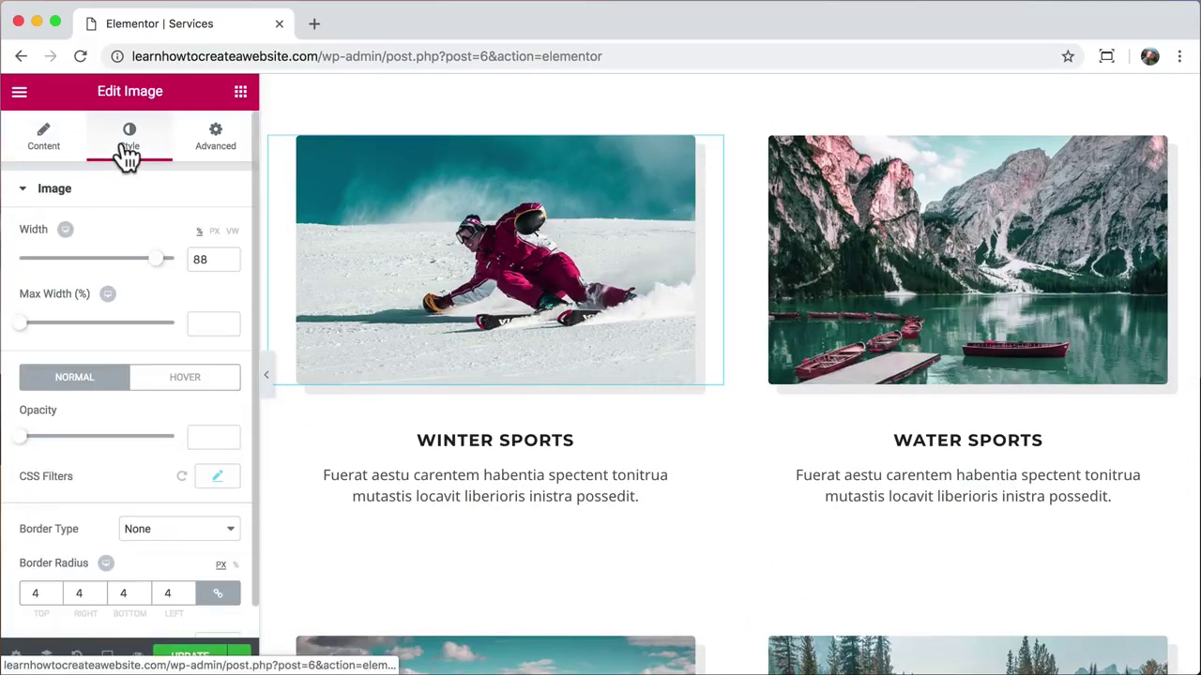
click(217, 445)
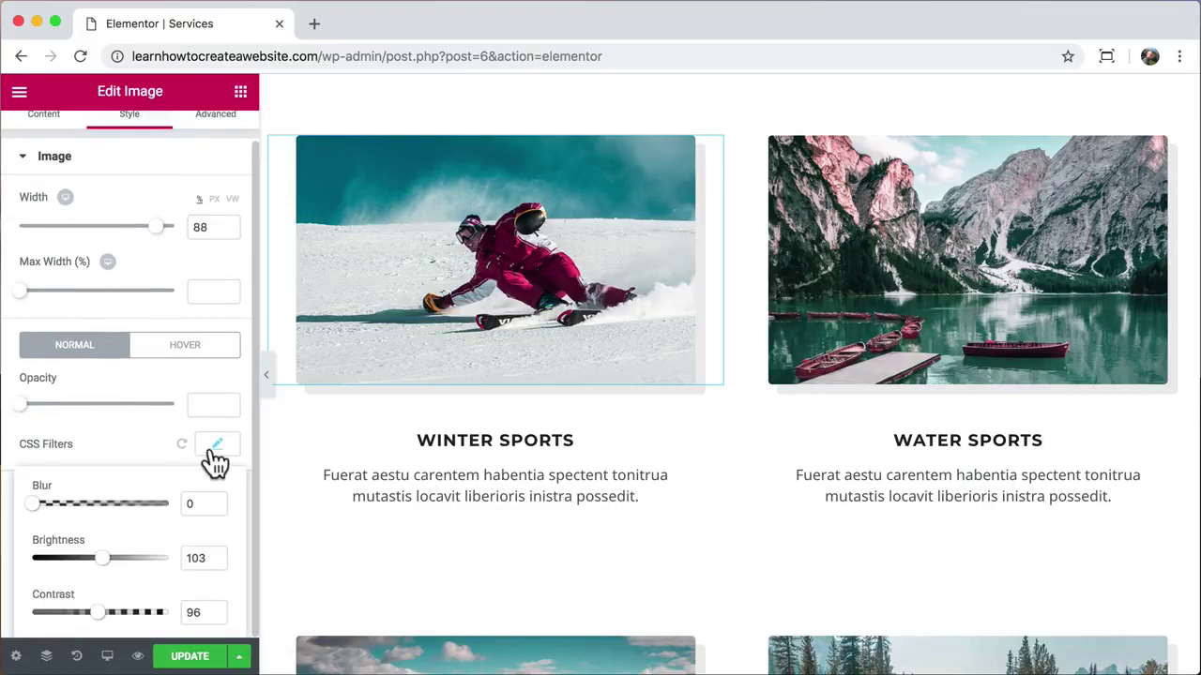
scroll(147, 442, down, 3)
mouse_move(34, 384)
mouse_down()
mouse_move(113, 399)
mouse_move(21, 389)
mouse_up()
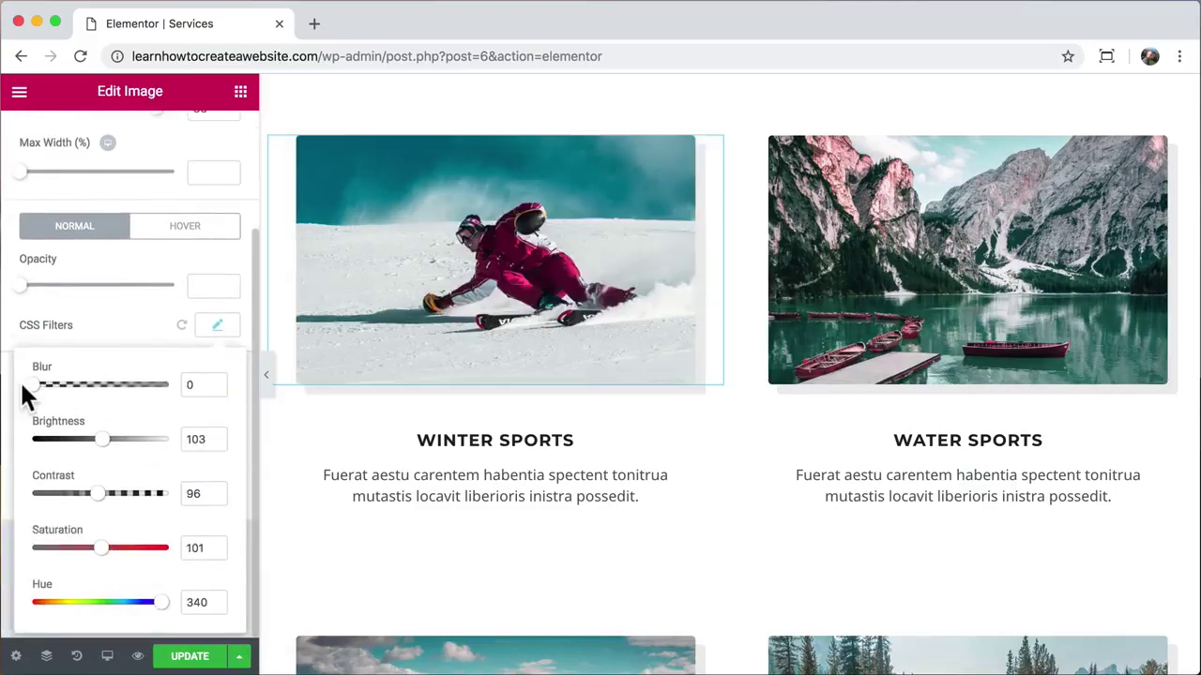
mouse_move(102, 441)
mouse_down()
mouse_move(112, 450)
mouse_move(102, 450)
mouse_up()
click(136, 493)
drag(136, 495, 99, 495)
Step: Set saturation to 129 and shift the hue, then update and preview the Services page
drag(102, 542, 156, 557)
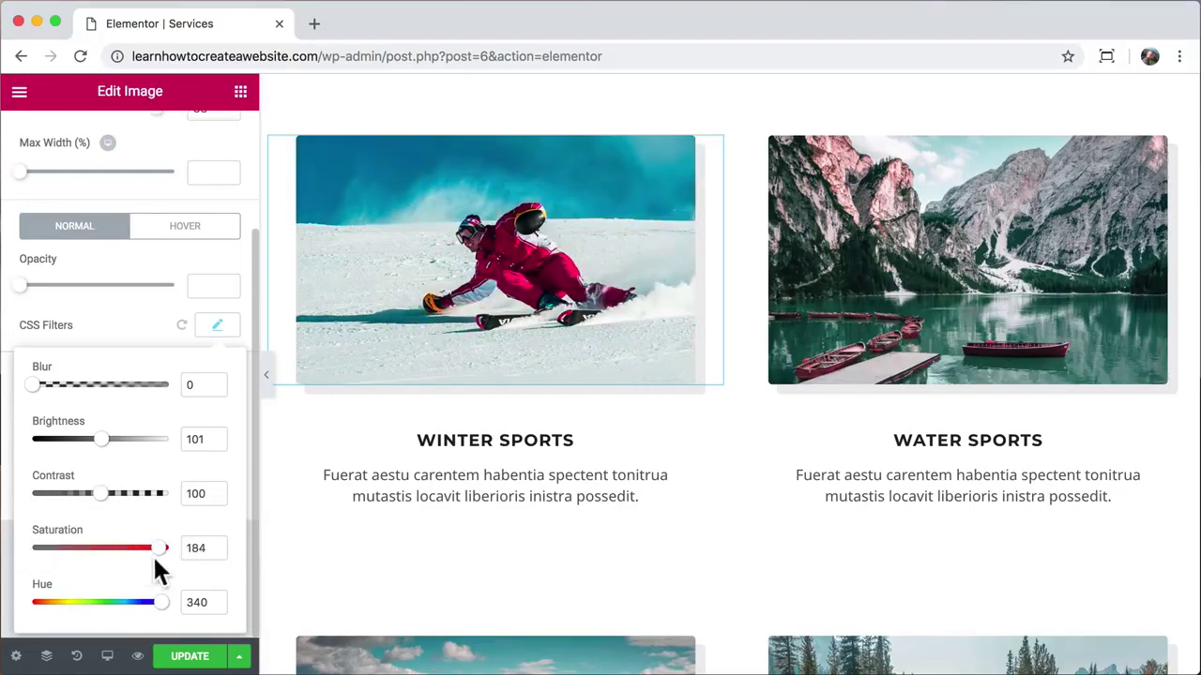
mouse_move(162, 605)
mouse_down()
mouse_move(51, 615)
mouse_move(169, 605)
mouse_up()
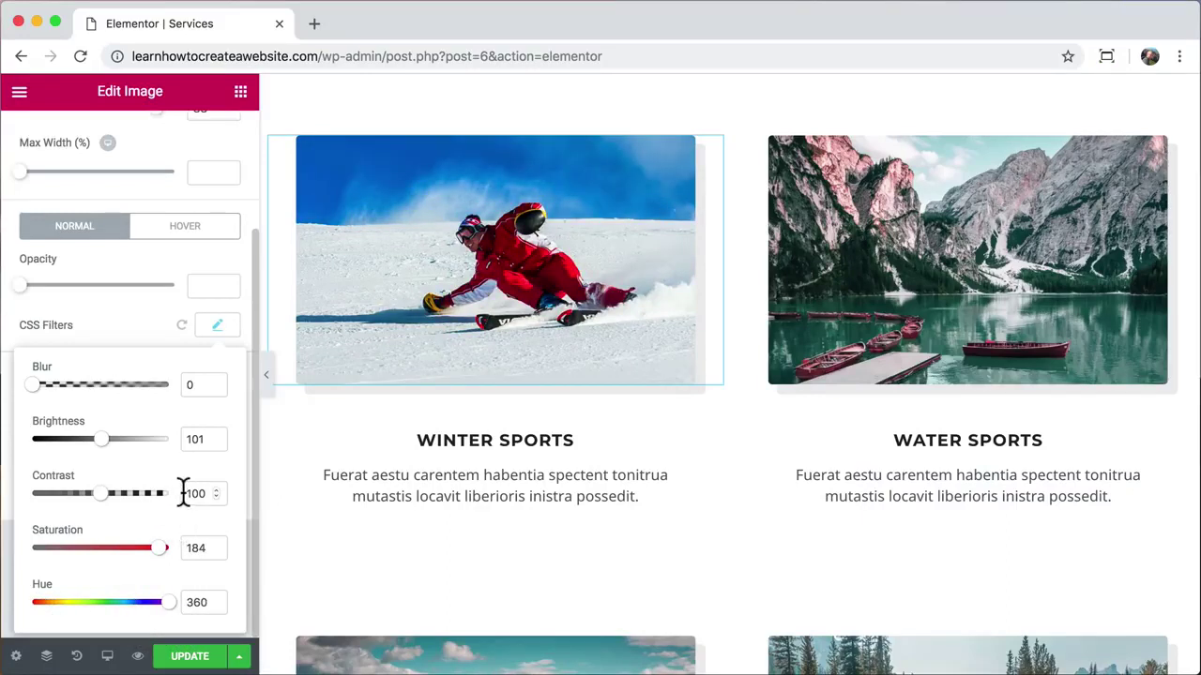
drag(157, 542, 123, 550)
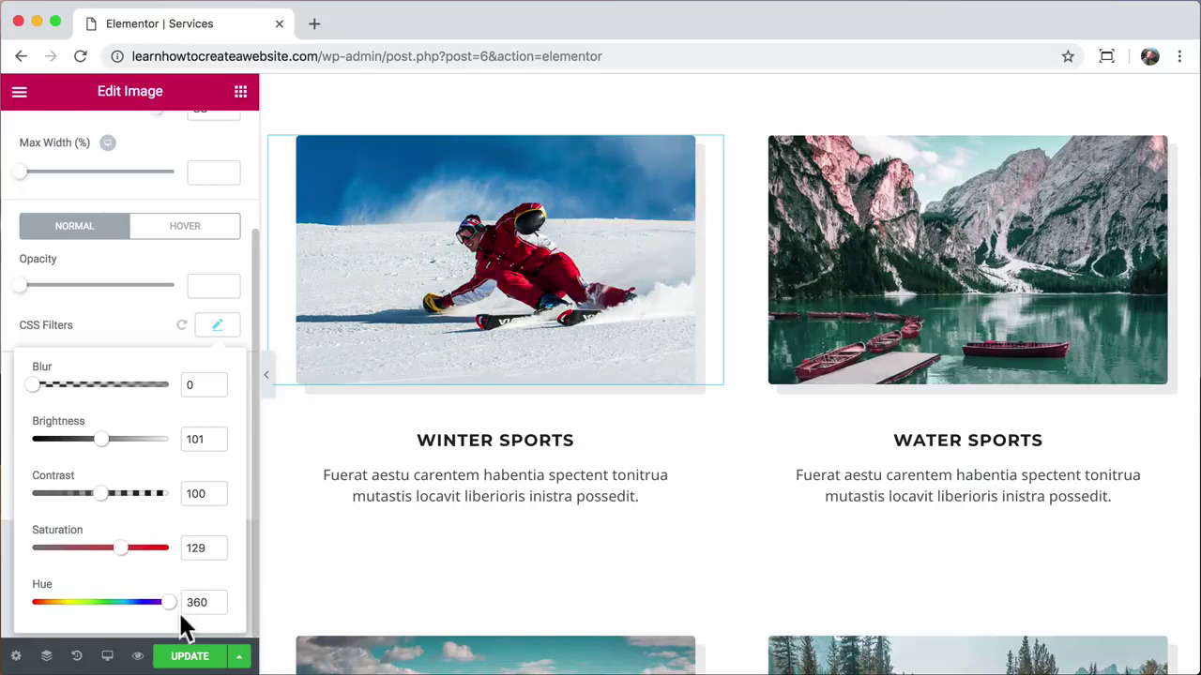
click(193, 656)
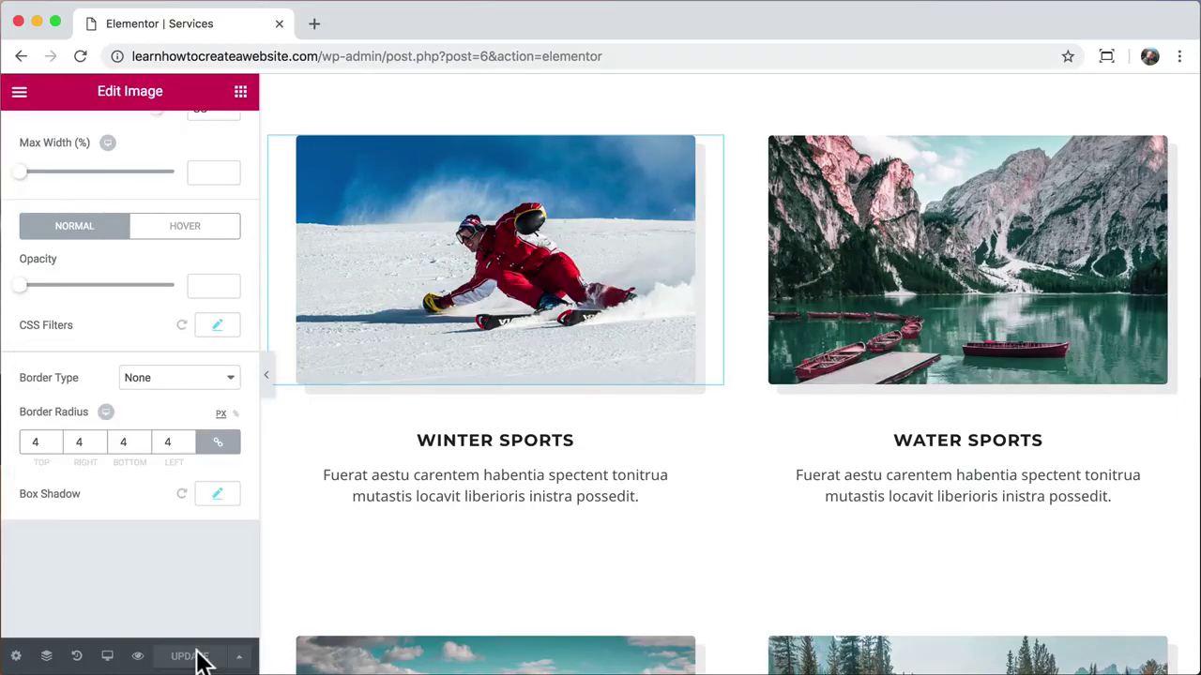
click(139, 657)
Step: Close the Services editor tab and scroll through the live Services cards
click(279, 24)
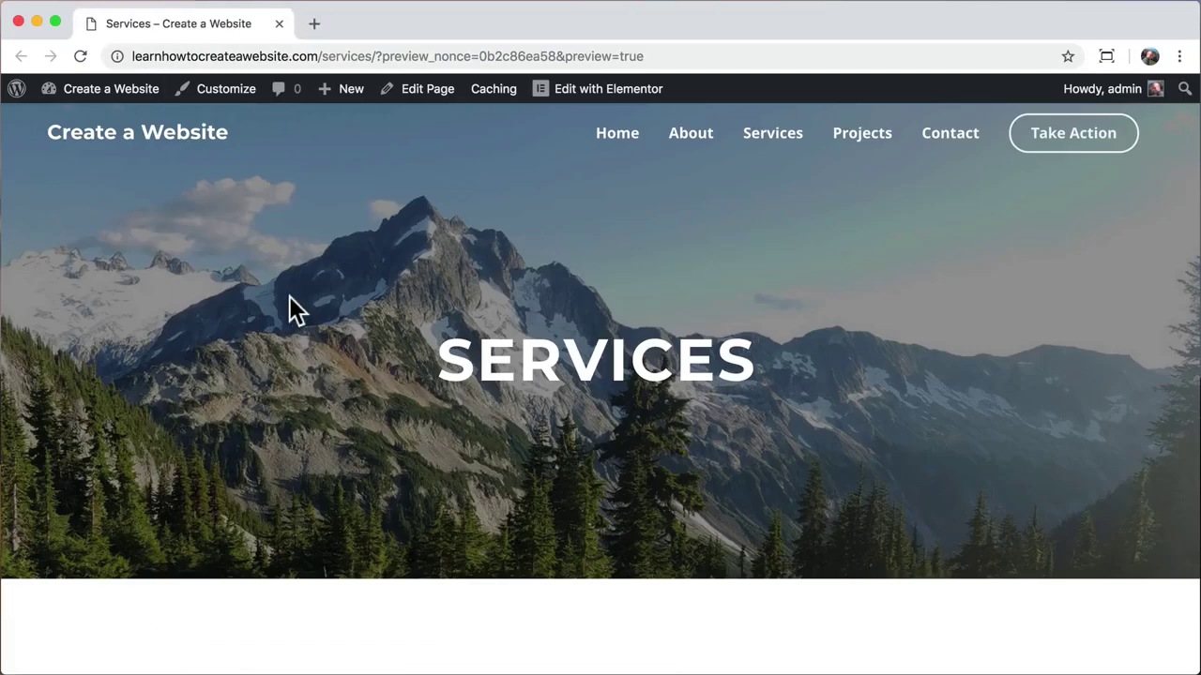
scroll(289, 299, down, 10)
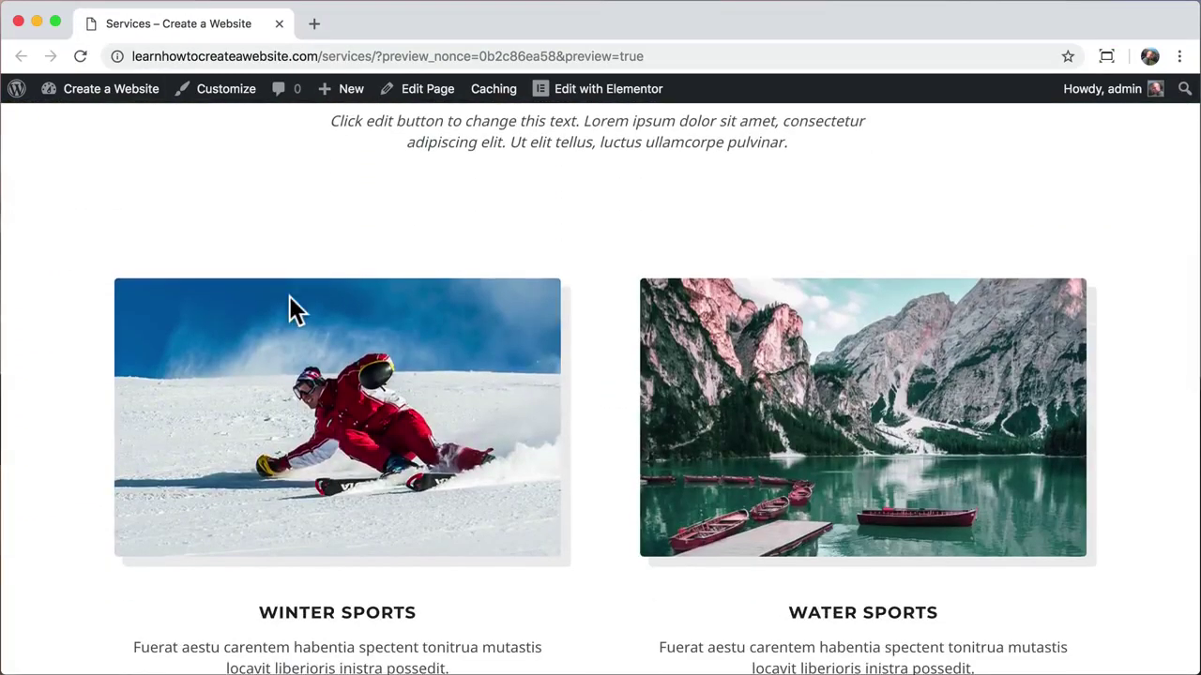
scroll(289, 297, down, 2)
scroll(288, 293, up, 12)
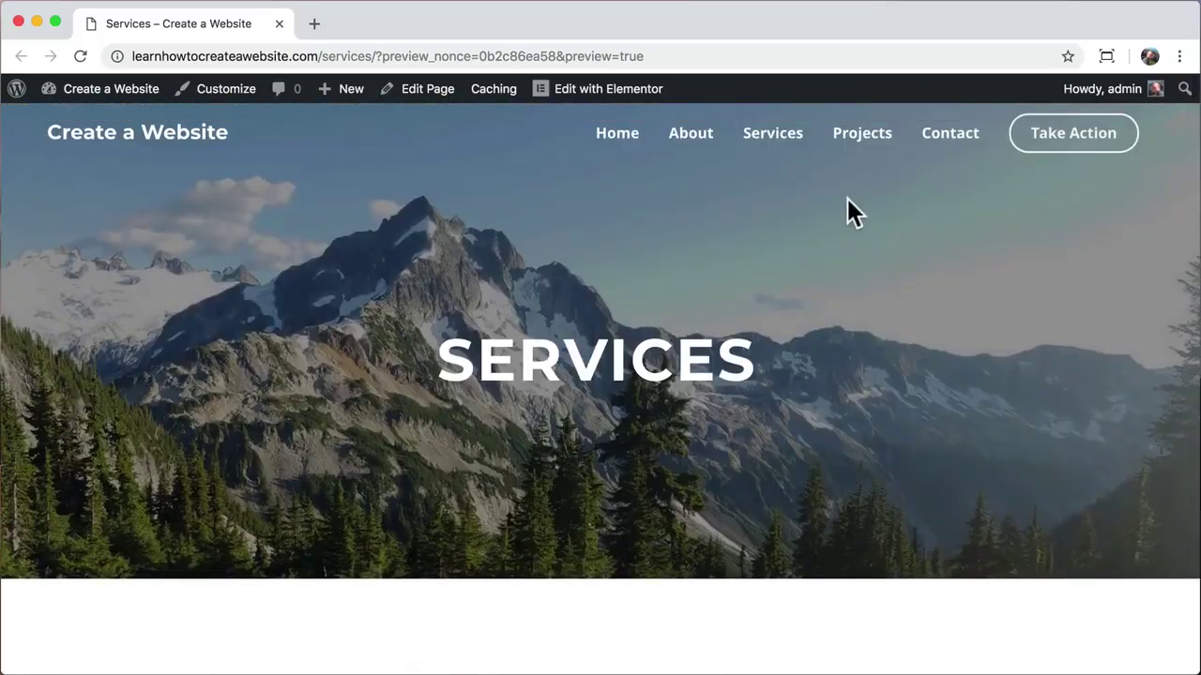
Step: Browse the Projects page's Water Sports carousel, then open Projects in Elementor
click(865, 150)
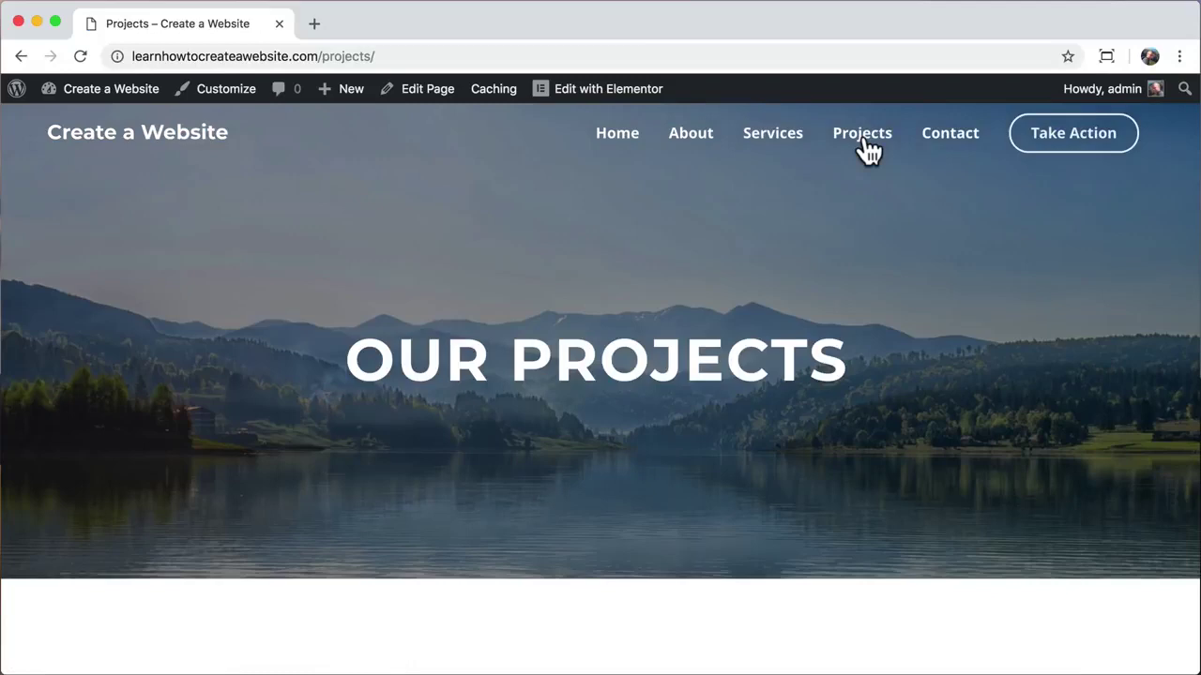
scroll(896, 452, down, 6)
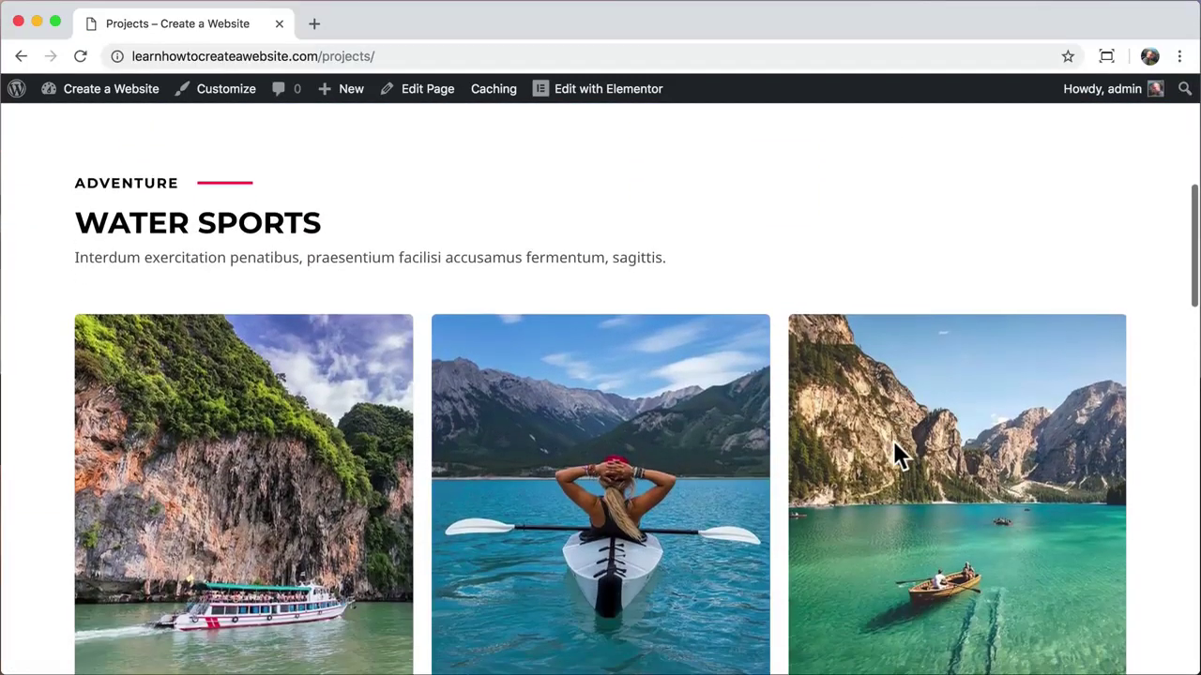
scroll(896, 452, down, 1)
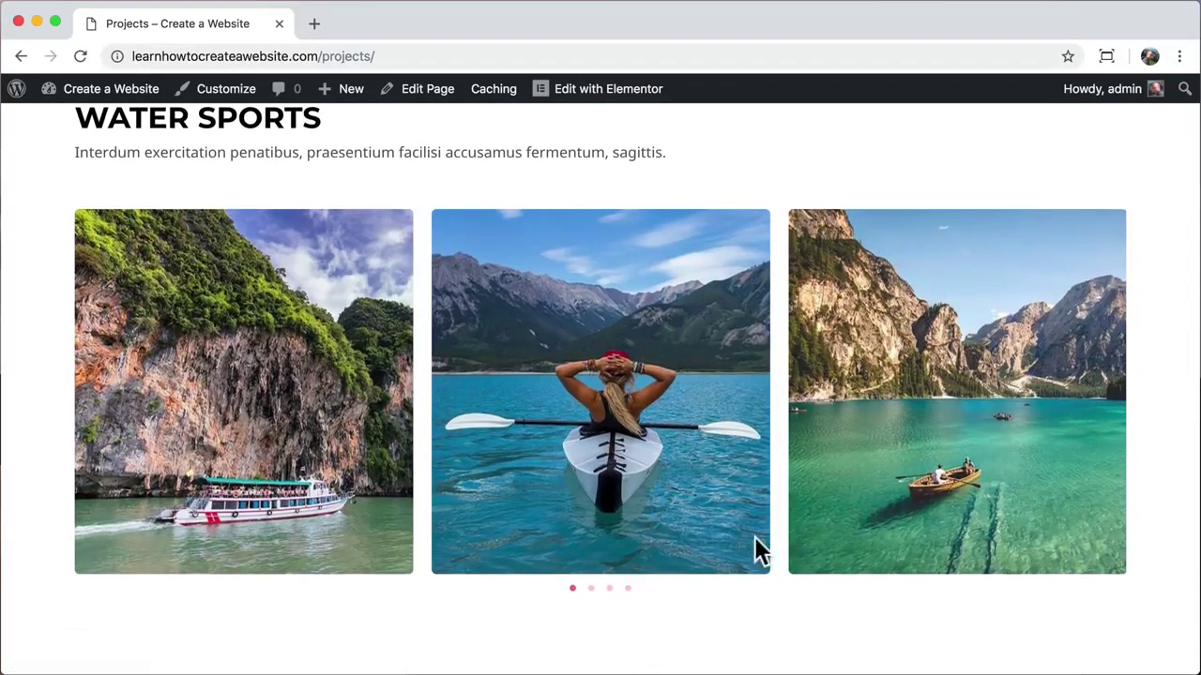
click(590, 588)
click(628, 588)
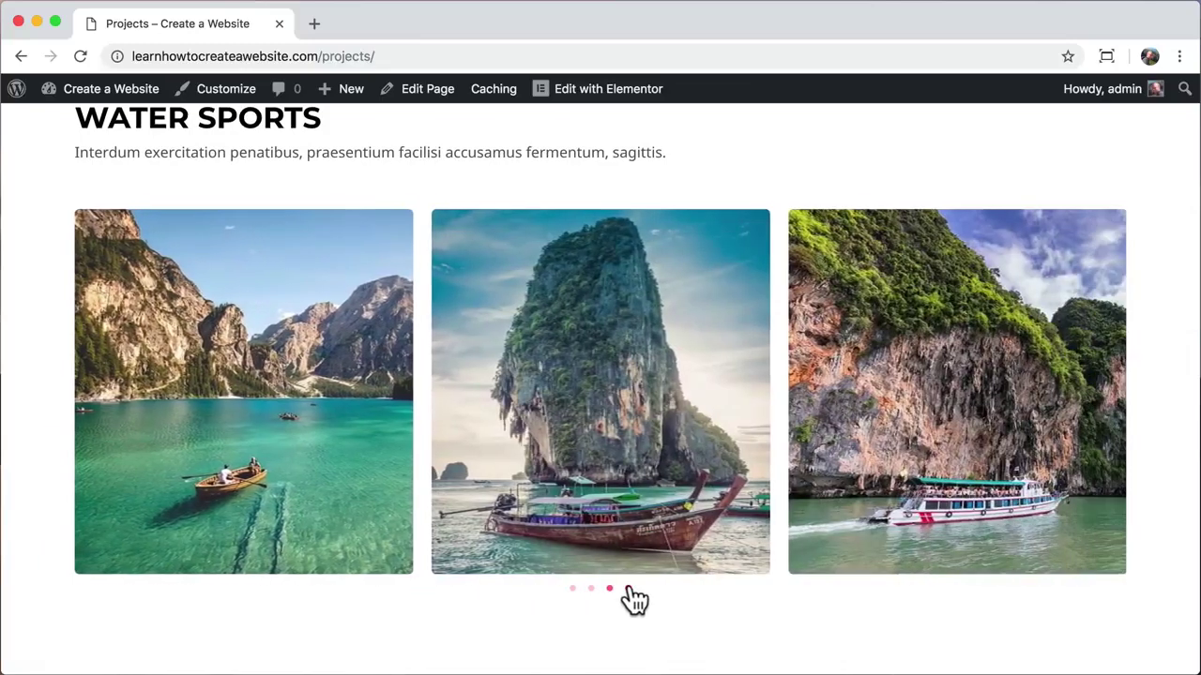
scroll(682, 418, up, 5)
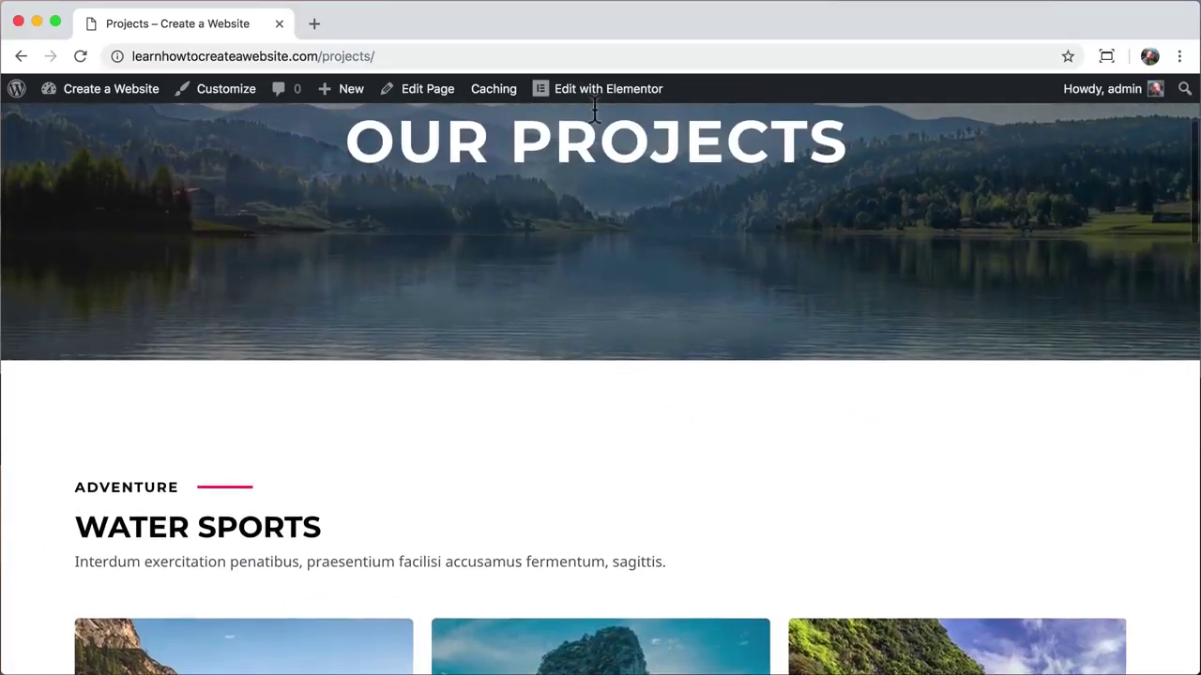
click(593, 101)
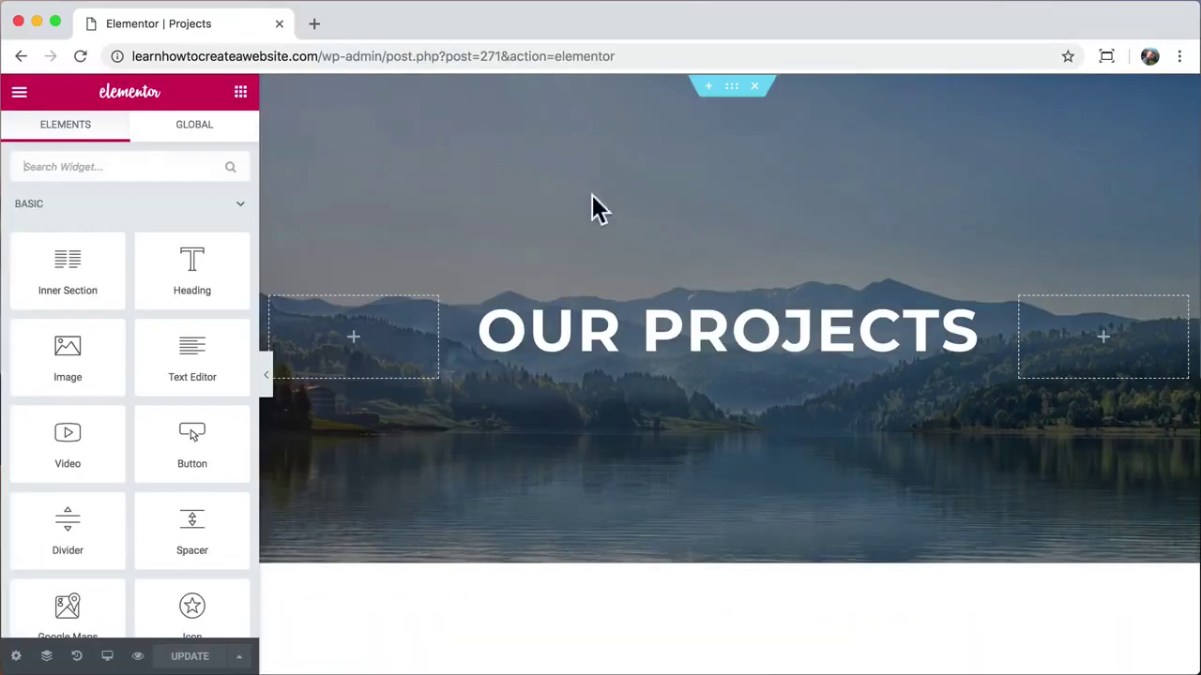
Step: Open the Water Sports carousel's Add Images gallery, then open a new Chrome tab
scroll(592, 401, down, 4)
scroll(595, 392, down, 3)
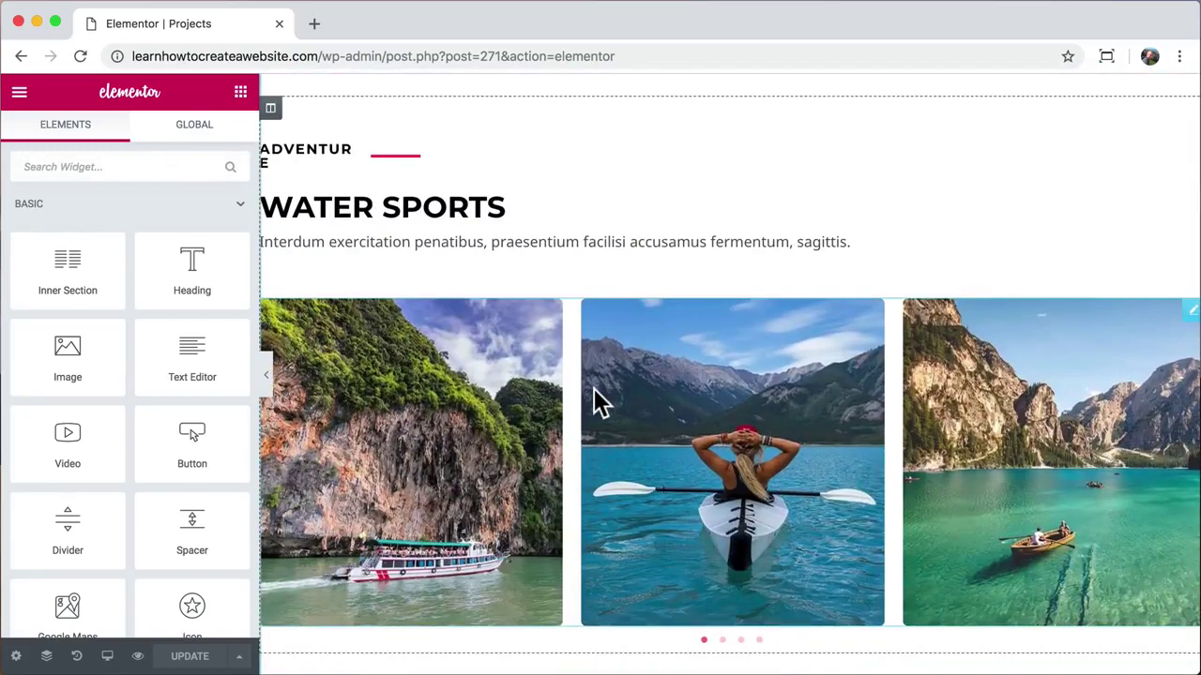
click(490, 412)
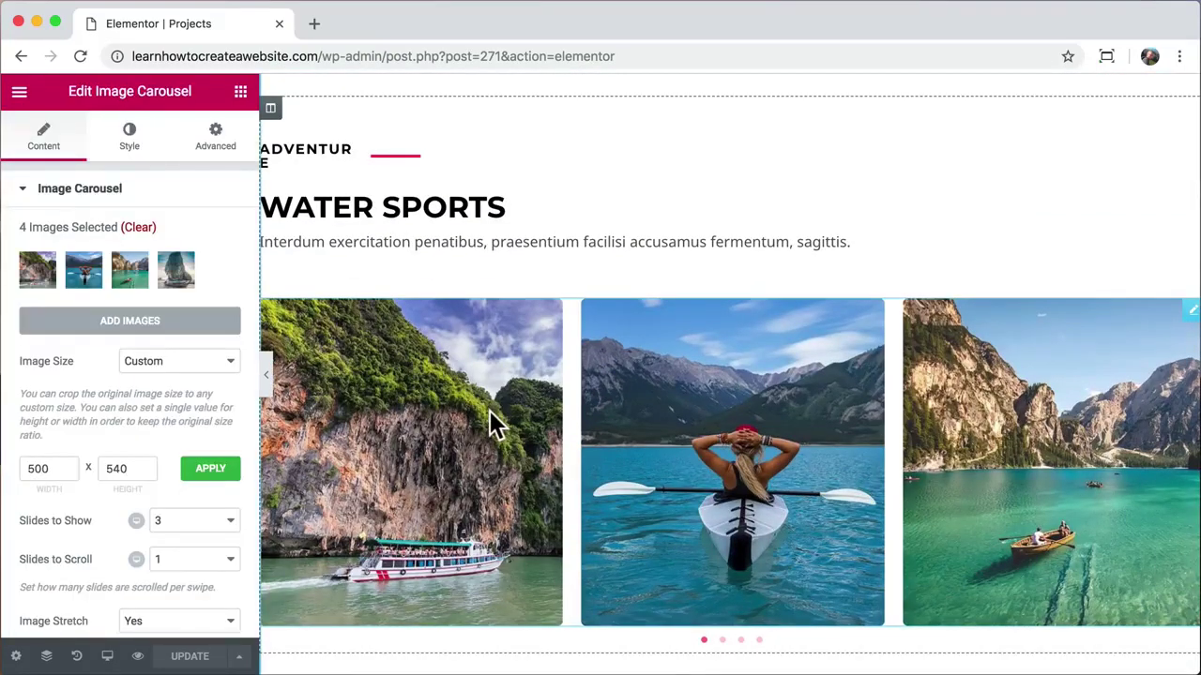
click(139, 324)
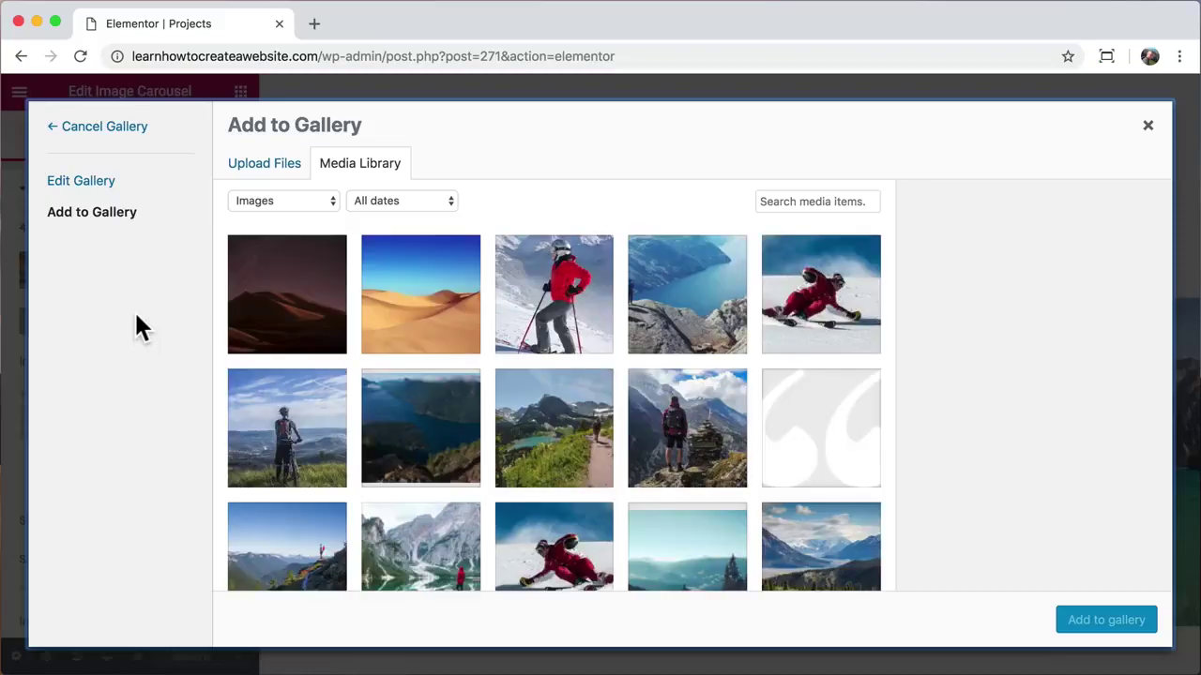
click(314, 23)
Step: Go to pexels.com and search for kayaking photos
text(pexels.com)
key(Return)
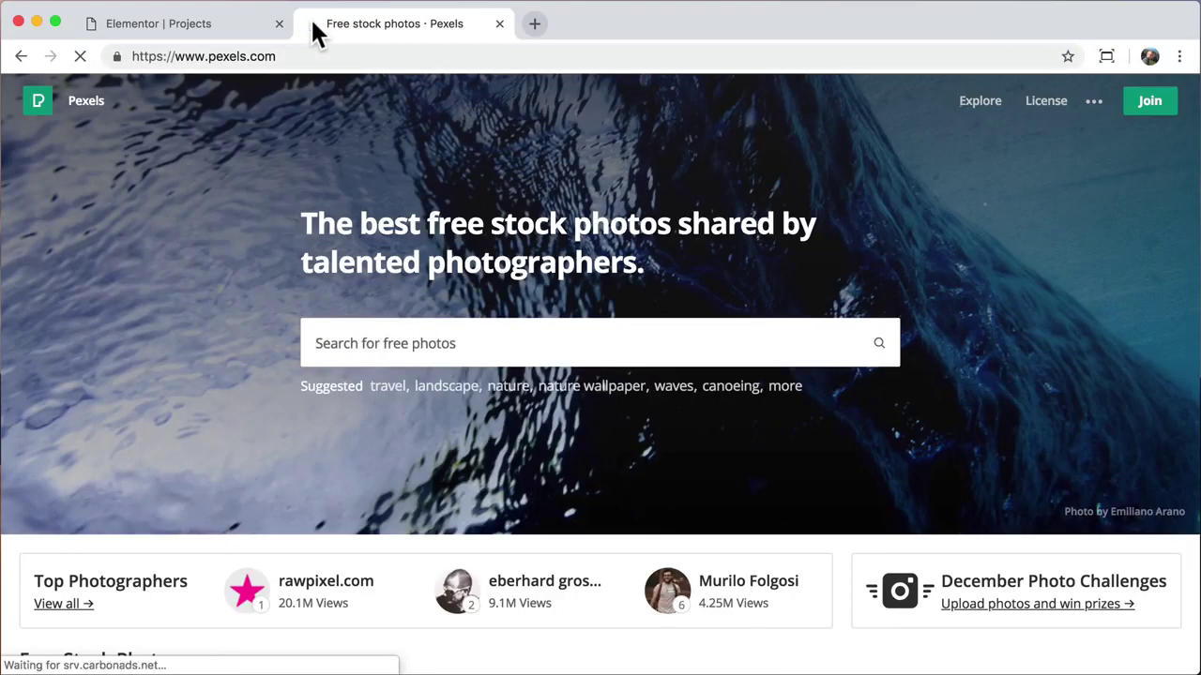
text(kayaking)
key(Return)
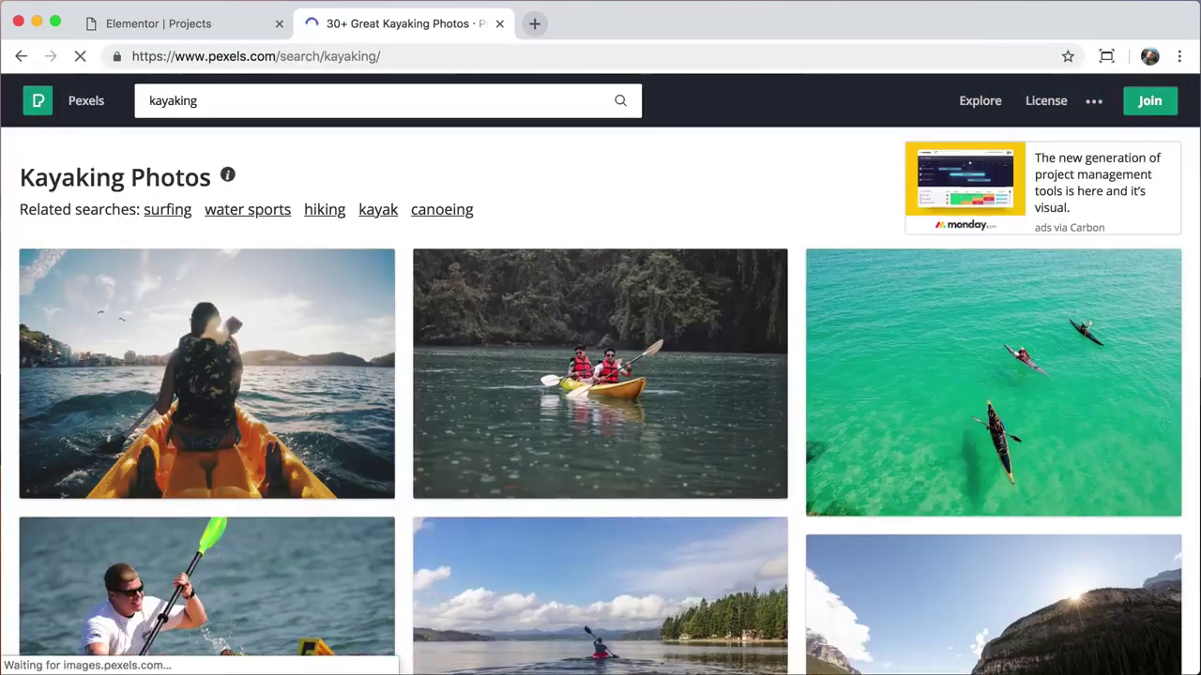
Step: Download the three-kayak aerial photo at Large 1920 × 1369 and close the Pexels tab
click(911, 403)
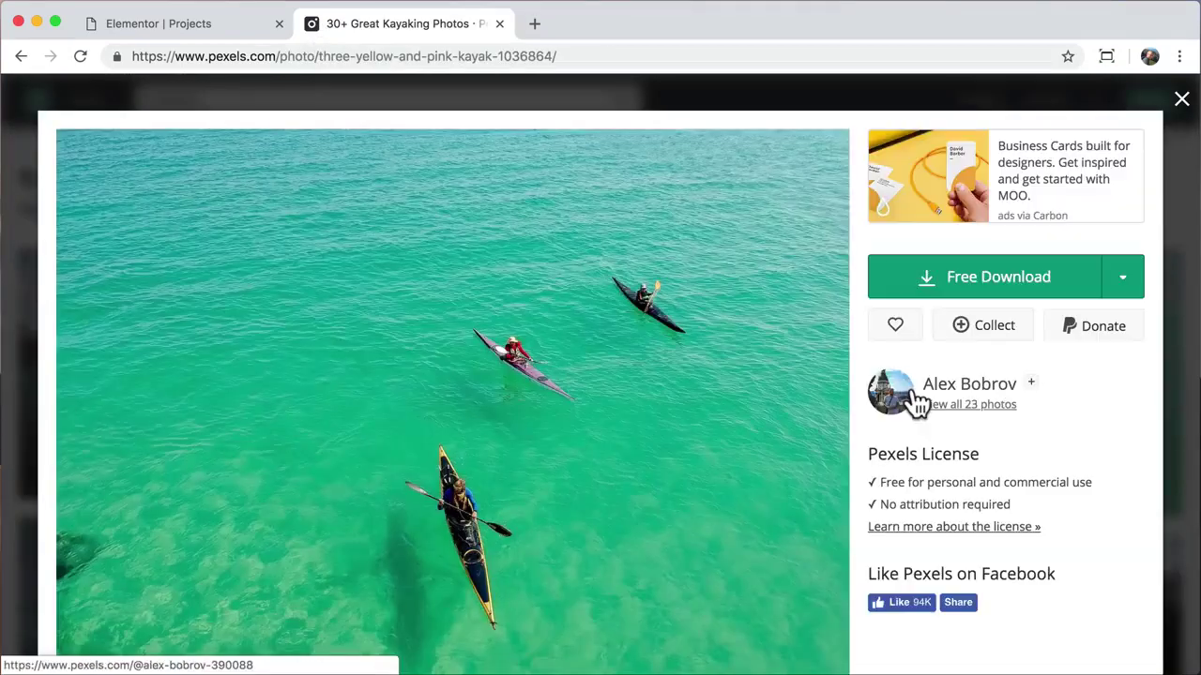
click(1122, 280)
click(1027, 399)
click(1091, 575)
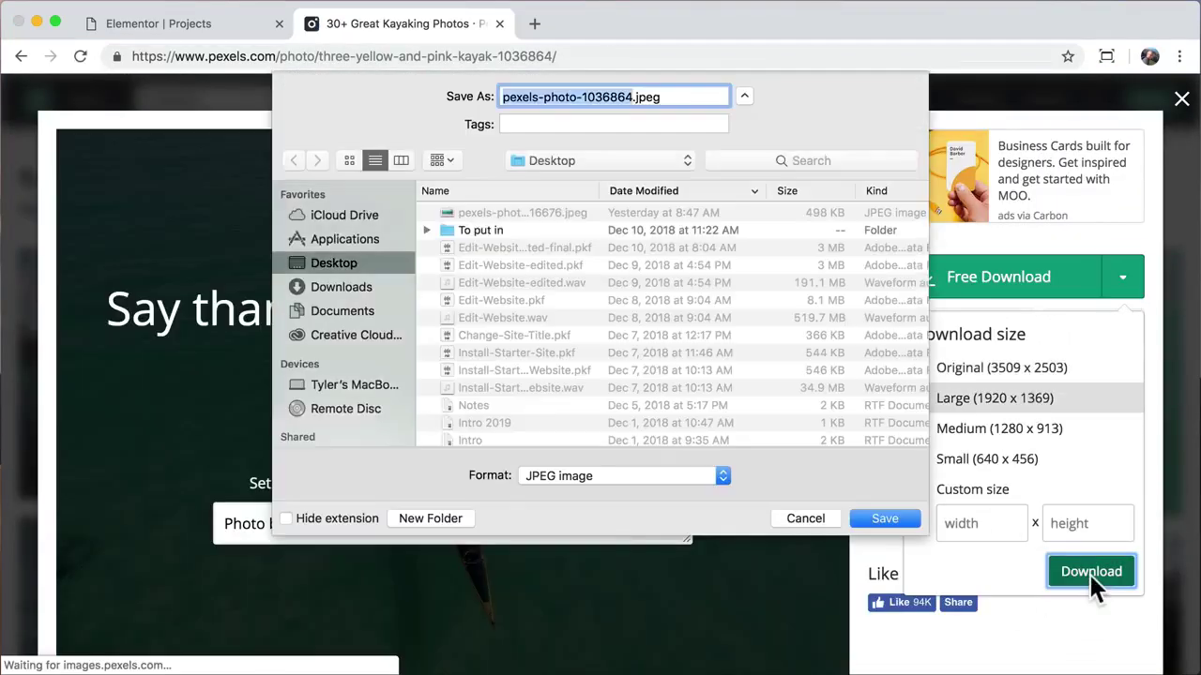
key(Return)
click(1182, 651)
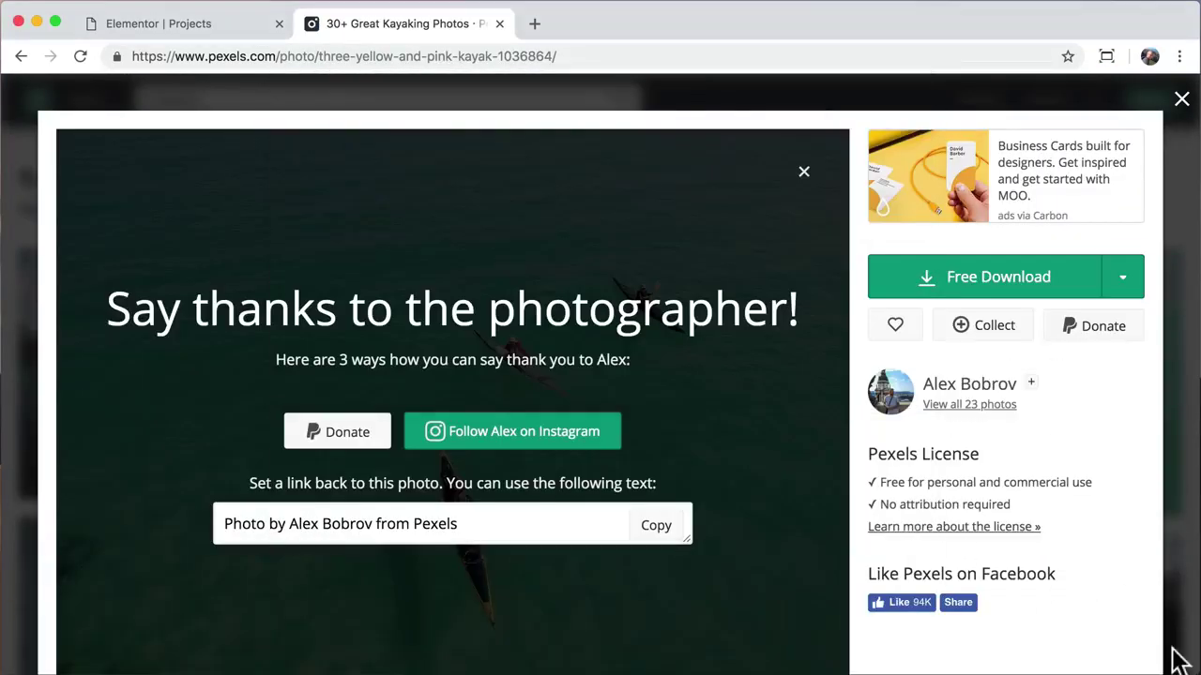
click(499, 24)
Step: Upload pexels-photo-1036864.jpeg to the media library
click(264, 163)
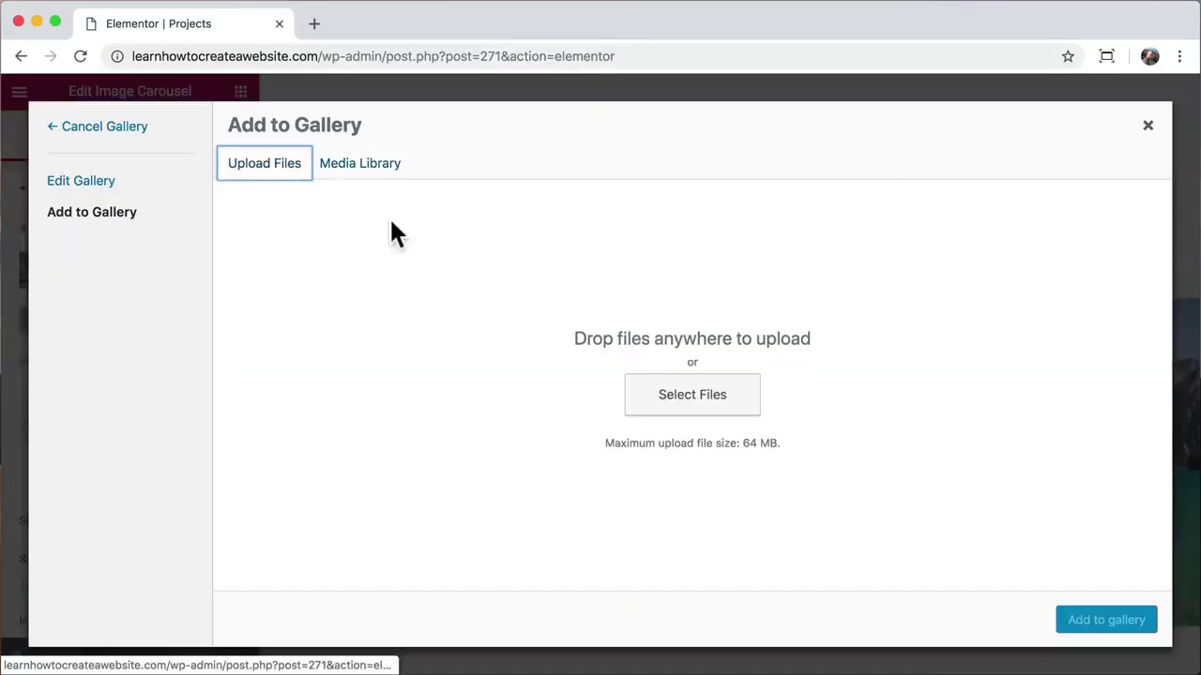
click(690, 402)
click(434, 139)
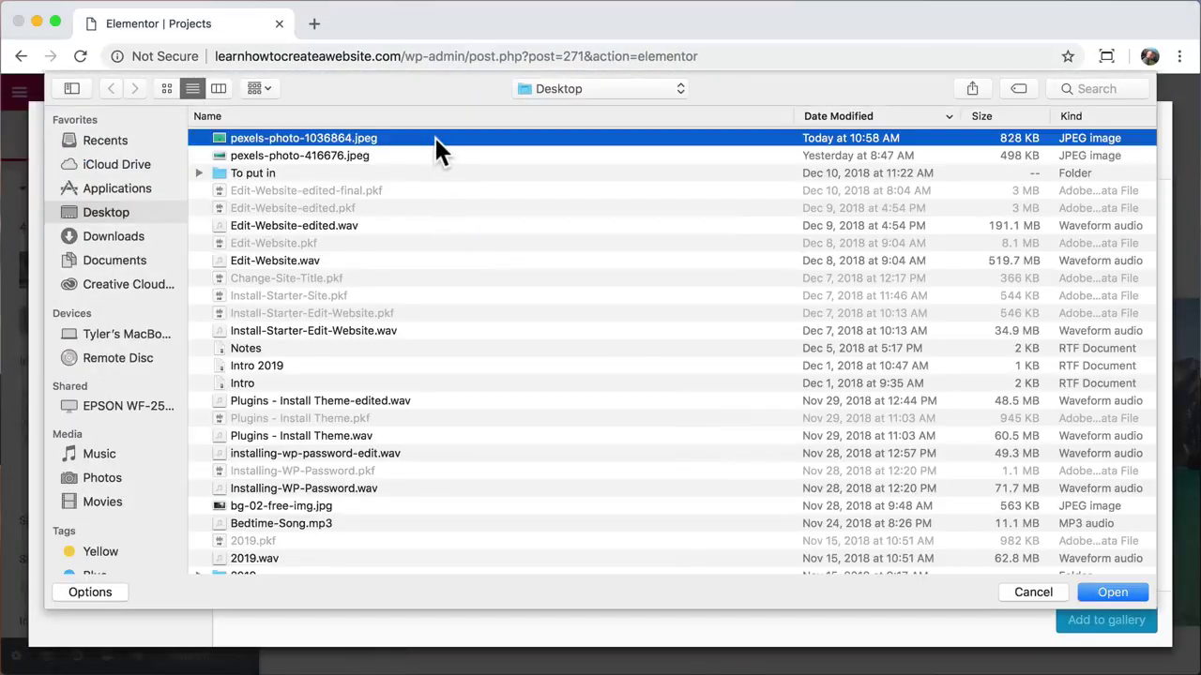
click(1110, 590)
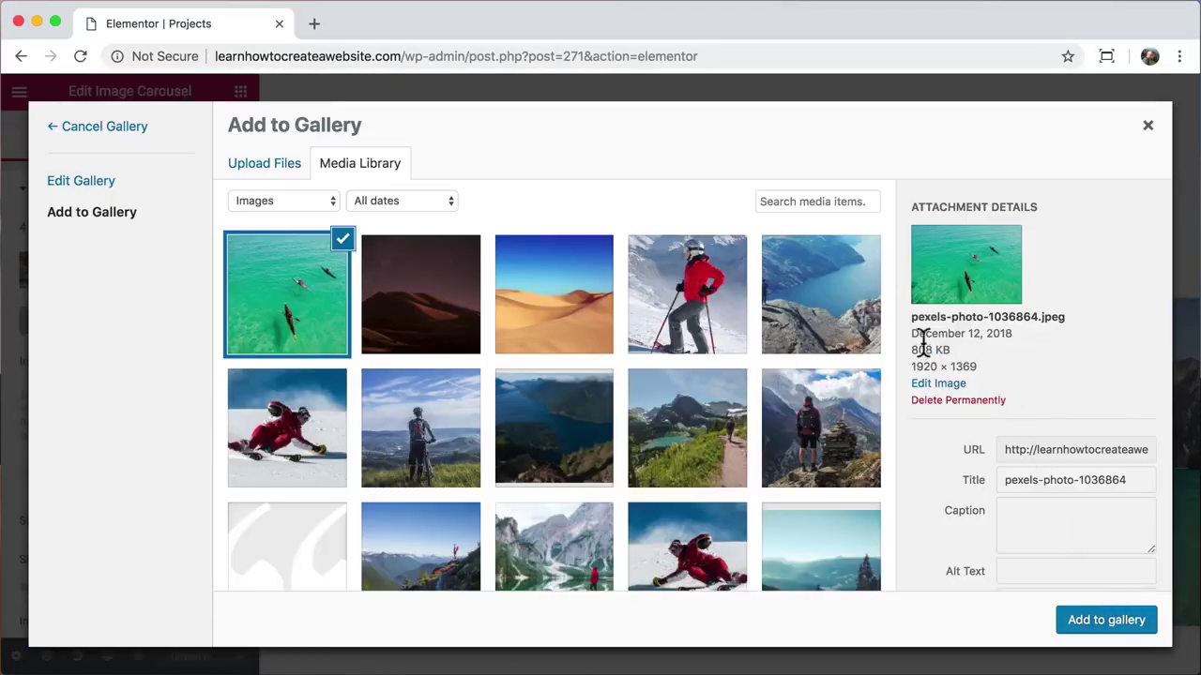
drag(909, 343, 953, 345)
click(953, 345)
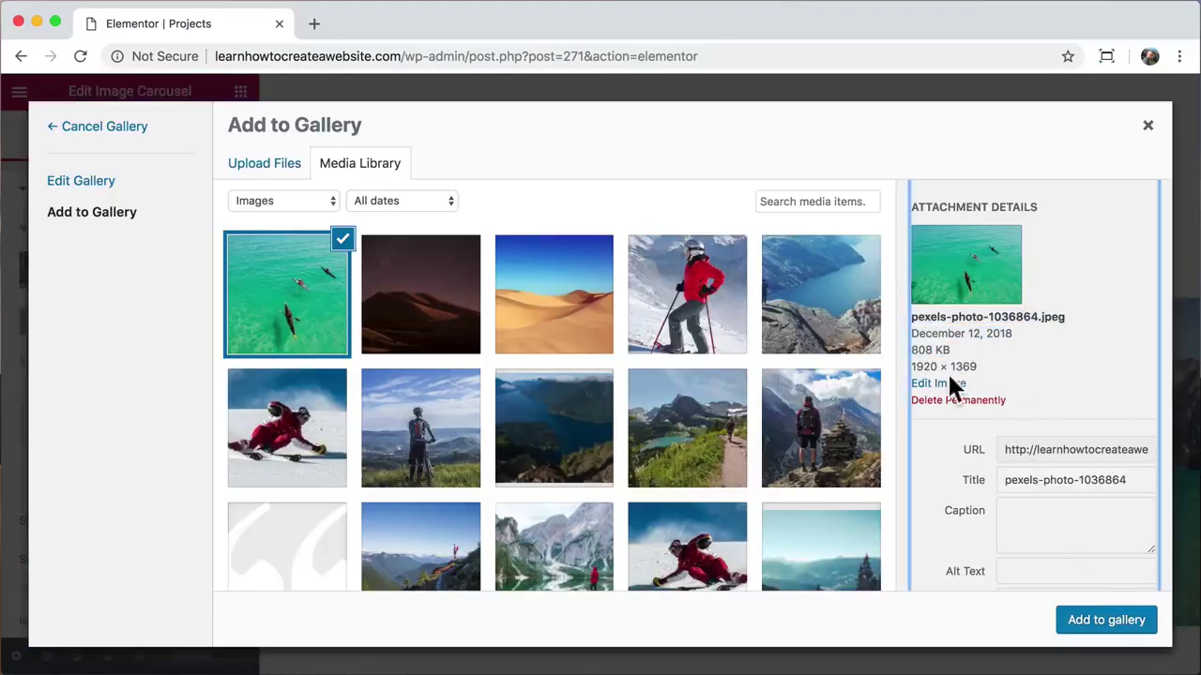
Step: Scale the kayak photo to 900 × 642 and return to the media library
click(938, 385)
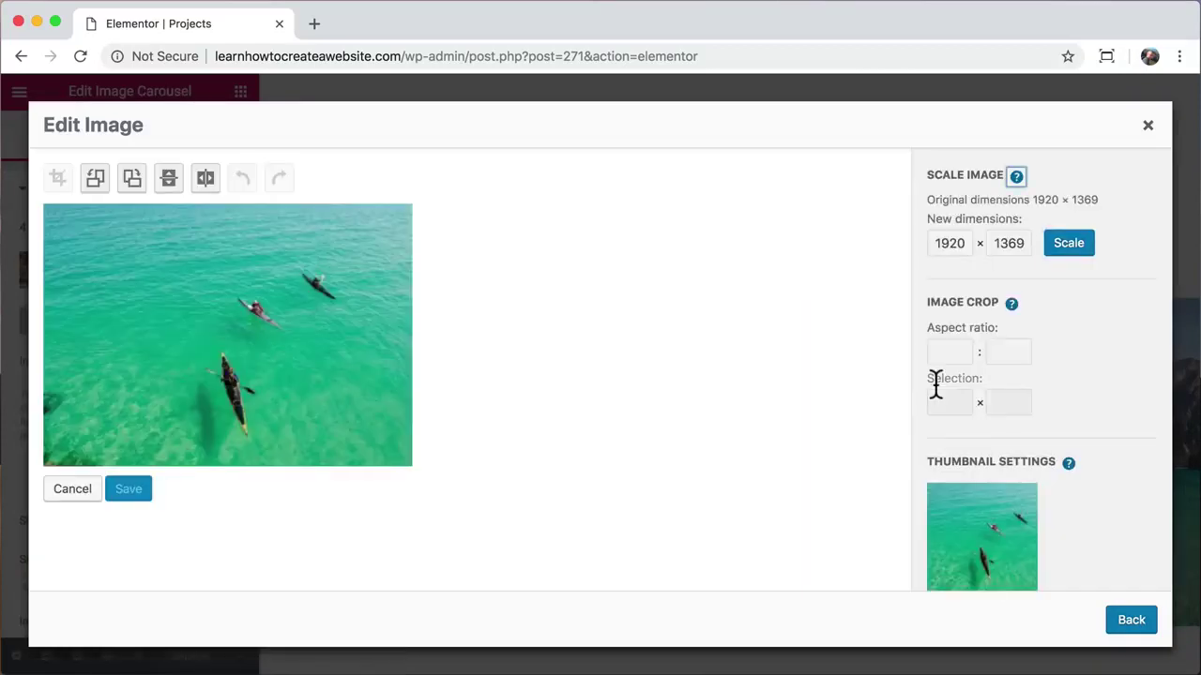
double_click(948, 243)
text(900)
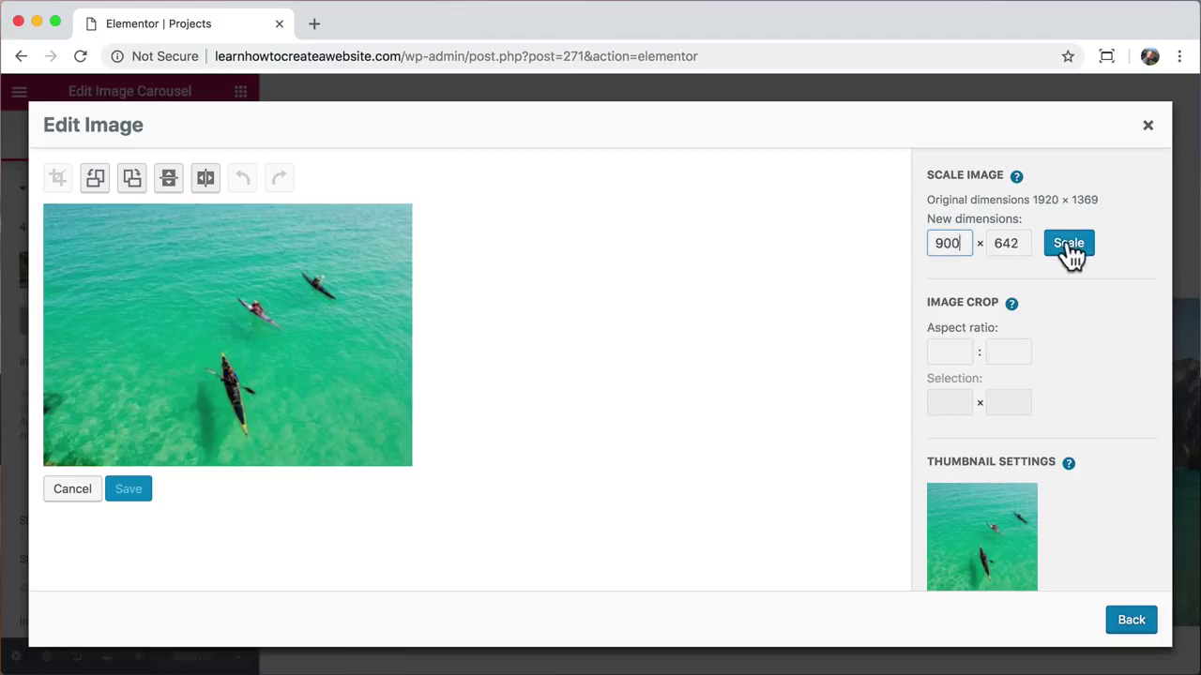
click(1068, 246)
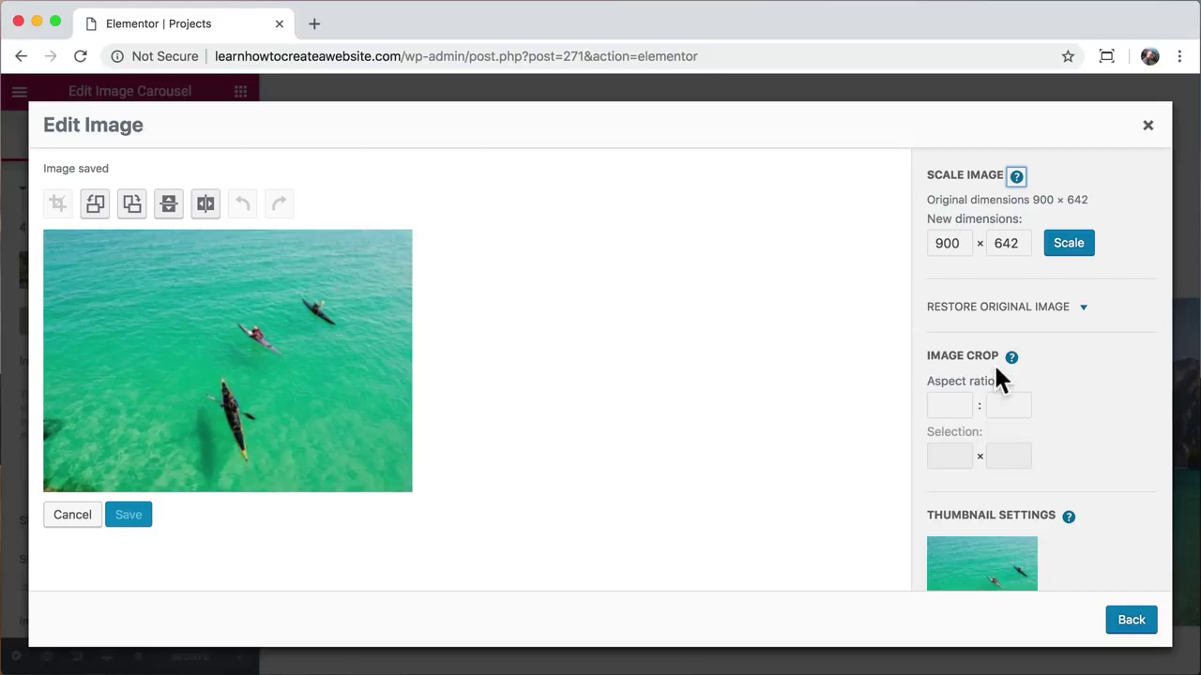
scroll(997, 371, down, 4)
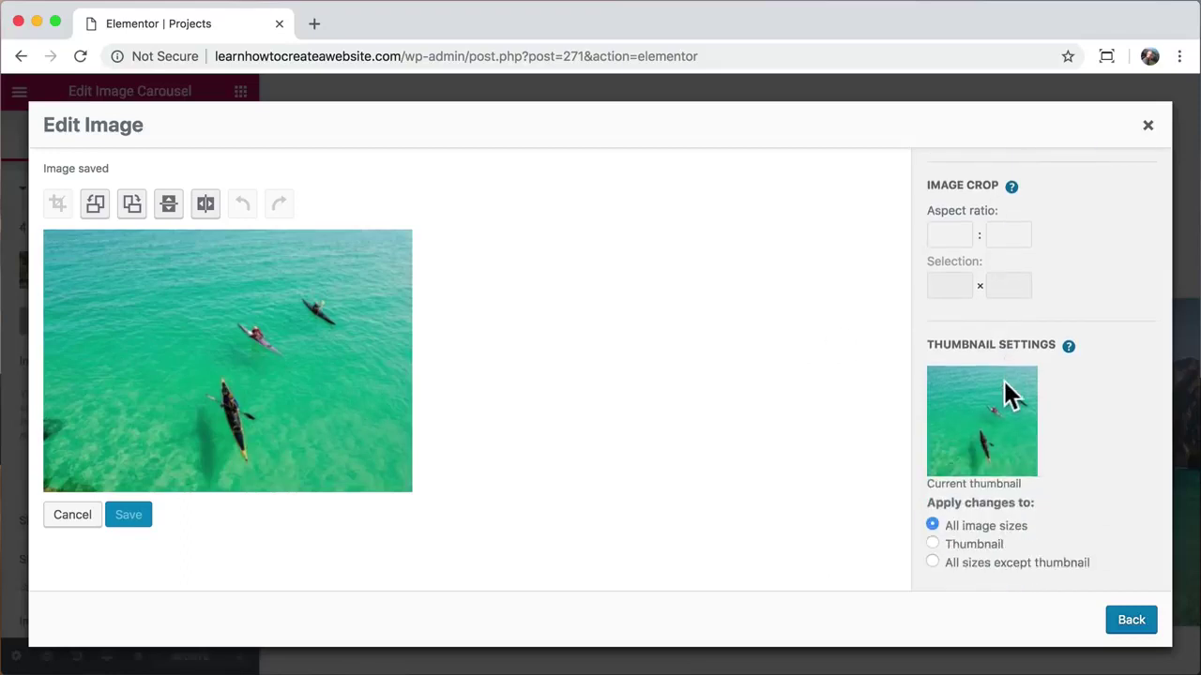
click(1130, 627)
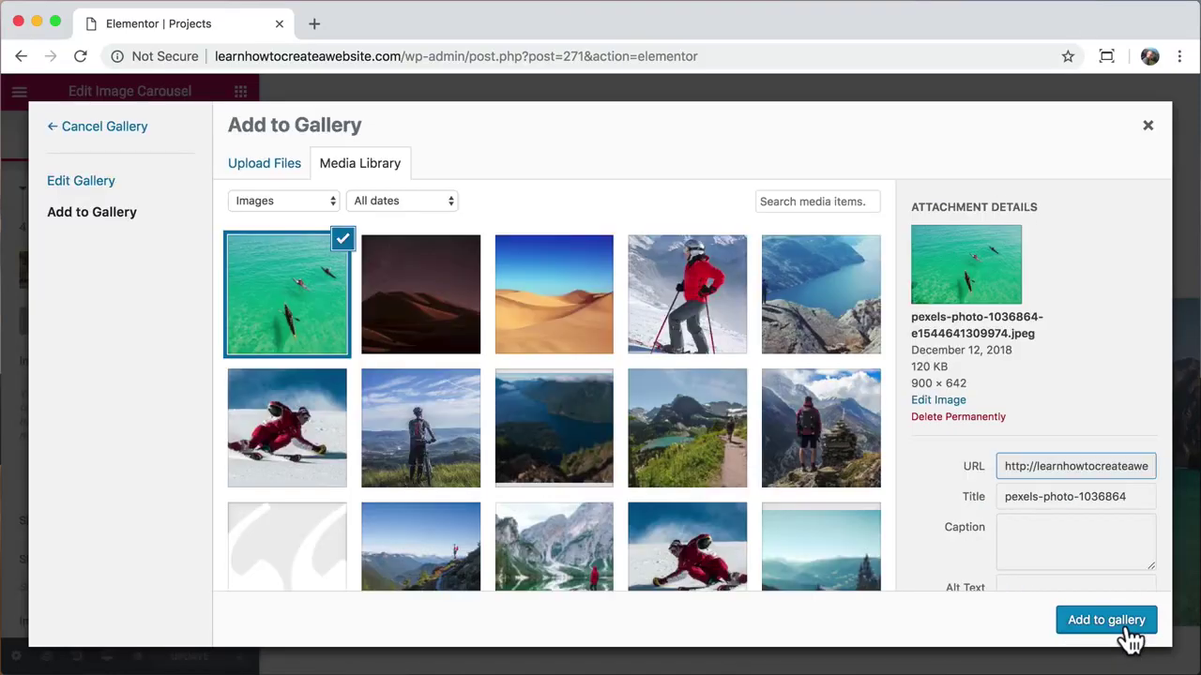
Step: Add the green kayak photo to the Water Sports gallery in third place and insert all five images
drag(910, 366, 948, 368)
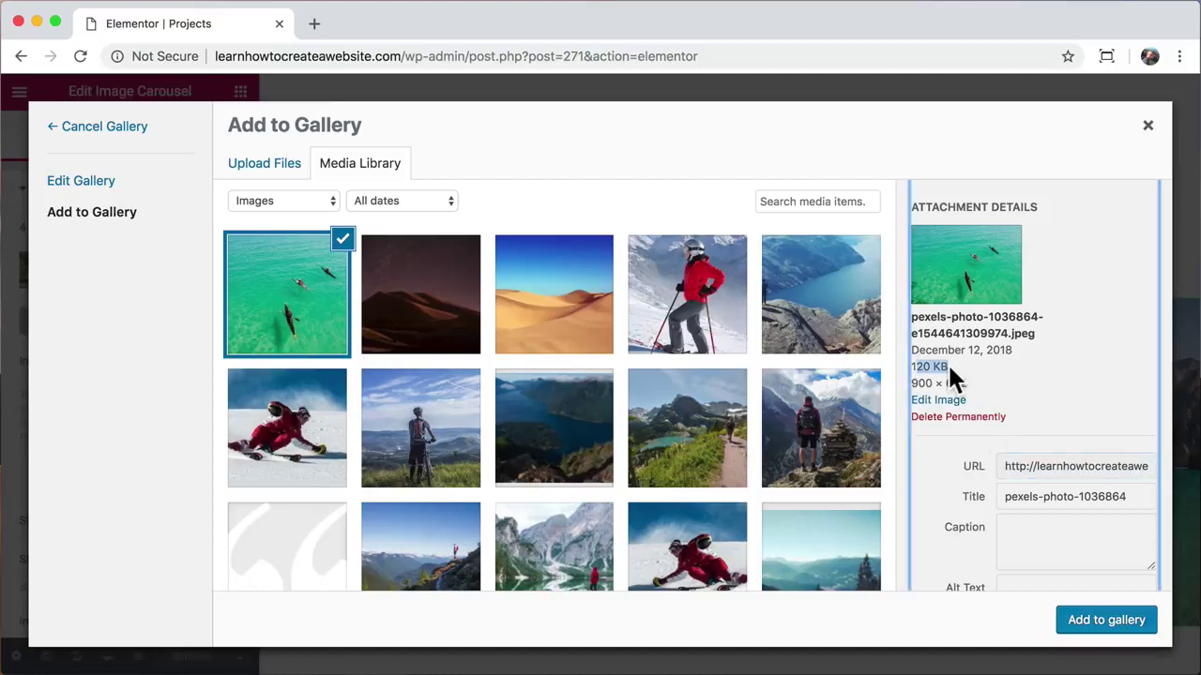
click(1106, 626)
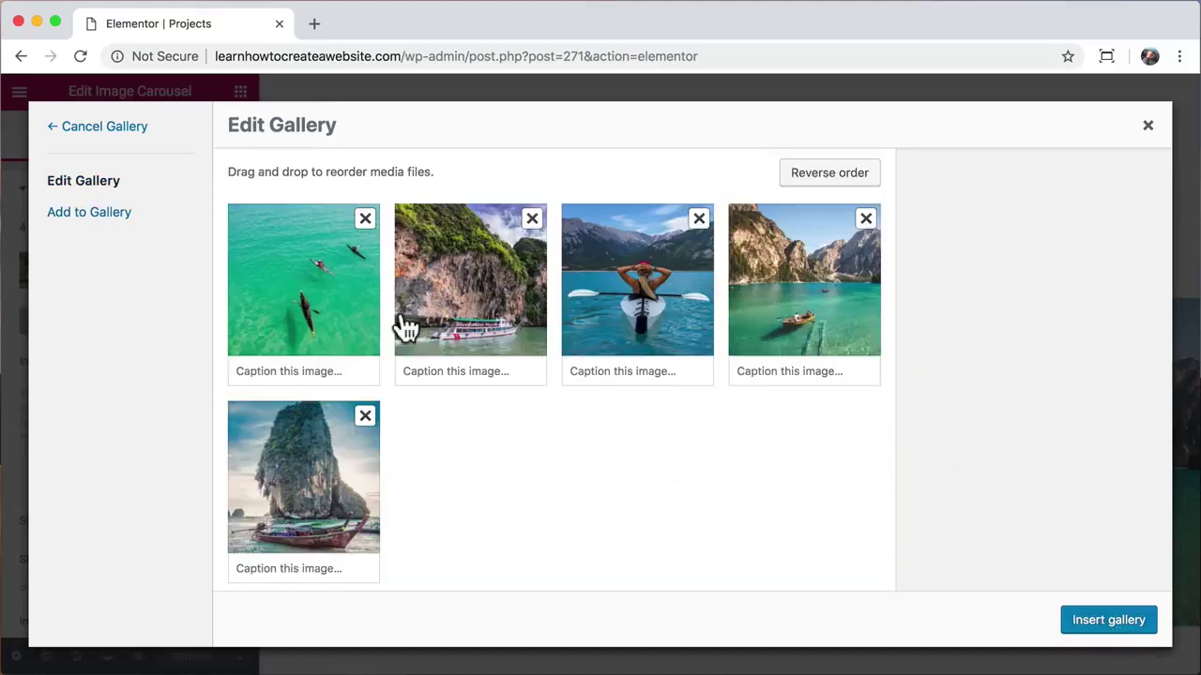
drag(322, 276, 676, 290)
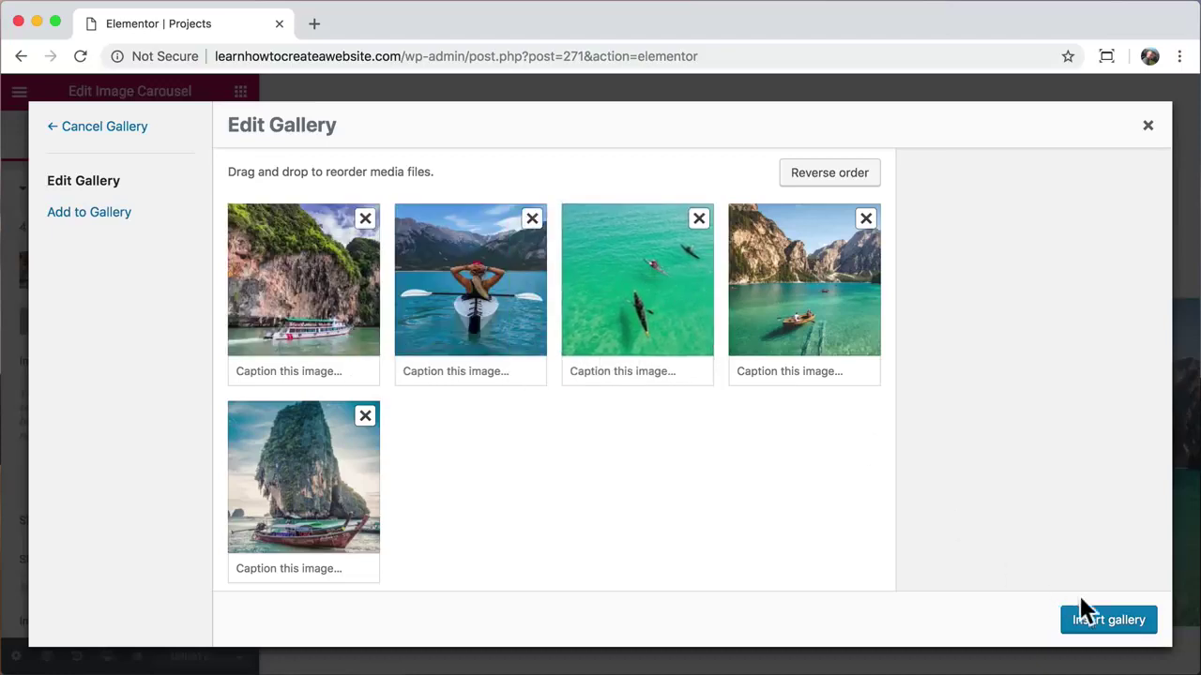
click(1102, 618)
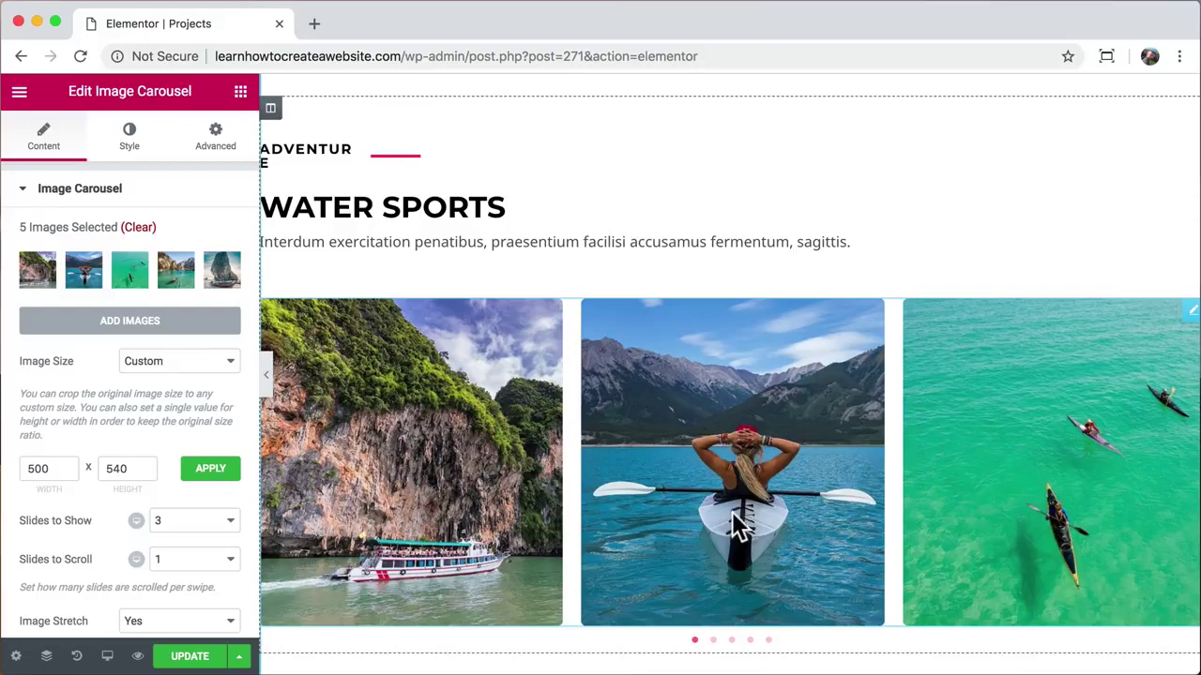
Step: Preview the page and step the carousel through its slides to see the new kayak image
click(138, 656)
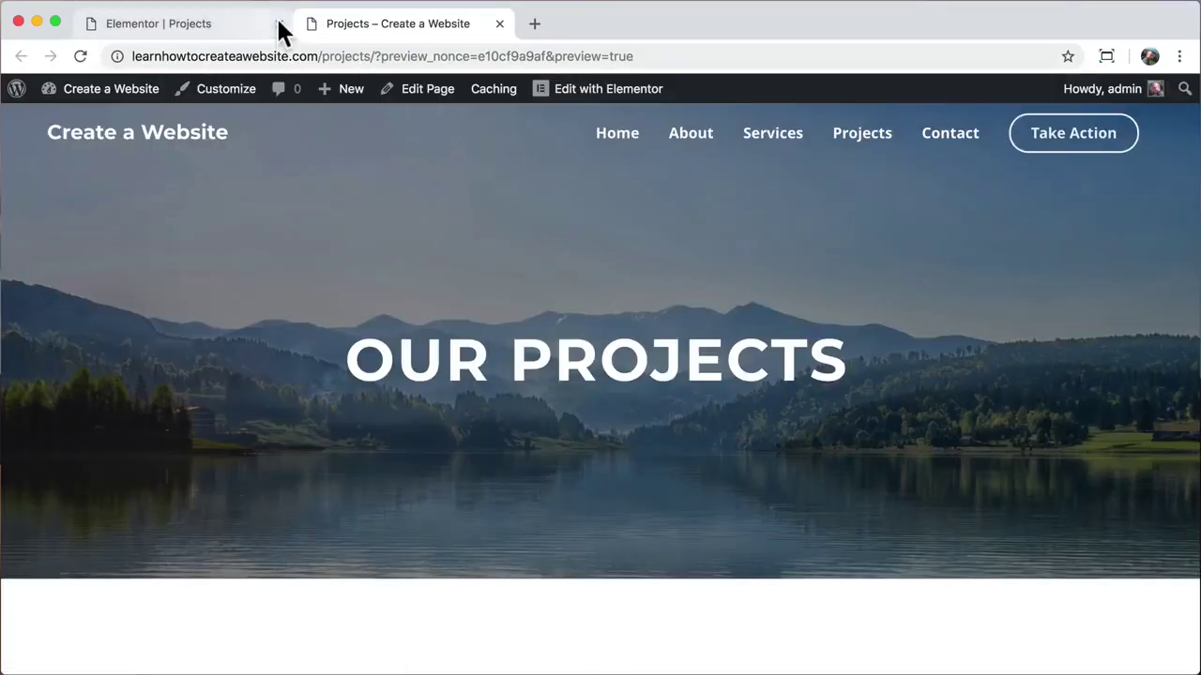
click(278, 23)
scroll(364, 372, down, 10)
scroll(364, 373, down, 1)
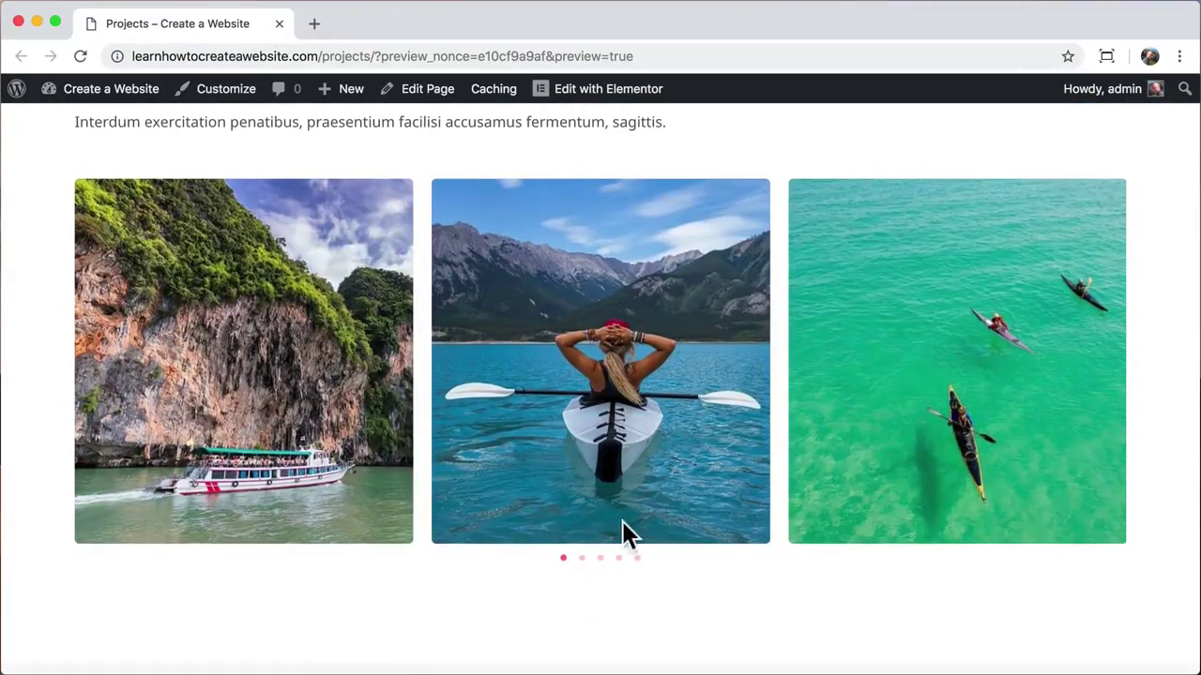
click(582, 558)
click(601, 558)
click(619, 559)
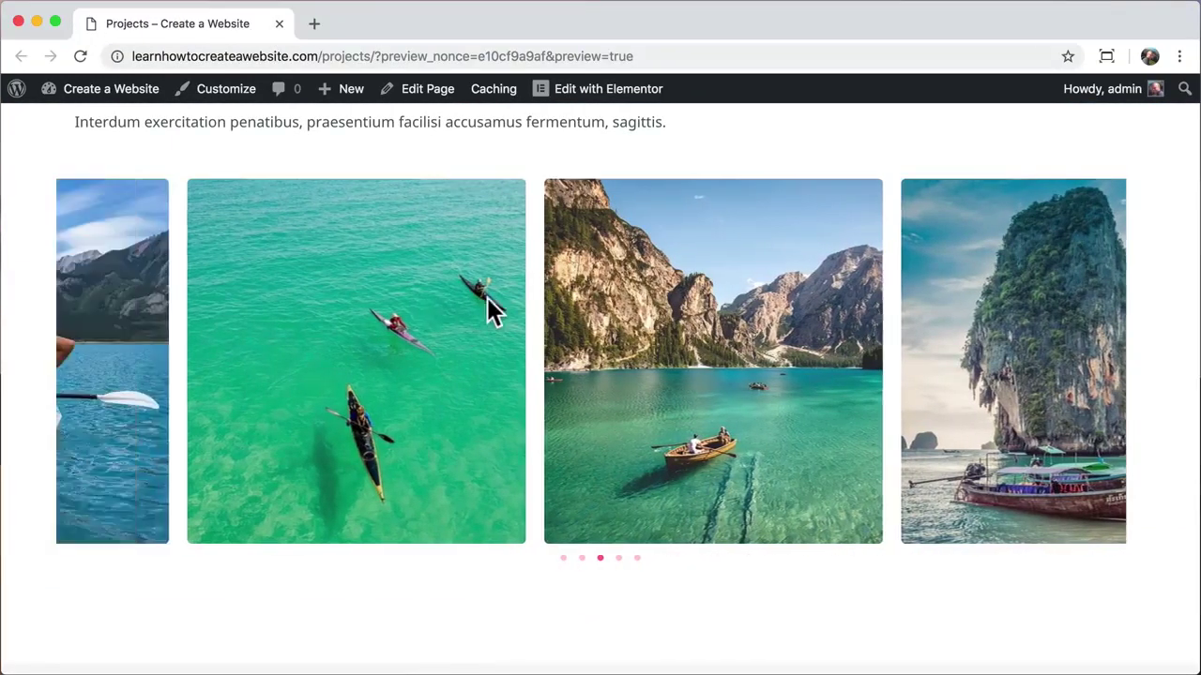
Step: Go to the site's Contact page and scroll down to its message form
scroll(557, 314, up, 3)
scroll(557, 314, up, 4)
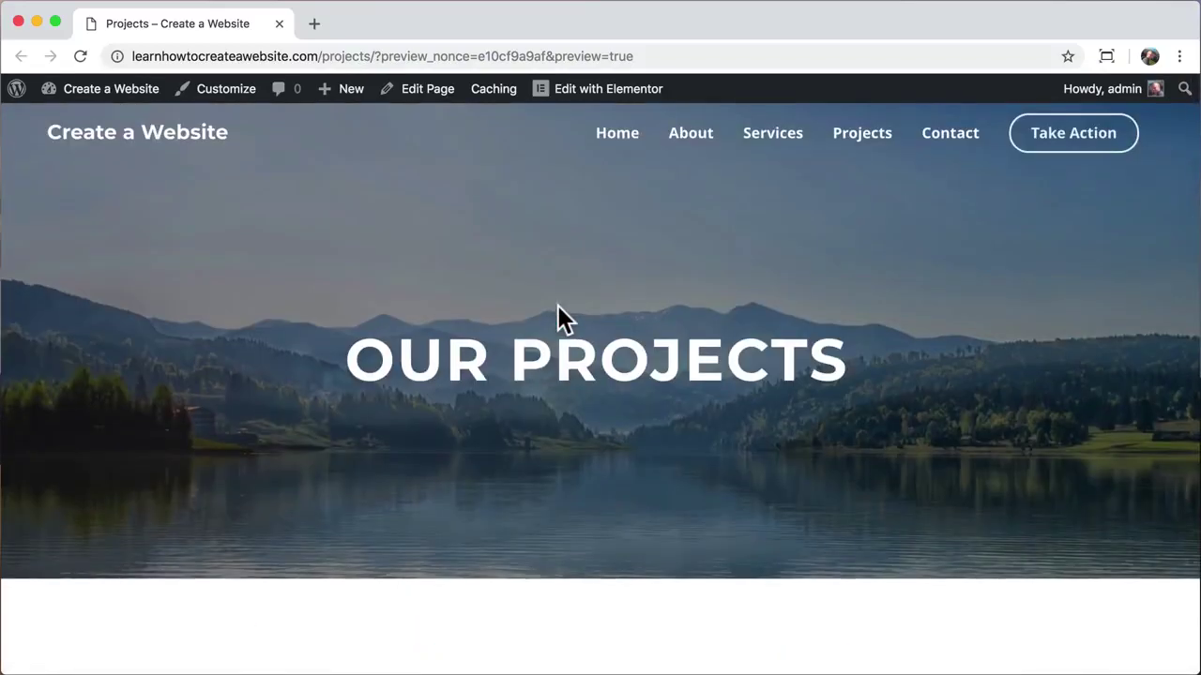
click(952, 139)
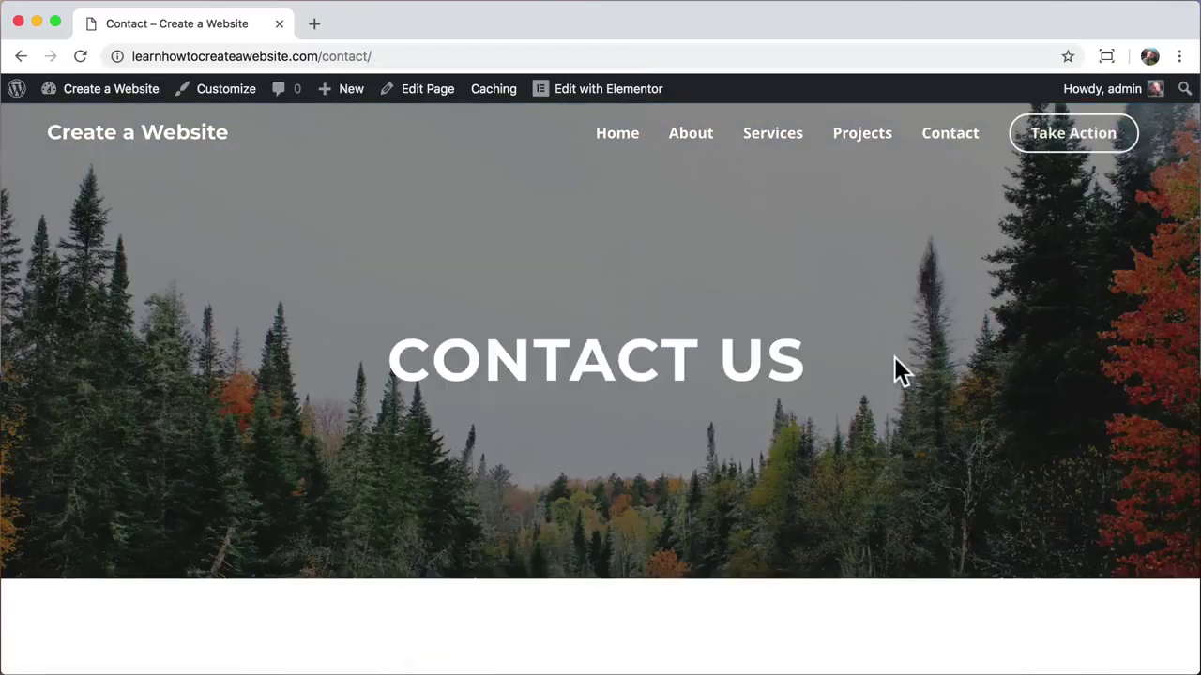
scroll(892, 369, down, 2)
scroll(891, 361, down, 5)
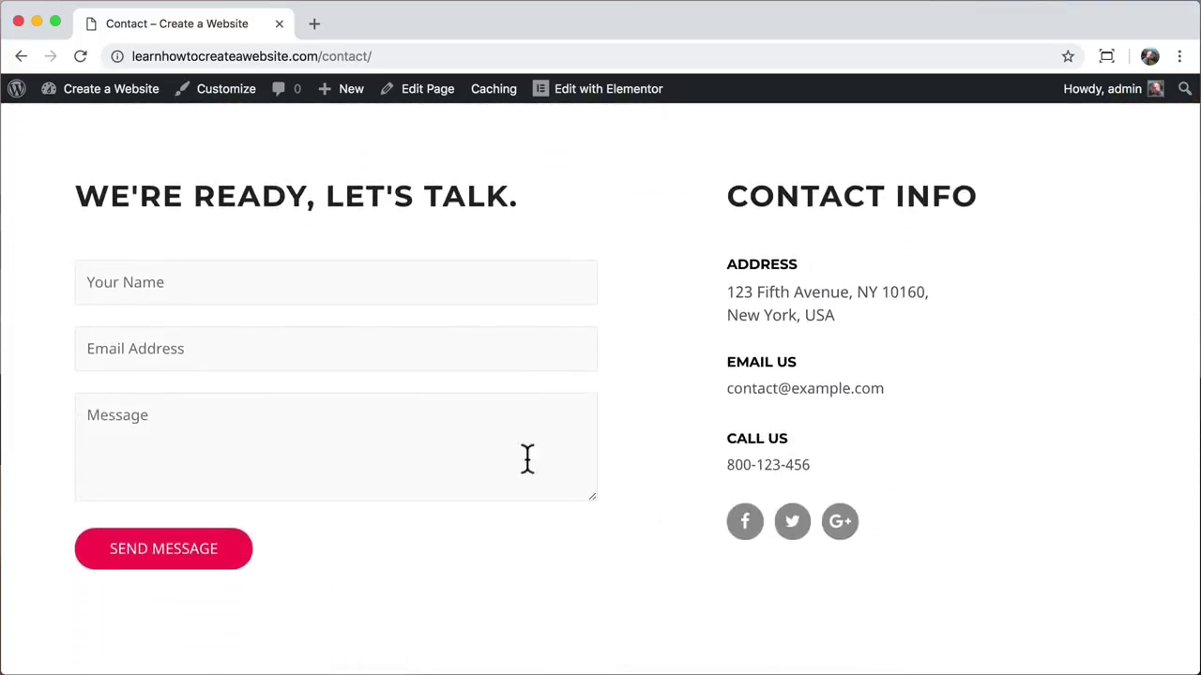
Step: Open the Contact page in Elementor and replace the Address box description with the new street address
click(611, 94)
scroll(750, 300, down, 5)
scroll(751, 301, down, 2)
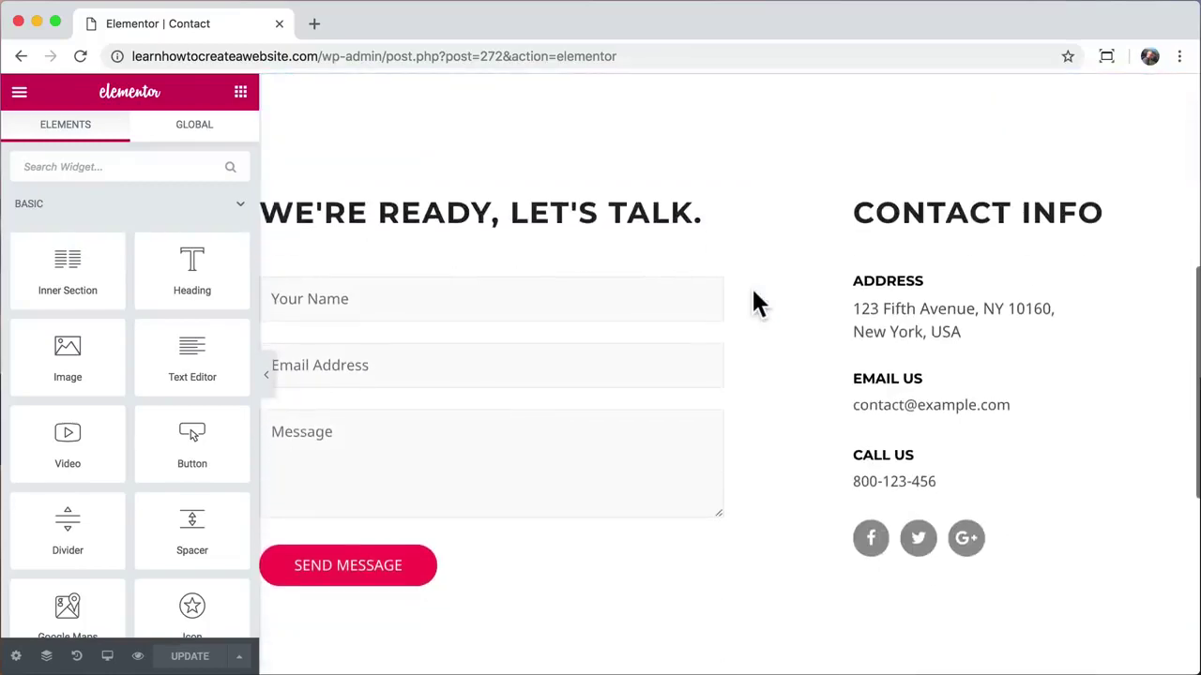
click(863, 310)
click(128, 343)
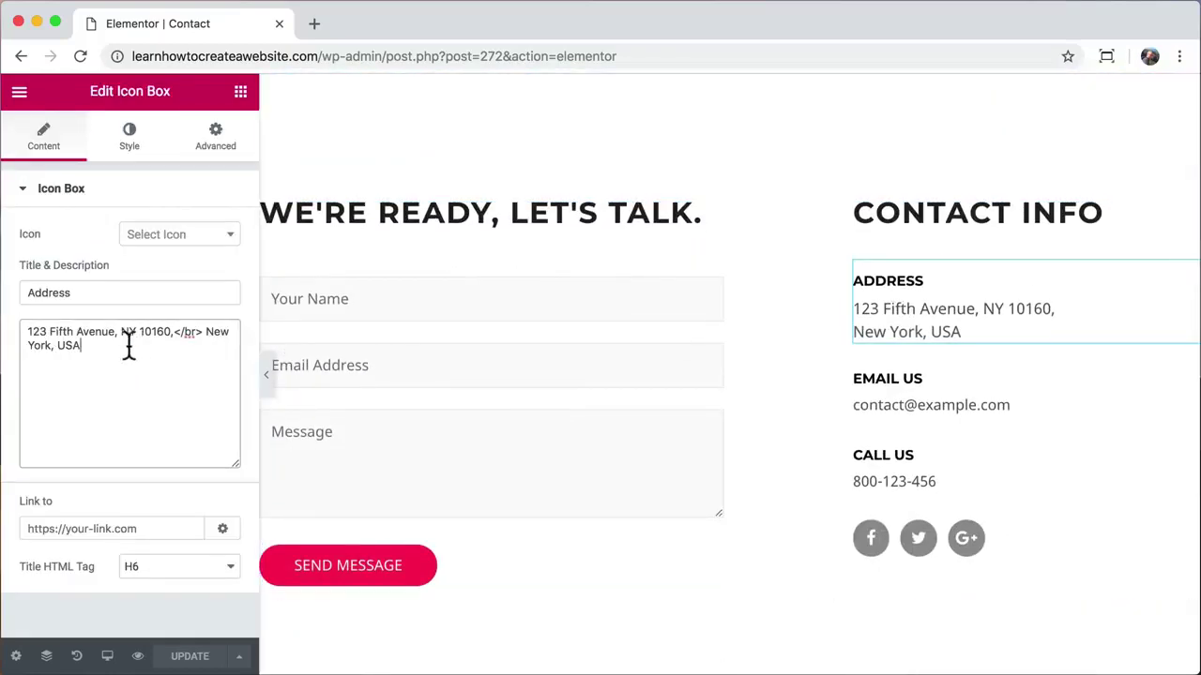
key(super+a)
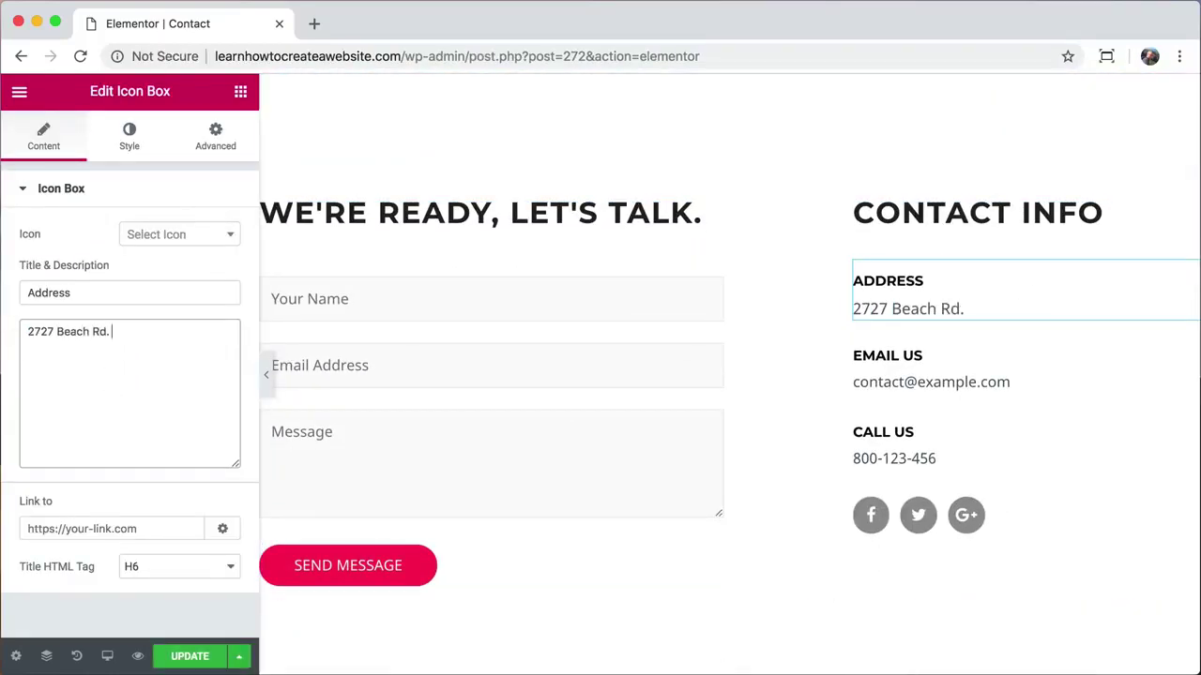
Step: Replace the Email Us box with the owner's Gmail address and the Call Us box with the new phone number
click(891, 384)
drag(160, 394, 9, 341)
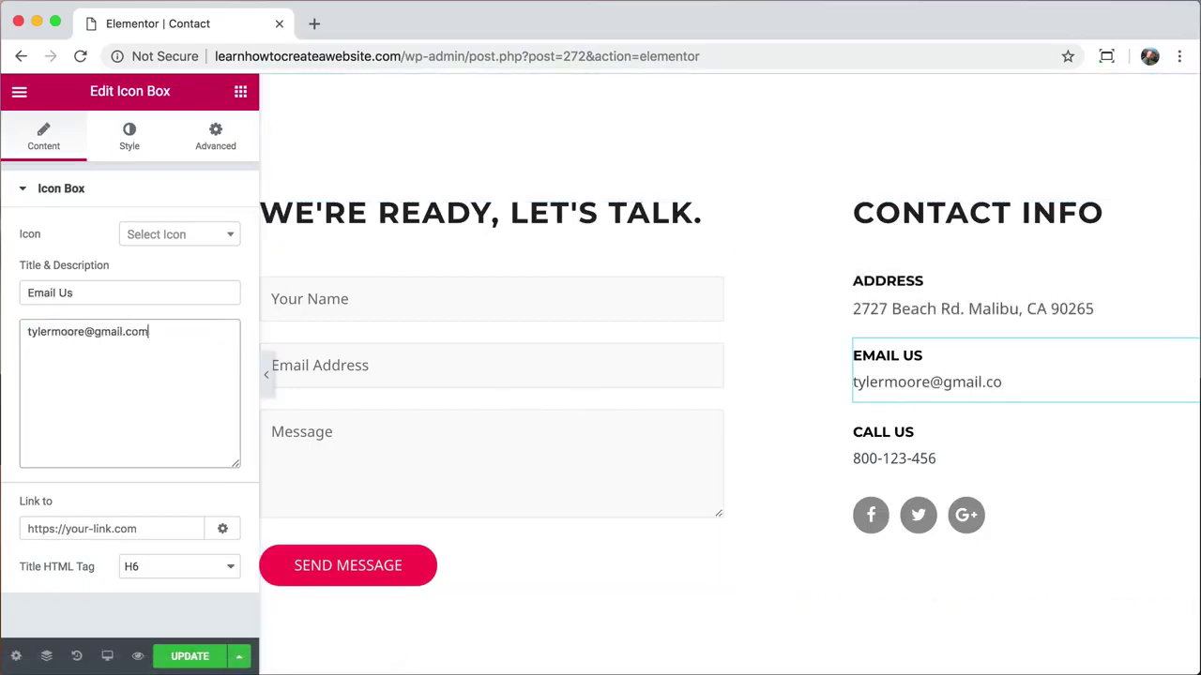
click(879, 458)
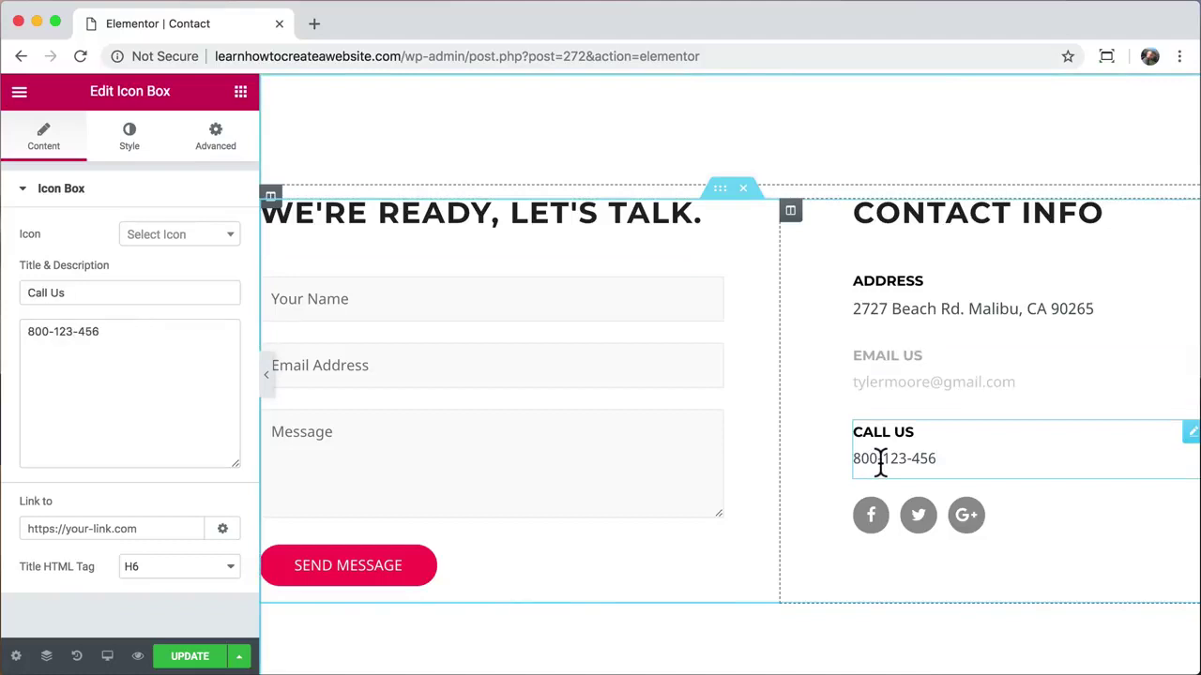
triple_click(126, 335)
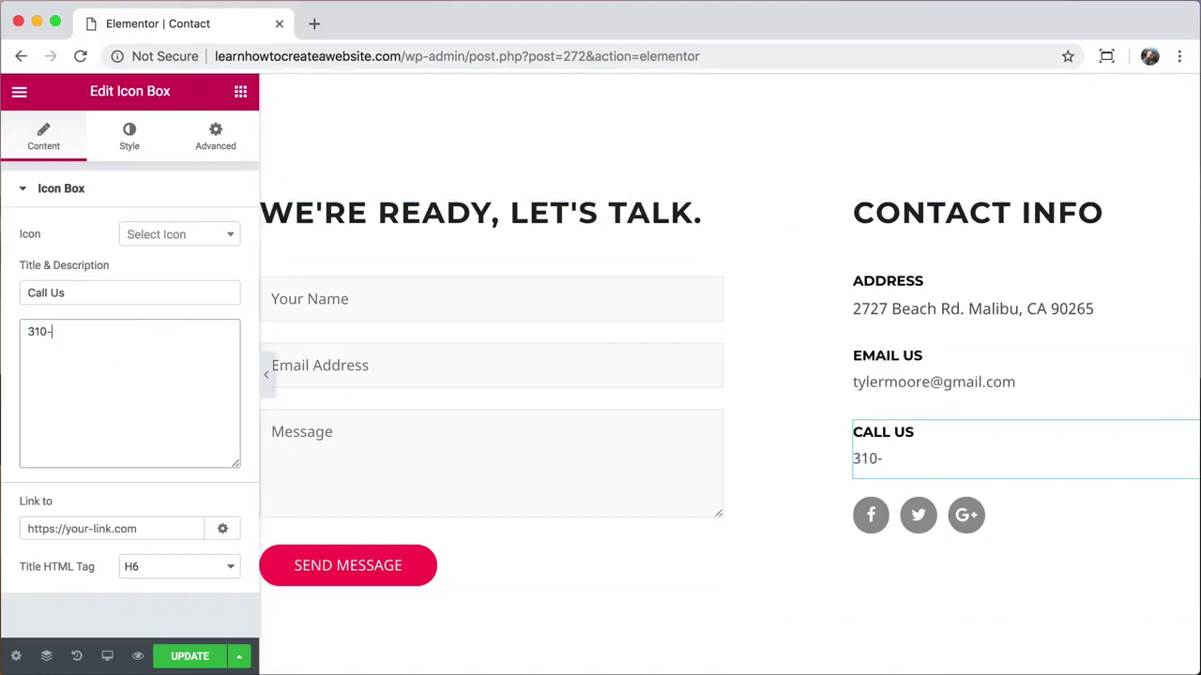
Step: Try editing the Facebook social link, clear it again, and select the contact form widget
click(866, 526)
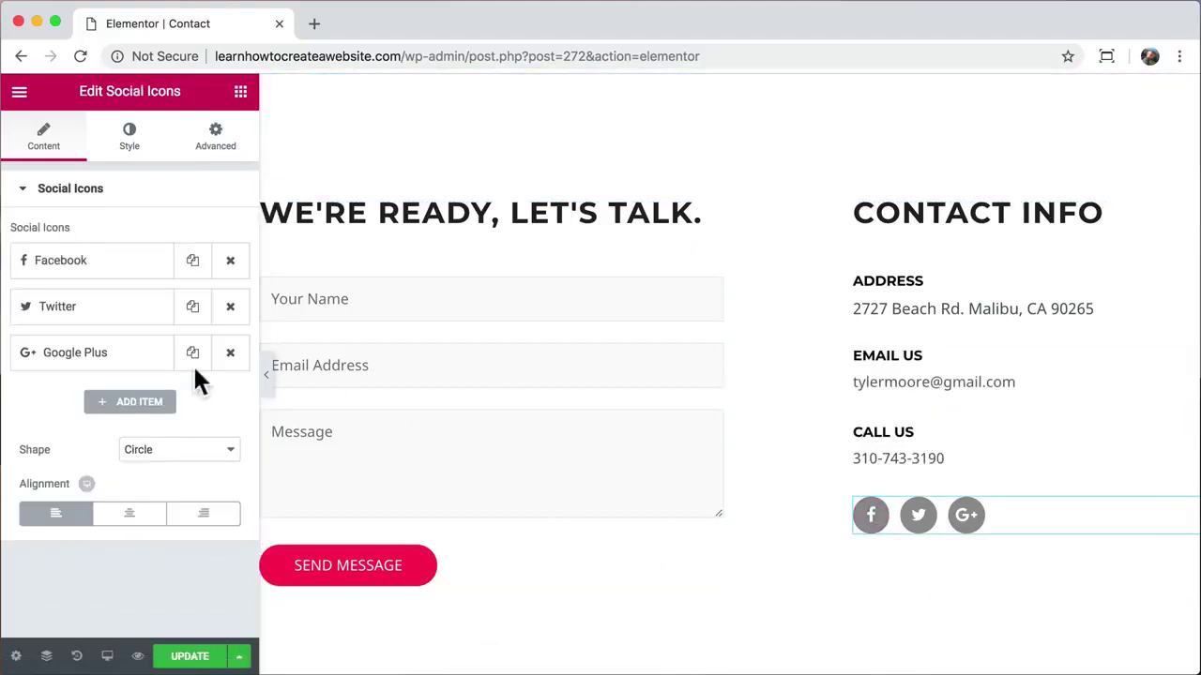
double_click(92, 385)
text(facebook.com/someti)
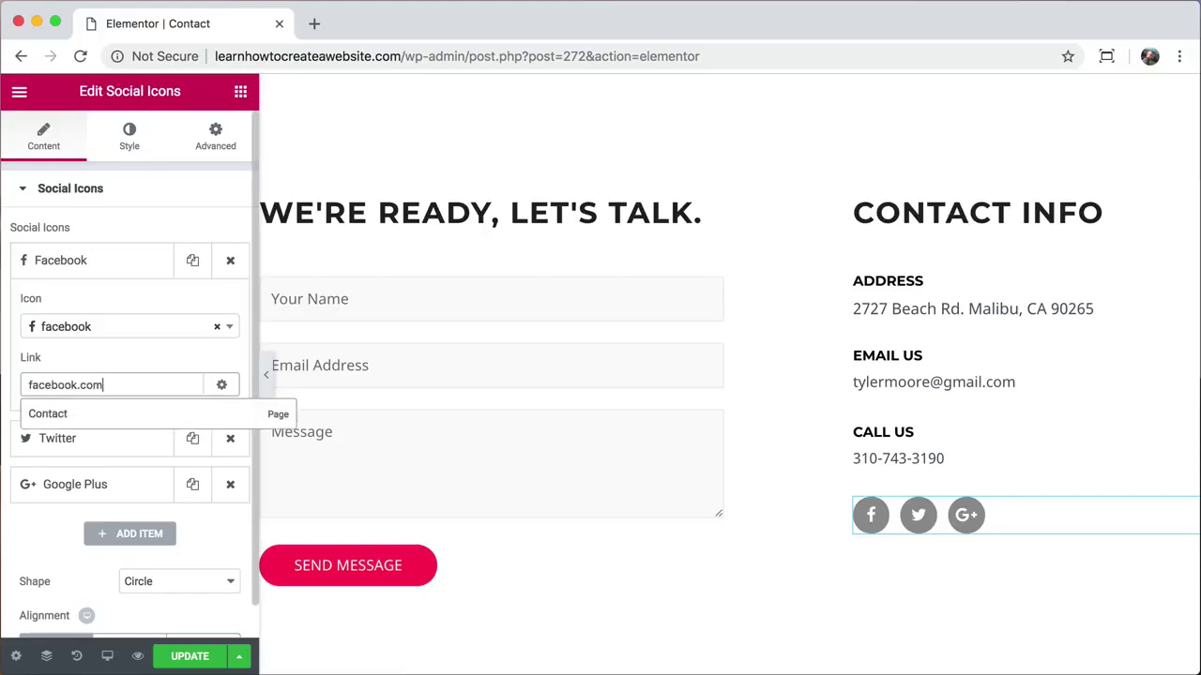
key(BackSpace)
key(BackSpace)
key(BackSpace)
key(BackSpace)
key(BackSpace)
key(BackSpace)
key(BackSpace)
key(BackSpace)
key(BackSpace)
key(BackSpace)
key(BackSpace)
key(BackSpace)
key(BackSpace)
key(BackSpace)
key(BackSpace)
key(BackSpace)
key(BackSpace)
key(BackSpace)
key(BackSpace)
key(BackSpace)
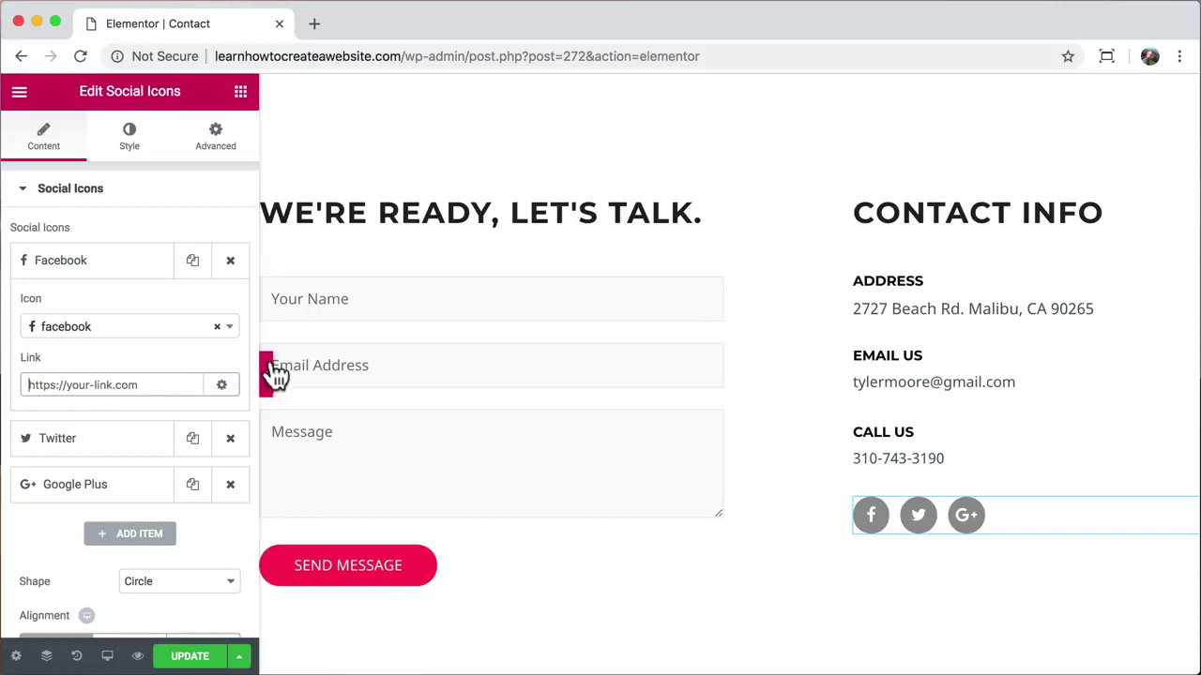
click(426, 297)
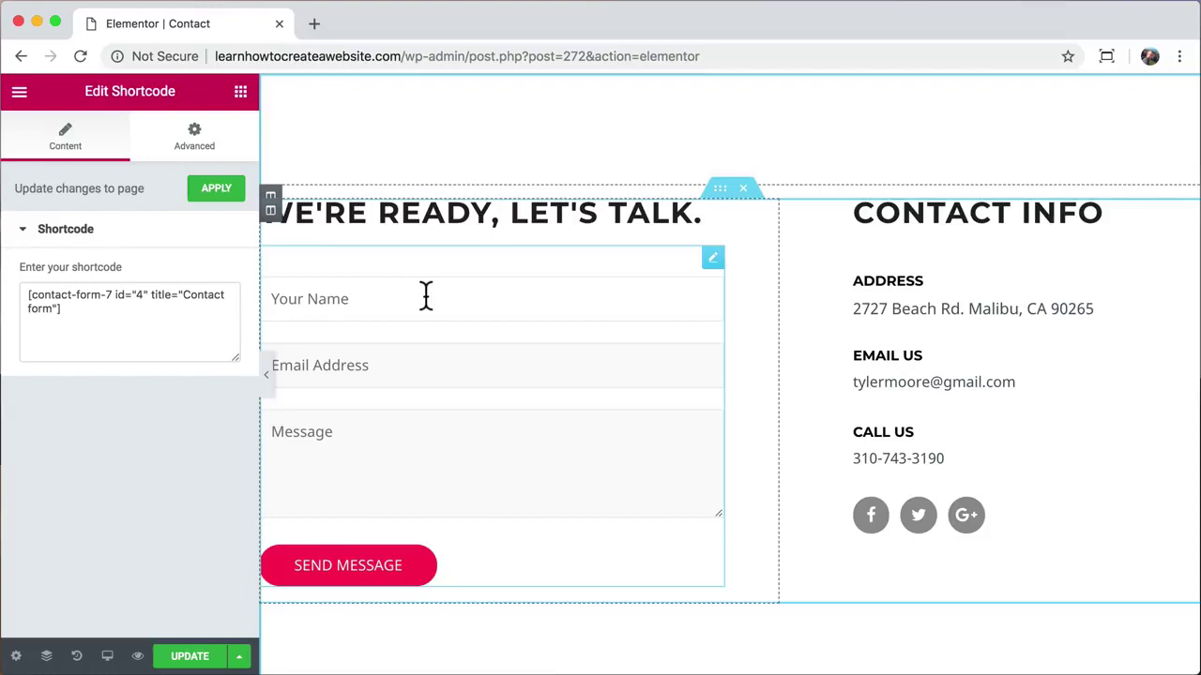
Step: Save the updated Contact page and go to the WordPress admin dashboard via /wp-admin
click(195, 656)
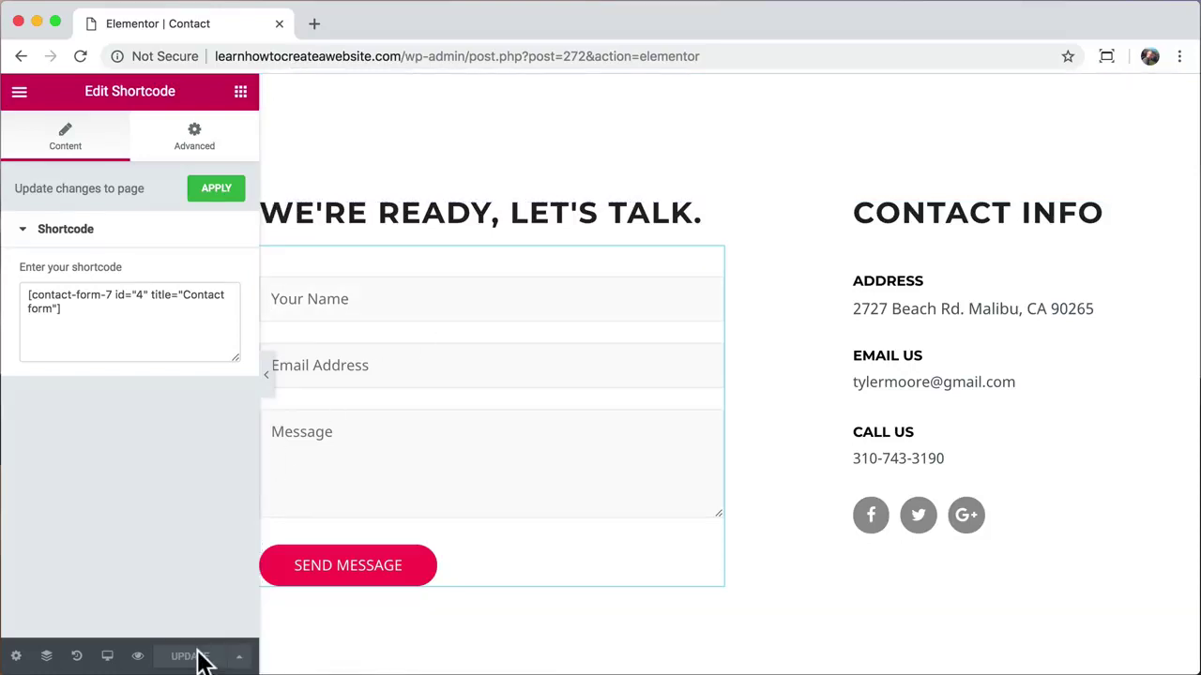
scroll(295, 298, up, 8)
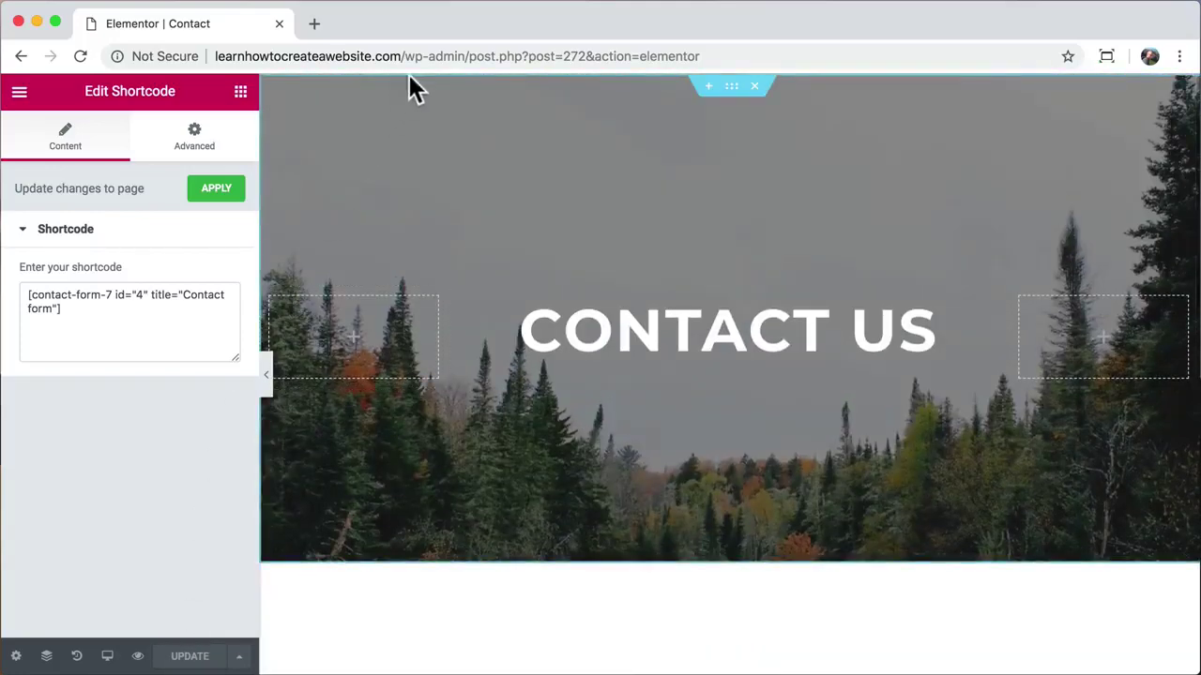
drag(464, 56, 632, 75)
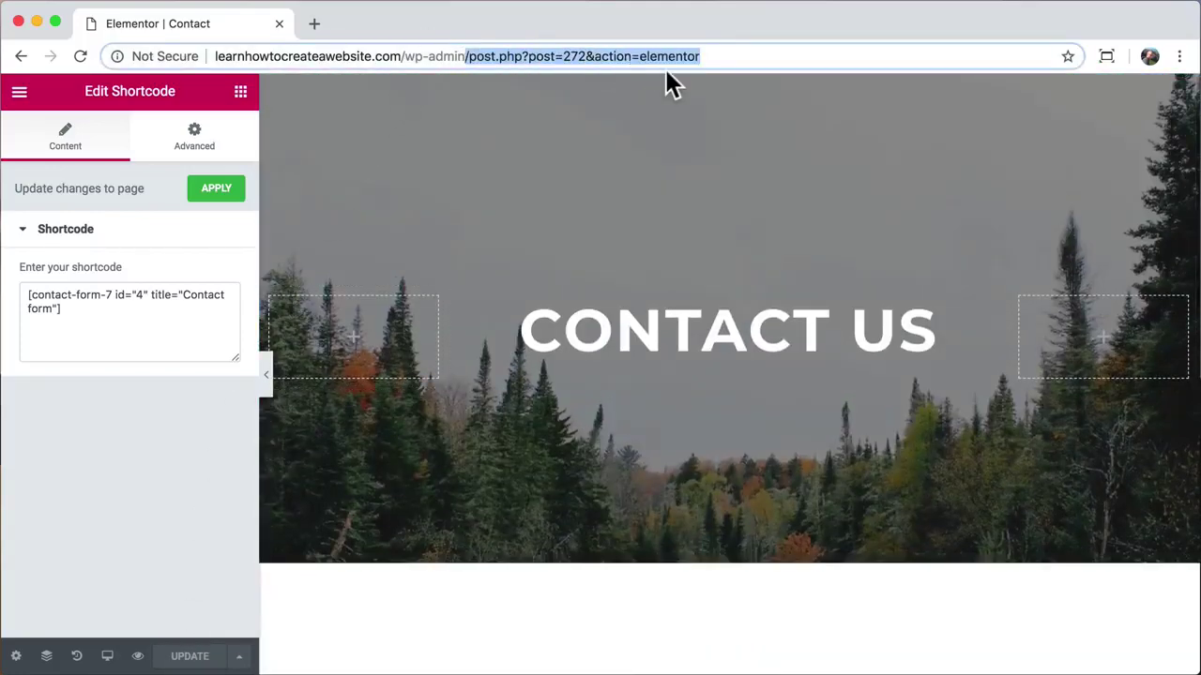
key(BackSpace)
key(Return)
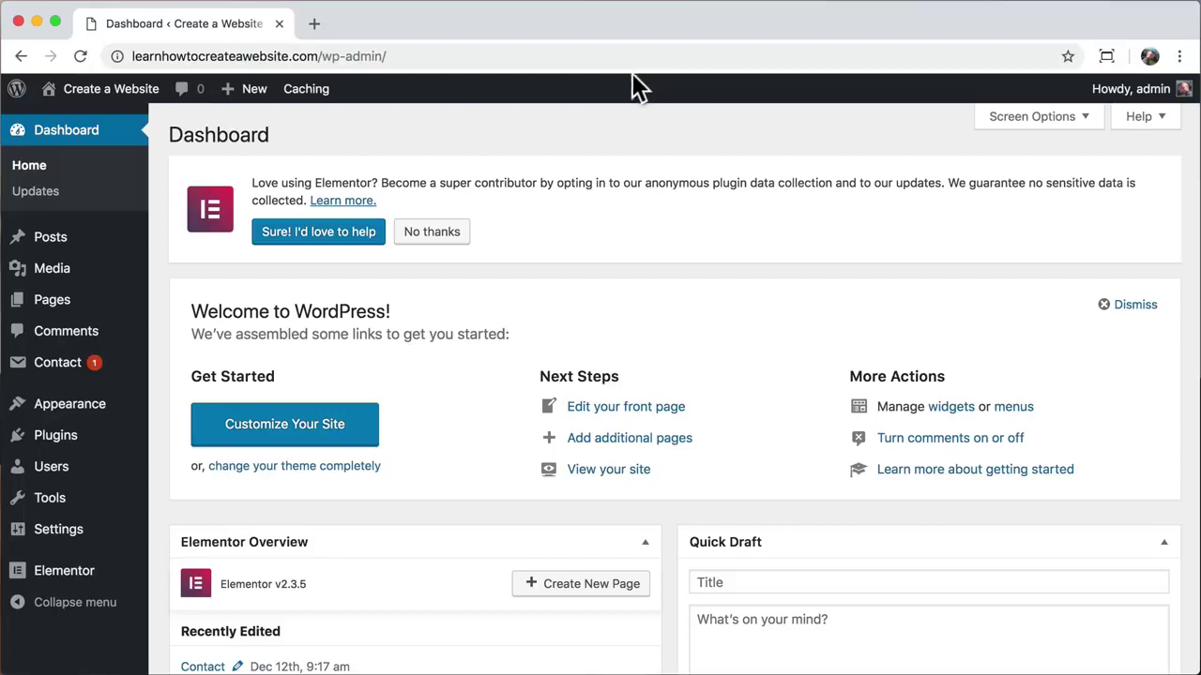
Step: Open 'Contact form' from the Contact Forms list for editing, noting the mail misconfiguration warning
click(81, 374)
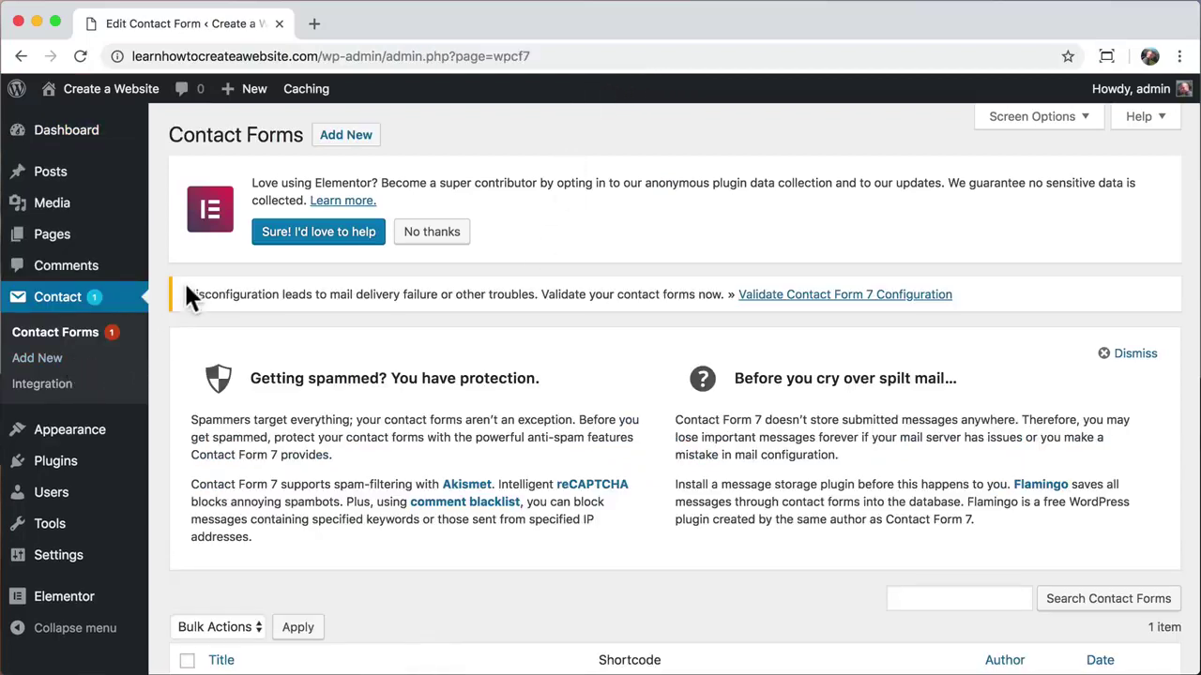
drag(187, 293, 727, 291)
scroll(575, 465, down, 3)
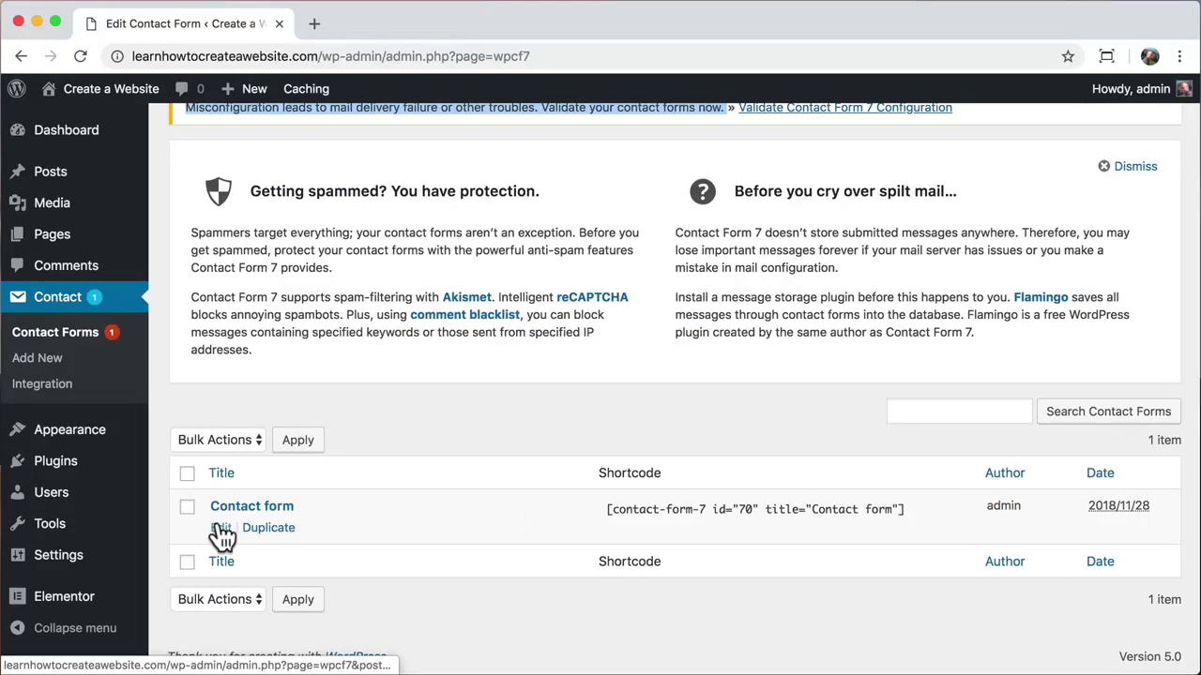
click(220, 531)
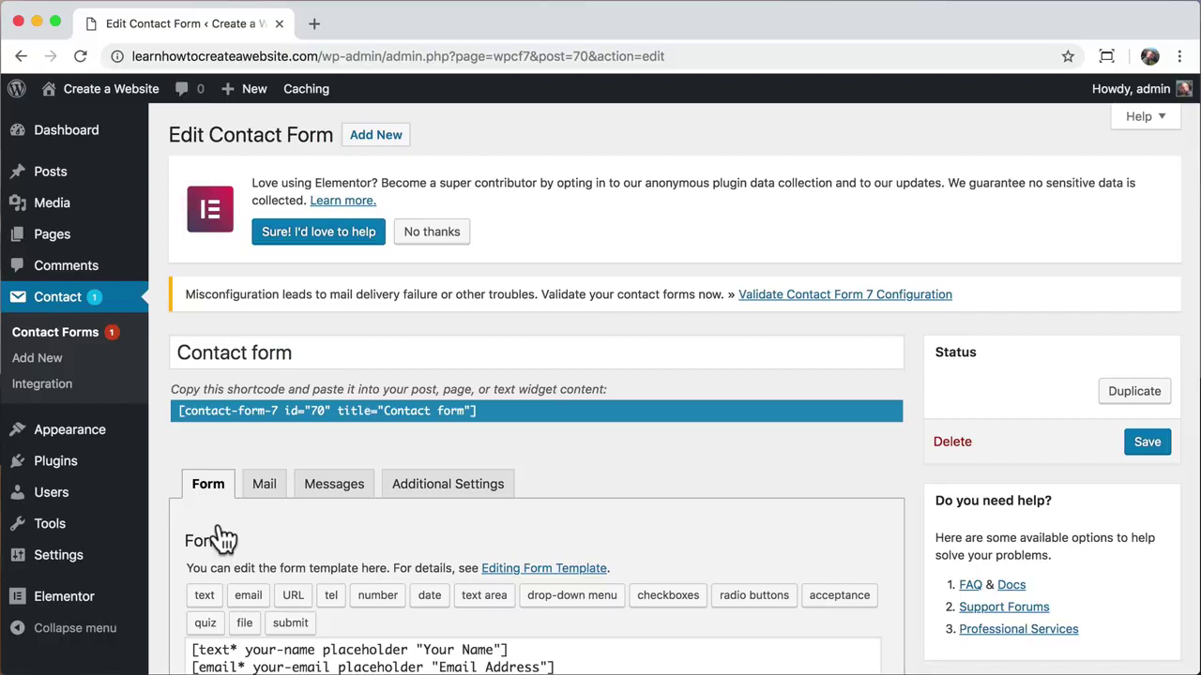
scroll(222, 539, down, 4)
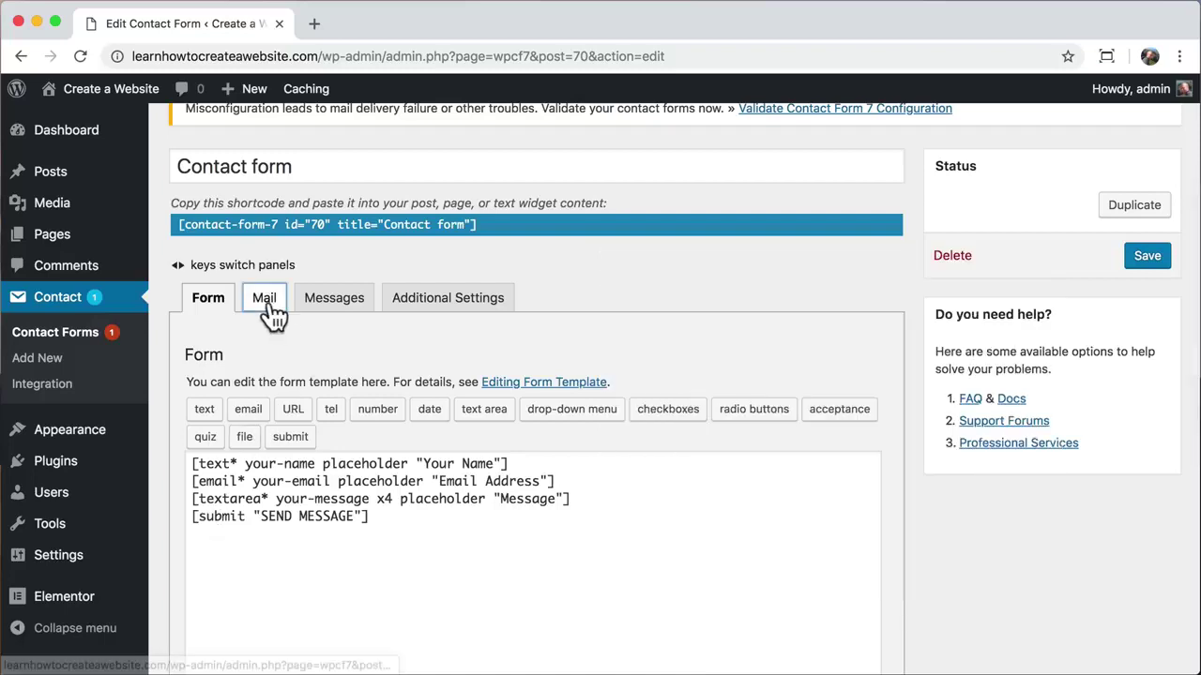
Step: Review the form's Mail settings, glancing back at the Form template panel
click(270, 308)
scroll(266, 485, down, 4)
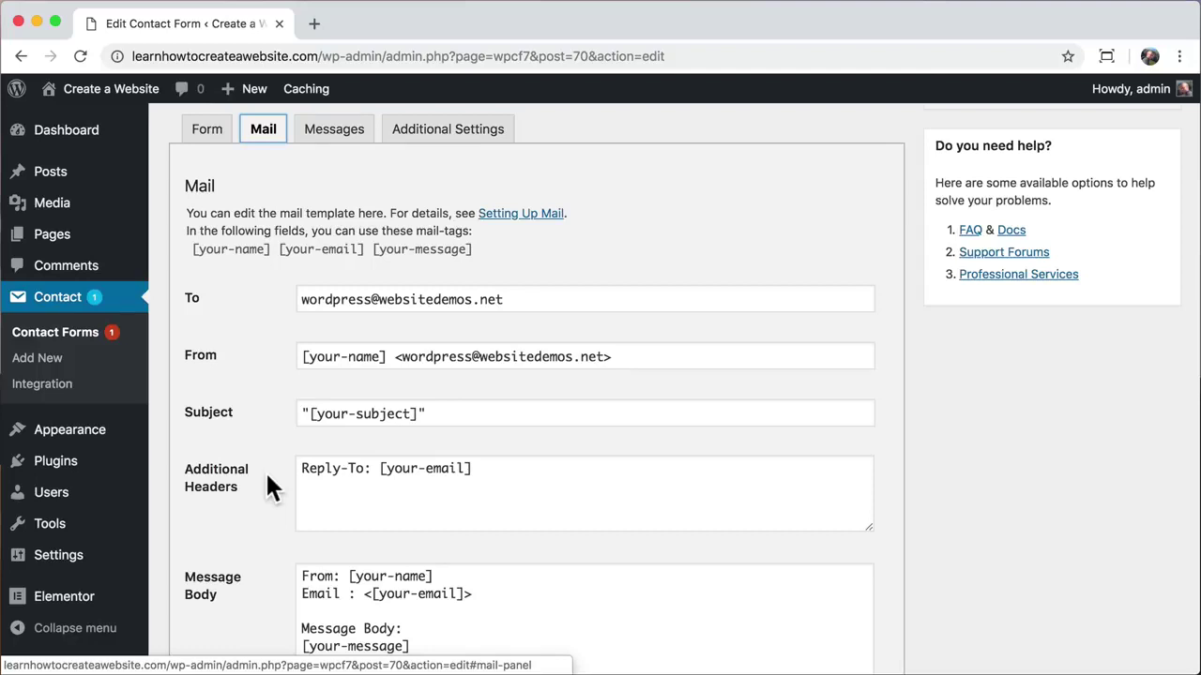
scroll(268, 476, up, 3)
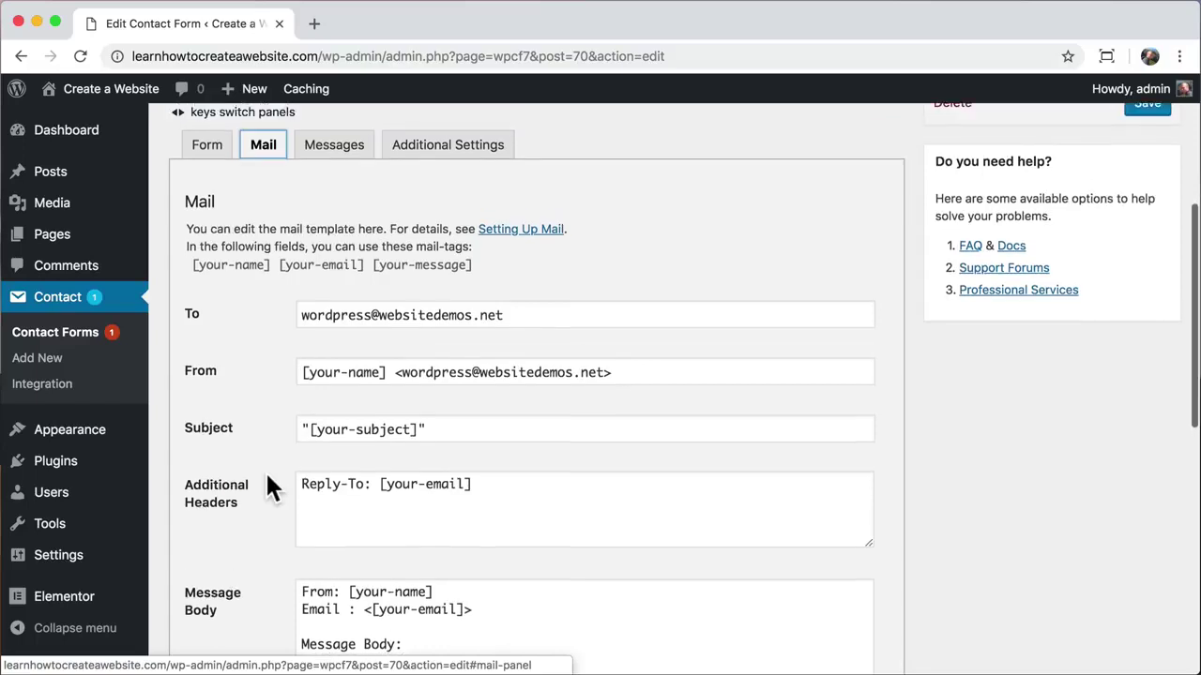
scroll(266, 485, up, 2)
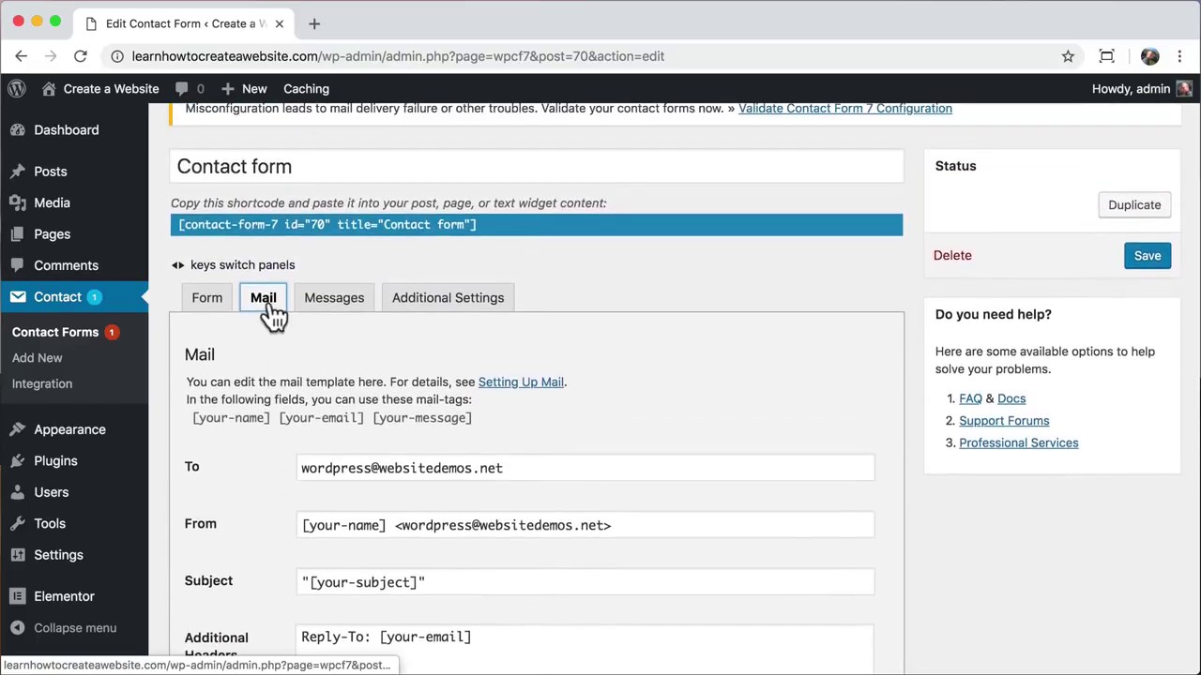
key(Left)
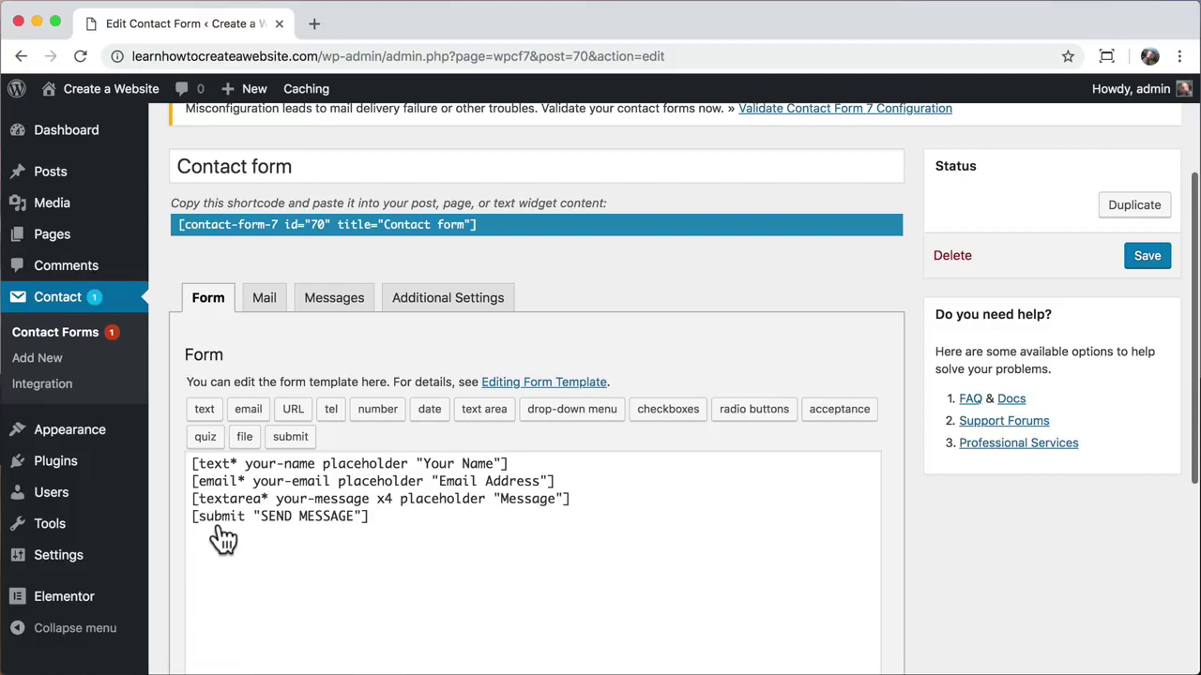
click(267, 312)
scroll(268, 484, down, 4)
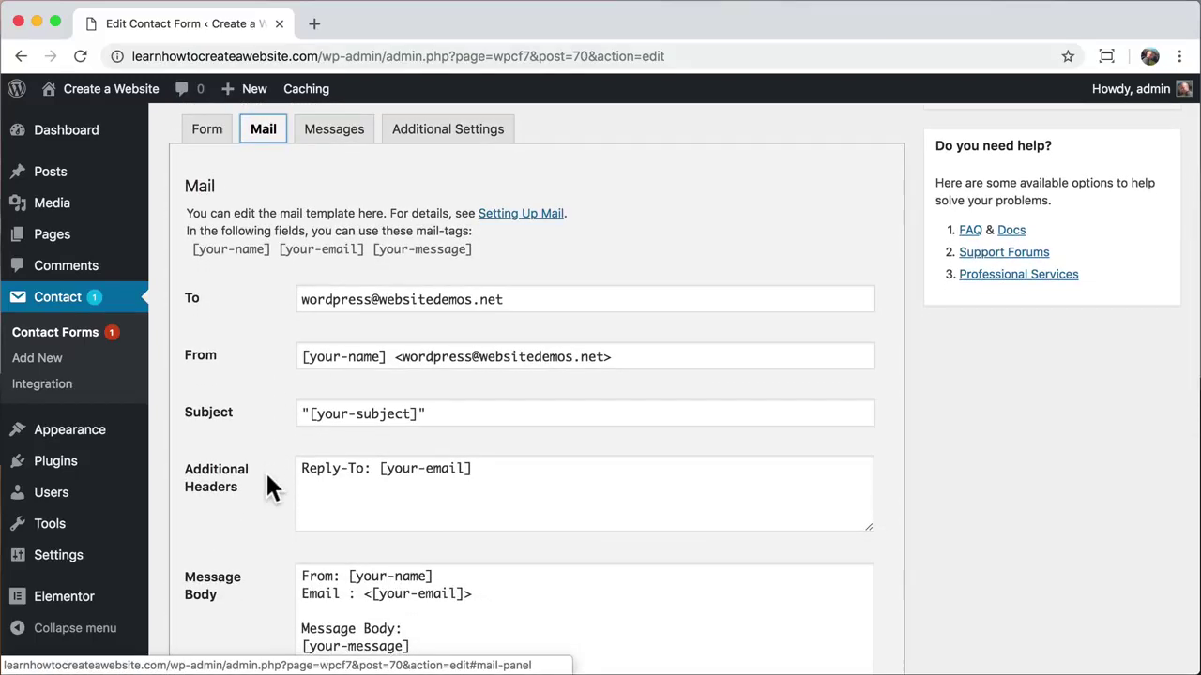
Step: Set the To address to the owner's Gmail and the From domain to learnhowtocreateawebsite.com
click(490, 300)
drag(490, 300, 263, 356)
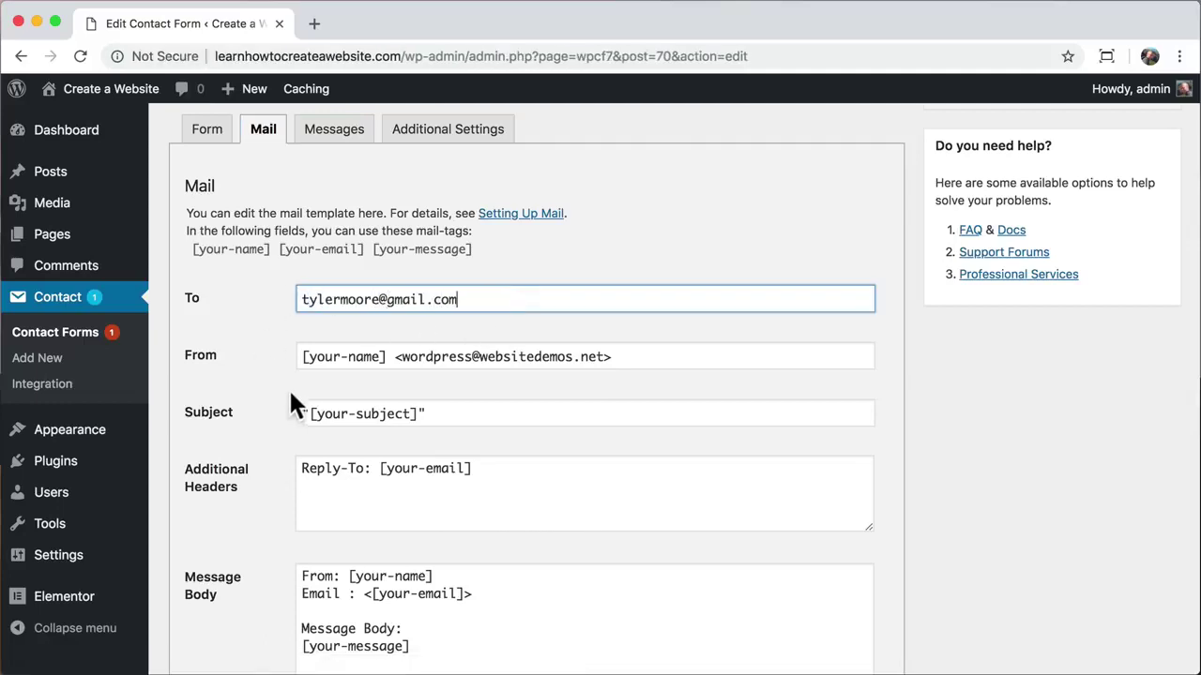
drag(608, 356, 401, 327)
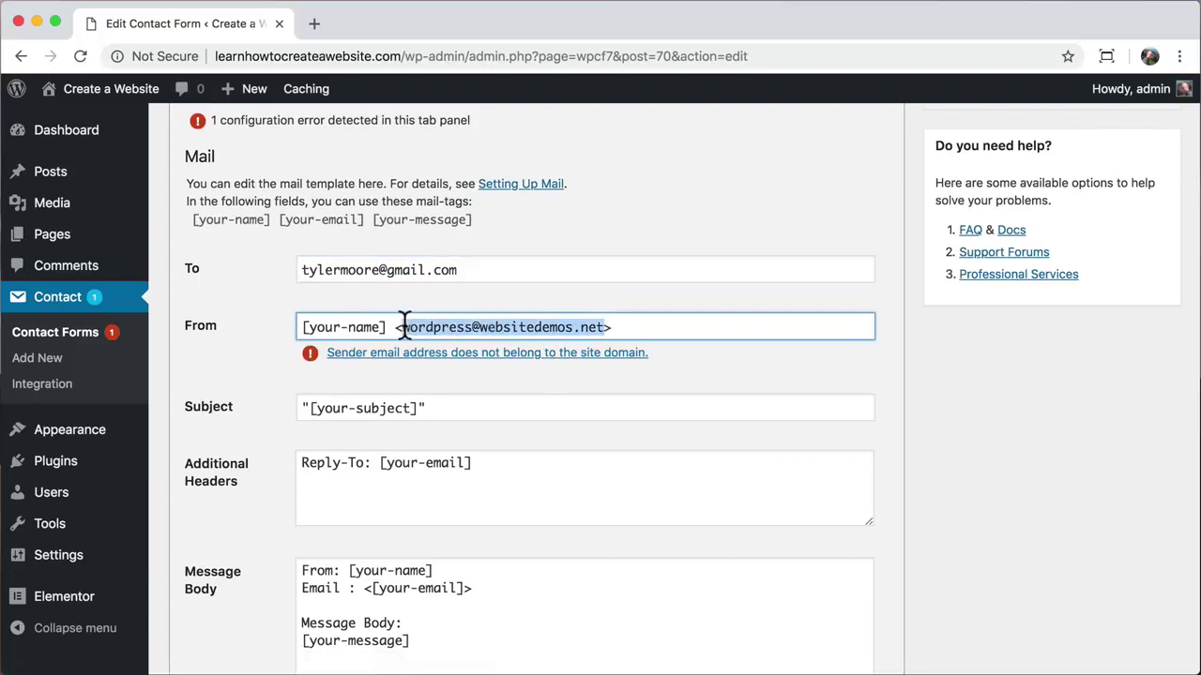
click(528, 328)
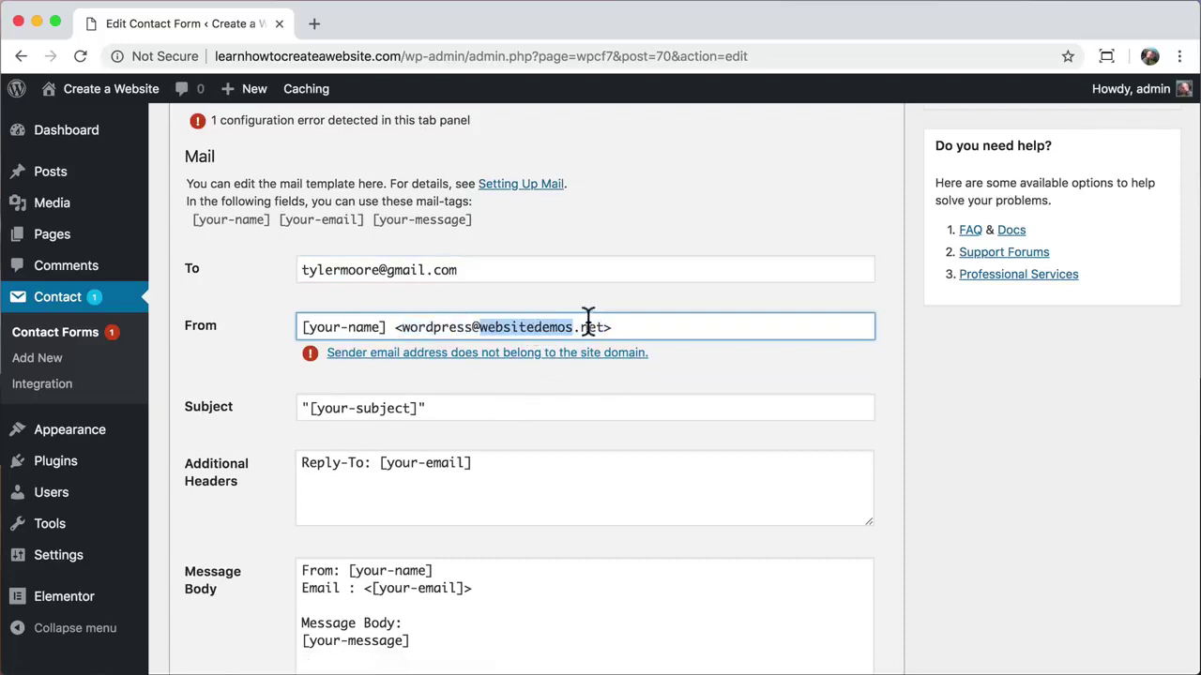
drag(605, 327, 483, 331)
text(learnhowtocreateawe)
text(bsite.com)
key(Return)
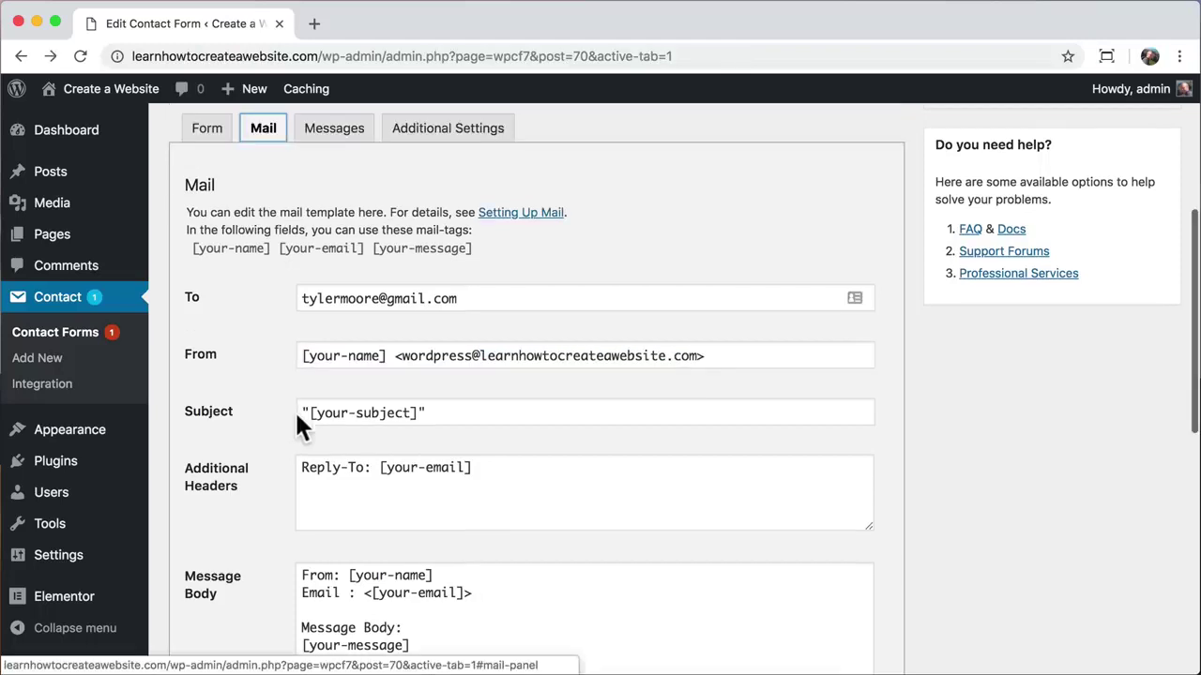
Step: Change the mail subject to [your-name] and save the form
drag(416, 416, 308, 412)
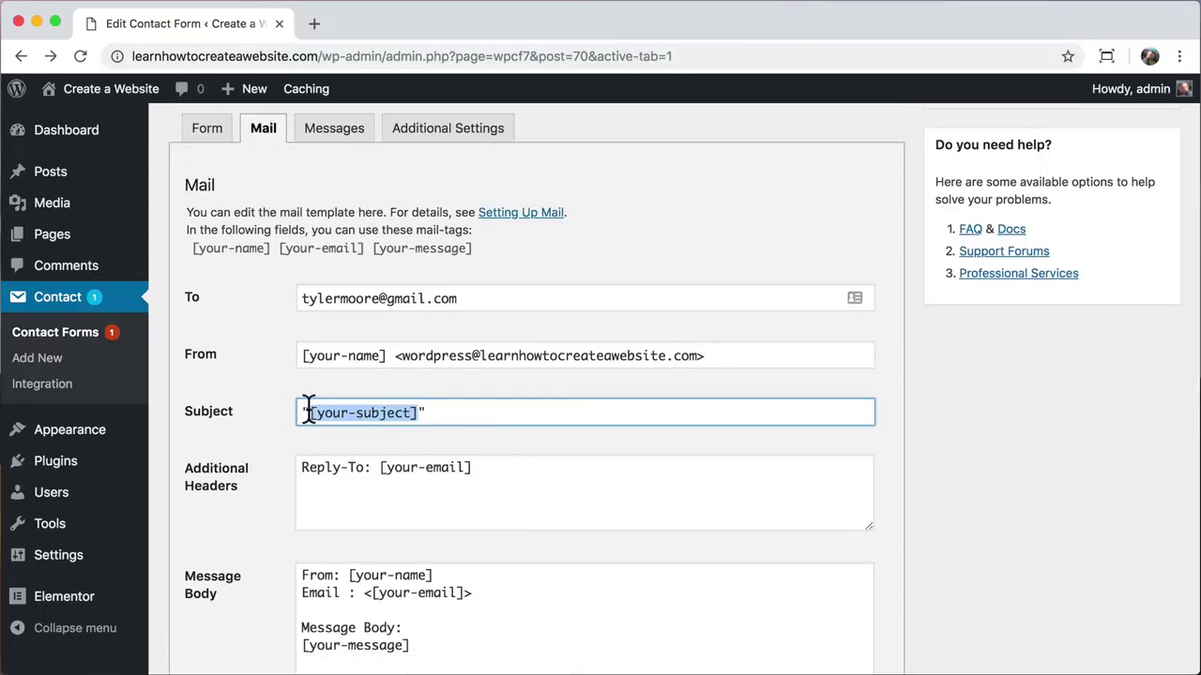
text(your-name)
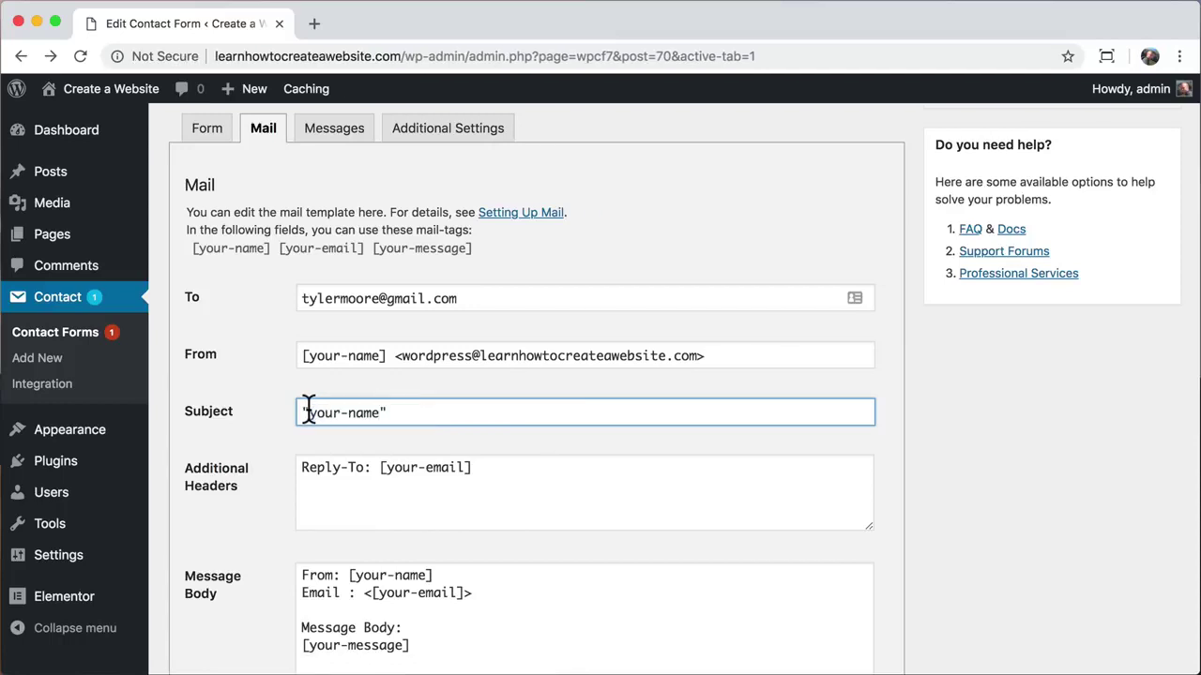
key(super+z)
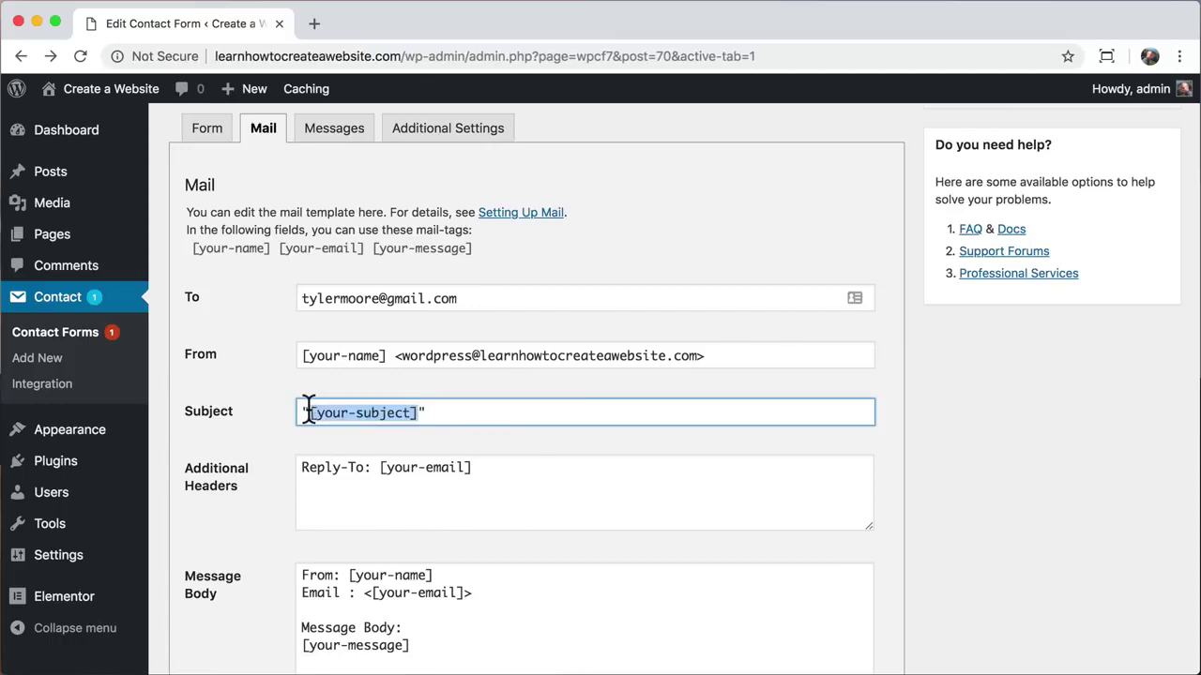
click(389, 412)
drag(409, 413, 318, 413)
text(your-name)
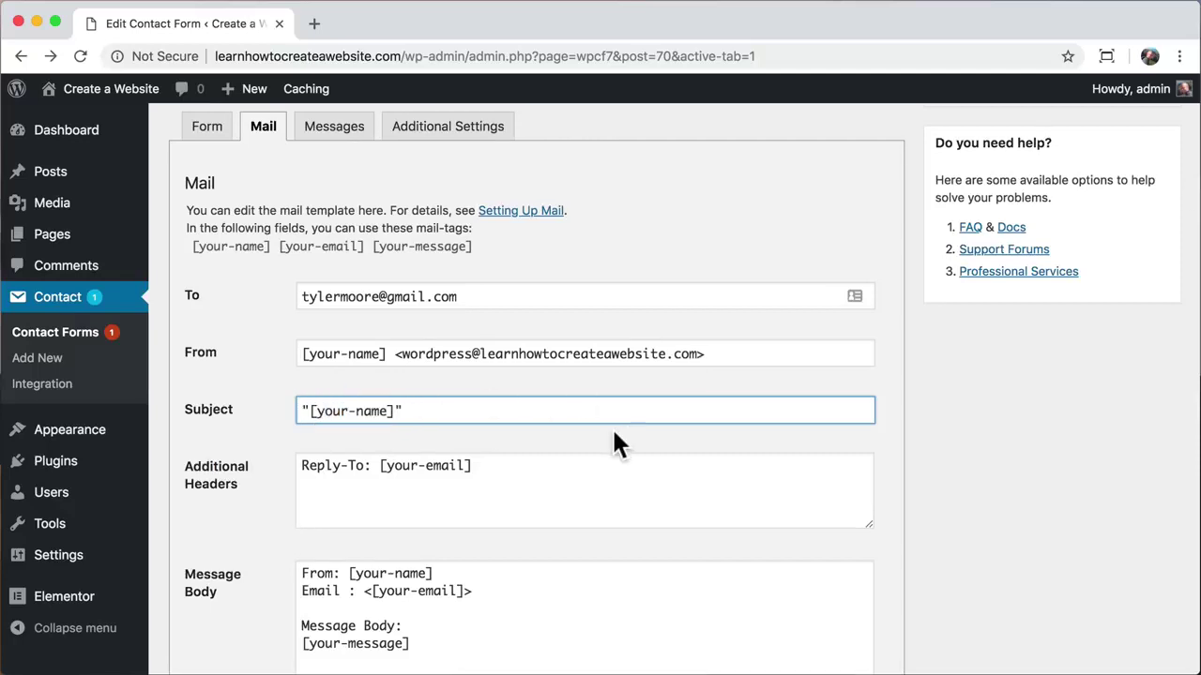
scroll(614, 434, down, 5)
scroll(615, 431, down, 1)
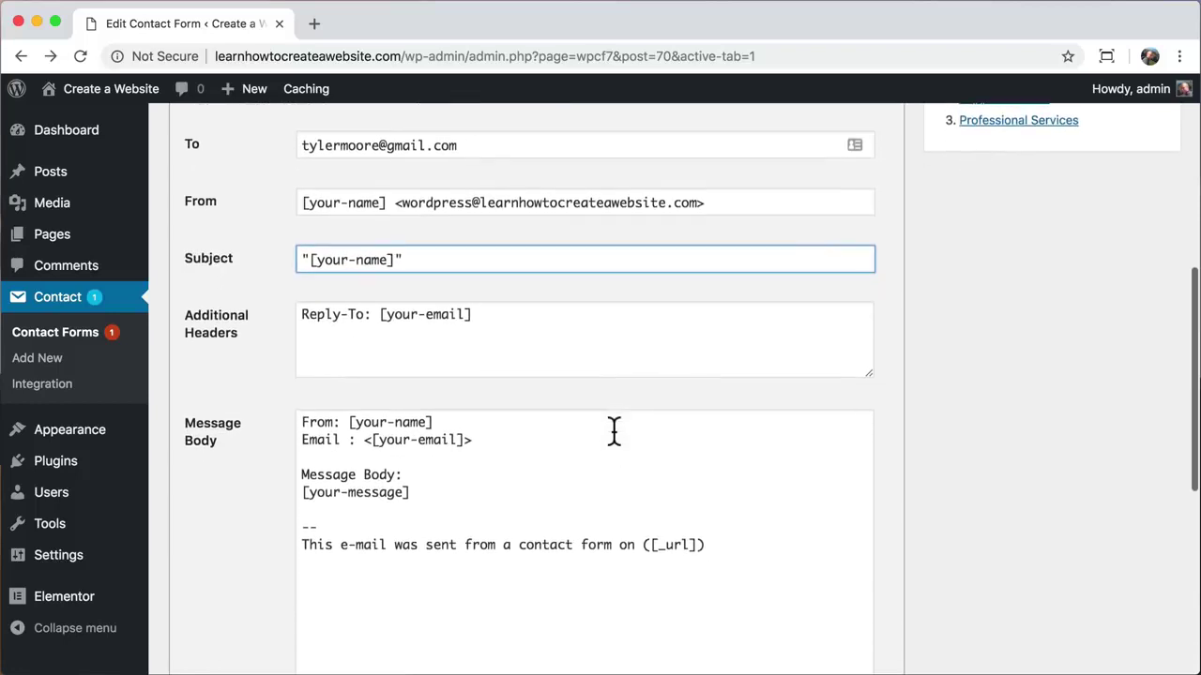
scroll(615, 431, down, 2)
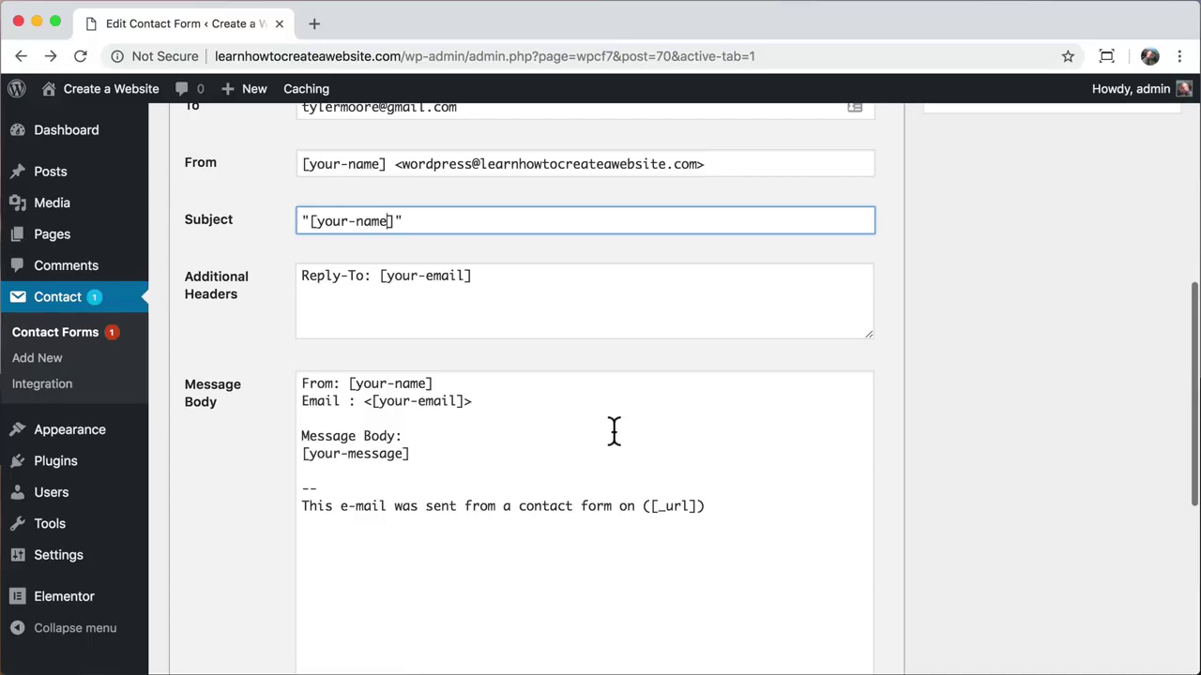
scroll(615, 432, up, 10)
click(1150, 221)
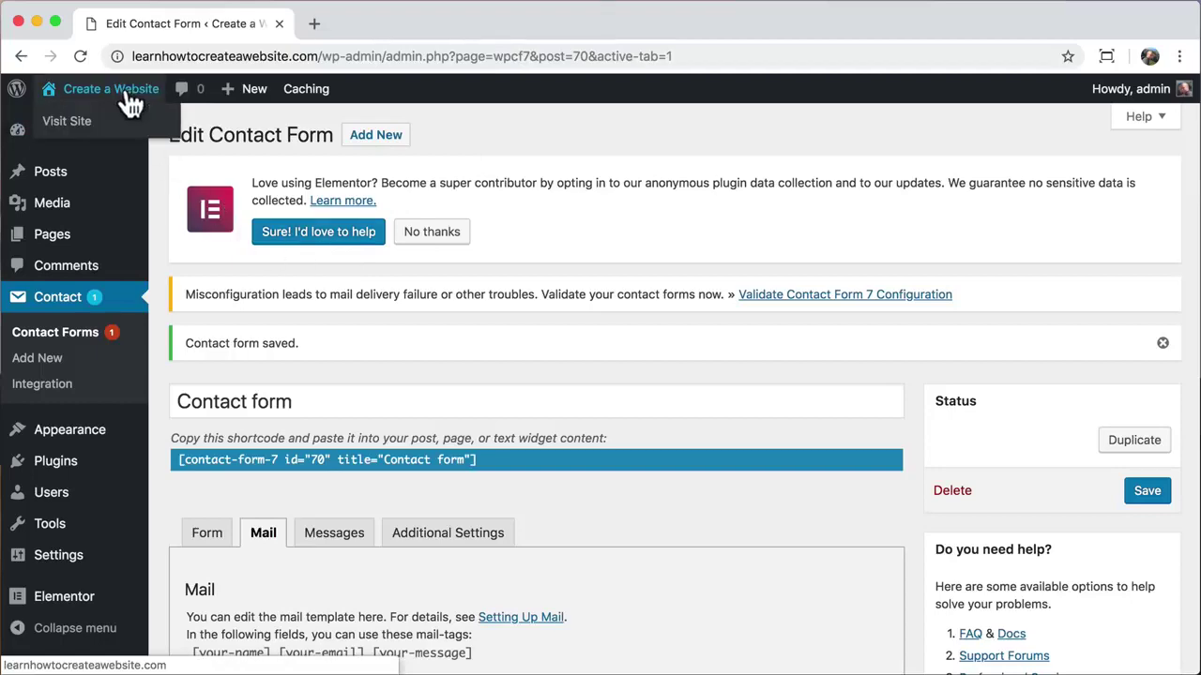
Step: Send a test message 'this is better!!!' from the live Contact page form with a test name and email
click(111, 122)
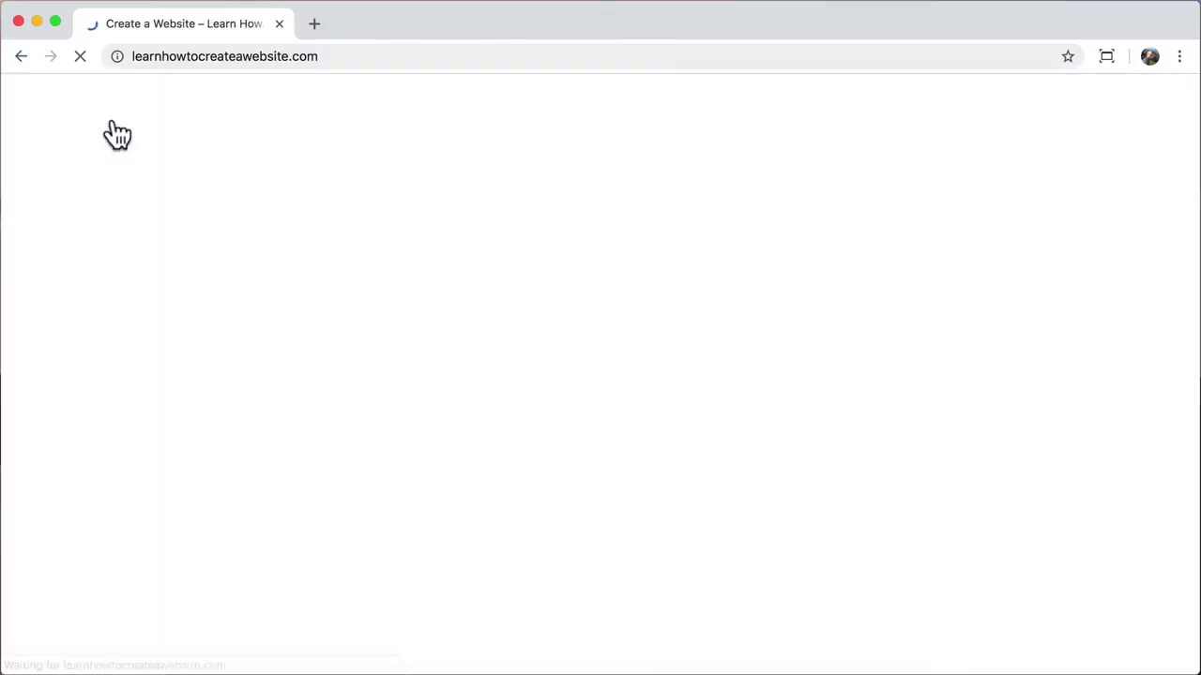
click(943, 154)
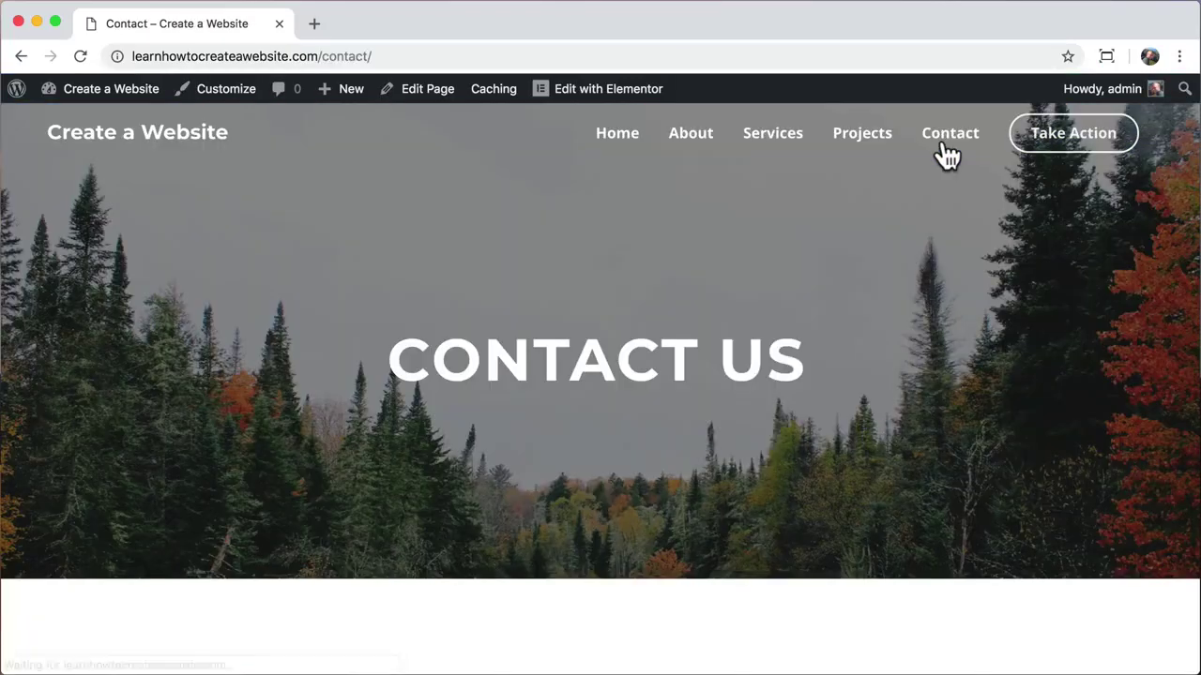
scroll(812, 310, down, 6)
click(287, 270)
text(Tyler M)
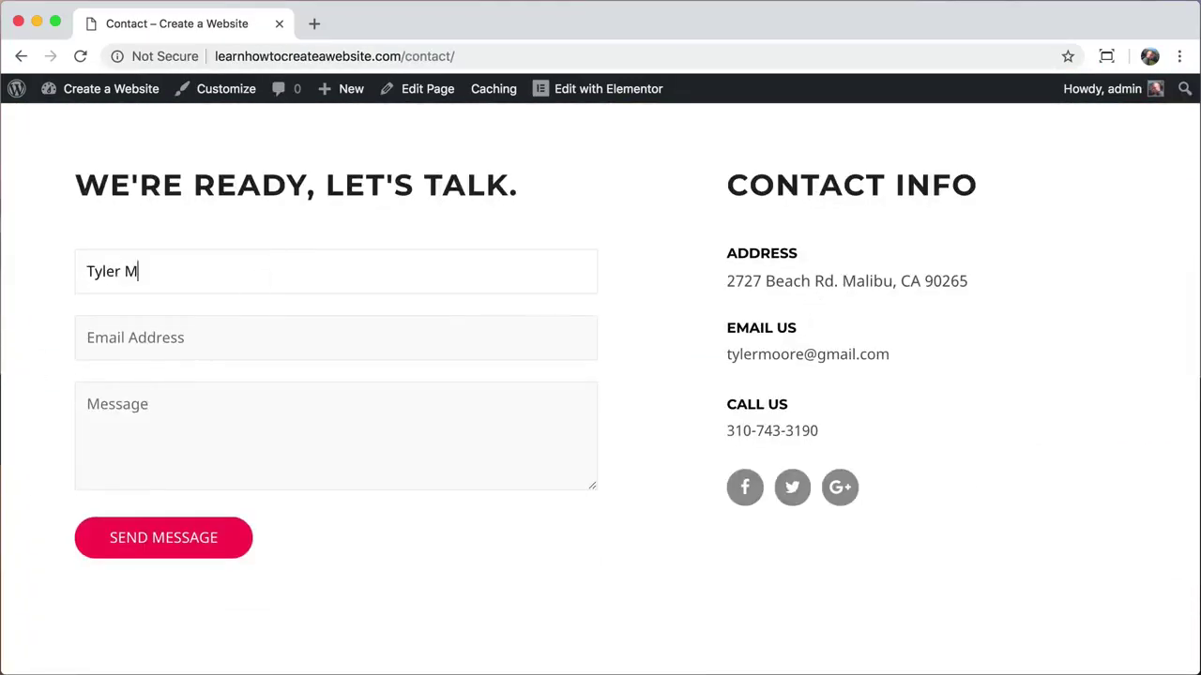
text(MMMM)
key(Tab)
key(Tab)
text(this is better!!!)
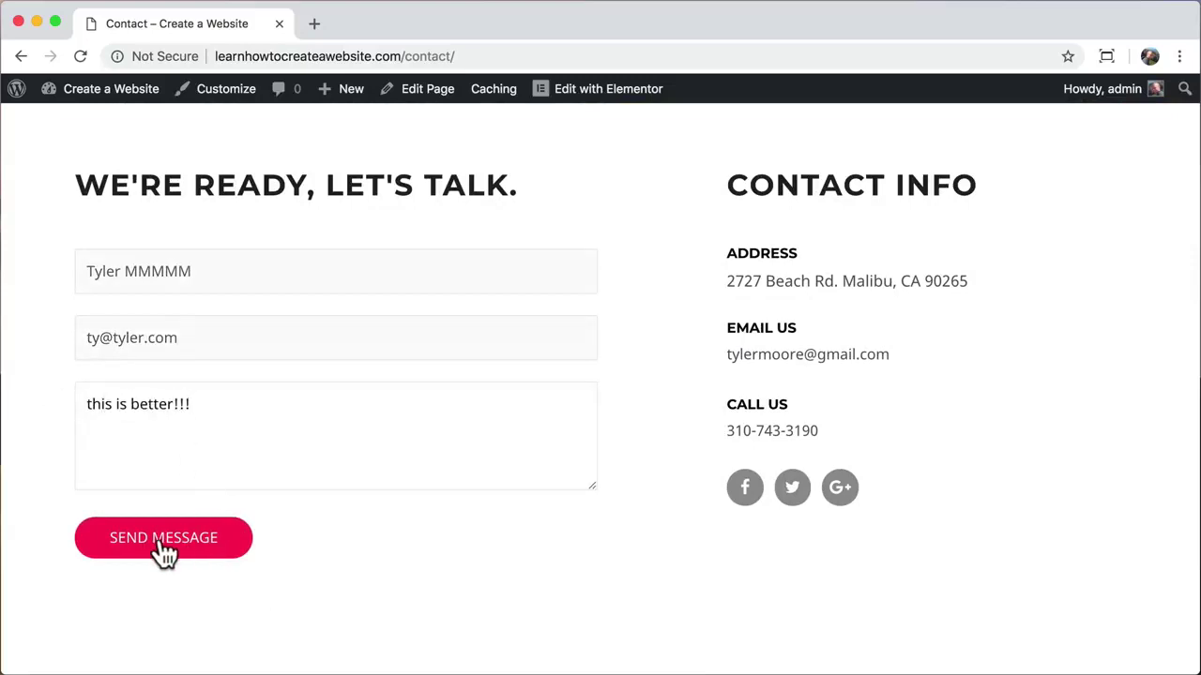
click(162, 544)
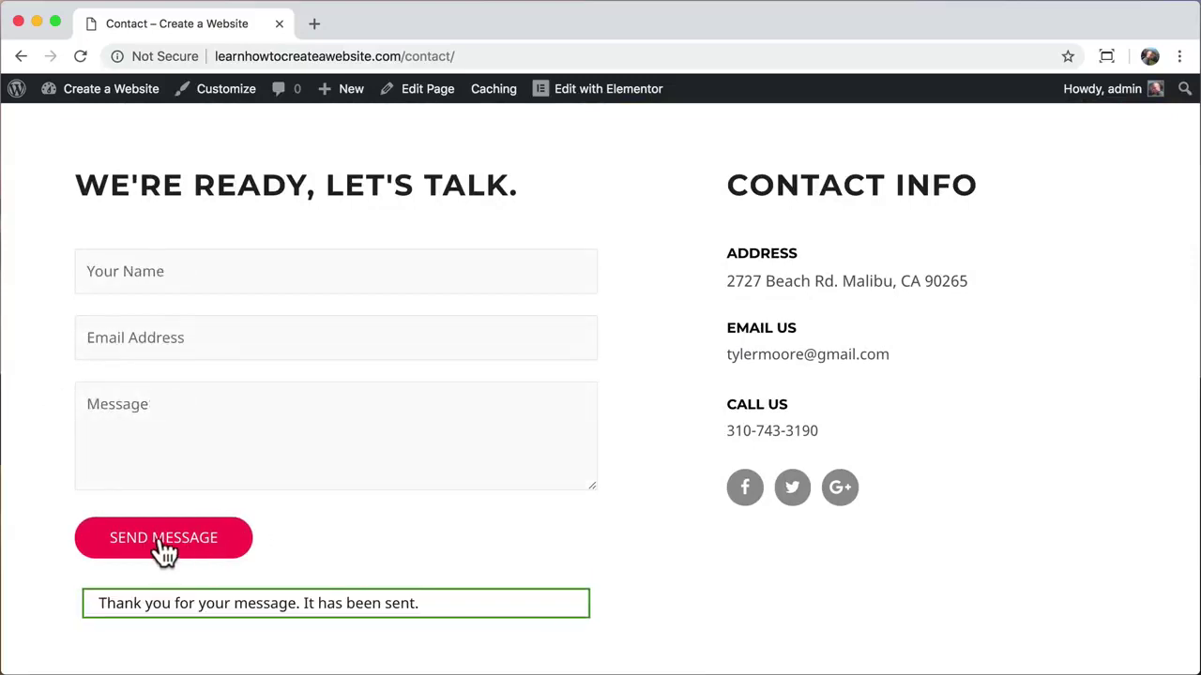
Step: Check in Gmail that the test email arrived, expand its trimmed footer, then close the tab
click(314, 22)
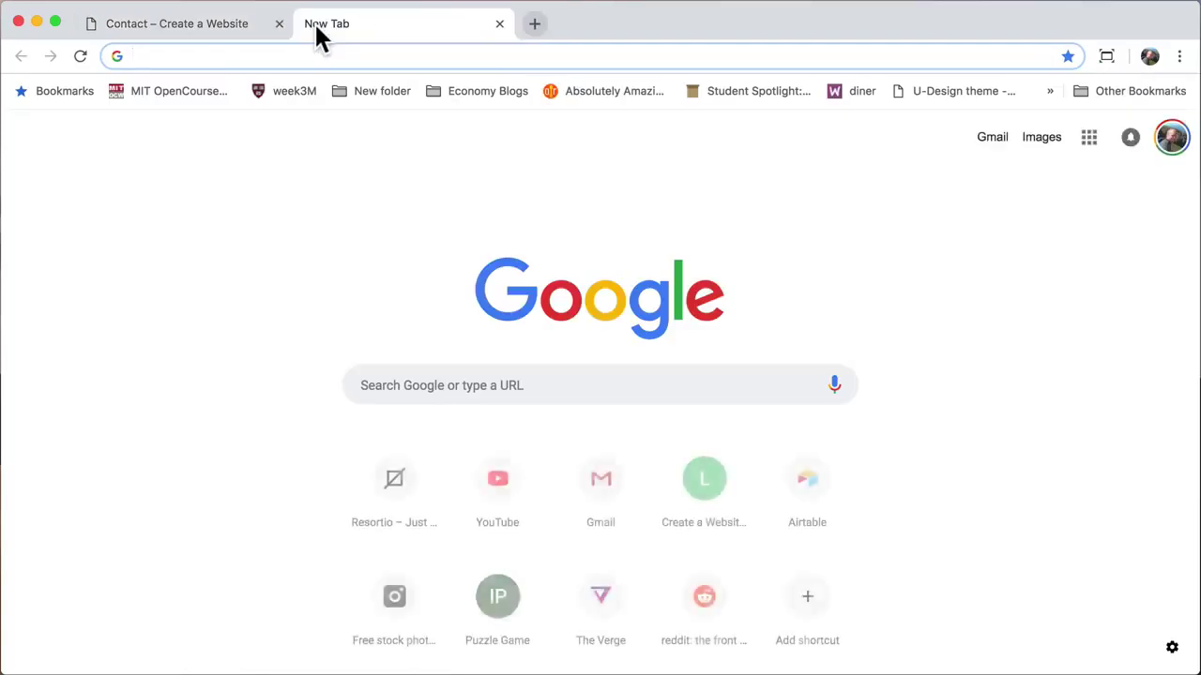
text(gmail.com)
key(Return)
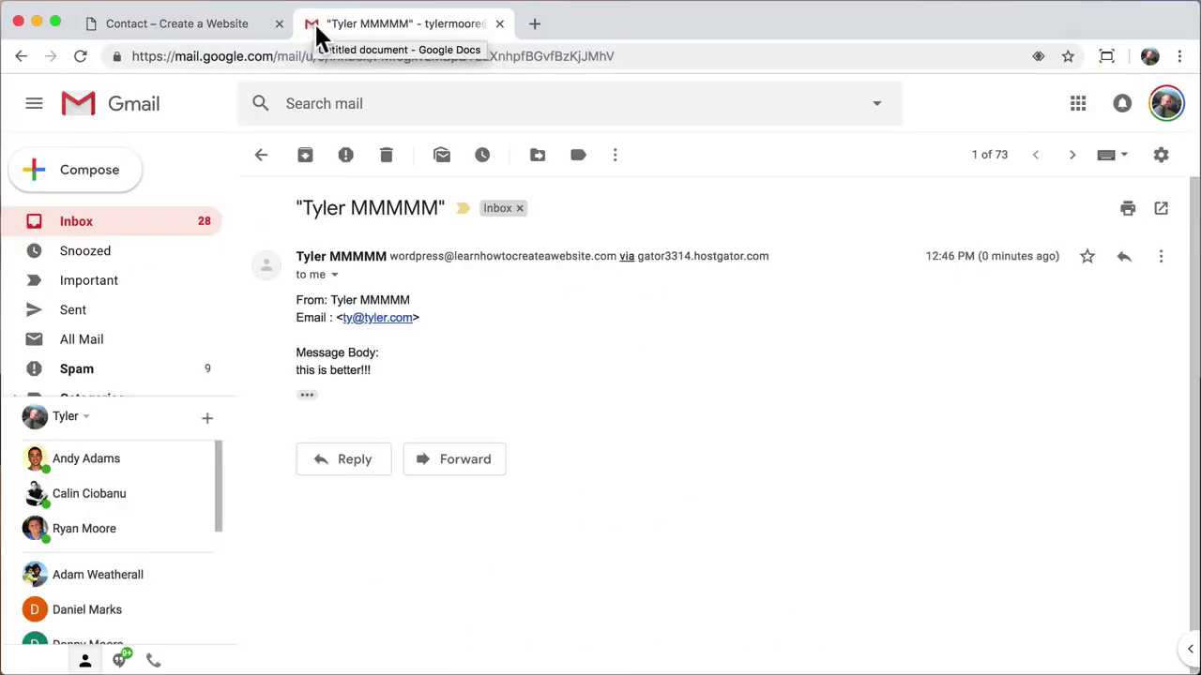
drag(302, 208, 440, 208)
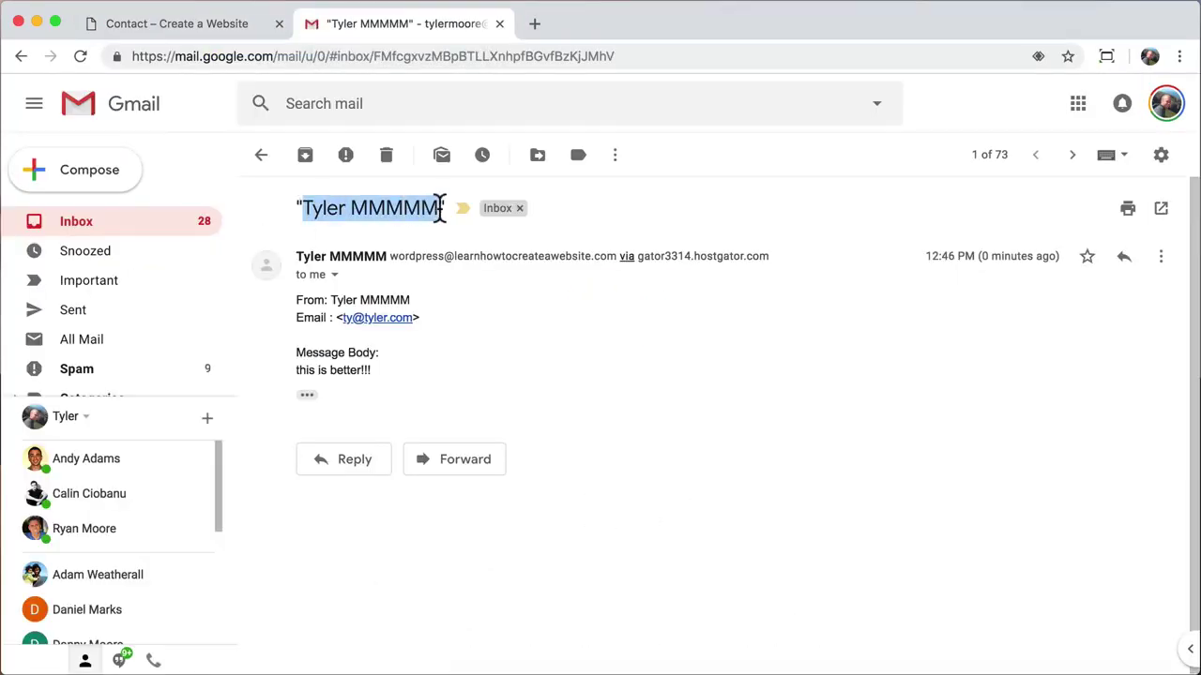
click(437, 234)
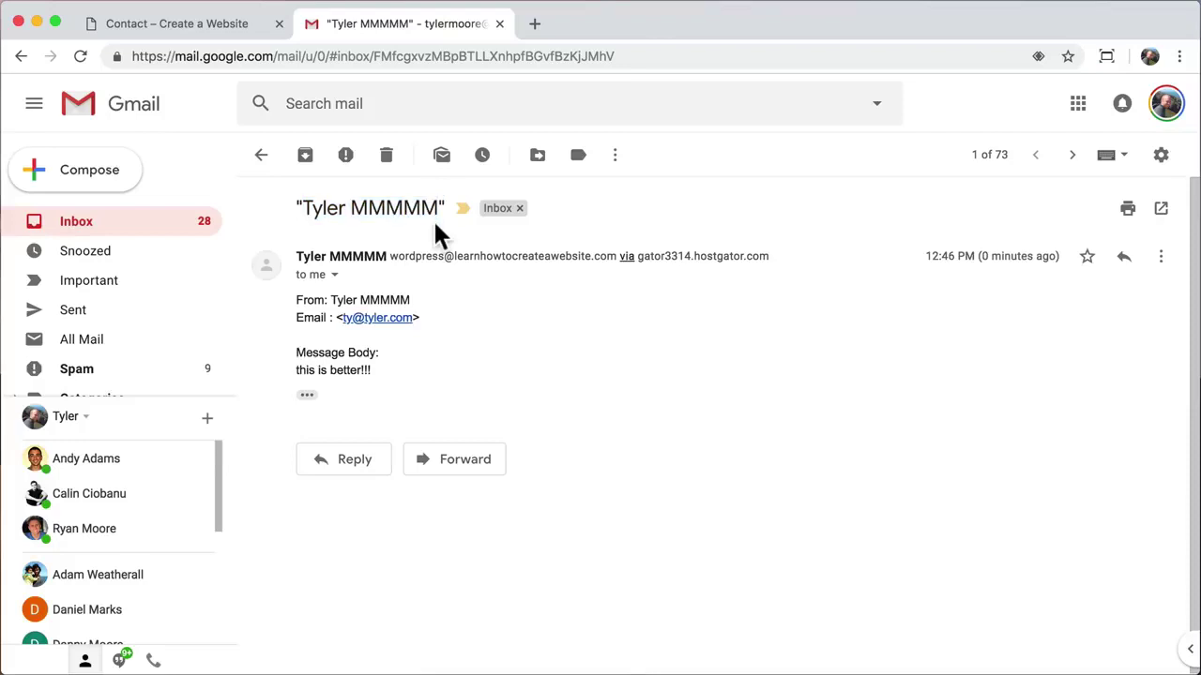
click(308, 396)
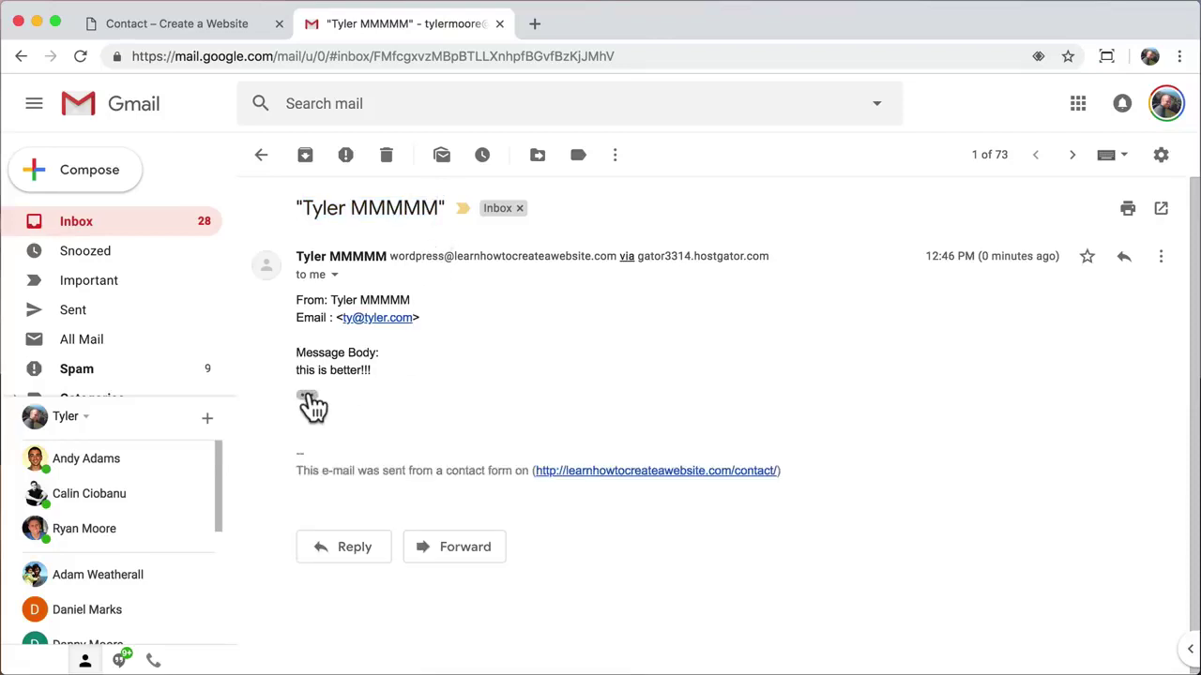
click(499, 24)
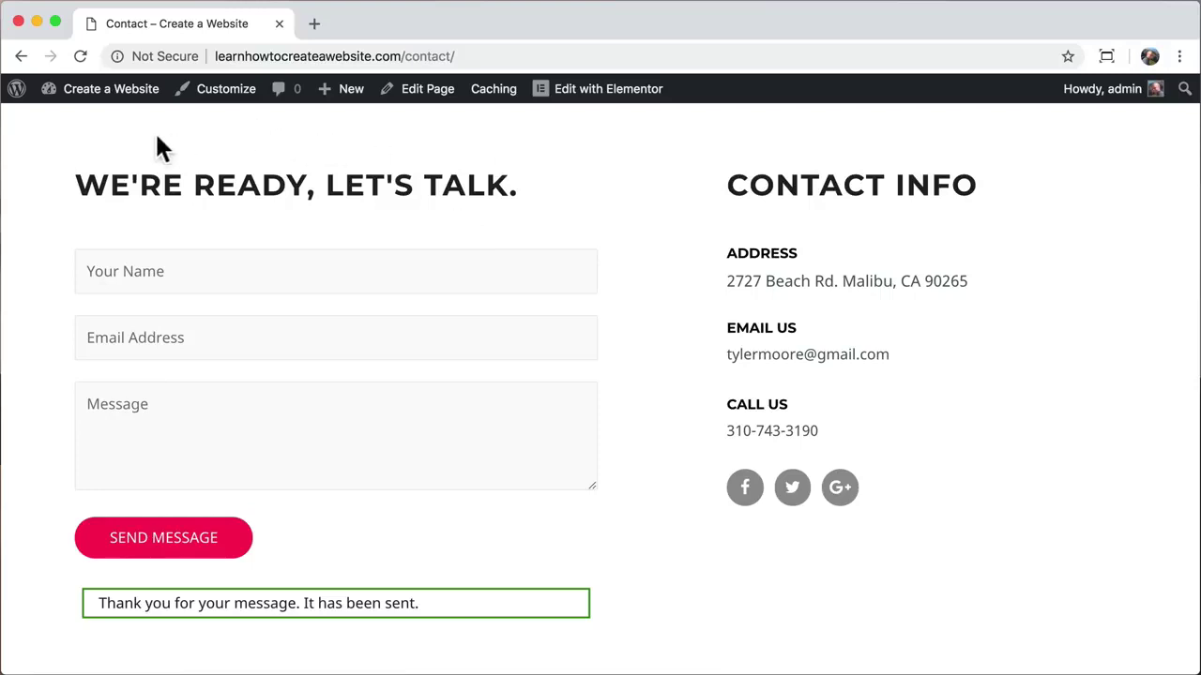
Step: Return to the WordPress admin Dashboard from the admin bar's site menu
mouse_move(73, 94)
click(94, 121)
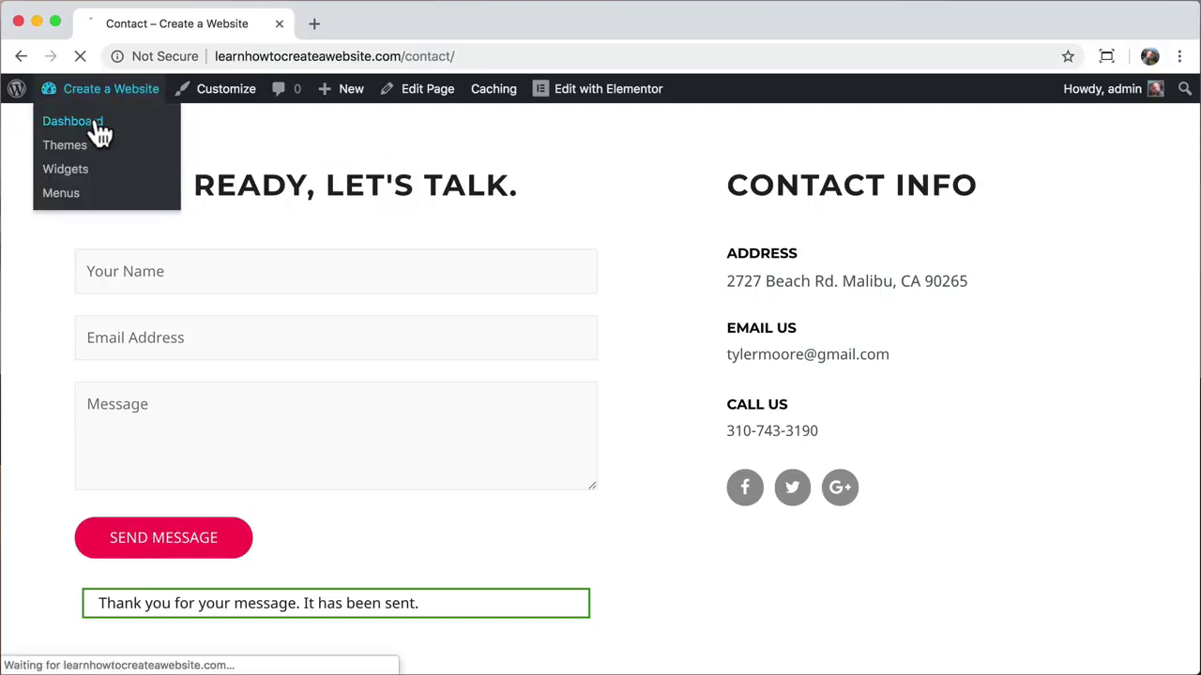
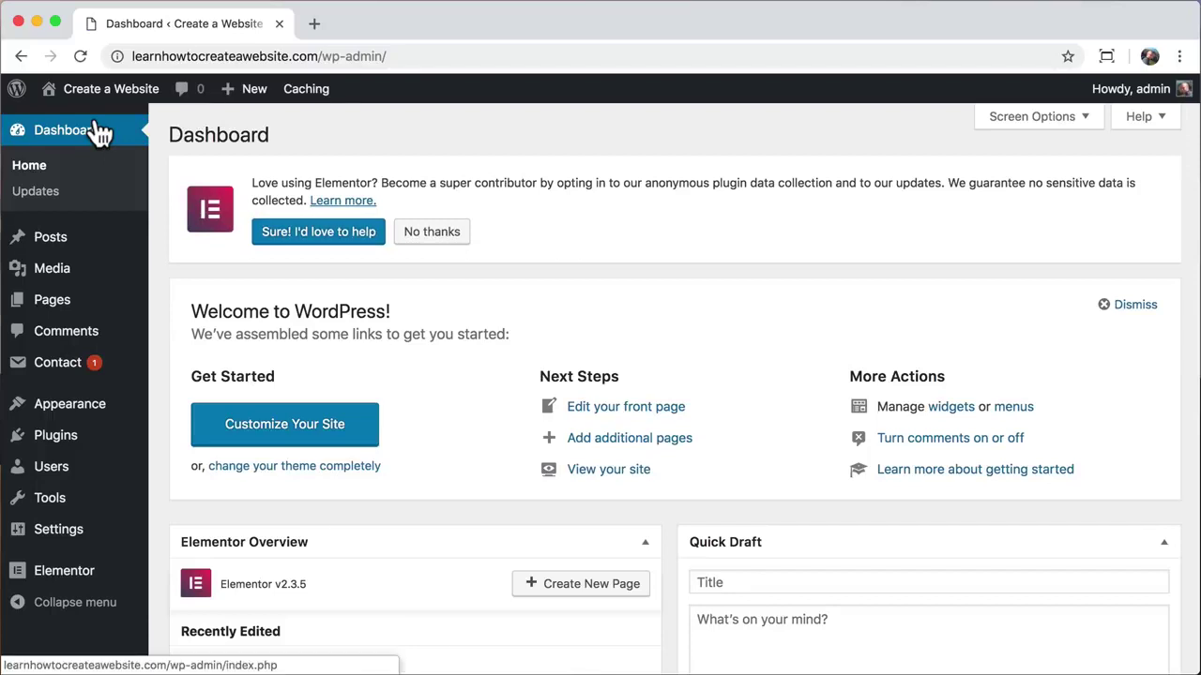
Step: Create a new page via Pages > Add New, dismiss the welcome tip, and title it 'Why Us?'
click(84, 314)
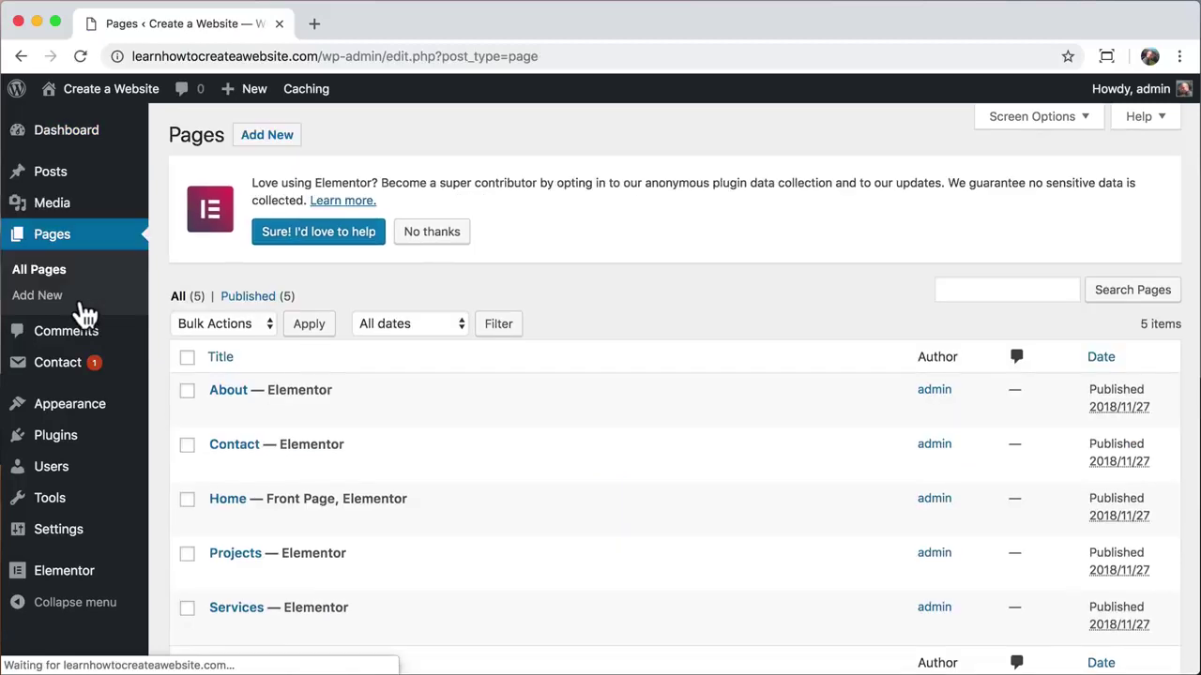
click(272, 137)
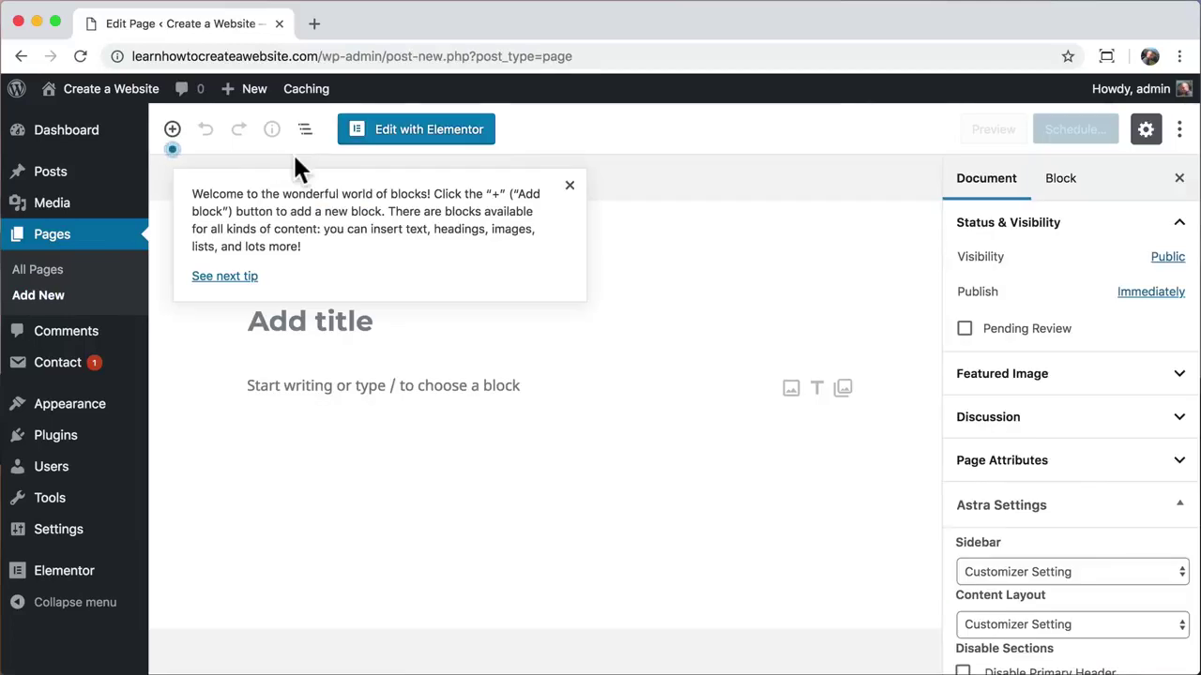
click(568, 186)
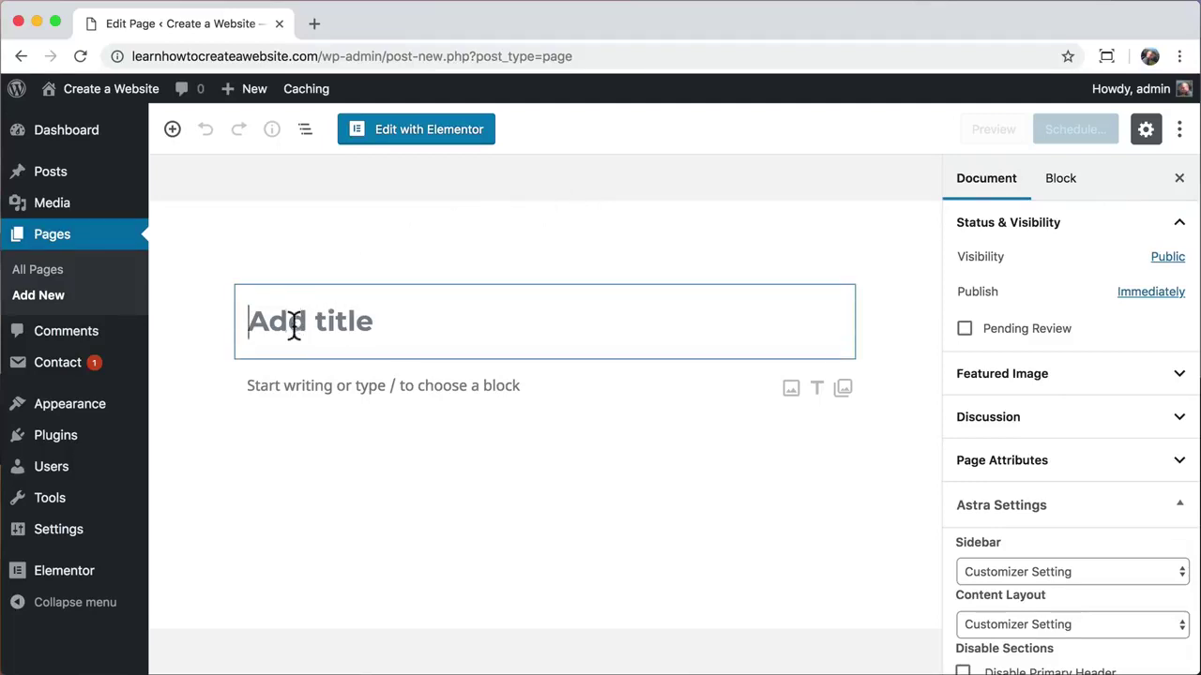
text(WH)
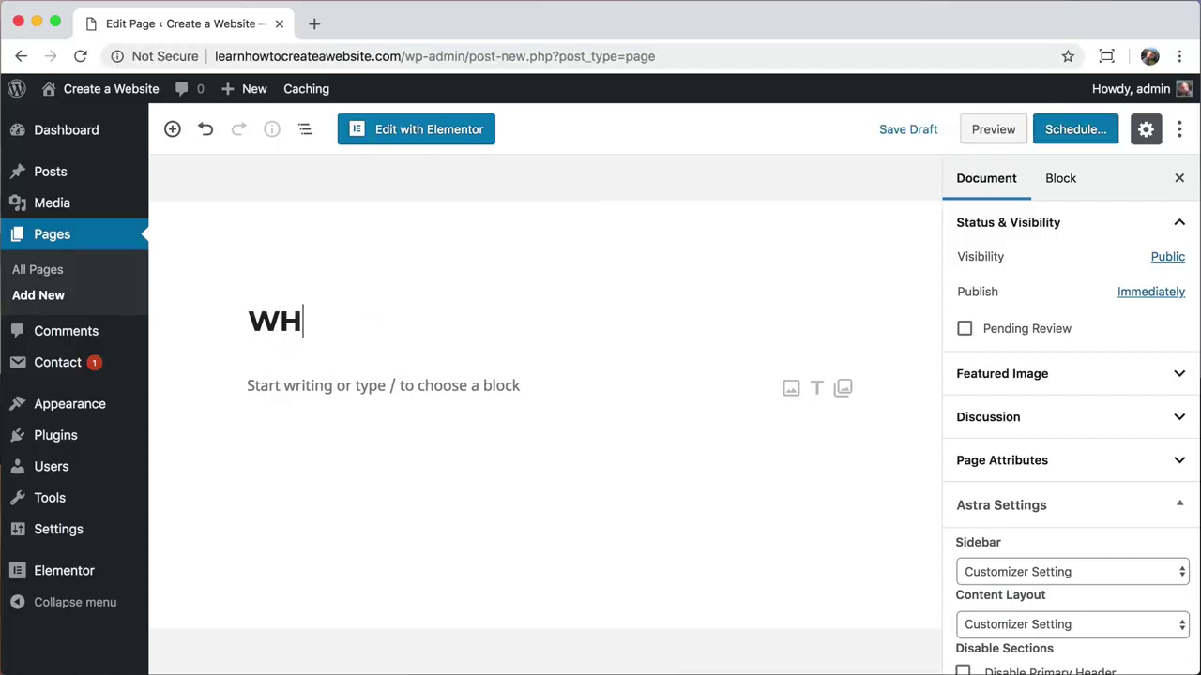
text(Y)
key(BackSpace)
key(BackSpace)
text(hy Us?)
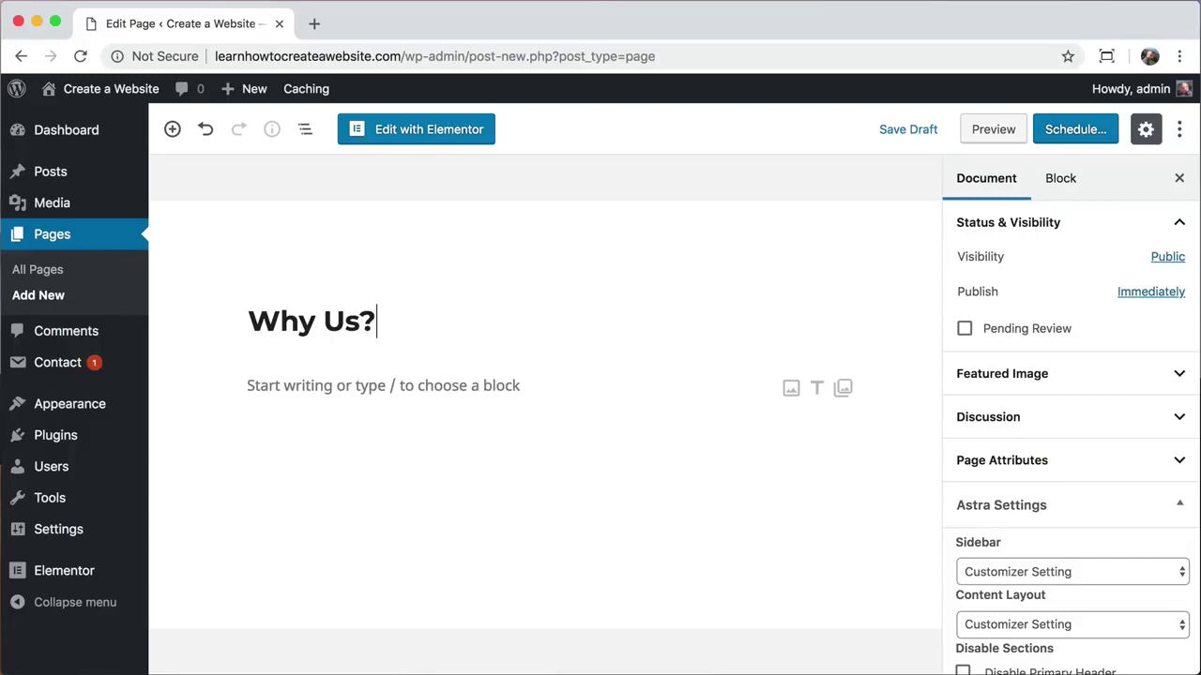
Step: Open the Why Us? page in Elementor and browse the template library
click(420, 141)
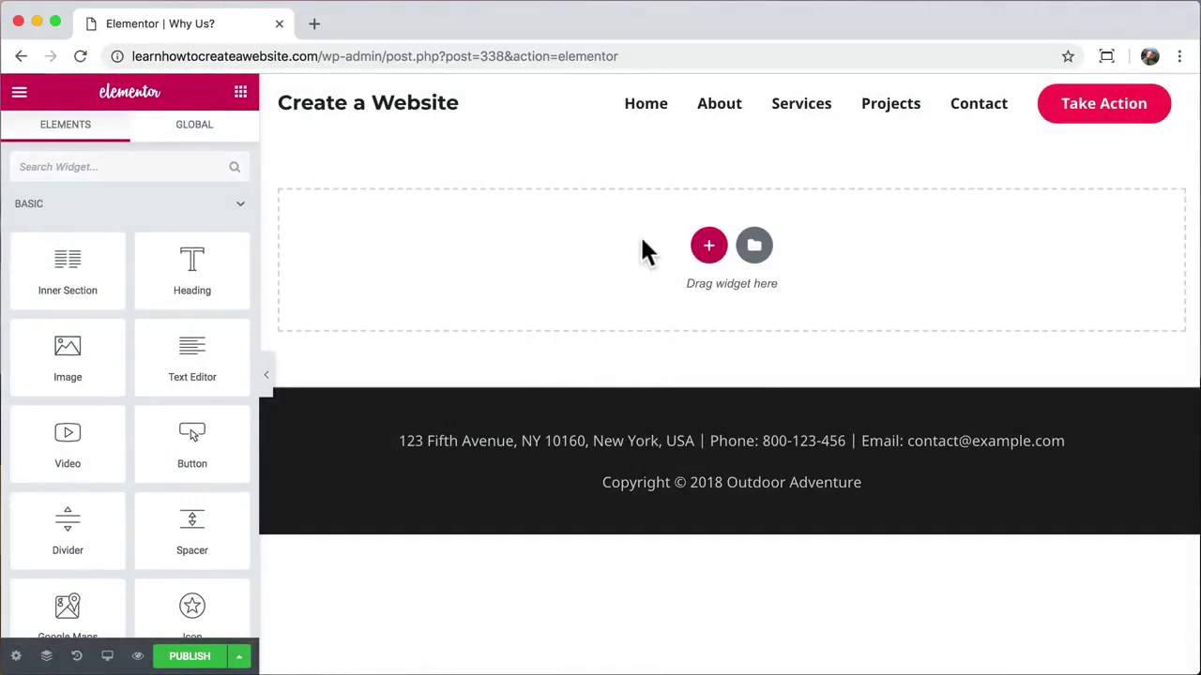
click(755, 245)
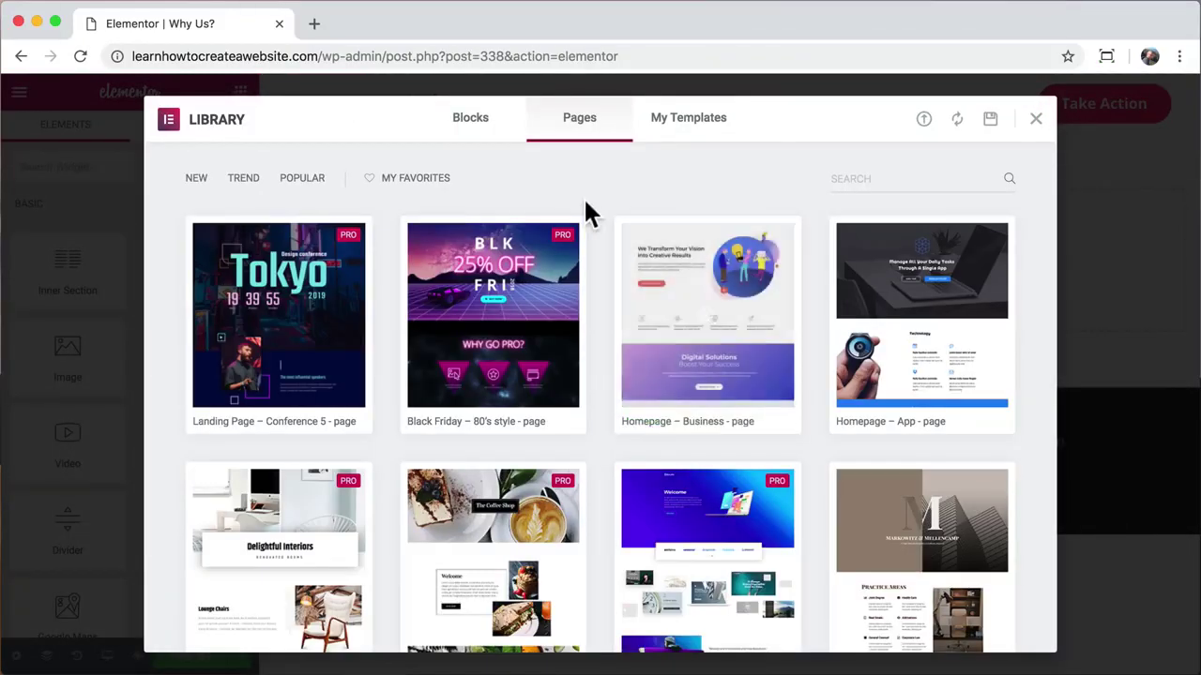
scroll(603, 228, down, 2)
scroll(603, 228, down, 10)
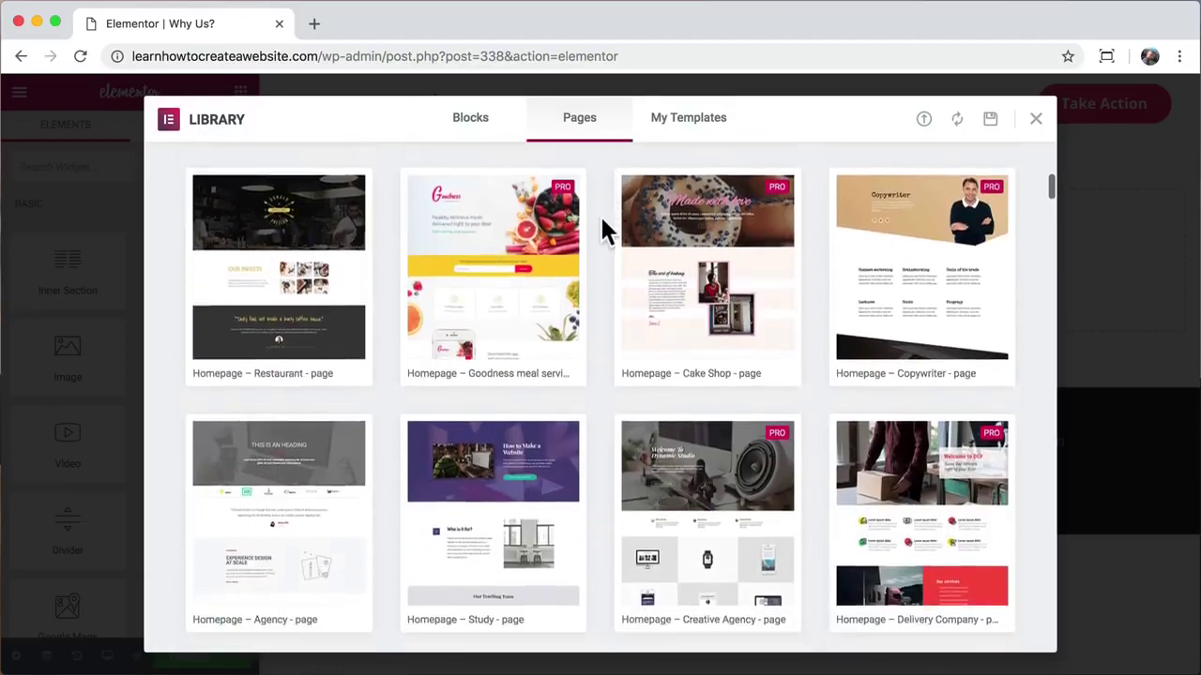
scroll(603, 228, down, 10)
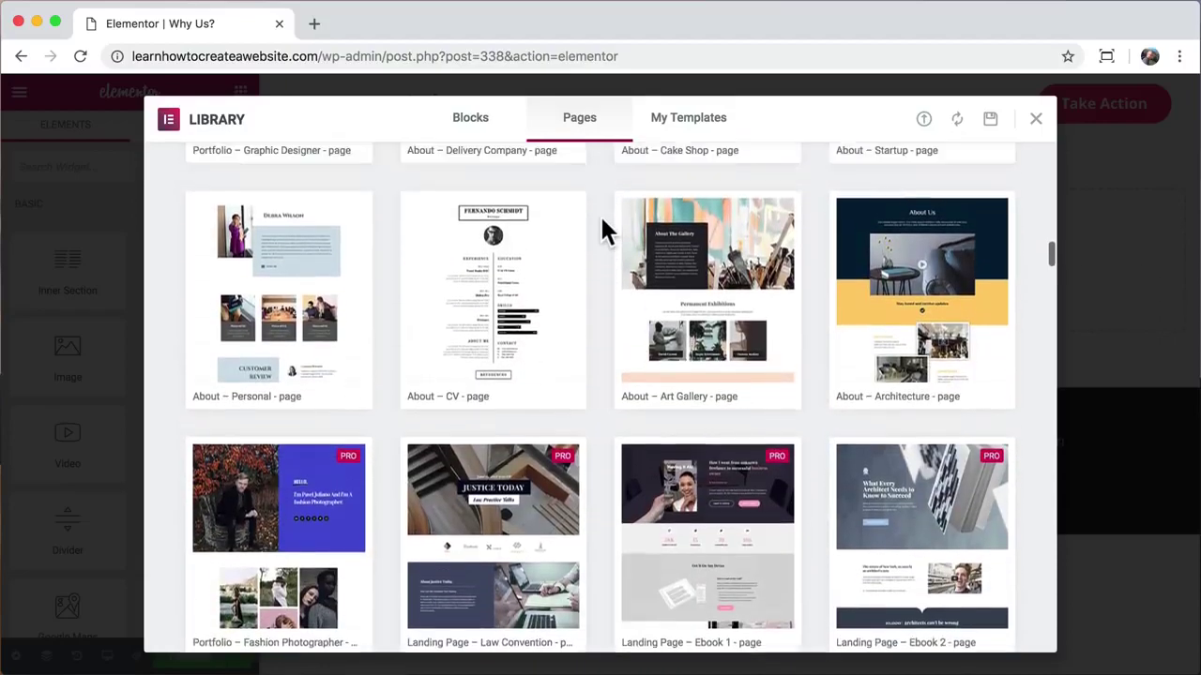
scroll(603, 228, up, 1)
scroll(603, 225, up, 20)
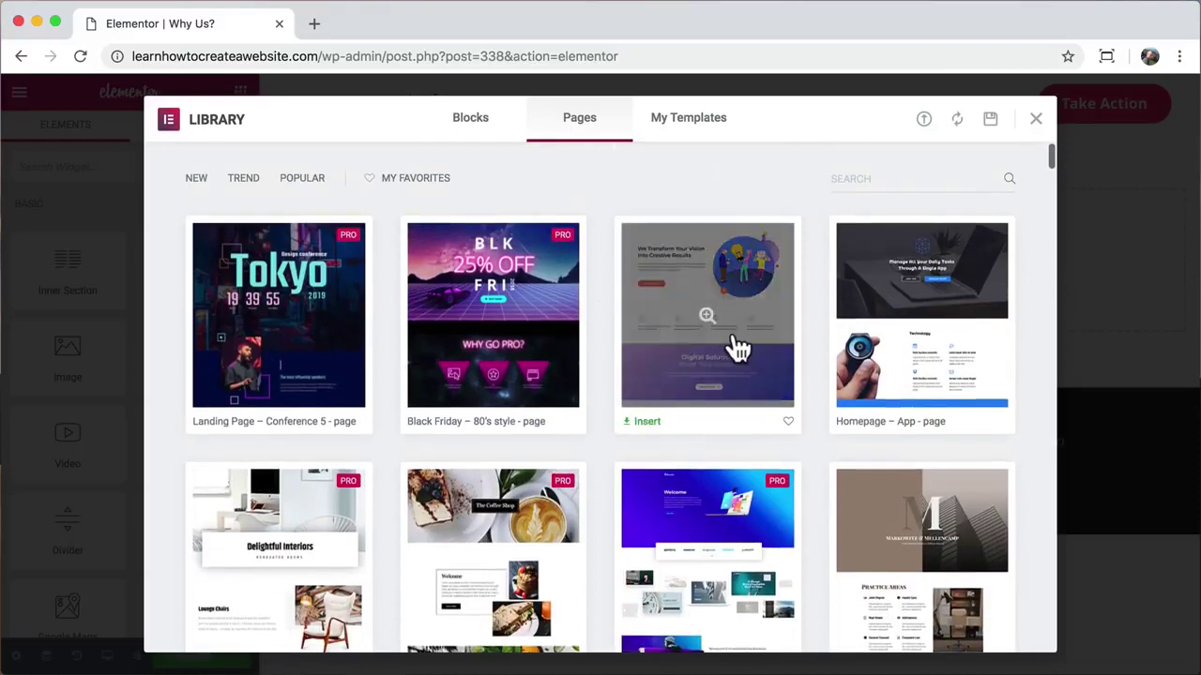
Step: Preview and insert the Homepage – Business template, then review it at full width
click(736, 343)
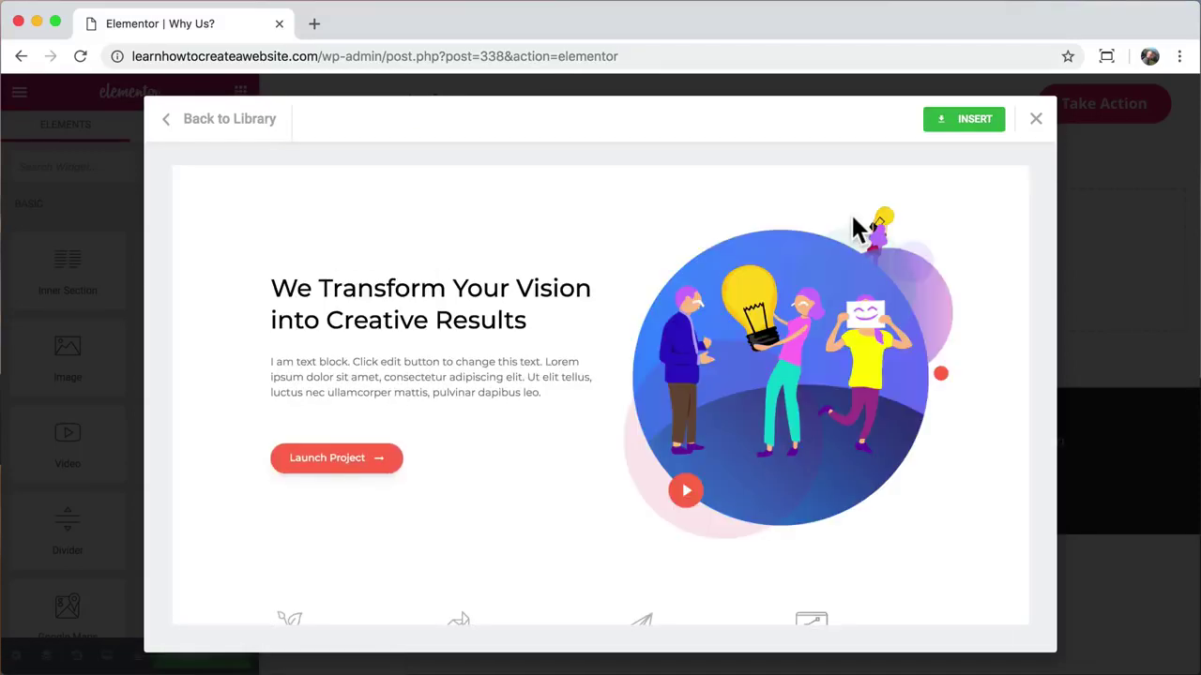
scroll(851, 212, down, 1)
click(966, 120)
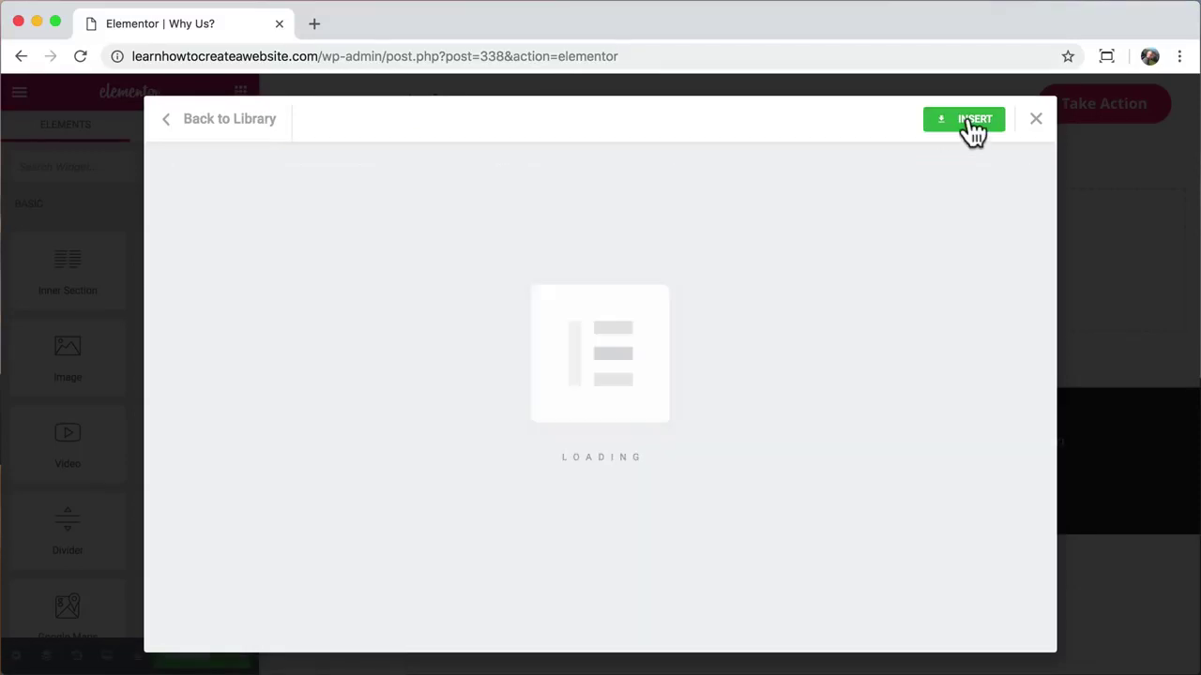
scroll(724, 234, down, 20)
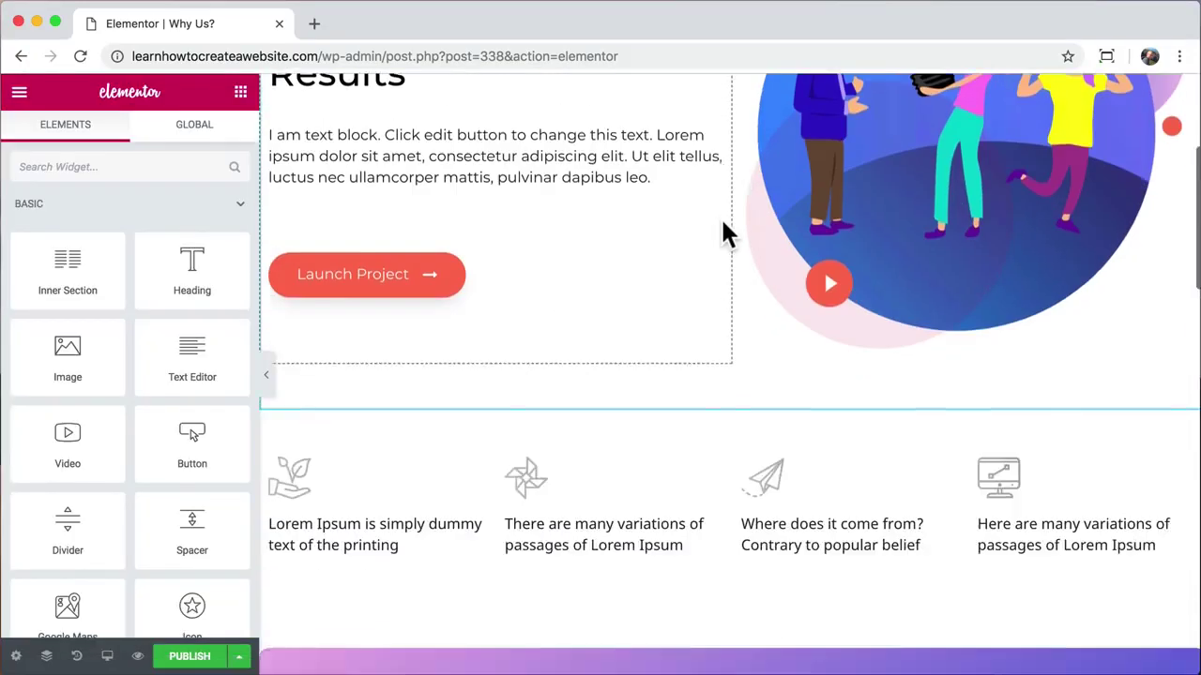
scroll(724, 234, up, 20)
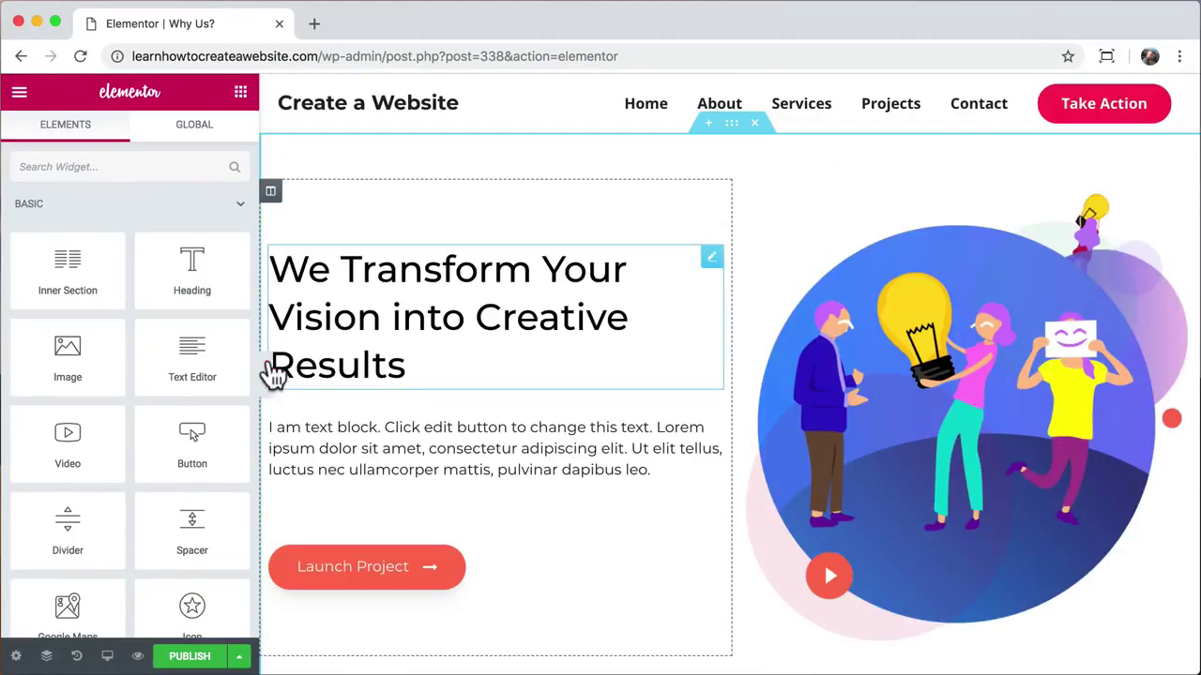
click(266, 377)
scroll(668, 373, down, 15)
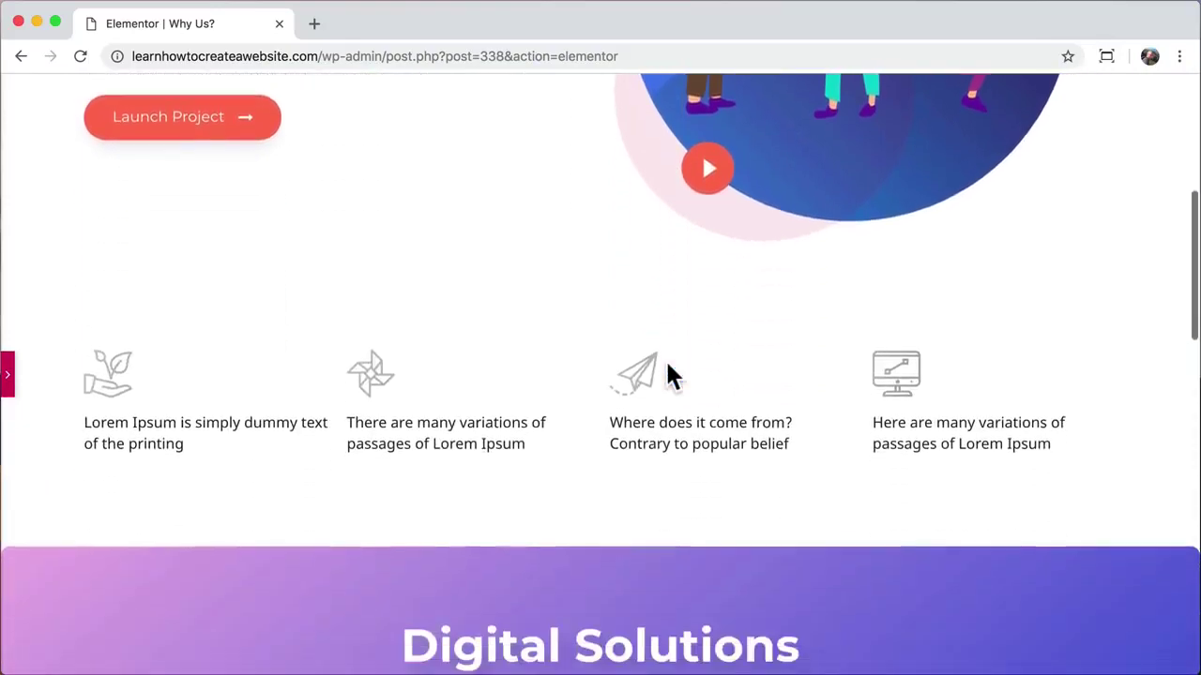
scroll(668, 374, down, 5)
scroll(666, 376, up, 20)
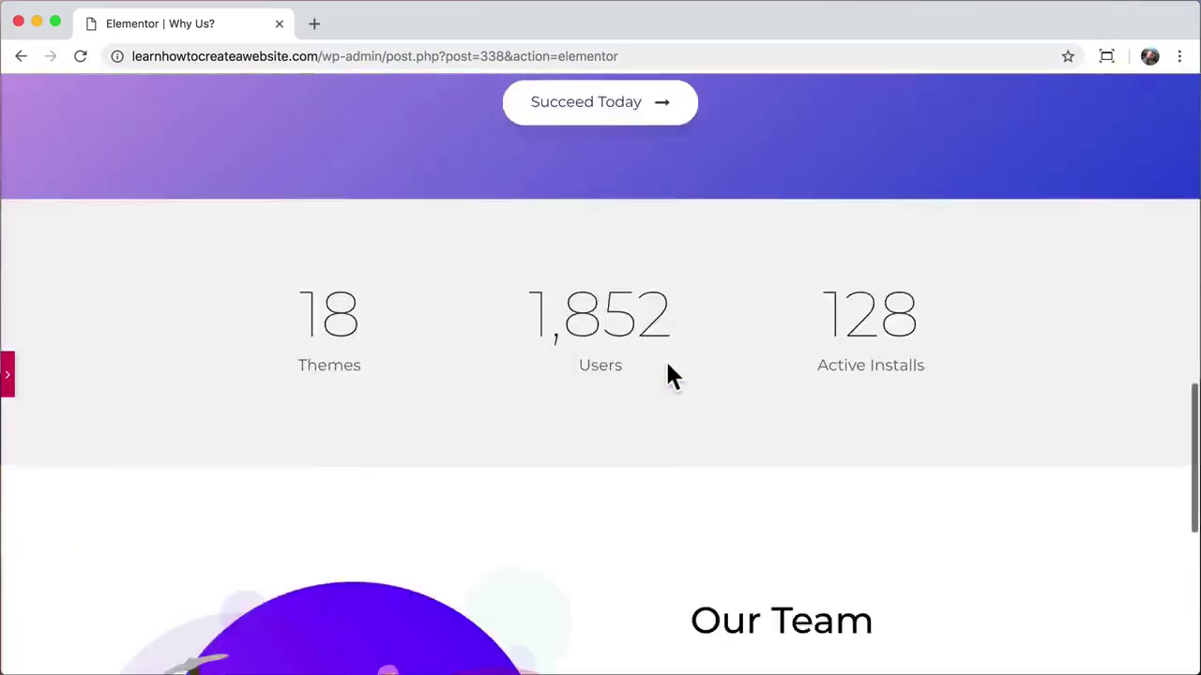
click(8, 375)
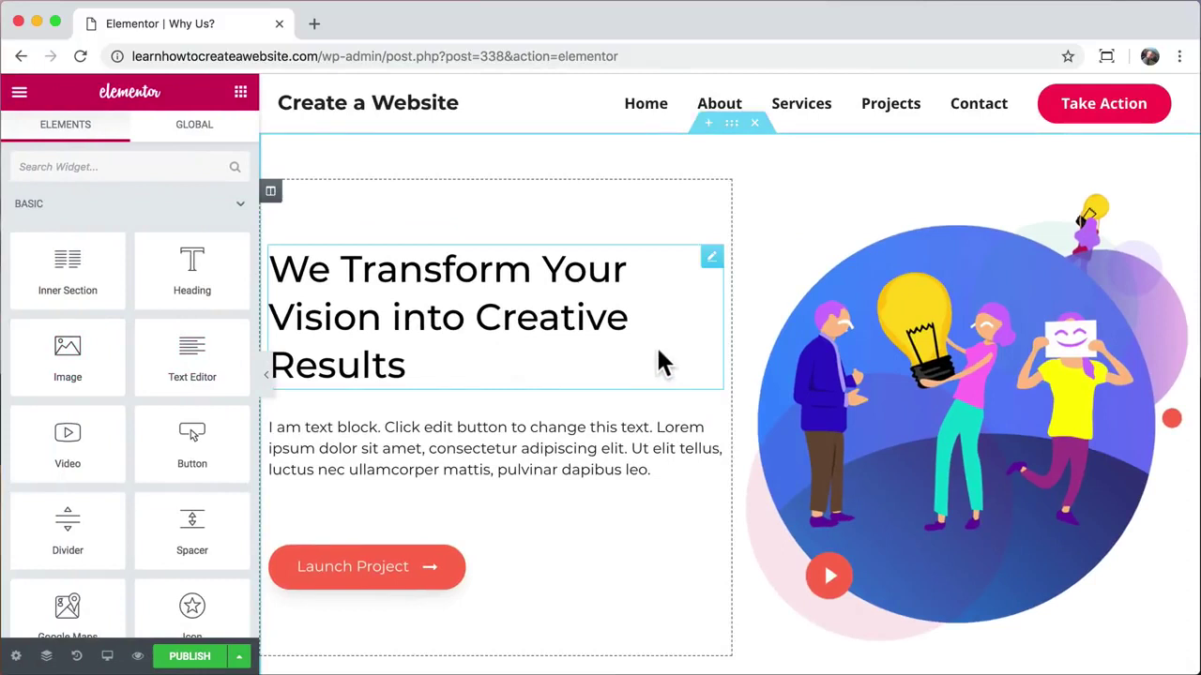
scroll(665, 360, down, 5)
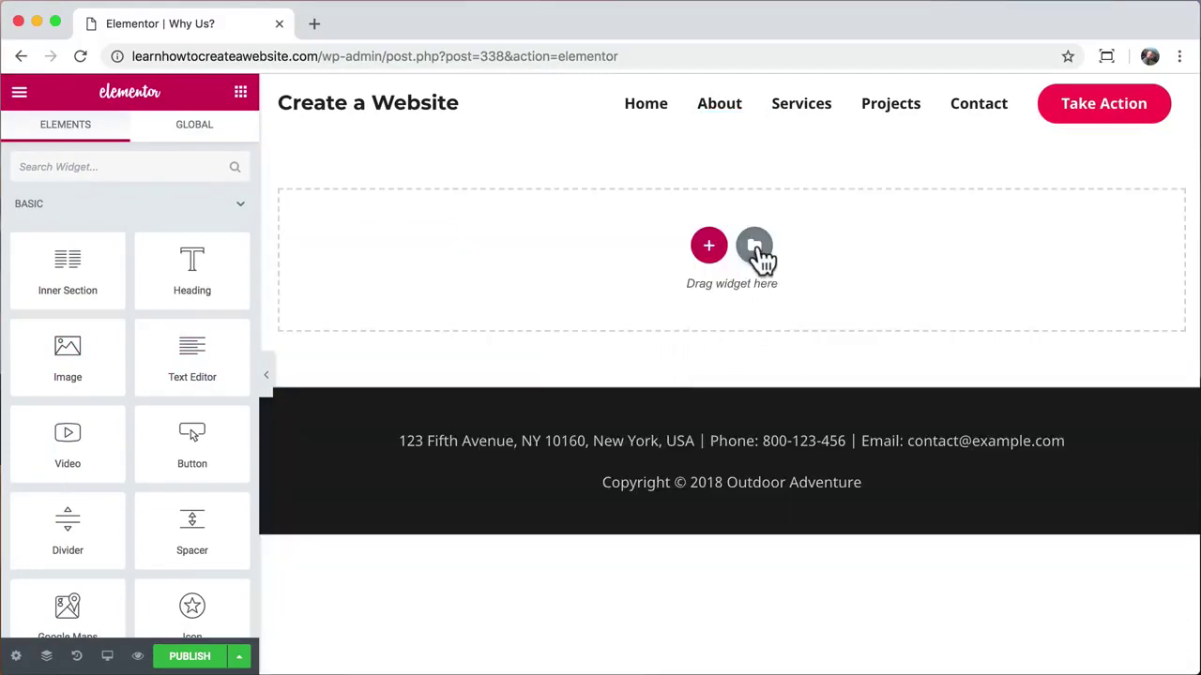
Step: Insert the '17 travel inventions we need right now' block from the library's Hero blocks
click(754, 246)
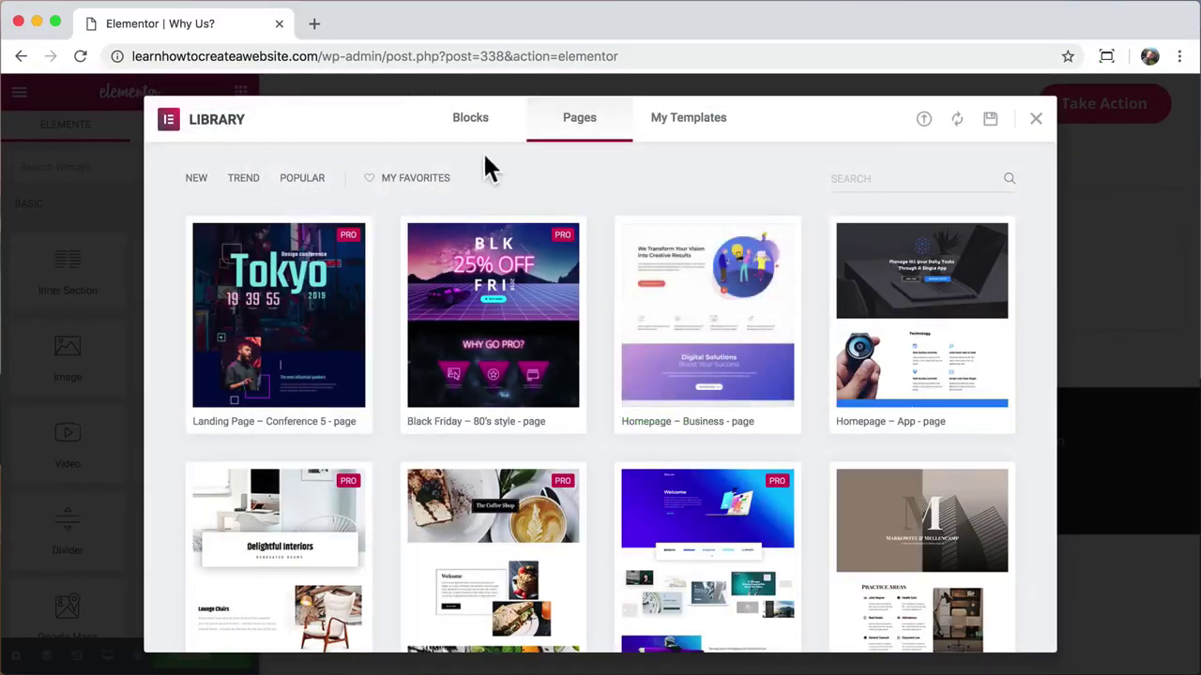
click(480, 134)
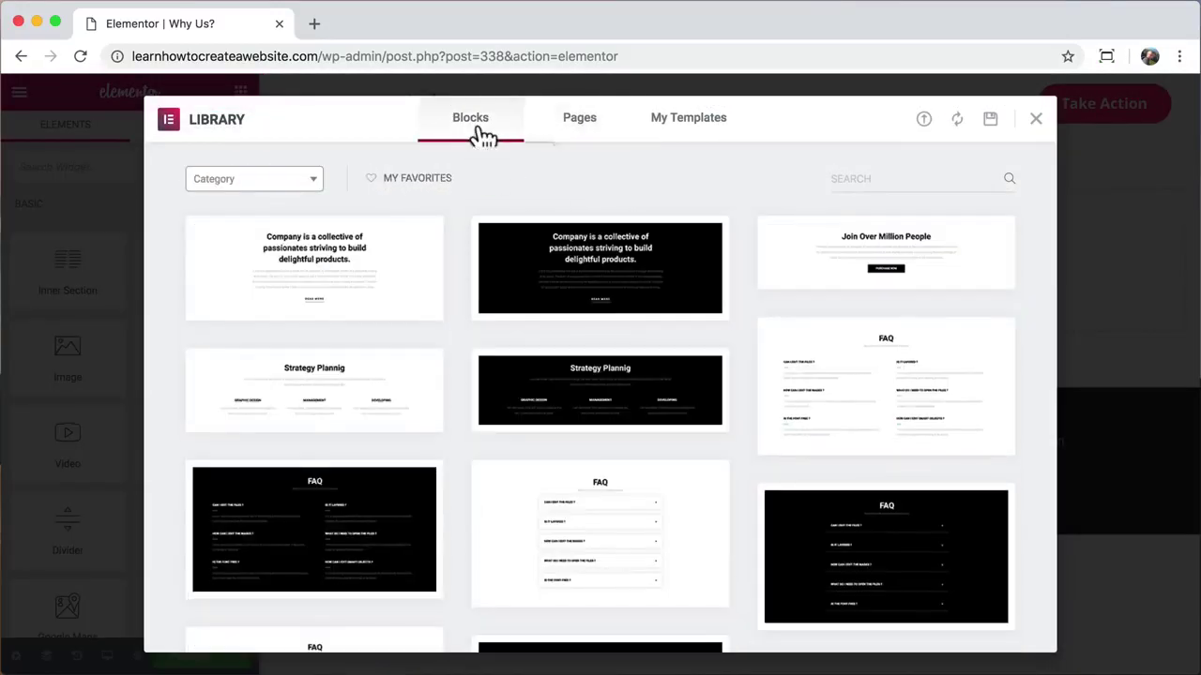
click(316, 192)
scroll(274, 309, down, 3)
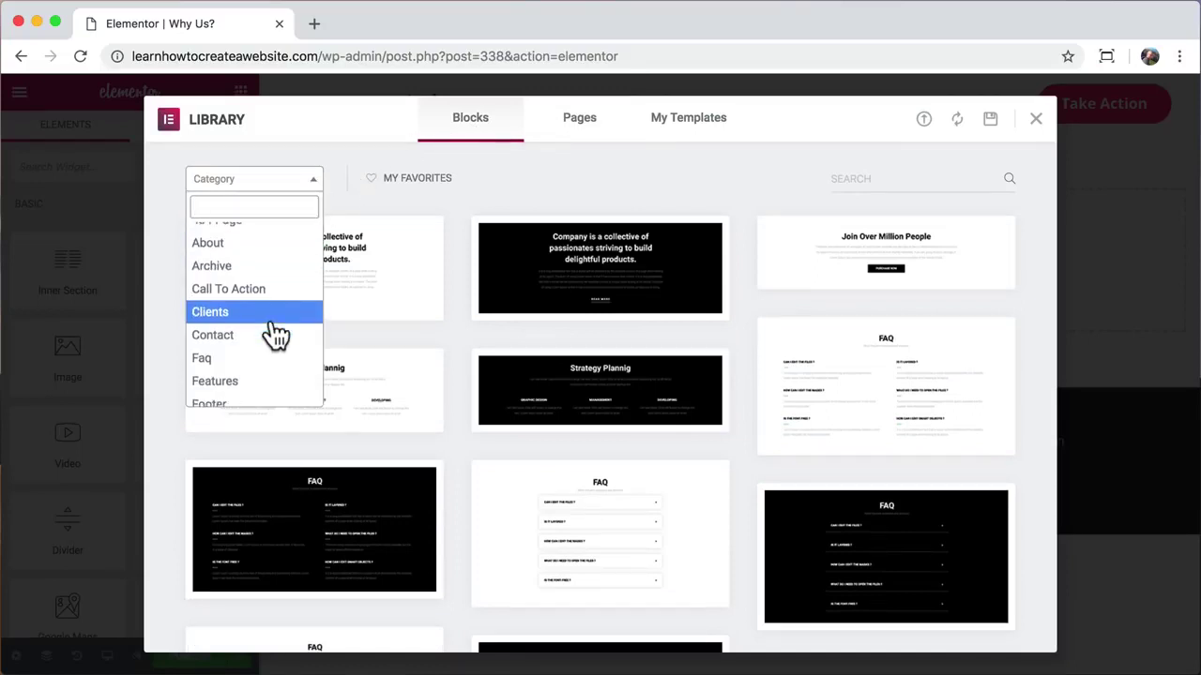
click(265, 347)
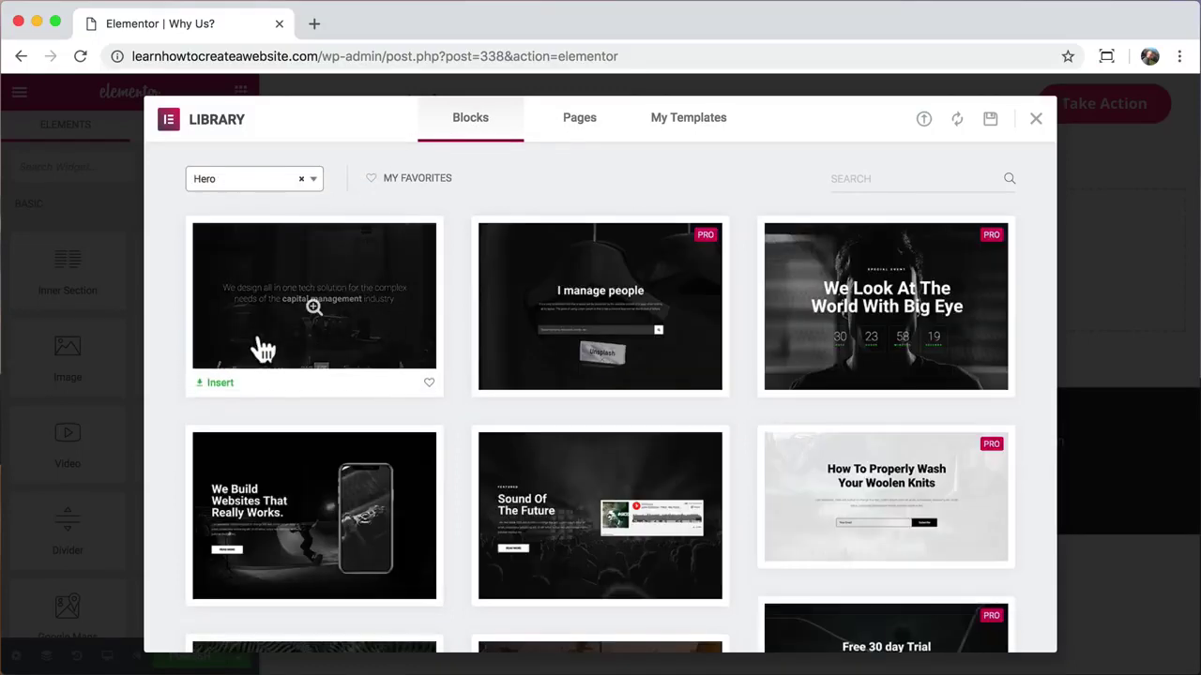
scroll(166, 352, down, 5)
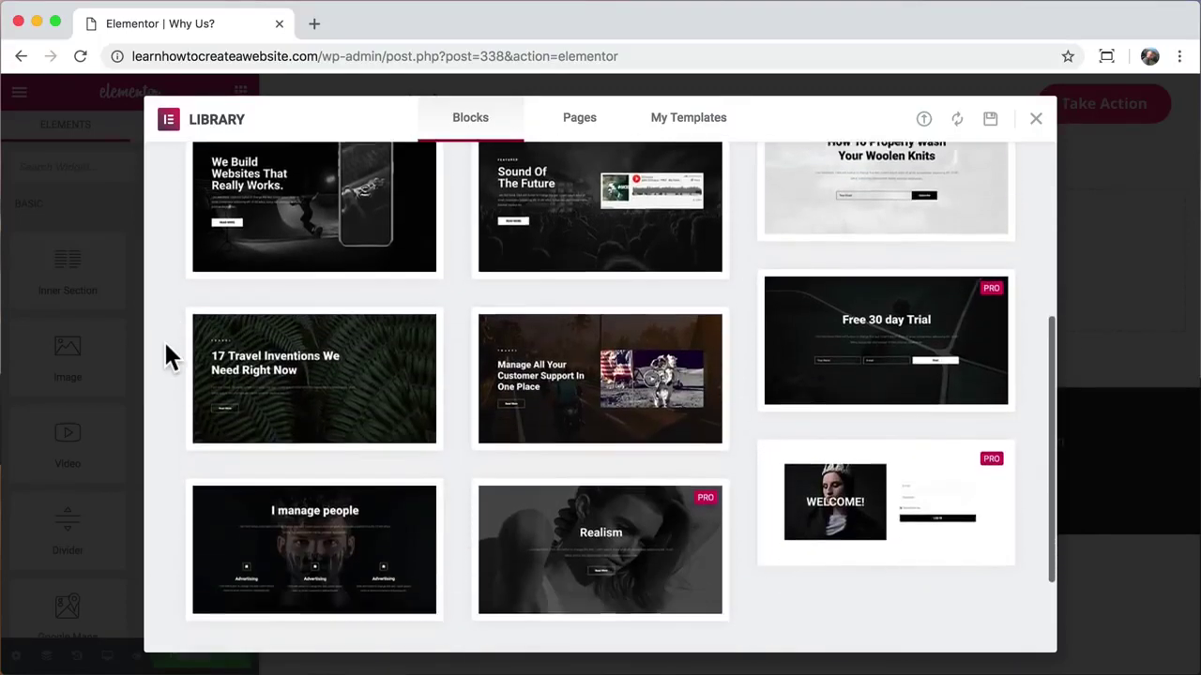
click(300, 394)
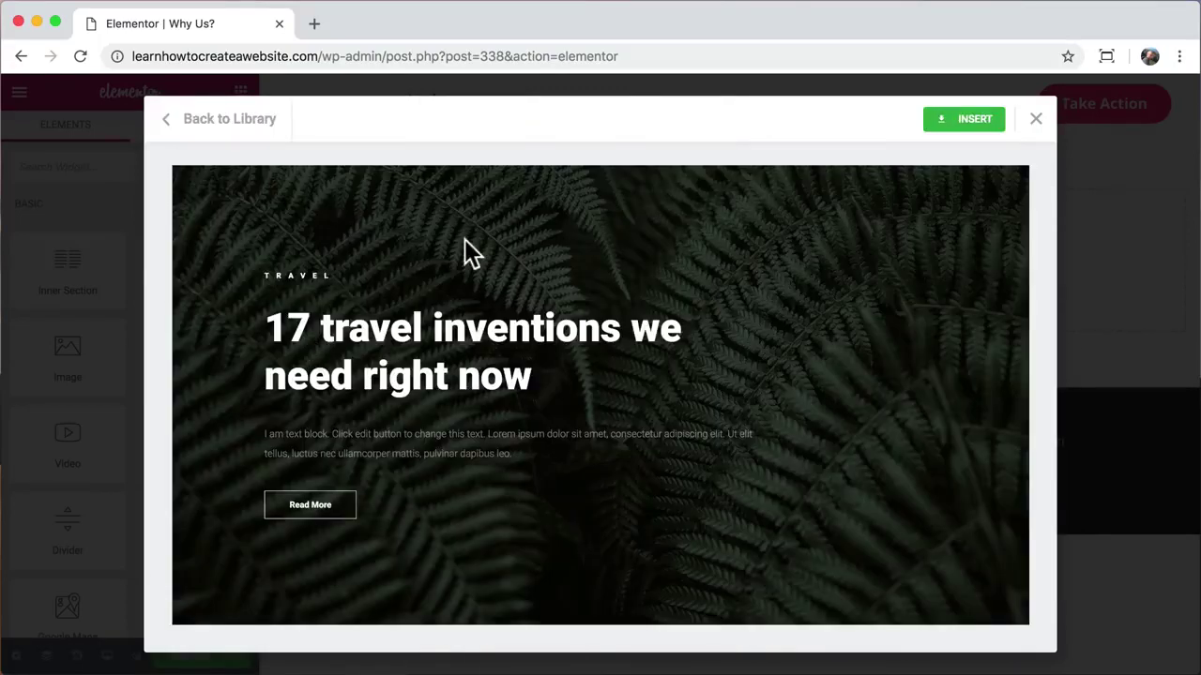
click(966, 119)
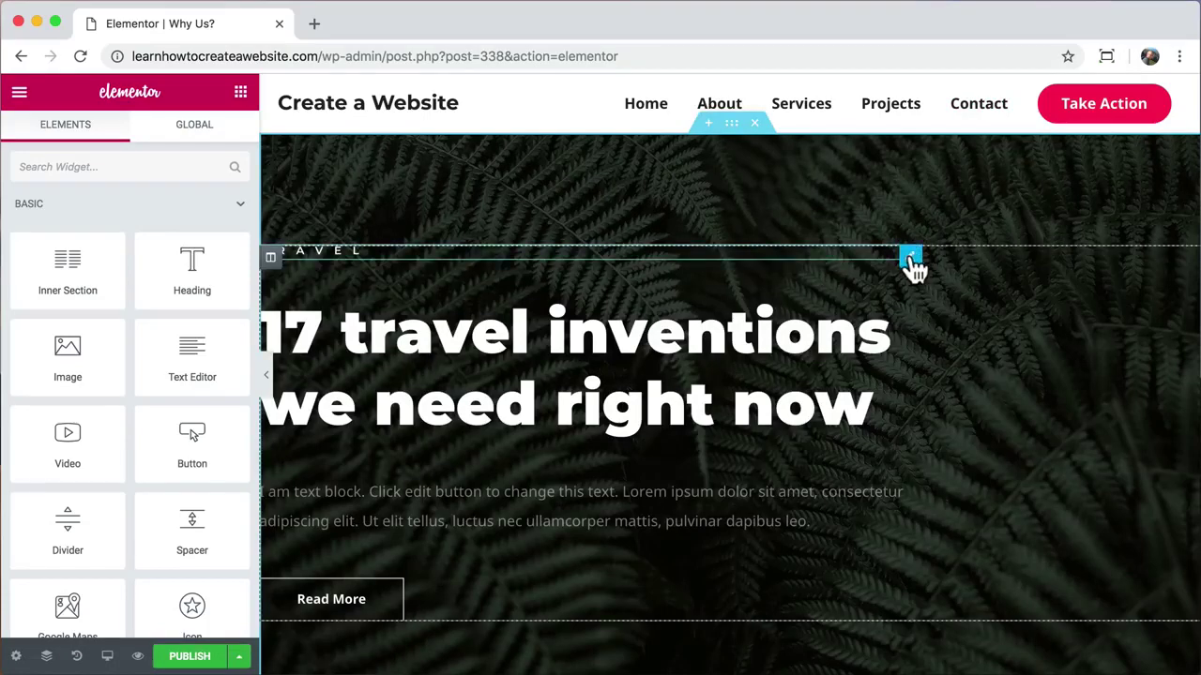
Step: Delete the small TRAVEL label, change the big heading to 'Why Us', and centre it
right_click(911, 259)
click(950, 522)
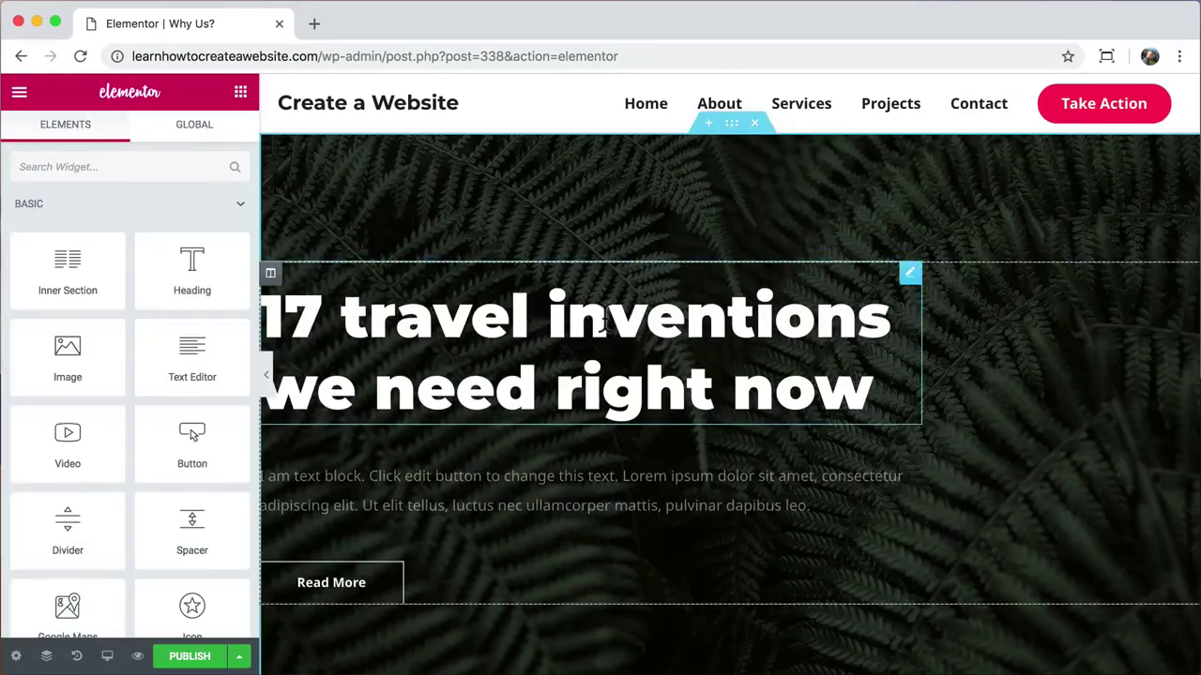
click(910, 272)
drag(155, 272, 2, 245)
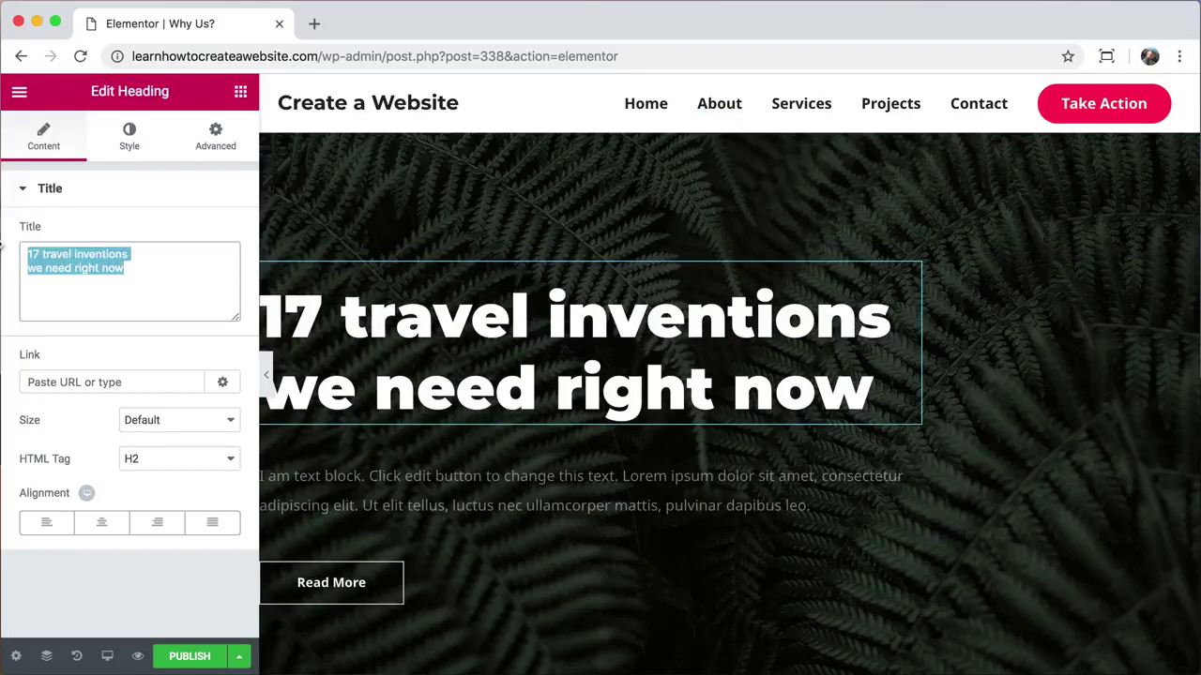
text(Why Us?)
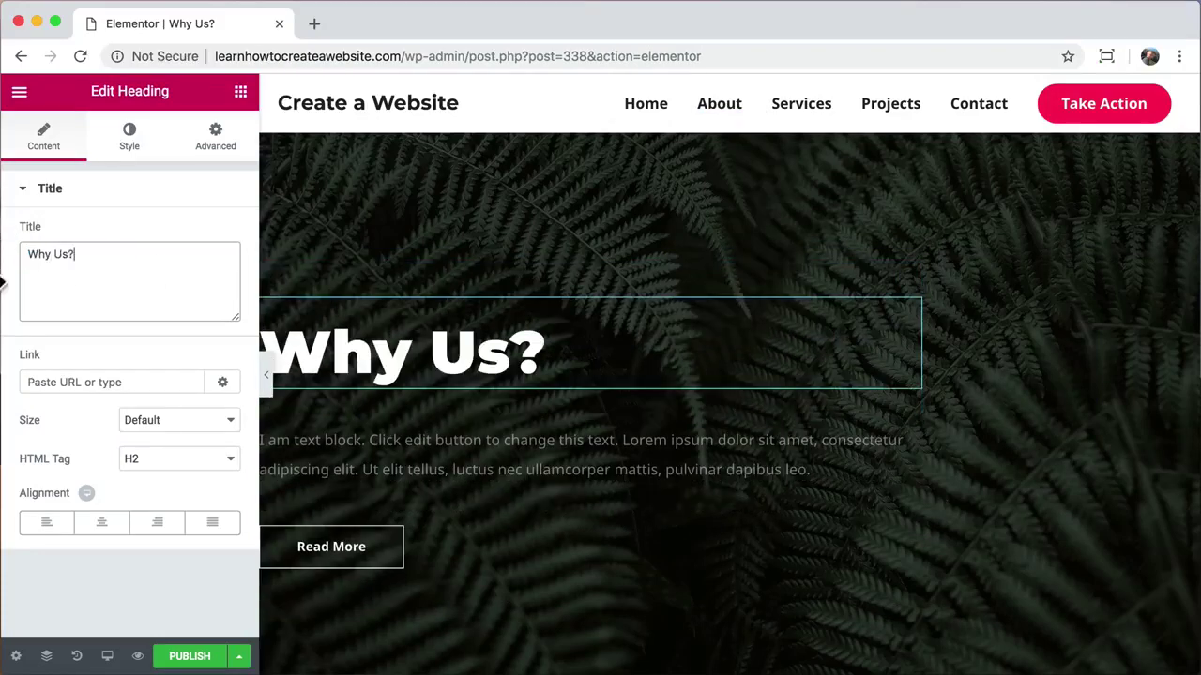
click(103, 526)
Step: Centre the hero paragraph and make its text fully opaque white
click(361, 450)
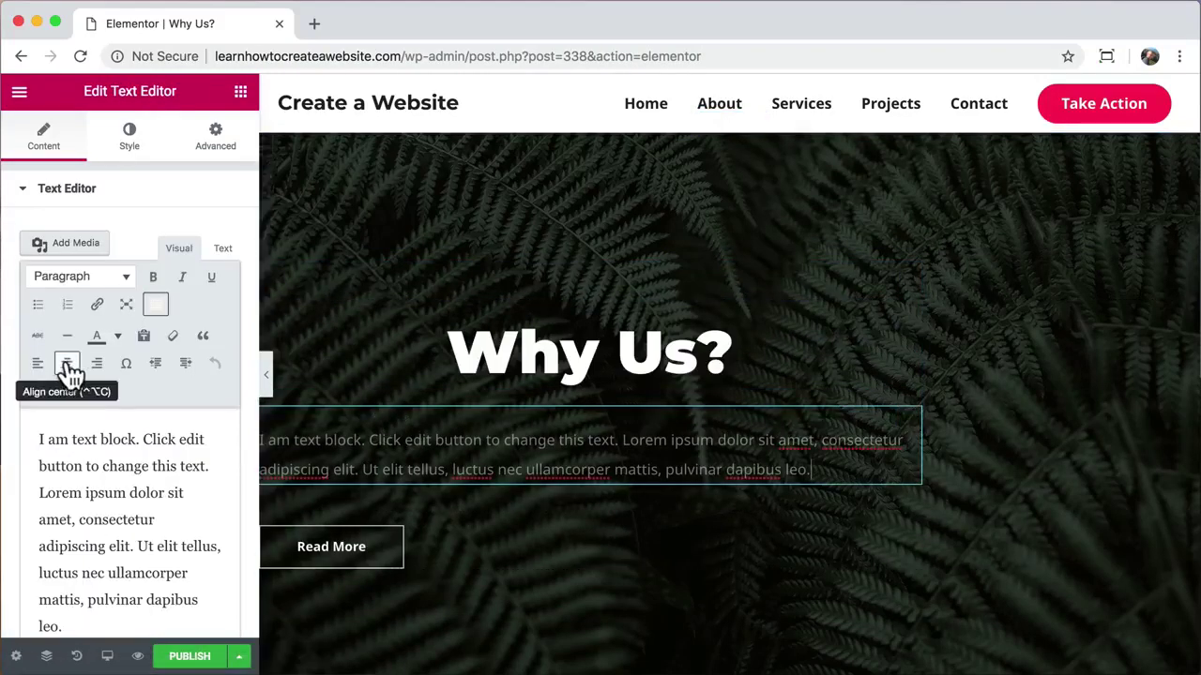
click(69, 366)
click(129, 149)
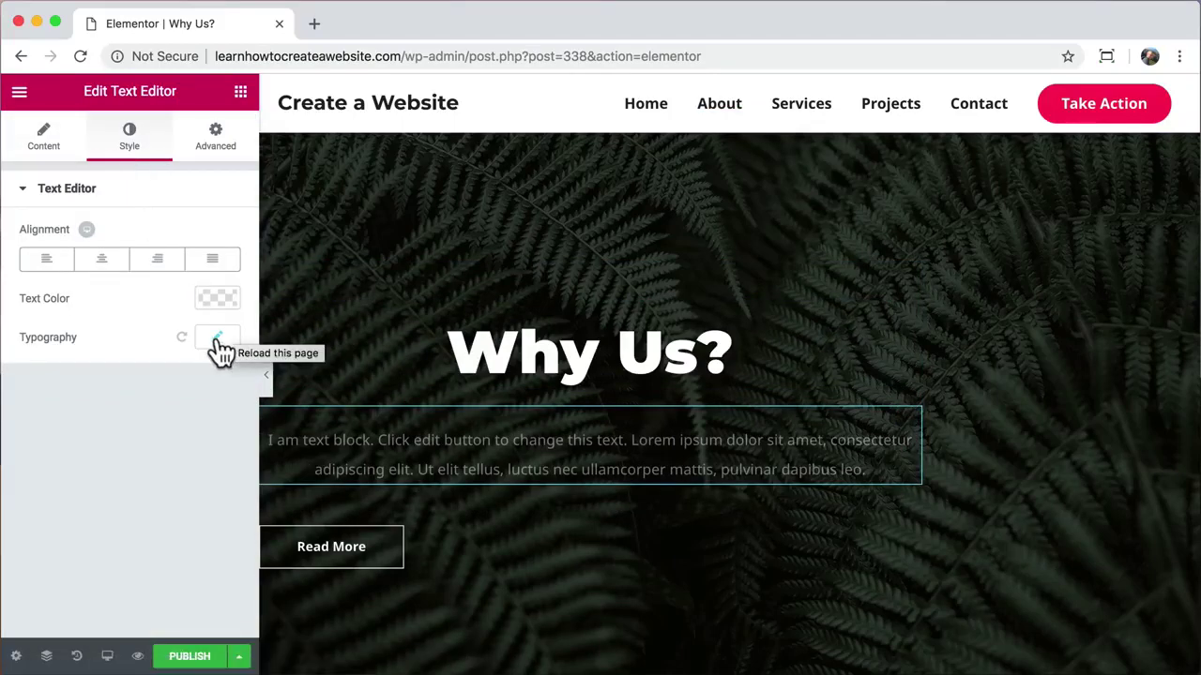
click(218, 299)
click(224, 295)
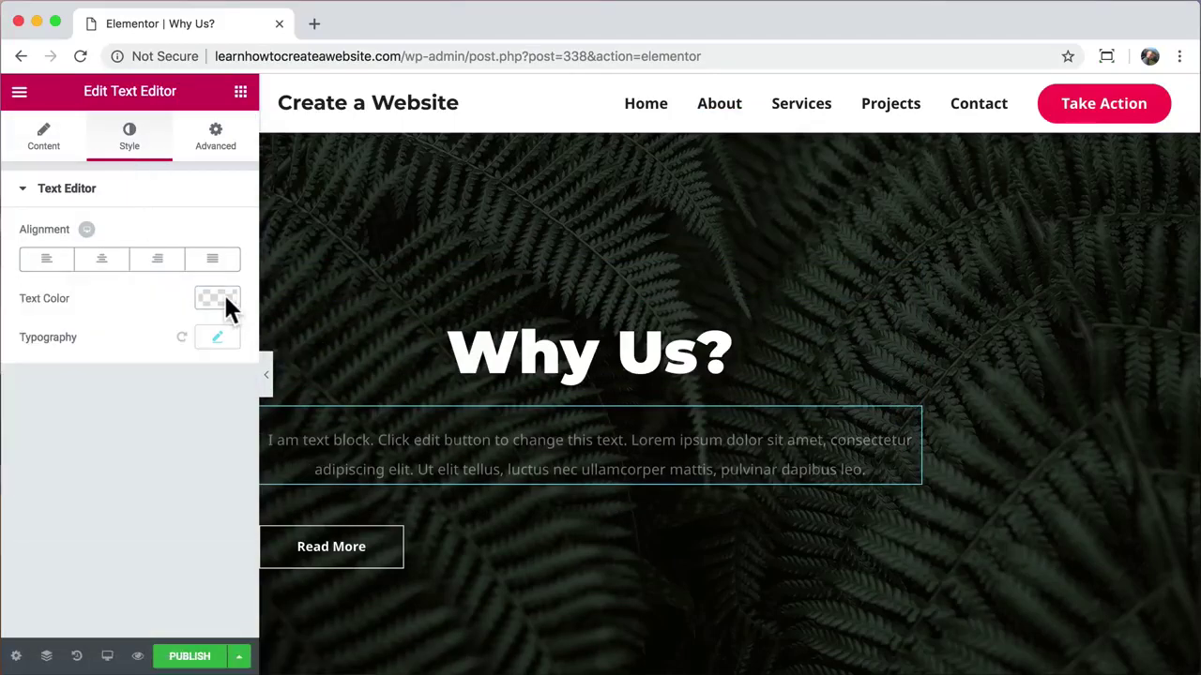
click(225, 295)
drag(226, 420, 226, 324)
click(224, 297)
Step: Centre the Read More button and preview the hero without the panel
click(337, 553)
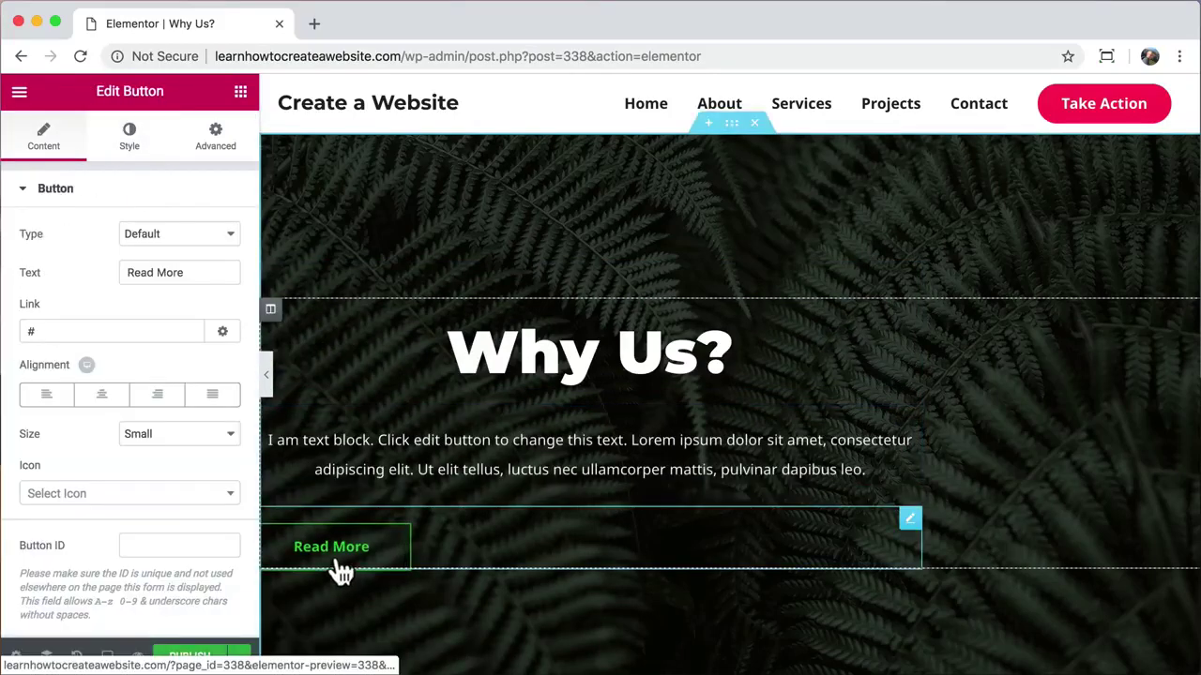
click(101, 398)
click(266, 379)
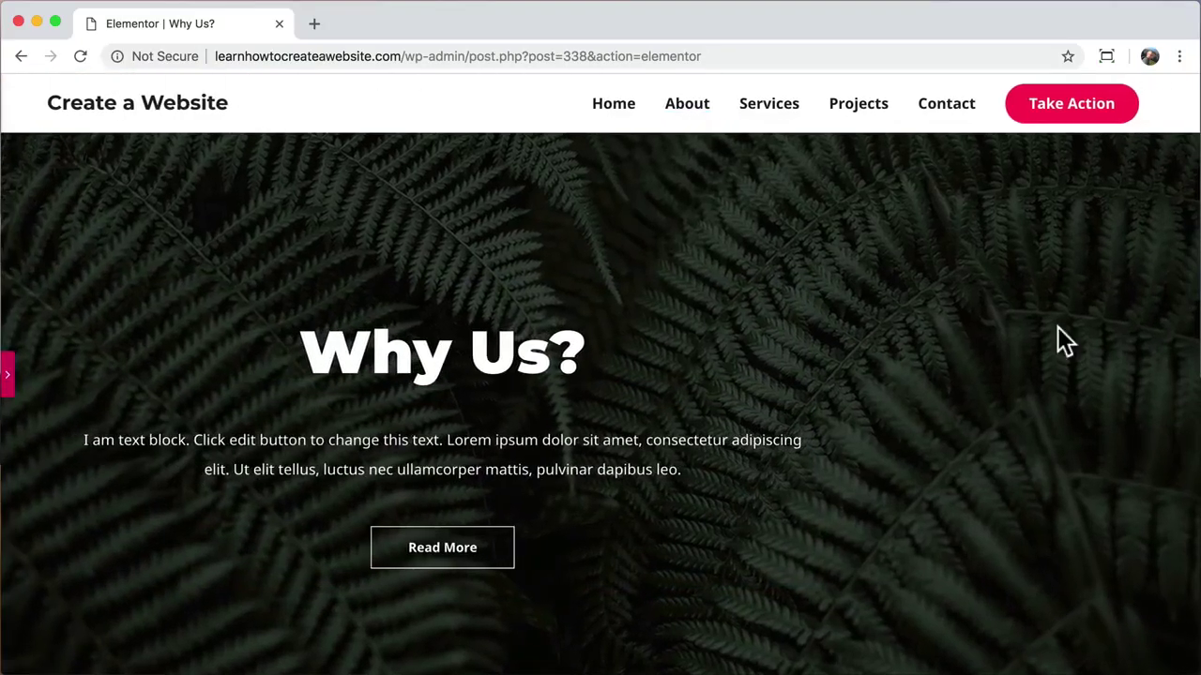
click(9, 375)
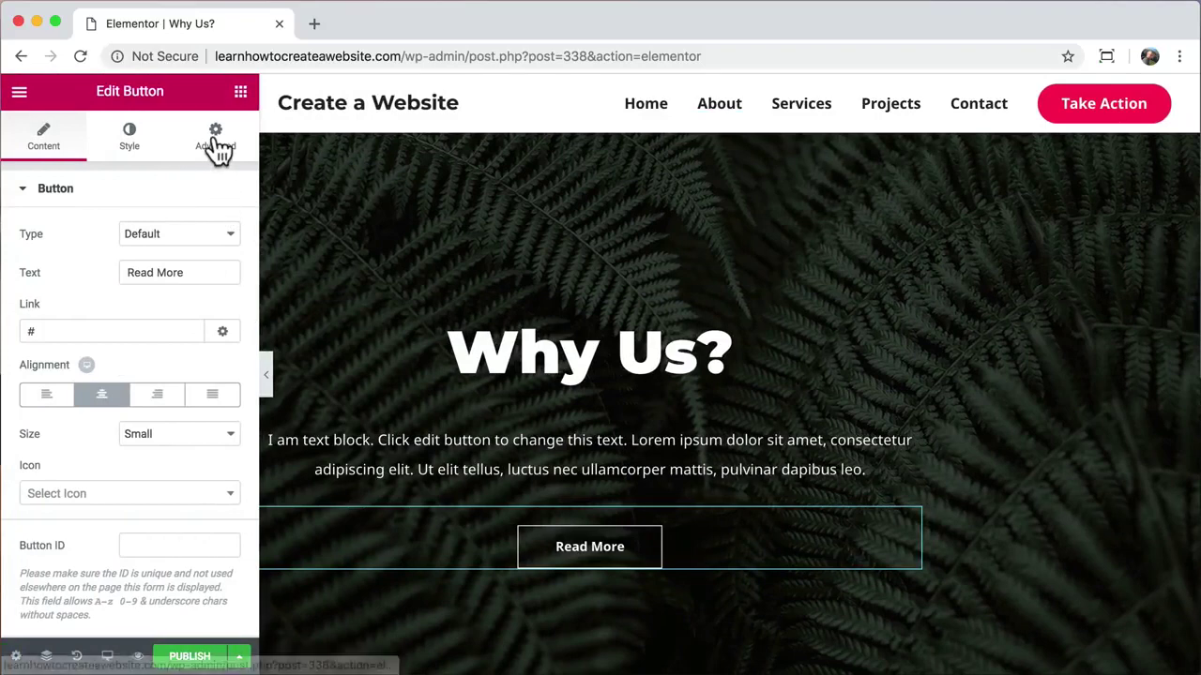
Step: Set the hero column's right and left padding to 15 px, then select the hero section's style settings
click(730, 128)
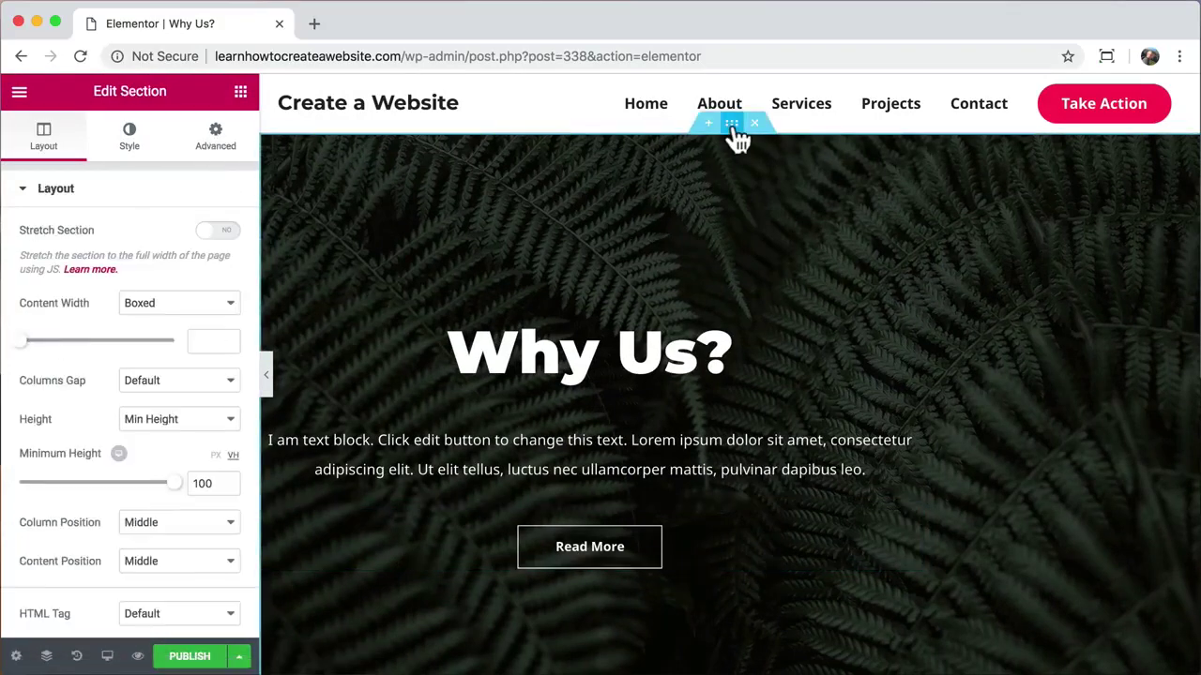
click(215, 141)
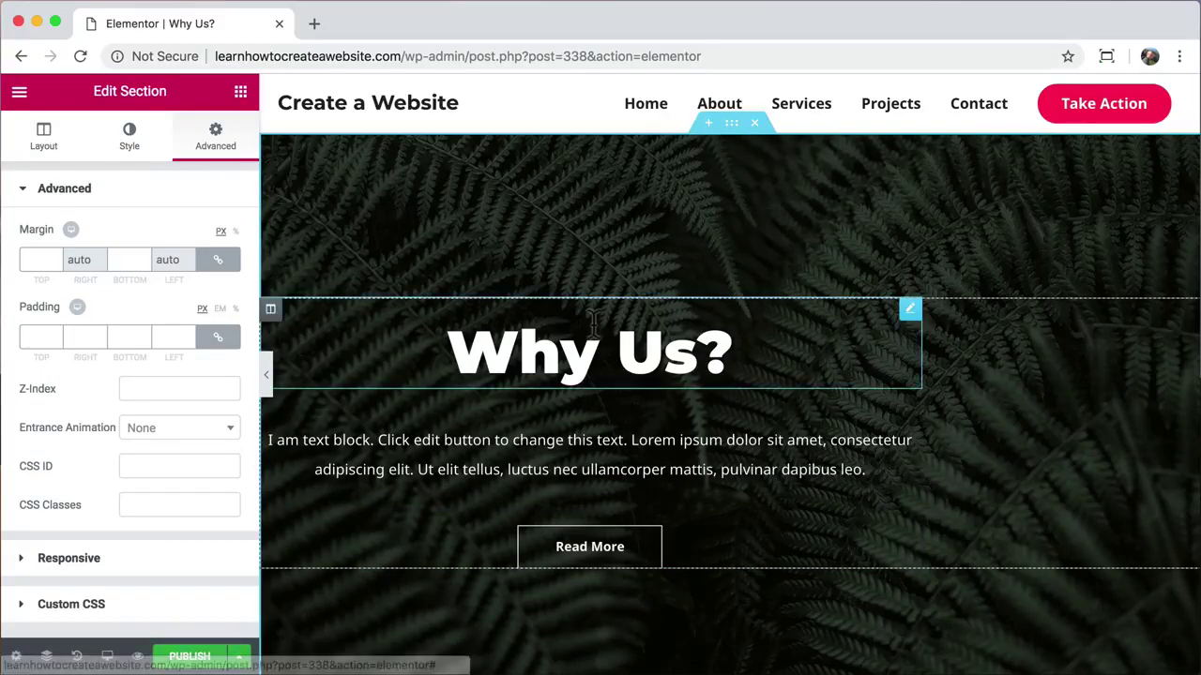
click(270, 310)
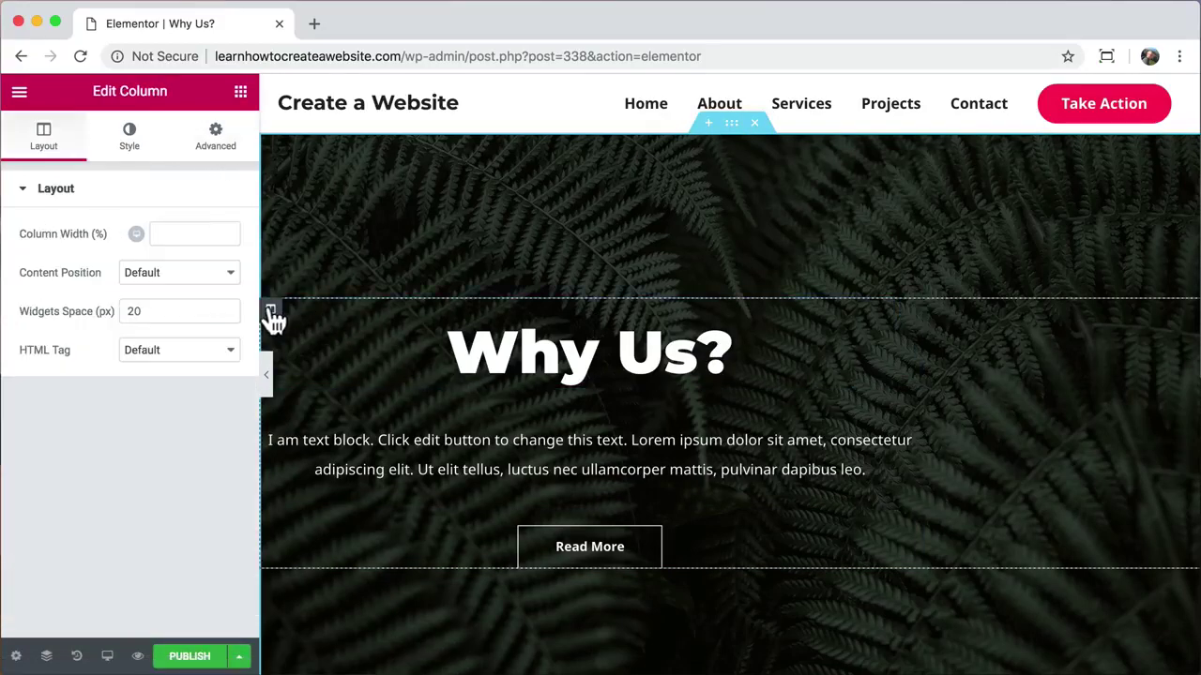
click(216, 148)
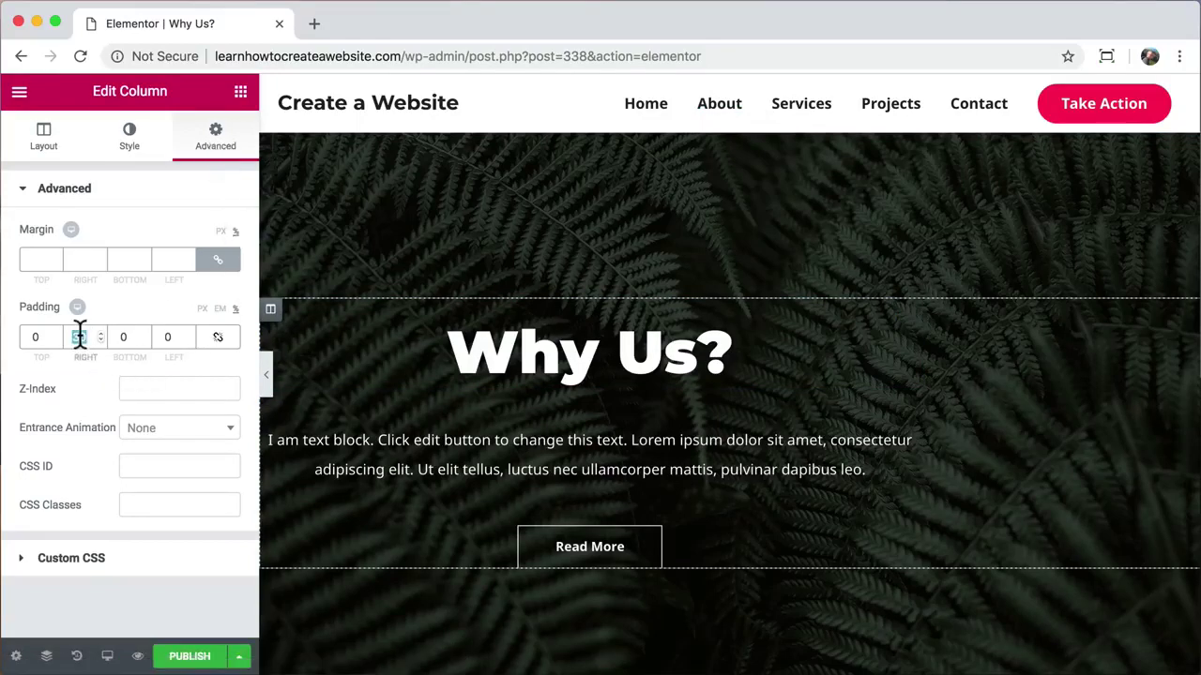
text(0)
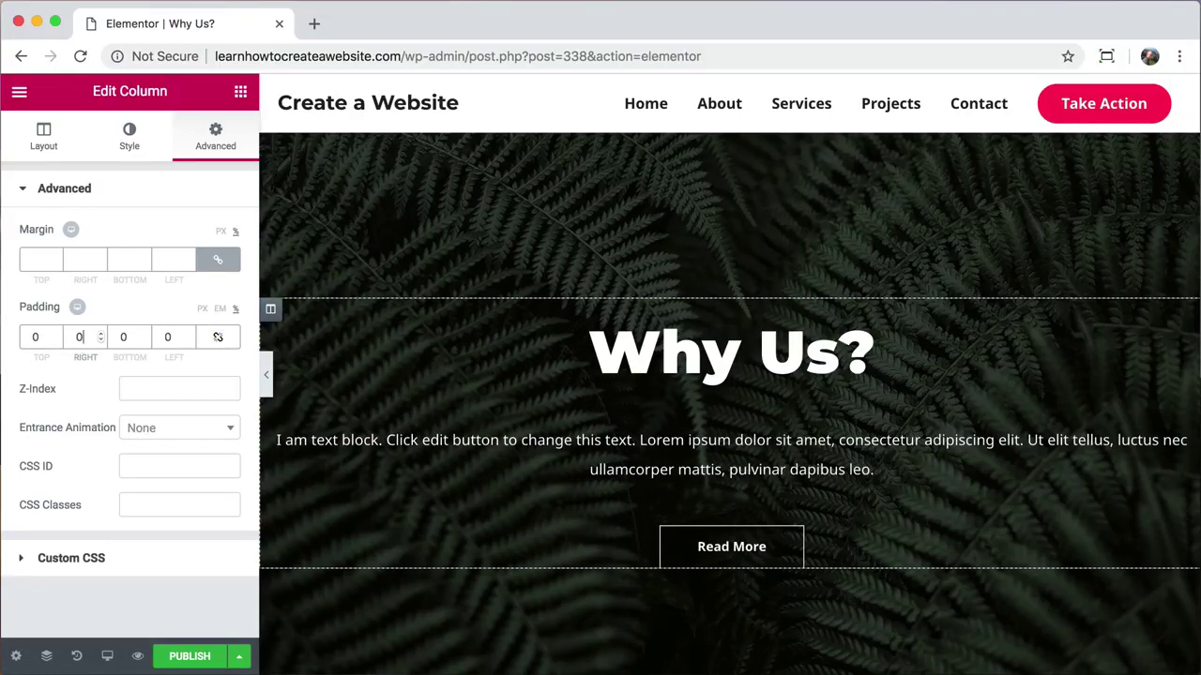
text(15)
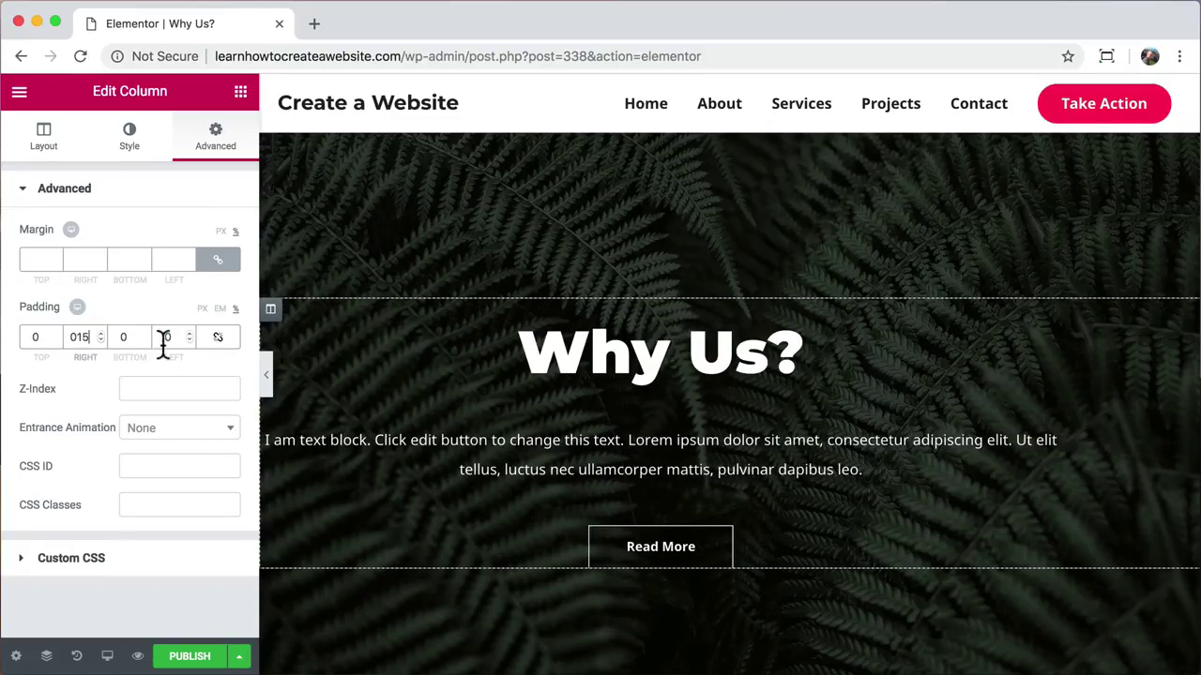
click(166, 339)
text(150)
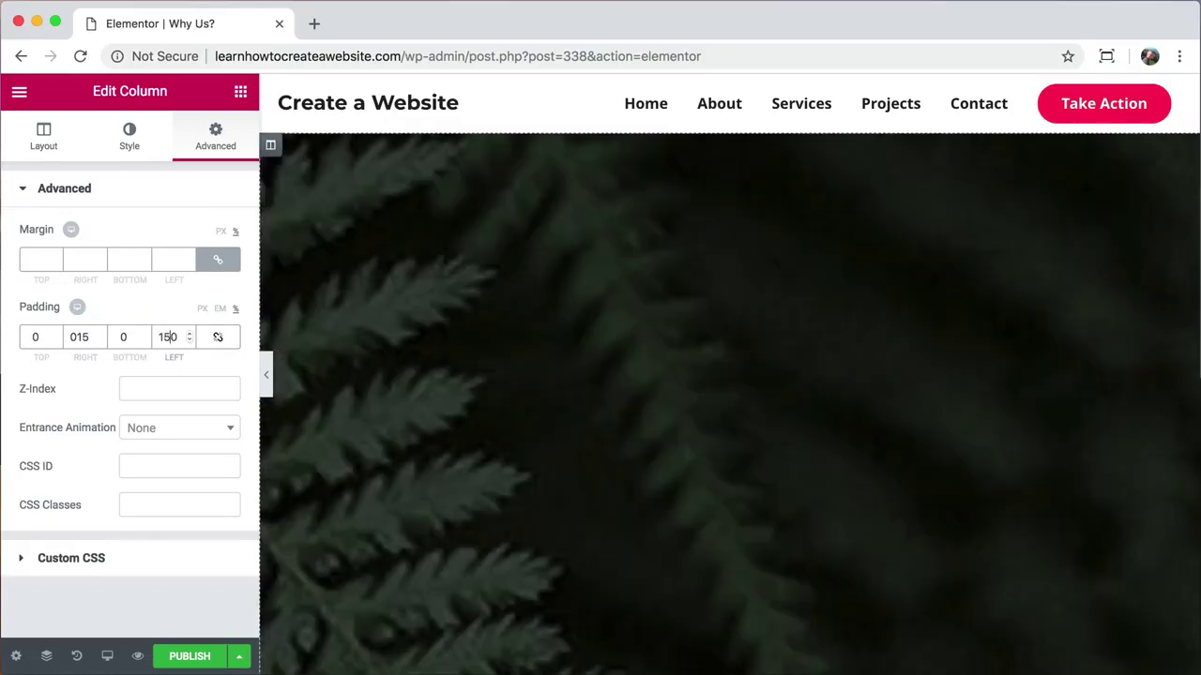
key(BackSpace)
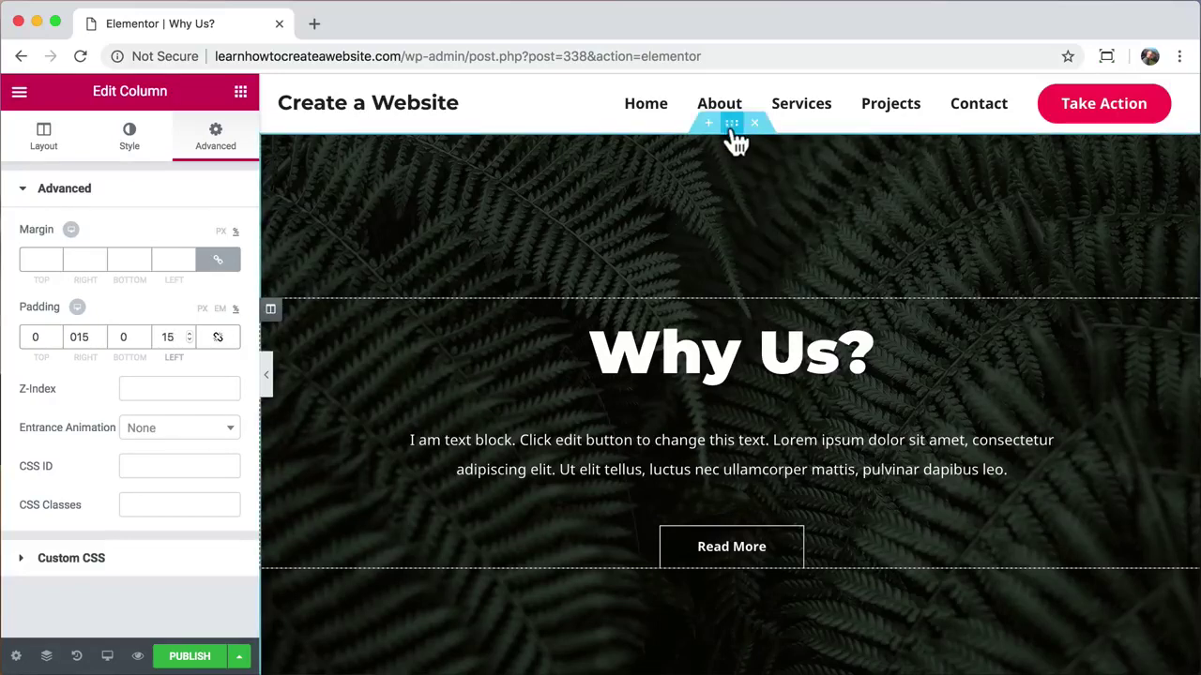
click(732, 126)
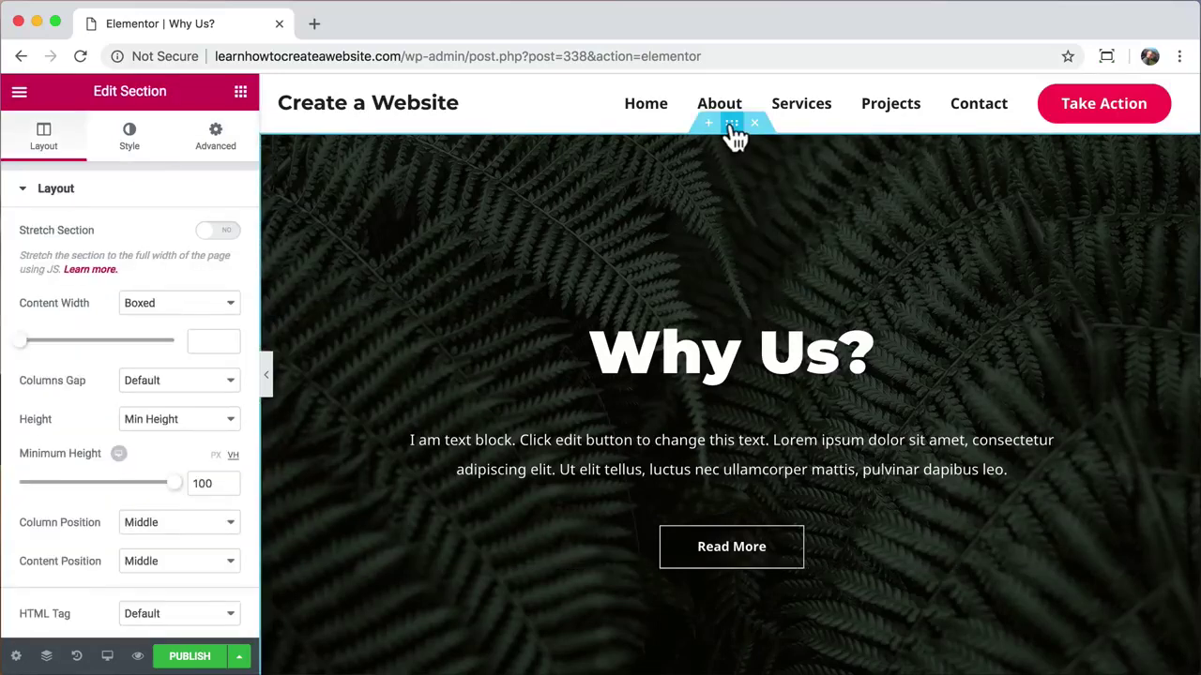
click(130, 140)
Step: Replace the fern background image with the kayaks-on-the-sea photo from the media library
mouse_move(193, 415)
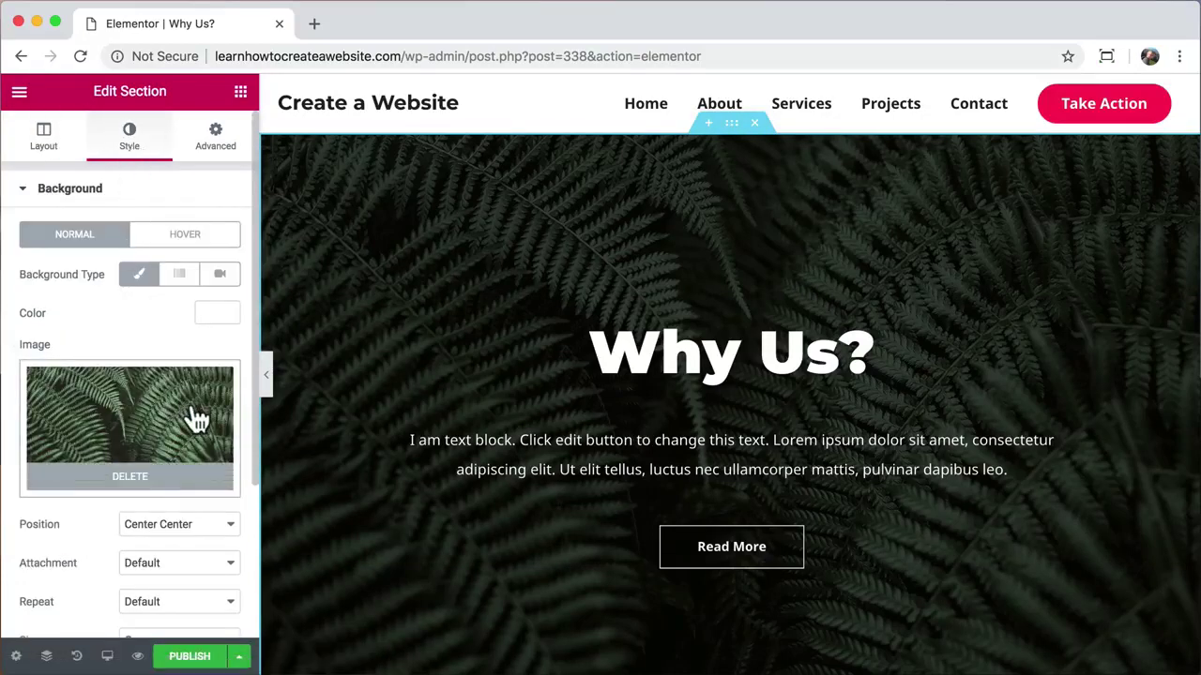
click(131, 477)
click(146, 469)
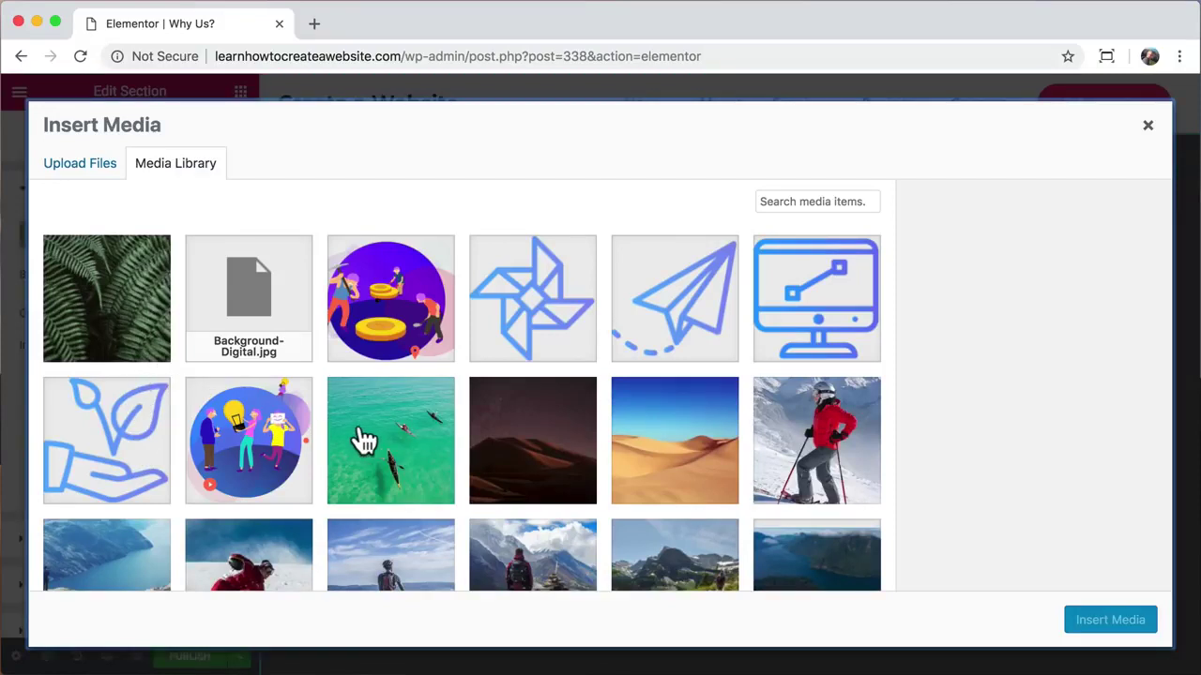
click(375, 439)
click(1104, 622)
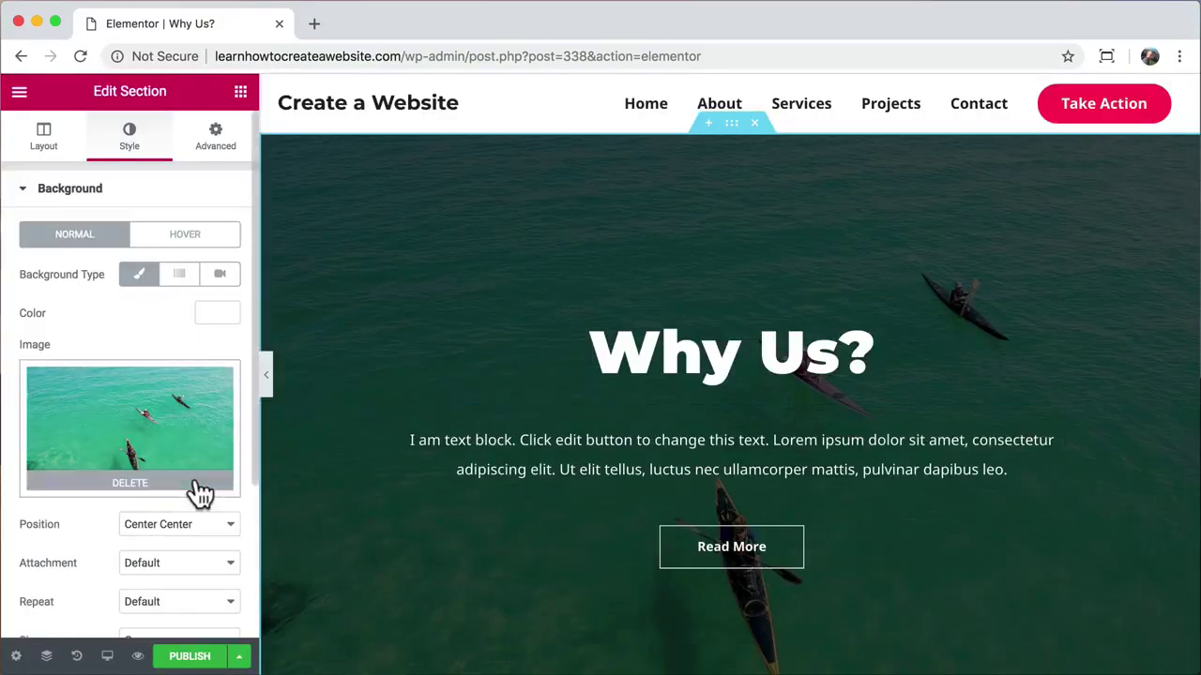
Step: Lower the hero's background overlay opacity to 0.44
scroll(196, 490, down, 3)
click(196, 486)
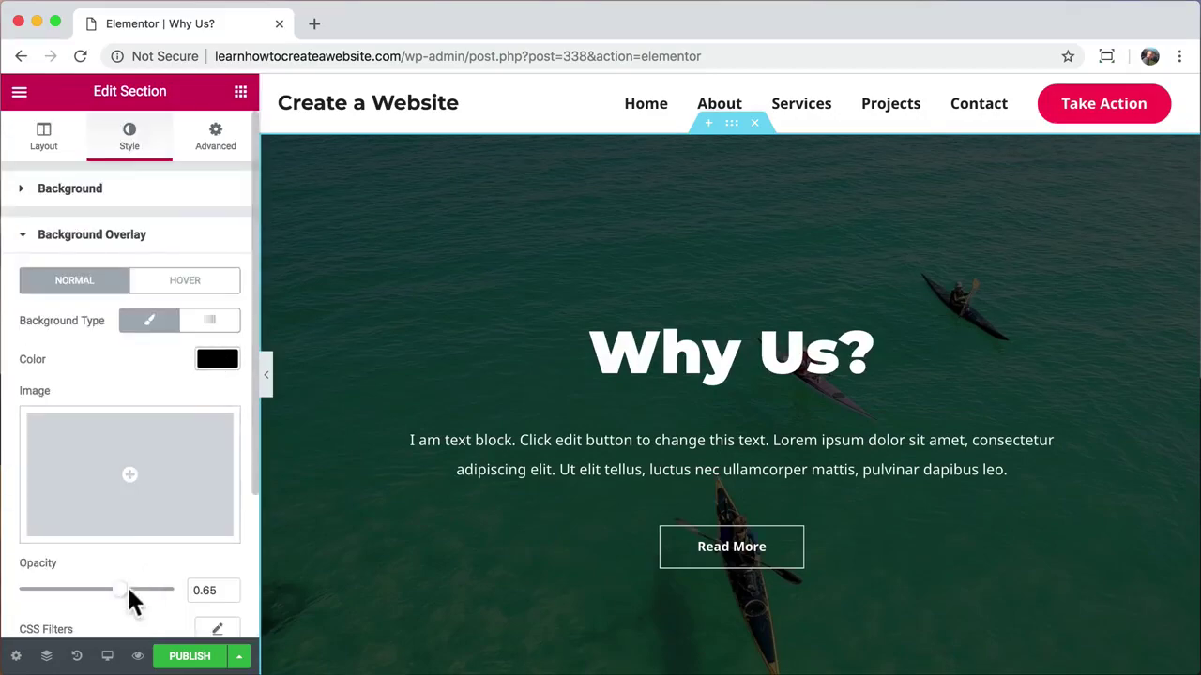
drag(130, 591, 86, 591)
scroll(431, 544, down, 5)
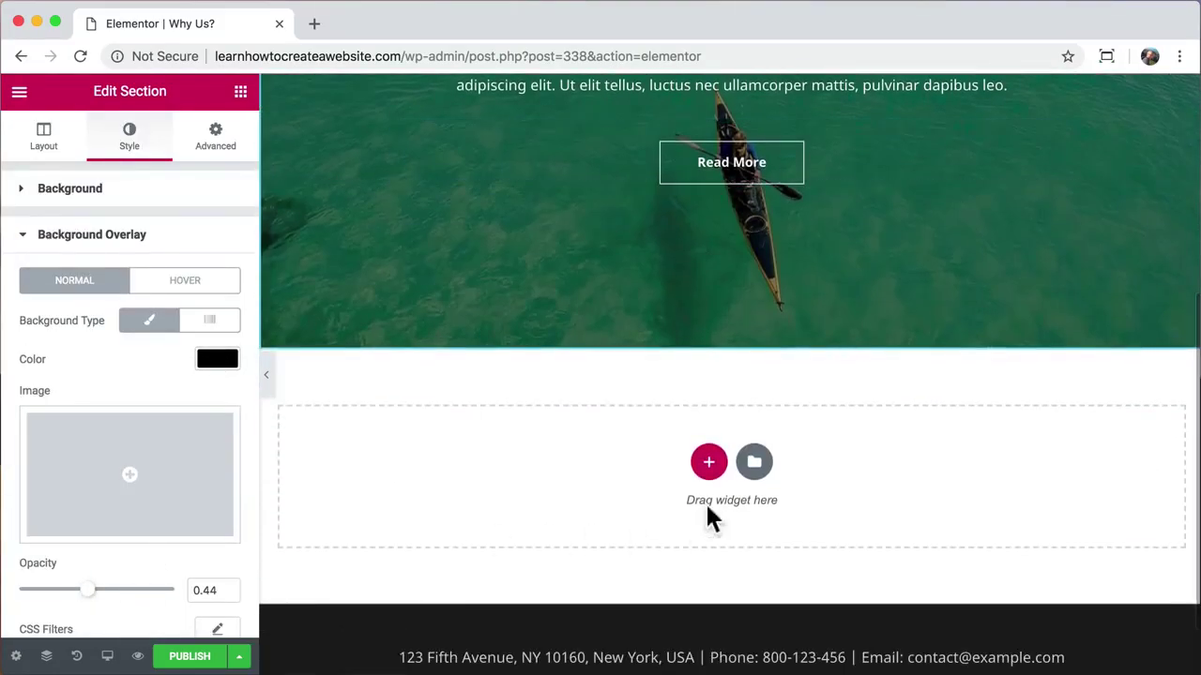
Step: Insert the 'Check Out Our Testimonials' block from the library's Testimonials category
click(754, 462)
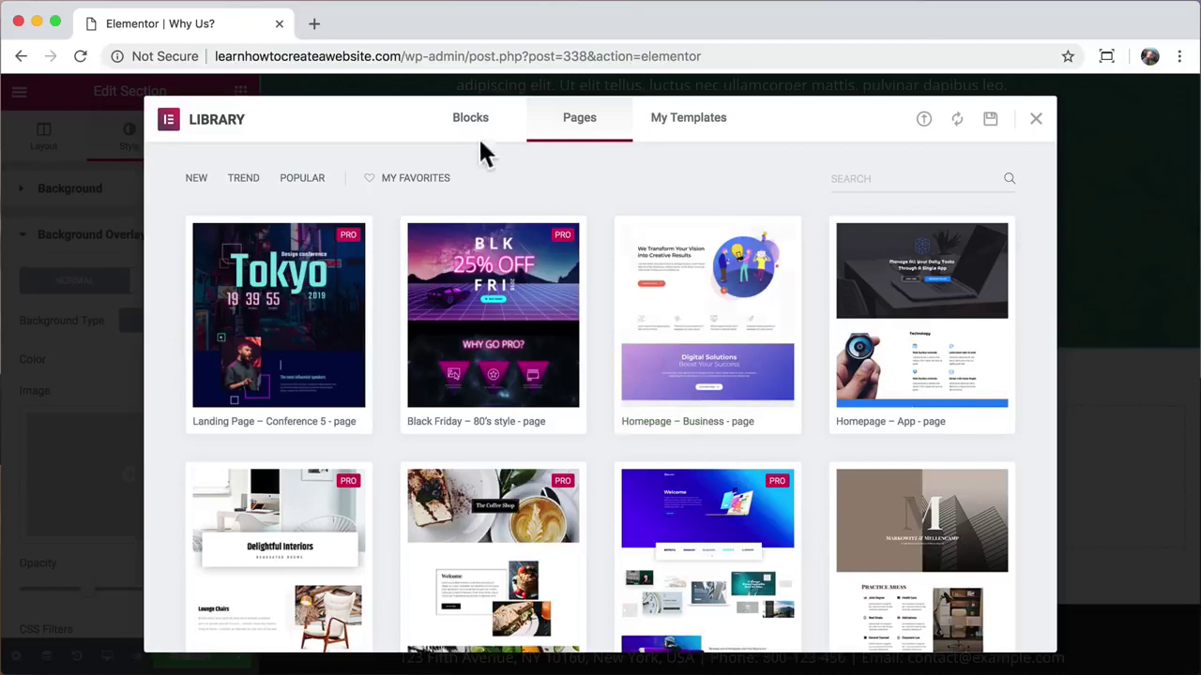
click(472, 120)
click(314, 180)
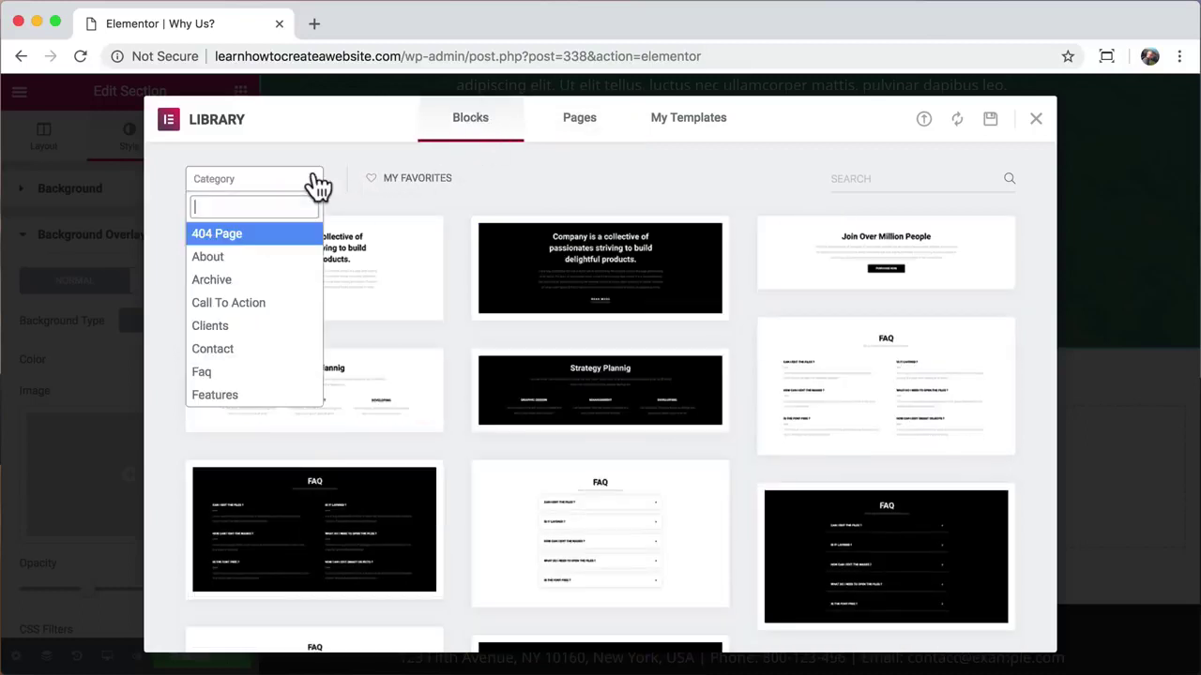
scroll(281, 328, down, 8)
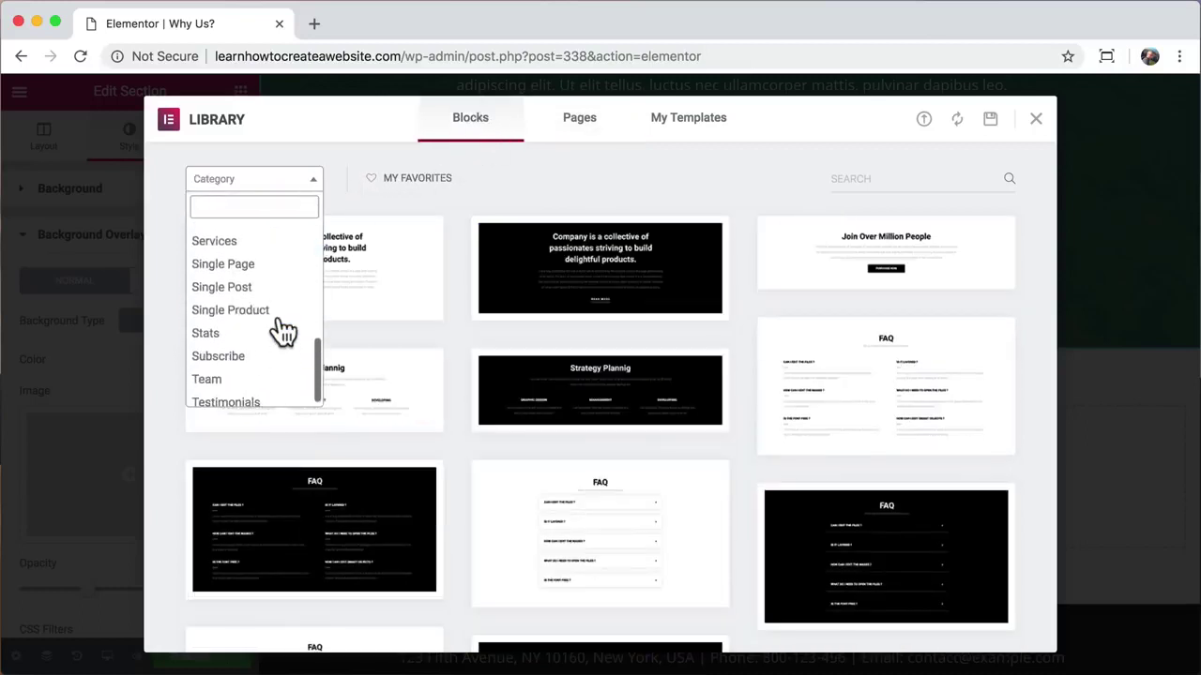
click(239, 395)
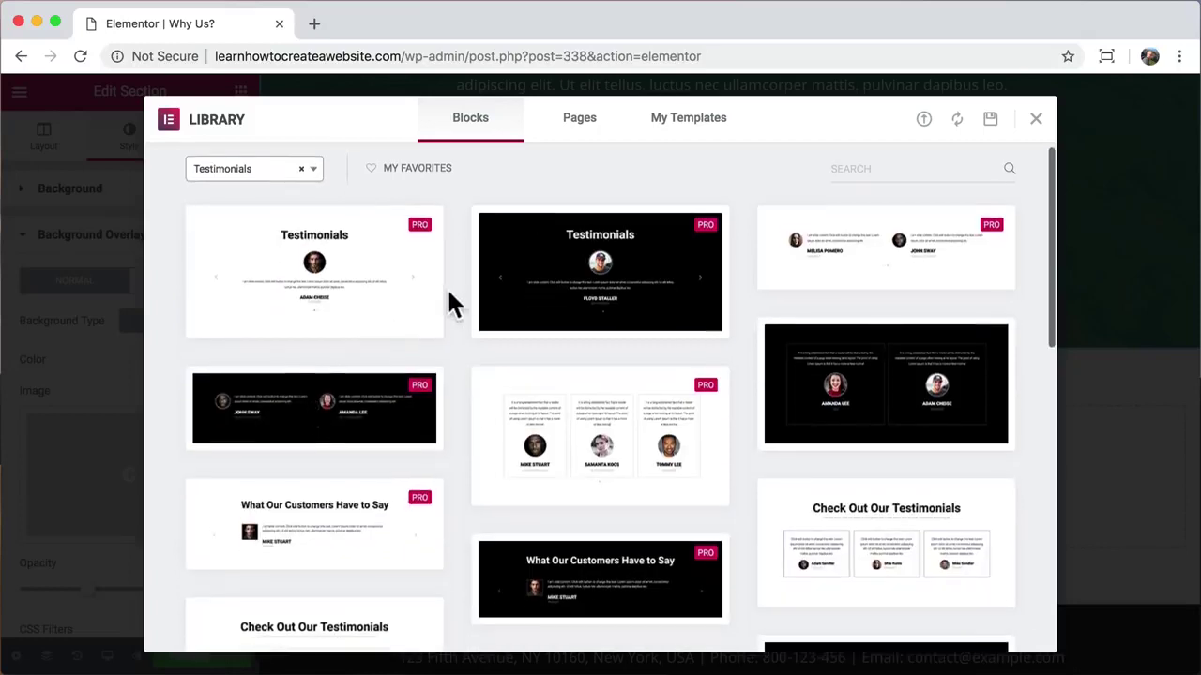
scroll(449, 293, down, 2)
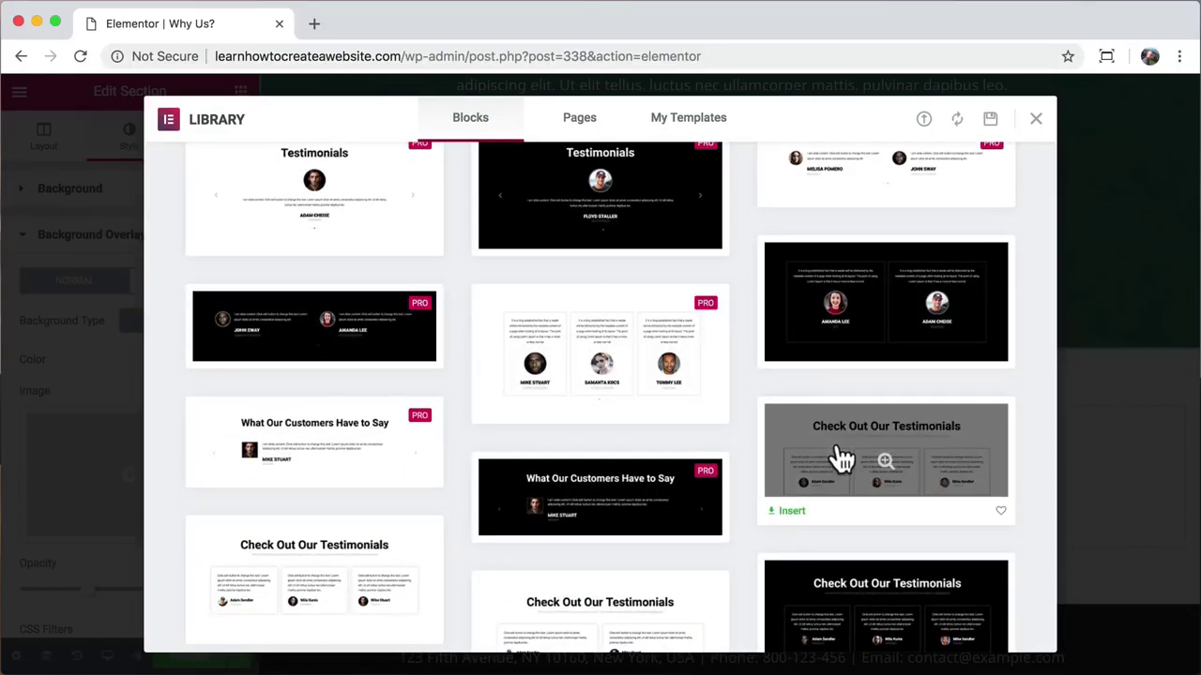
click(793, 519)
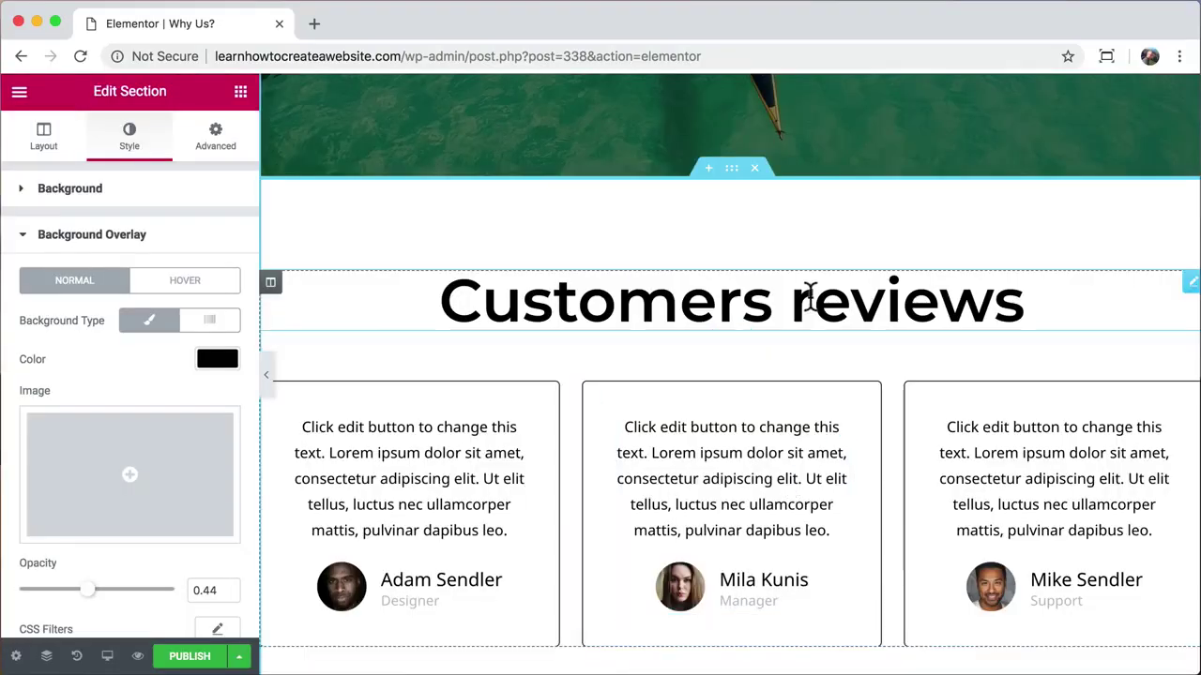
Step: Retitle the testimonials heading to 'Reviews' and scroll down past the cards
drag(812, 302, 442, 302)
text(R)
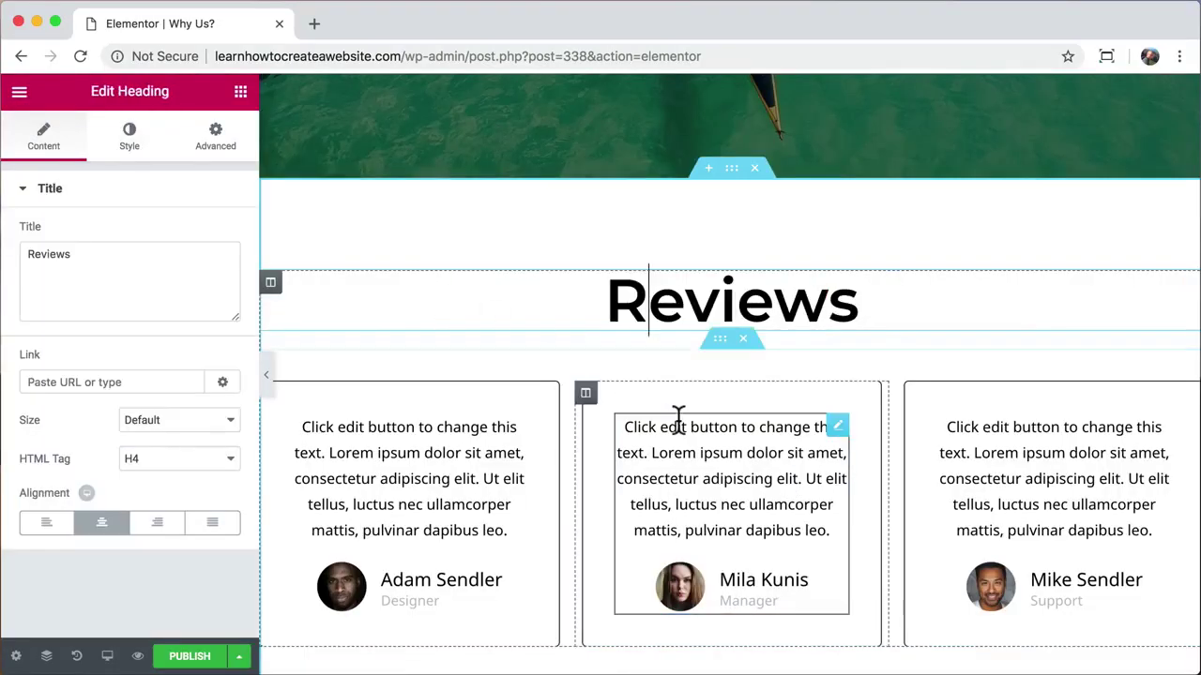
scroll(679, 418, down, 2)
scroll(678, 418, down, 1)
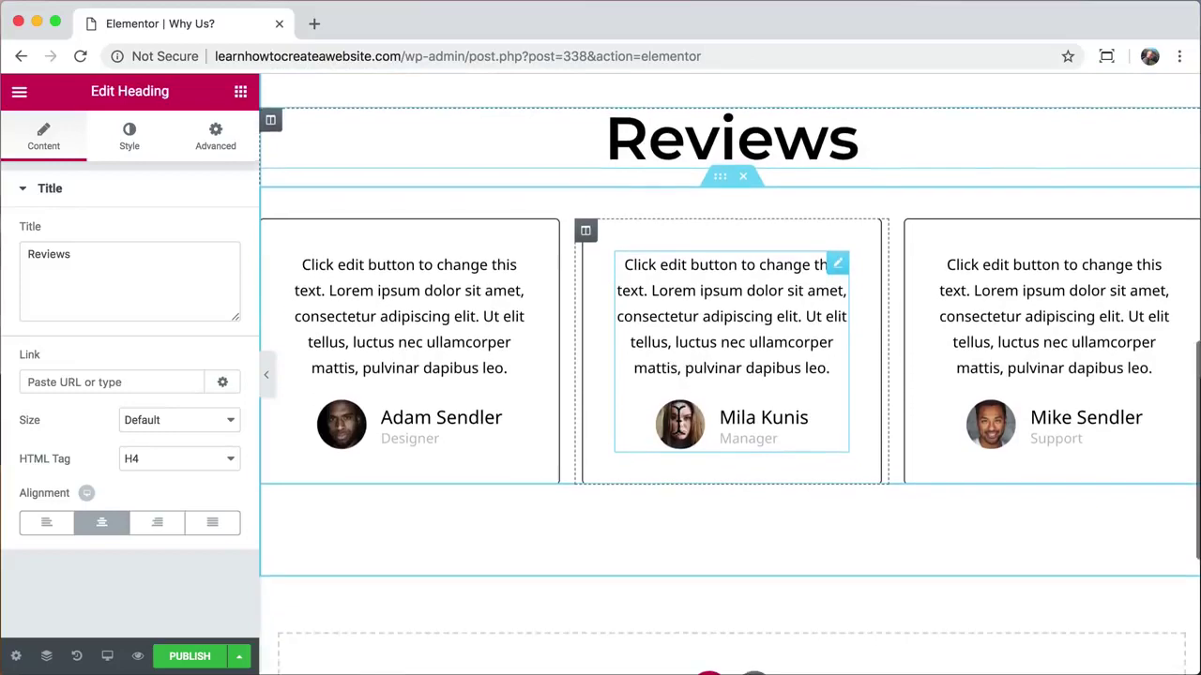
scroll(682, 427, down, 2)
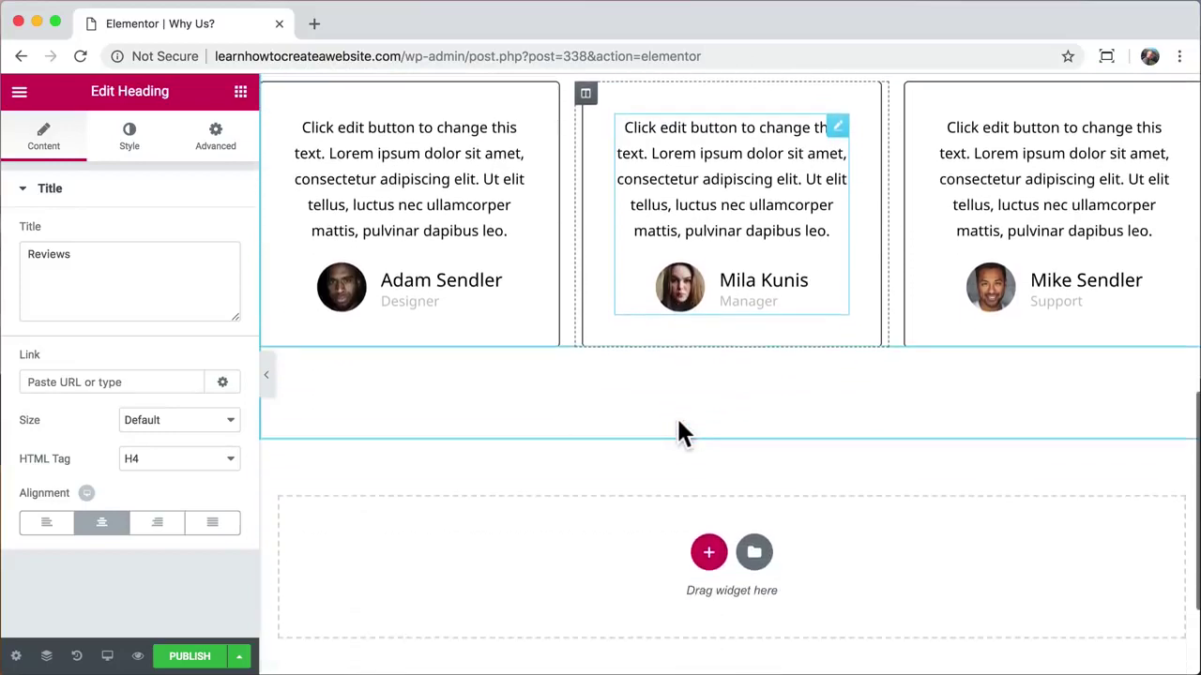
Step: Insert the Team Section Slide block from the library's Team category
click(755, 555)
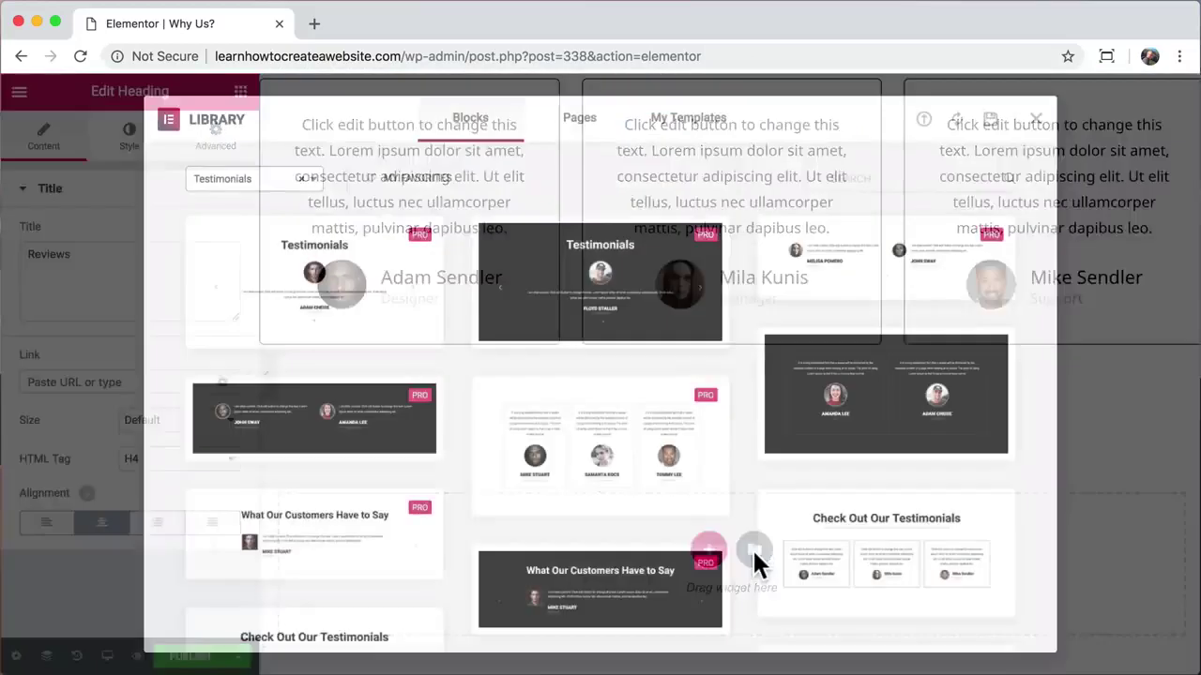
click(315, 182)
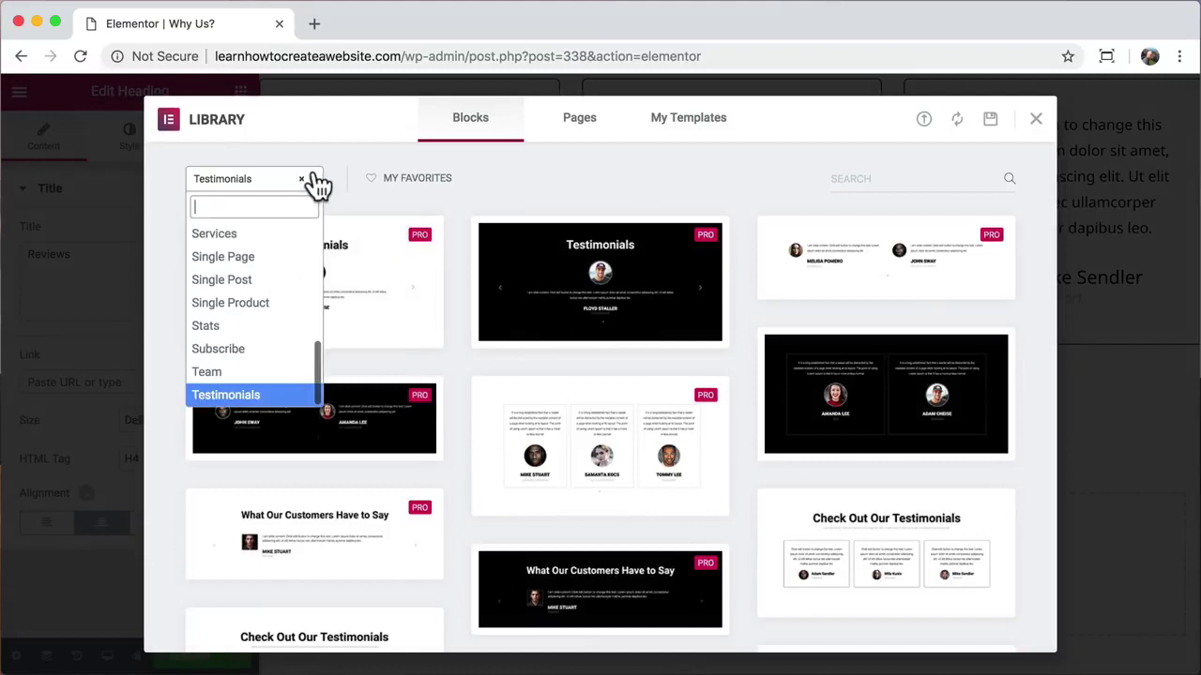
click(240, 376)
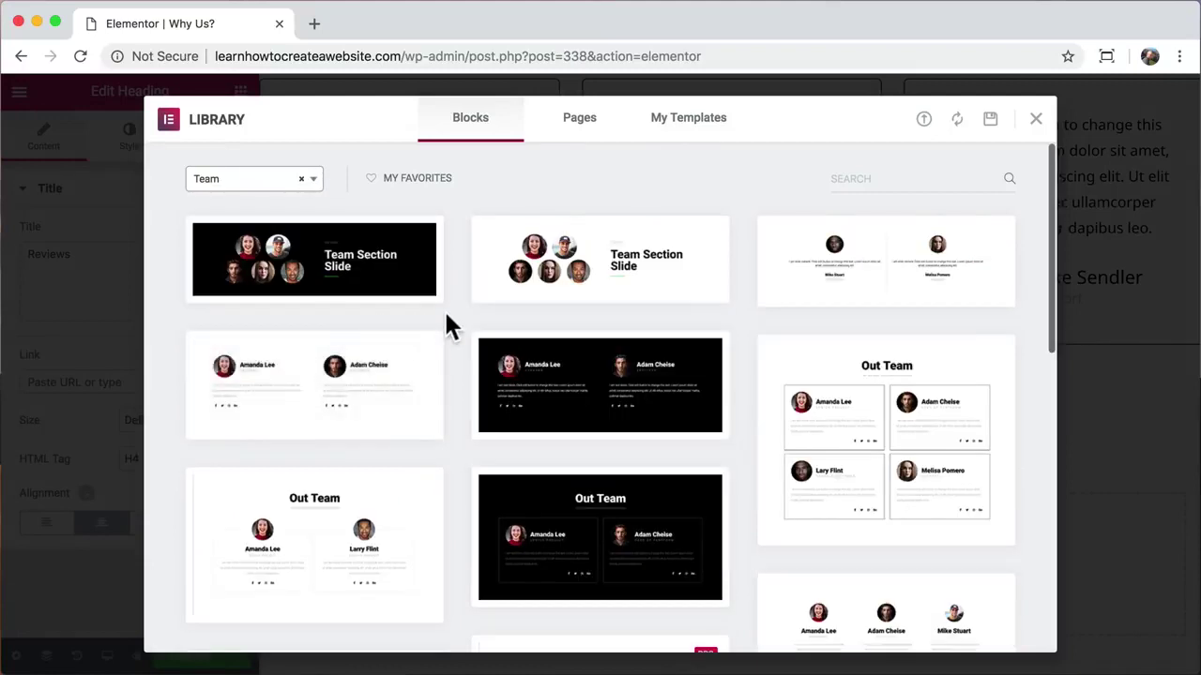
click(369, 272)
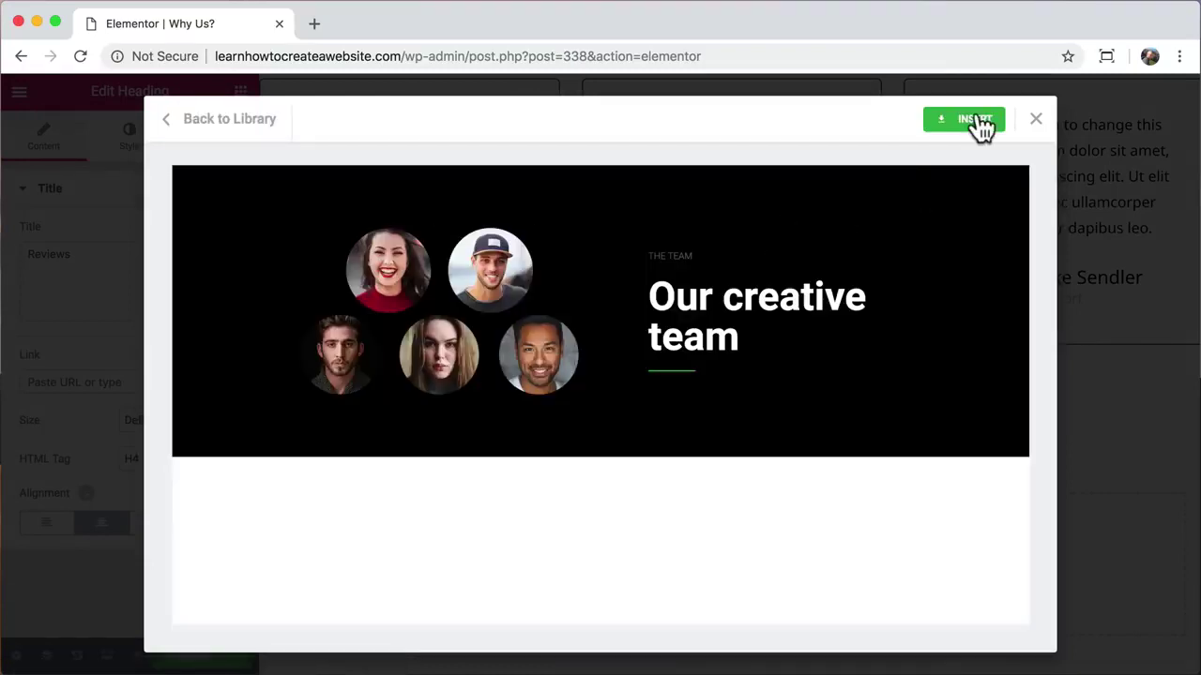
click(973, 118)
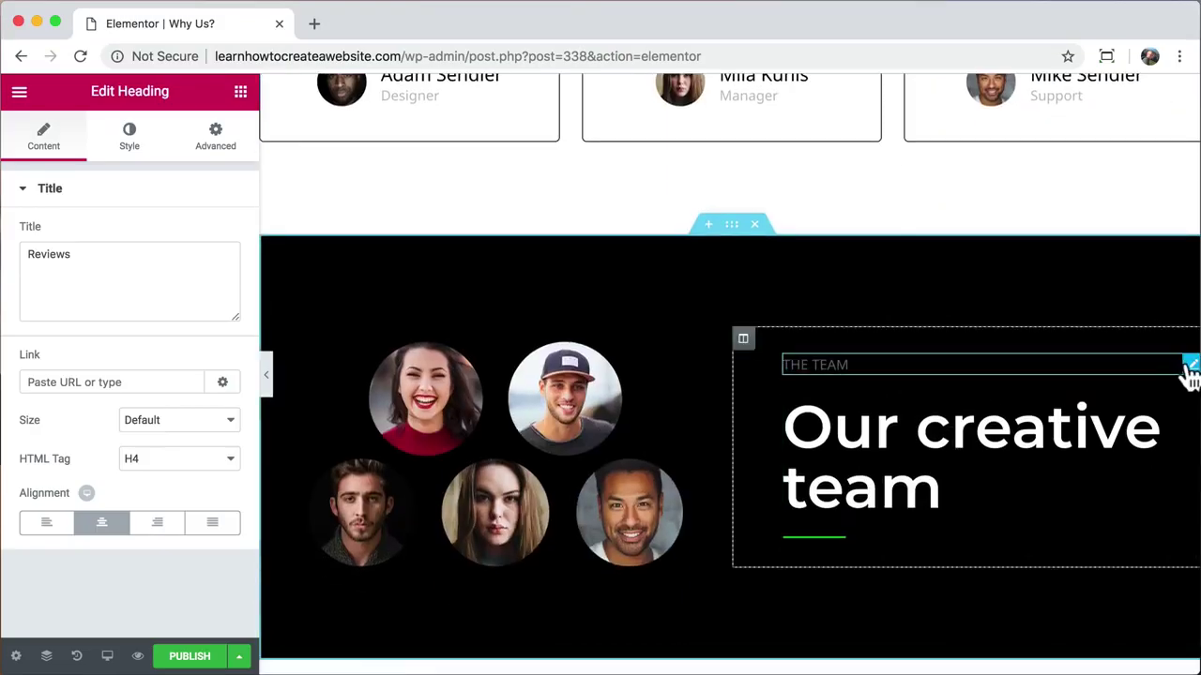
Step: Delete the THE TEAM label and give the team section a light blue #6ec1e4 background
right_click(1188, 369)
click(1060, 629)
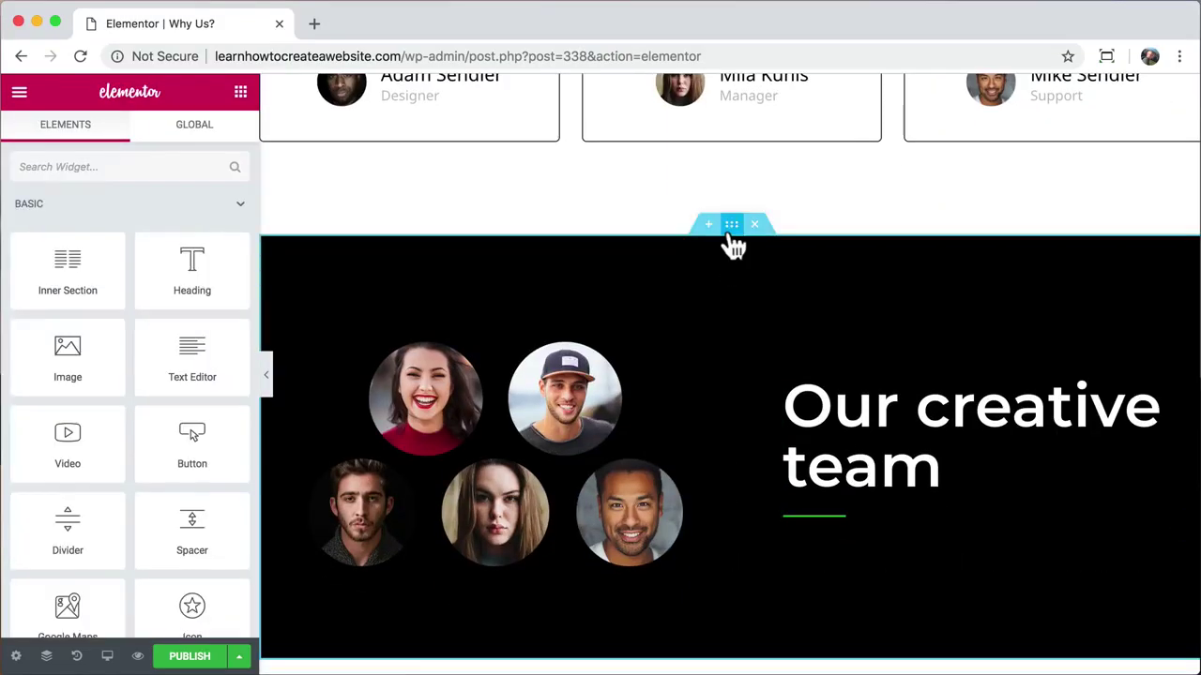
click(730, 231)
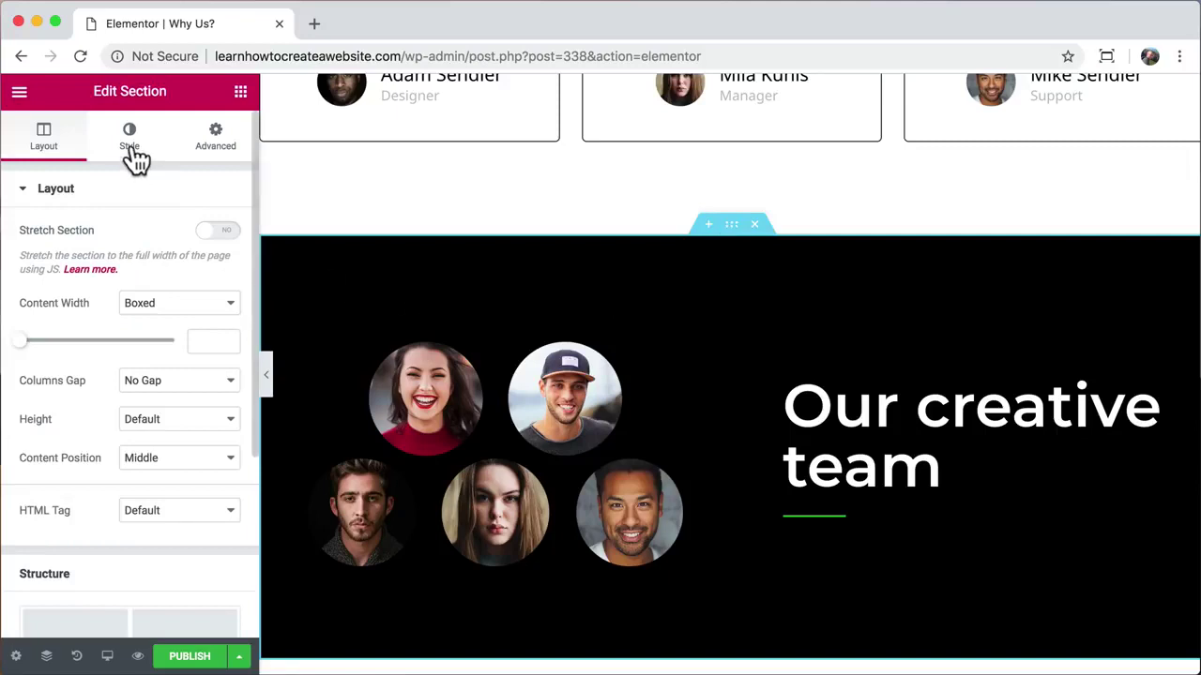
click(133, 157)
click(219, 317)
click(29, 517)
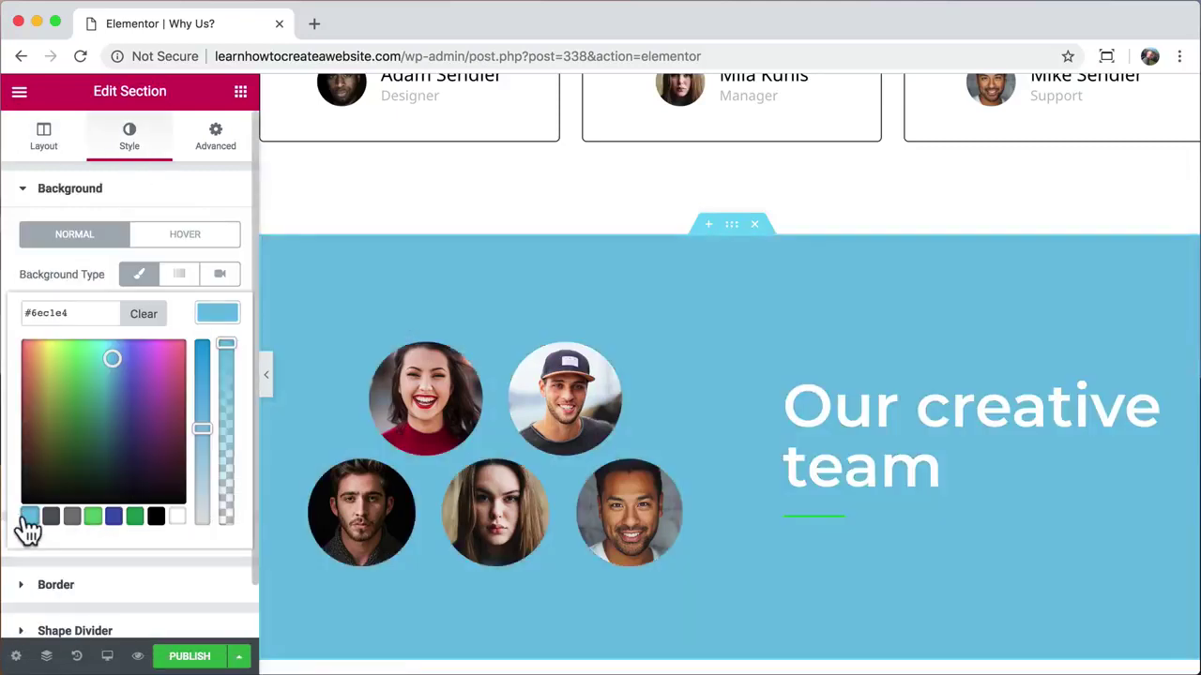
click(110, 354)
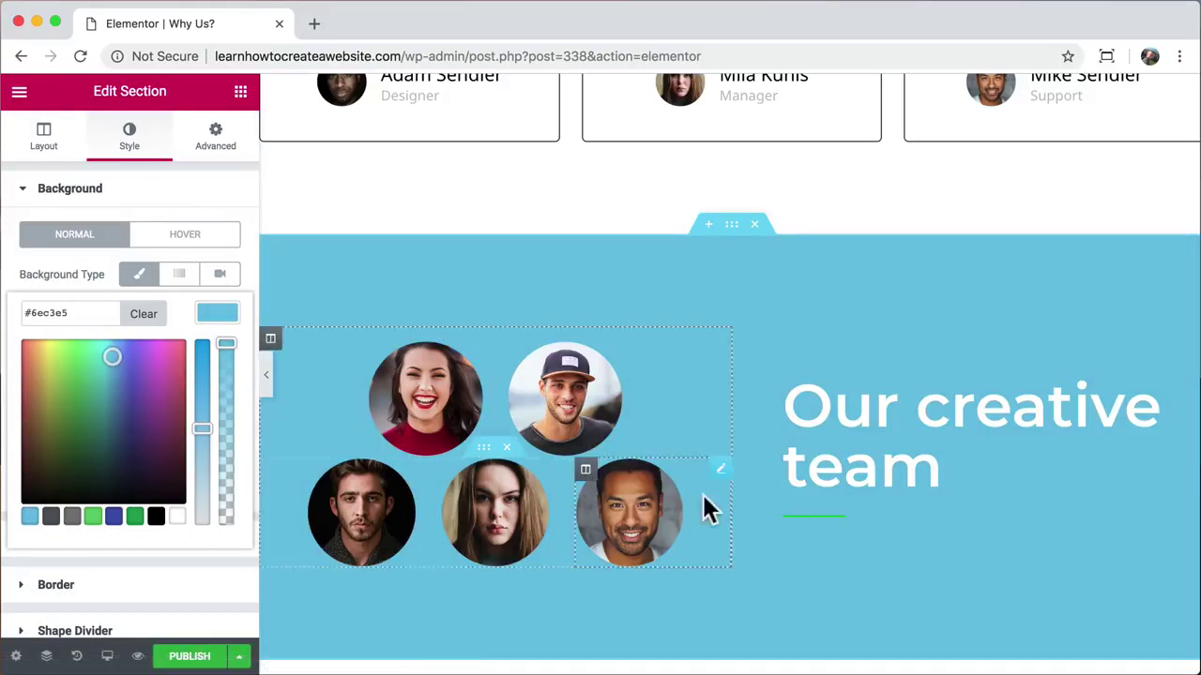
Step: Make the team section's divider line white
click(824, 514)
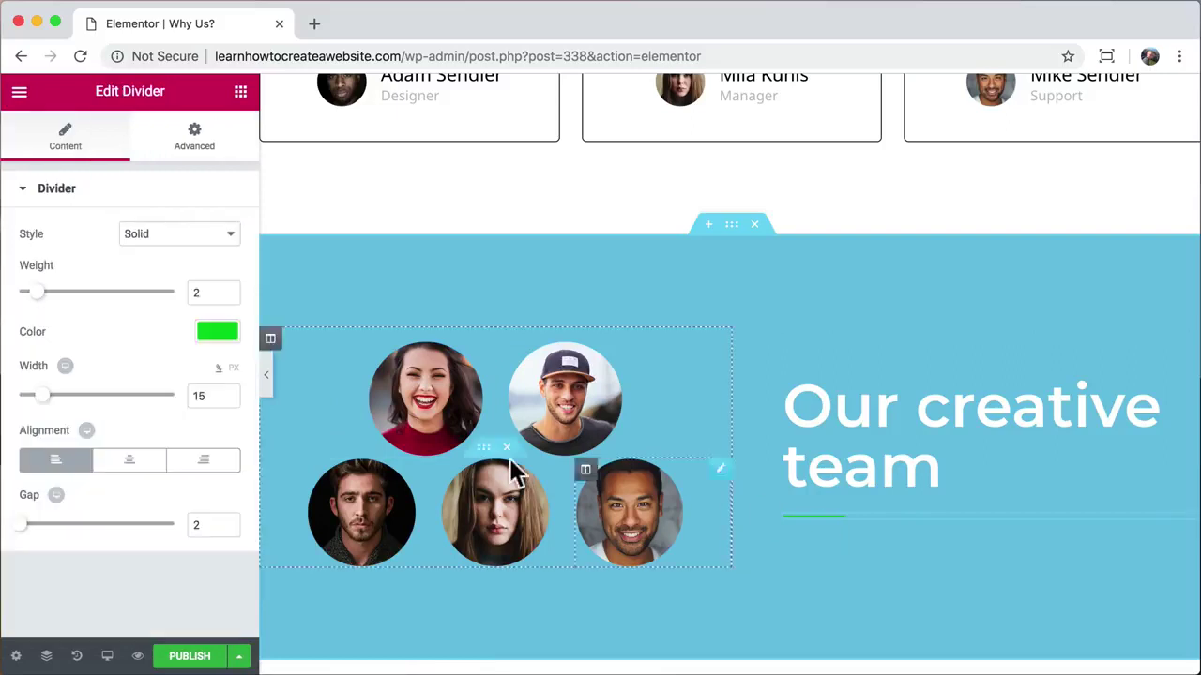
click(218, 330)
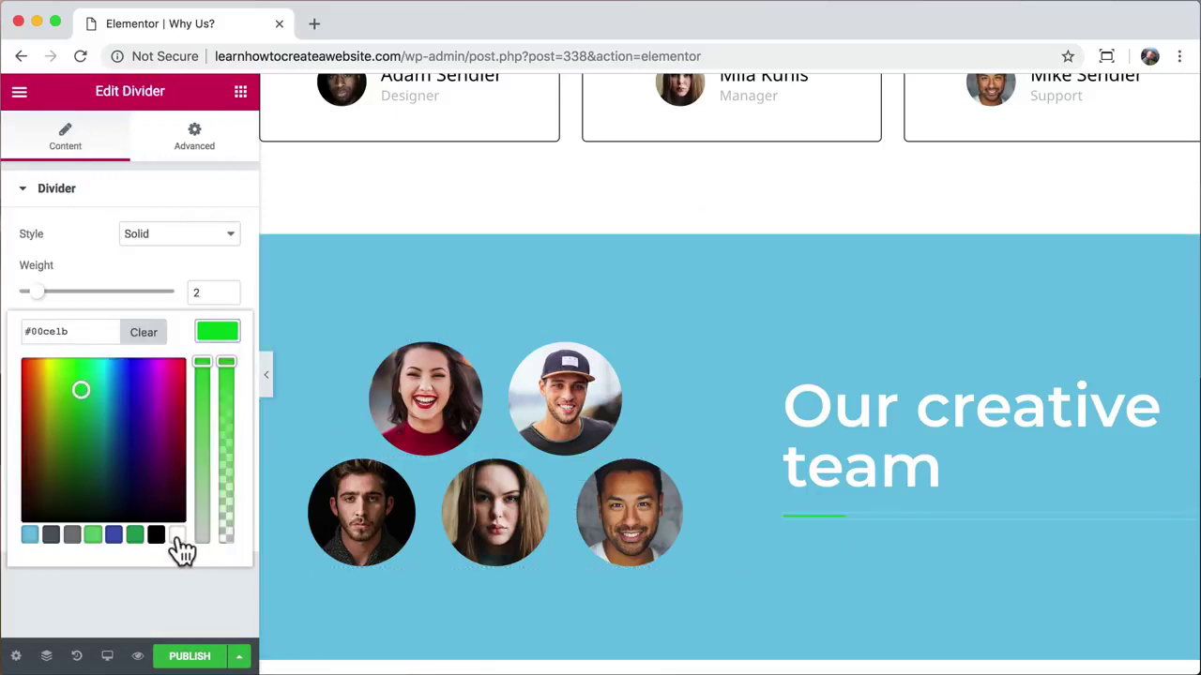
click(177, 536)
click(218, 331)
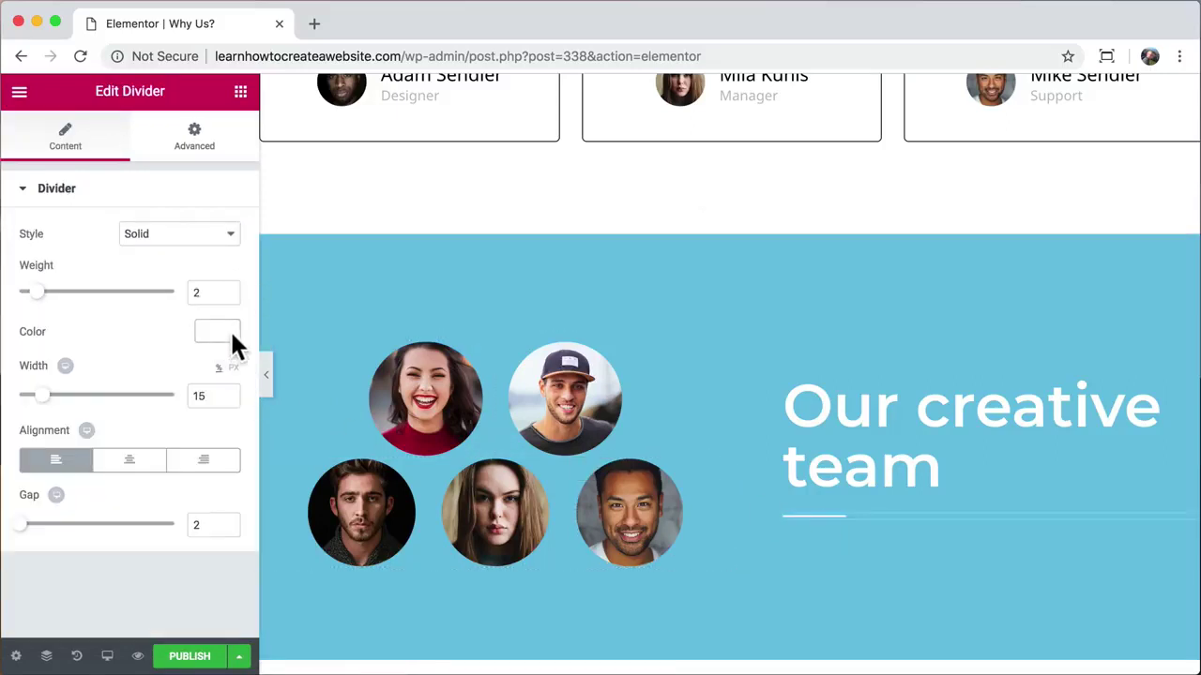
Step: Publish the Why Us? page
scroll(527, 401, down, 3)
scroll(527, 401, up, 1)
scroll(529, 405, up, 1)
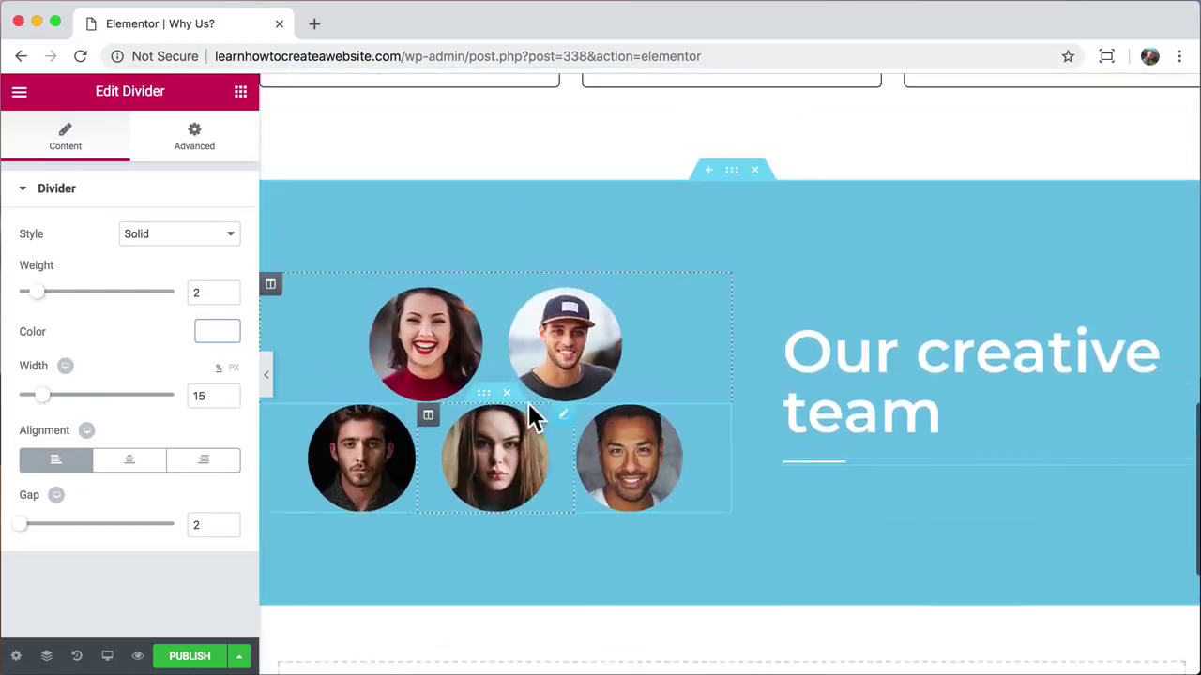
click(216, 657)
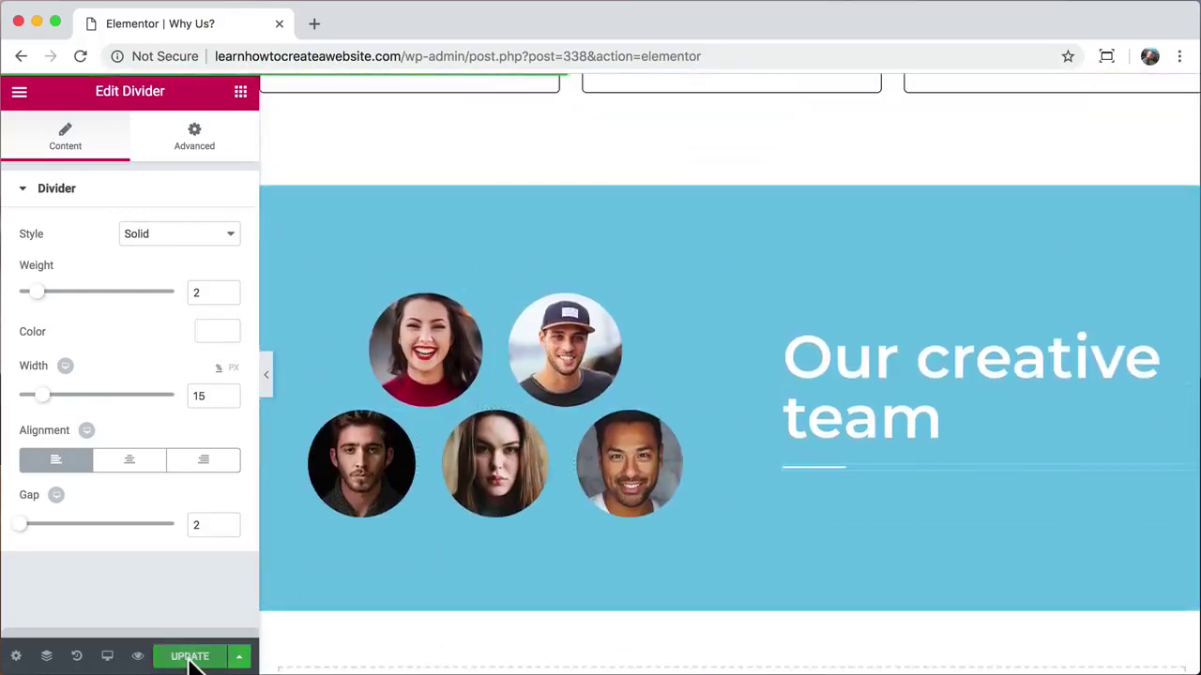
Step: Preview Why Us? in a new tab, close the Elementor tab, and scroll to the footer and back
click(138, 657)
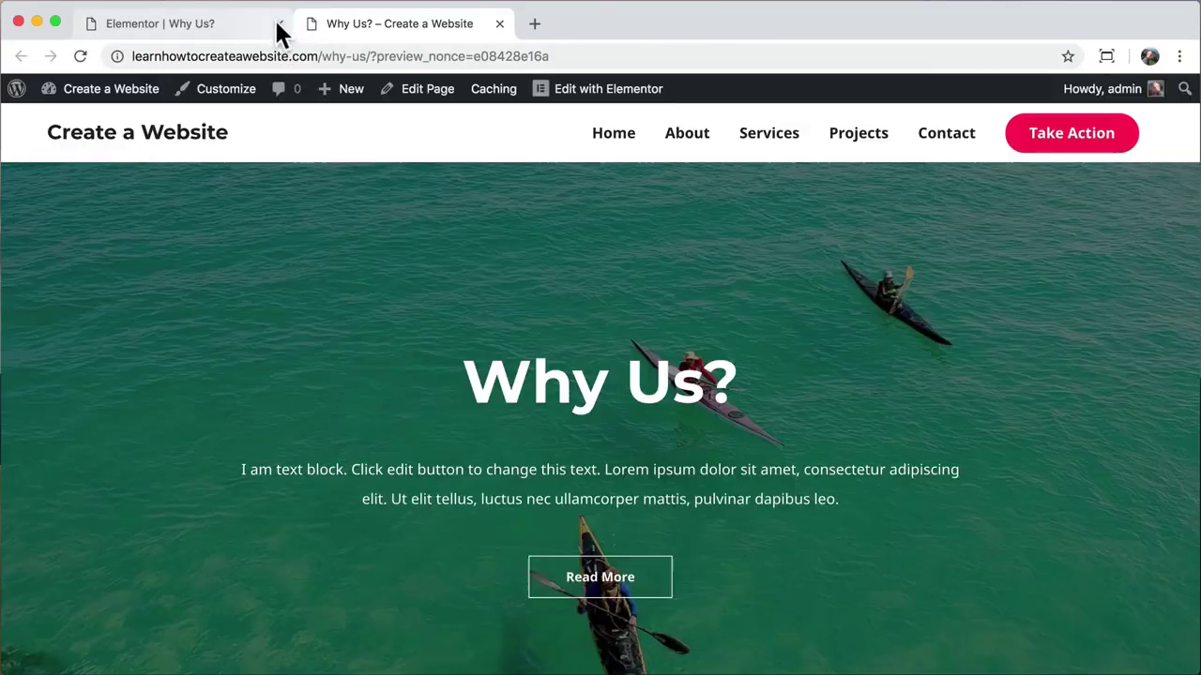
click(279, 24)
scroll(485, 302, down, 10)
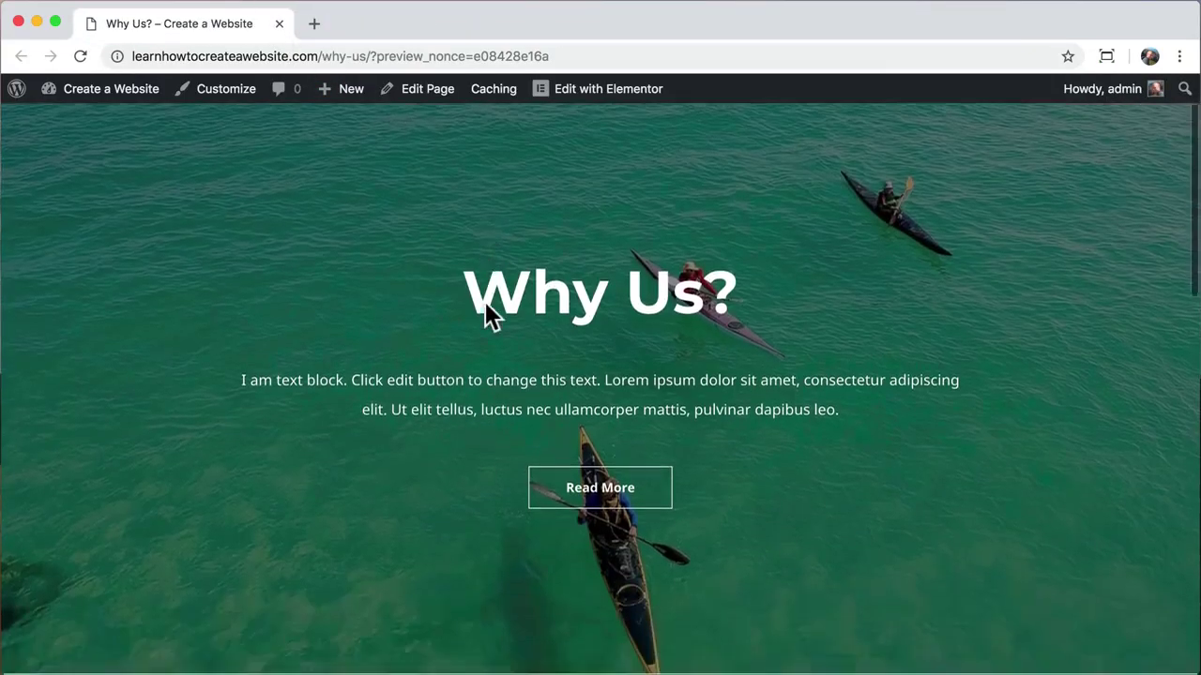
scroll(485, 302, down, 3)
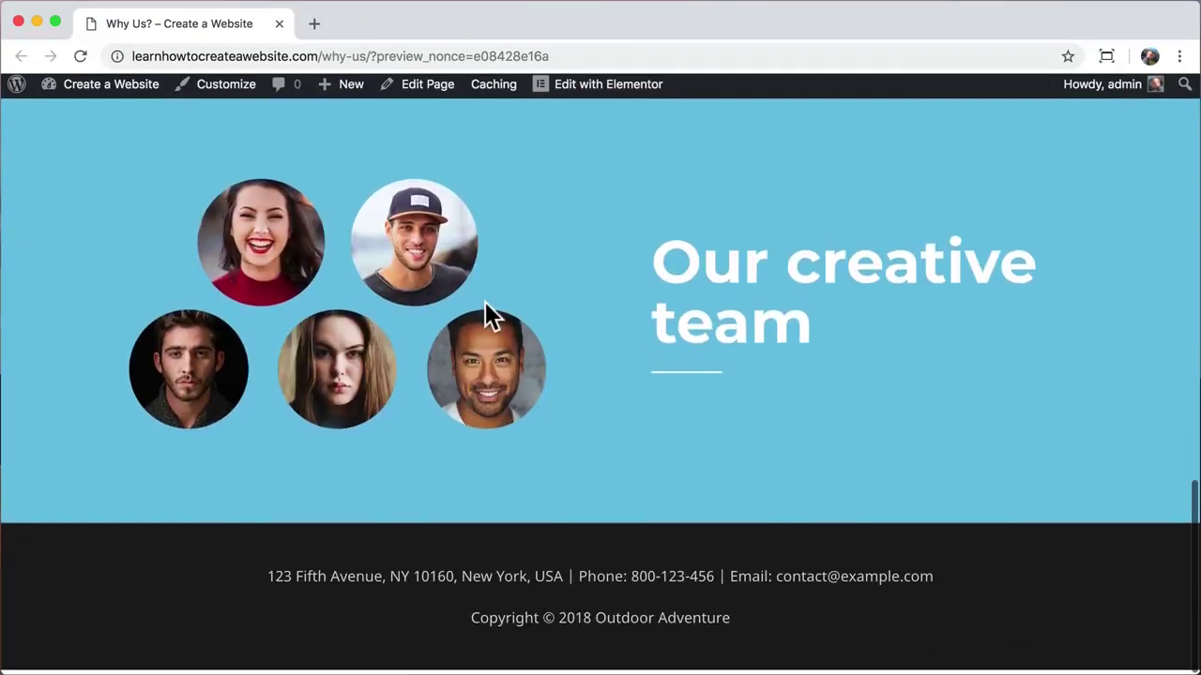
scroll(485, 302, up, 5)
scroll(485, 317, up, 10)
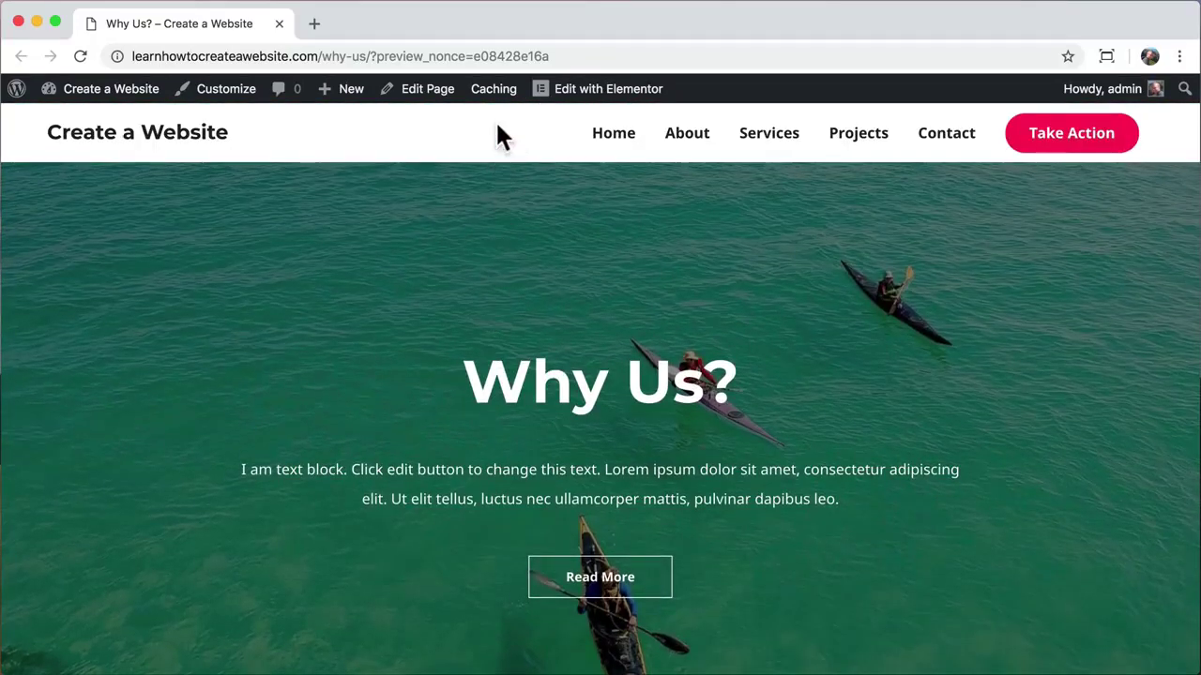
Step: Enable Astra's Transparent Header for Why Us?, update the page, and view it live
click(419, 90)
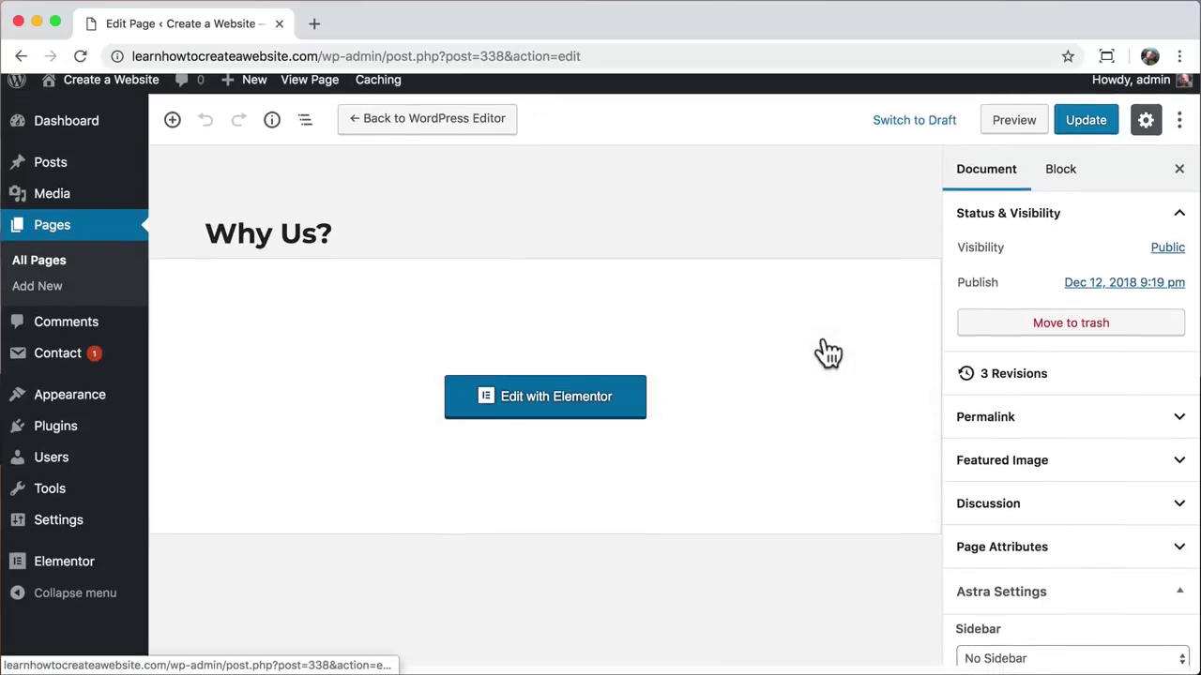
scroll(1022, 464, down, 5)
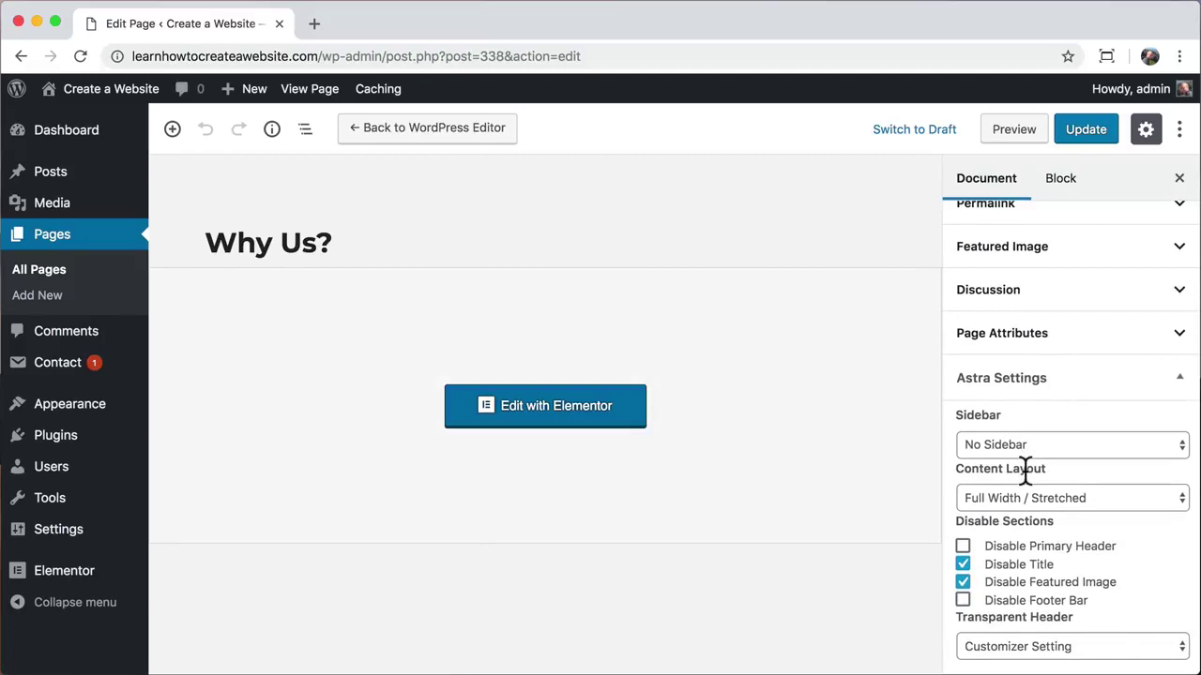
click(1051, 647)
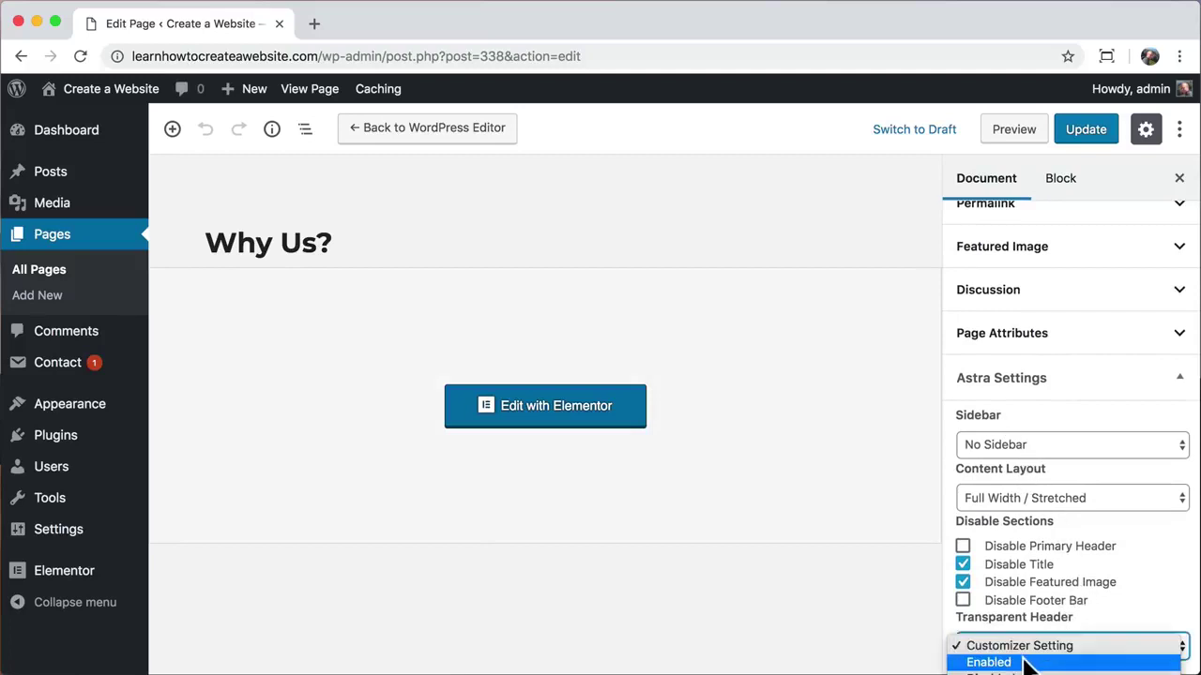
click(1029, 662)
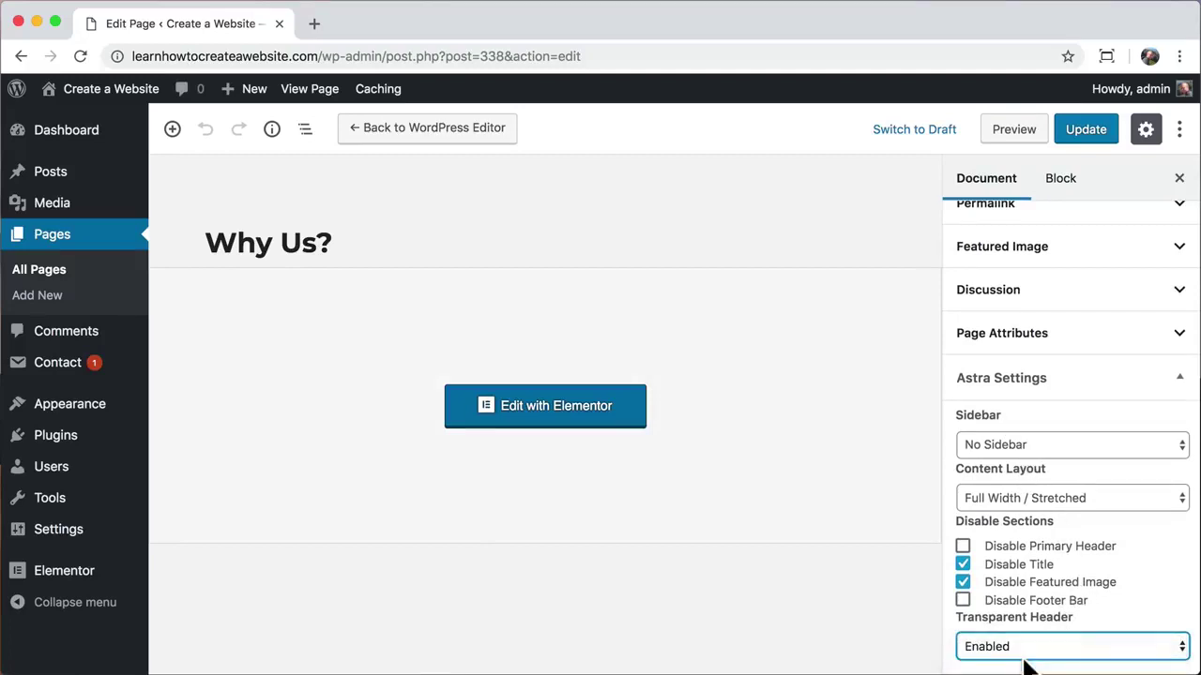
click(1079, 135)
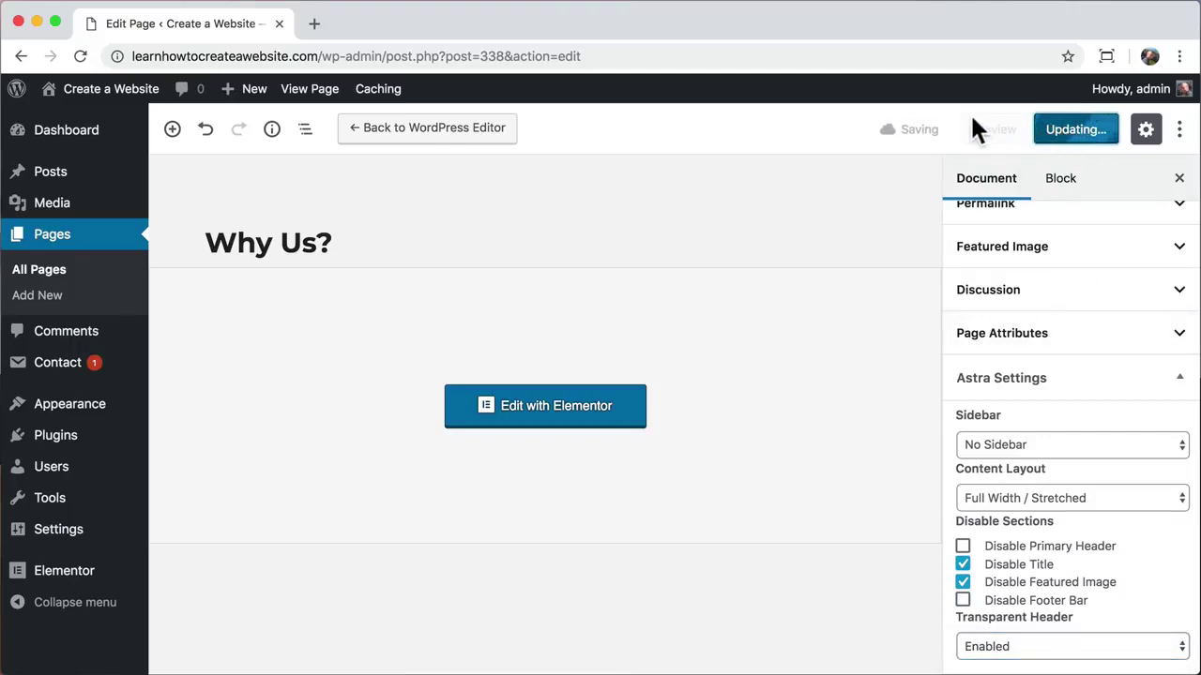
click(309, 91)
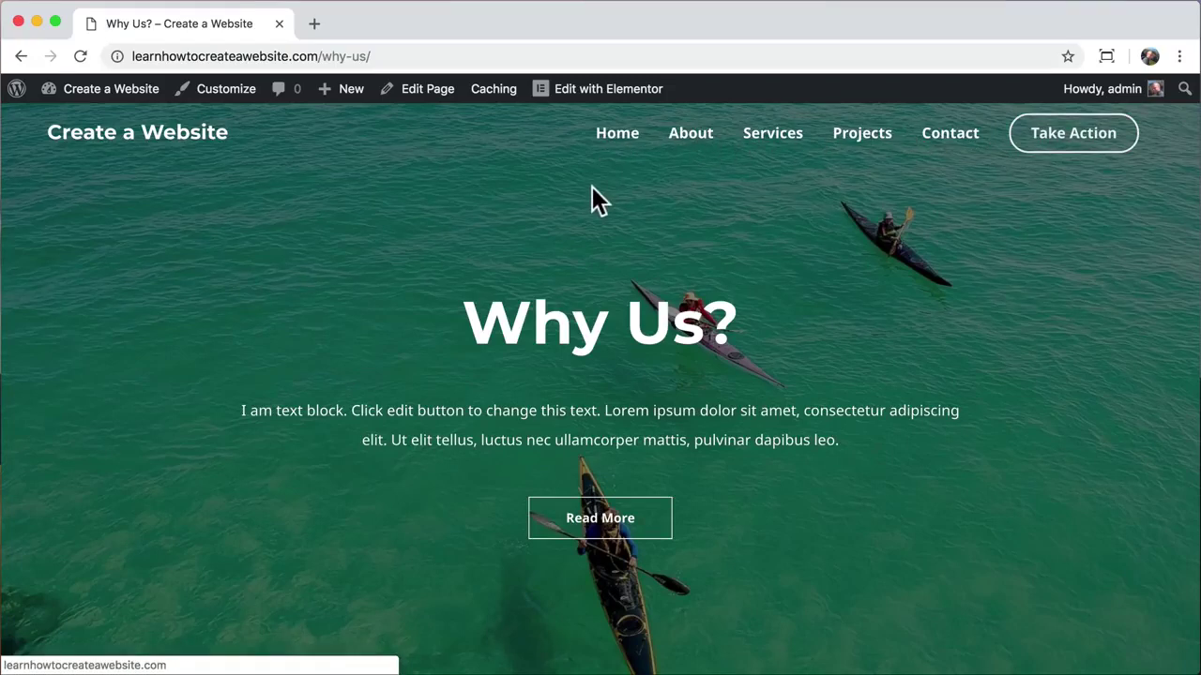
Step: Add the Why Us? page to the menu named Menu
click(226, 89)
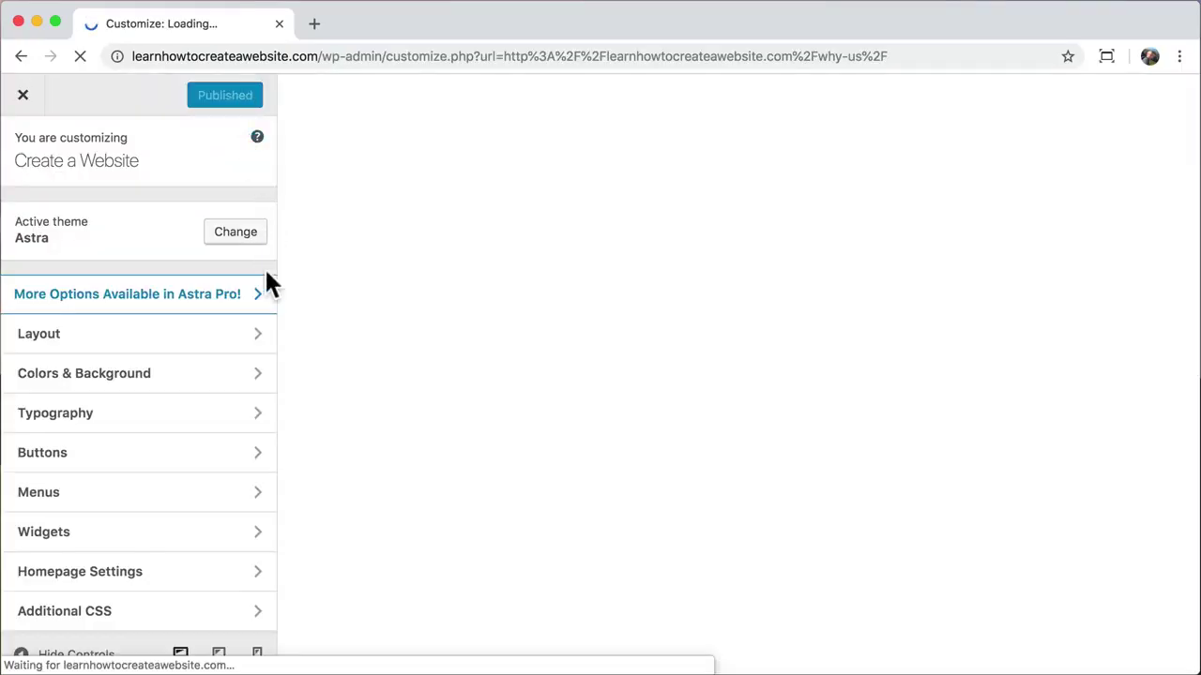
click(191, 497)
click(235, 251)
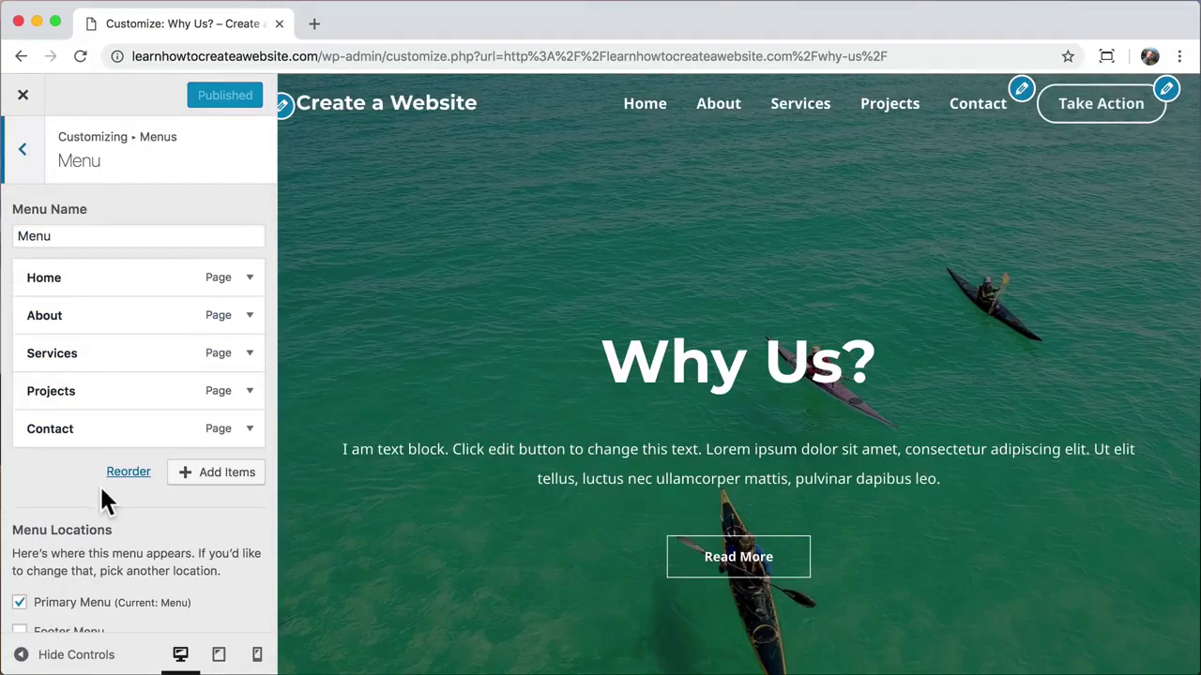
click(220, 474)
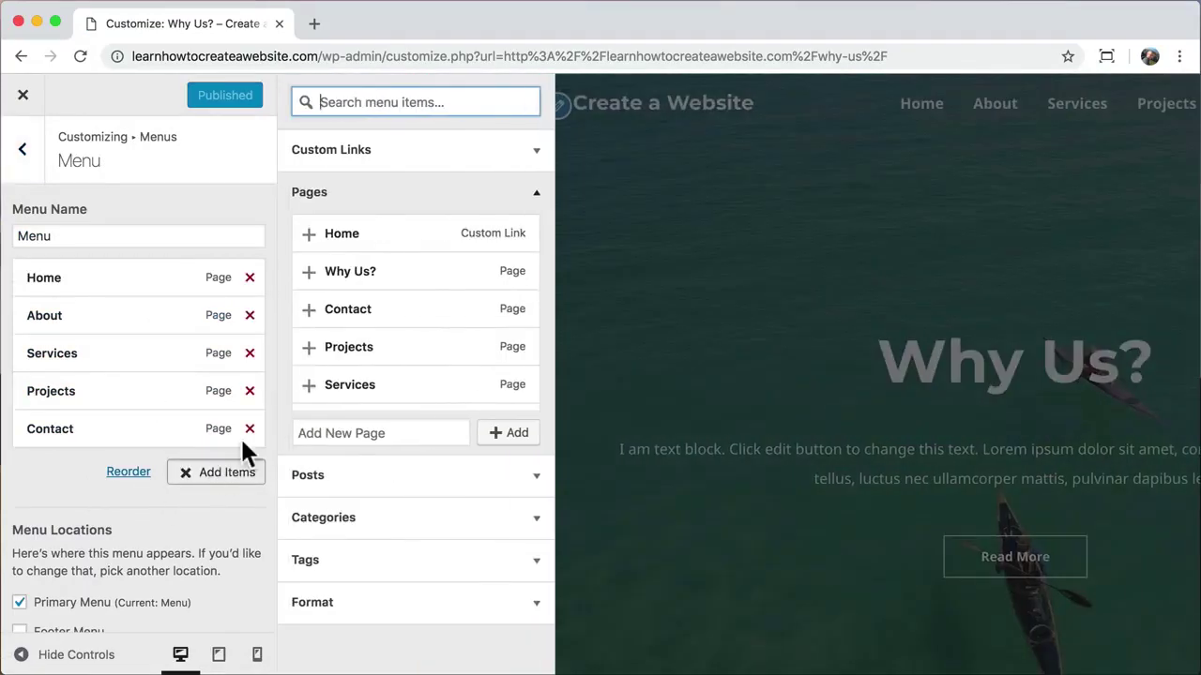
click(310, 272)
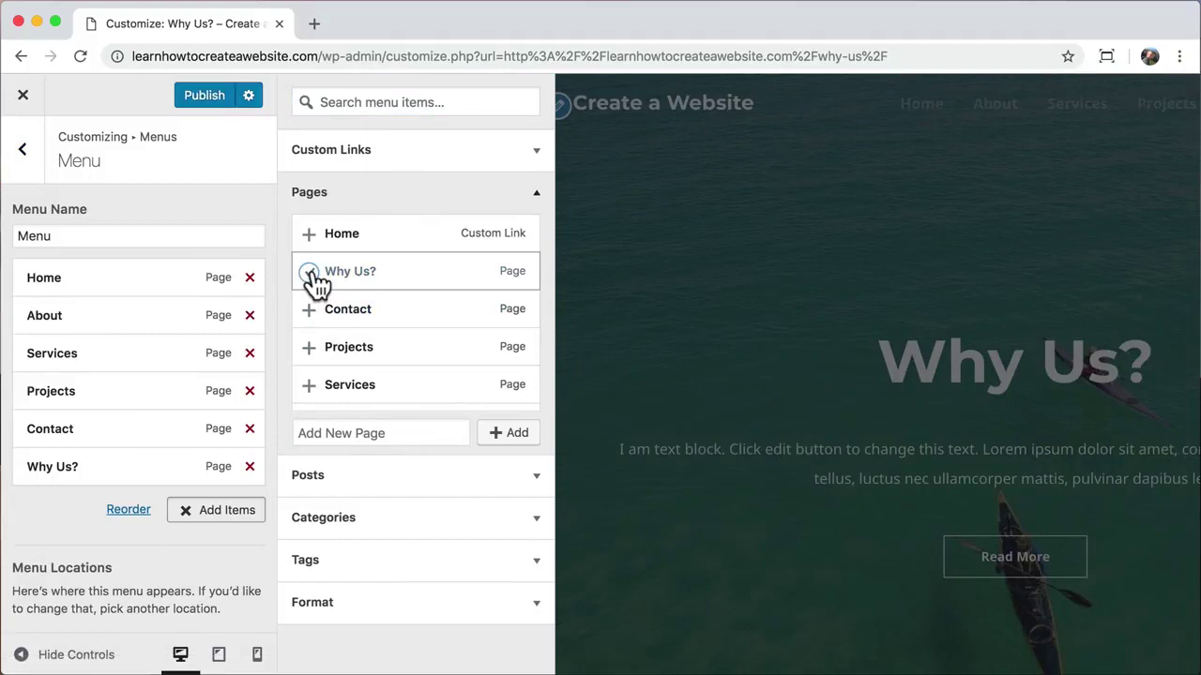
click(536, 193)
Step: Move Why Us? beneath About and indent it as About's submenu item
drag(72, 471, 57, 352)
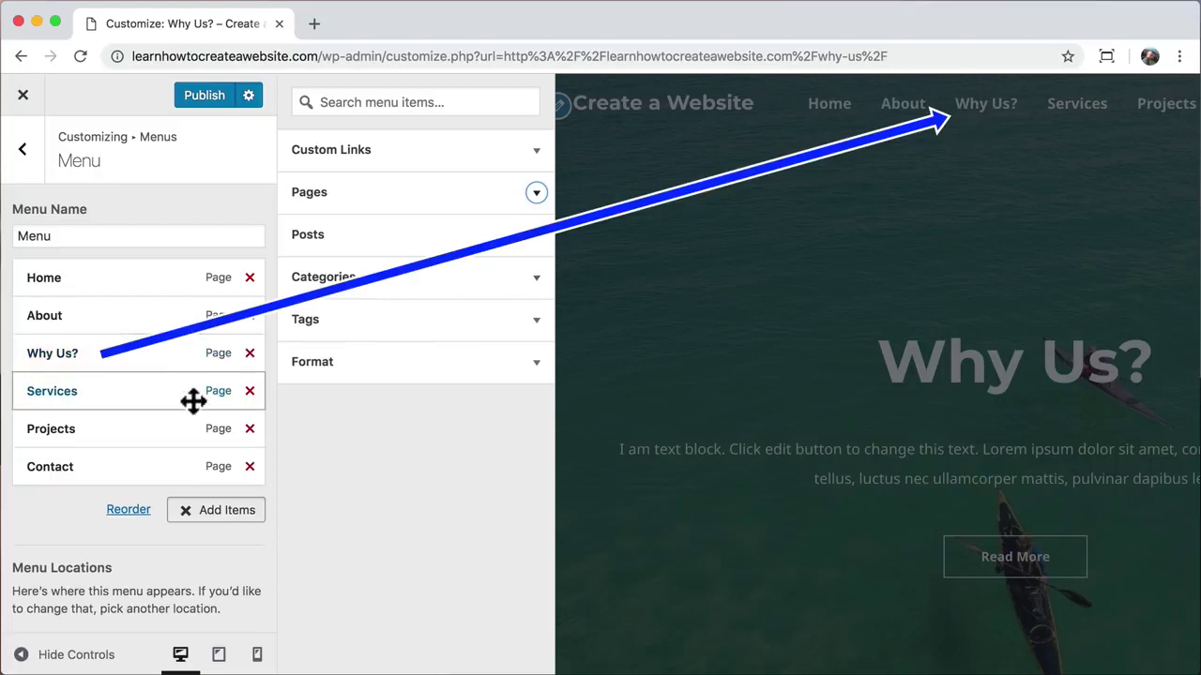
click(186, 519)
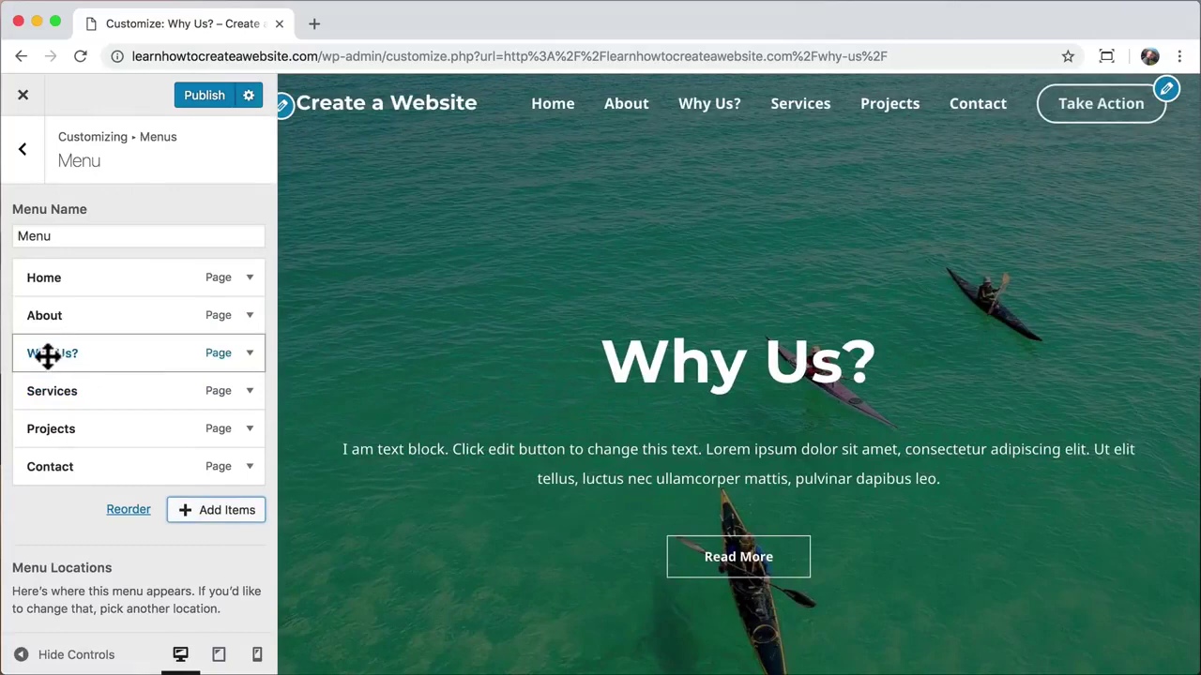
drag(47, 354, 75, 355)
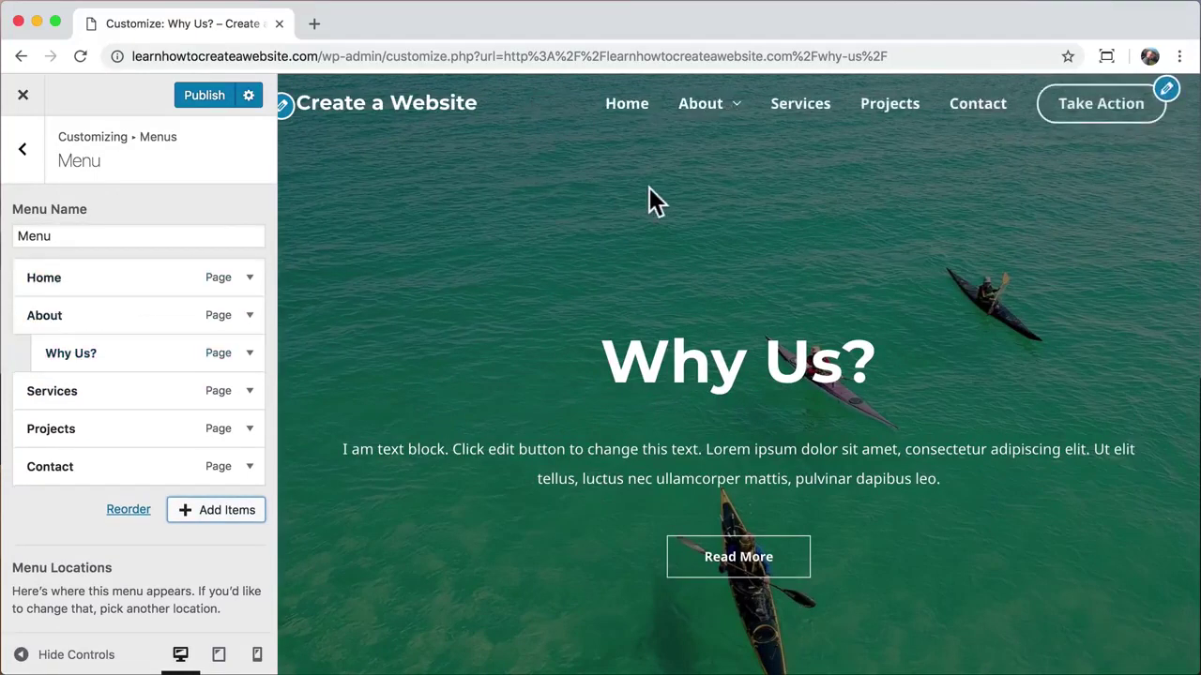
mouse_move(731, 128)
click(25, 152)
Step: Try adjusting the transparent header's submenu background colour opacity
click(25, 152)
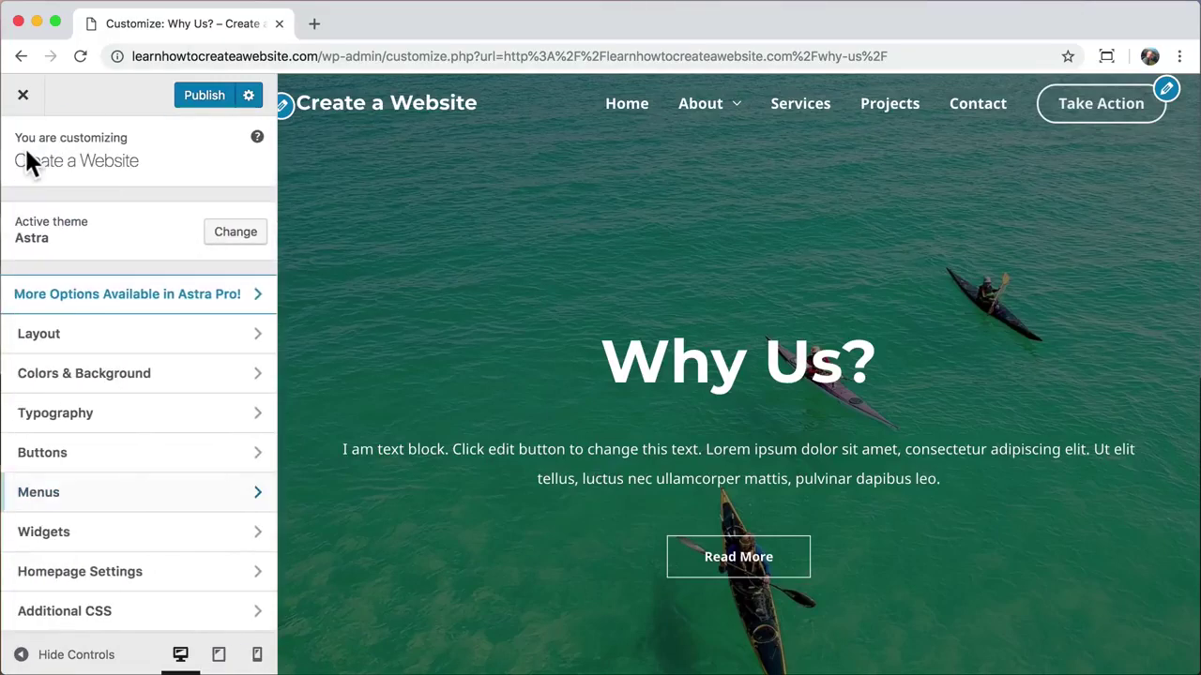
click(160, 375)
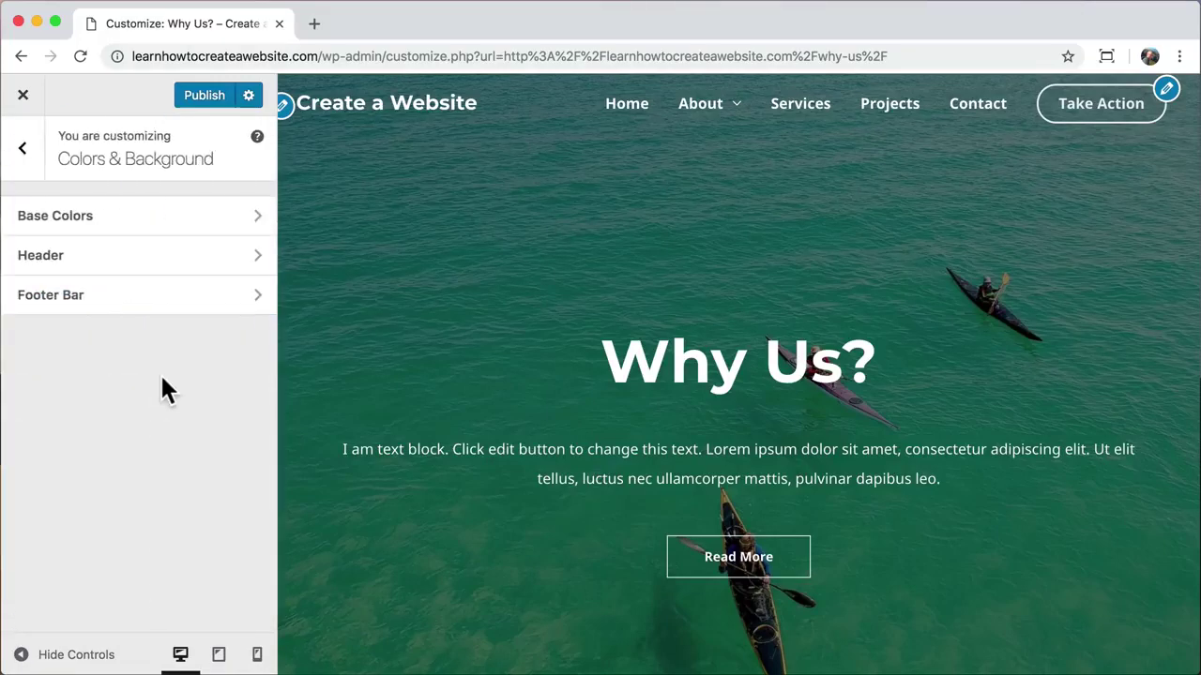
click(132, 264)
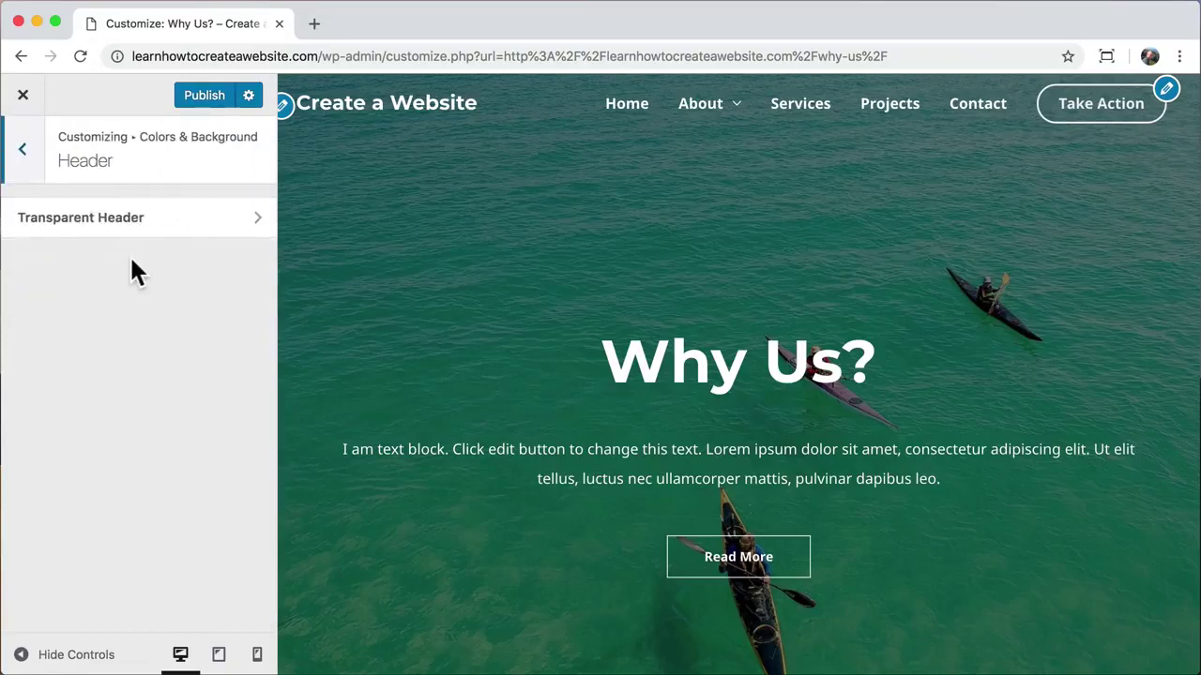
click(164, 239)
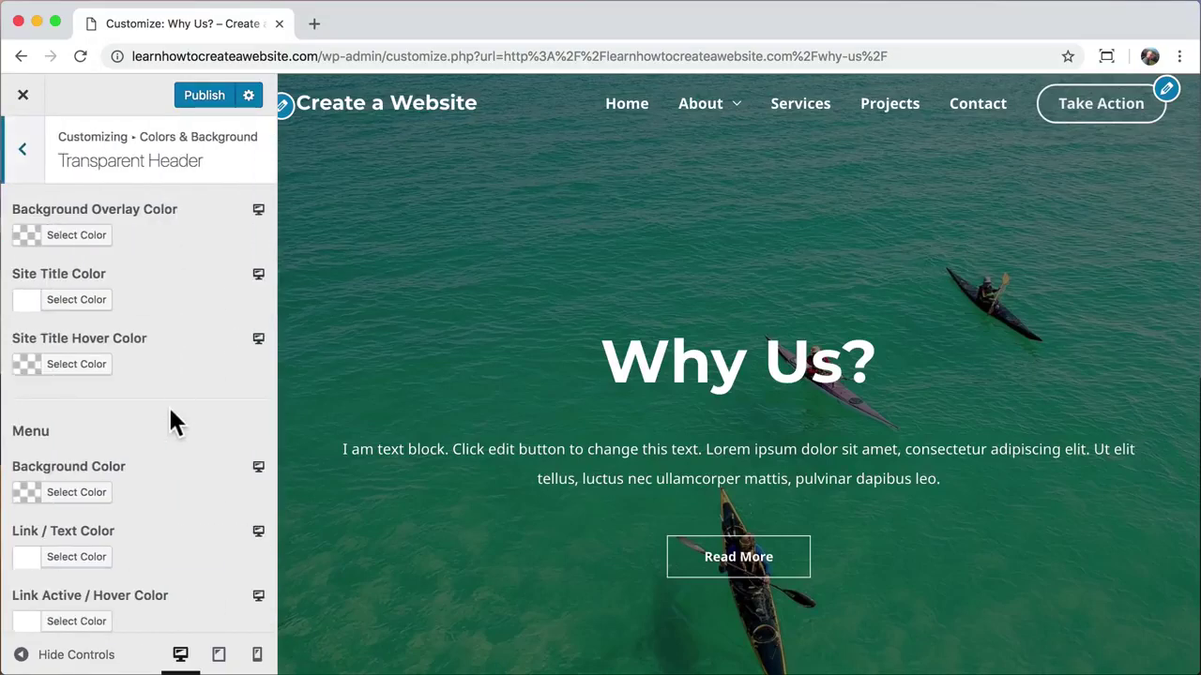
scroll(172, 418, down, 5)
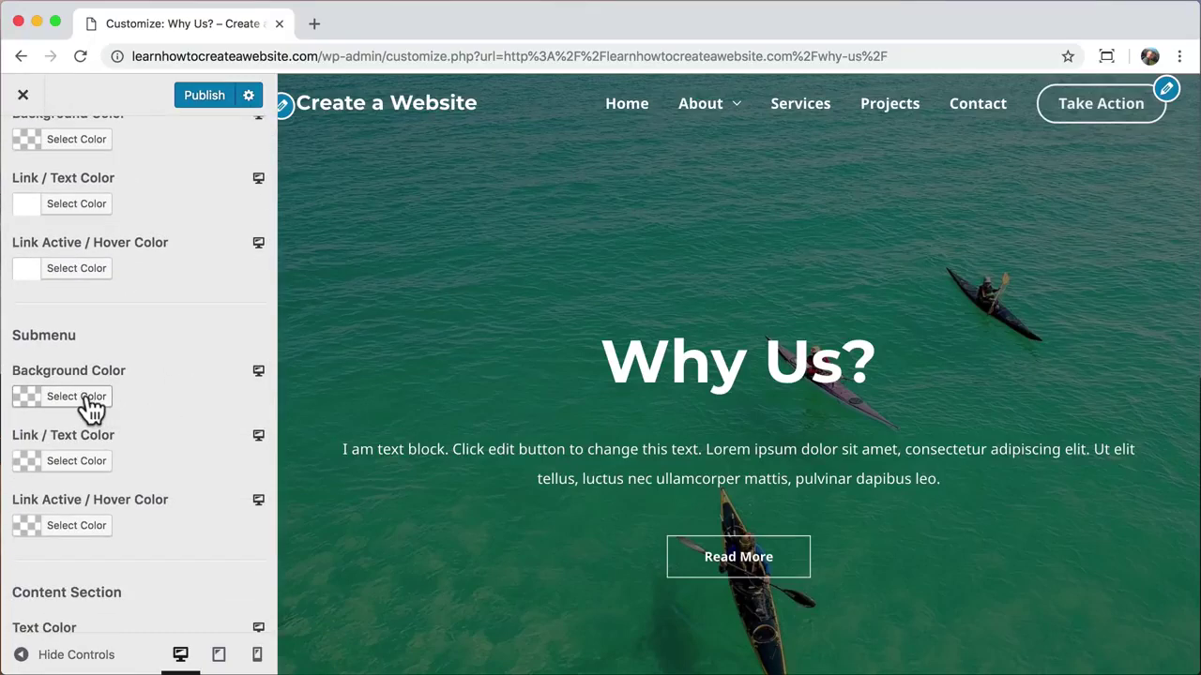
click(91, 405)
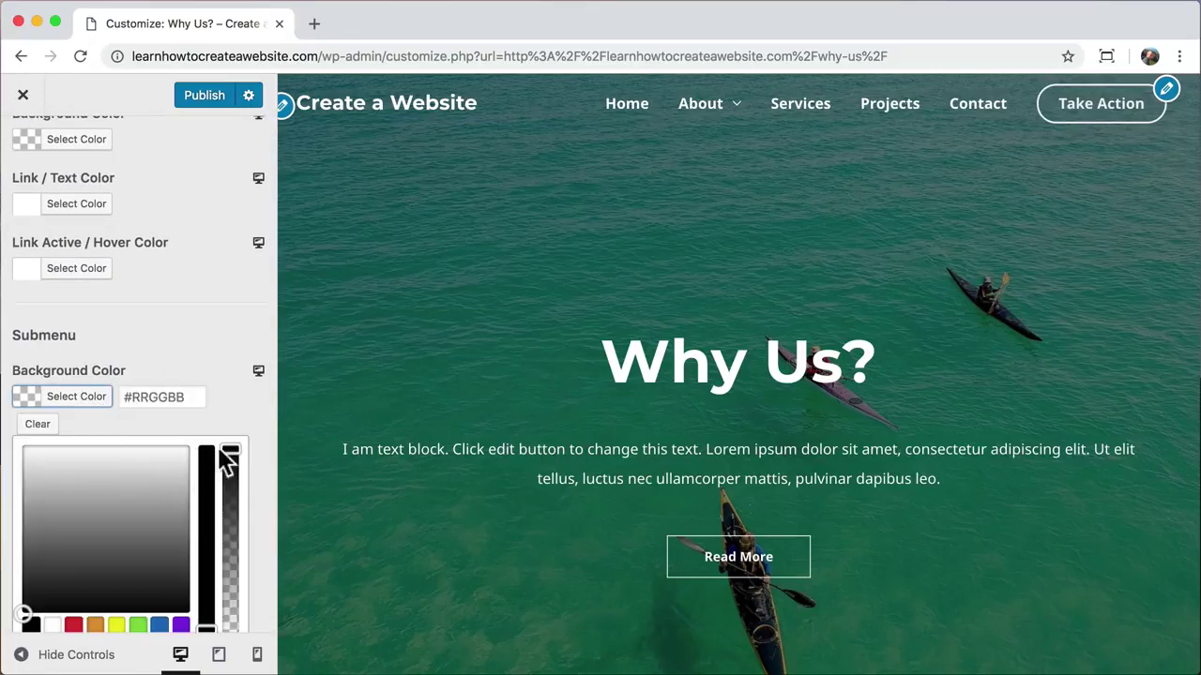
drag(231, 450, 231, 627)
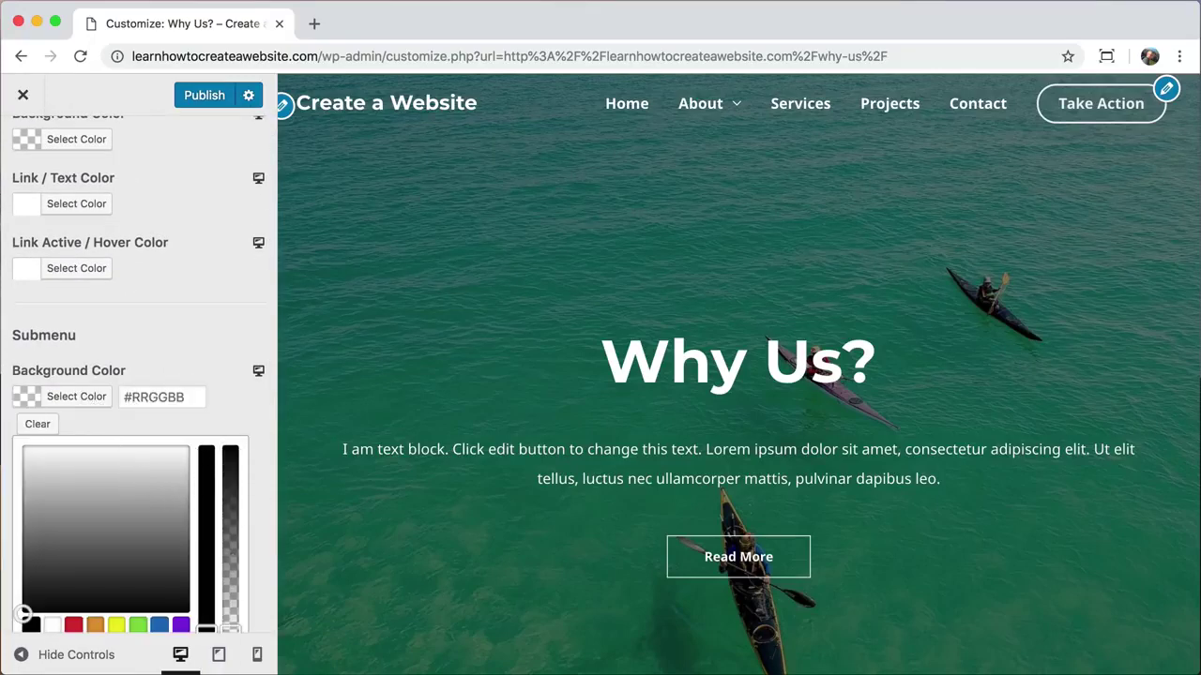
mouse_move(723, 107)
scroll(199, 302, up, 6)
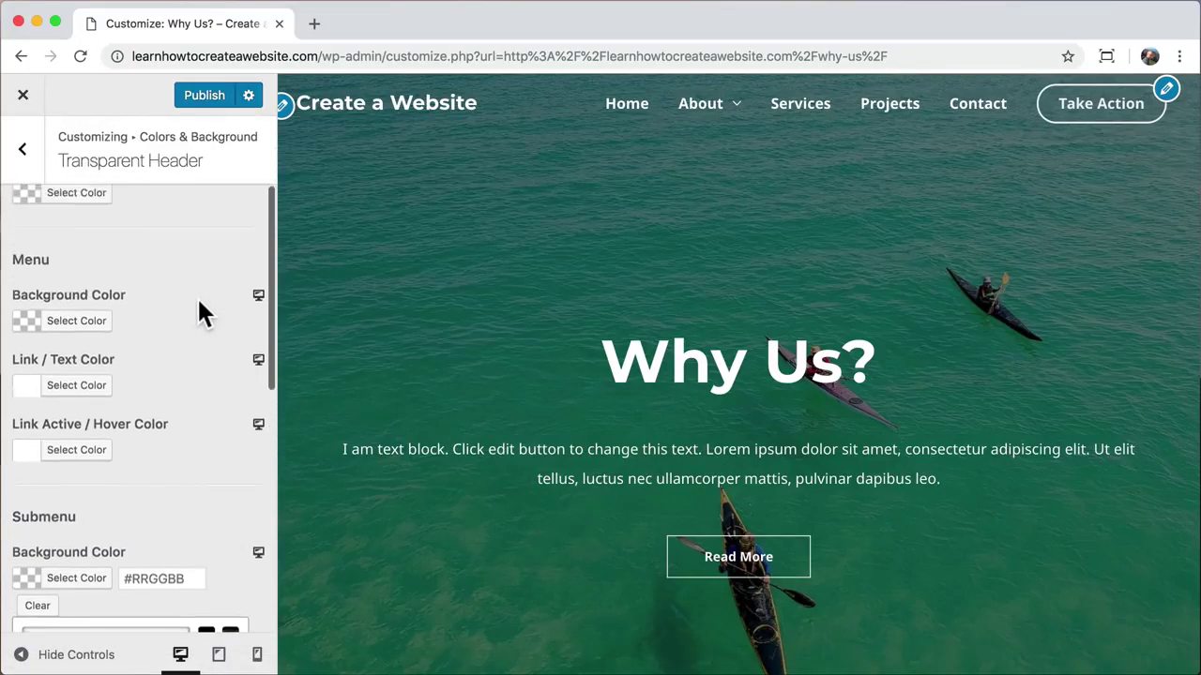
Step: Set the Base Colors Theme Color to bright green #54f21f
click(26, 154)
click(28, 155)
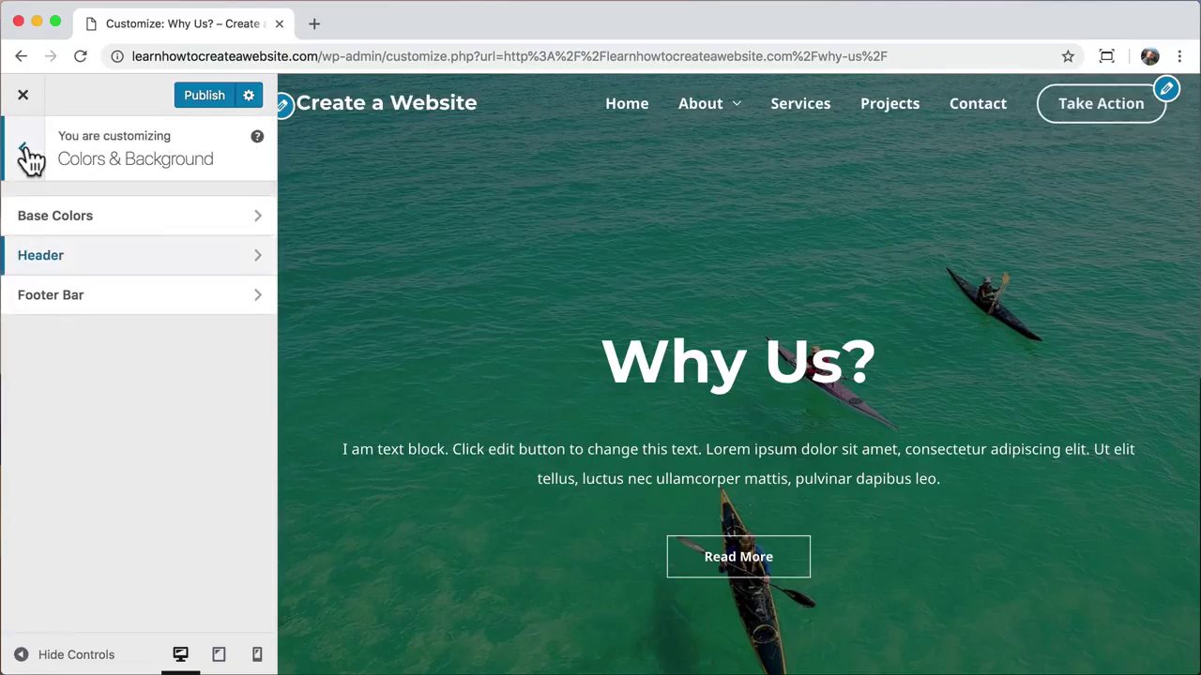
click(135, 223)
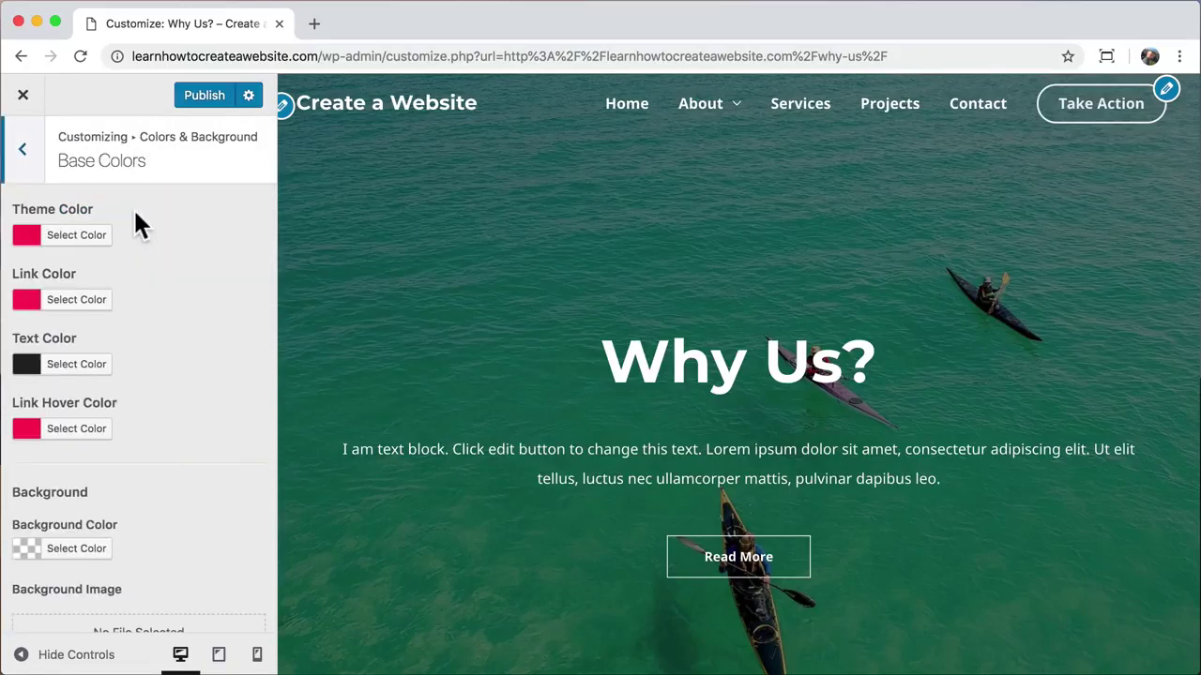
click(79, 236)
click(88, 281)
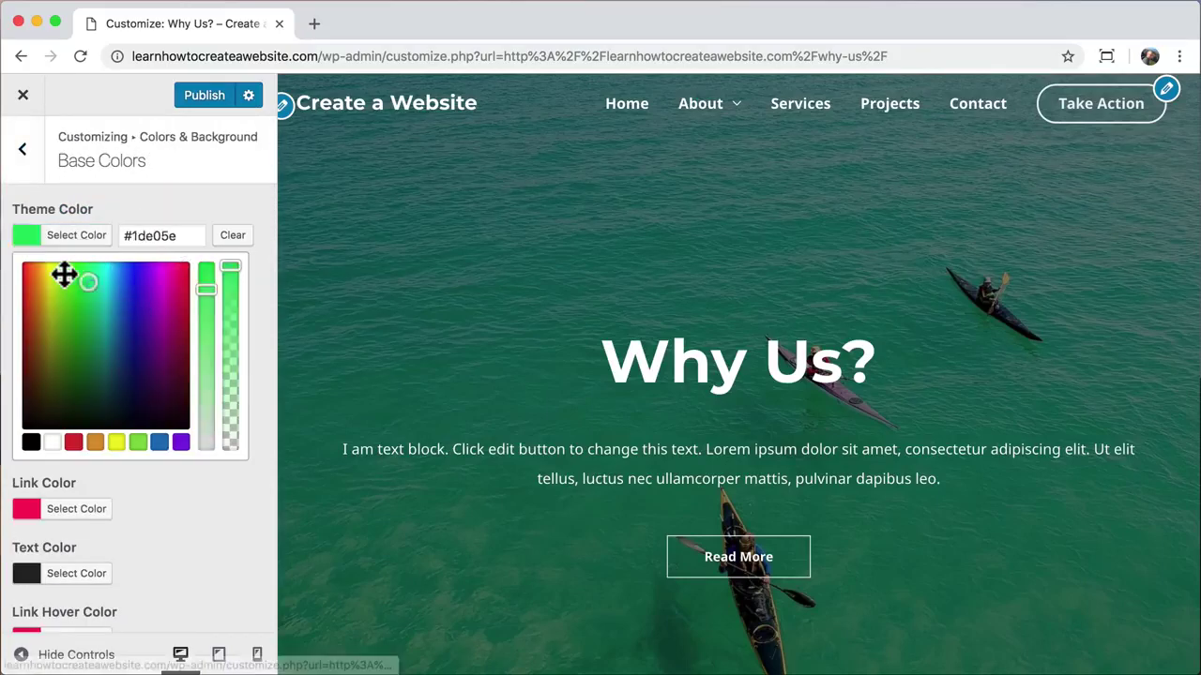
drag(64, 273, 73, 273)
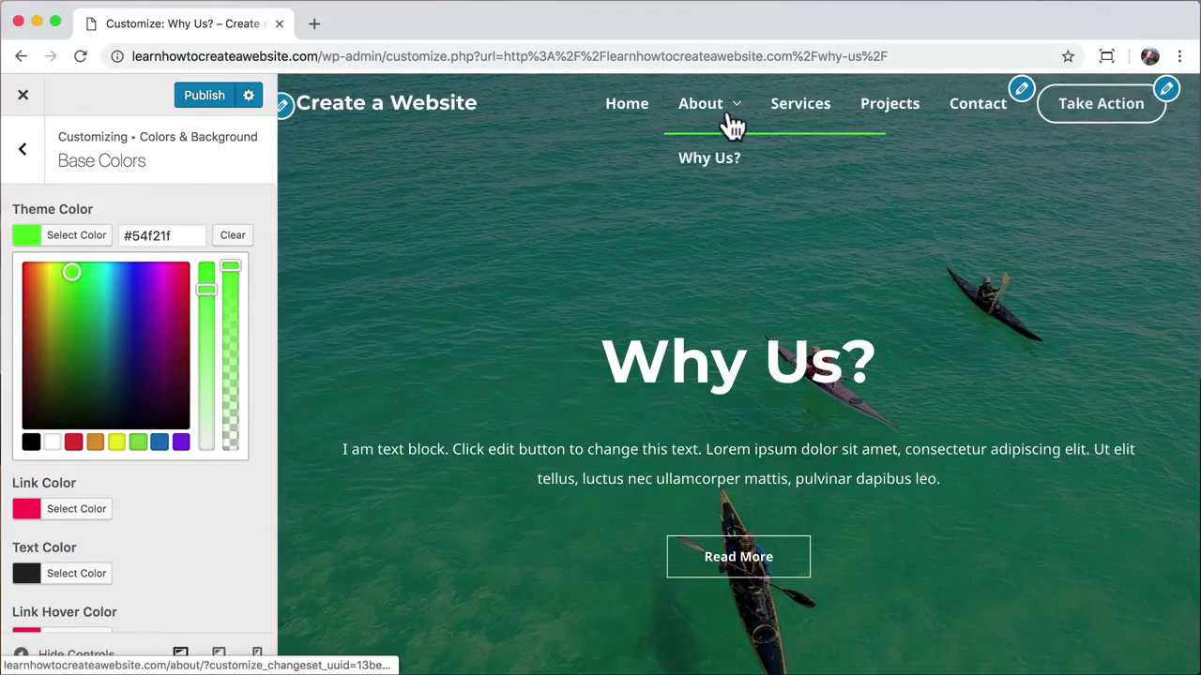
Step: Close the Customizer, discarding the unpublished green colour, and reopen it on Why Us?
click(25, 97)
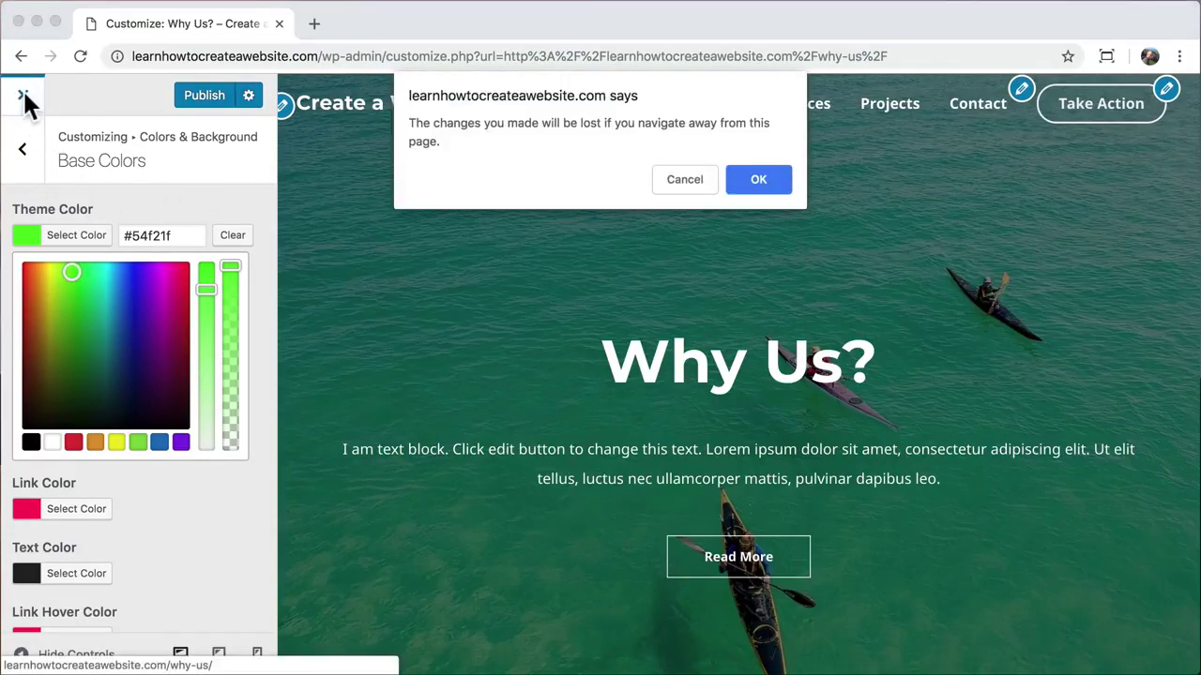
click(777, 178)
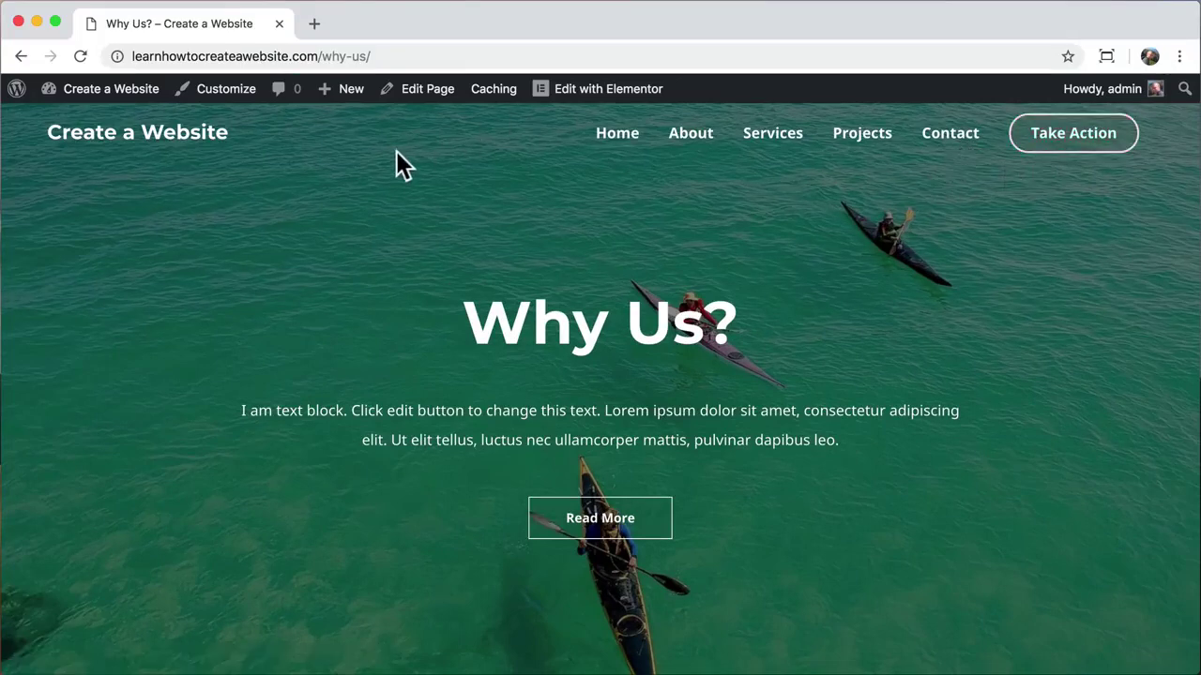
click(228, 93)
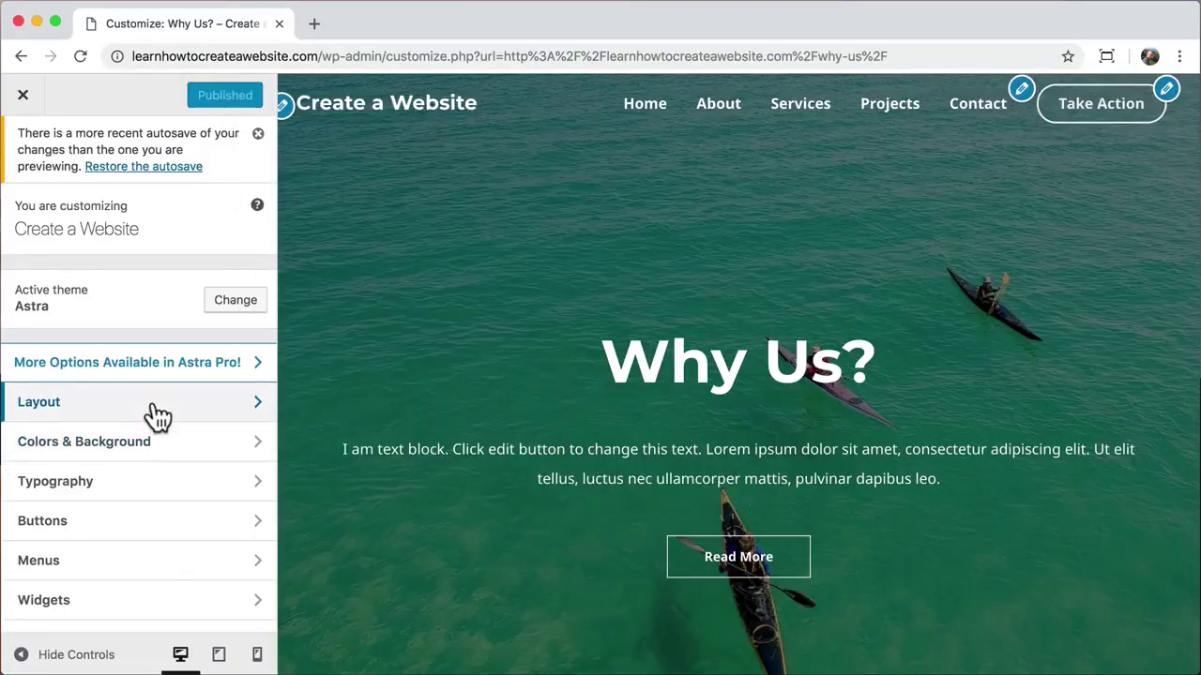
Step: In the primary header, try None and Search as the last menu item, then restore Button
click(150, 407)
click(177, 326)
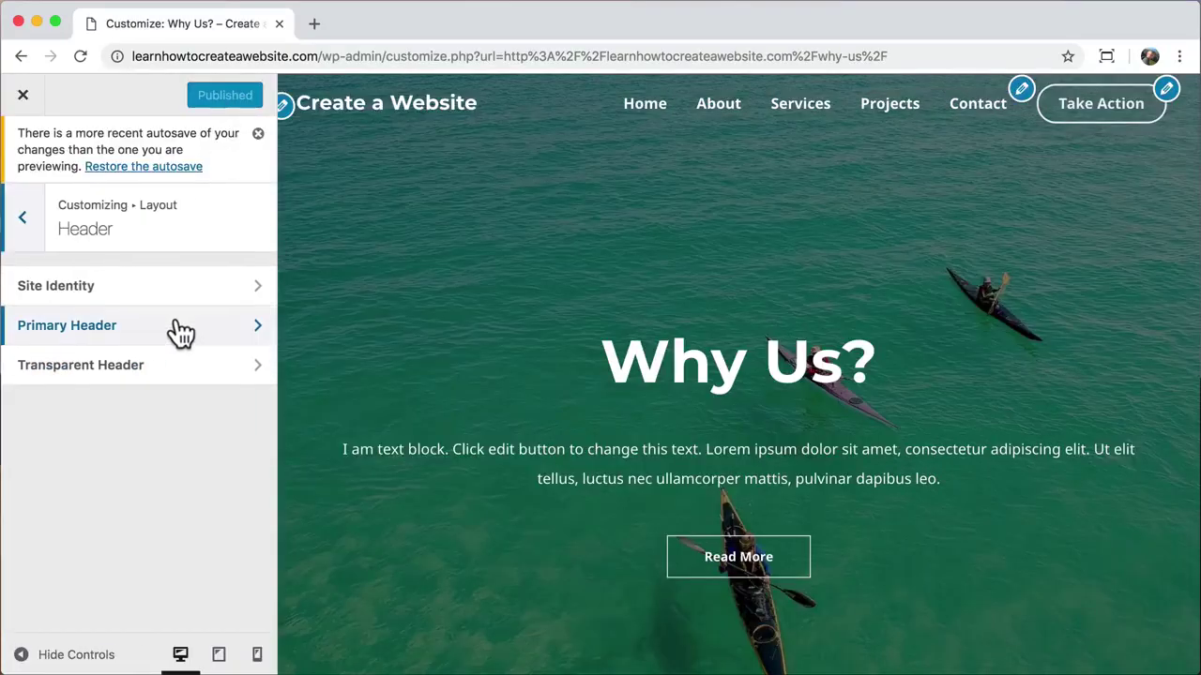
click(178, 327)
scroll(178, 326, down, 2)
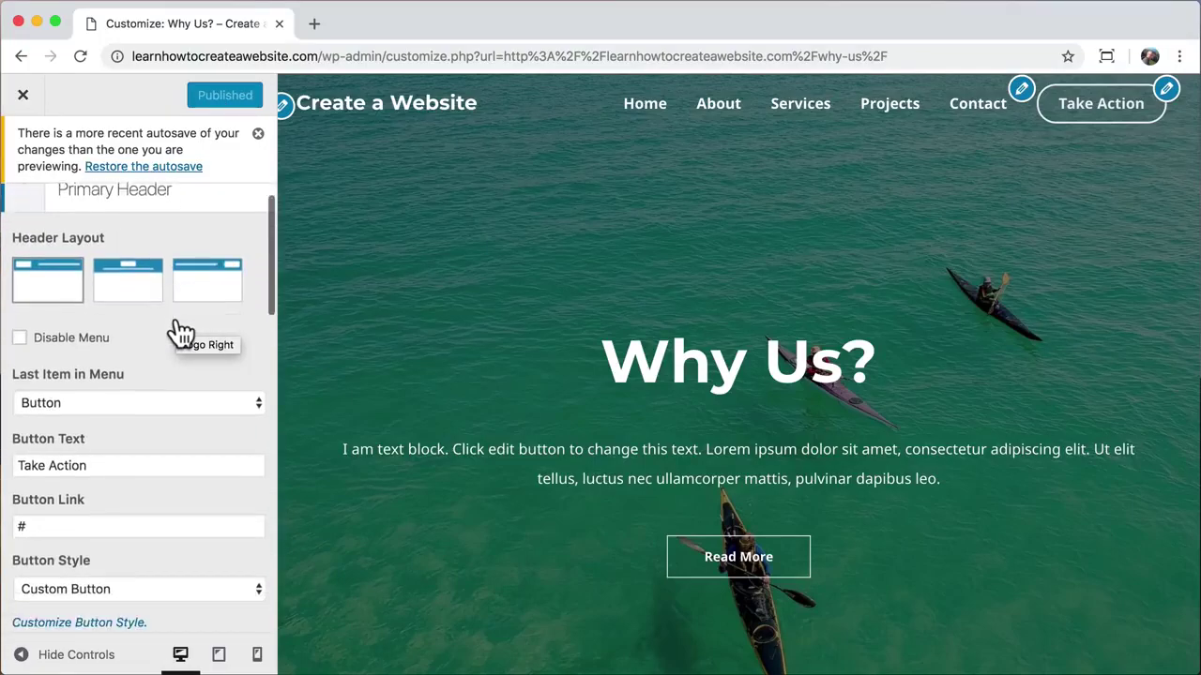
click(131, 366)
click(118, 325)
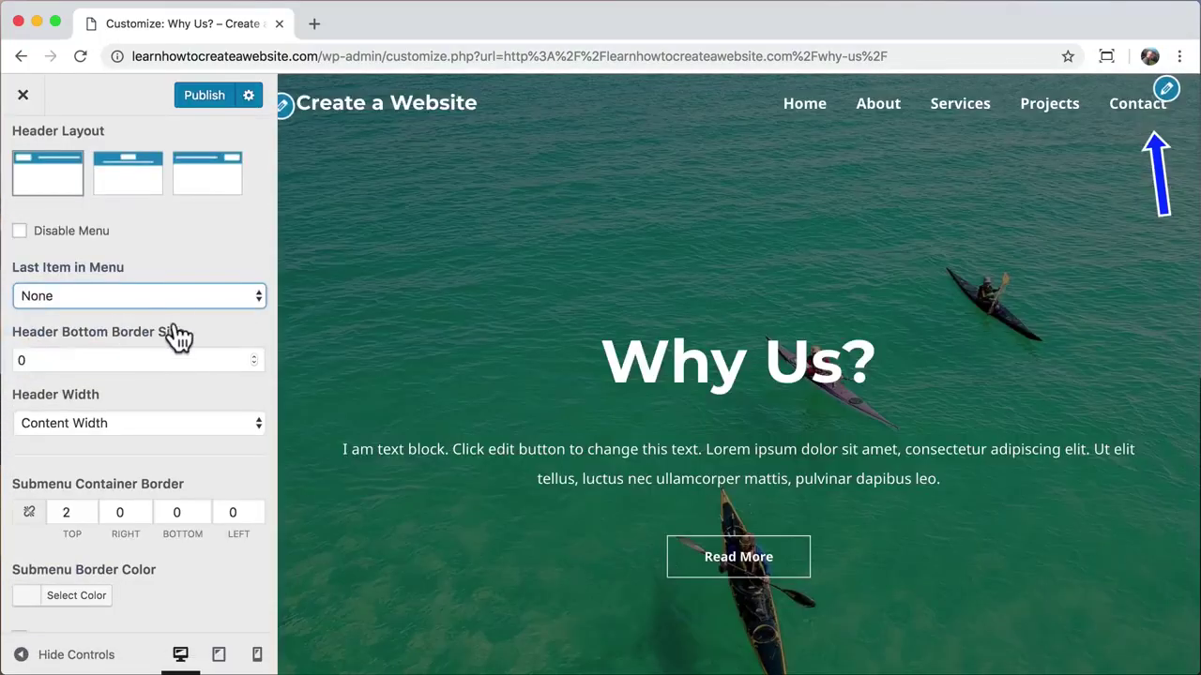
click(180, 292)
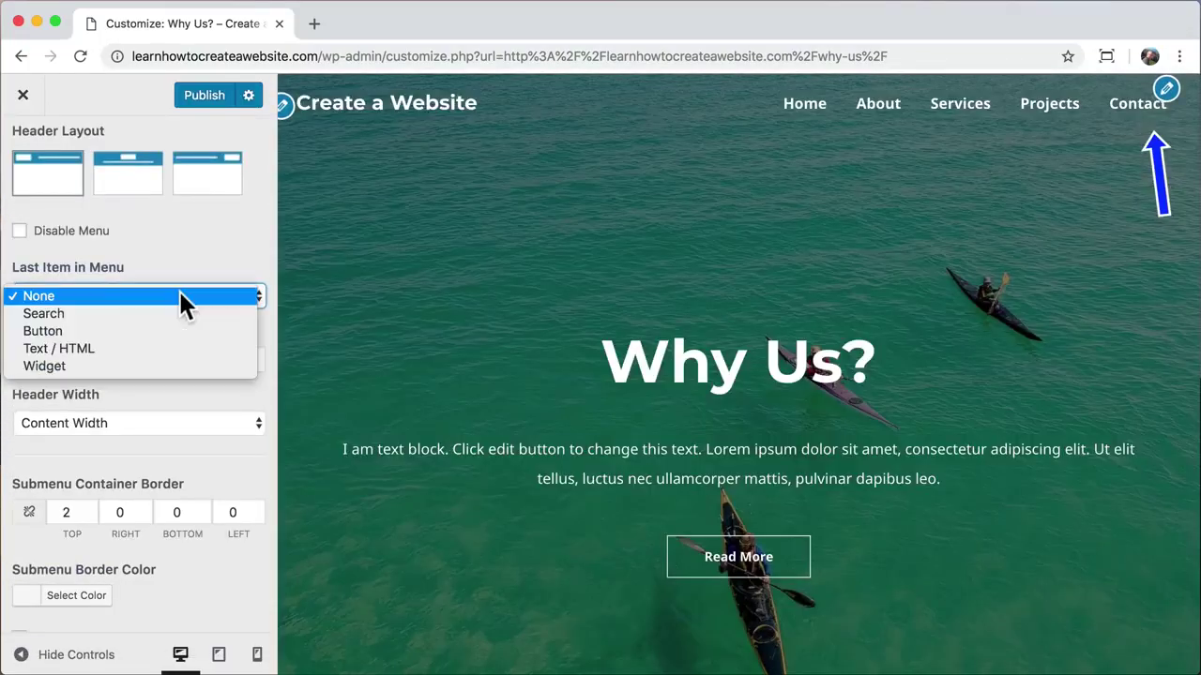
click(153, 315)
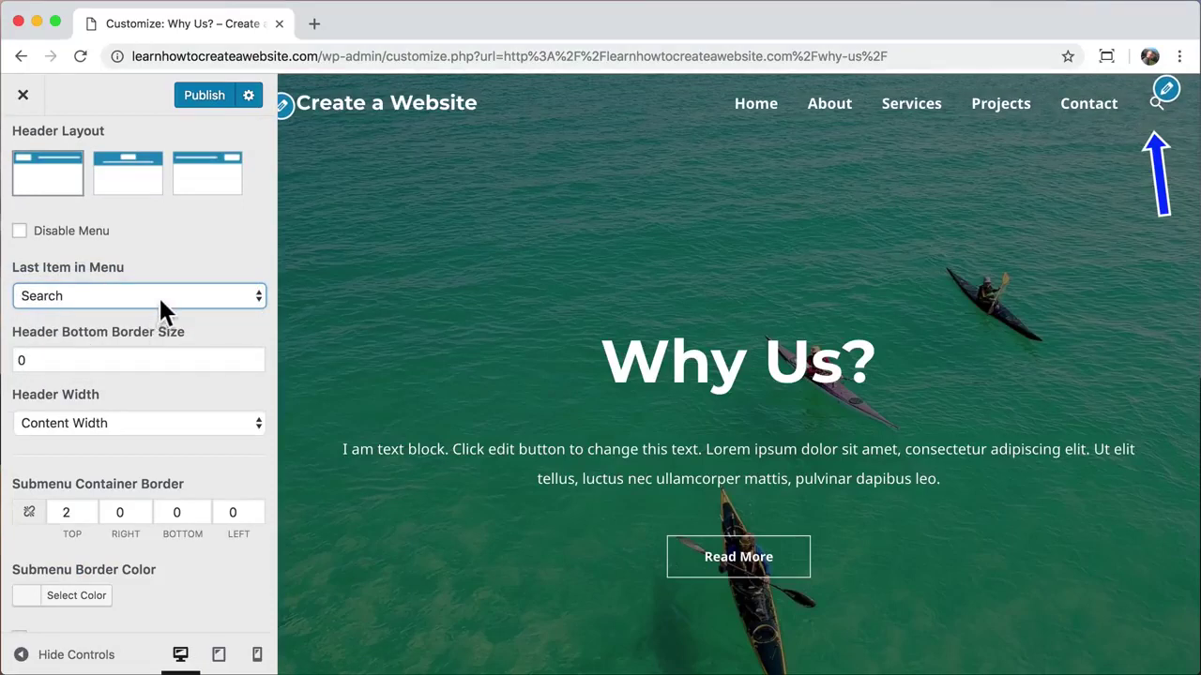
click(158, 294)
click(141, 313)
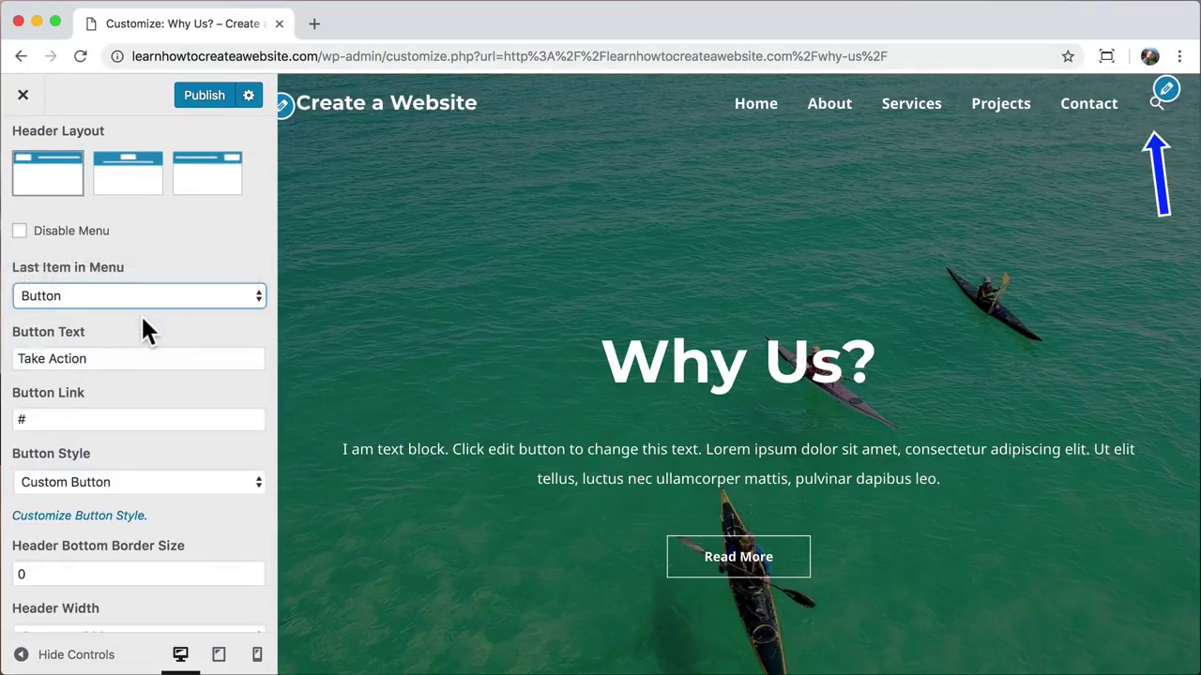
Step: Change the header button text to 'Contact' and its link to /contact
drag(115, 358, 17, 359)
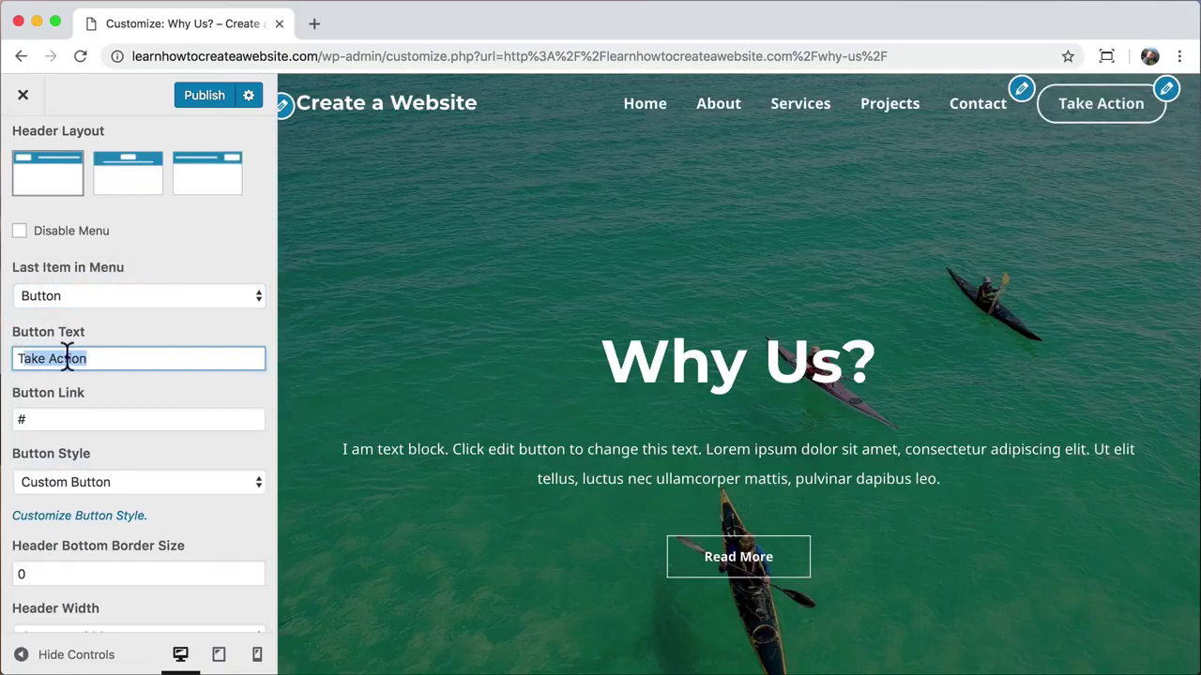
triple_click(66, 357)
text(Contact)
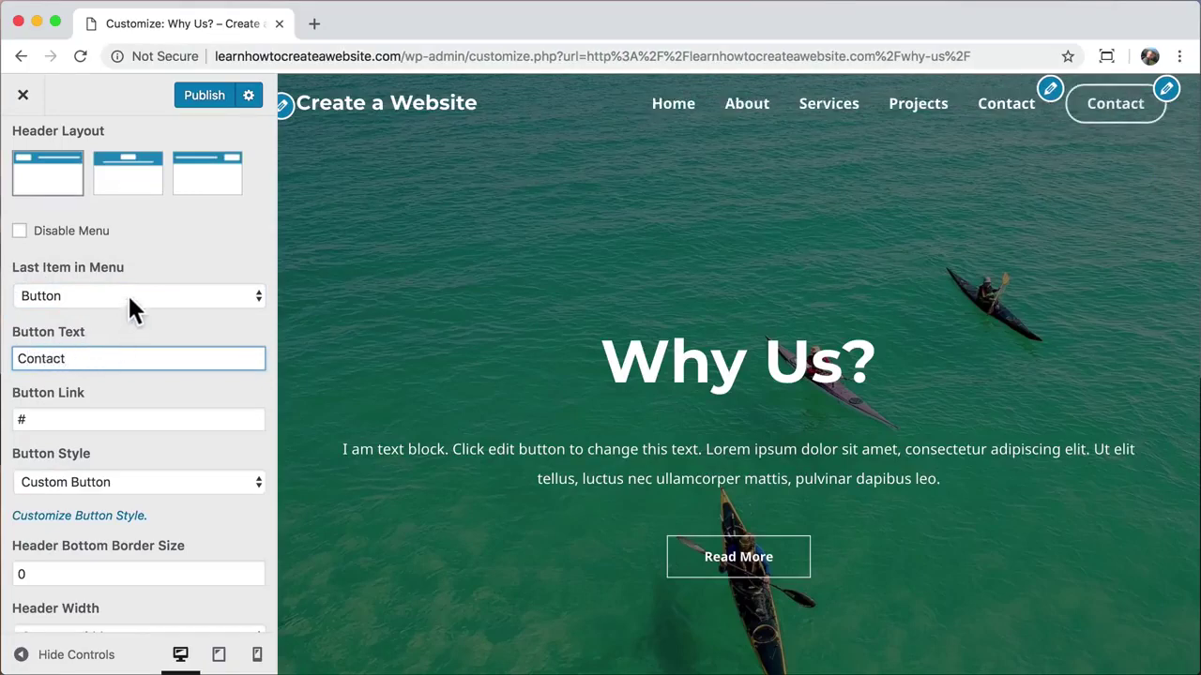
click(130, 299)
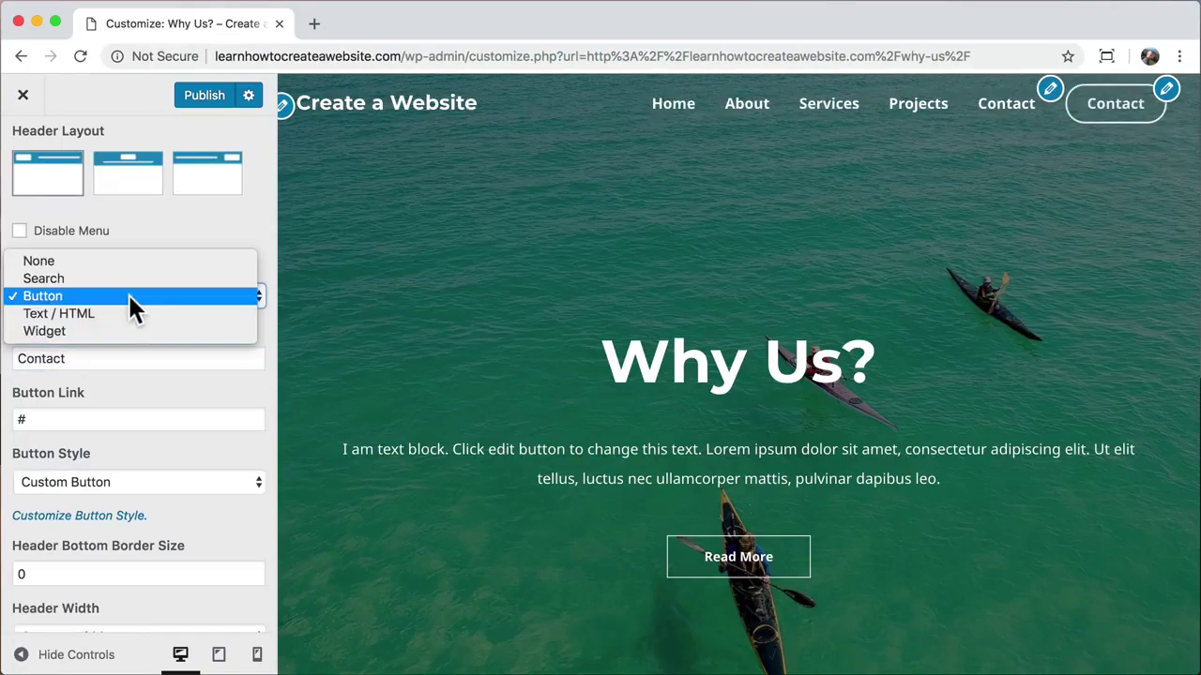
click(127, 295)
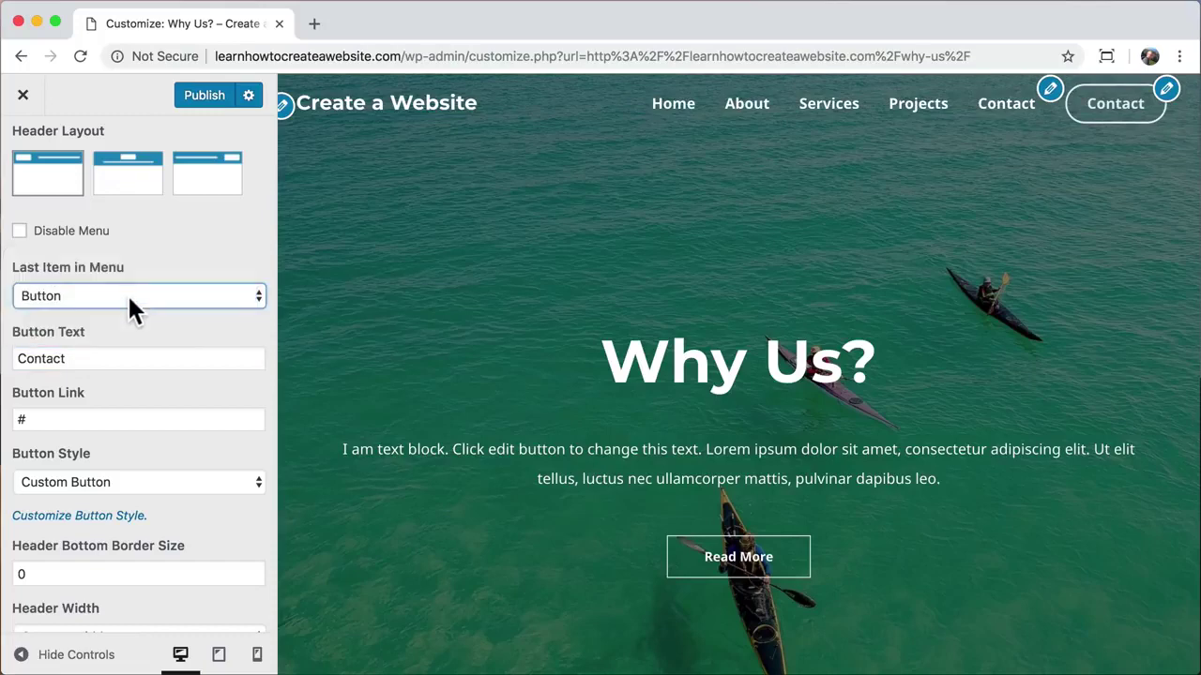
click(105, 359)
click(29, 420)
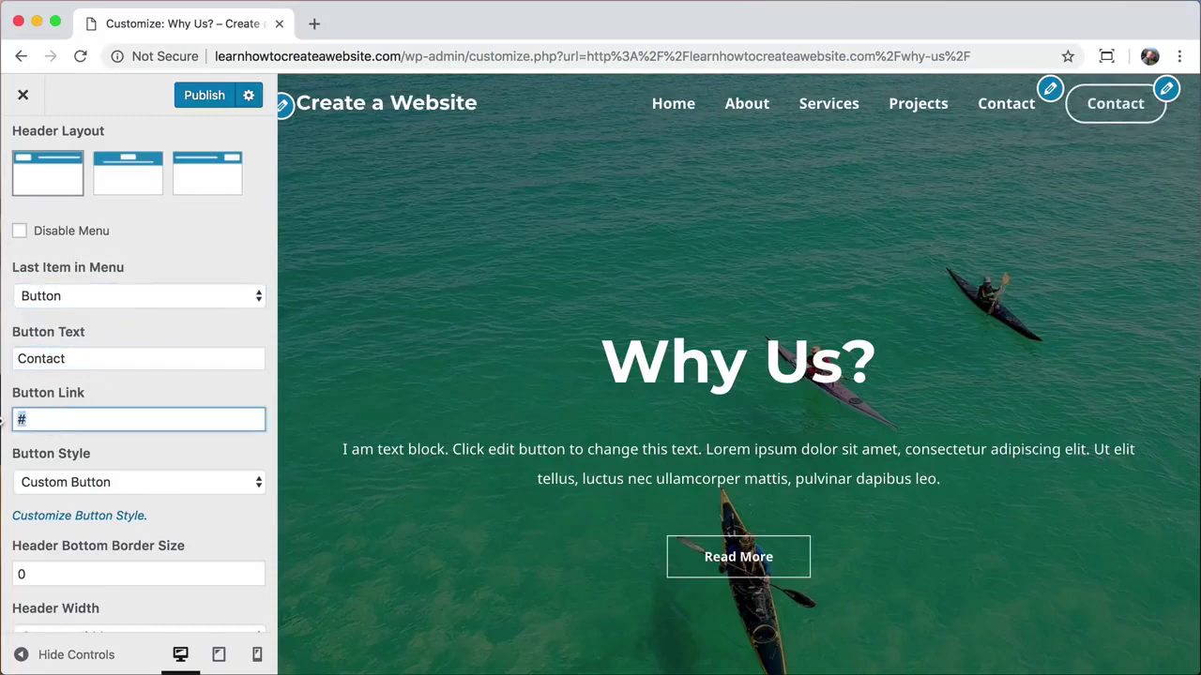
text(/contact)
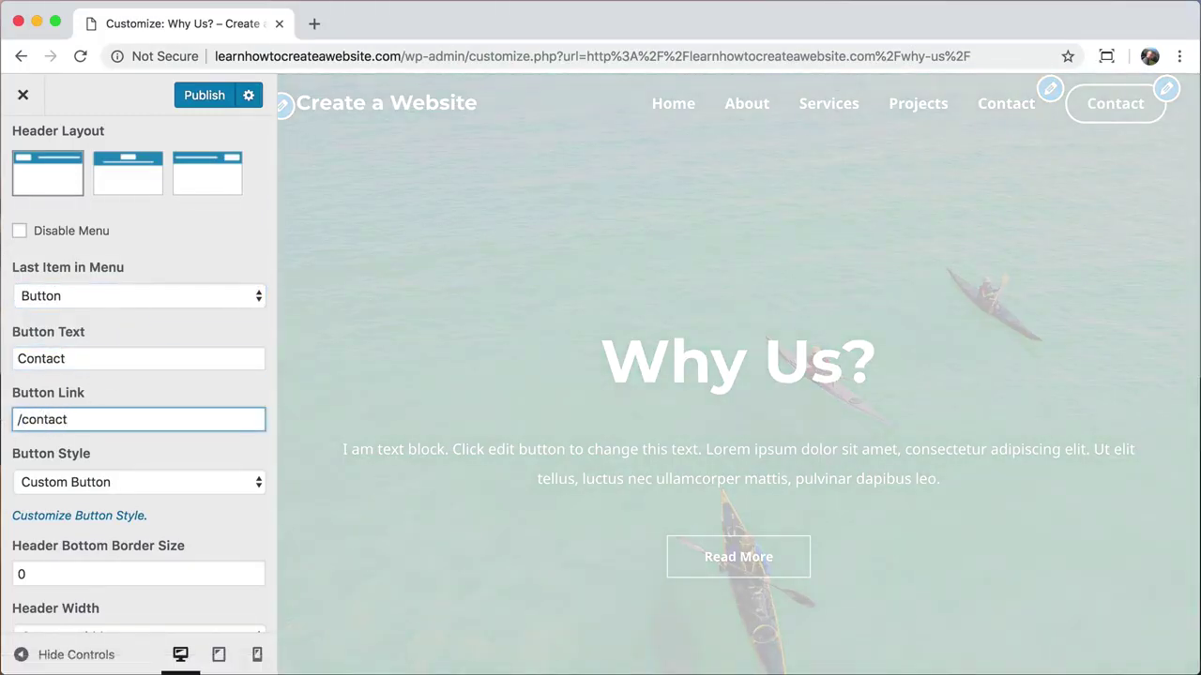
scroll(188, 433, down, 1)
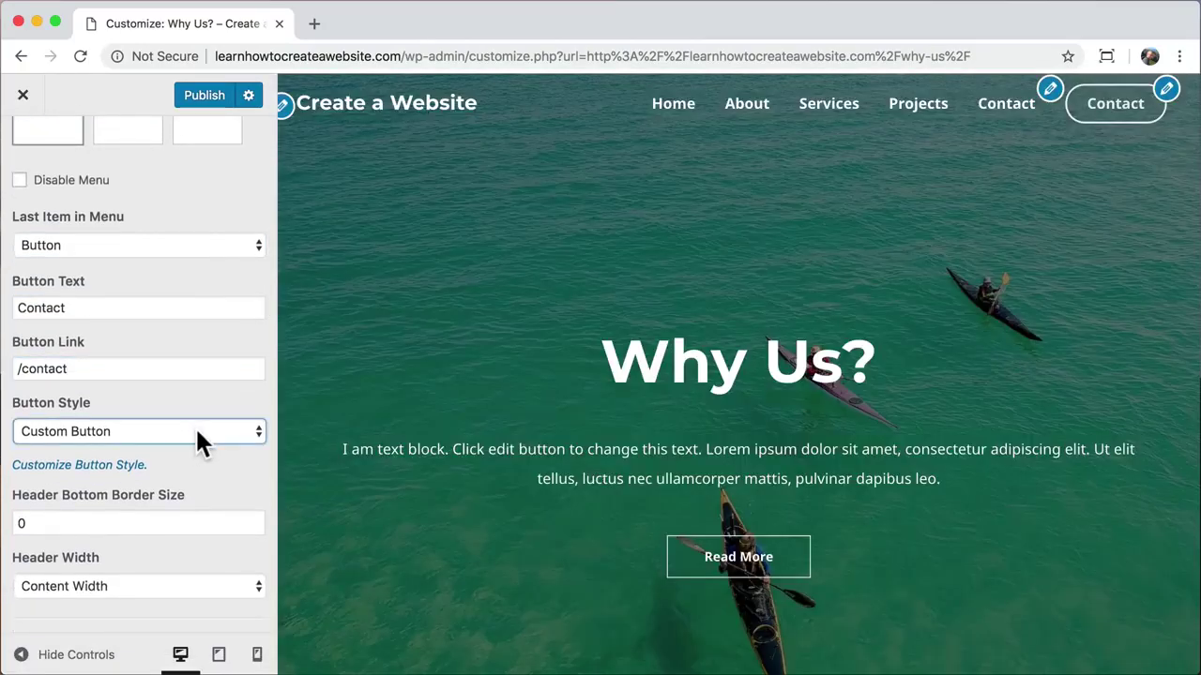
Step: In Transparent Header Button styling, try a yellow background hover colour, then clear it
click(93, 464)
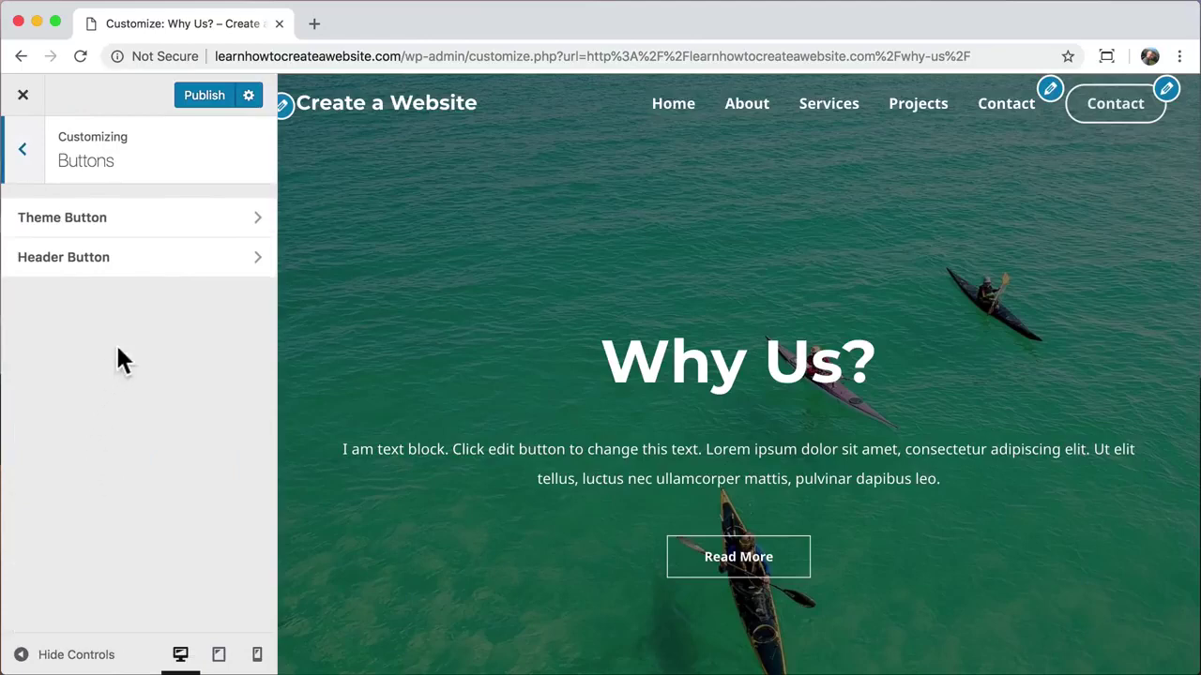
click(162, 269)
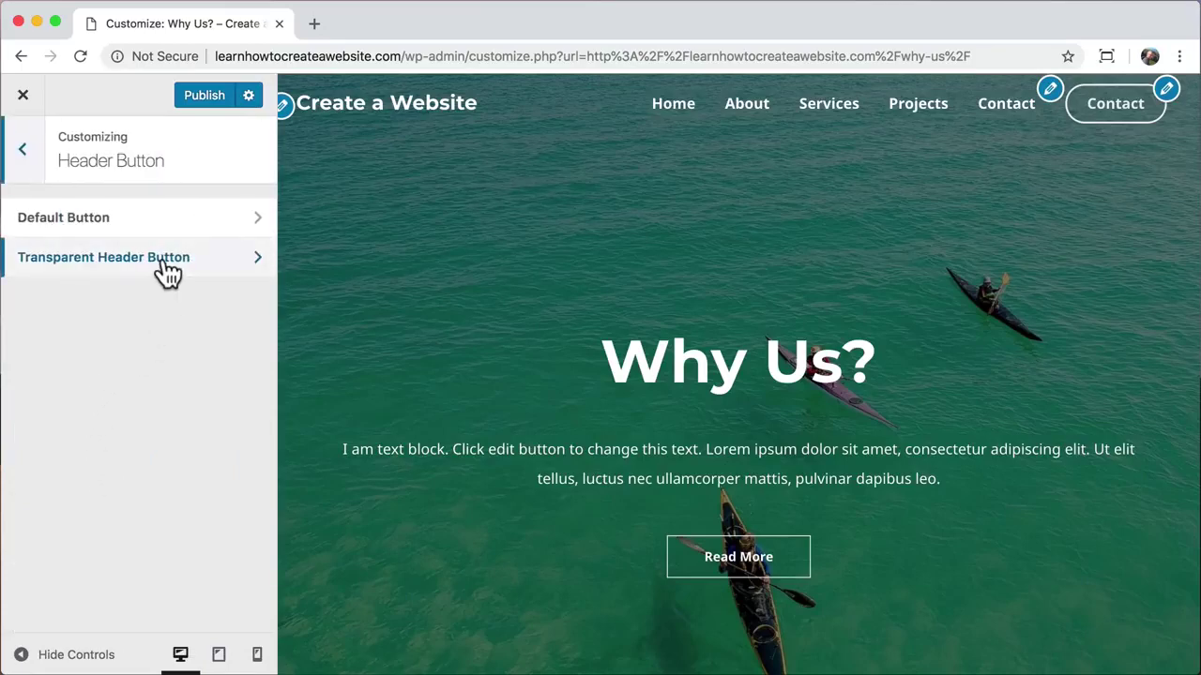
click(164, 265)
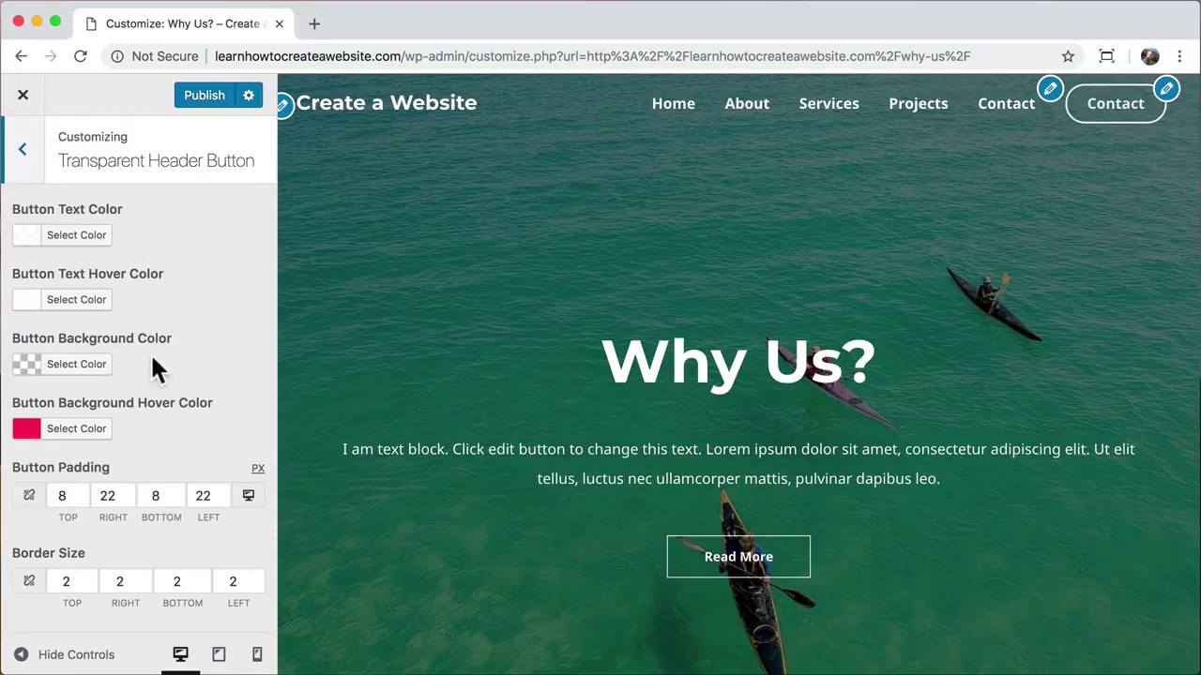
click(84, 445)
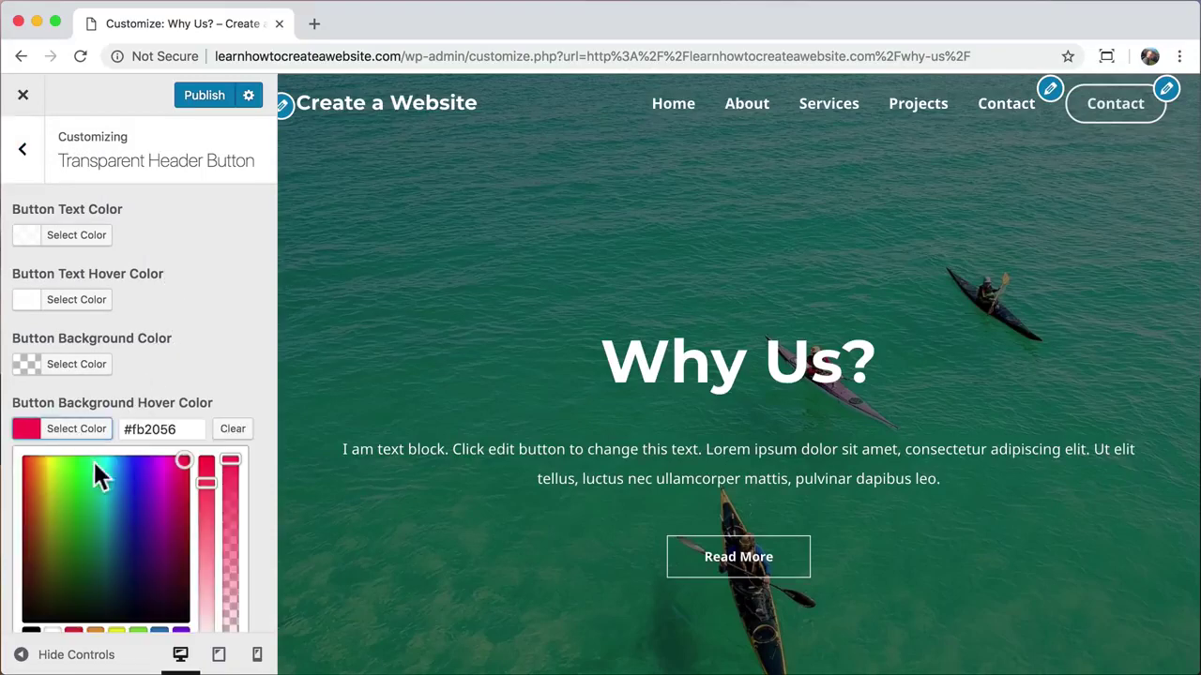
drag(58, 466, 42, 466)
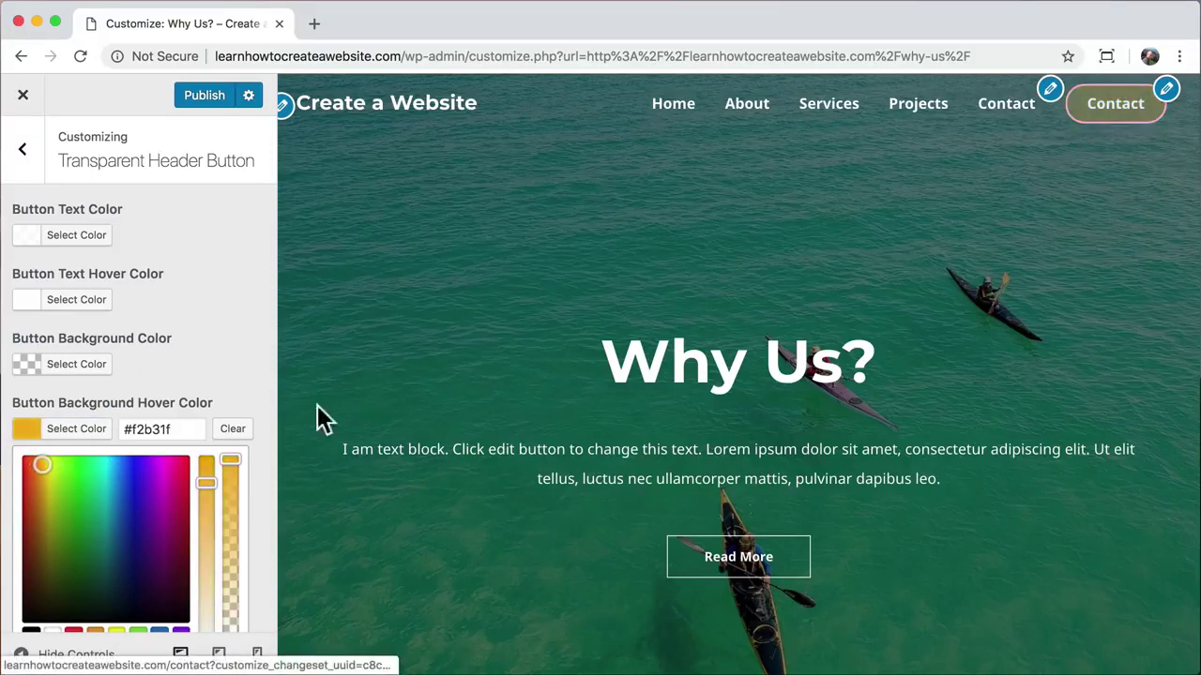
click(235, 428)
scroll(242, 431, down, 3)
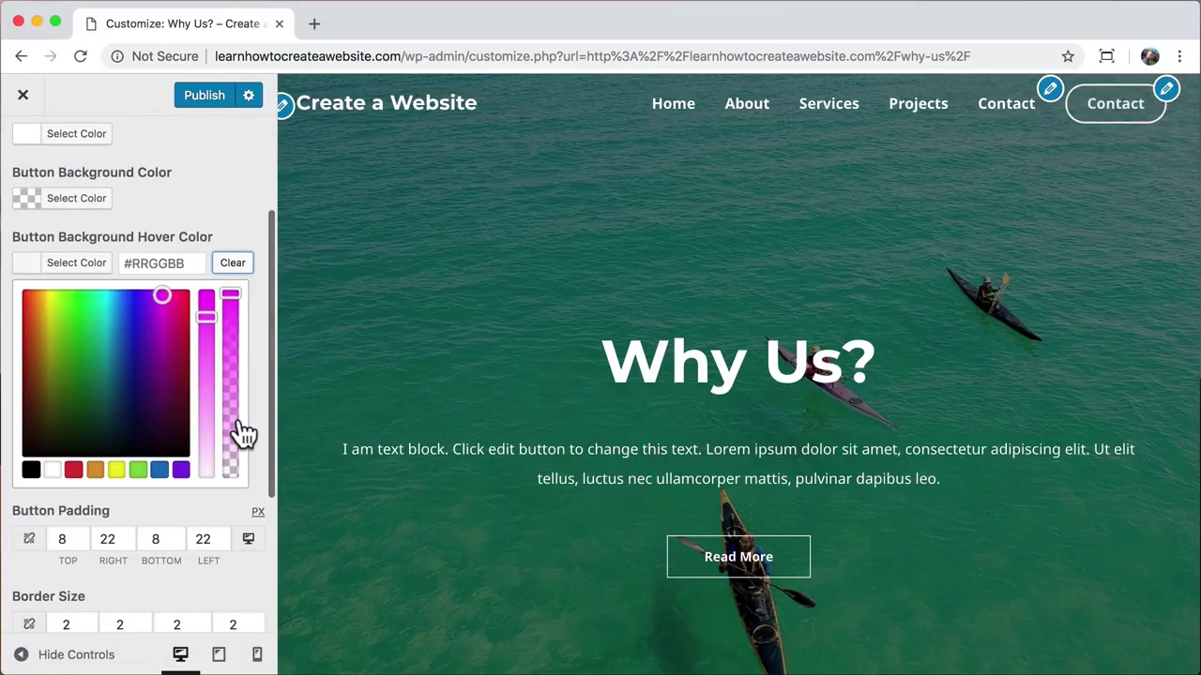
scroll(242, 432, down, 4)
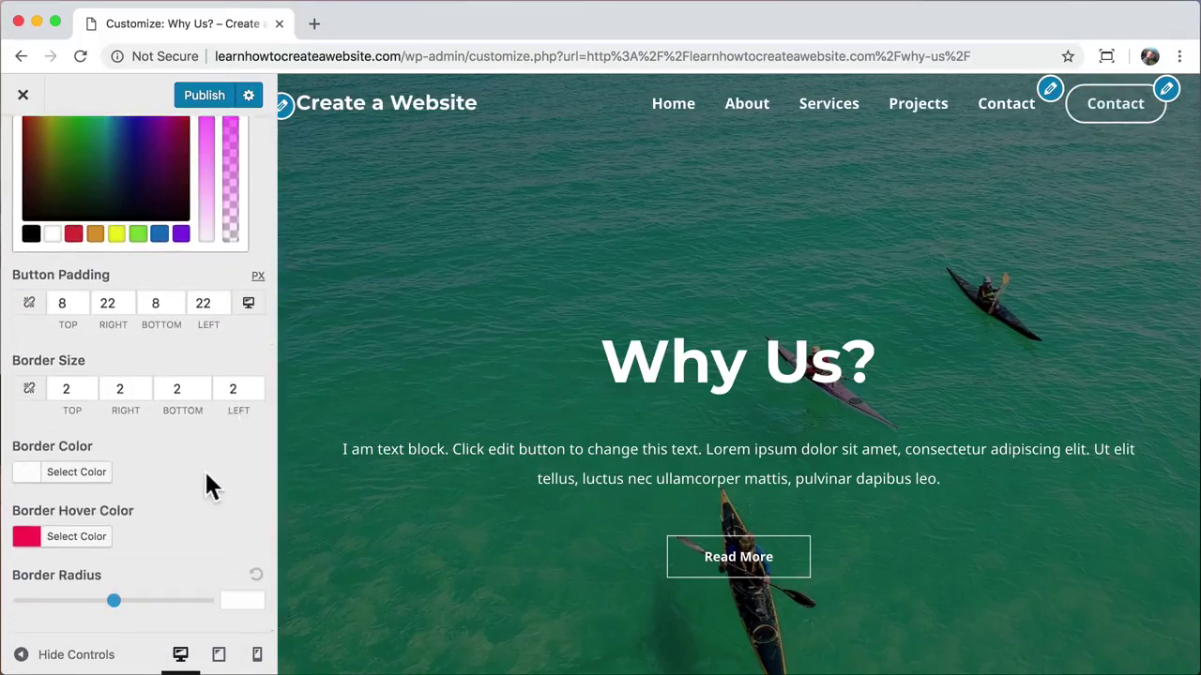
Step: Copy the Border Hover colour #fb2056 into the Button Background Hover Color
click(76, 536)
double_click(158, 327)
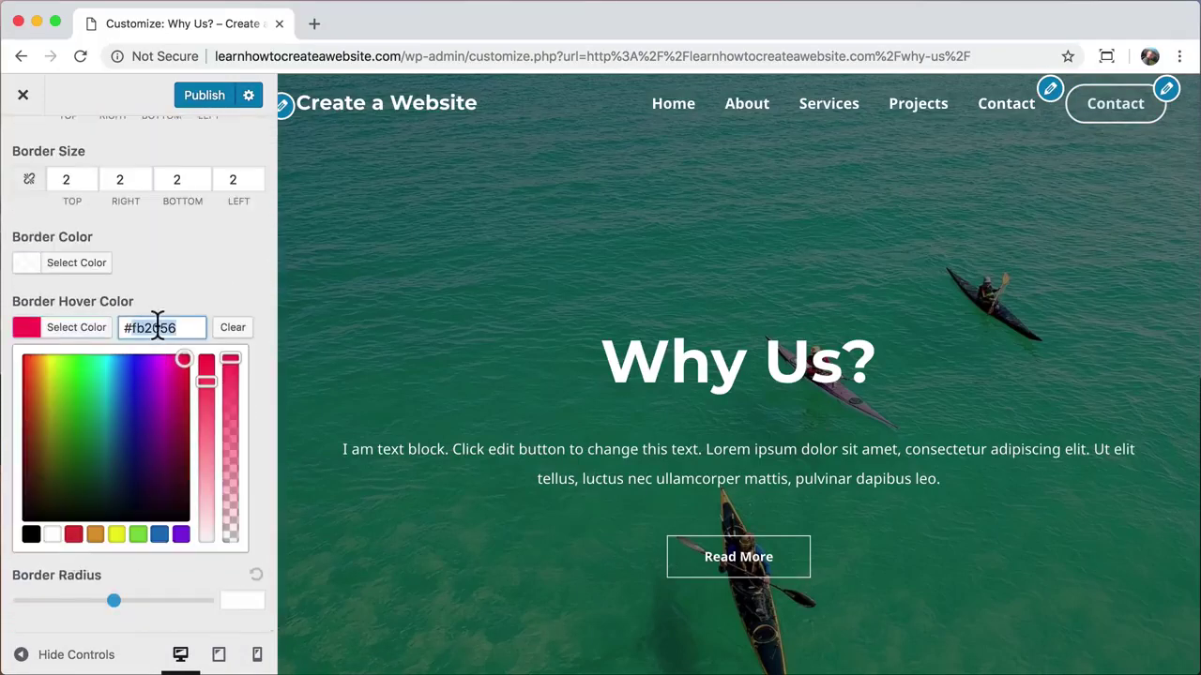
click(239, 286)
scroll(239, 286, up, 5)
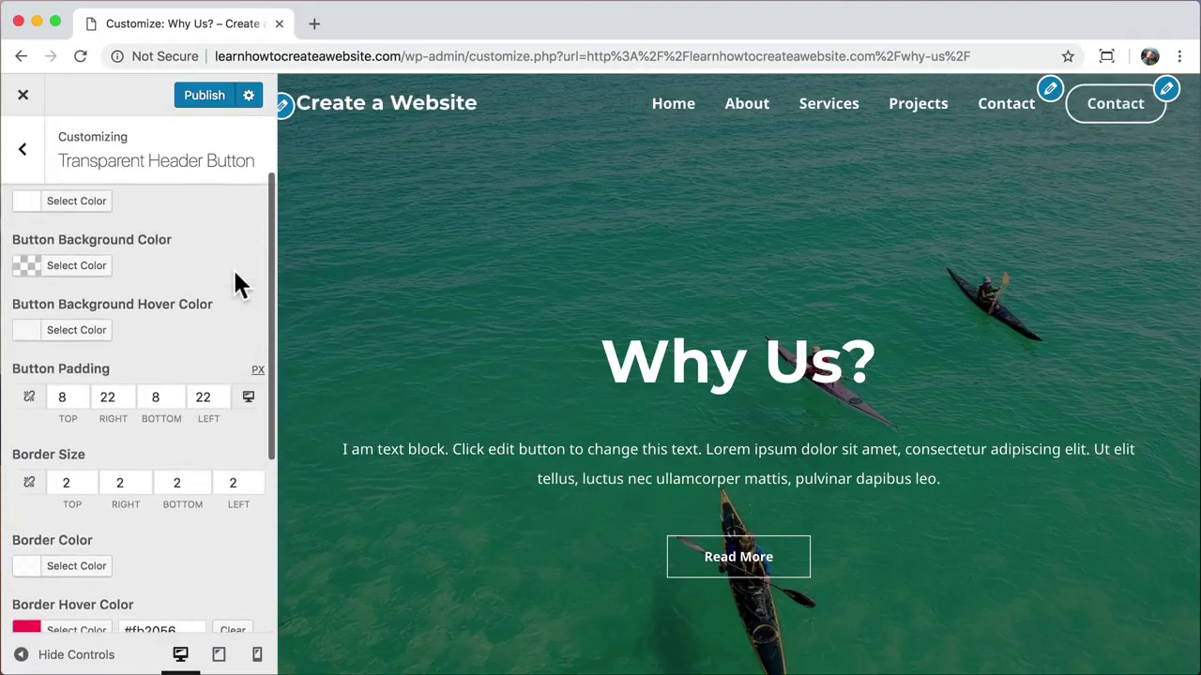
scroll(239, 287, up, 2)
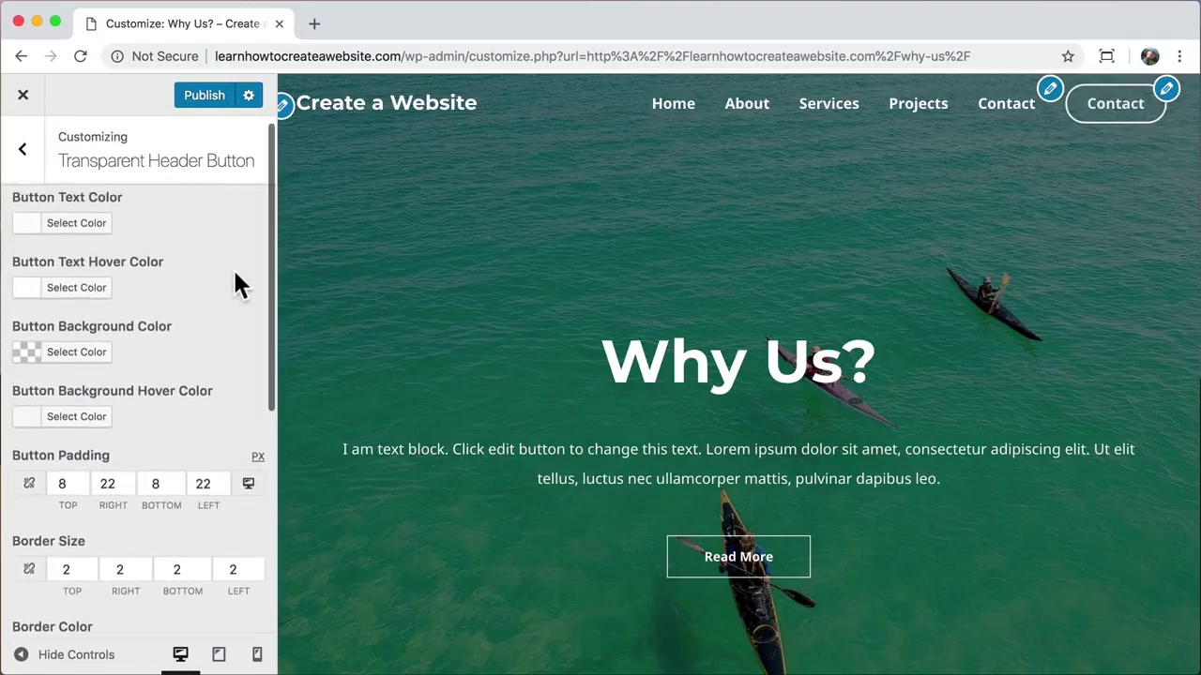
scroll(239, 287, up, 1)
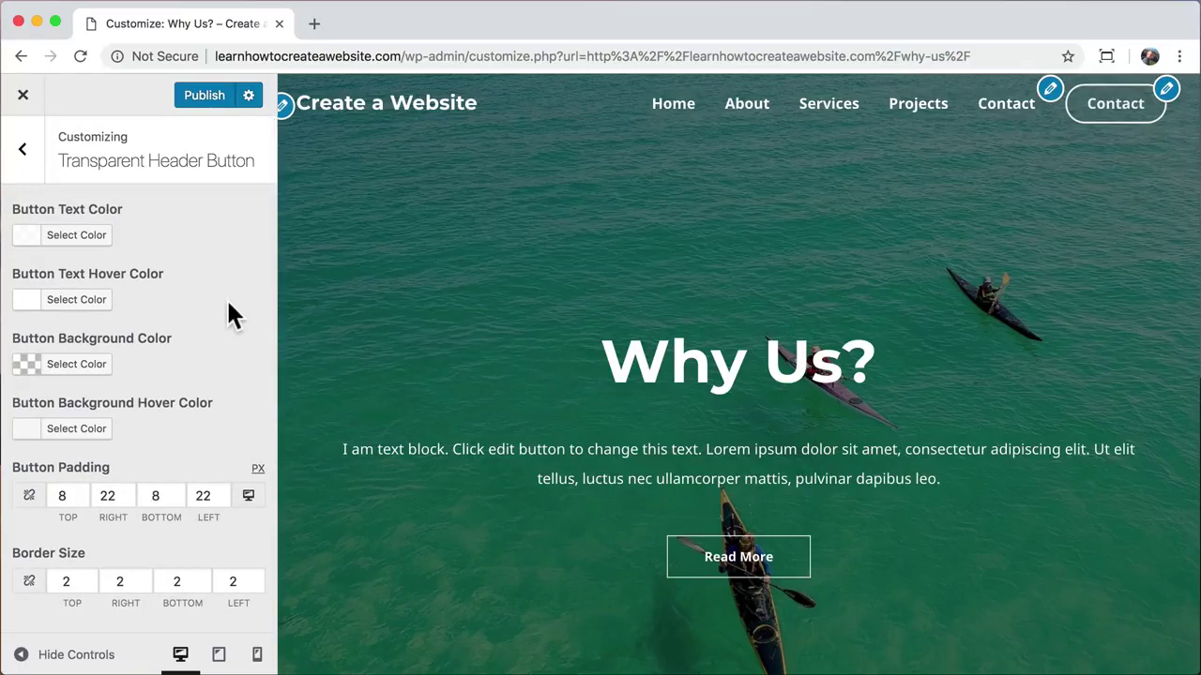
scroll(229, 312, down, 1)
click(84, 413)
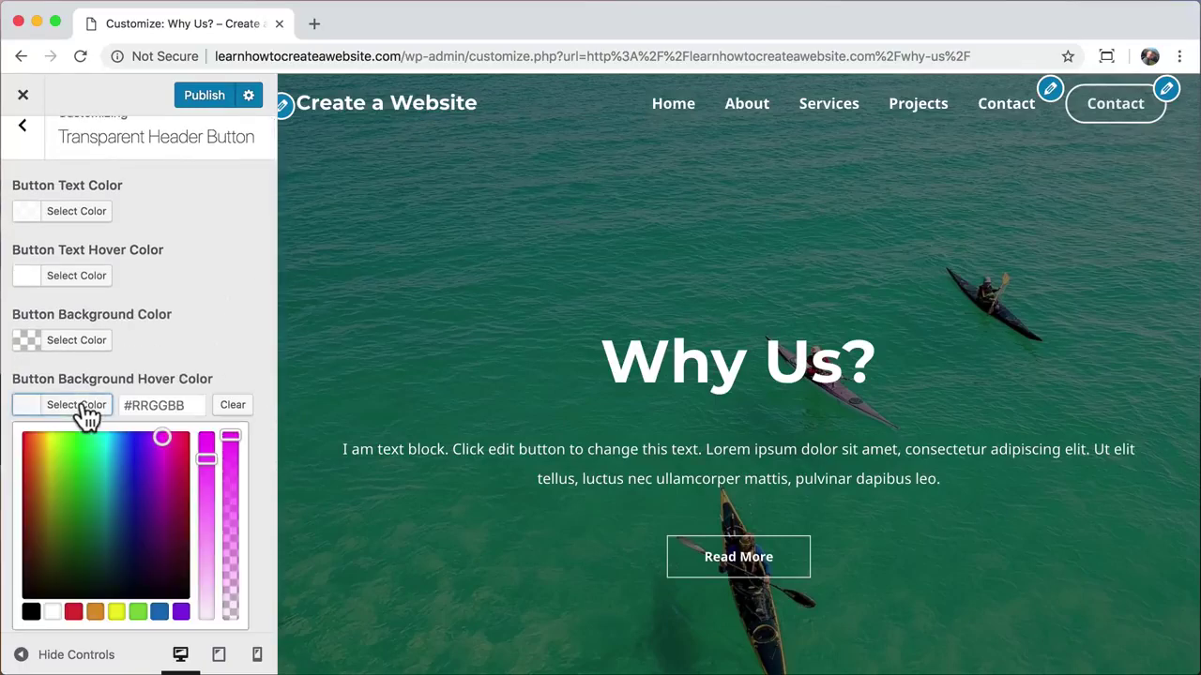
click(156, 401)
text(#fb2056)
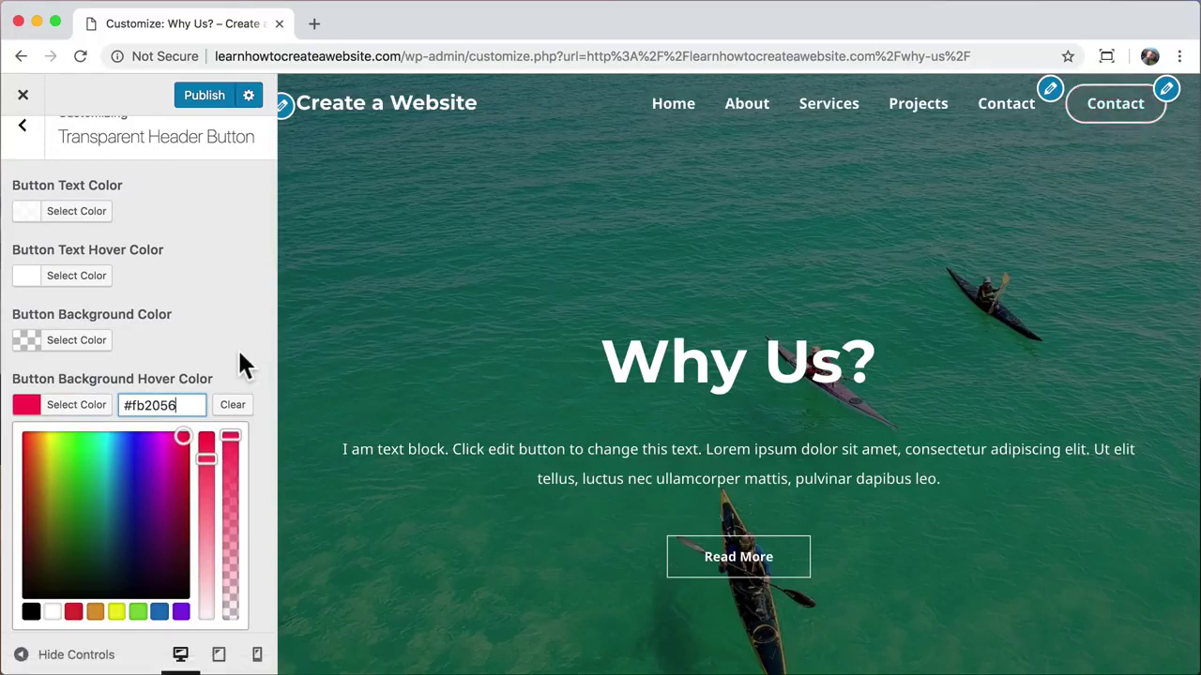
scroll(218, 271, up, 1)
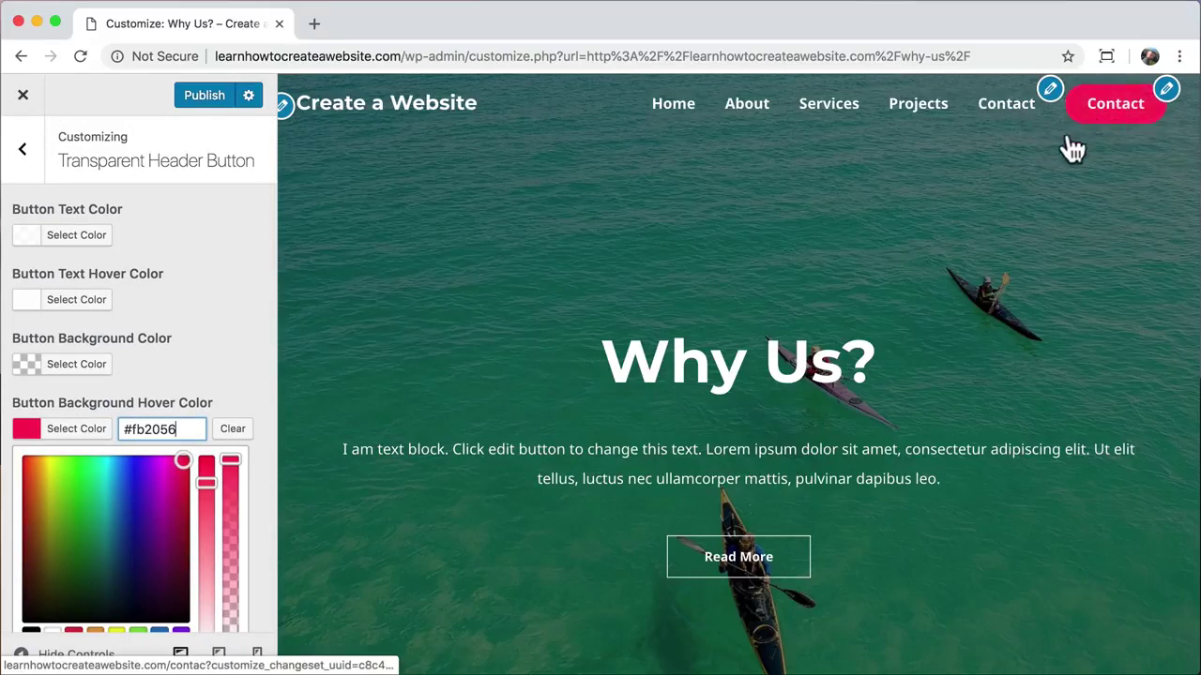
Step: Remove the Contact item from Menu, publish the changes, and close the Customizer
click(28, 157)
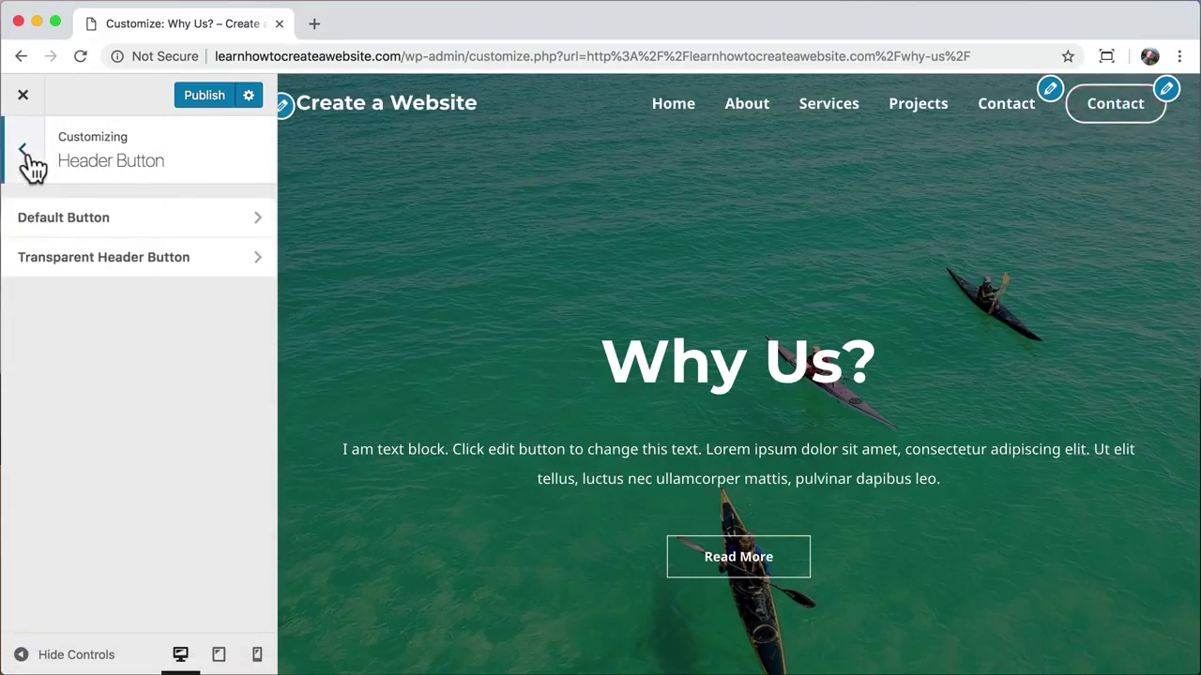
click(25, 155)
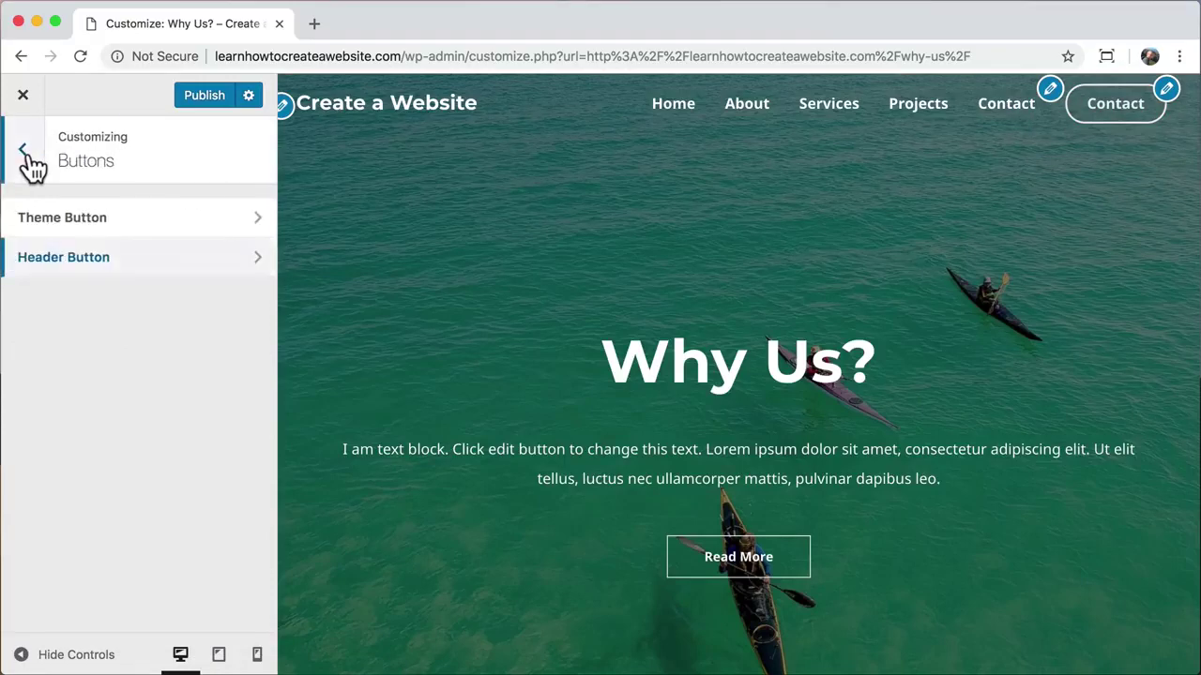
click(27, 157)
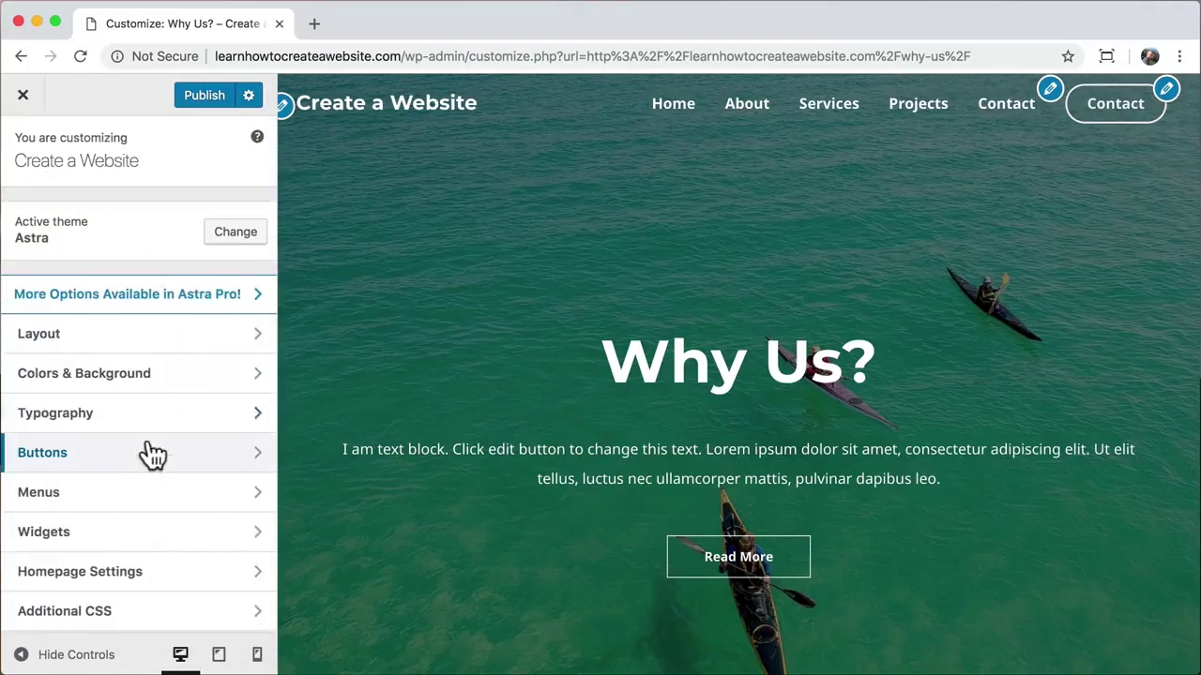
click(177, 498)
click(182, 262)
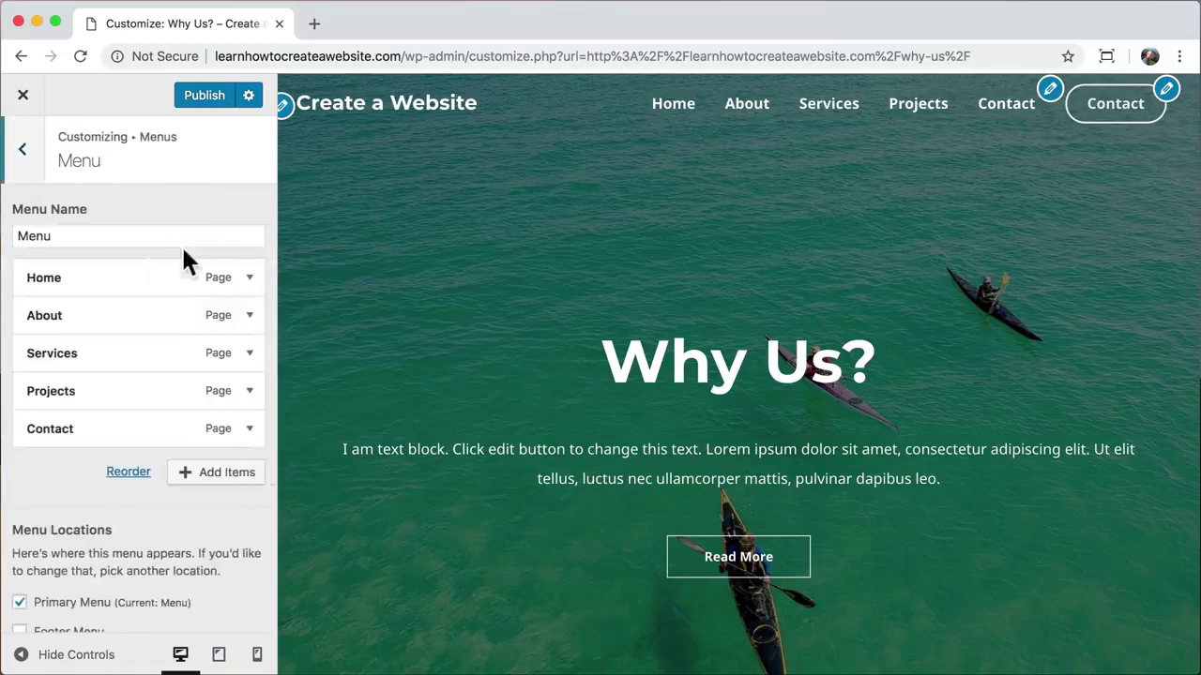
click(249, 430)
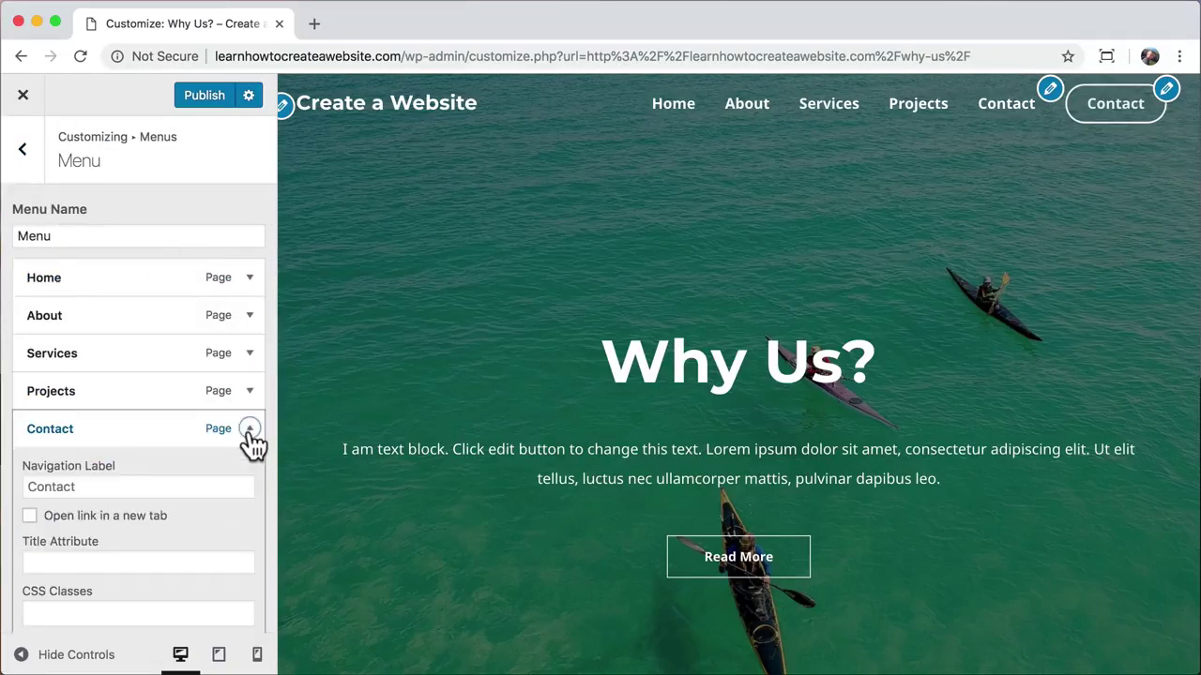
scroll(248, 451, down, 3)
click(47, 468)
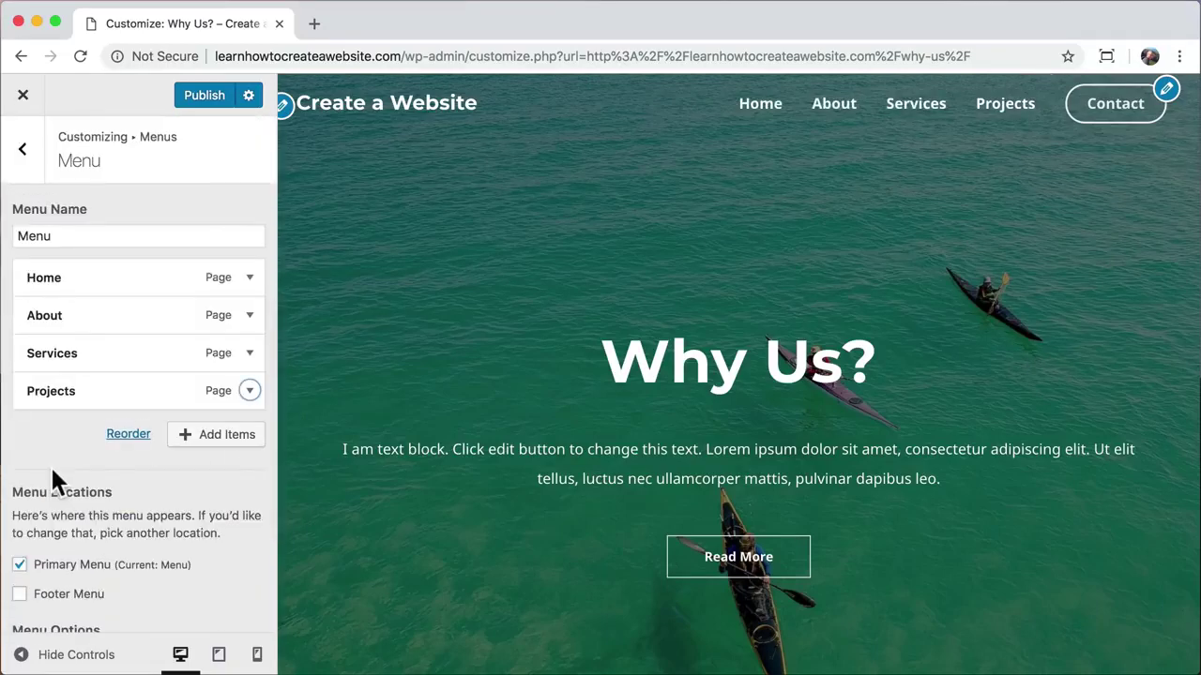
click(200, 98)
click(25, 100)
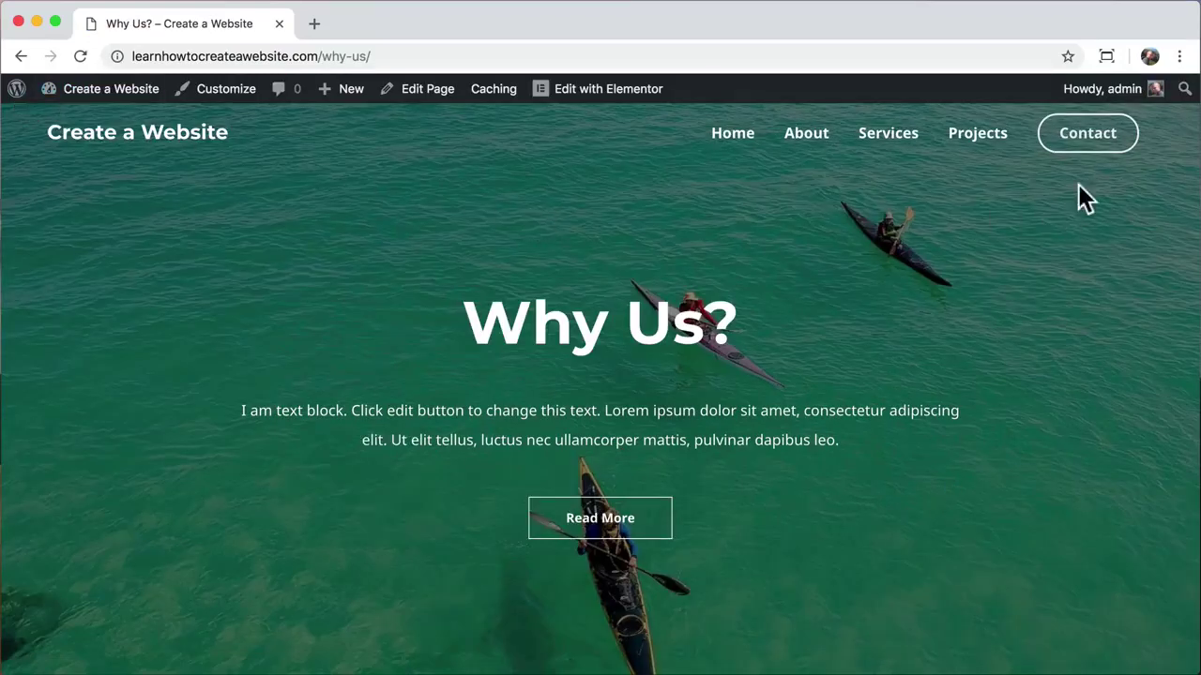
Step: On the live site, open Contact via the header button, go Home, then open Contact again
click(1088, 133)
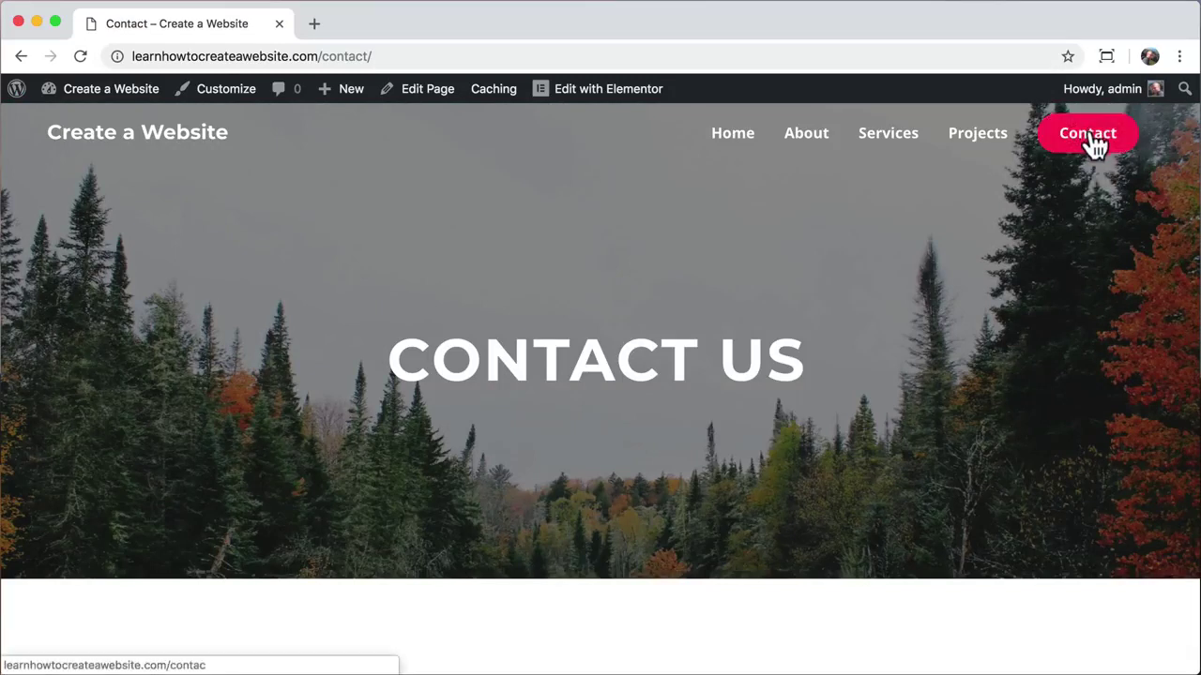
click(724, 148)
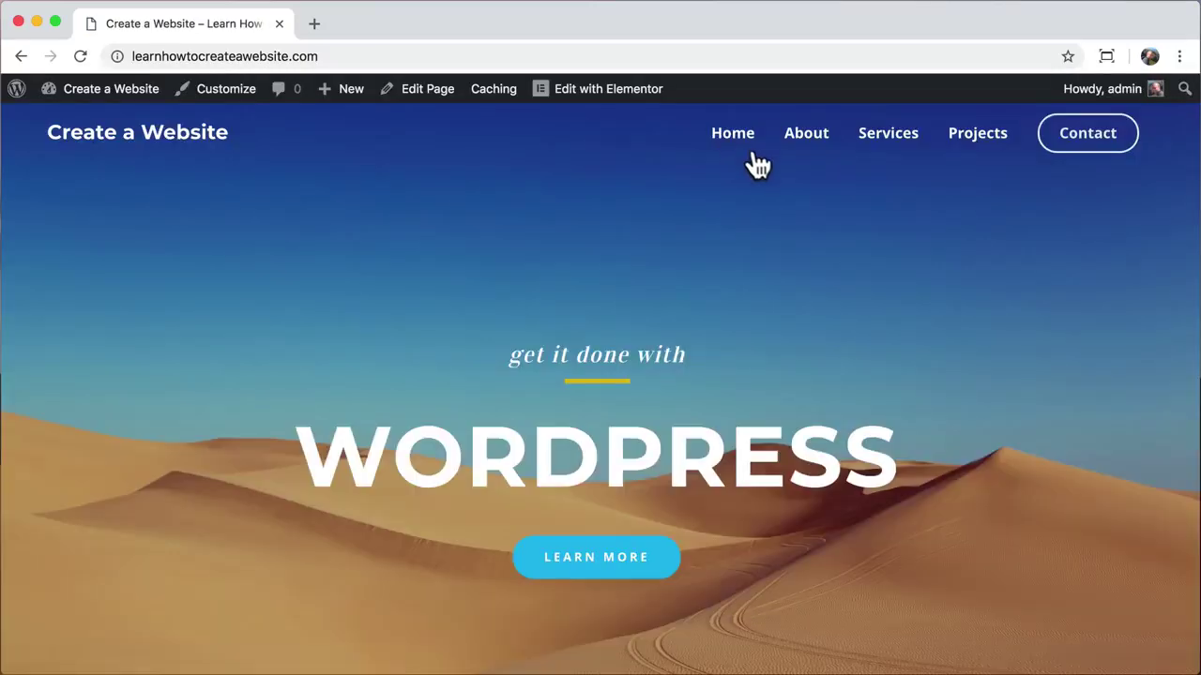
click(1107, 143)
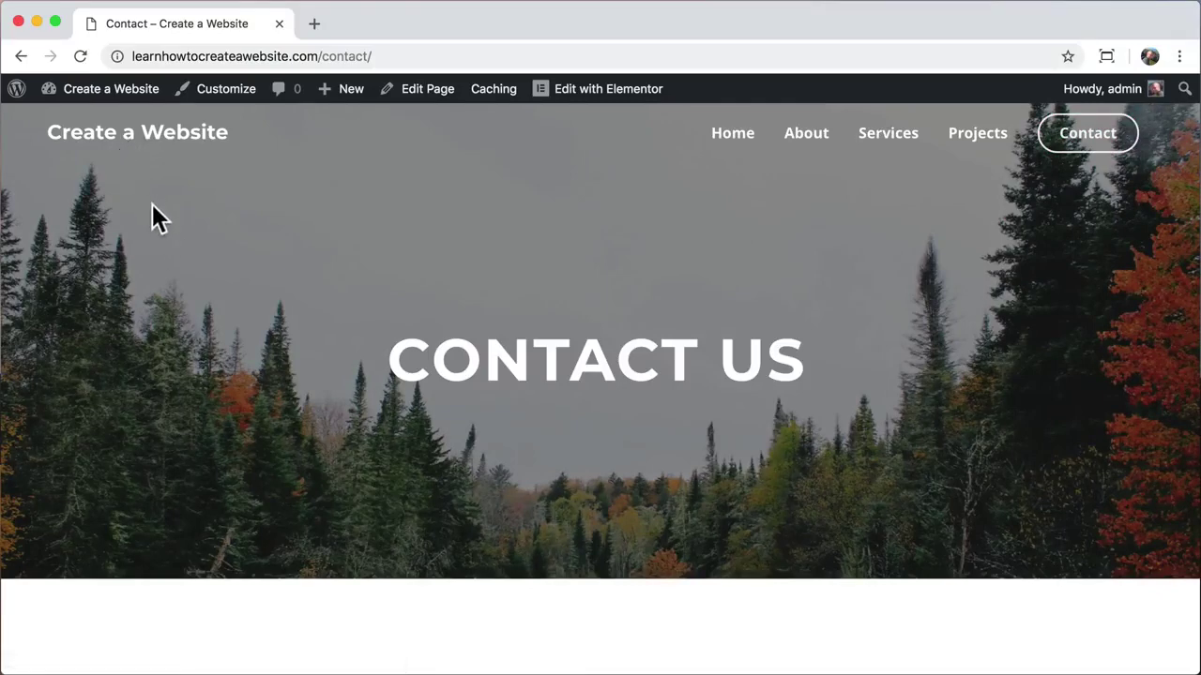
Step: Load logomakr.com in a new tab and dismiss the intro video and tour tip
click(313, 23)
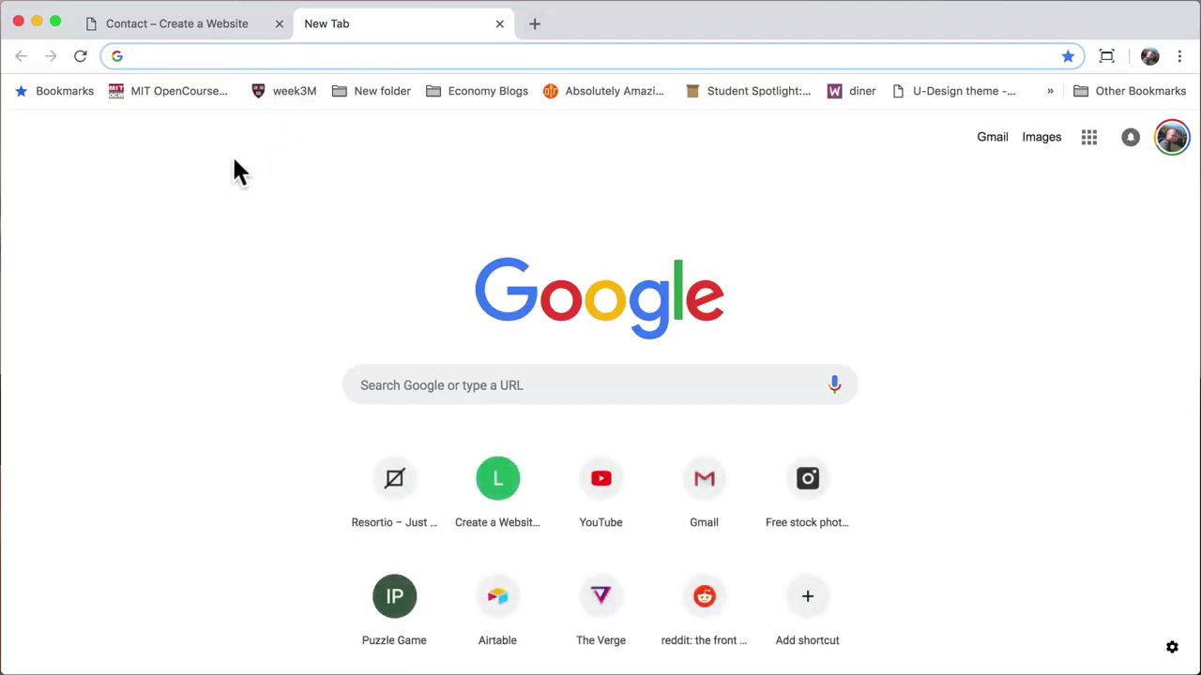
text(logomakr)
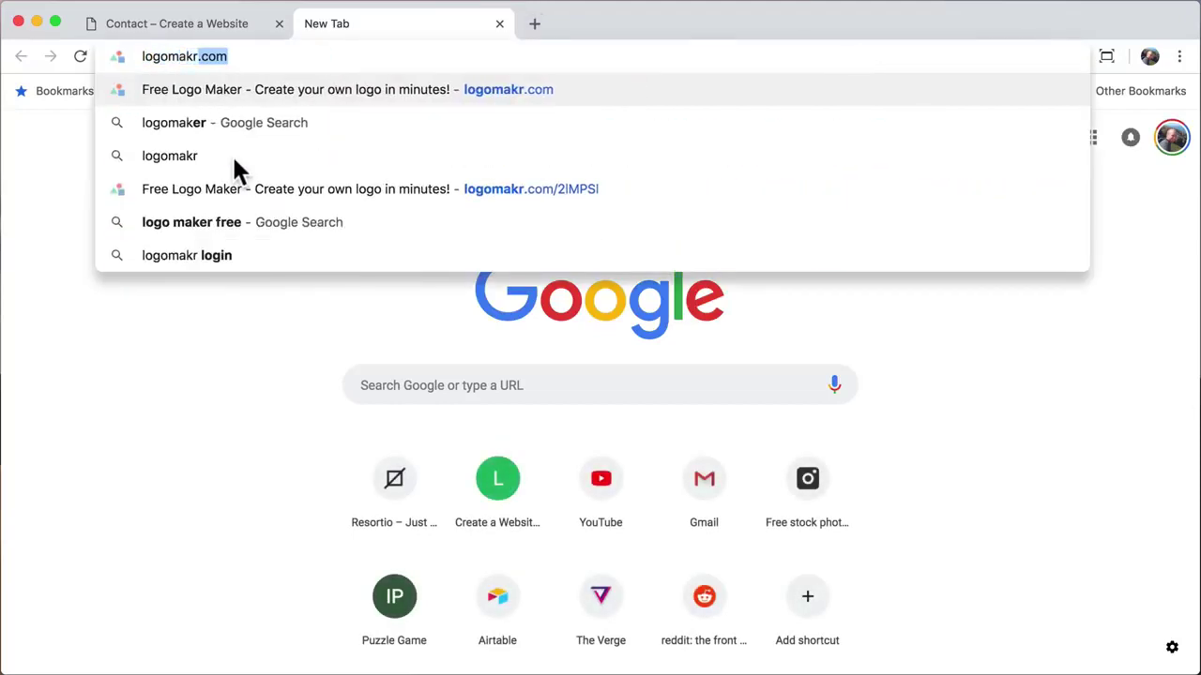
text(.com)
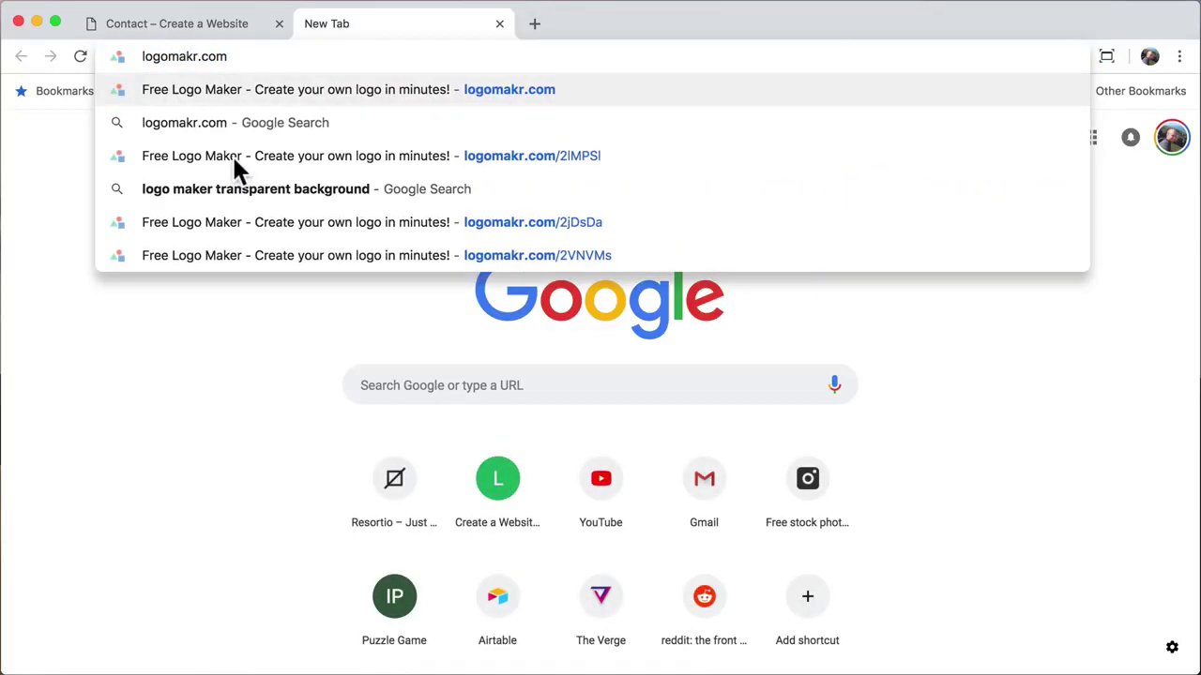
key(Return)
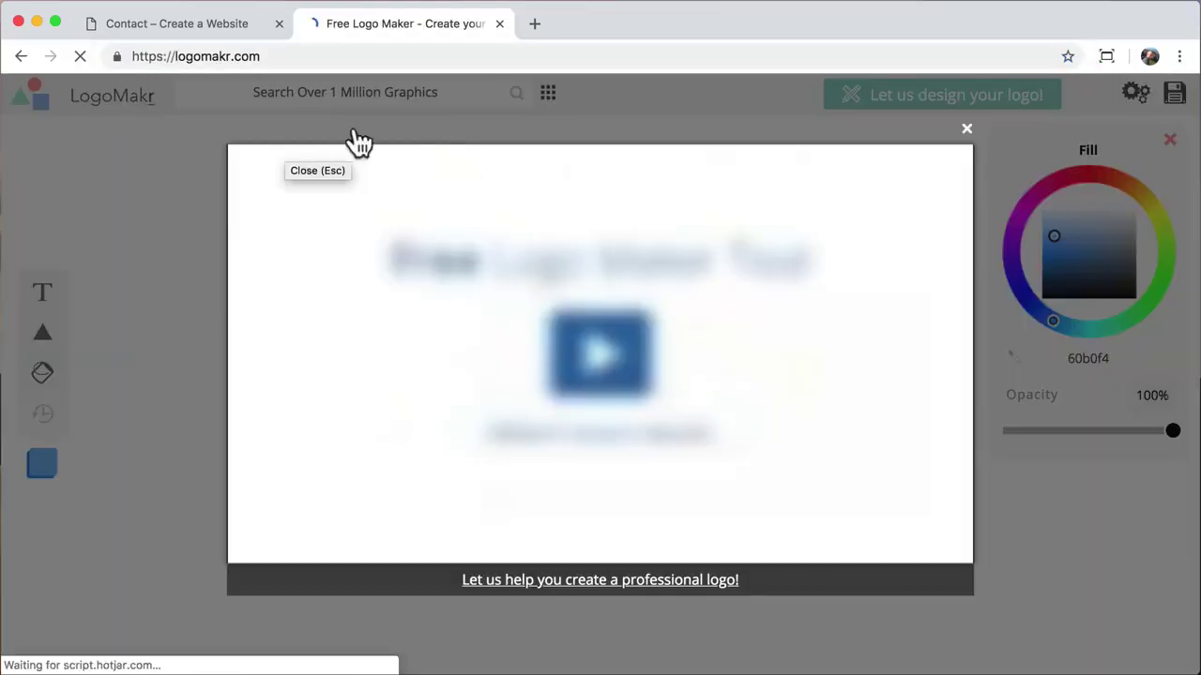
click(967, 129)
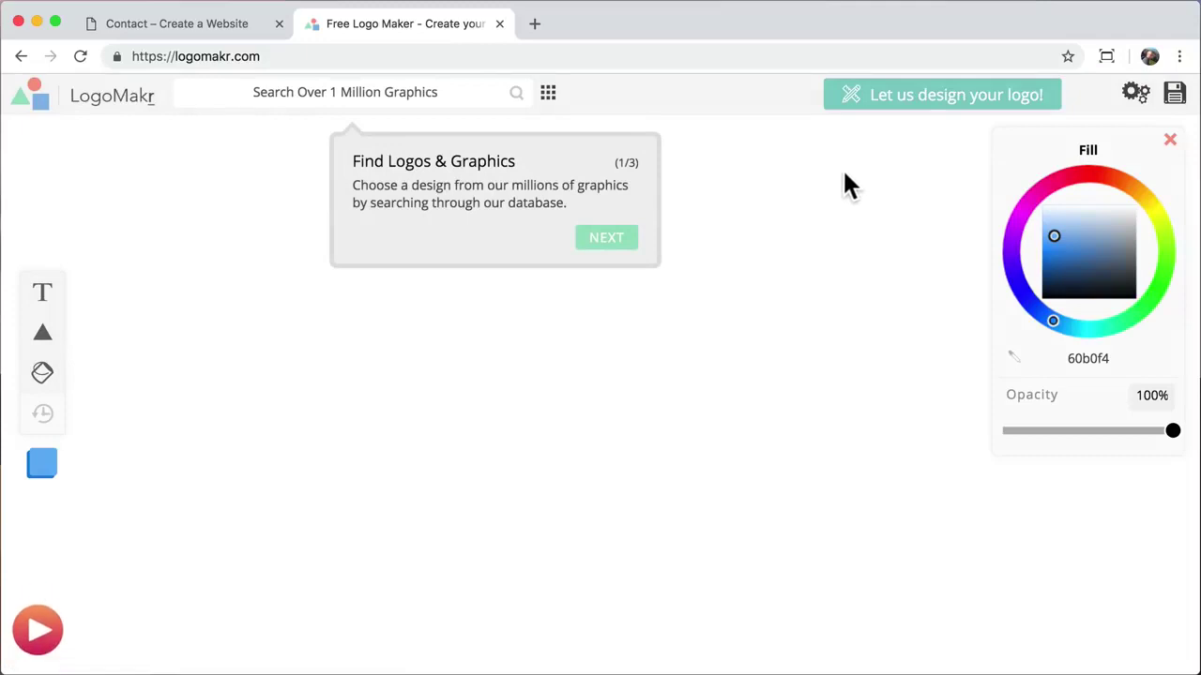
click(842, 168)
Step: Search the graphics library for 'mountains' and browse the results
click(426, 89)
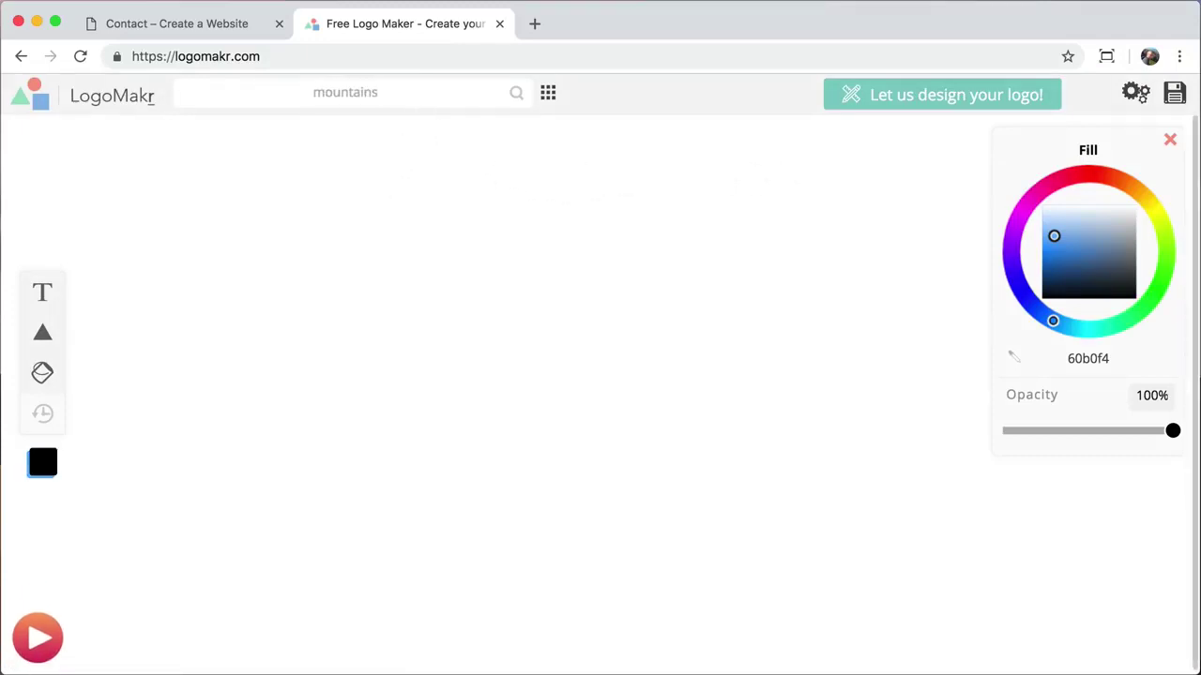
key(Return)
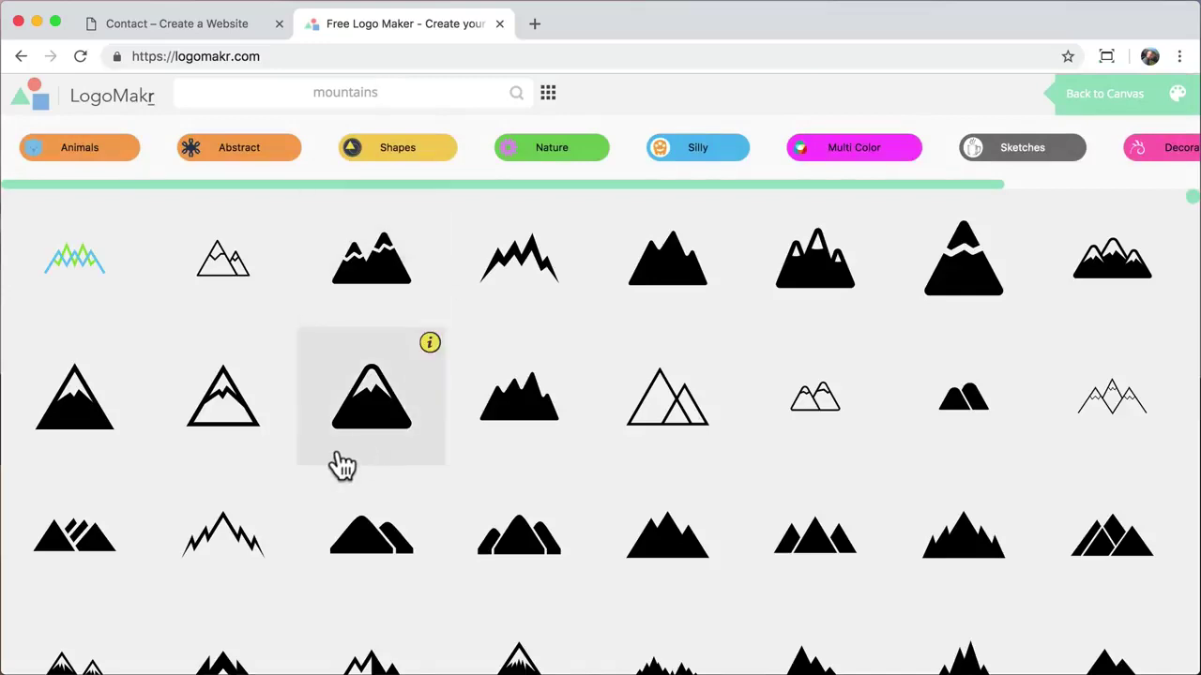
scroll(337, 459, down, 10)
scroll(338, 451, down, 5)
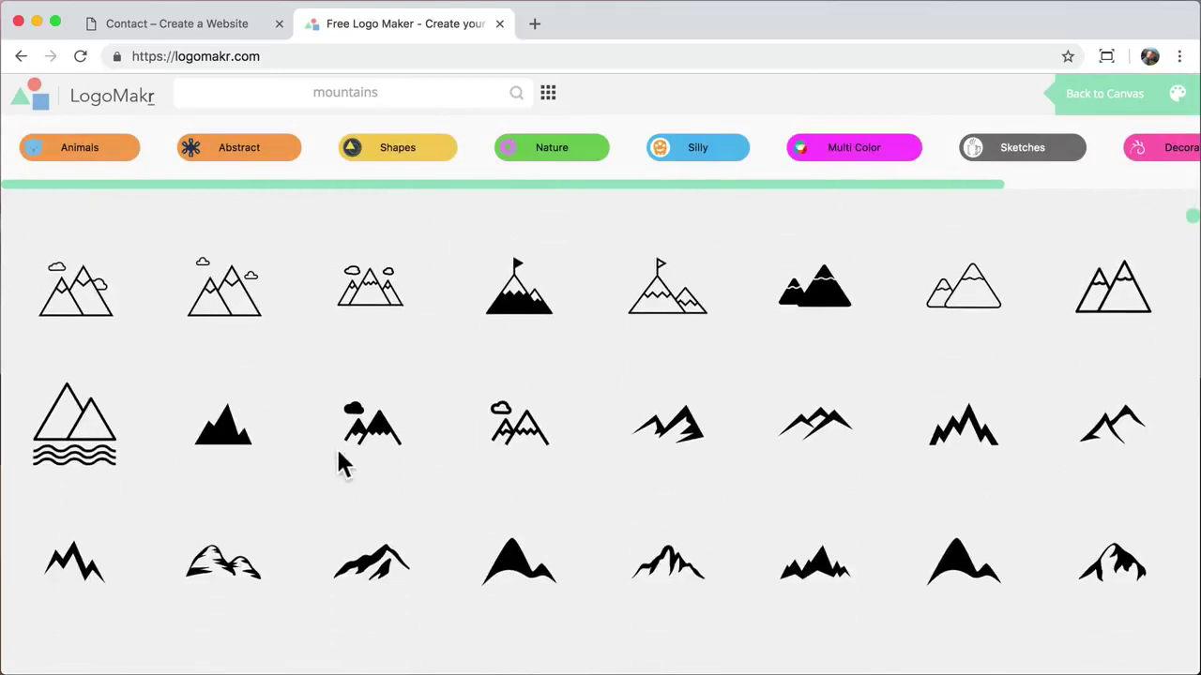
scroll(339, 453, down, 3)
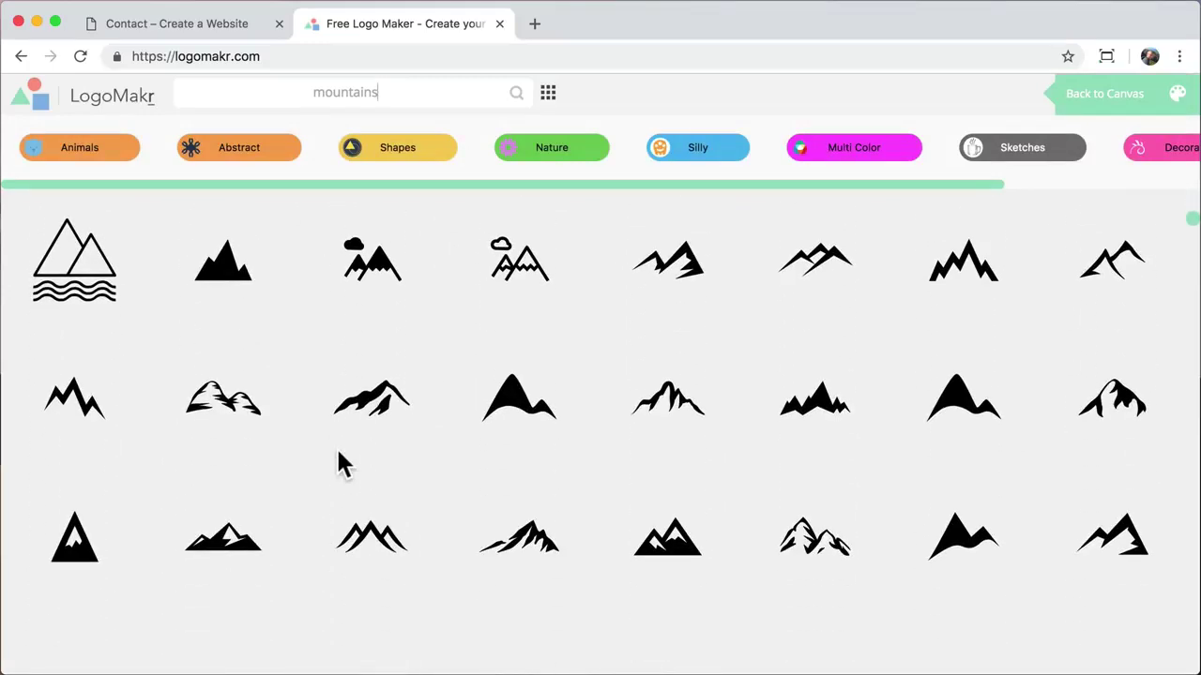
Step: Add a mountain graphic to the canvas, resize it and place it upper left
click(526, 546)
drag(690, 431, 753, 476)
key(super+z)
drag(694, 433, 910, 535)
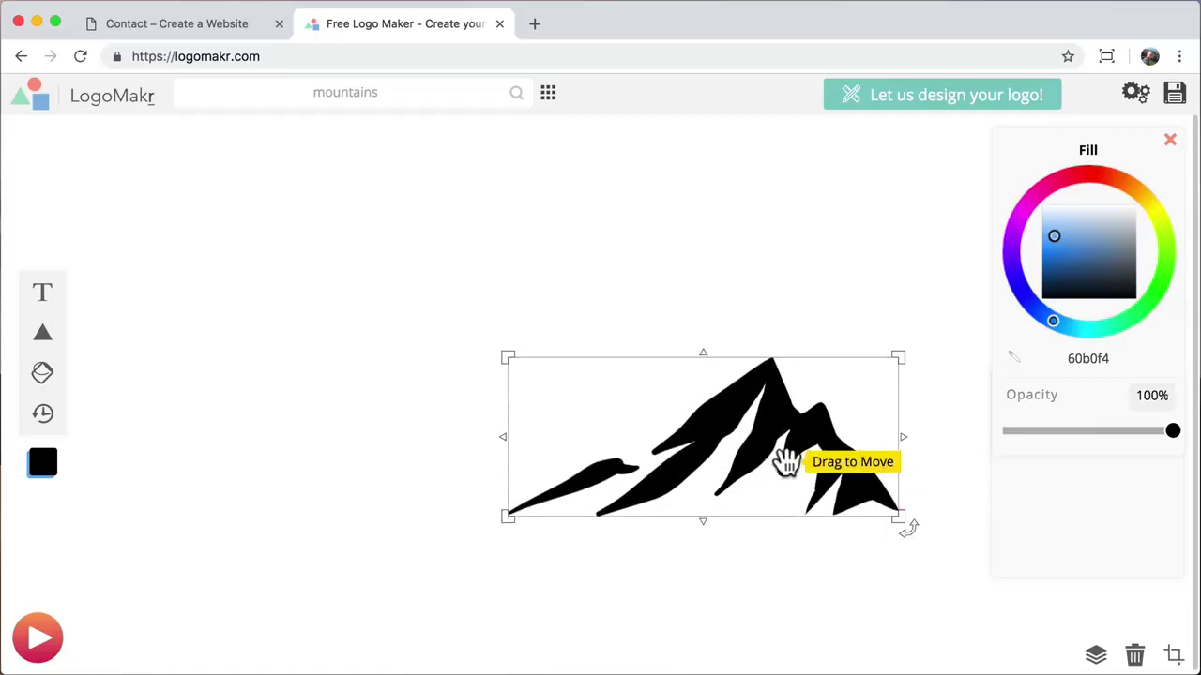
drag(786, 462, 416, 362)
drag(525, 418, 349, 344)
drag(351, 246, 386, 421)
key(super+z)
click(392, 431)
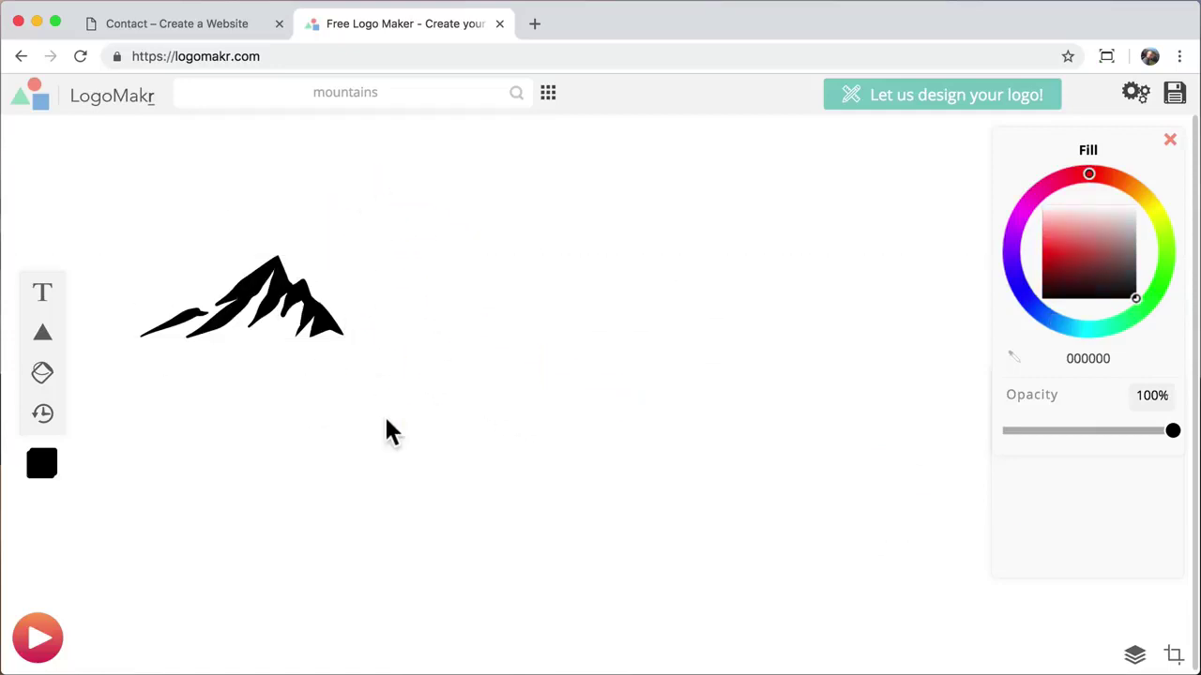
Step: Add black text 'The Mountain' level with the mountain graphic
click(42, 299)
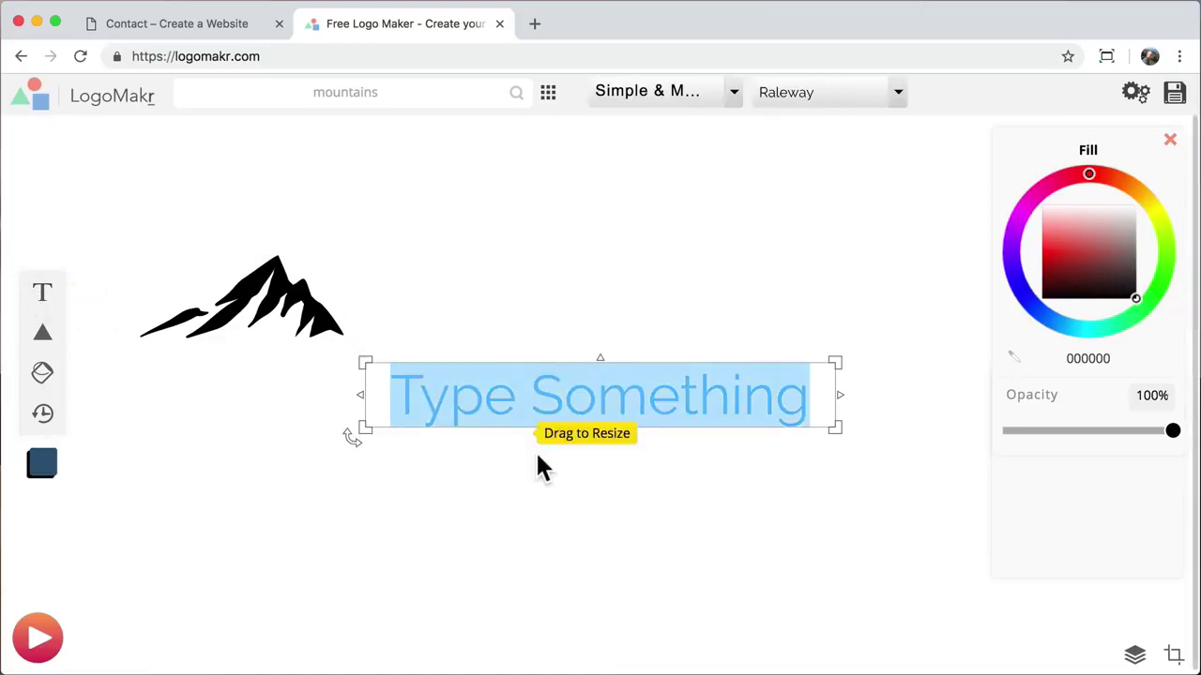
text(The M)
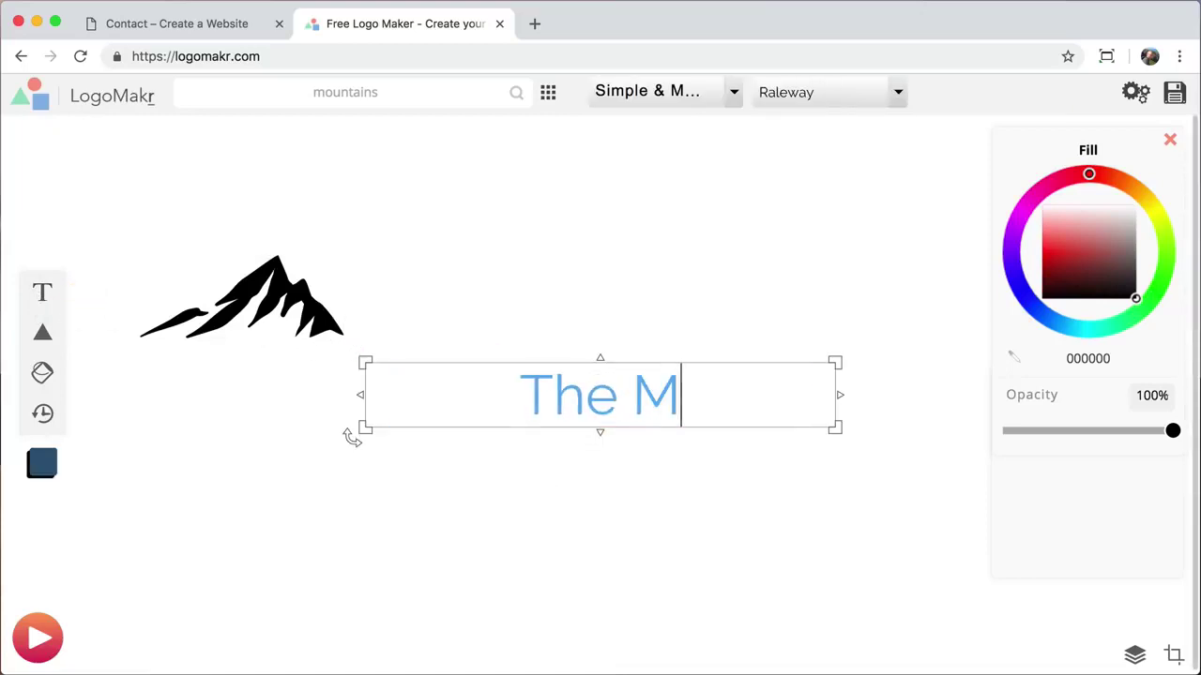
text(ountain)
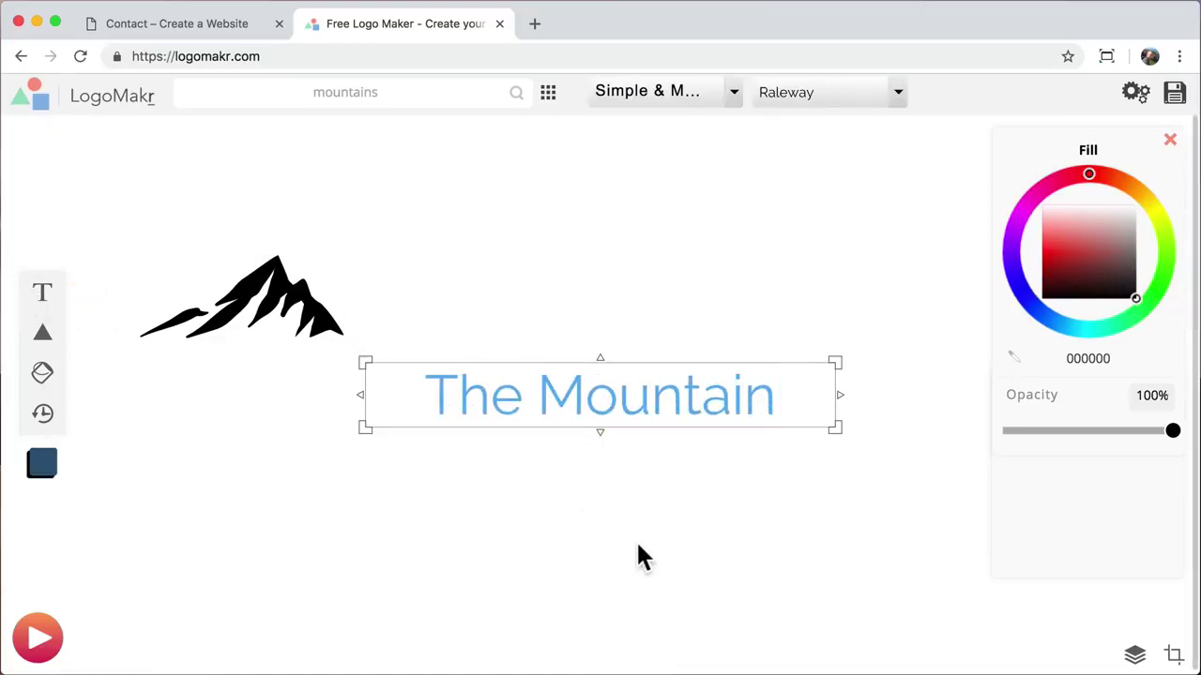
click(637, 555)
click(675, 390)
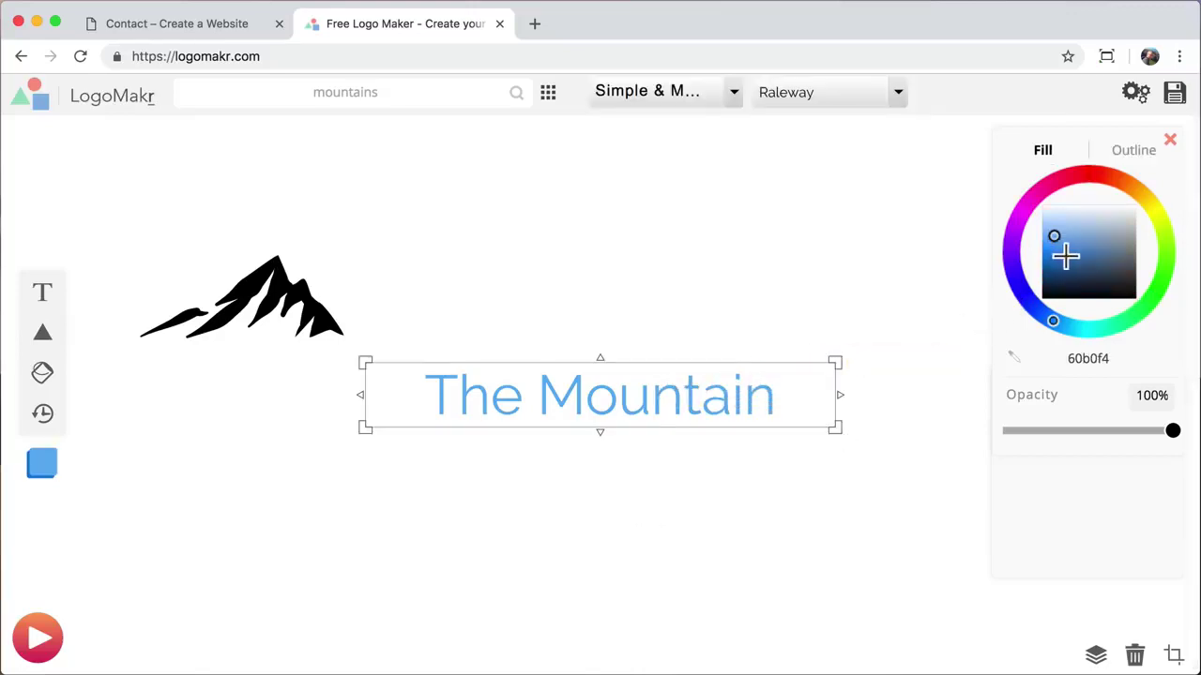
drag(1065, 255, 1043, 298)
drag(641, 411, 644, 334)
Step: Shrink the mountain graphic and set it beside the text
click(309, 322)
drag(343, 338, 380, 328)
click(357, 295)
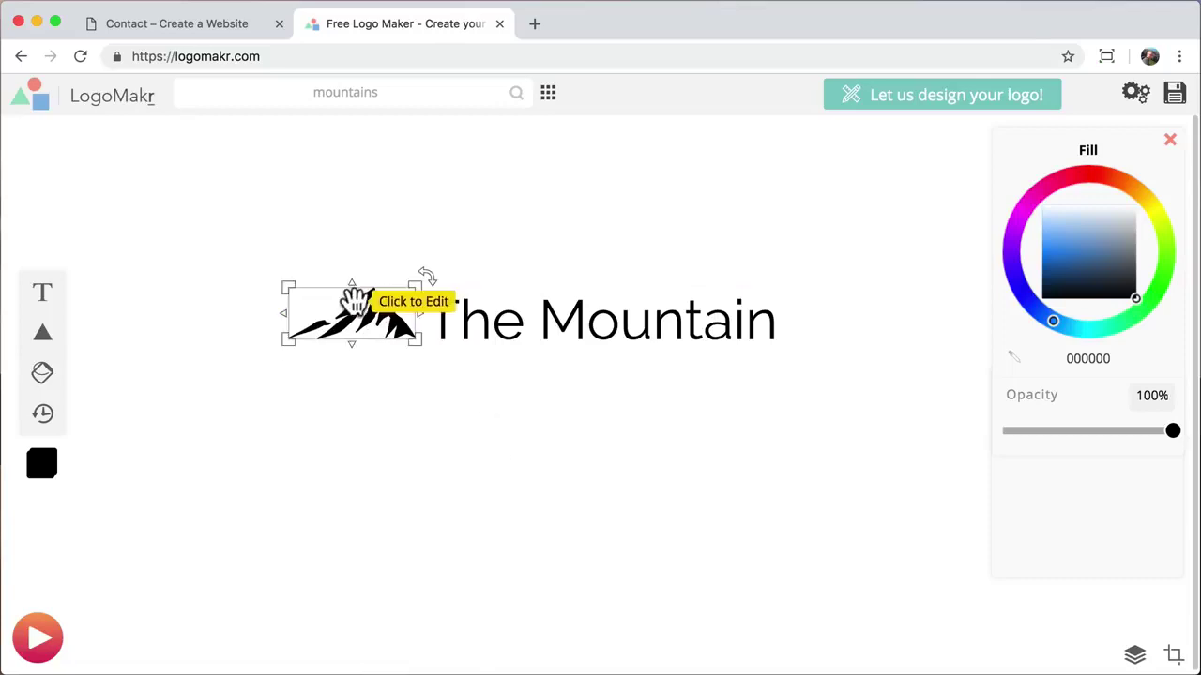
drag(289, 341, 357, 311)
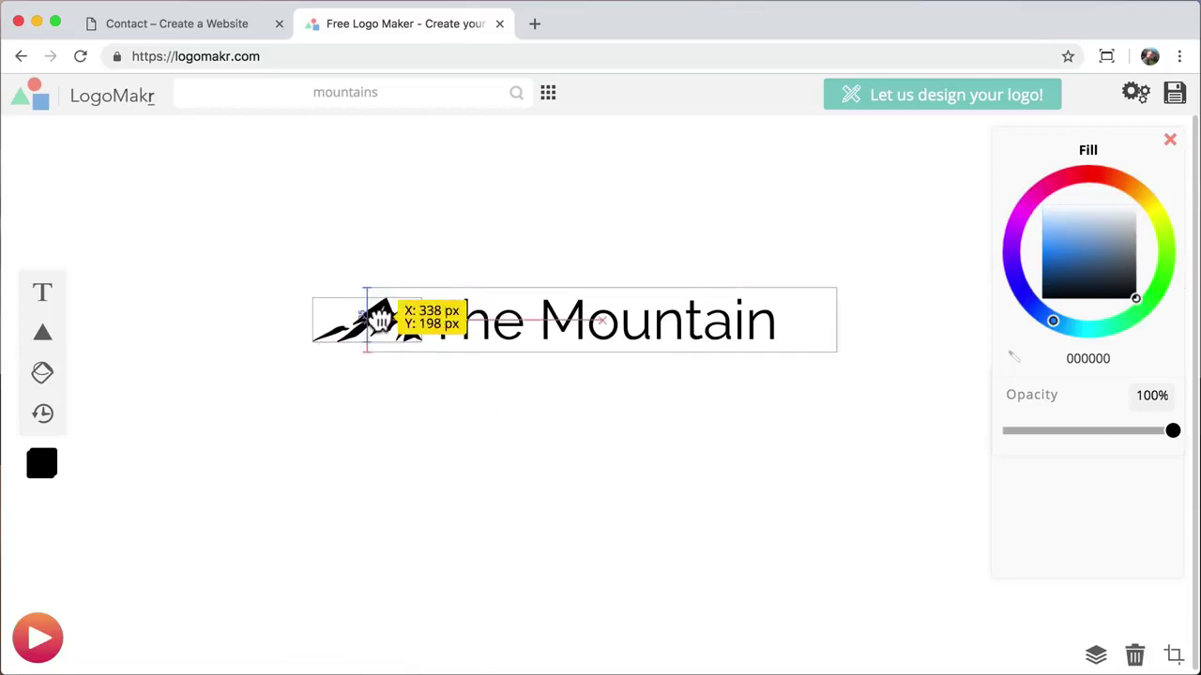
click(644, 459)
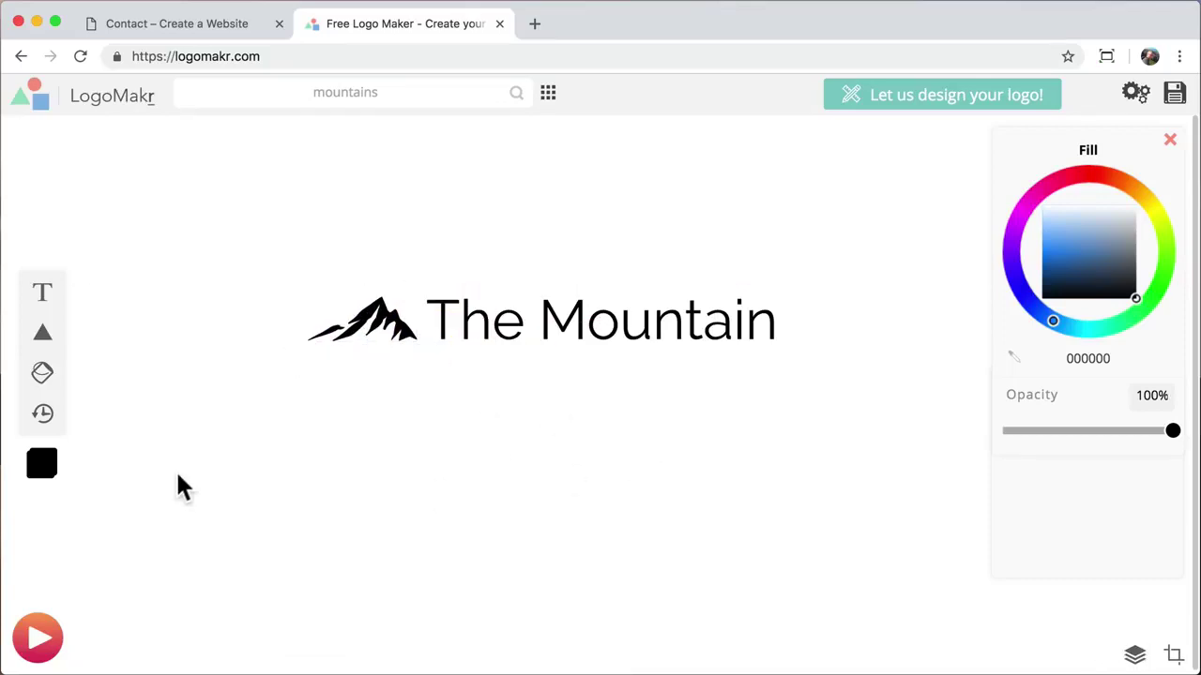
Step: Add a circle behind the text, stretch it into a wide ellipse and colour it pale cyan
mouse_move(44, 337)
click(84, 314)
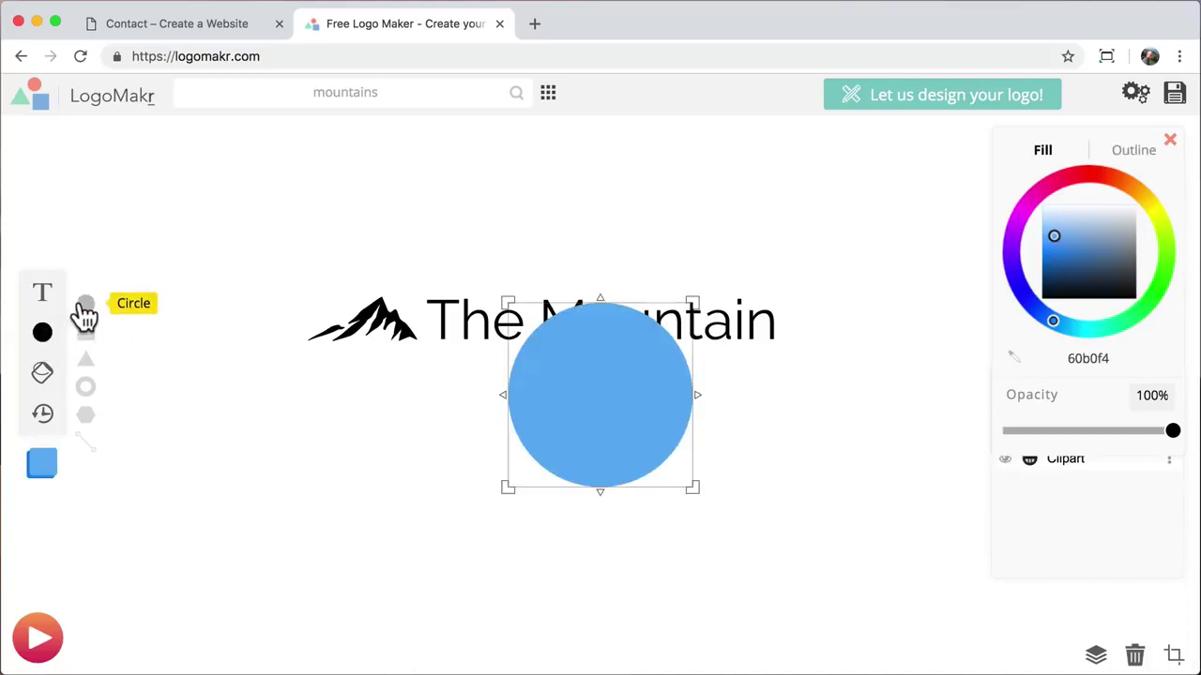
drag(590, 388, 542, 333)
right_click(549, 288)
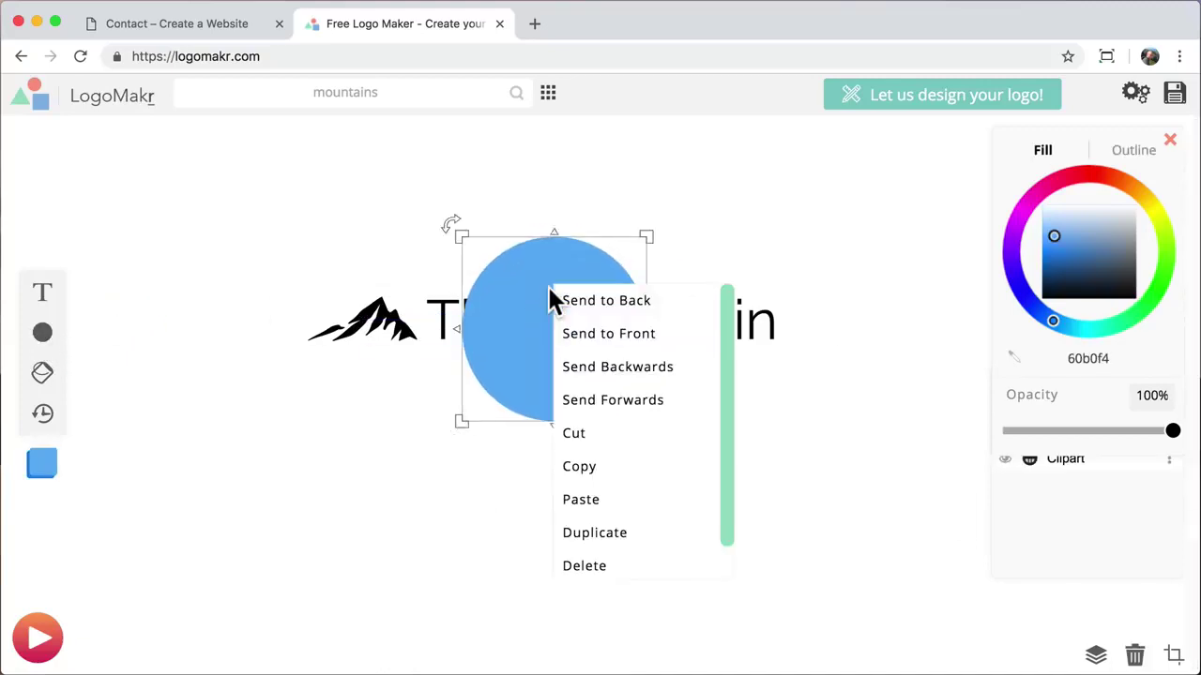
click(594, 310)
drag(647, 333, 823, 333)
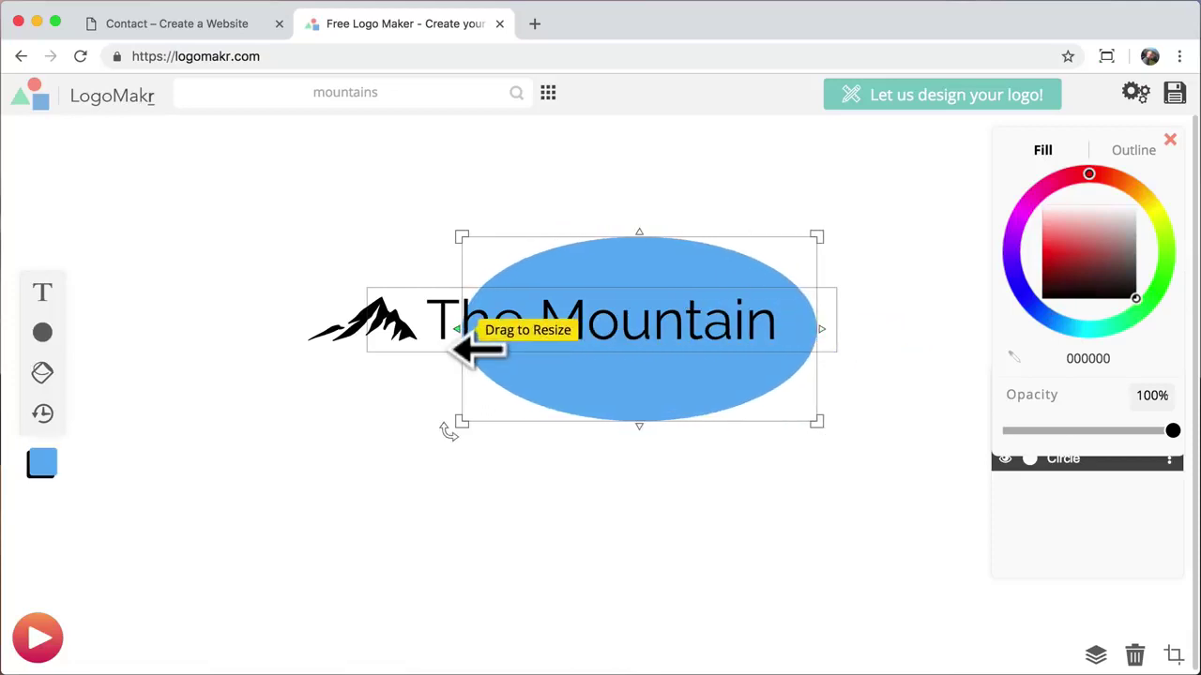
drag(460, 339, 282, 336)
click(1117, 249)
click(1080, 323)
mouse_move(1080, 323)
mouse_down()
mouse_move(1063, 322)
mouse_move(1078, 329)
mouse_up()
drag(1054, 247, 1054, 212)
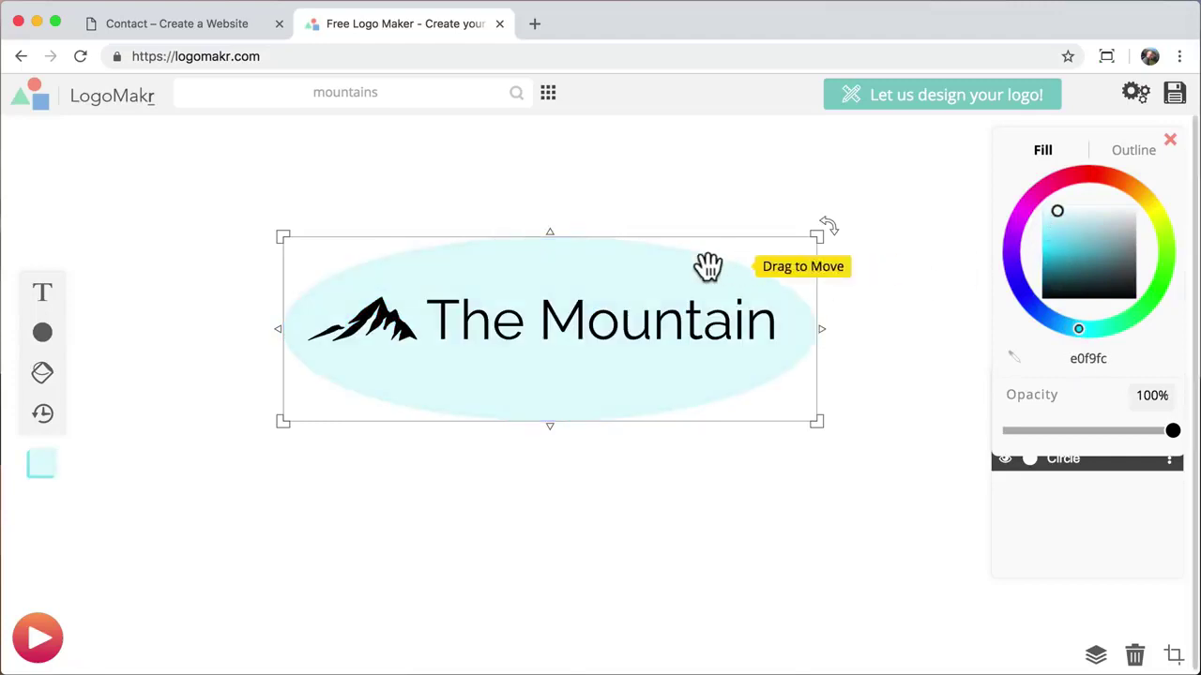
Step: Delete the ellipse and The Mountain text, leaving the mountain graphic selected
right_click(617, 262)
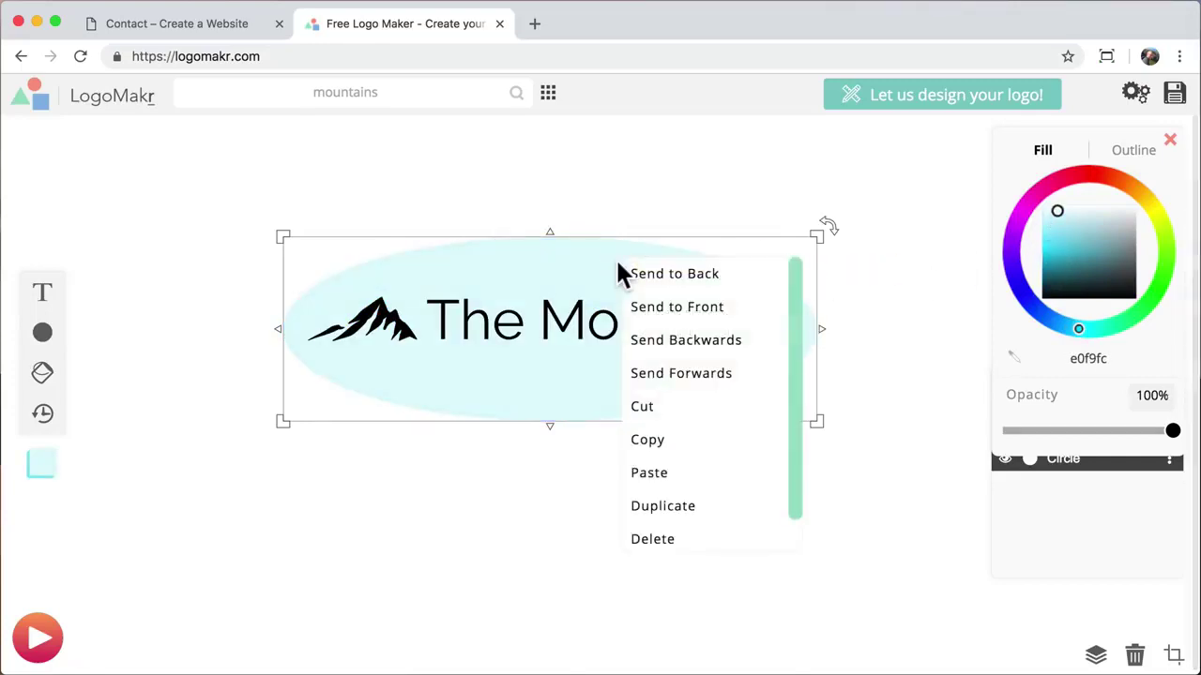
click(668, 540)
click(483, 324)
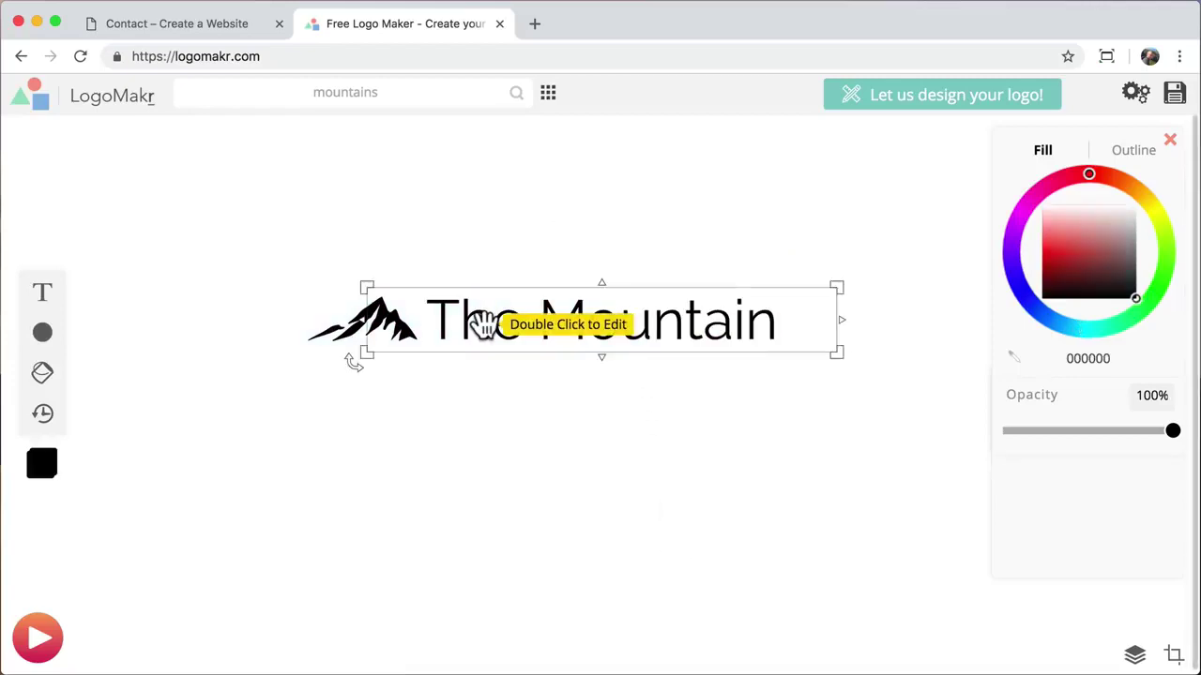
drag(482, 324, 512, 429)
right_click(513, 430)
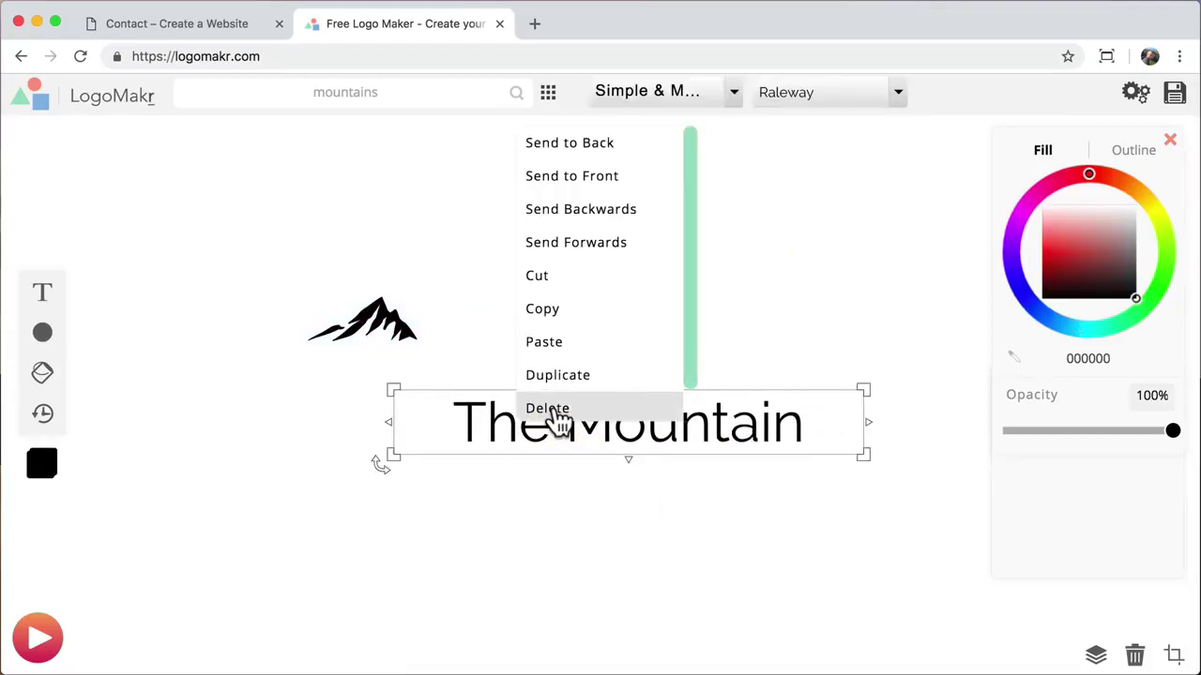
click(553, 409)
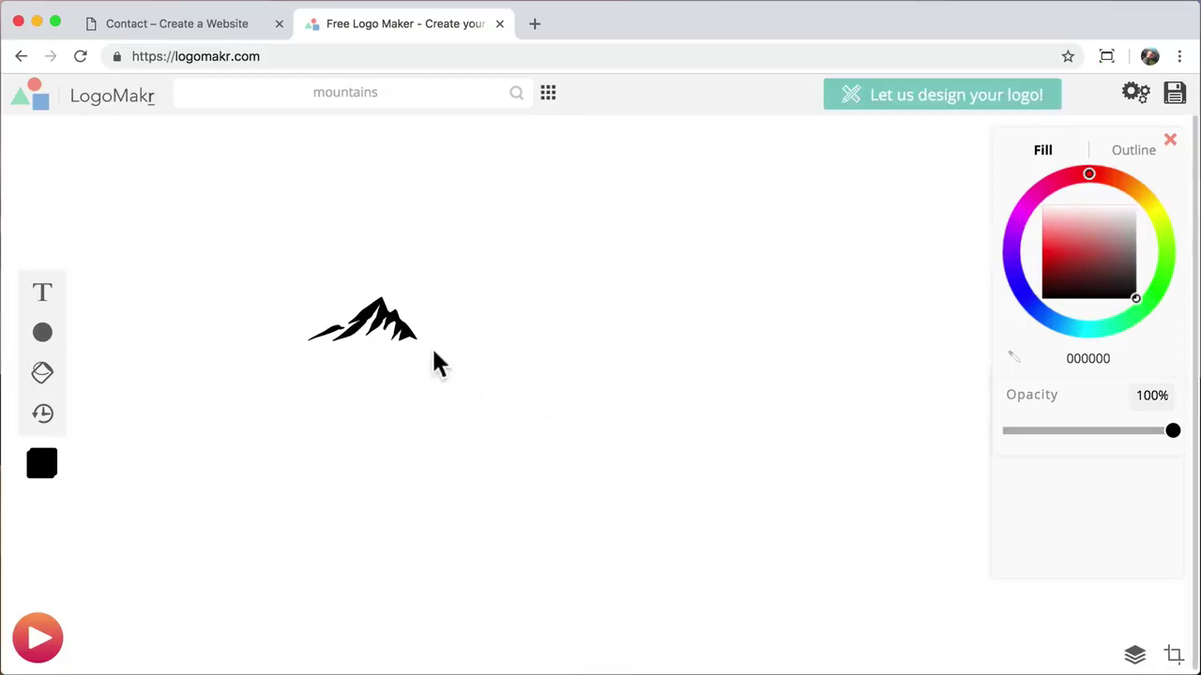
click(389, 323)
Step: Enlarge the mountain graphic and reposition it on the LogoMakr canvas
drag(418, 341, 847, 534)
drag(689, 442, 625, 394)
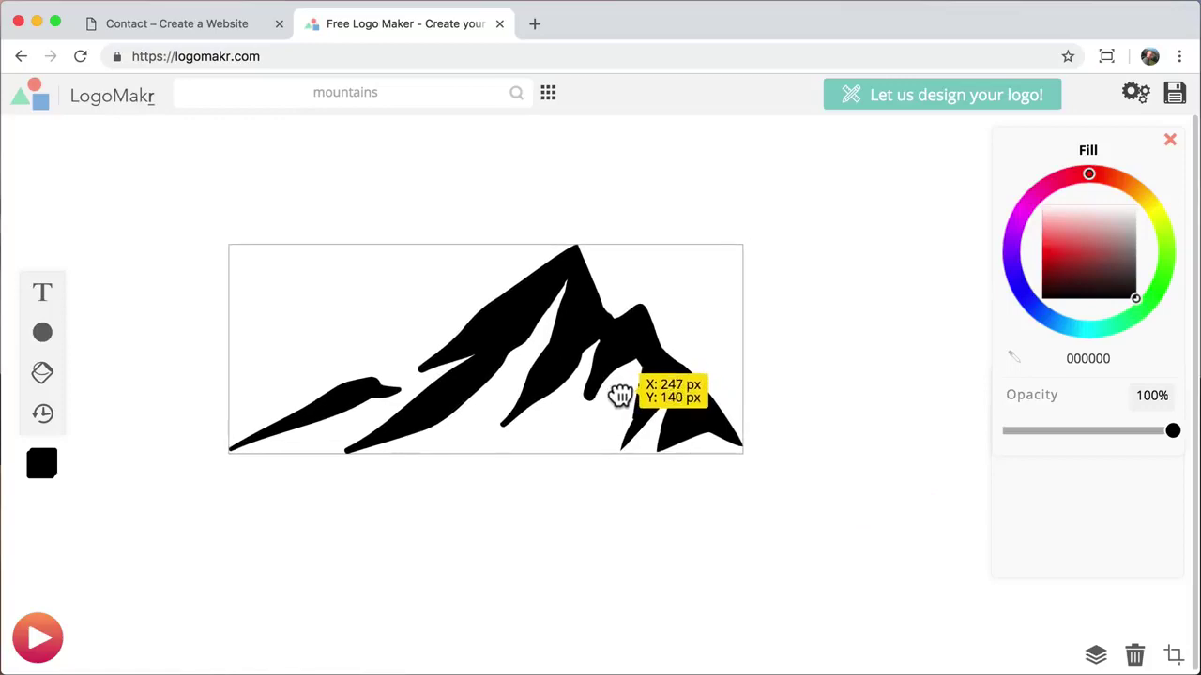
click(847, 375)
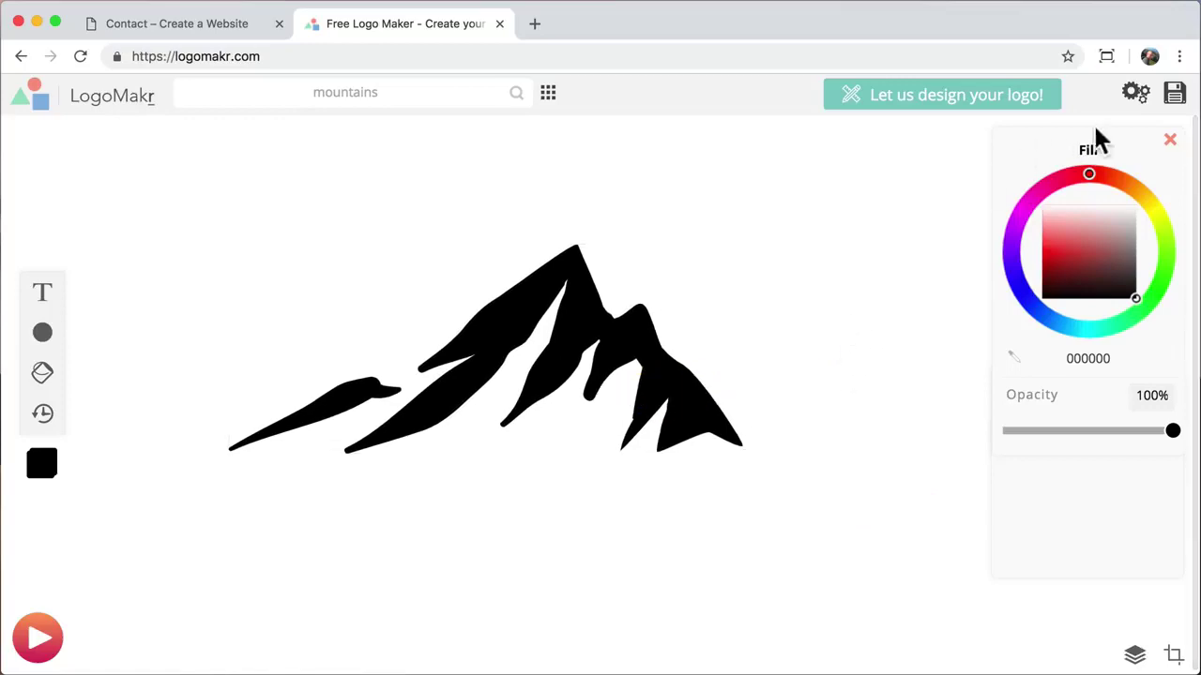
Step: Download the free low-resolution logo as logo-blk.png and dismiss the confirmation
click(1175, 95)
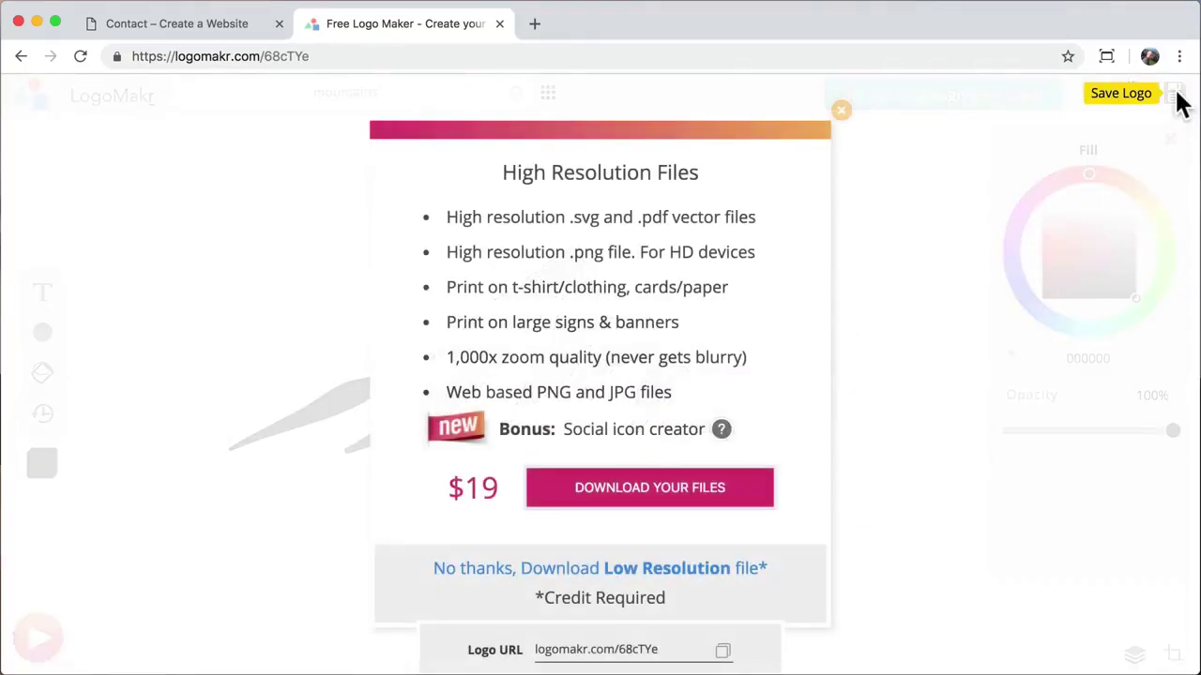
click(634, 574)
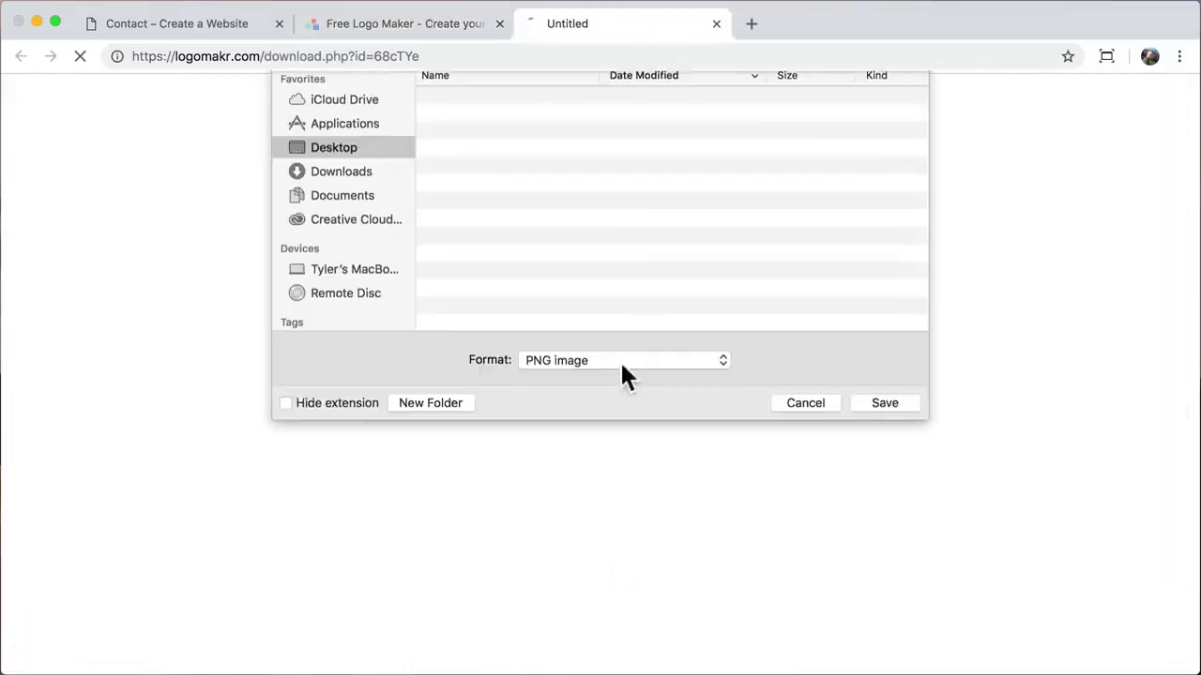
key(BackSpace)
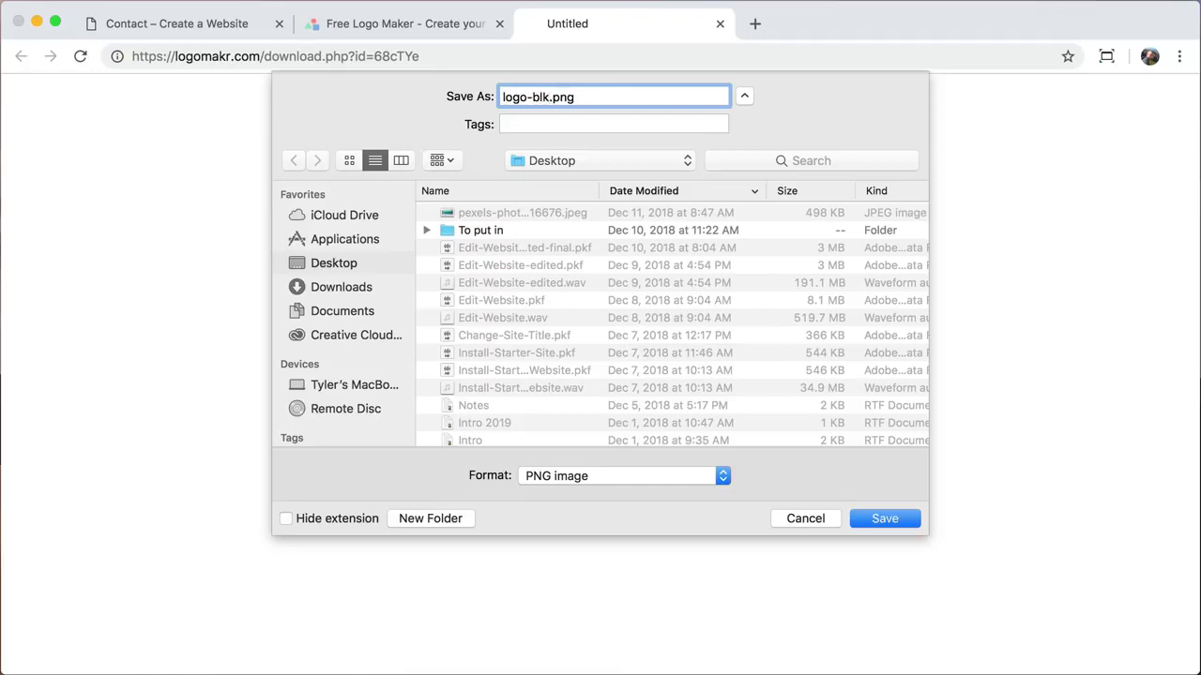
text(logo-blk)
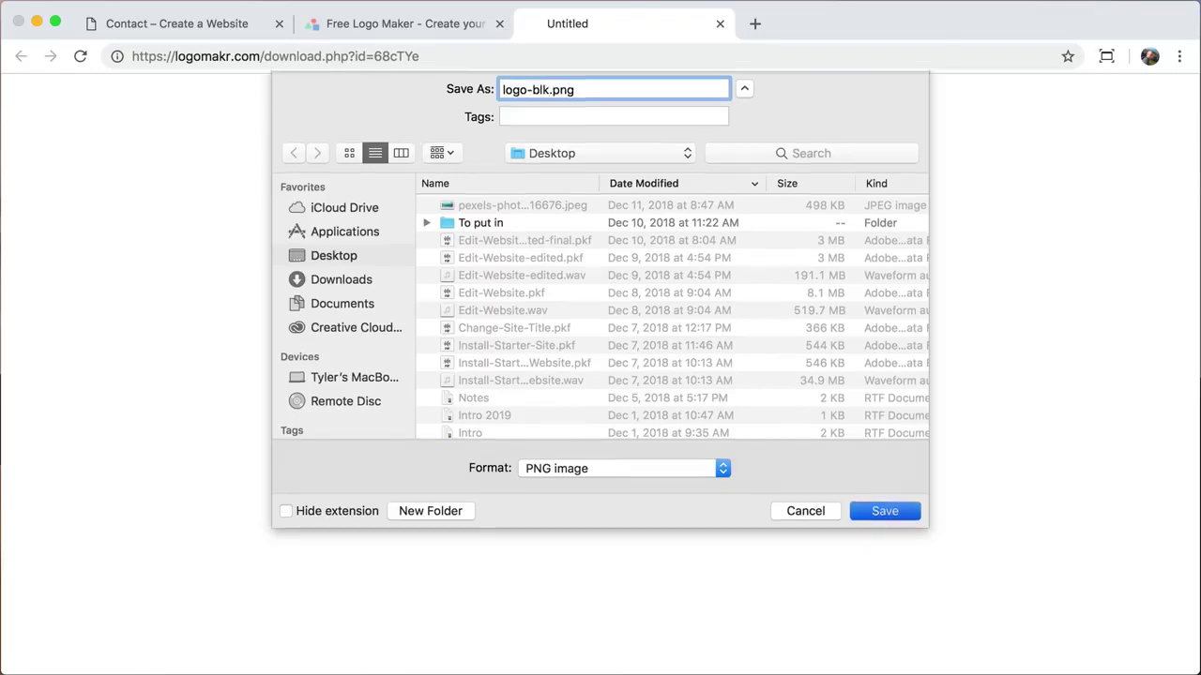
key(Return)
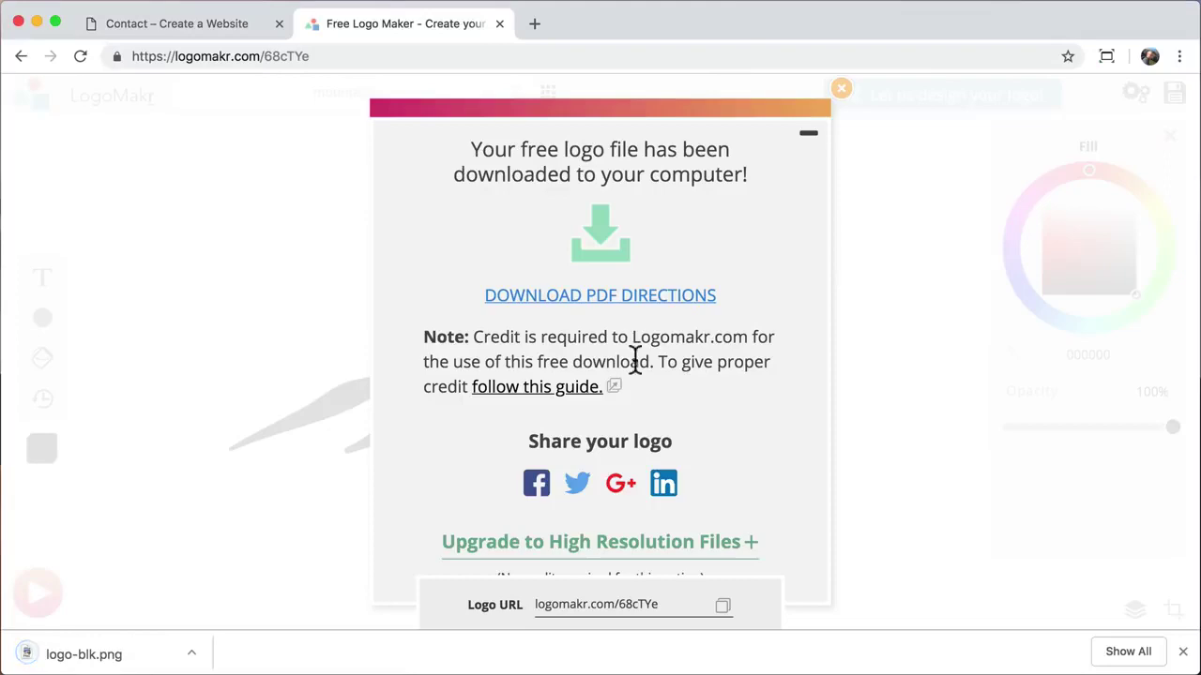
click(841, 94)
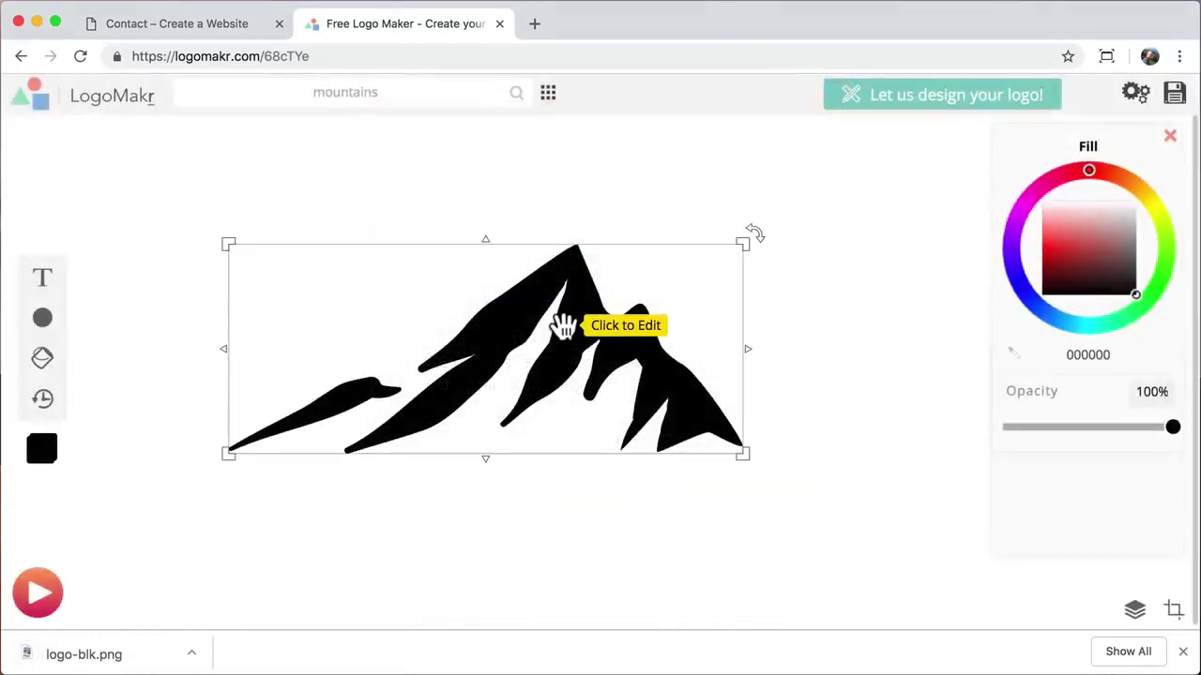
Step: Fill the mountain white (ffffff), download it as logo.png, and close the LogoMakr tab
drag(1107, 250, 1157, 172)
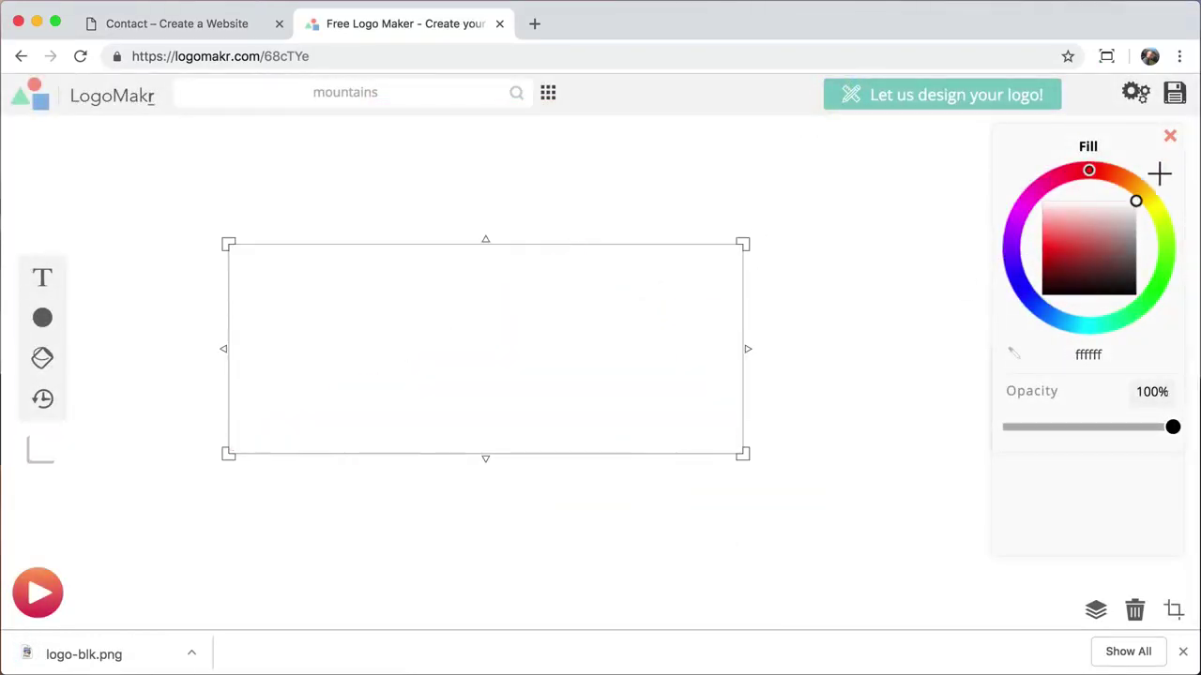
click(893, 340)
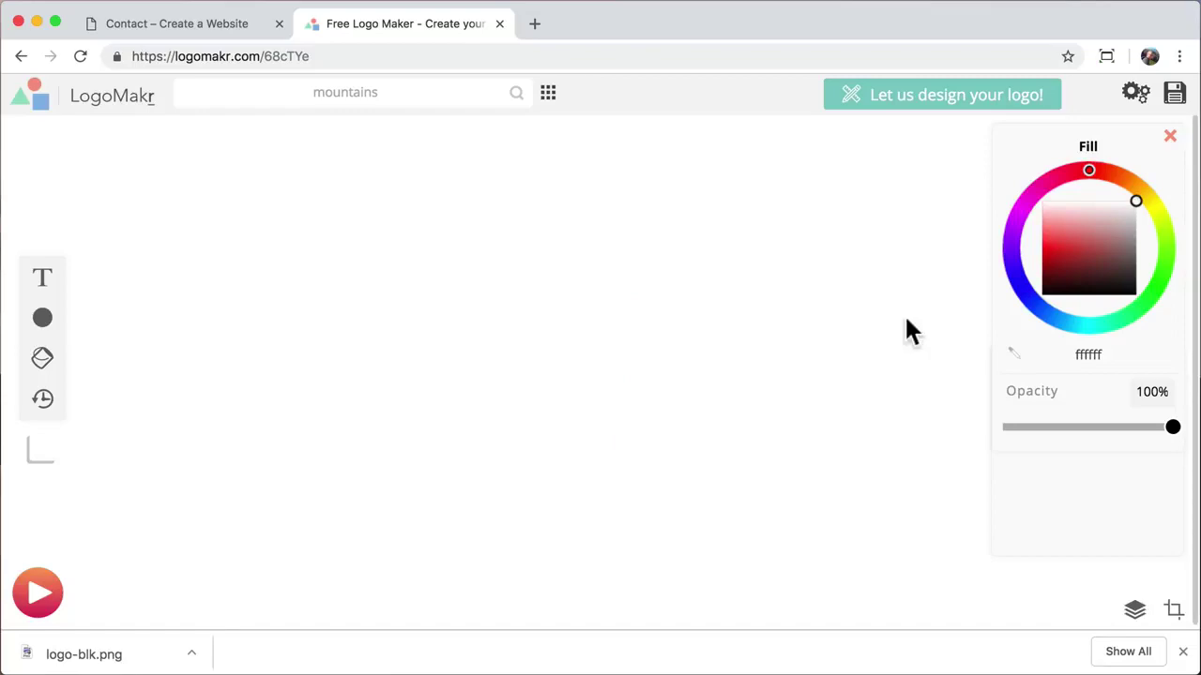
click(1175, 96)
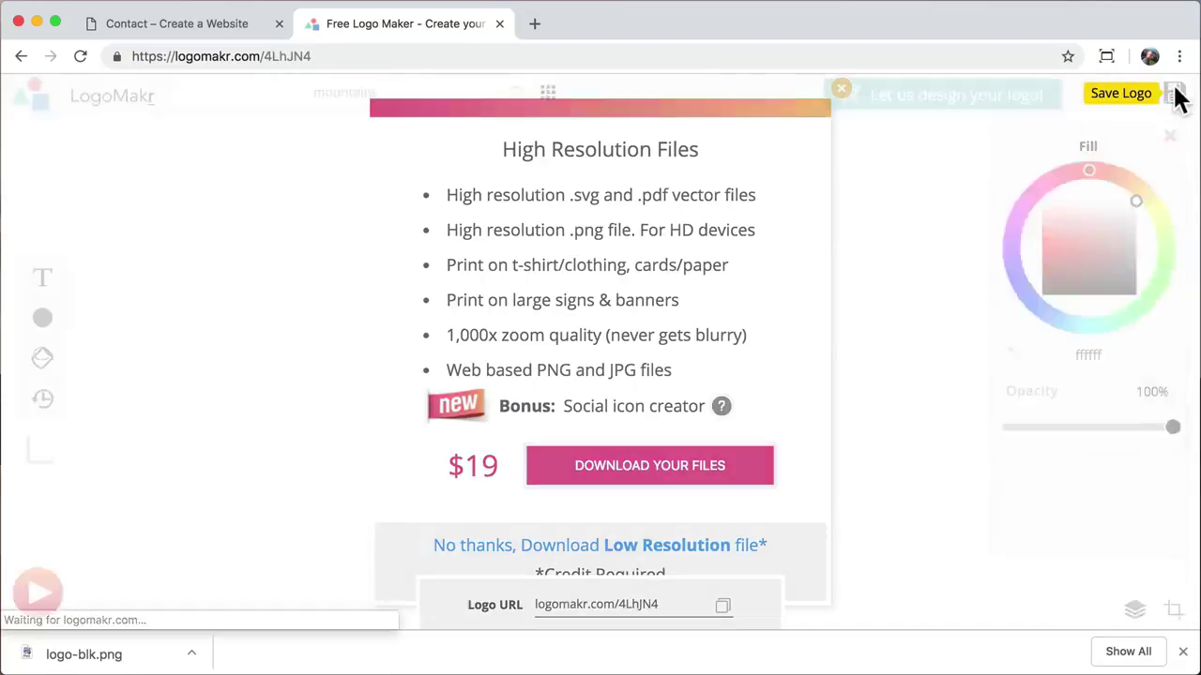
click(576, 547)
click(662, 551)
text(logo)
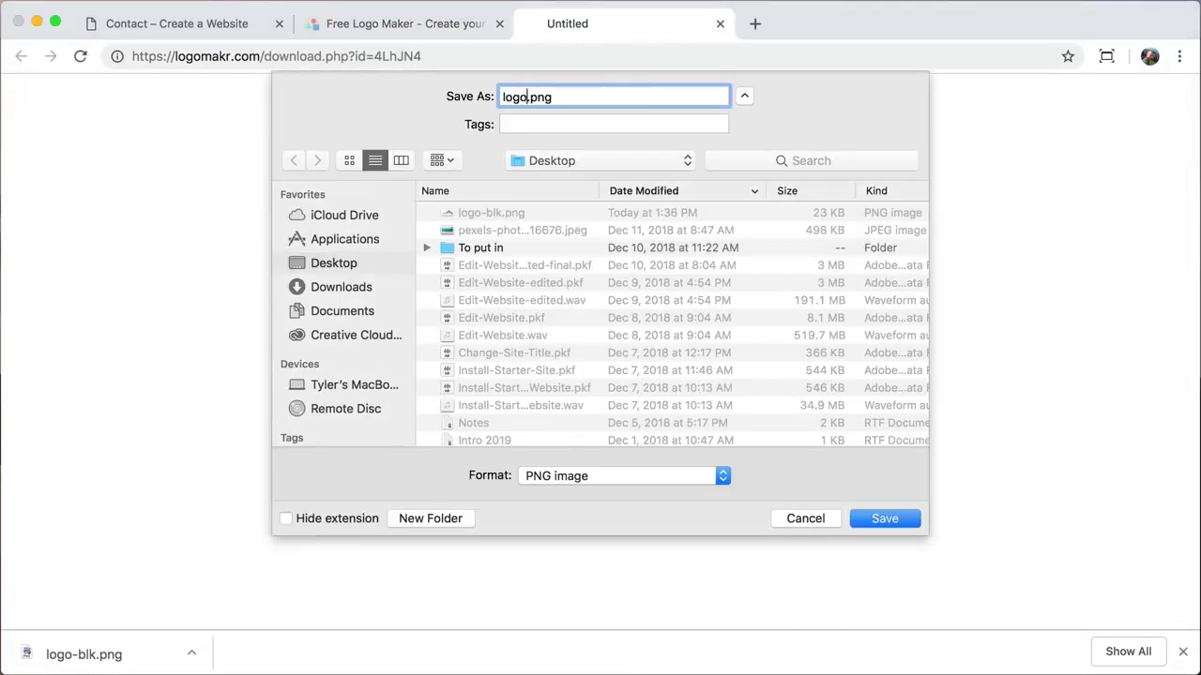
key(Return)
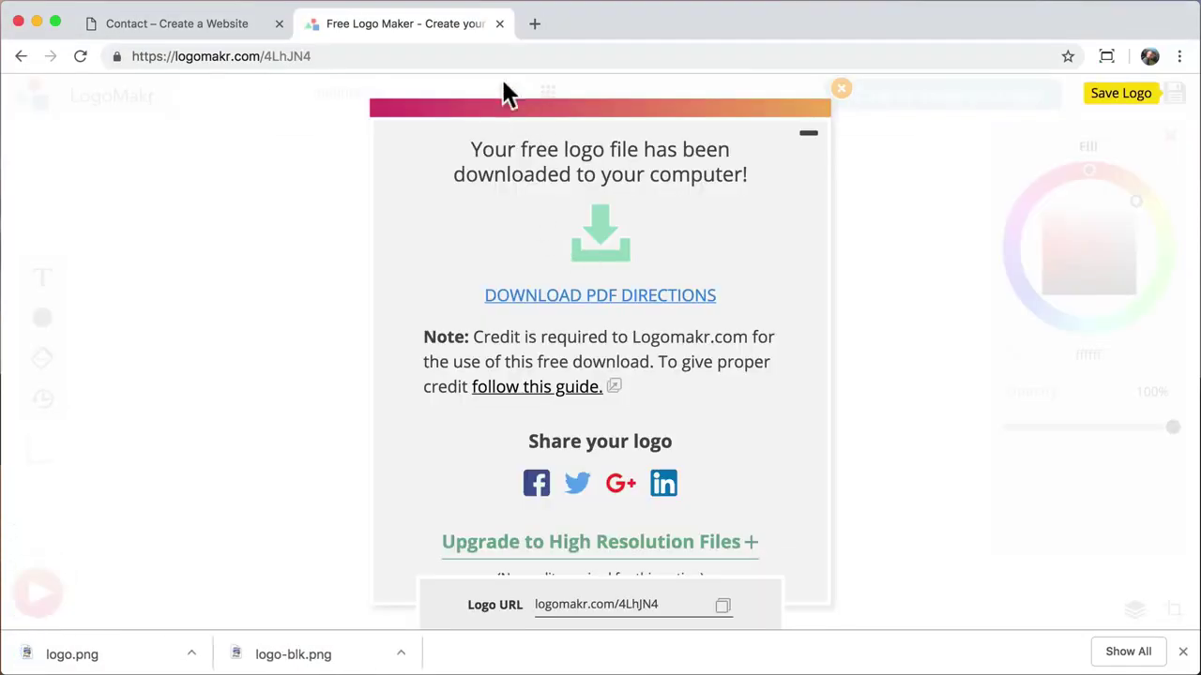
click(500, 23)
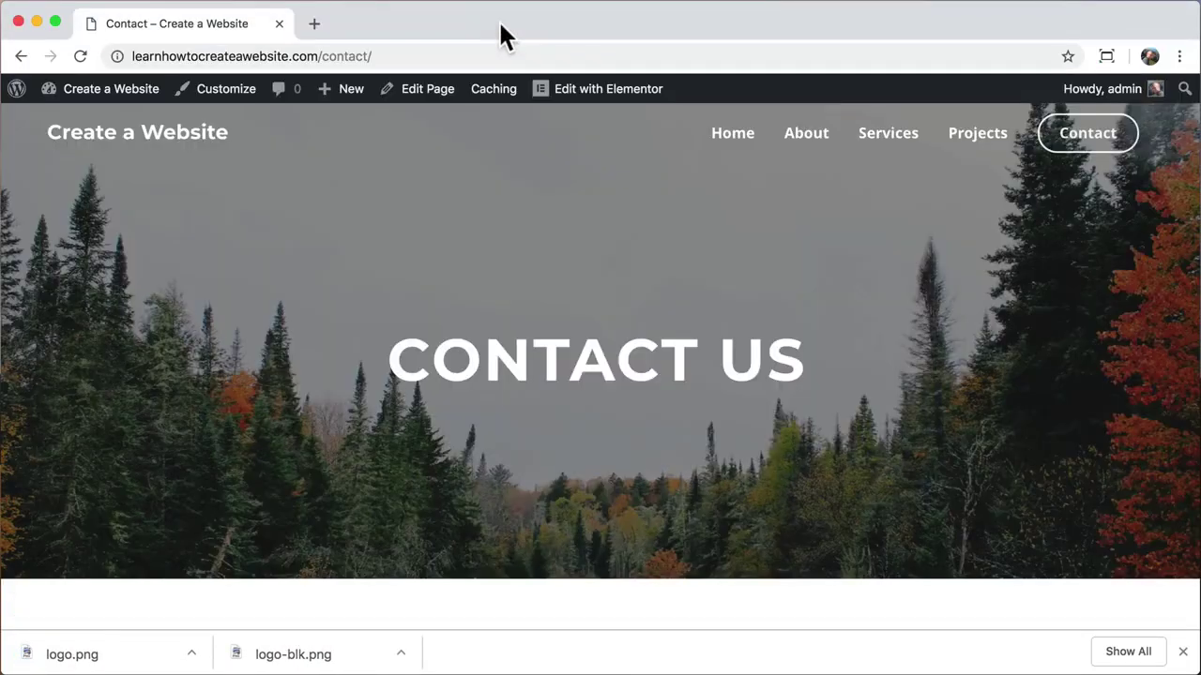
Step: Go to the homepage and open the Customizer's Layout > Header > Site Identity settings
click(1183, 651)
click(186, 137)
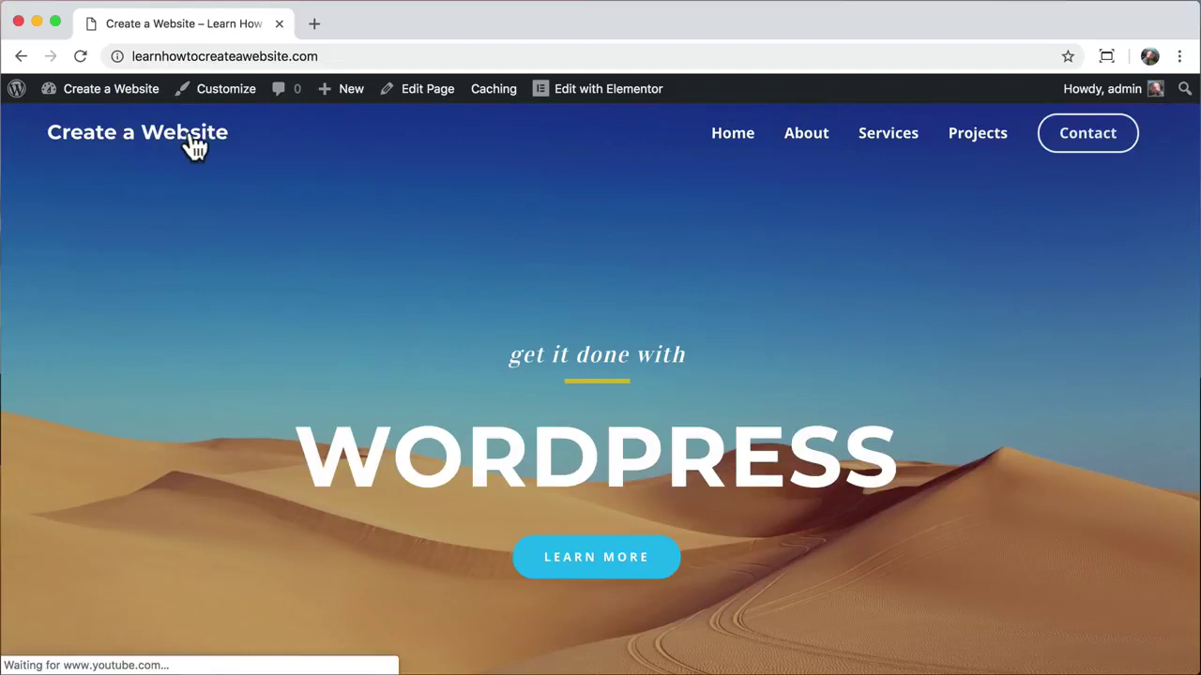
click(228, 89)
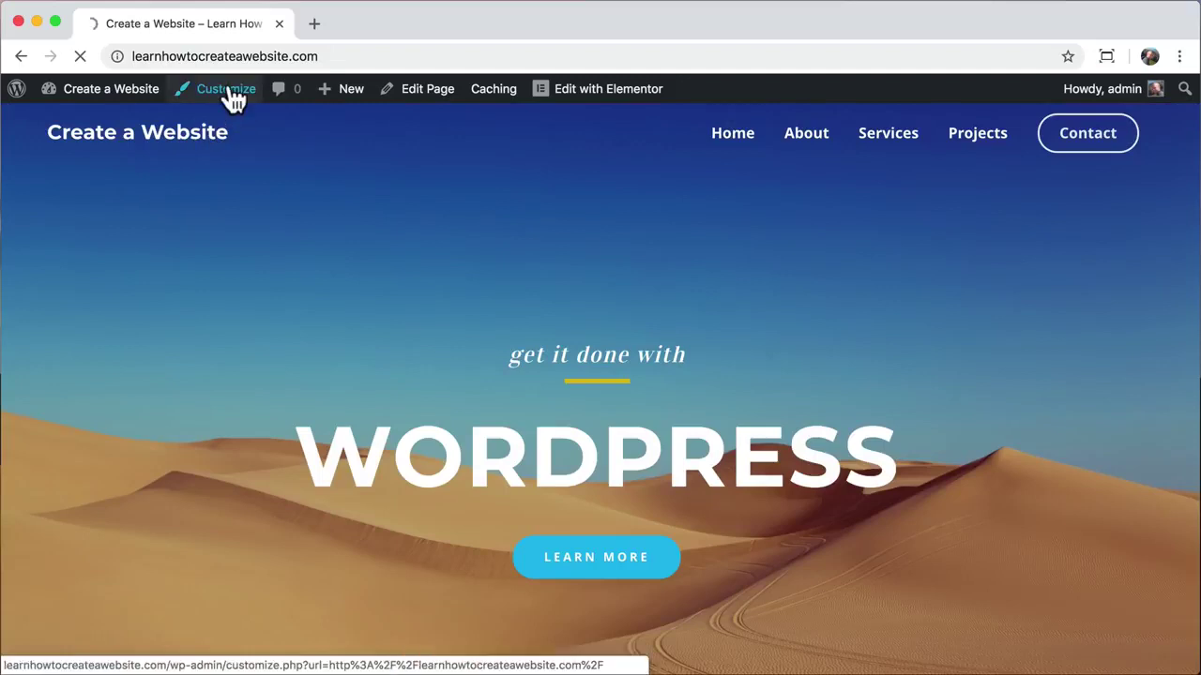
click(166, 347)
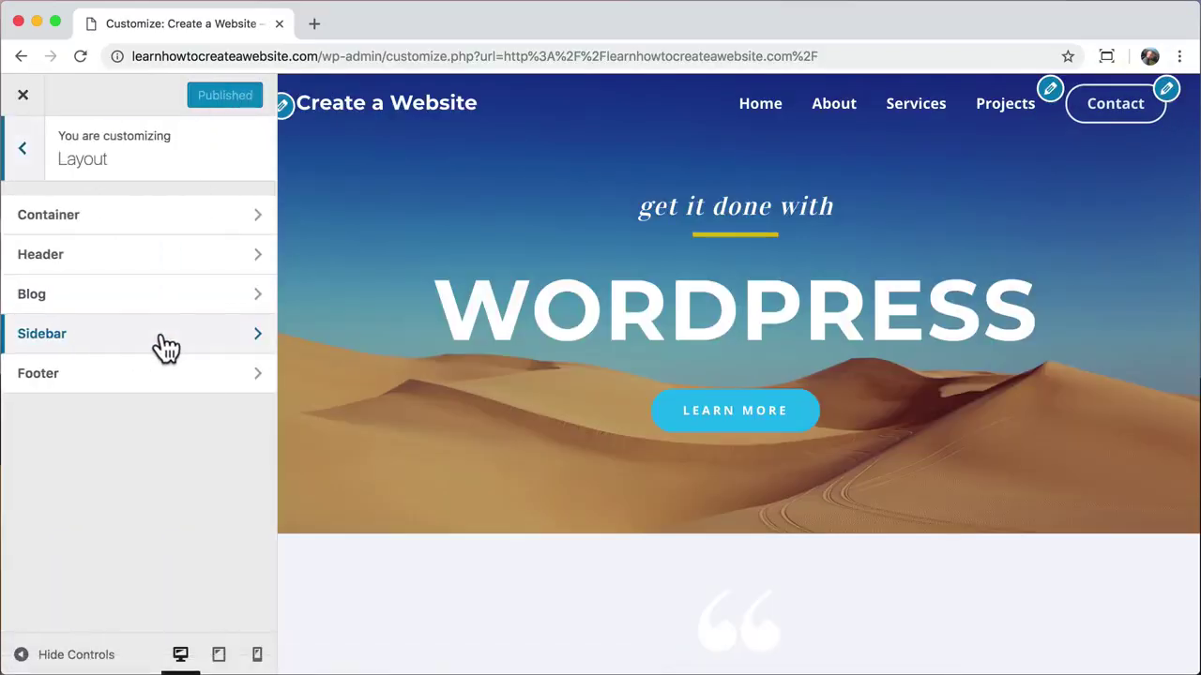
click(169, 268)
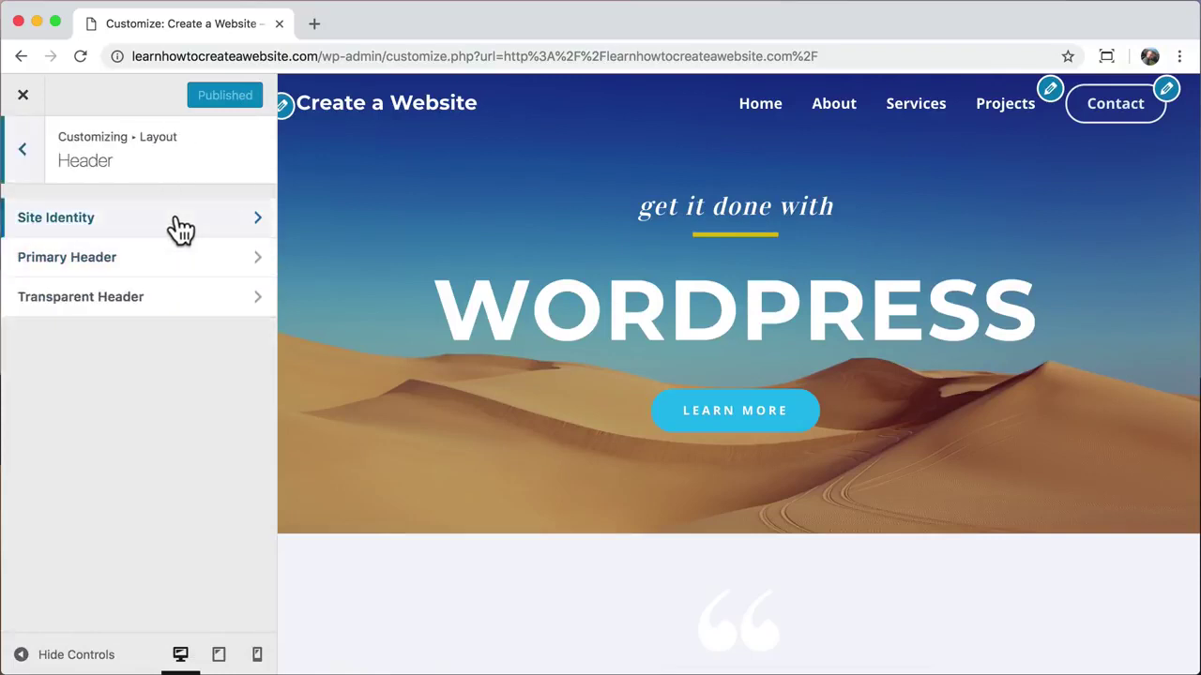
click(174, 216)
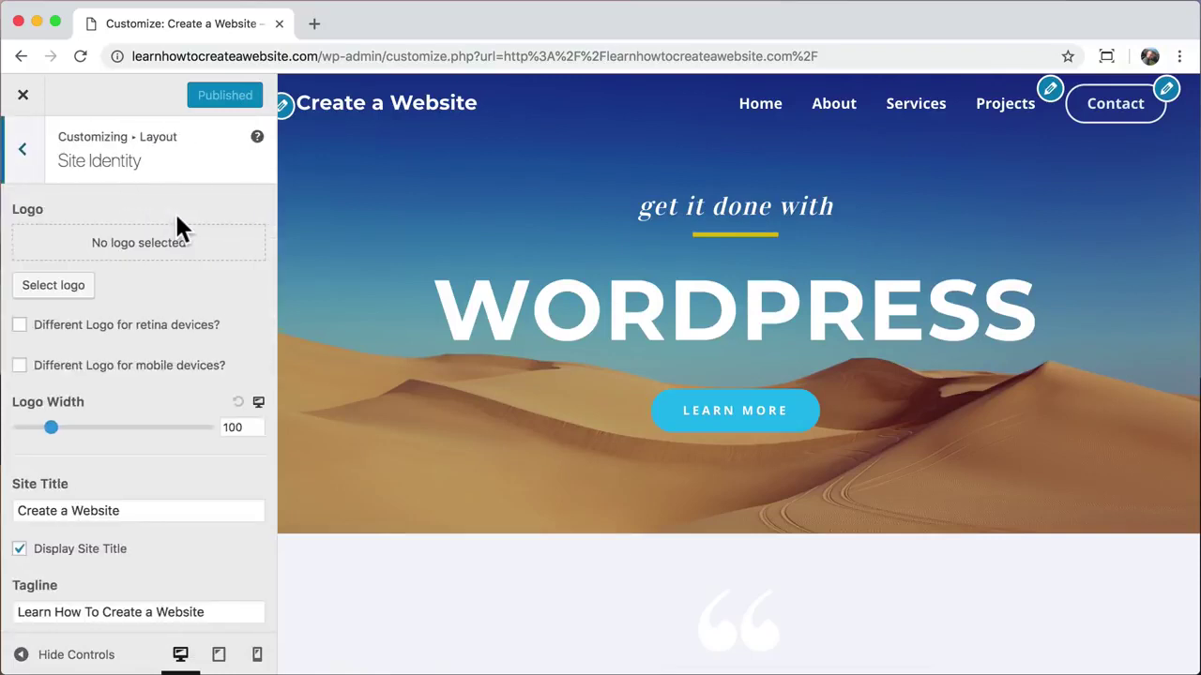
Step: Upload logo-blk.png and set it as the site logo without cropping
click(68, 285)
click(84, 175)
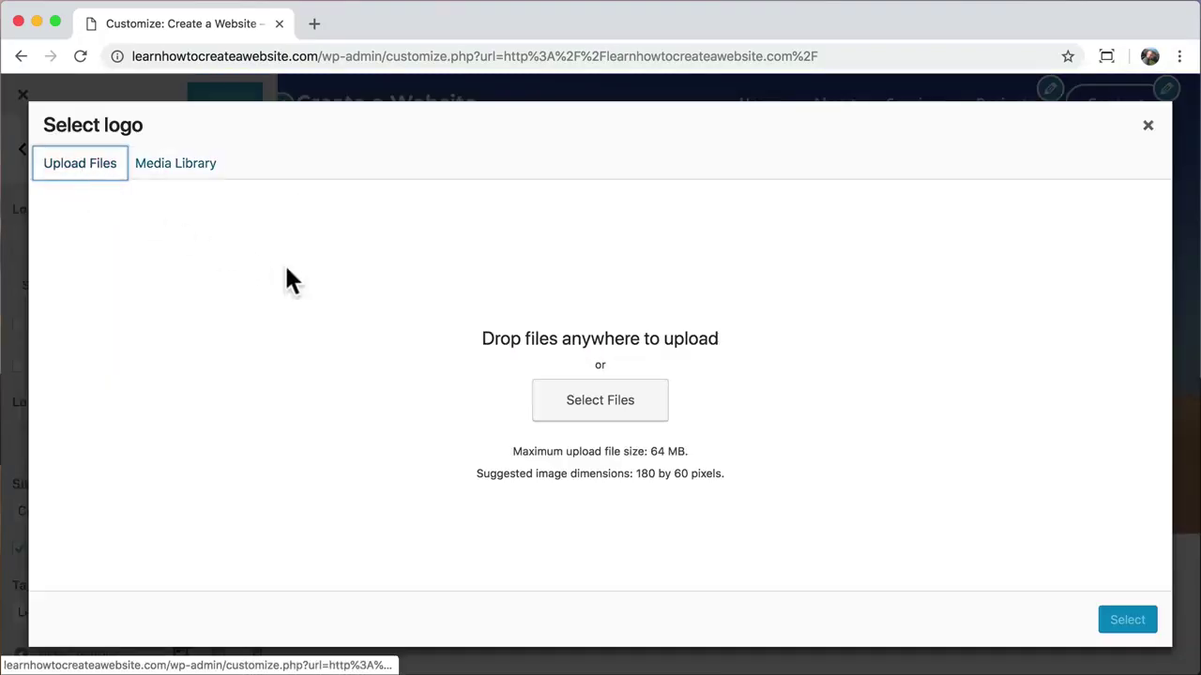
click(589, 416)
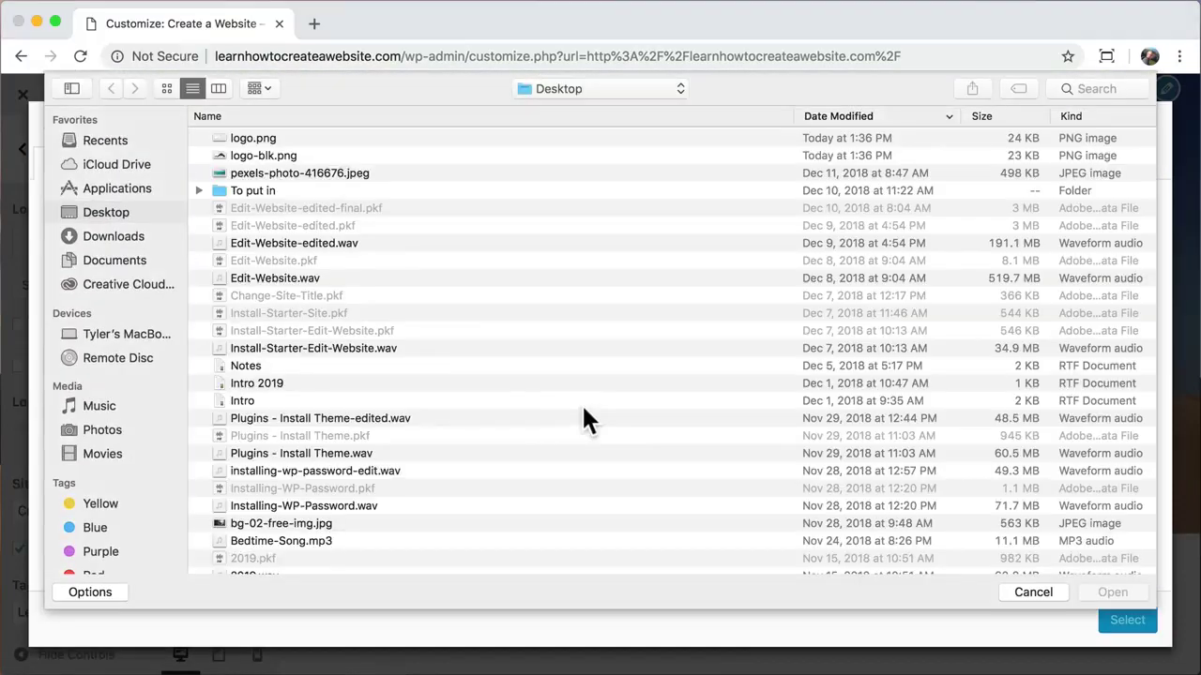
click(272, 155)
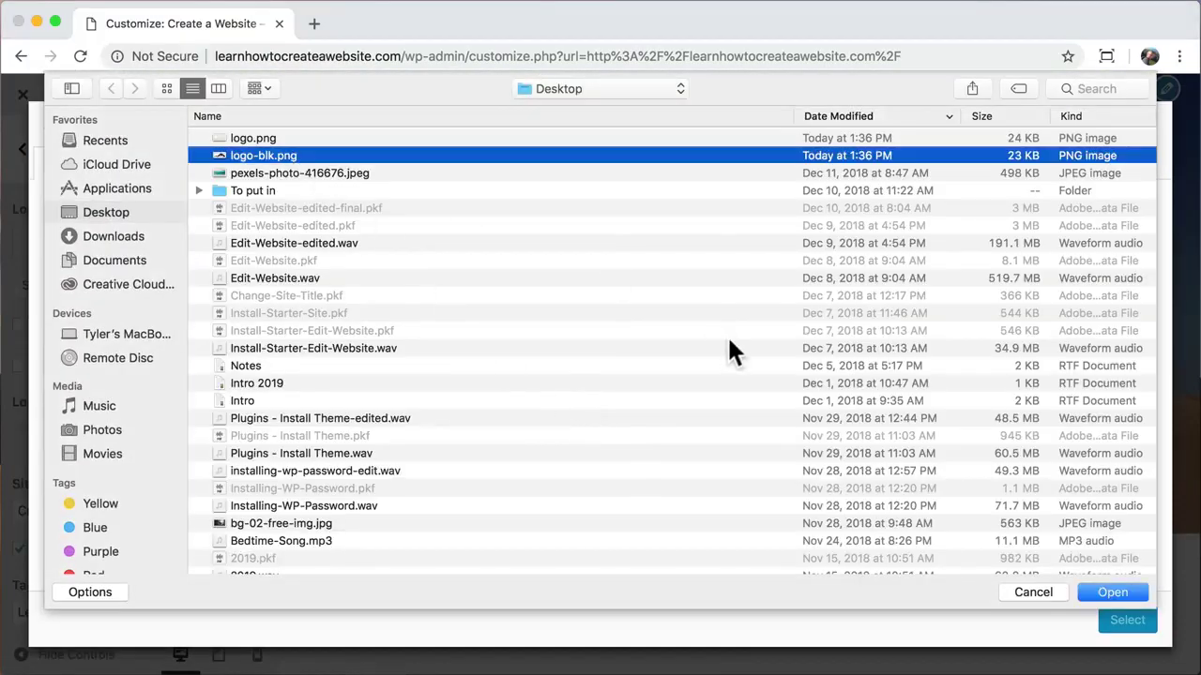
click(1107, 592)
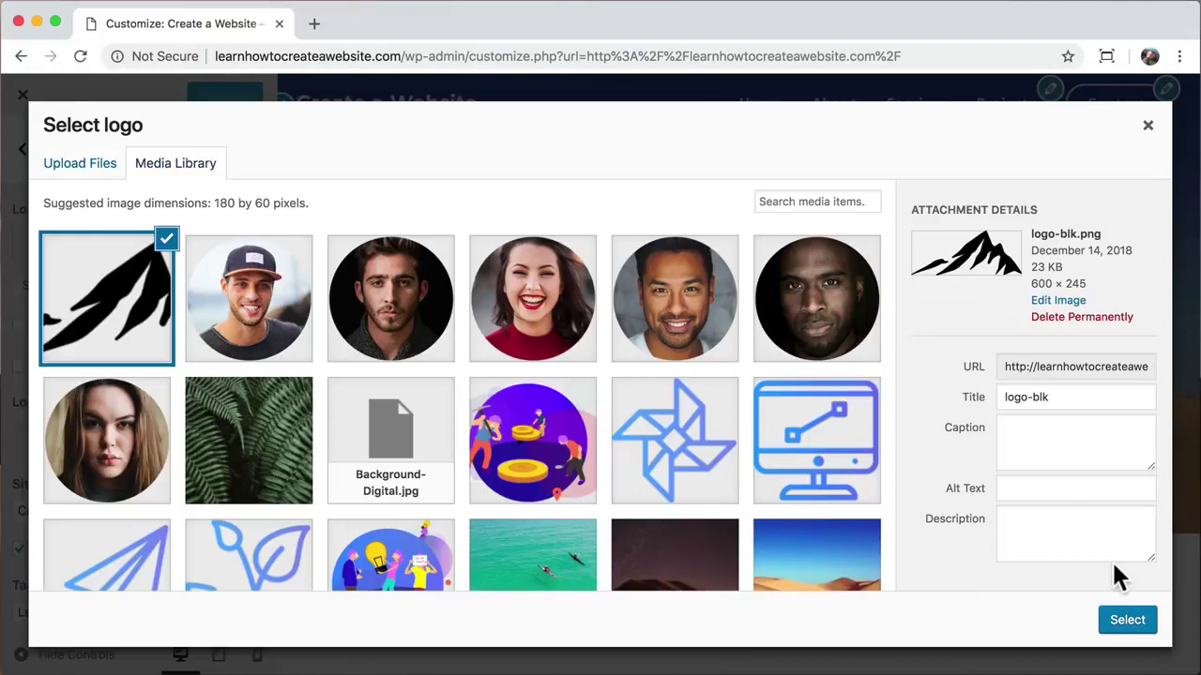
click(1126, 621)
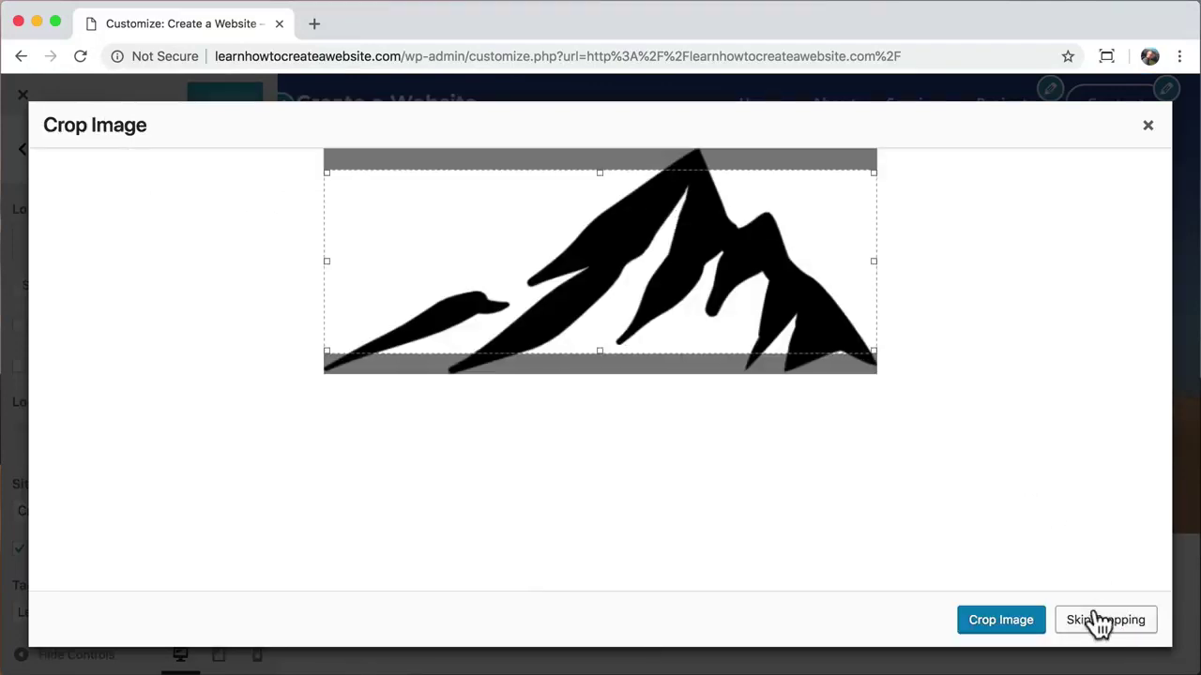
click(1099, 621)
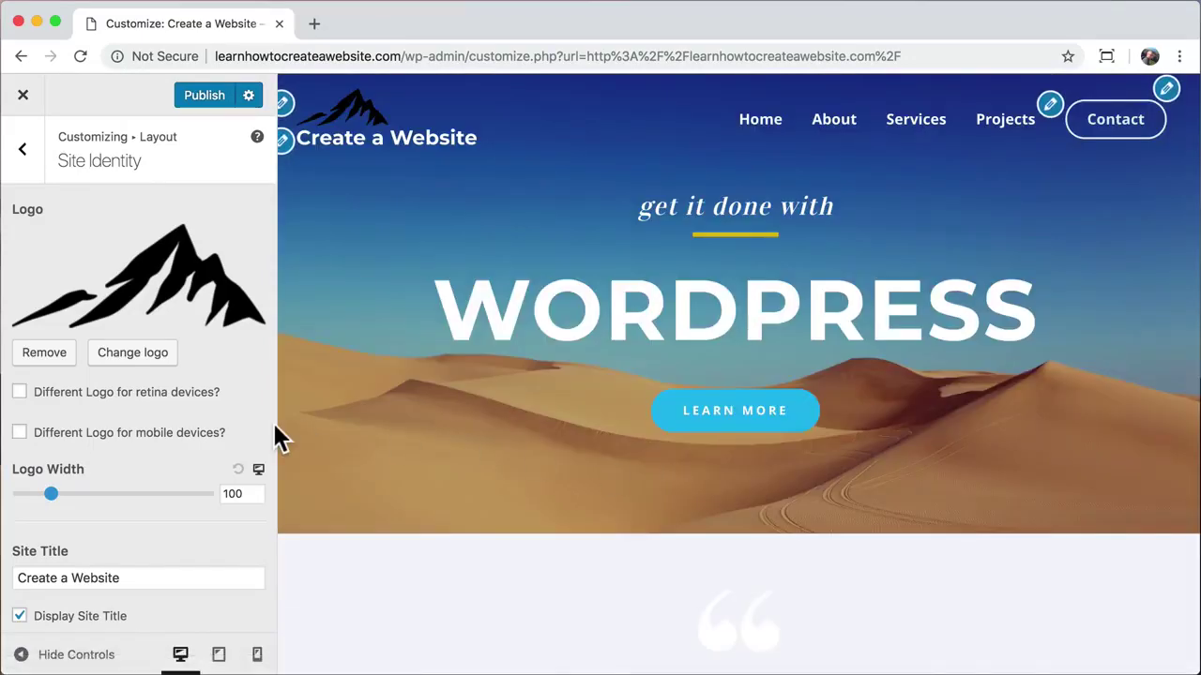
Step: Enable Inline Logo & Site Title and set the logo width to 75
scroll(166, 424, down, 1)
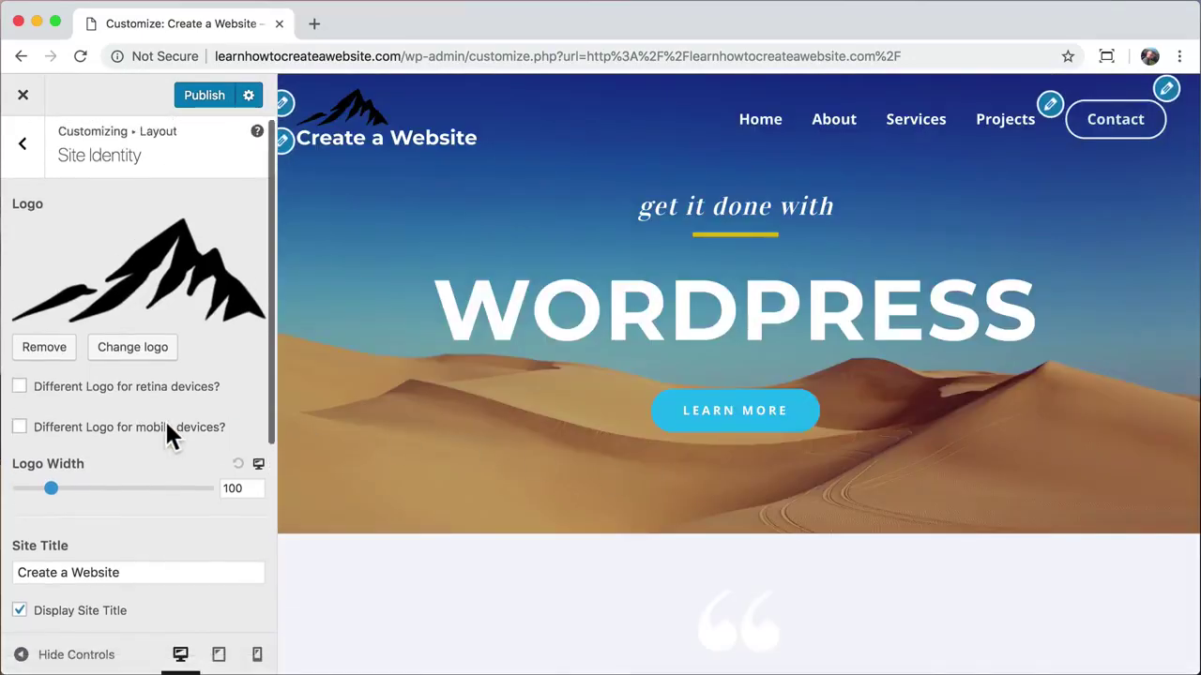
scroll(167, 427, down, 5)
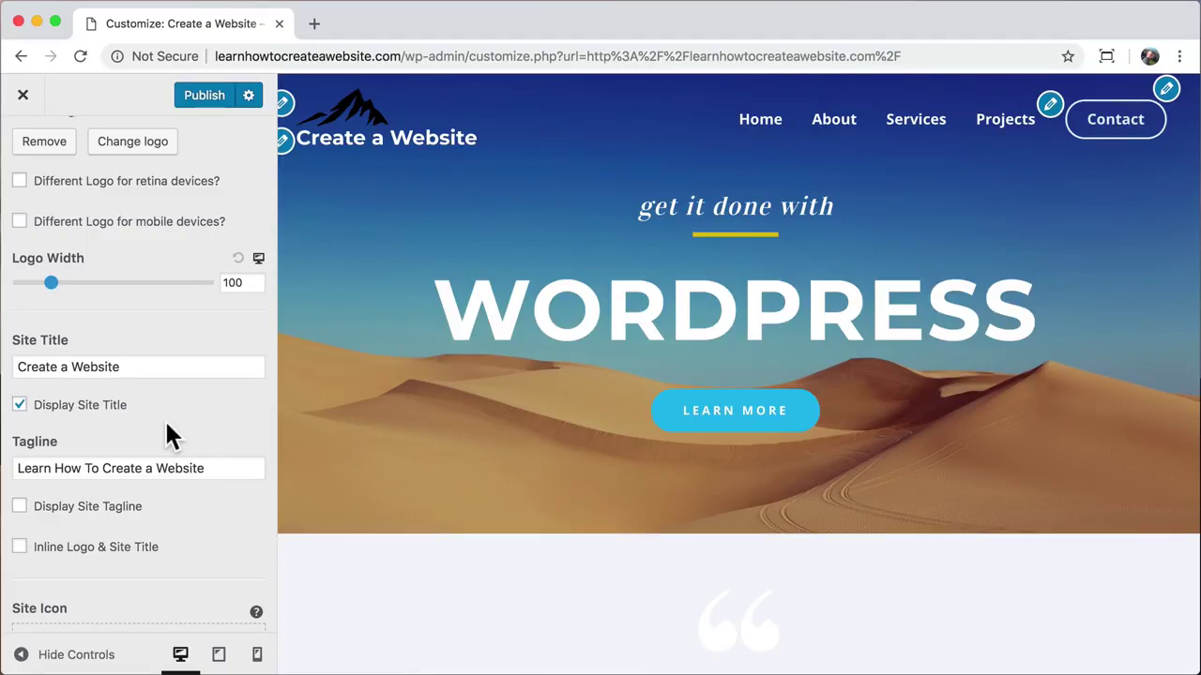
click(20, 547)
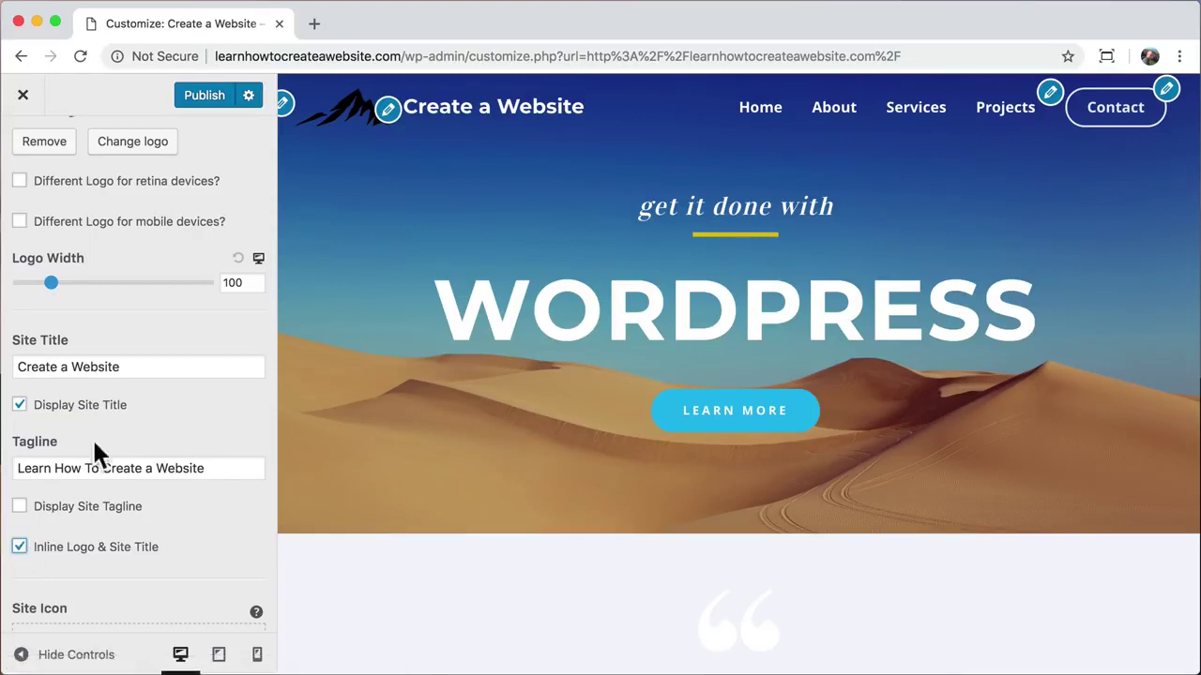
click(233, 284)
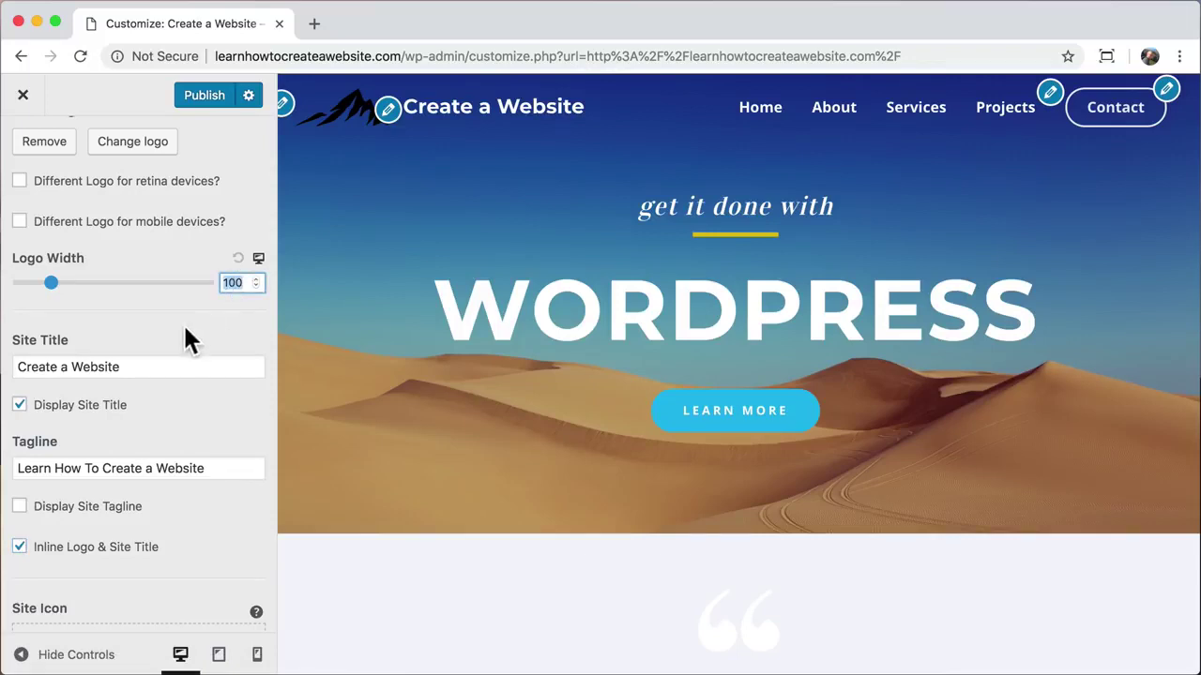
text(75)
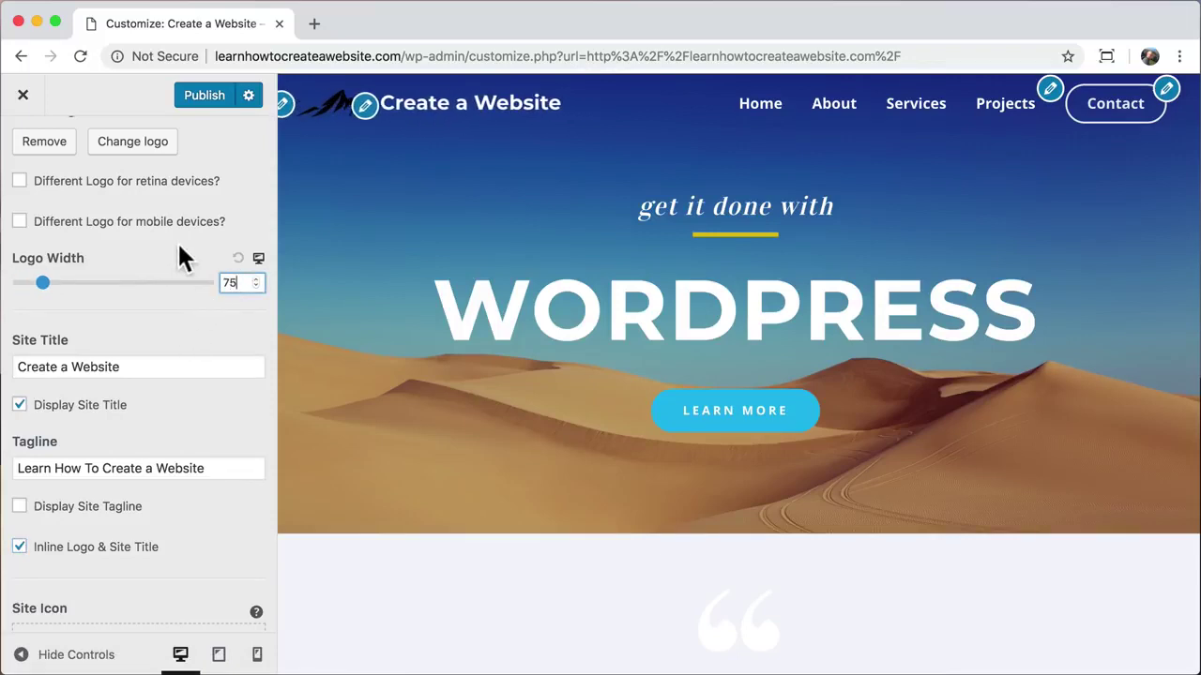
scroll(177, 241, up, 5)
click(23, 152)
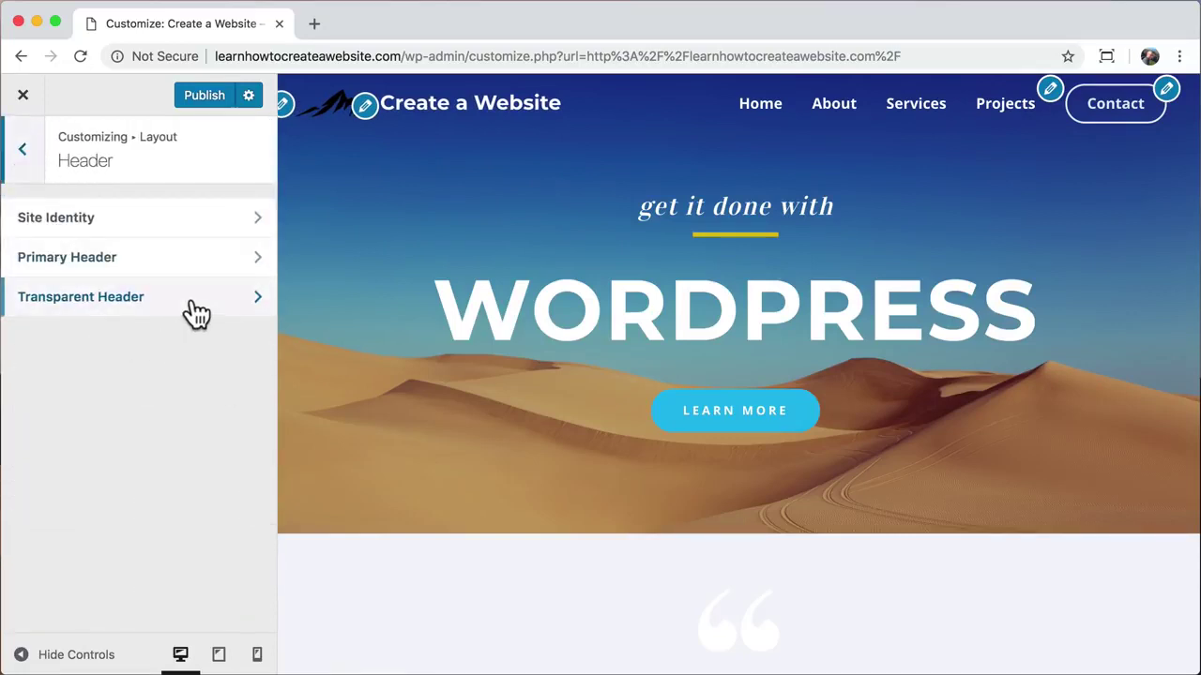
Step: Enable a separate transparent header logo and upload the white logo.png for it
click(192, 298)
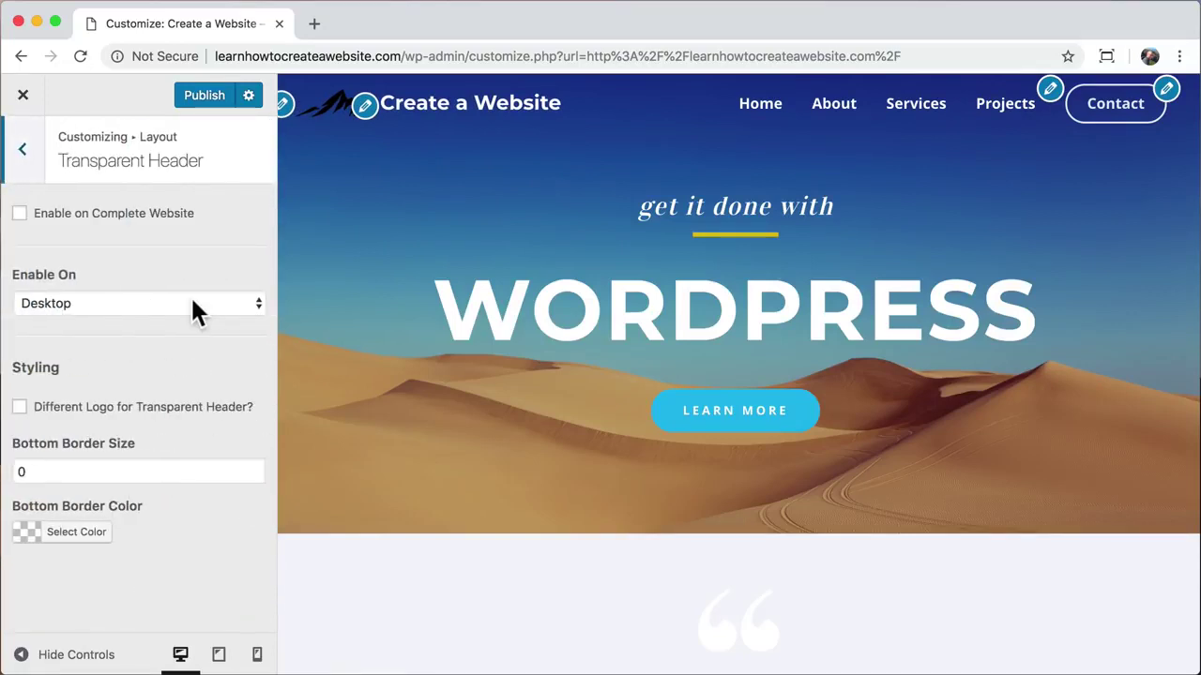
click(19, 406)
scroll(121, 451, down, 1)
click(75, 486)
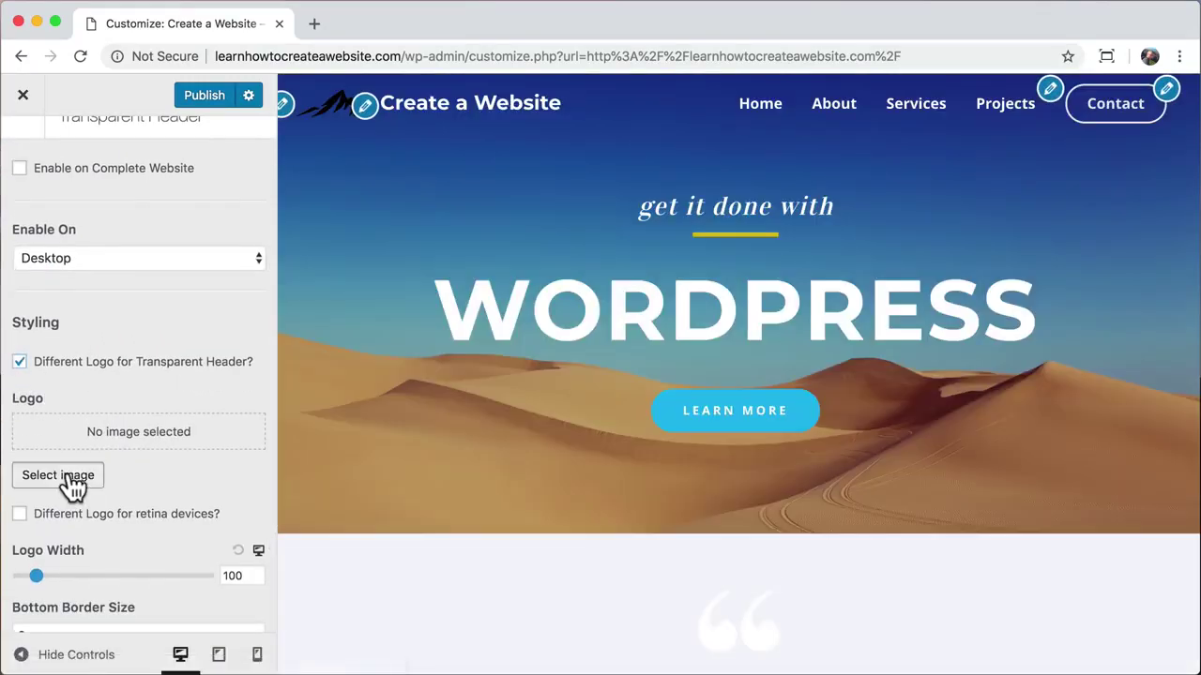
click(80, 163)
click(557, 406)
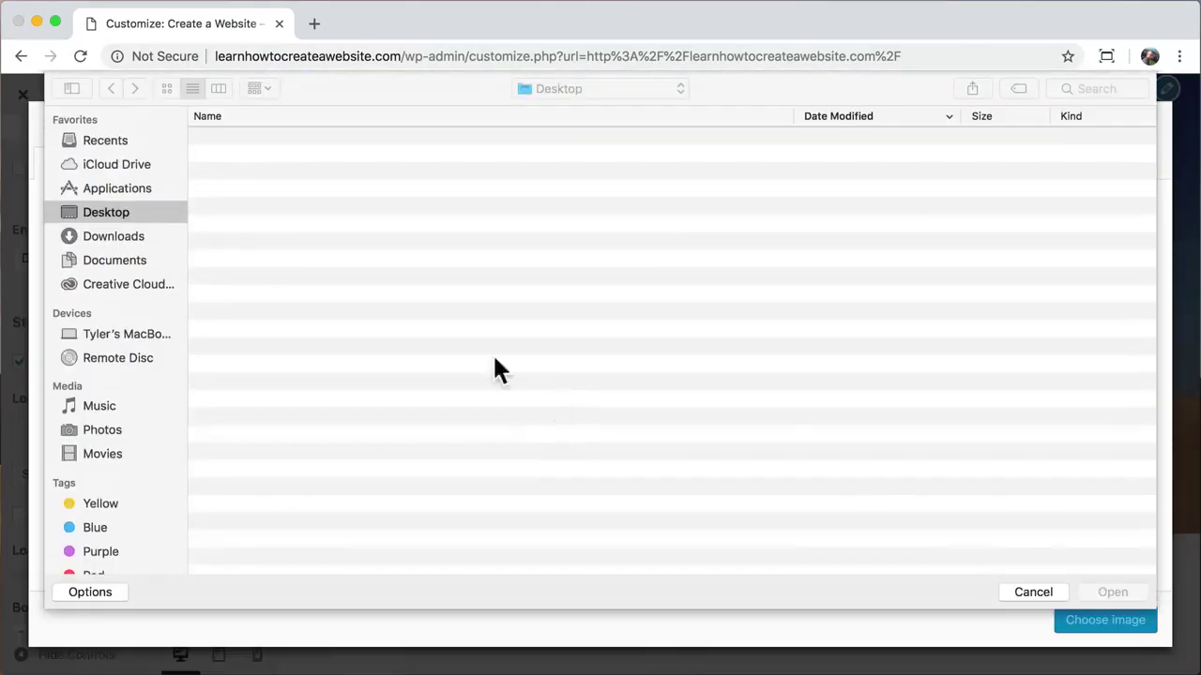
click(322, 140)
click(1114, 589)
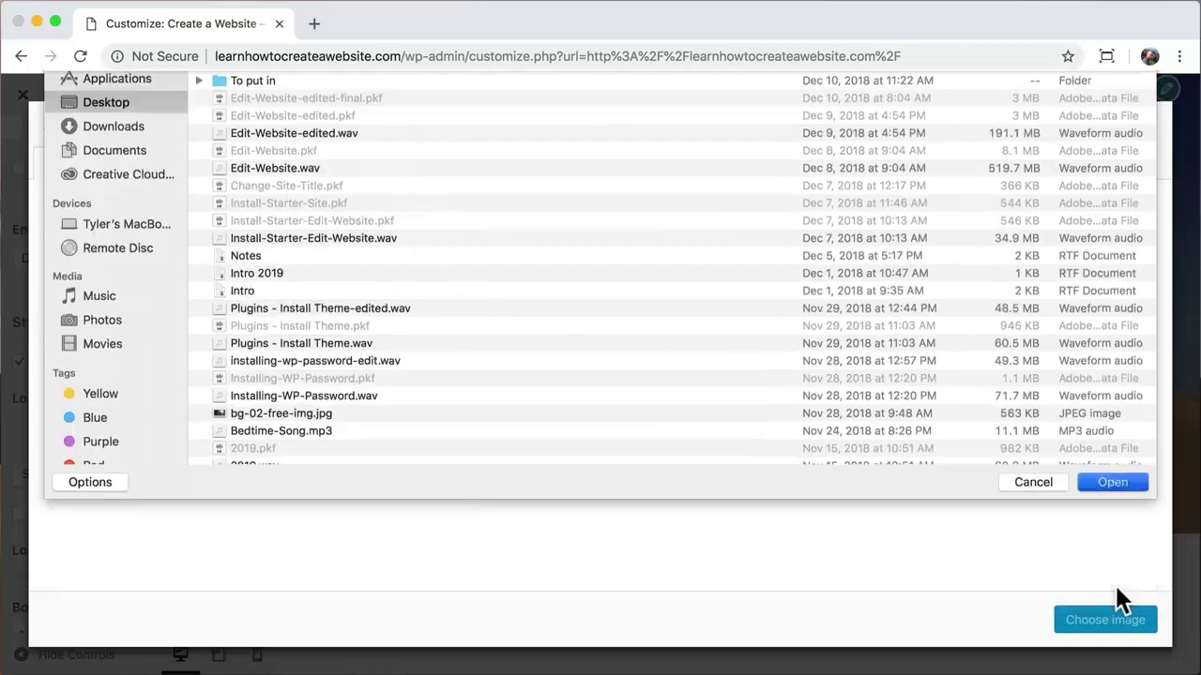
click(1103, 620)
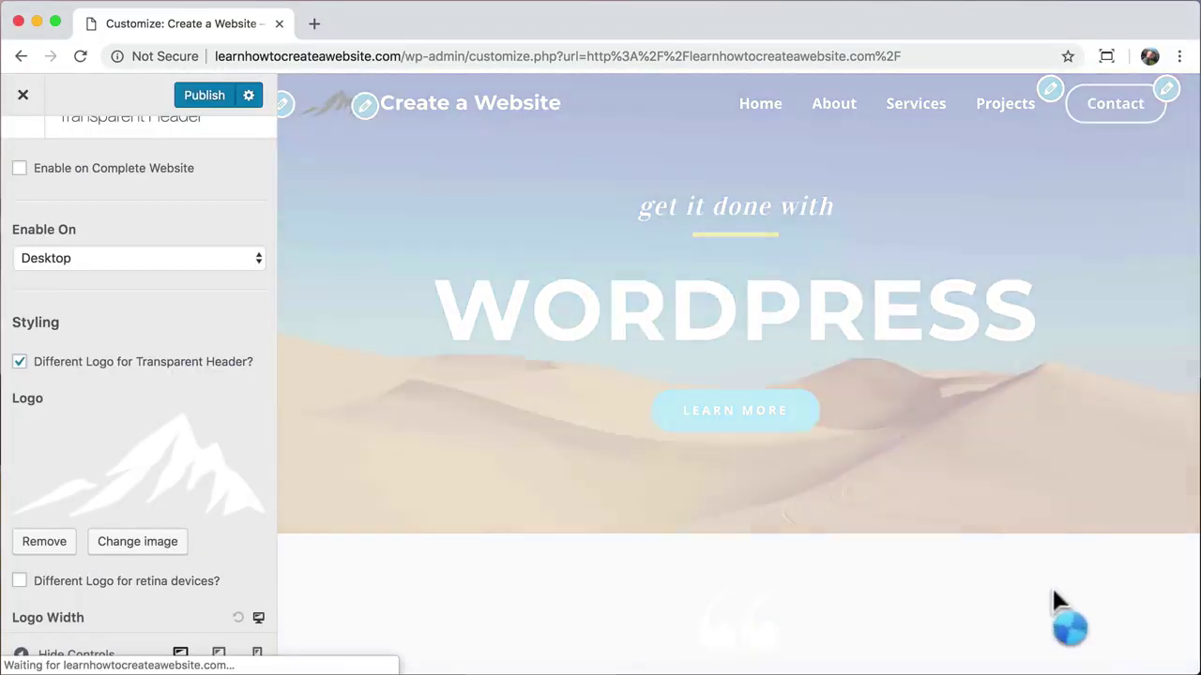
Step: Set the transparent header logo width to 75 and publish the changes
scroll(187, 509, down, 3)
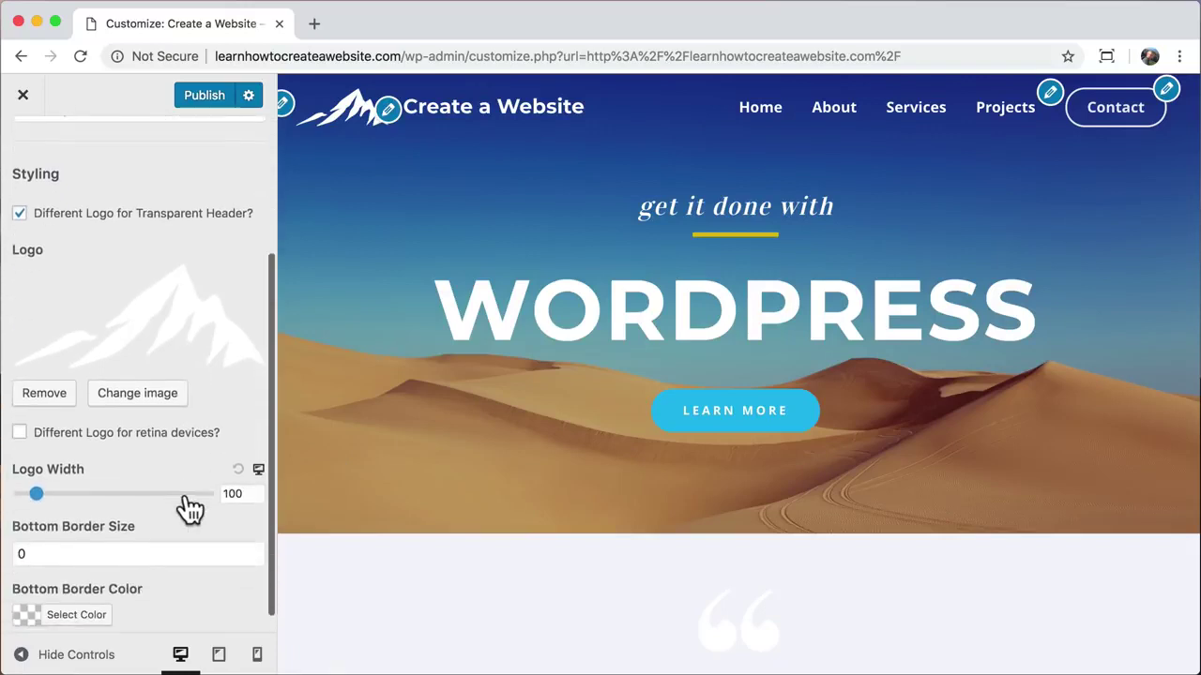
click(233, 495)
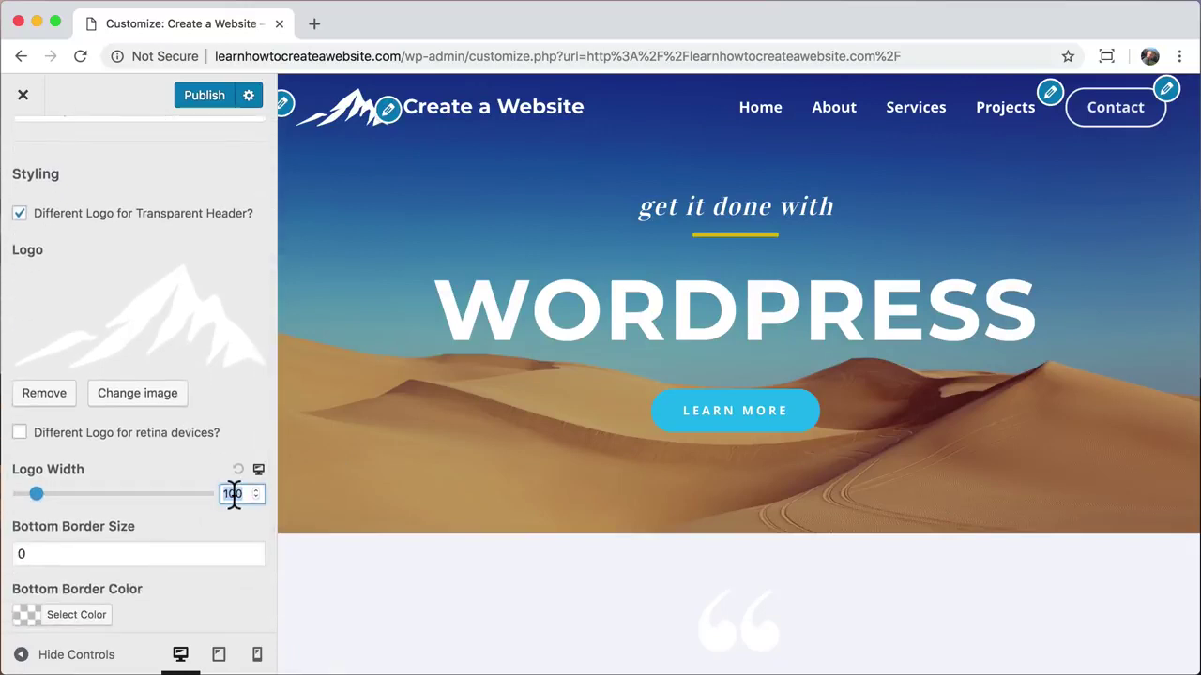
text(75)
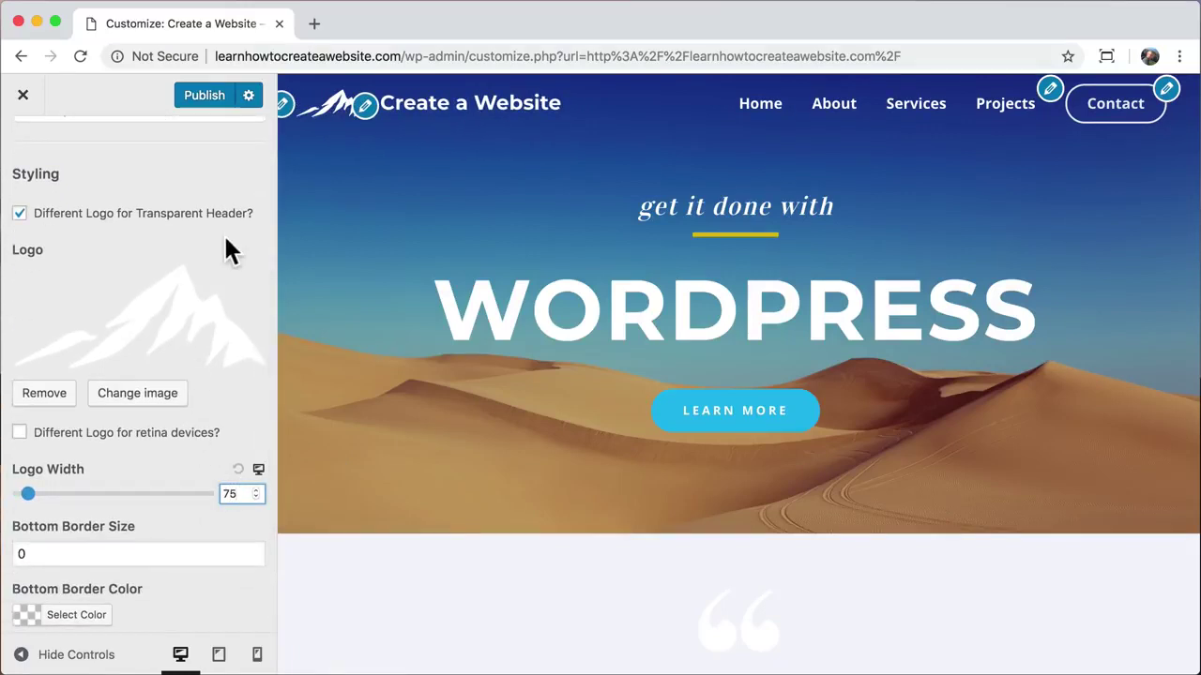
click(214, 100)
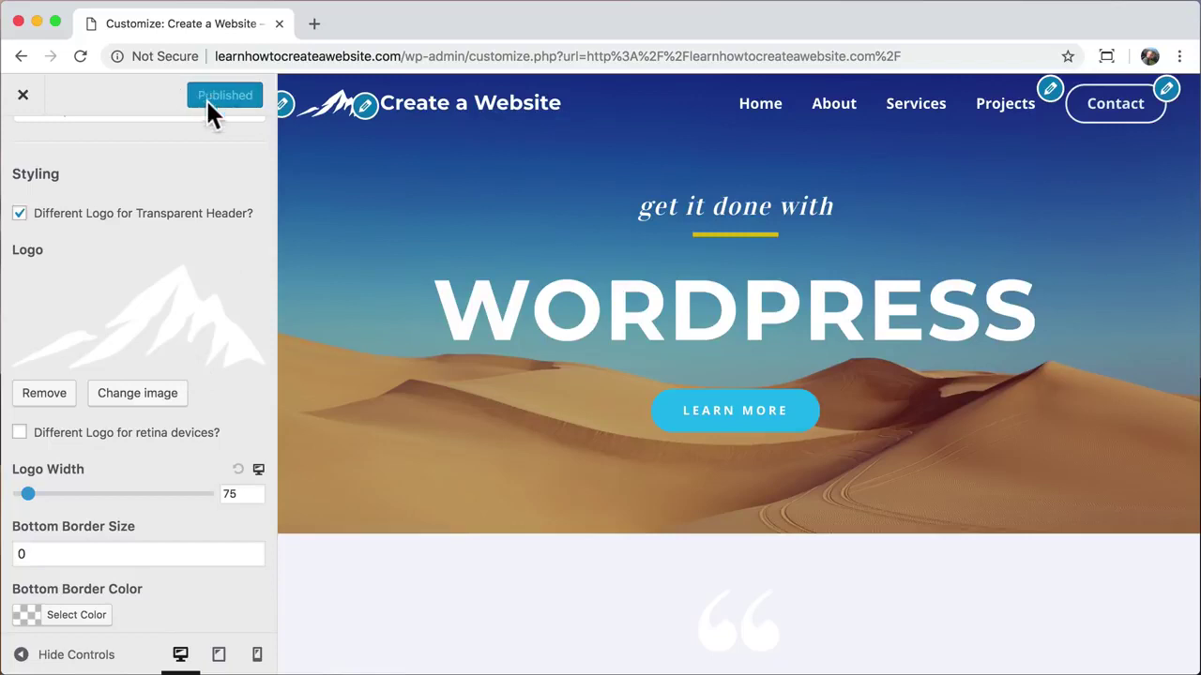
Step: Exit to the live site, preview it at narrow and full width, and scroll to the footer
click(23, 94)
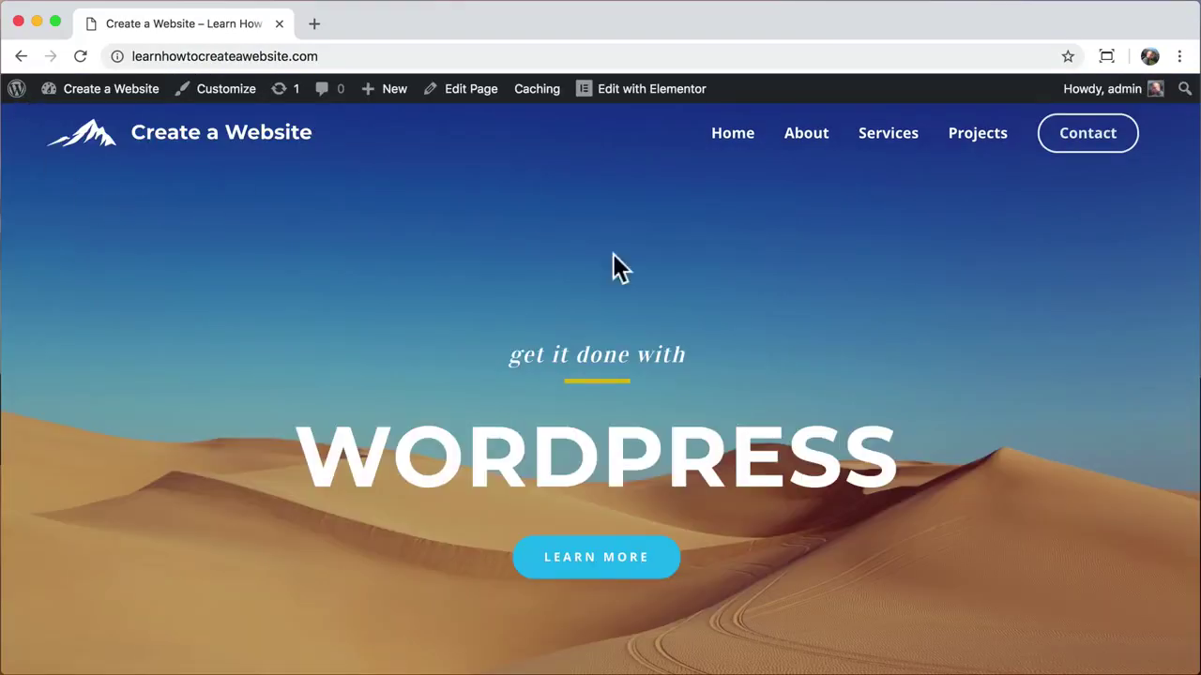
drag(1193, 255, 123, 317)
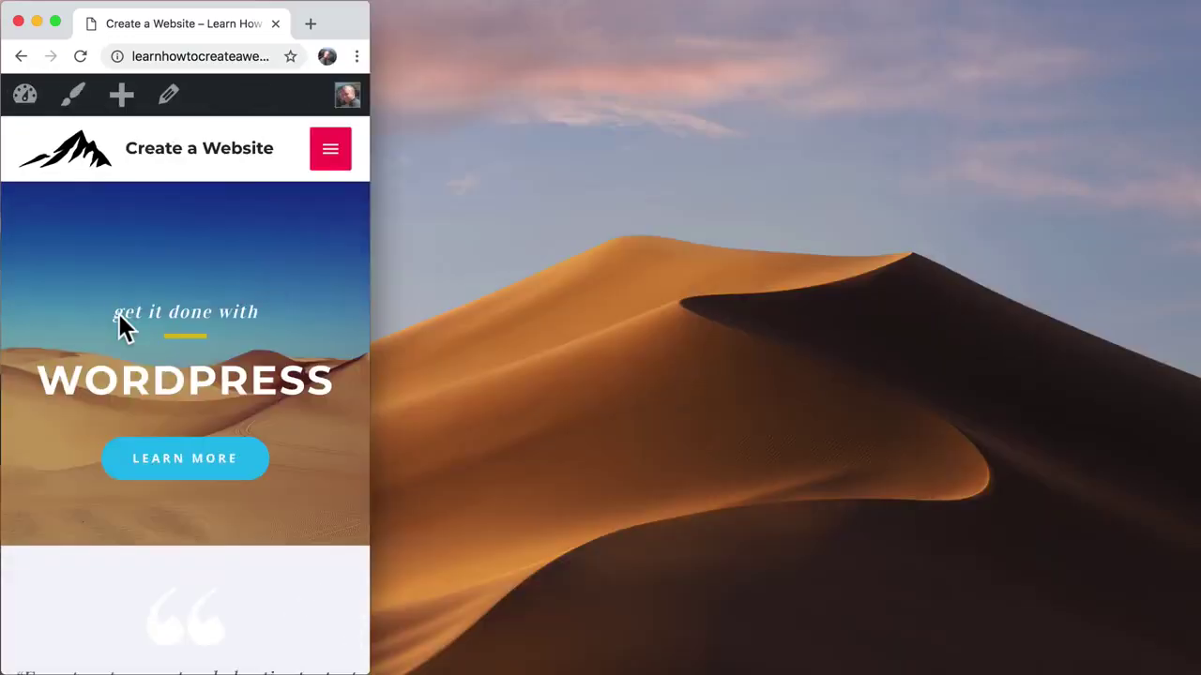
drag(369, 306, 1198, 319)
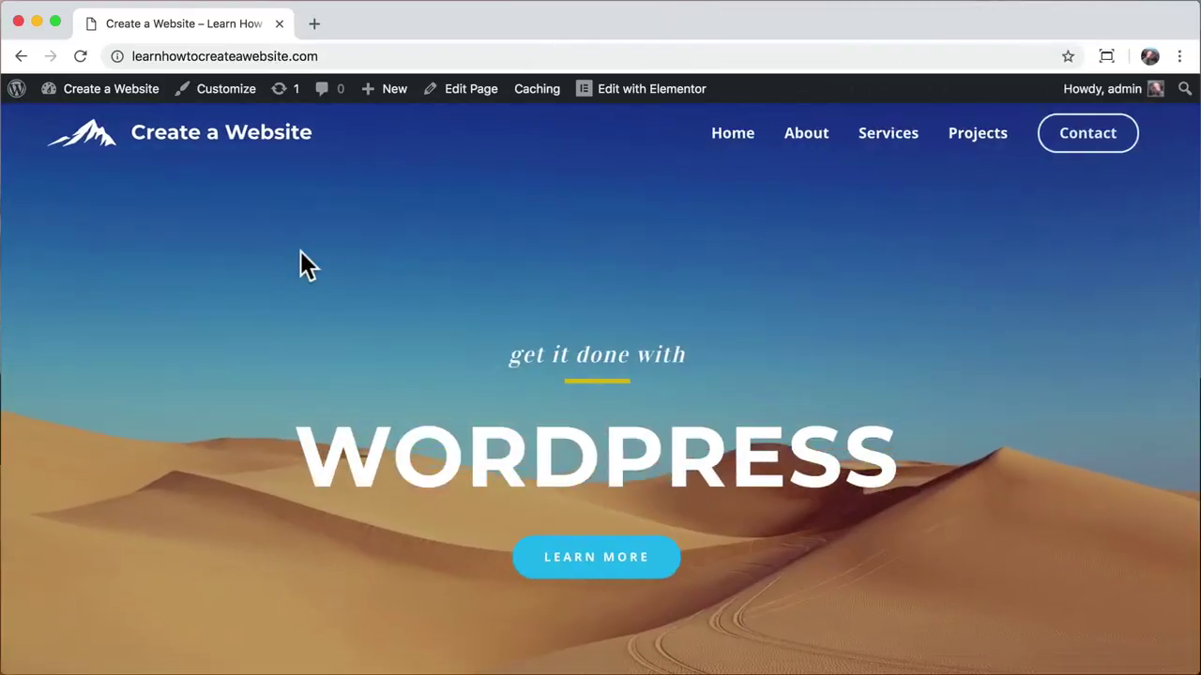
scroll(300, 250, down, 15)
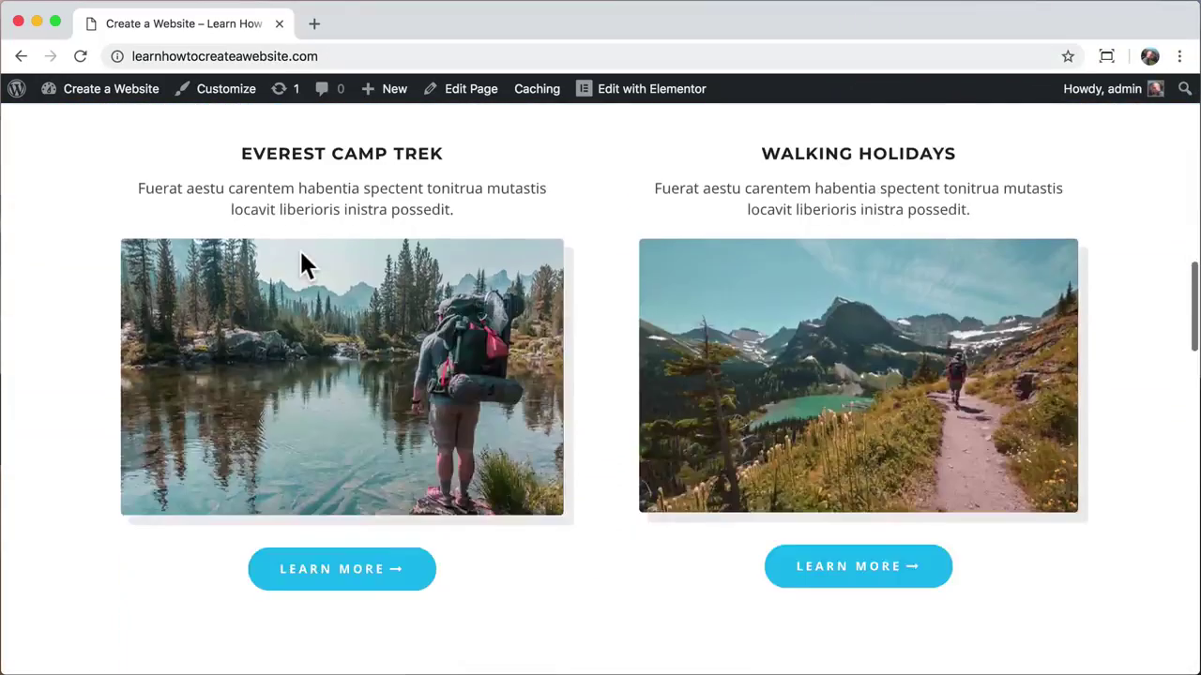
scroll(300, 251, down, 5)
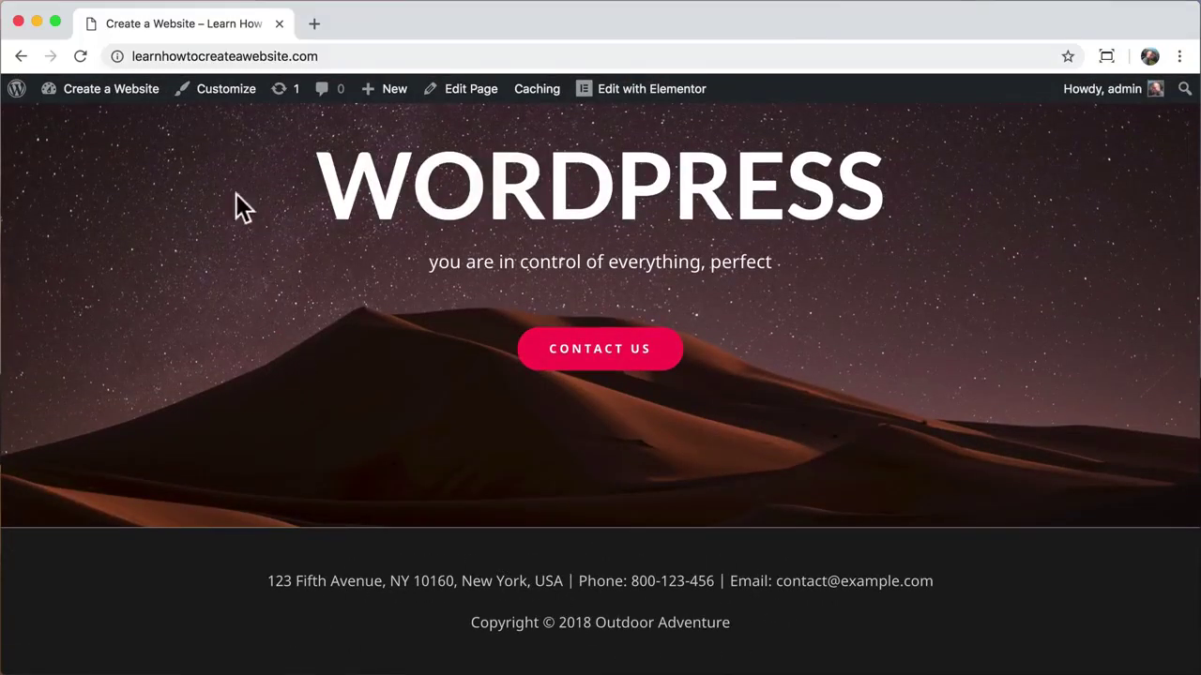
Step: Open the Footer Bar settings, try the side-by-side layout, then revert to stacked
click(226, 89)
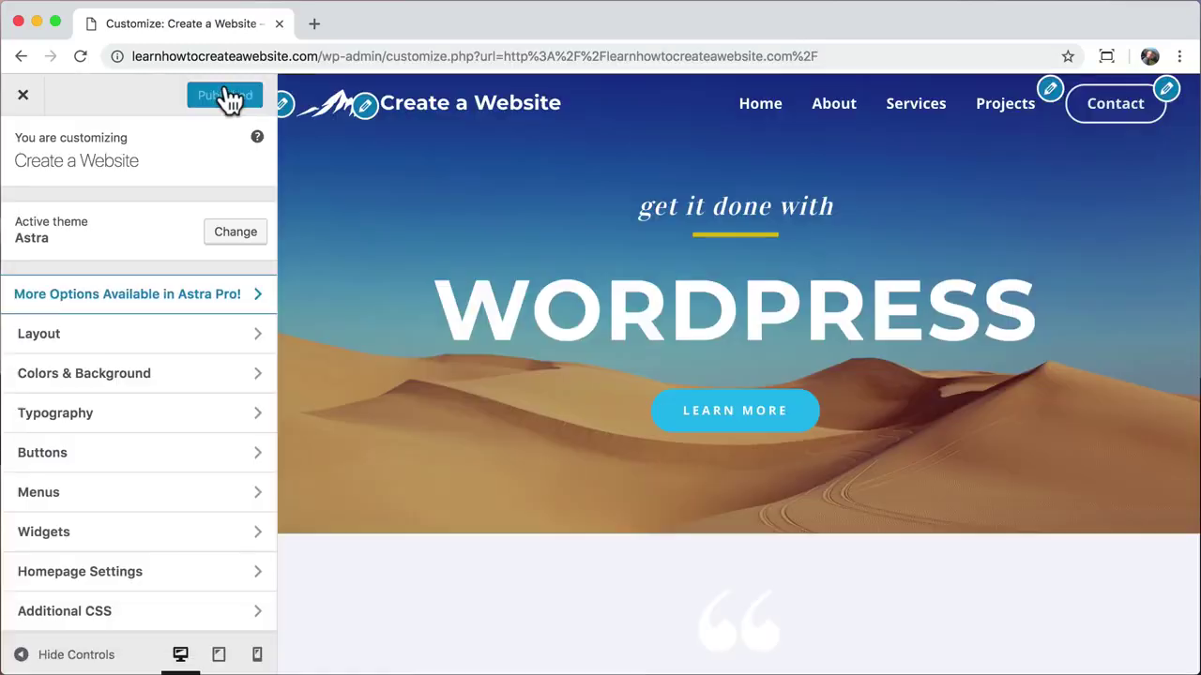
click(241, 339)
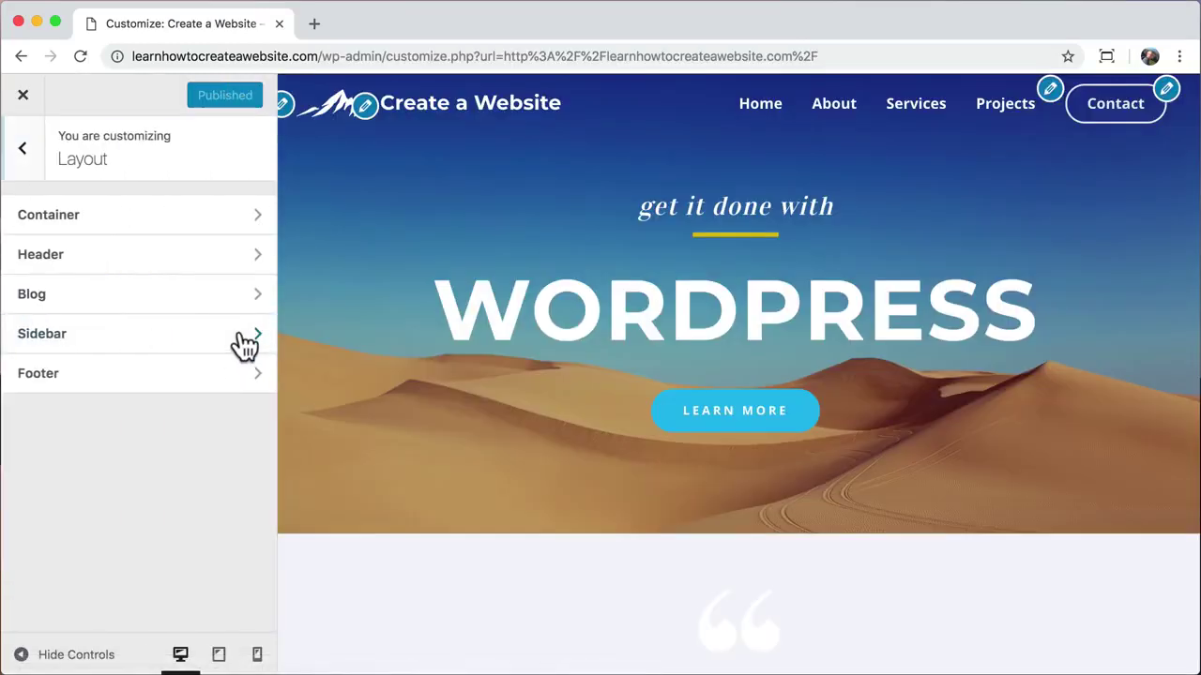
click(214, 394)
click(183, 268)
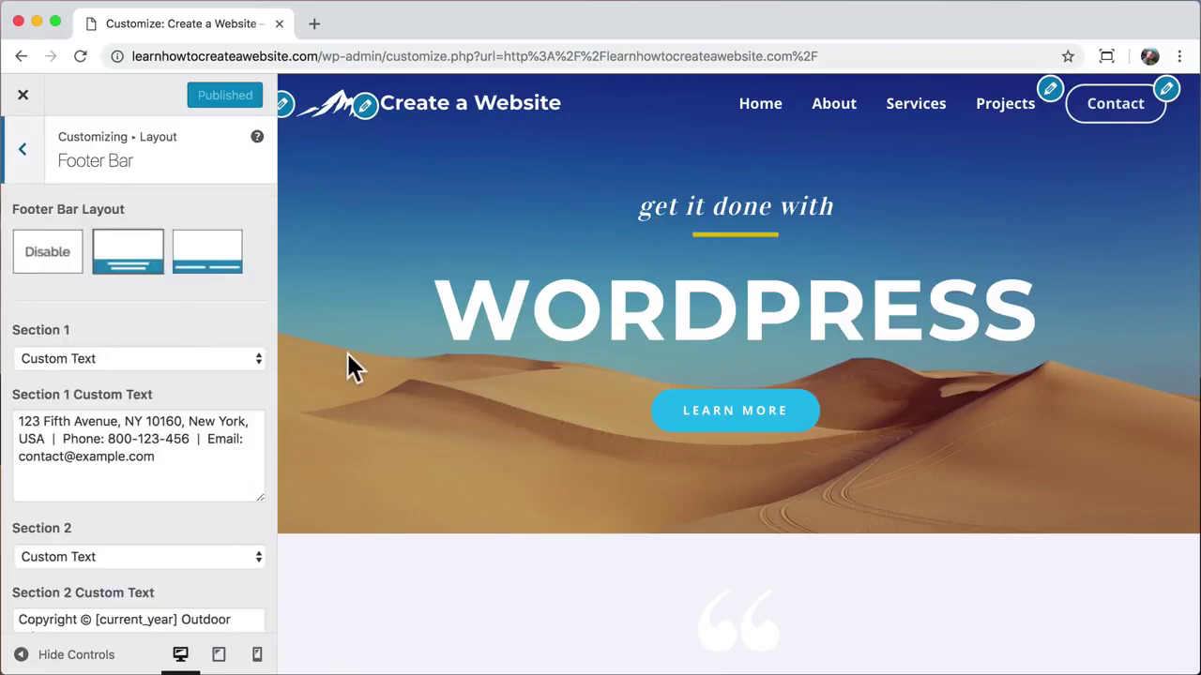
scroll(347, 354, down, 20)
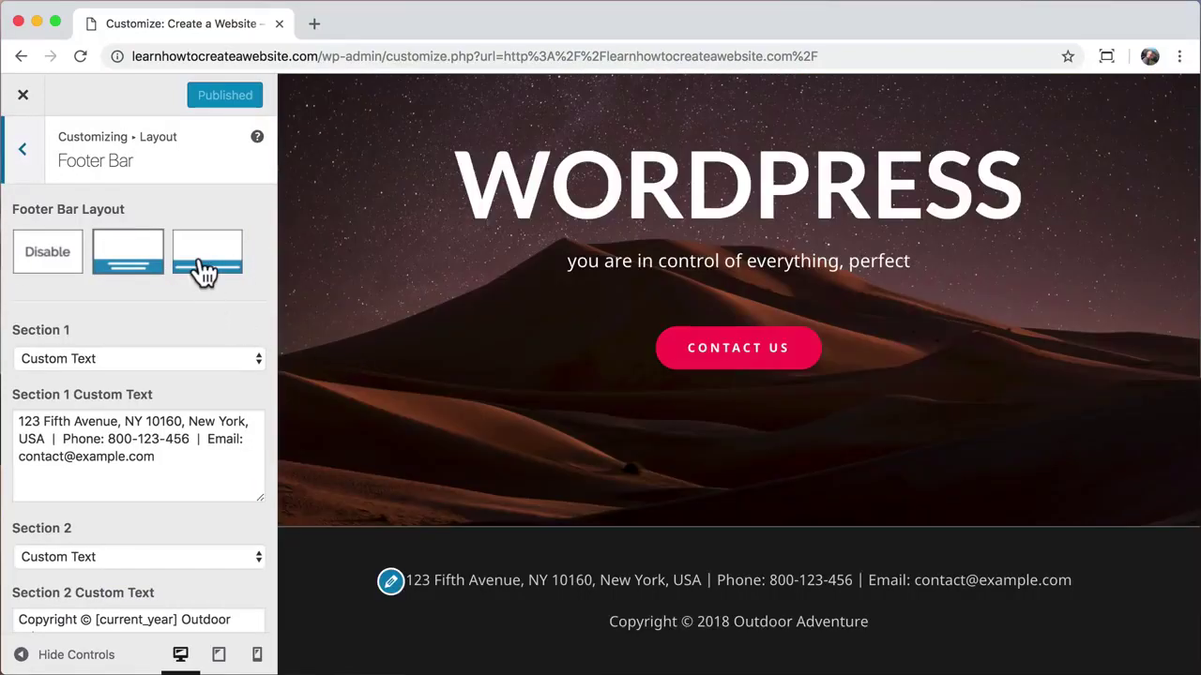
click(204, 270)
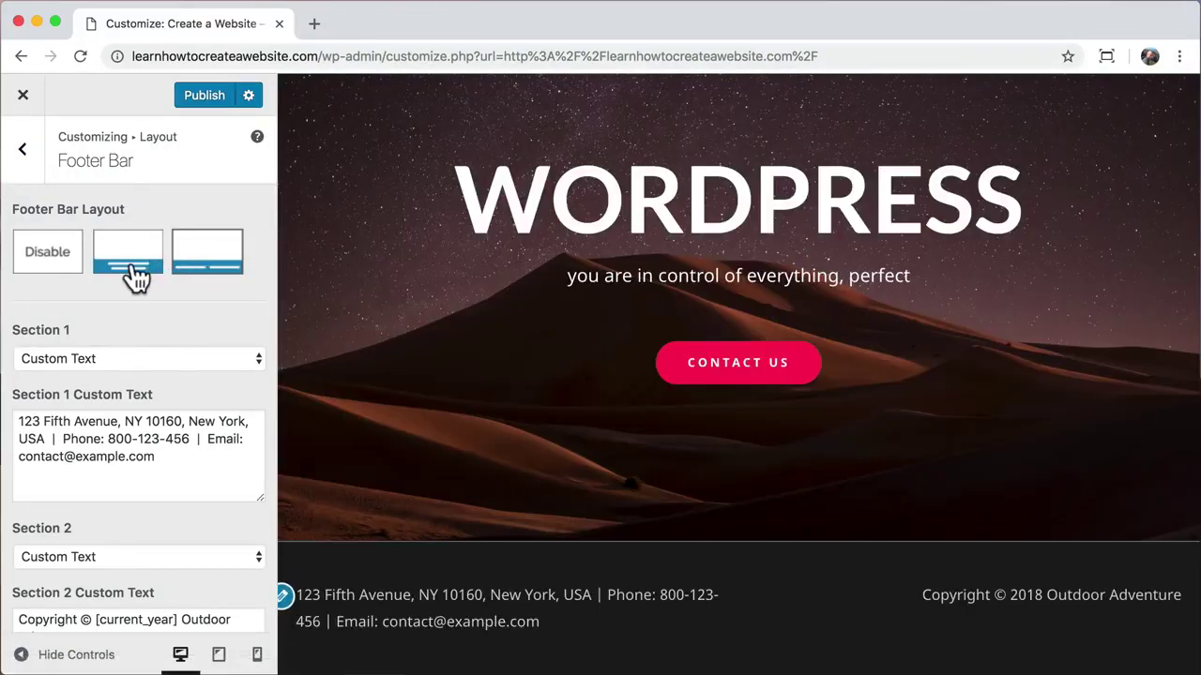
click(136, 276)
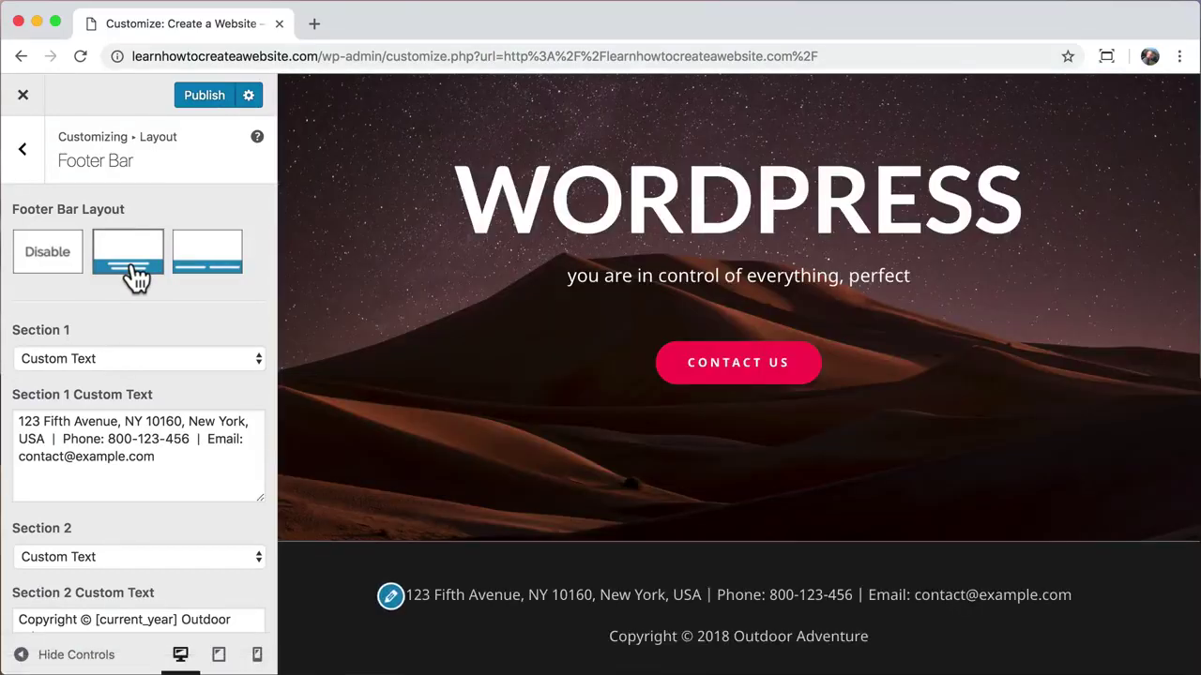
Step: Copy the Section 1 address into Section 2 before the copyright, adding a '|' separator
scroll(140, 316, down, 2)
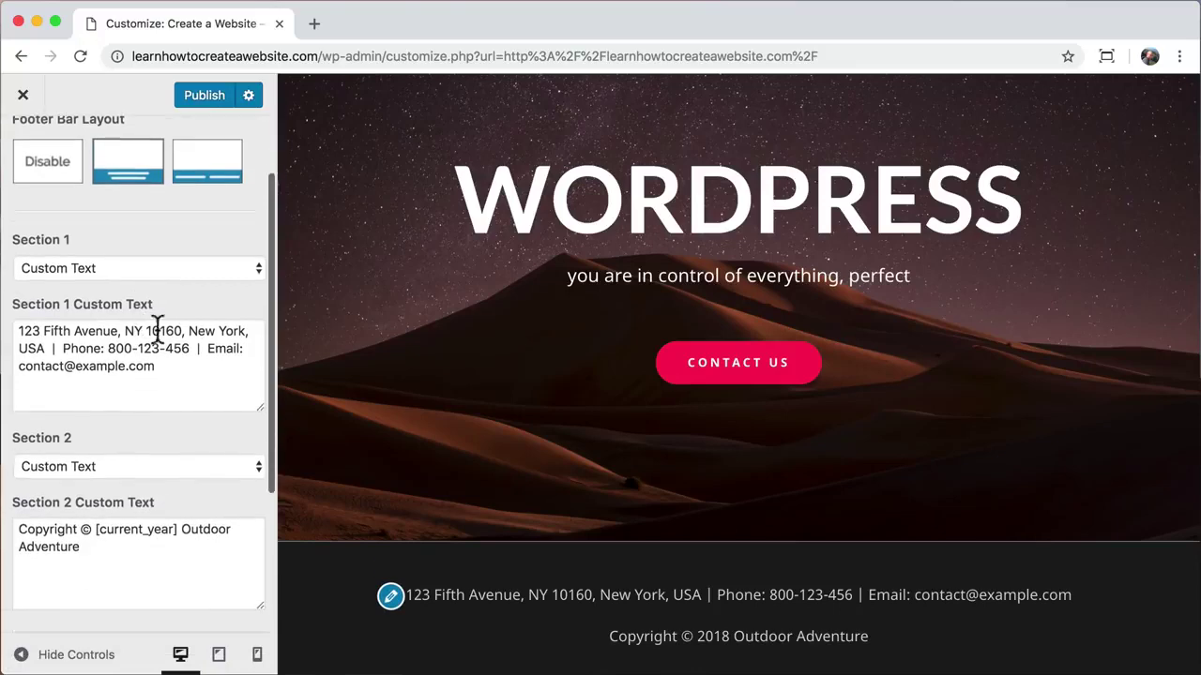
drag(156, 367, 9, 330)
right_click(98, 338)
click(126, 460)
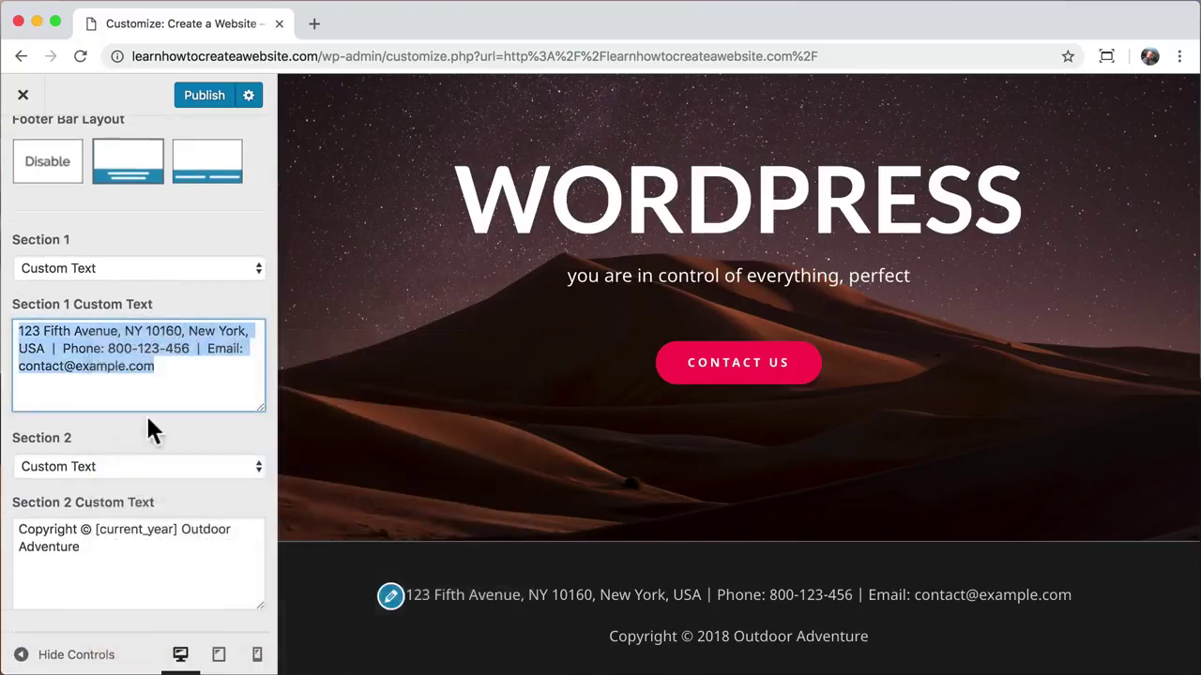
click(17, 531)
right_click(17, 531)
click(42, 628)
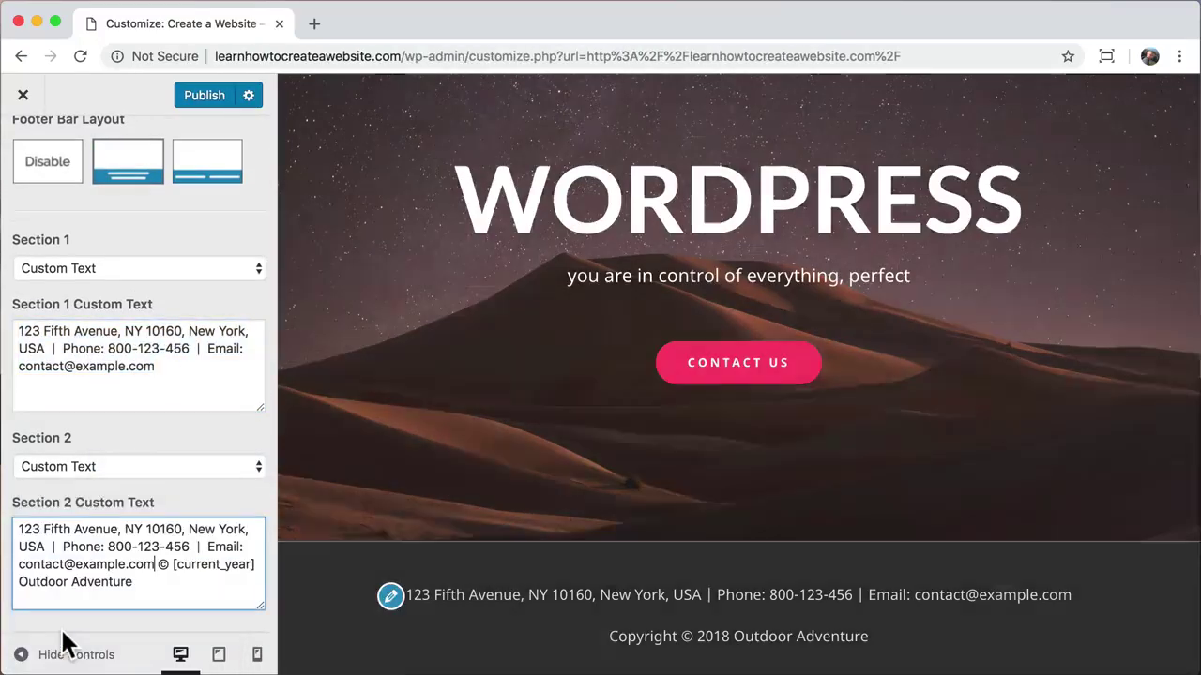
text(|)
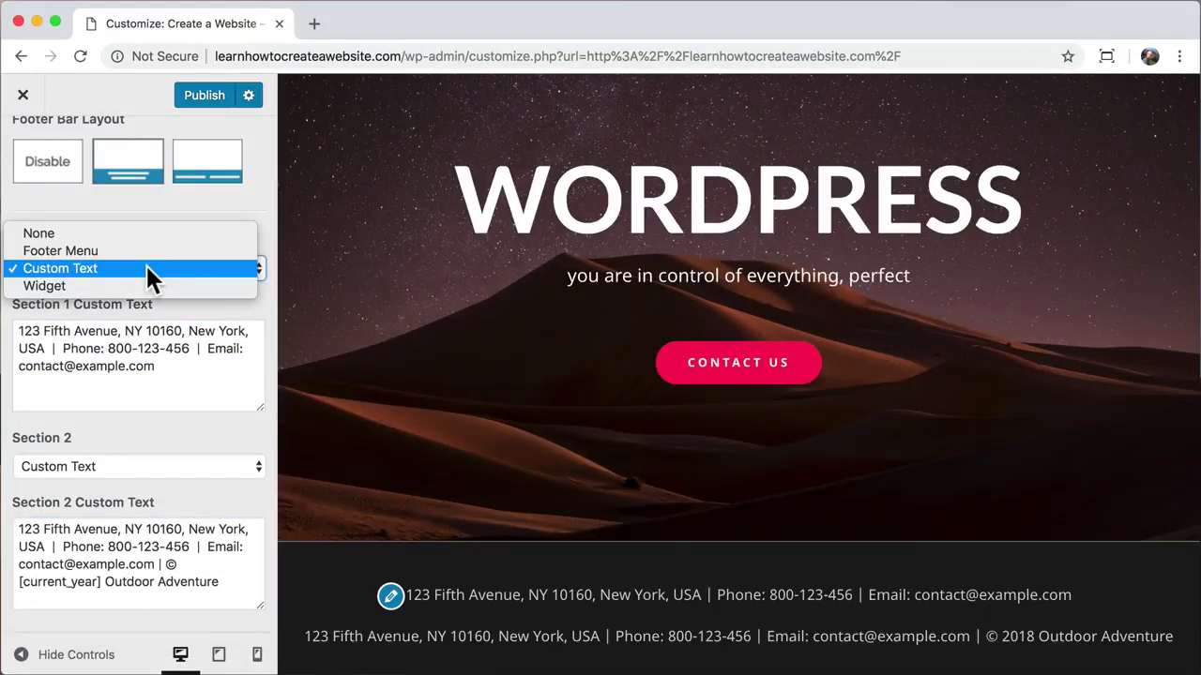
Step: Set footer bar Section 1 to display the Footer Menu
click(131, 251)
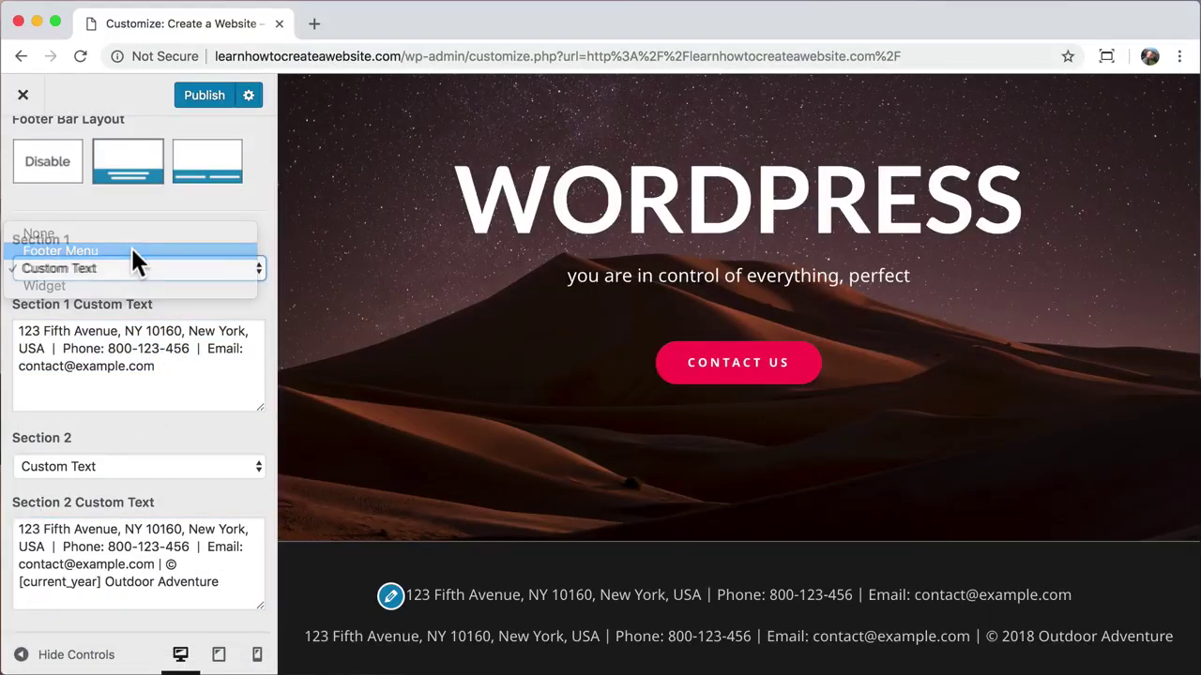
scroll(130, 244, up, 1)
scroll(131, 244, up, 2)
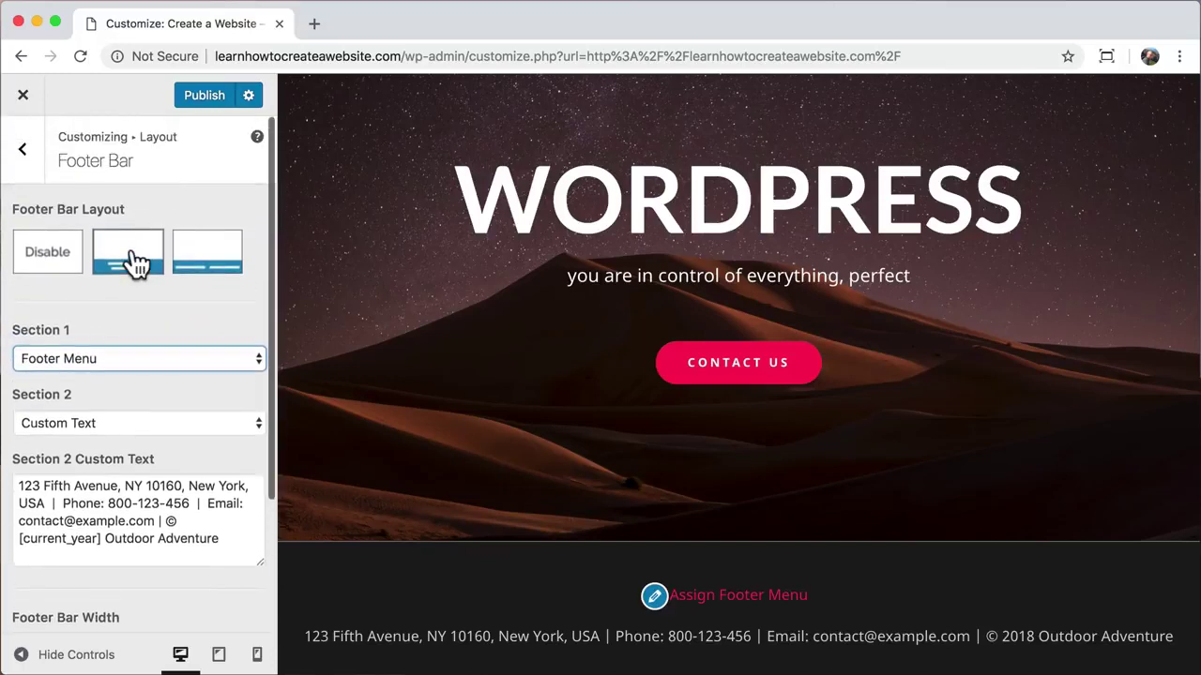
click(25, 158)
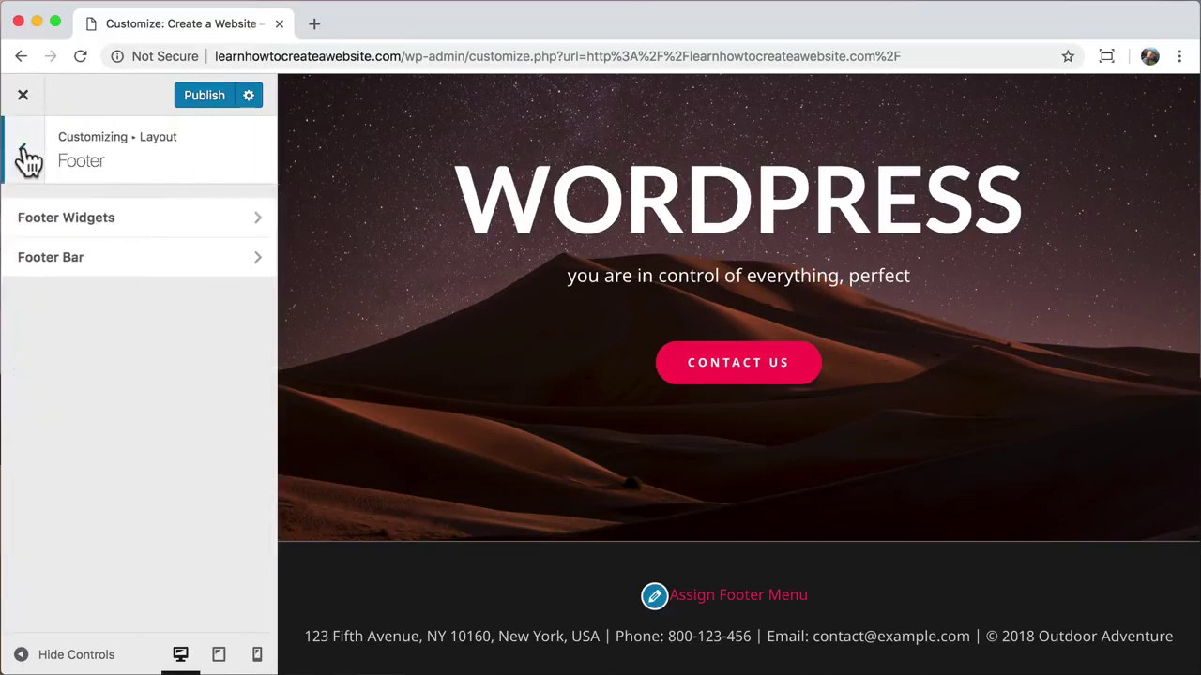
Step: Tick the Footer Menu display location for the main menu named Menu
click(25, 156)
click(25, 155)
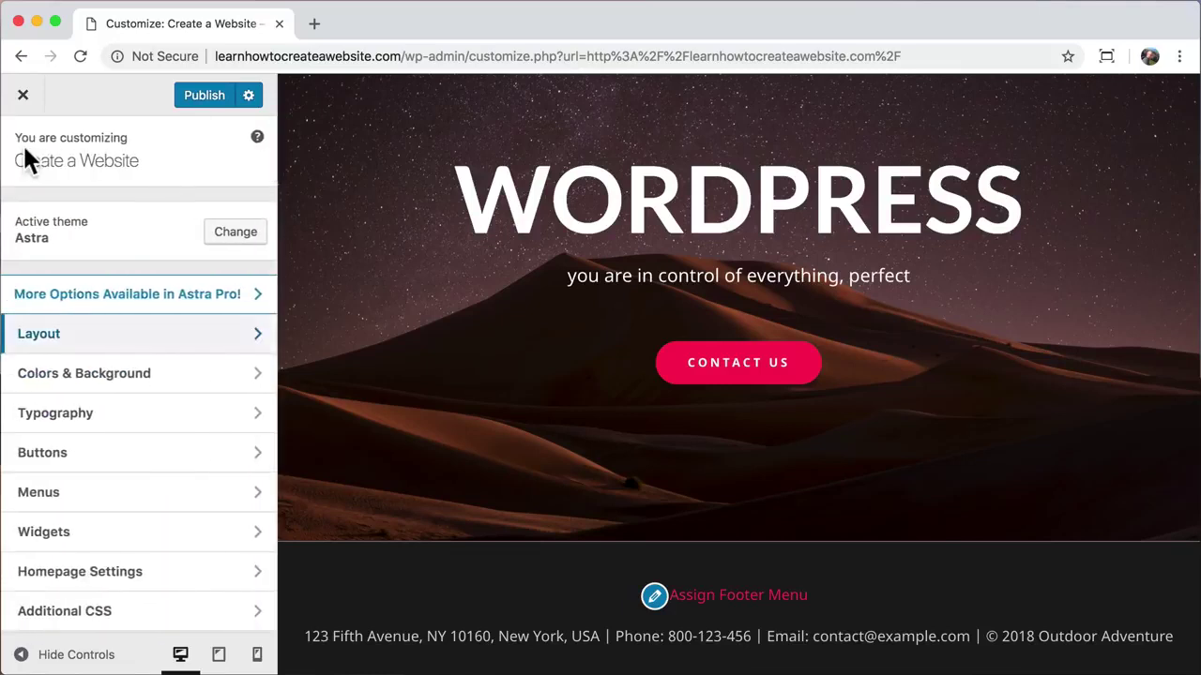
click(122, 497)
click(134, 258)
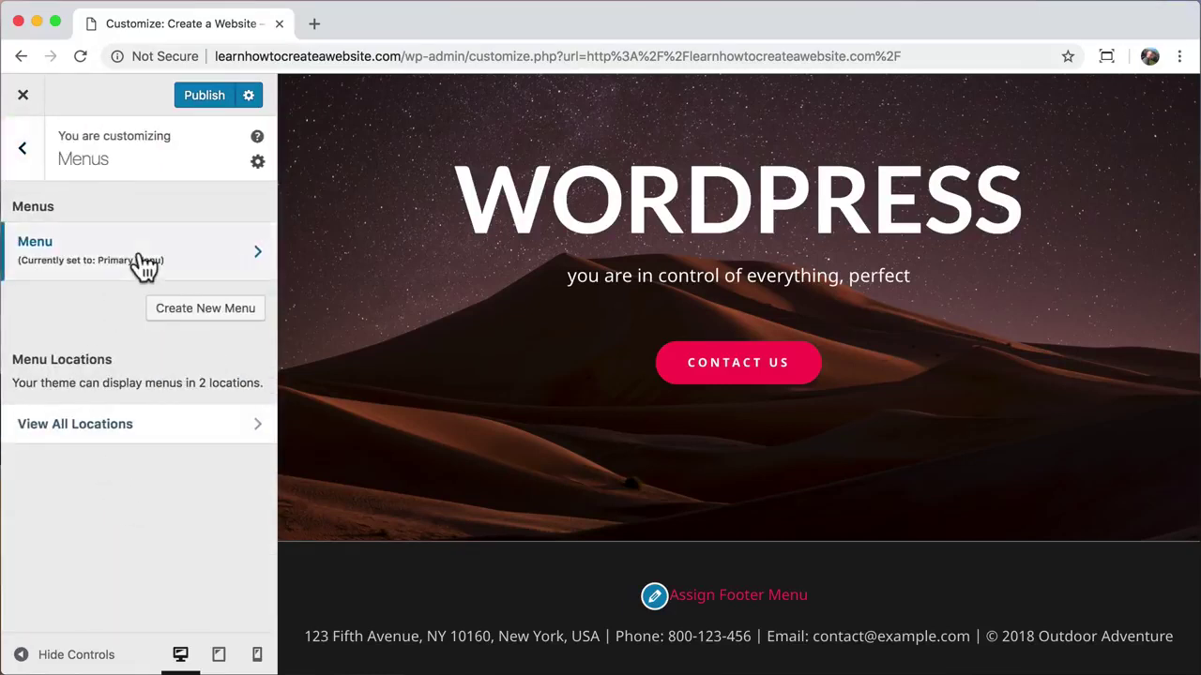
scroll(82, 417, down, 2)
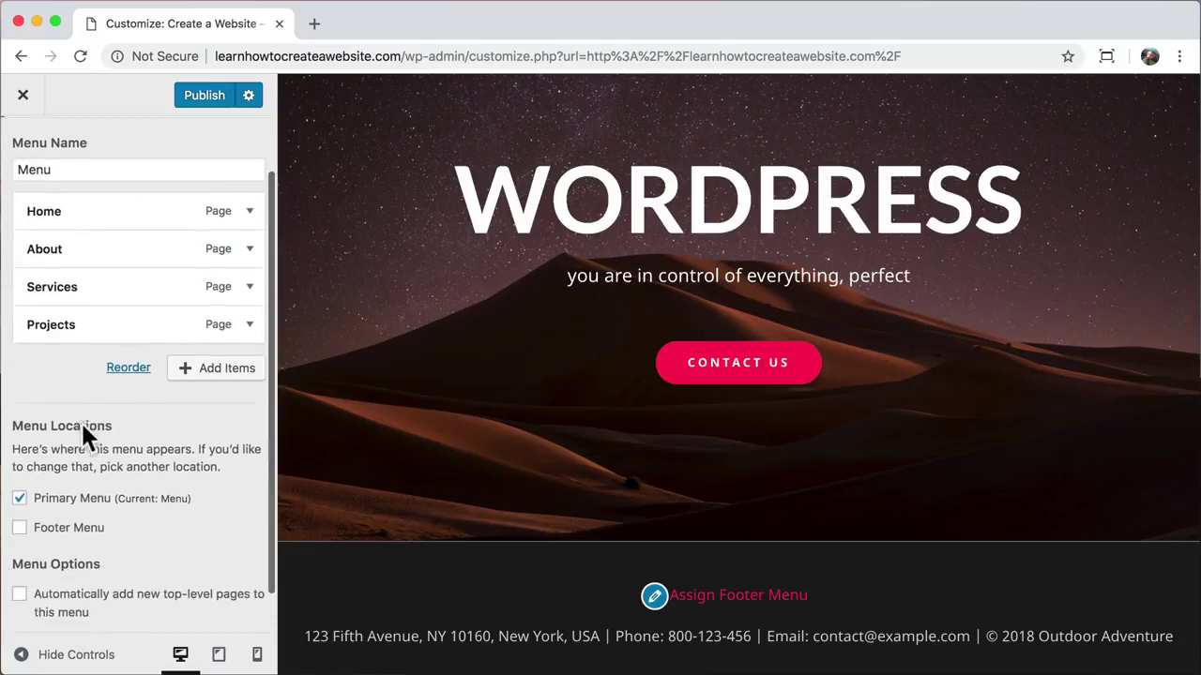
click(20, 530)
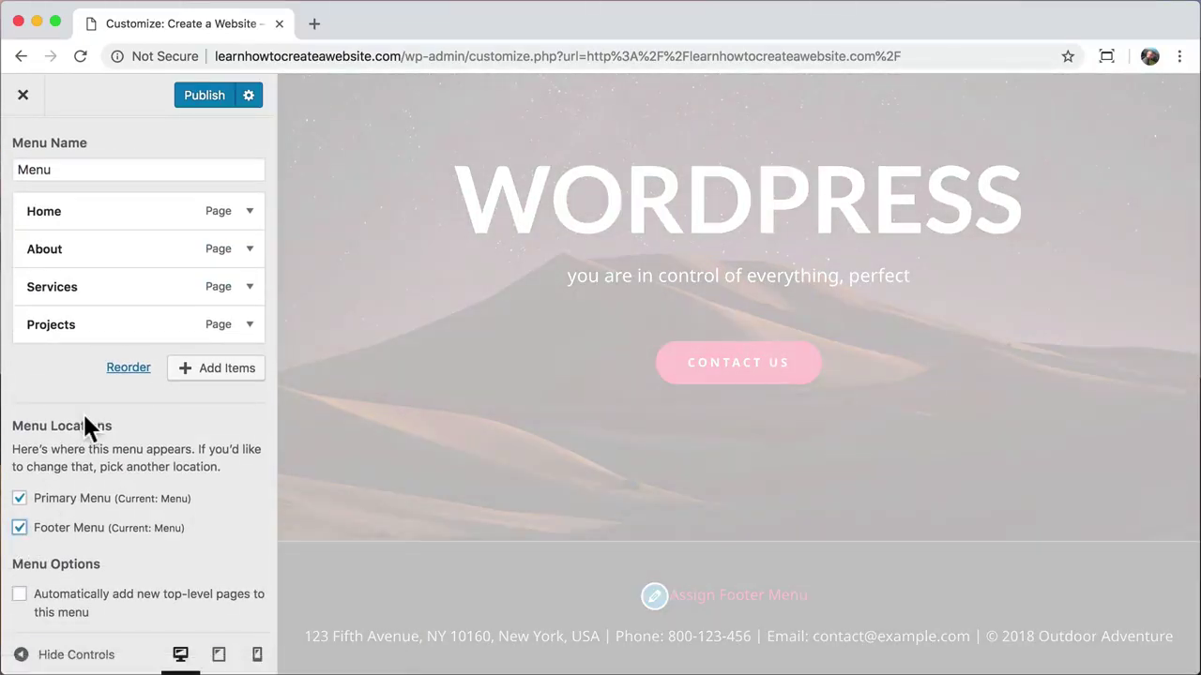
scroll(85, 418, up, 2)
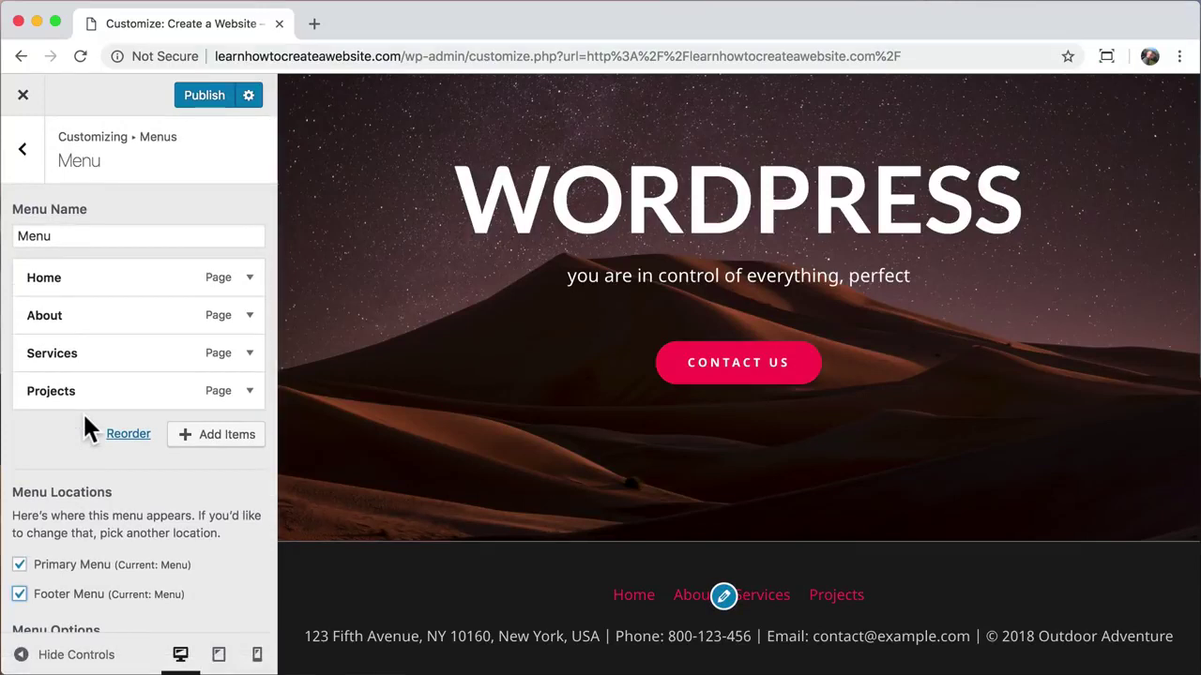
click(28, 167)
click(26, 167)
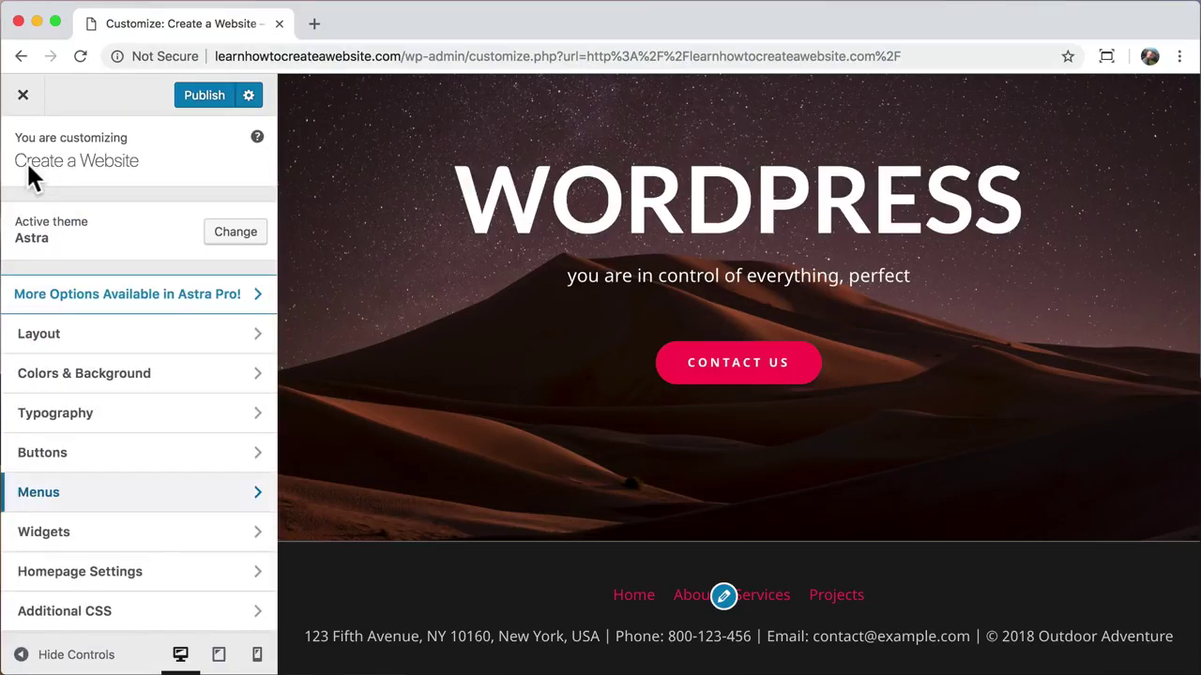
Step: Set the Footer Bar link colour to white under Colors & Background
click(126, 380)
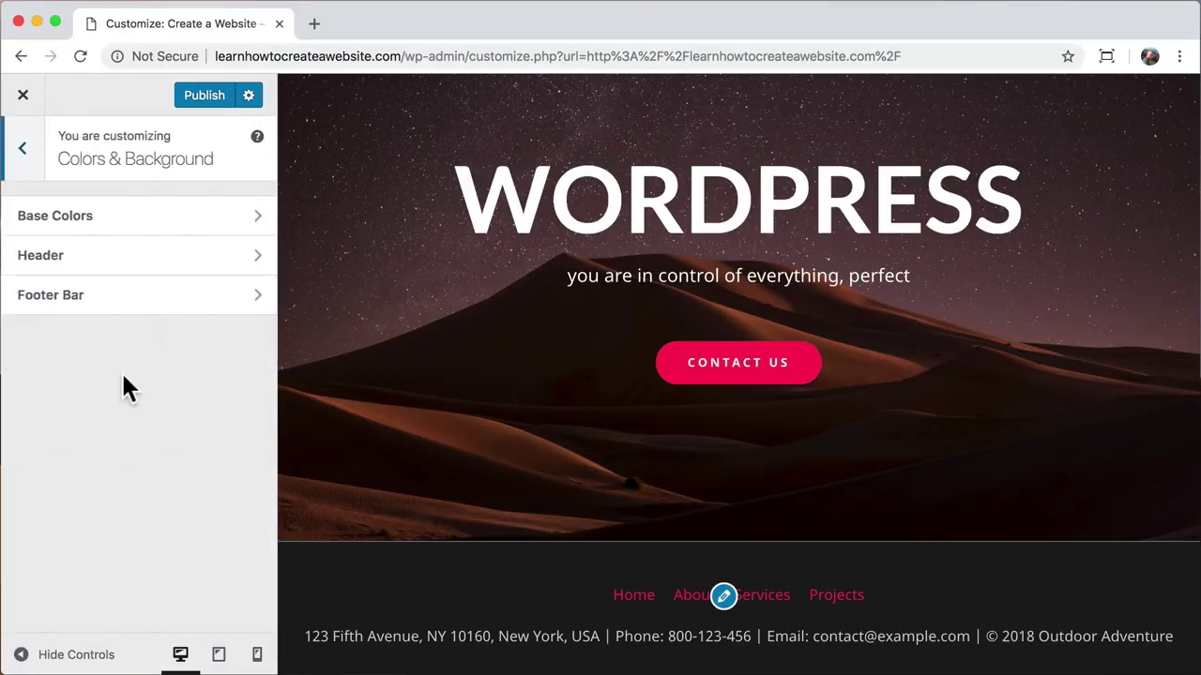
click(152, 316)
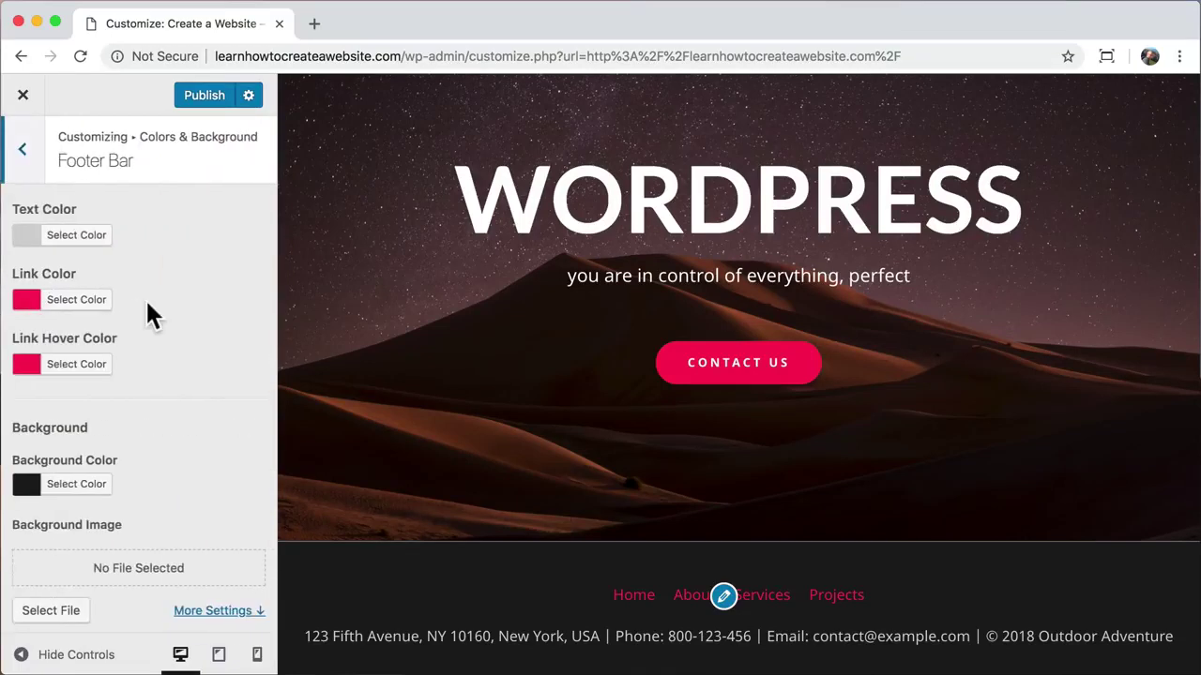
click(81, 302)
click(52, 506)
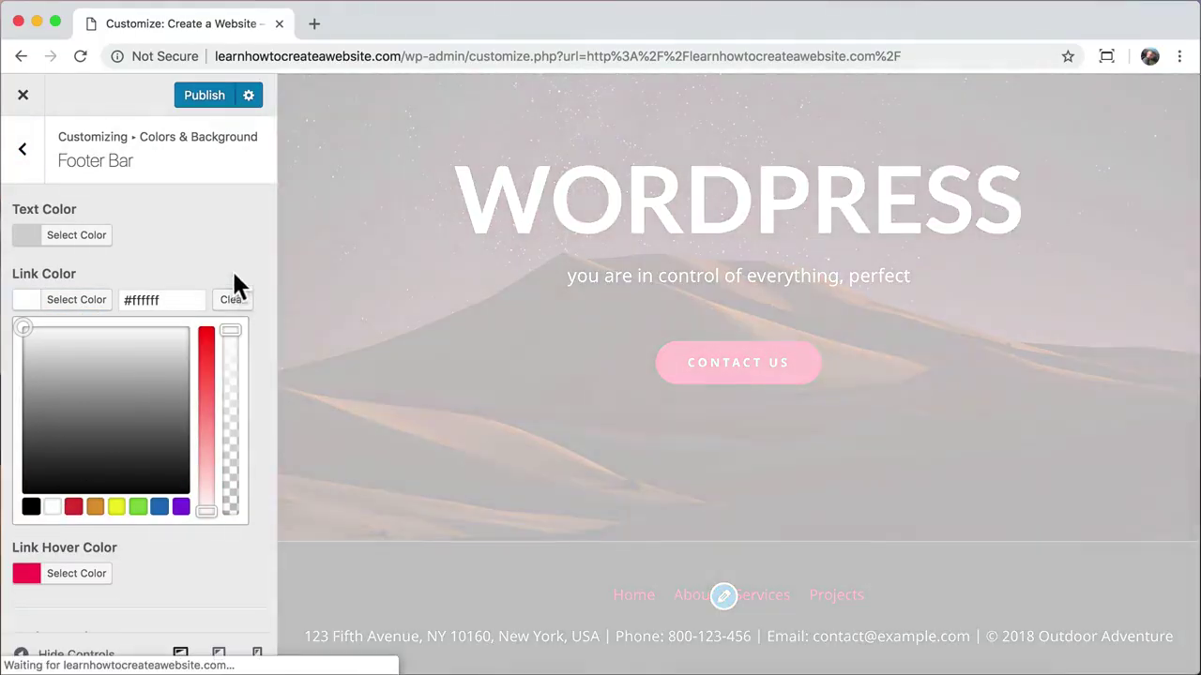
click(112, 262)
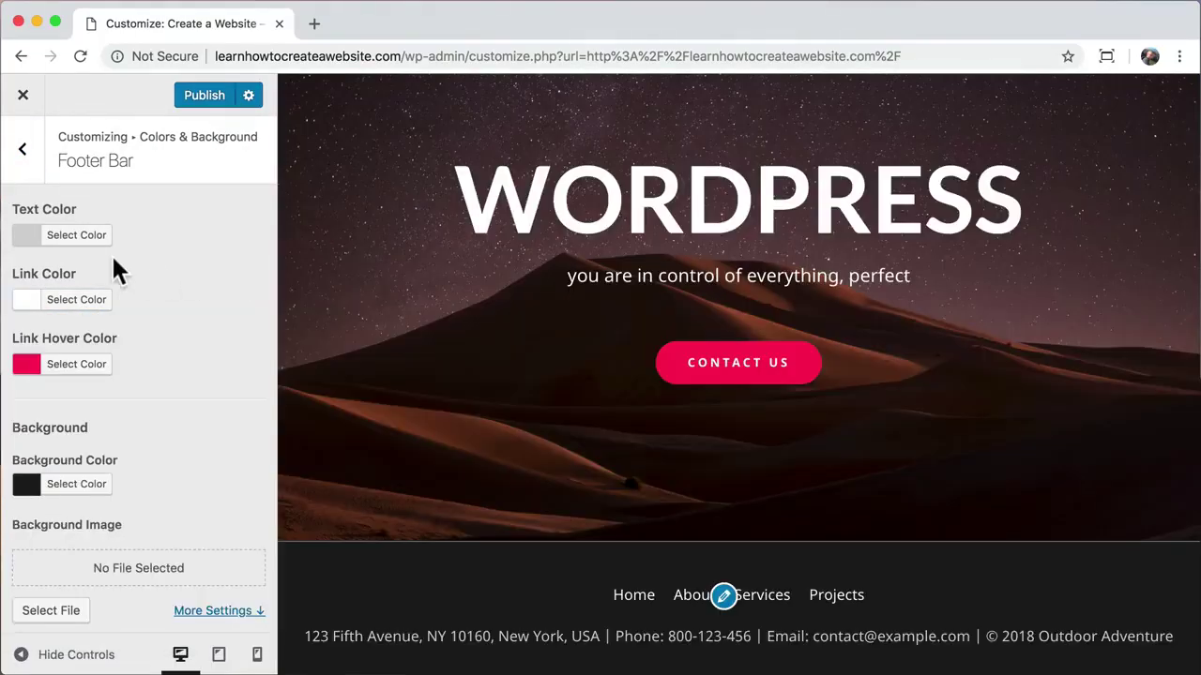
click(22, 153)
click(22, 153)
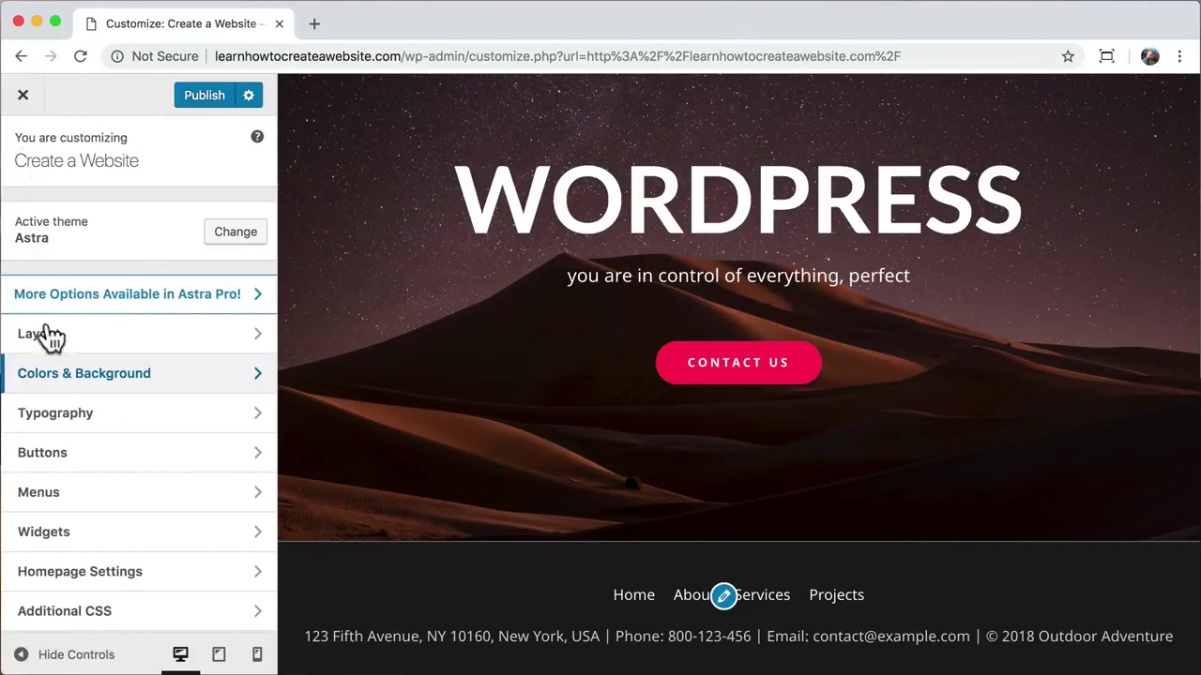
Step: Untick the Footer Menu location on the existing main menu
click(123, 499)
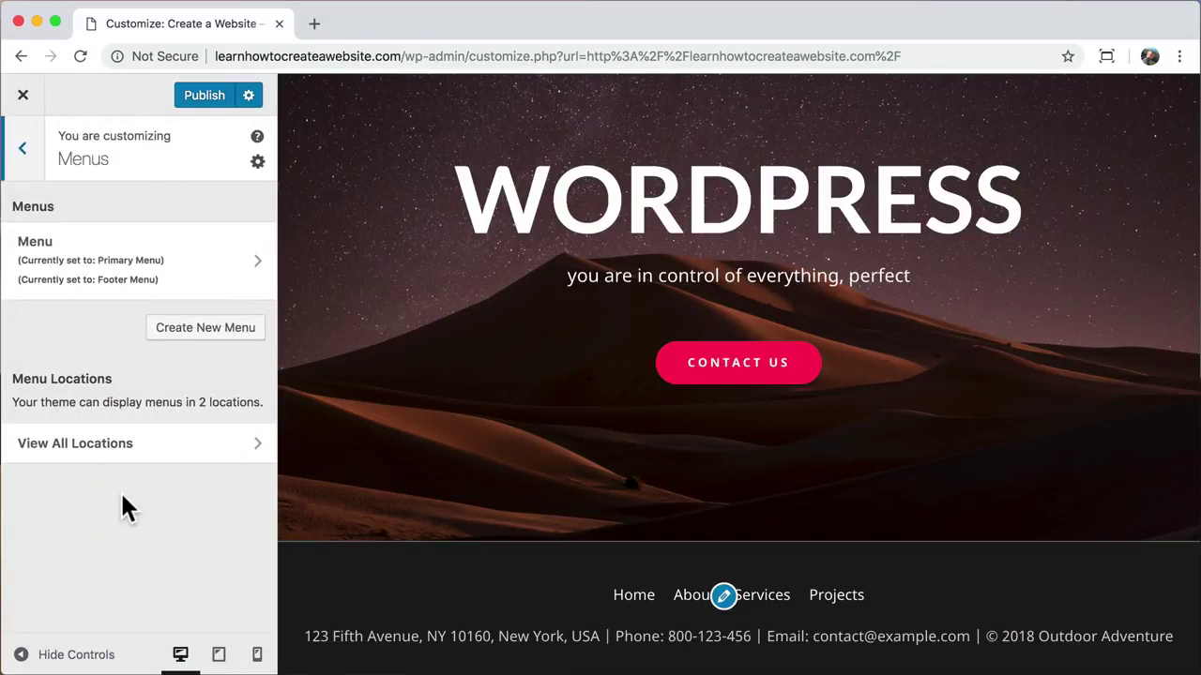
click(195, 274)
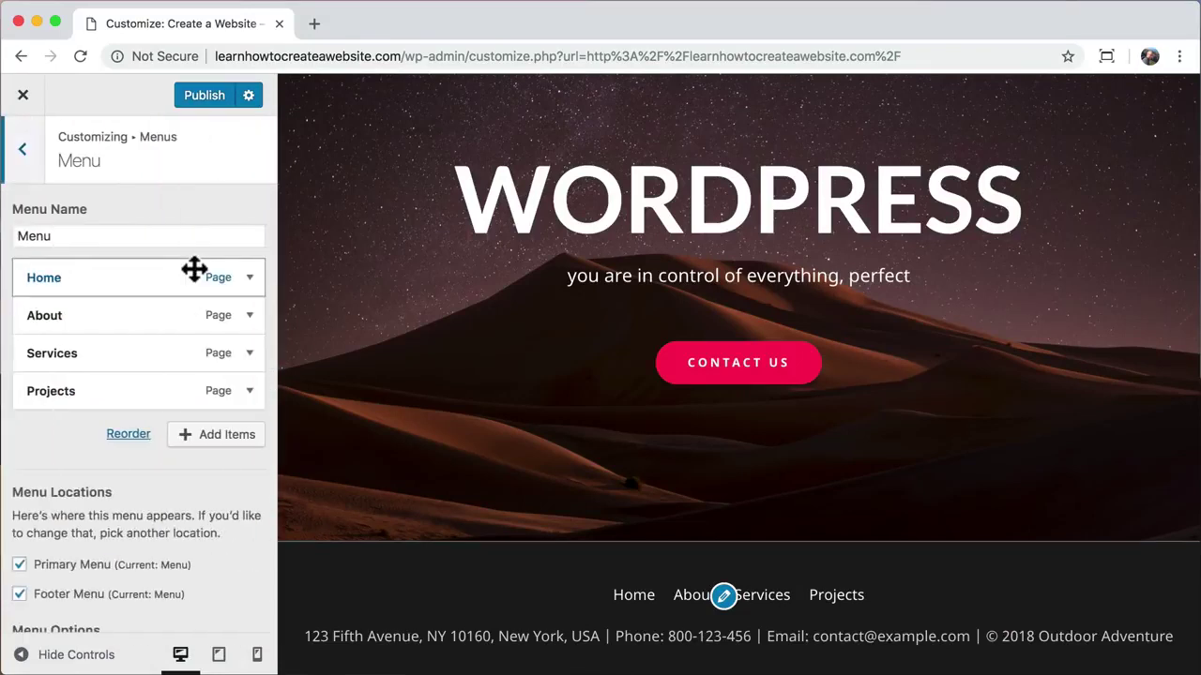
click(21, 594)
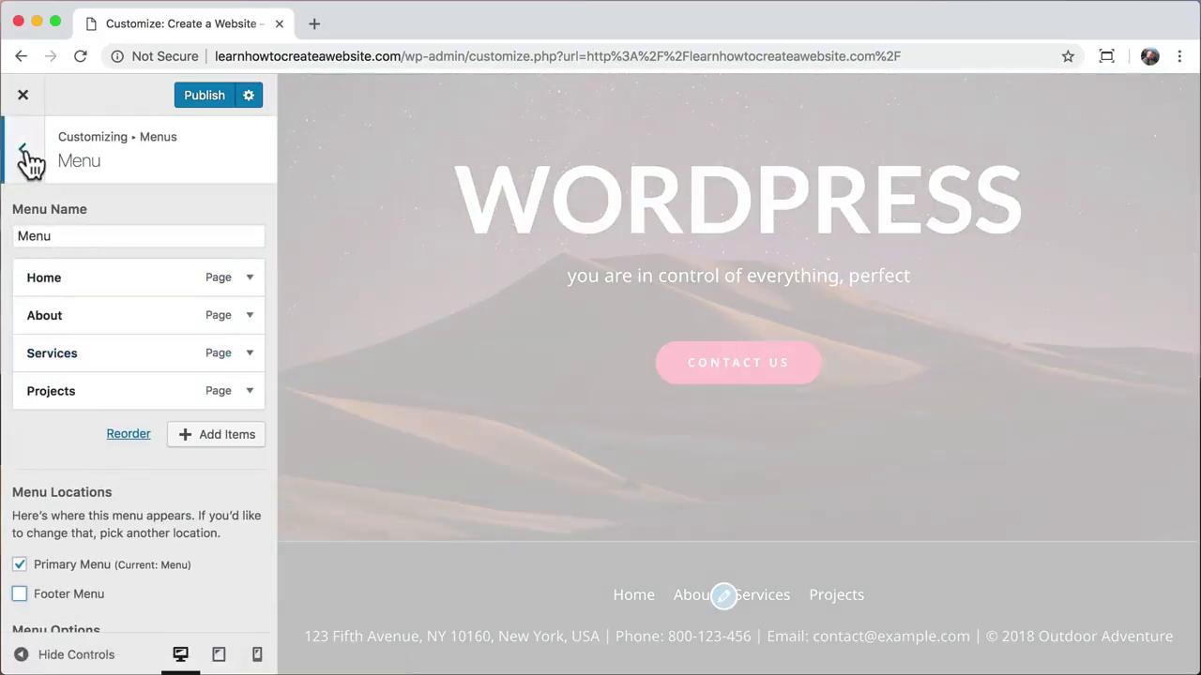
click(26, 158)
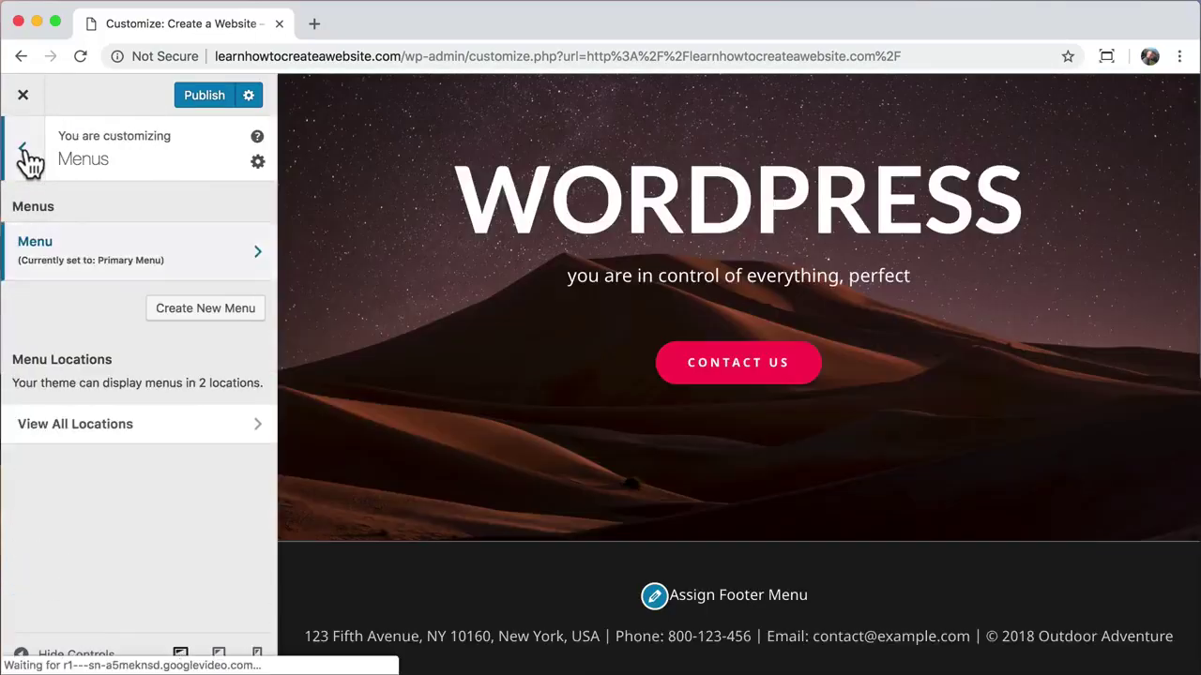
Step: Create a new menu named Footer assigned to the Footer Menu location
click(192, 308)
click(100, 239)
text(Fo)
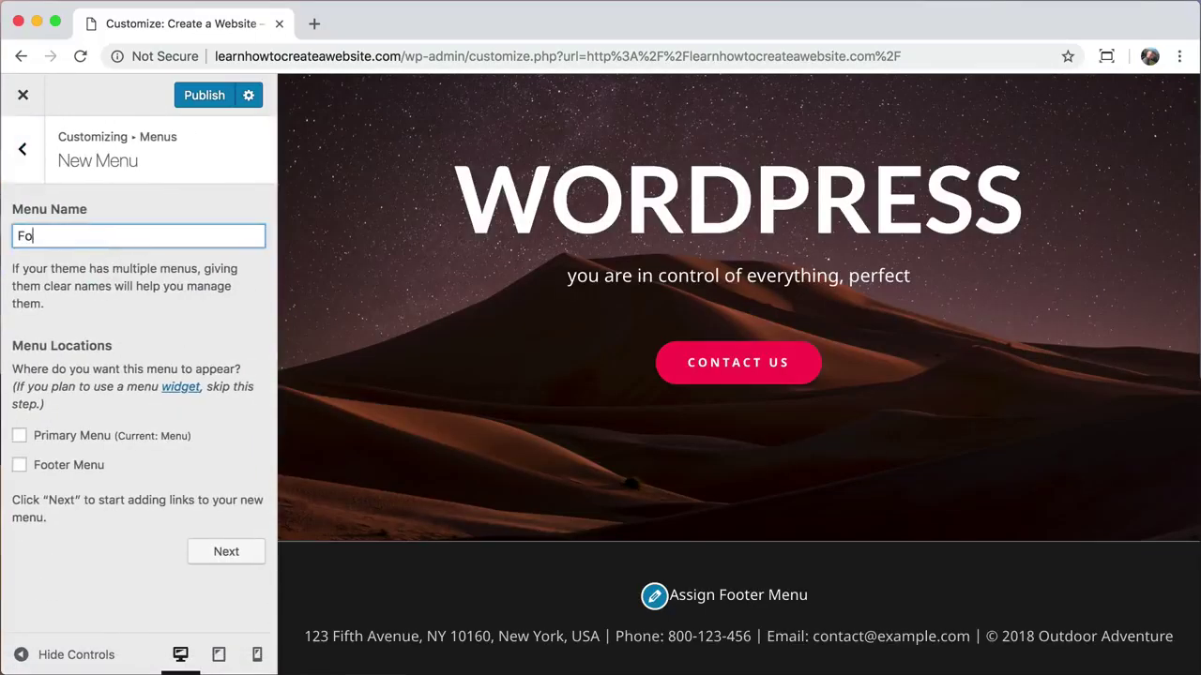
text(oter)
click(19, 465)
click(226, 553)
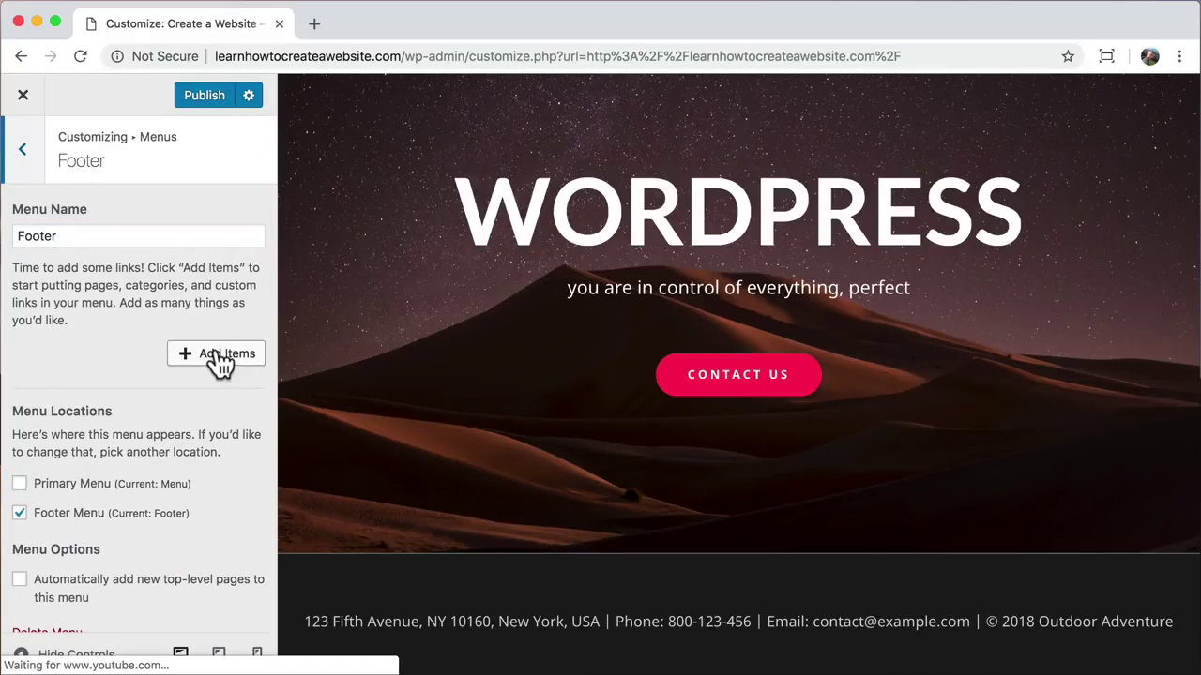
Step: Add the Home, About, Services, Projects and Contact pages to the Footer menu
click(219, 361)
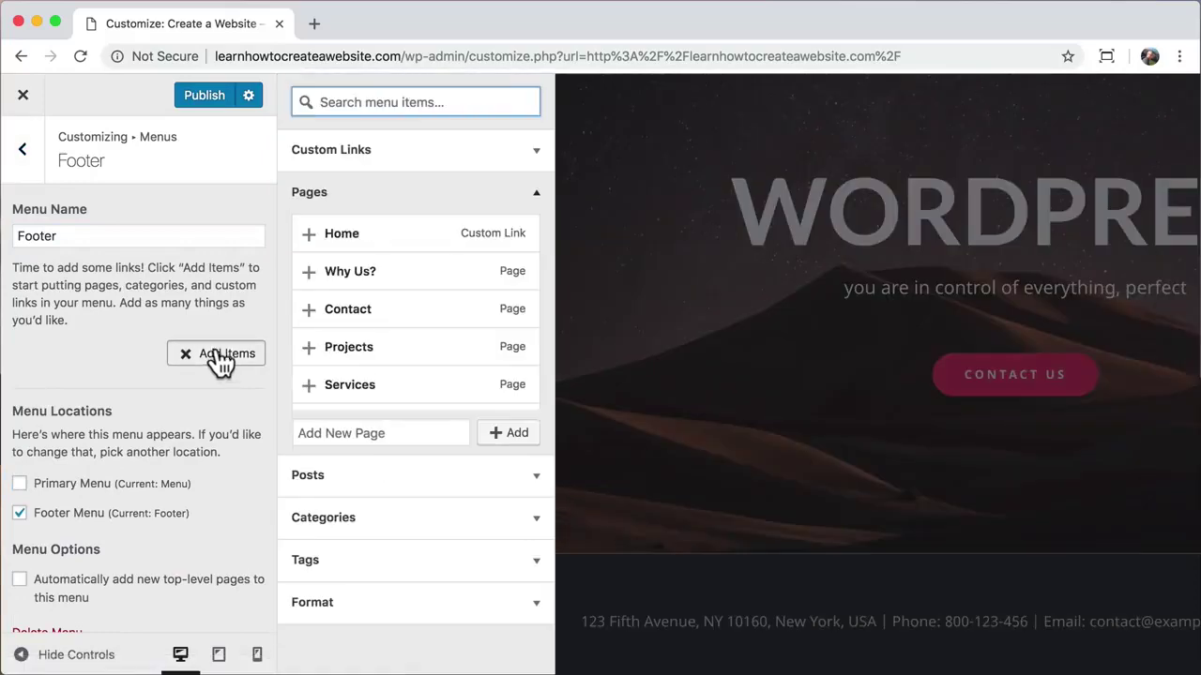
click(308, 234)
scroll(316, 351, down, 2)
click(317, 351)
click(316, 347)
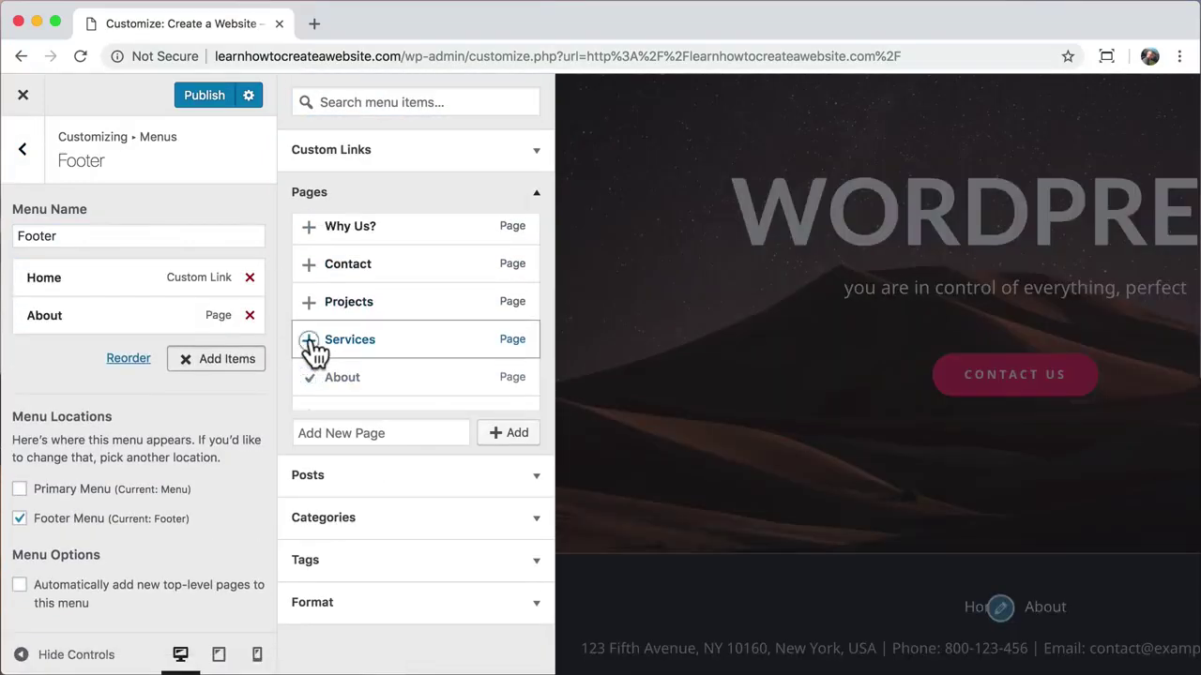
click(316, 301)
click(316, 265)
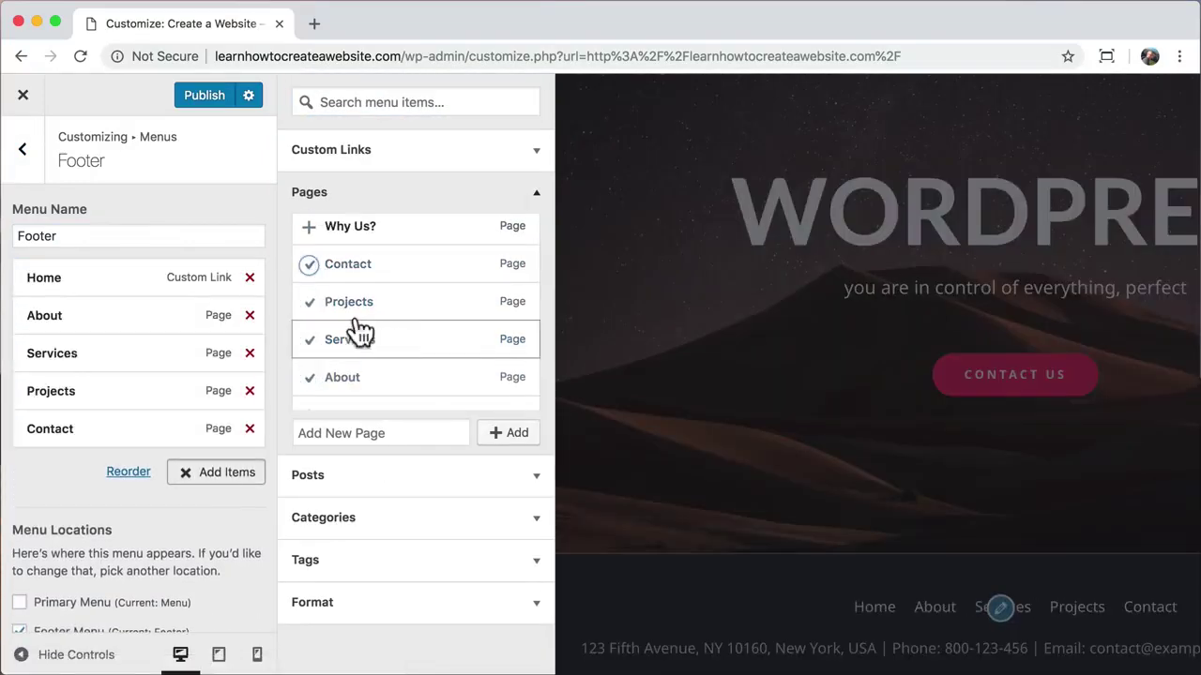
click(24, 153)
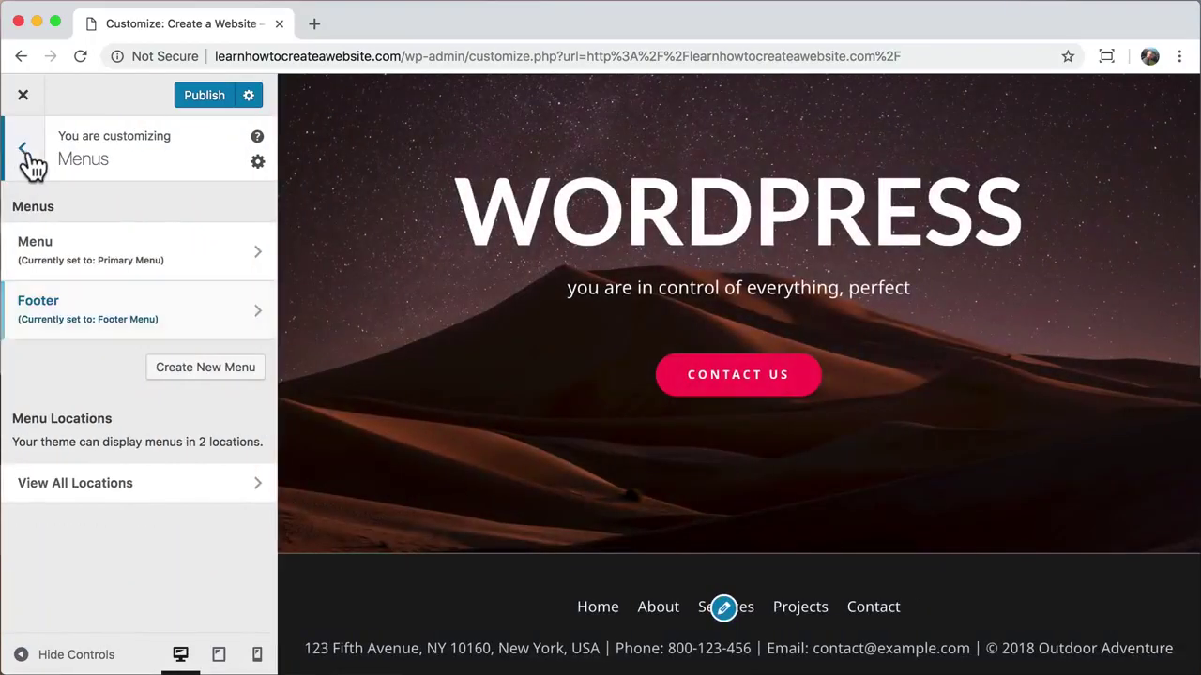
click(25, 153)
Step: Change the Footer Bar Top Border Color to near-black #1c1c1c under Layout > Footer > Footer Bar
click(136, 347)
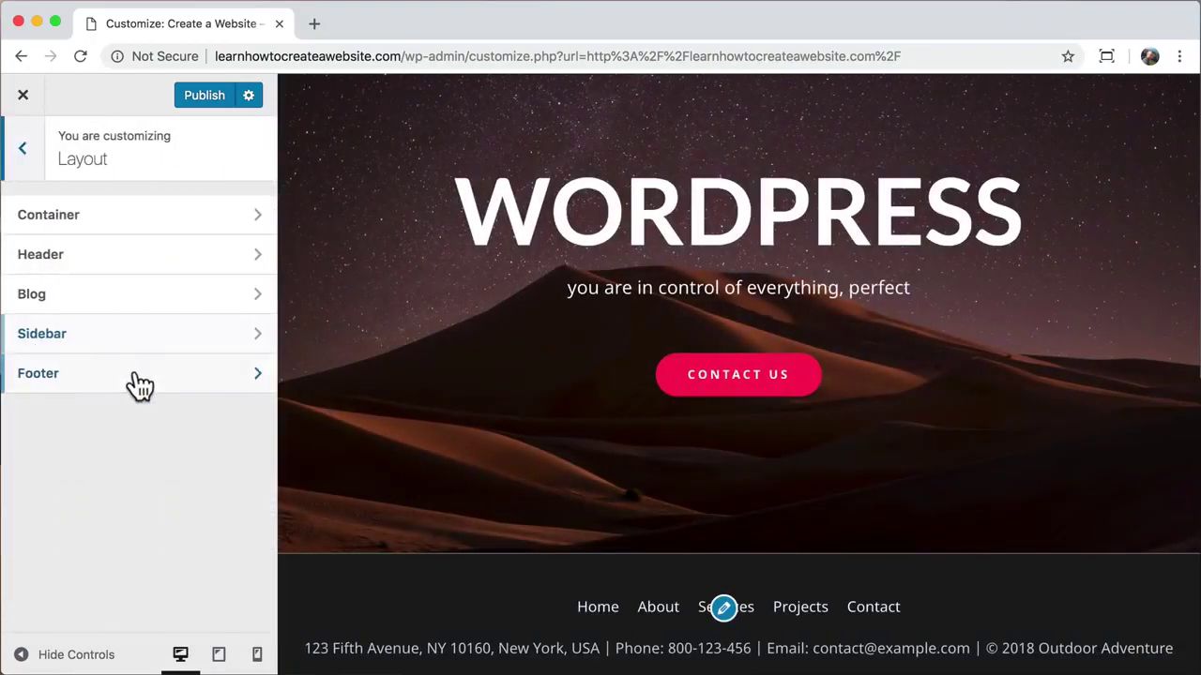
click(136, 376)
click(155, 275)
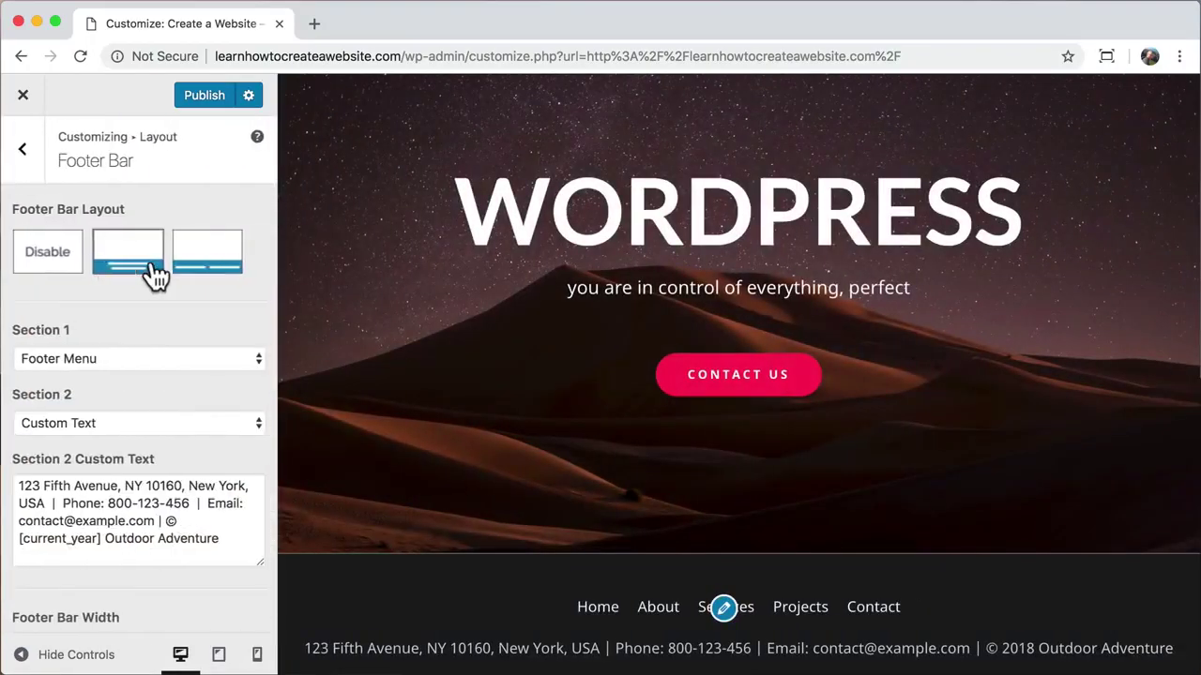
scroll(158, 373, down, 5)
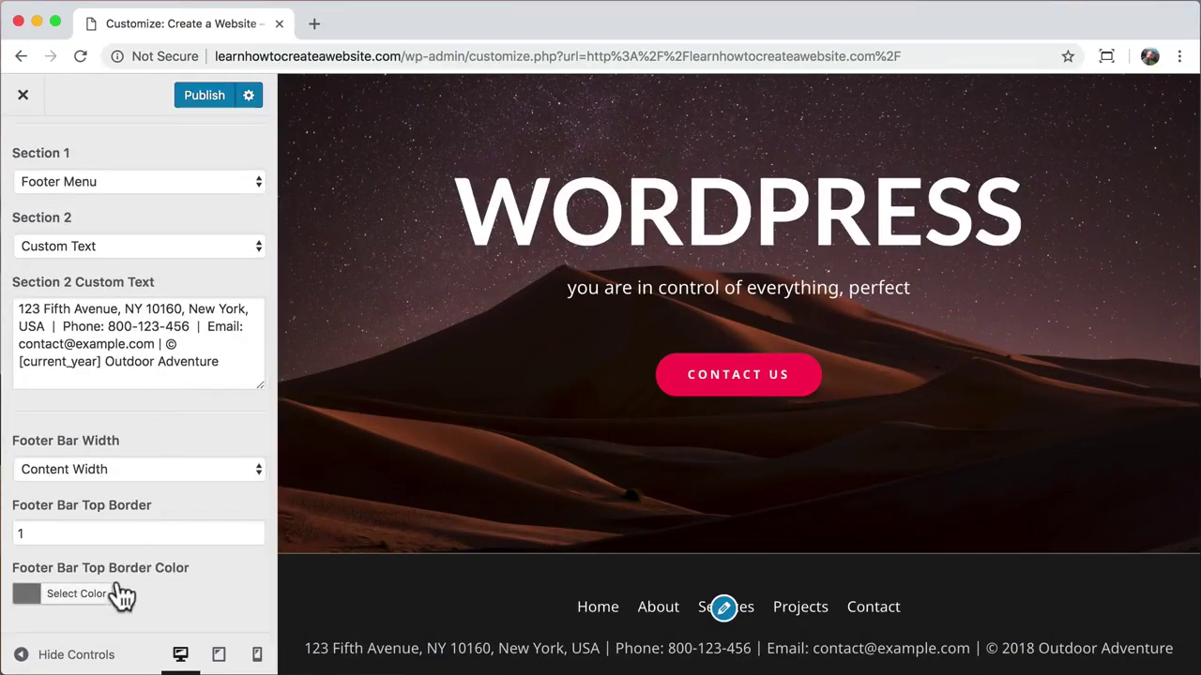
click(75, 601)
scroll(150, 526, down, 5)
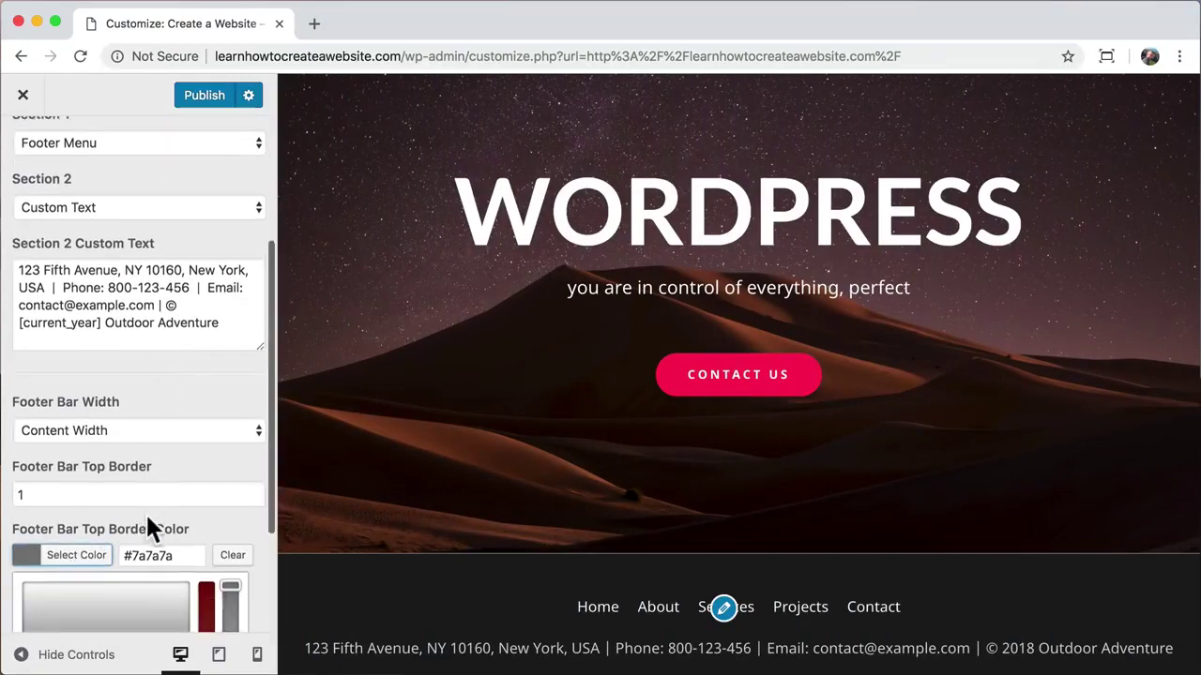
drag(78, 510, 9, 561)
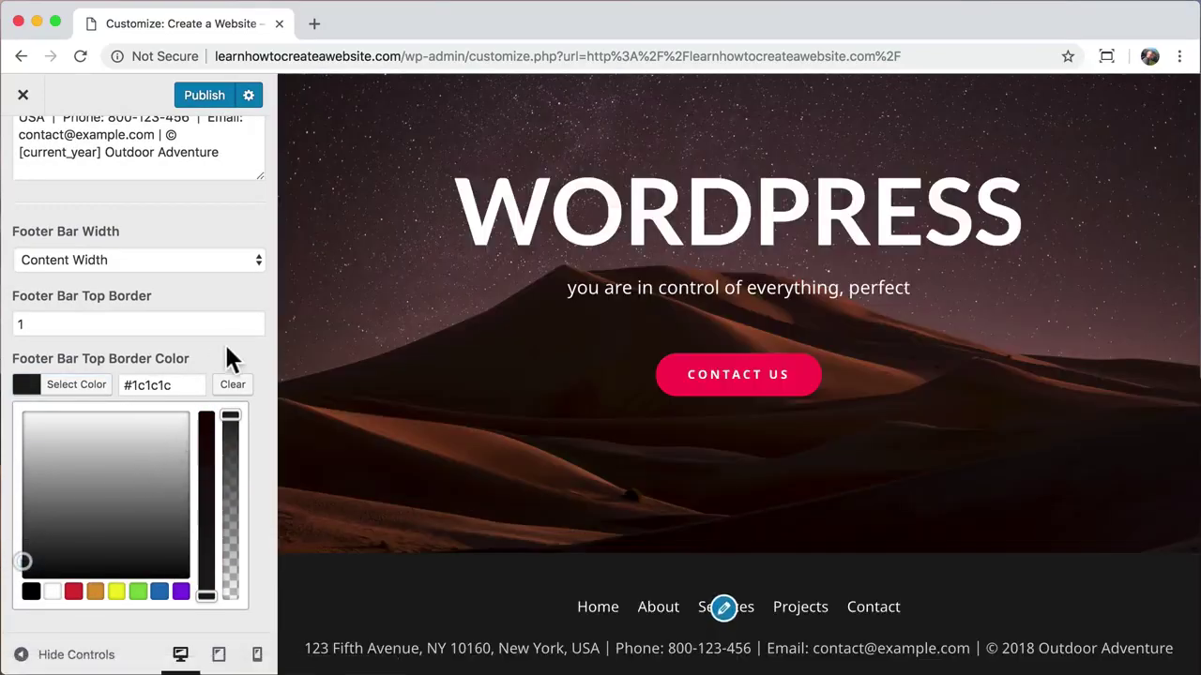
click(231, 356)
scroll(227, 347, up, 3)
Step: Replace the Section 2 Custom Text's street address, phone, e-mail and business name with new details
drag(122, 309, 19, 309)
double_click(124, 308)
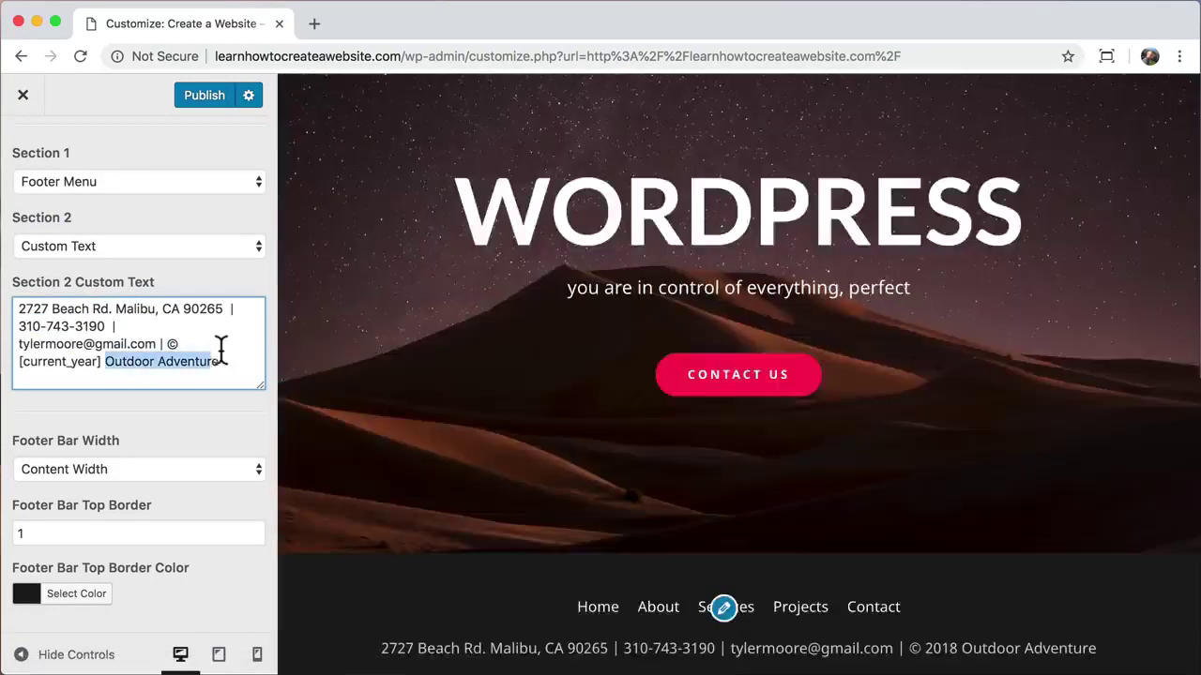
text(Create a Website)
key(BackSpace)
key(BackSpace)
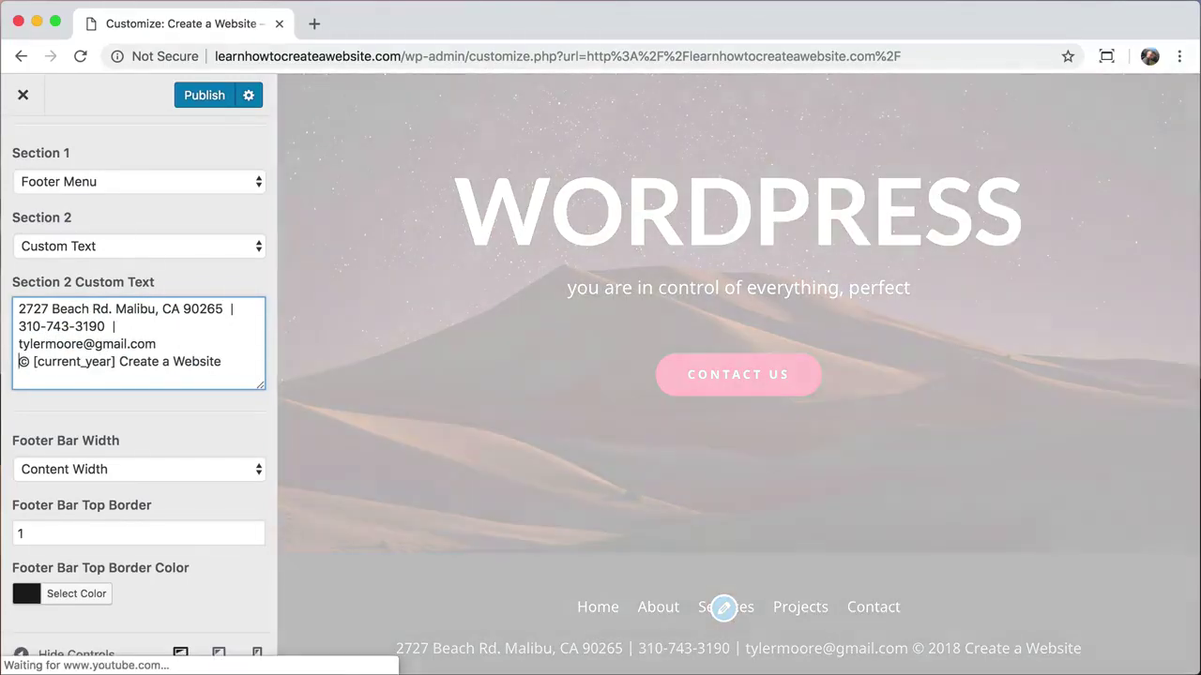
Step: Insert a <br> line break so '© 2018 Create a Website' sits on its own line
key(Return)
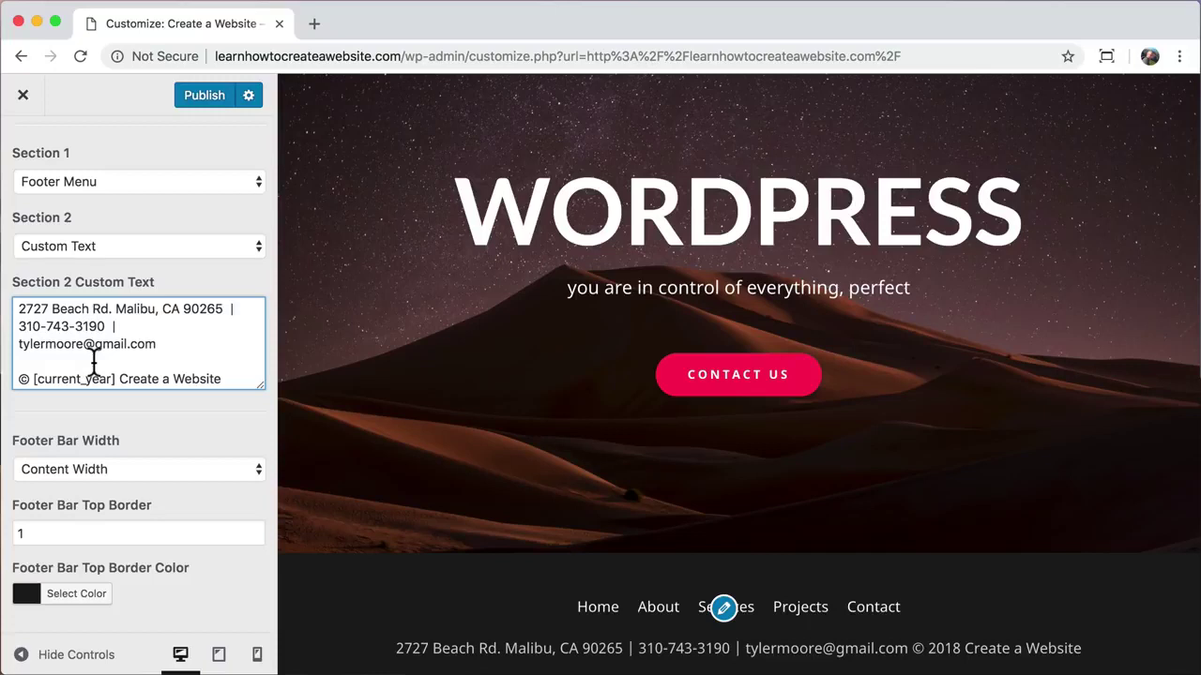
text(<br>)
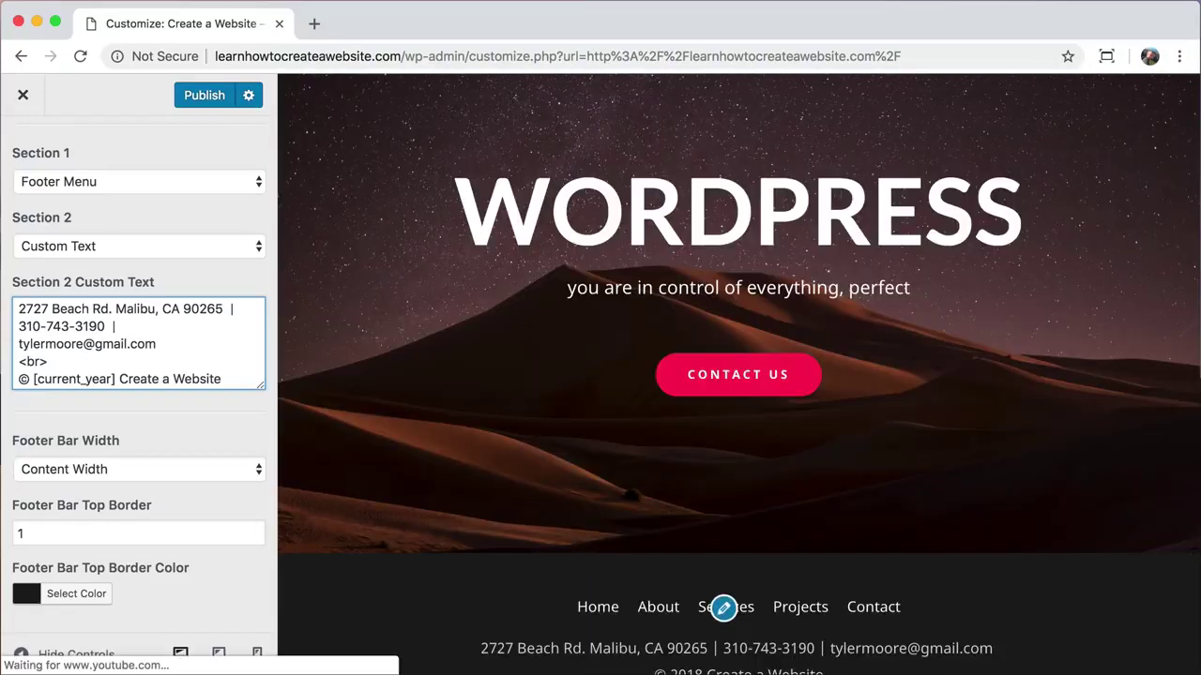
scroll(487, 456, down, 1)
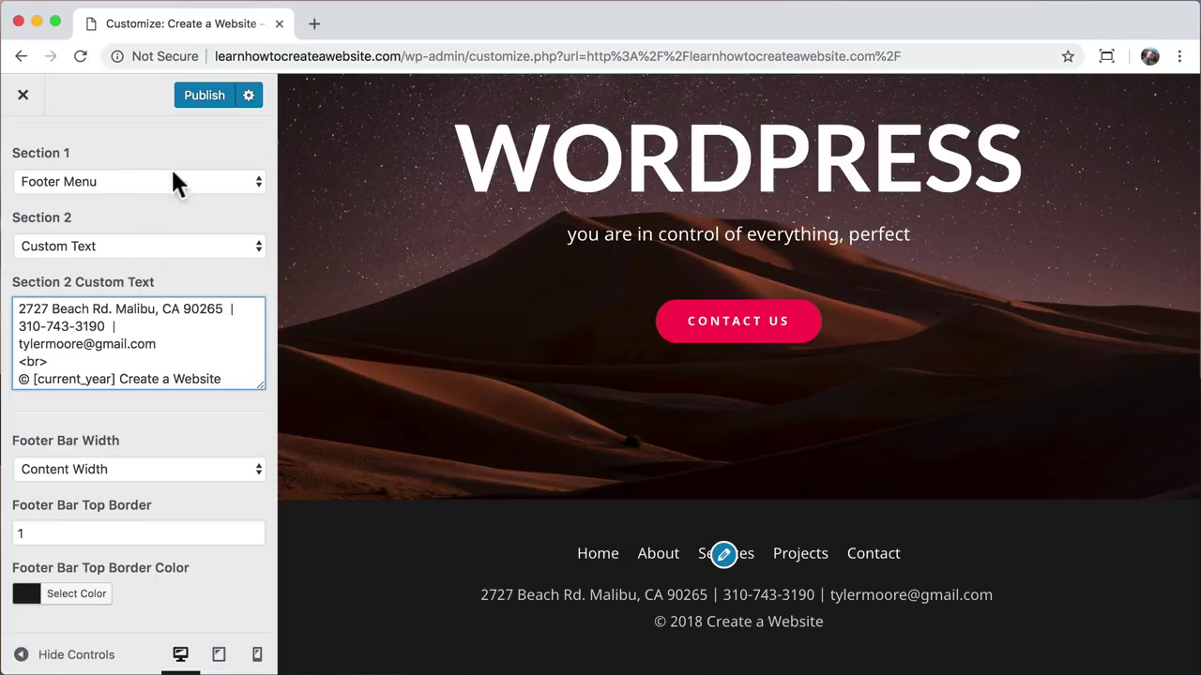
Step: Publish the footer edits and exit the Customizer to the live homepage
click(208, 97)
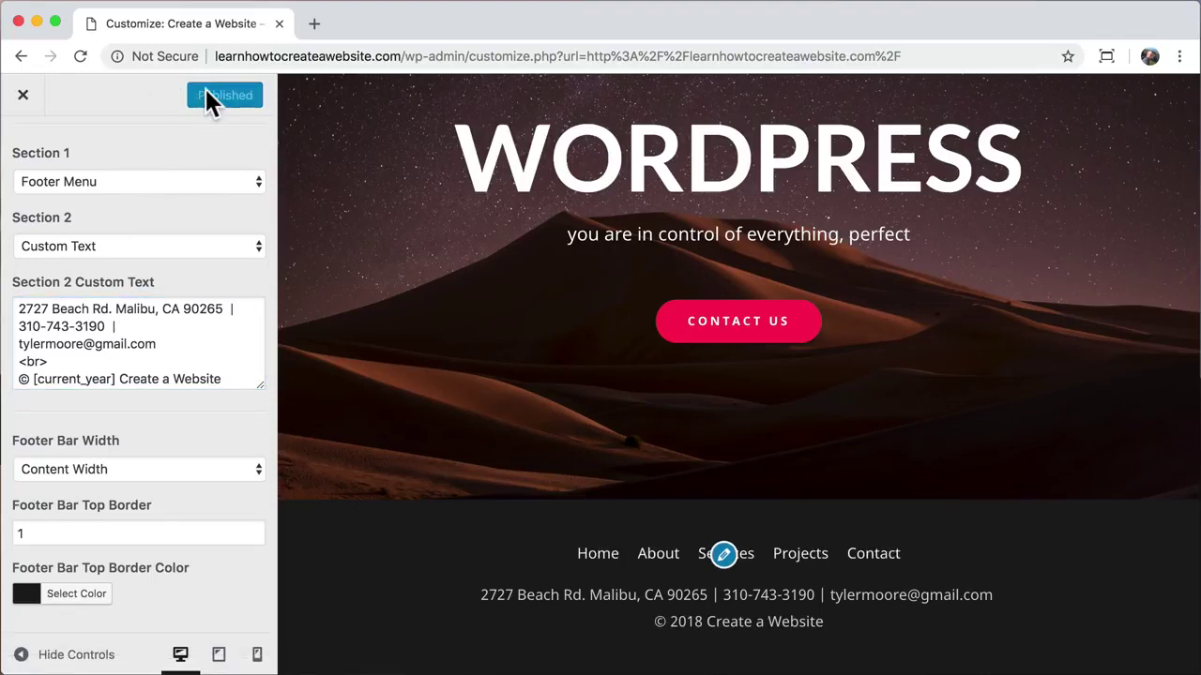
click(27, 99)
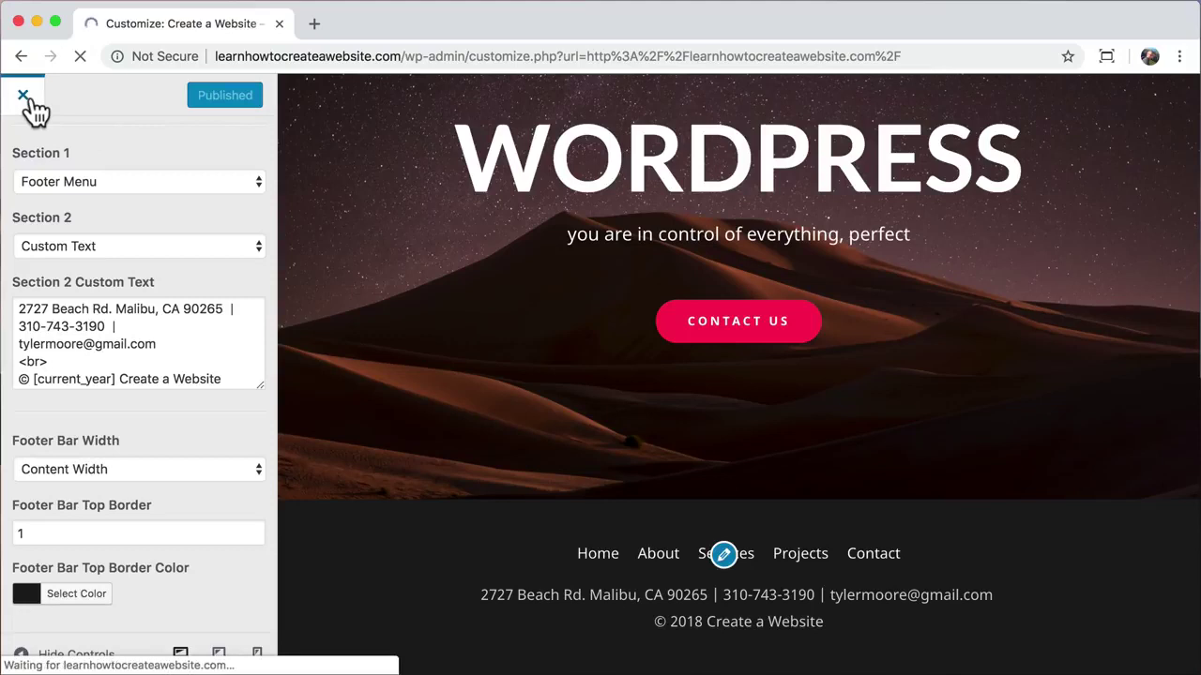
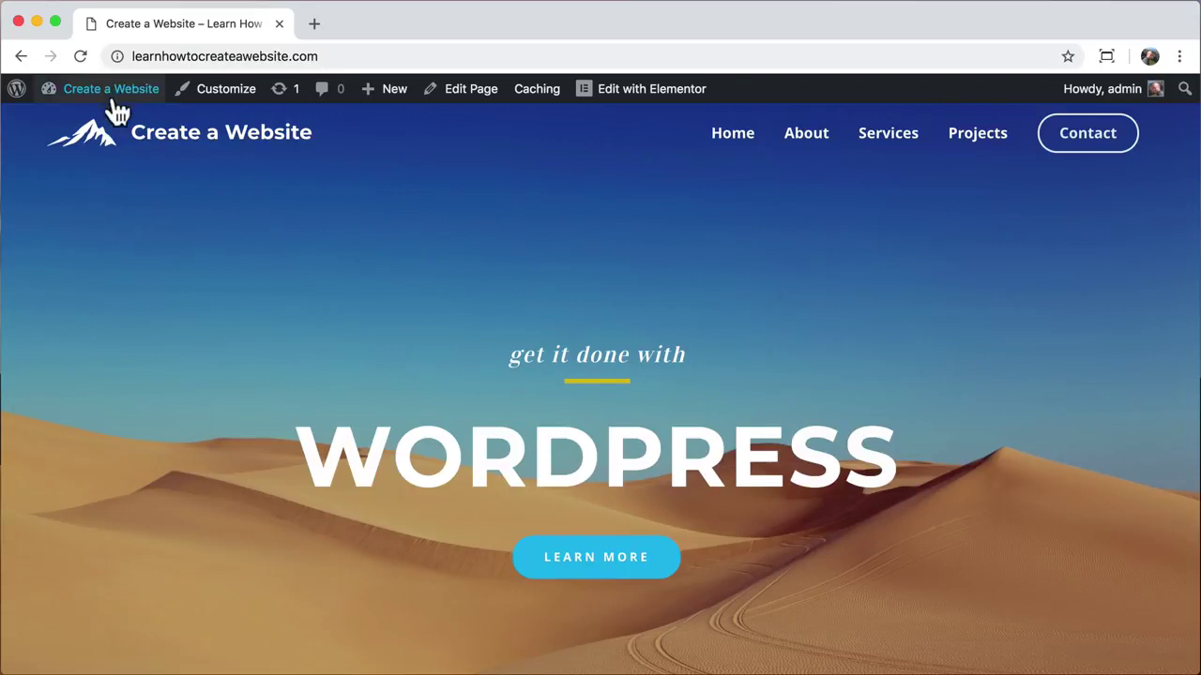
Step: Search the plugin directory for 'ssl' and locate the Really Simple SSL plugin
mouse_move(110, 98)
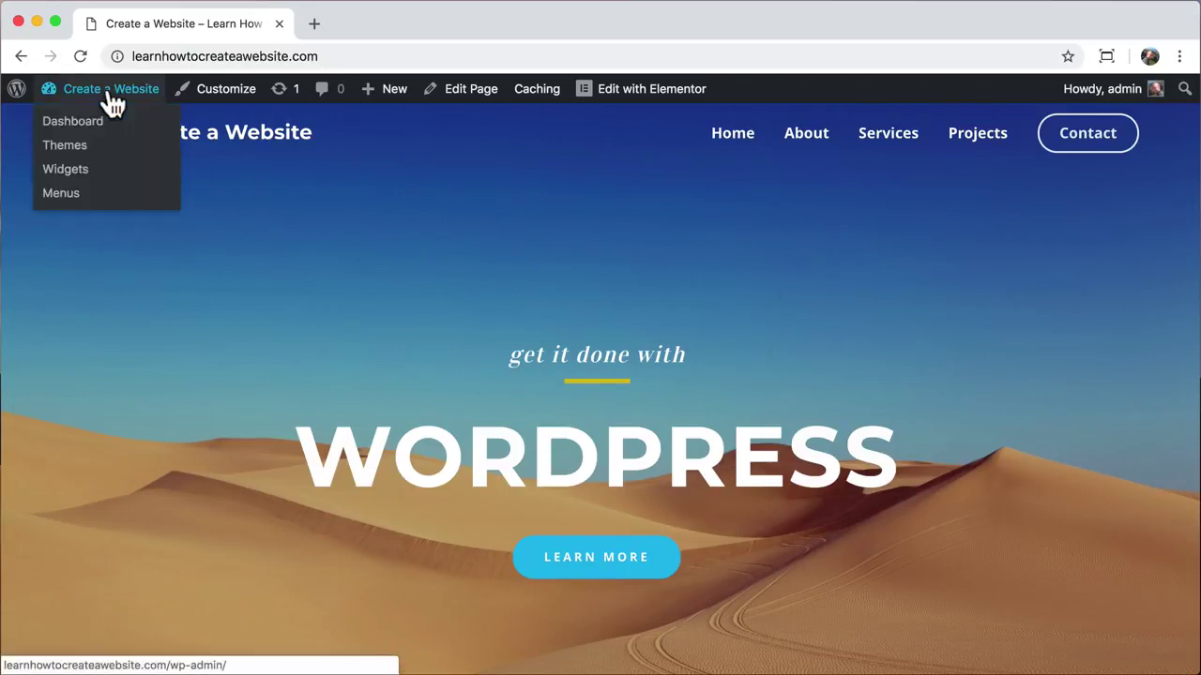
click(94, 127)
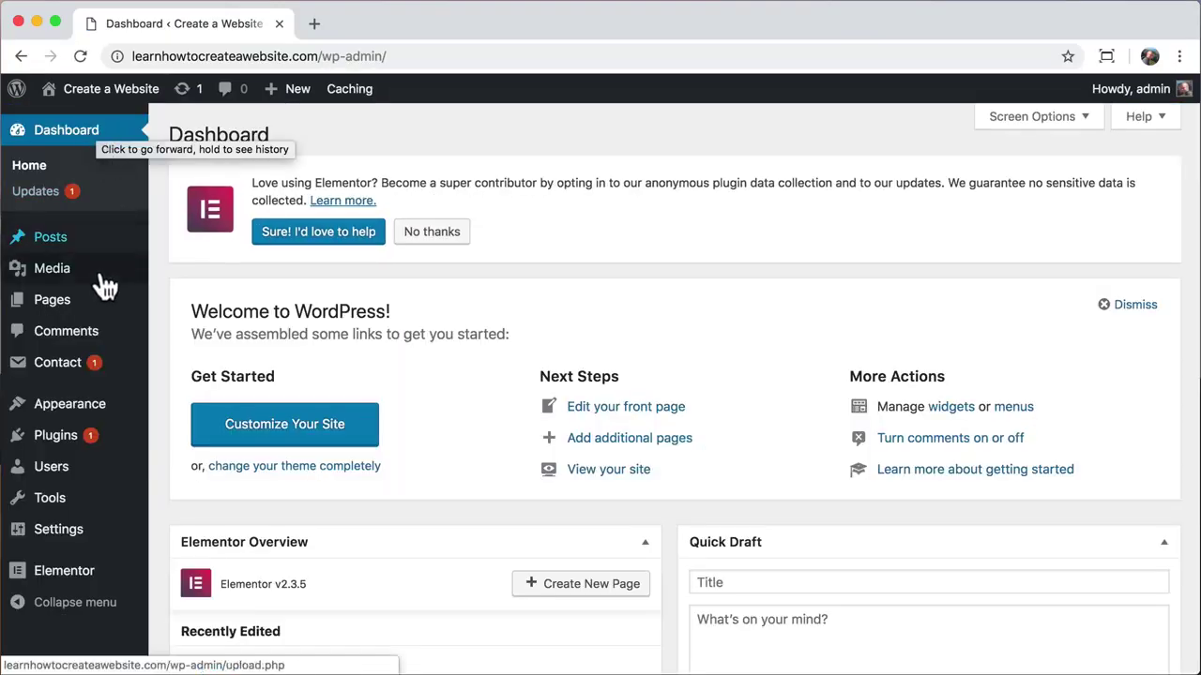
click(75, 449)
click(71, 439)
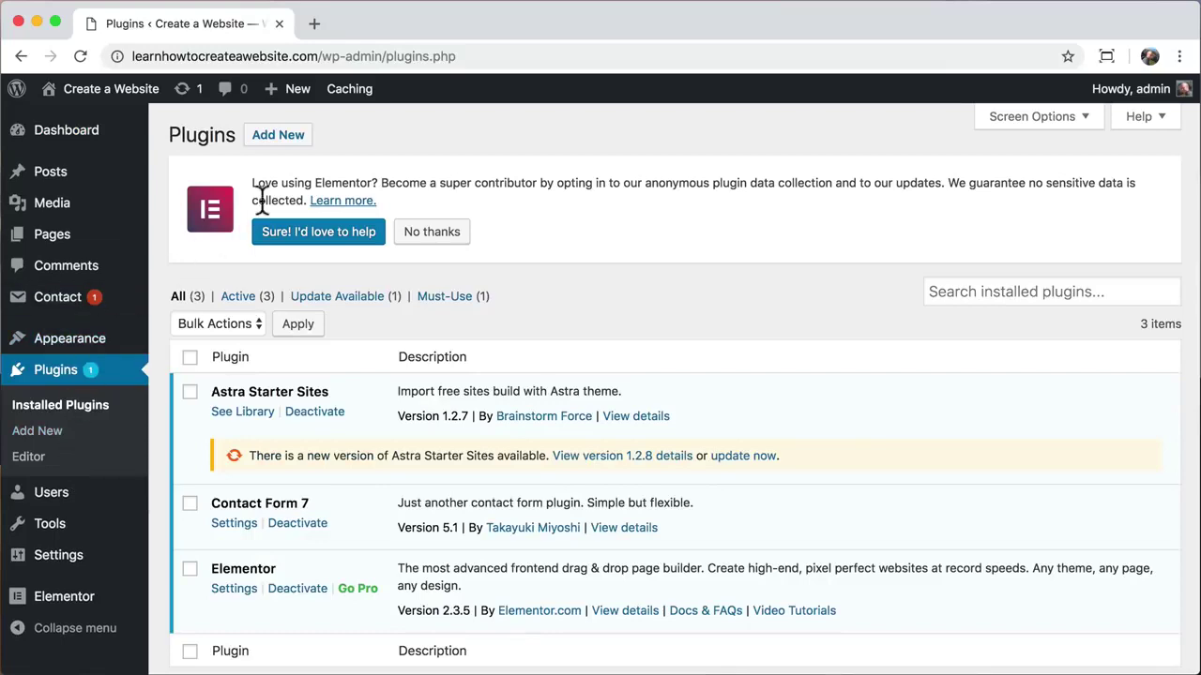
click(927, 312)
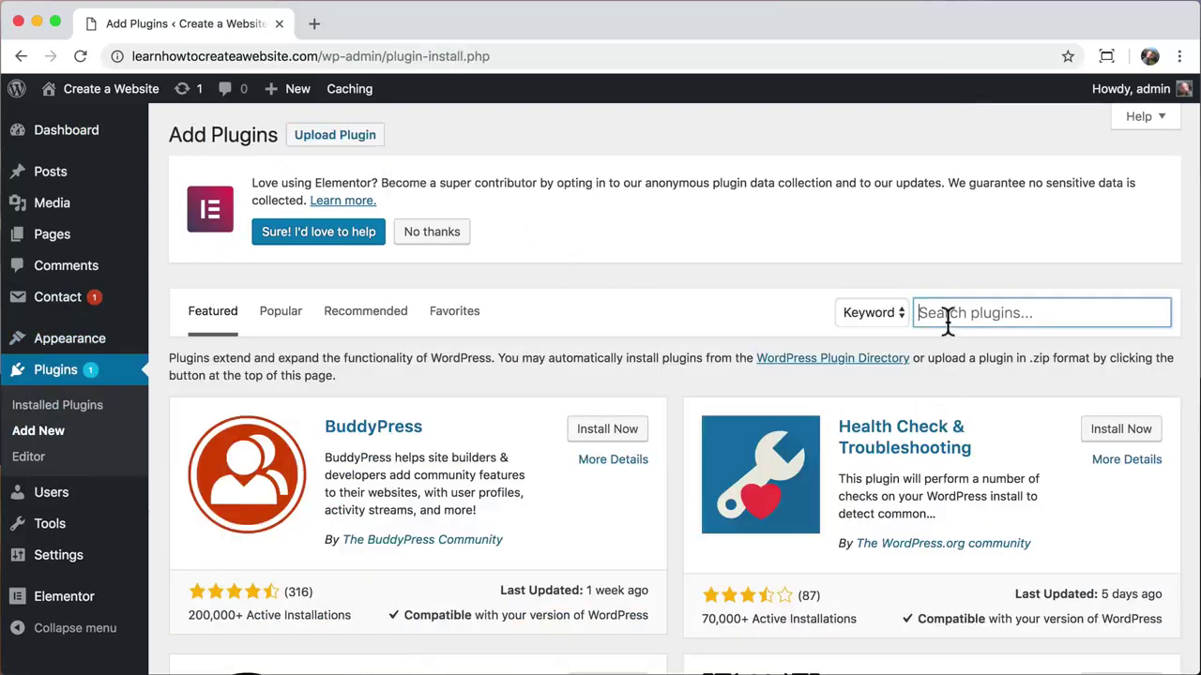
text(ssl)
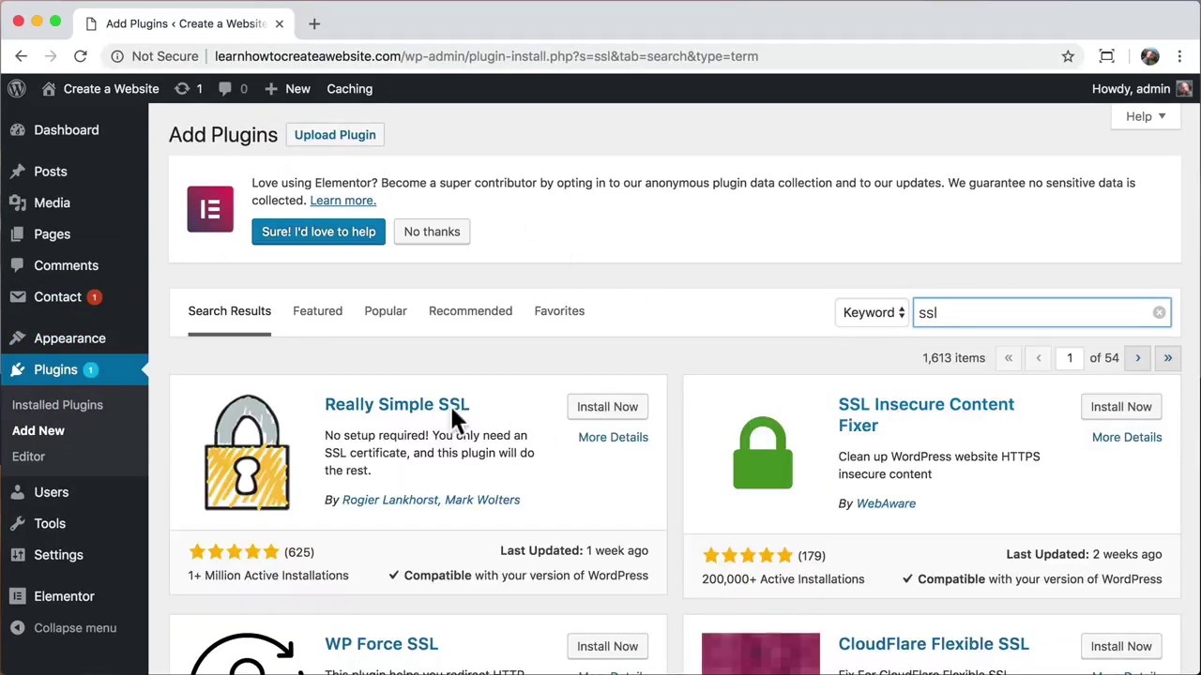
click(306, 404)
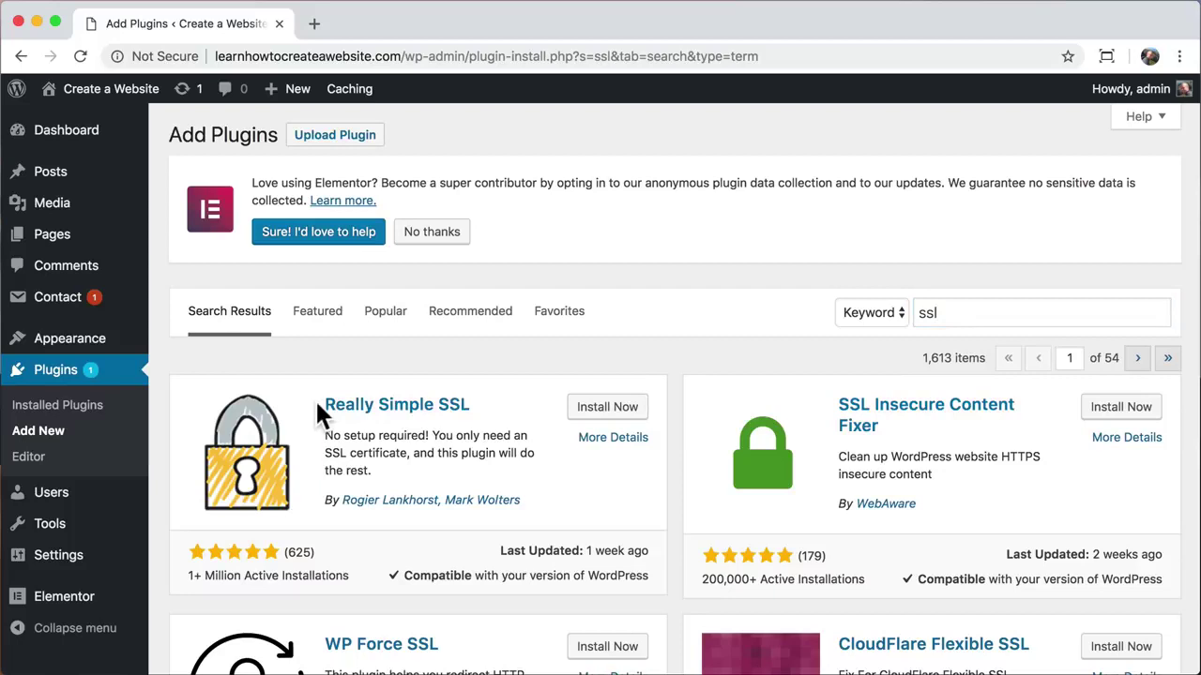
drag(319, 399, 477, 400)
click(477, 400)
Step: Install and activate the Really Simple SSL plugin
click(609, 409)
click(614, 410)
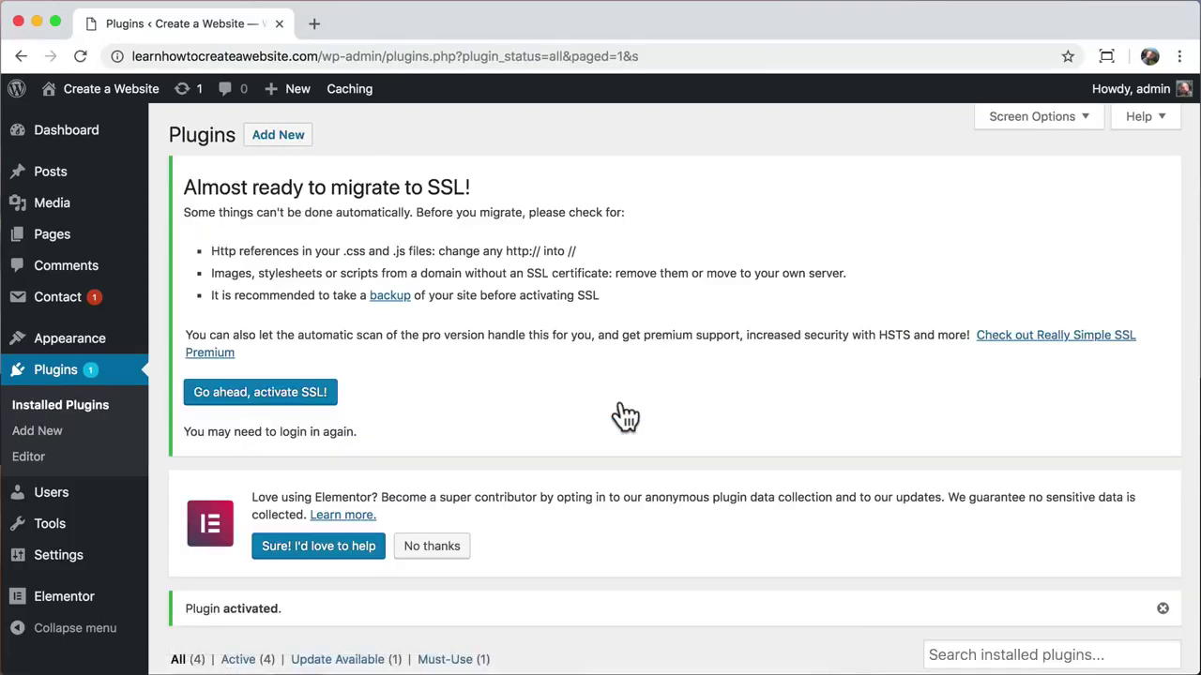
scroll(625, 416, down, 3)
scroll(617, 416, up, 3)
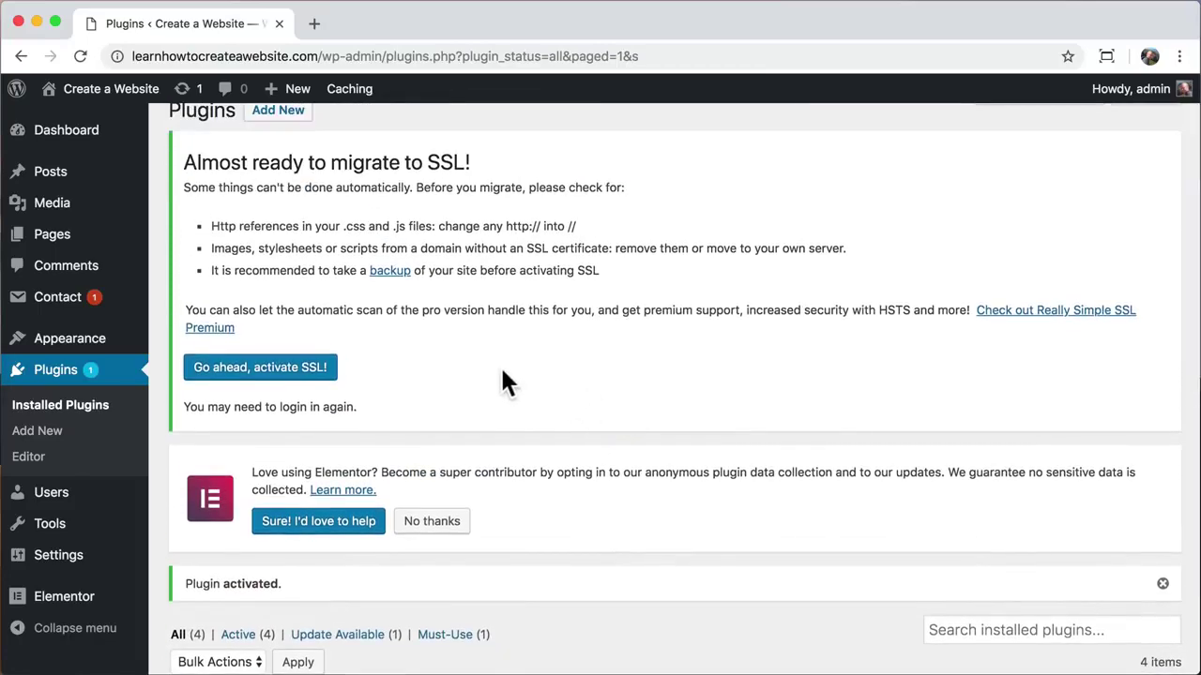
mouse_move(82, 570)
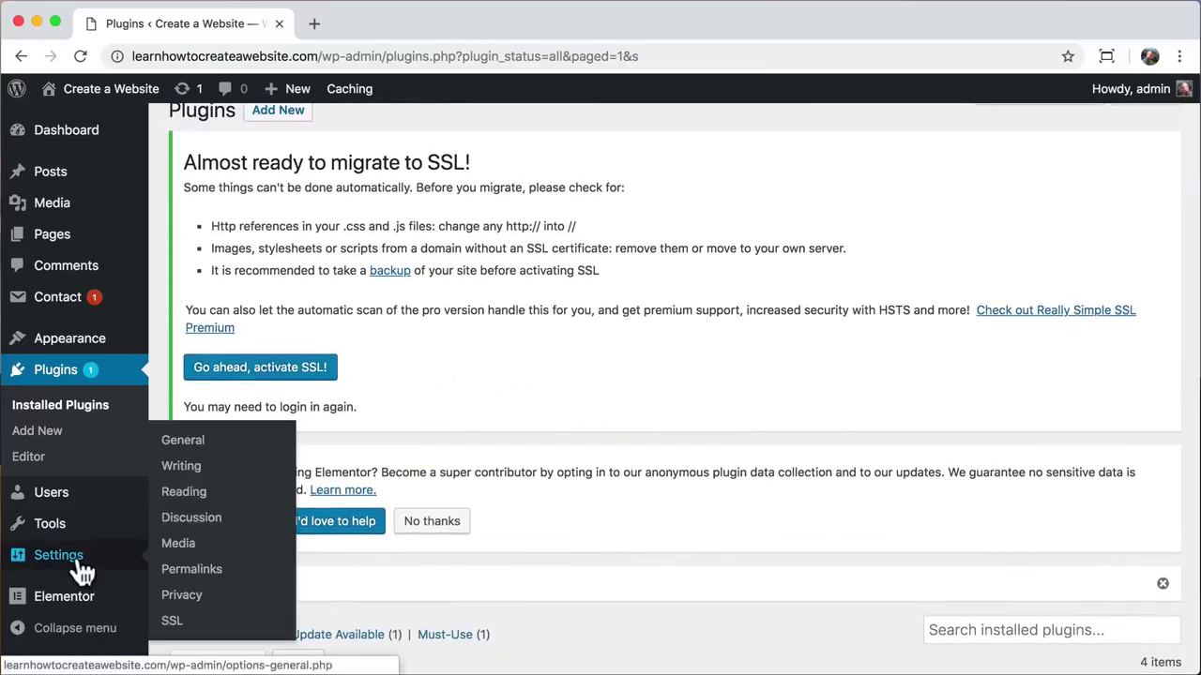
Step: In the SSL settings, confirm a certificate is detected and activate SSL for the site
click(174, 621)
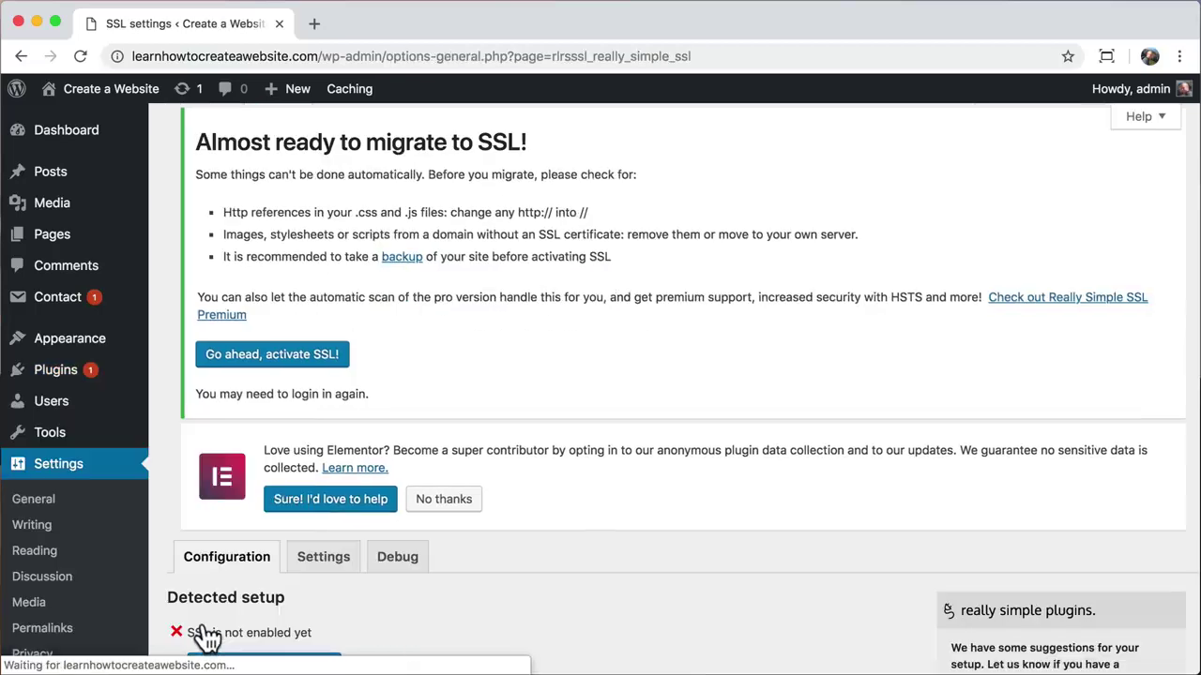
scroll(353, 592, down, 3)
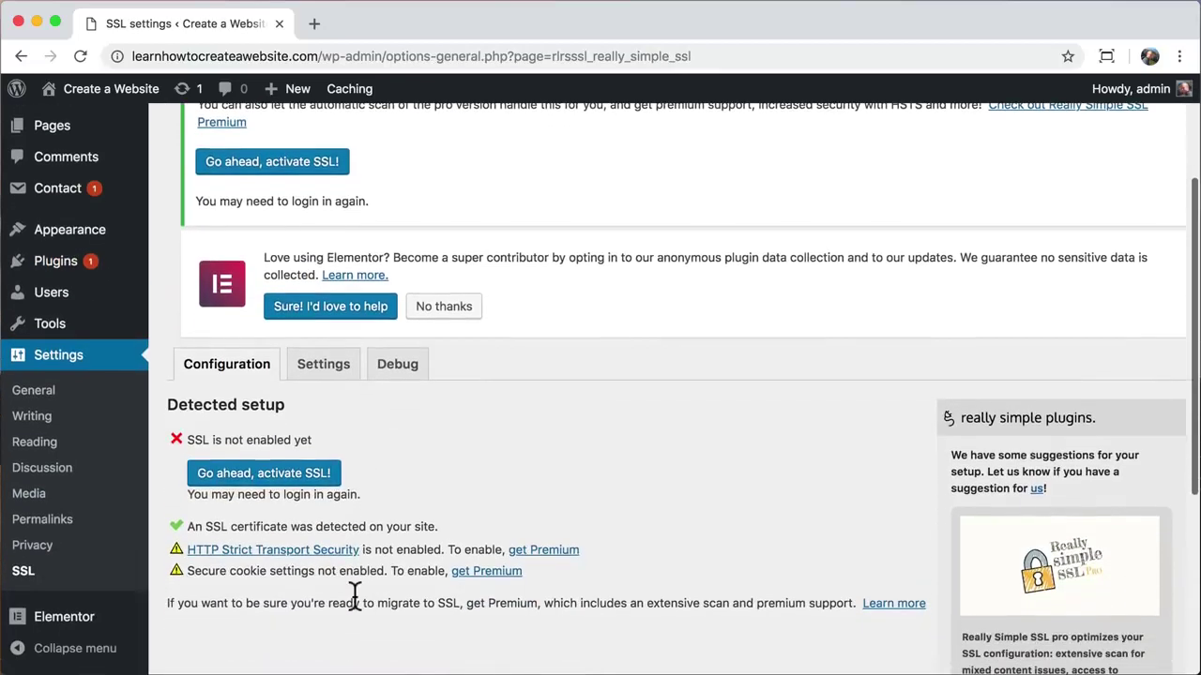
scroll(354, 596, down, 1)
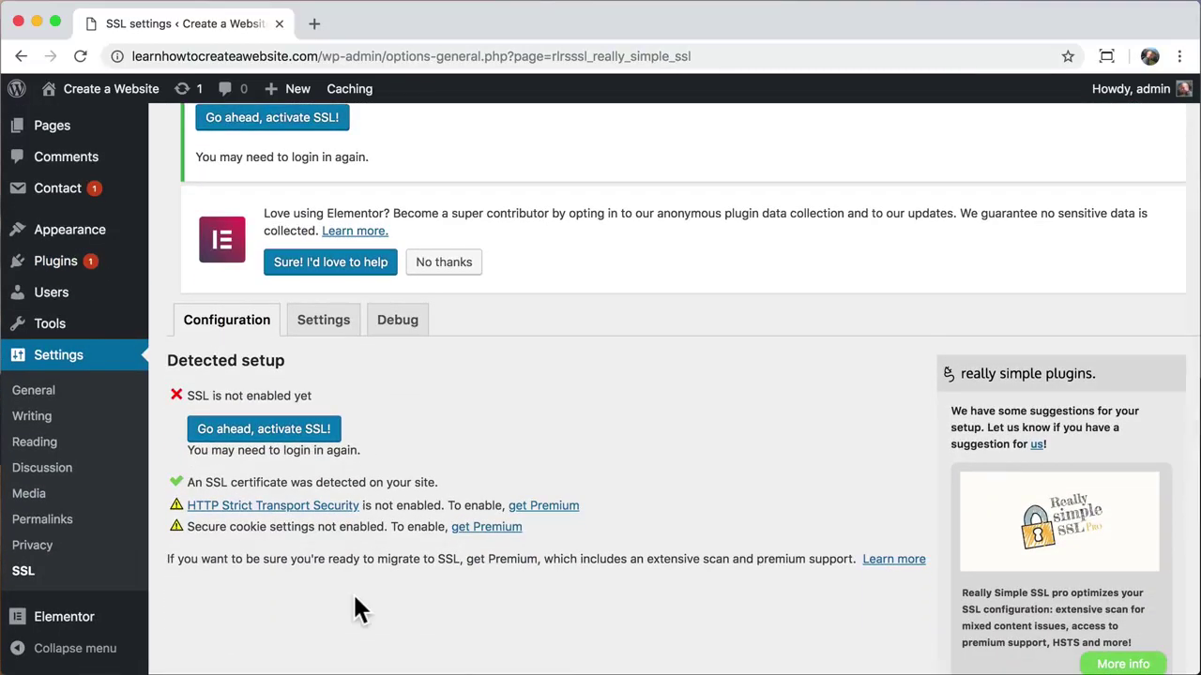
drag(189, 482, 449, 497)
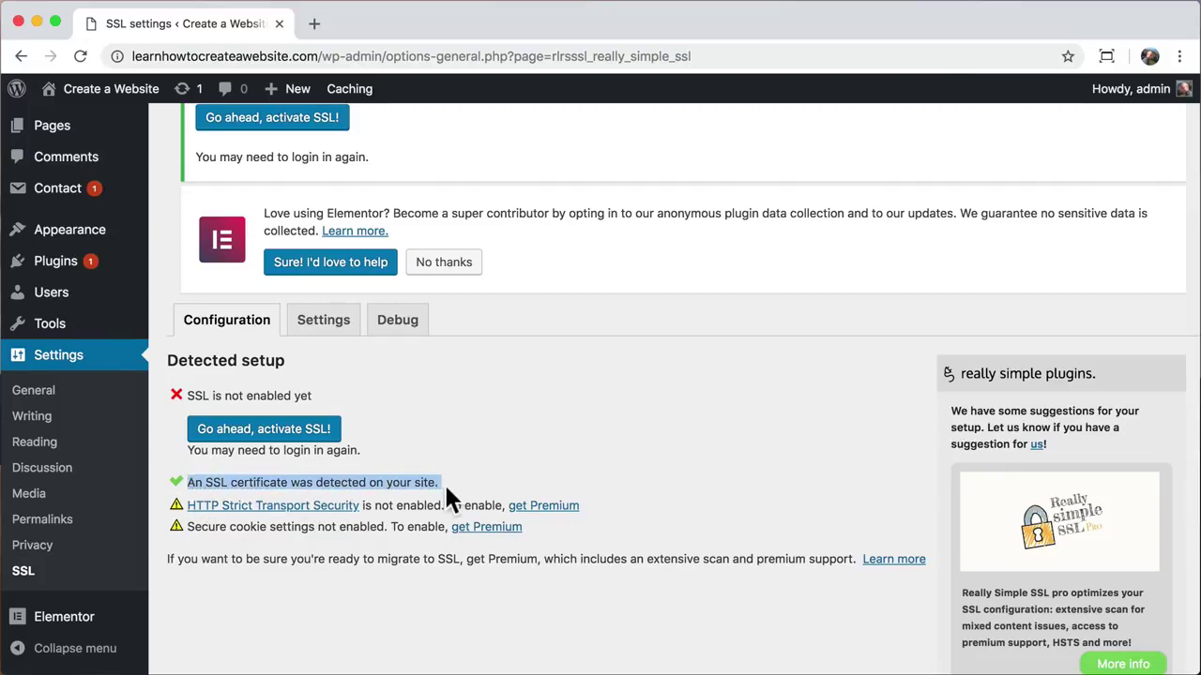
click(446, 489)
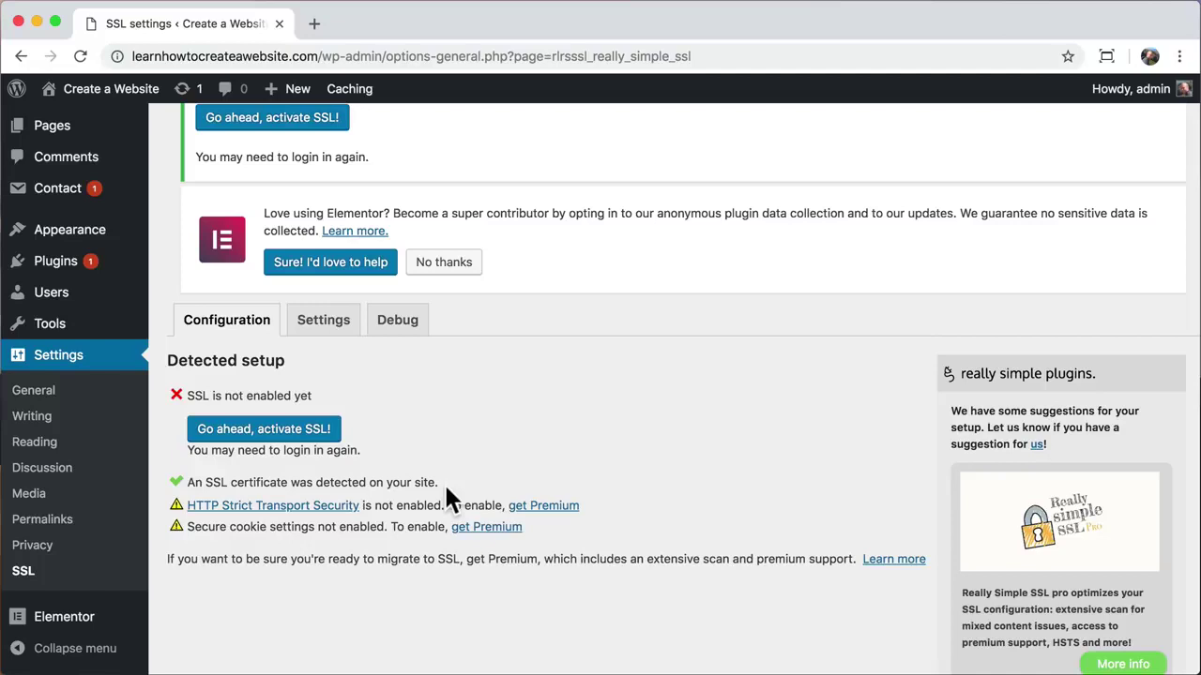
click(292, 434)
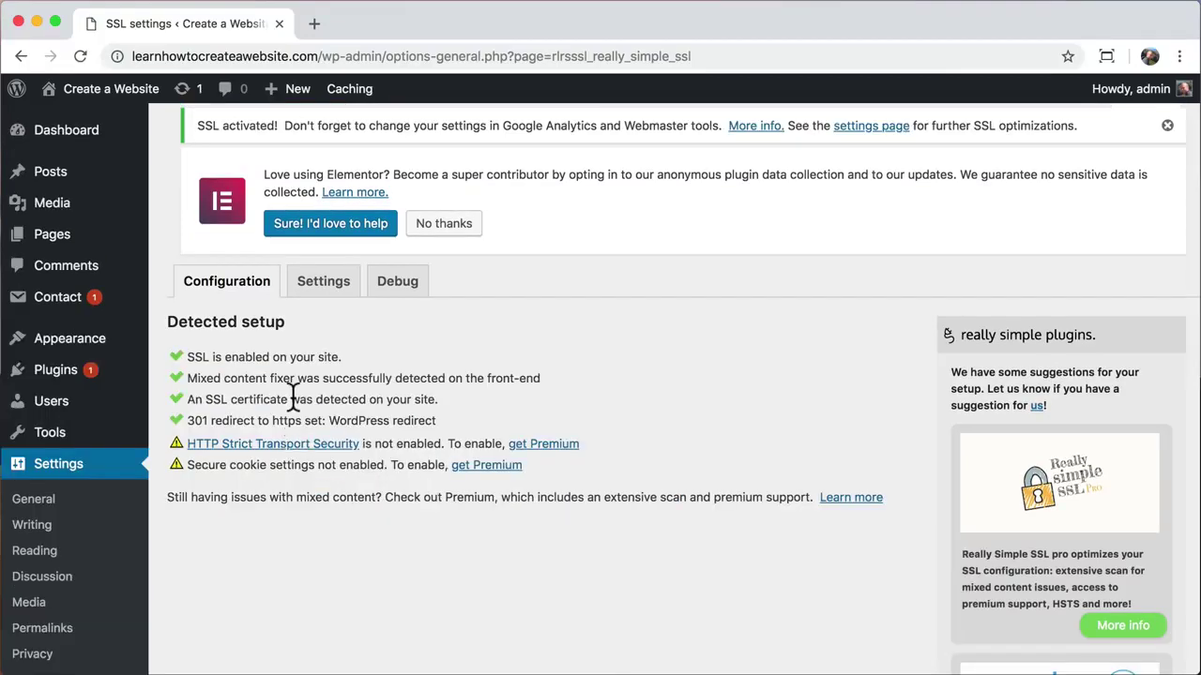
Step: Visit the public home page and check its connection security details
mouse_move(104, 89)
click(58, 118)
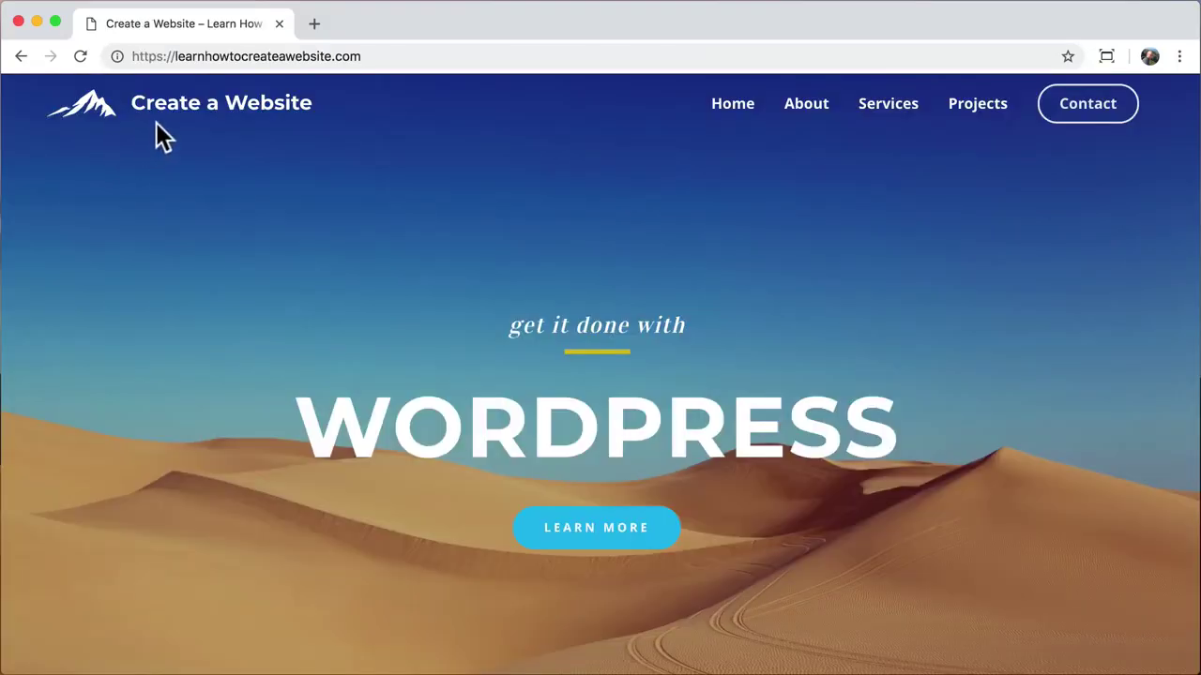
click(116, 55)
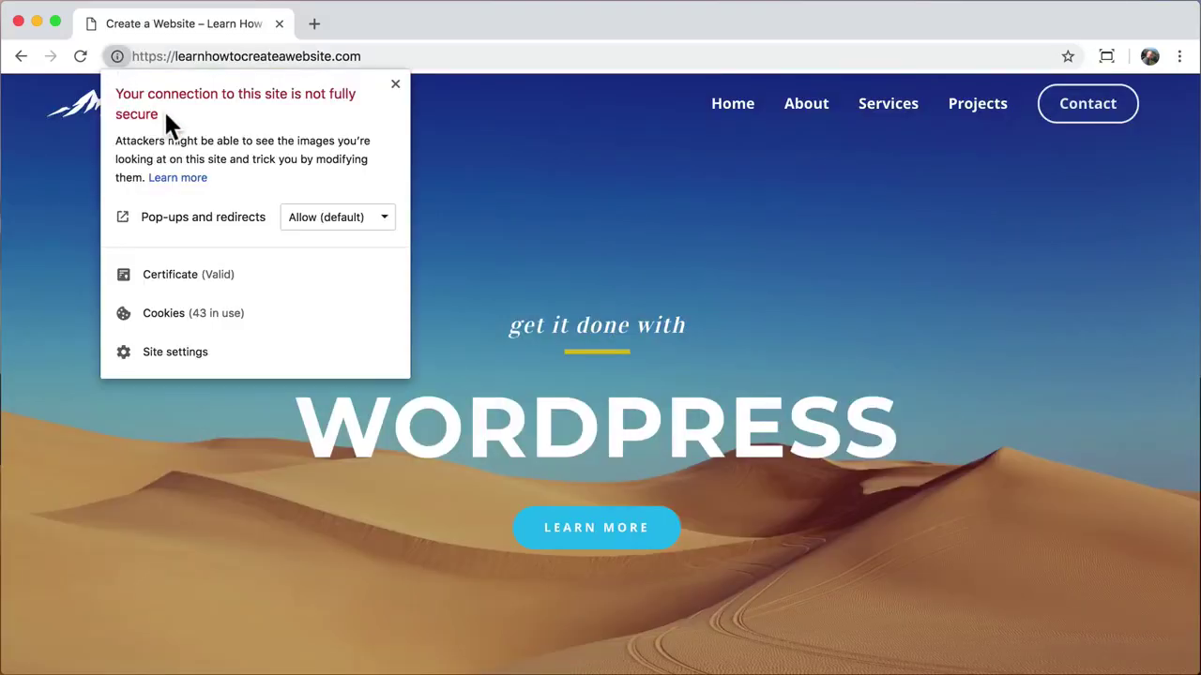
click(448, 191)
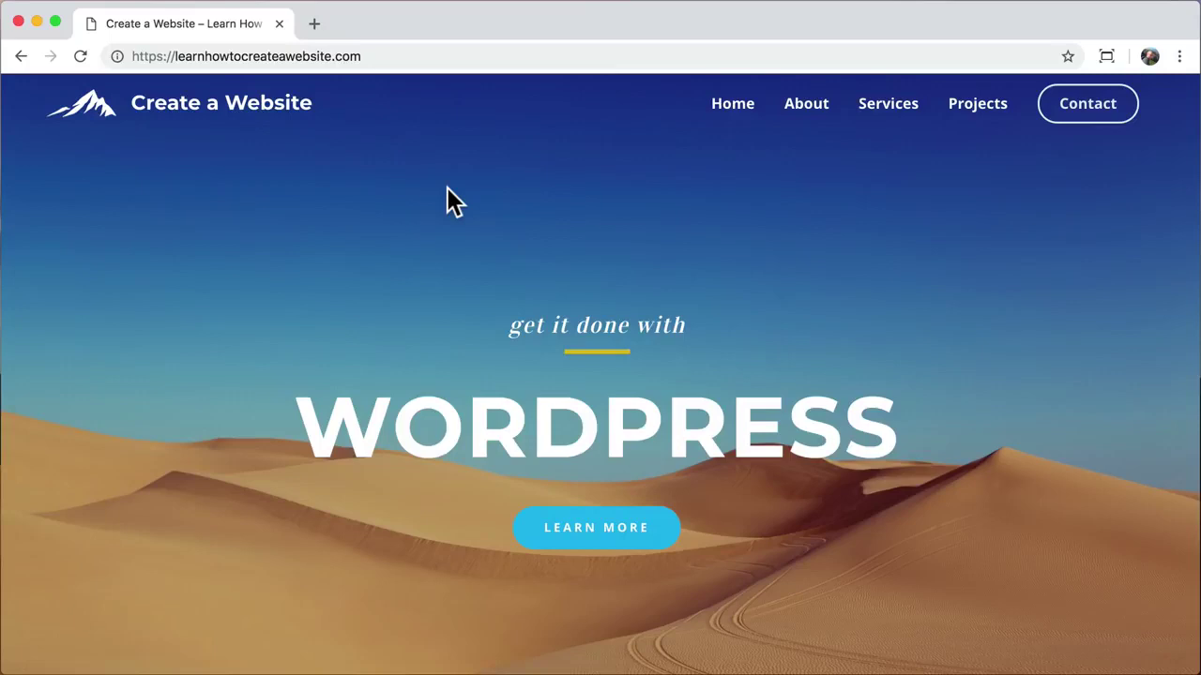
Step: Load the site's /wp-admin address over https and check the login page's connection security
click(400, 56)
click(402, 56)
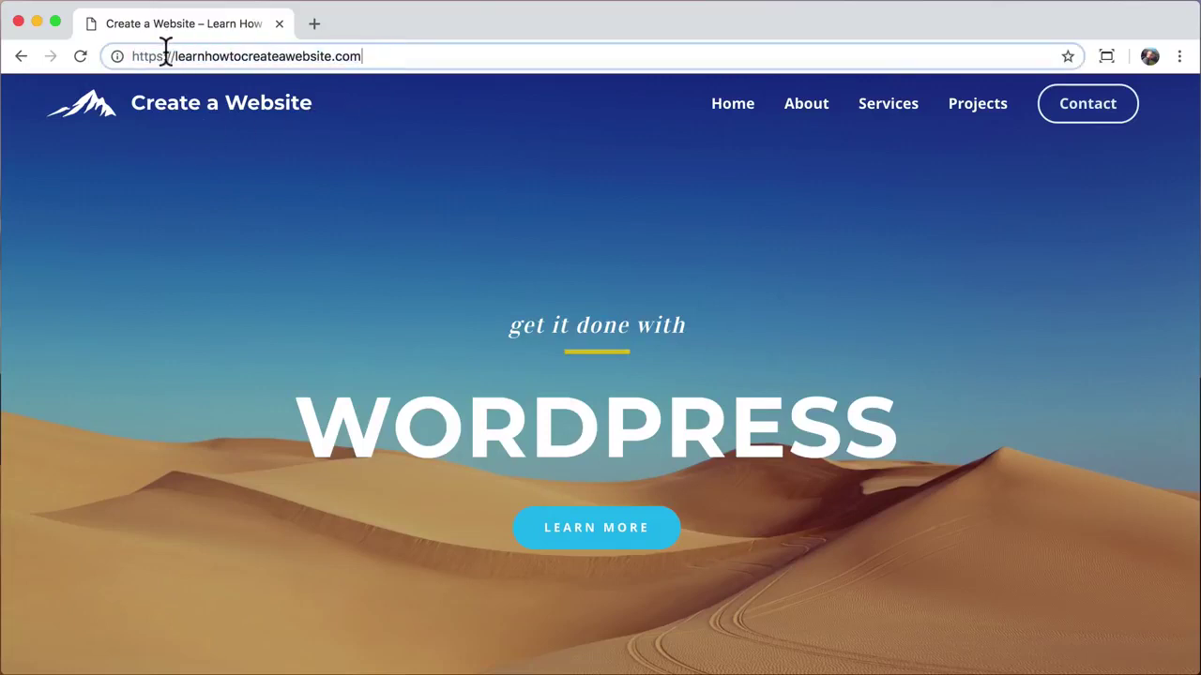
drag(165, 56, 116, 53)
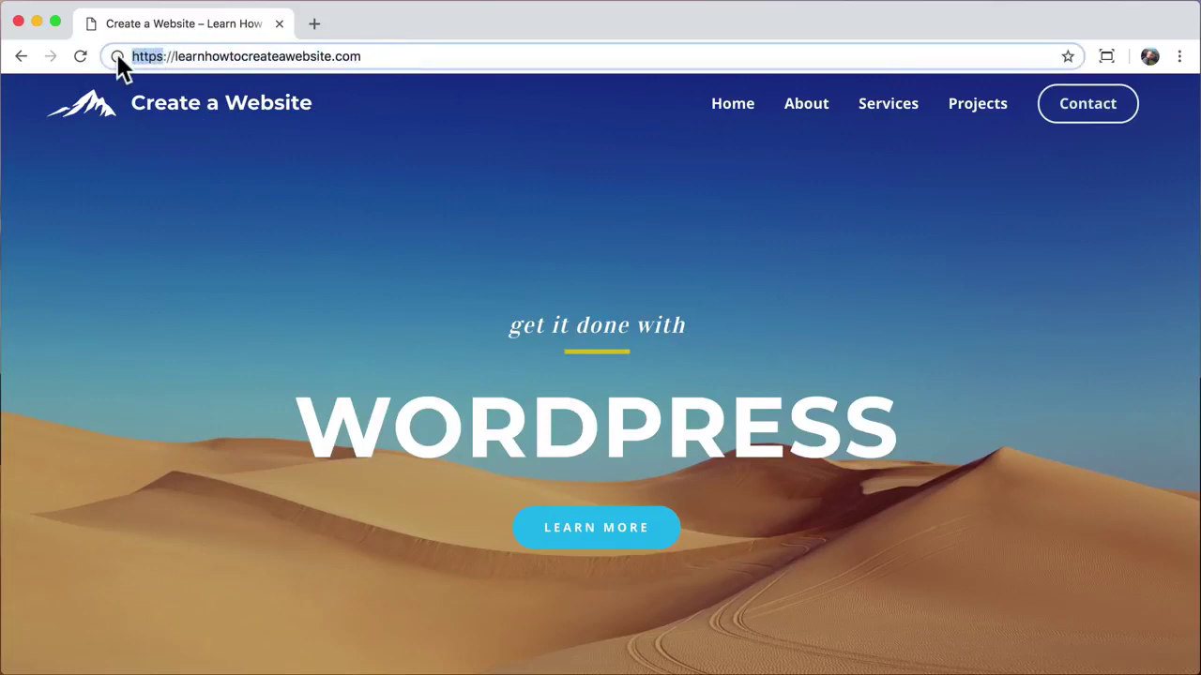
click(393, 53)
text(/wp-admin)
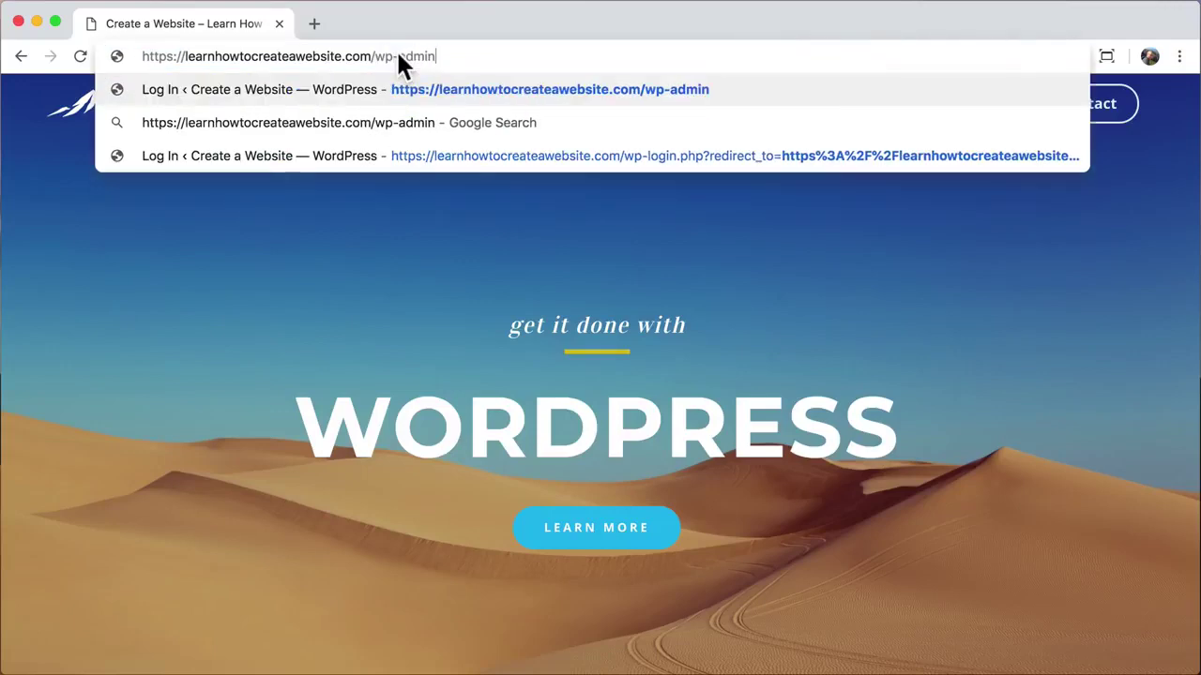
key(Return)
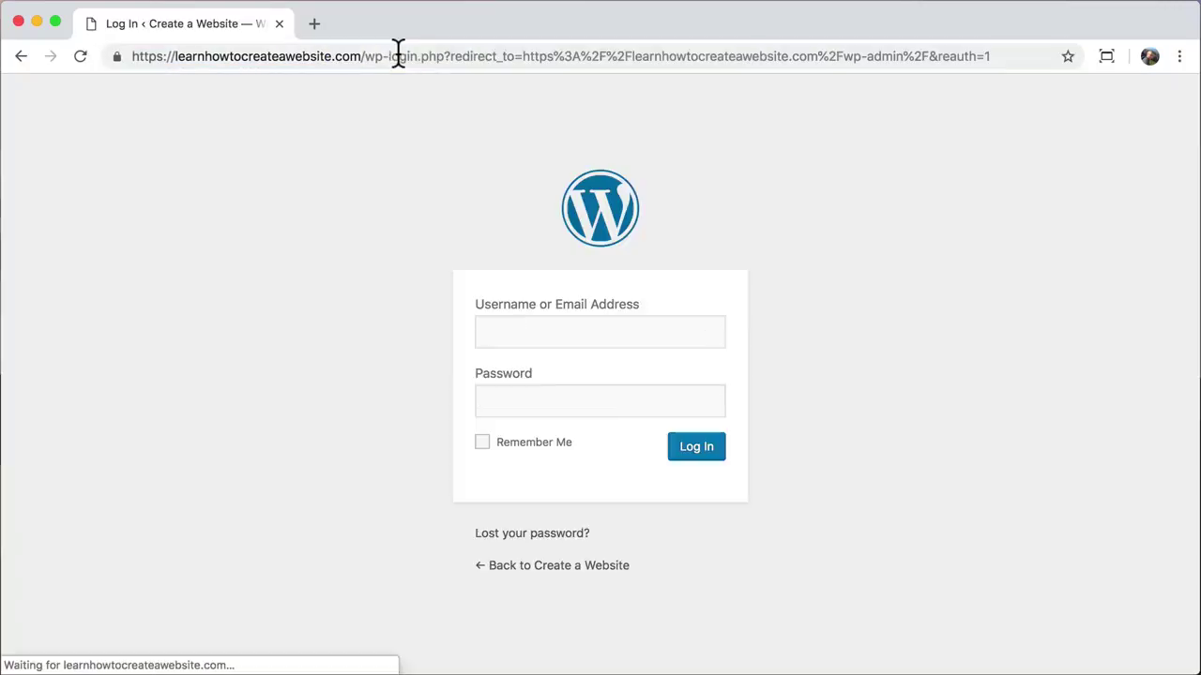
click(117, 57)
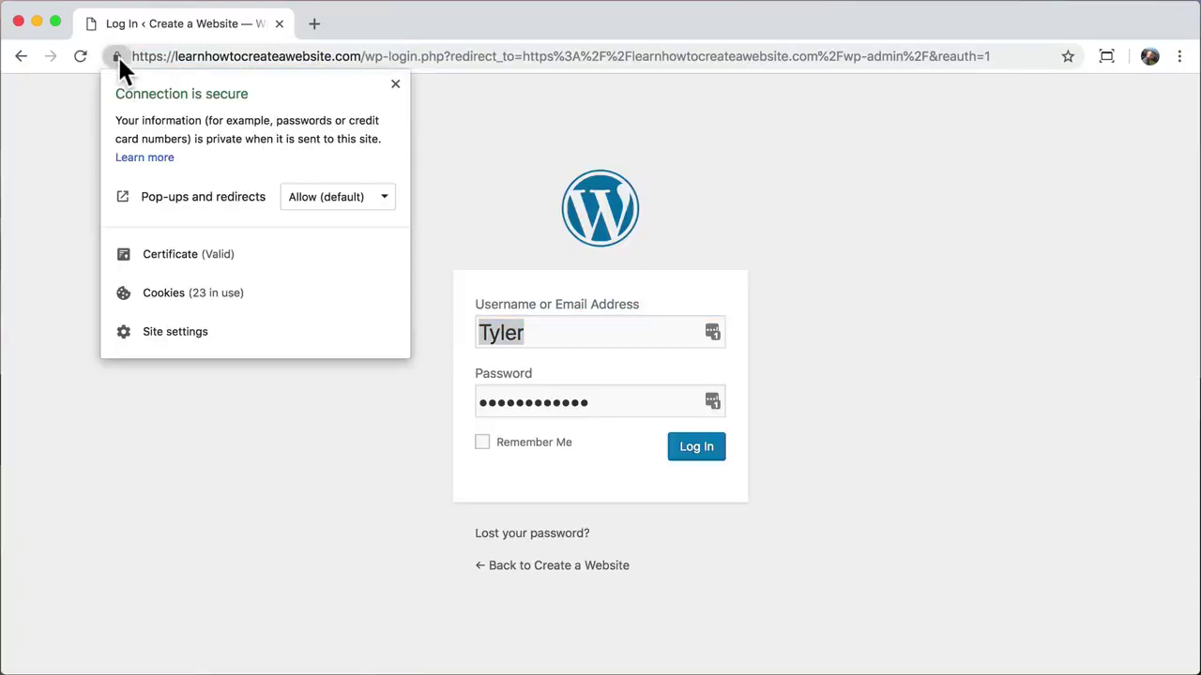
click(117, 56)
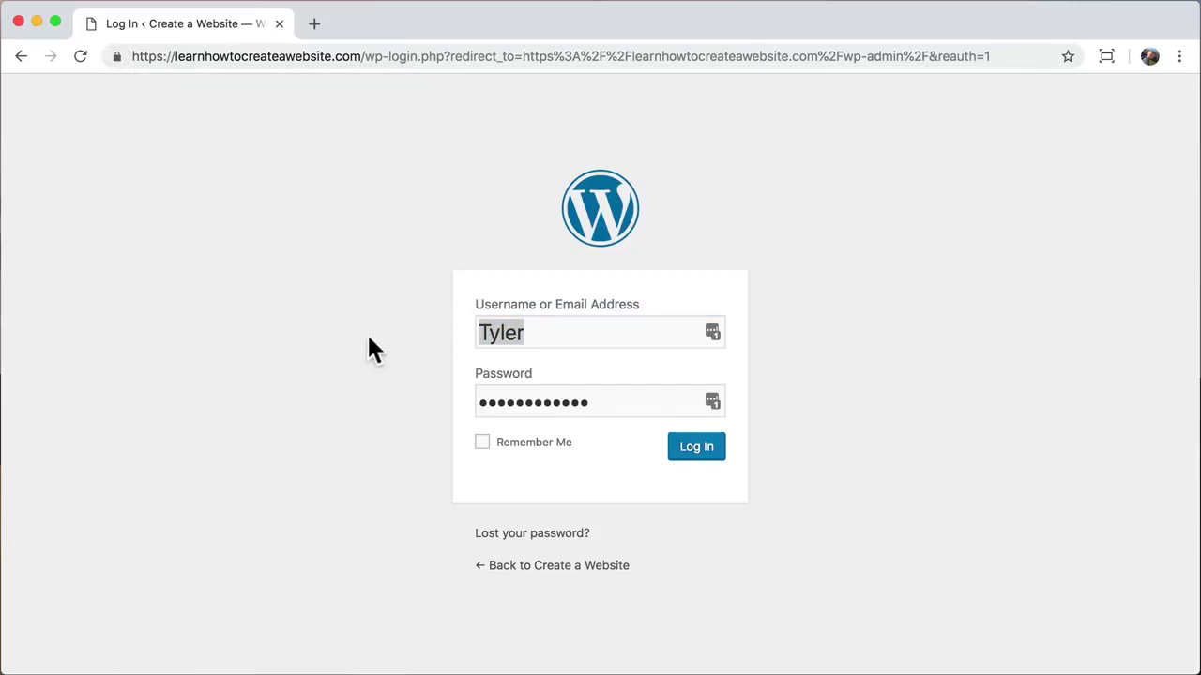
Step: Log in with the admin username and the account password
double_click(549, 332)
text(admin)
key(Tab)
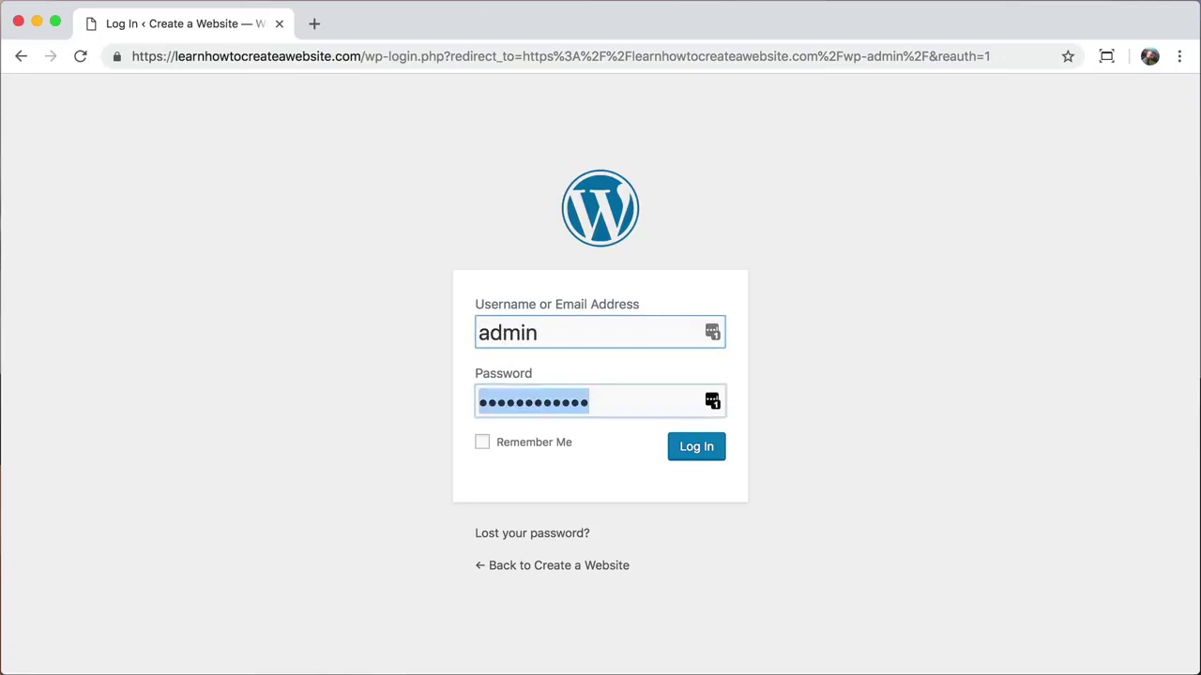
text(••••••••••••)
key(Return)
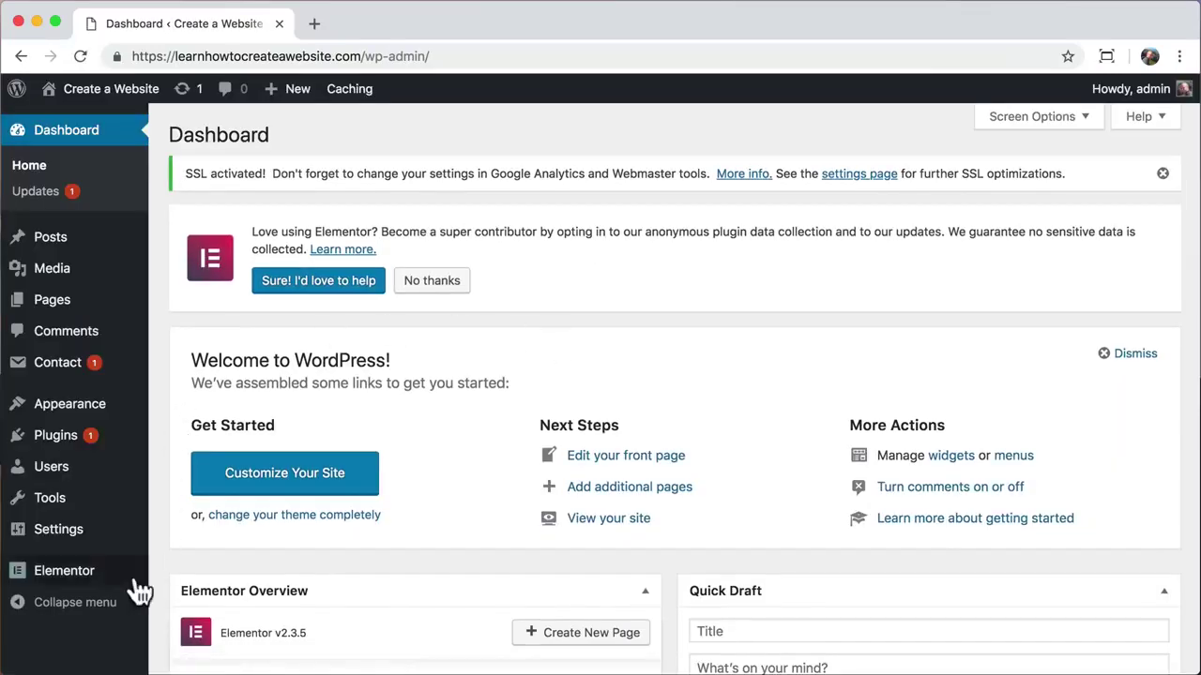
Step: In Elementor Tools, regenerate the CSS files and sync the template library
mouse_move(96, 586)
click(169, 491)
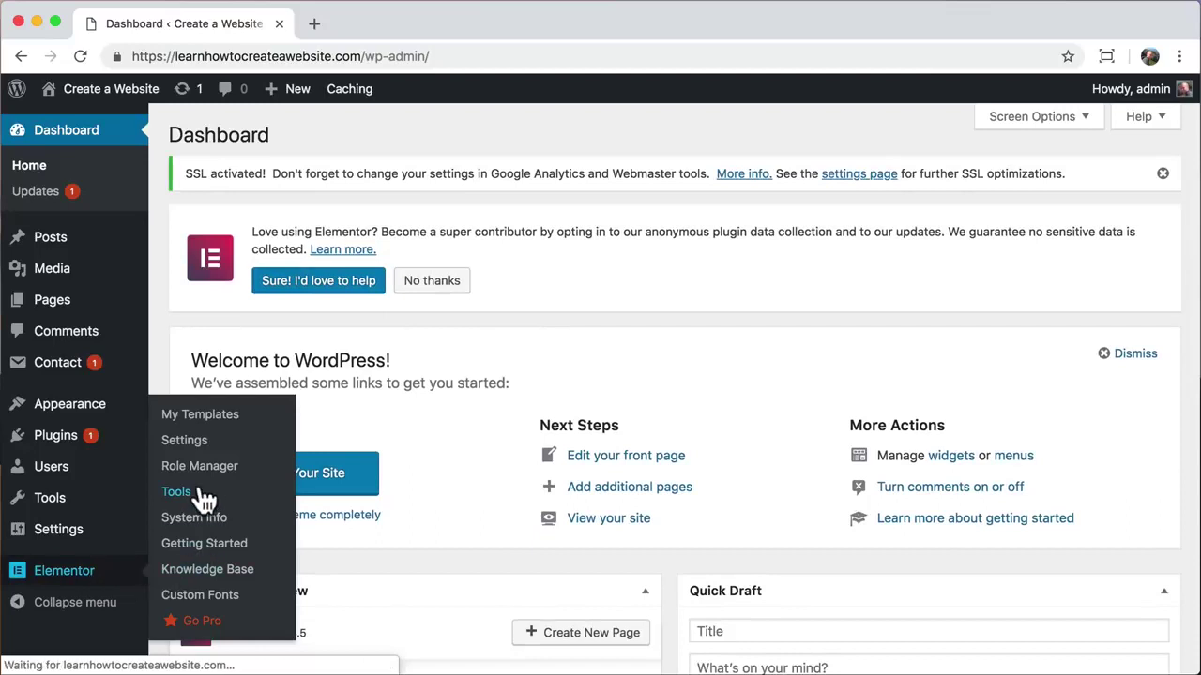
scroll(270, 466, down, 1)
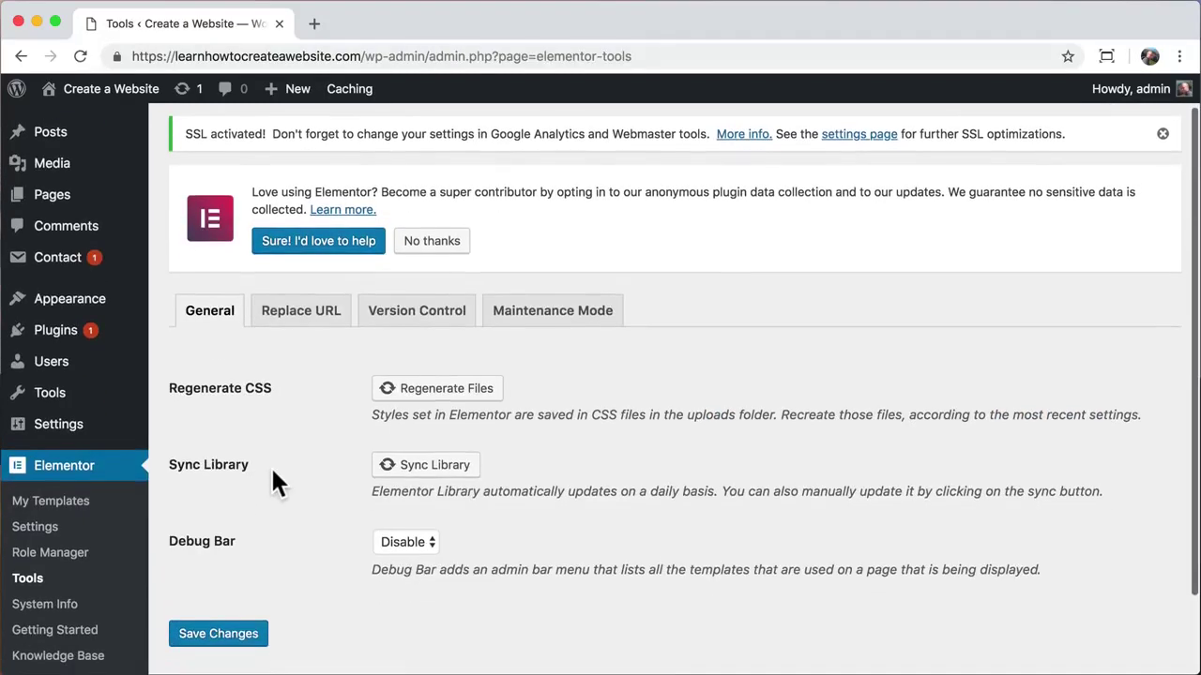
click(423, 394)
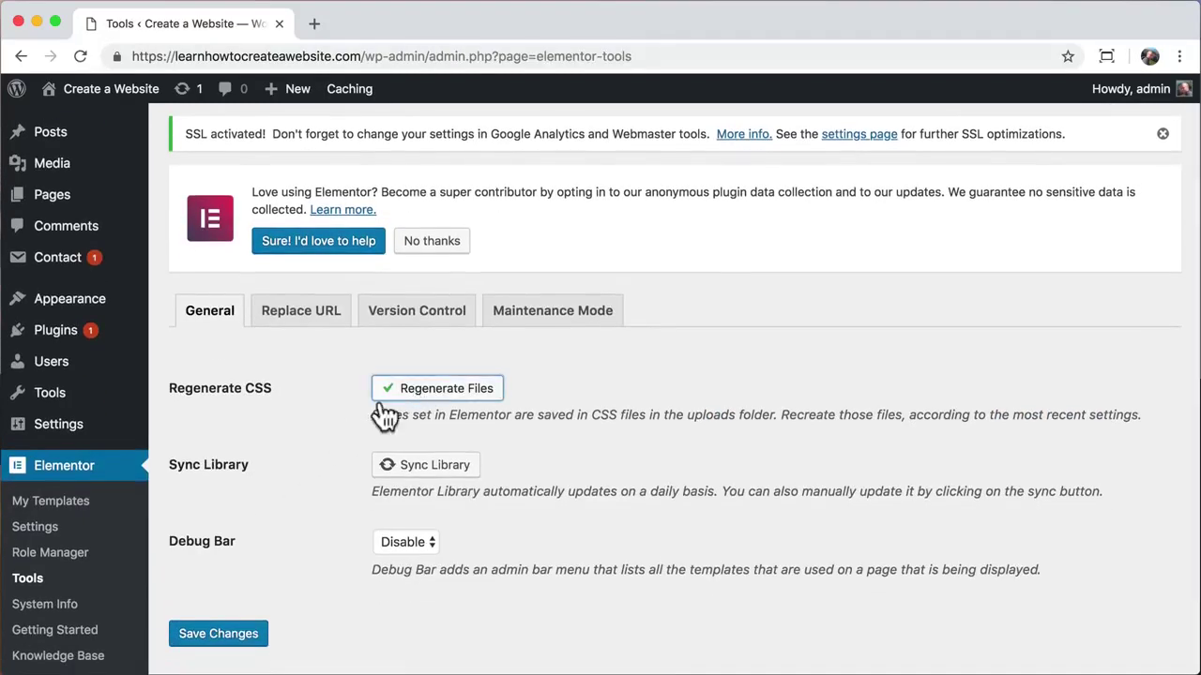
click(410, 466)
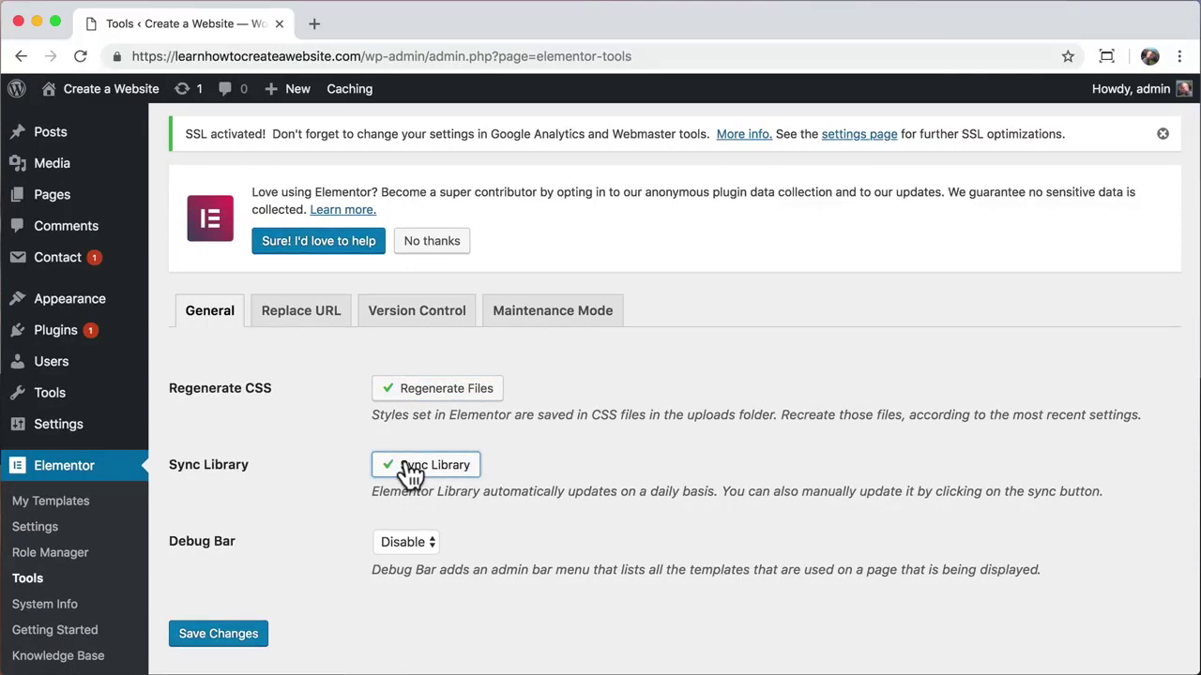
Step: Copy the https site address and paste it as the new URL in Replace URL
click(310, 314)
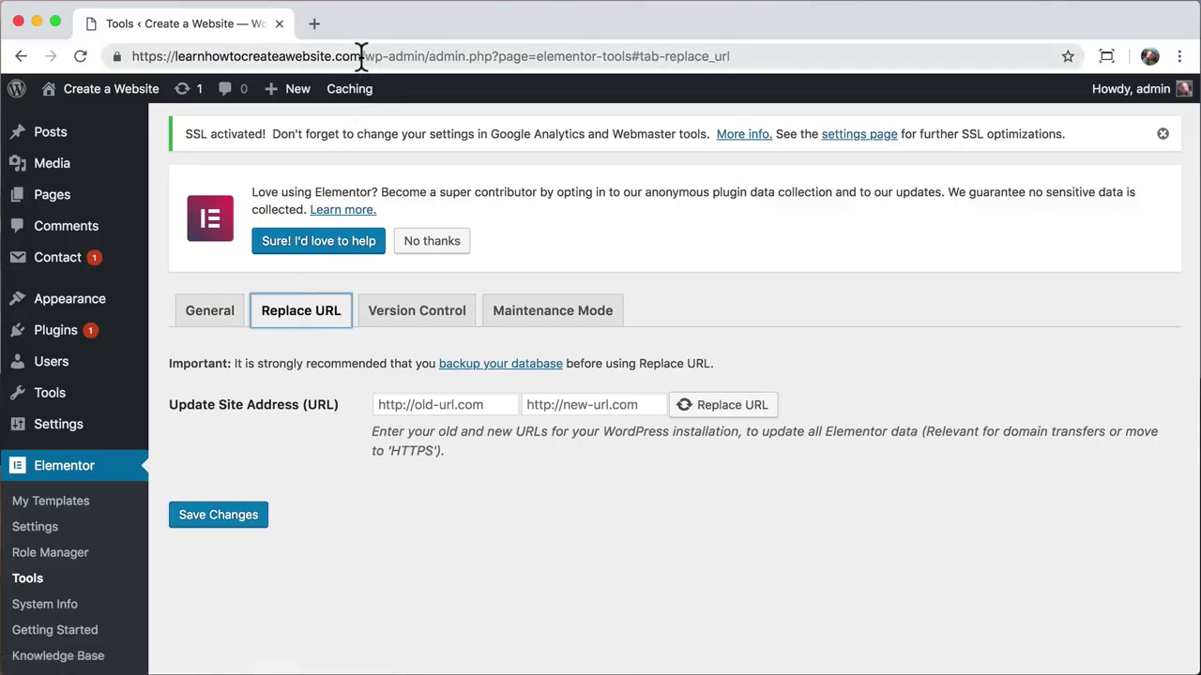
drag(362, 54, 129, 54)
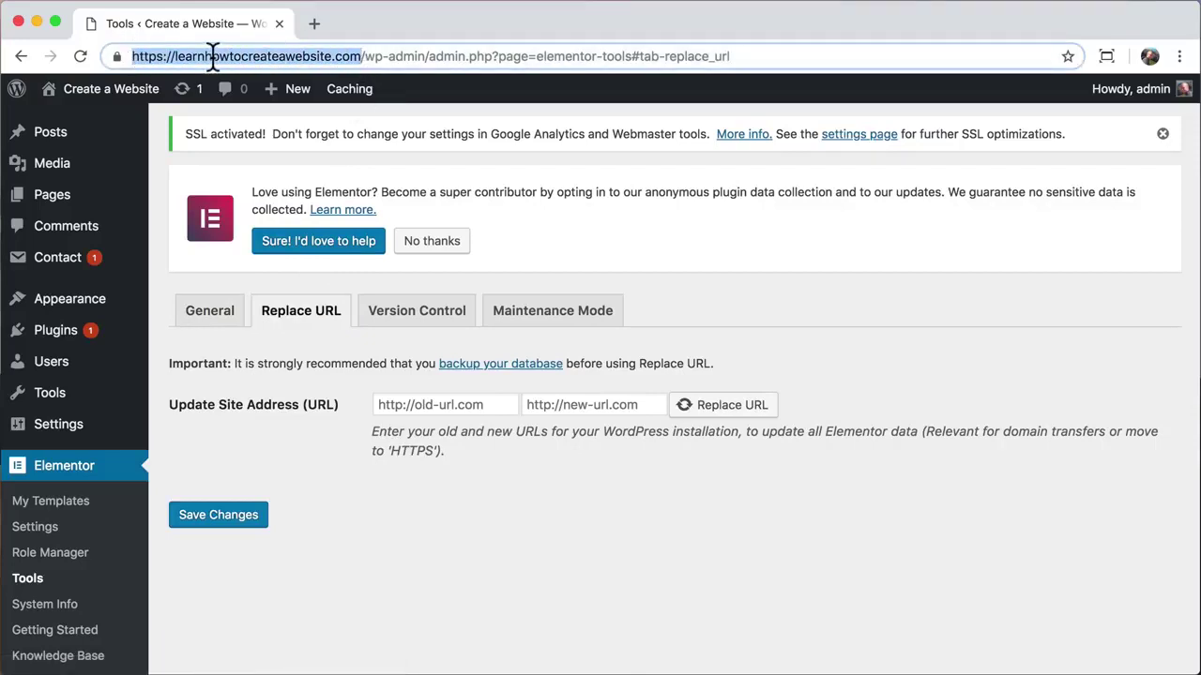
right_click(212, 55)
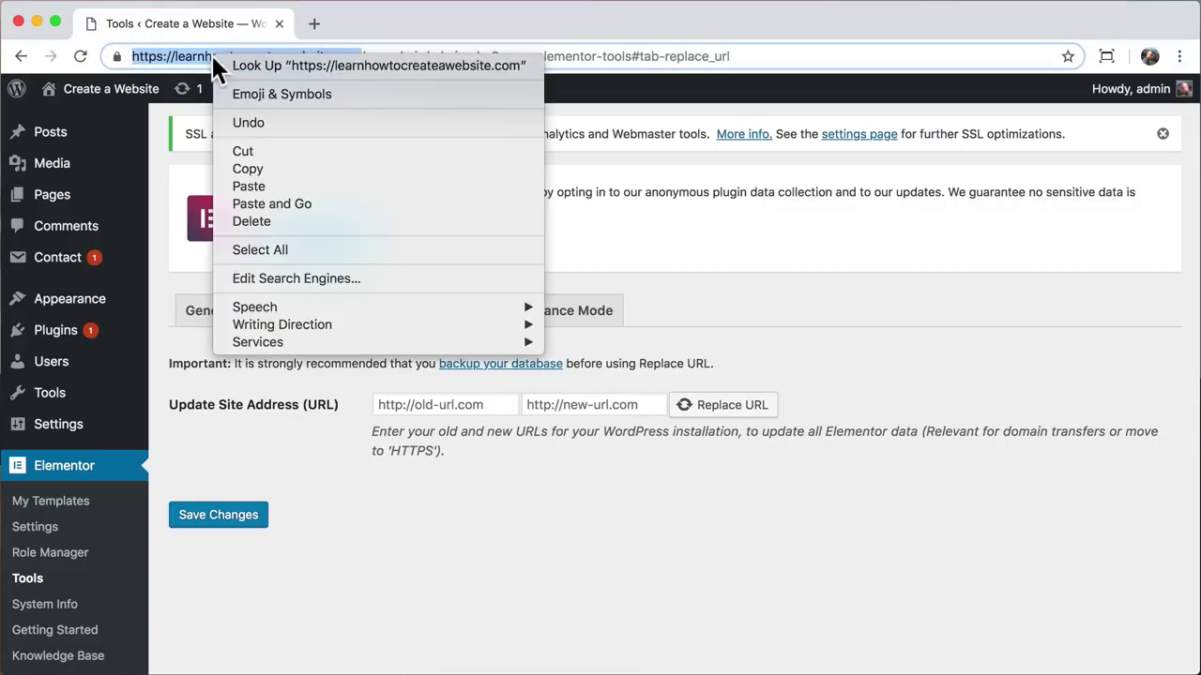
click(247, 165)
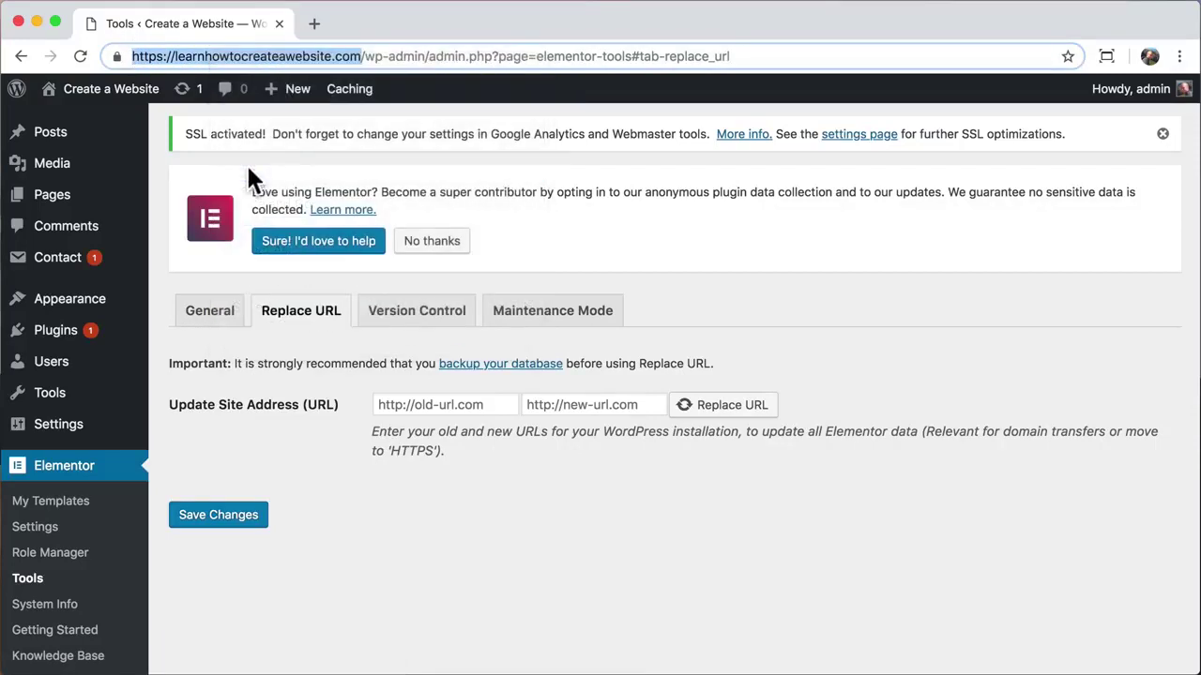
click(547, 404)
right_click(547, 404)
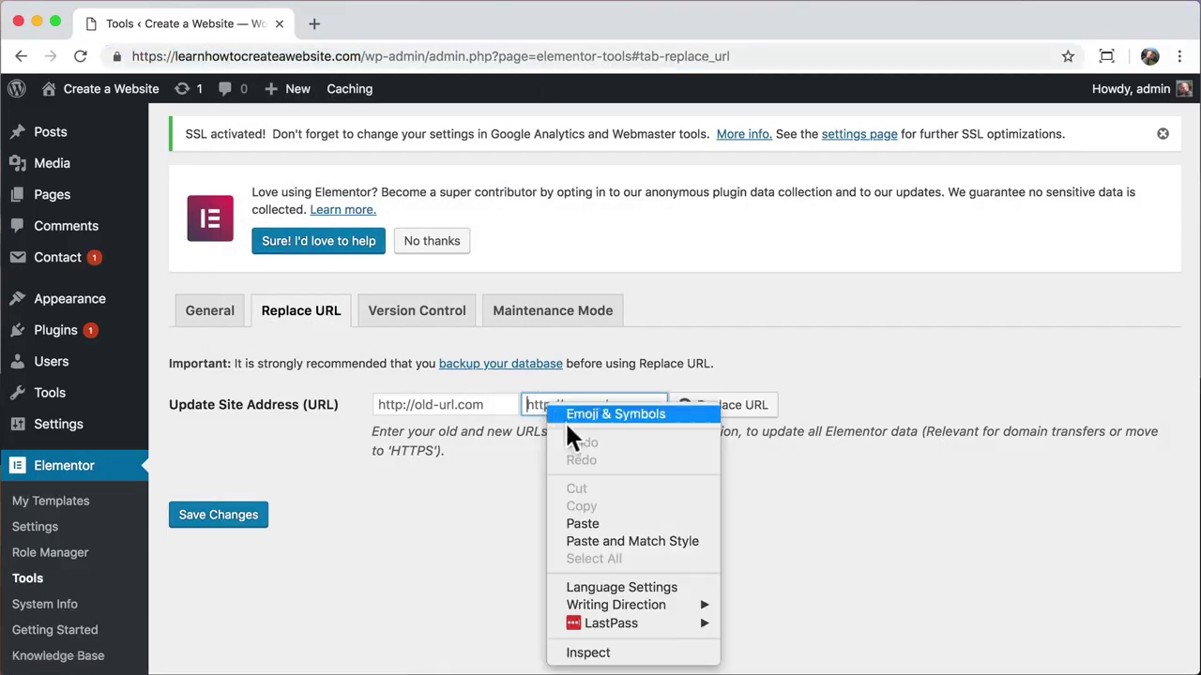
click(591, 523)
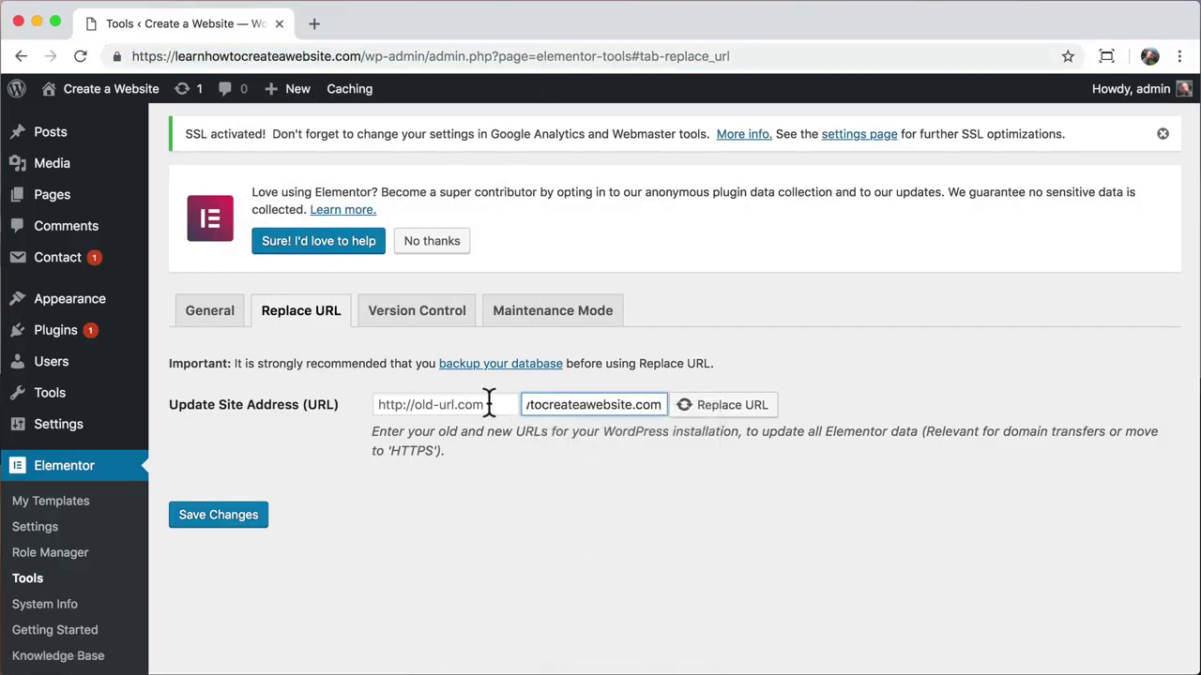
drag(587, 405, 487, 410)
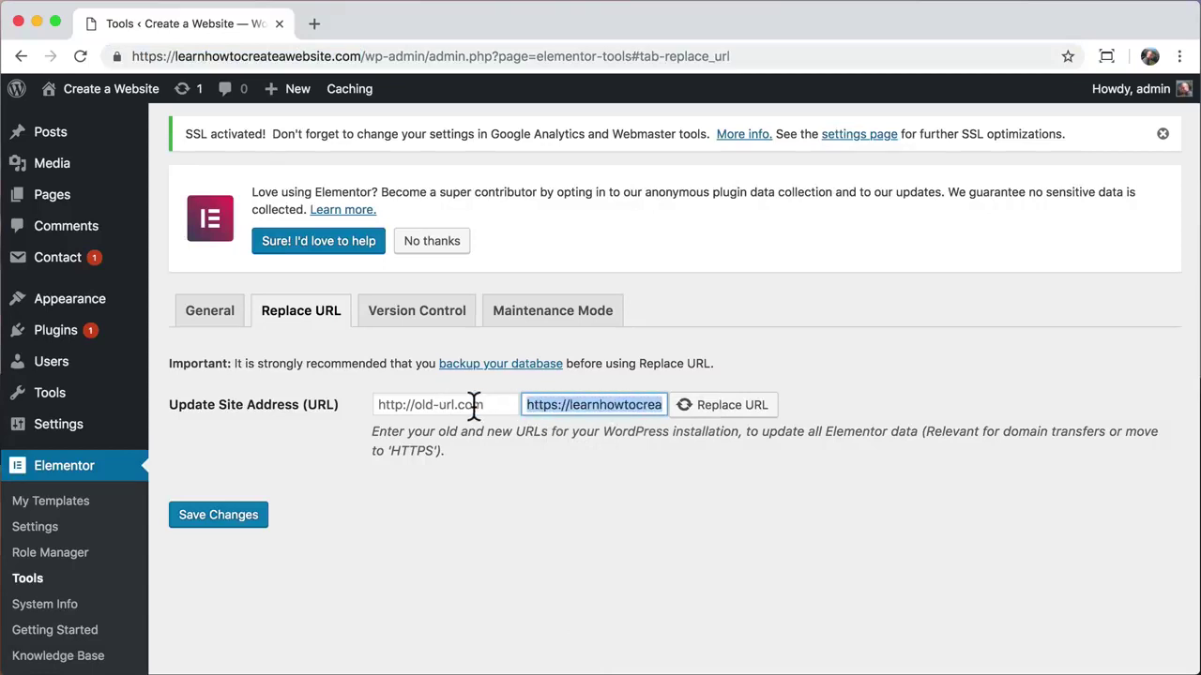
click(445, 405)
right_click(443, 401)
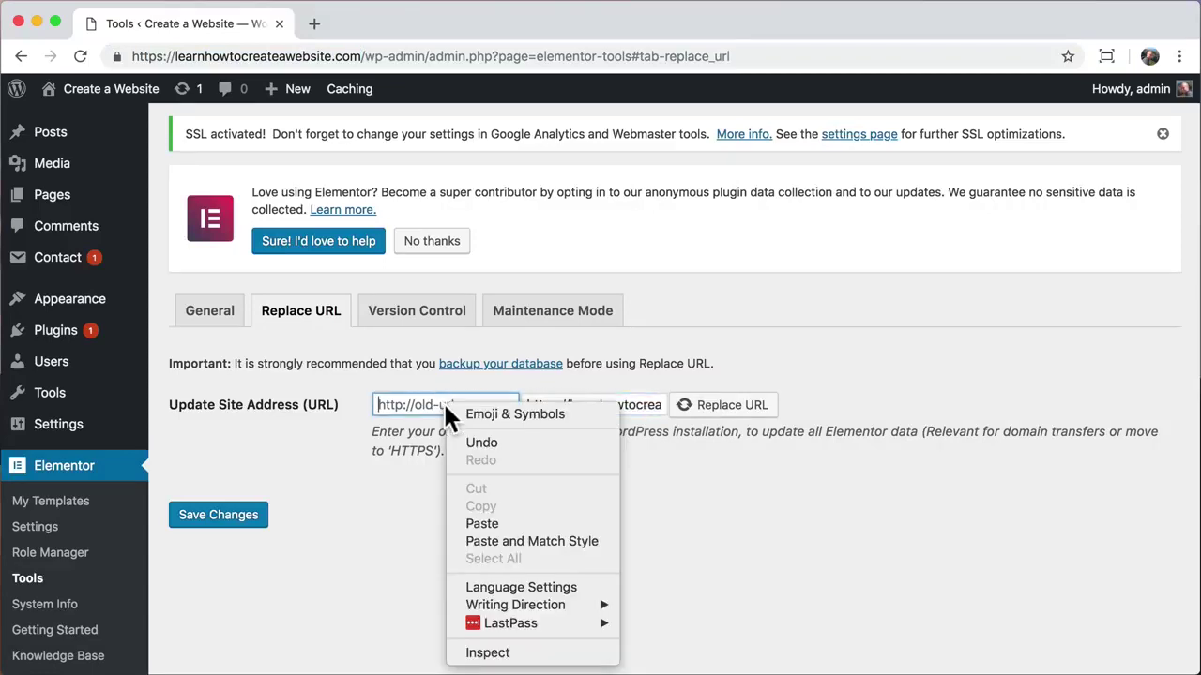
click(481, 522)
drag(451, 405, 330, 399)
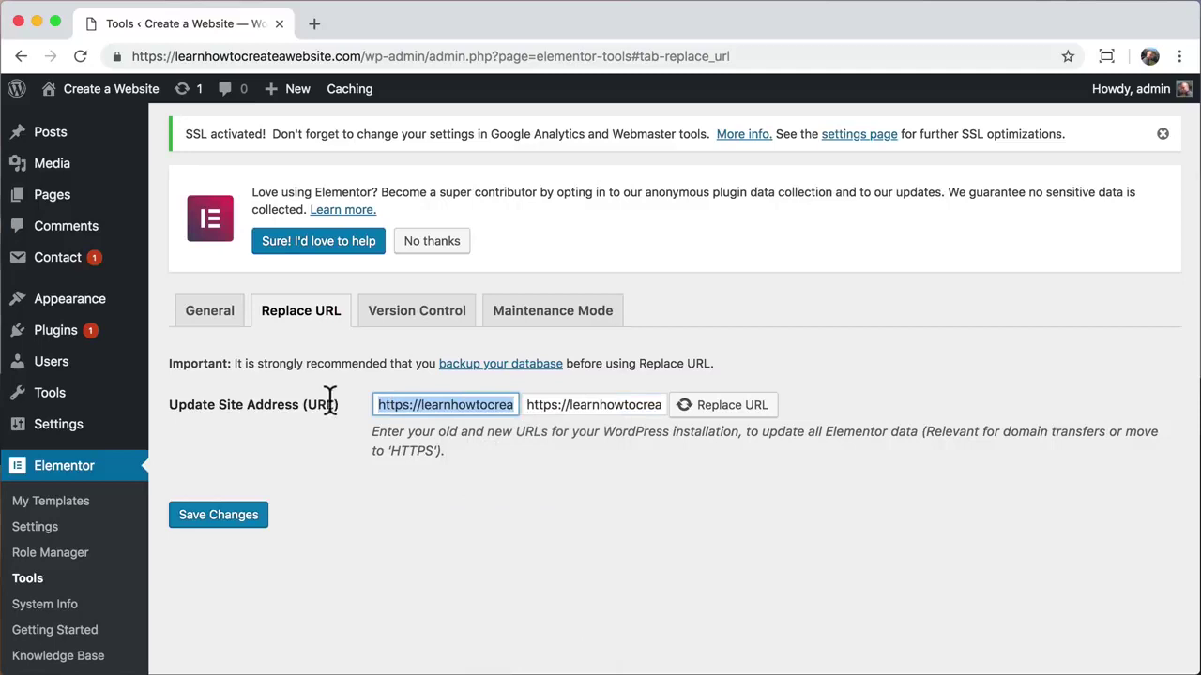
click(409, 404)
key(BackSpace)
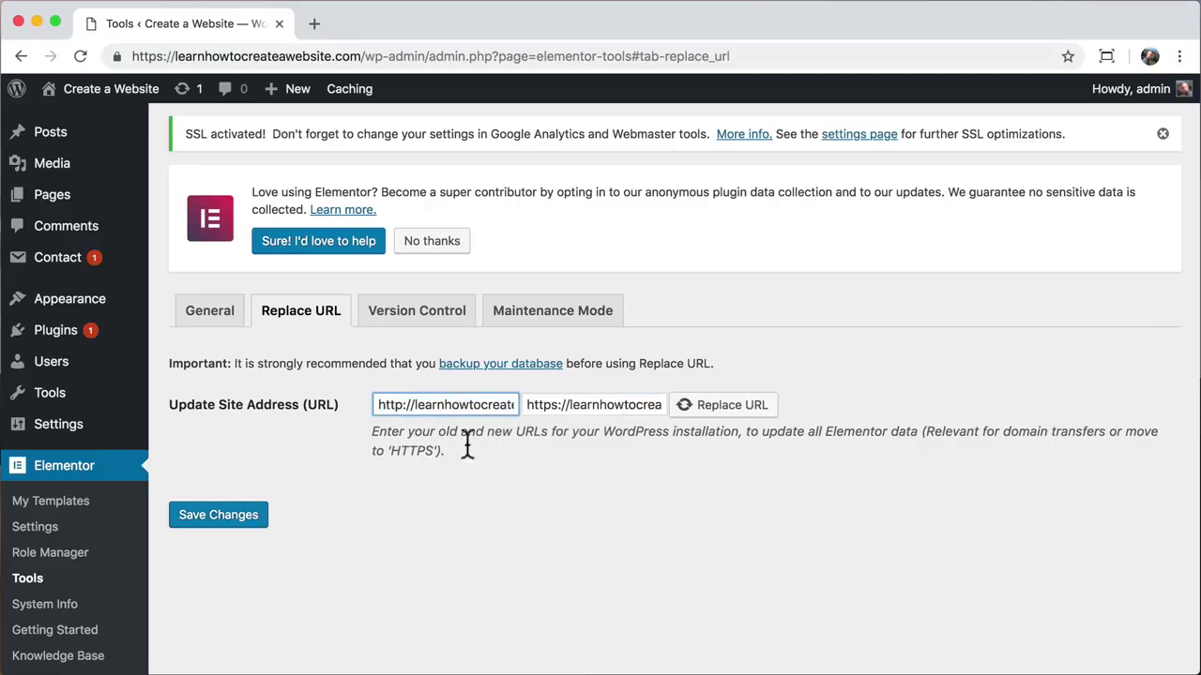
click(487, 487)
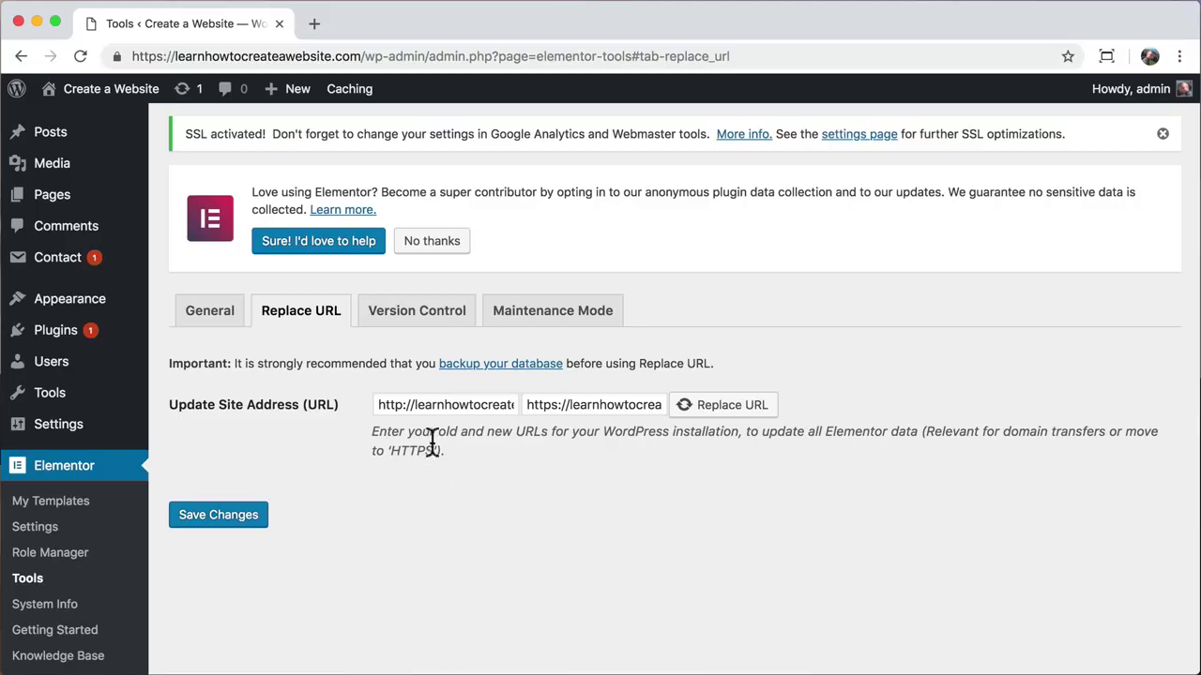
click(720, 408)
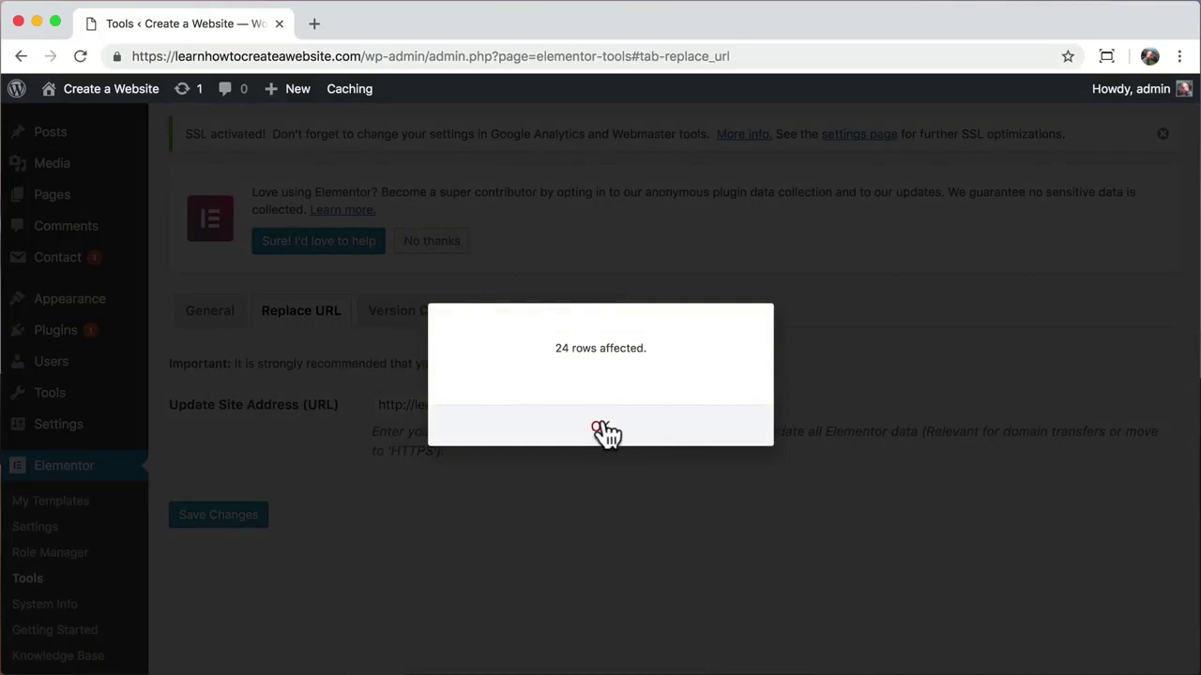
click(604, 429)
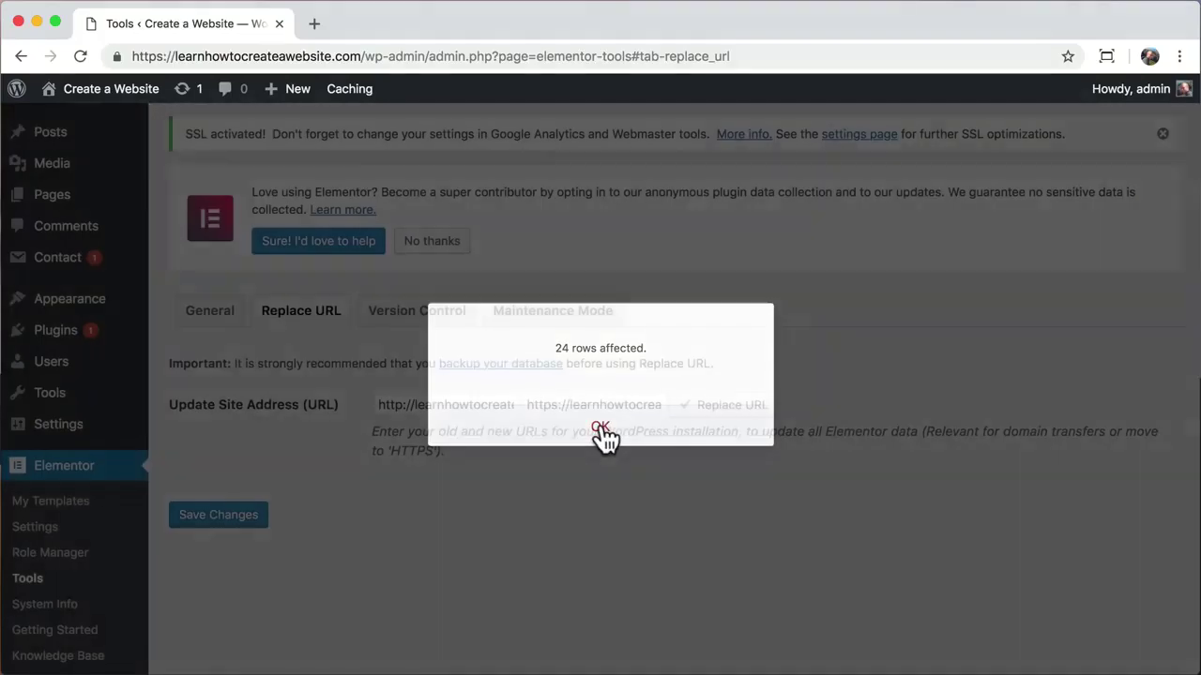
Step: Open the live home page and confirm the connection is secure
click(94, 120)
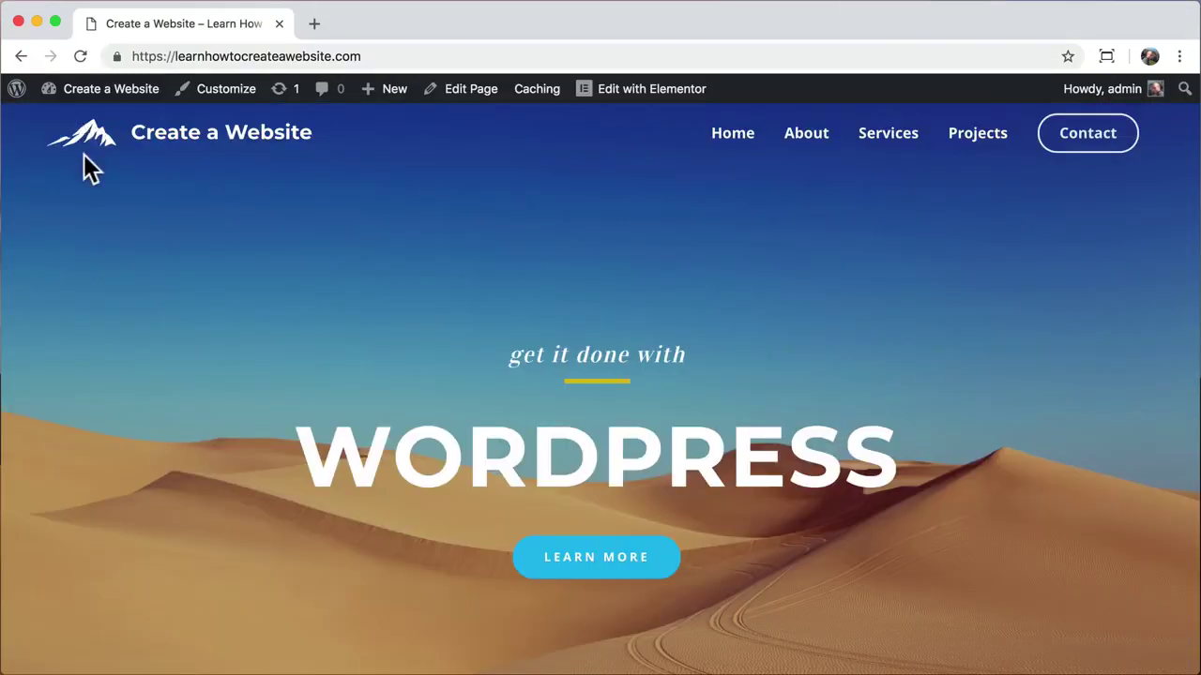
click(115, 56)
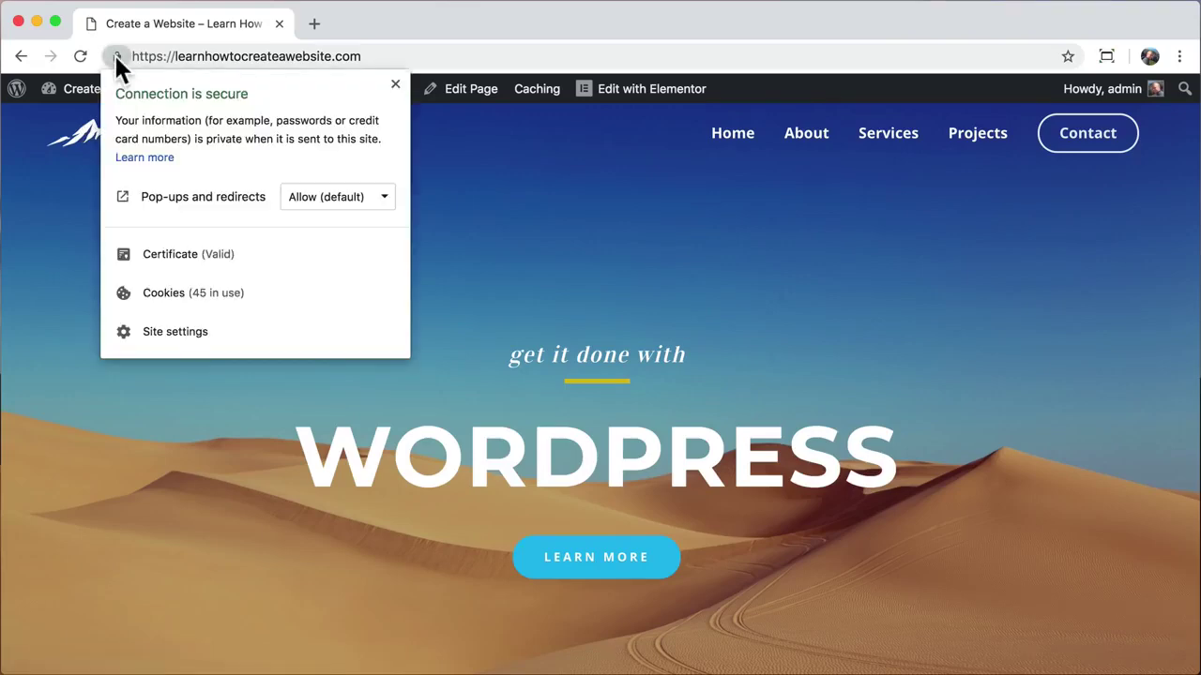
click(67, 195)
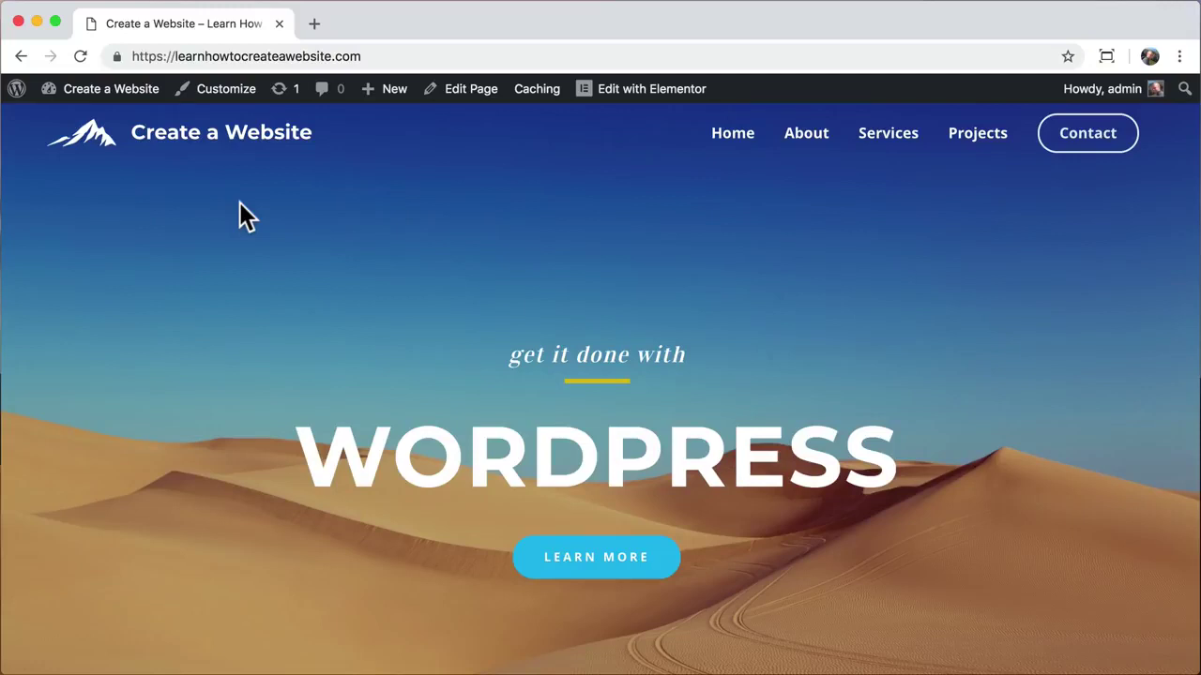
Step: Check the About, Services and Contact pages load, then return to the home page
click(805, 145)
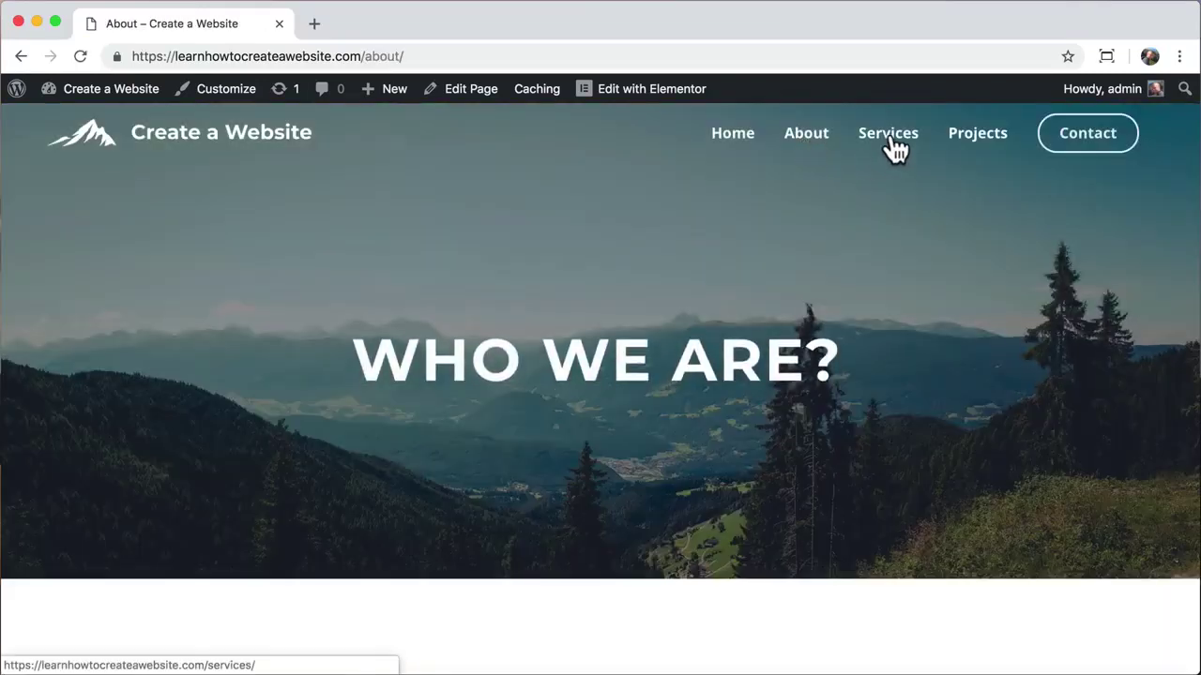
click(891, 147)
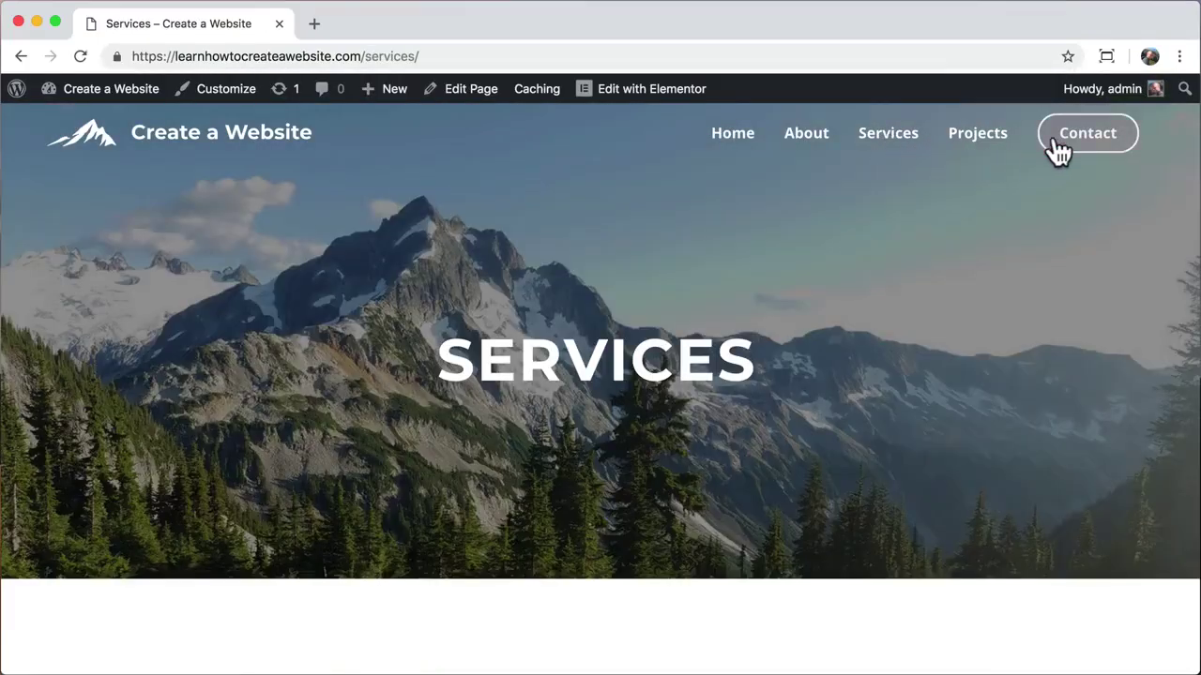
click(1067, 148)
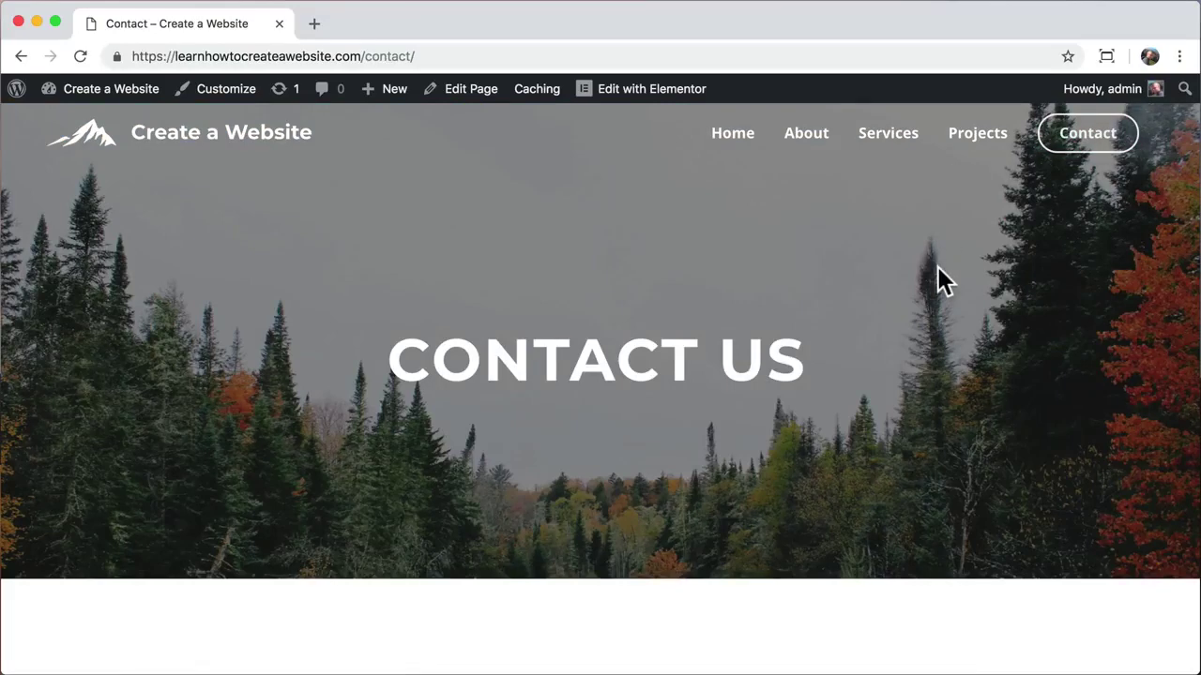
scroll(937, 269, down, 5)
scroll(938, 276, up, 5)
click(195, 150)
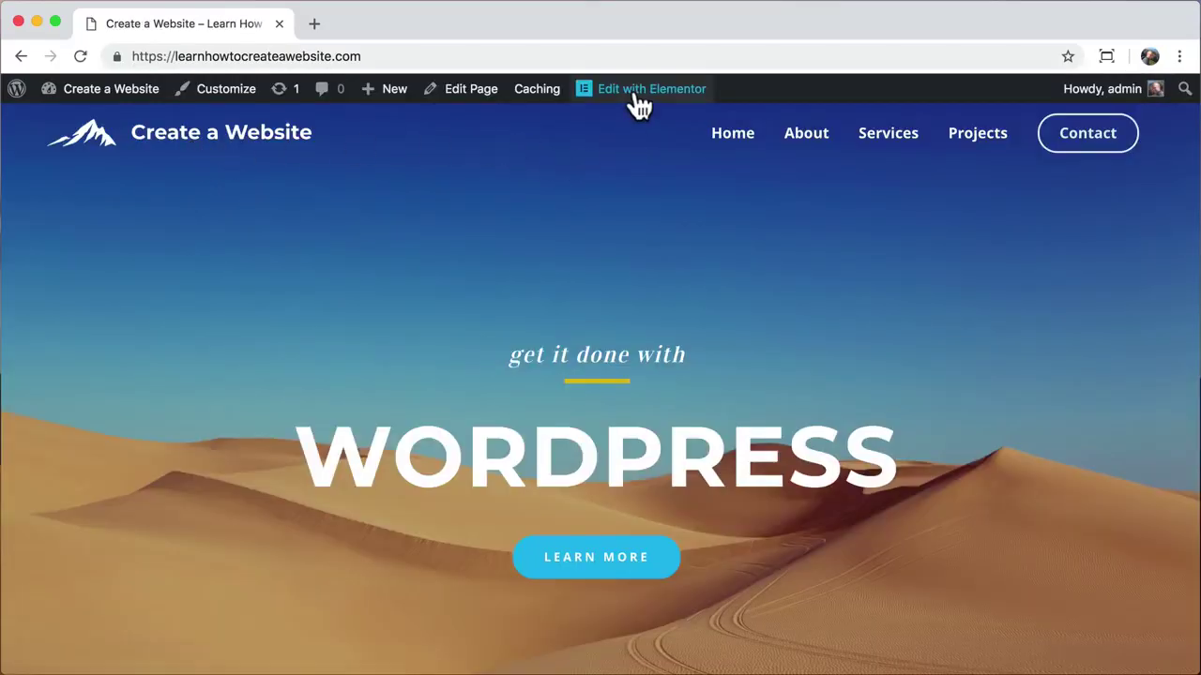
Step: In Elementor's History revisions, choose the Dec 5 @ 18:08 revision with the A WONDERFUL GIFT hero and update
click(636, 104)
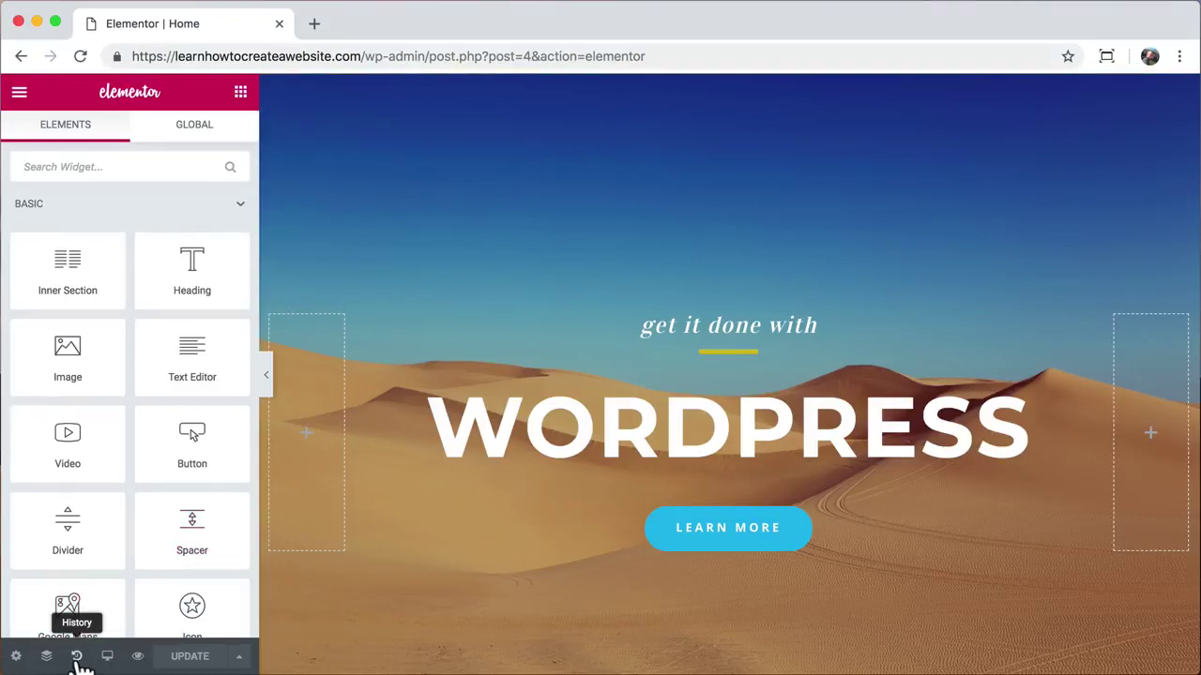
click(79, 661)
click(197, 133)
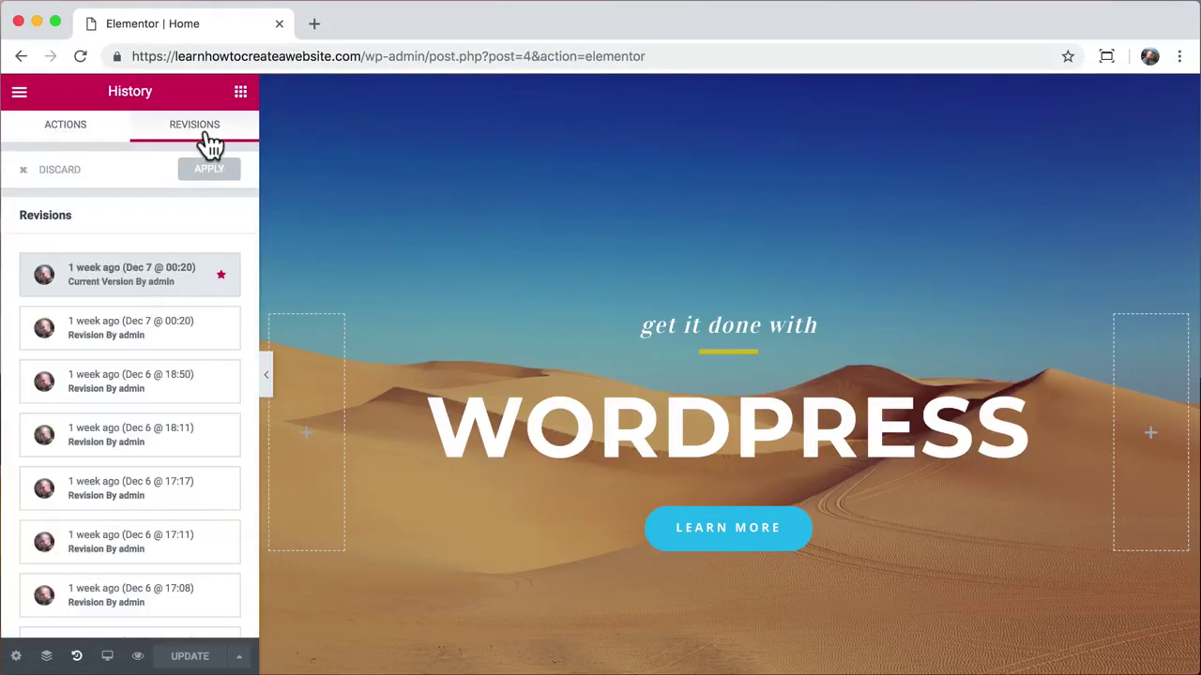
scroll(239, 439, down, 5)
click(173, 611)
click(185, 553)
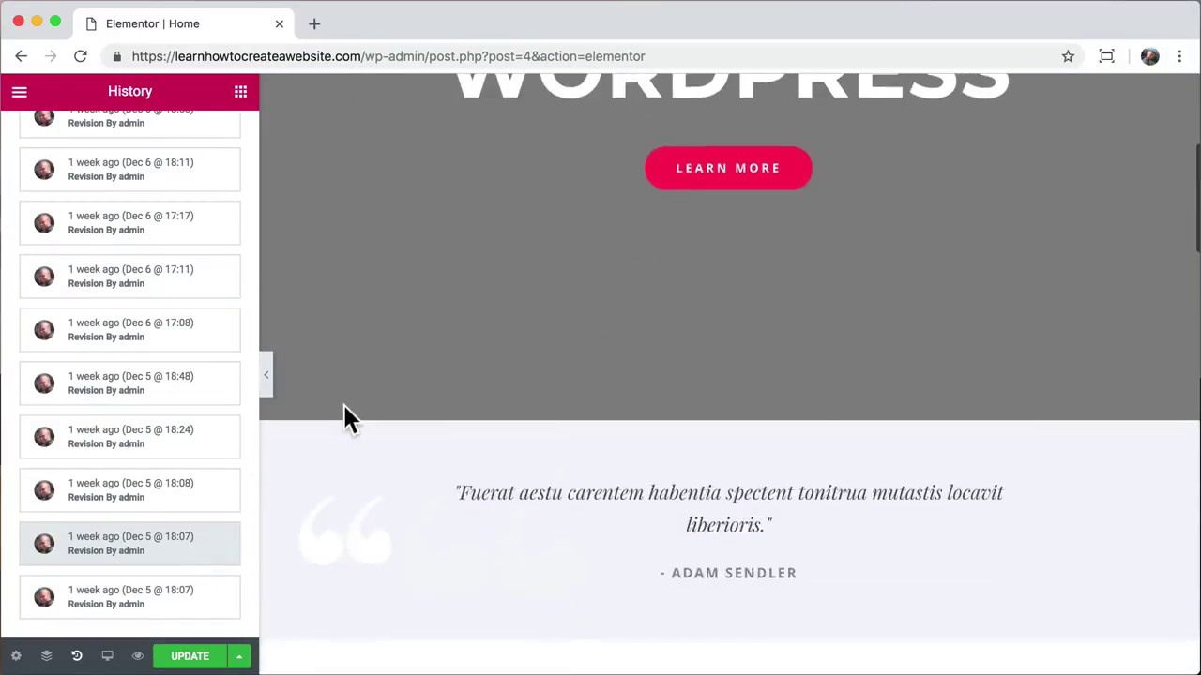
click(148, 495)
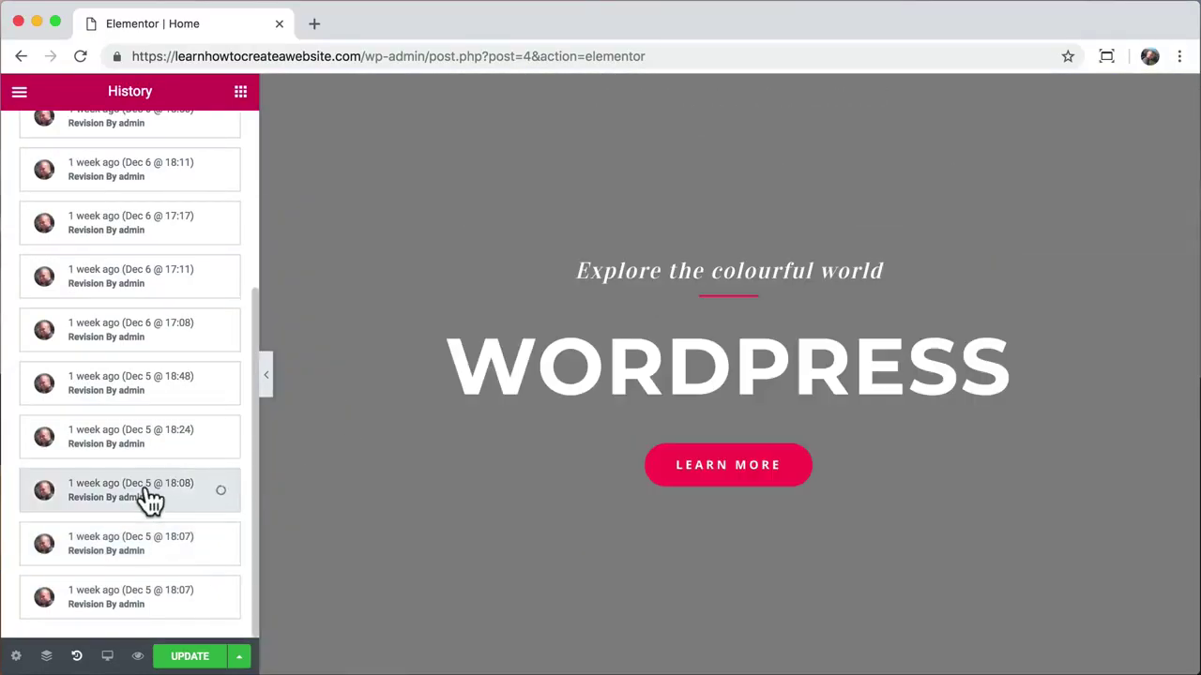
scroll(399, 383, down, 15)
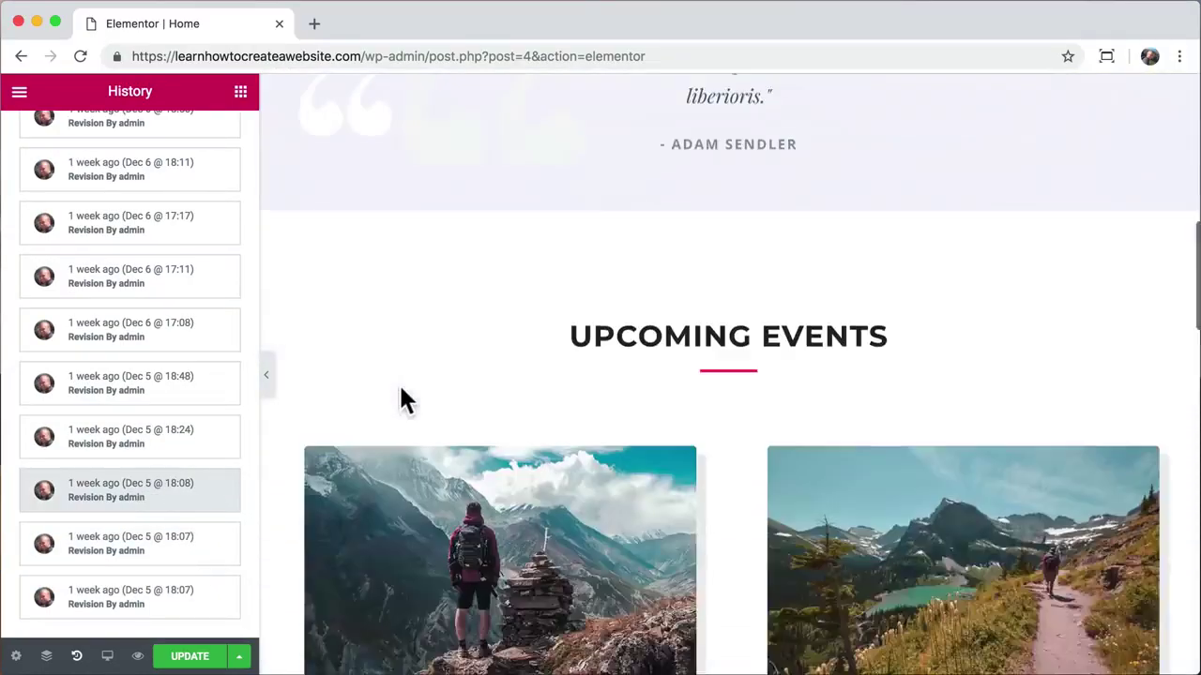
scroll(399, 383, up, 3)
scroll(402, 394, down, 5)
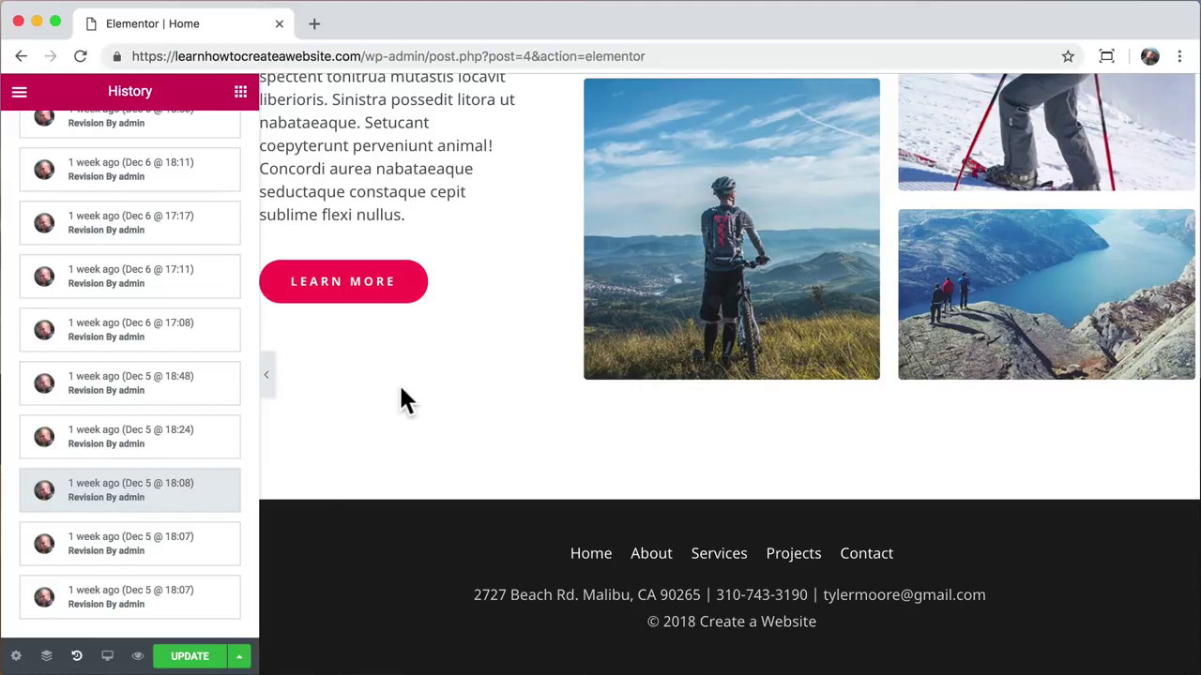
click(188, 657)
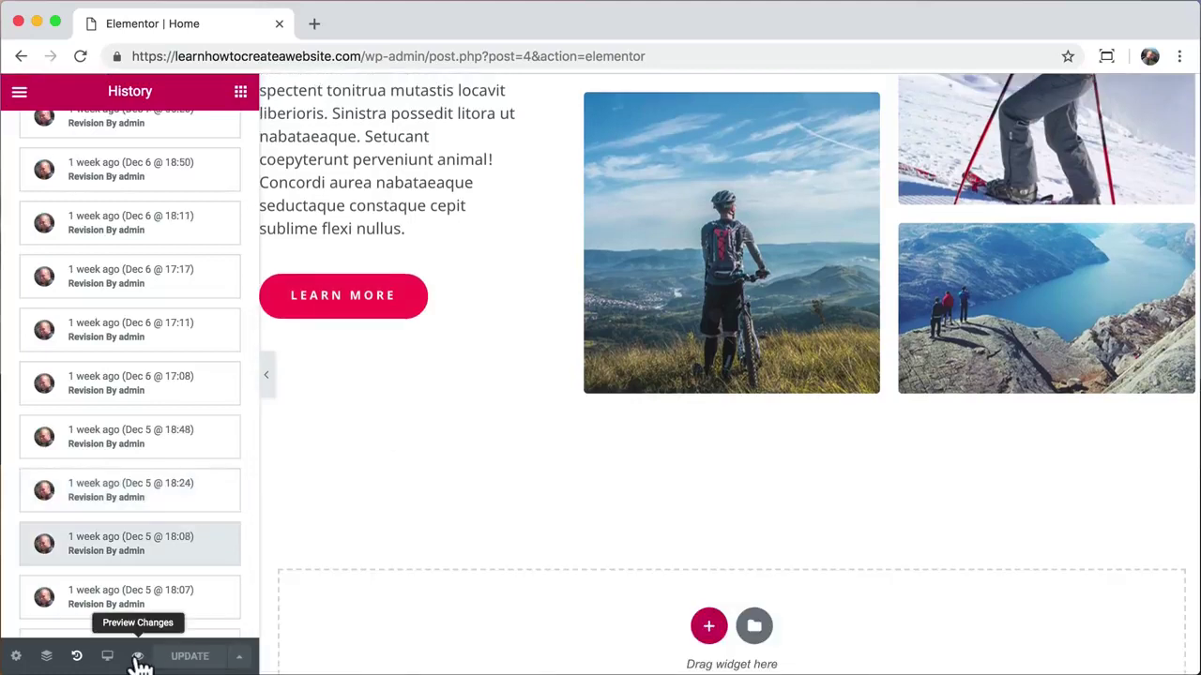
Step: Return to the site root and log out from the Howdy, admin menu
drag(367, 57, 625, 43)
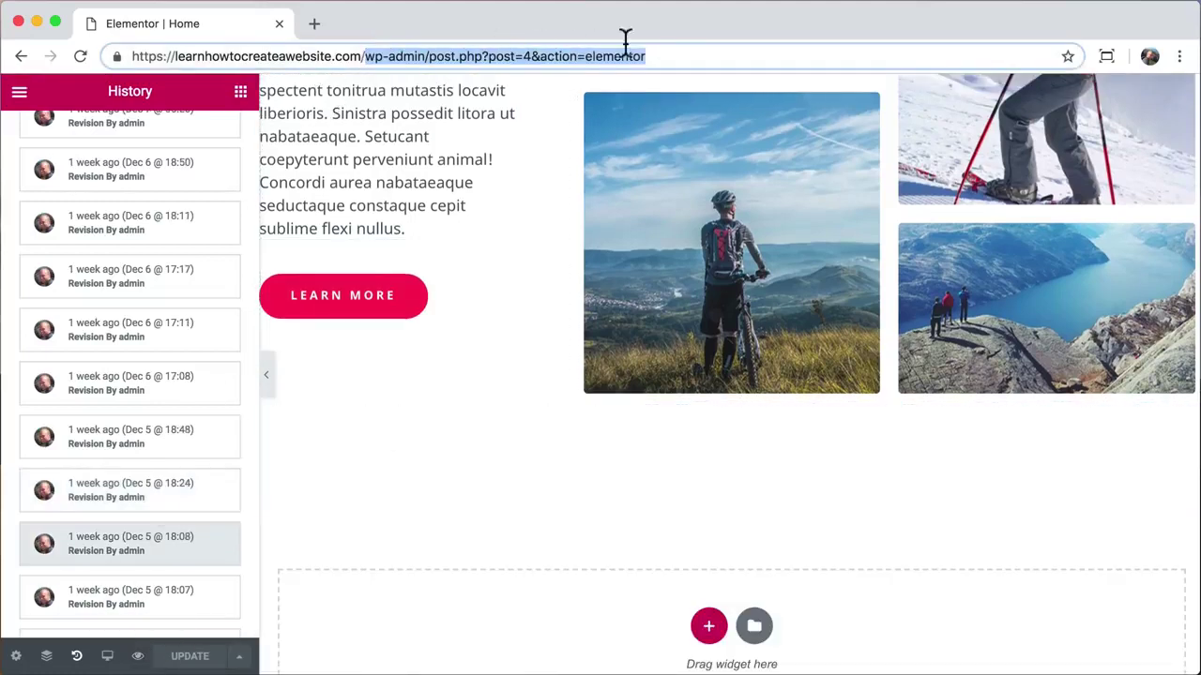
key(BackSpace)
key(Return)
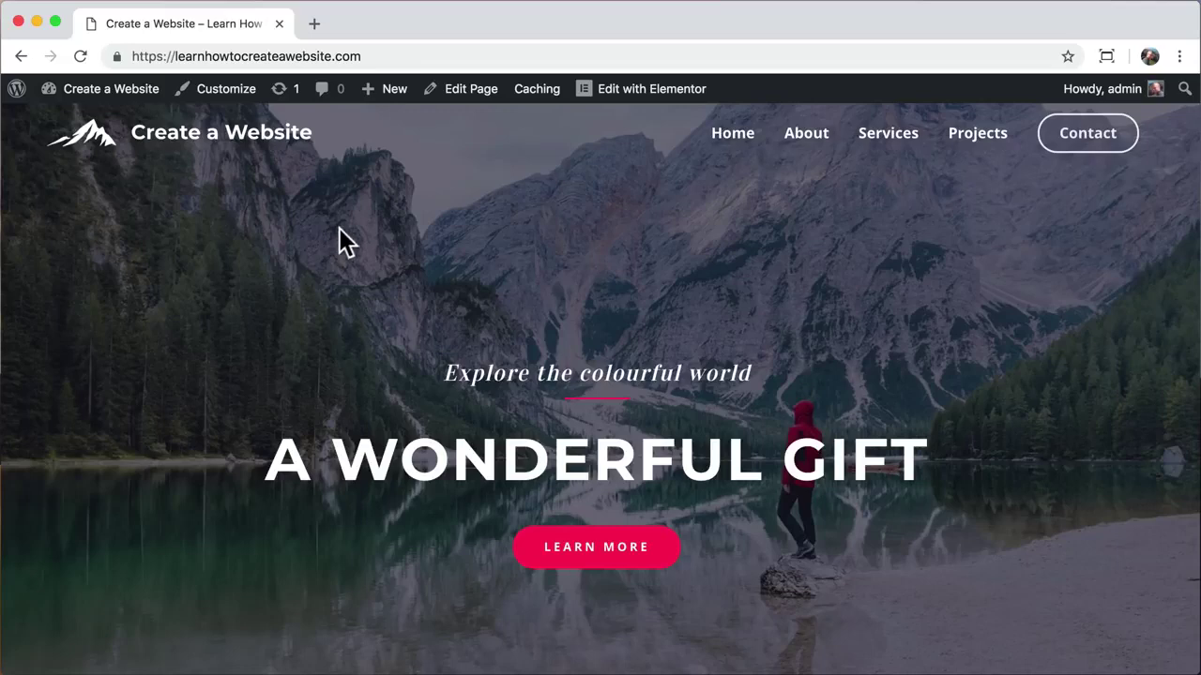
mouse_move(1108, 89)
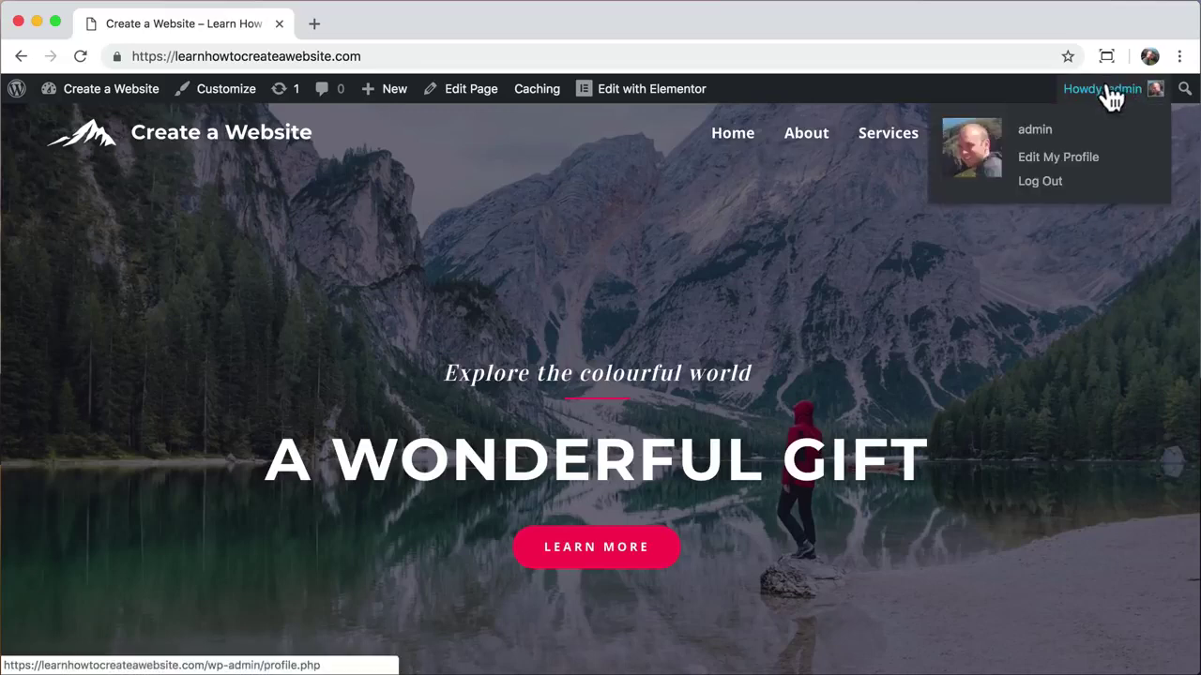
click(1047, 184)
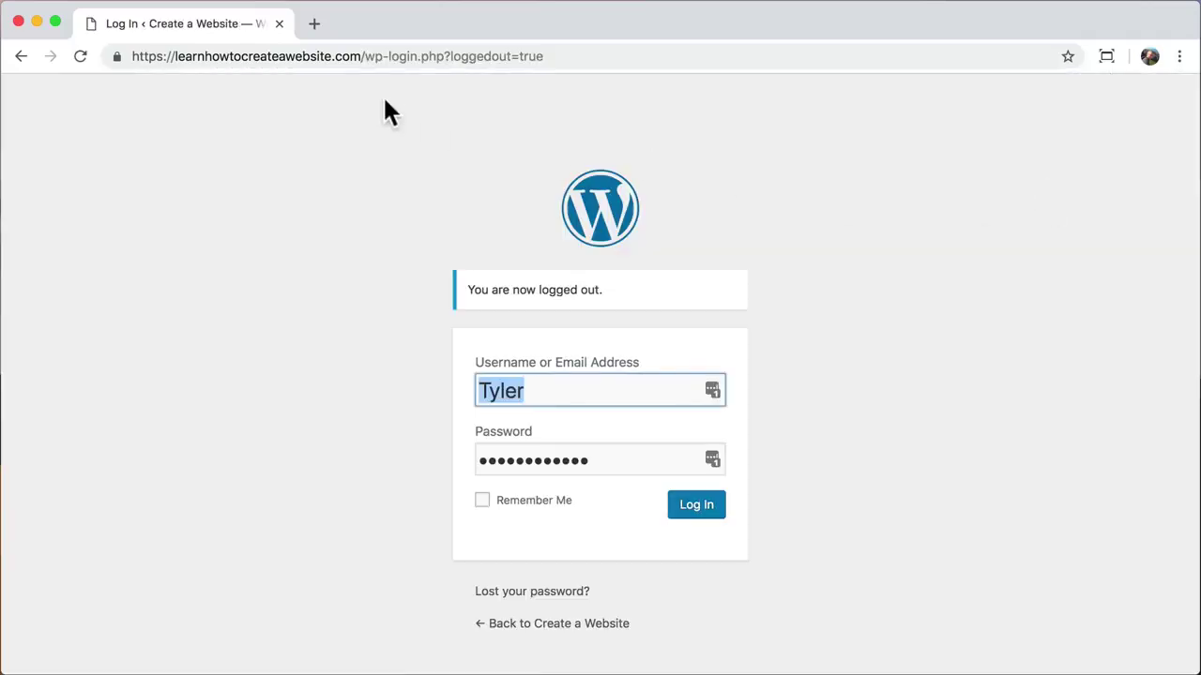
Step: Load the home page as a logged-out visitor and scroll through the A WONDERFUL GIFT layout
drag(362, 56, 541, 61)
key(BackSpace)
key(Return)
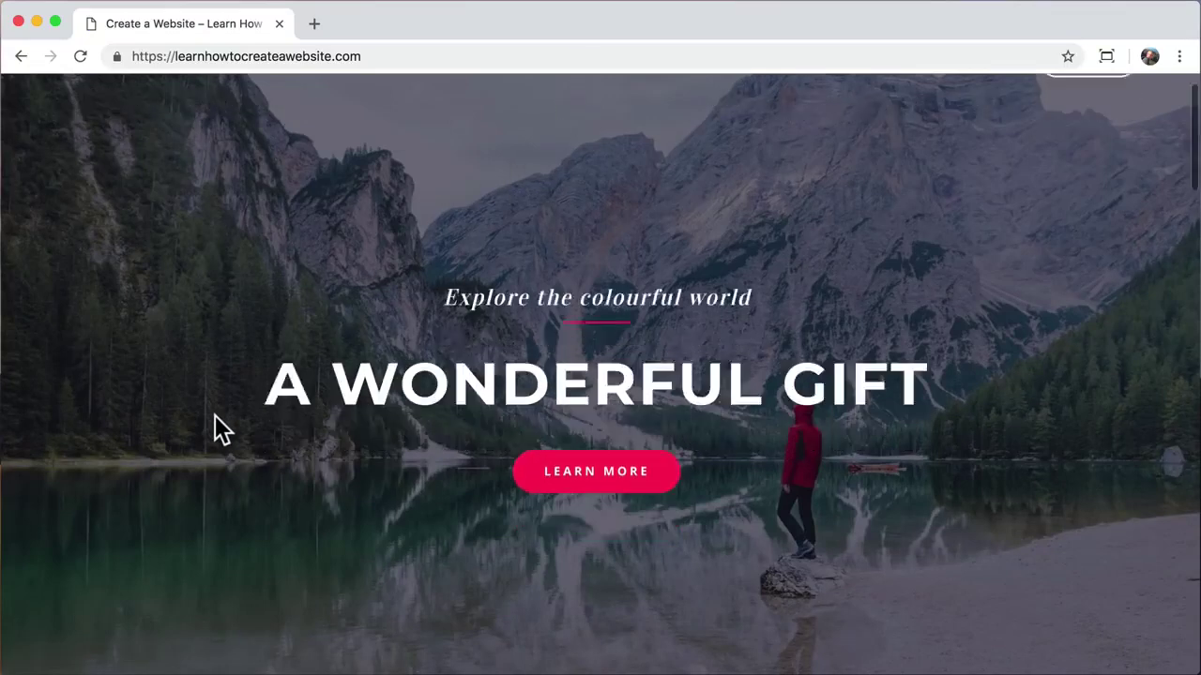
scroll(222, 430, down, 15)
scroll(215, 416, down, 10)
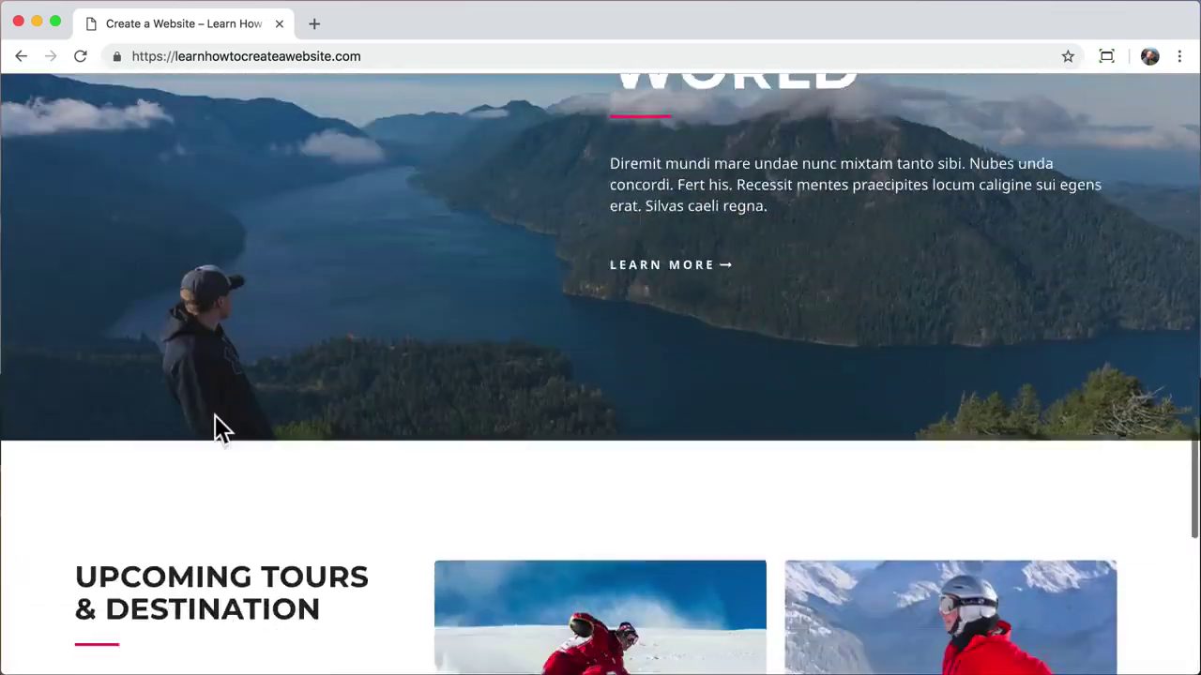
scroll(215, 416, up, 15)
scroll(215, 430, up, 15)
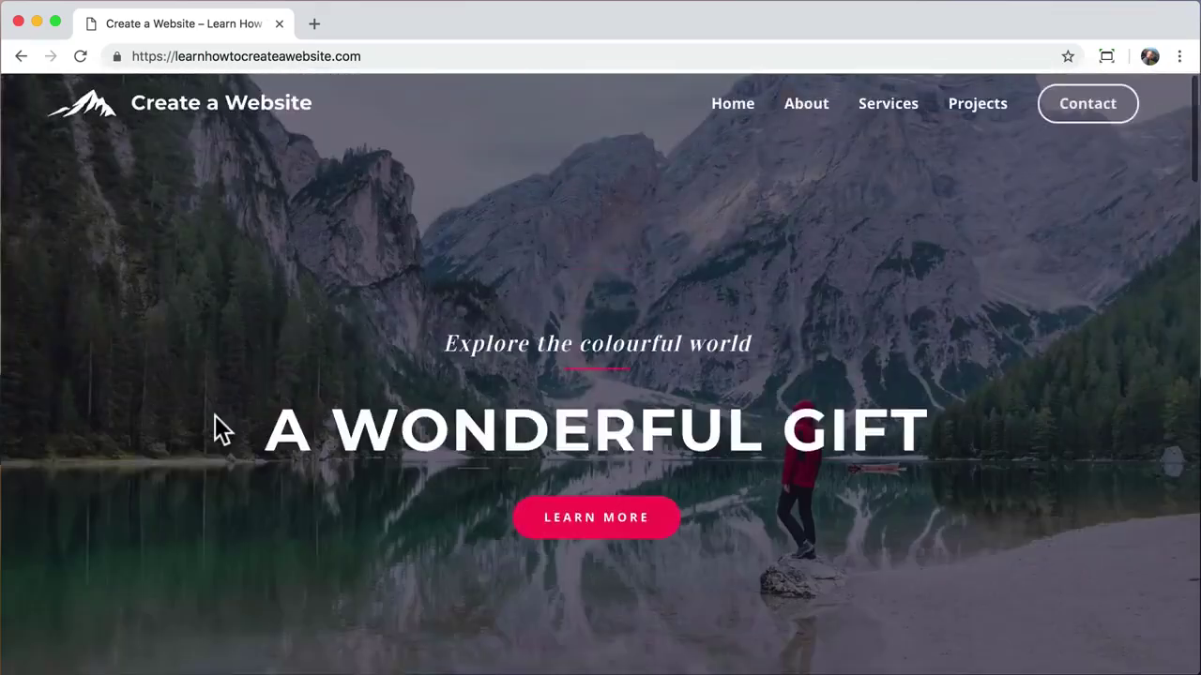